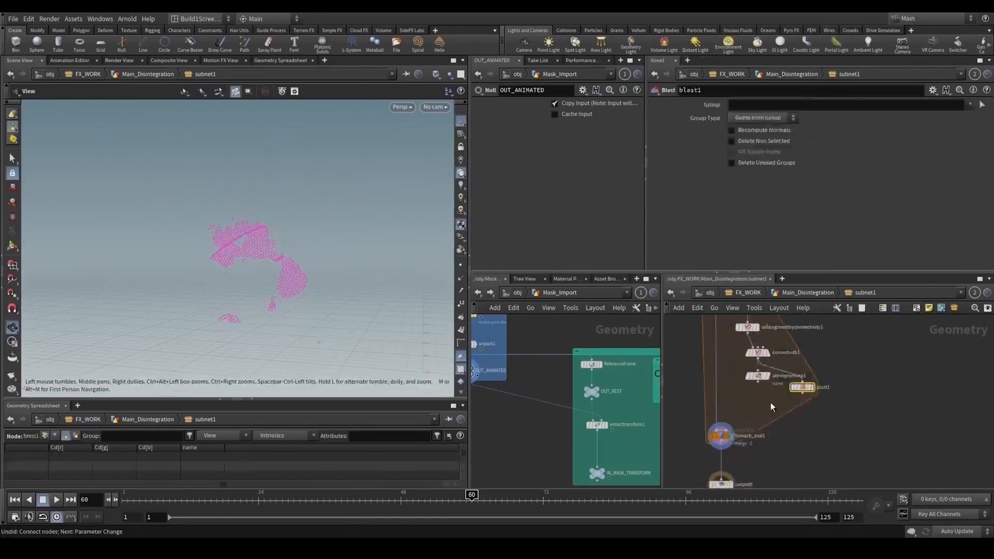
click(958, 532)
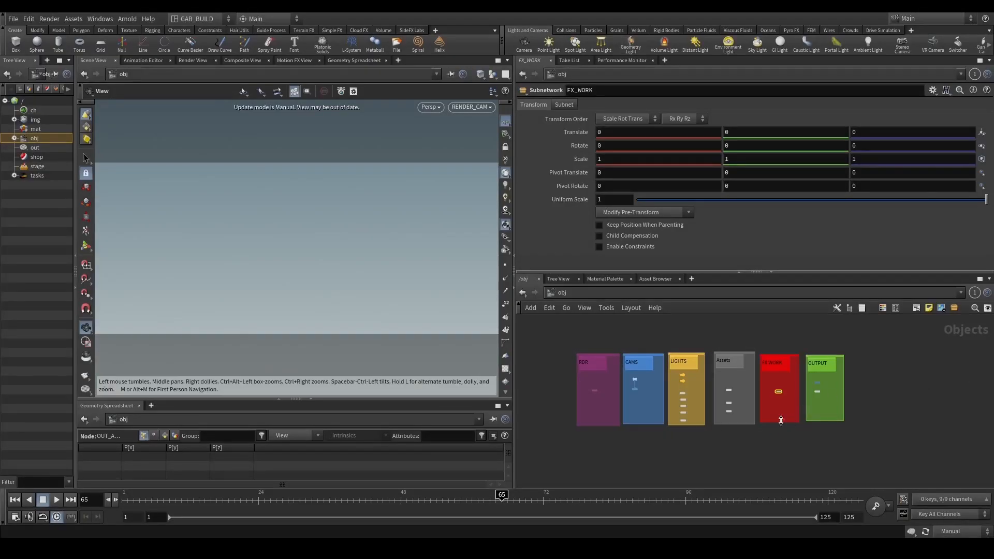
scroll(760, 380, up, 3)
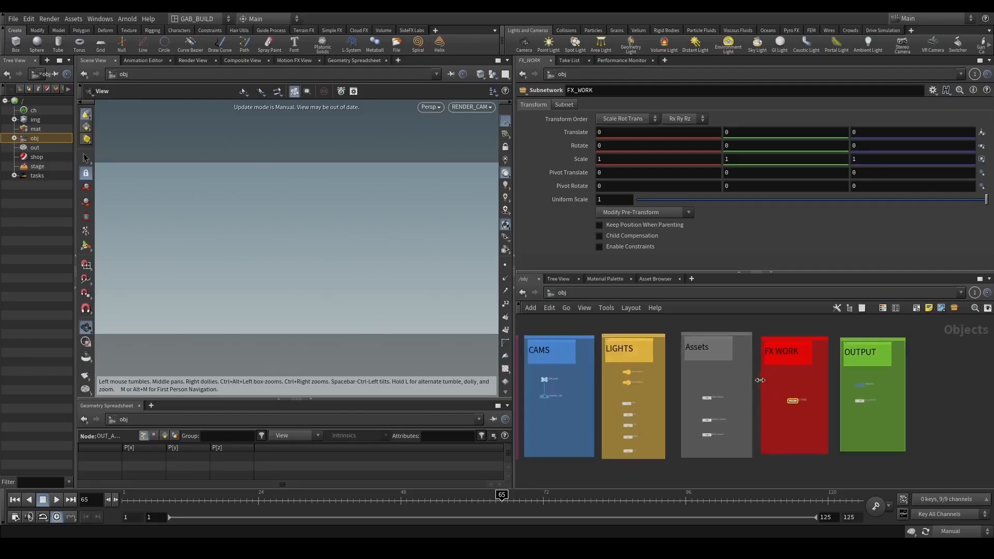
scroll(784, 410, down, 3)
scroll(711, 456, up, 1)
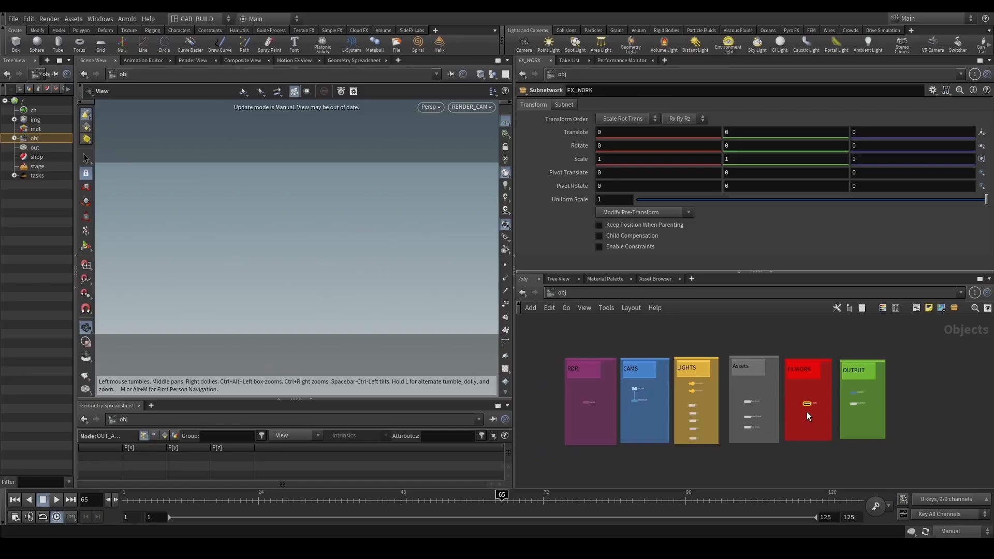
scroll(807, 412, up, 5)
scroll(813, 403, down, 4)
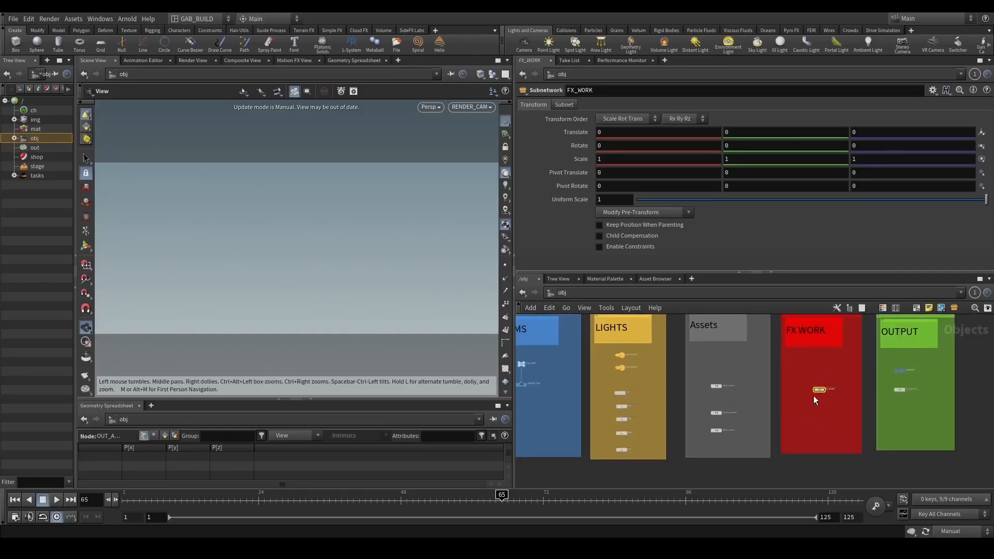
scroll(703, 414, up, 1)
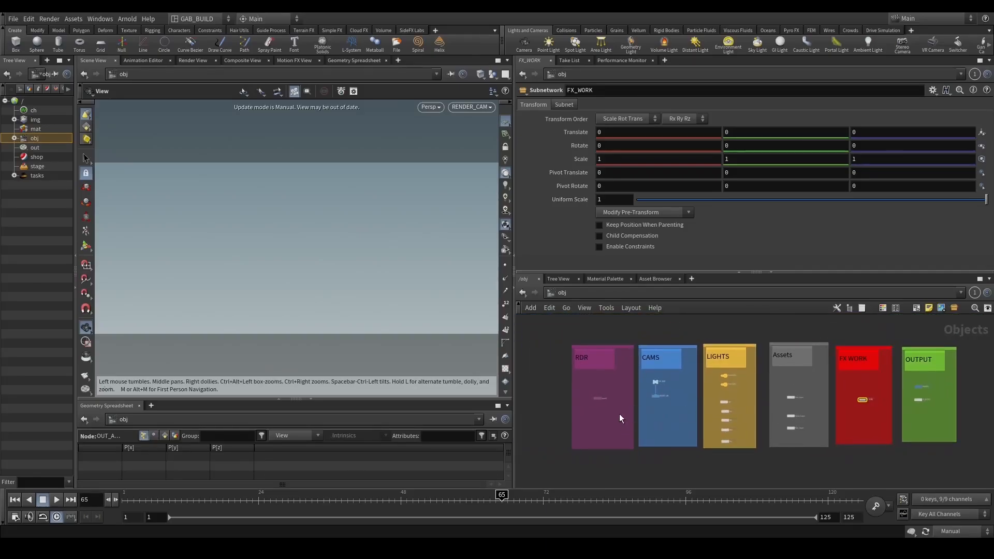
Open the ropnet1 render network, look over its Beauty, Particles and Smoke nodes, and return to the object level.
double_click(602, 403)
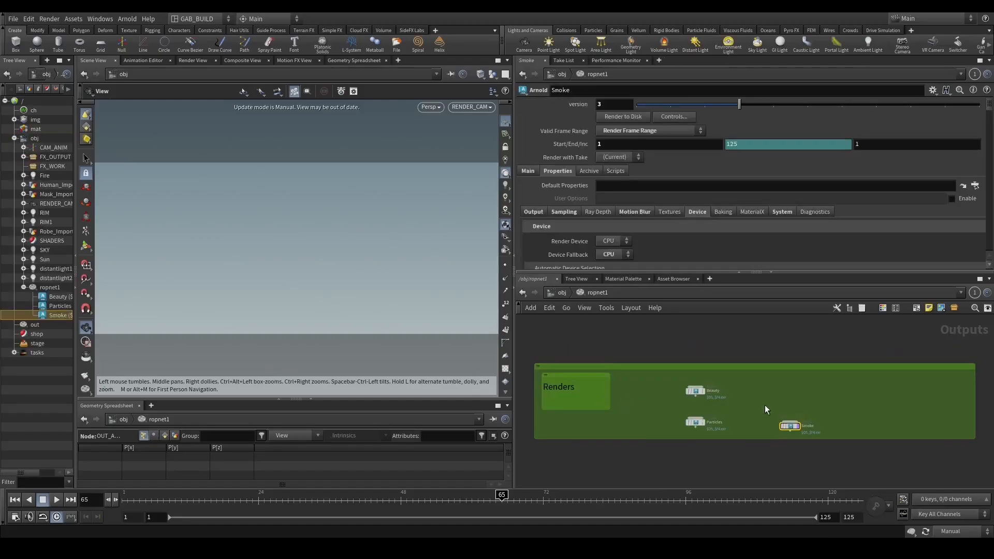
scroll(753, 416, down, 2)
scroll(766, 424, up, 2)
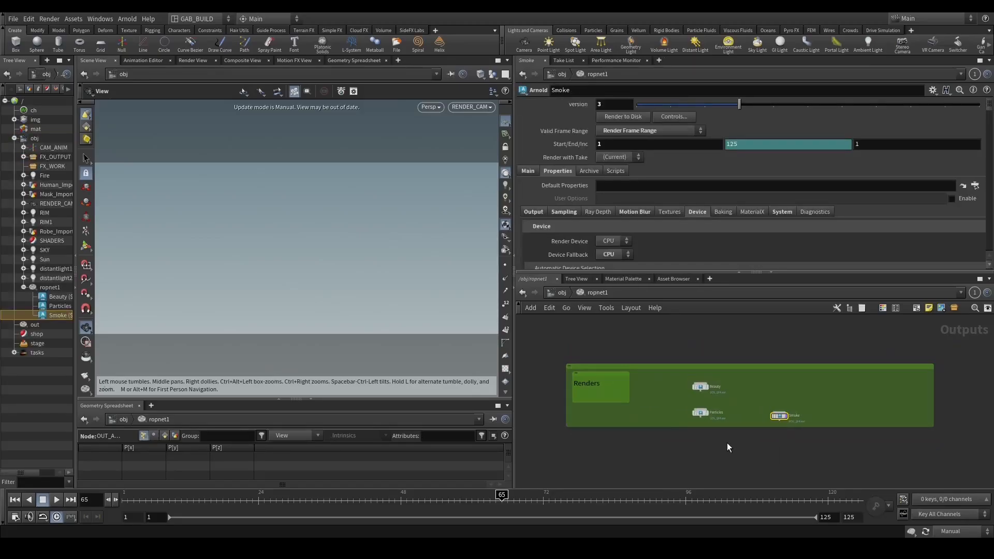
scroll(727, 444, down, 1)
click(562, 293)
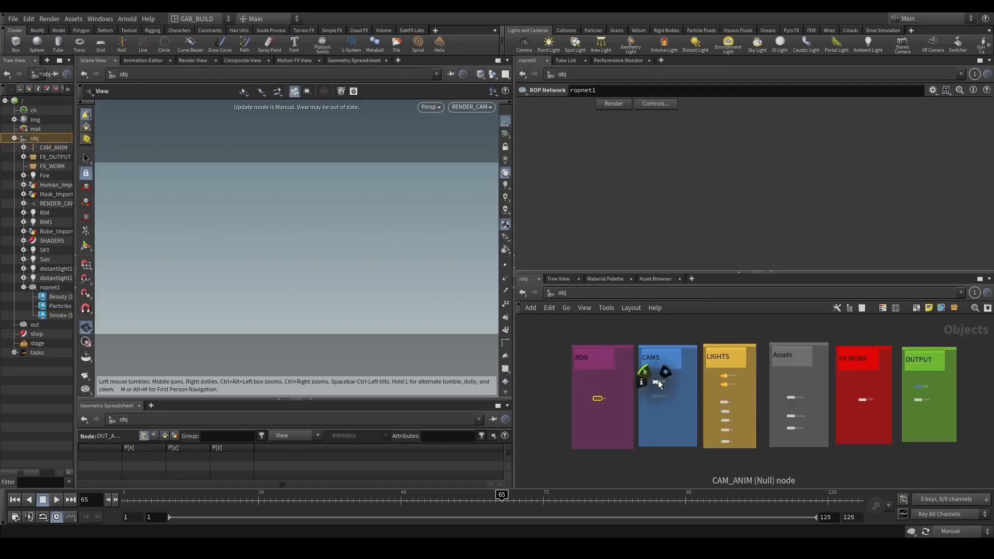
Review the camera and light nodes, selecting the two distant lights and the five lights below them.
scroll(670, 403, up, 2)
scroll(783, 384, up, 3)
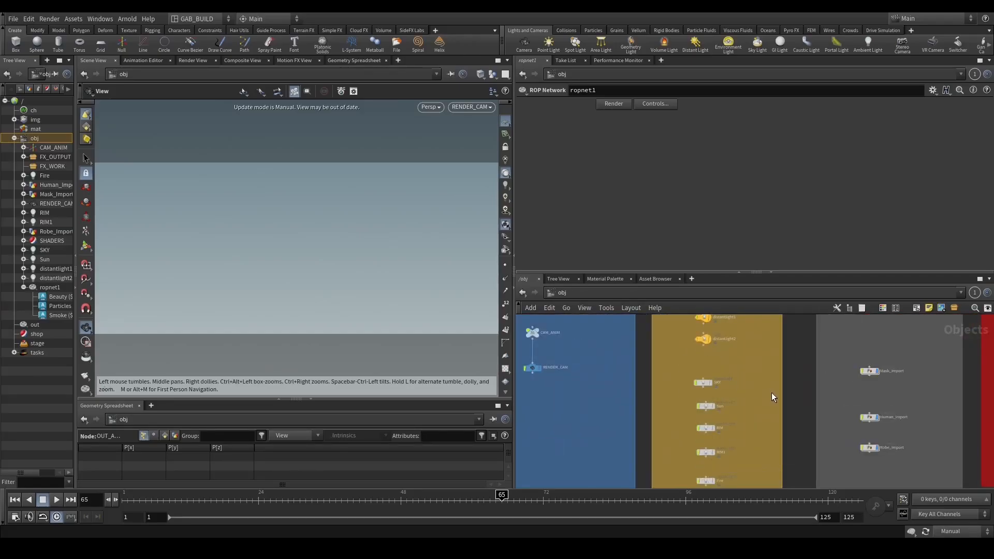
middle_drag(772, 393, 692, 393)
drag(651, 391, 599, 346)
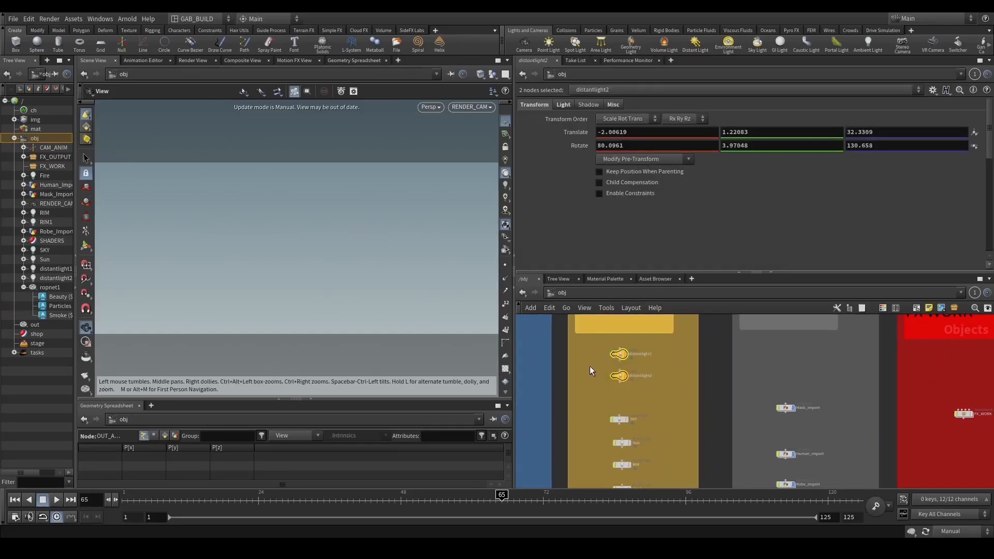
scroll(626, 414, down, 1)
drag(605, 471, 605, 473)
middle_drag(654, 439, 668, 400)
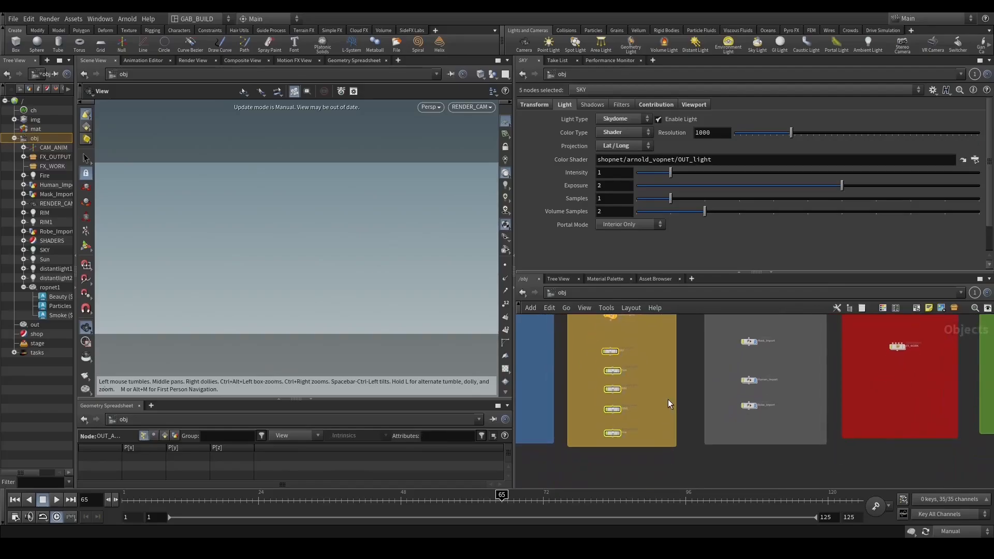
Select the three import nodes in the Assets box for review, followed by the FX_WORK subnetwork.
middle_drag(803, 355, 766, 386)
drag(763, 346, 726, 462)
scroll(741, 373, up, 2)
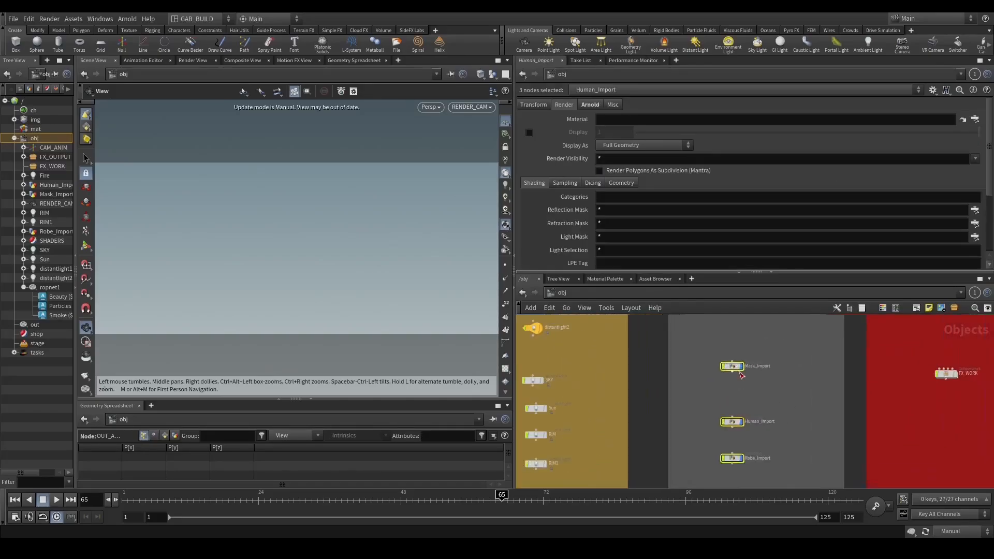
click(748, 414)
middle_drag(748, 414, 556, 459)
click(709, 387)
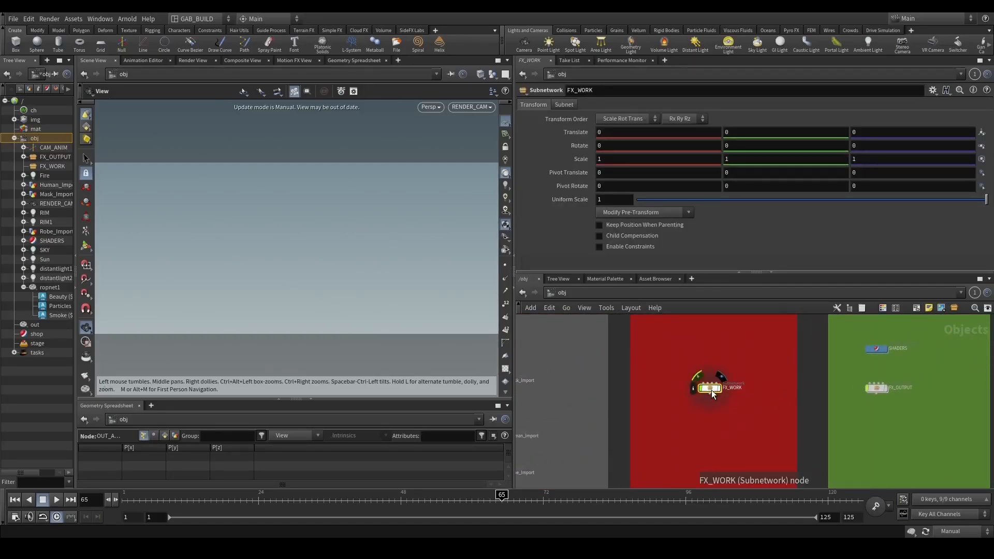
Review the OUTPUT box by selecting SHADERS and looking inside the FX_OUTPUT subnetwork before returning to the object level.
middle_drag(850, 411, 768, 426)
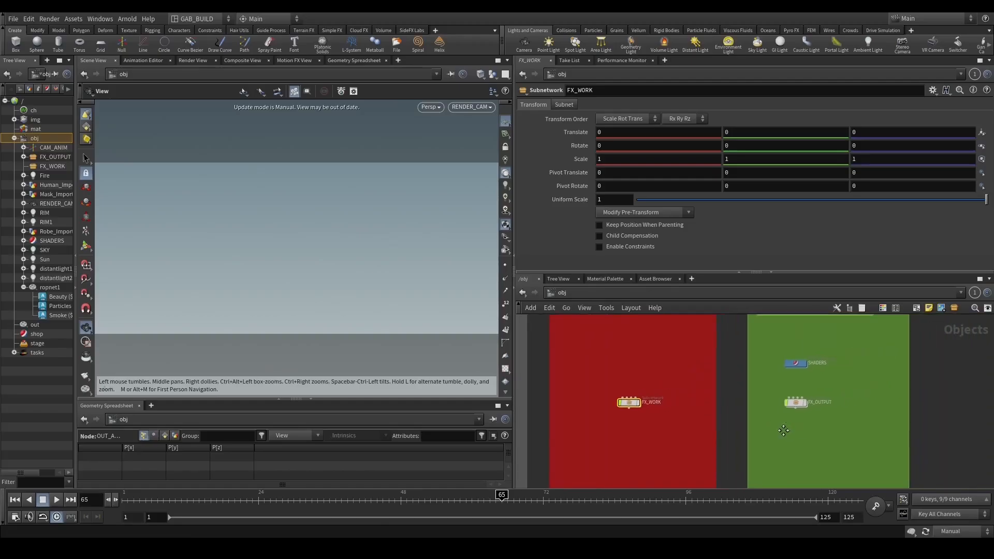
click(802, 363)
click(796, 401)
double_click(795, 401)
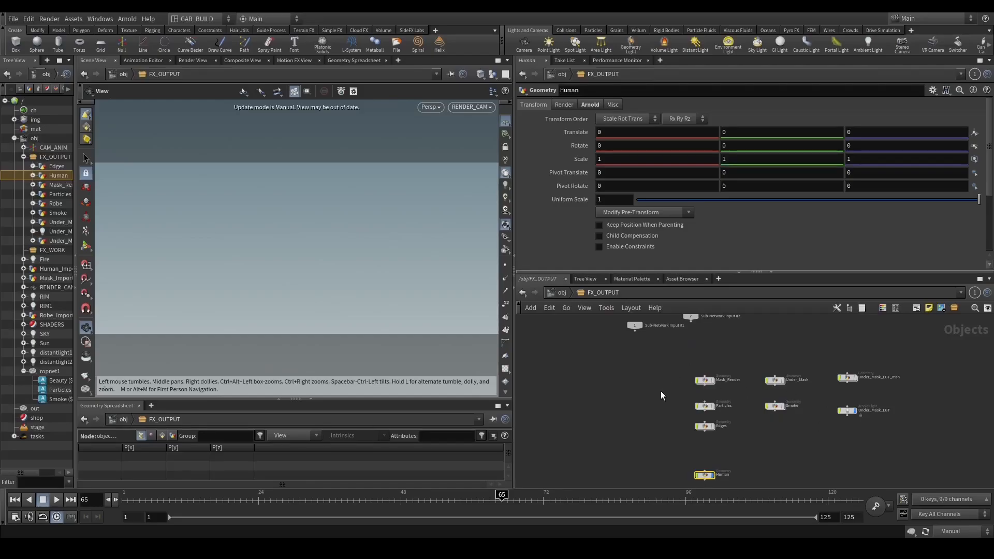
click(558, 293)
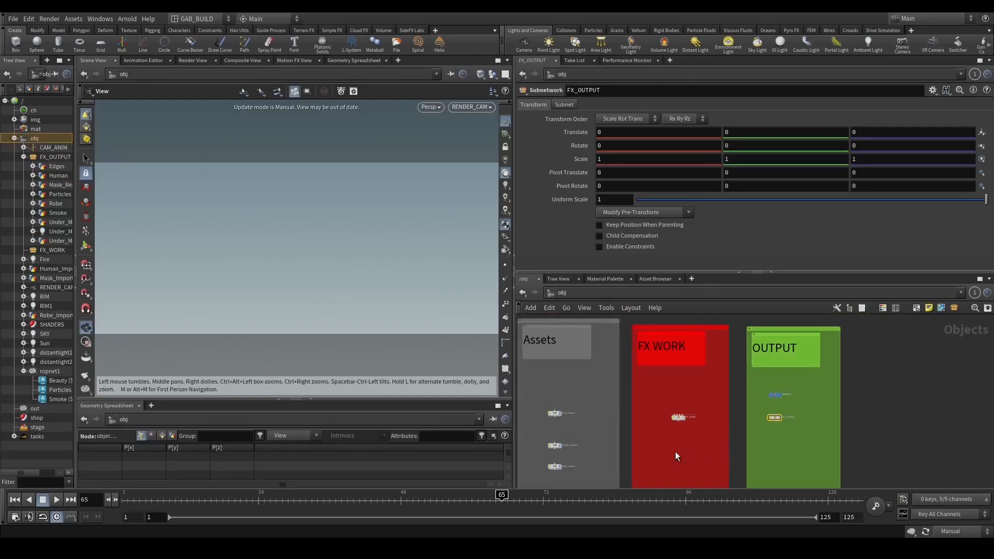
scroll(773, 378, up, 3)
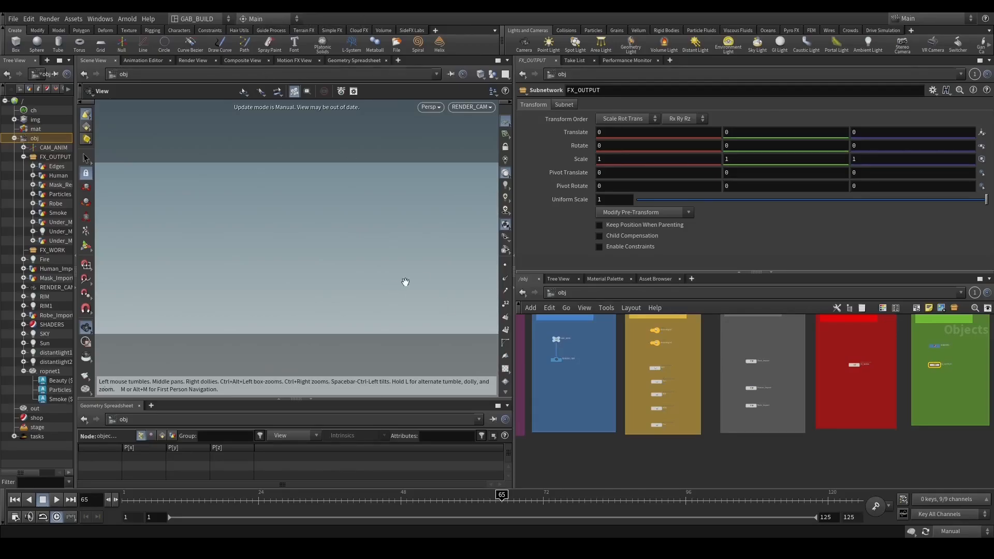
click(549, 294)
click(573, 354)
scroll(765, 375, up, 2)
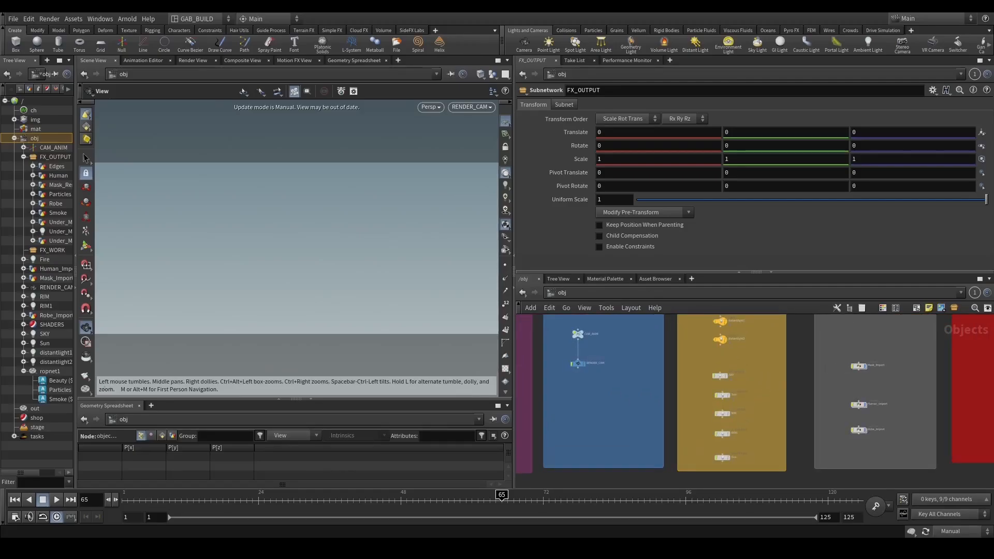
middle_drag(921, 435, 734, 427)
scroll(820, 365, up, 3)
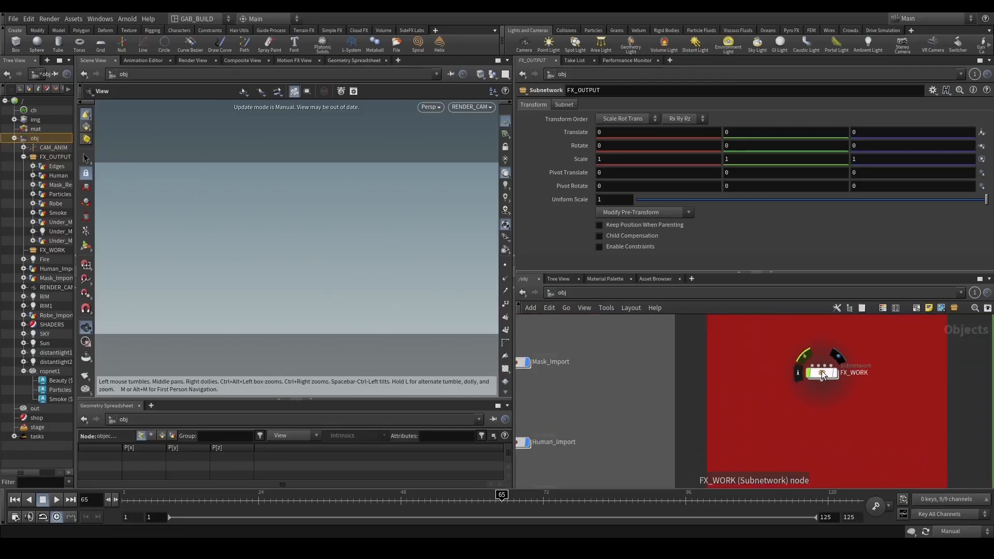
Set the scene's update mode to Auto Update and widen the parameter and network panes.
scroll(822, 371, down, 3)
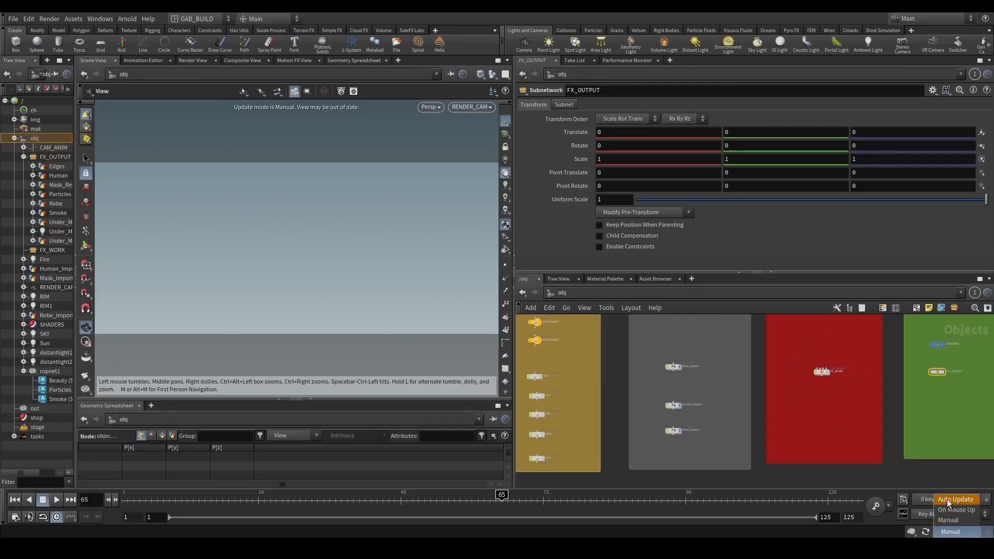
click(954, 499)
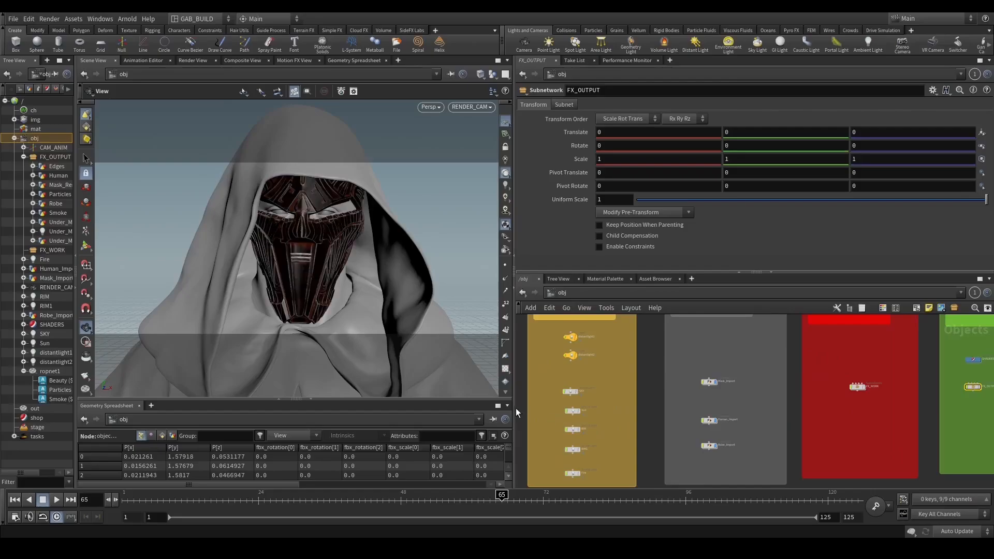
drag(516, 408, 473, 409)
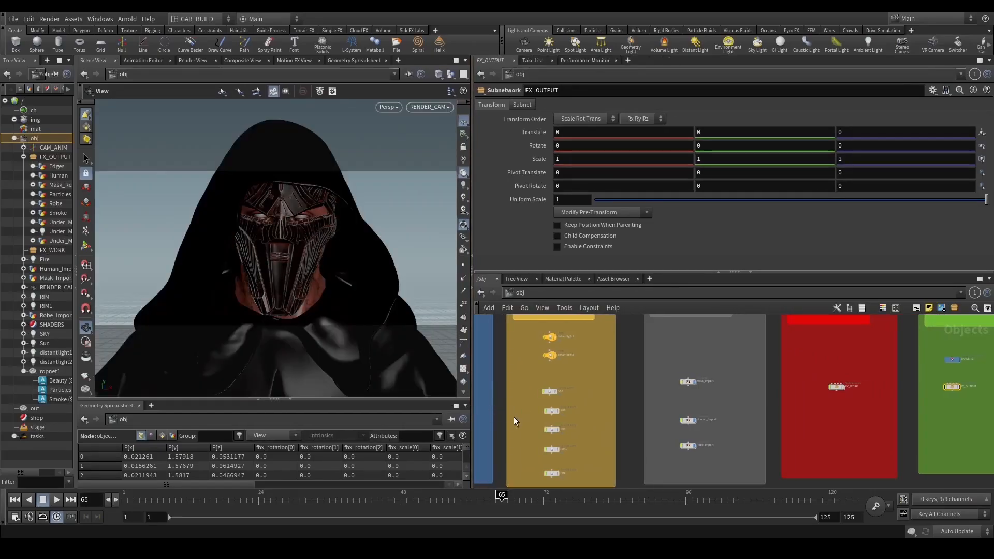
Scrub the timeline to frame 95, inspect the nodes inside Human_Import, and return to the object level.
drag(417, 509, 682, 507)
scroll(686, 425, up, 3)
double_click(685, 416)
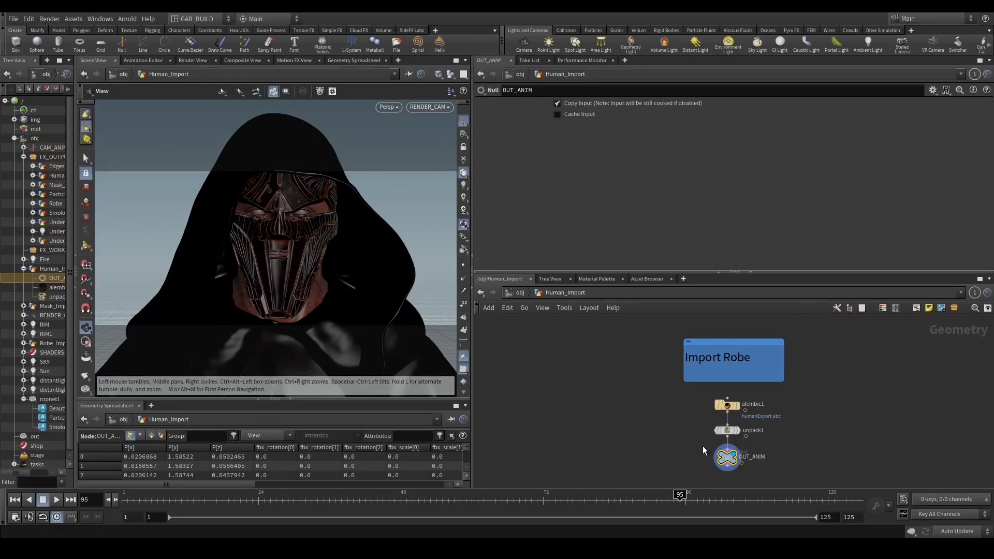
middle_drag(669, 434, 652, 434)
click(521, 293)
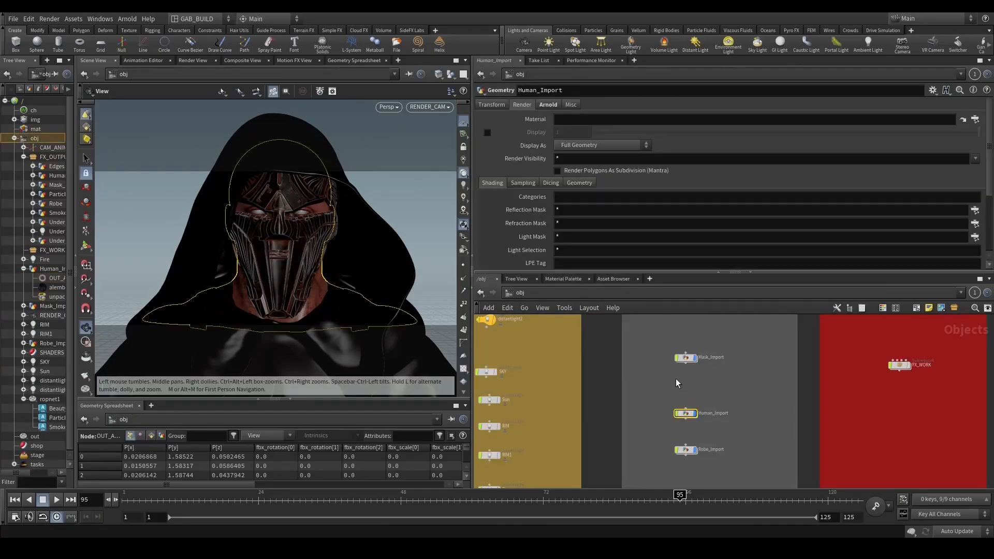
Open Mask_Import, scrub to frame 19, and inspect the Compute Transform nodes from OUT_REST down to IN_MASK_TRANSFORM.
double_click(685, 359)
scroll(704, 422, down, 2)
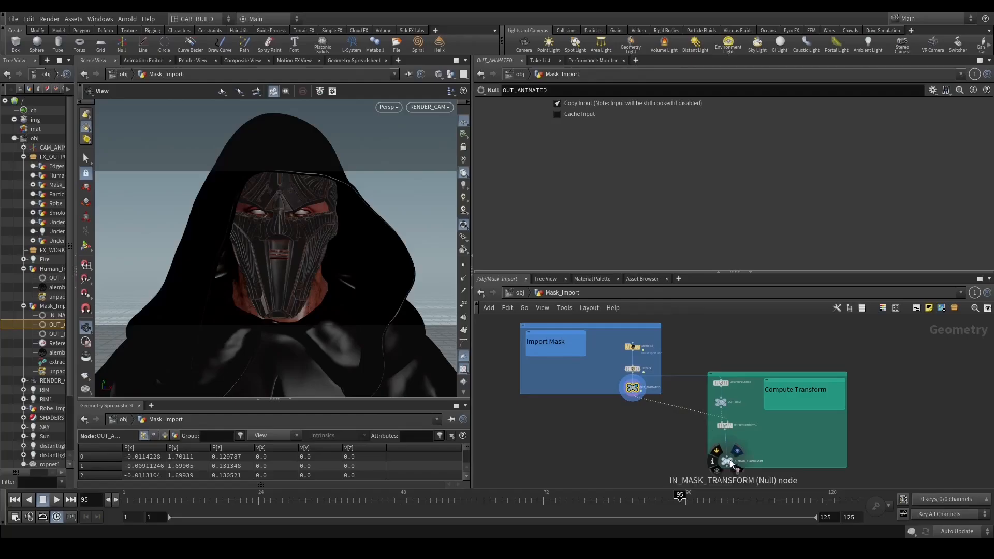
drag(728, 464, 726, 462)
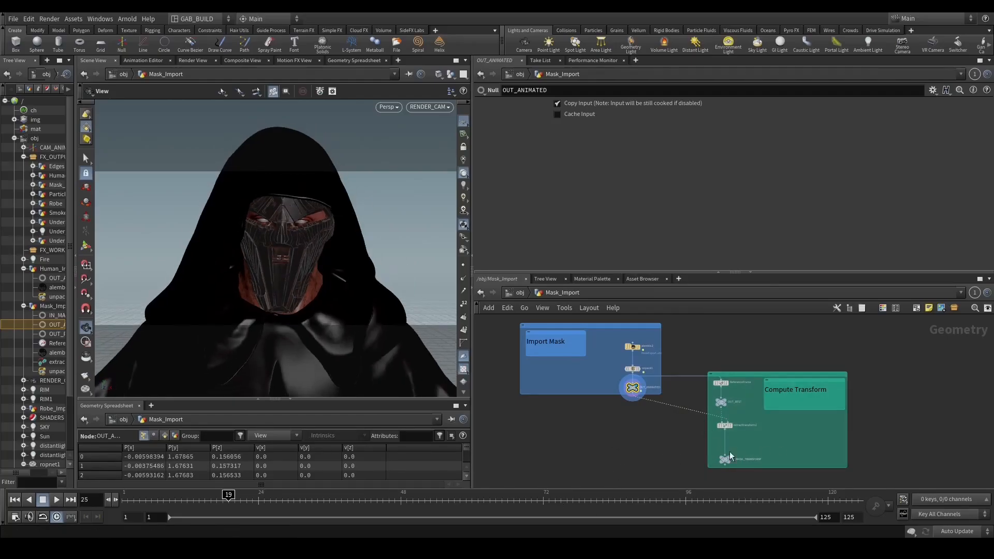
scroll(728, 405, up, 3)
click(715, 399)
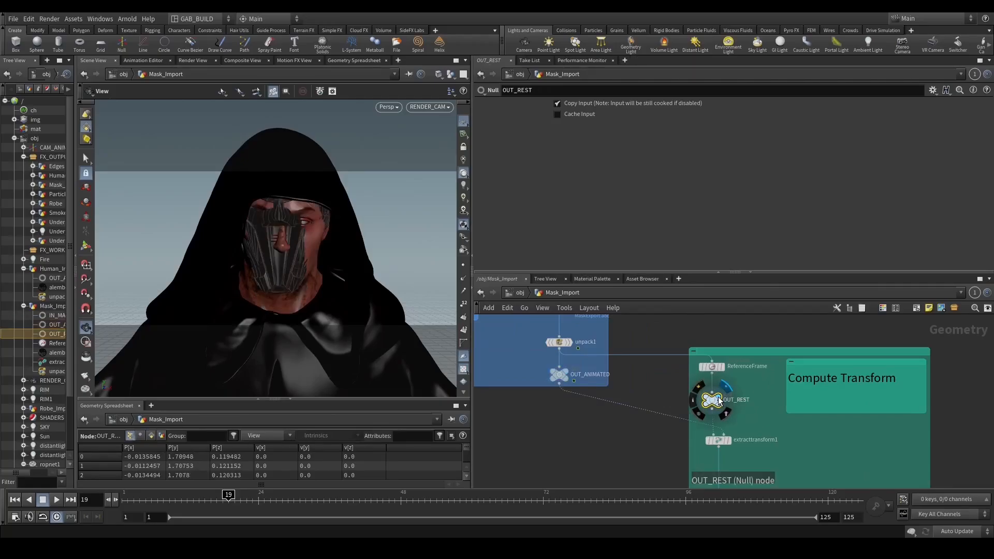
key(Down)
key(Down)
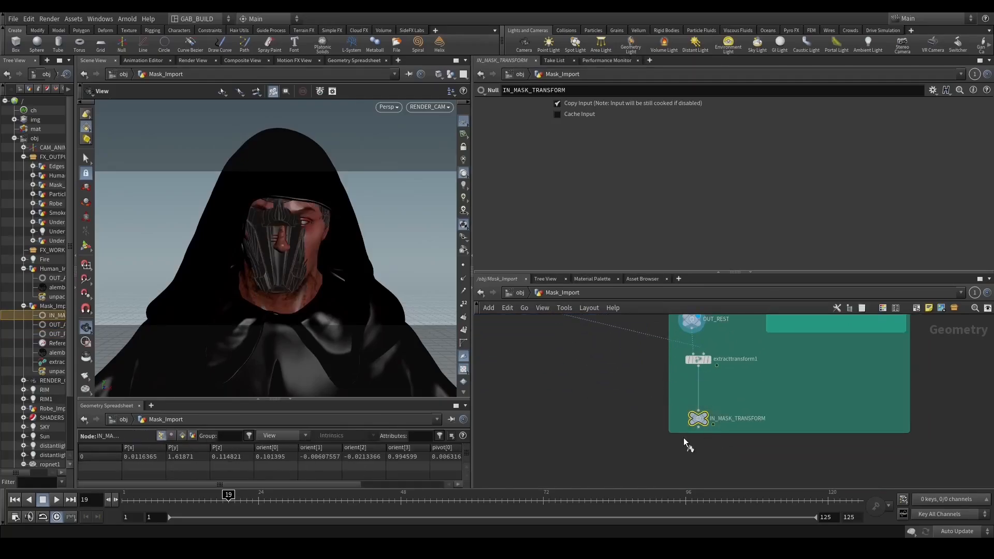
Hide the other objects in the viewport and briefly display points to inspect the IN_MASK_TRANSFORM point.
click(451, 74)
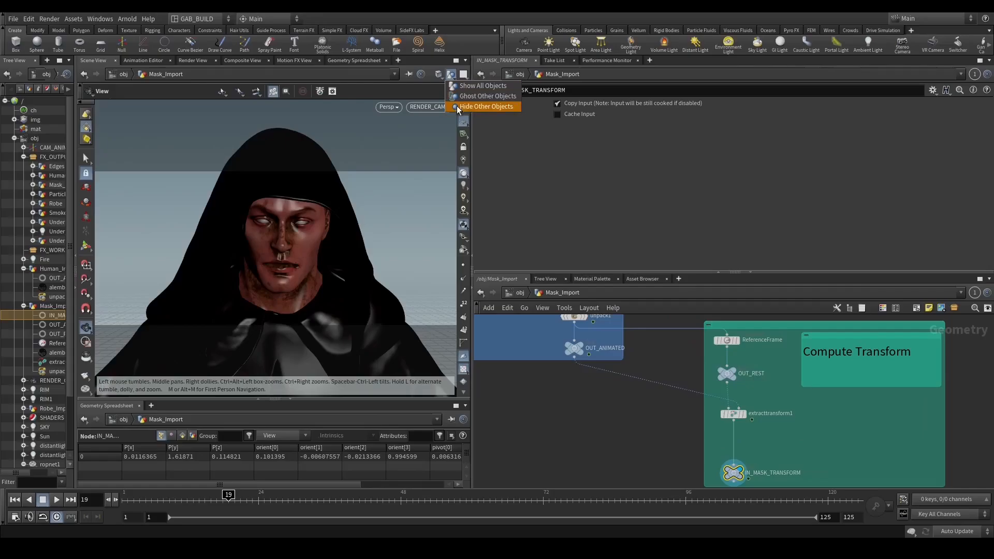
click(458, 107)
click(463, 266)
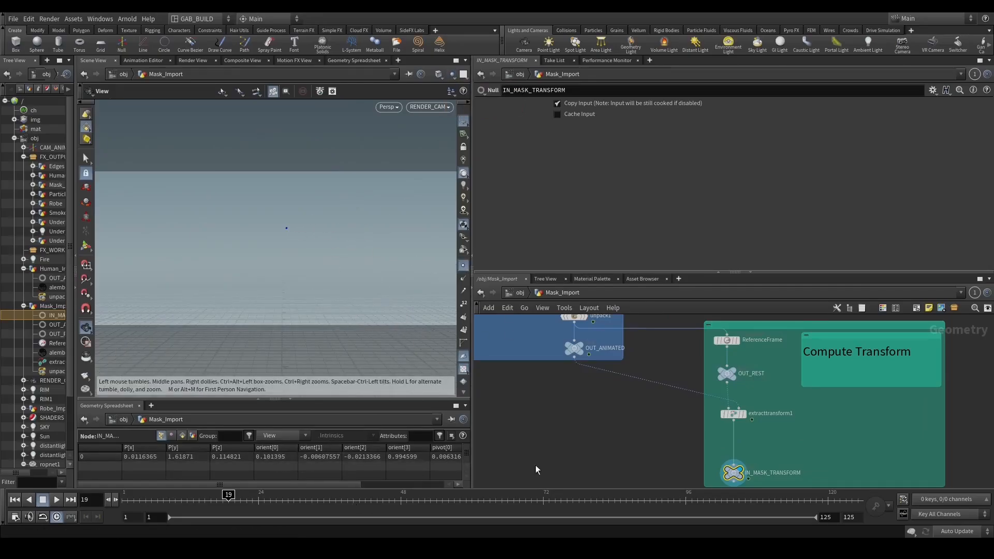
click(463, 266)
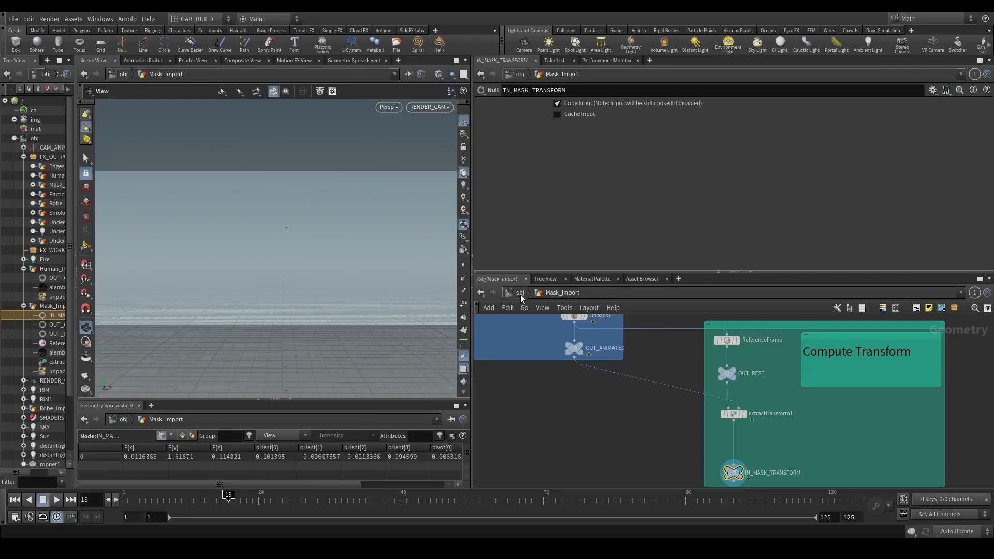
Leave Mask_Import, reopen it for another look, and return to the object level.
click(520, 294)
double_click(685, 362)
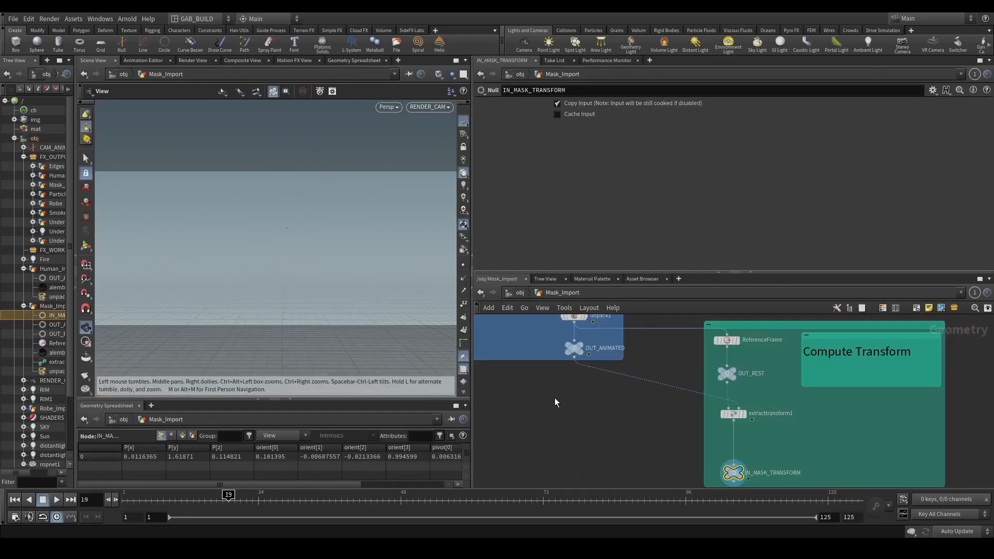
click(519, 293)
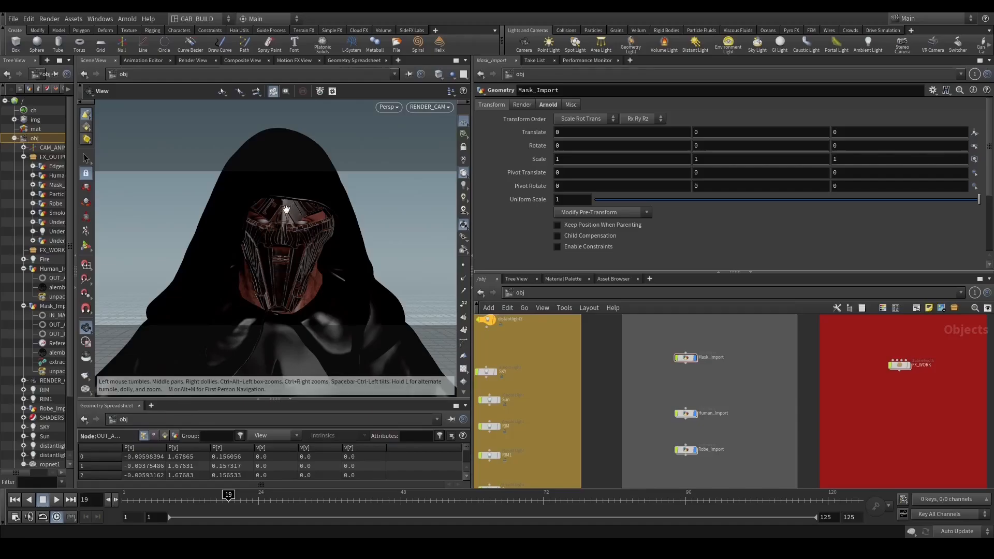
click(465, 406)
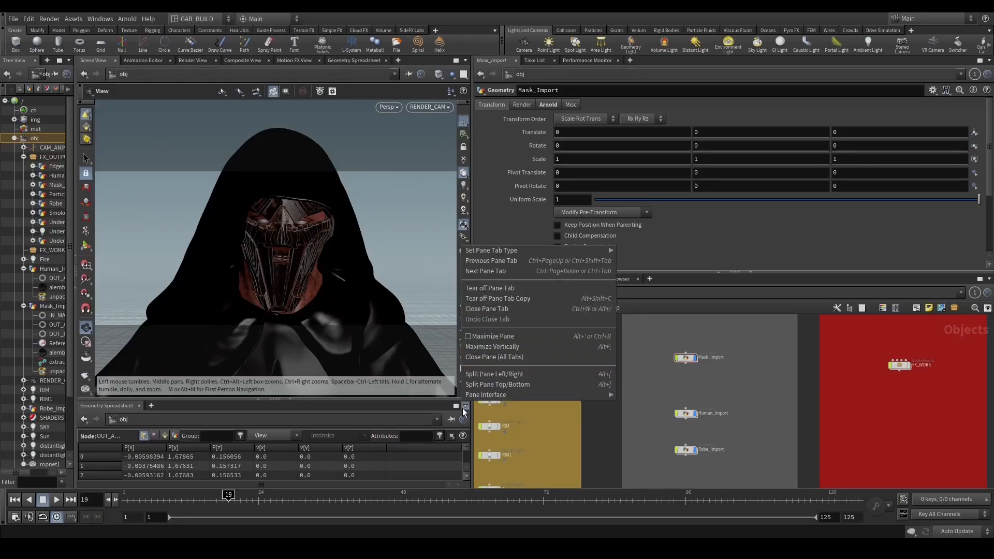
click(462, 409)
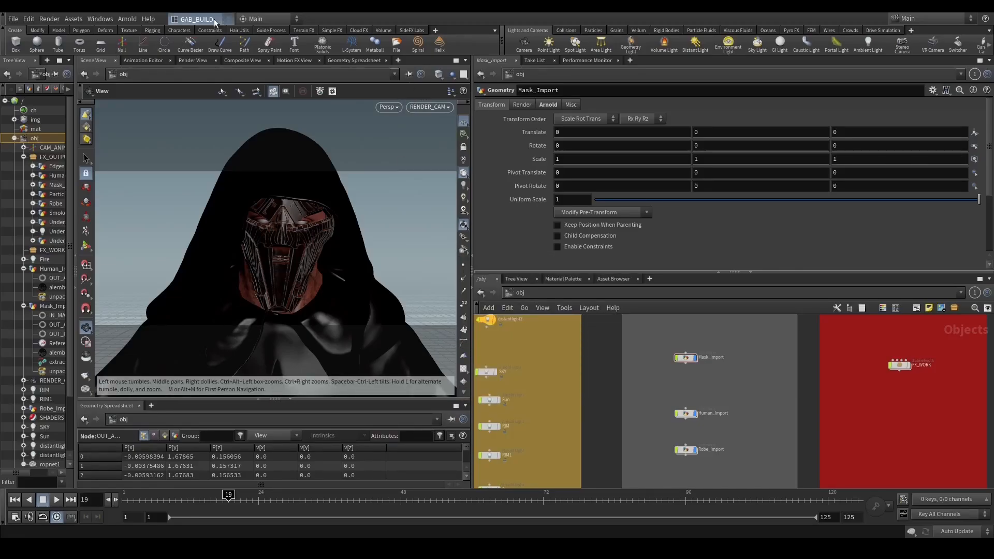
Switch to the Build desktop and split the scene view pane into an upper and a lower pane.
click(199, 18)
click(211, 40)
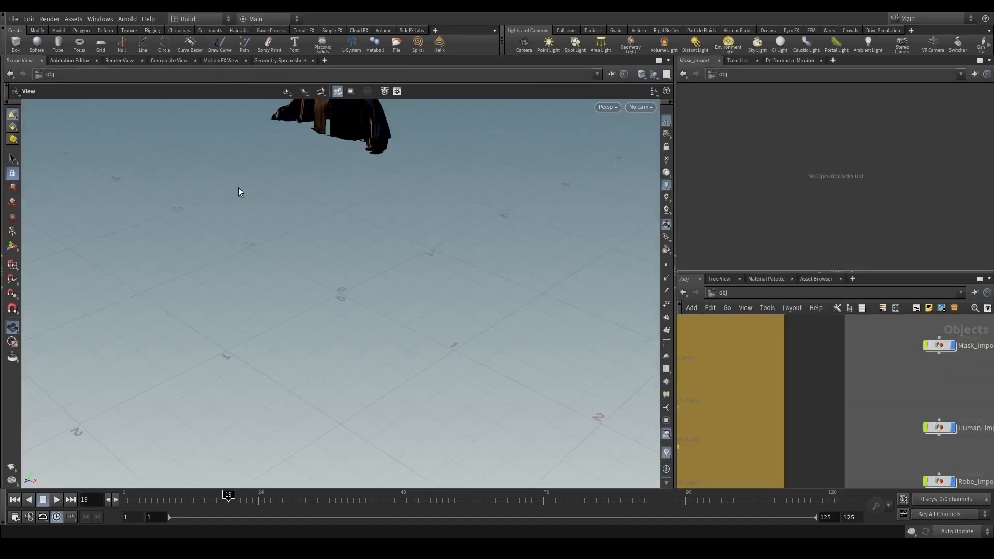
scroll(770, 402, down, 3)
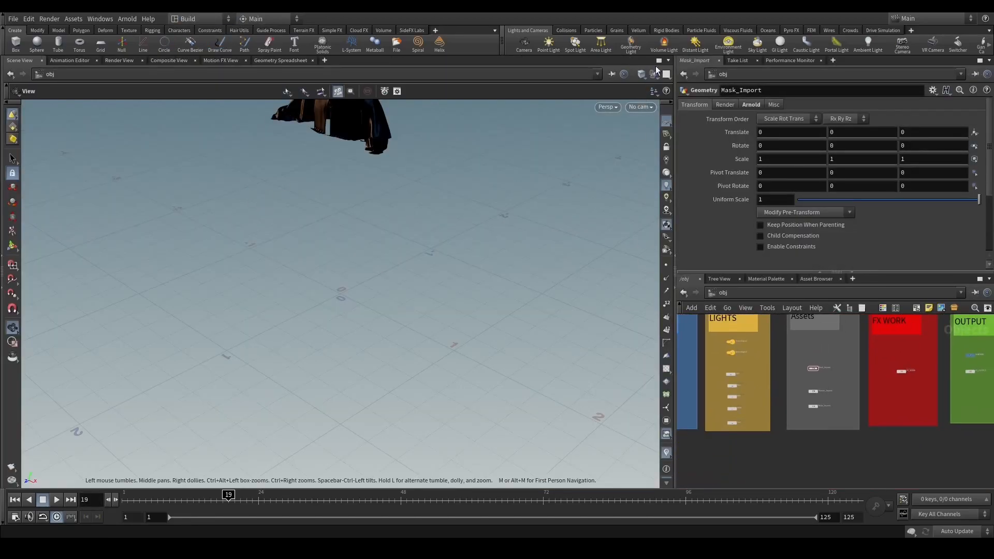
click(668, 60)
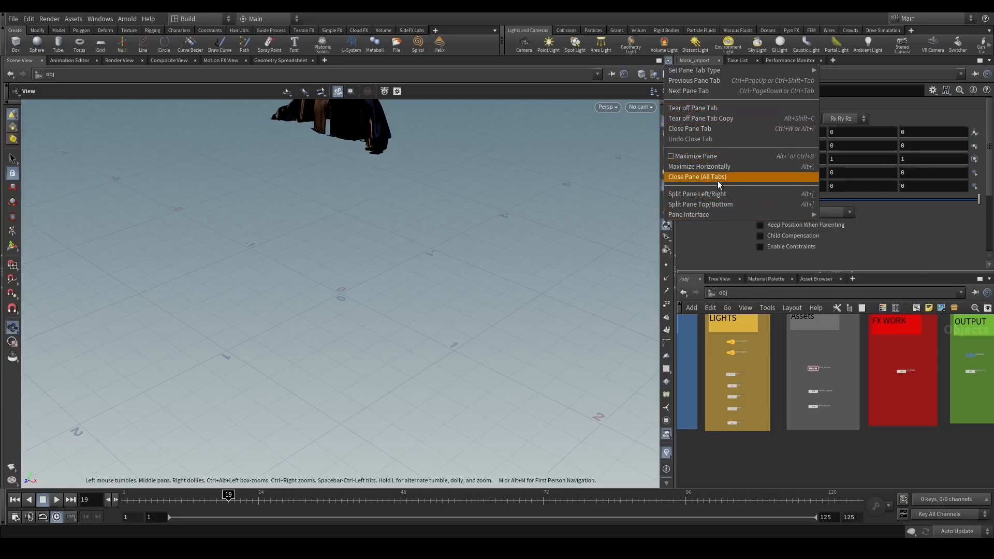
click(718, 204)
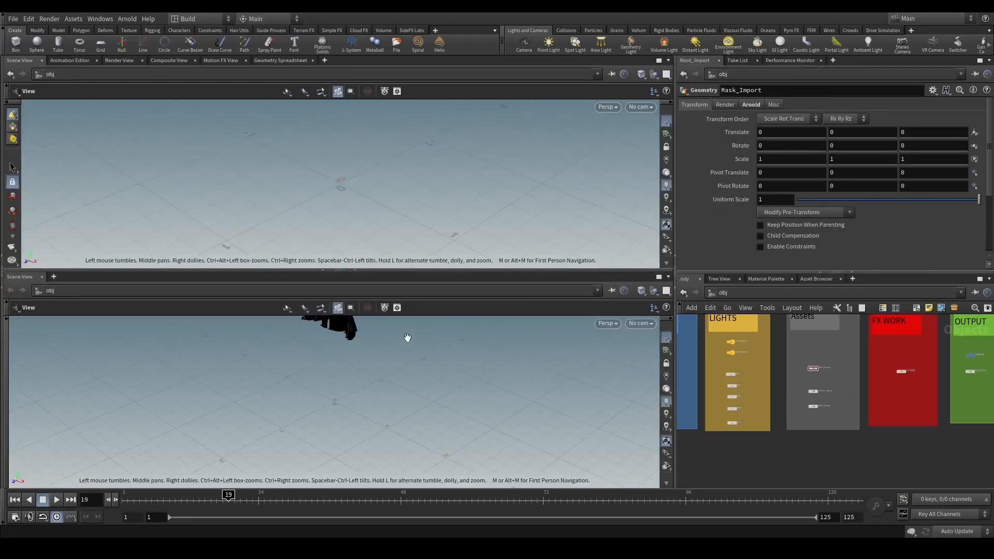
middle_drag(404, 172, 458, 215)
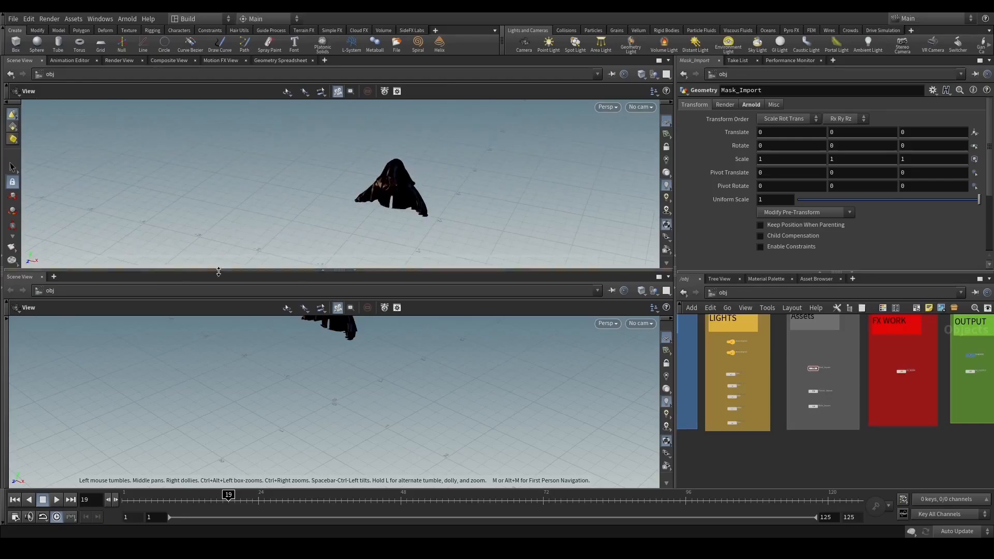
Make the lower pane a Geometry Spreadsheet and shrink it to a low strip beneath the viewport.
click(58, 276)
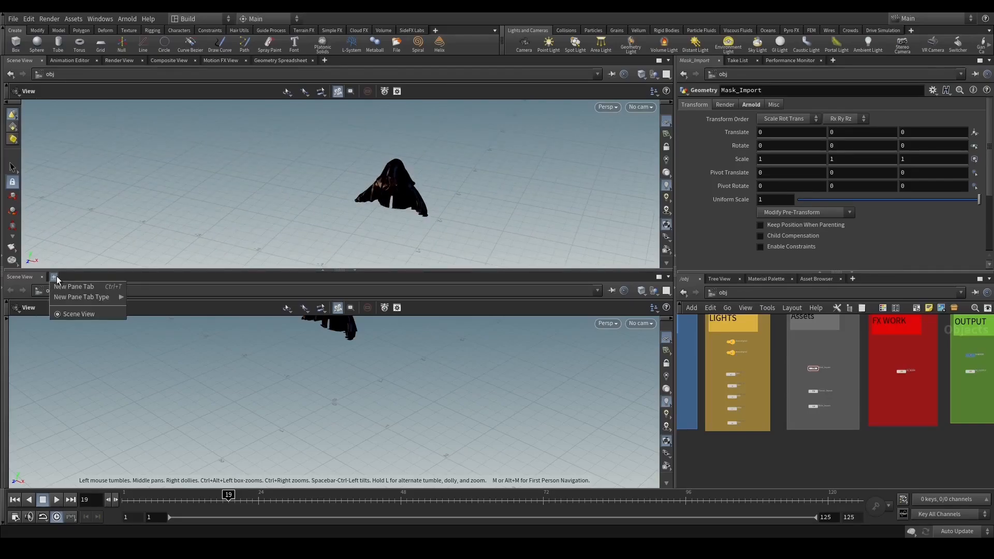
mouse_move(83, 296)
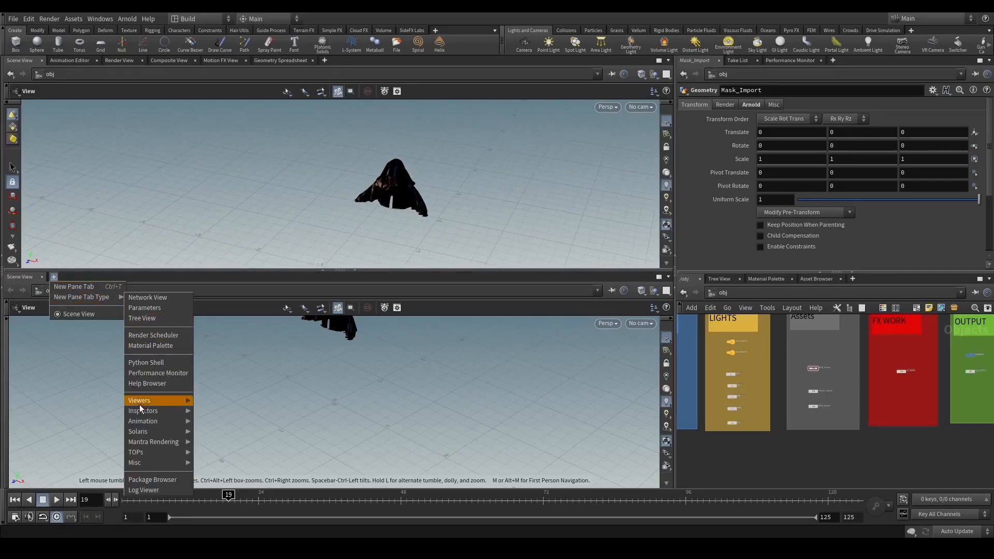
mouse_move(141, 412)
click(257, 411)
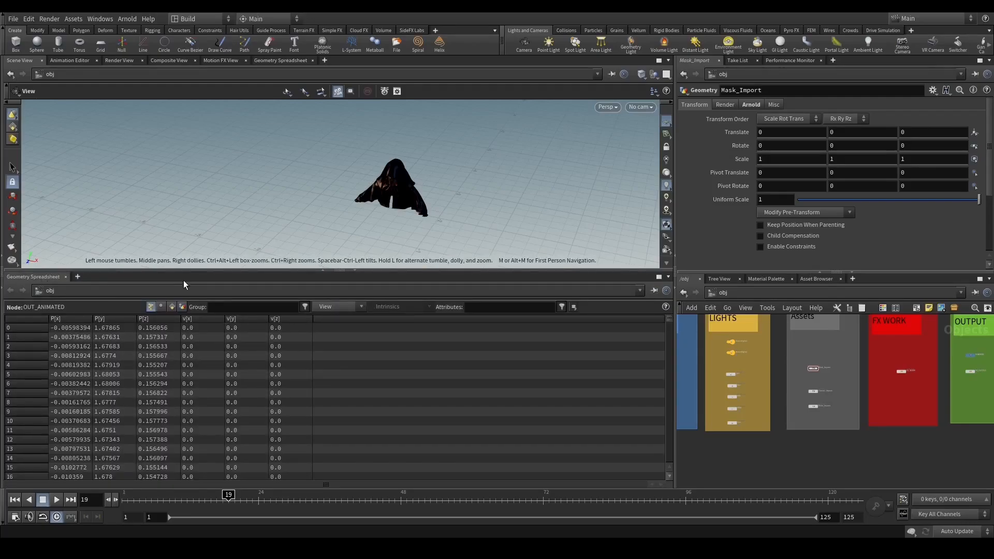
drag(183, 270, 184, 485)
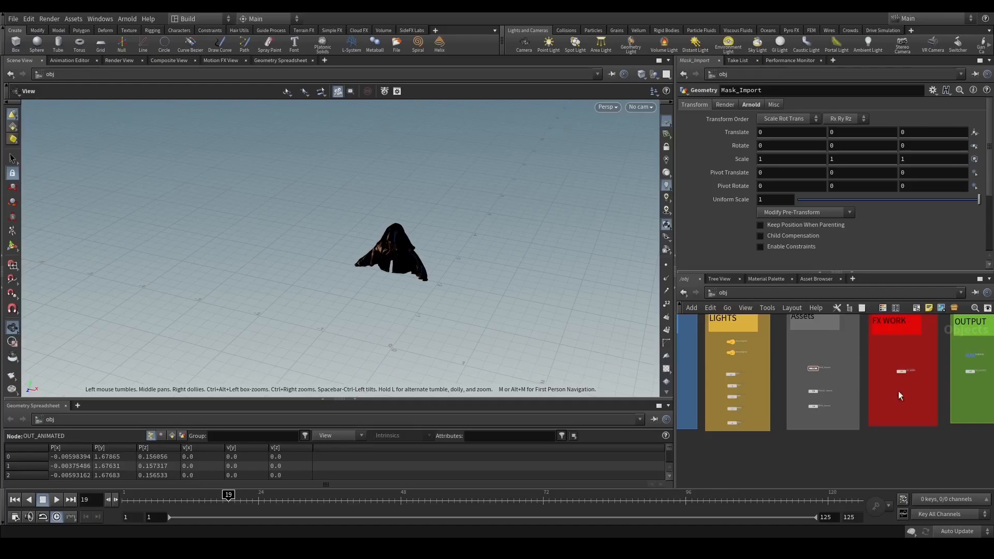
Widen the parameter and network side, and split both the network editor and the parameter pane into side-by-side panes.
scroll(823, 388, up, 5)
drag(360, 321, 420, 324)
middle_drag(839, 418, 796, 433)
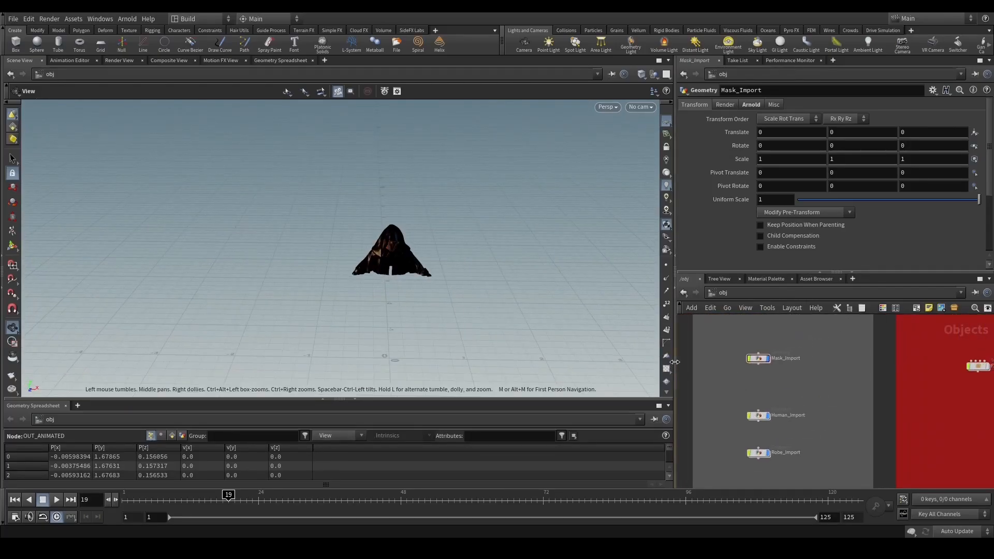
drag(675, 362, 551, 362)
middle_drag(826, 413, 668, 415)
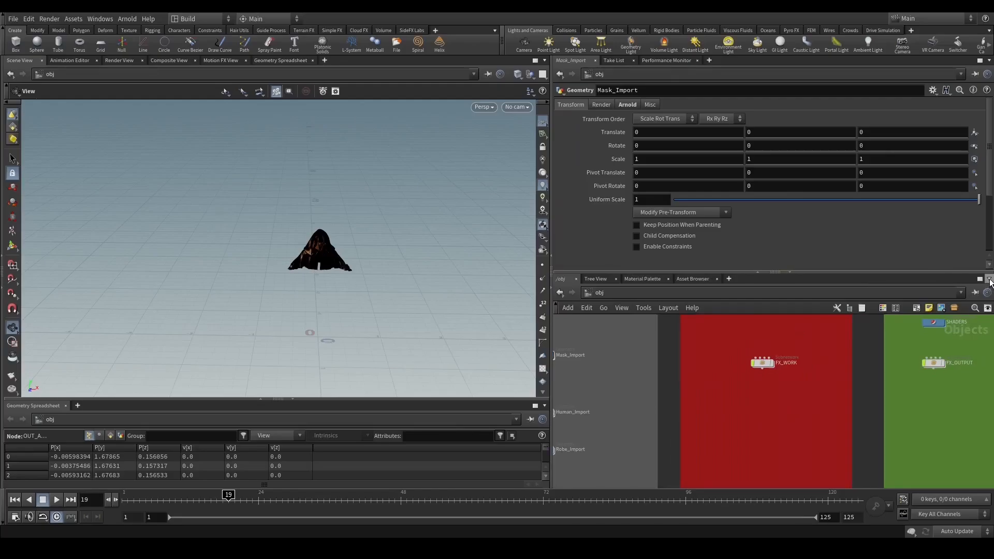
click(990, 281)
click(915, 413)
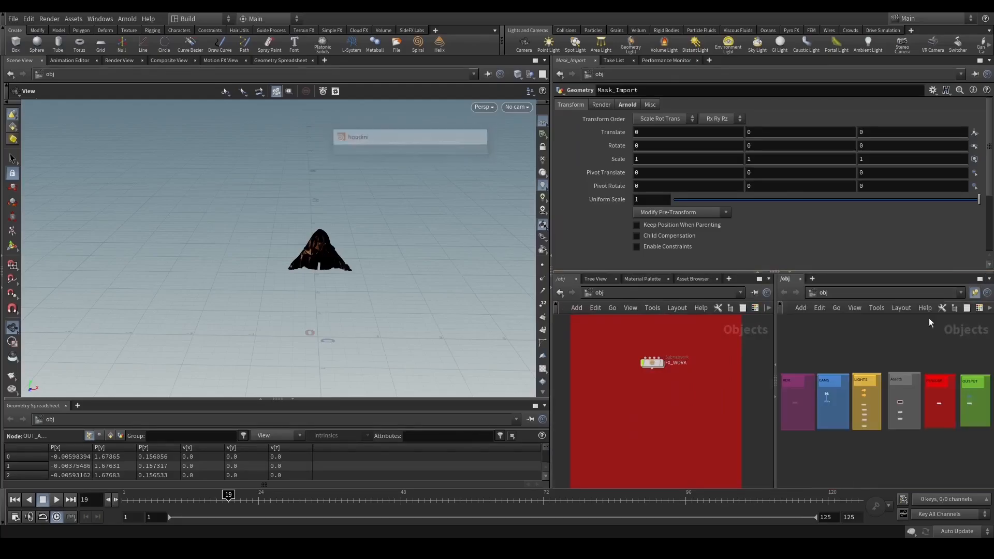
click(989, 61)
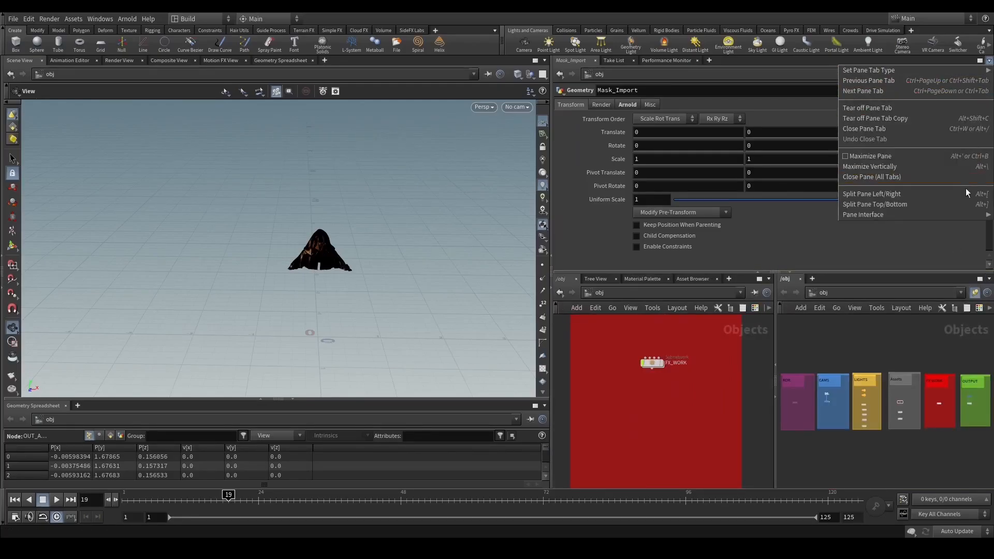
click(931, 190)
Link the first parameter and network panes to group 1 and the second pair to group 2, and widen both pairs.
click(755, 75)
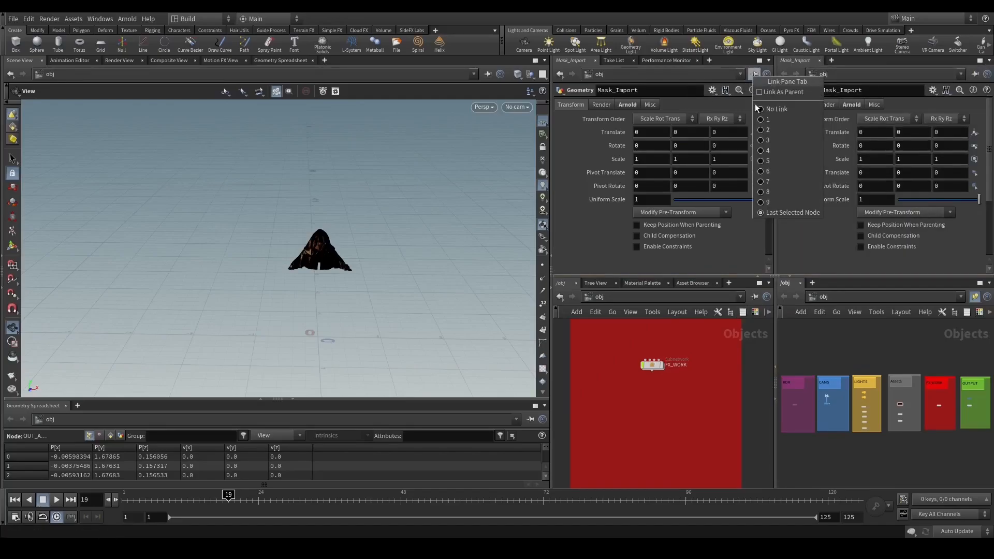
click(764, 119)
click(755, 296)
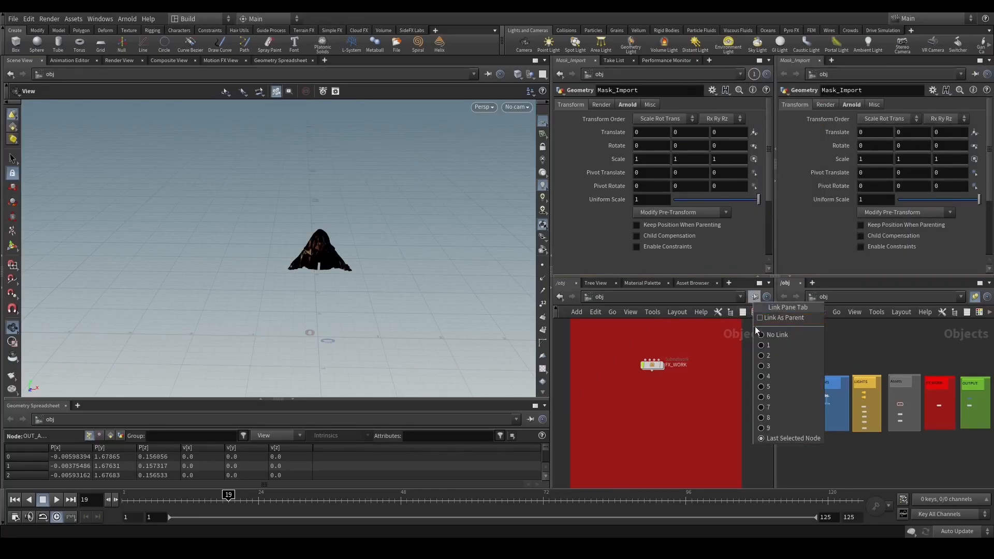
click(761, 345)
click(977, 76)
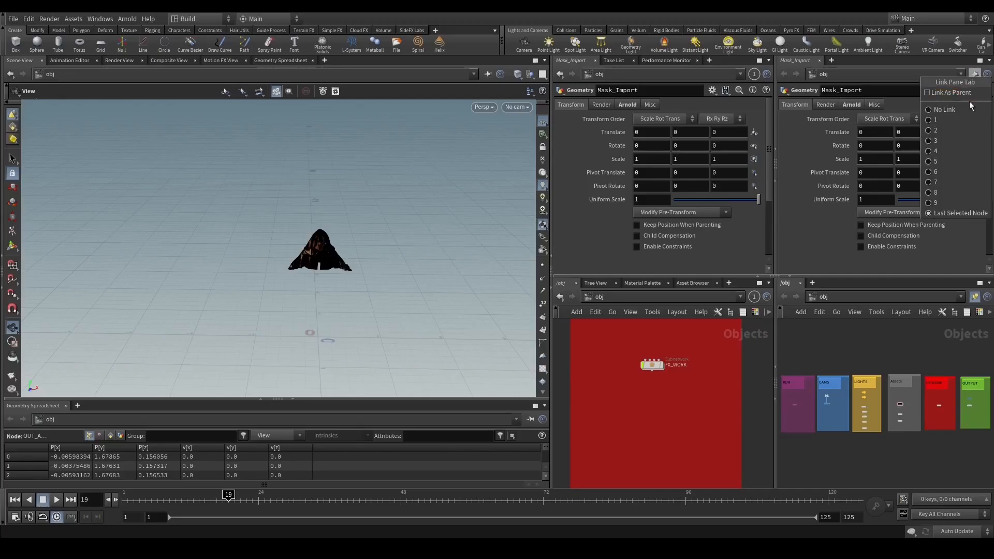
click(958, 136)
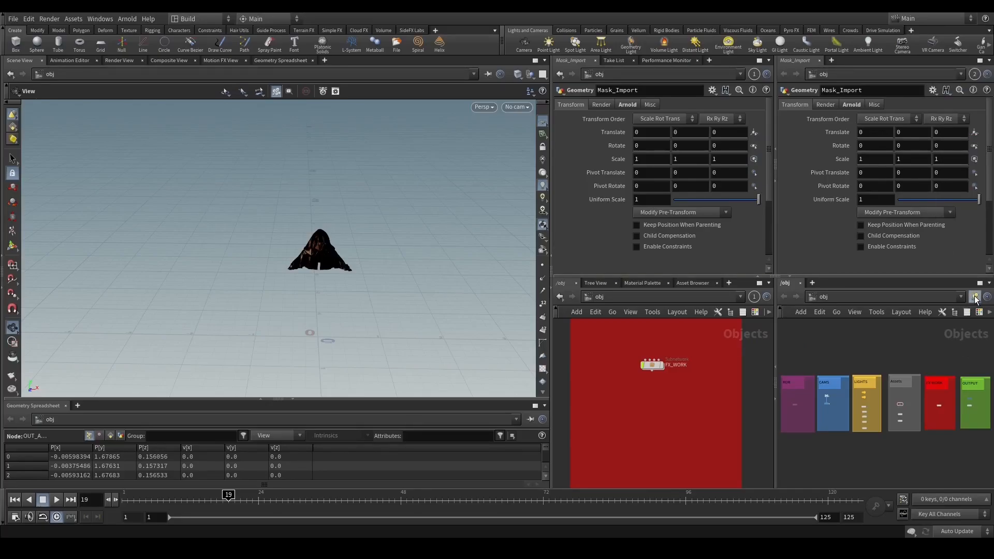
click(975, 296)
click(940, 349)
drag(552, 405, 461, 405)
scroll(537, 429, down, 2)
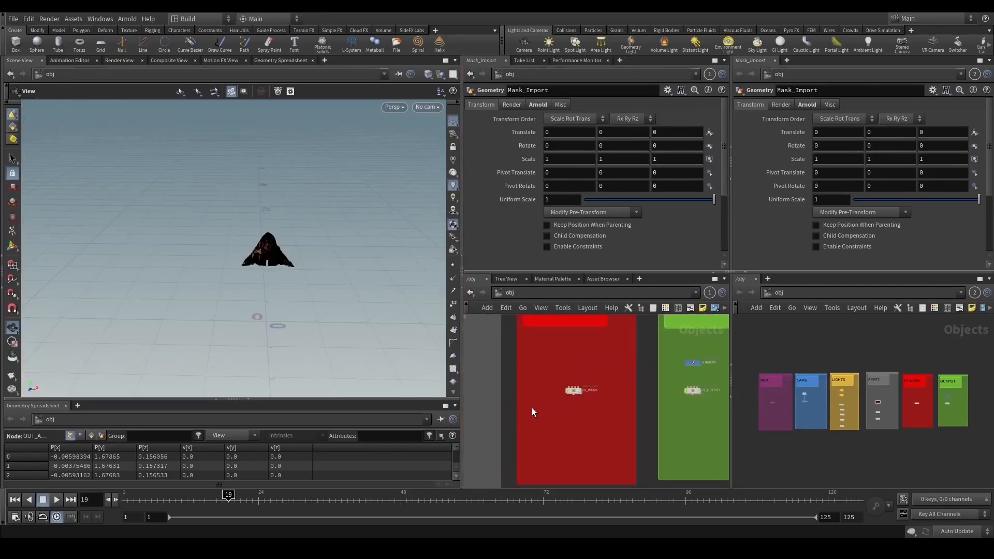
scroll(533, 413, down, 3)
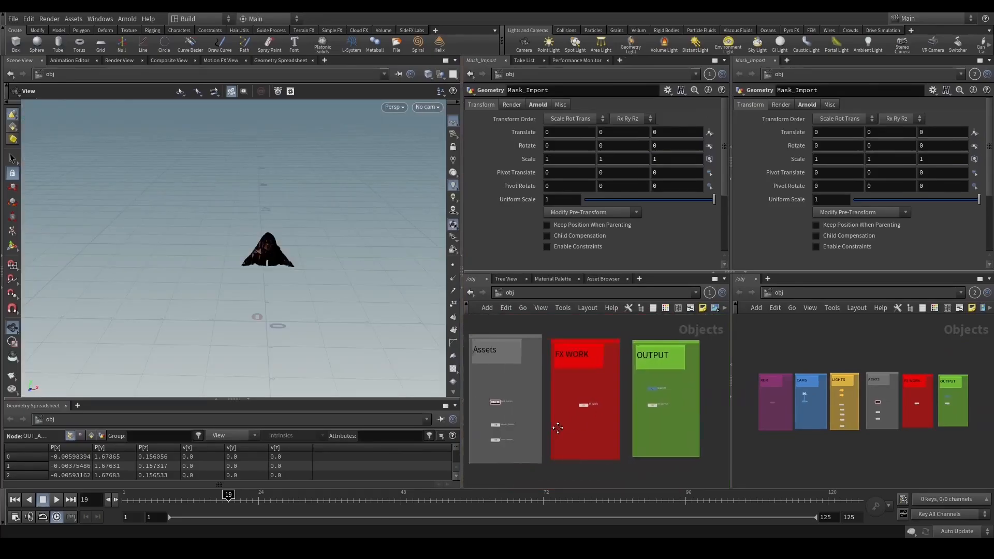
Save the layout as a new desktop named Build1ScreenSplit and check it in the list of desktops.
click(203, 21)
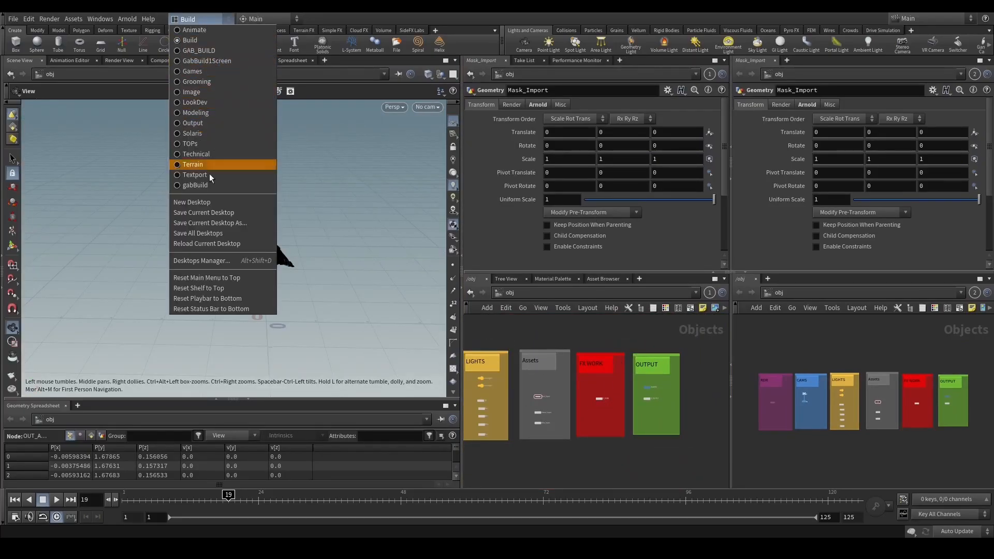
click(216, 222)
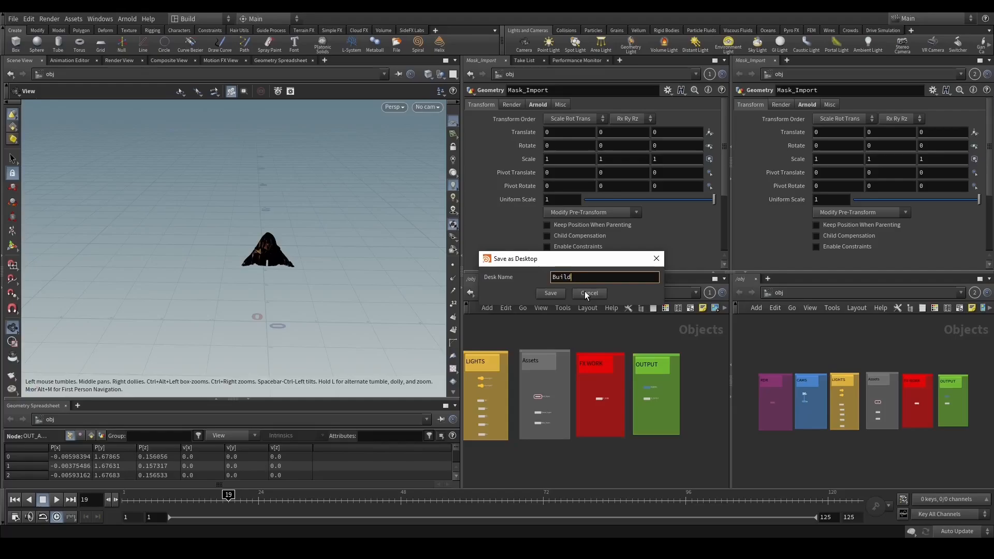
text(Build1ScreenSplit)
key(Return)
click(675, 315)
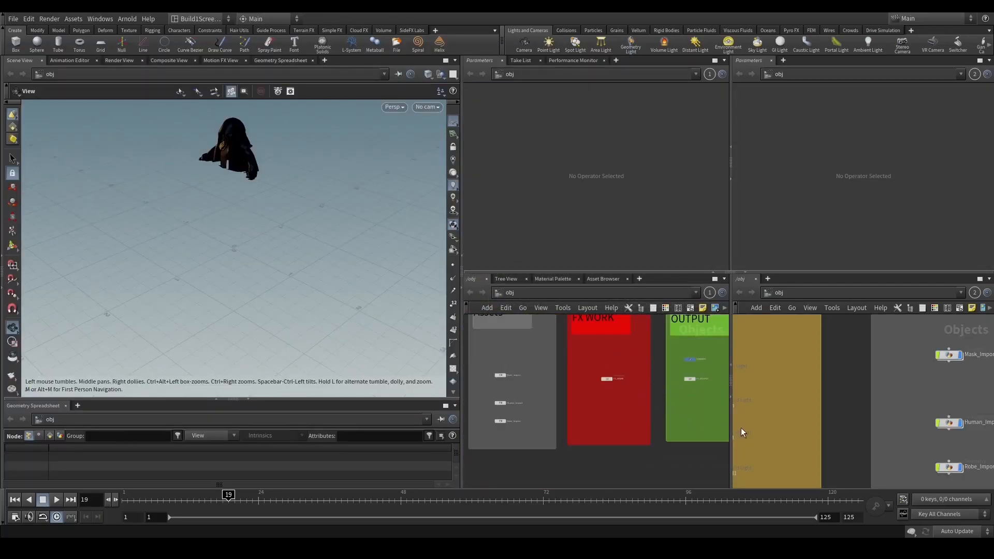
click(228, 19)
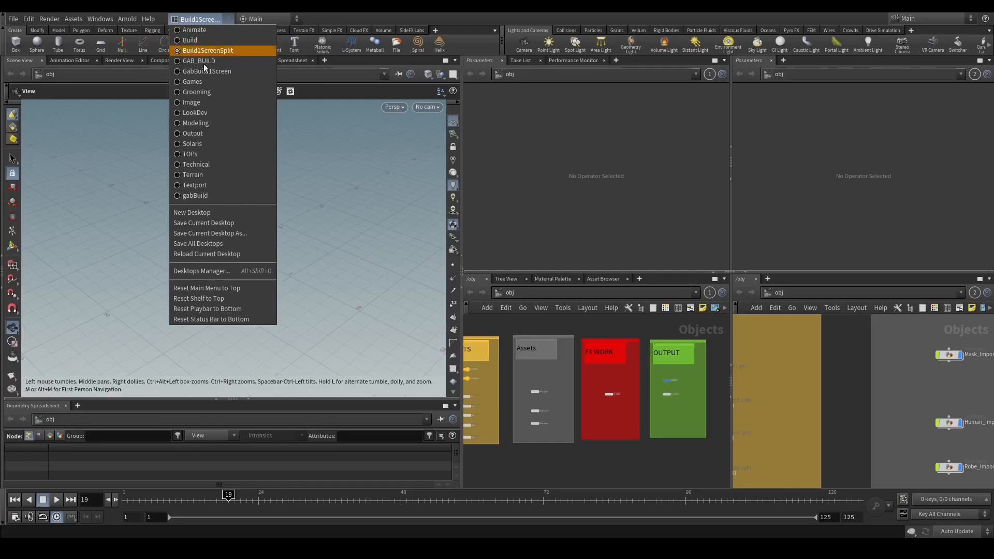
click(618, 426)
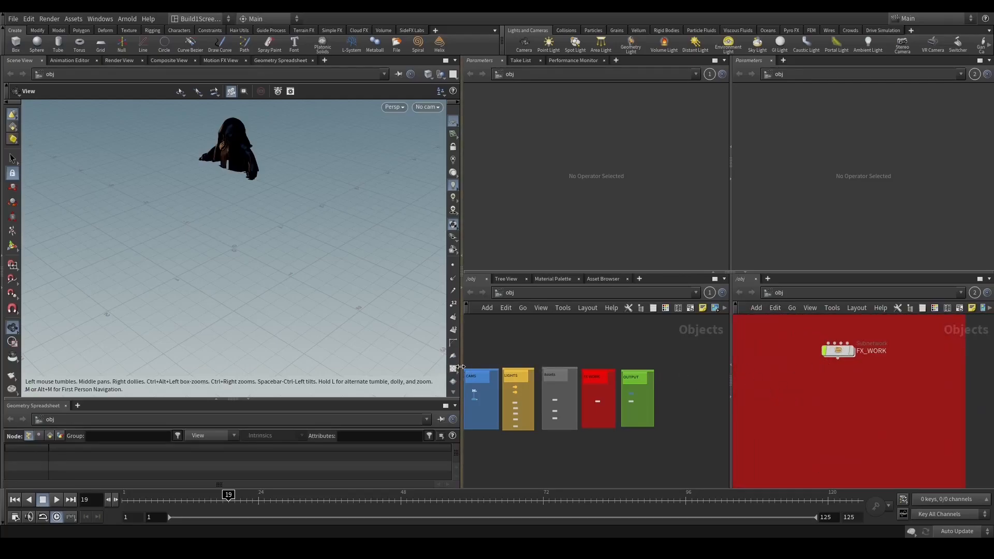
Narrow the viewport, look through RENDER_CAM, and switch back to no camera from that viewpoint.
drag(463, 371, 365, 370)
drag(320, 286, 259, 228)
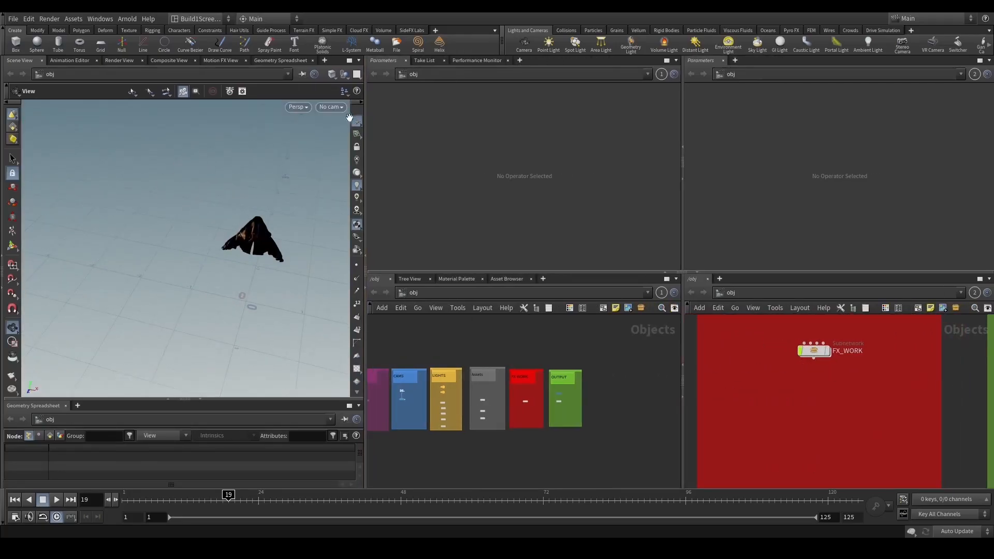
click(332, 107)
click(363, 155)
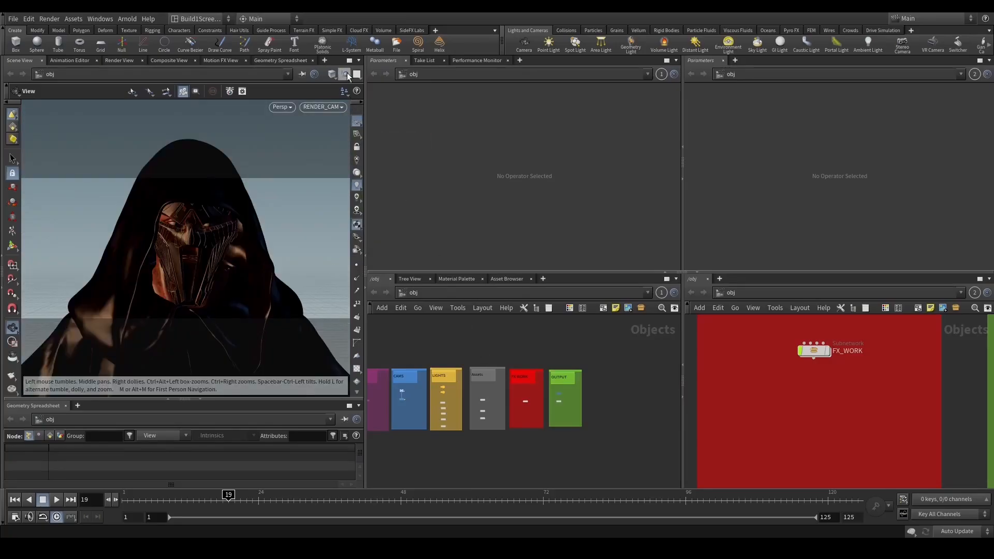
click(326, 107)
click(378, 83)
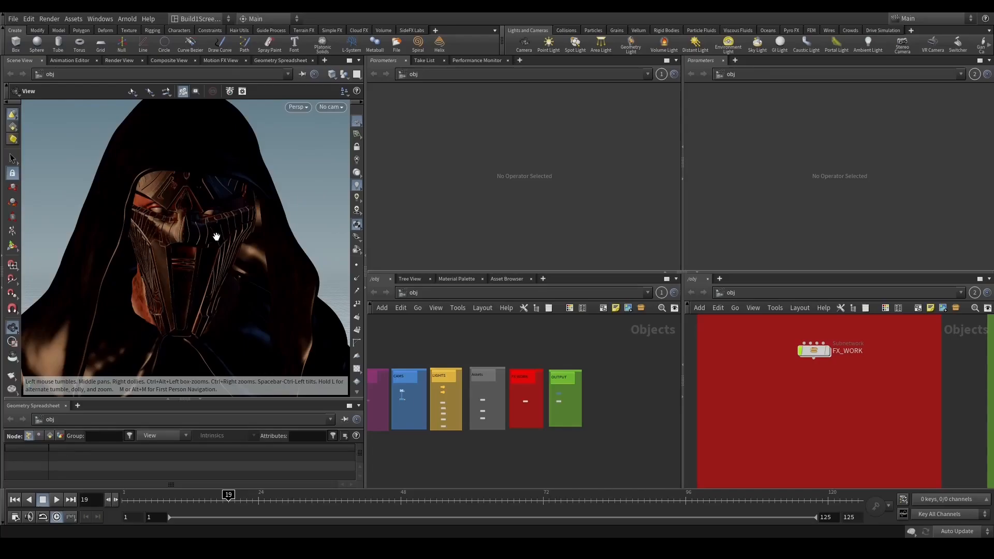
Switch the viewport from scene lights to headlight lighting and frame the mask close up from the front.
drag(194, 241, 328, 183)
click(356, 173)
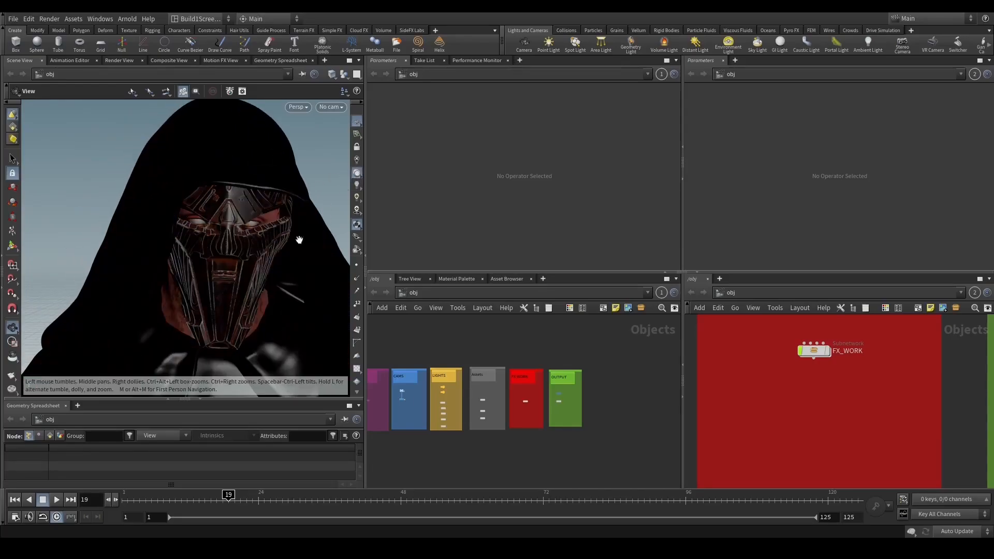
drag(297, 240, 240, 232)
right_drag(239, 232, 280, 218)
middle_drag(279, 217, 228, 238)
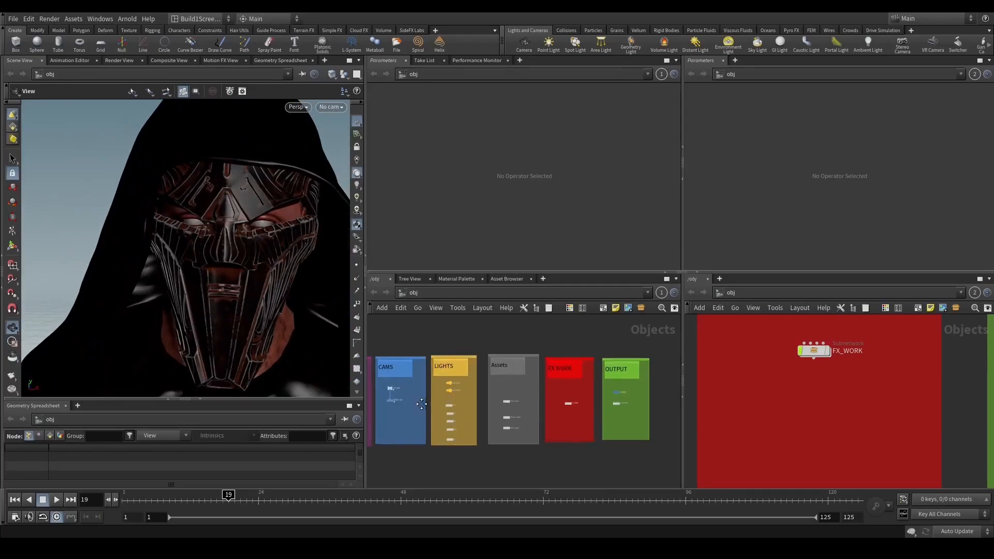
Open Mask_Import, inspect the node info of unpack1, and return to the object level.
scroll(438, 396, up, 5)
double_click(596, 392)
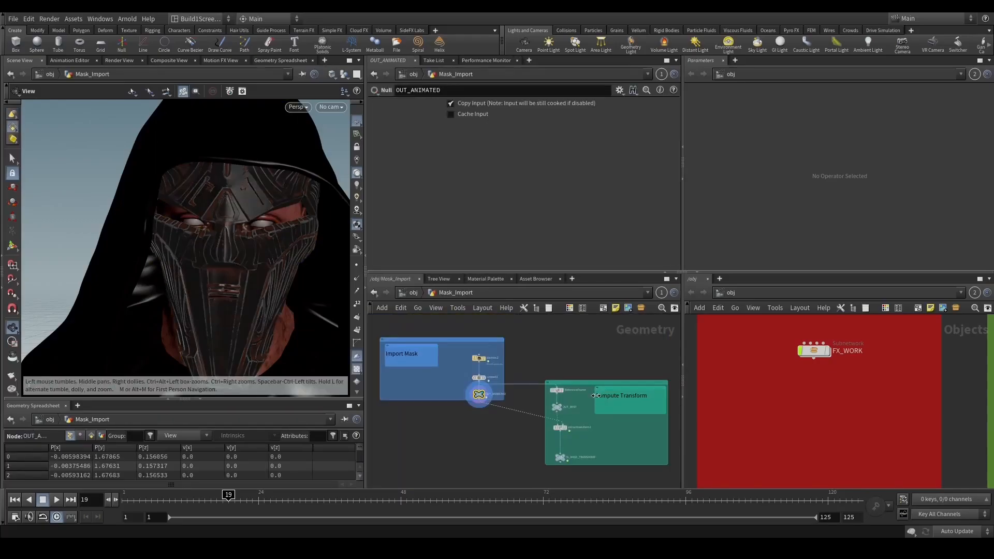
scroll(464, 379, up, 1)
middle_click(464, 381)
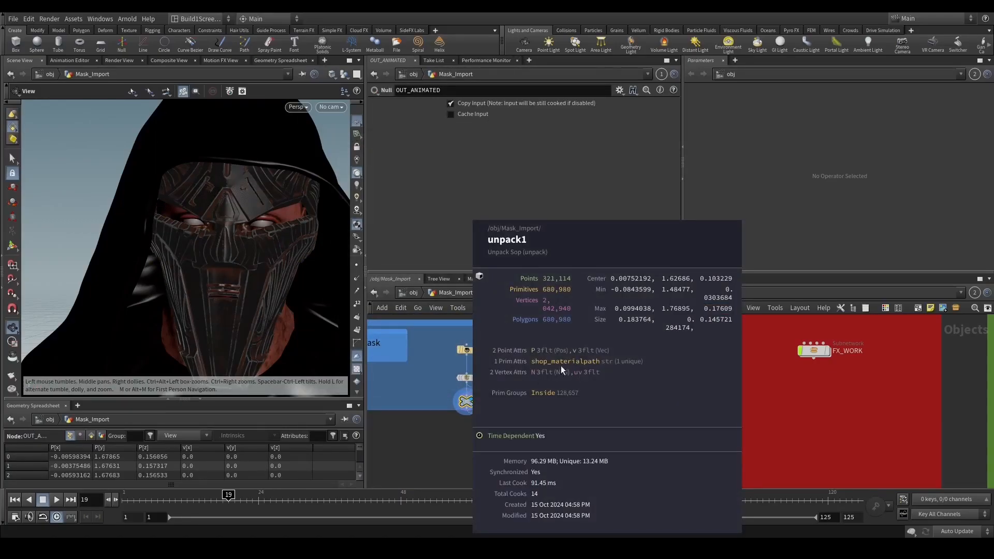
click(375, 293)
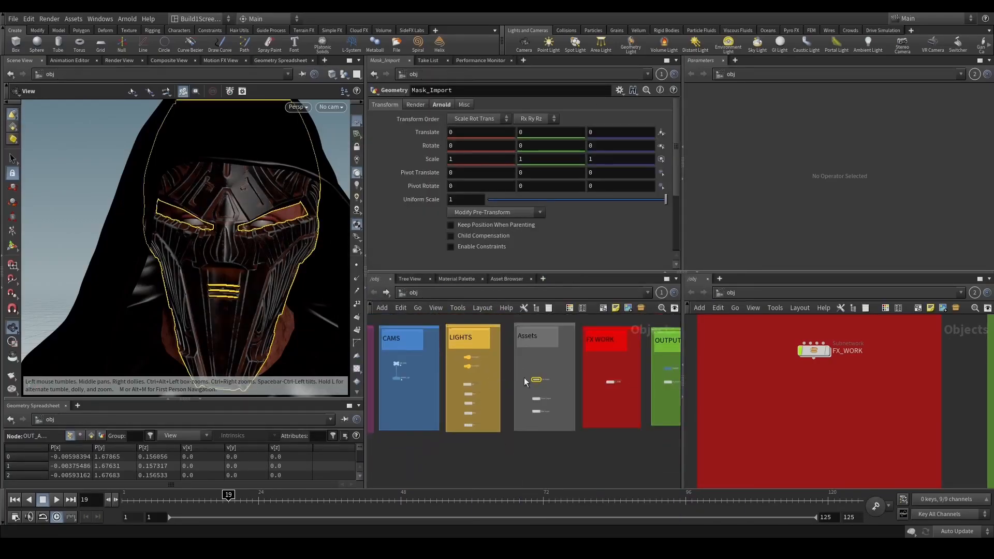
Open the SHADERS network in the OUTPUT group, inspect the MASK shader's parameters, and return to the object level.
scroll(549, 373, up, 3)
click(564, 368)
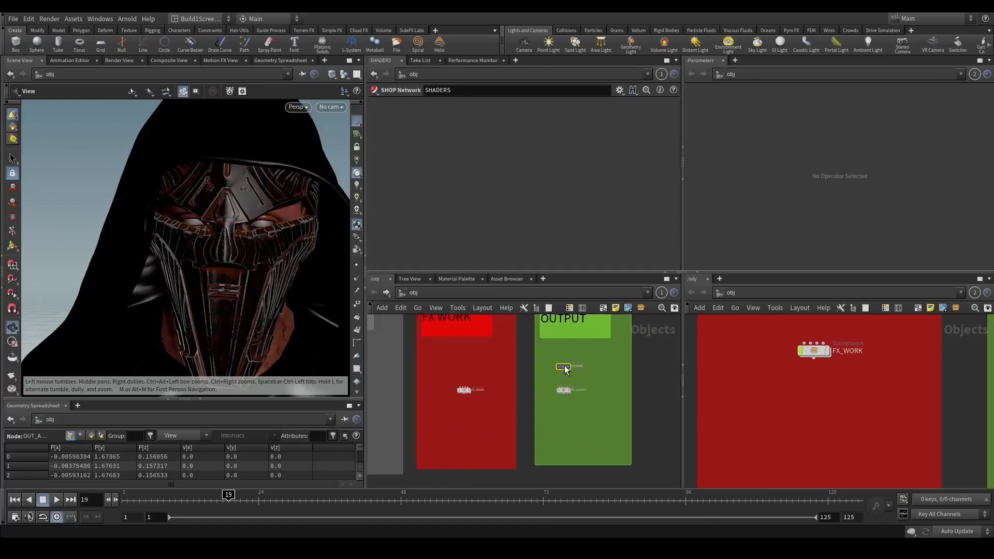
double_click(565, 368)
click(477, 398)
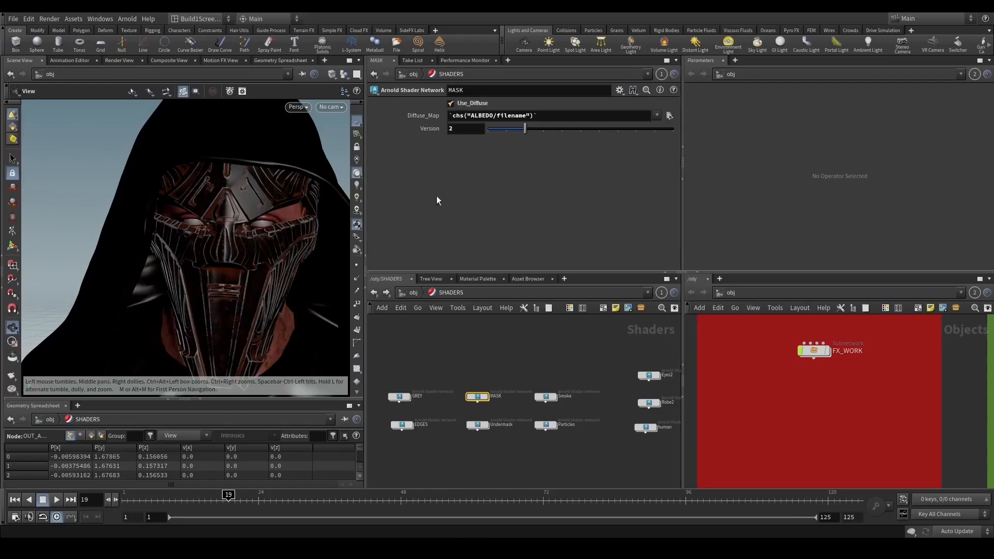
click(373, 293)
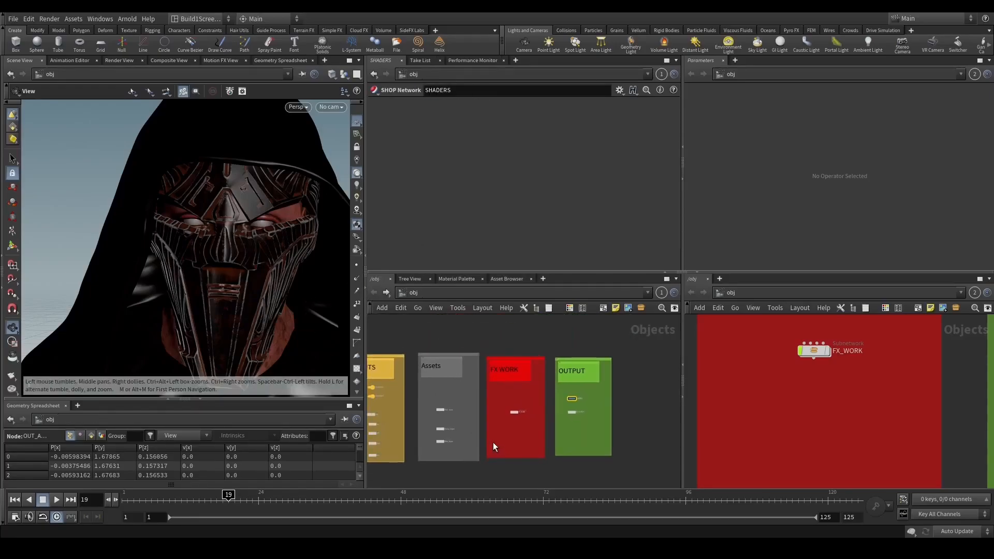
Open the FX_WORK subnetwork and widen its network and parameter panes.
drag(214, 287, 196, 319)
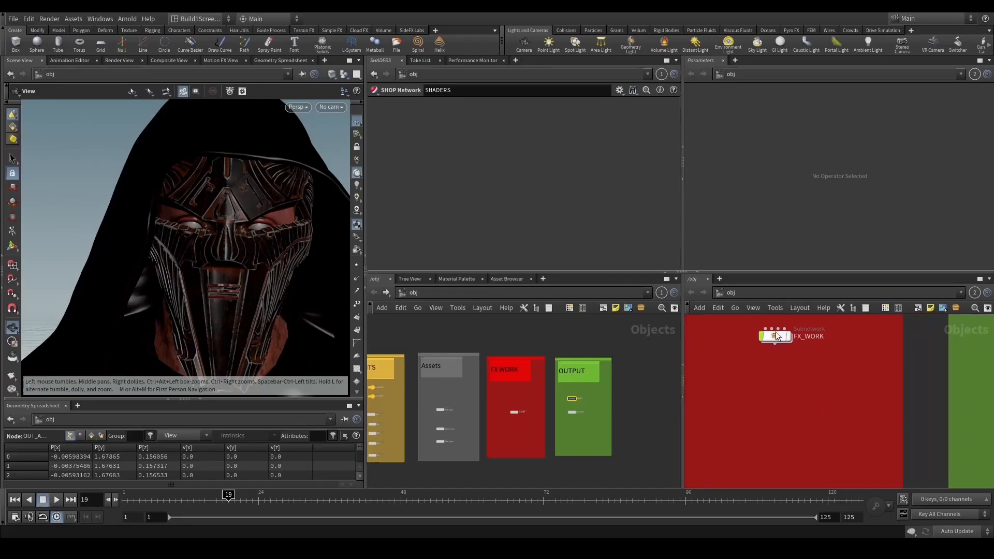
double_click(774, 334)
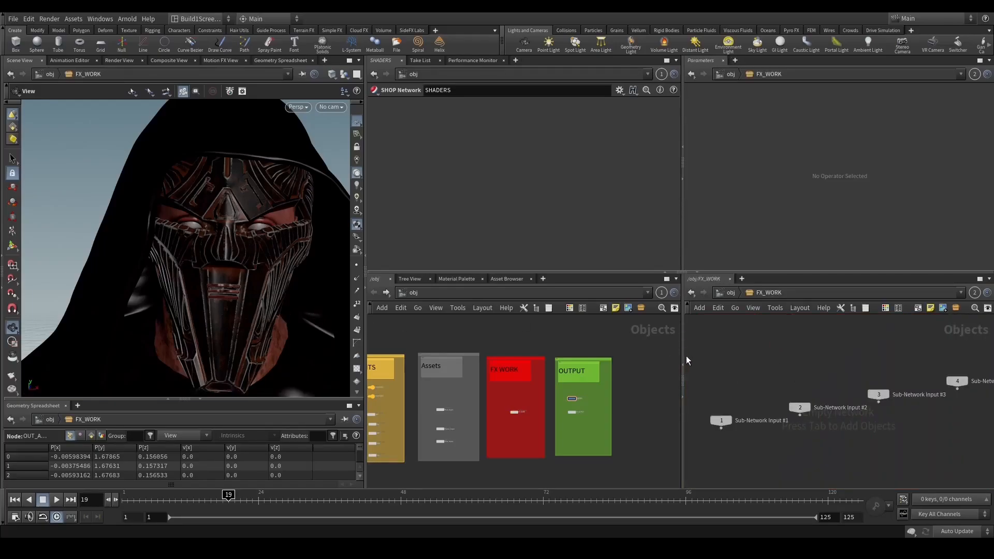
drag(684, 362, 573, 362)
drag(682, 226, 575, 226)
Add a Geometry object inside FX_WORK and rename it Main_Disintegration.
scroll(707, 415, down, 3)
key(Tab)
mouse_move(721, 429)
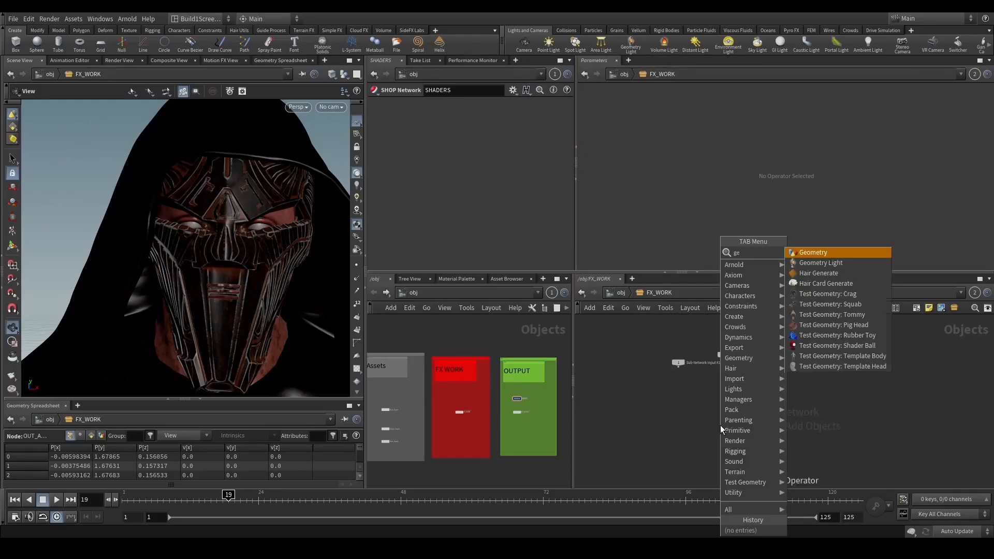
key(Return)
click(720, 424)
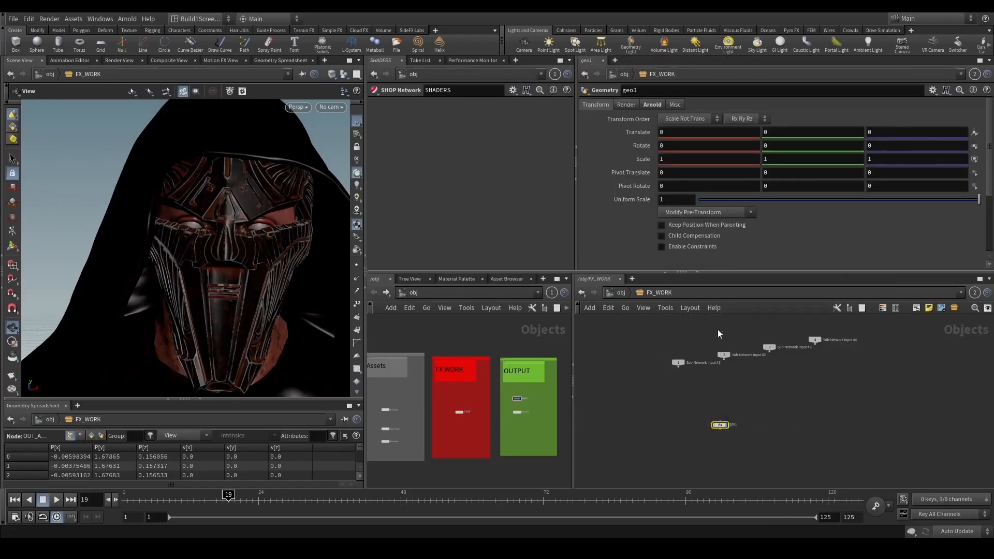
scroll(732, 434, up, 5)
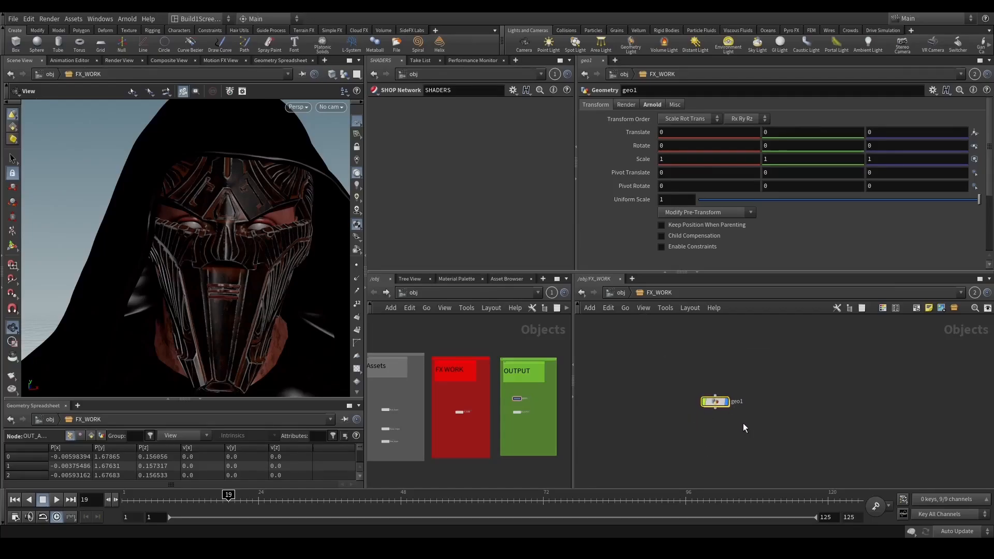
double_click(739, 398)
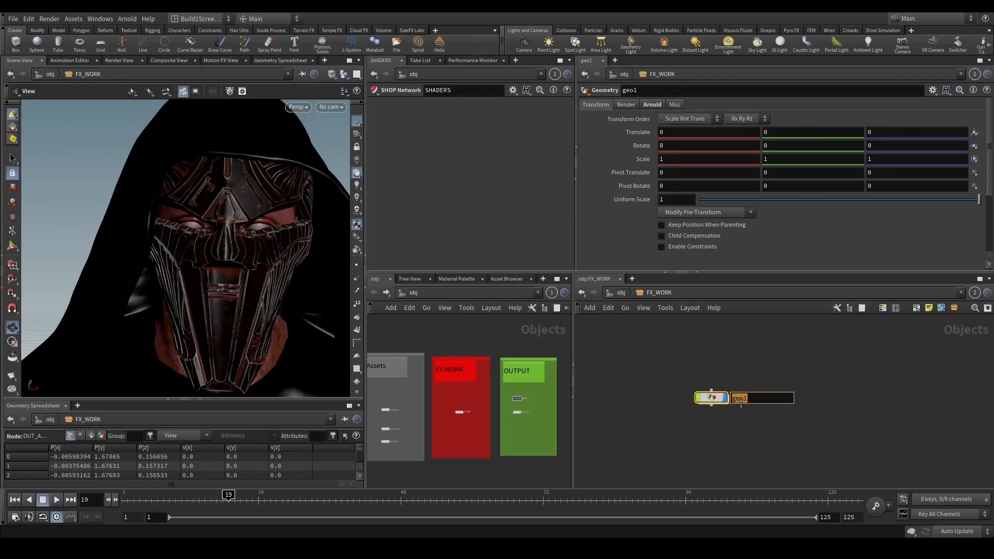
text(D)
text(ain_Disintegration)
key(Return)
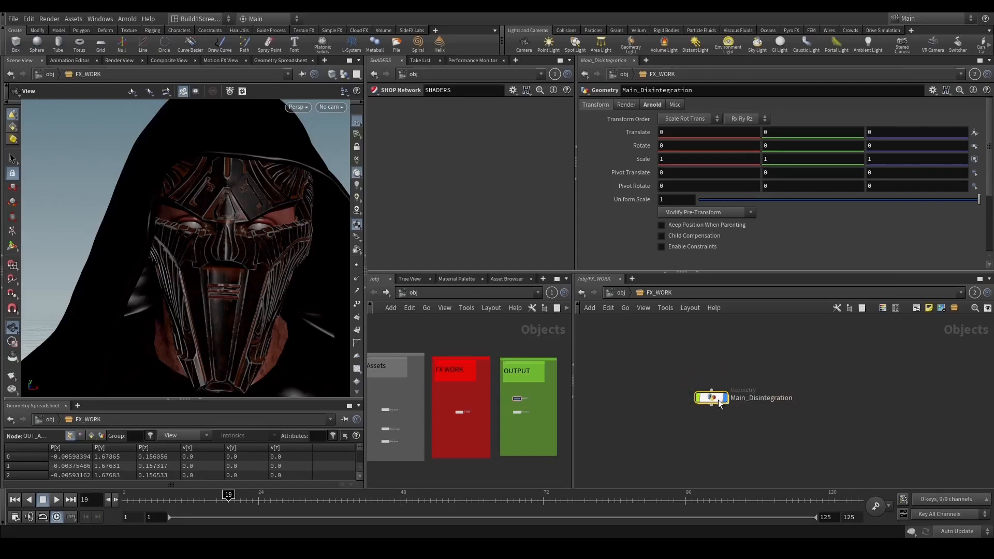
Go inside Main_Disintegration and add an Object Merge node.
double_click(720, 400)
key(Tab)
text(obj)
key(Return)
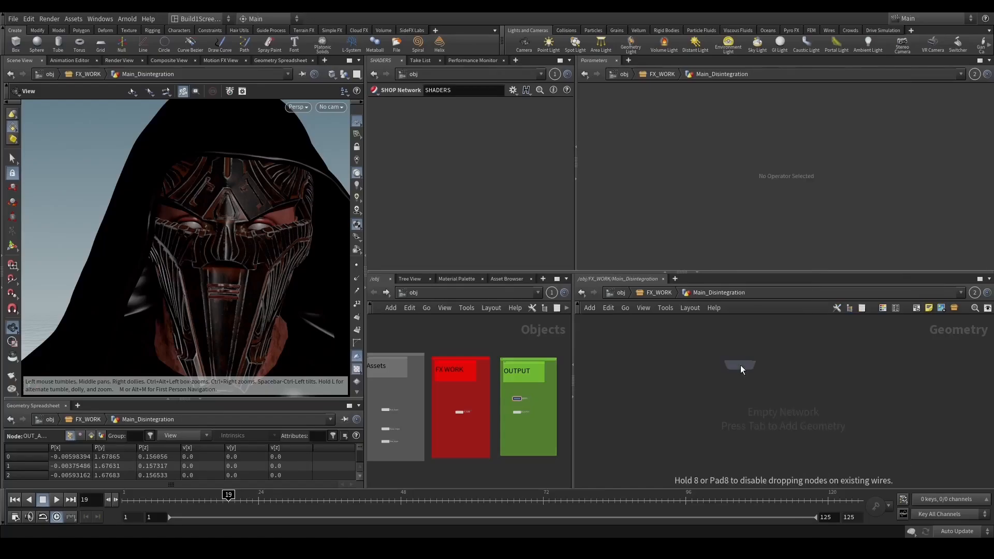
click(741, 365)
Open Mask_Import in the other network pane and assign its OUT_REST null as Object 1 of the Object Merge.
scroll(521, 372, down, 2)
scroll(453, 435, up, 4)
scroll(453, 435, up, 3)
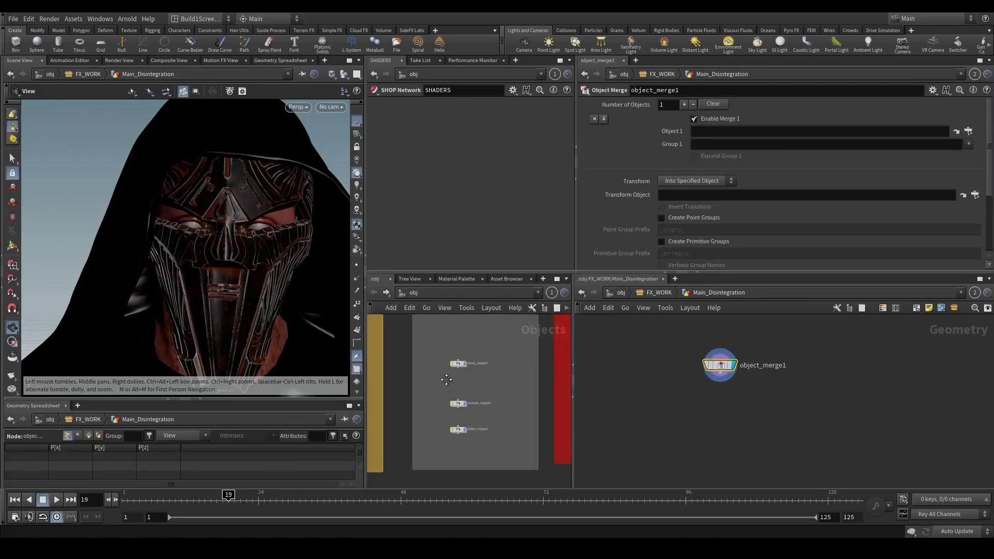
double_click(459, 343)
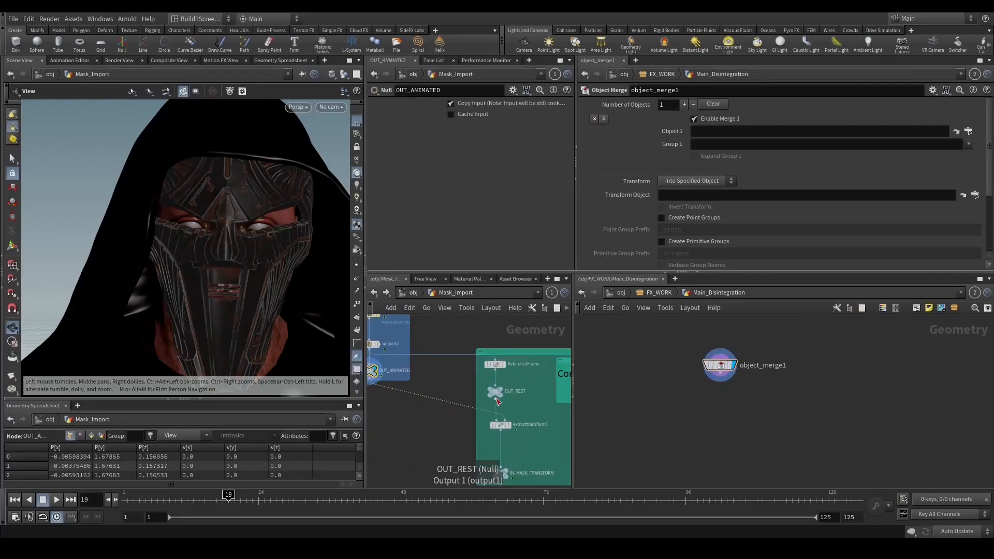
drag(495, 393, 701, 138)
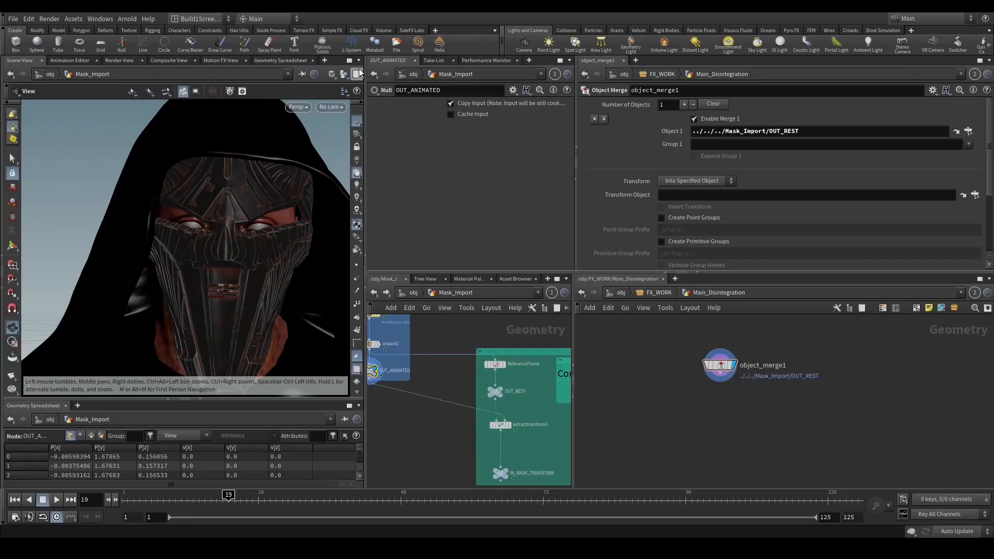
Hide the other objects in the viewport, select object_merge1, and scrub the timeline to frame 60 to view the mask alone.
click(357, 119)
drag(222, 248, 279, 275)
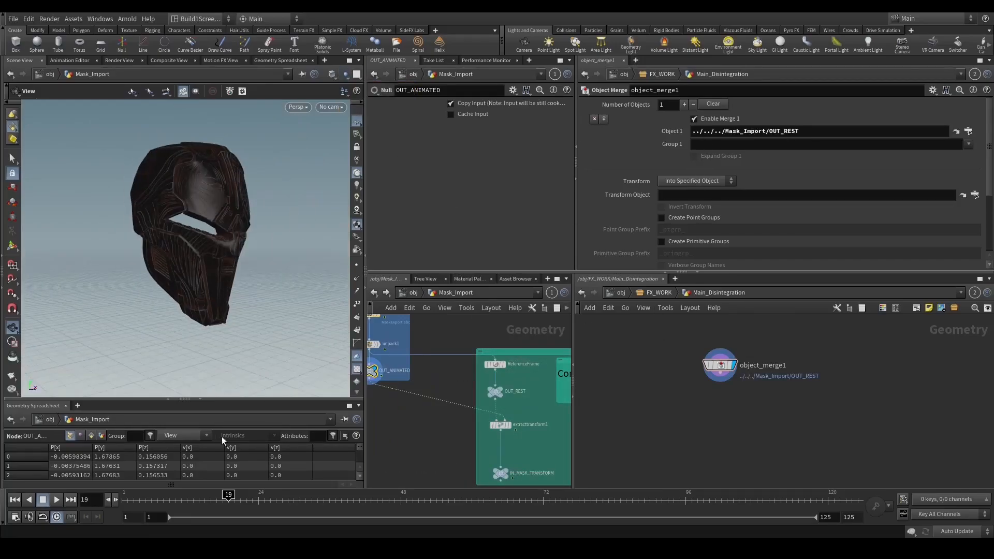
drag(228, 495, 347, 495)
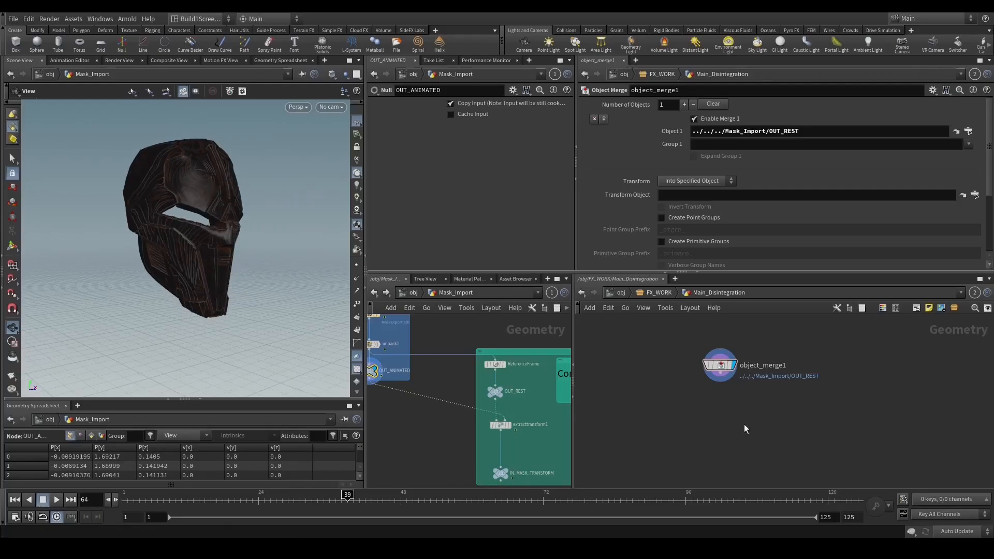
drag(771, 408, 639, 320)
drag(493, 499, 469, 495)
drag(218, 263, 259, 261)
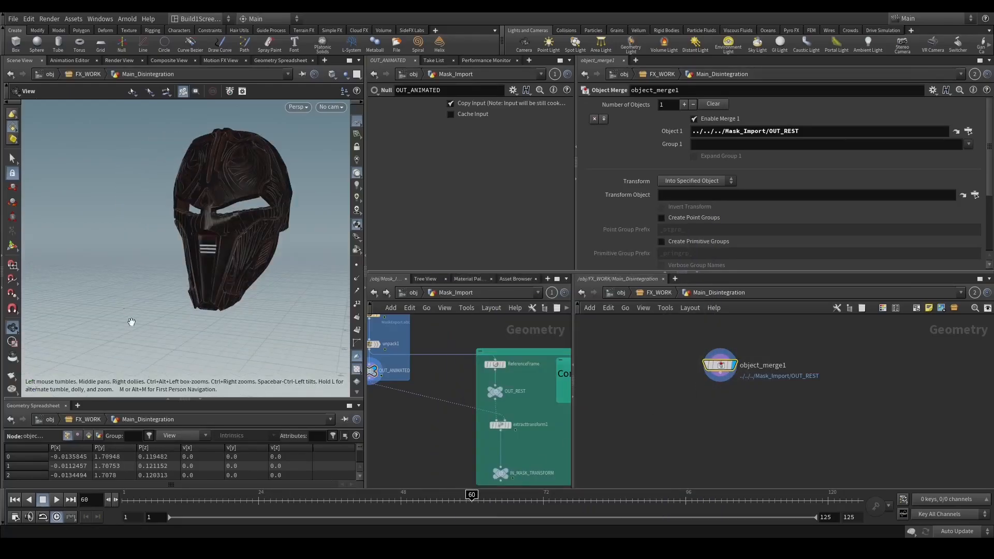
Sort the primitive spreadsheet by the Inside group, and add a Split node below object_merge1 with its group set to Inside.
click(88, 436)
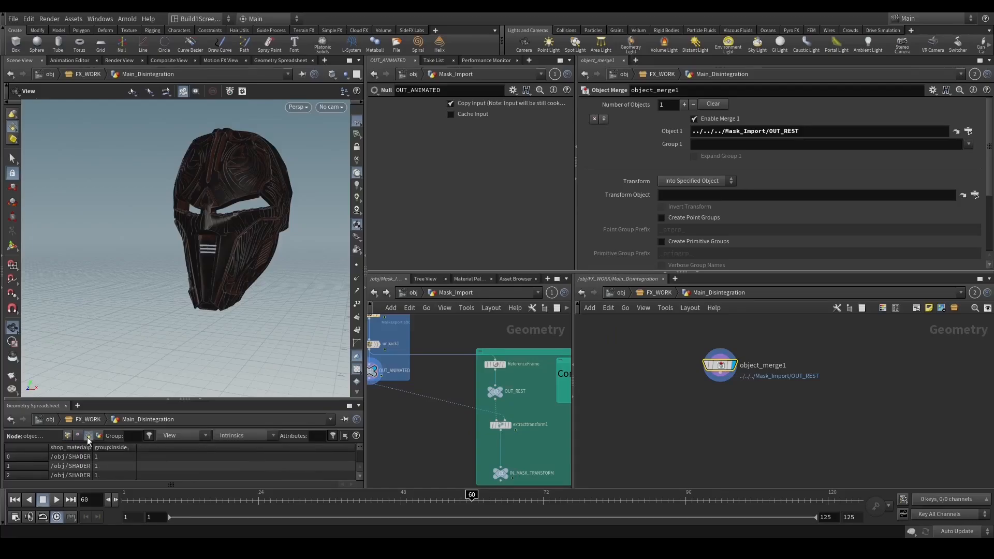
click(118, 446)
key(Tab)
text(spl)
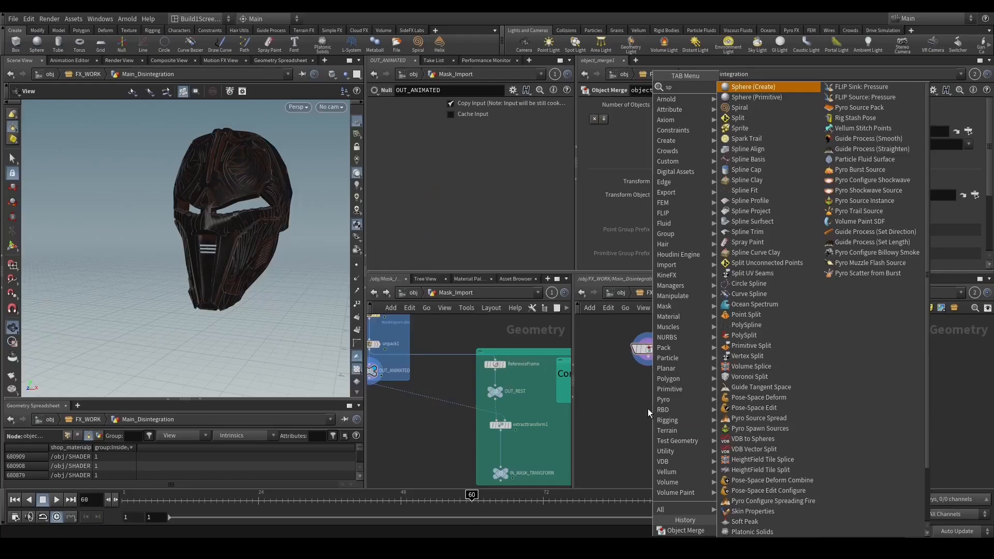
key(Return)
click(648, 409)
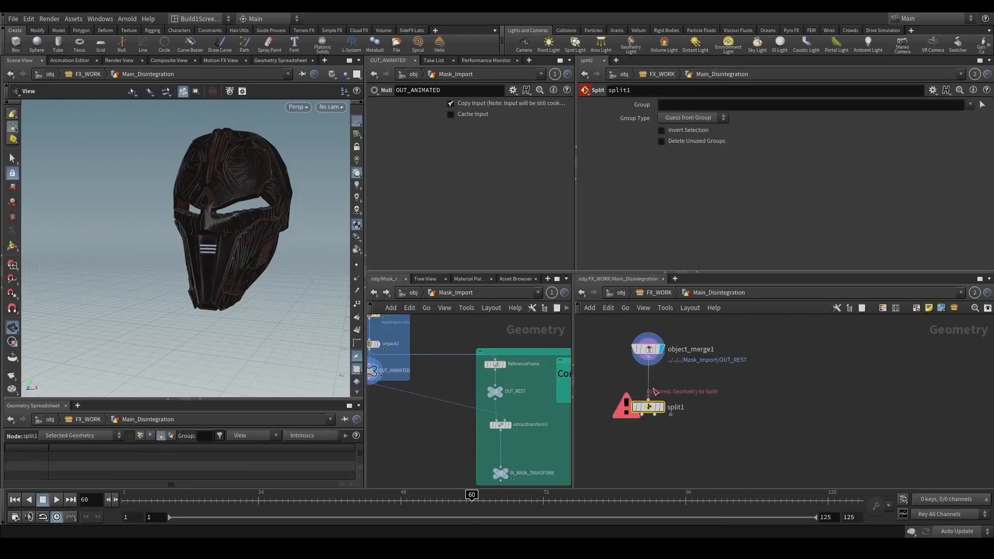
click(970, 105)
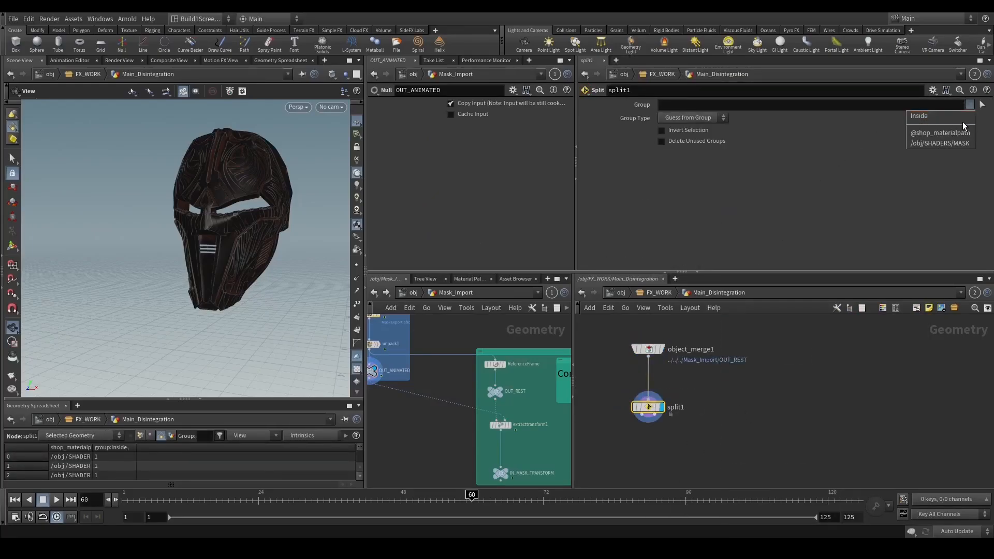
click(940, 127)
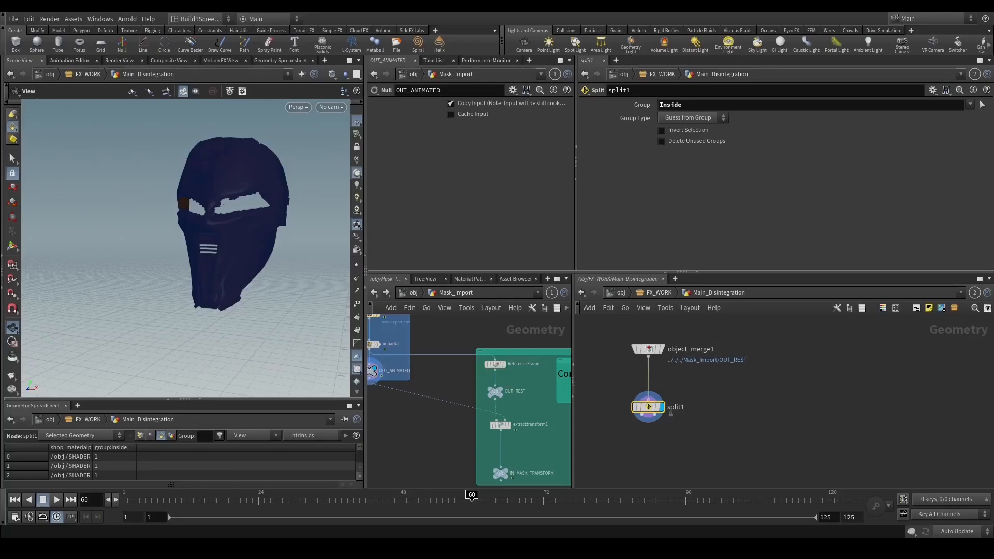
Turn on Invert Selection for split1, toggling it to compare the inner and outer mask surfaces.
key(f)
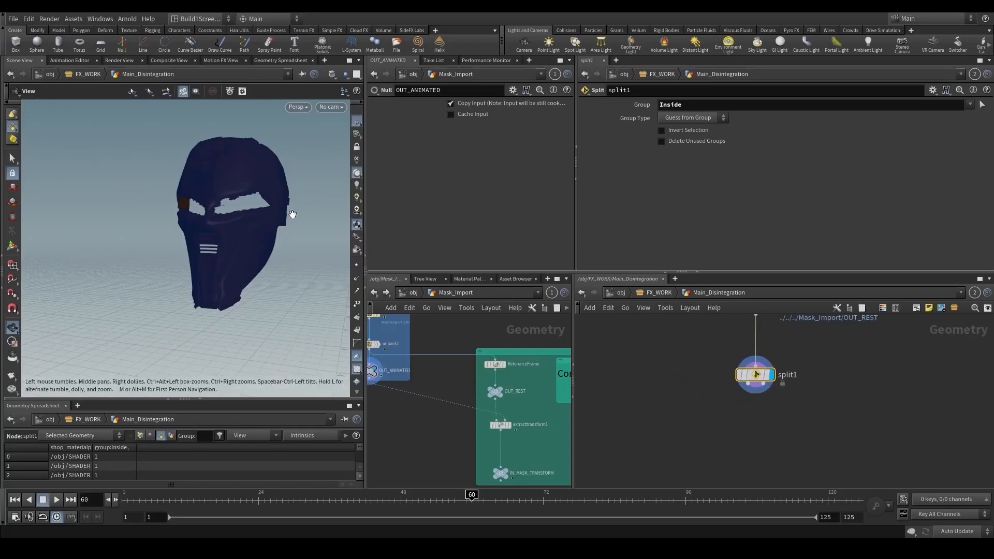
drag(291, 215, 262, 238)
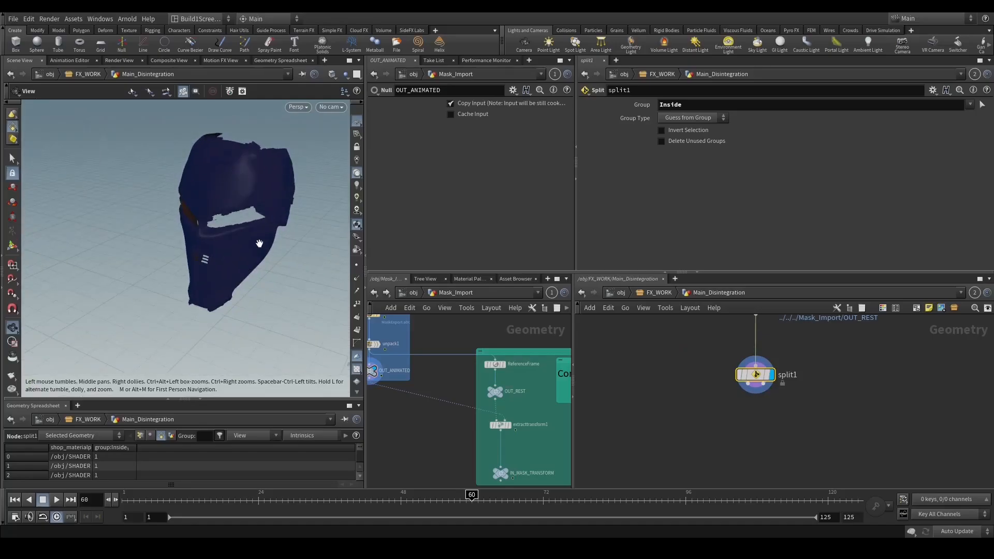
click(667, 129)
drag(102, 233, 342, 256)
scroll(272, 243, up, 5)
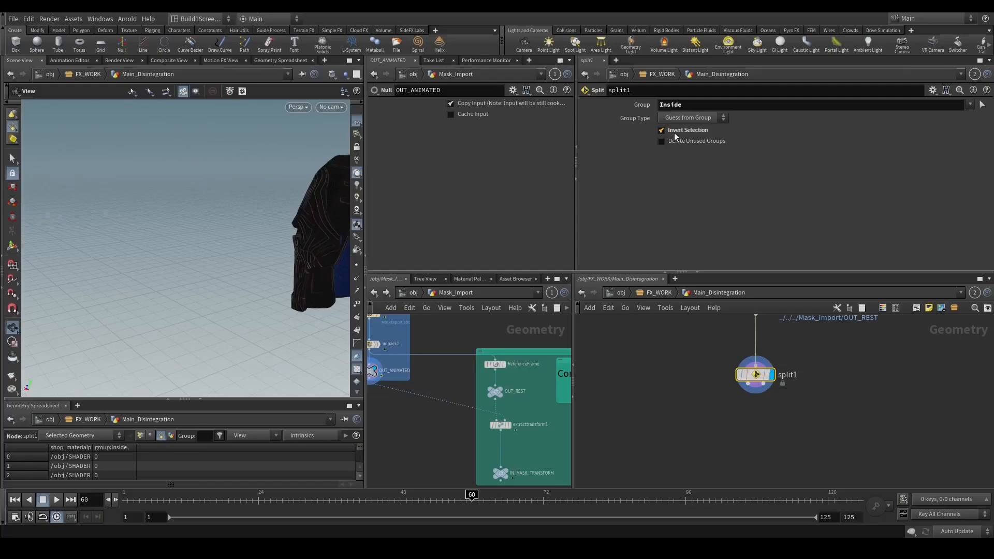
click(662, 130)
click(663, 130)
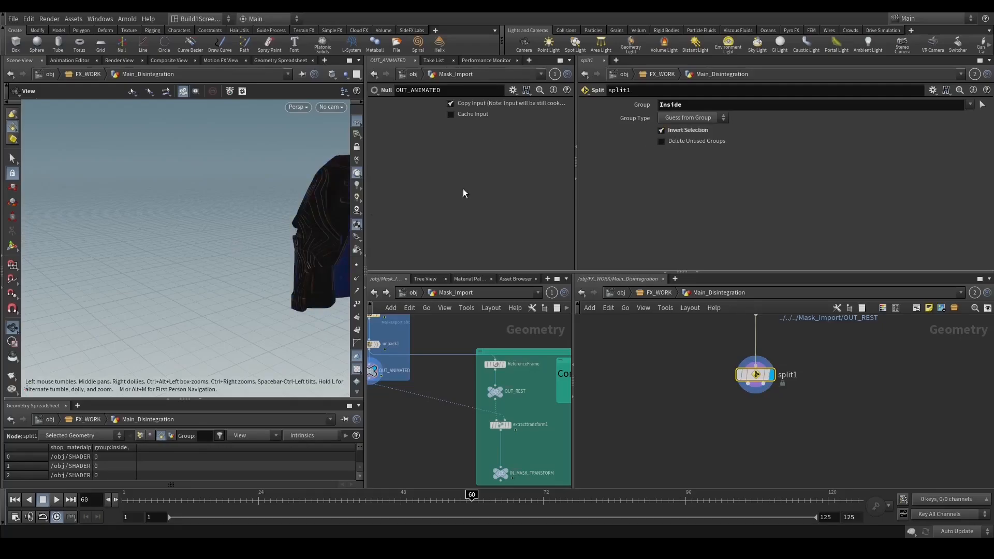
click(680, 132)
click(662, 130)
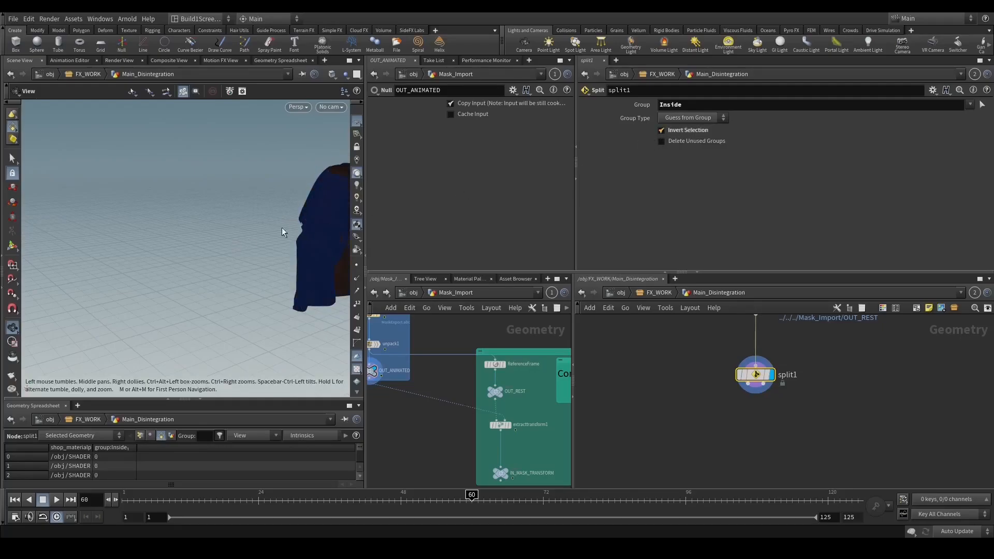
Add a Null node connected to split1's first output and name it OUTSIDE.
middle_drag(736, 464, 700, 437)
key(Tab)
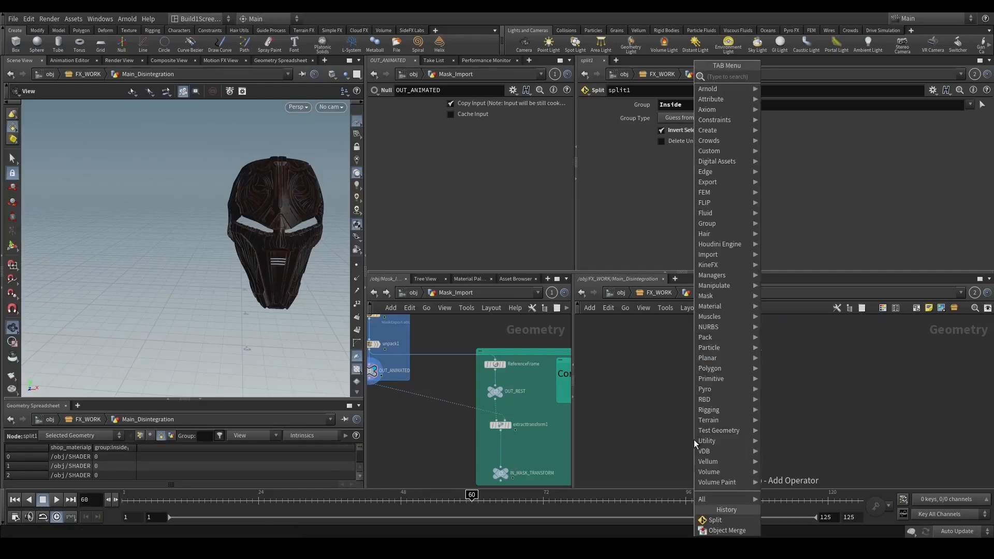
text(null)
key(Return)
click(689, 439)
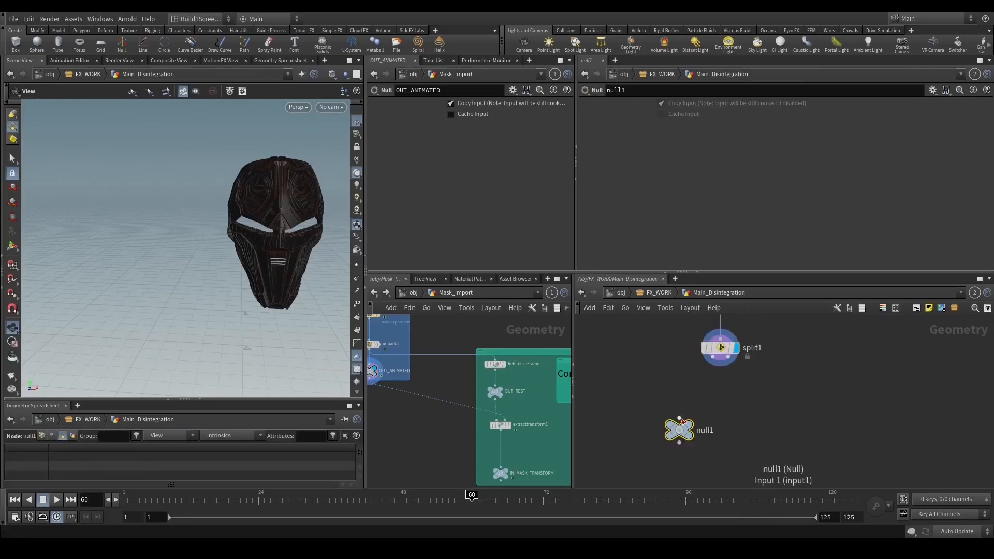
double_click(709, 431)
text(OUTSIDE)
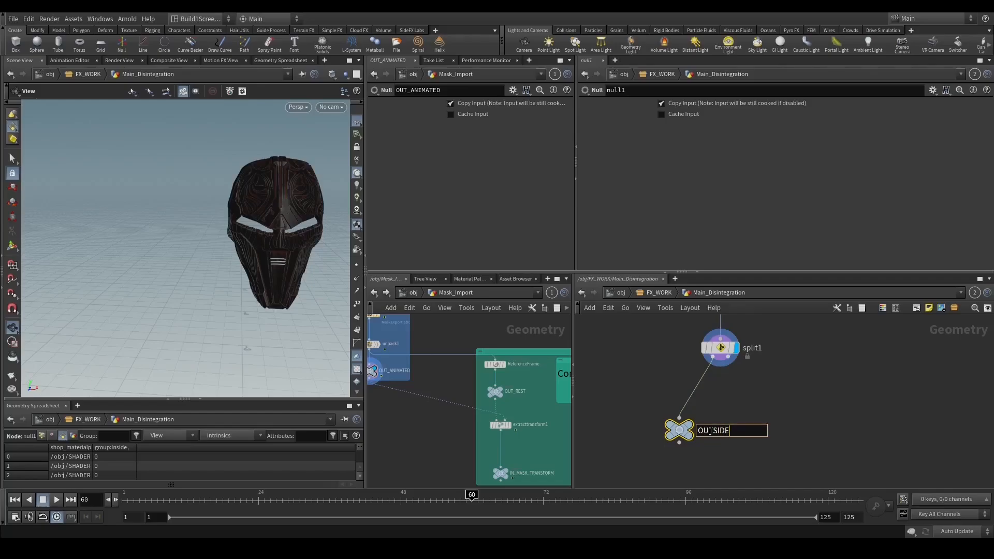
key(Return)
Duplicate the OUTSIDE null onto split1's second output, name the copy INSIDE, display it, and space it farther from OUTSIDE.
alt+drag(681, 431, 740, 363)
double_click(800, 430)
text(INSIDE)
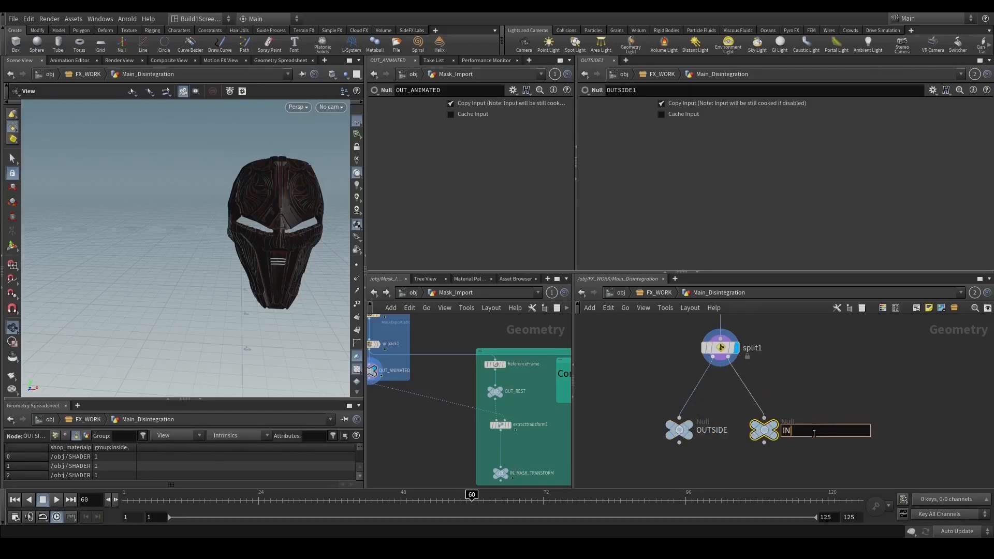
key(Return)
click(774, 425)
drag(768, 431, 811, 431)
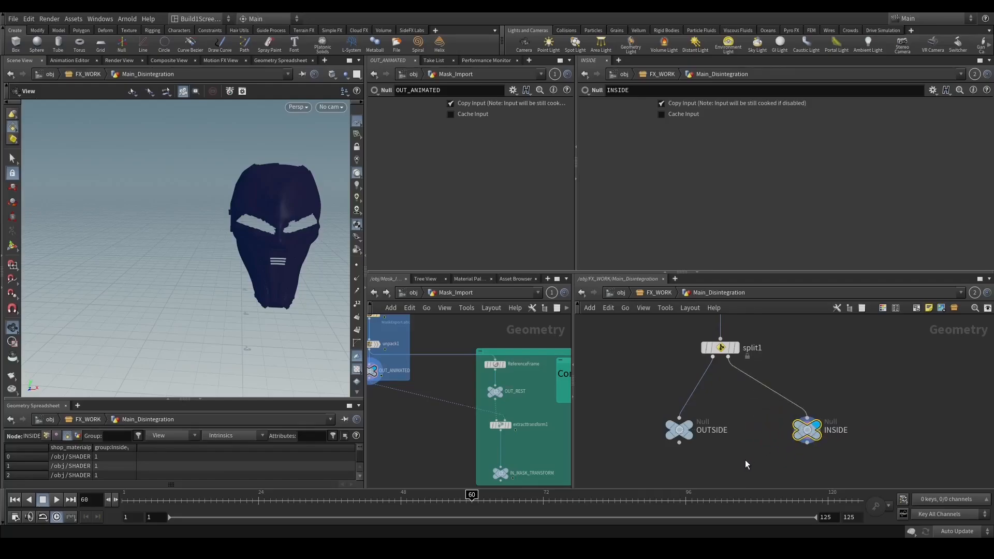
Display the OUTSIDE null and switch the viewport to wireframe for a closer view of the mask.
click(687, 426)
scroll(270, 227, up, 4)
drag(271, 226, 288, 250)
scroll(242, 220, up, 2)
key(w)
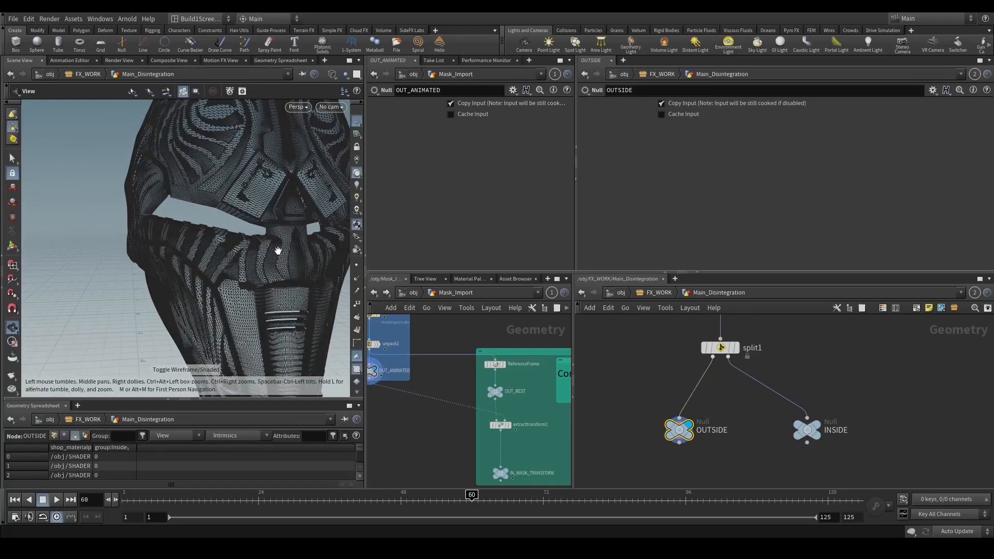
Examine the wireframe density and triangulation of the outer mask surface from several angles and distances.
middle_drag(269, 259, 288, 311)
scroll(259, 292, up, 2)
scroll(251, 204, down, 3)
middle_drag(213, 204, 264, 232)
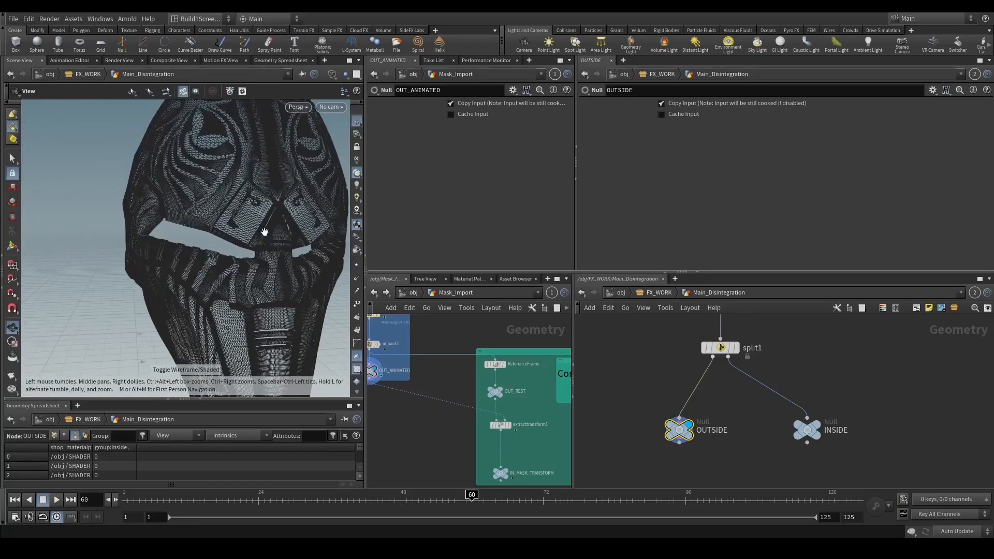
drag(223, 213, 242, 218)
middle_drag(197, 193, 235, 218)
scroll(153, 250, up, 3)
drag(154, 251, 222, 211)
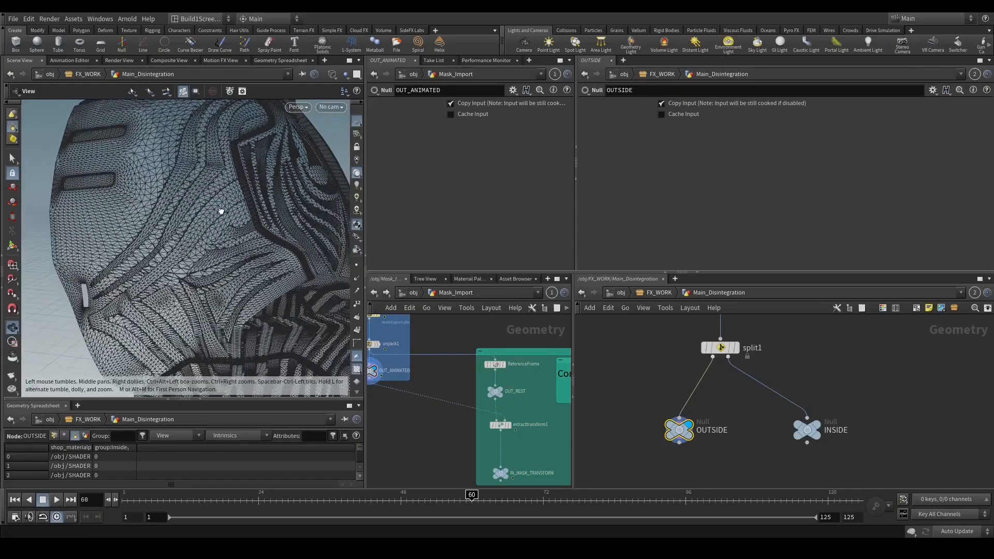
middle_drag(129, 239, 195, 229)
scroll(164, 287, down, 3)
drag(276, 284, 276, 183)
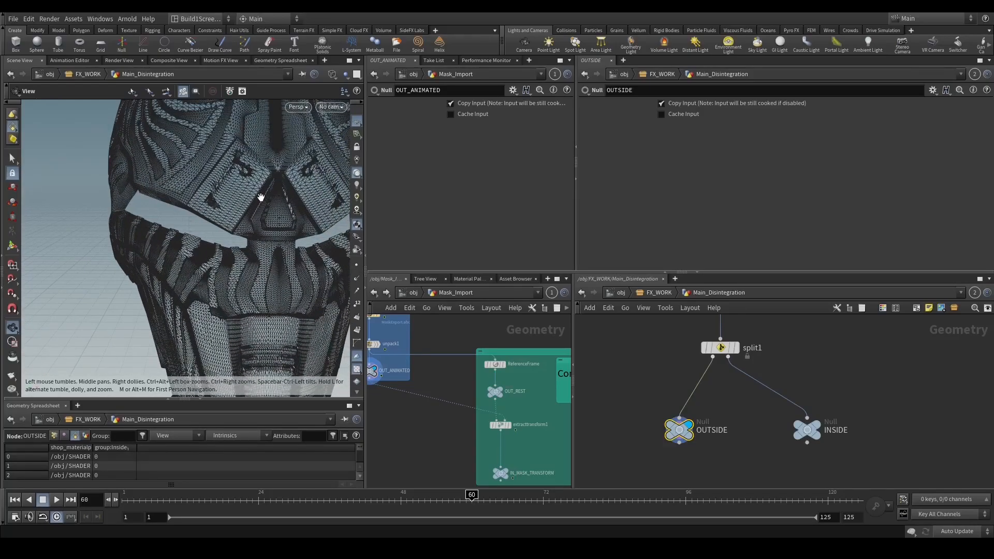
scroll(215, 205, down, 3)
scroll(216, 227, up, 4)
middle_drag(215, 247, 229, 253)
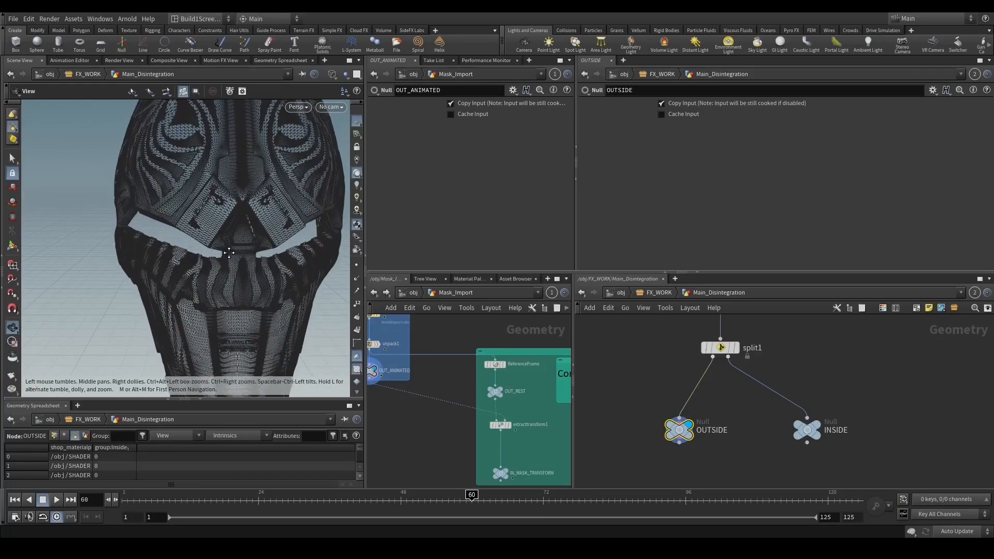
mouse_move(229, 253)
mouse_down()
mouse_move(237, 257)
mouse_move(233, 230)
mouse_move(245, 243)
mouse_up()
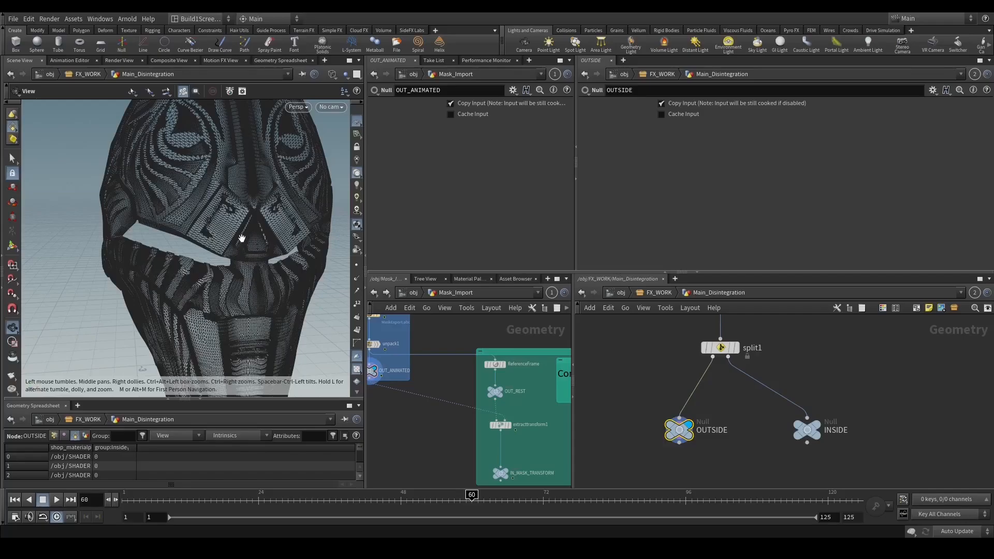
Return the viewport to shaded display and add a Vertex Split node below the OUTSIDE null.
mouse_move(242, 238)
mouse_down()
mouse_move(252, 193)
mouse_move(292, 221)
mouse_move(281, 217)
mouse_up()
key(w)
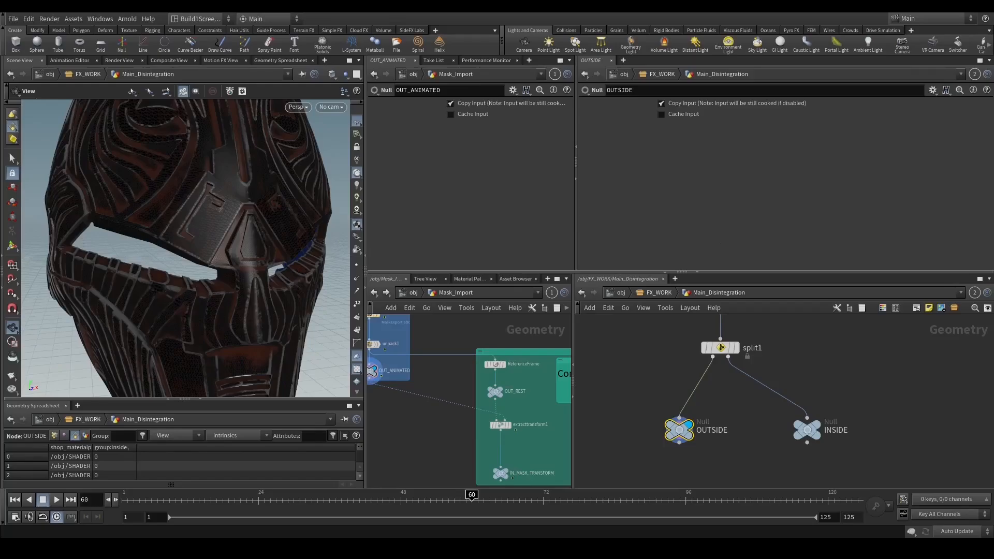
scroll(757, 424, down, 1)
middle_drag(713, 480, 700, 397)
key(Tab)
text(verte)
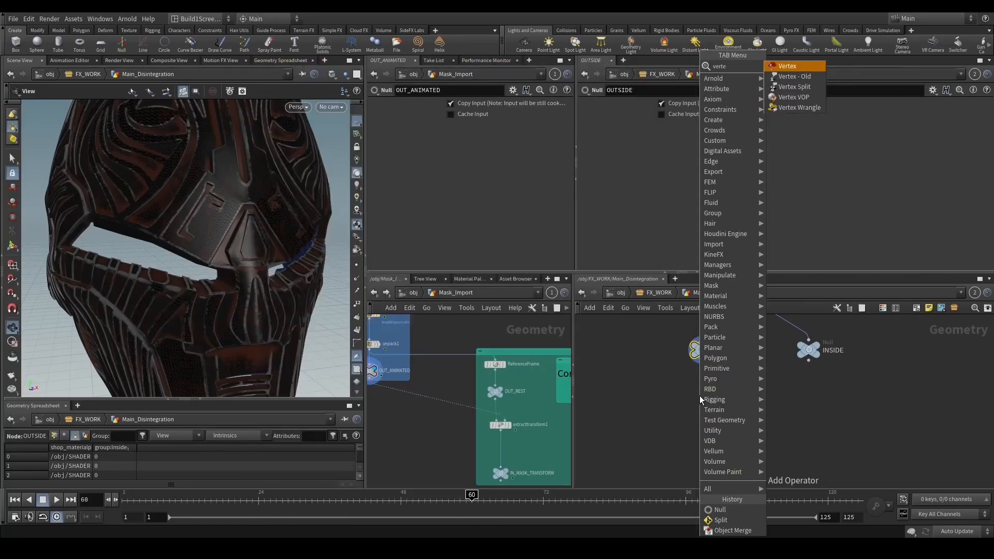
key(Down)
key(Down)
key(Return)
click(699, 396)
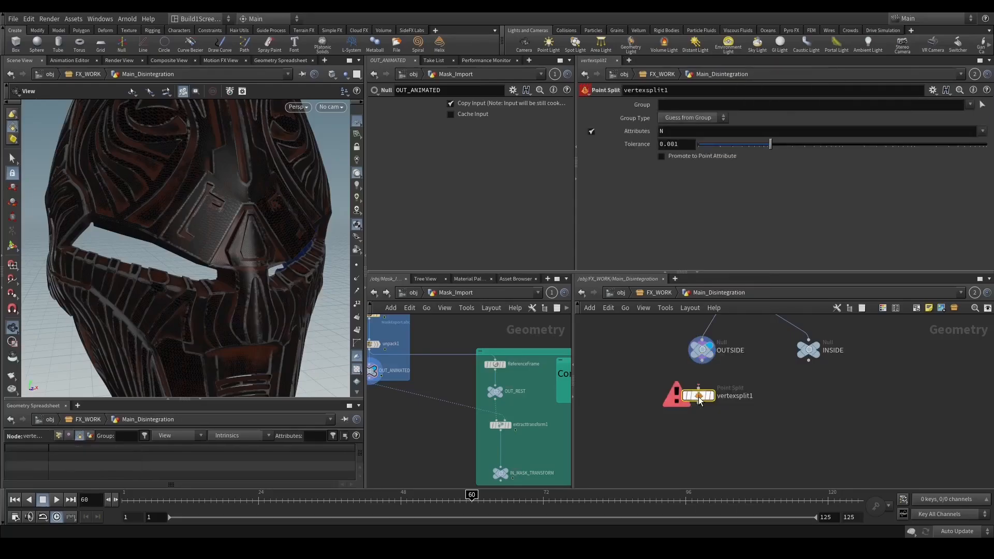
Connect OUTSIDE to the vertex split, display that node, and inspect its geometry information.
drag(702, 361, 699, 399)
key(r)
middle_click(699, 399)
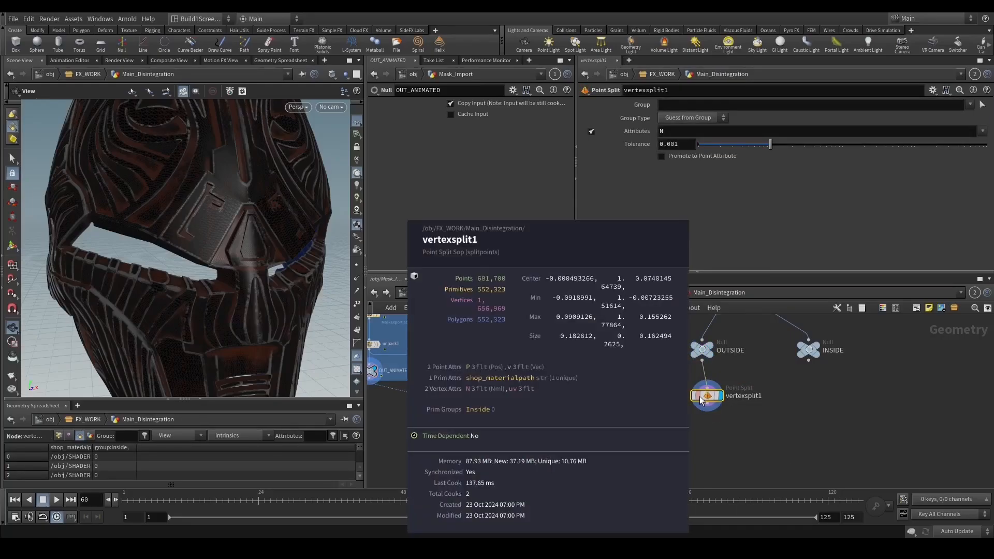
Add a Remesh node fed by the vertex split and display it.
key(Tab)
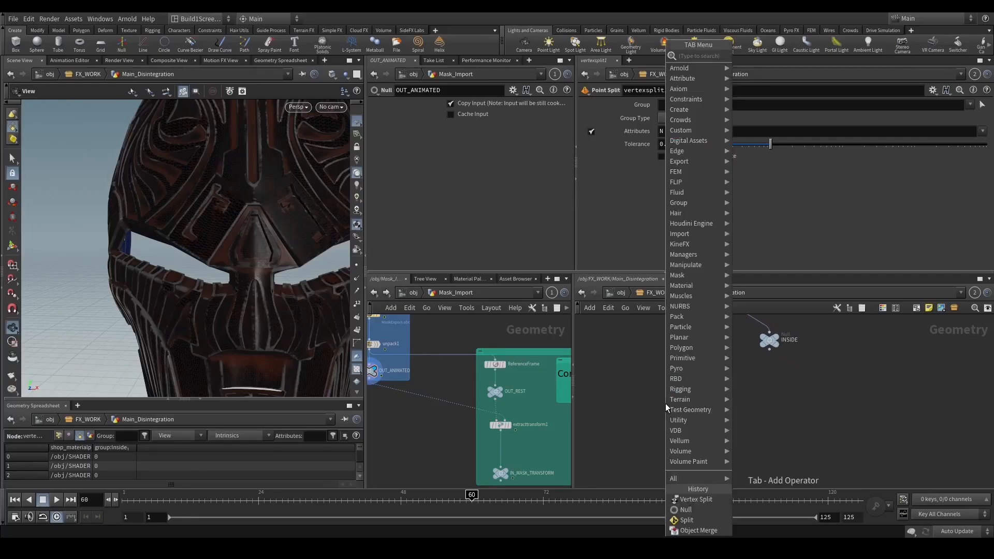
text(ren)
key(BackSpace)
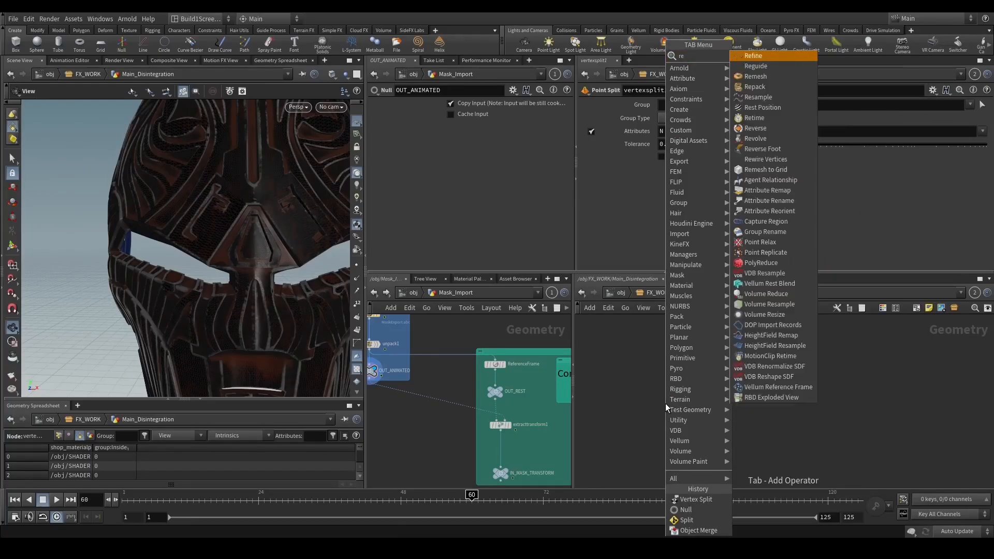
key(Return)
click(689, 417)
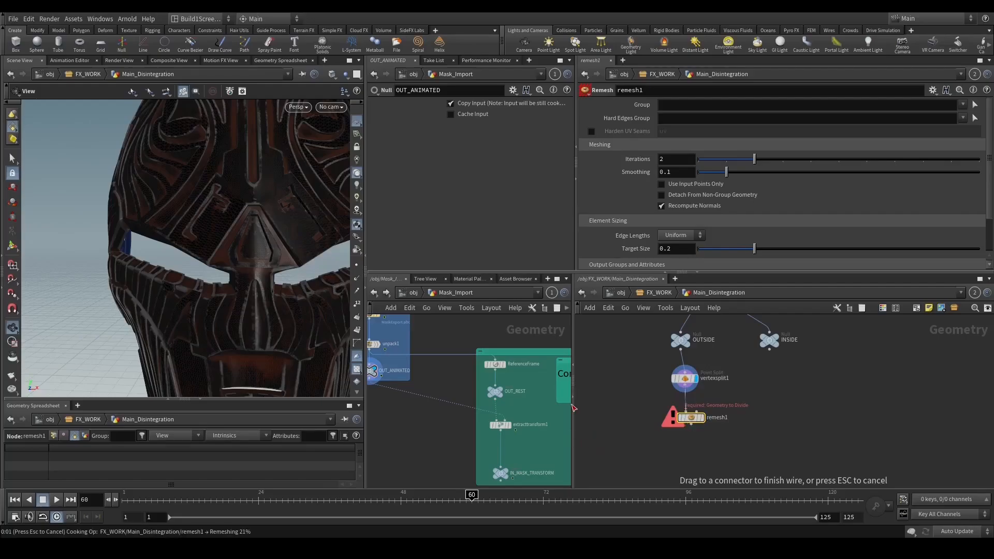
Compare the remeshed mask with the vertex split active and bypassed, leaving the vertex split enabled.
scroll(212, 309, down, 5)
scroll(266, 326, up, 2)
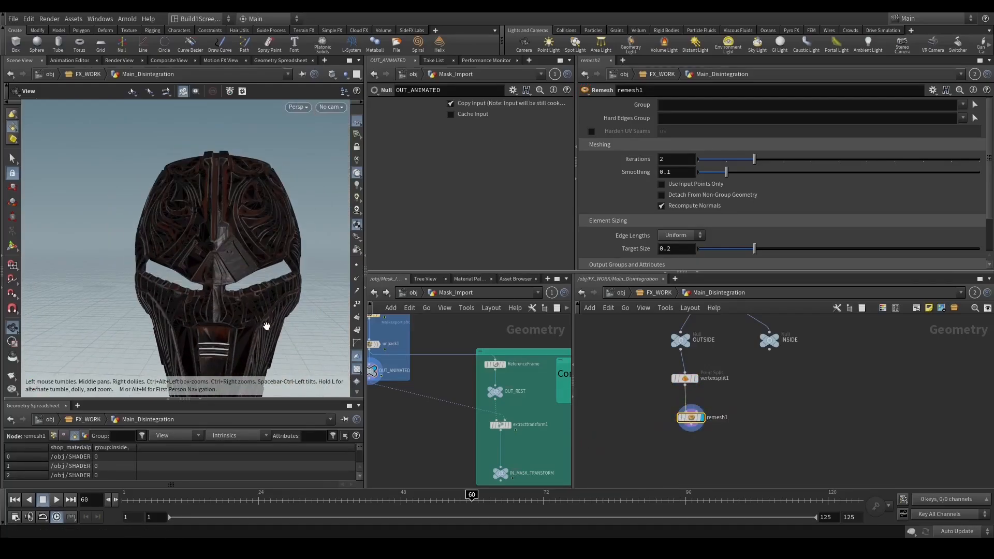
middle_drag(229, 286, 259, 311)
mouse_move(259, 312)
mouse_down()
mouse_move(297, 262)
mouse_move(262, 294)
mouse_move(238, 289)
mouse_move(258, 326)
mouse_move(264, 307)
mouse_up()
scroll(237, 288, up, 4)
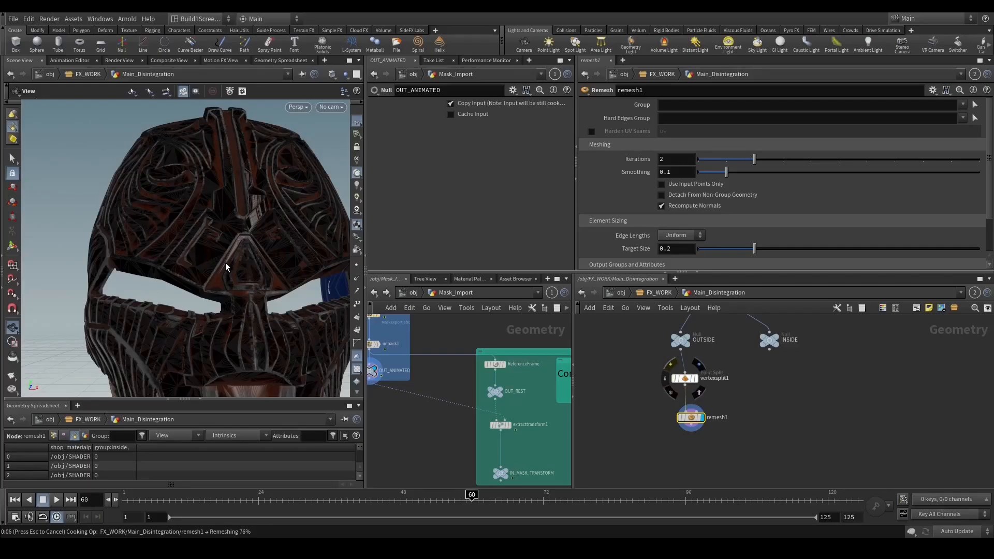
drag(225, 262, 251, 310)
scroll(251, 311, down, 5)
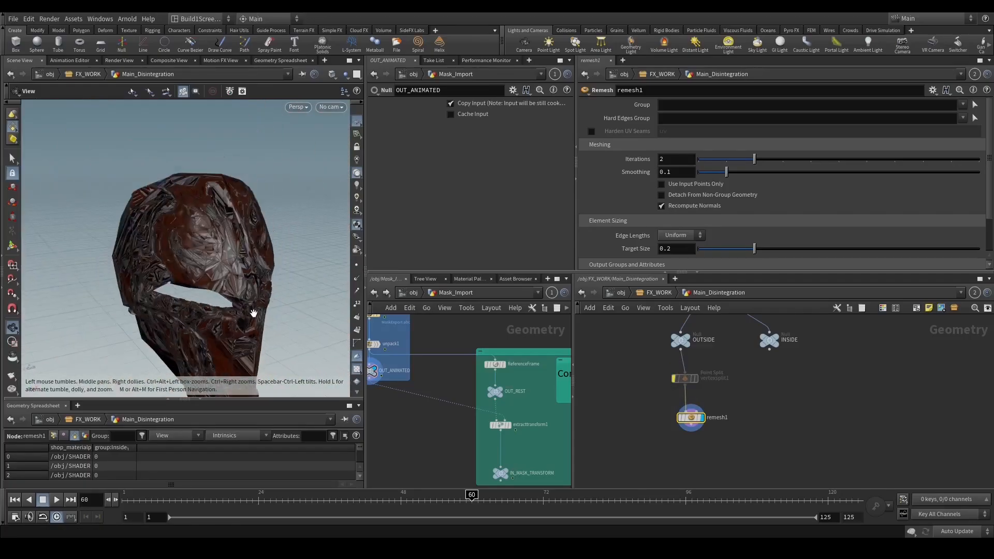
scroll(253, 312, up, 3)
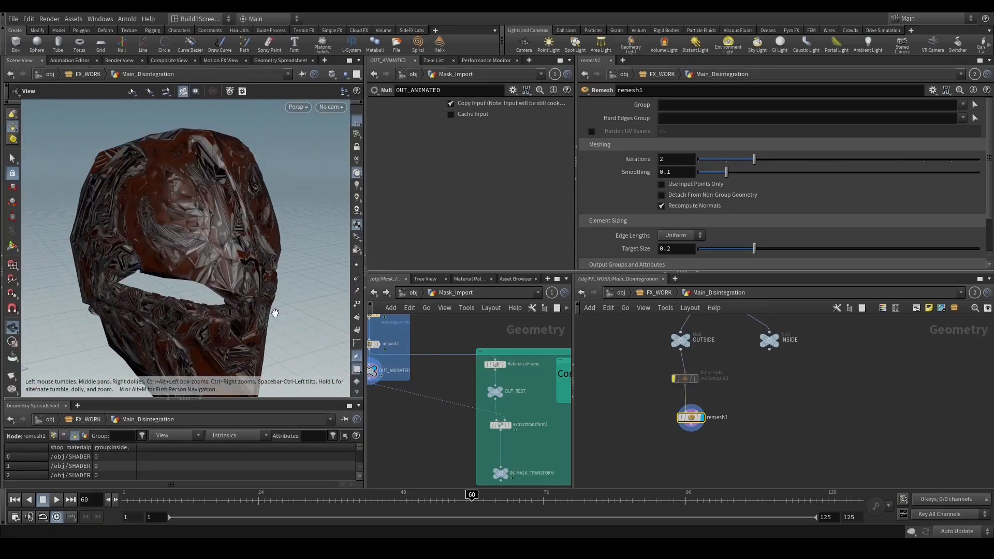
drag(238, 317, 205, 317)
click(685, 379)
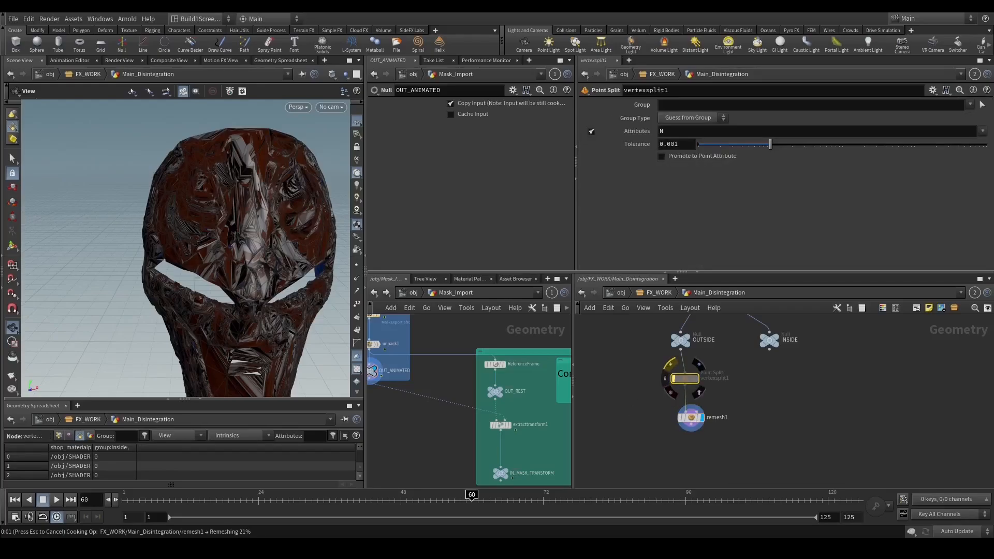
Set the remesh node's target size to 0.0005 and switch the scene update mode to Manual, interrupting the cook.
middle_drag(707, 435, 691, 394)
click(673, 377)
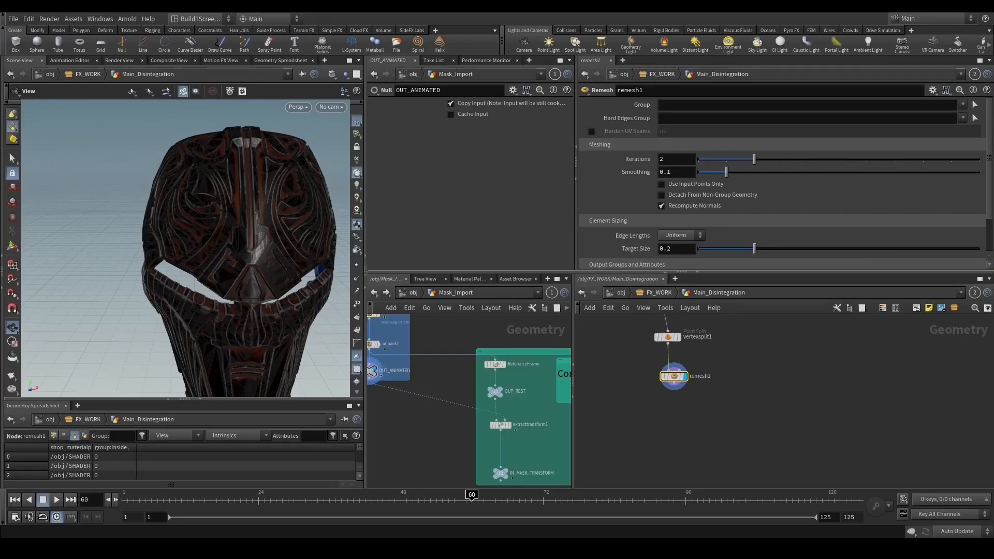
click(676, 248)
text(0.0005)
key(Return)
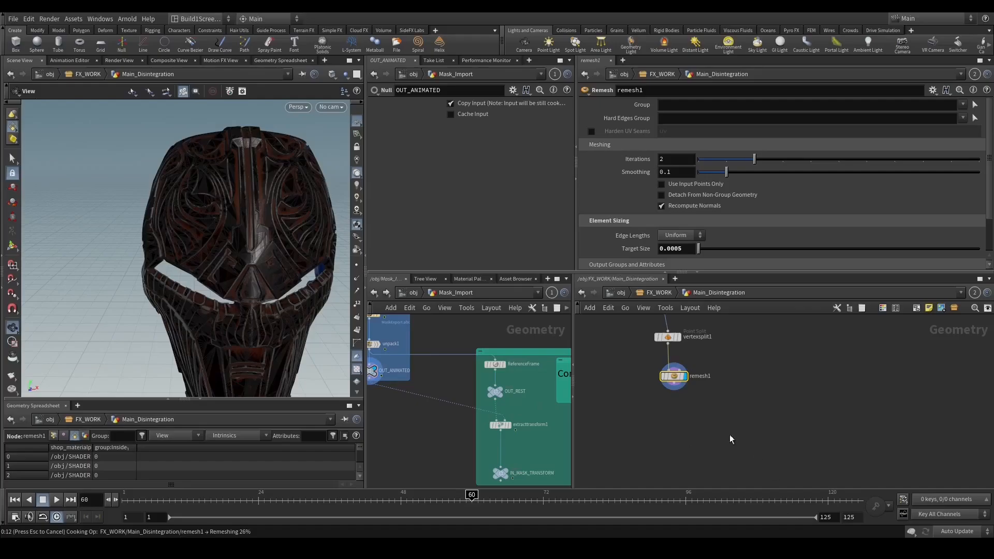
key(Escape)
middle_drag(717, 425, 928, 514)
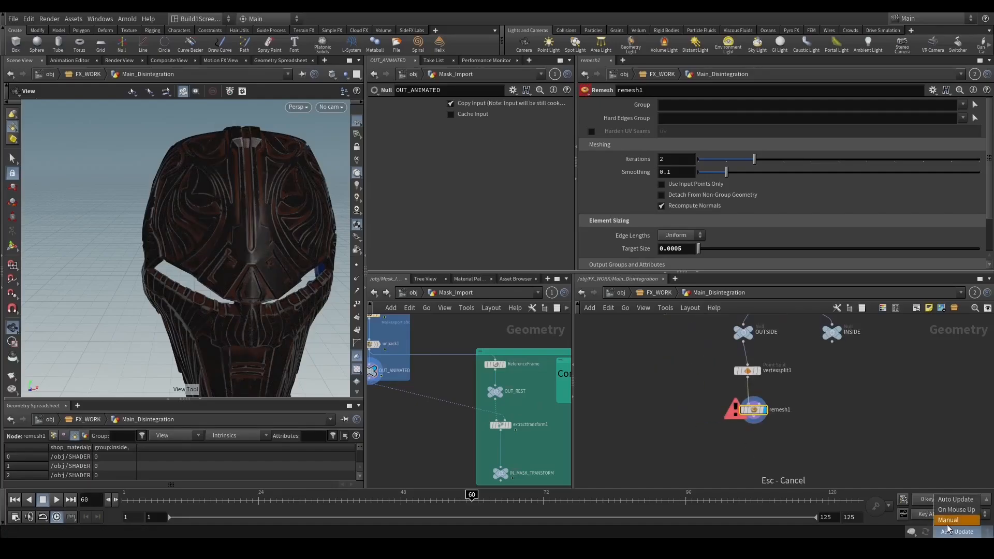
Add a File Cache node below the remesh and disable its Time Dependent Cache option.
key(Tab)
text(filec)
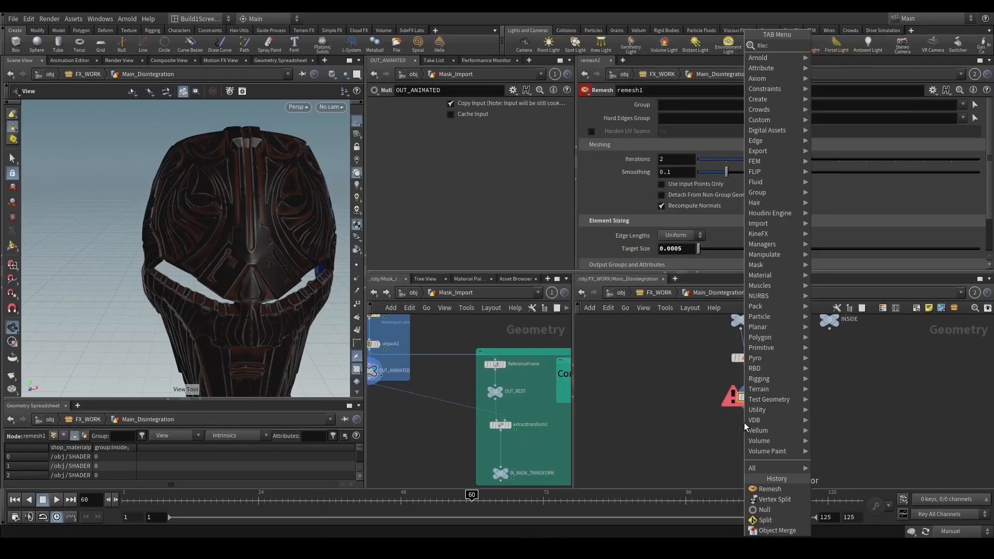
key(Return)
click(750, 444)
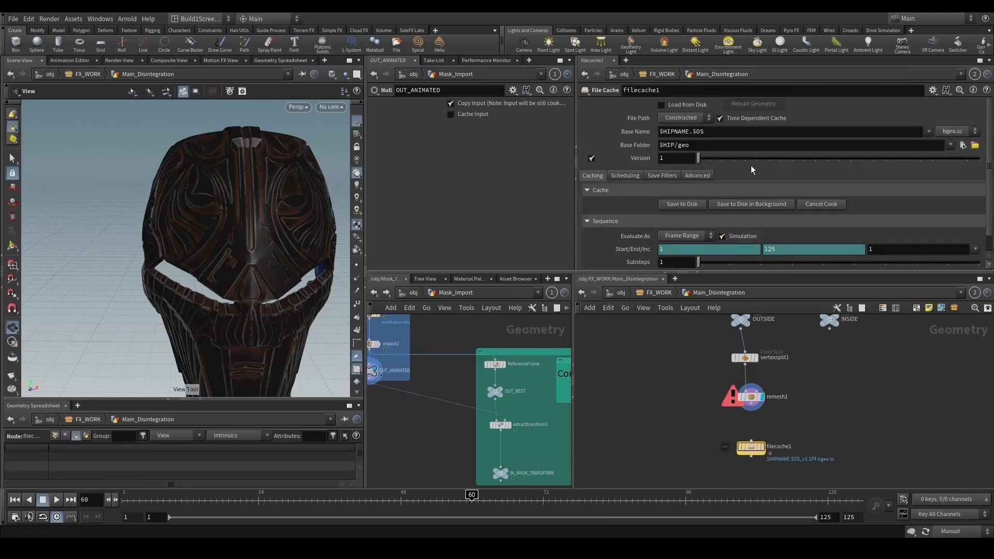
click(763, 117)
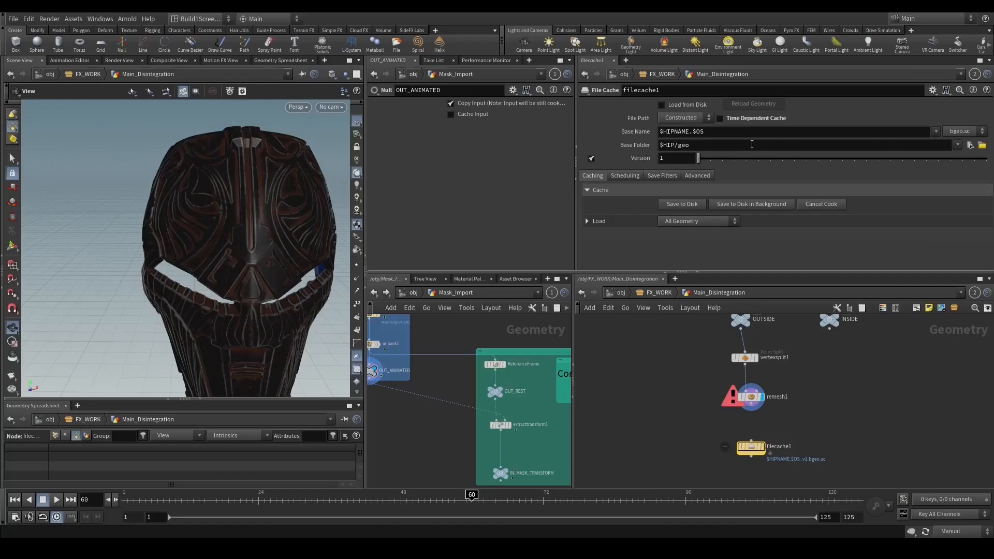
Open the scene's variables list and review the JOB variable's project path.
click(28, 19)
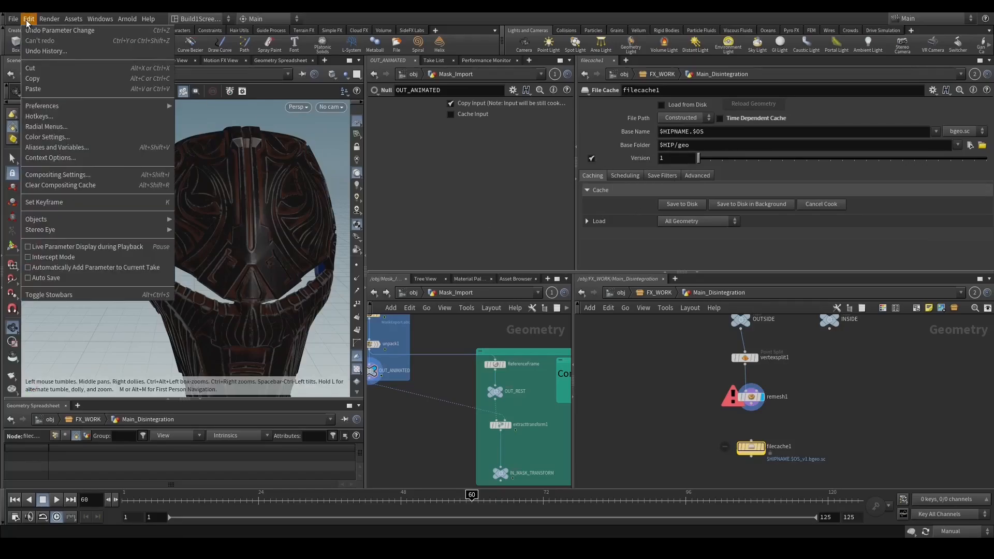
click(58, 146)
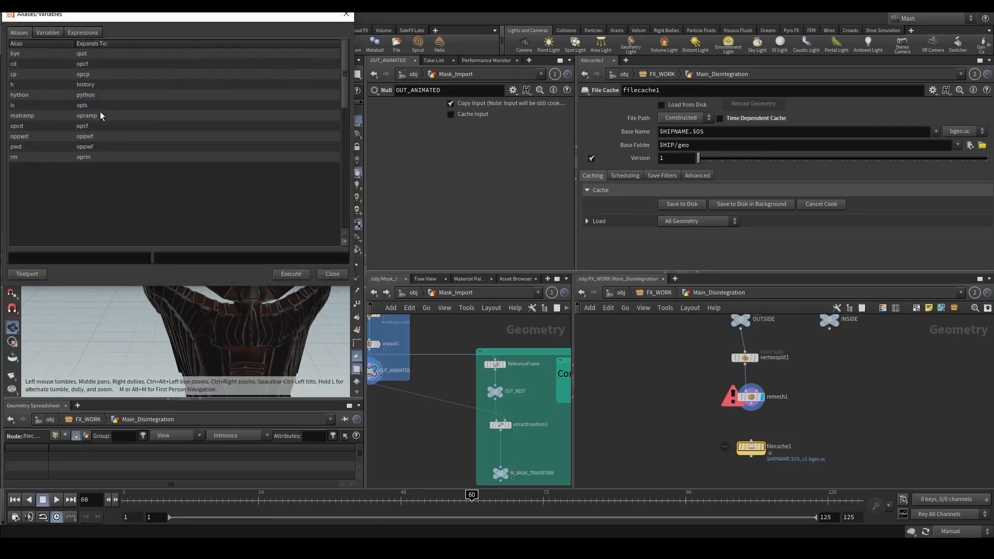
click(47, 32)
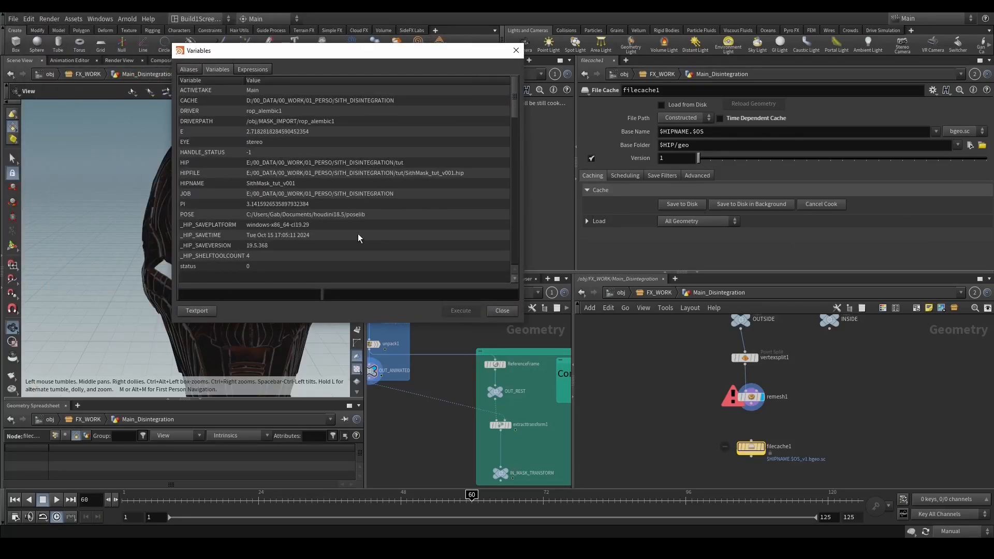
click(284, 294)
drag(300, 51, 377, 56)
click(360, 188)
click(385, 198)
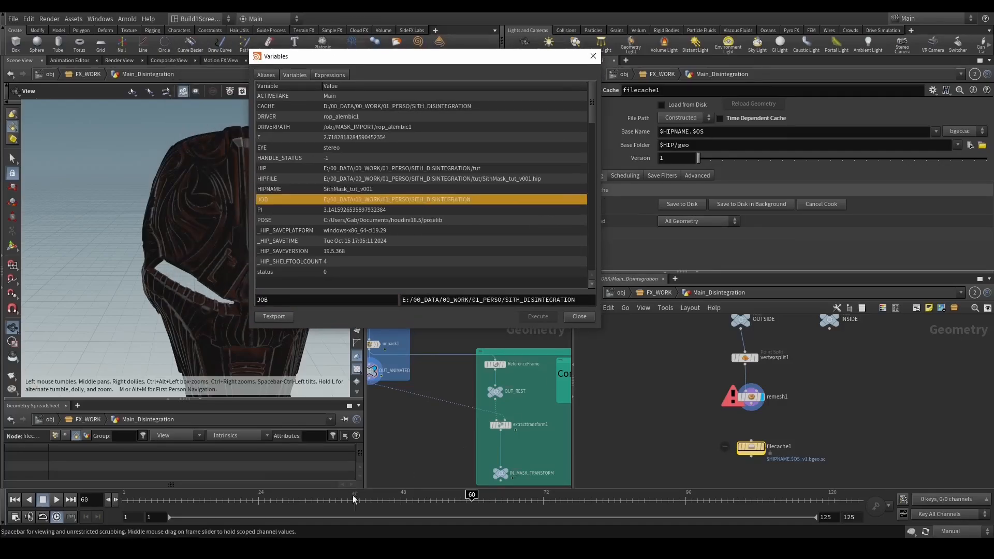
drag(555, 301, 114, 305)
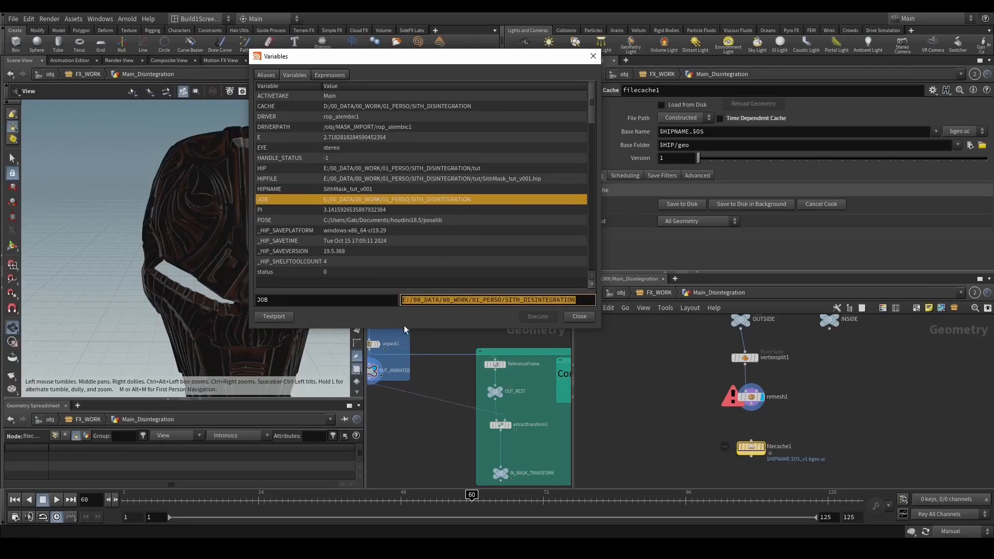
click(405, 301)
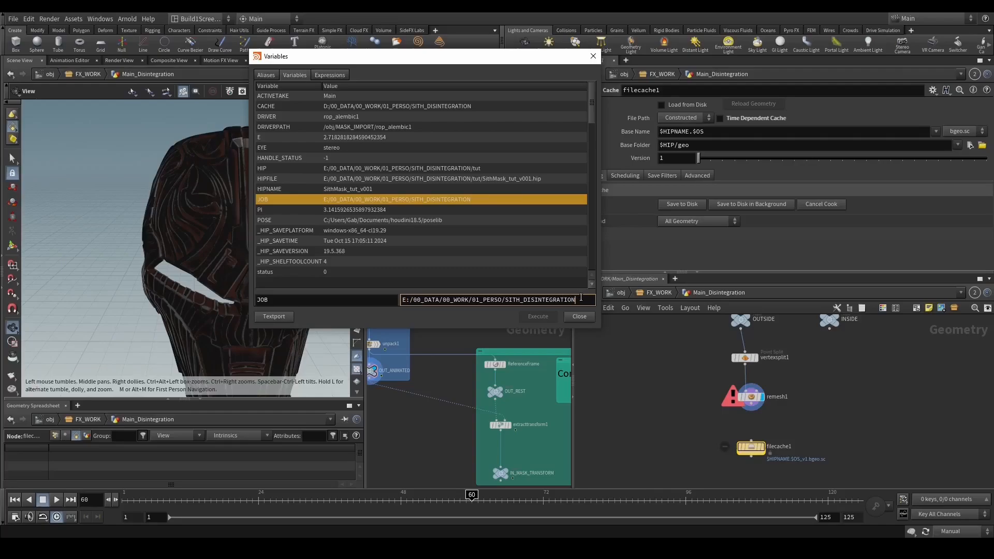
drag(580, 299, 330, 298)
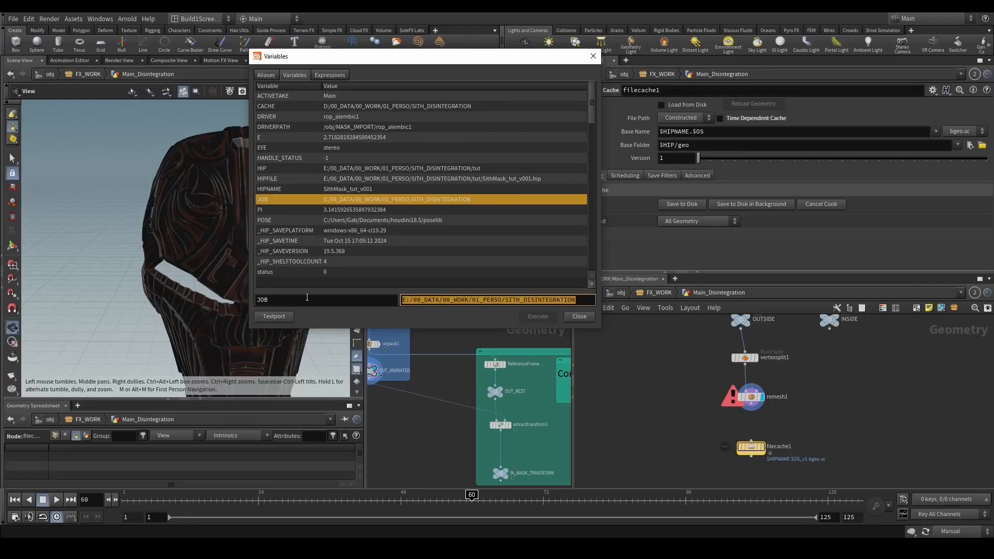
click(285, 283)
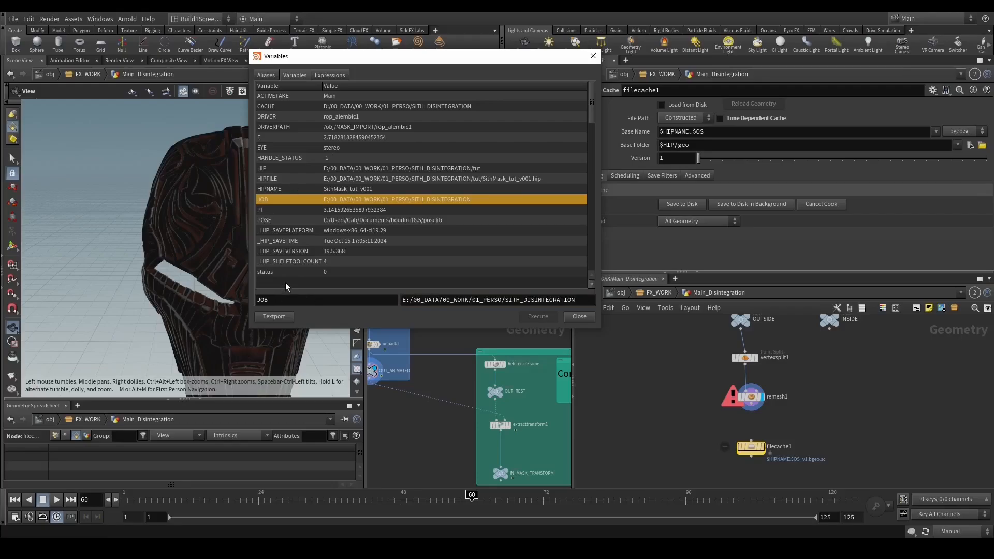
Enter CACHE as the variable name in place of status.
click(276, 272)
click(287, 303)
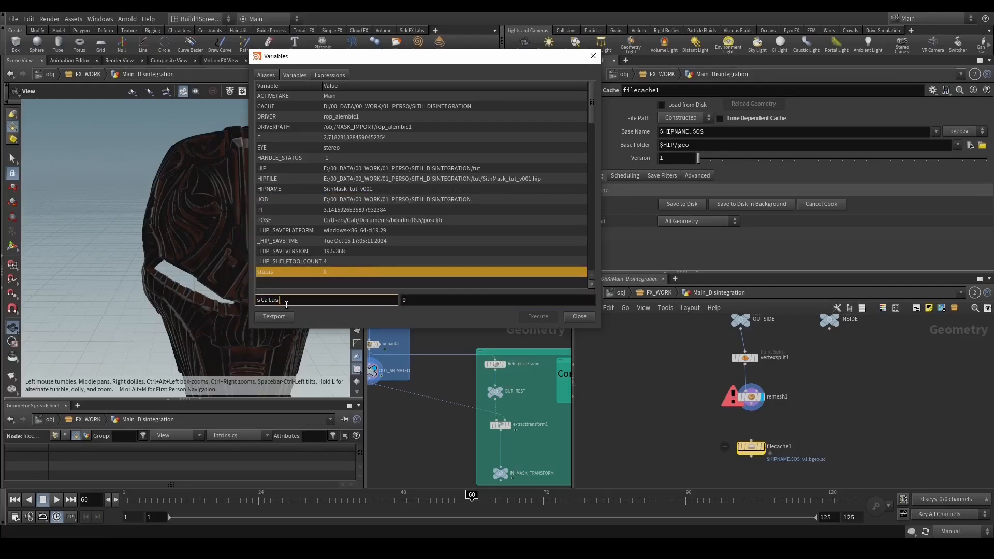
key(ctrl+a)
key(BackSpace)
text(CACHE)
key(Return)
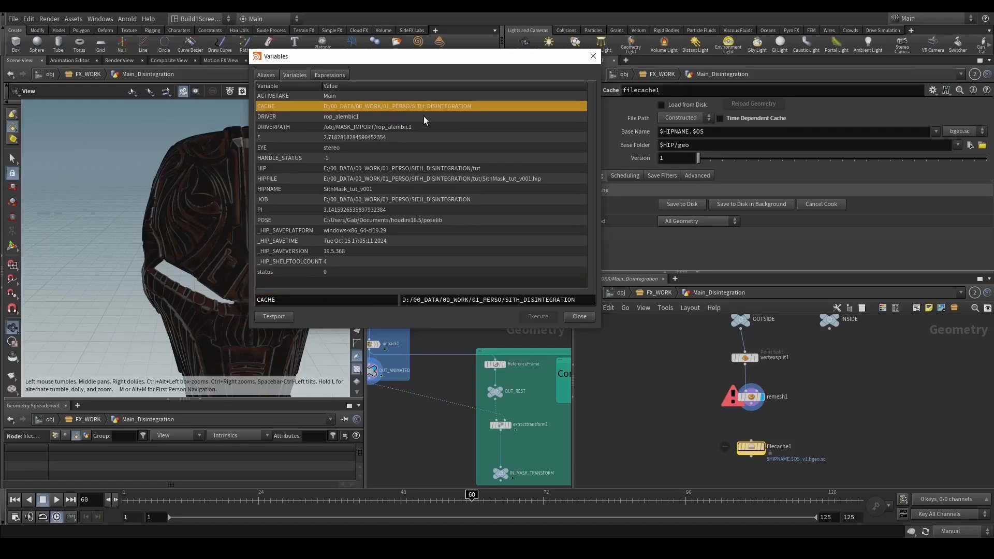
Compare the paths stored in the JOB and CACHE variables.
click(357, 199)
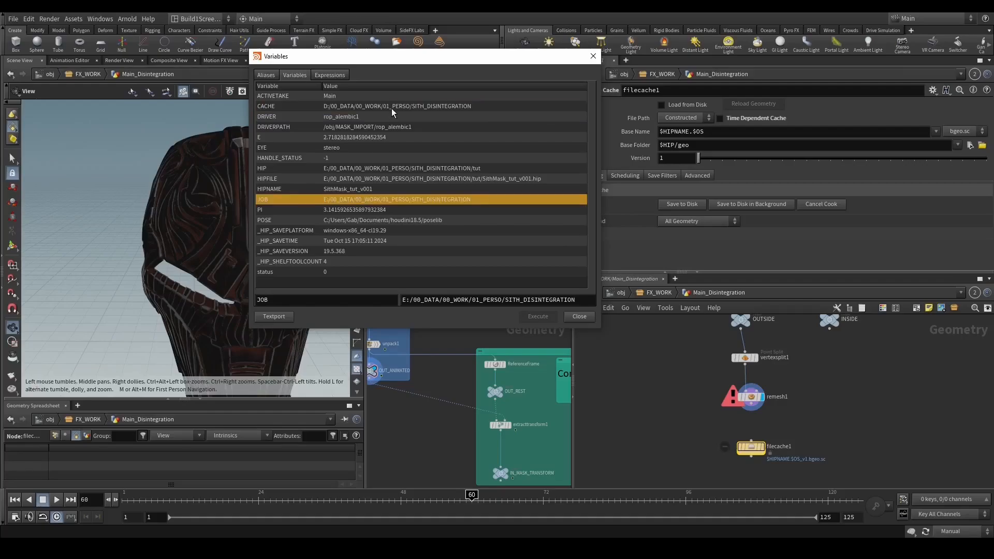
click(394, 107)
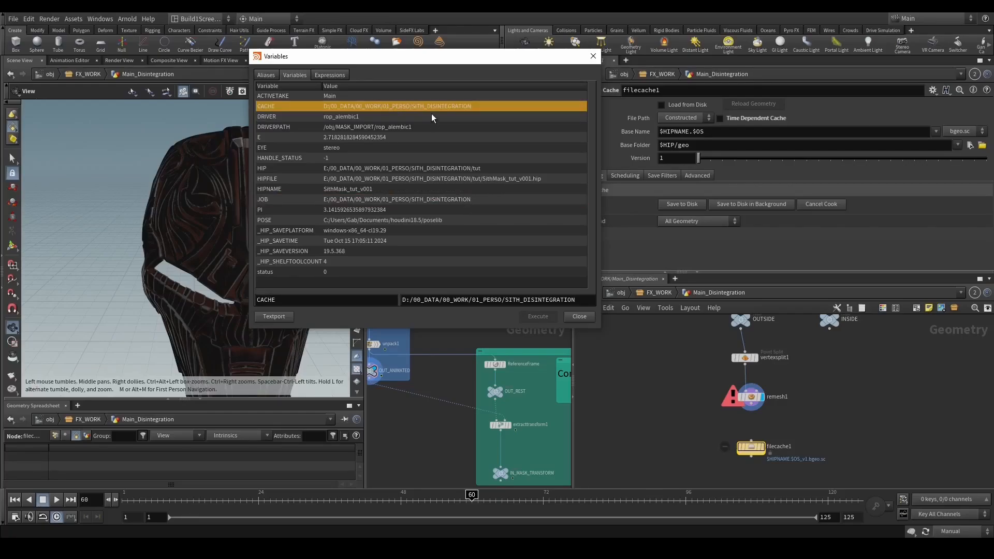
click(447, 199)
click(448, 108)
click(330, 201)
click(331, 108)
Set the CACHE variable to D:/00_DATA/00_WORK/01_PERSO/SITH_DISINTEGRATION/tut and close the variables window.
click(581, 295)
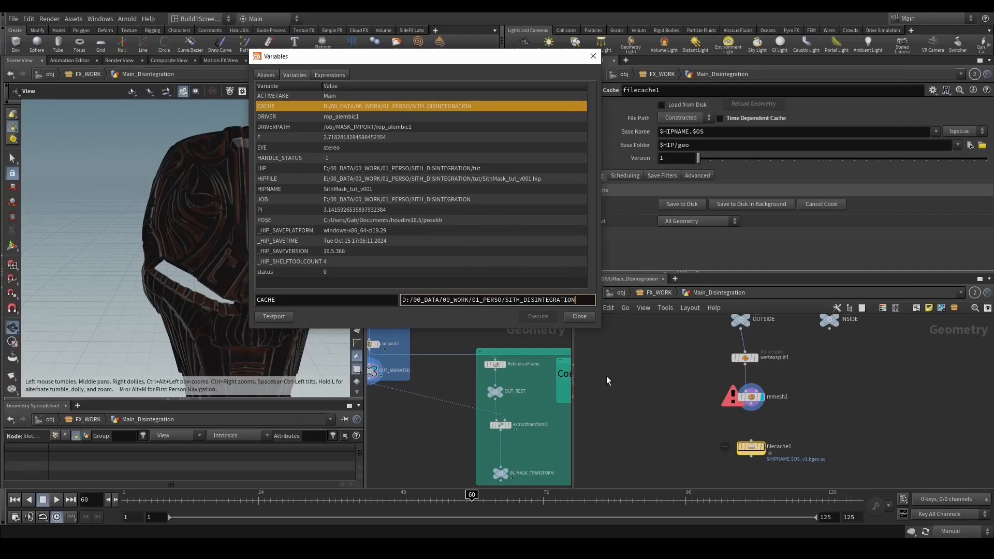
text(/tut)
key(Return)
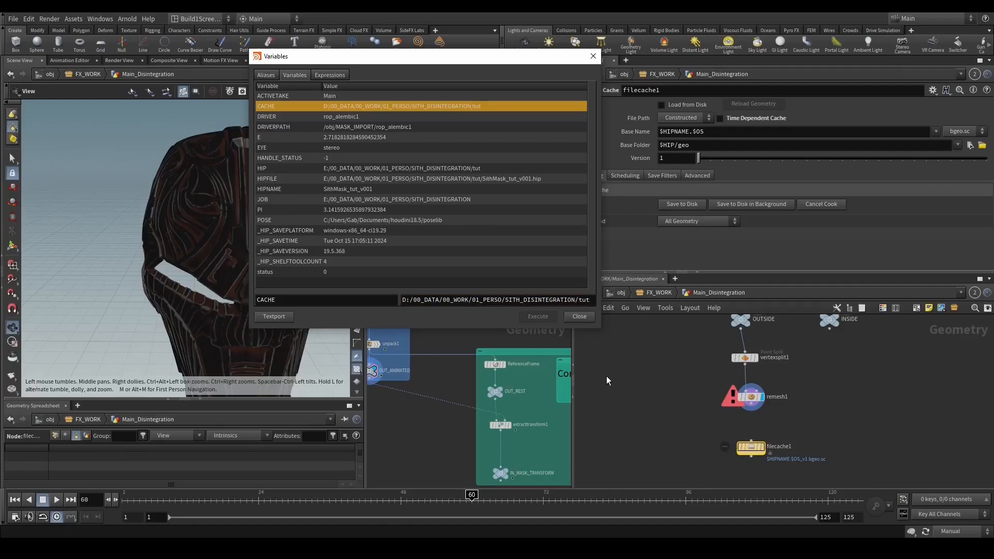
click(580, 316)
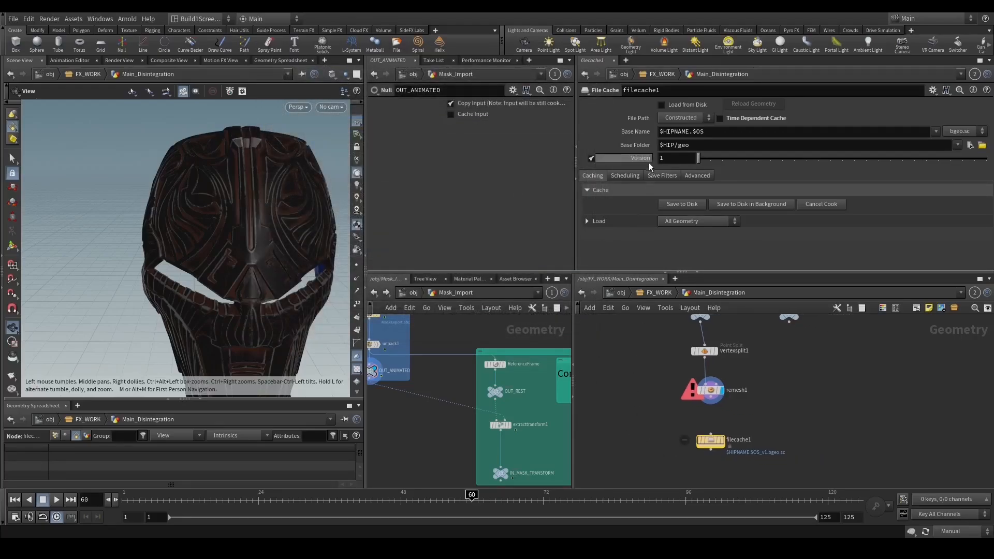
Set the file cache node's base folder to $CACHE/geo and check the path it resolves to.
click(673, 142)
key(BackSpace)
key(BackSpace)
key(BackSpace)
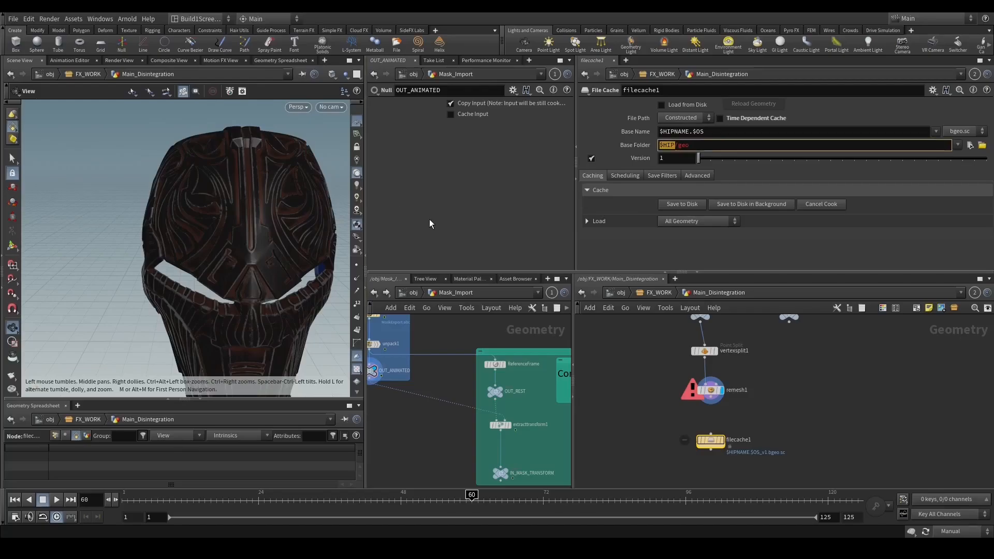
text(CACHE)
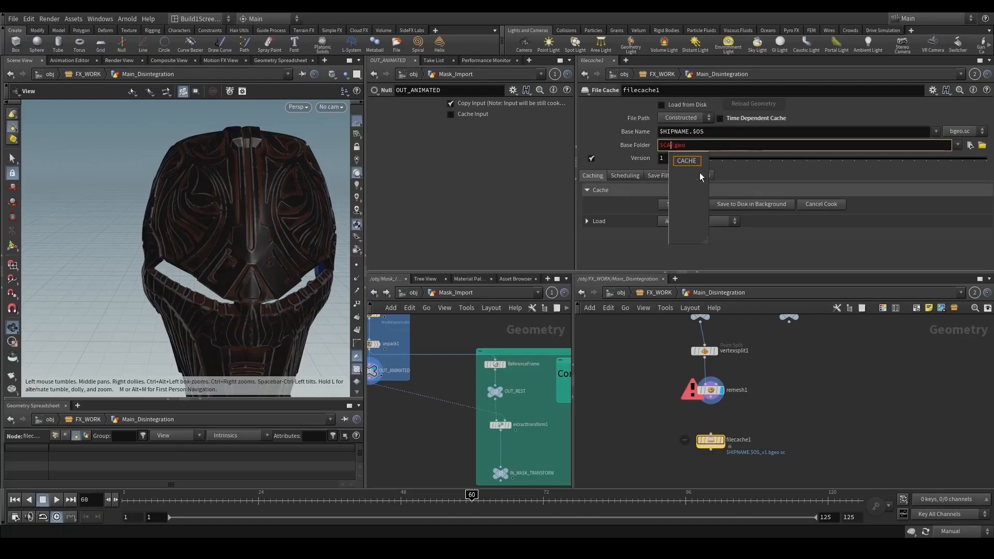
key(Return)
click(645, 147)
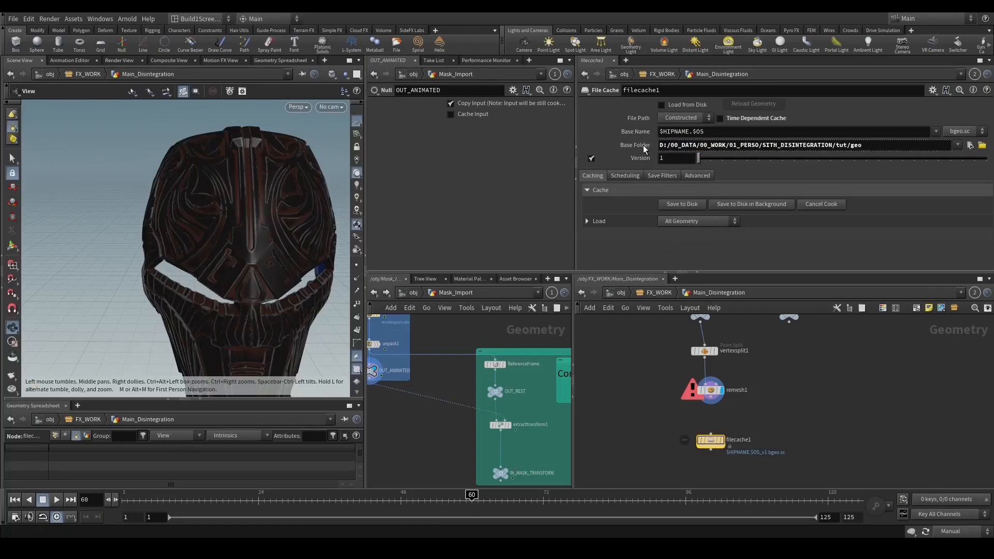
click(650, 147)
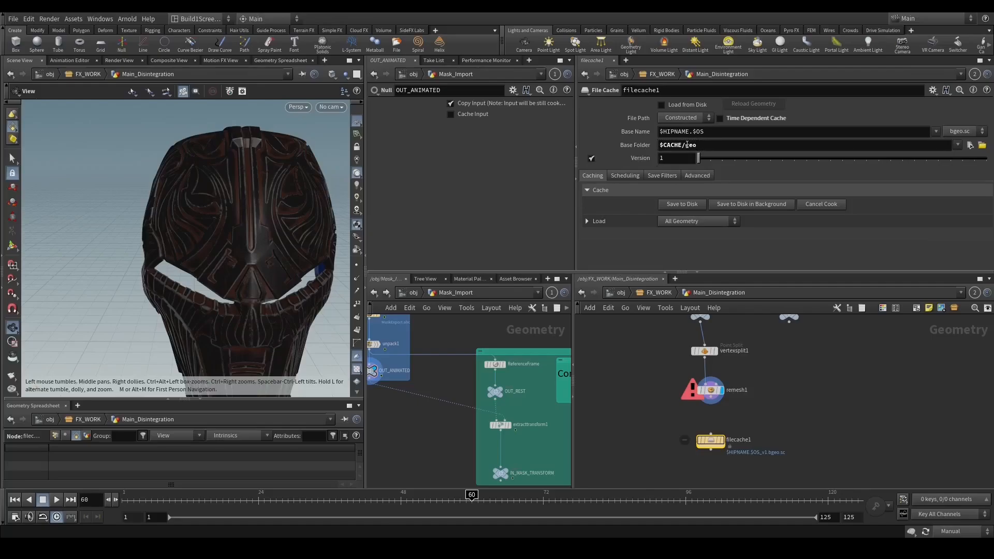
click(647, 144)
click(648, 144)
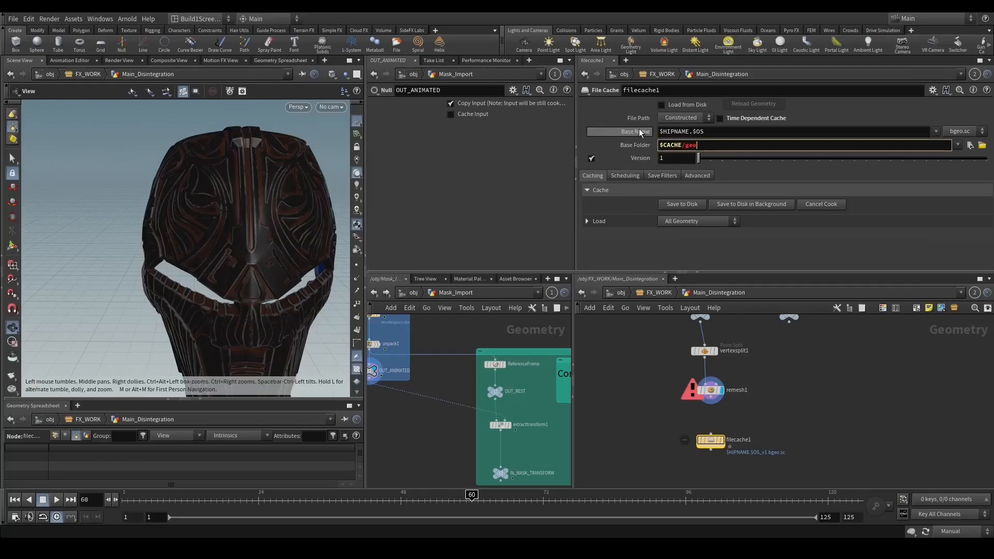
Shorten the file cache's base name to $OS so that it uses only the node name.
click(702, 133)
key(BackSpace)
key(BackSpace)
key(BackSpace)
key(BackSpace)
key(BackSpace)
key(BackSpace)
key(BackSpace)
key(BackSpace)
key(BackSpace)
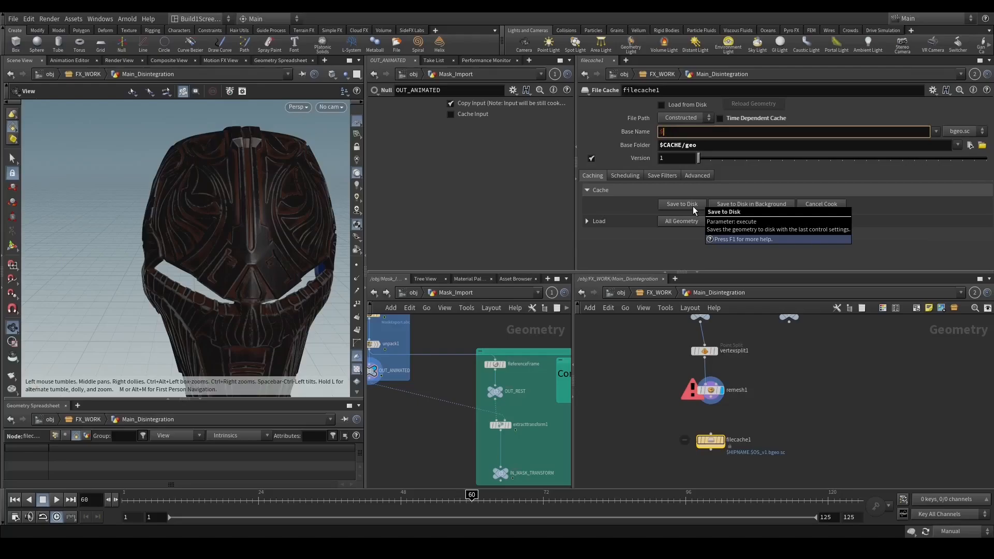
key(Return)
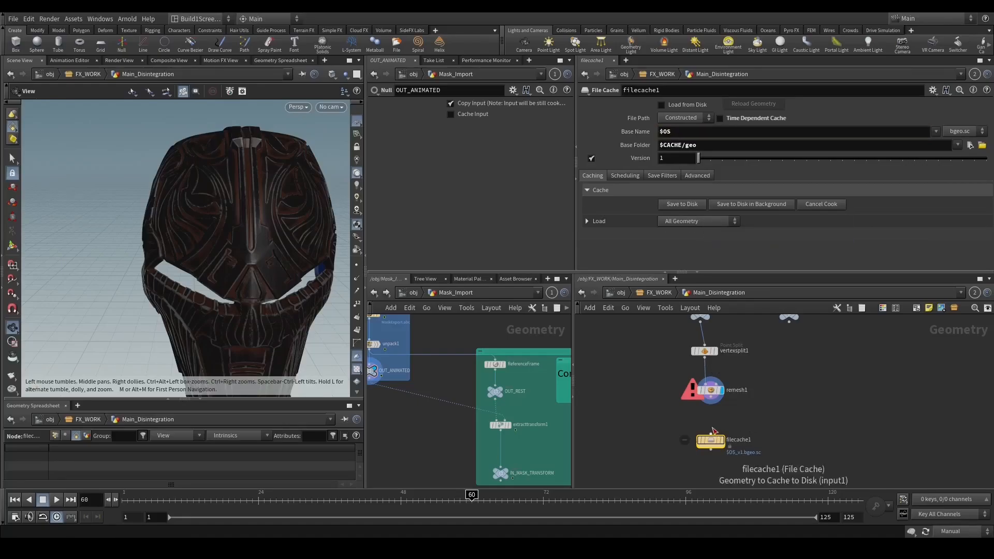
Connect the file cache node to the output of remesh1 and rename it BakeRemesh.
scroll(722, 429, up, 1)
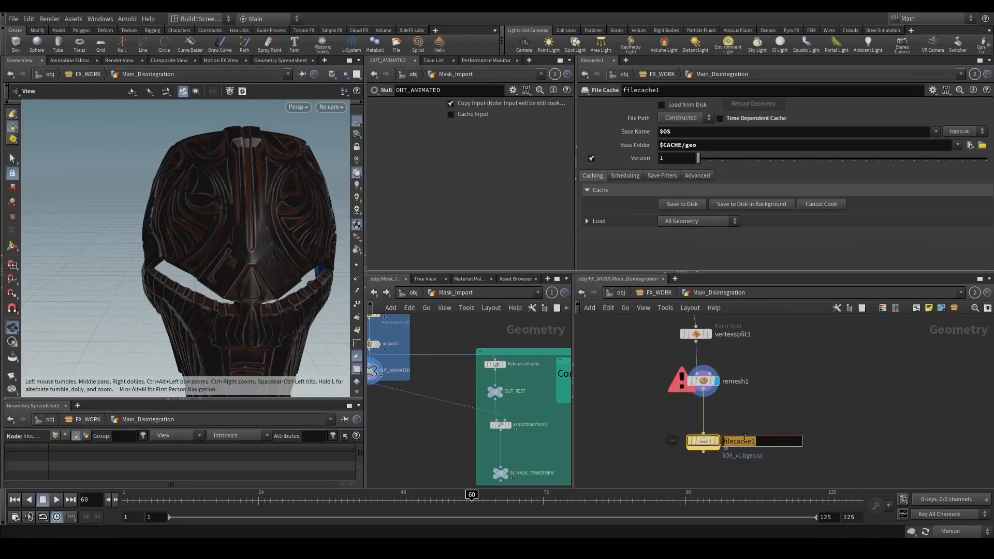
double_click(728, 440)
text(ExkeRem)
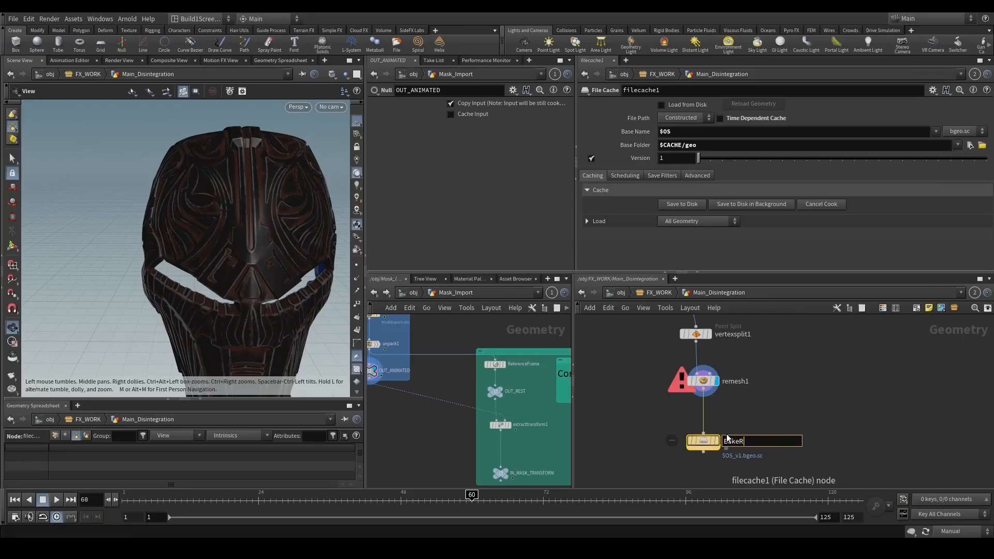
text(esh)
key(Return)
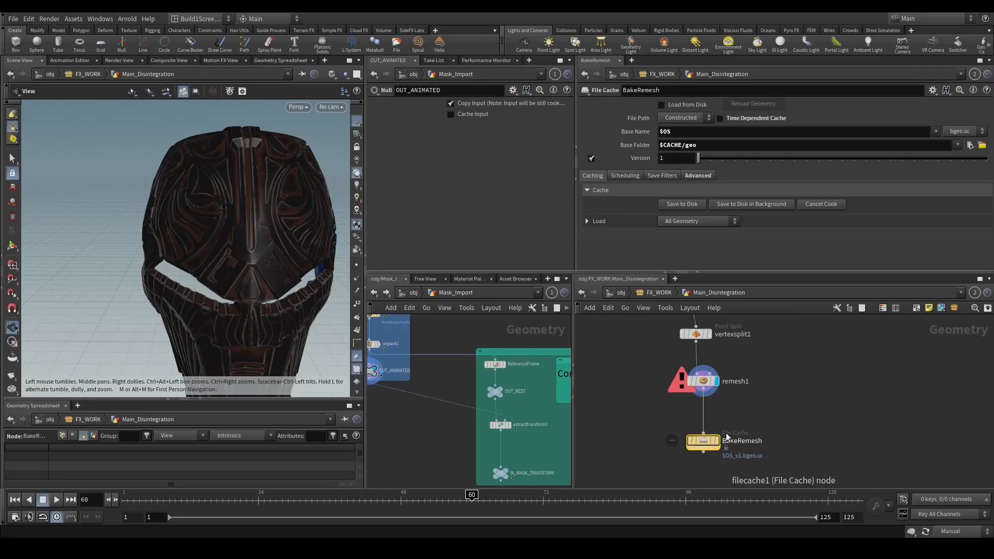
Display the BakeRemesh node and switch the scene's update mode to Auto Update.
scroll(785, 454, down, 1)
middle_drag(786, 451, 779, 393)
middle_click(707, 386)
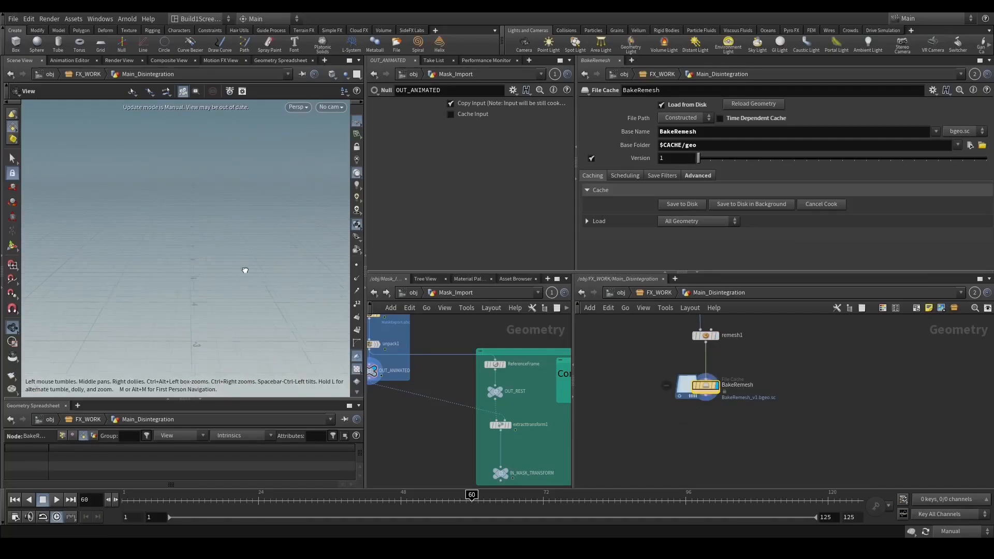
click(960, 531)
click(960, 500)
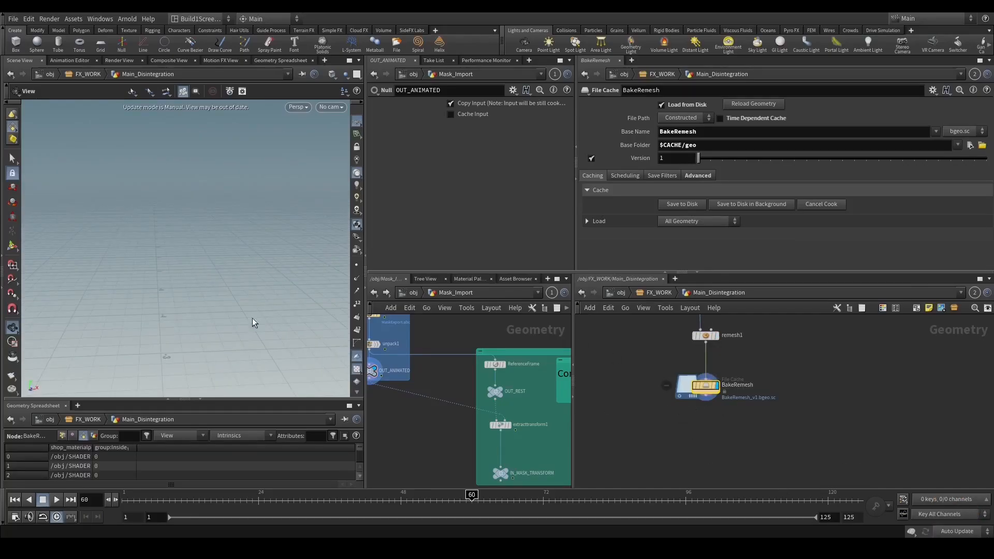
Examine the cached mask's remeshed topology around the eye opening in wireframe and shaded display.
key(w)
scroll(186, 269, up, 5)
mouse_move(187, 269)
mouse_down()
mouse_move(235, 215)
mouse_move(249, 257)
mouse_move(259, 252)
mouse_up()
key(w)
key(w)
key(e)
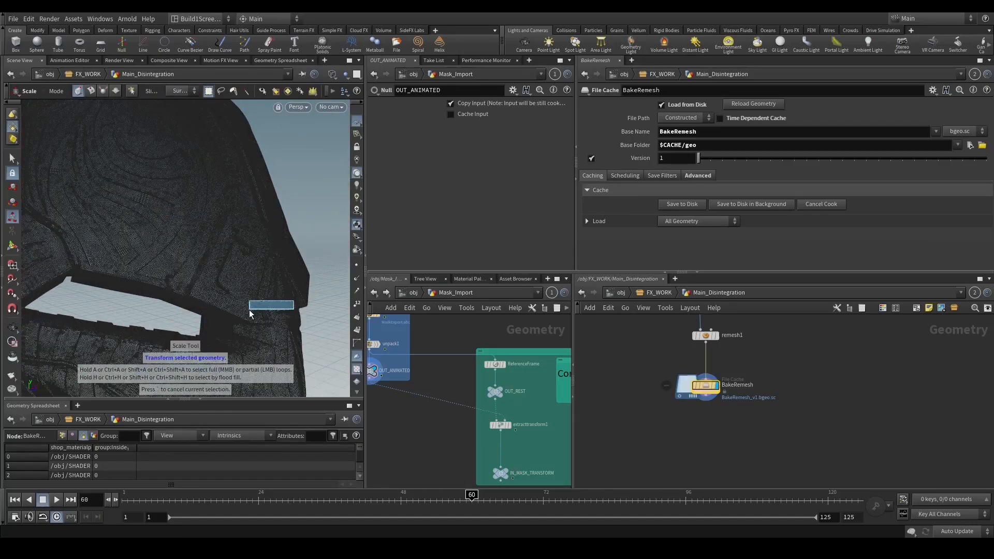
key(Escape)
scroll(275, 292, down, 3)
mouse_move(275, 292)
mouse_down()
mouse_move(231, 301)
mouse_move(257, 294)
mouse_up()
key(w)
Widen the viewport and compare the mask's triangle wireframe with its shaded surface around the forehead, eye and nose.
drag(365, 326, 469, 327)
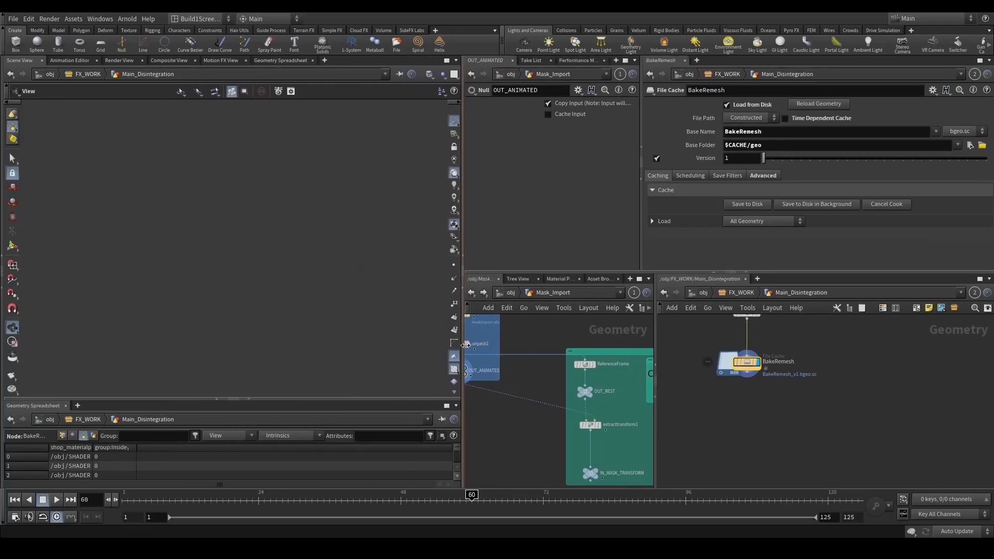
scroll(331, 258, up, 3)
drag(316, 271, 300, 291)
key(w)
scroll(300, 291, up, 8)
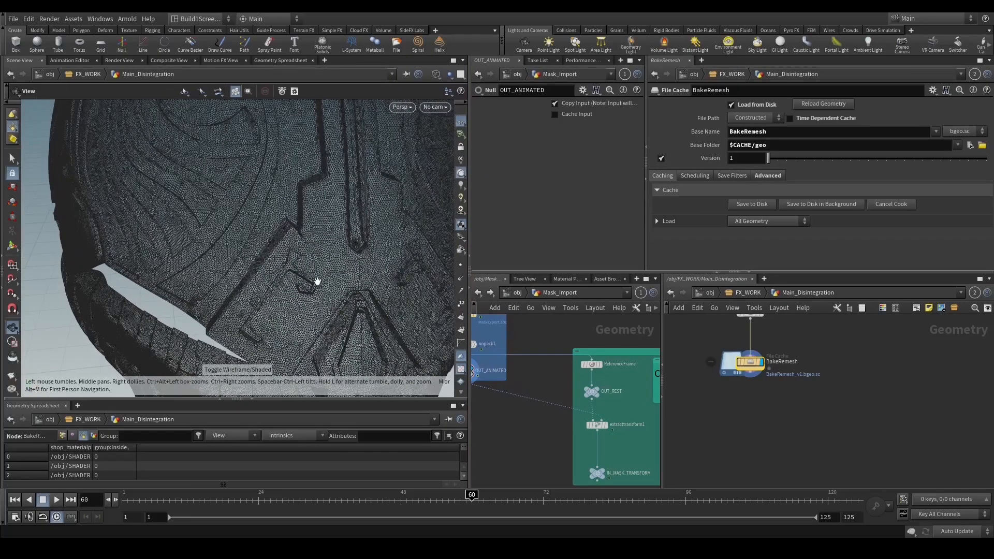
right_drag(338, 245, 238, 245)
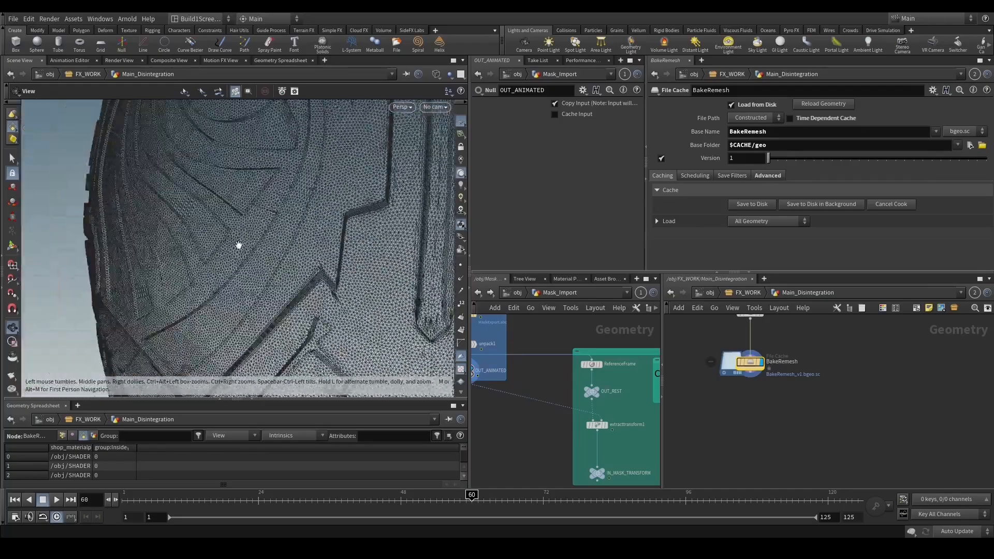
mouse_move(238, 245)
mouse_down()
mouse_move(291, 262)
mouse_move(324, 231)
mouse_move(267, 291)
mouse_move(326, 311)
mouse_move(293, 251)
mouse_up()
key(w)
mouse_move(358, 301)
mouse_down()
mouse_move(362, 318)
mouse_move(337, 291)
mouse_move(322, 317)
mouse_up()
key(w)
scroll(351, 313, up, 3)
right_drag(322, 317, 370, 324)
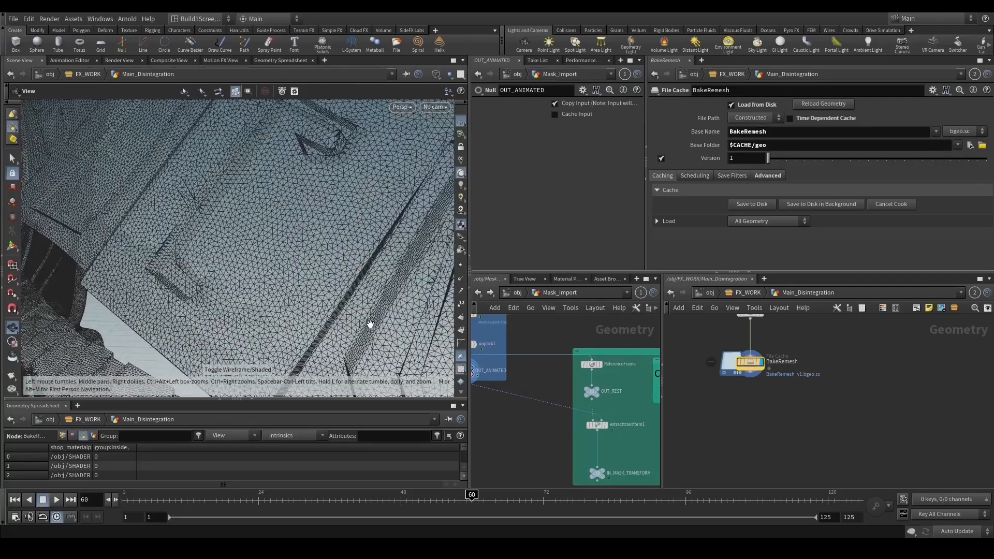
drag(267, 261, 301, 278)
scroll(296, 275, down, 3)
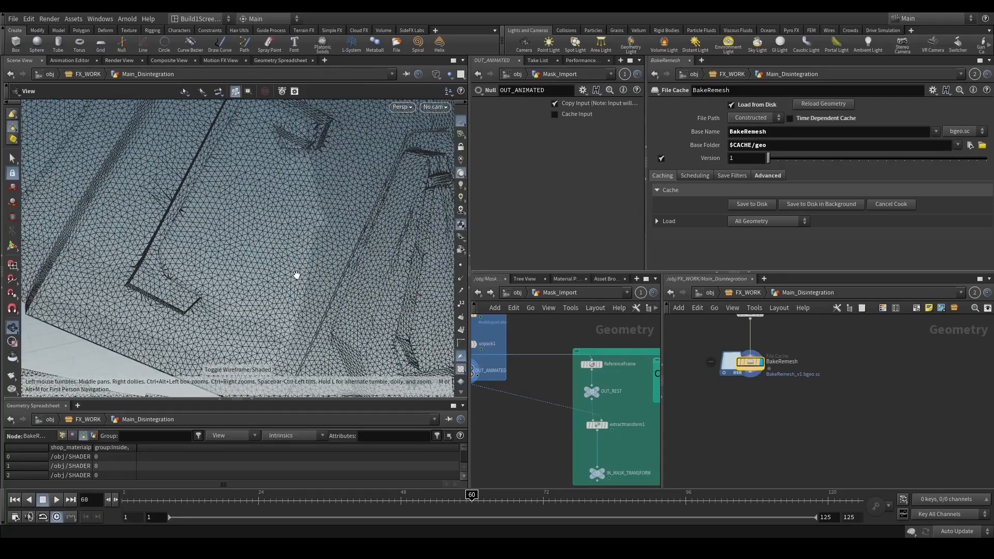
key(w)
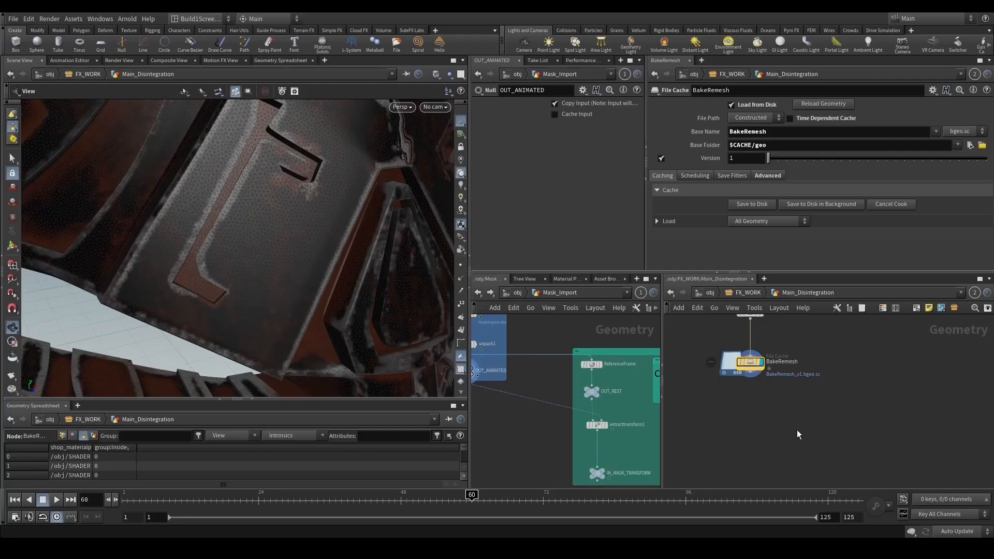
Examine the triangle size on the mask's textured nose piece, both close up and from a distance.
scroll(779, 441, down, 3)
drag(280, 224, 230, 216)
scroll(250, 231, down, 8)
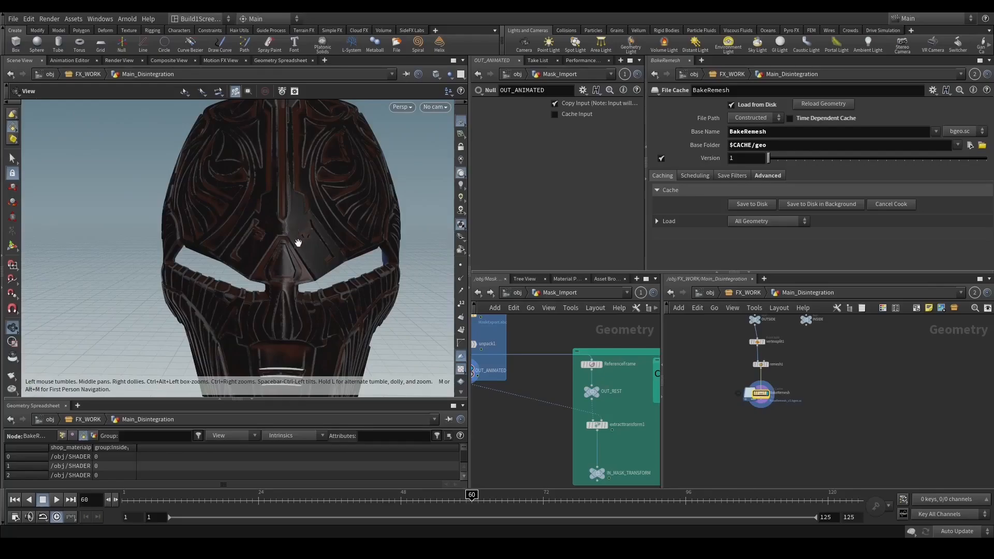
scroll(325, 282, up, 15)
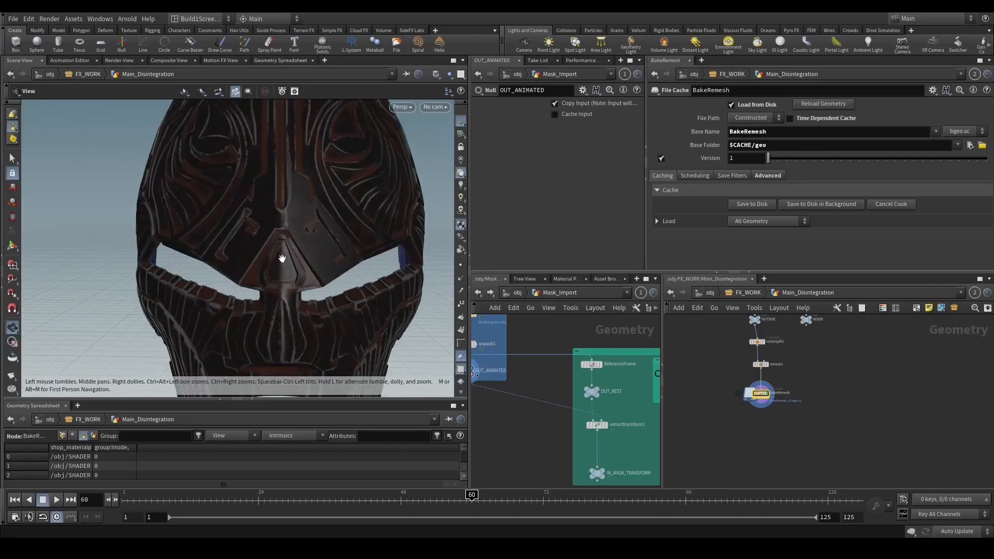
scroll(310, 275, up, 8)
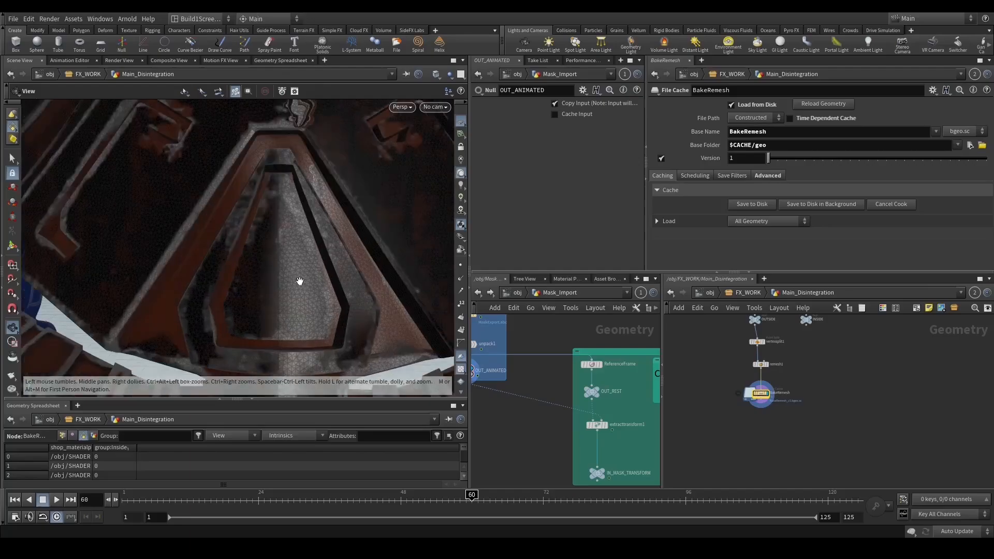
scroll(323, 301, up, 8)
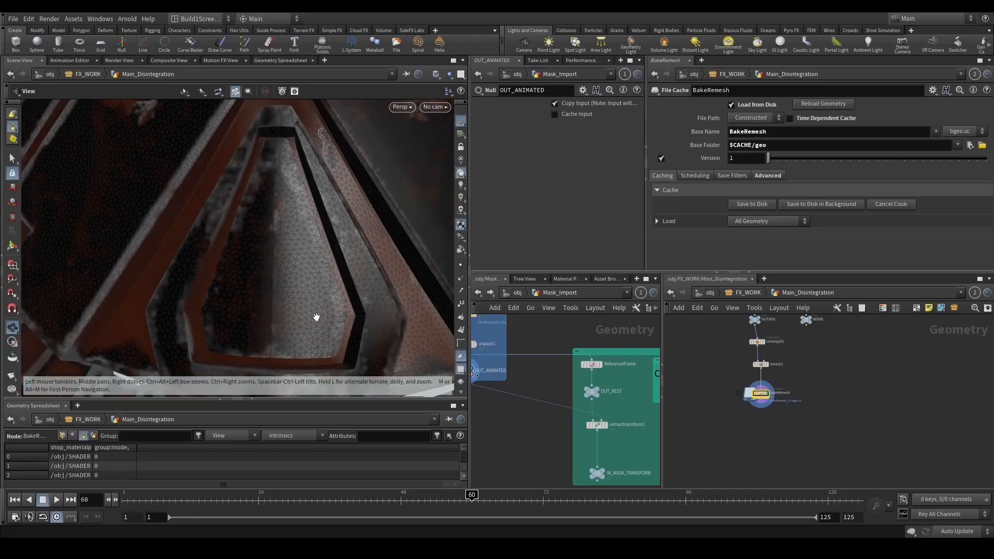
scroll(310, 300, up, 3)
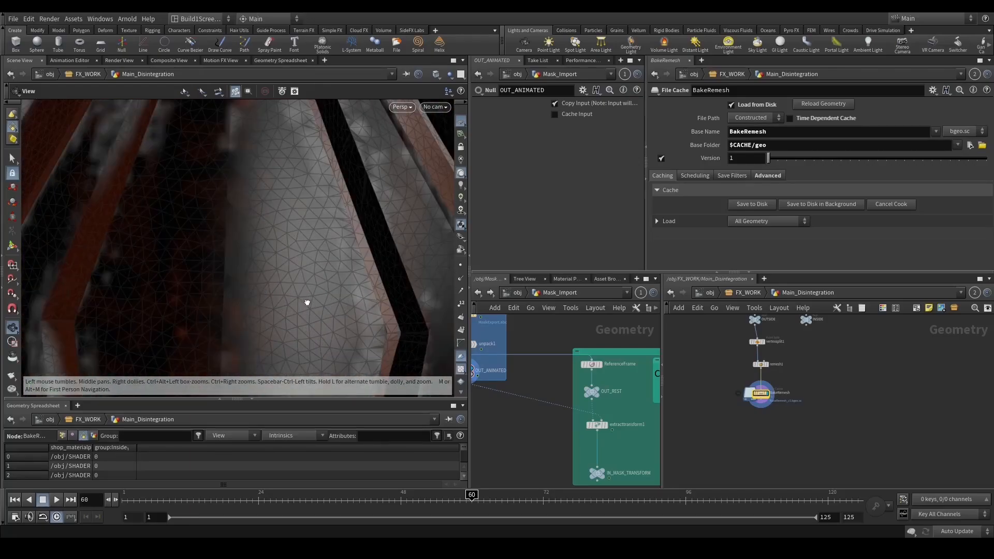
drag(307, 302, 301, 266)
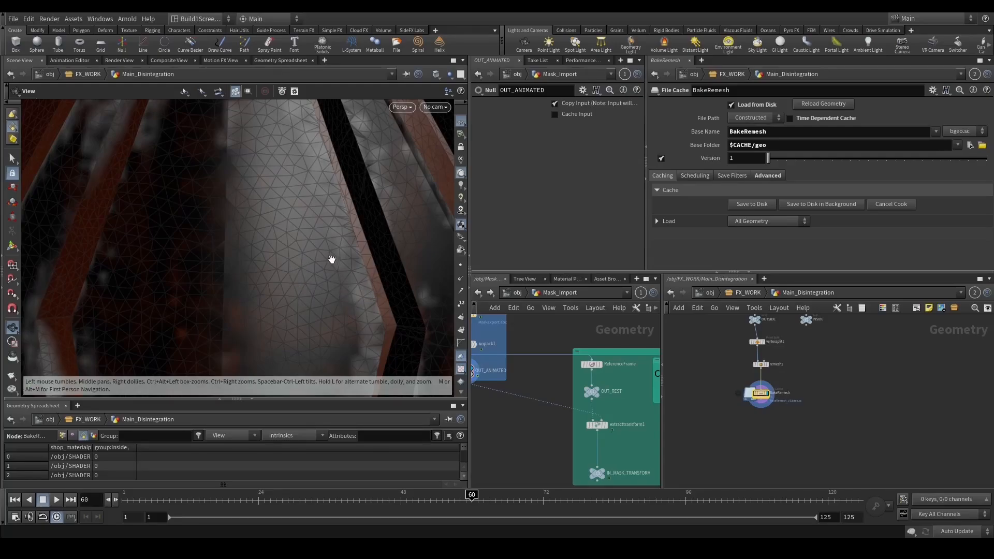
scroll(332, 259, down, 2)
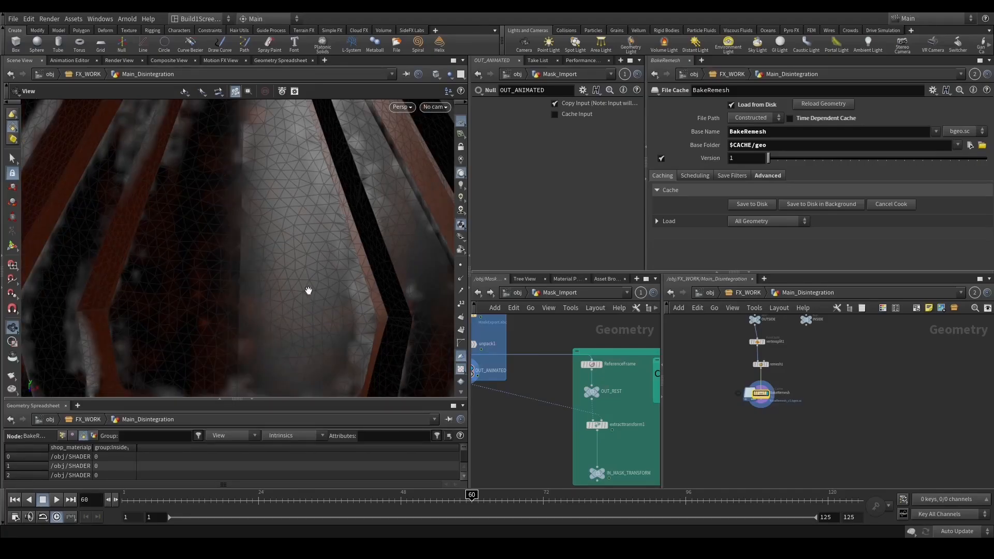
scroll(320, 280, down, 6)
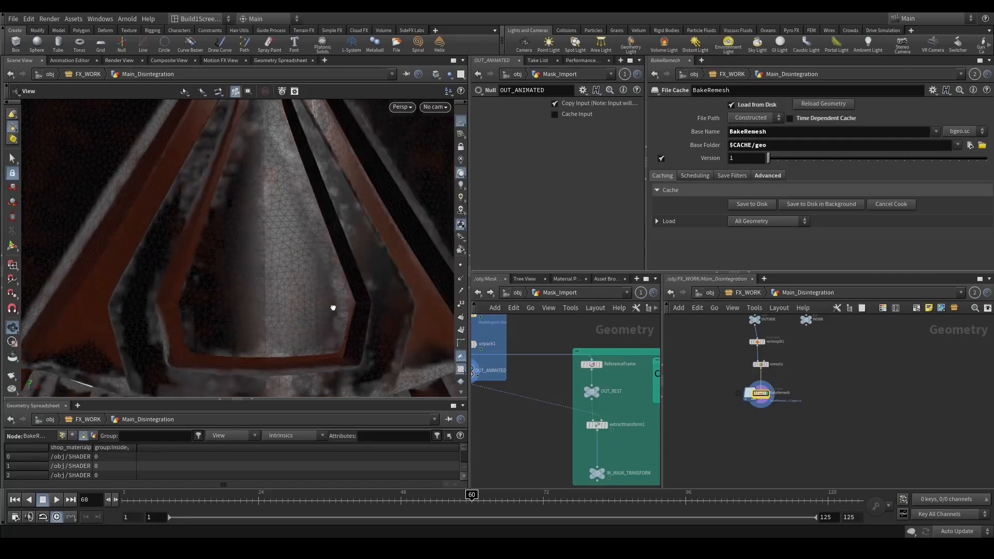
scroll(327, 302, up, 3)
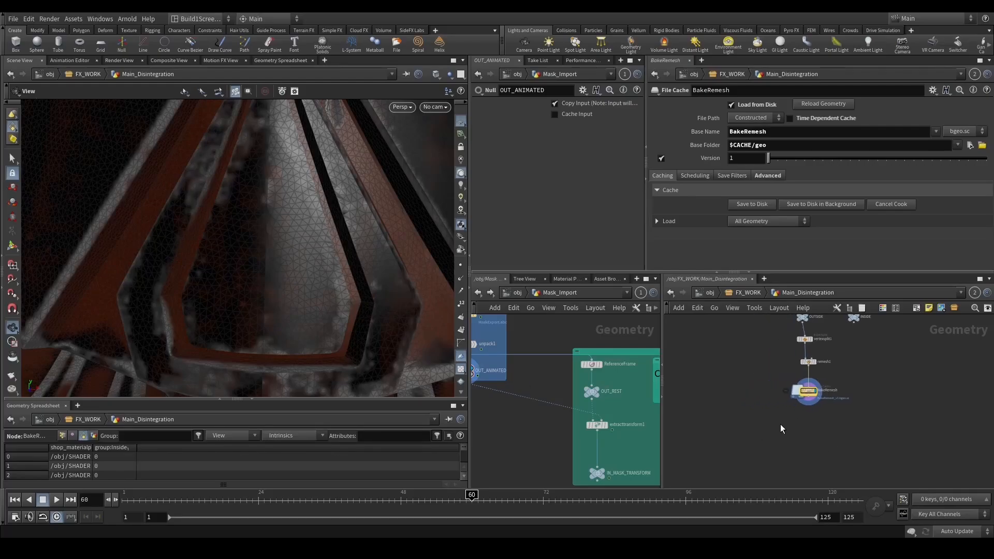
Add an Exploded View node, connect it to BakeRemesh and display its result framed in the viewport.
key(Tab)
text(explo)
key(Return)
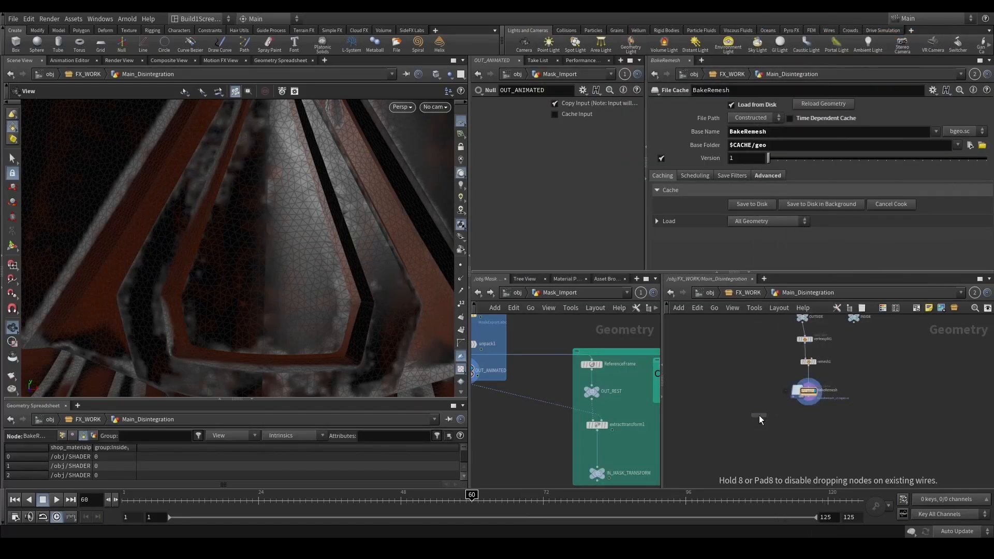
click(747, 418)
click(749, 412)
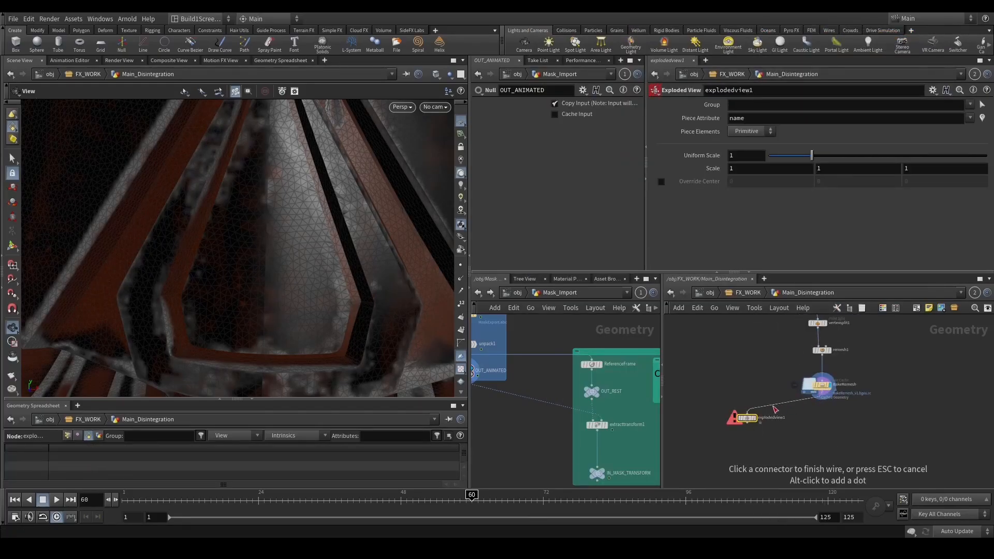
click(748, 412)
key(f)
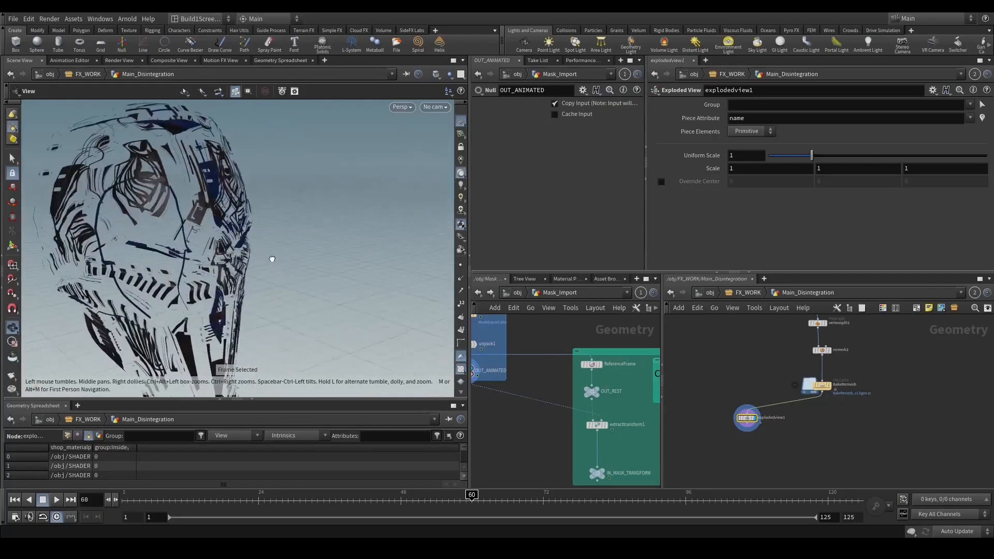
Set the Exploded View's uniform scale to 0.7 and inspect the separated mask pieces.
scroll(272, 259, up, 10)
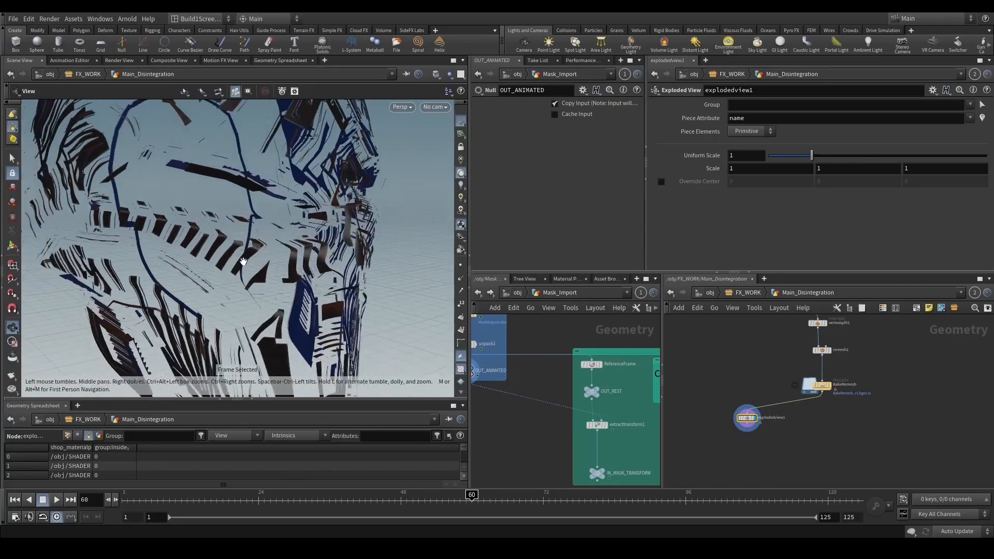
scroll(243, 262, down, 5)
mouse_move(812, 155)
mouse_down()
mouse_move(779, 156)
mouse_move(800, 156)
mouse_up()
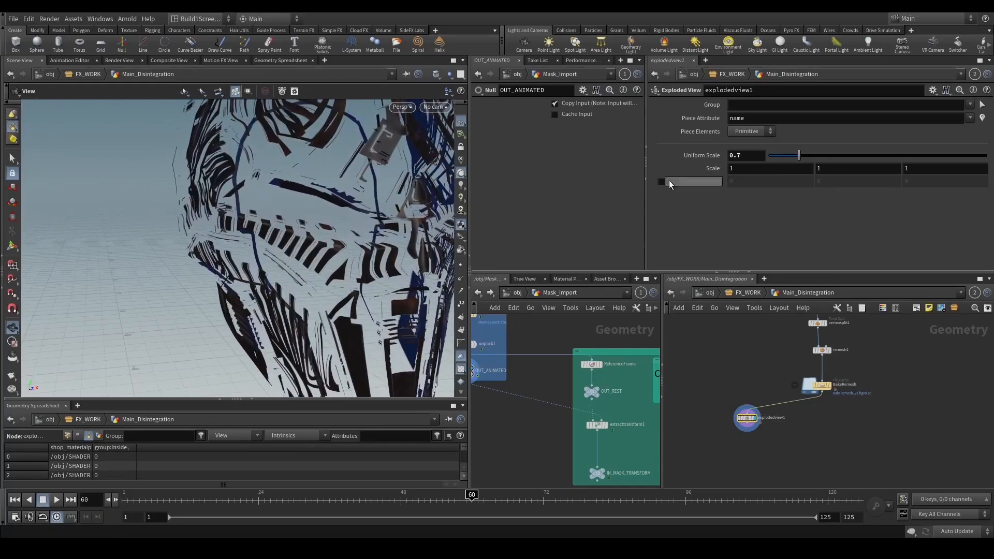
drag(311, 233, 269, 228)
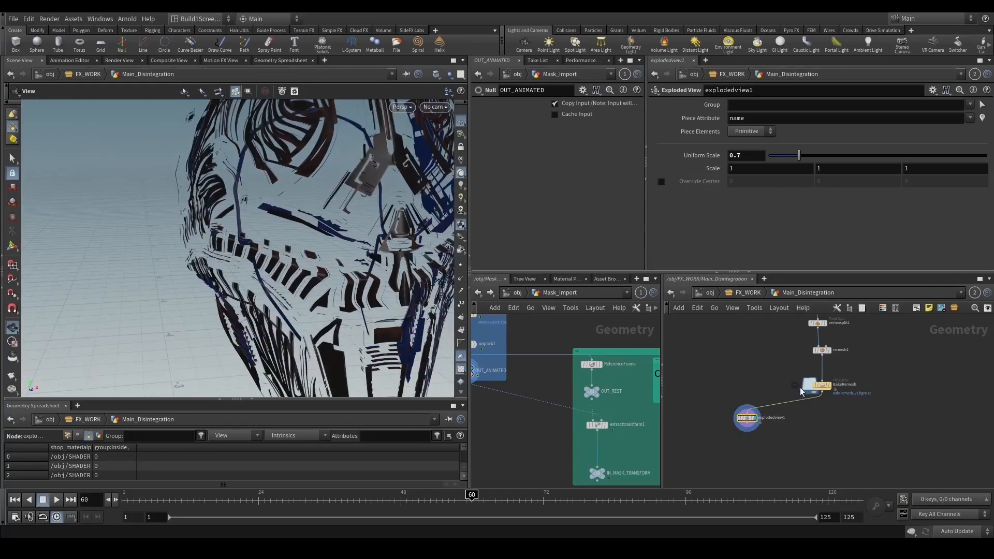
Insert a Facet node between BakeRemesh and the Exploded View, with Unique Points enabled.
scroll(806, 411, up, 2)
middle_drag(817, 416, 778, 399)
key(Tab)
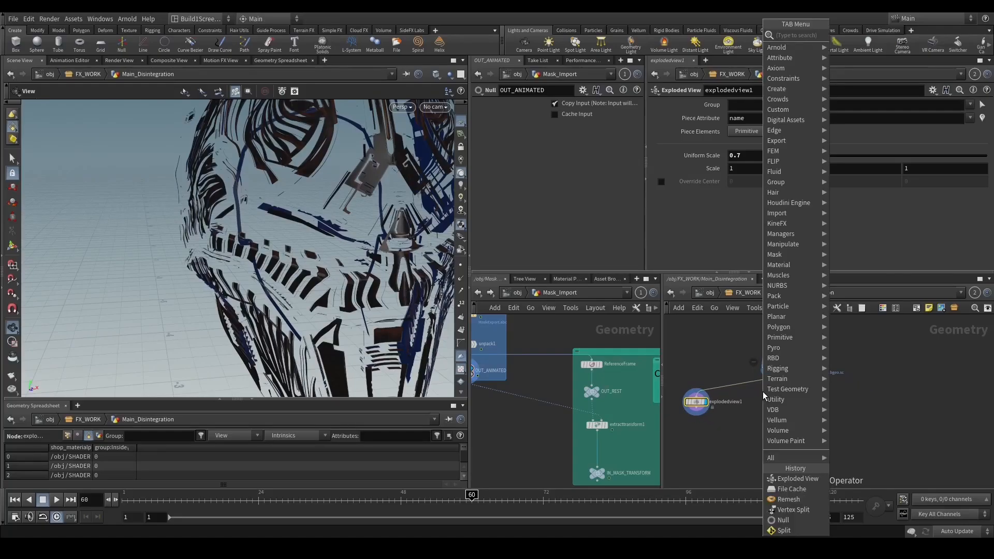
text(fac)
key(Return)
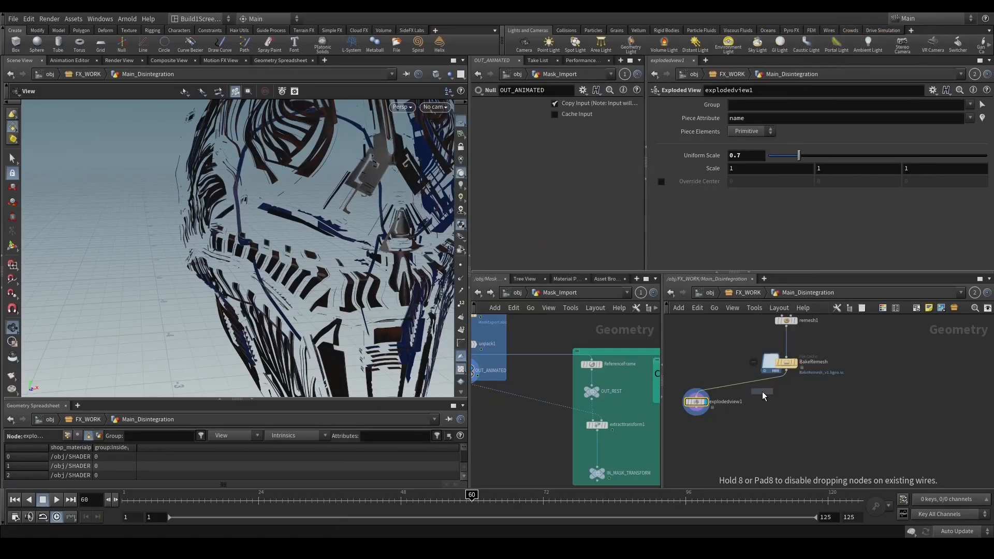
click(774, 388)
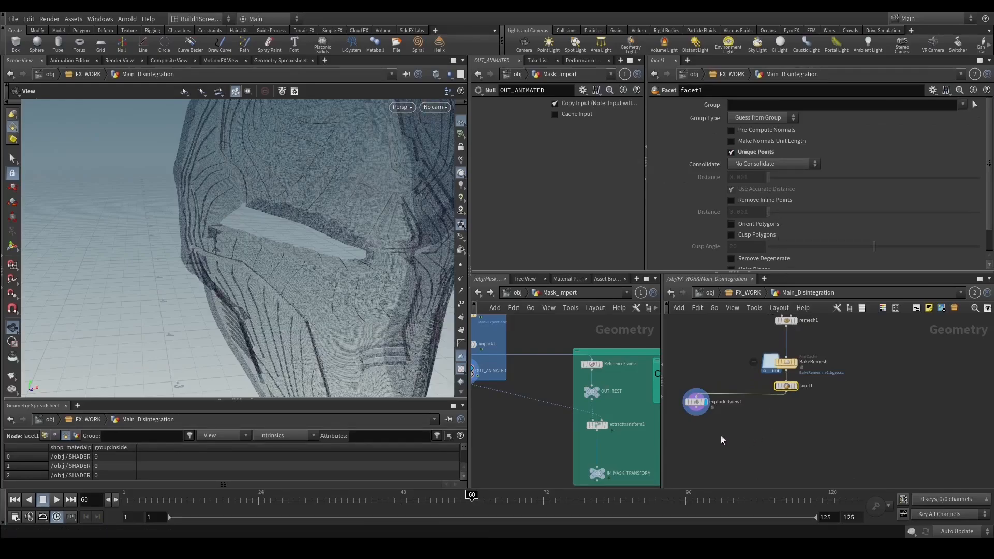
Set the Exploded View's uniform scale to 0.18 and examine the separated triangles up close and across the whole mask.
scroll(318, 222, up, 5)
scroll(319, 218, up, 8)
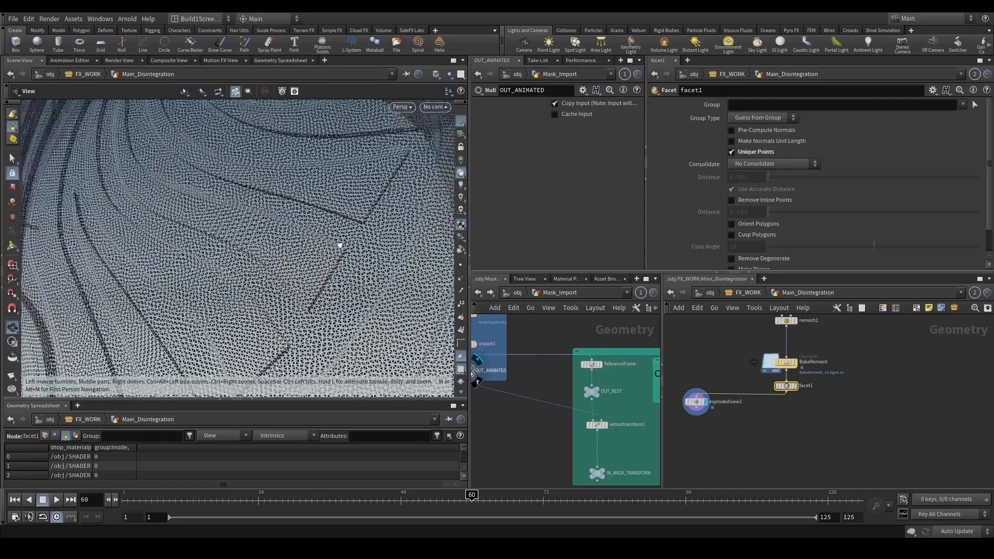
scroll(334, 246, down, 6)
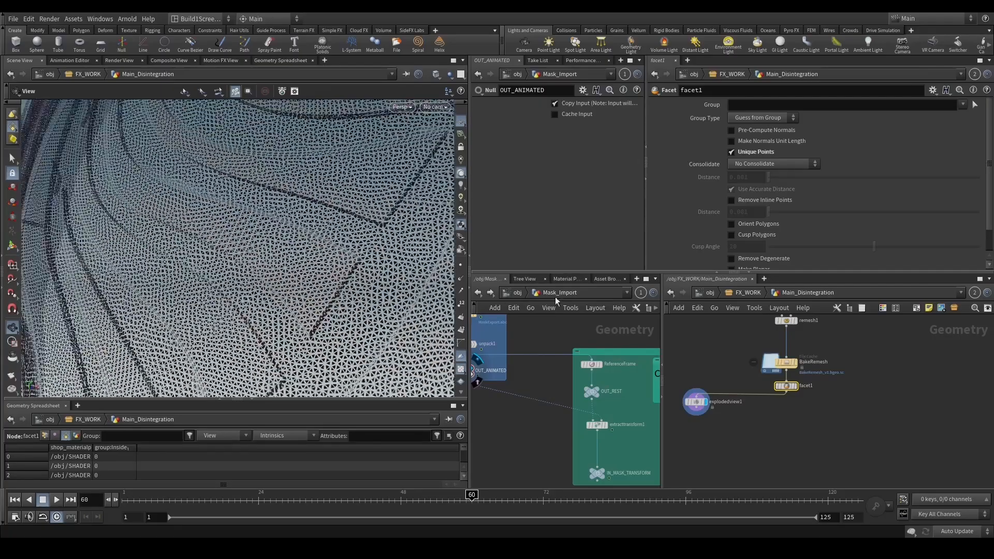
click(696, 402)
drag(799, 155, 776, 155)
drag(394, 290, 371, 240)
scroll(340, 289, up, 5)
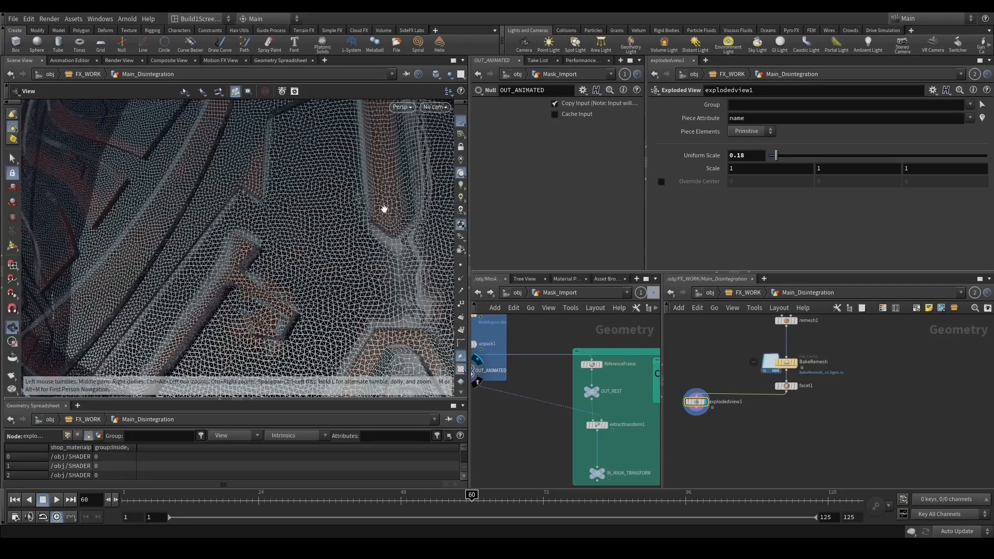
drag(299, 238, 411, 252)
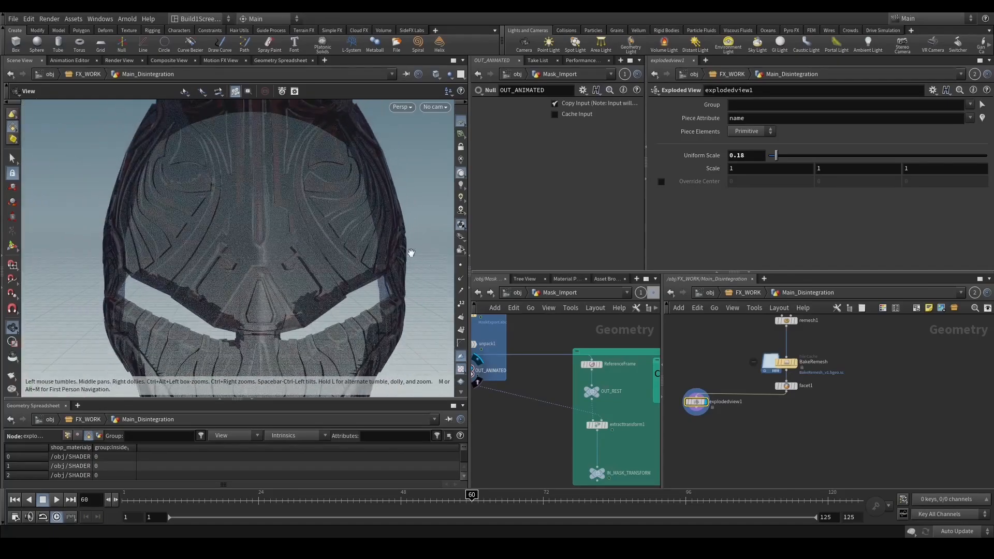
Rename the Facet node as Unique_points and display its result in the viewport.
click(786, 386)
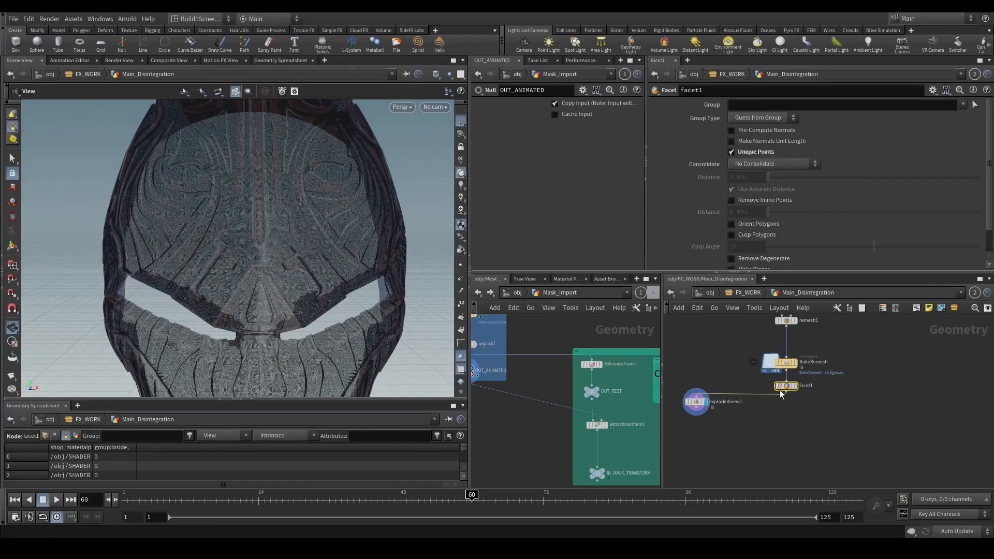
double_click(808, 387)
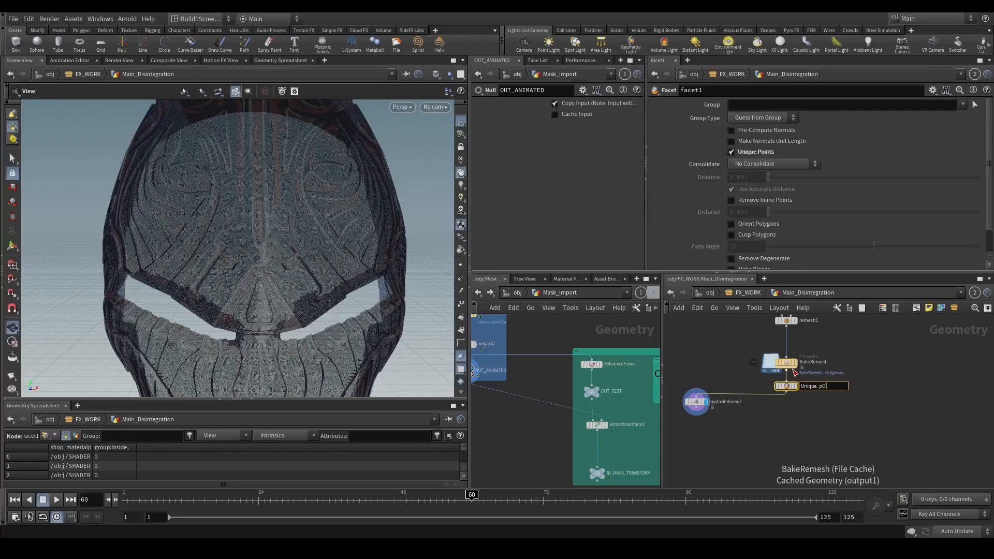
text(Unique_points)
key(Return)
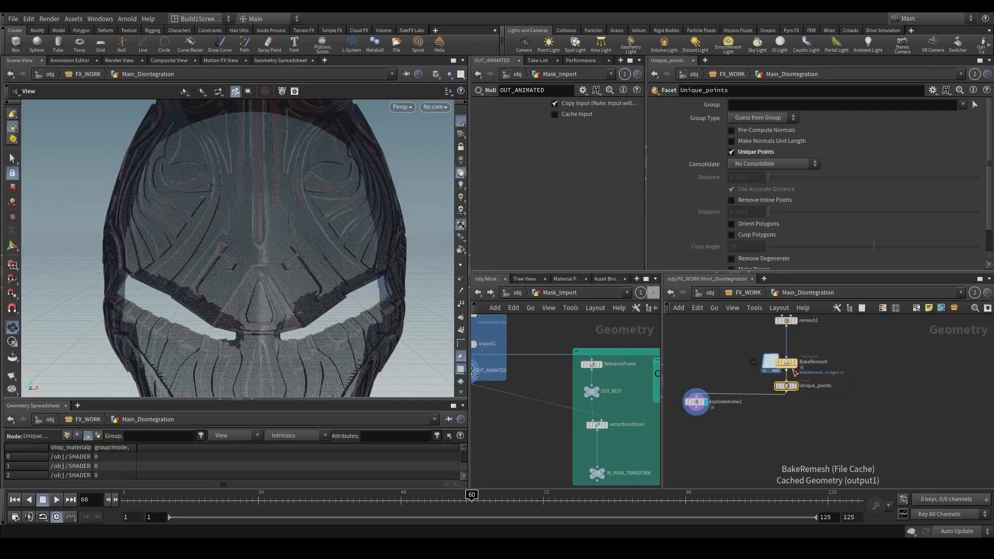
key(r)
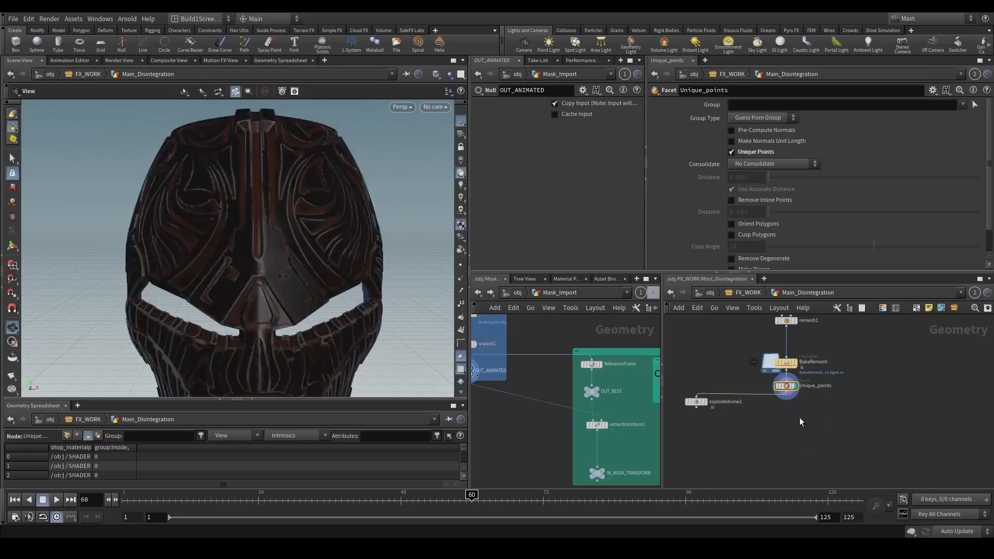
key(Tab)
text(wrangle)
key(Return)
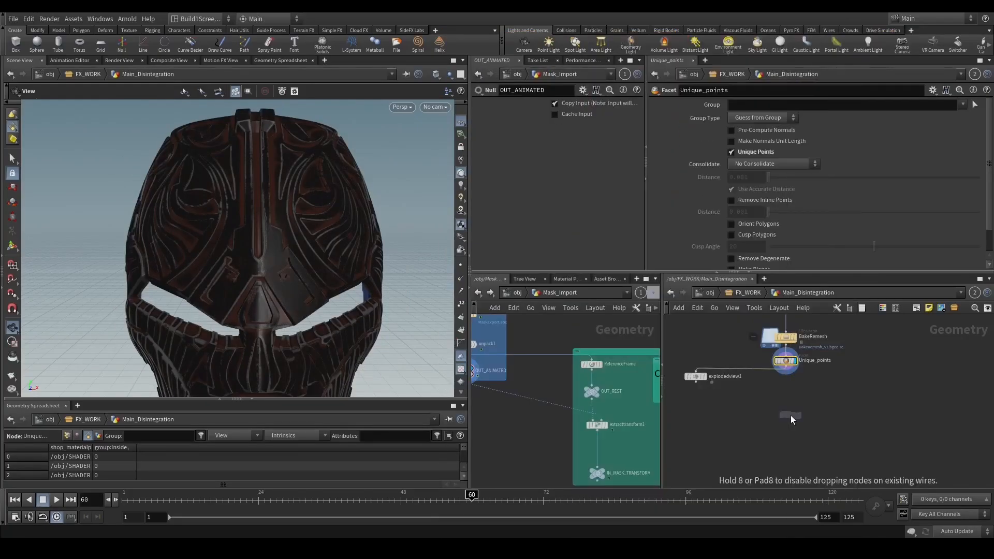
click(790, 415)
drag(792, 369, 790, 410)
key(r)
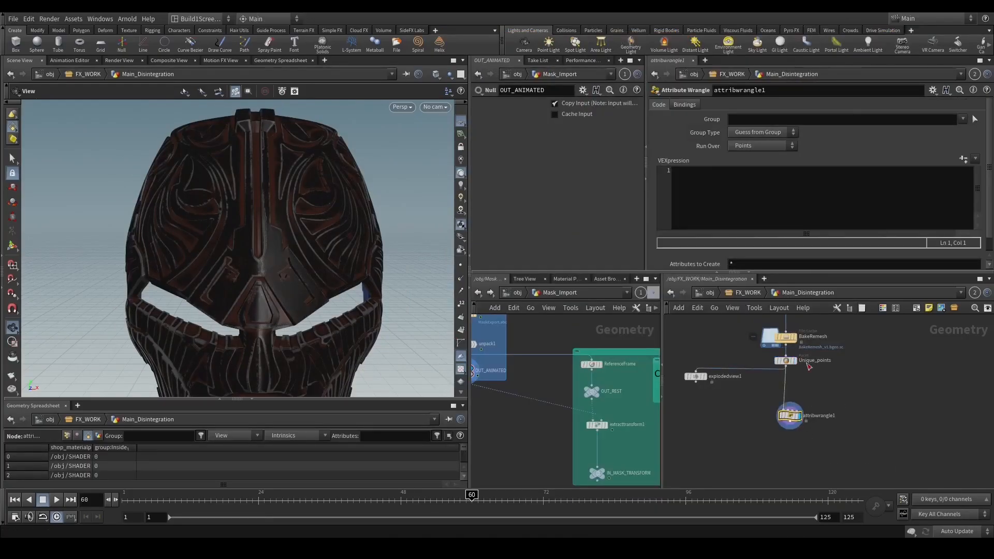
click(785, 221)
text(i@primId=@primnum;)
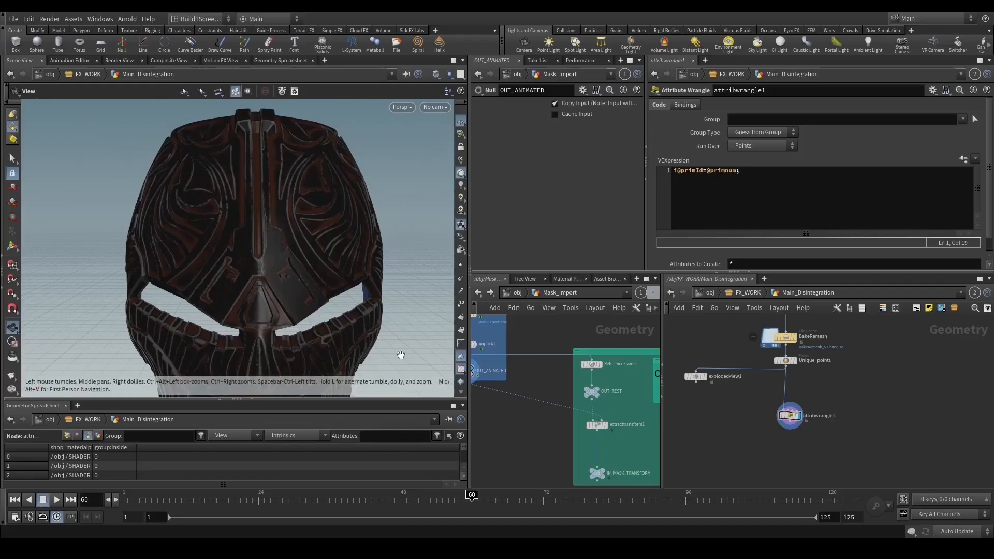
List the wrangle's point attributes in the spreadsheet and sort them by primId in both directions.
click(69, 437)
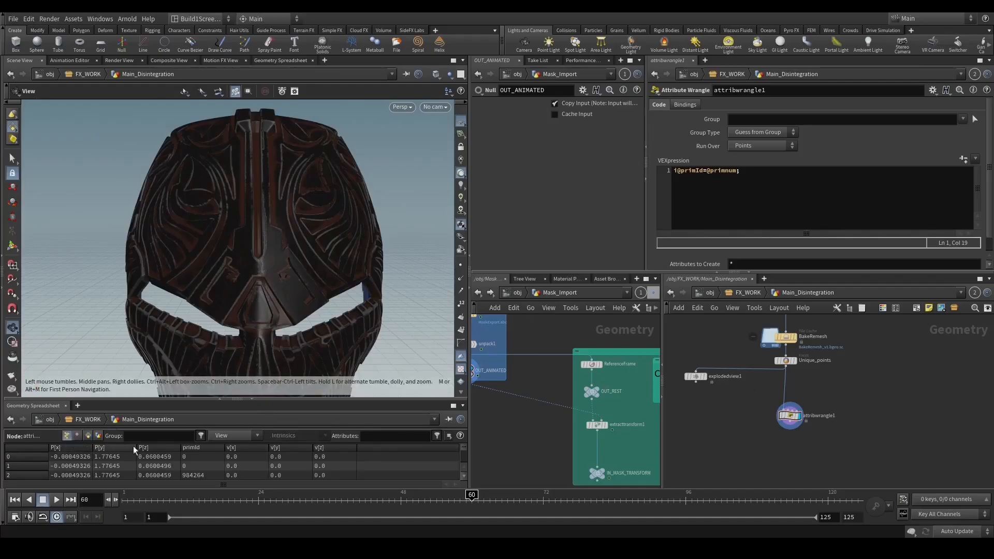
click(201, 448)
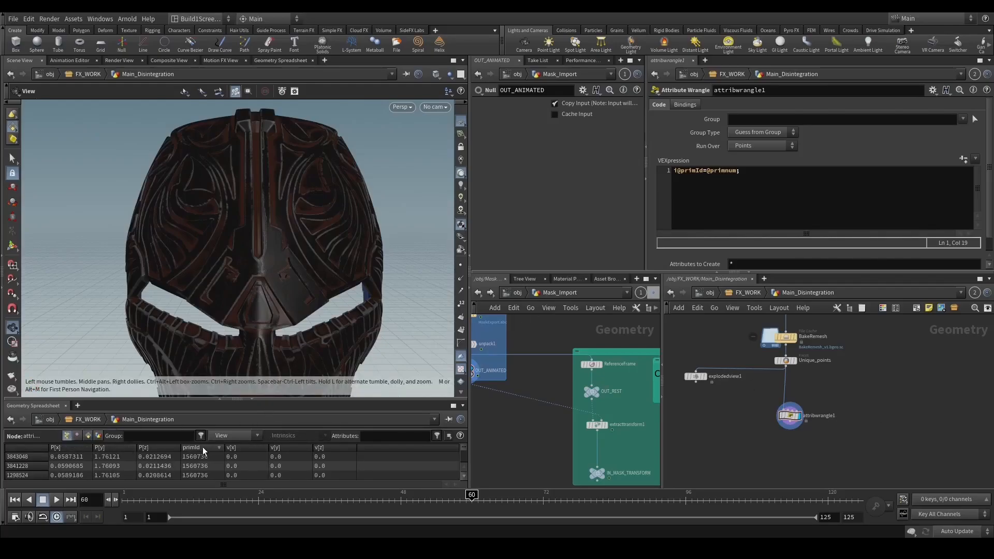
click(209, 447)
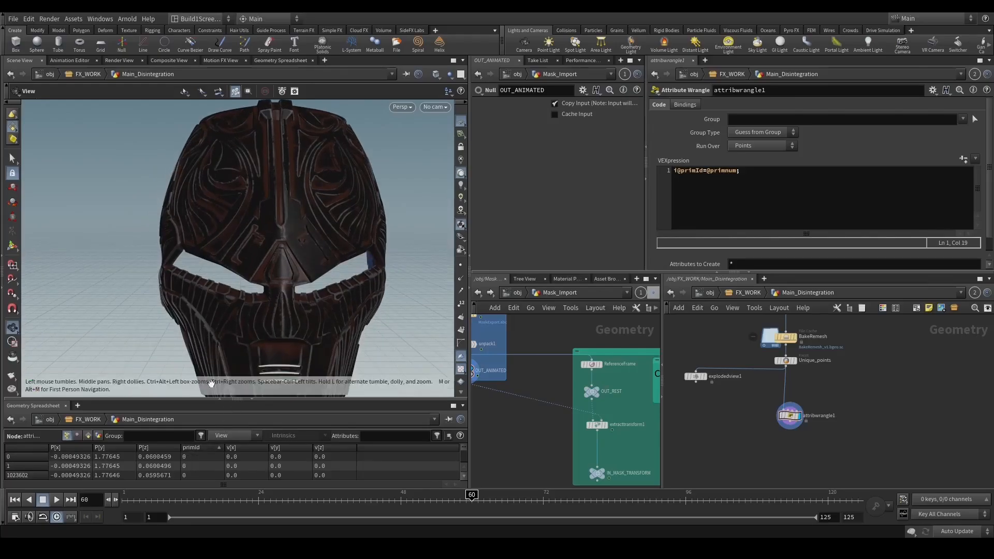
Try displaying point numbers on a close-up of the mask.
middle_drag(314, 250, 332, 278)
right_drag(322, 287, 392, 298)
click(460, 305)
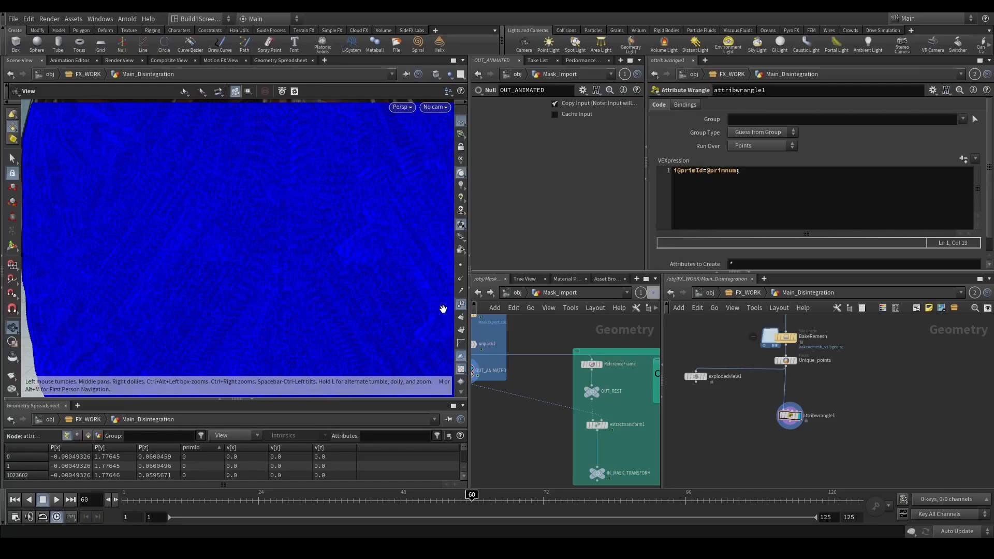
click(461, 306)
scroll(693, 407, down, 2)
Add a Grid node, feed it into the attribute wrangle in place of Unique_points, and frame the grid.
key(Tab)
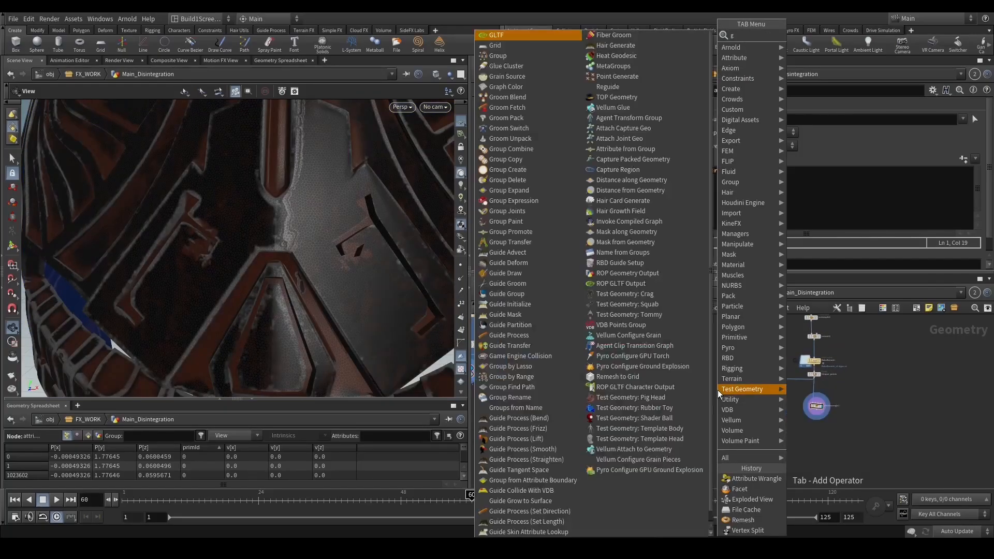
text(grid)
key(Return)
click(718, 390)
scroll(717, 389, up, 2)
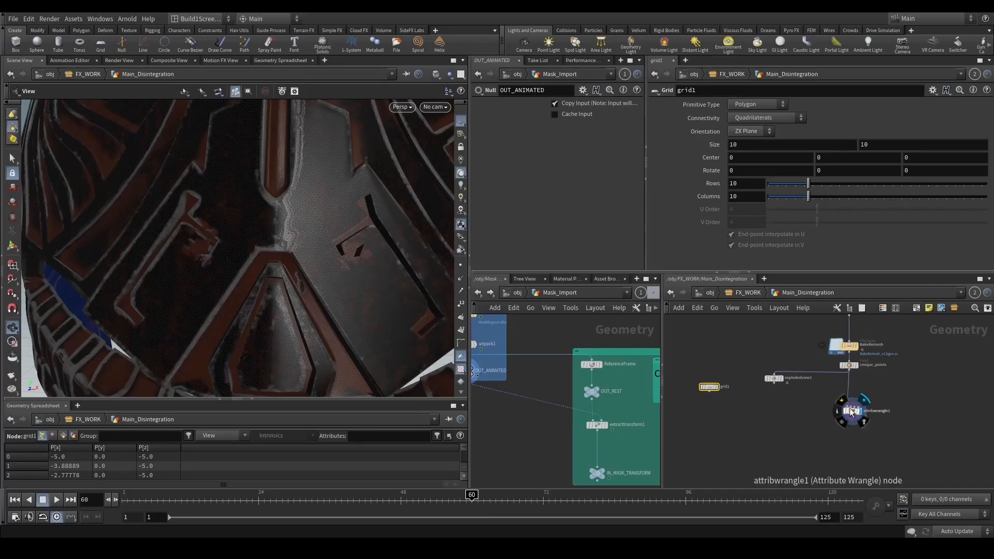
drag(849, 407, 710, 392)
key(space+g)
drag(282, 227, 282, 286)
Display point and primitive numbers on the grid and examine how they are laid out.
click(461, 306)
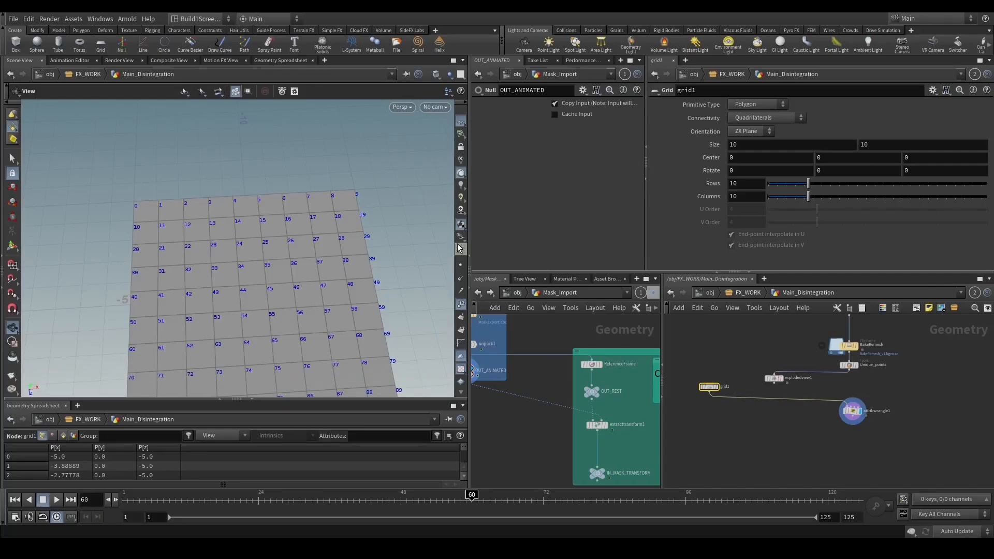
click(464, 327)
right_drag(351, 297, 306, 260)
middle_drag(306, 259, 380, 267)
drag(380, 267, 297, 186)
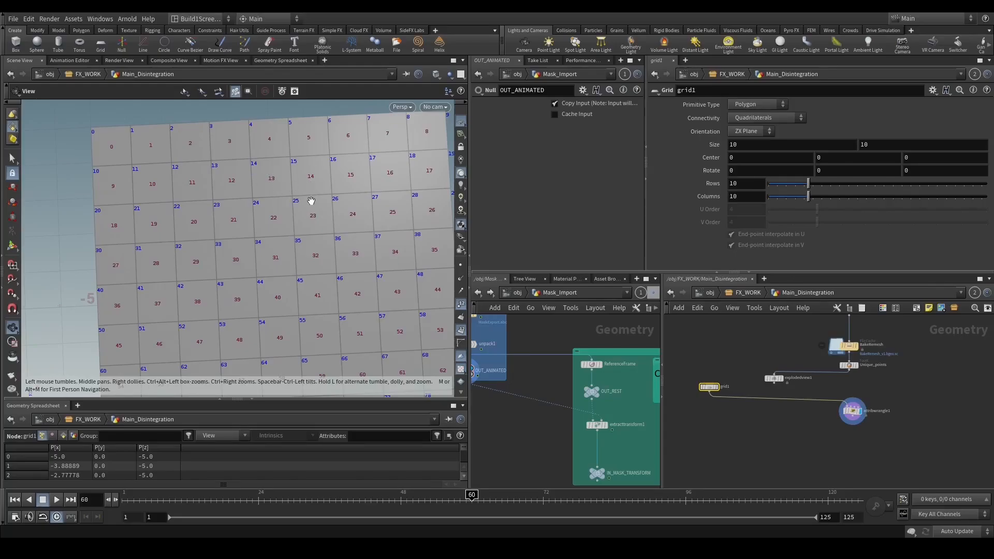
middle_drag(311, 200, 326, 229)
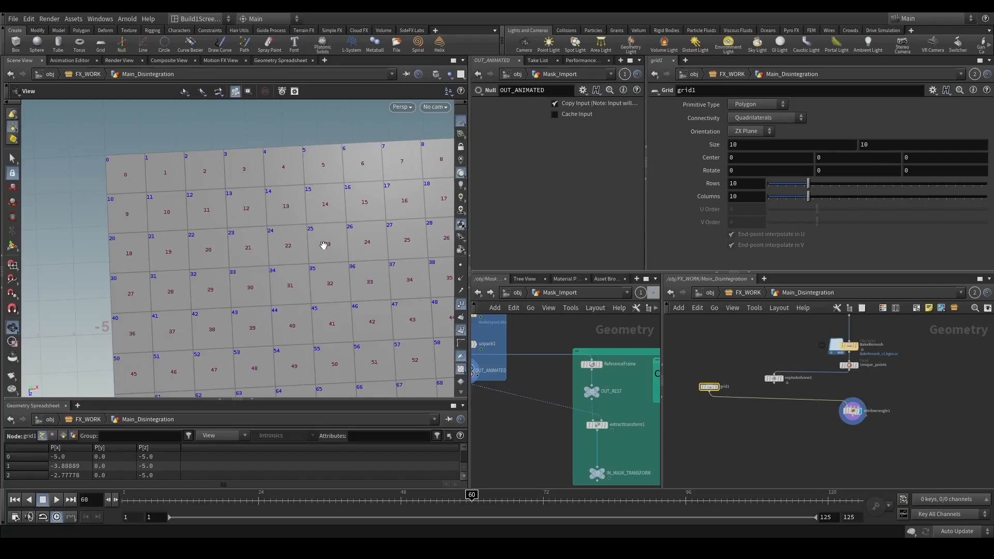
Insert a copy of Unique_points between the grid and the wrangle, and examine the point numbers at the face corners.
mouse_move(851, 366)
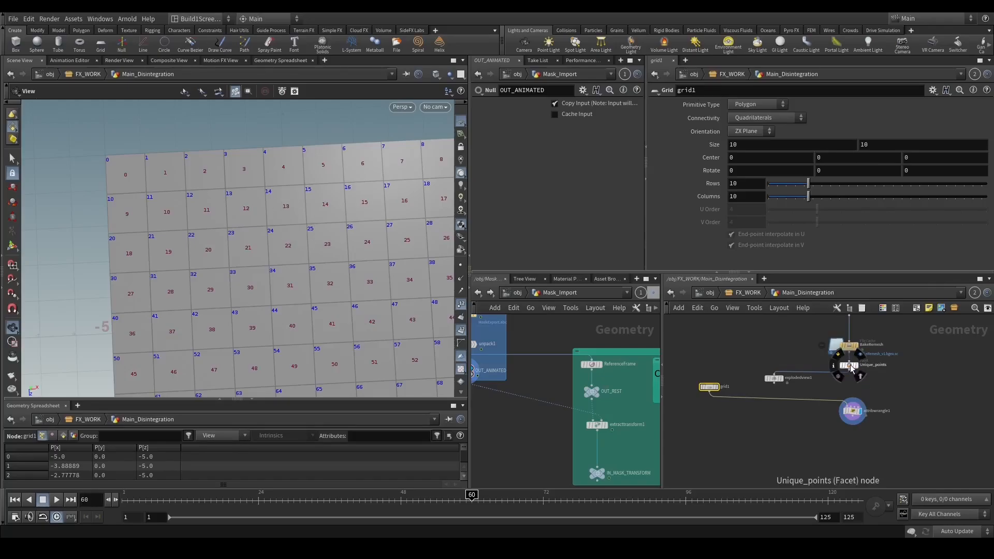
drag(851, 368, 784, 397)
scroll(326, 216, up, 5)
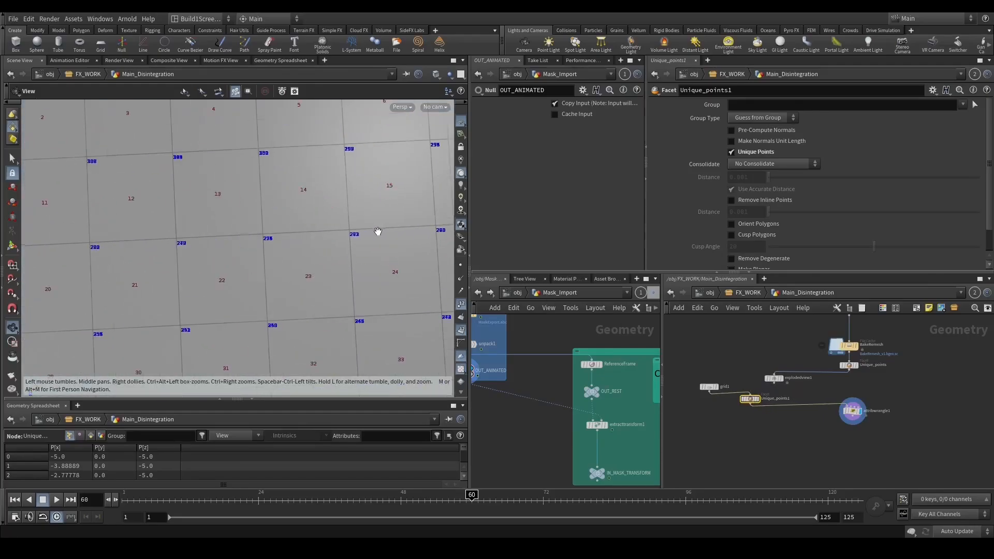
scroll(367, 236, up, 5)
middle_drag(319, 224, 338, 273)
scroll(337, 273, down, 4)
middle_drag(319, 148, 333, 186)
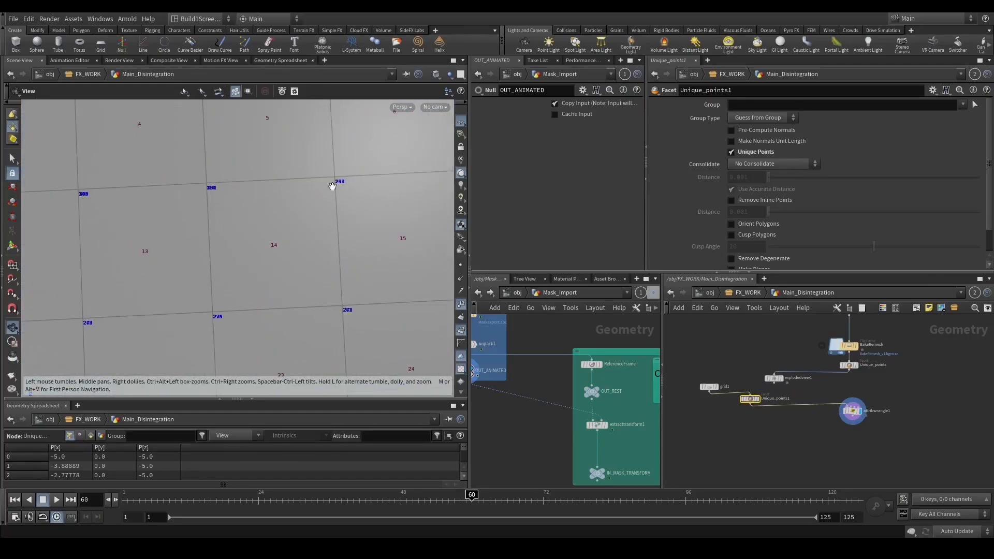
scroll(348, 307, up, 2)
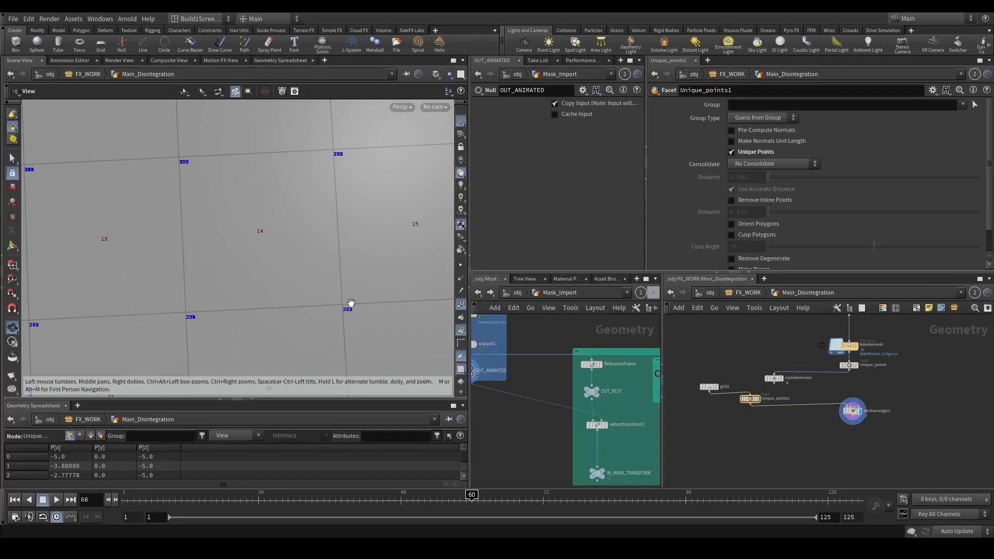
scroll(294, 248, down, 4)
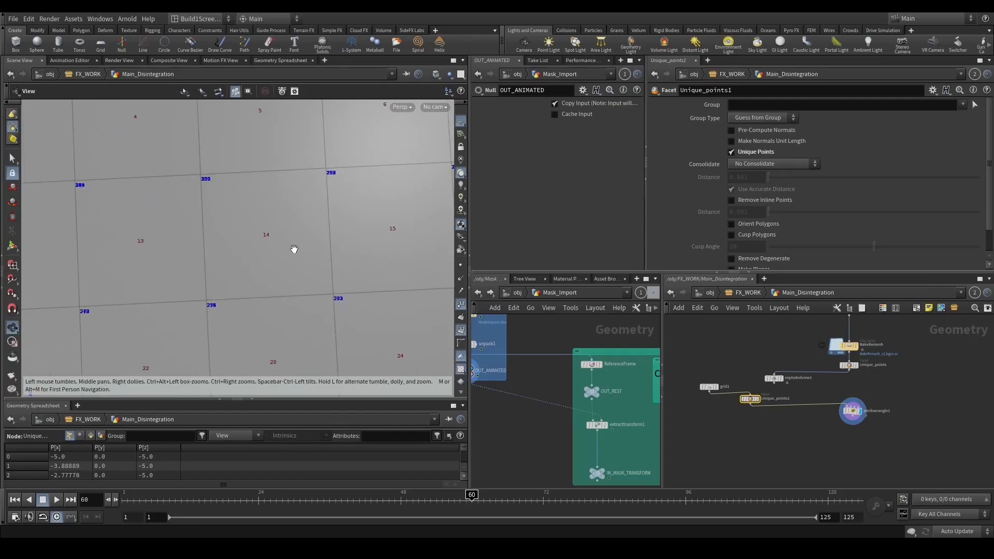
Place the copied facet node beneath the grid and inspect the wrangle's primId values on the grid's points.
drag(752, 403, 711, 408)
click(852, 410)
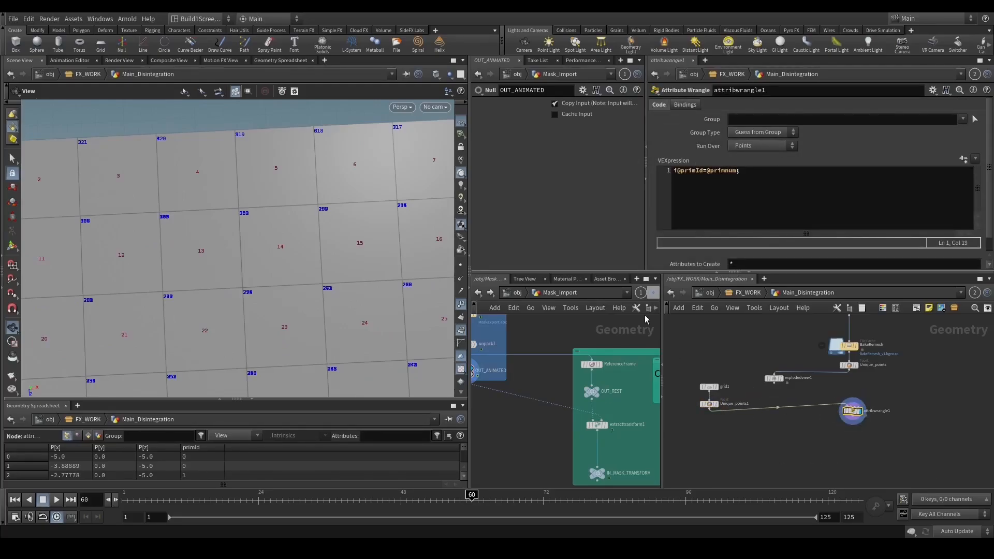
Reconnect the attribute wrangle to the mask's Unique_points node and rename it primId.
scroll(880, 402, up, 1)
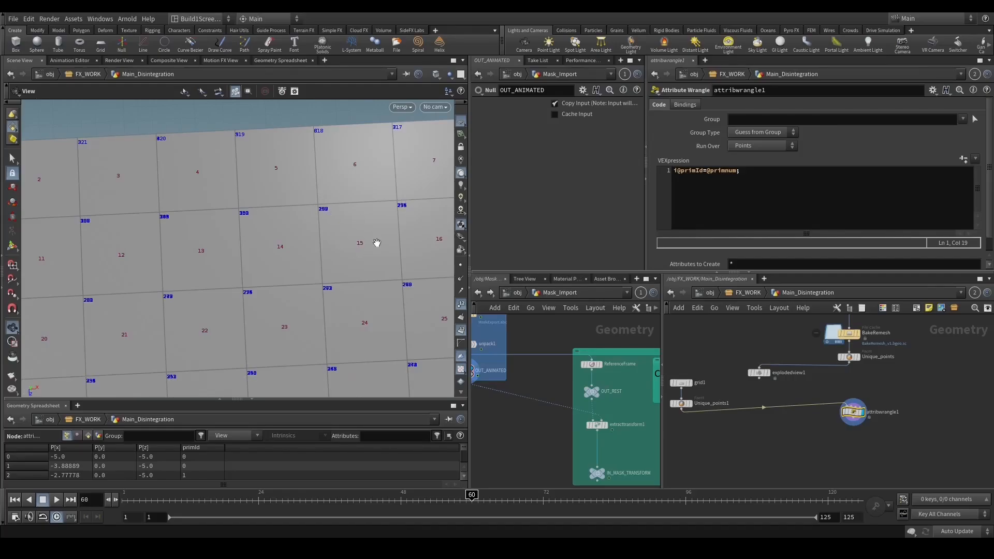
double_click(885, 412)
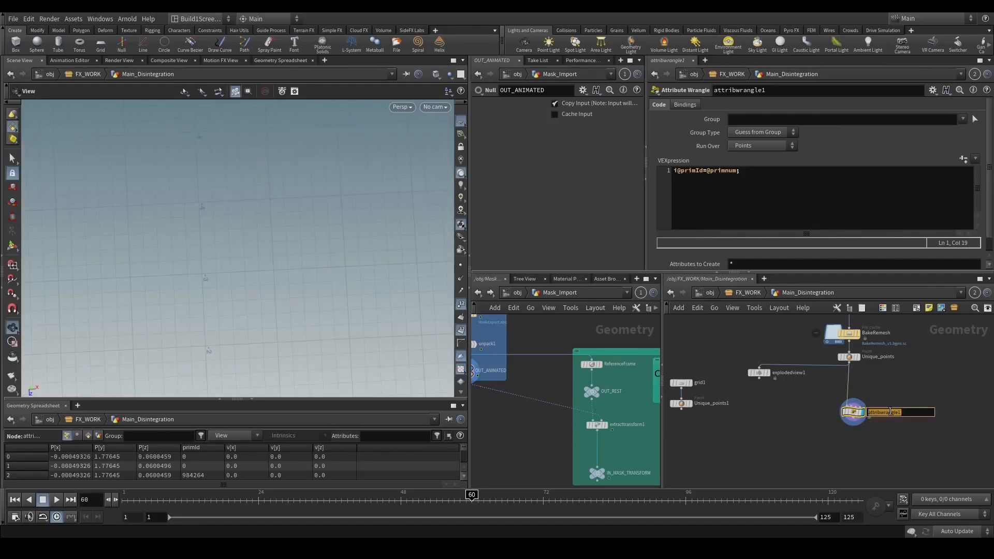
text(primId)
key(Return)
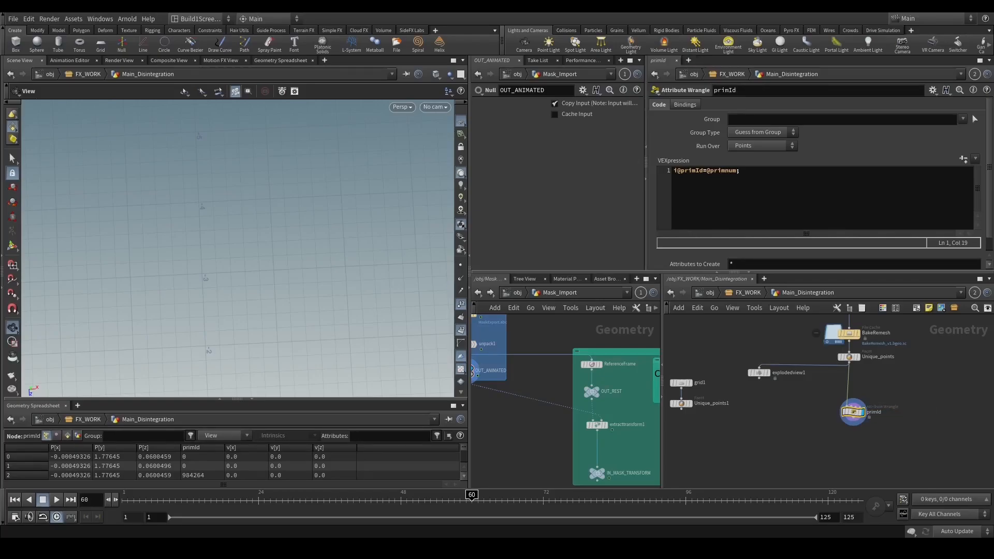
Compare the point attributes of Unique_points and primId, and frame the mask in the viewport.
scroll(683, 372, down, 1)
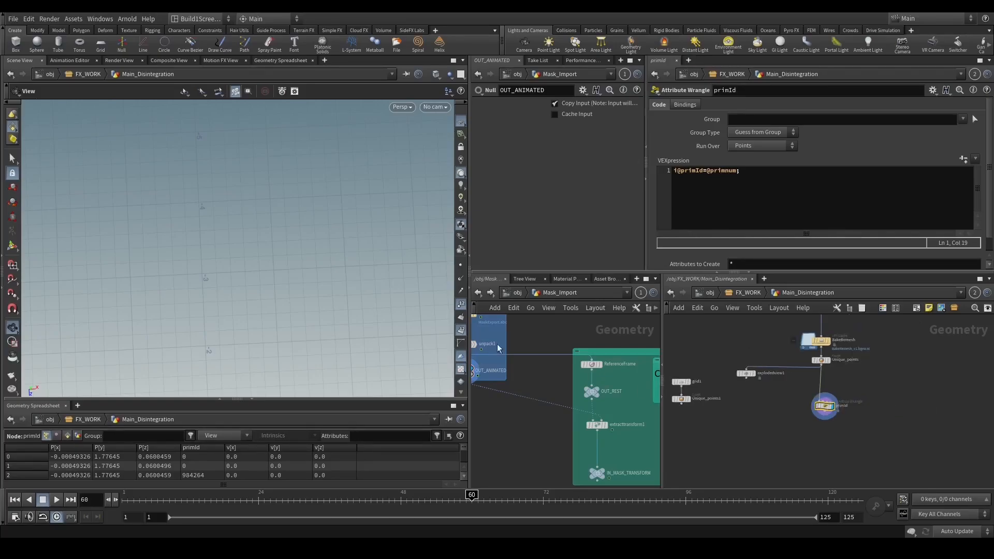
click(821, 360)
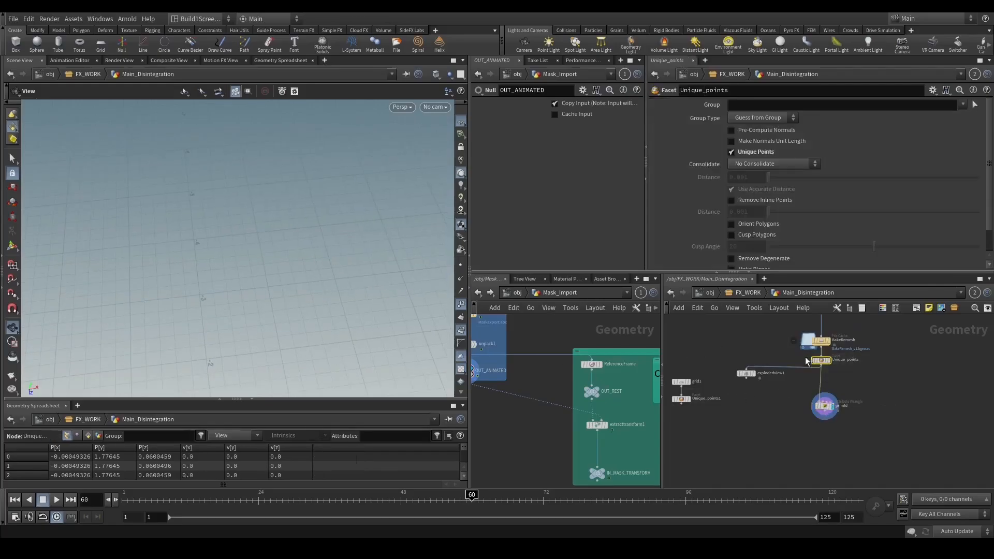
drag(858, 397, 792, 427)
key(f)
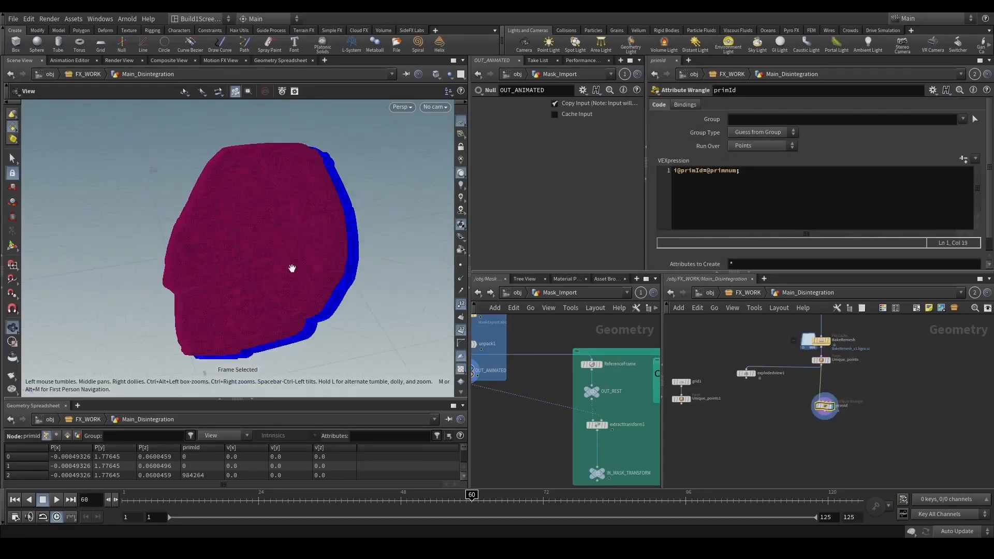
Examine the front of the mask in the viewport, including the eye slits and mouth area.
mouse_move(458, 318)
mouse_down()
mouse_move(335, 260)
mouse_move(402, 237)
mouse_up()
scroll(324, 255, up, 5)
mouse_move(356, 289)
middle_down()
mouse_move(329, 262)
mouse_move(338, 291)
middle_up()
scroll(338, 291, down, 2)
drag(307, 288, 311, 254)
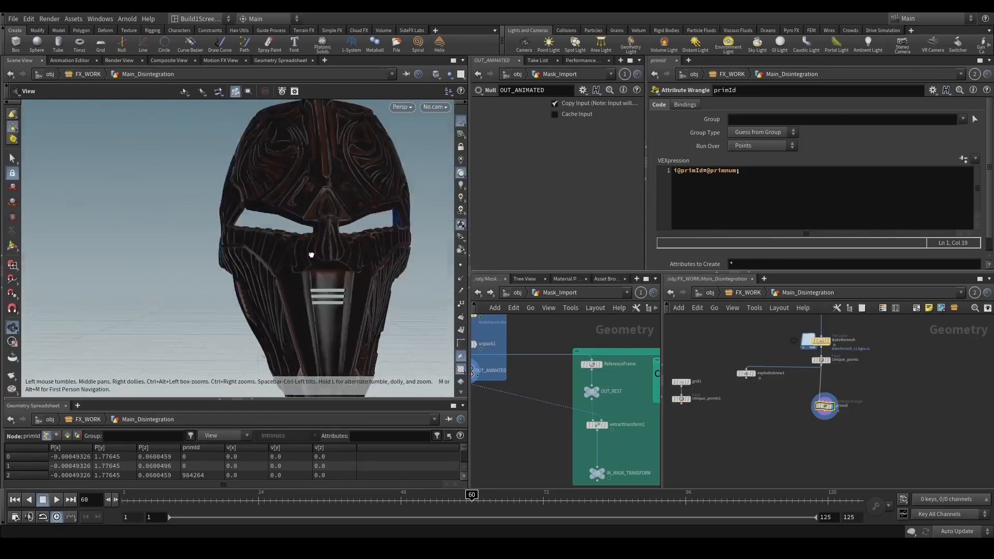
scroll(337, 286, down, 3)
middle_drag(337, 286, 324, 242)
drag(325, 242, 334, 253)
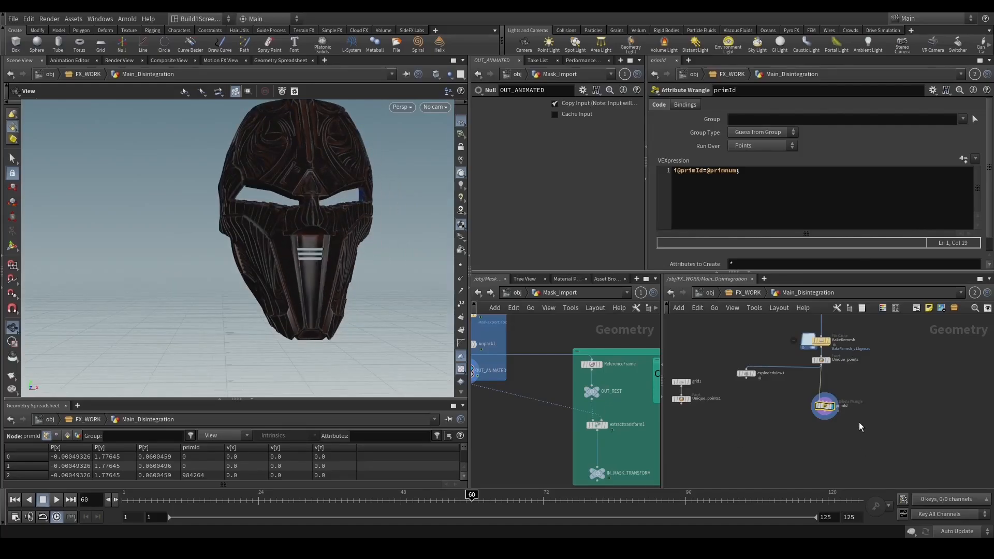
Add an Extract Transform node beneath the primId wrangle.
scroll(817, 412, down, 2)
key(Tab)
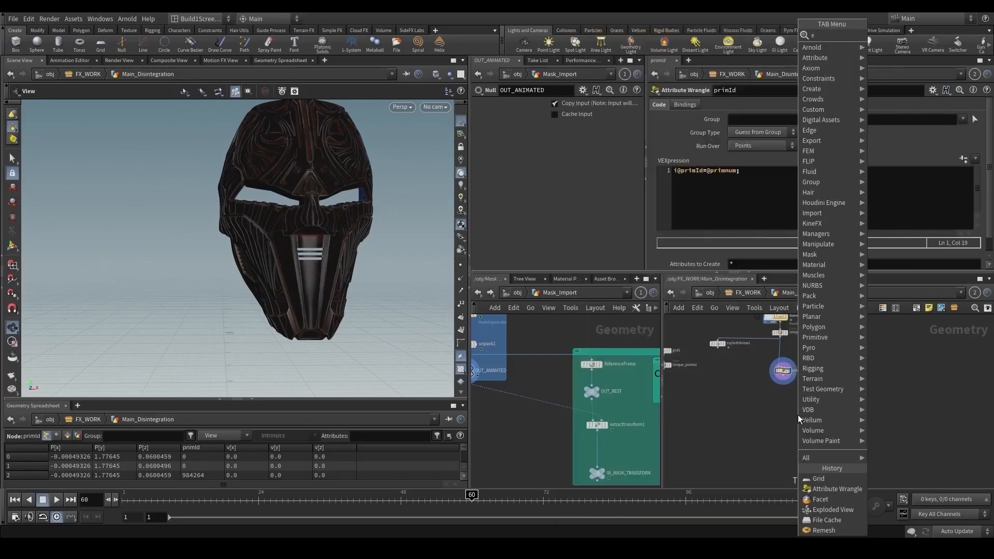
text(extr)
key(Down)
key(Down)
key(Return)
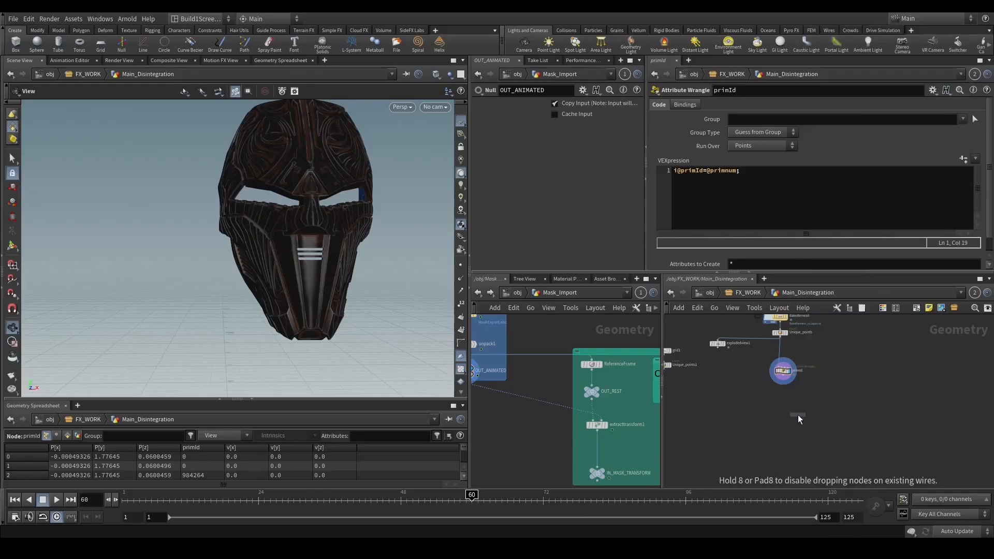
click(797, 411)
scroll(310, 239, up, 5)
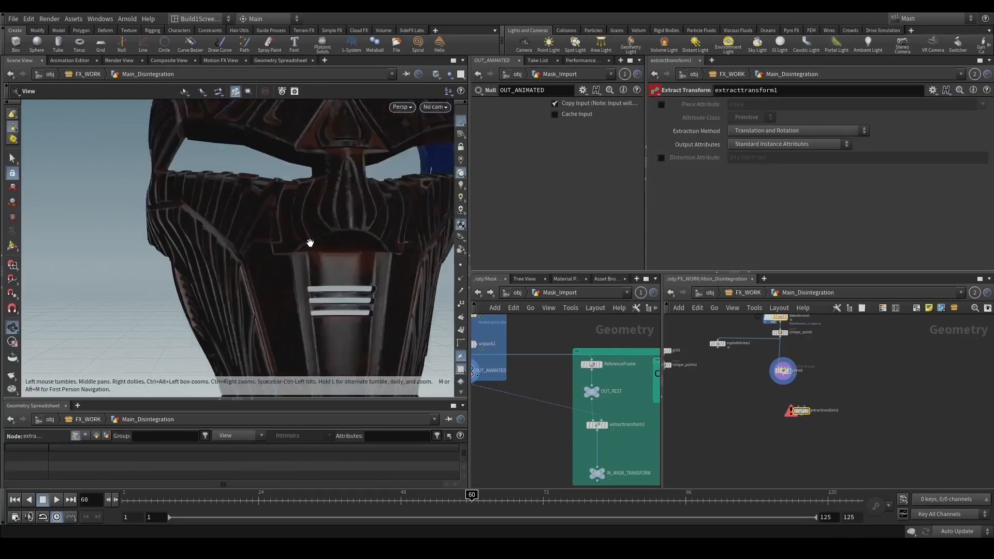
middle_drag(308, 266, 311, 322)
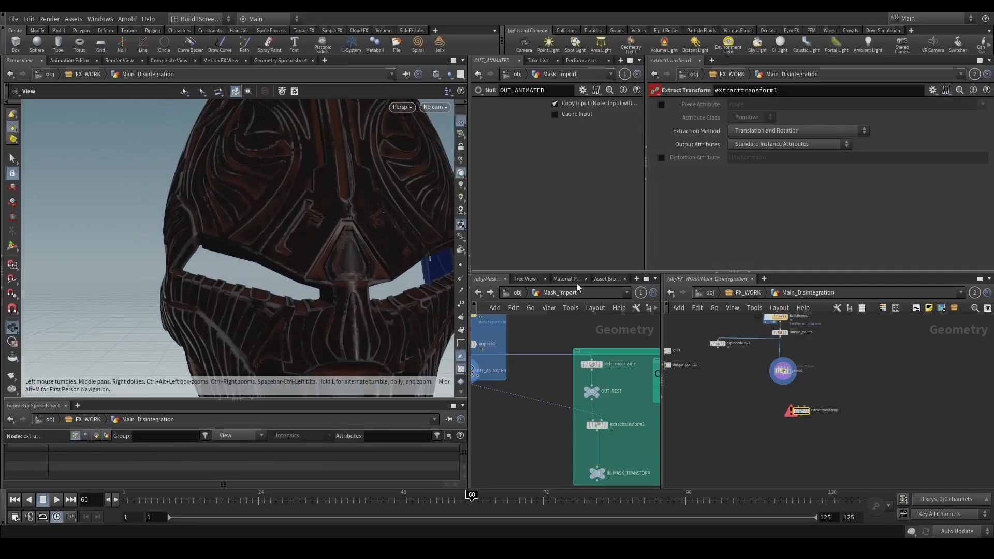
Connect primId to both the source and target geometry inputs of extracttransform1, and place the node lower beneath primId.
scroll(832, 427, up, 3)
click(776, 397)
click(769, 341)
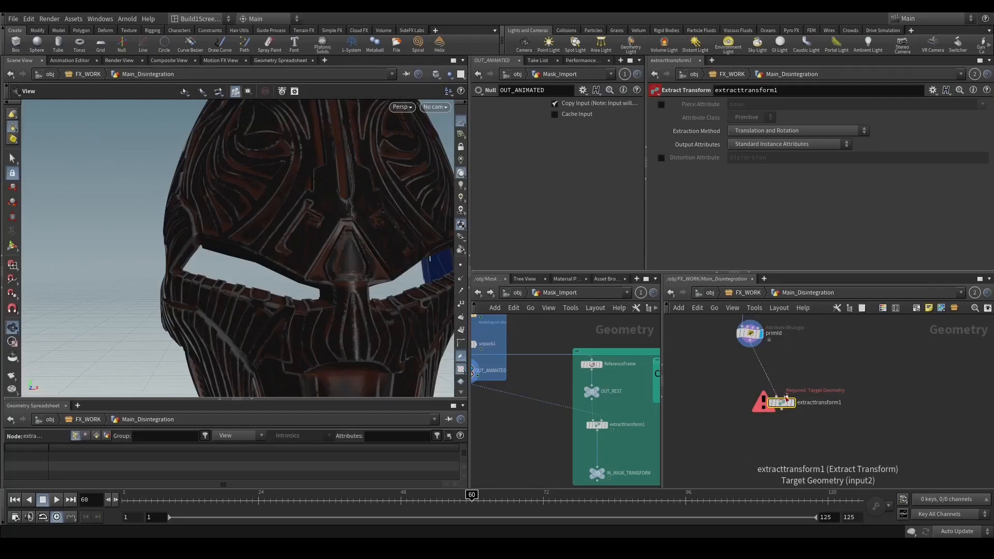
click(787, 397)
click(769, 341)
drag(782, 410, 771, 442)
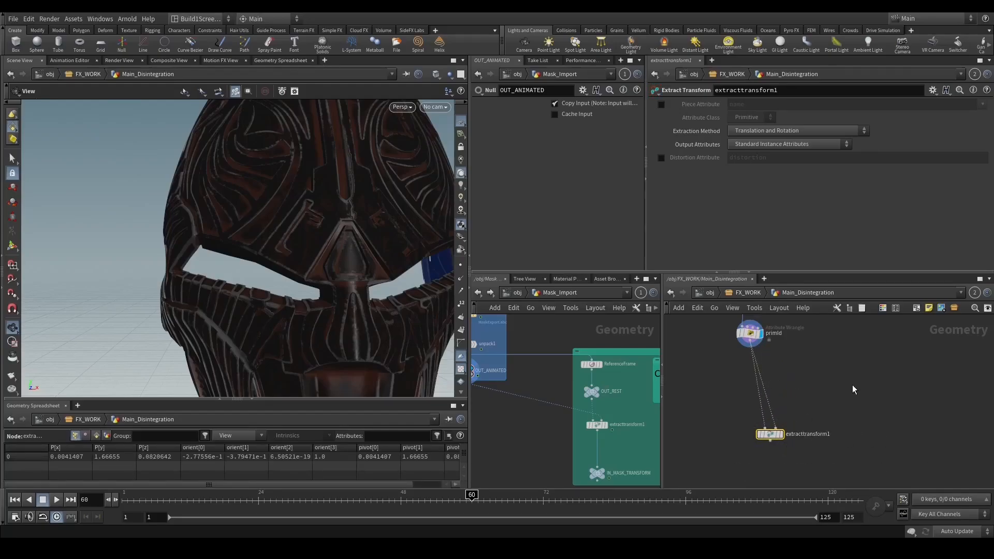
Insert a null between primId and the target geometry input of extracttransform1, and offset it to the side.
key(Tab)
text(null)
key(Return)
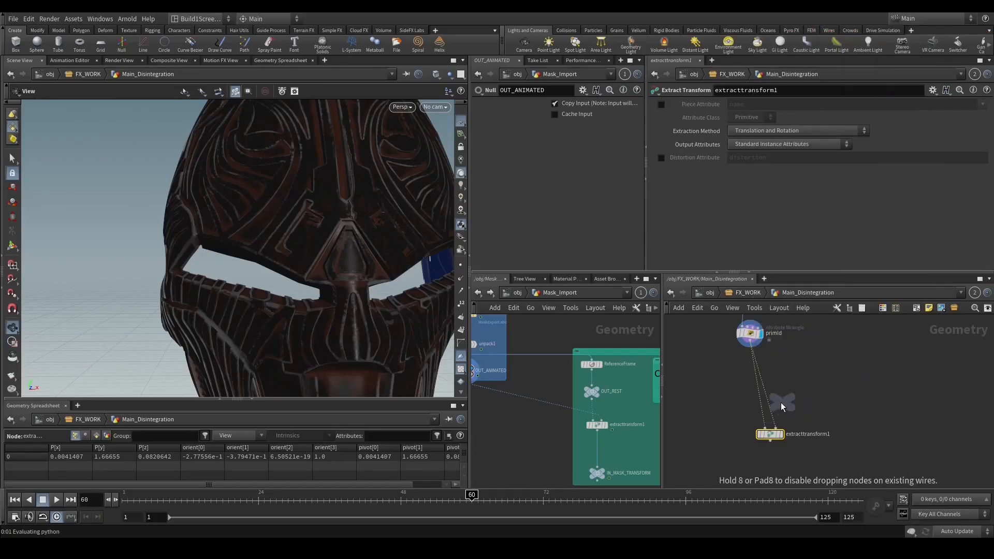
click(770, 400)
drag(776, 396, 838, 380)
drag(822, 364, 838, 379)
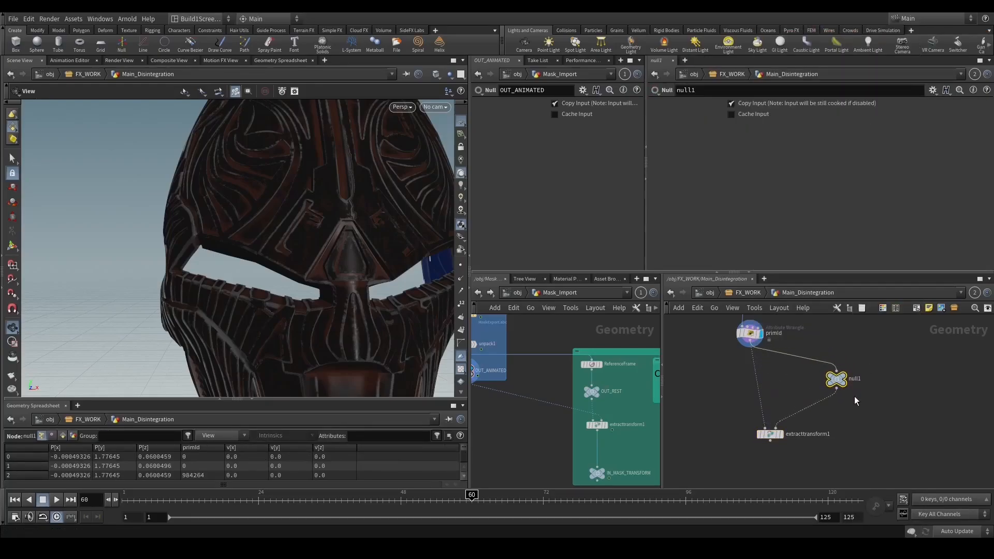
click(844, 379)
Display extracttransform1 and frame its output point in the viewport.
click(770, 434)
click(781, 434)
key(g)
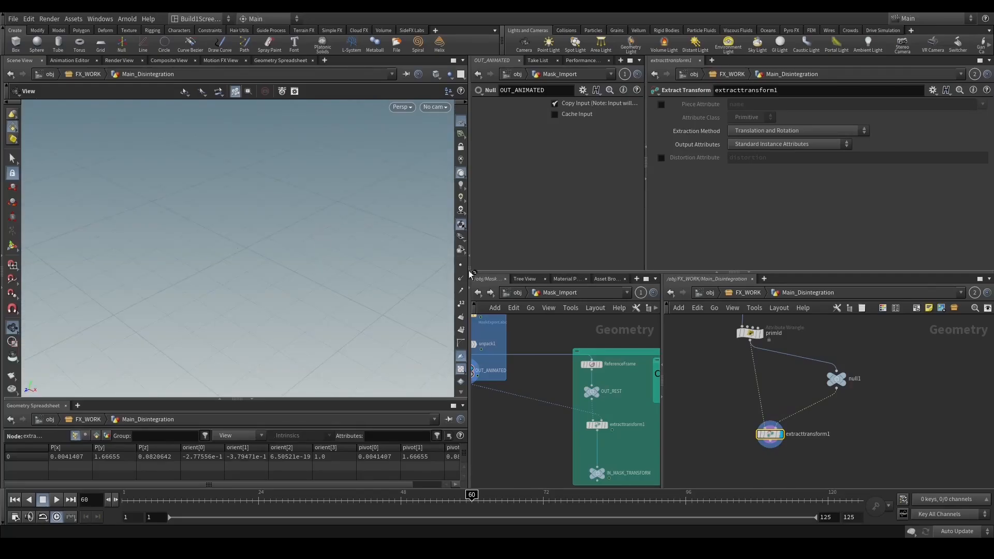
key(g)
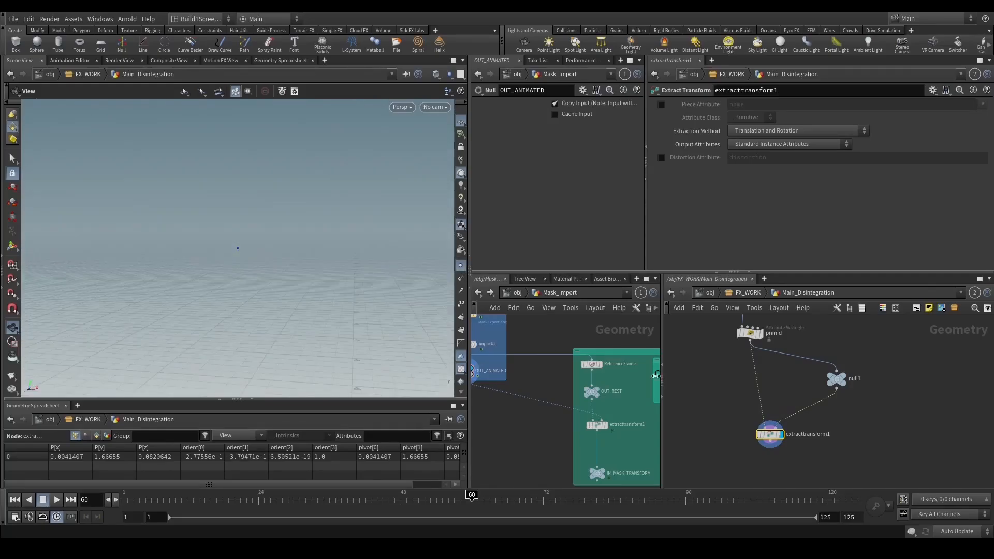
Enable the Piece Attribute on extracttransform1, setting it to primId with the attribute class Point.
click(661, 105)
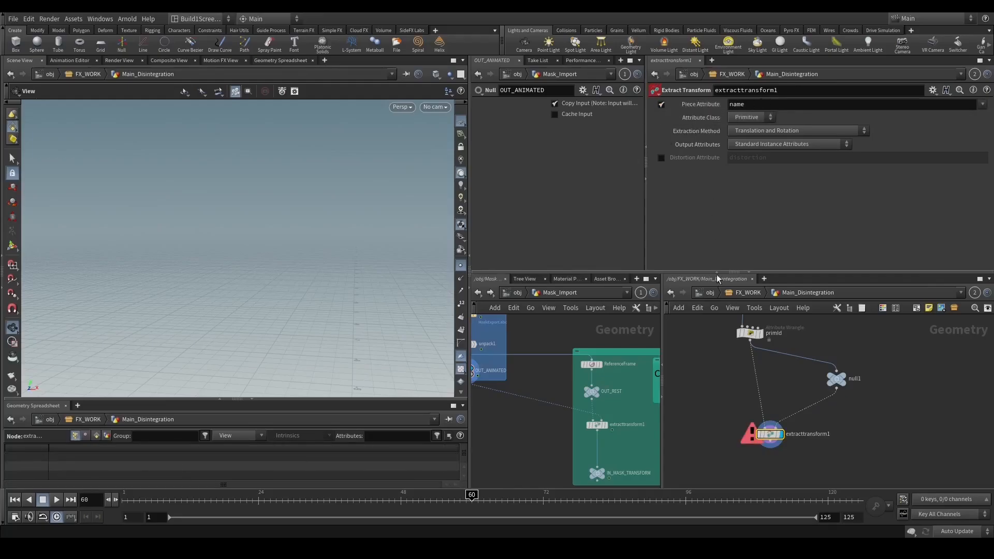
double_click(747, 107)
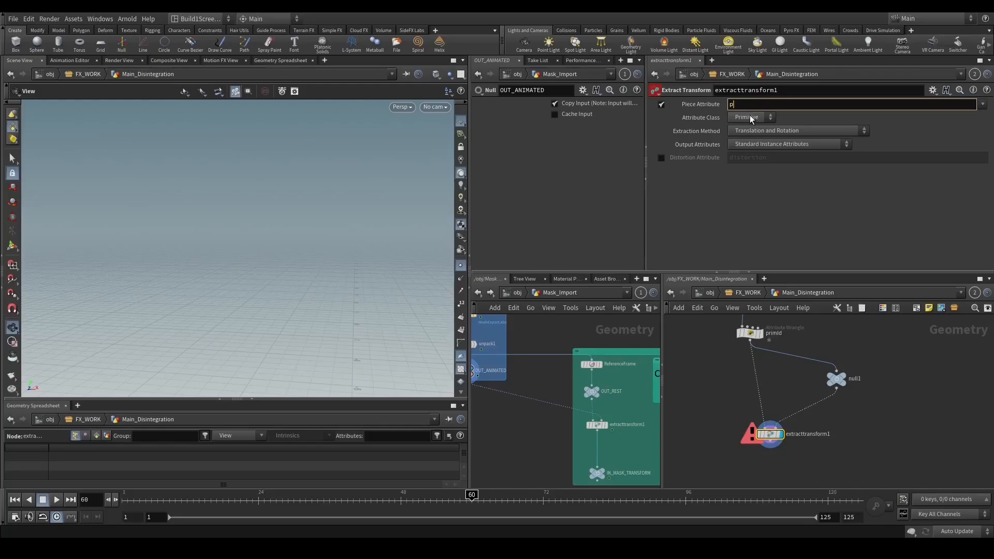
text(primId)
key(Return)
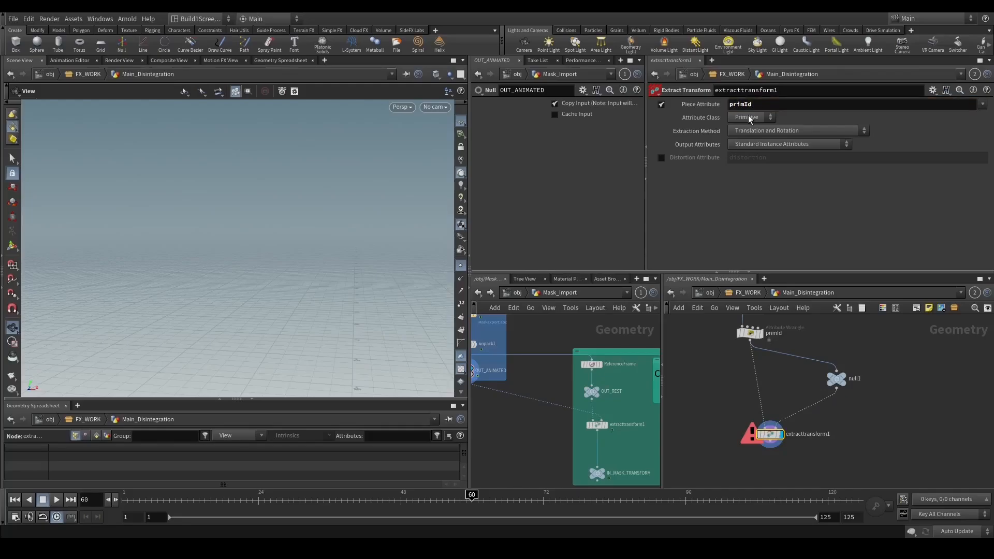
click(750, 118)
click(746, 138)
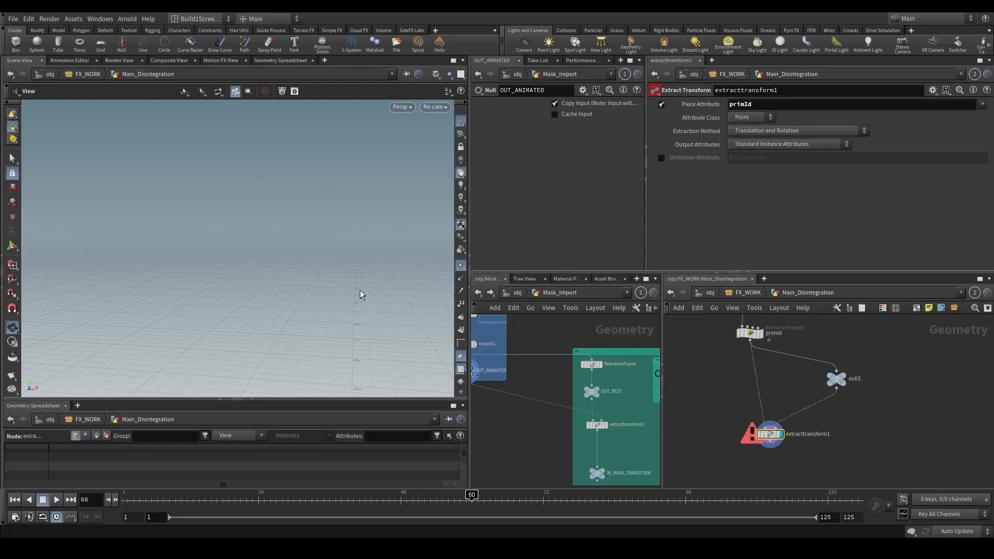
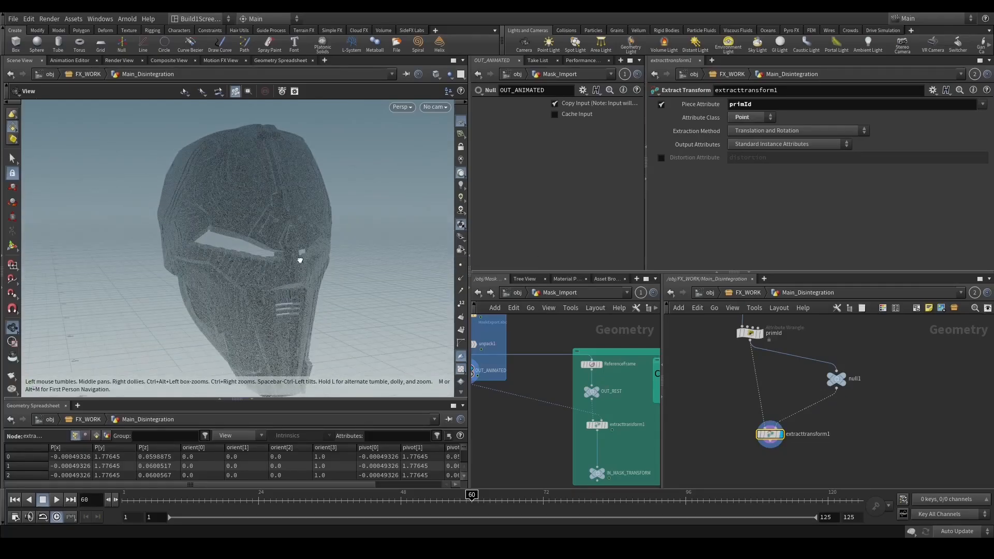
Compare the point and primitive counts of the null, extracttransform1 and primId nodes.
middle_click(835, 378)
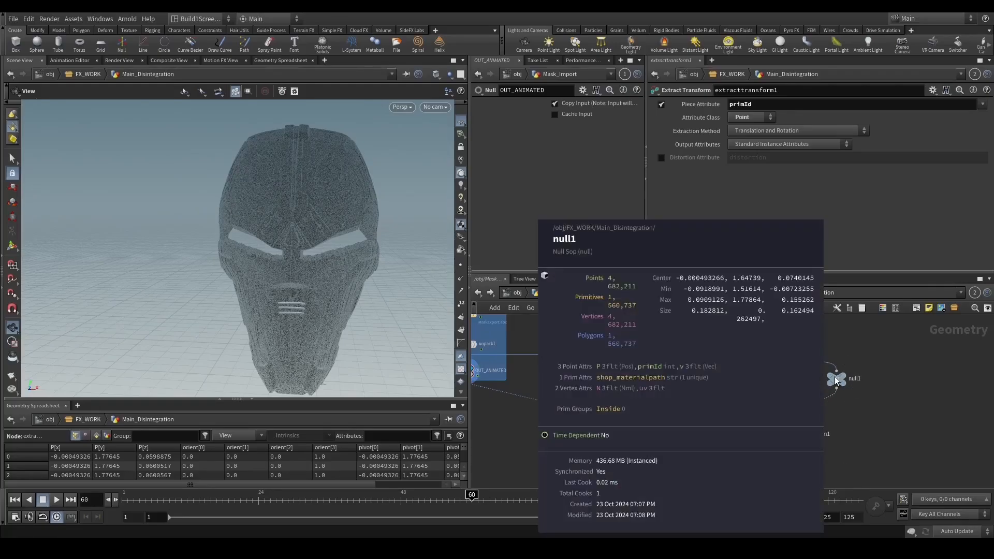
middle_click(772, 439)
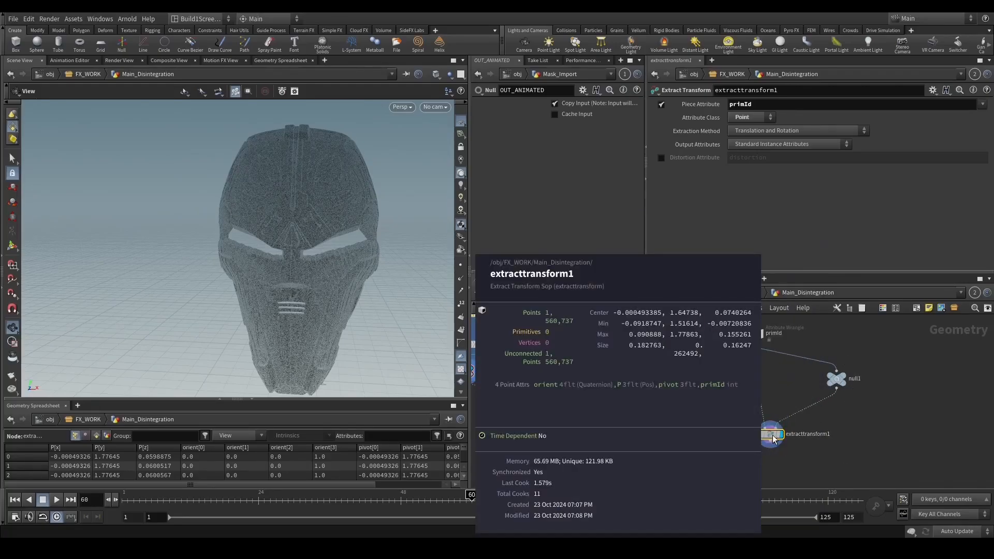
middle_click(753, 338)
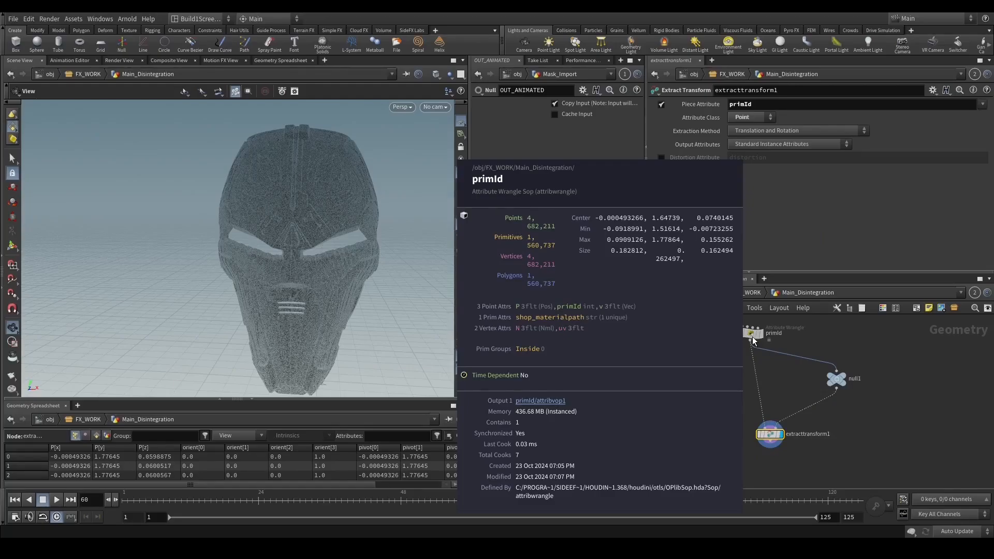
middle_click(773, 430)
middle_click(774, 442)
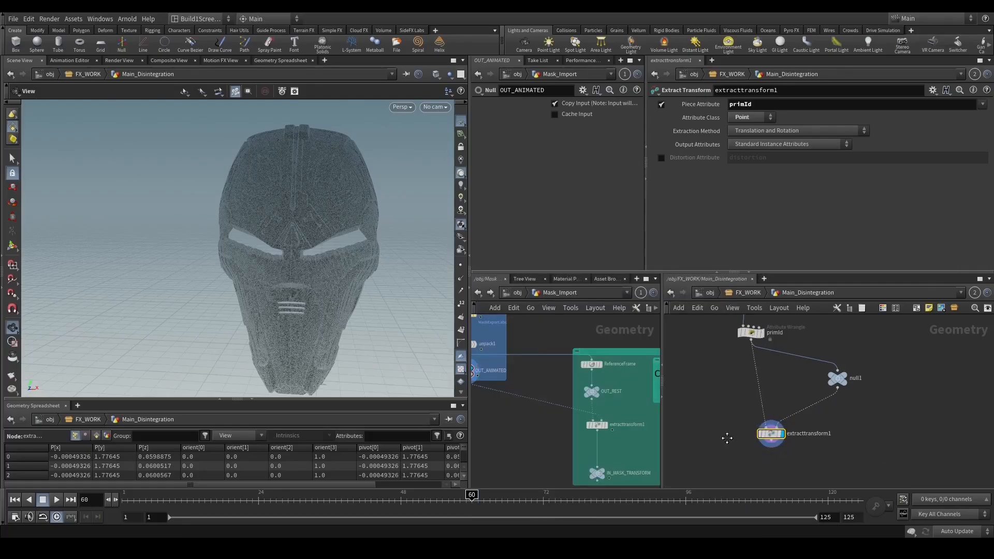
Check the spreadsheet values of primId against extracttransform1, and shift the extract transform node slightly toward primId.
mouse_move(756, 374)
middle_down()
mouse_move(775, 357)
mouse_move(767, 381)
middle_up()
click(761, 340)
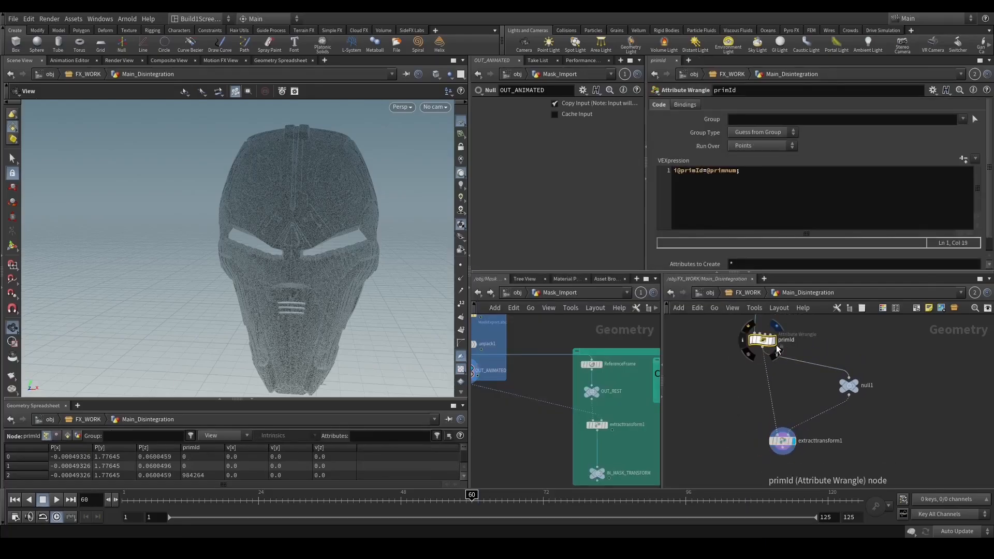
click(782, 441)
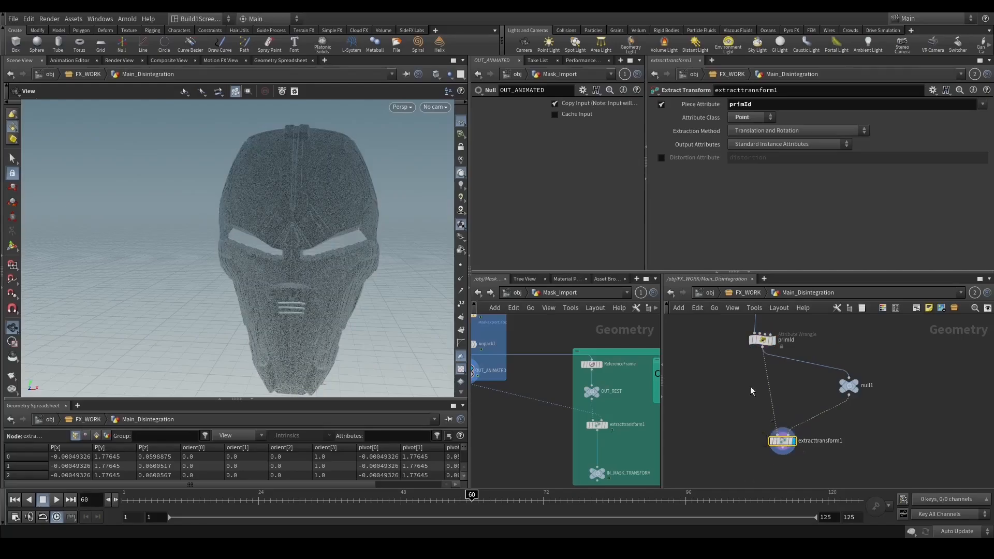
drag(783, 439, 775, 441)
middle_click(776, 443)
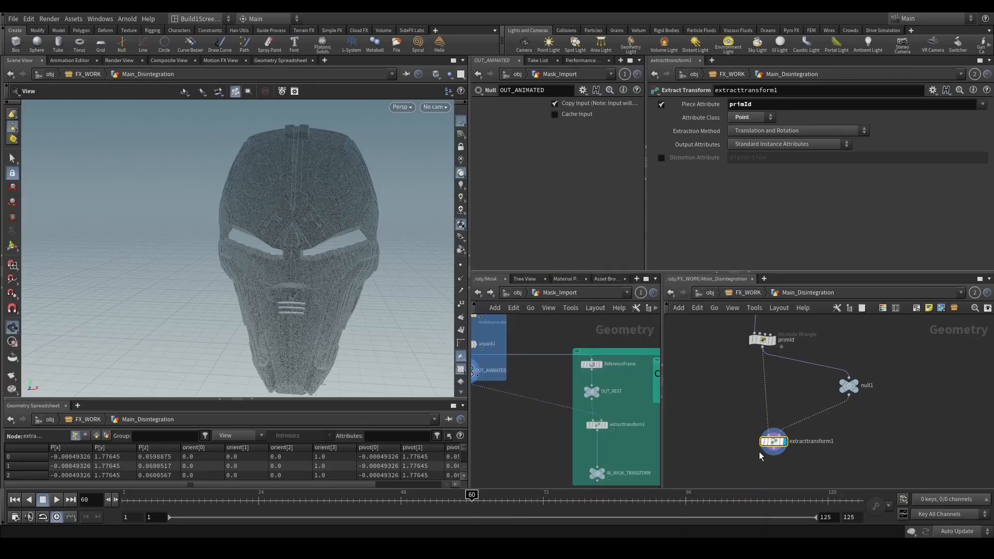
Sort the extracted points by orient[1] and by pivot[0] in the geometry spreadsheet to inspect their transform values.
scroll(759, 452, down, 3)
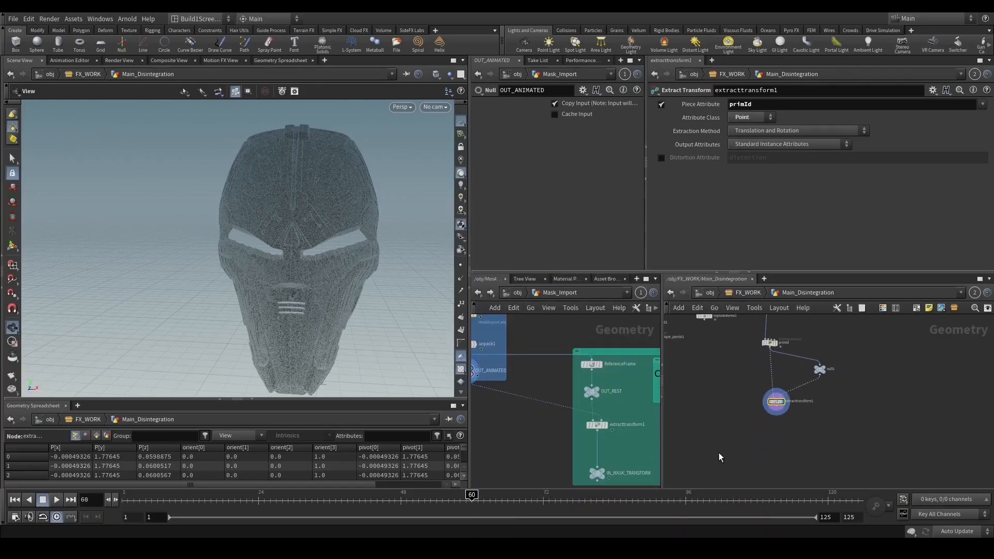
scroll(750, 389, up, 2)
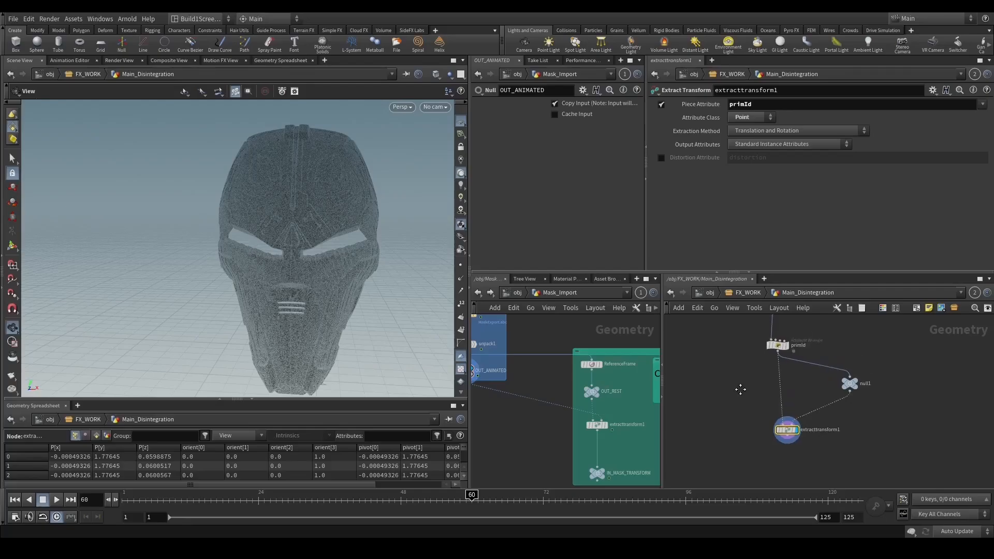
drag(357, 485, 423, 485)
click(215, 447)
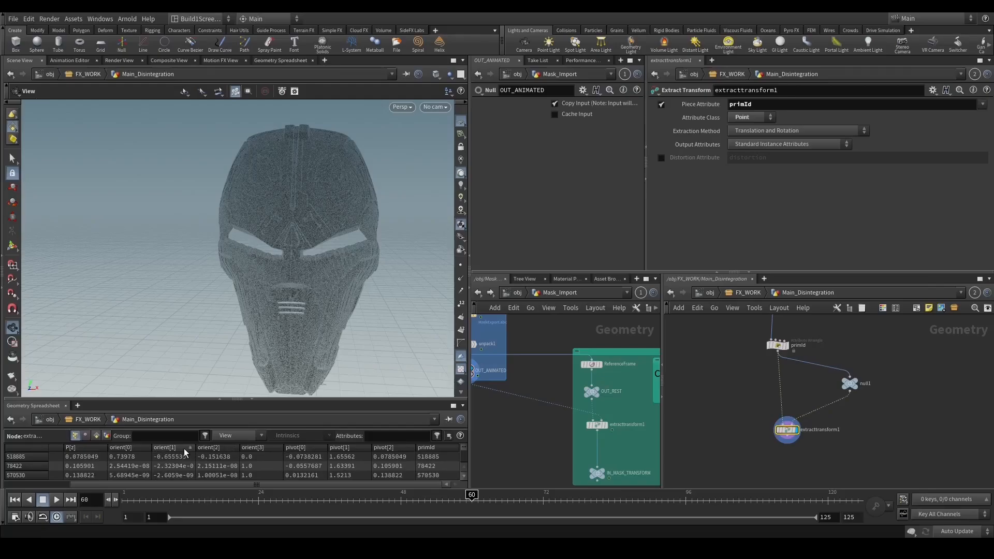
click(306, 448)
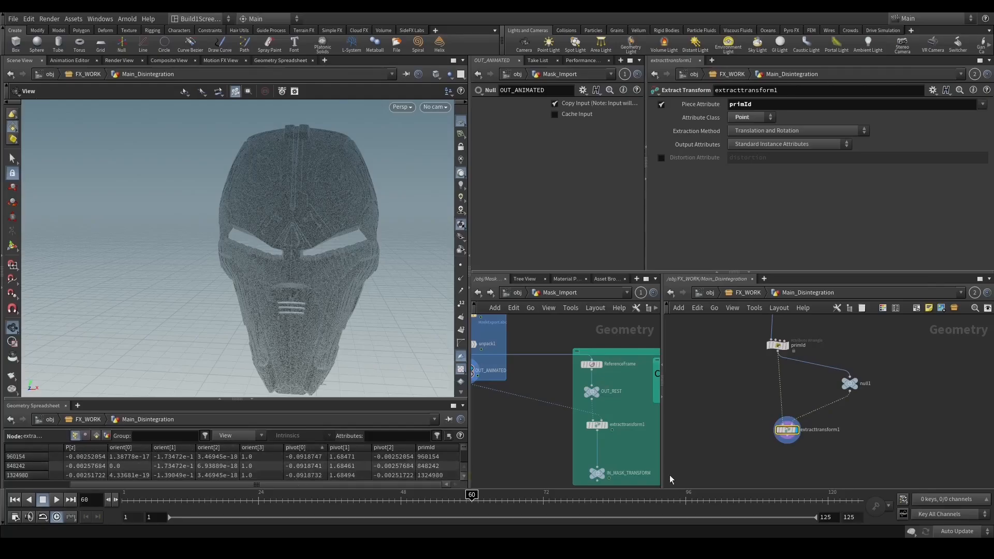
Move the null and extracttransform1 together aside to free the space beneath primId.
middle_drag(880, 451, 857, 448)
drag(860, 447, 732, 376)
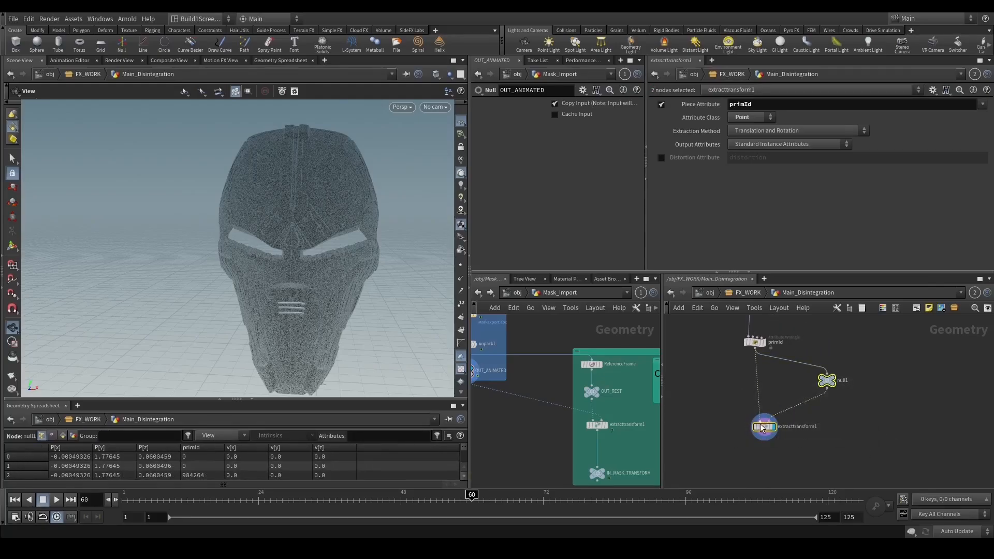
drag(764, 427, 831, 415)
click(771, 448)
Add a Transform Pieces node beneath primId and connect primId to its first input.
key(Tab)
text(transform)
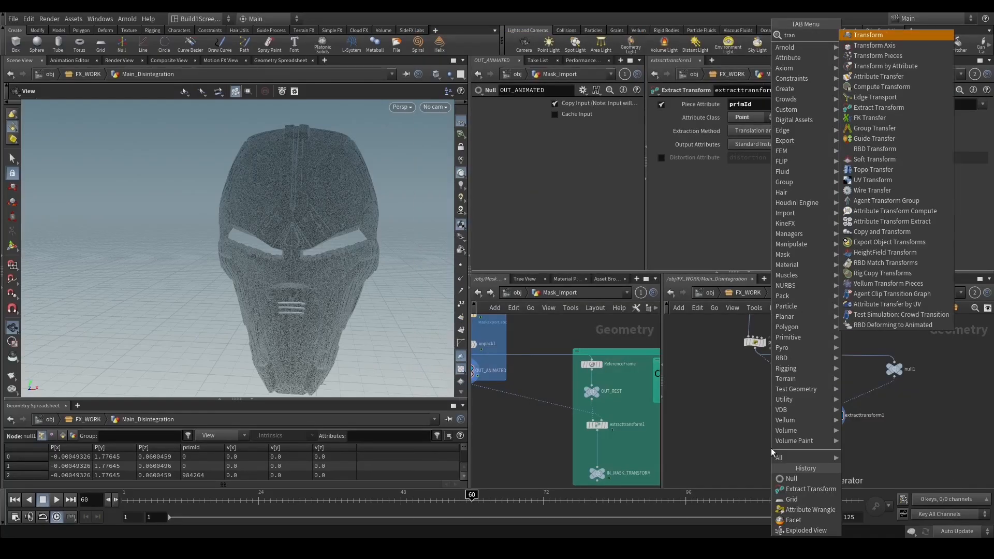
key(Return)
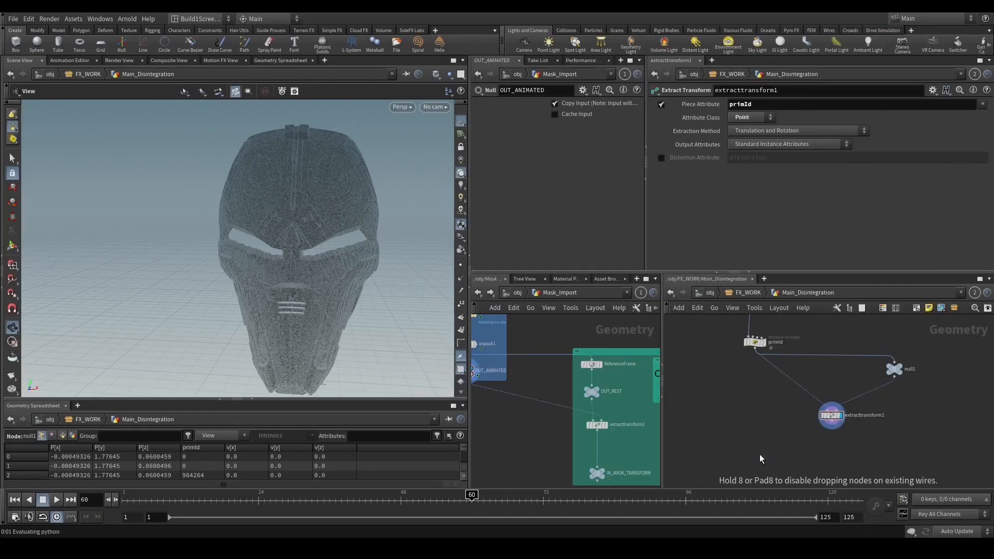
click(760, 455)
scroll(749, 450, up, 3)
click(756, 449)
mouse_move(752, 358)
middle_down()
mouse_move(751, 425)
mouse_move(761, 352)
middle_up()
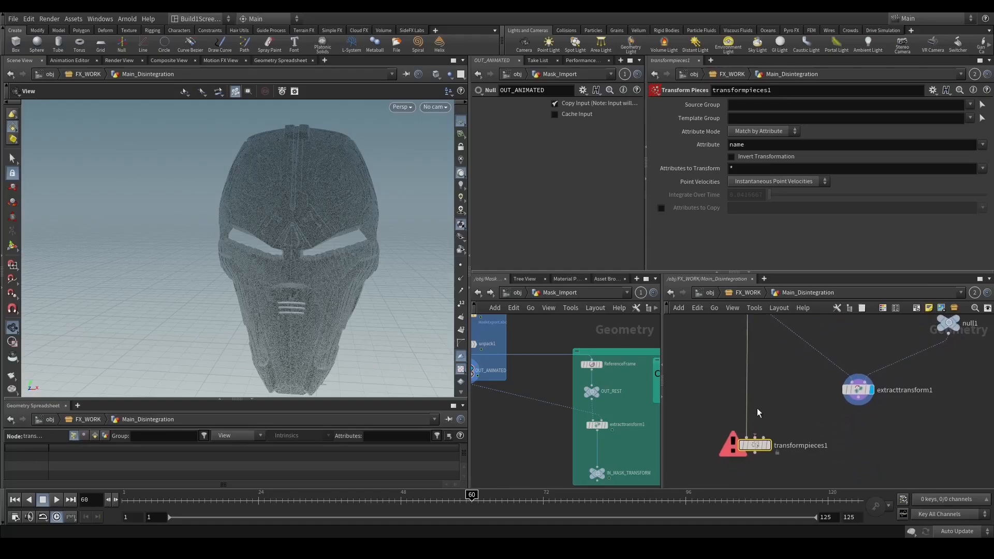
Connect extracttransform1 to the second input of the Transform Pieces node and display the result.
click(756, 438)
click(855, 402)
key(r)
scroll(725, 394, down, 3)
Set the Transform Pieces matching attribute to primId, and check the node information of extracttransform1.
click(769, 146)
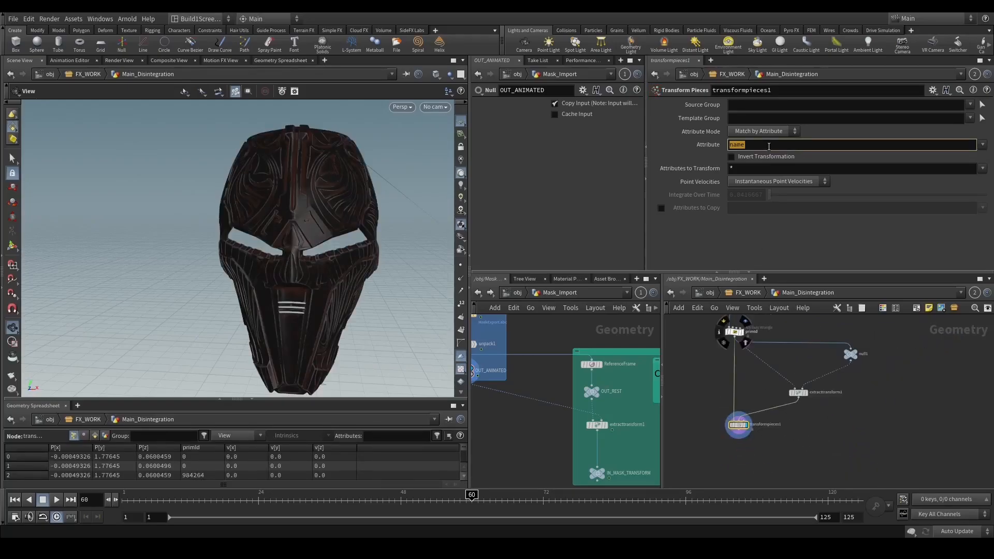
text(piimId)
key(Return)
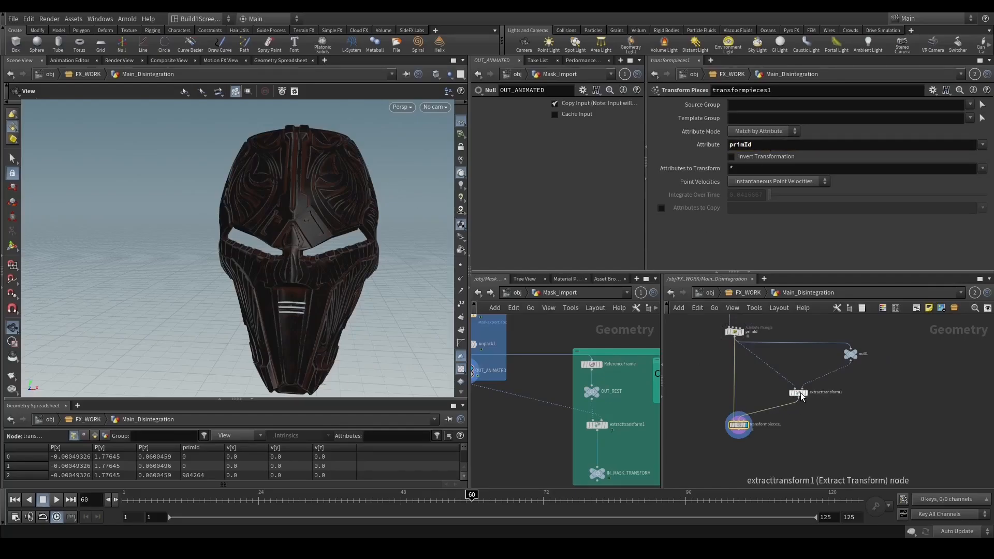
middle_click(800, 396)
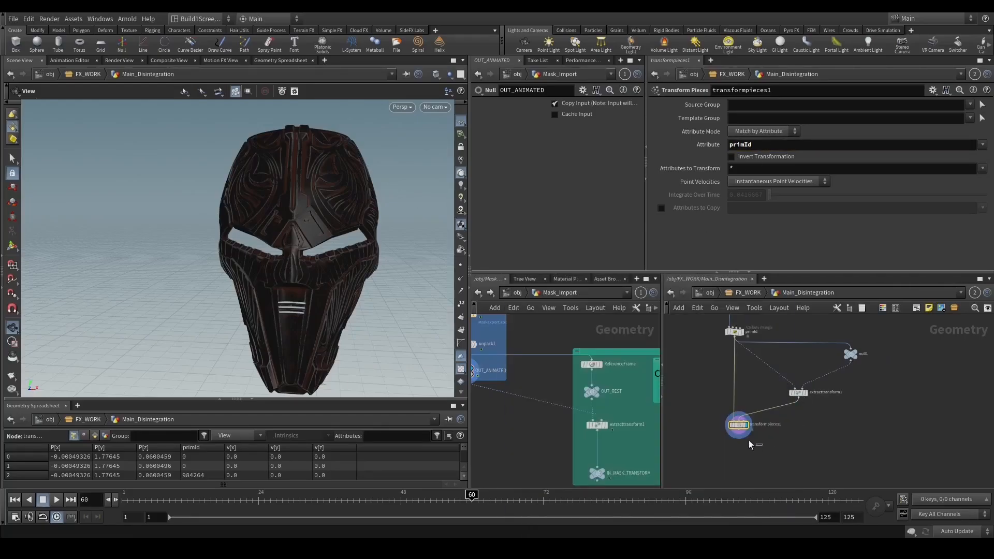
Insert an Attribute VOP between extracttransform1 and transformpieces1, place it beneath extracttransform1 and display its result.
scroll(786, 431, up, 3)
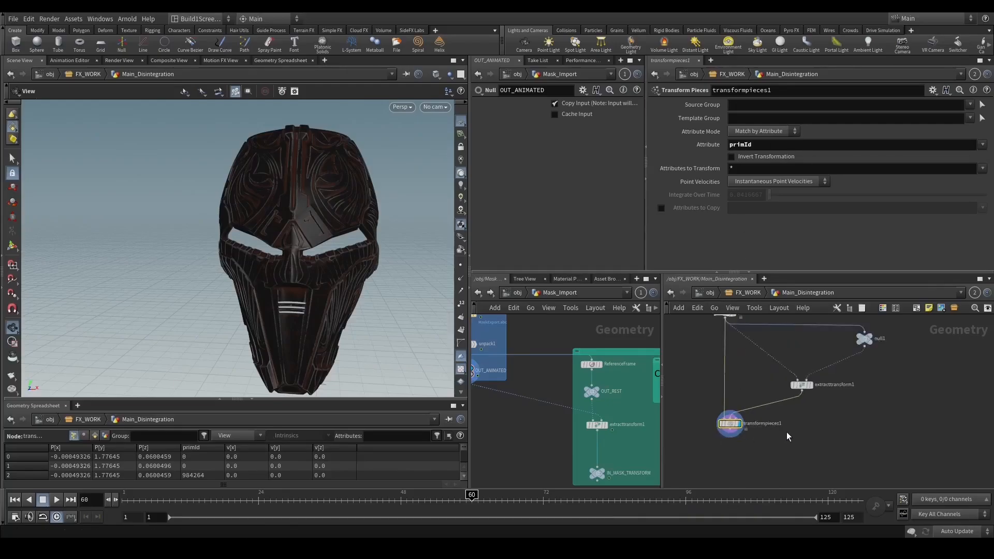
key(Tab)
key(Escape)
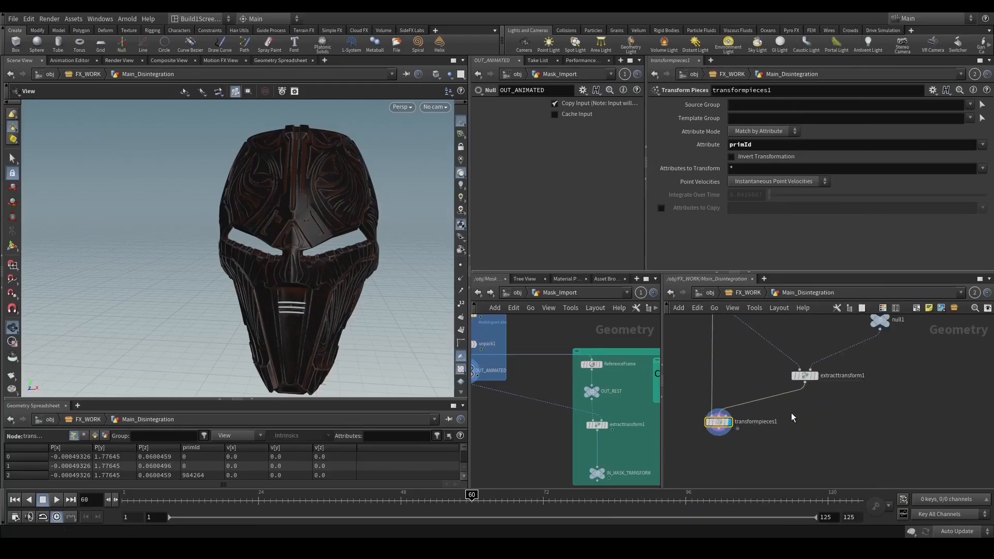
key(Tab)
text(attvo)
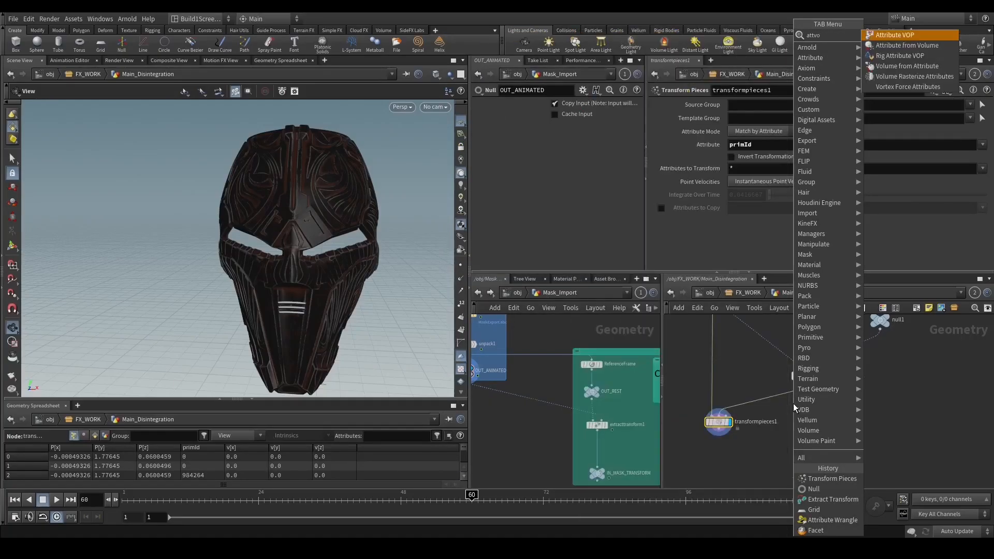
key(Return)
click(774, 400)
scroll(774, 400, up, 3)
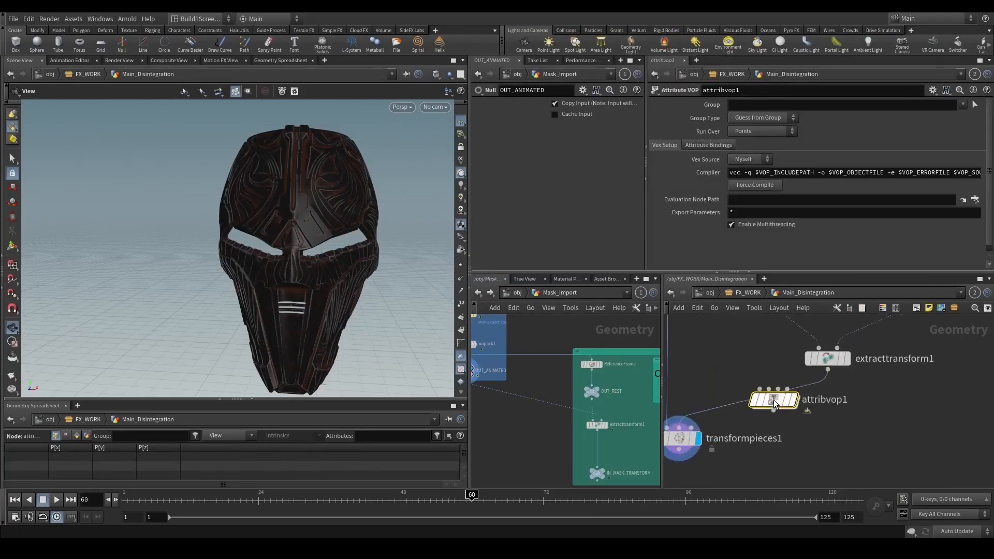
drag(769, 399, 833, 416)
click(855, 416)
Inside attribvop1, add a Turbulent Noise node and feed its position input from the global P.
double_click(841, 418)
key(Tab)
text(tur)
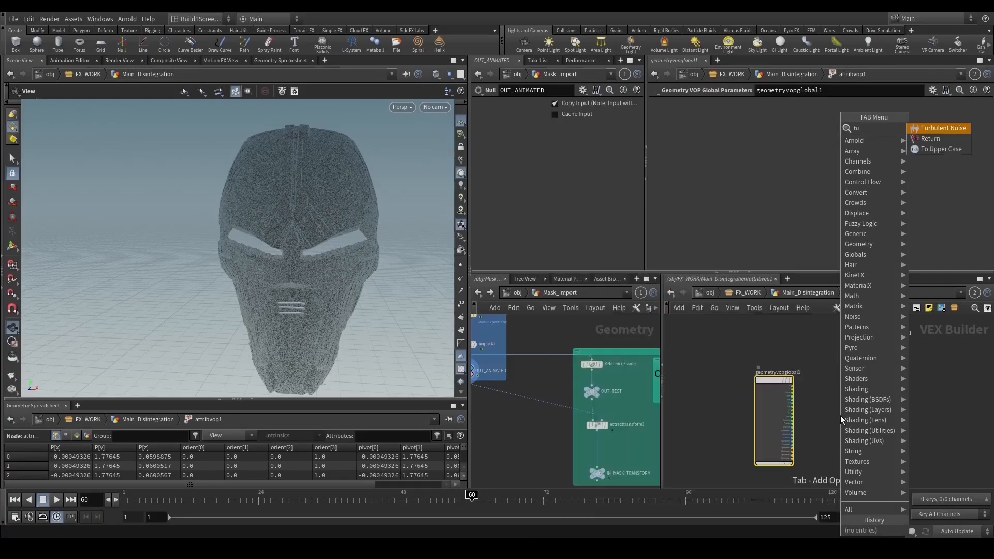
key(Return)
click(851, 414)
scroll(805, 404, up, 3)
drag(784, 374, 851, 440)
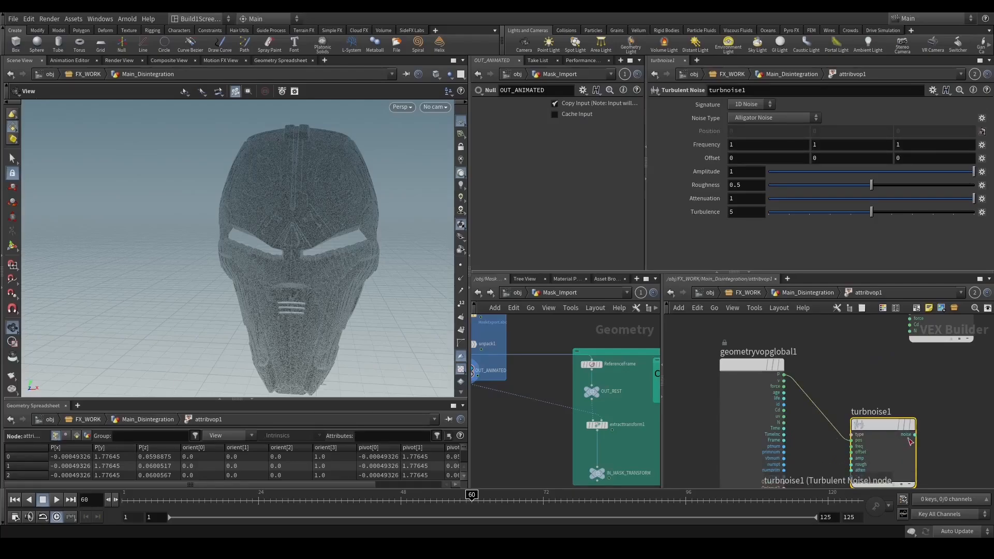
Connect the Turbulent Noise output to the Cd input of the geometry output node.
click(915, 435)
click(837, 363)
drag(859, 336, 915, 384)
Expose the Turbulent Noise inputs as parameters on attribvop1 and return to the Main_Disintegration network.
middle_drag(832, 392, 797, 316)
right_click(801, 383)
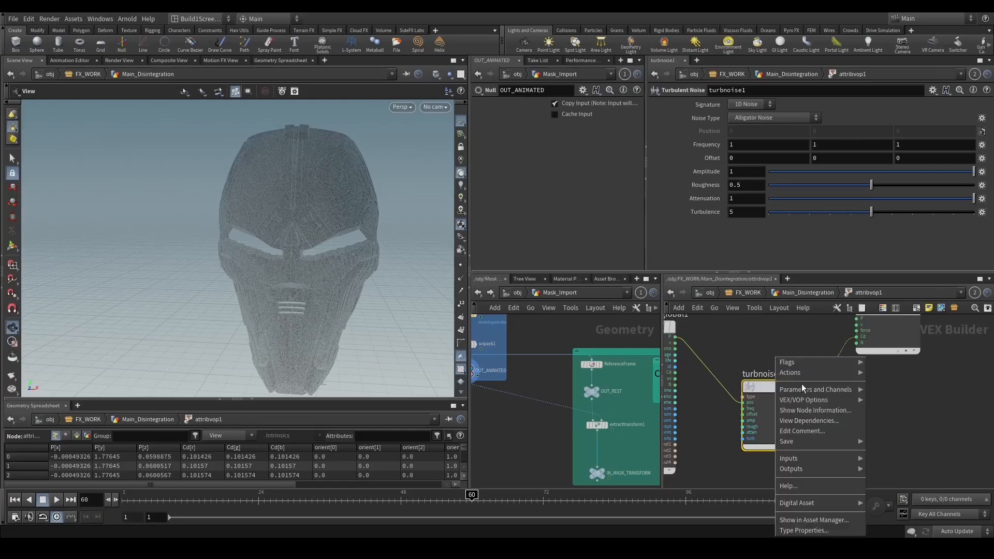
mouse_move(802, 399)
key(Escape)
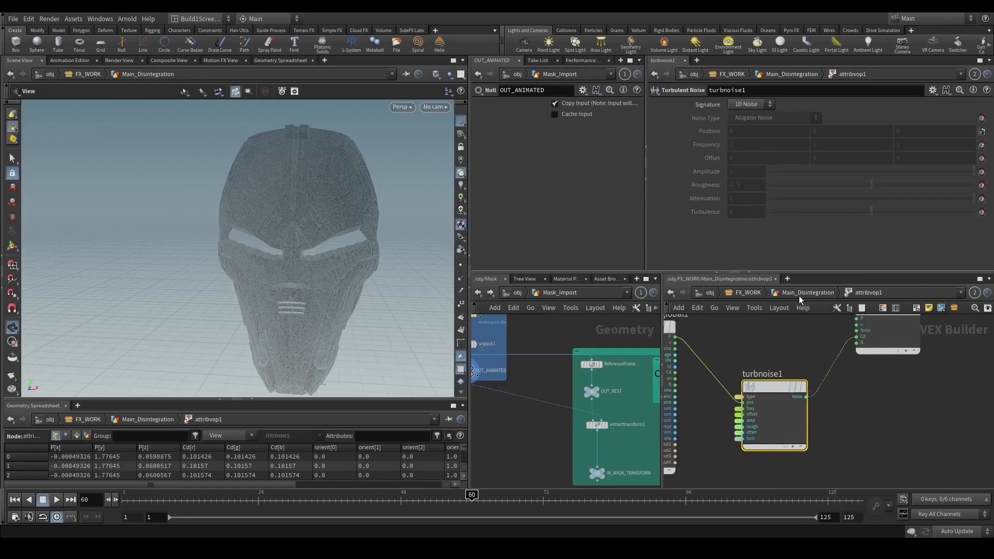
click(800, 293)
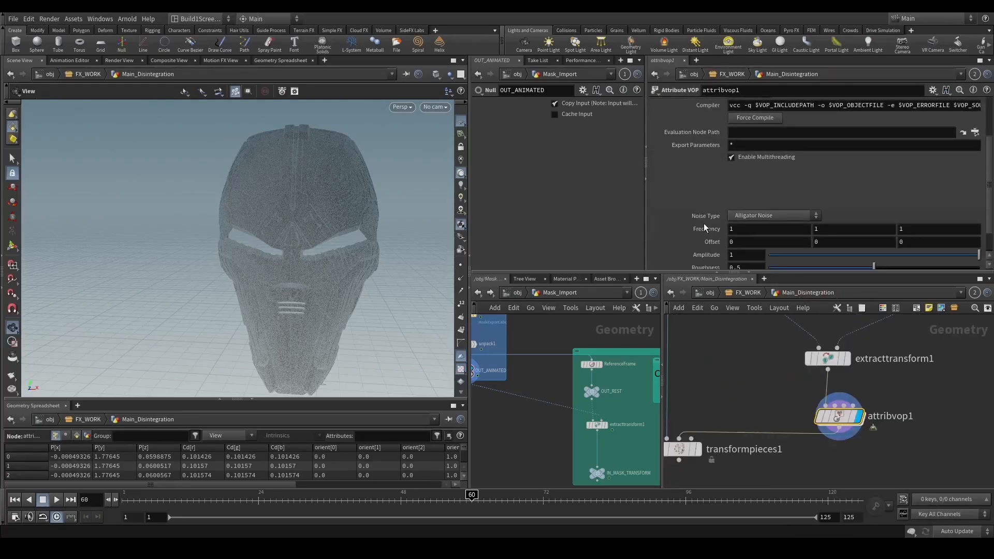
Set attribvop1's noise type to Sparse Convolution Noise and its frequency to 44 on every axis.
click(751, 216)
click(754, 239)
middle_drag(726, 224, 916, 214)
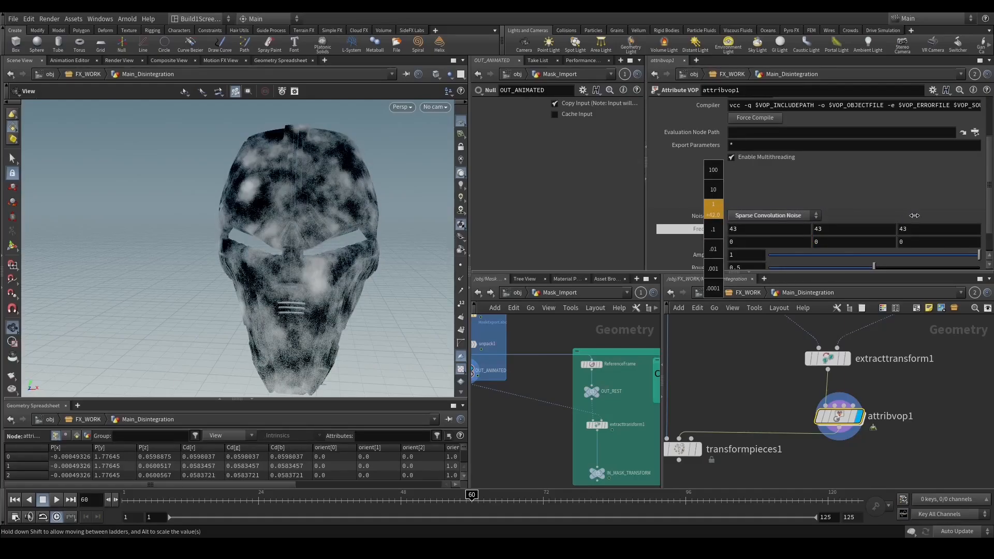
Insert an Attribute Wrangle between attribvop1 and transformpieces1 and display its result.
scroll(675, 374, down, 3)
key(Tab)
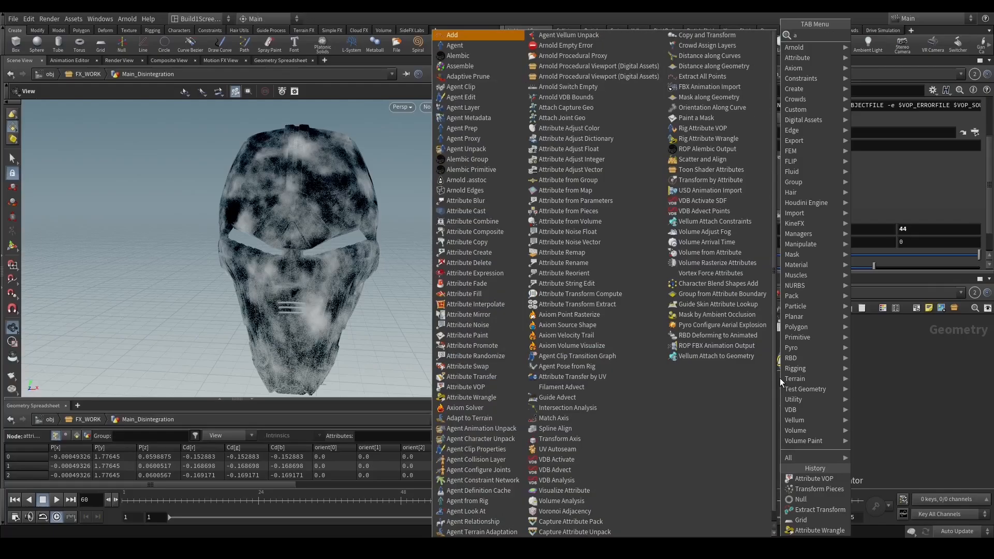
click(780, 378)
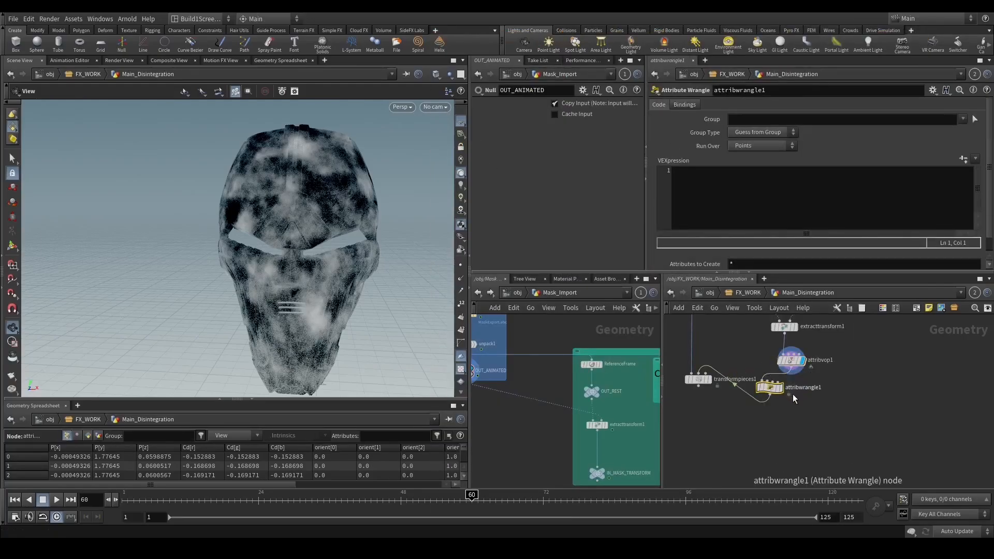
click(779, 394)
click(730, 206)
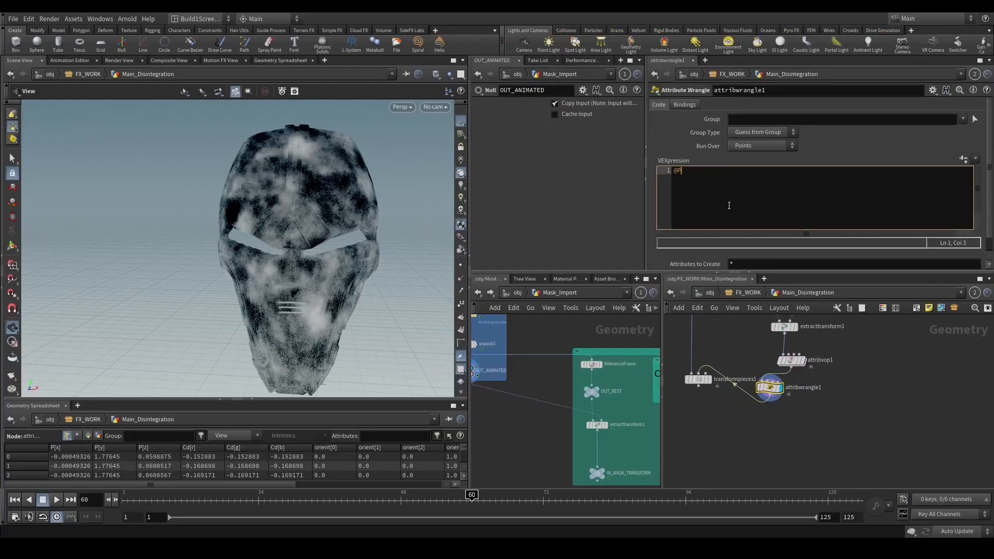
text(@P+=@Cd.r*chf('Multiplier');)
click(679, 175)
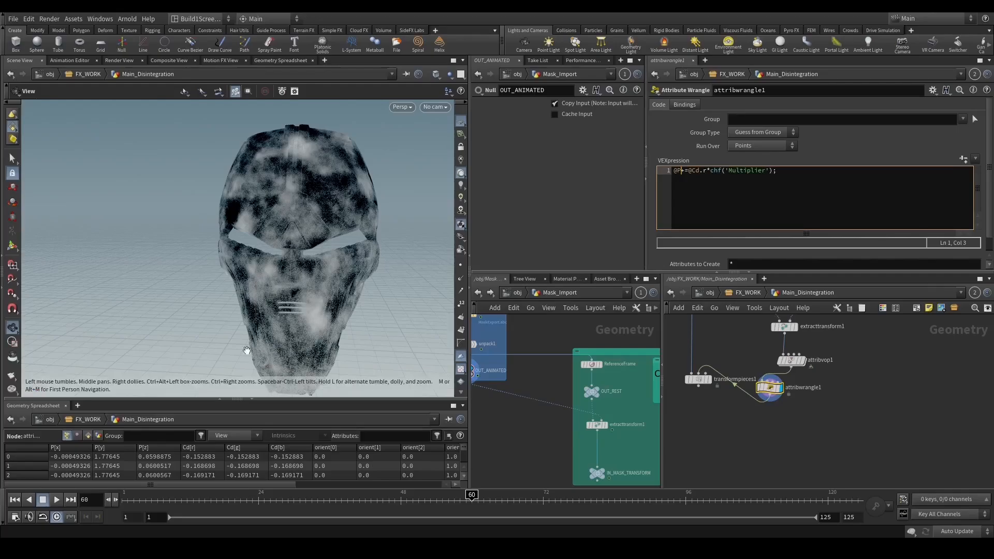
drag(232, 308, 127, 390)
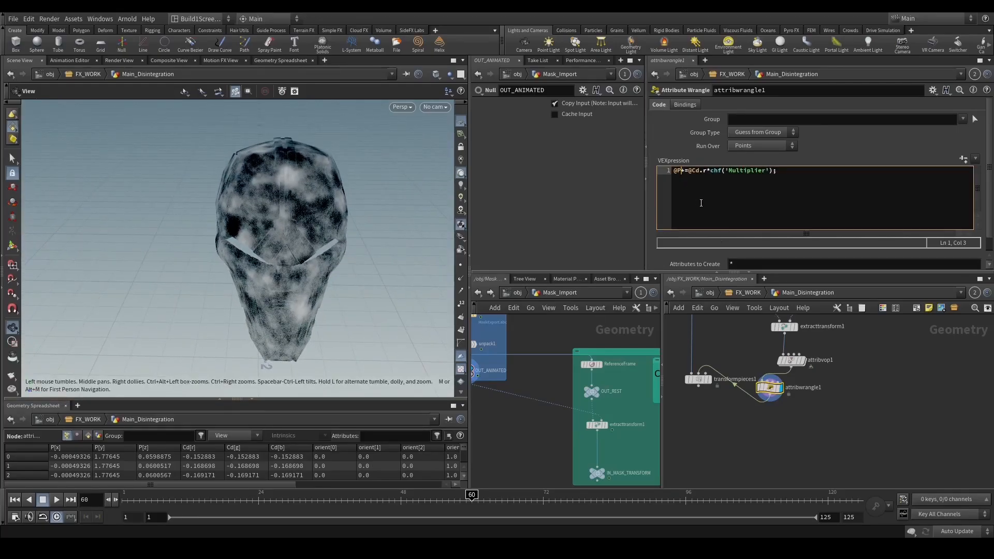
text(.x)
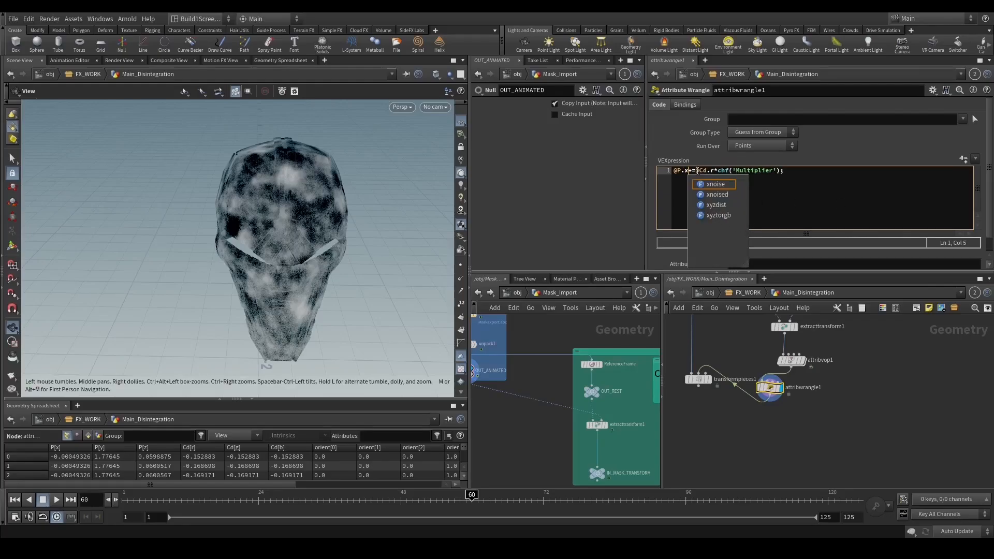
click(697, 170)
text(clamp()
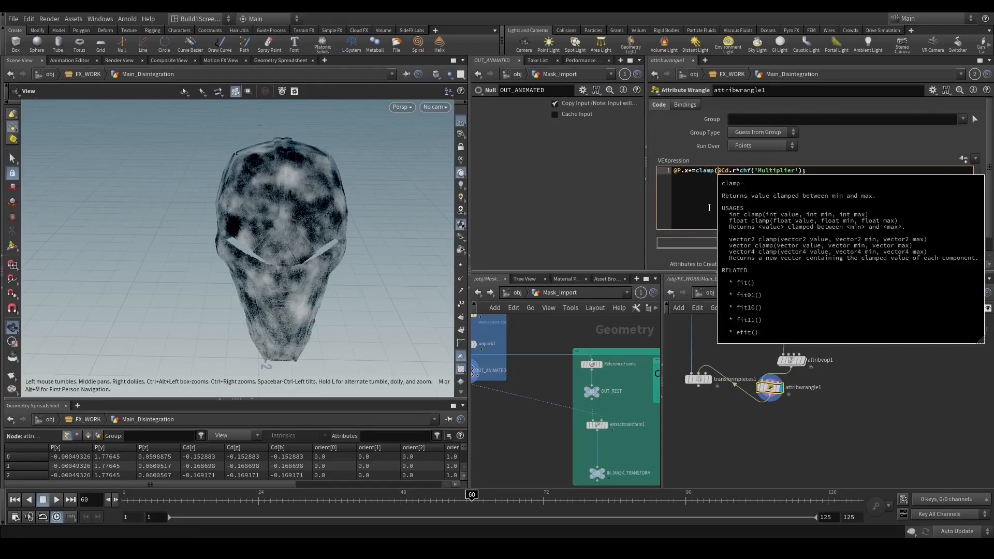
key(Right)
key(Right)
text(,0,1)
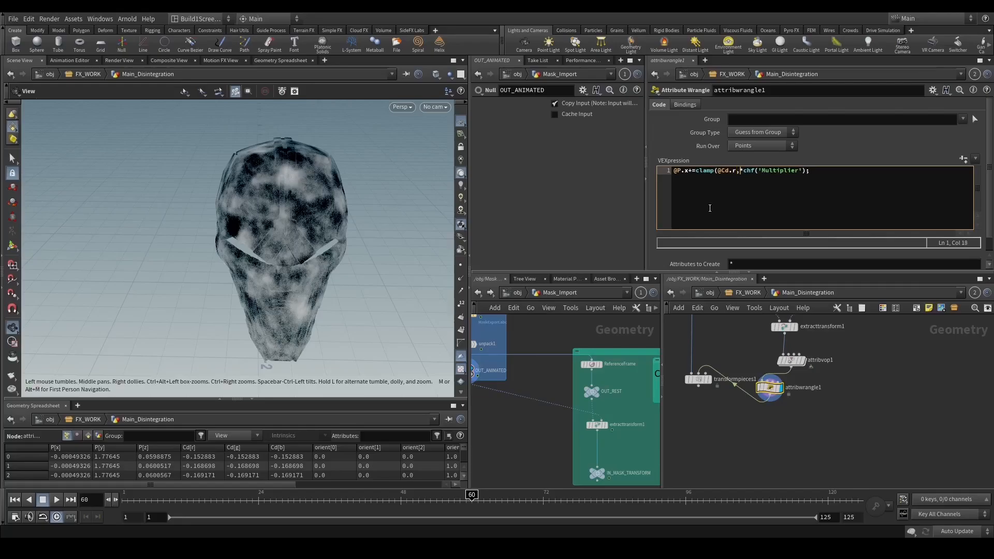
text())
Create the Multiplier parameter from the wrangle code and set it to 0.1.
click(964, 158)
scroll(767, 256, down, 1)
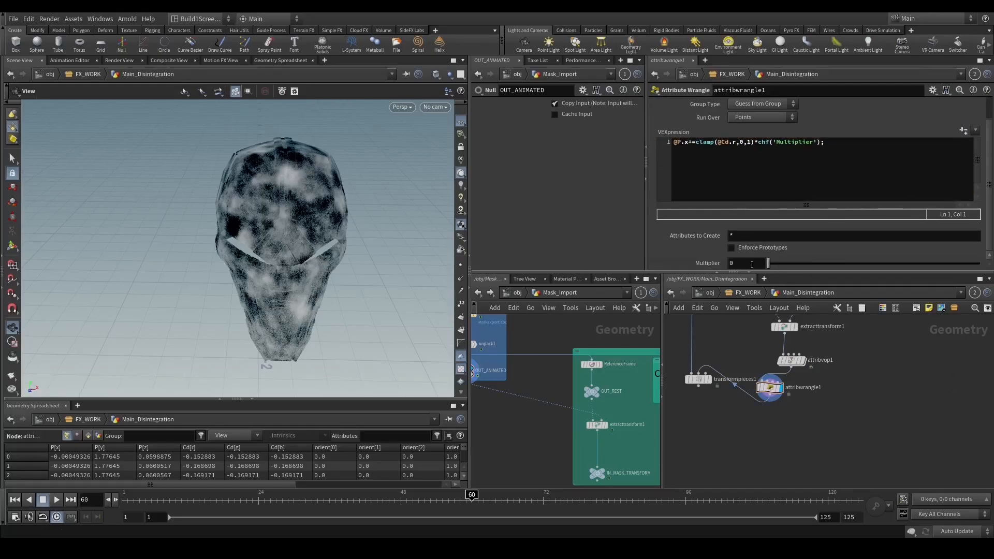
mouse_move(752, 264)
middle_down()
mouse_move(780, 263)
mouse_move(762, 264)
middle_up()
Move transformpieces1 below the wrangle and display the displaced mask triangles.
drag(694, 384, 699, 424)
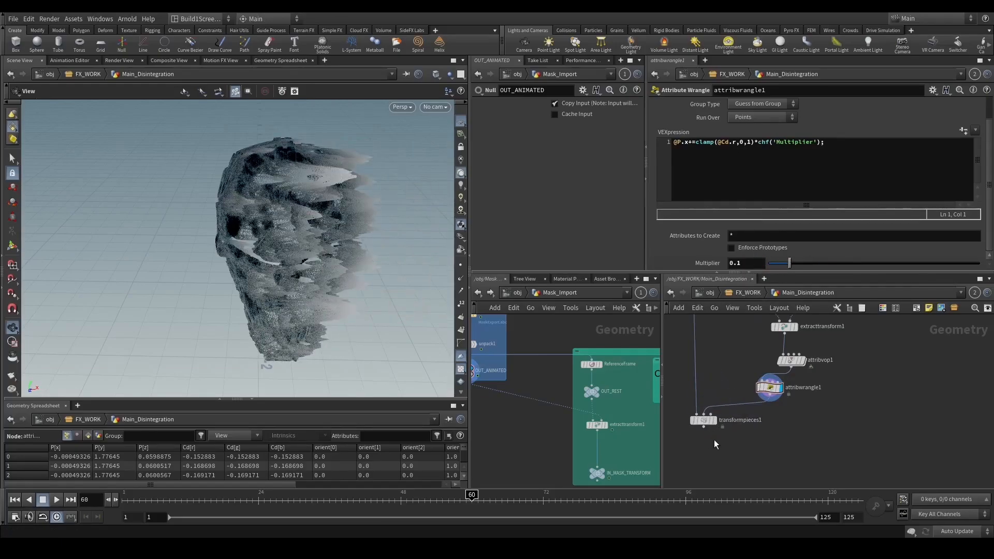
click(710, 420)
drag(413, 251, 325, 238)
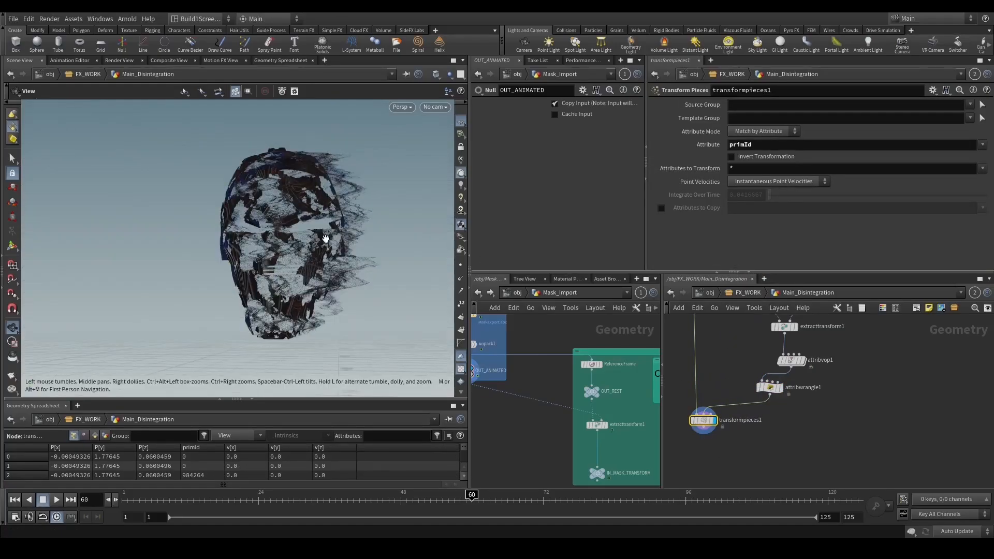
scroll(325, 239, up, 5)
Set the wrangle's Multiplier to 0.11 and inspect the displaced triangles up close.
click(770, 388)
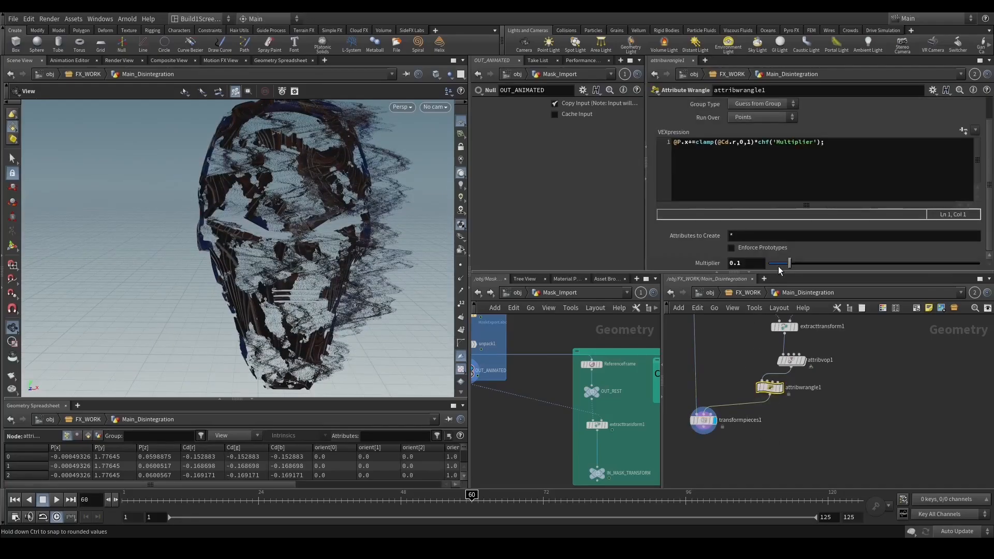
middle_drag(738, 263, 726, 280)
scroll(347, 236, up, 10)
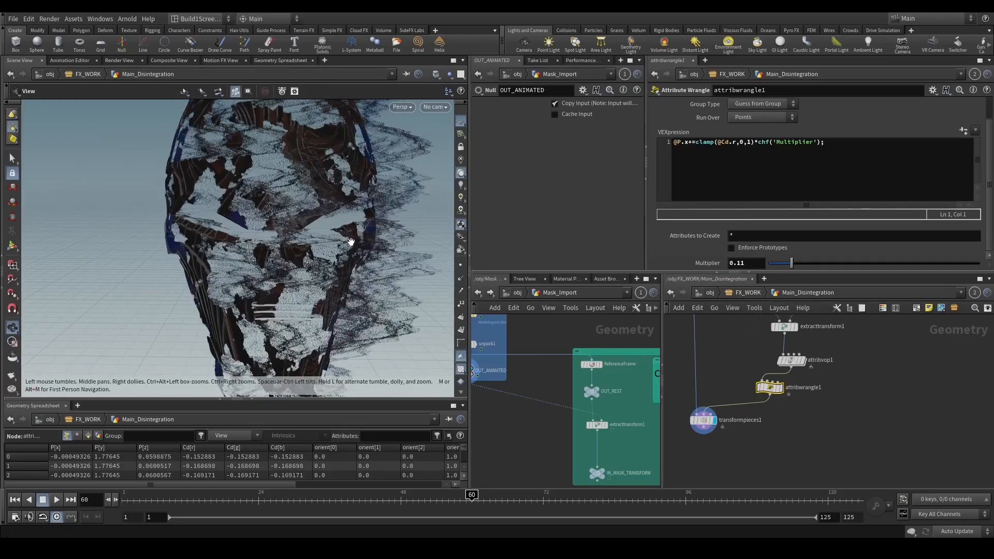
scroll(358, 246, down, 10)
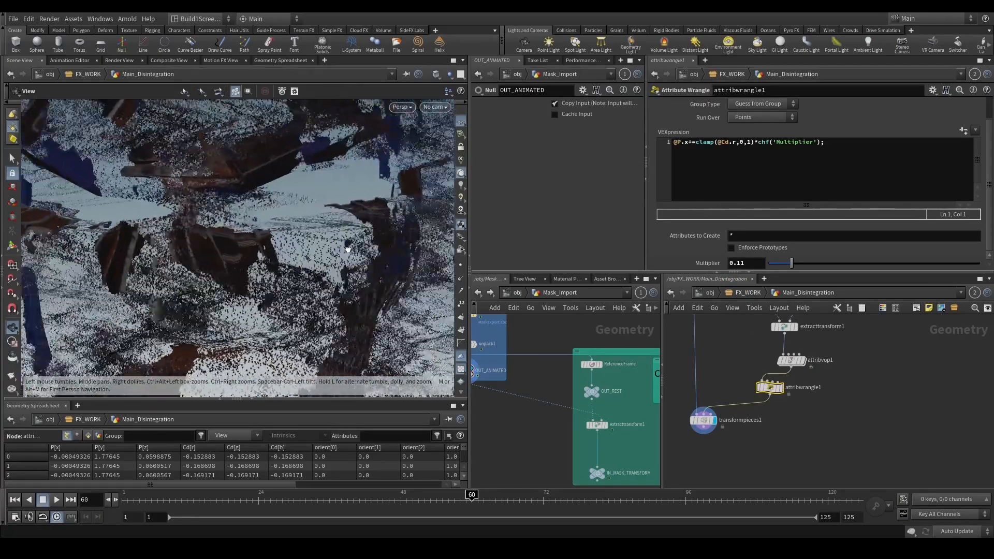
Align attribwrangle1 beneath attribvop1 and view the displaced mask from another angle.
drag(341, 242, 311, 218)
drag(770, 387, 784, 389)
drag(446, 327, 319, 309)
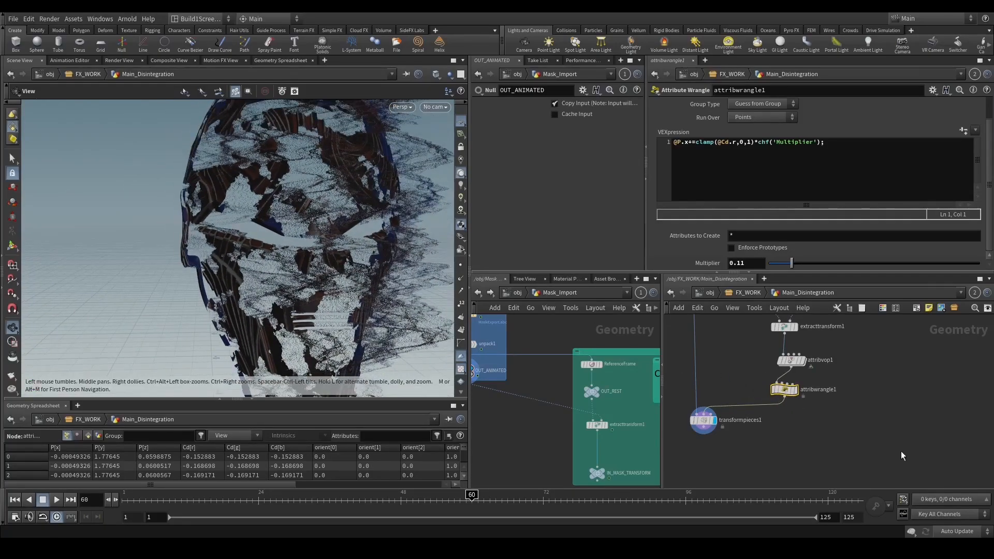
click(795, 389)
drag(338, 268, 319, 270)
Compare the mask with attribwrangle1 bypassed and with it enabled again.
click(705, 418)
click(715, 420)
click(785, 390)
click(791, 397)
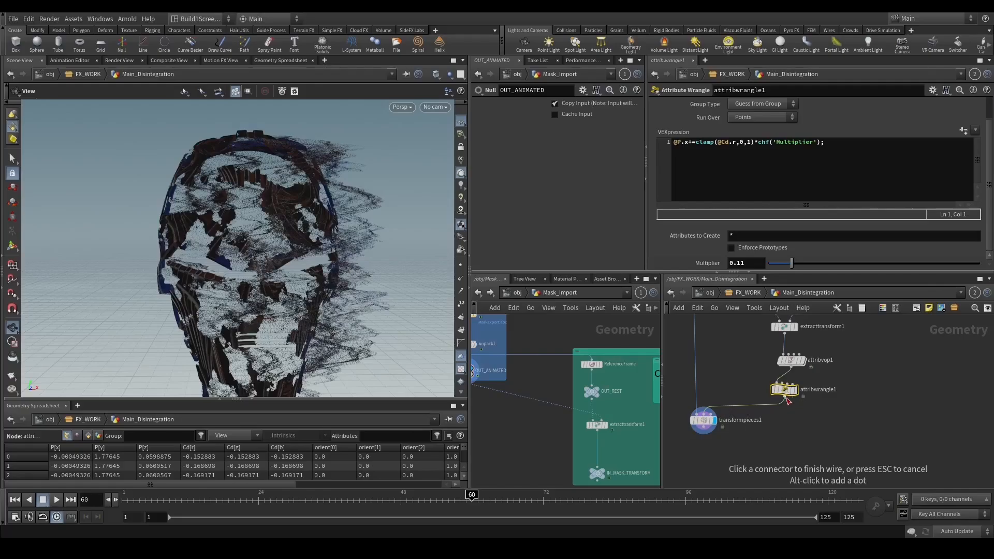
key(Escape)
click(769, 377)
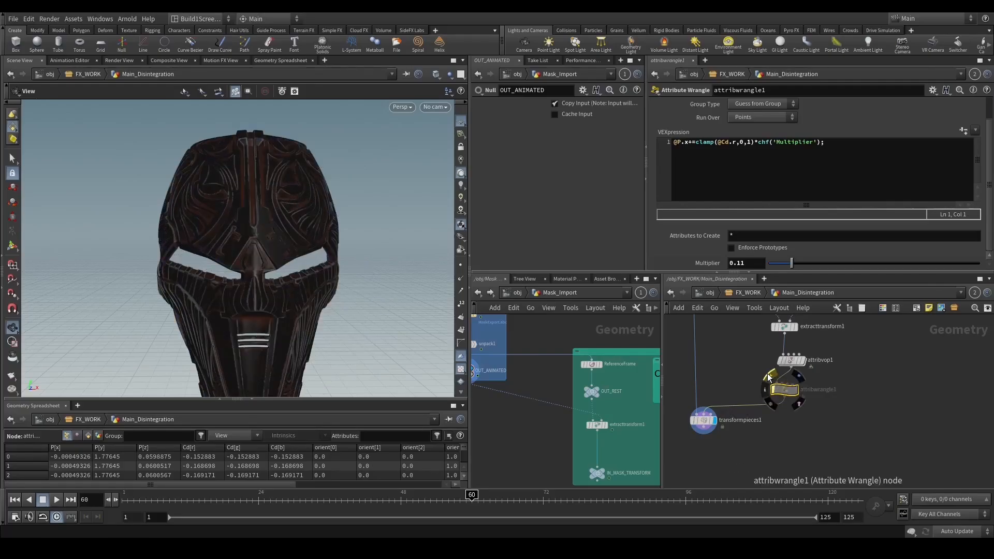
click(769, 377)
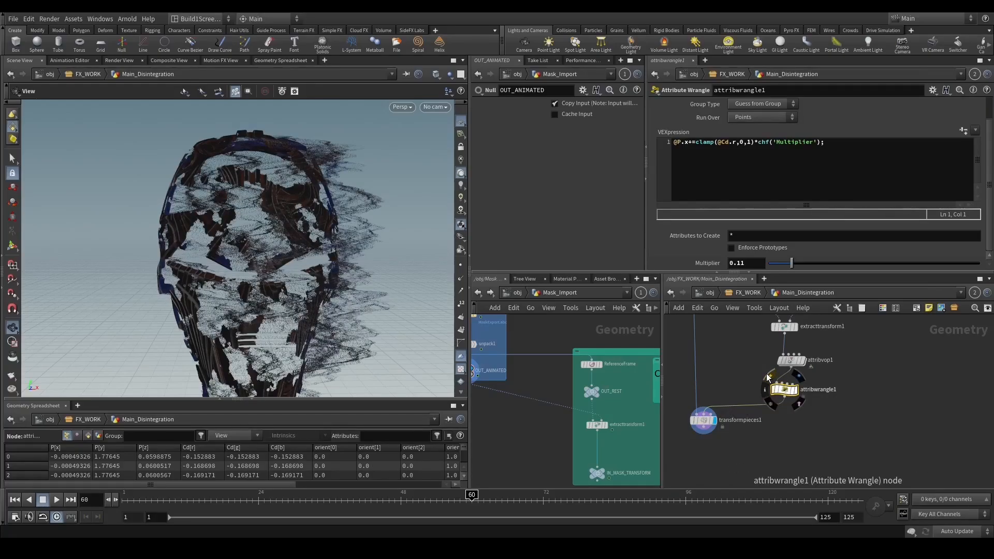
drag(344, 362, 295, 295)
Move transformpieces1 far down the network and shift the null, extracttransform1, attribvop1 and attribwrangle1 aside together.
middle_drag(822, 427, 793, 447)
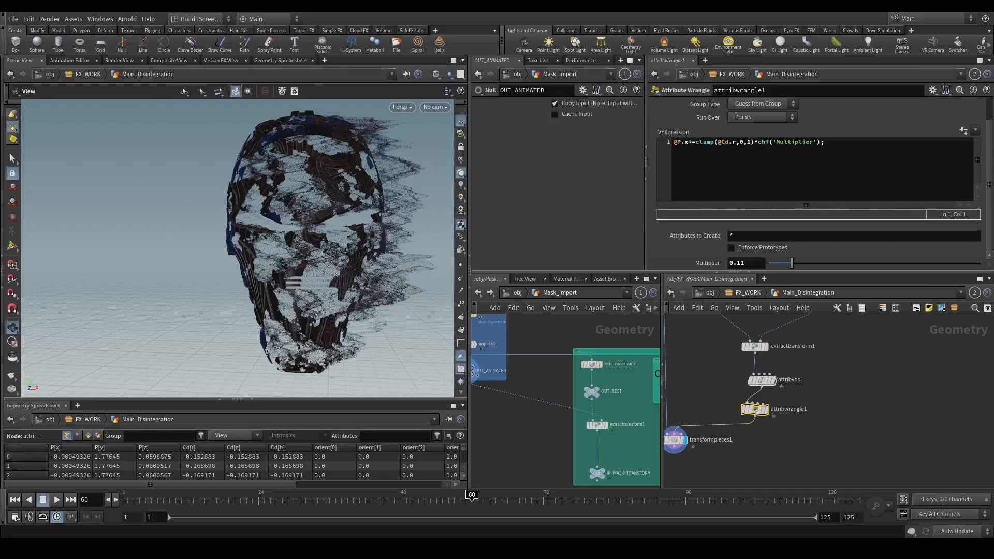
scroll(675, 440, down, 6)
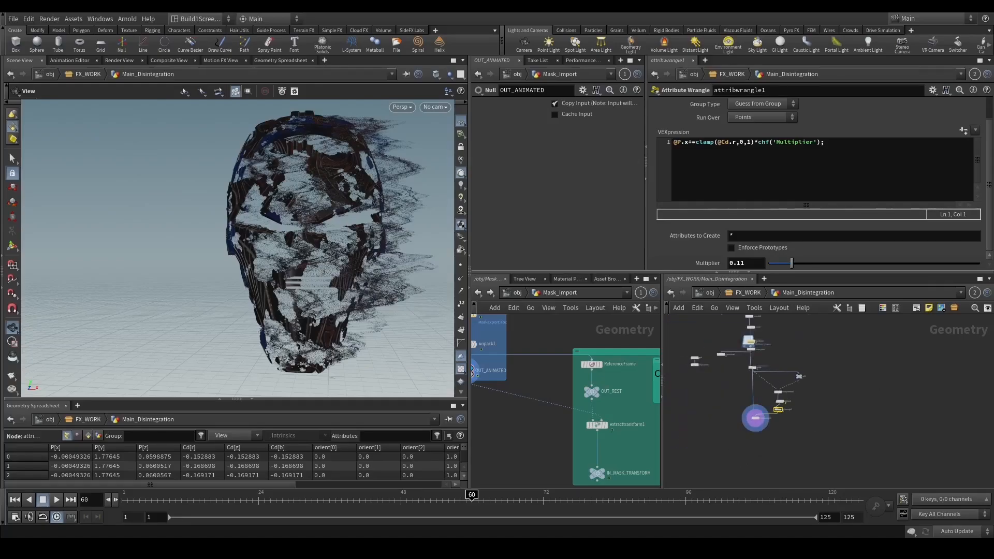
scroll(757, 419, up, 4)
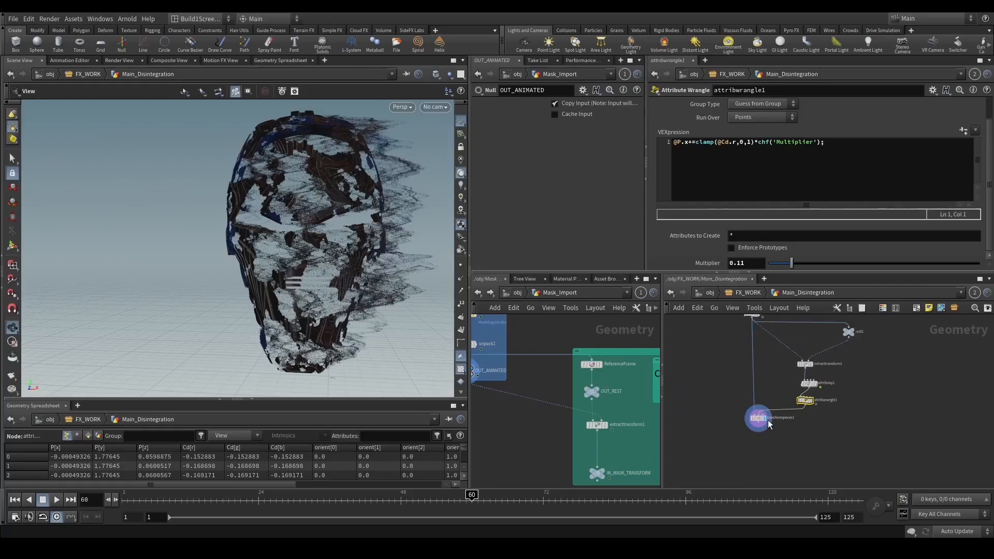
scroll(768, 423, down, 4)
middle_drag(777, 446, 761, 372)
drag(745, 344, 748, 460)
drag(812, 397, 735, 330)
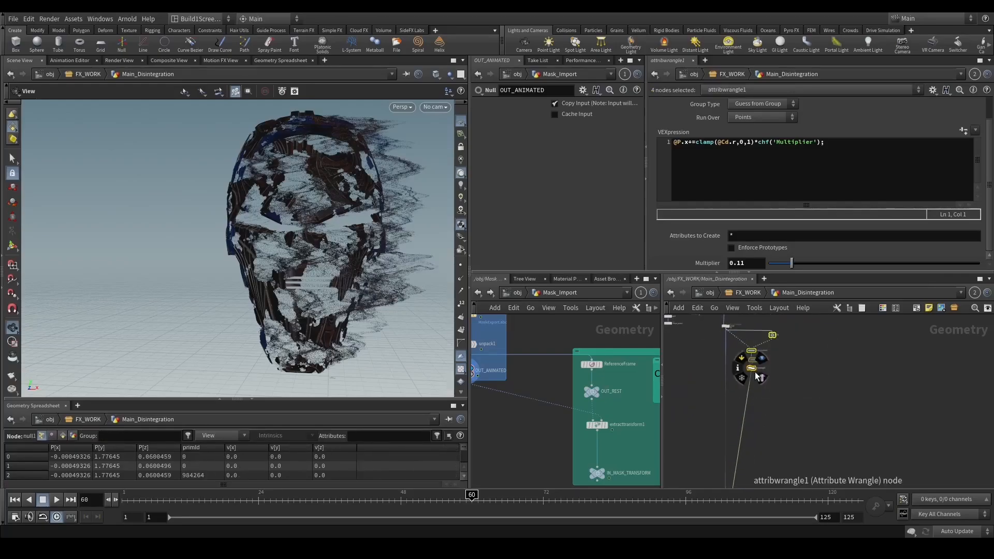
drag(755, 371, 794, 385)
Move attribvop1 and attribwrangle1 away from extracttransform1 and rename the wrangle as Test_Offset.
scroll(731, 377, down, 1)
middle_drag(753, 431, 723, 427)
scroll(777, 400, up, 2)
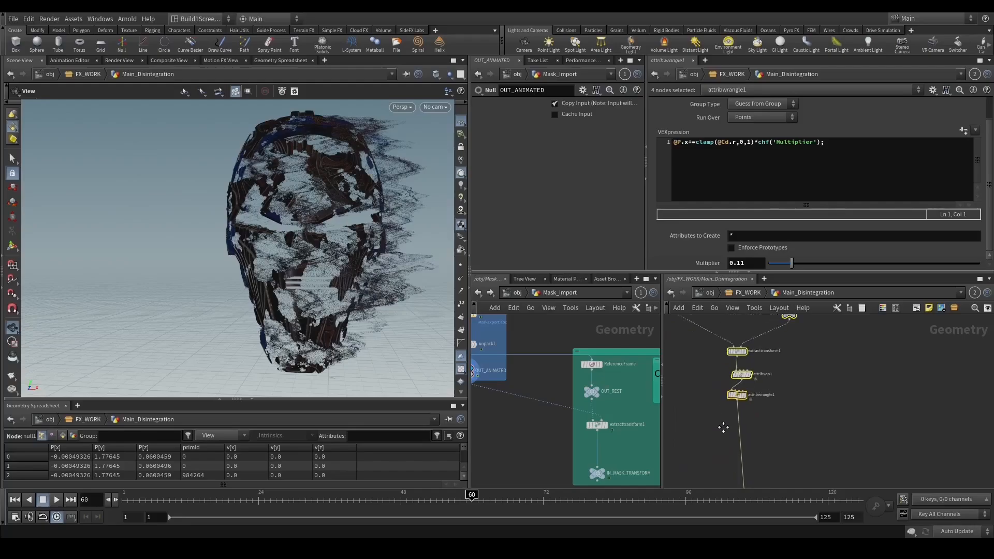
drag(718, 414, 782, 365)
drag(744, 376, 764, 389)
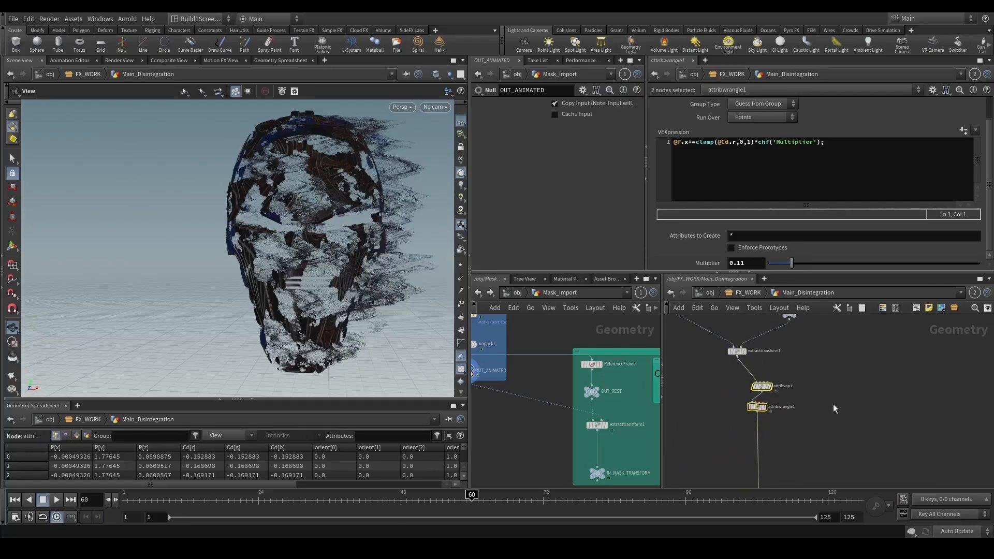
double_click(782, 409)
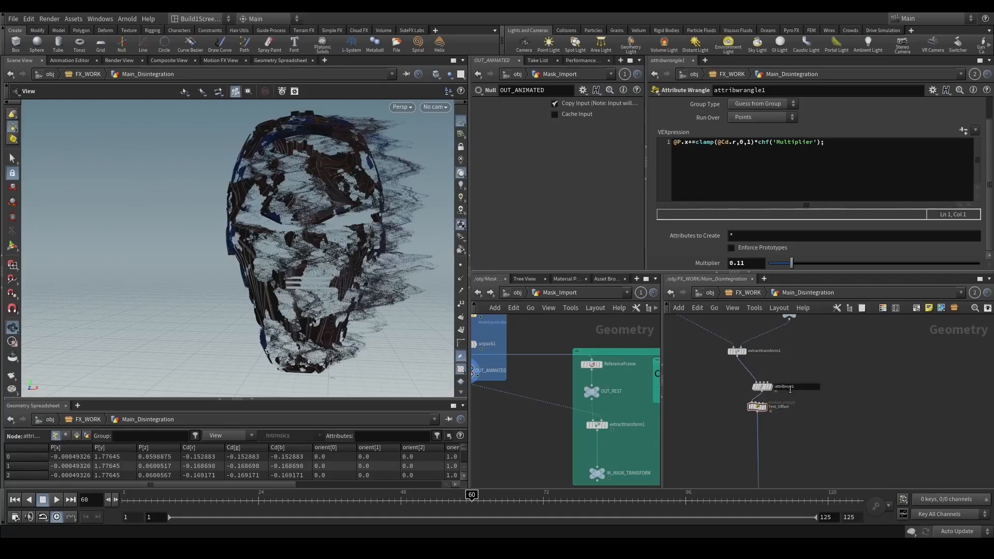
Rename the attribvop1 node above Test_Offset as Test_Noise.
click(788, 387)
text(Test_Noo)
key(BackSpace)
text(ise)
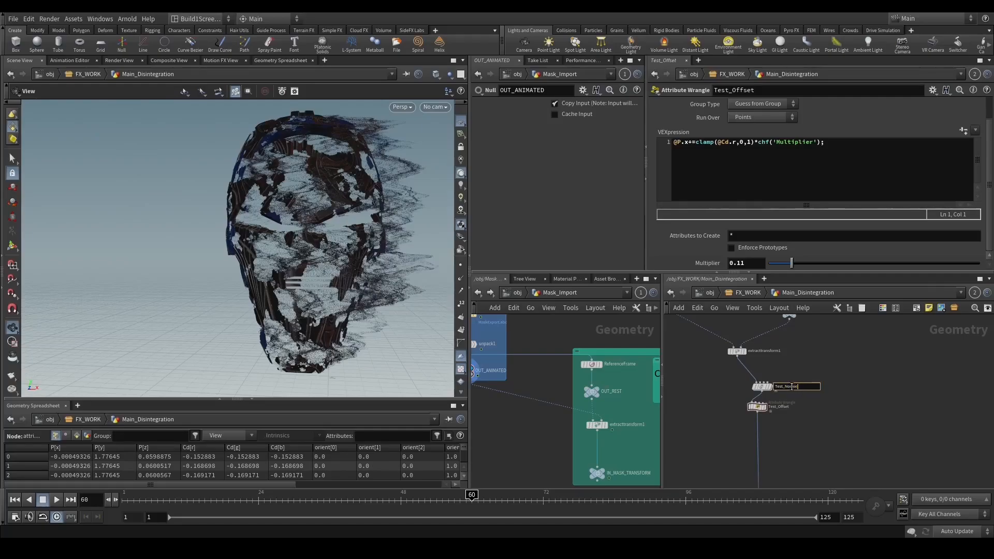
key(Return)
Move Test_Noise and Test_Offset together far down the network and display extracttransform1.
shift+click(761, 386)
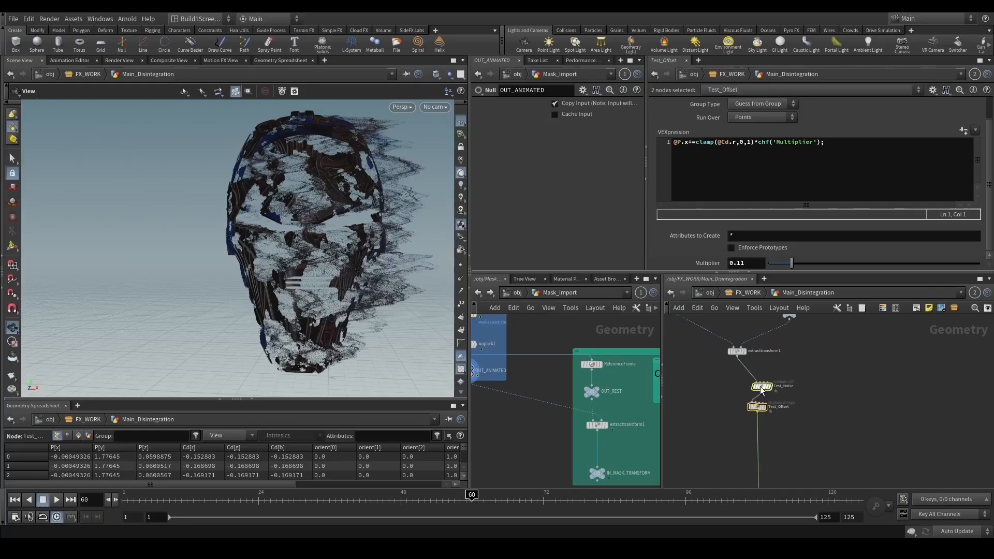
scroll(760, 387, down, 5)
drag(762, 347, 763, 432)
middle_drag(761, 374, 751, 467)
click(738, 383)
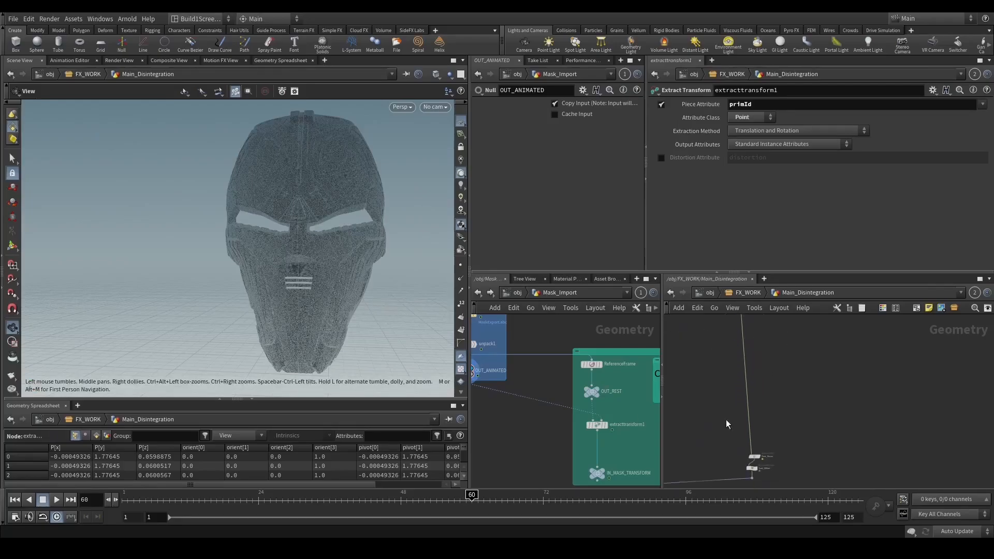
Paste a copy of Test_Noise onto the wire directly below extracttransform1 and display its result.
drag(728, 430, 756, 462)
key(ctrl+c)
middle_drag(756, 462, 729, 366)
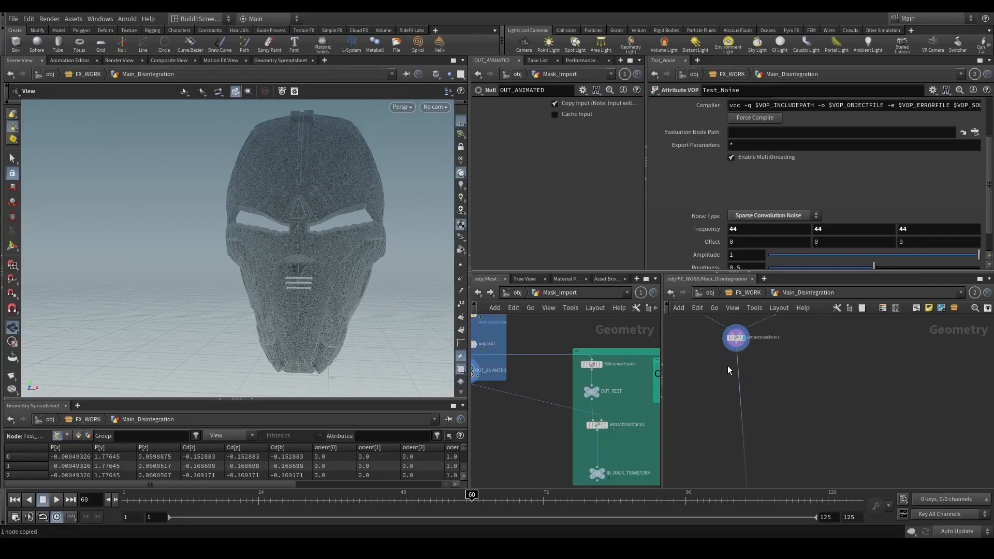
key(ctrl+v)
drag(728, 366, 742, 370)
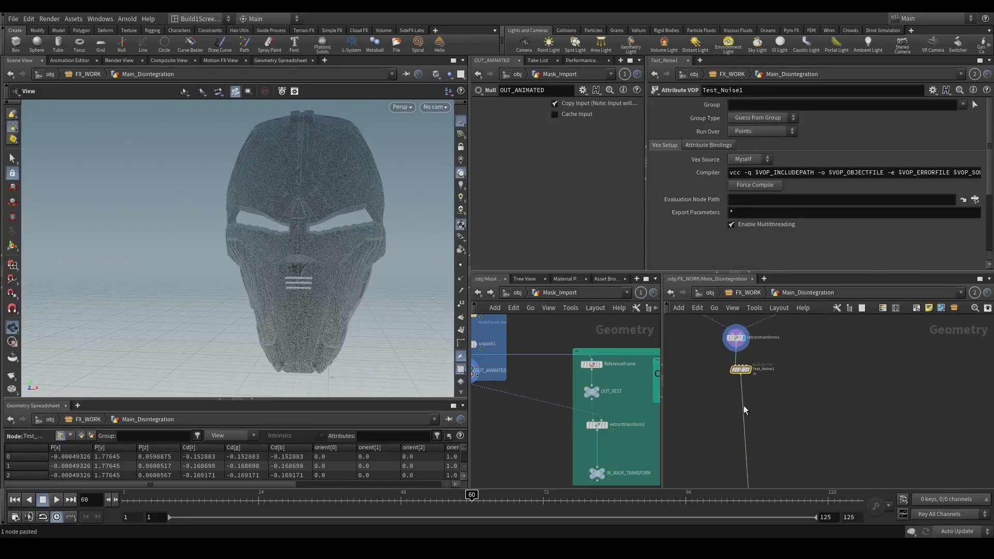
click(751, 369)
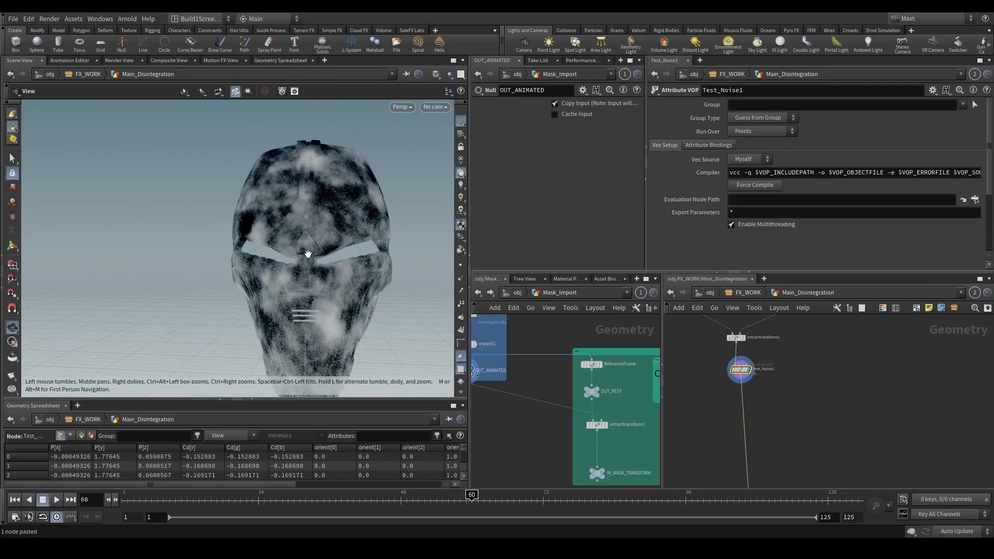
scroll(271, 243, up, 3)
Display transformpieces1 and examine the displaced mask triangles up close from several angles.
middle_drag(746, 436, 780, 353)
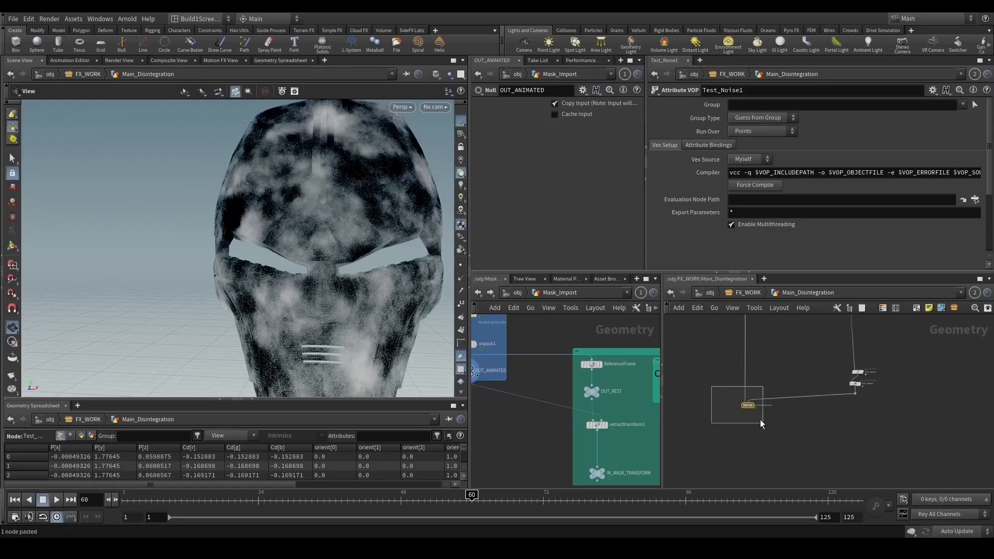
click(749, 405)
scroll(357, 270, up, 8)
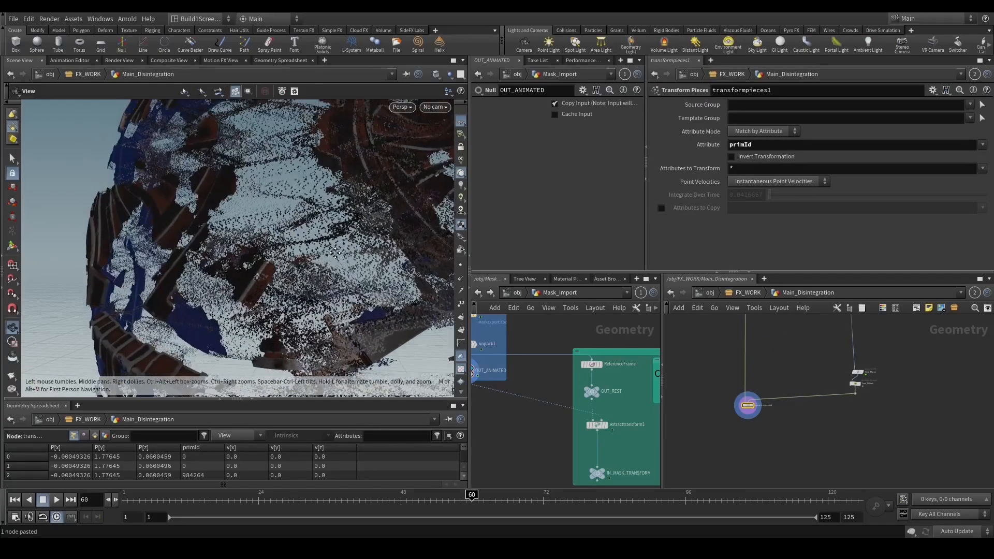
drag(355, 265, 298, 258)
scroll(335, 284, down, 3)
scroll(324, 290, down, 3)
scroll(324, 271, up, 3)
drag(393, 265, 338, 239)
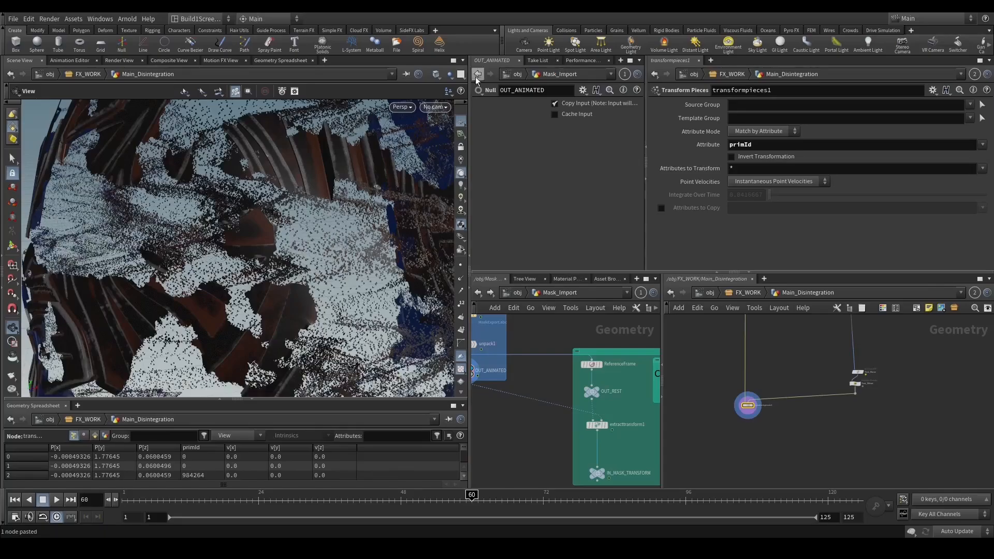
Look through RENDER_CAM with the viewport maximized to check the mask, and restore the pane layout.
click(436, 107)
click(454, 155)
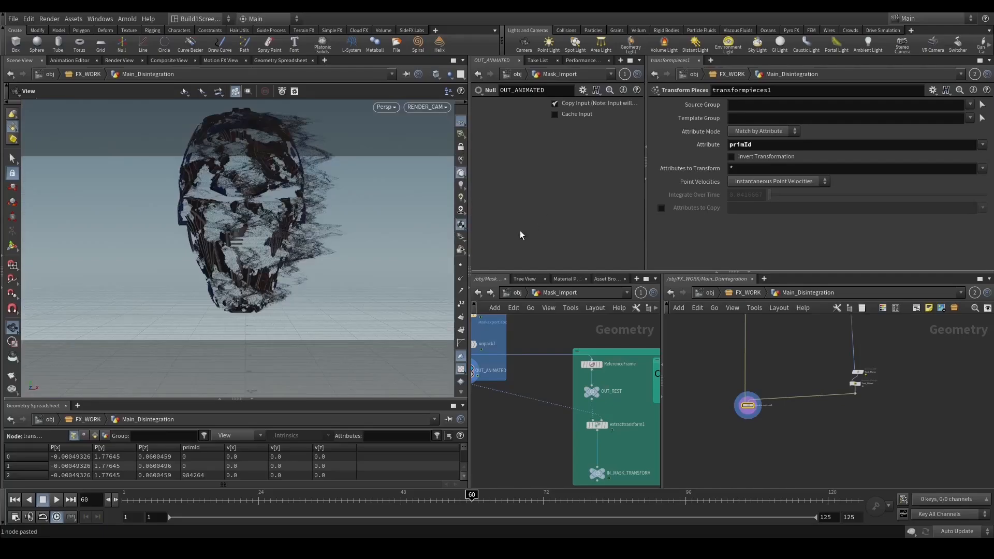
key(ctrl+b)
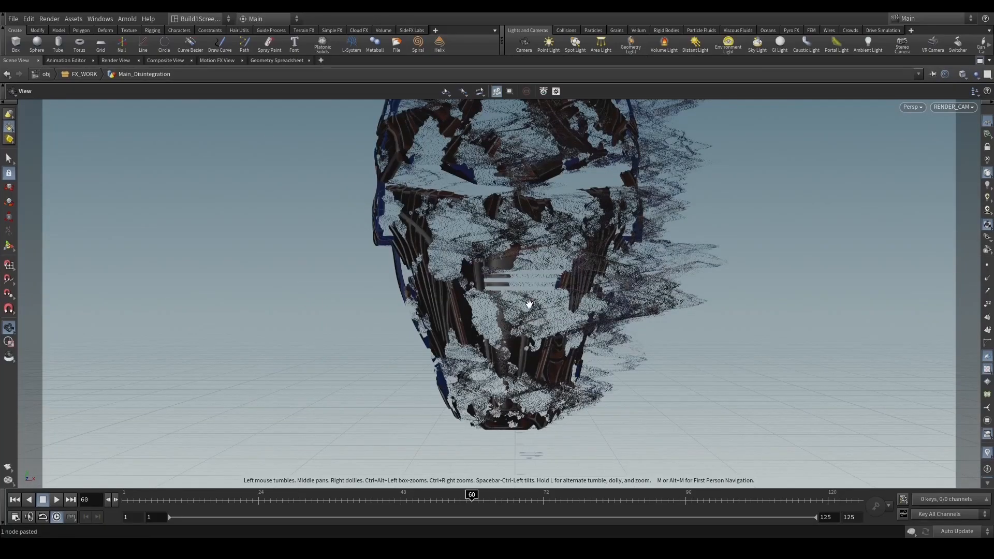
click(981, 61)
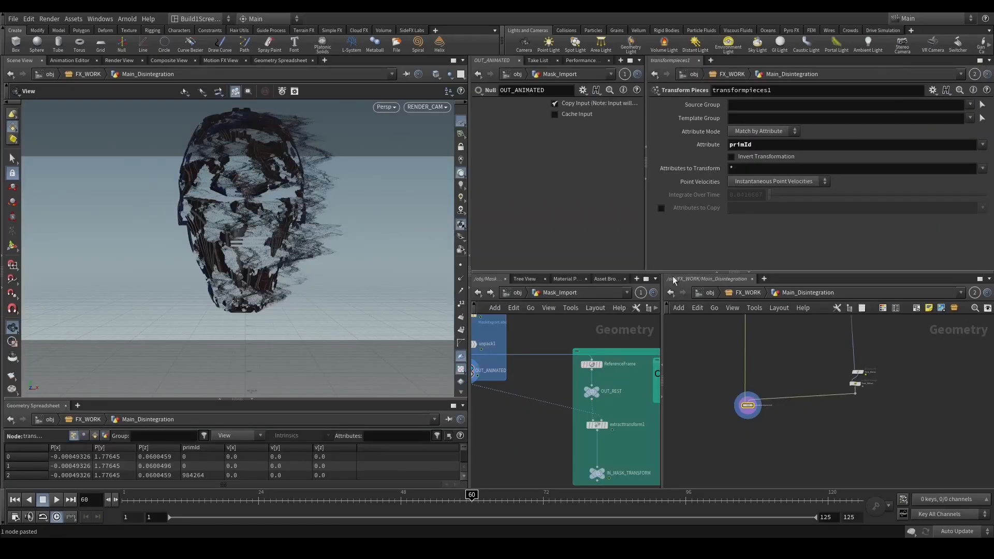
Insert a Rest Position node between extracttransform1 and Test_Noise1.
scroll(710, 433, down, 1)
middle_drag(771, 351, 748, 487)
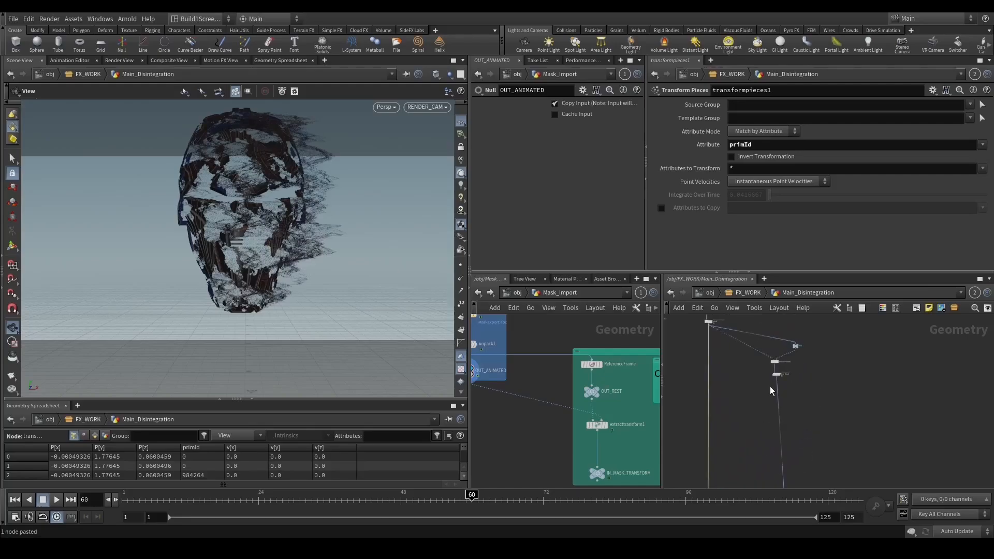
scroll(770, 387, up, 3)
key(Tab)
text(tre)
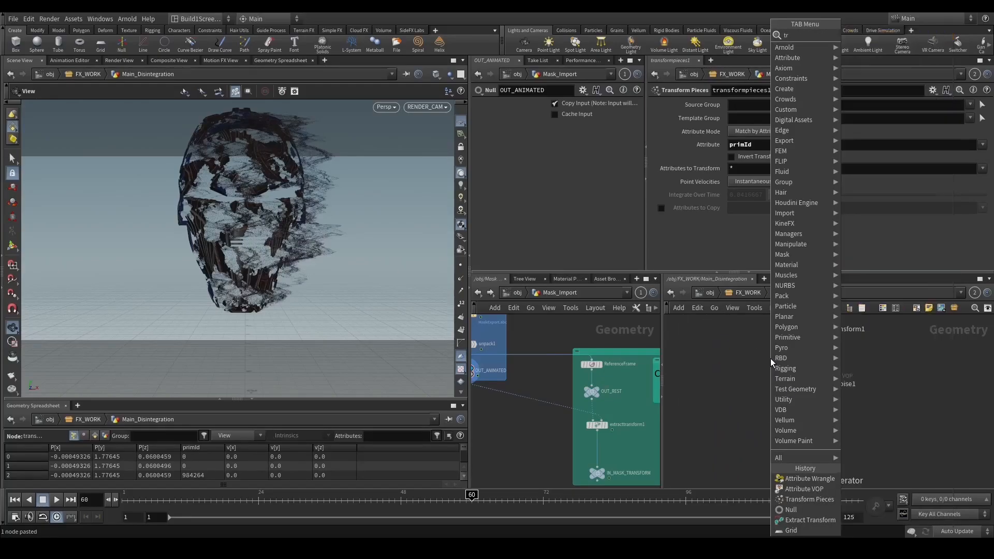
key(BackSpace)
key(BackSpace)
key(BackSpace)
text(rest)
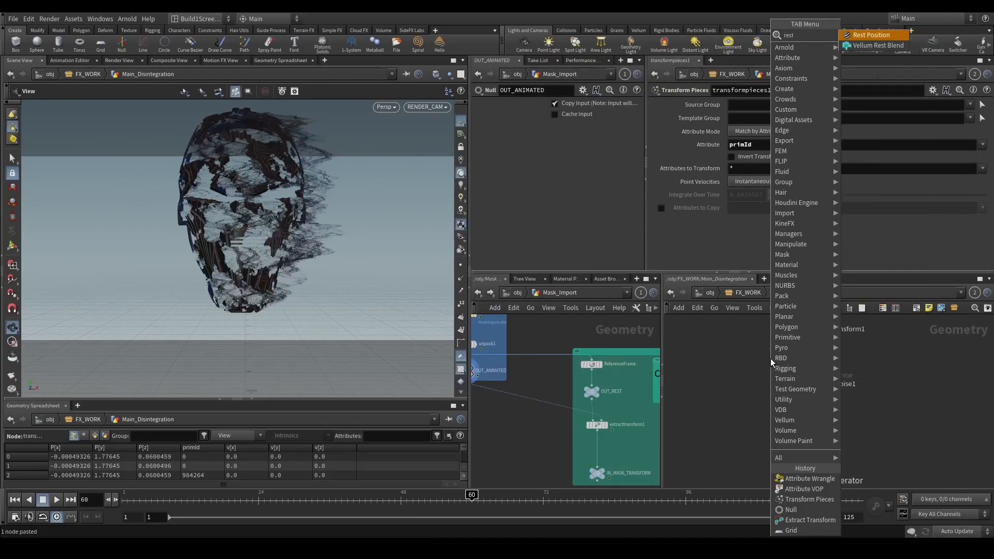
key(Return)
click(787, 362)
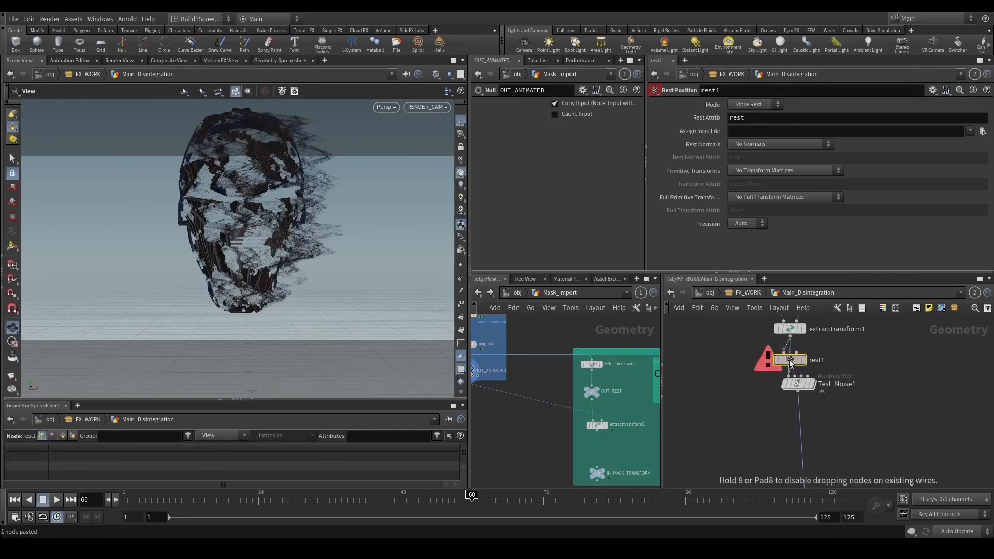
Inside Test_Noise1, make room before geometryvopoutput1 and place an Add node there.
click(798, 385)
double_click(800, 386)
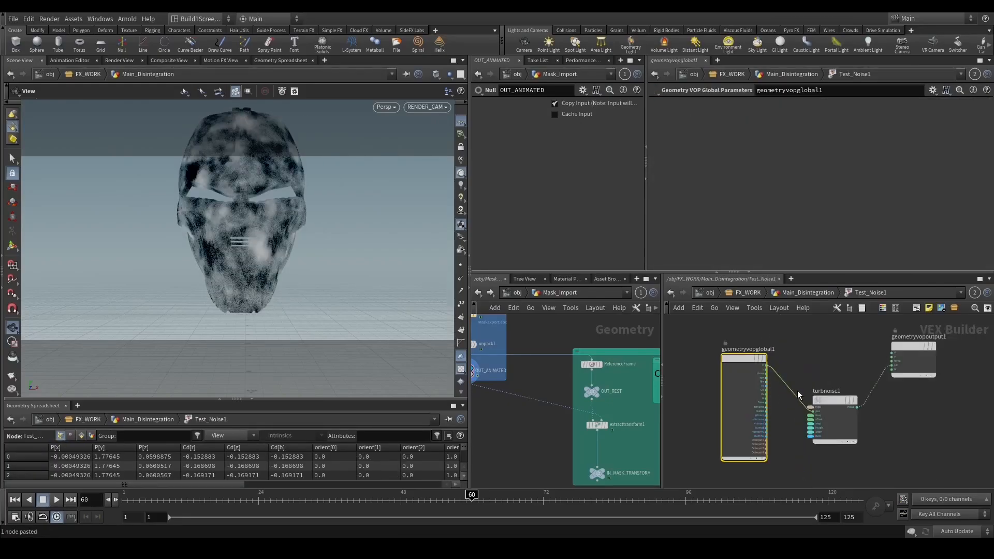
middle_drag(805, 458, 793, 462)
drag(823, 362, 909, 372)
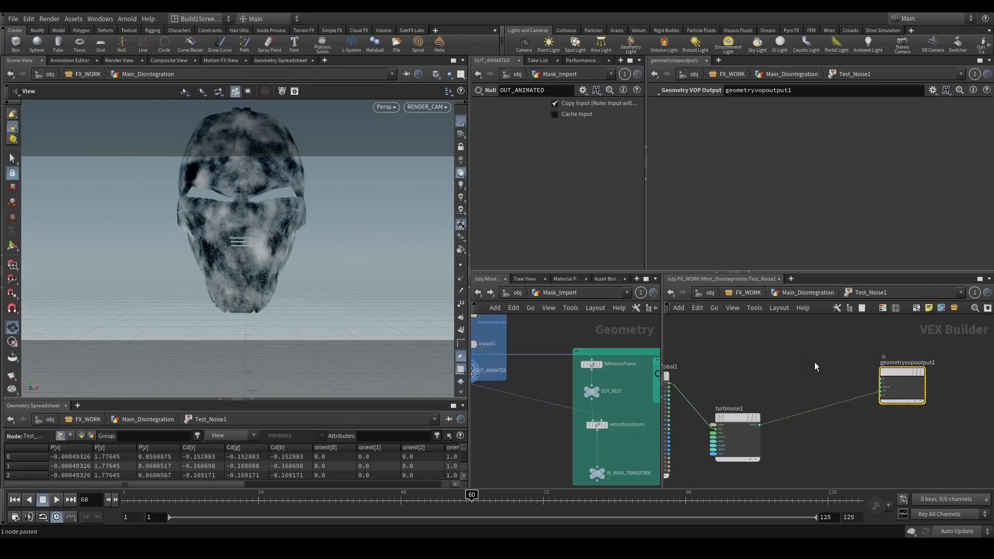
key(Tab)
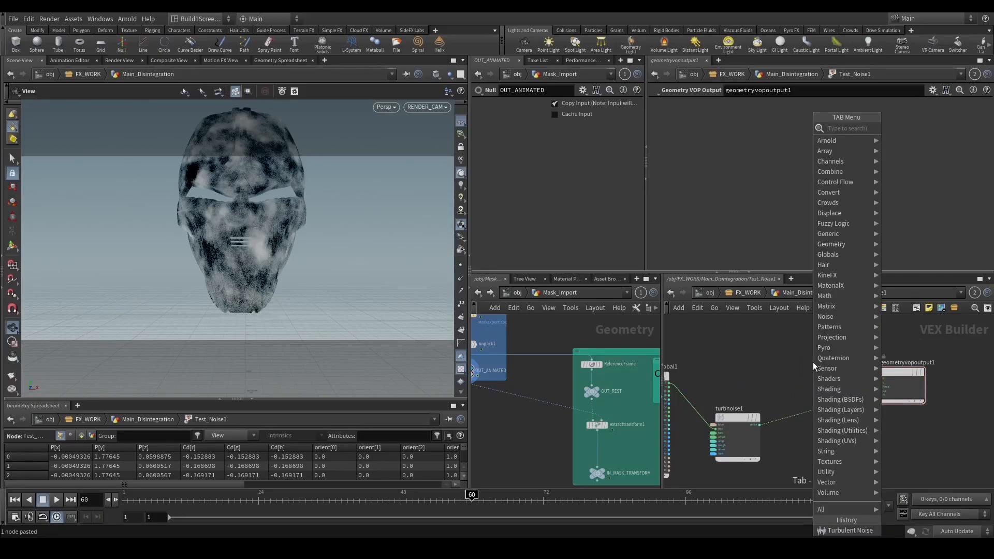
text(add)
key(Return)
click(813, 362)
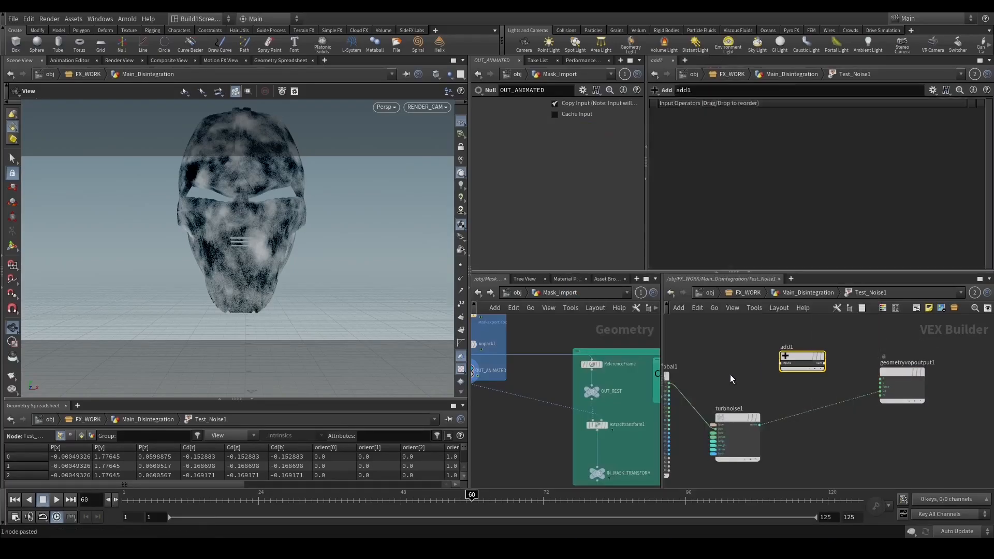
Feed the global P and turbnoise1 through add1 into the output's P, and set turbnoise1's signature to 3D Noise.
middle_drag(731, 379, 781, 380)
drag(719, 386, 812, 428)
click(811, 430)
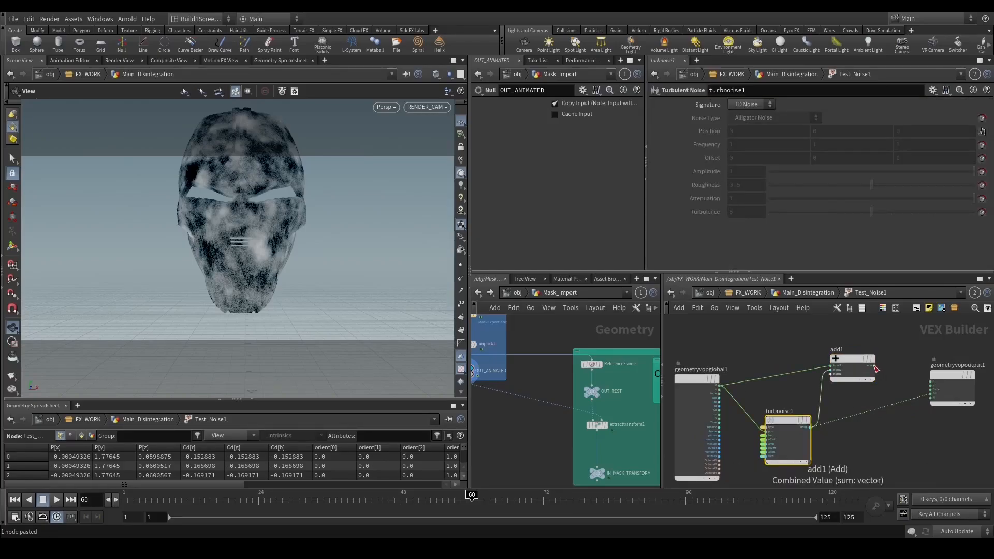
mouse_move(875, 367)
mouse_down()
mouse_move(924, 396)
mouse_move(932, 382)
mouse_up()
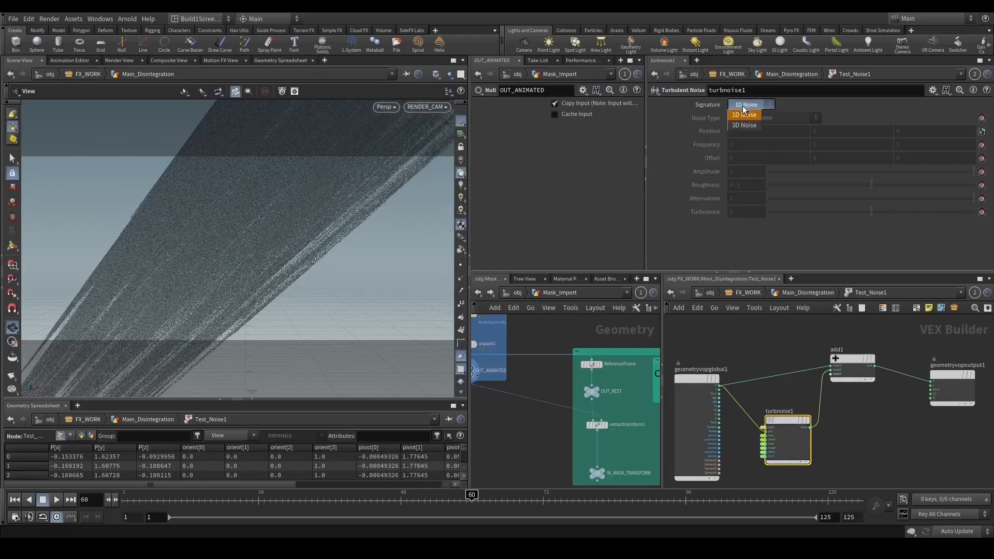
click(745, 125)
Return to Main_Disintegration and try an amplitude of 0.001 on Test_Noise1 before setting it to 0.01.
click(808, 293)
scroll(728, 250, down, 3)
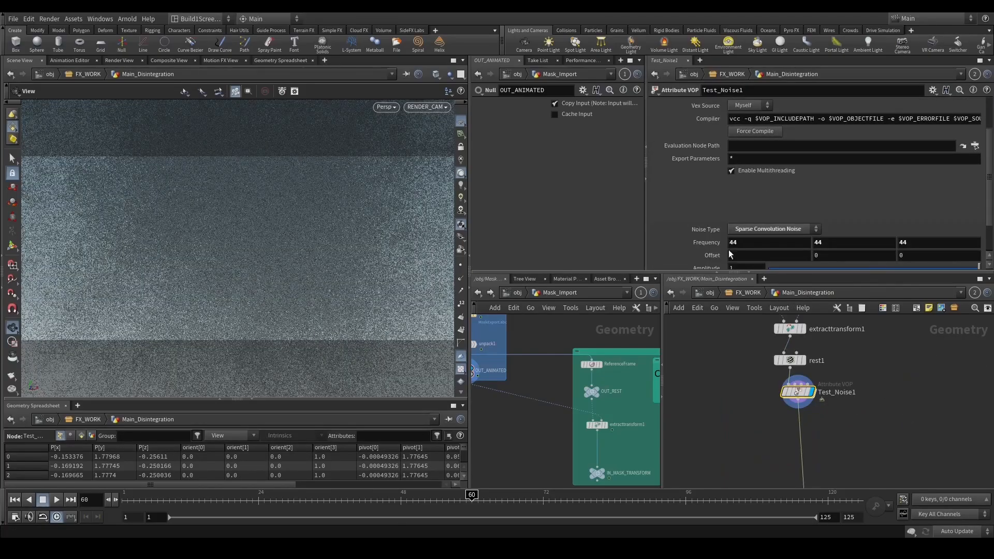
scroll(728, 249, down, 2)
click(748, 225)
text(.0)
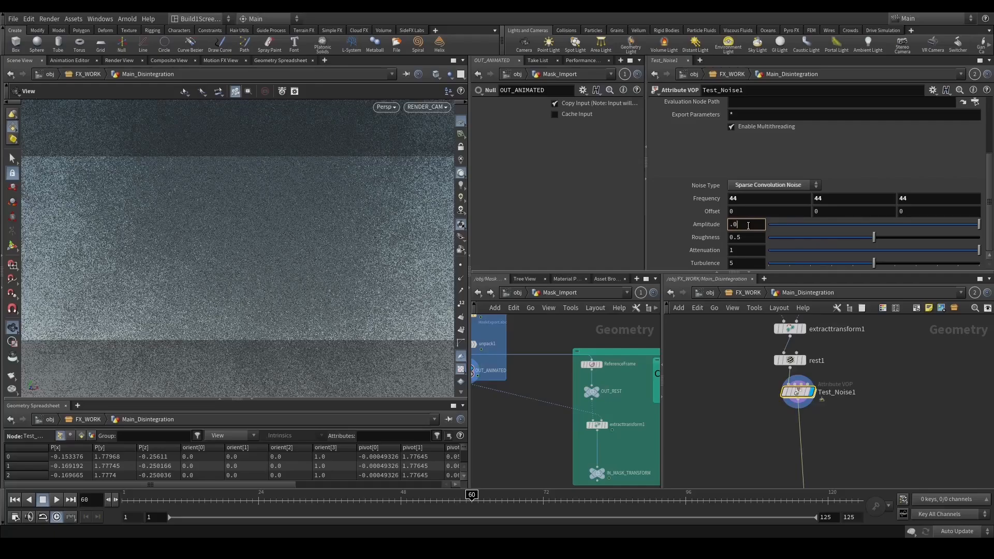
text(01)
key(Return)
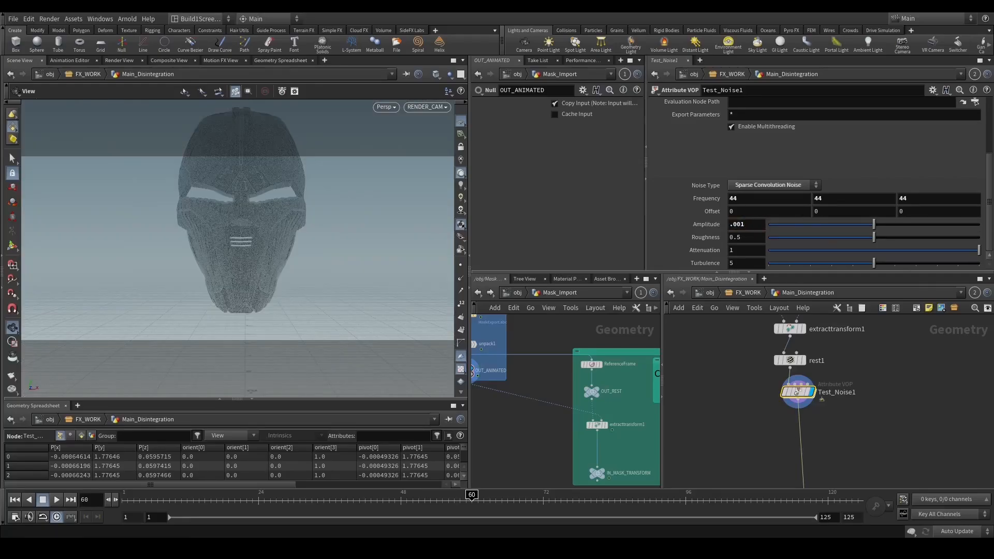
click(742, 224)
key(BackSpace)
key(Return)
Set Test_Noise1's noise frequency to 100 on all three axes.
click(738, 203)
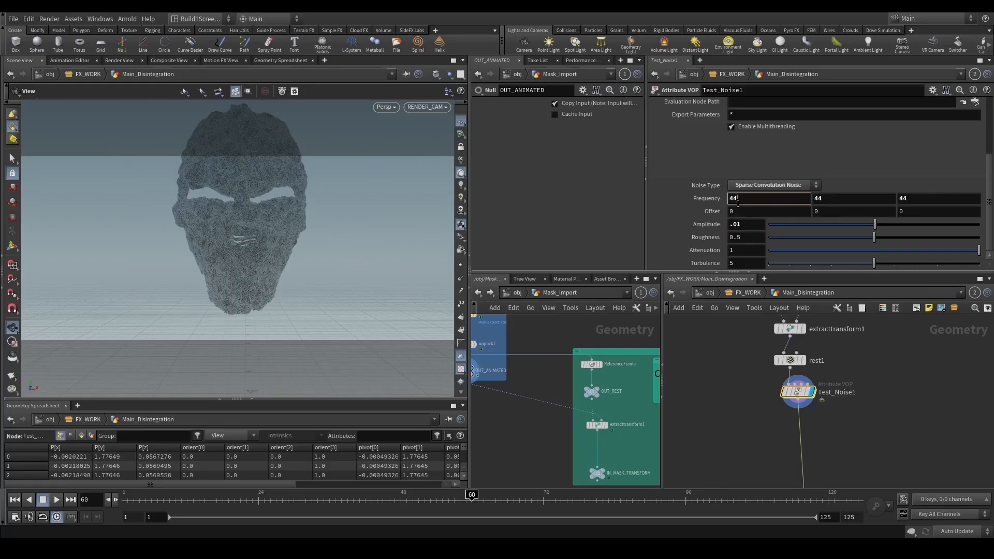
key(Tab)
text(100)
key(Tab)
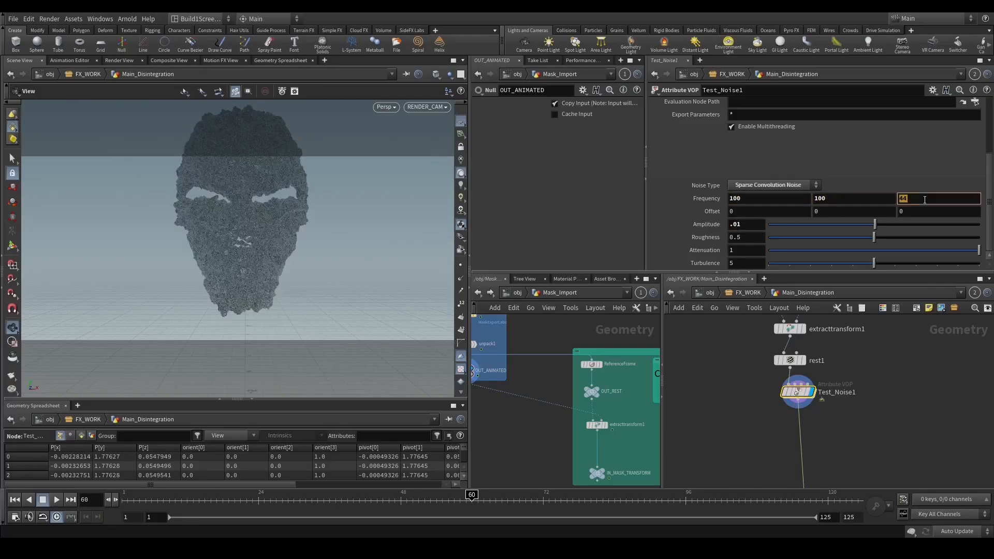
key(Return)
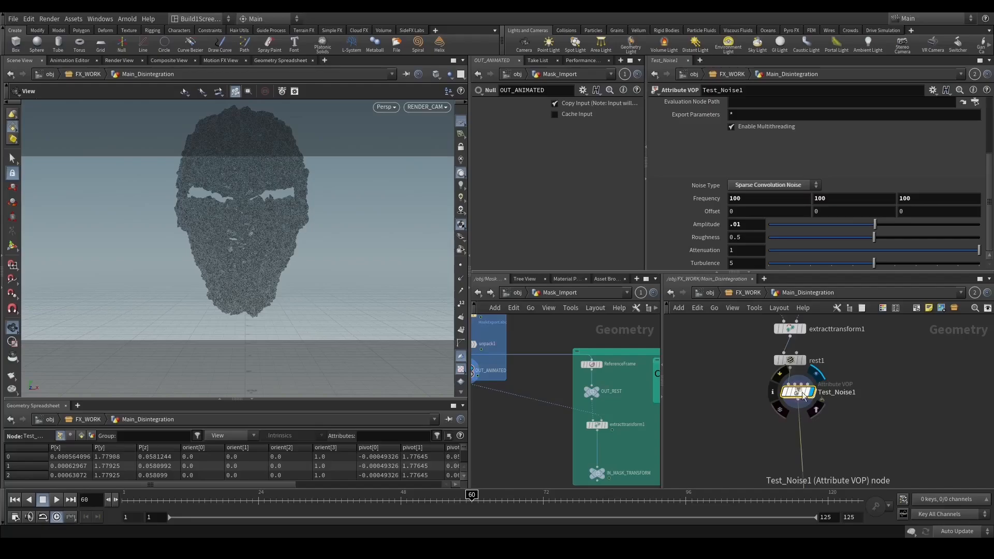
Rename the Test_Noise1 node as DisplacementNoise.
double_click(826, 392)
text(Displacement)
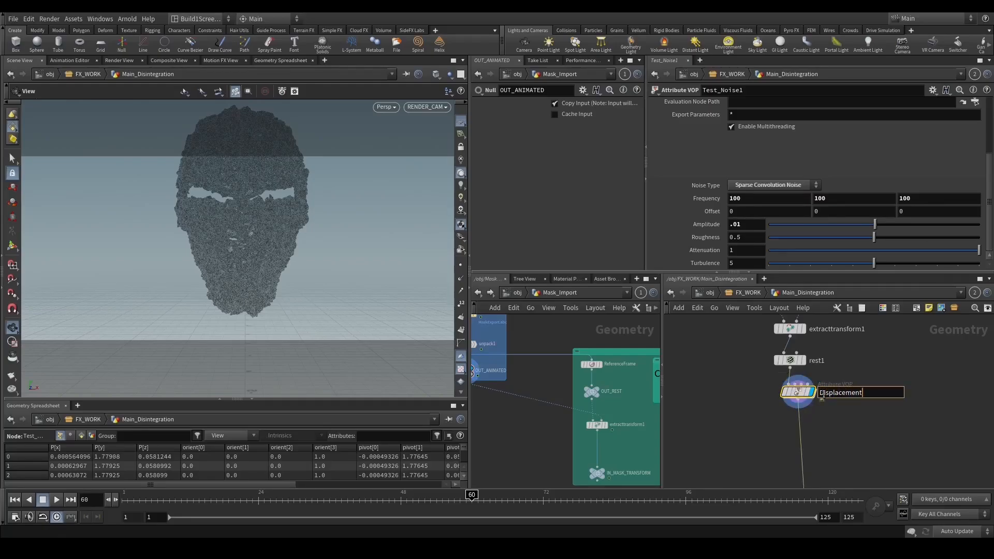
text(Noise)
key(Return)
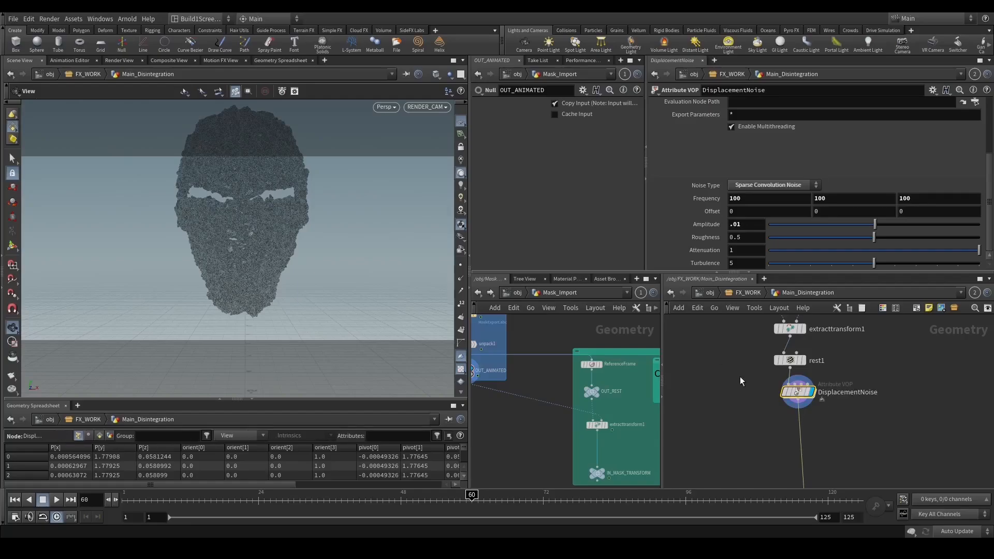
View the noisy mask points from an angle and bypass rest1 and DisplacementNoise together.
drag(744, 391, 803, 359)
drag(756, 408, 806, 386)
middle_drag(806, 386, 791, 345)
middle_drag(753, 374, 757, 417)
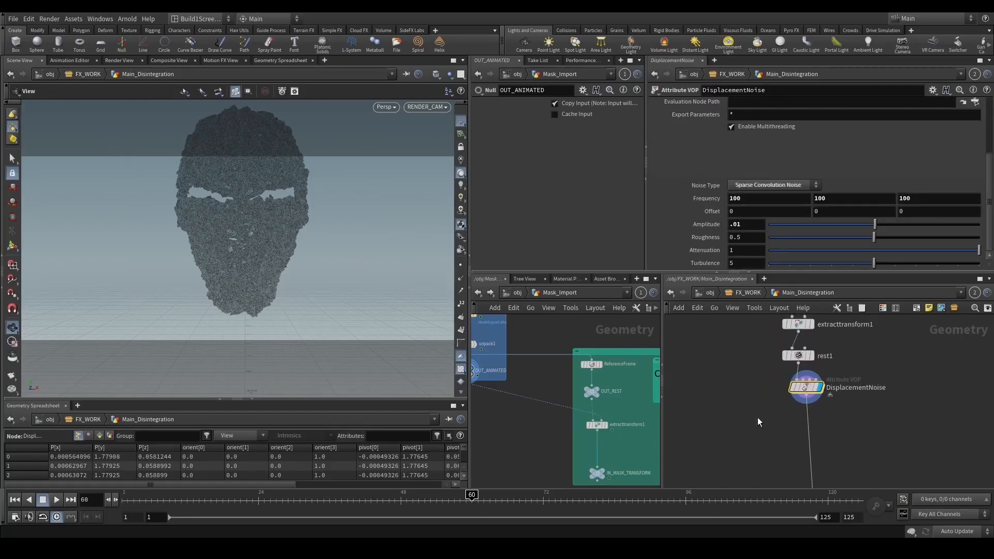
drag(284, 227, 355, 251)
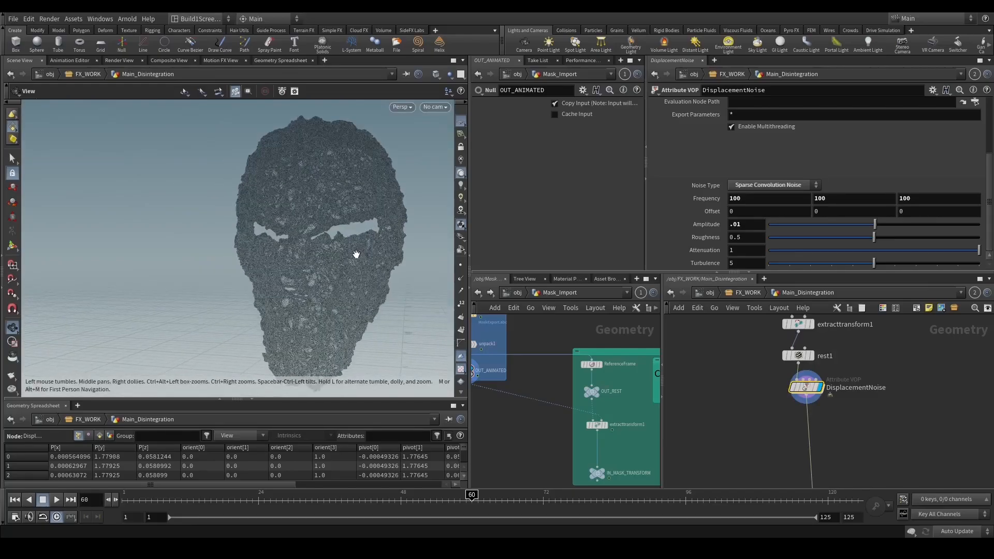
middle_drag(783, 426, 747, 434)
shift+click(760, 365)
key(Delete)
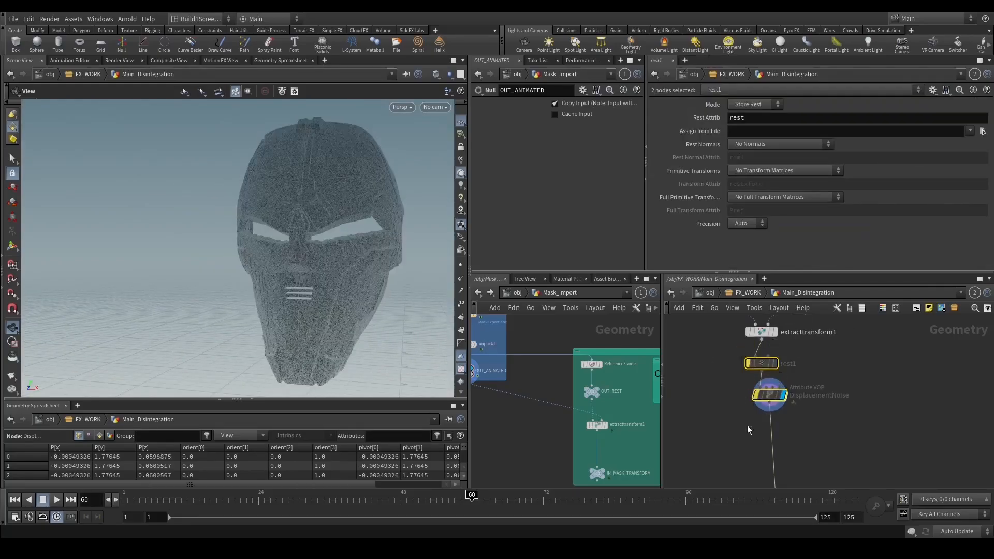
Insert a Glue Cluster node directly after DisplacementNoise and display its output.
key(Tab)
text(glue)
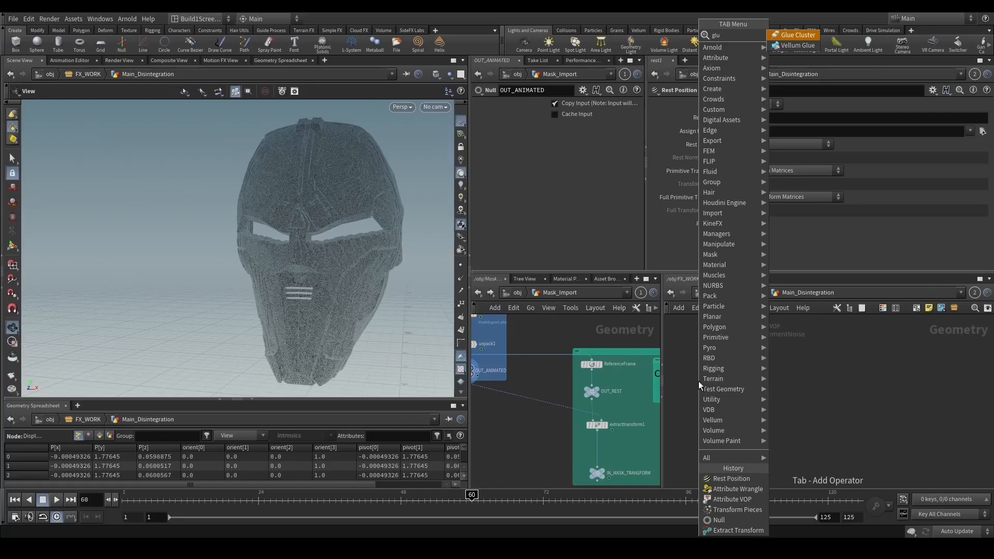
key(Return)
scroll(695, 385, up, 3)
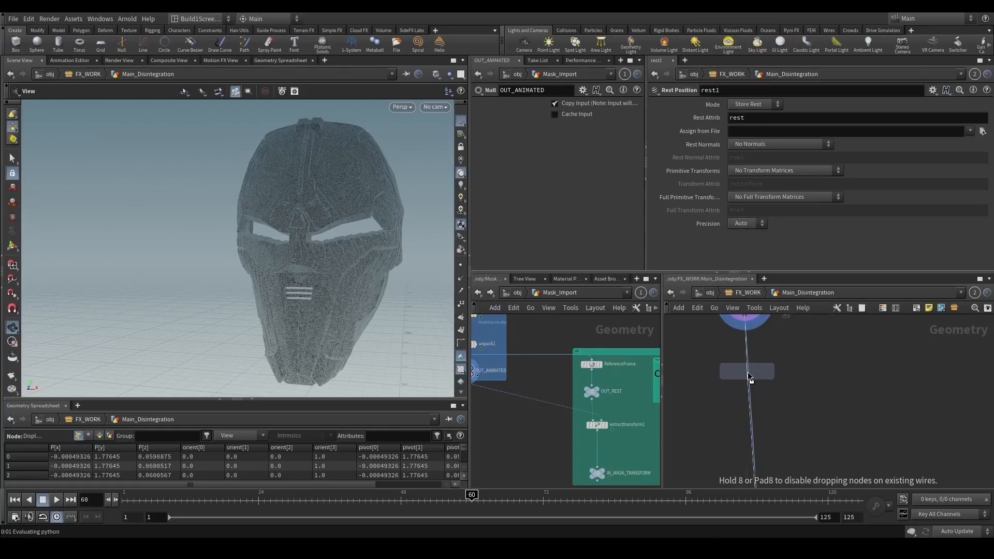
click(757, 367)
click(775, 365)
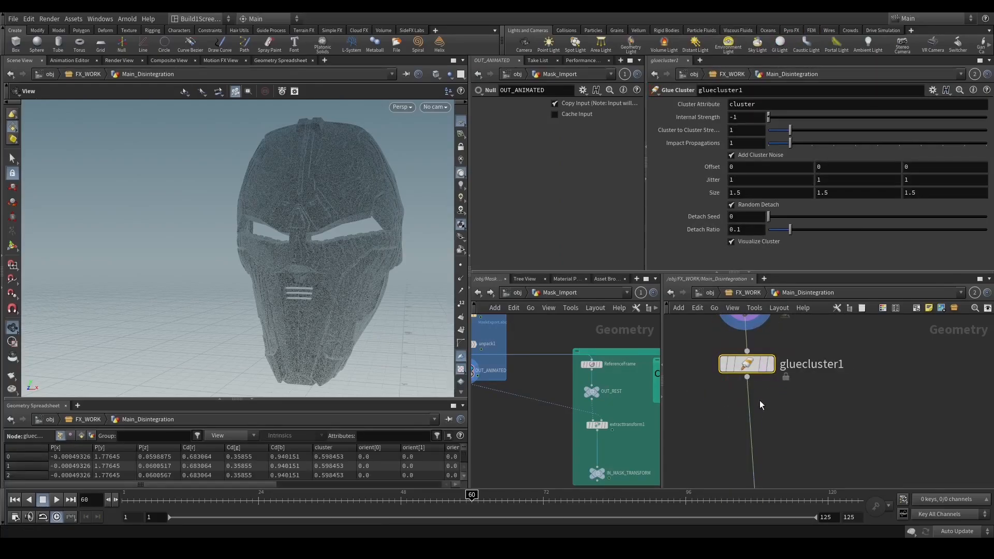
Turn off Random Detach on gluecluster1 and set the cluster noise size to 0.04 on all three axes.
click(755, 204)
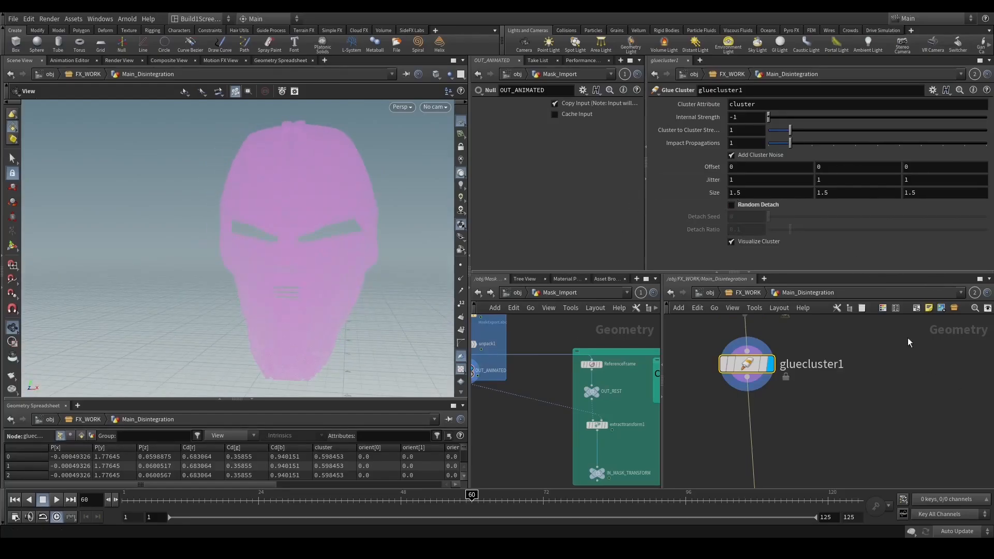
click(797, 196)
text(0.04)
key(Tab)
text(0.04)
key(Tab)
text(0.04)
key(Return)
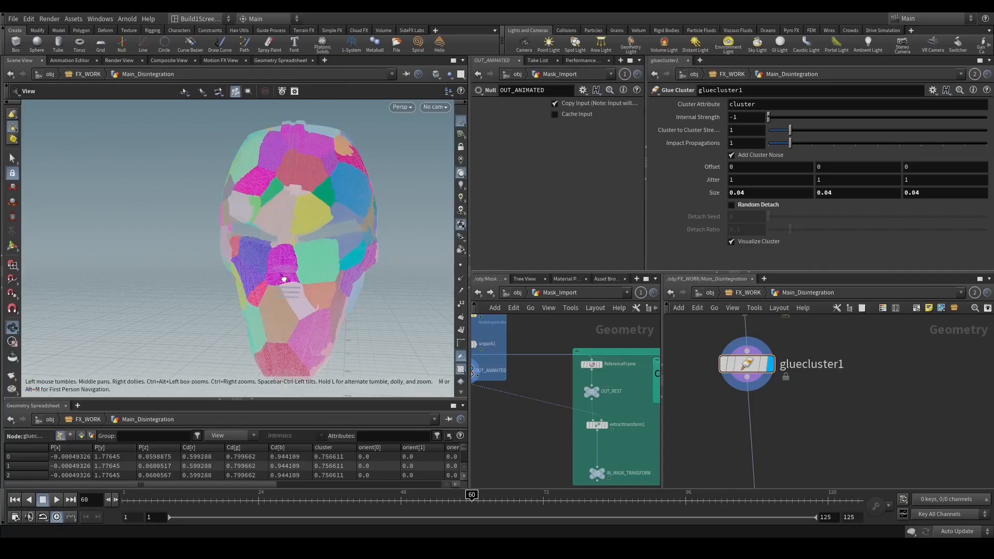
Examine the coloured clusters and the shape of their borders on the mask.
drag(229, 289, 358, 259)
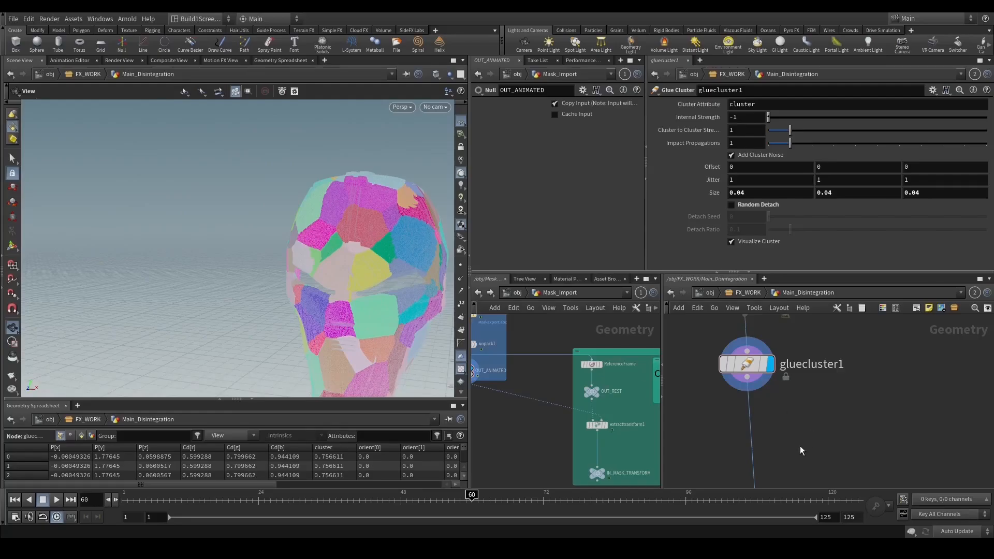
drag(399, 249, 356, 232)
middle_drag(313, 213, 333, 242)
right_drag(315, 242, 289, 245)
scroll(289, 245, down, 4)
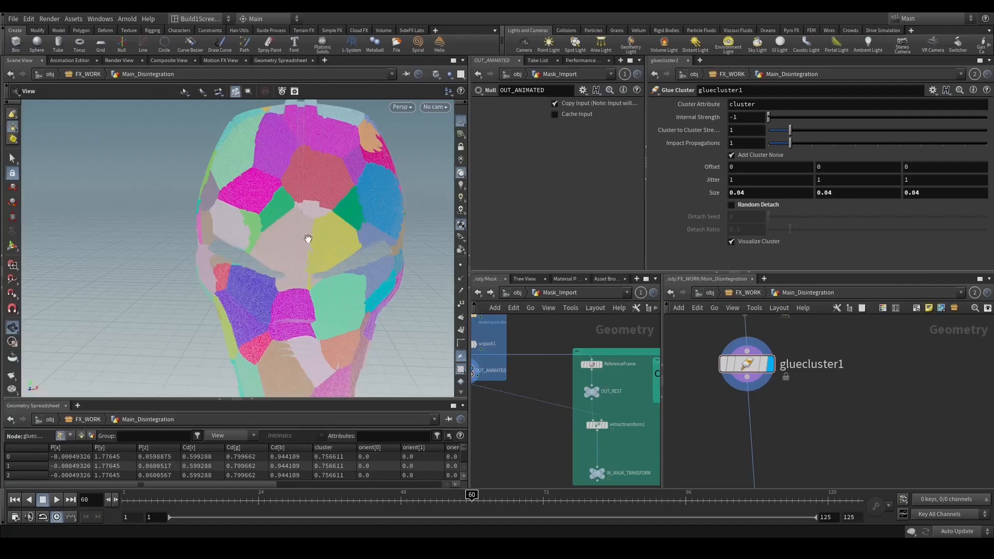
drag(281, 252, 307, 242)
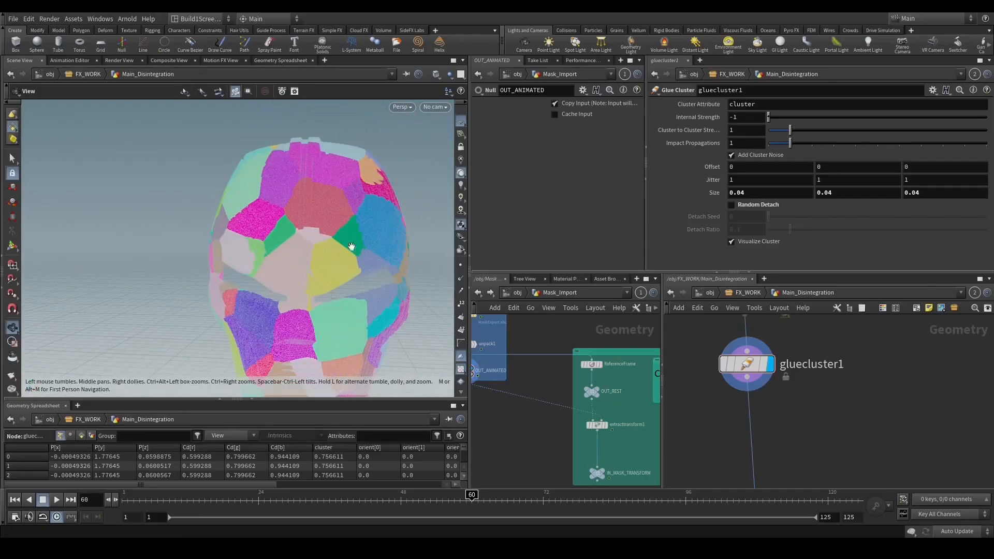
scroll(751, 426, down, 4)
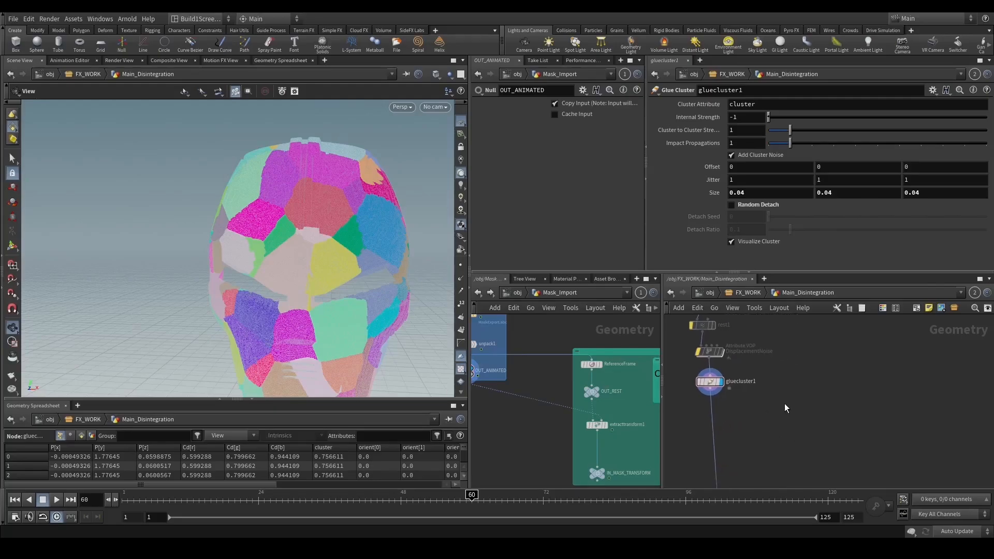
key(Tab)
text(voro)
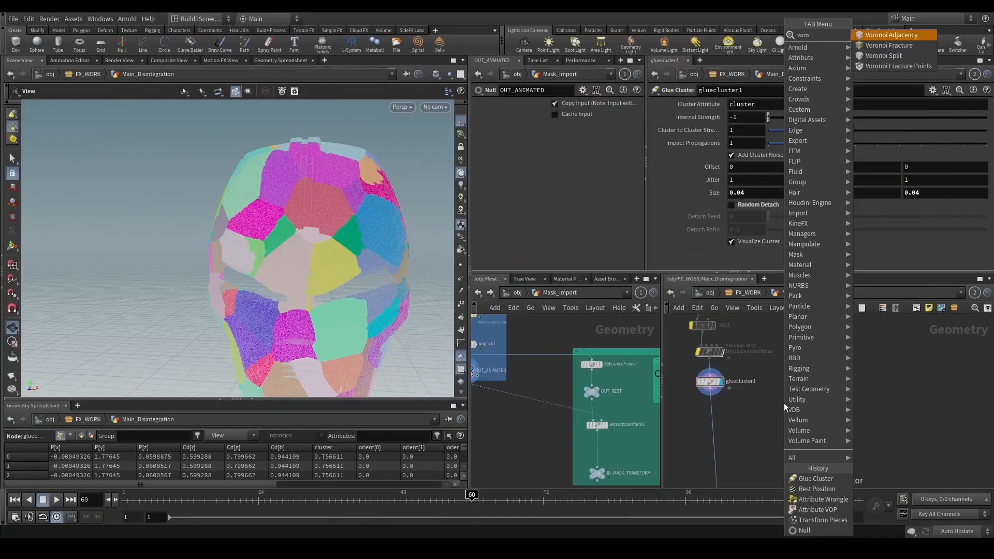
key(Down)
key(Return)
click(798, 399)
middle_drag(802, 393, 791, 409)
key(Tab)
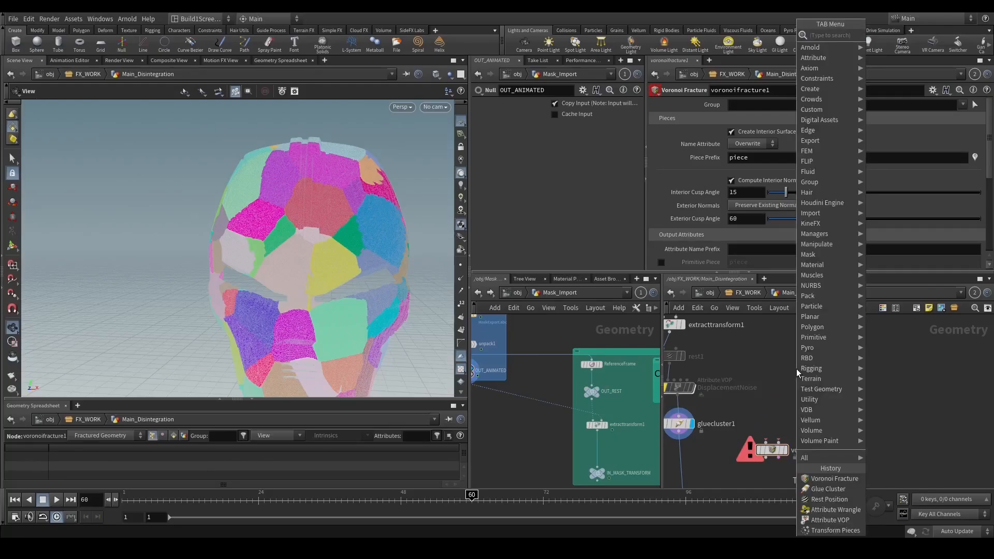
key(Escape)
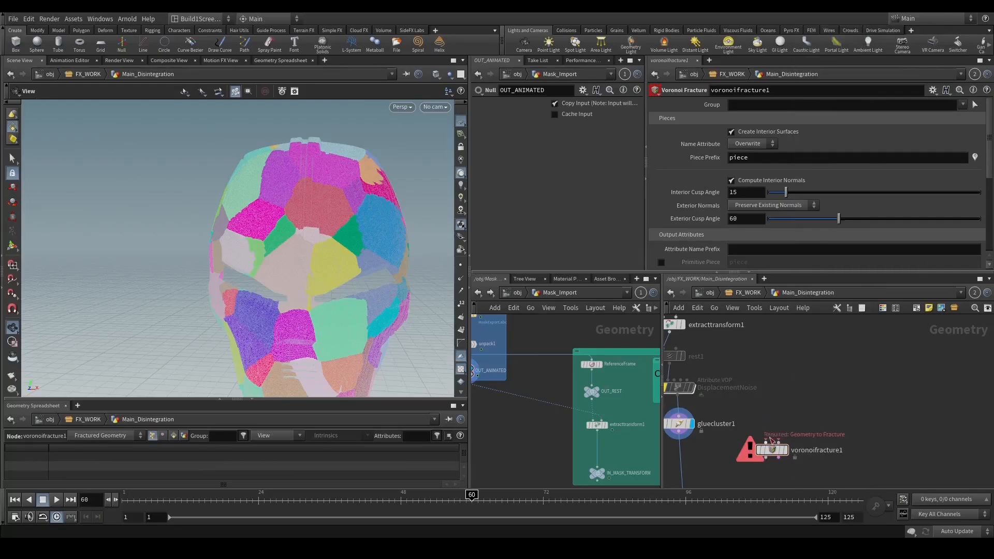
key(Delete)
middle_drag(732, 449, 824, 440)
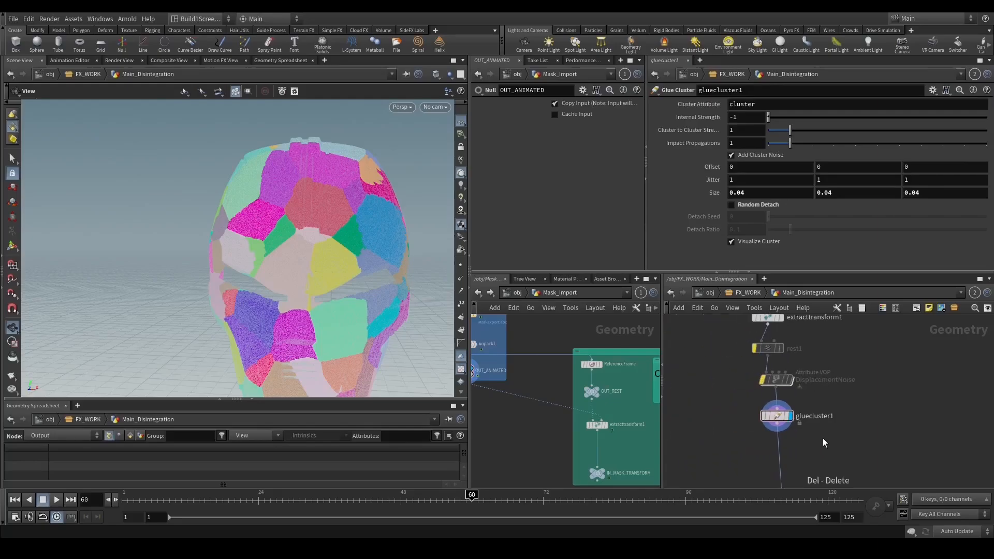
Re-enable the bypassed rest1 and DisplacementNoise nodes together so the noise feeds gluecluster1.
click(776, 416)
drag(319, 246, 350, 262)
drag(749, 388, 772, 346)
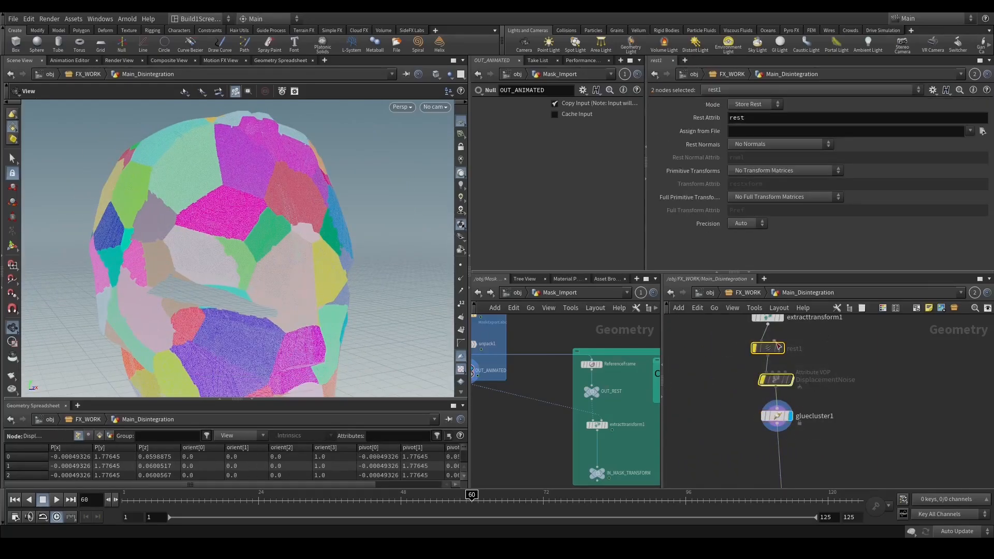
key(b)
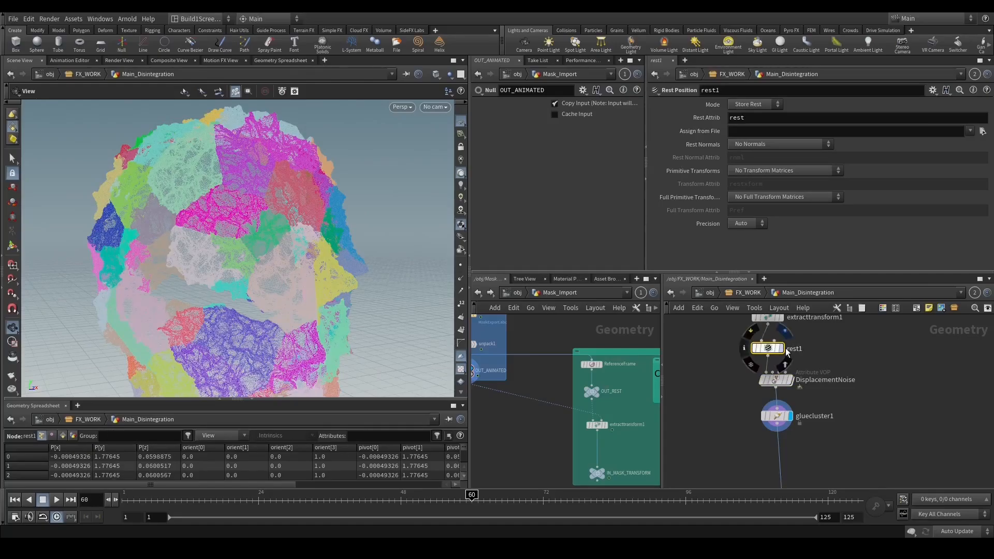
Display rest1 and limit the geometry spreadsheet to the P and rest attributes for comparison.
click(782, 348)
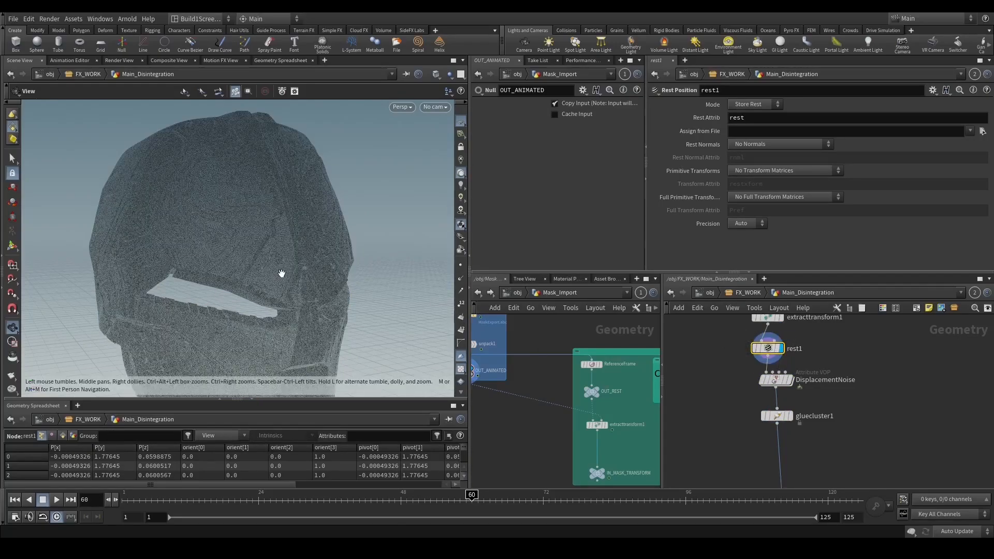
drag(305, 296, 269, 303)
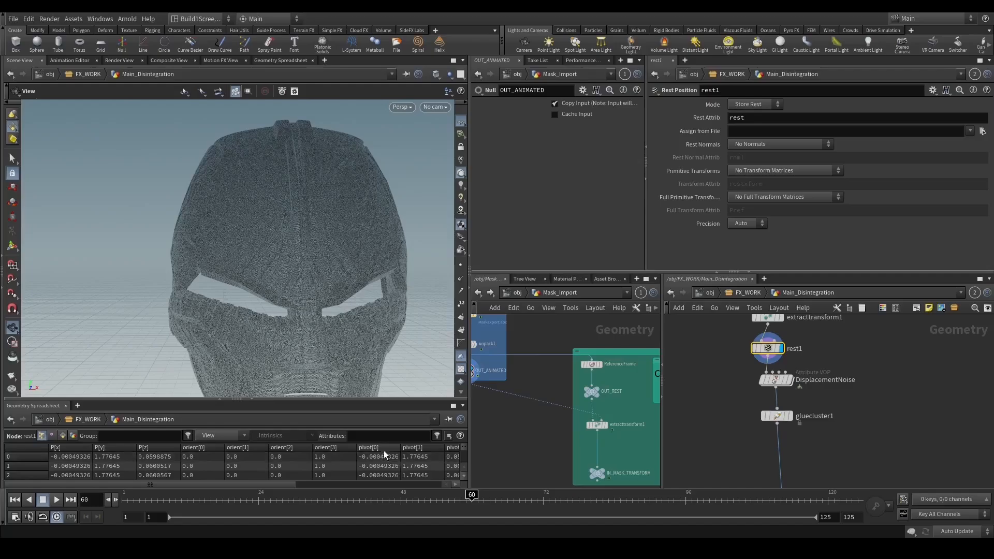
click(244, 438)
click(225, 345)
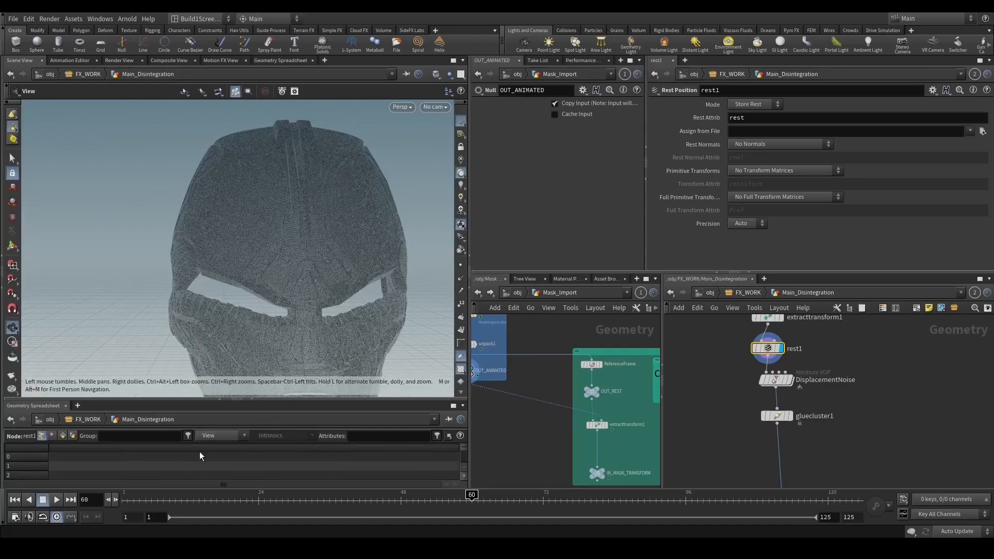
click(206, 435)
click(219, 383)
click(219, 436)
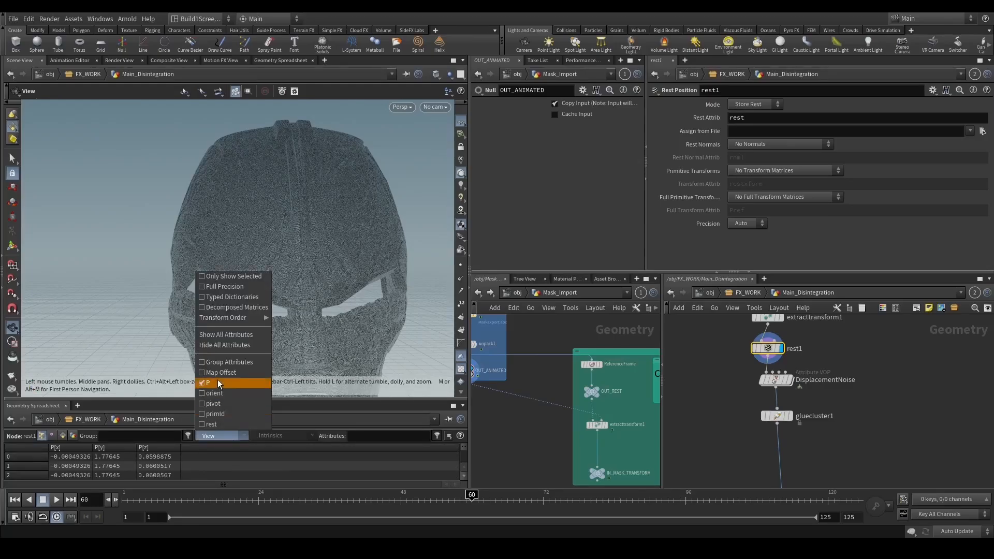
click(219, 425)
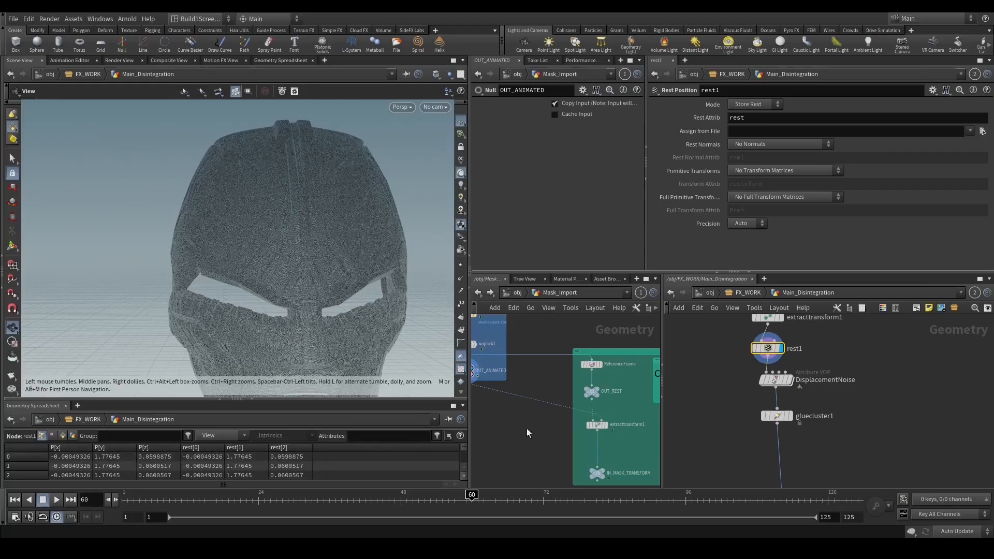
Display gluecluster1 and inspect the noise-displaced clusters across the whole mask.
drag(752, 408, 821, 433)
click(791, 417)
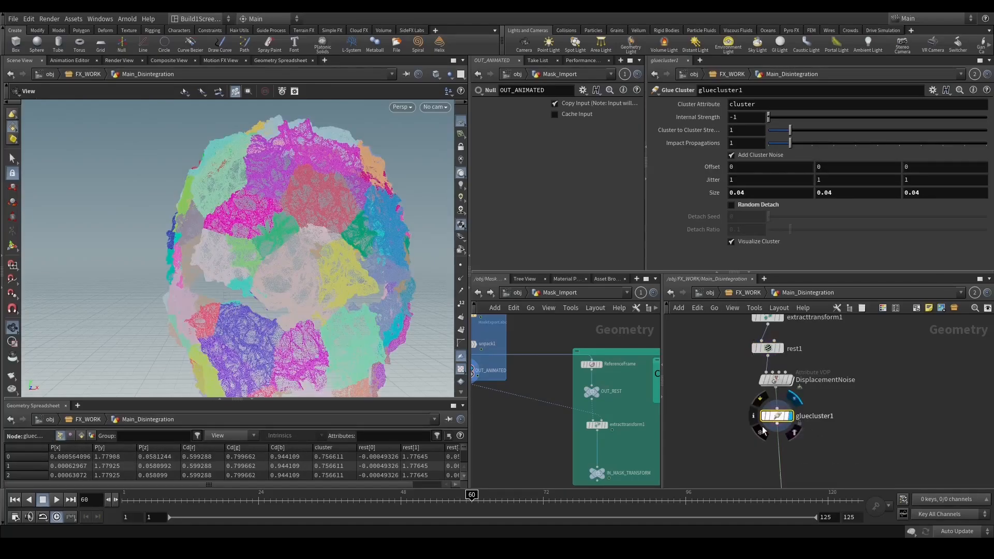
drag(297, 215, 331, 243)
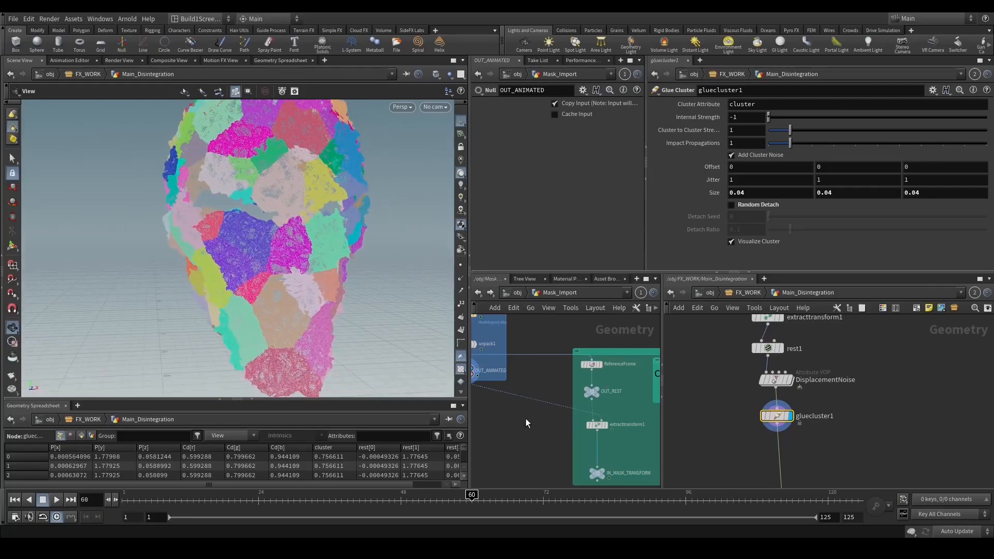
Insert an Attribute Wrangle after gluecluster1 with the code v@P=v@rest; and display the clustered mask.
middle_drag(757, 470, 744, 430)
key(Tab)
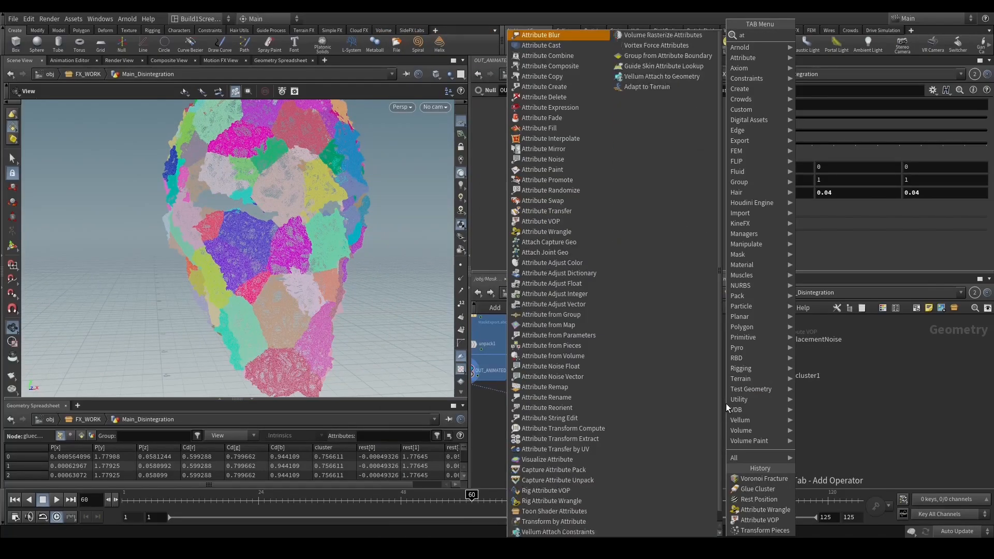
key(Return)
click(765, 411)
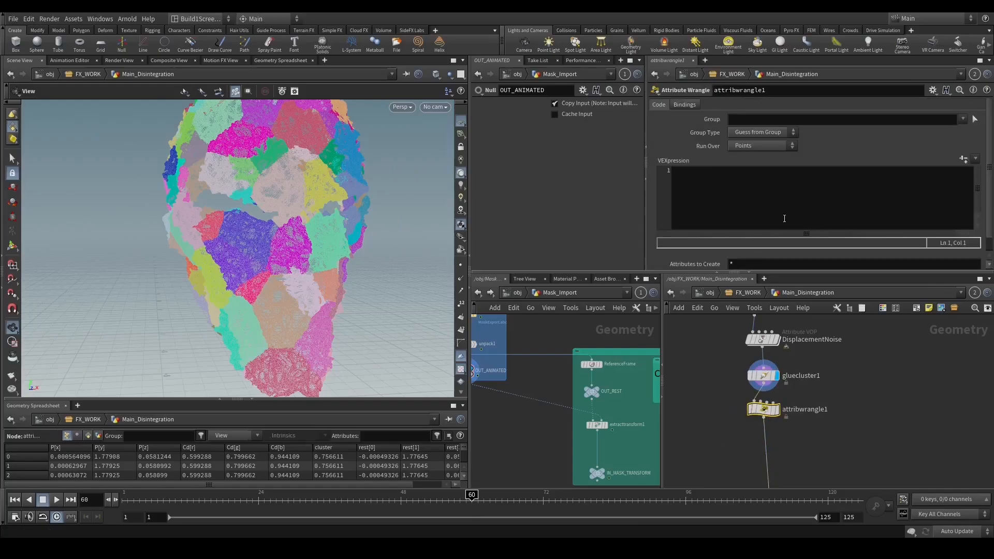
text(@)
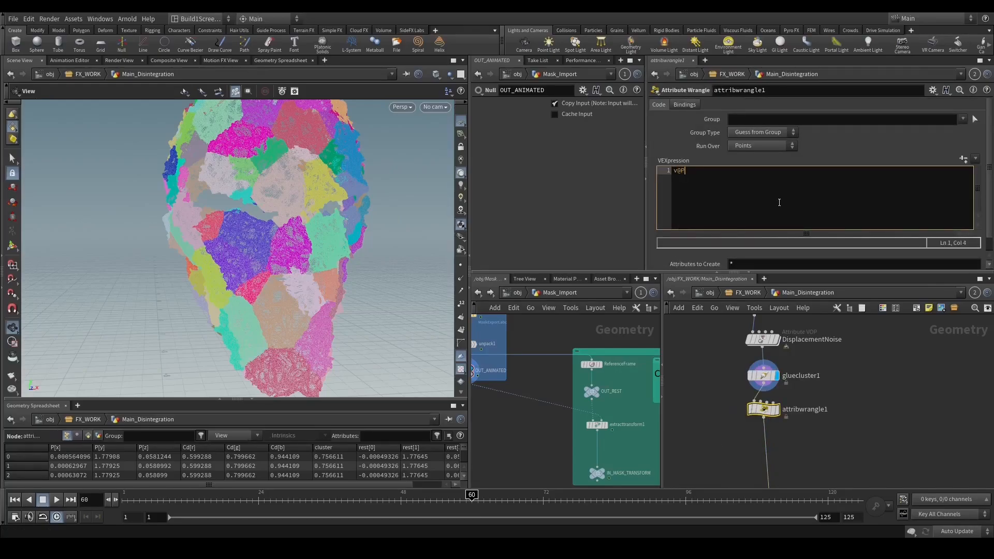
text(P=v)
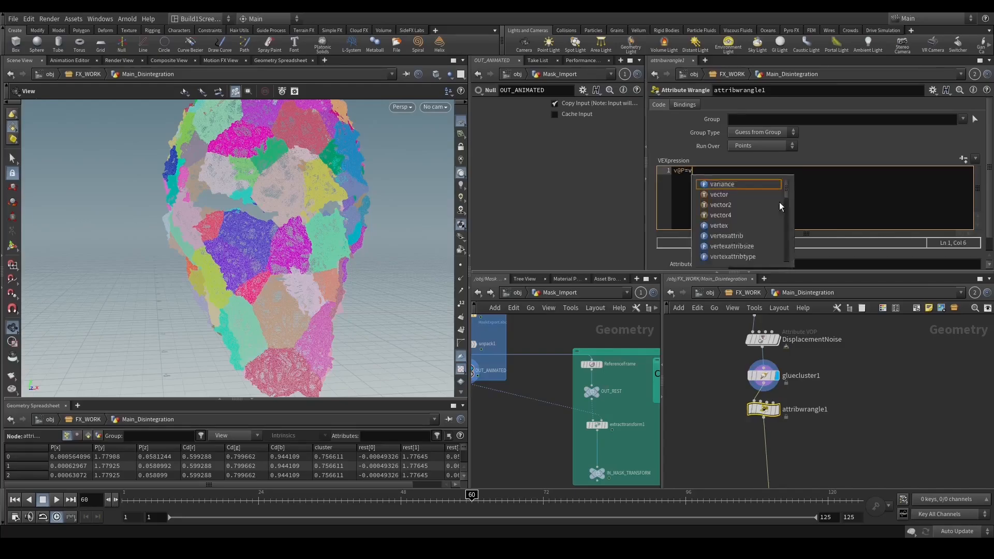
text(@trest)
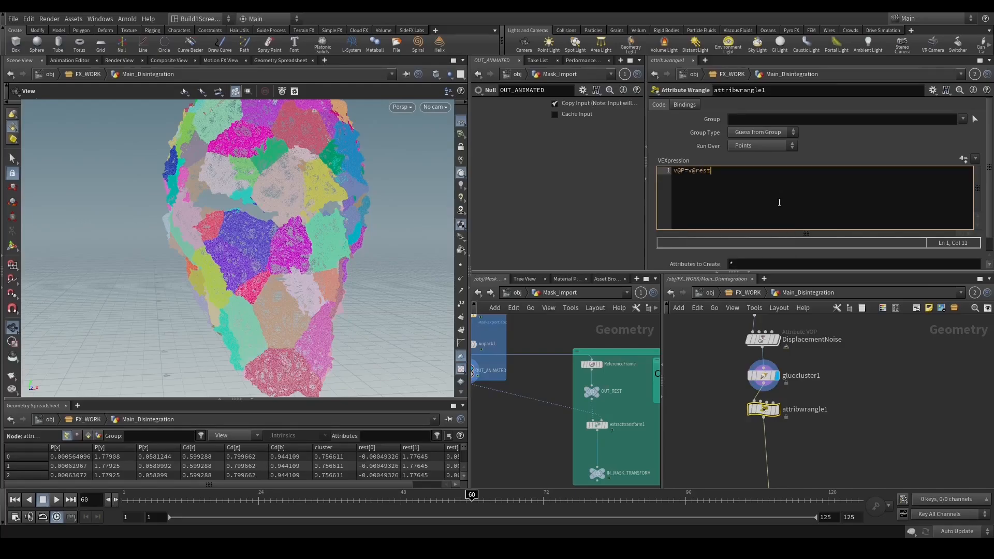
text(;)
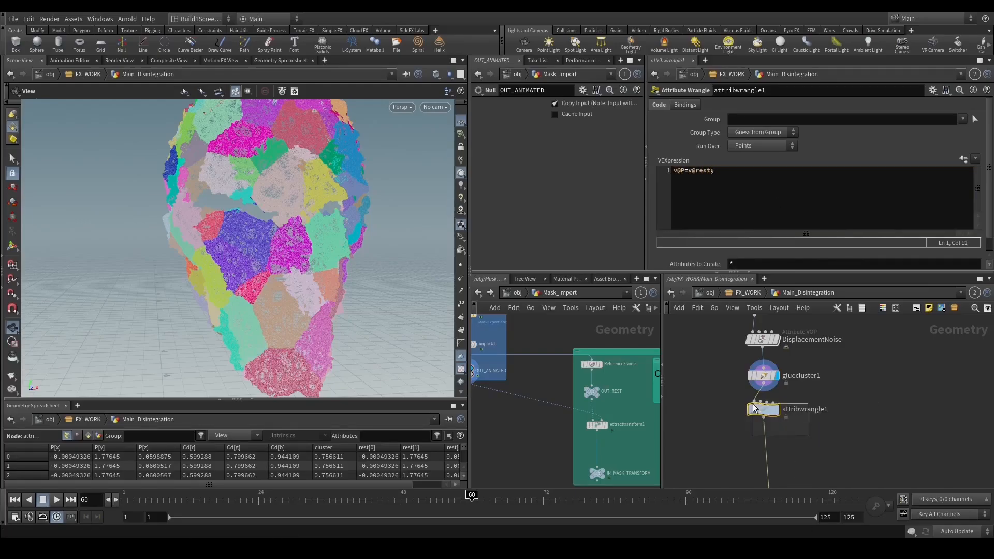
click(777, 410)
drag(223, 238, 379, 219)
Compare the outputs of DisplacementNoise, gluecluster1 and attribwrangle1, examining the cluster borders on the mask.
middle_drag(766, 345, 746, 398)
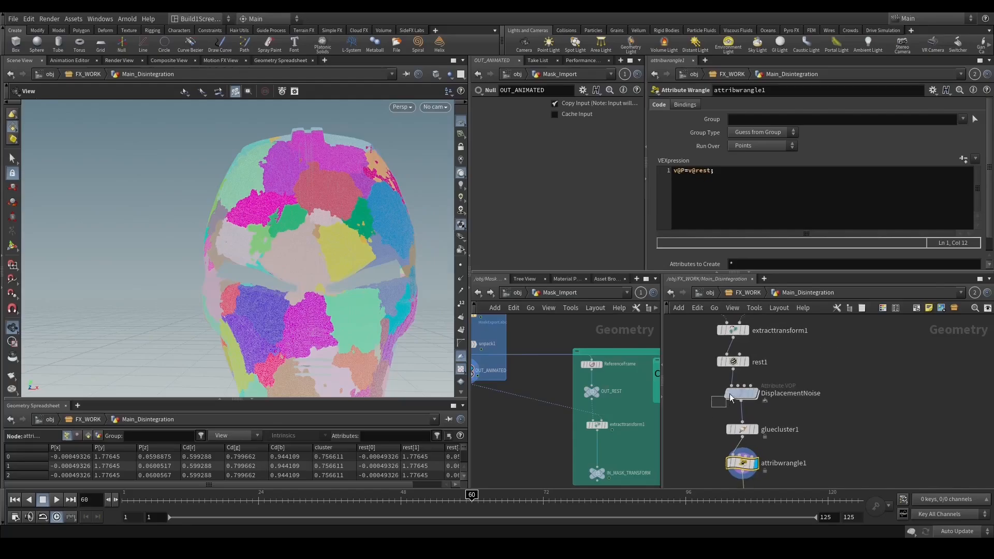
click(746, 395)
click(756, 394)
drag(322, 222, 293, 269)
click(754, 430)
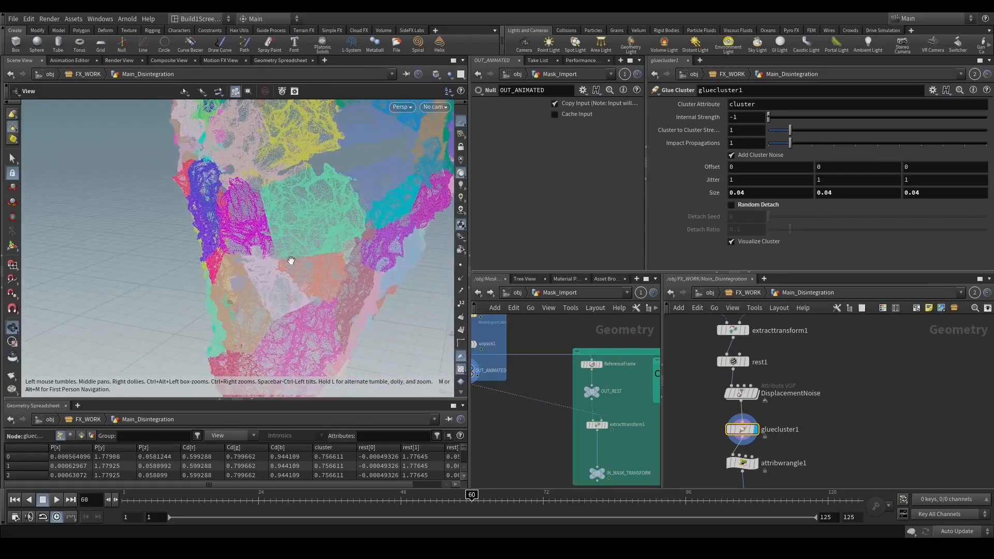
click(756, 463)
drag(363, 300, 362, 262)
drag(451, 343, 394, 311)
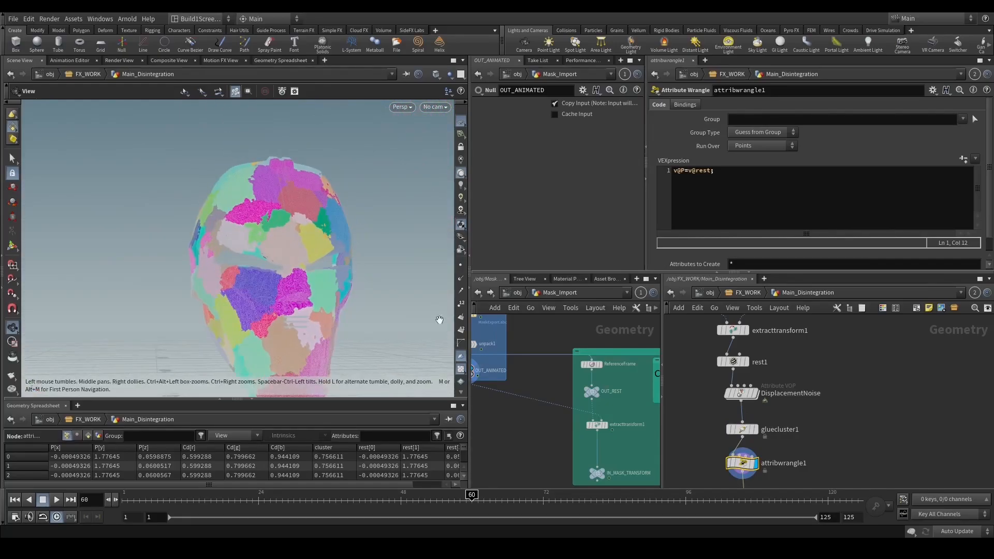
drag(855, 415, 868, 357)
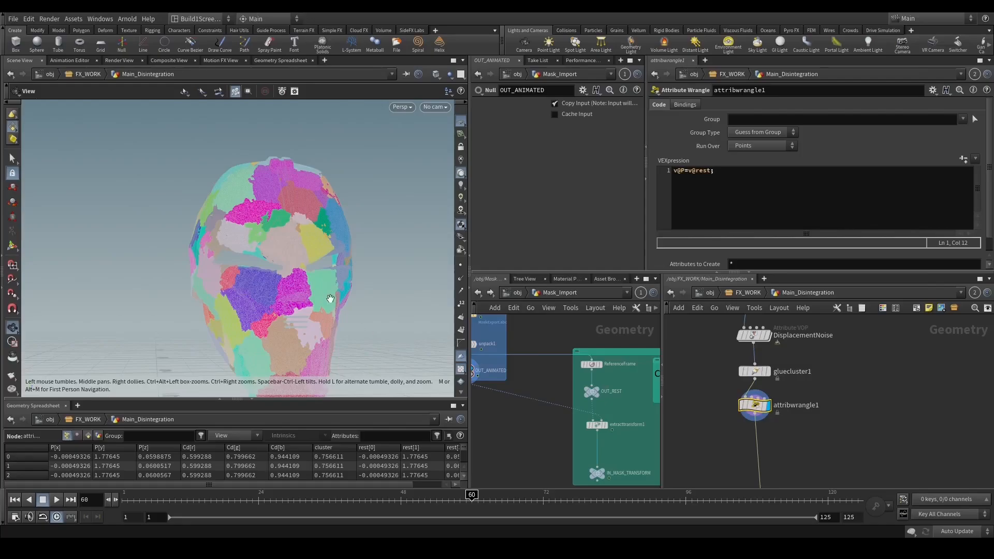
drag(311, 298, 295, 311)
drag(279, 269, 340, 259)
scroll(361, 213, up, 3)
Move attribwrangle1 slightly farther below gluecluster1 and rename it as Back_To_Rest.
drag(762, 411, 768, 427)
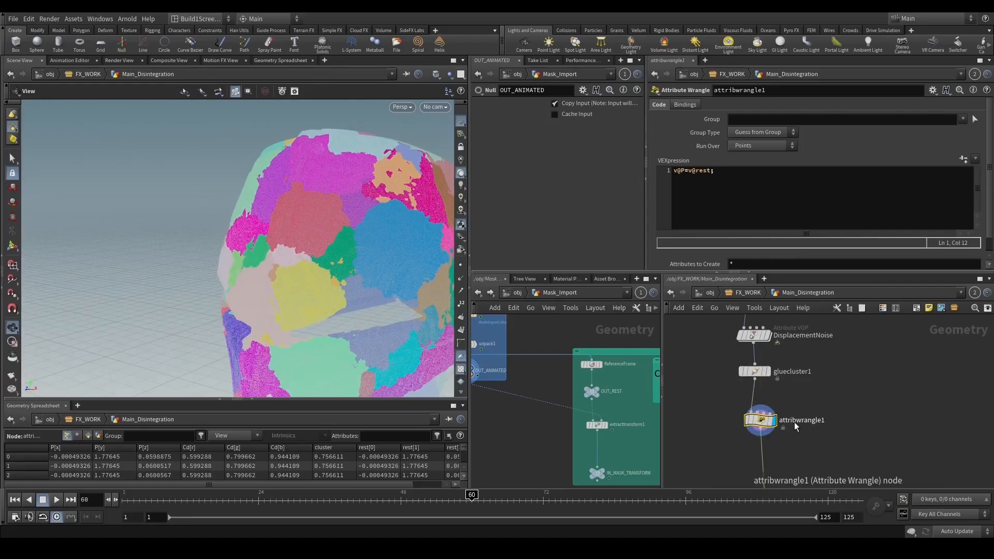
double_click(803, 421)
double_click(803, 422)
text(Ba)
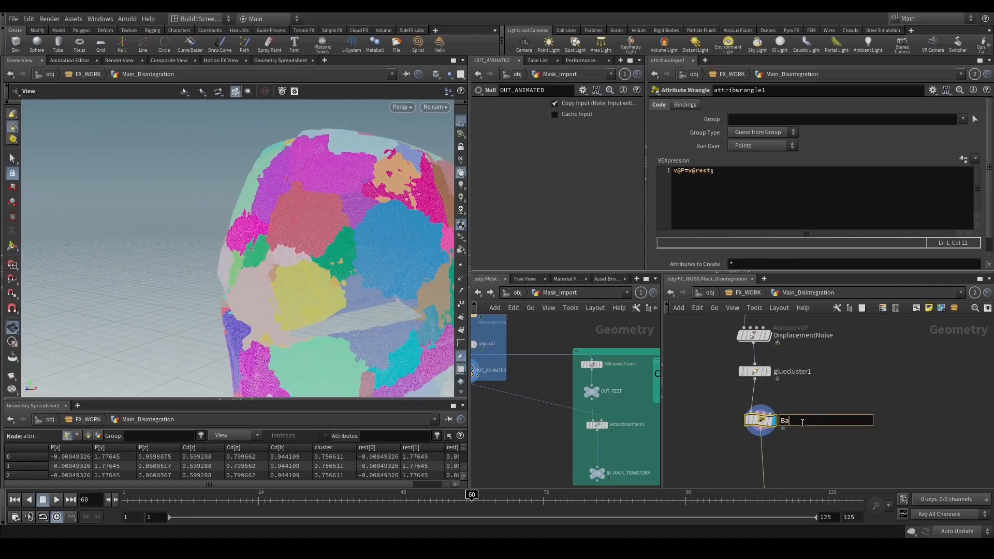
text(ck_To_Rest)
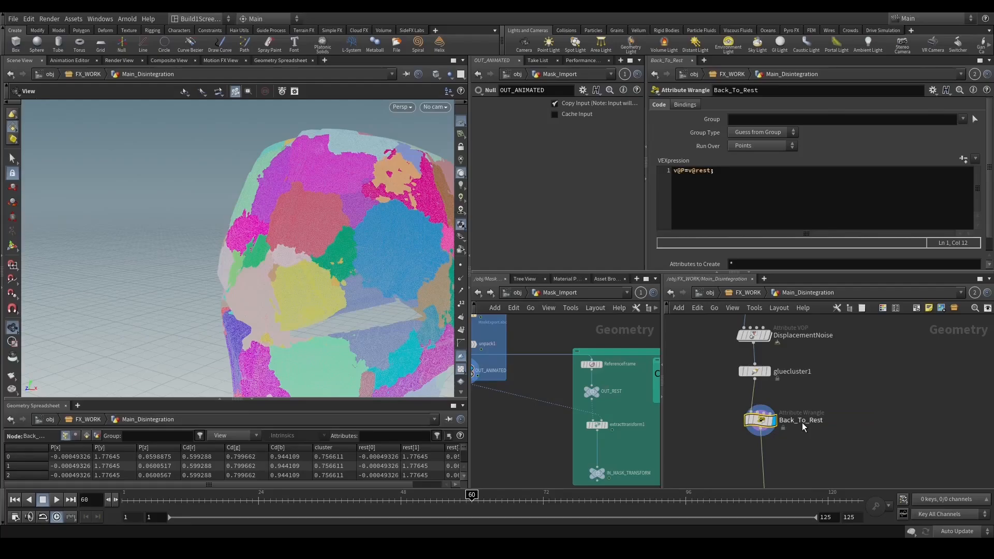
Allow editing of gluecluster1's contents and open its internal network.
key(Return)
click(753, 372)
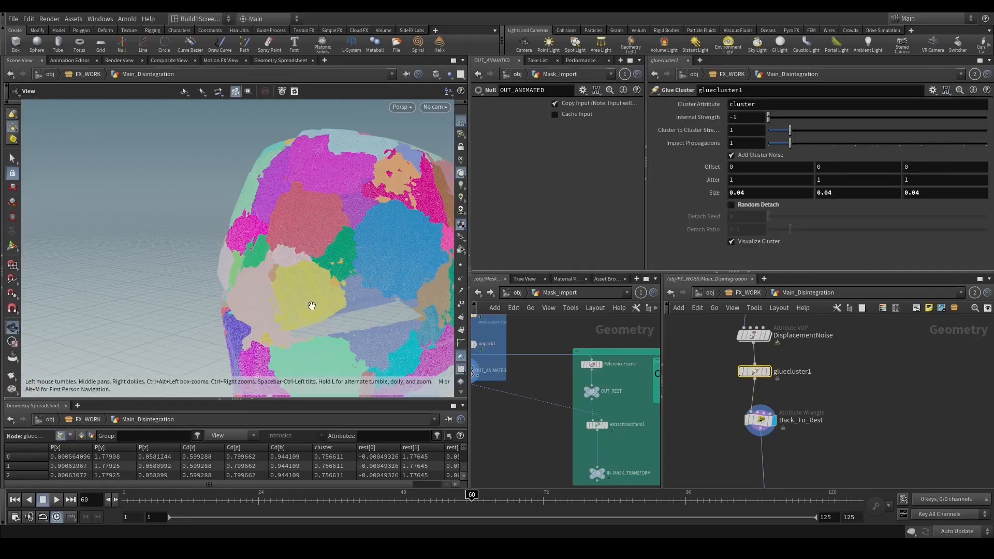
drag(312, 306, 457, 247)
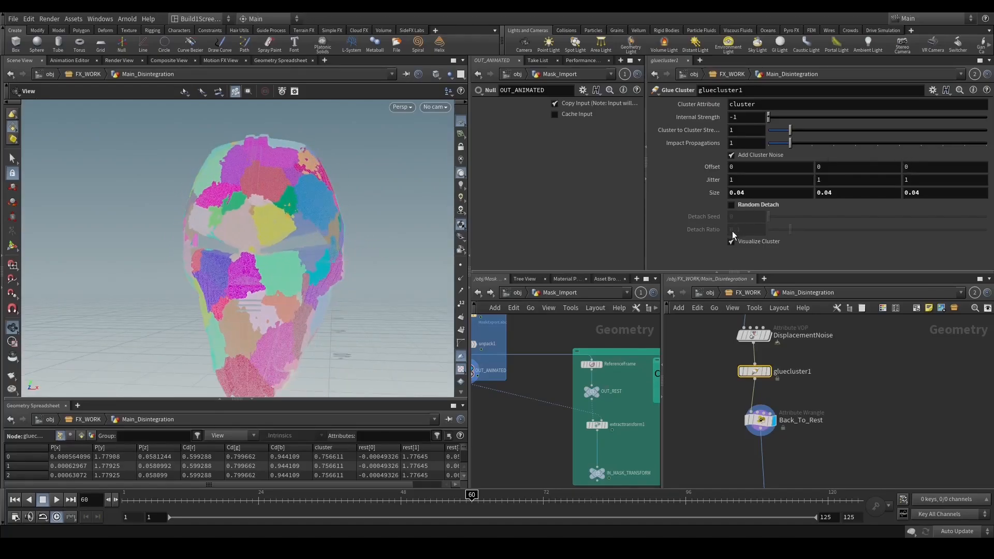
drag(255, 269, 304, 284)
drag(419, 331, 290, 306)
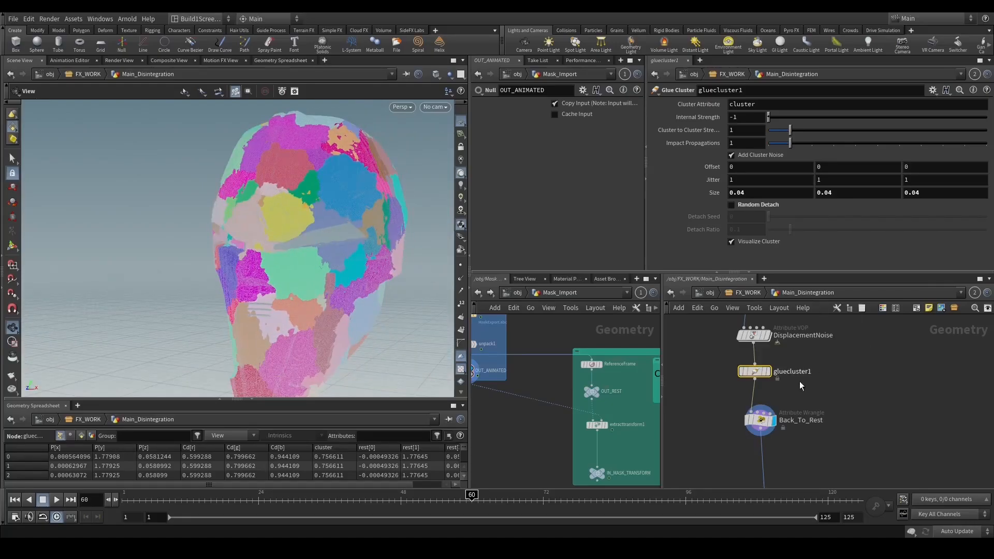
right_click(753, 373)
click(791, 480)
double_click(758, 376)
scroll(772, 360, up, 3)
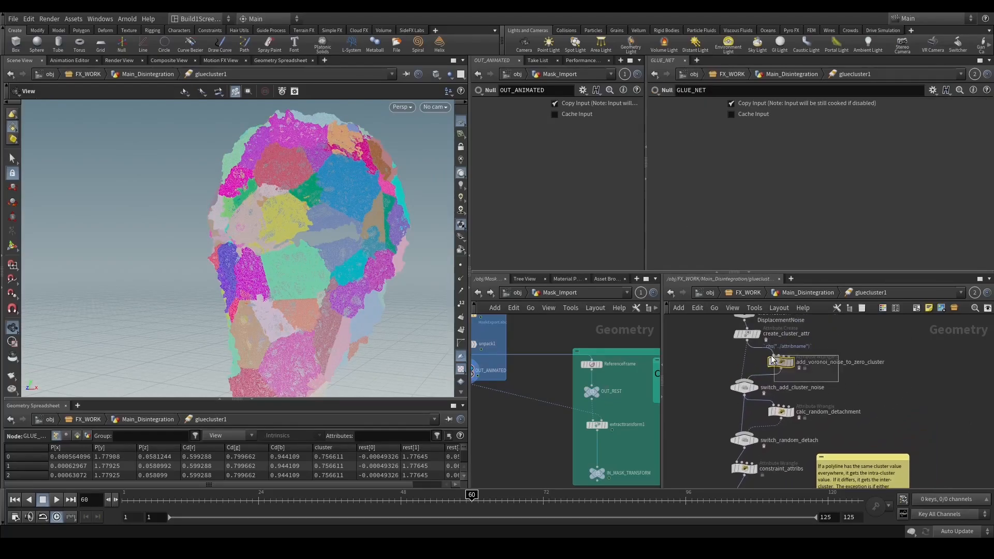
In the add_voronoi_noise_to_zero_cluster wrangle, duplicate the vnoise line directly beneath the original.
click(774, 361)
scroll(952, 263, down, 3)
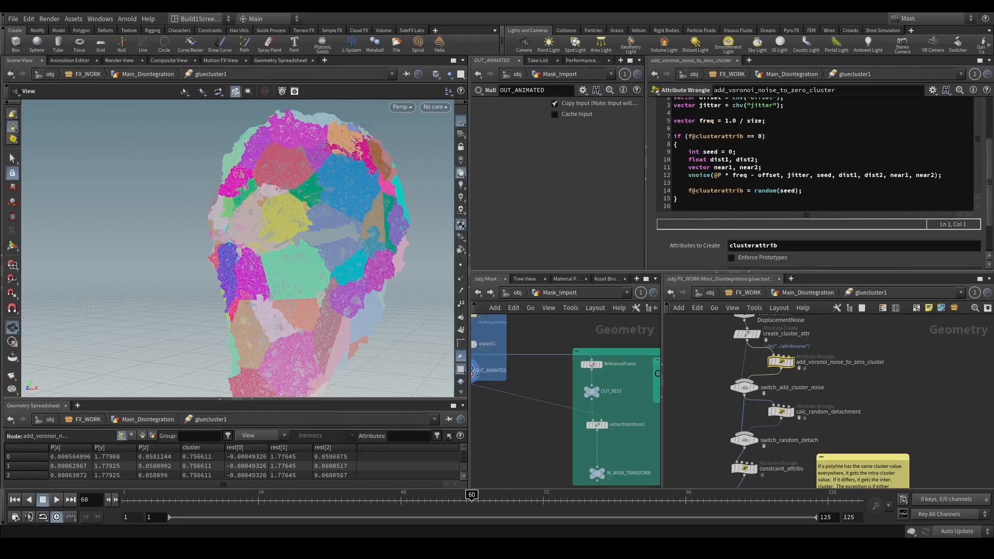
scroll(831, 228, up, 1)
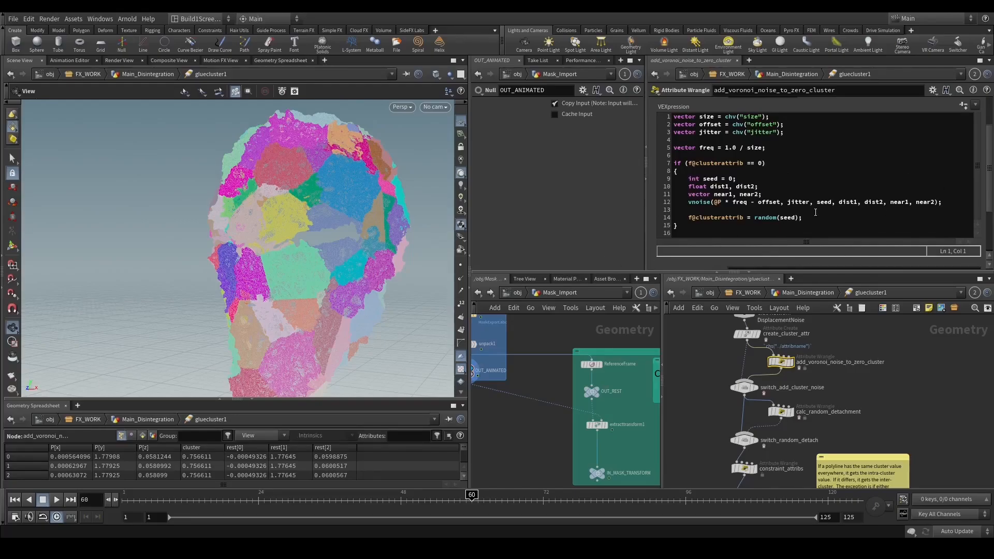
drag(962, 207, 684, 203)
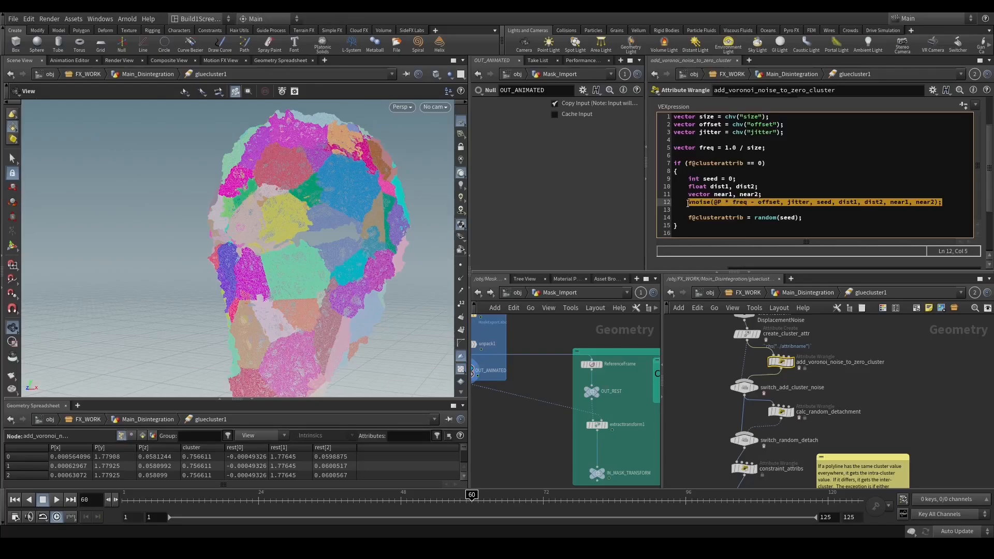
click(950, 202)
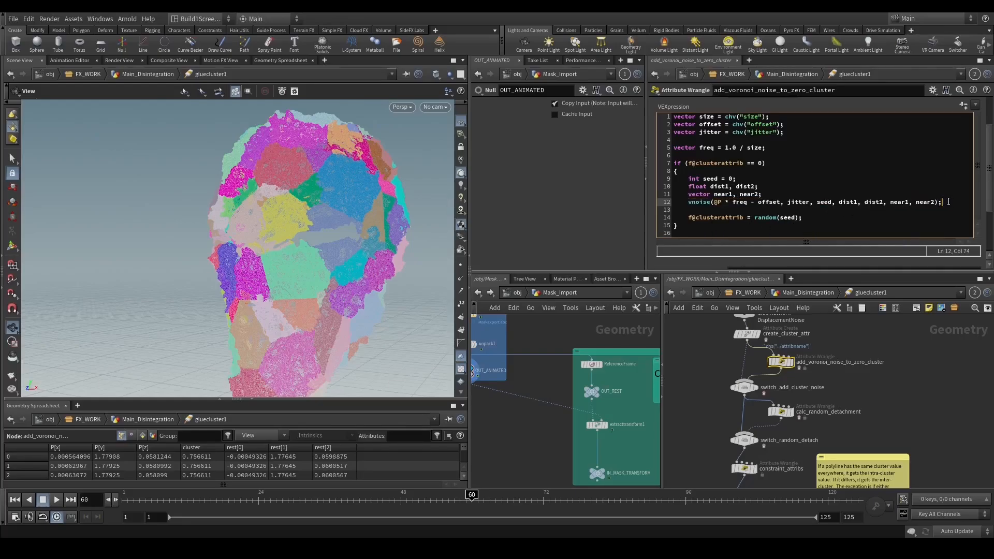
key(Return)
text(vnoise(@P * freq - offset, jitter, seed, dist1, dist2, near1, near2);)
Declare a second seed variable with int seed2 = 0; below the existing seed declaration.
click(745, 177)
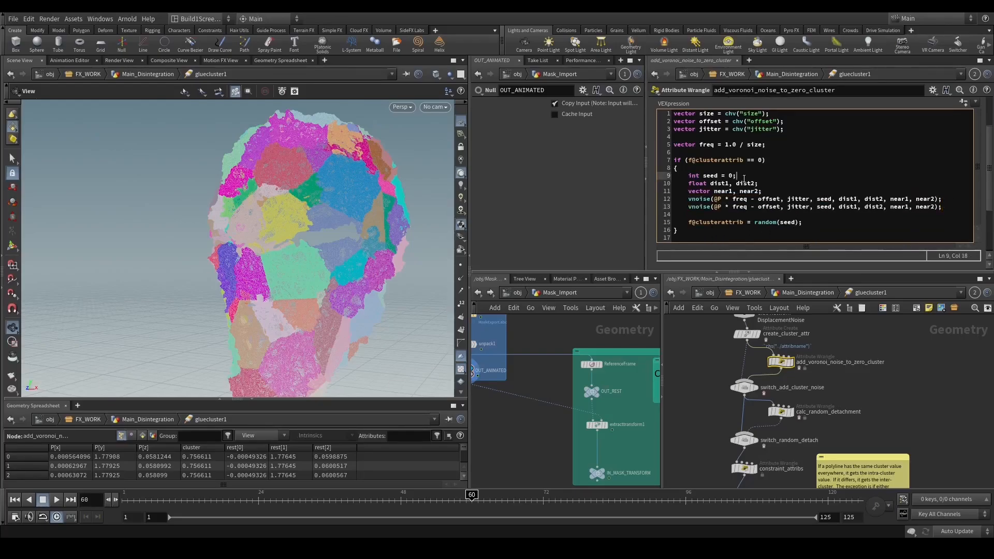
key(Return)
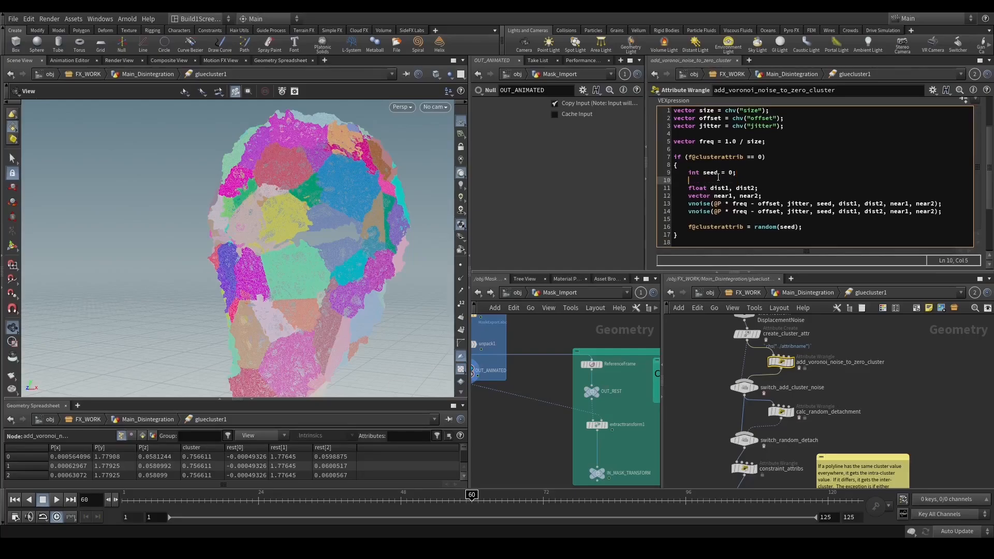
drag(740, 173, 694, 172)
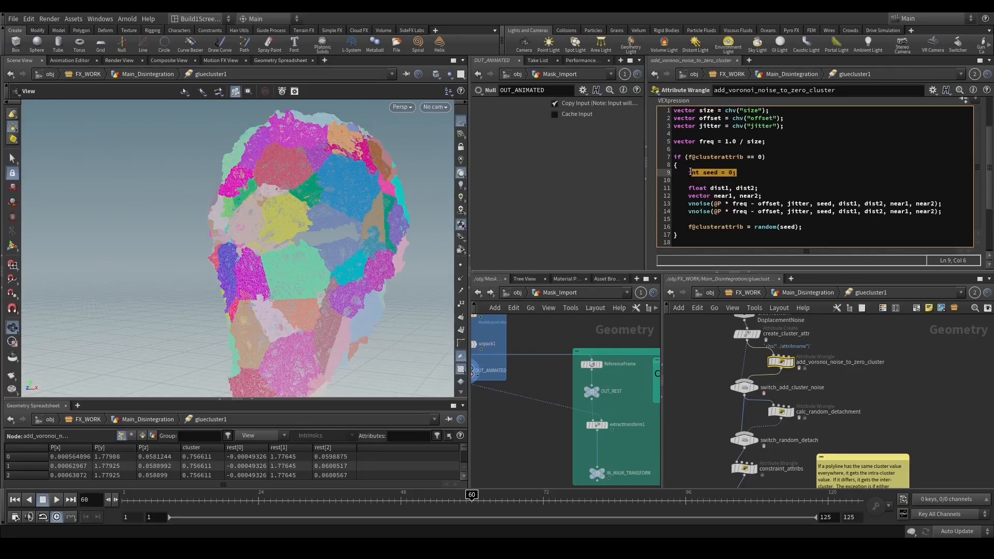
key(ctrl+c)
click(691, 179)
key(ctrl+v)
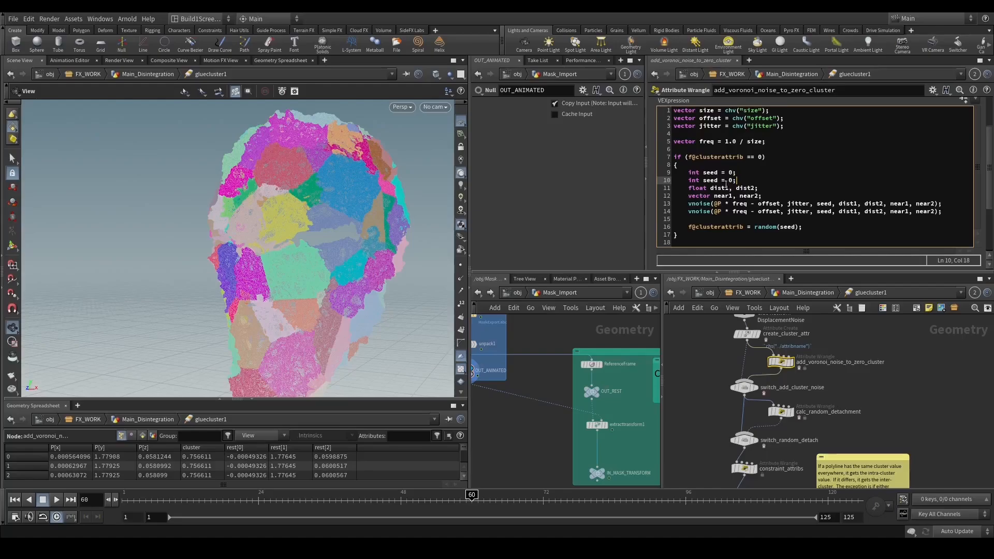
text(2)
Use seed2 in the second vnoise call and change the cluster attribute's random argument to seed+seed2.
click(833, 212)
text(2)
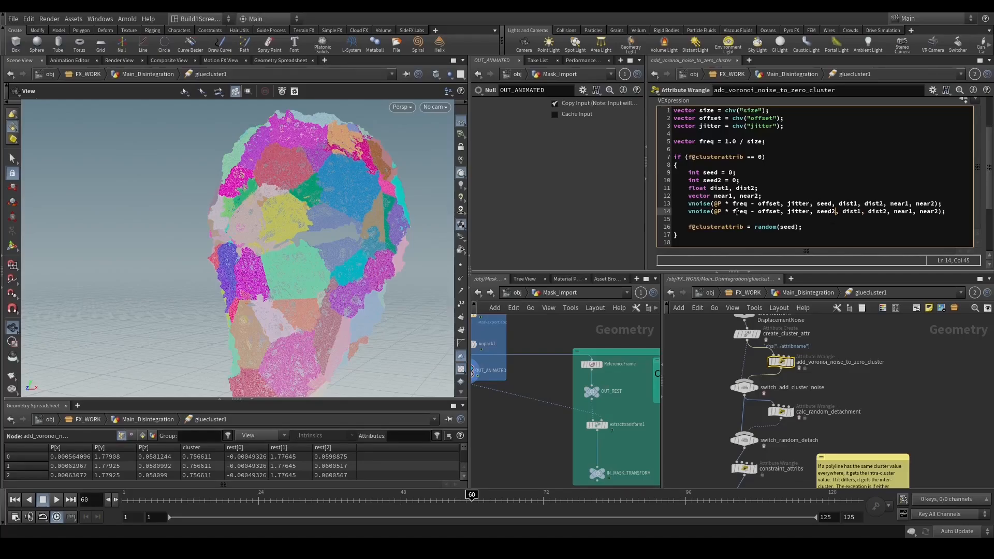
click(796, 229)
key(BackSpace)
key(BackSpace)
text(+seed2)
click(920, 365)
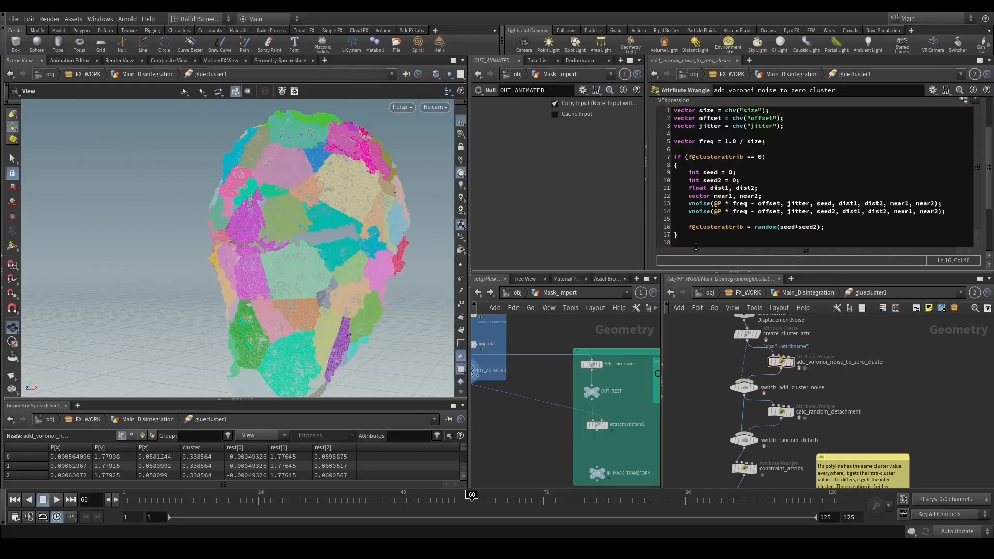
Multiply freq by chf('FreqMultiplier') in the second vnoise call and create the matching channel parameter.
scroll(725, 259, down, 3)
scroll(694, 262, up, 5)
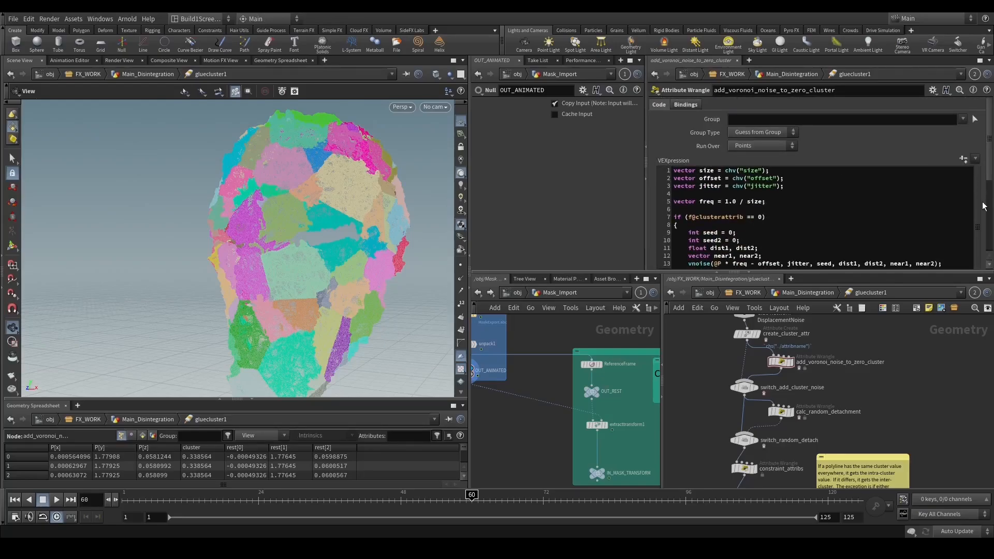
scroll(984, 205, down, 2)
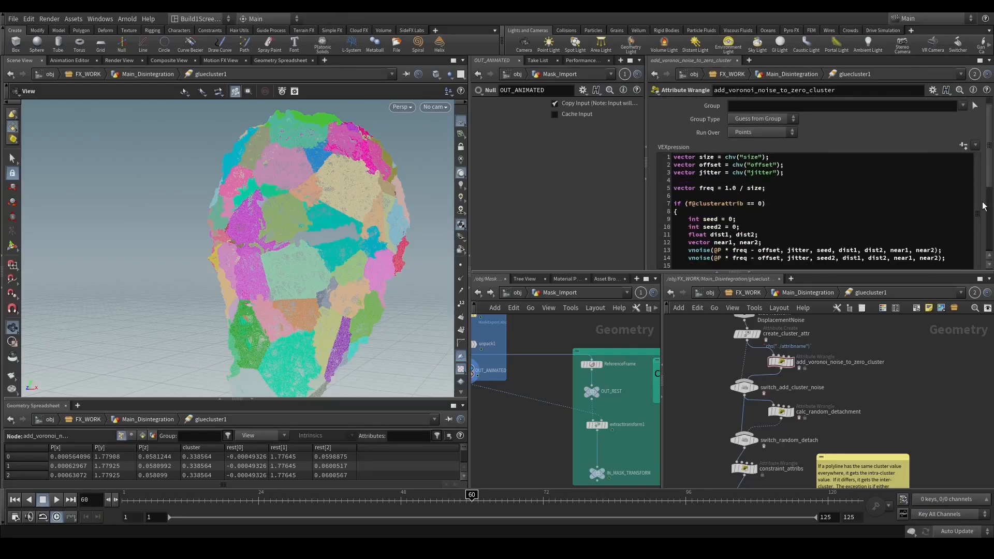
click(755, 244)
text(freq*chf(')
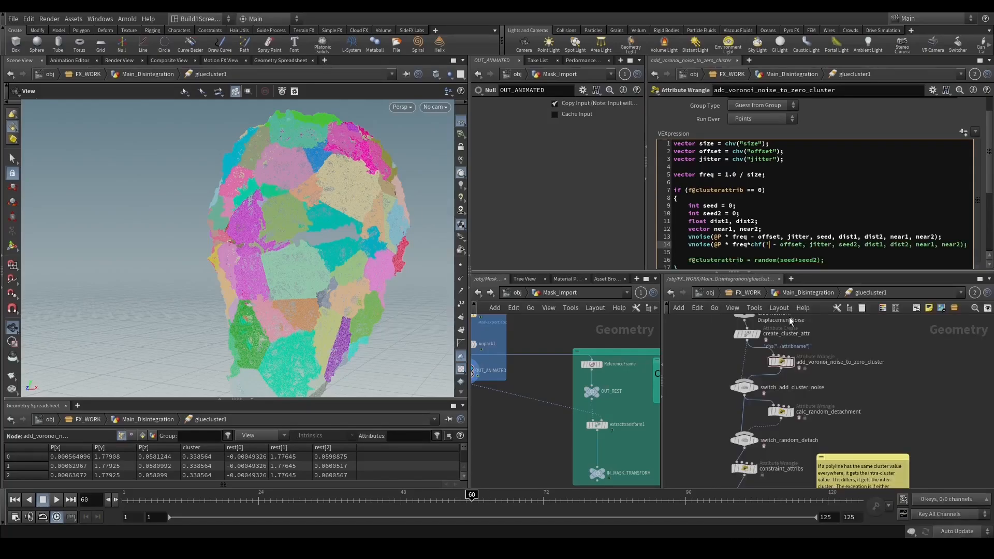
text(FreqM)
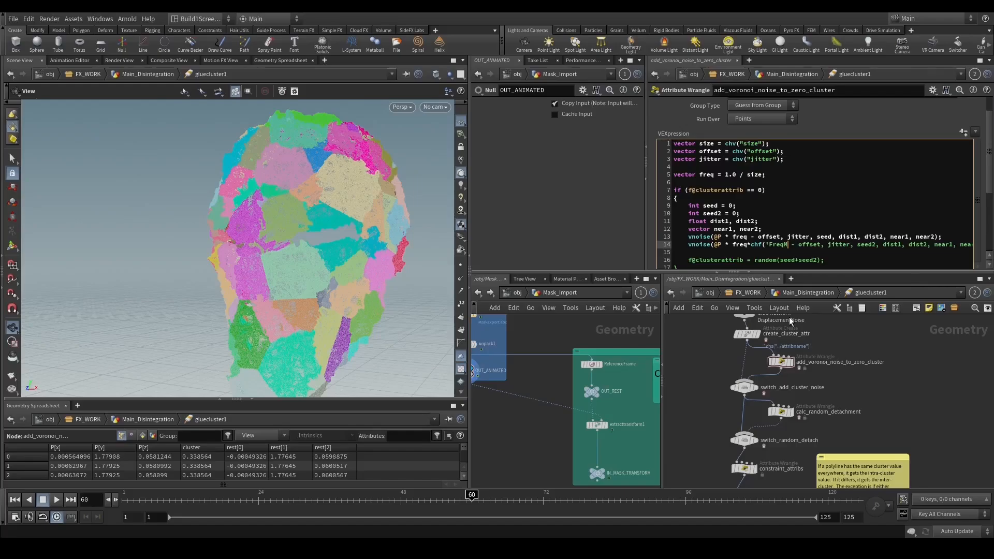
text(ultiplier)
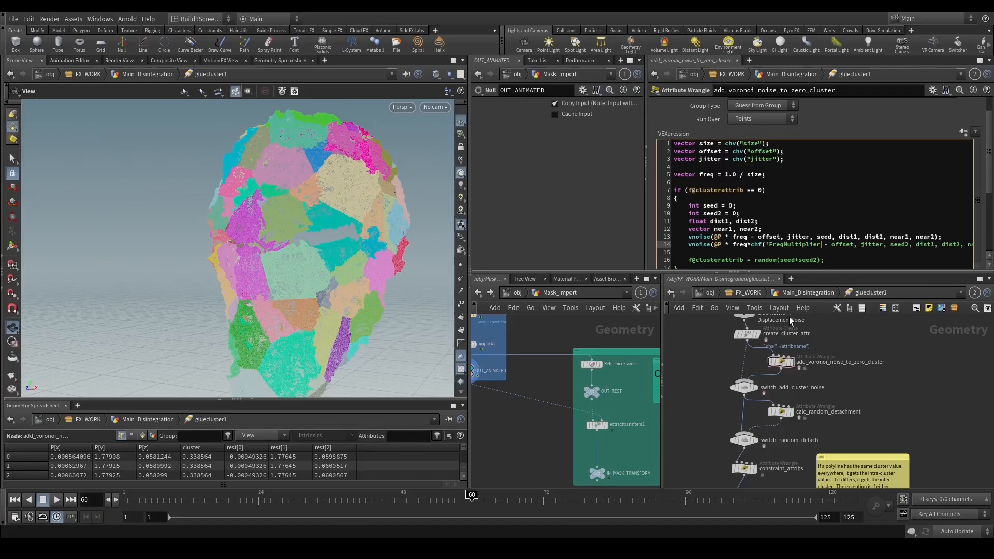
text('))
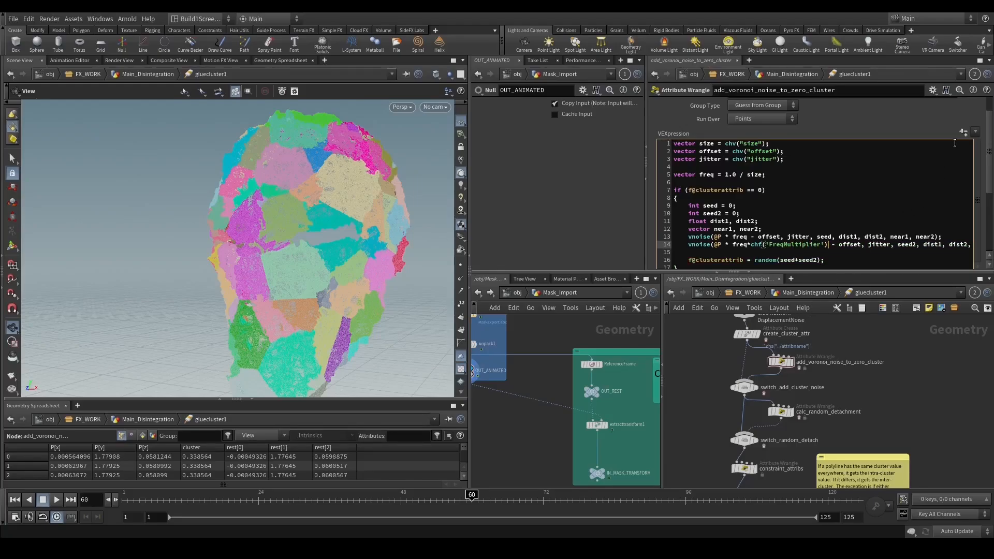
click(961, 134)
scroll(983, 202, down, 3)
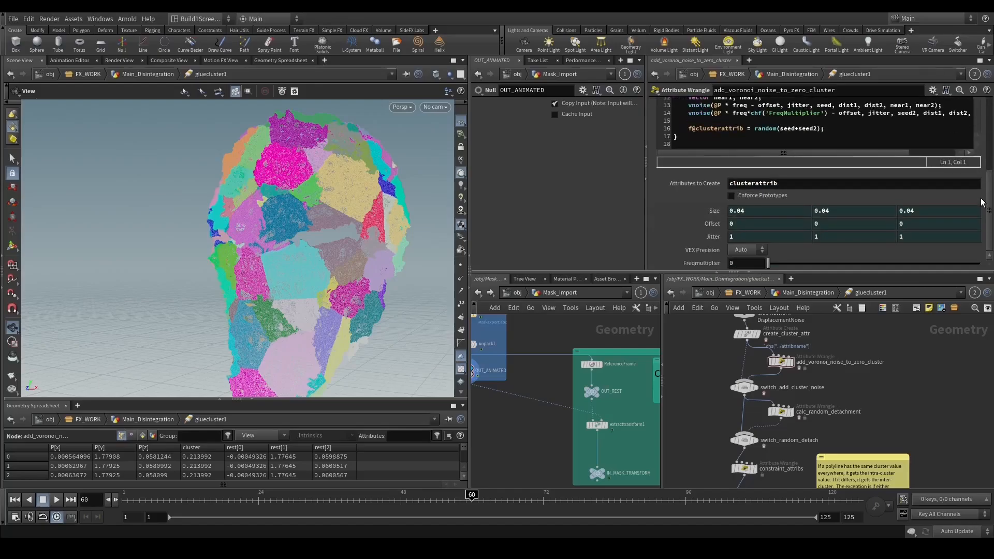
Set Freqmultiplier to 2 and return to the Main_Disintegration network.
click(743, 264)
text(2)
key(Return)
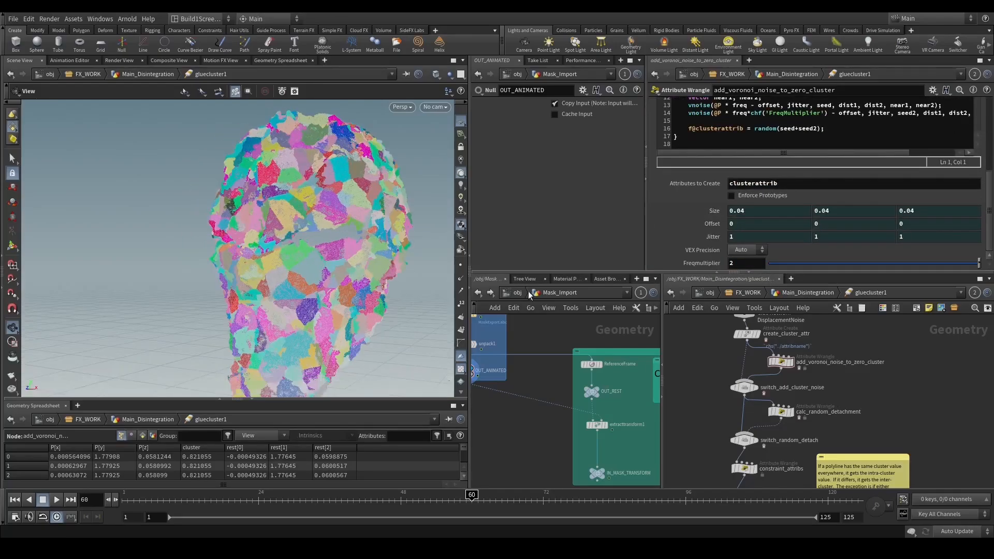
click(791, 294)
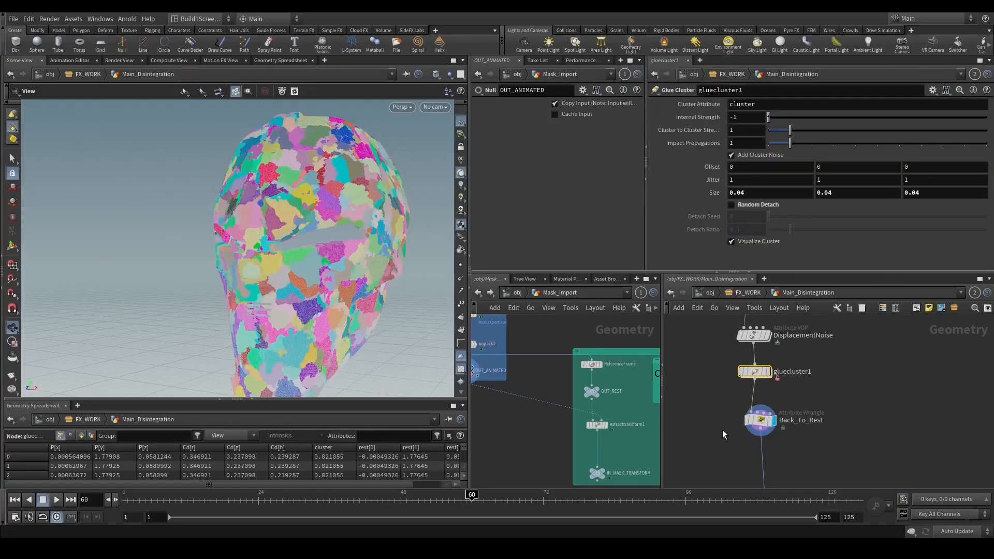
Select Back_To_Rest and examine the size and borders of the combined-noise clusters across the mask.
drag(722, 430, 798, 402)
drag(328, 239, 311, 300)
right_drag(311, 301, 331, 273)
drag(331, 273, 313, 214)
right_drag(313, 213, 318, 224)
drag(378, 245, 359, 238)
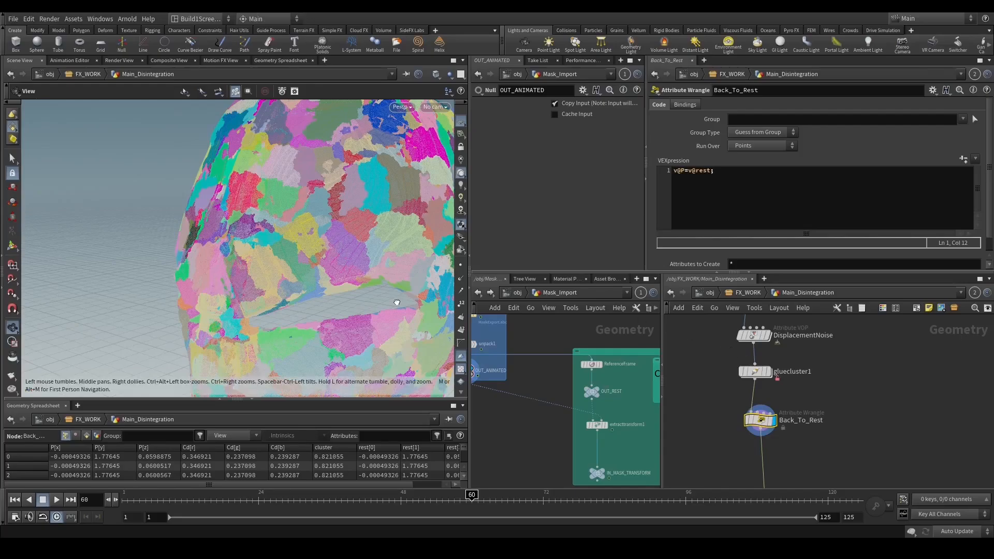
mouse_move(363, 249)
right_down()
mouse_move(358, 233)
mouse_move(373, 243)
right_up()
drag(384, 258, 603, 360)
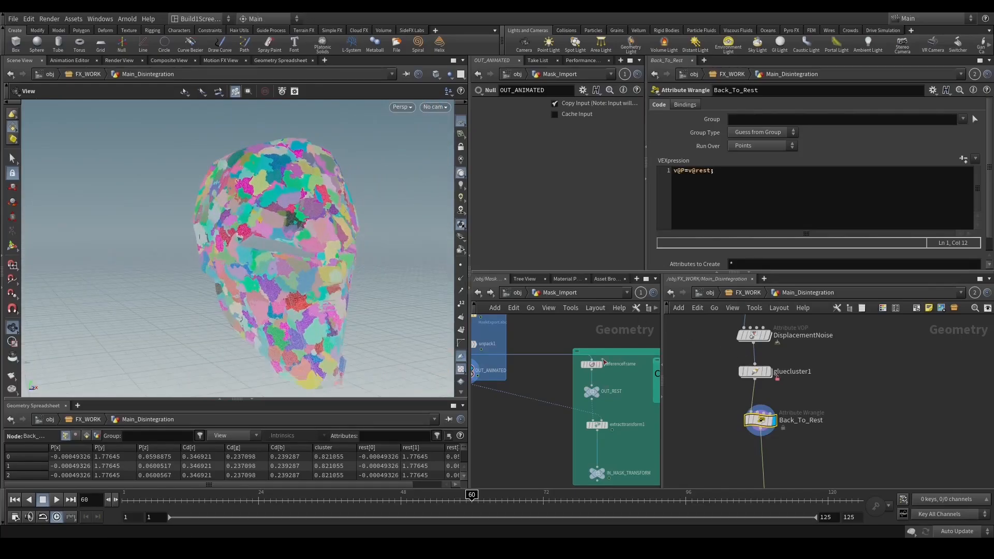
drag(345, 303, 456, 339)
scroll(754, 393, up, 1)
scroll(741, 402, down, 3)
drag(329, 272, 305, 259)
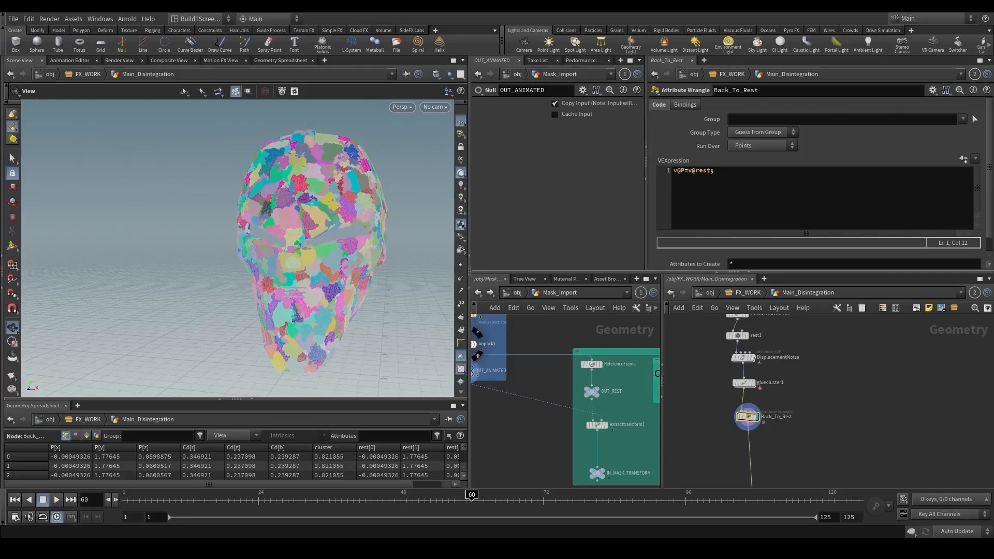
Insert a new Attribute Wrangle on the wire below Back_To_Rest.
middle_drag(727, 434, 711, 342)
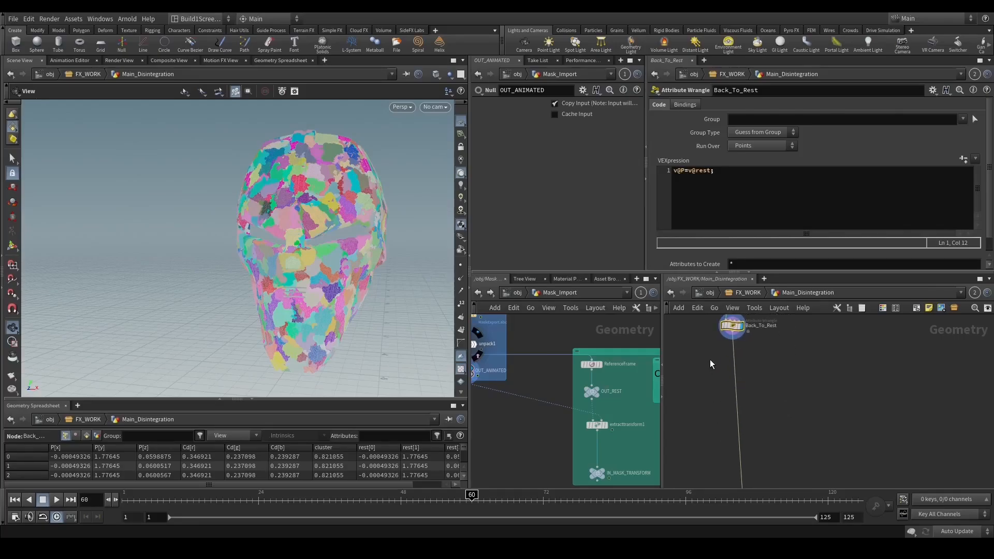
key(Tab)
text(atw)
key(Return)
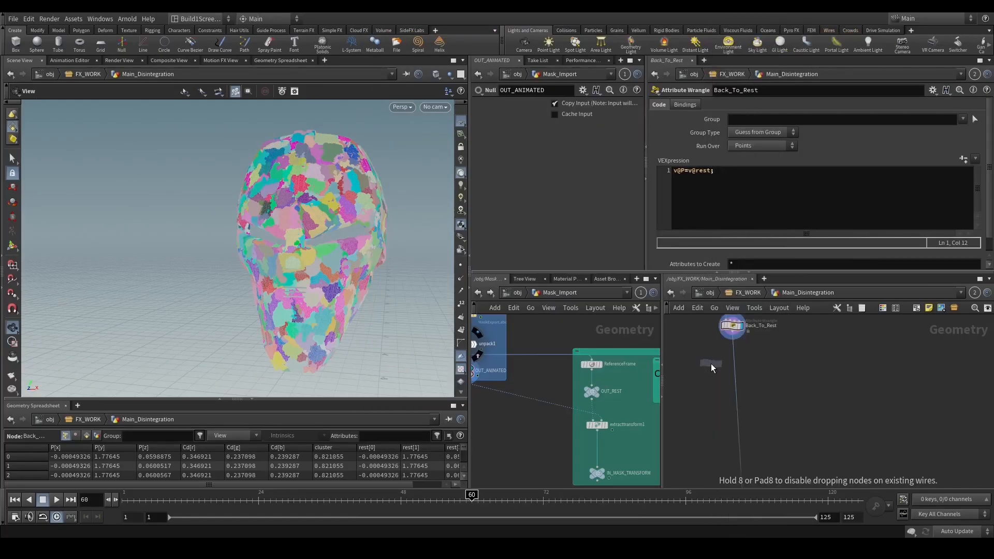
double_click(738, 368)
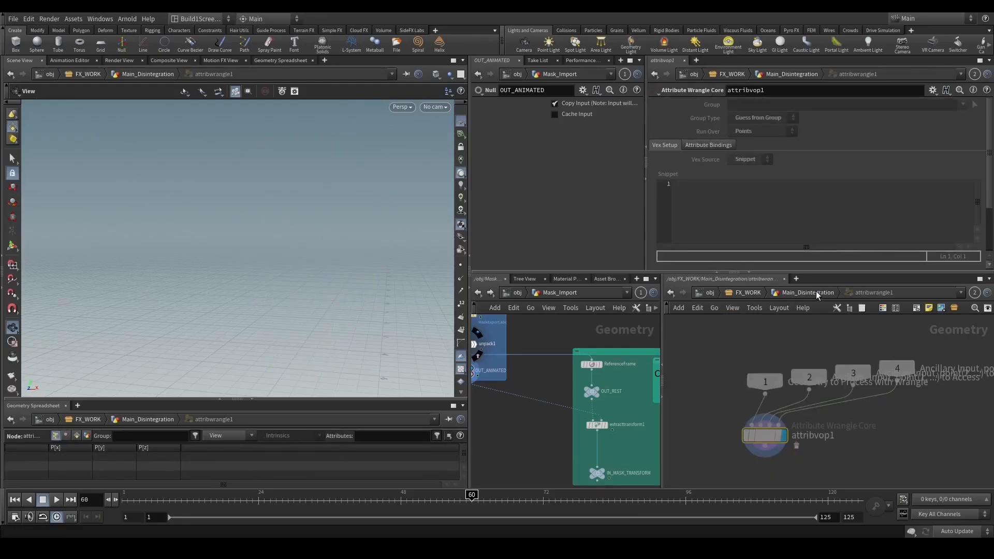
click(808, 293)
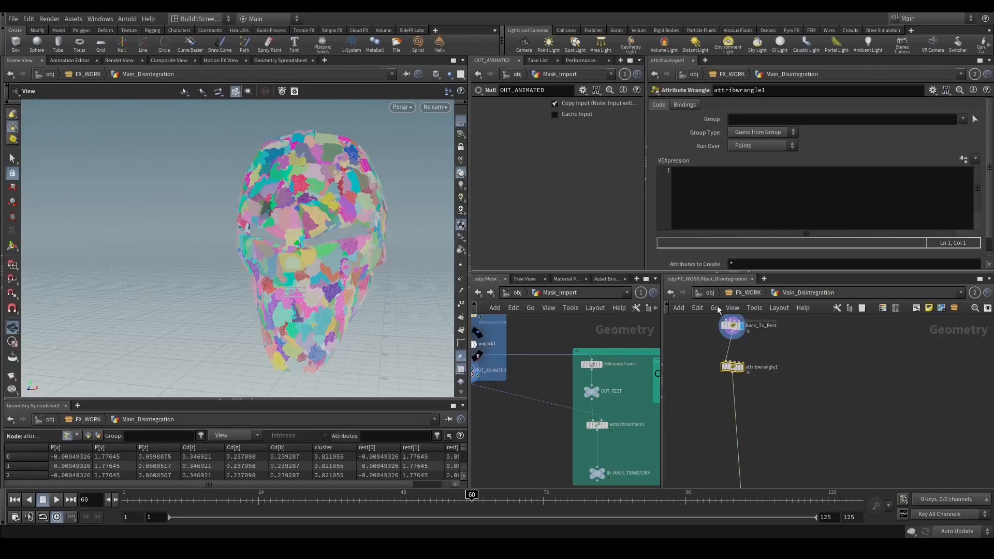
Enter the code s@clusterName='Cluster_'+itoa(f@cluster); in the new wrangle.
click(710, 221)
text(s@clusterName=')
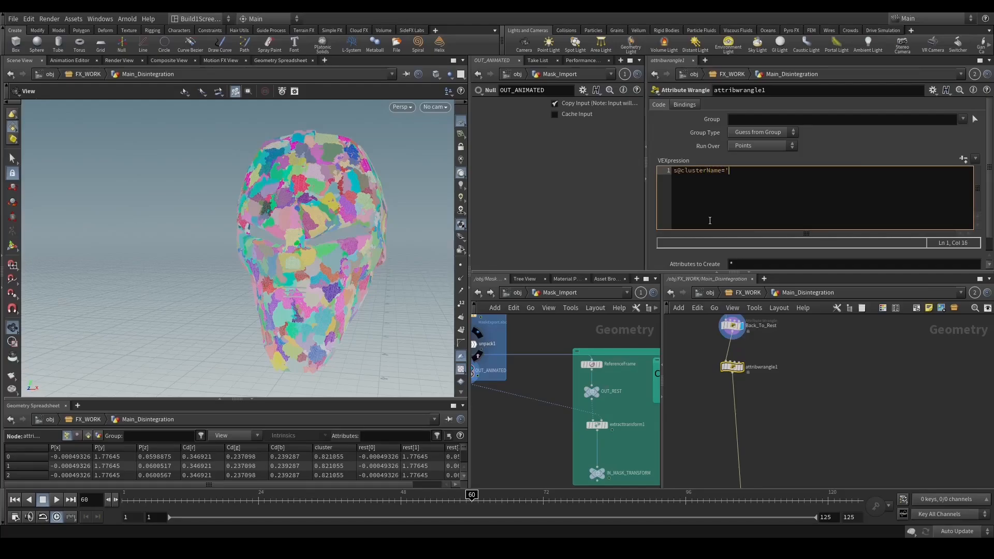
text(Cluster_'+i@toa()
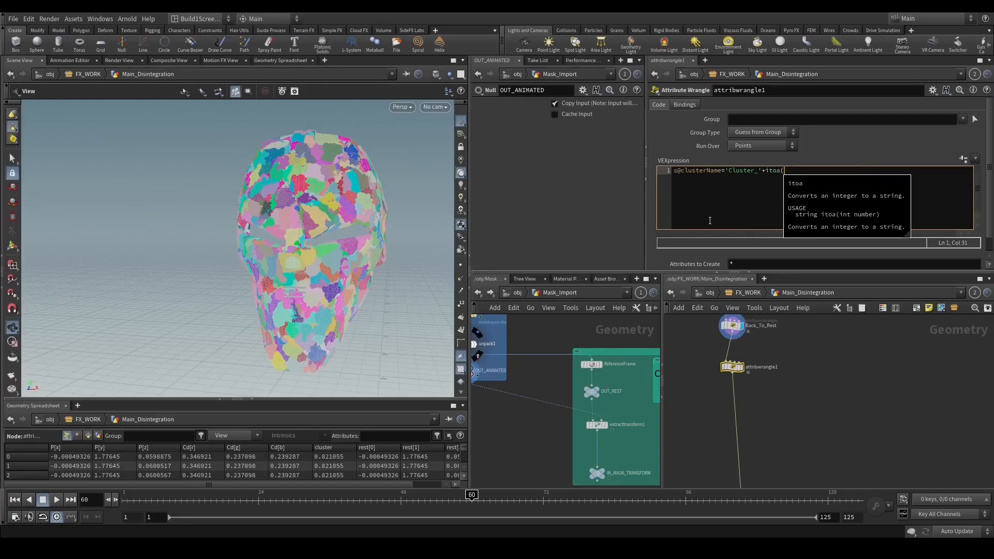
text(f@)
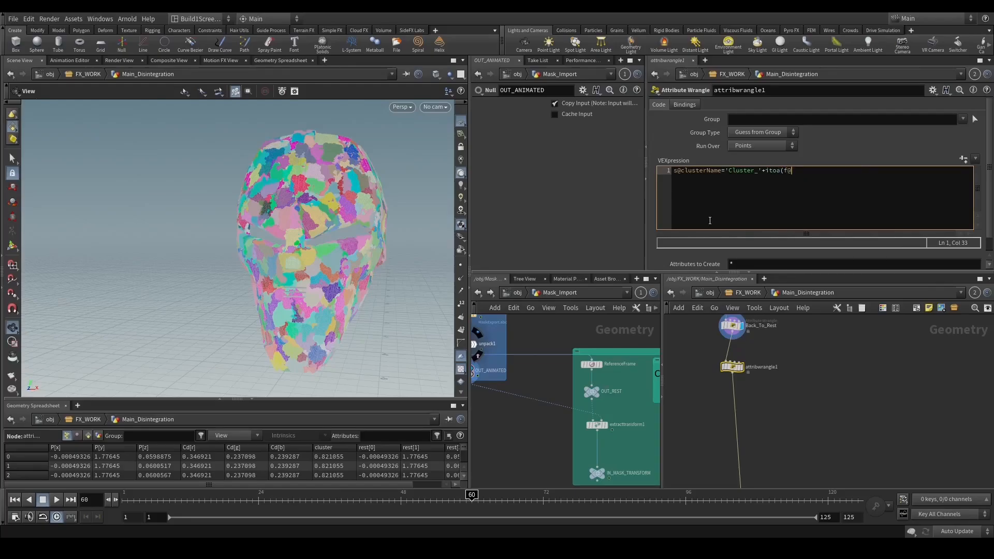
text(cluster);)
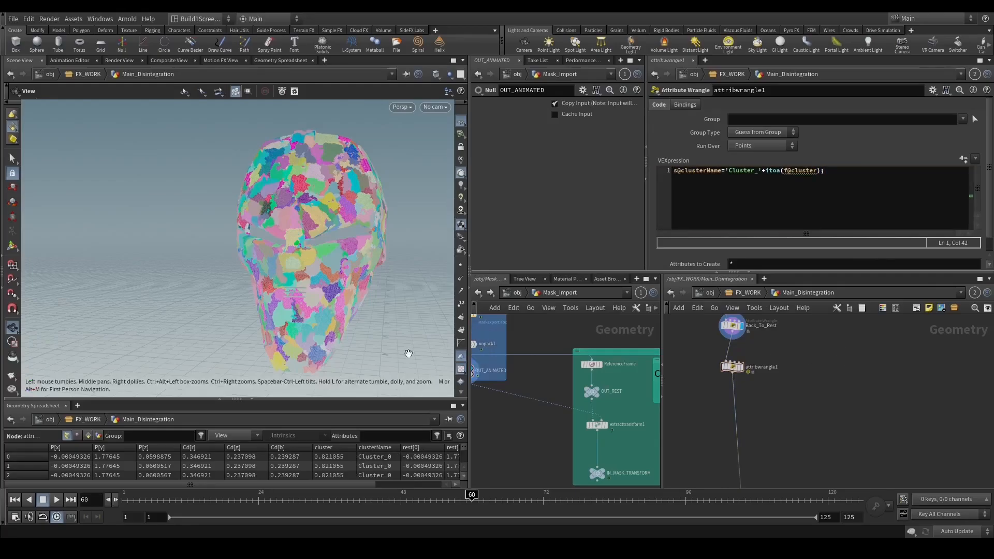
Limit the geometry spreadsheet to the cluster attribute and sort the points by its value.
click(256, 436)
click(247, 314)
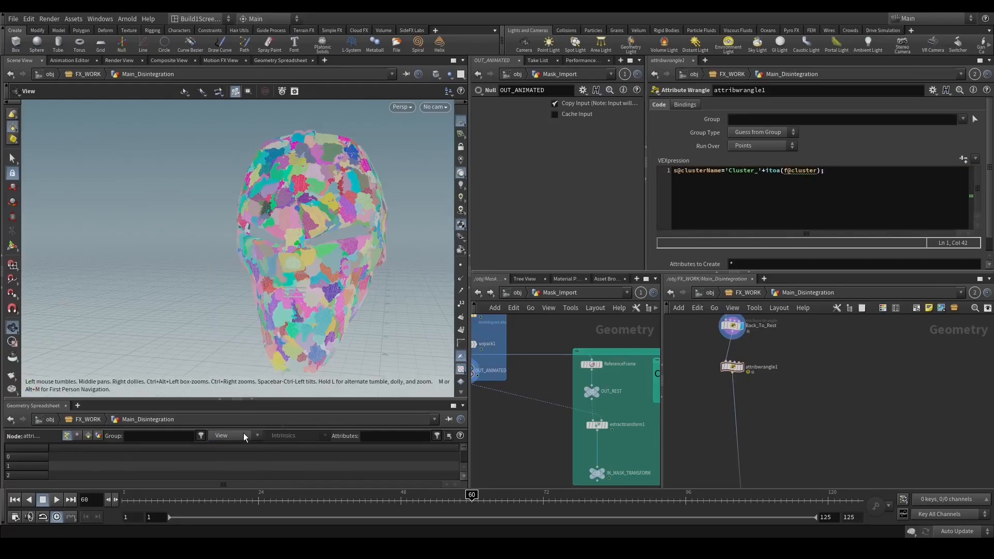
click(243, 434)
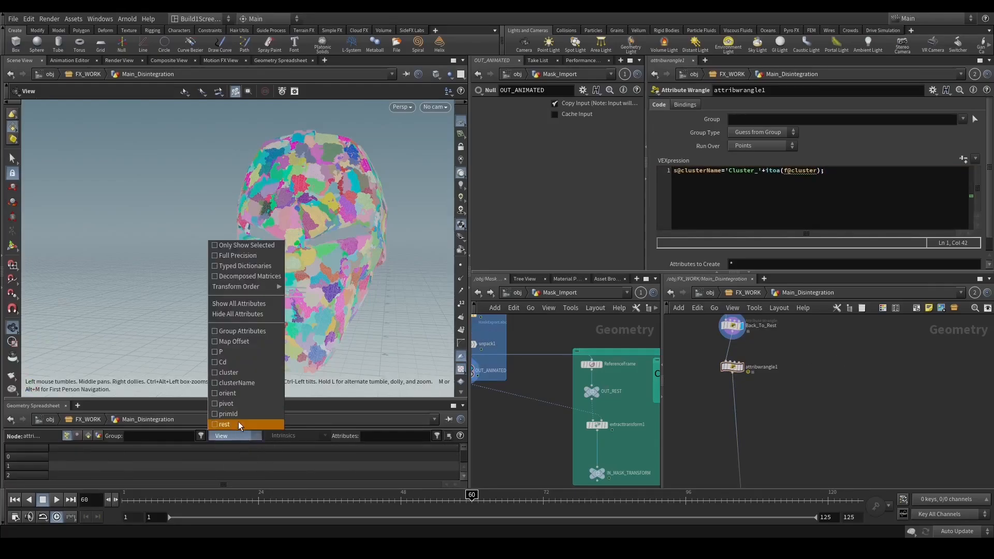
click(240, 373)
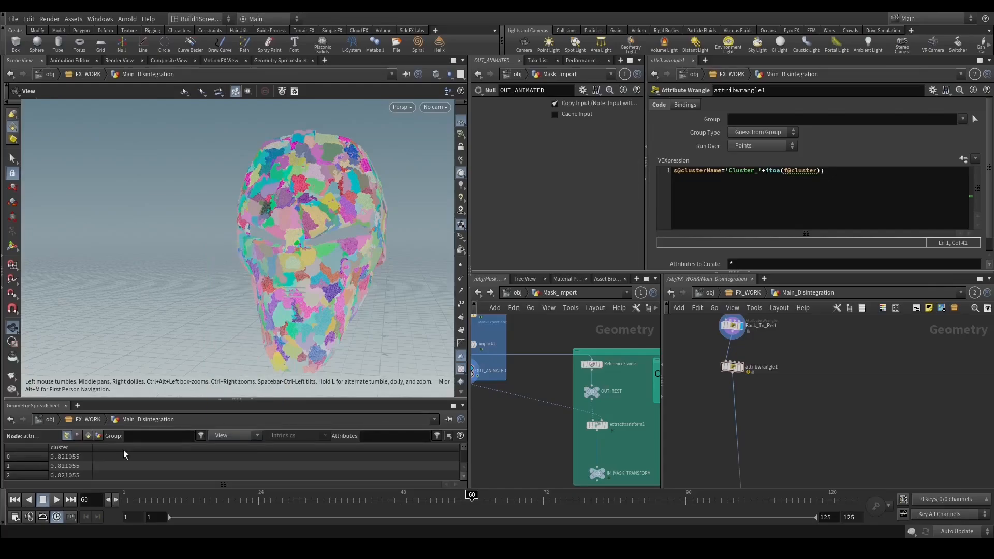
click(82, 448)
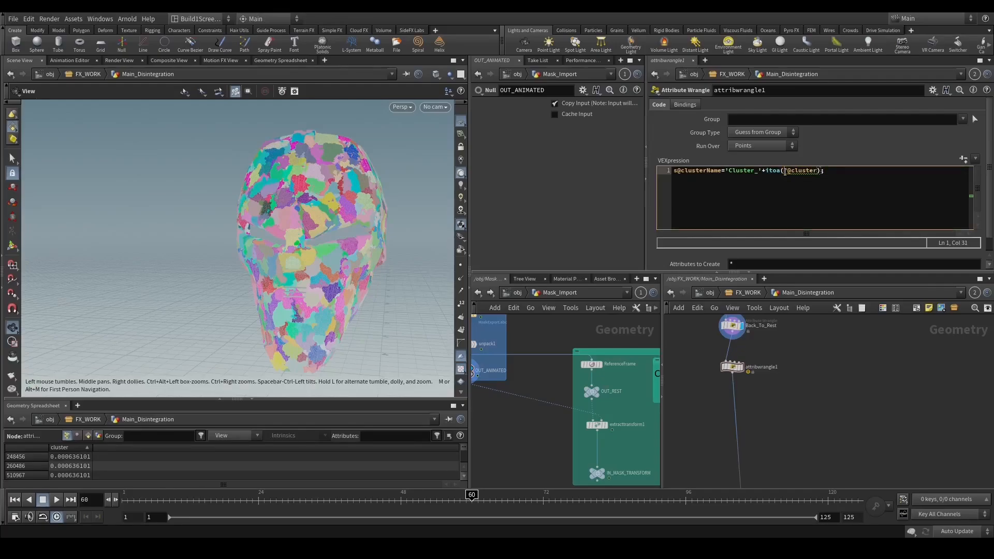
Hash the cluster value in the wrangle so the code reads s@clusterName='Cluster_'+itoa(random_fhash(f@cluster));.
click(768, 173)
text(i)
click(788, 193)
text(rand_fhash()
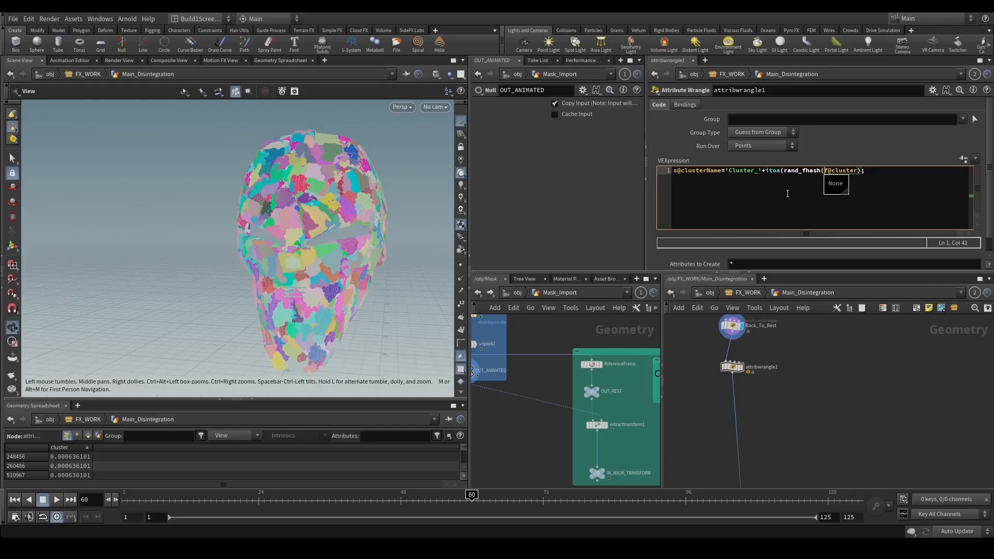
key(BackSpace)
key(BackSpace)
key(BackSpace)
key(BackSpace)
key(BackSpace)
key(BackSpace)
key(BackSpace)
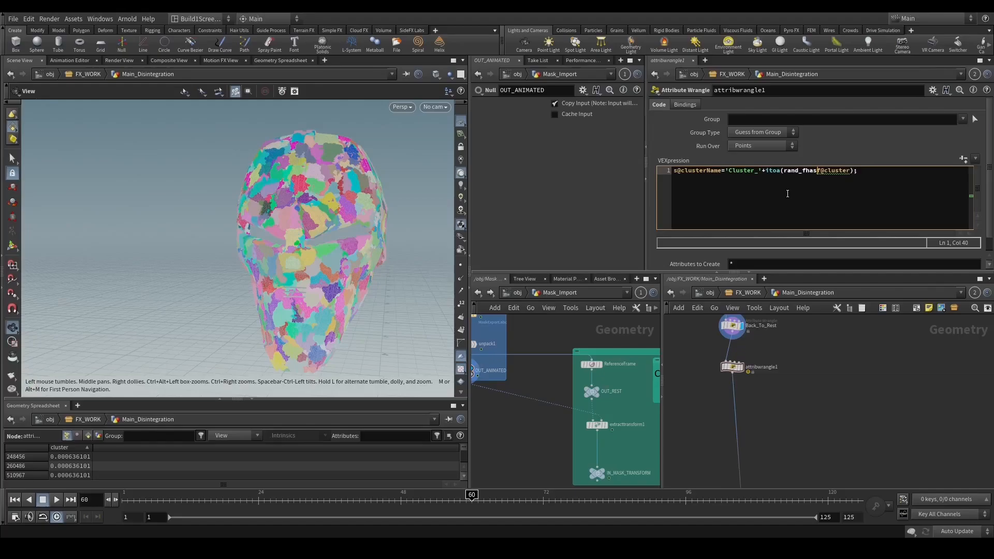
text(om_fhash()
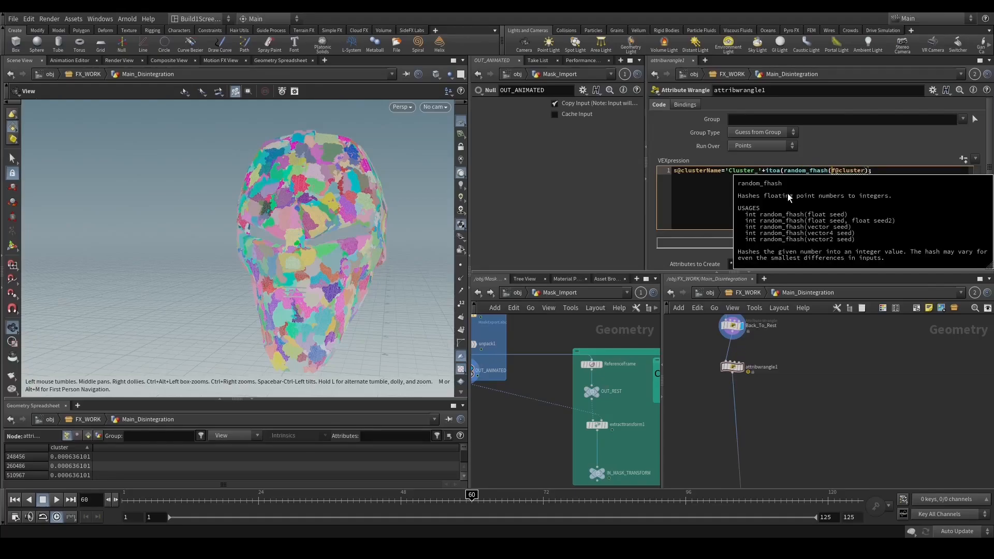
click(866, 178)
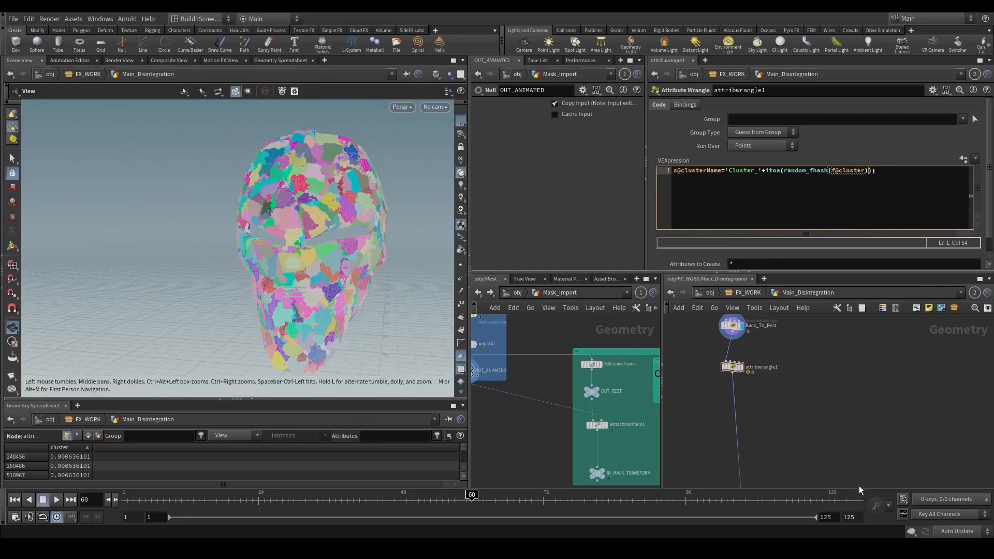
click(848, 443)
Show the clusterName attribute beside cluster in the spreadsheet, sort by it and examine the generated names.
click(238, 434)
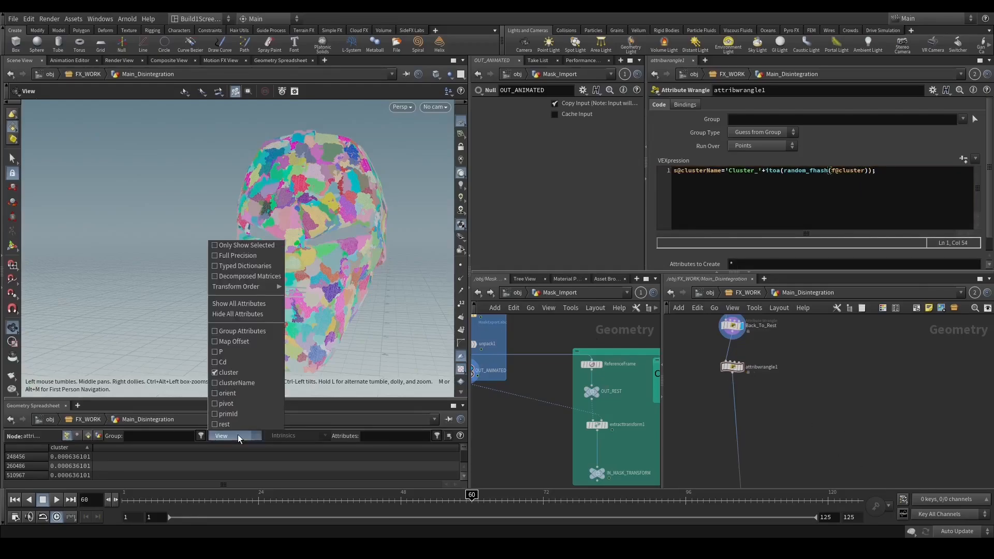
click(233, 385)
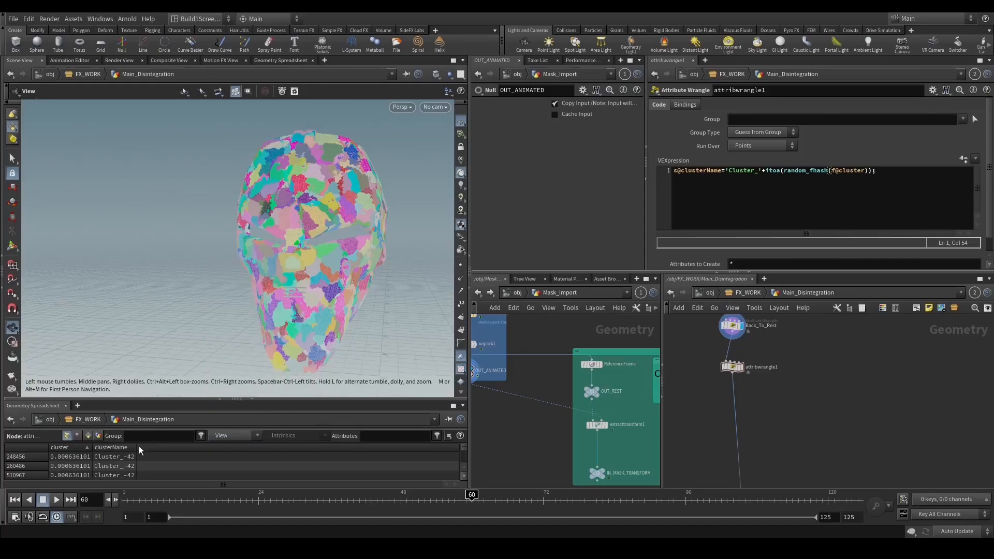
click(139, 446)
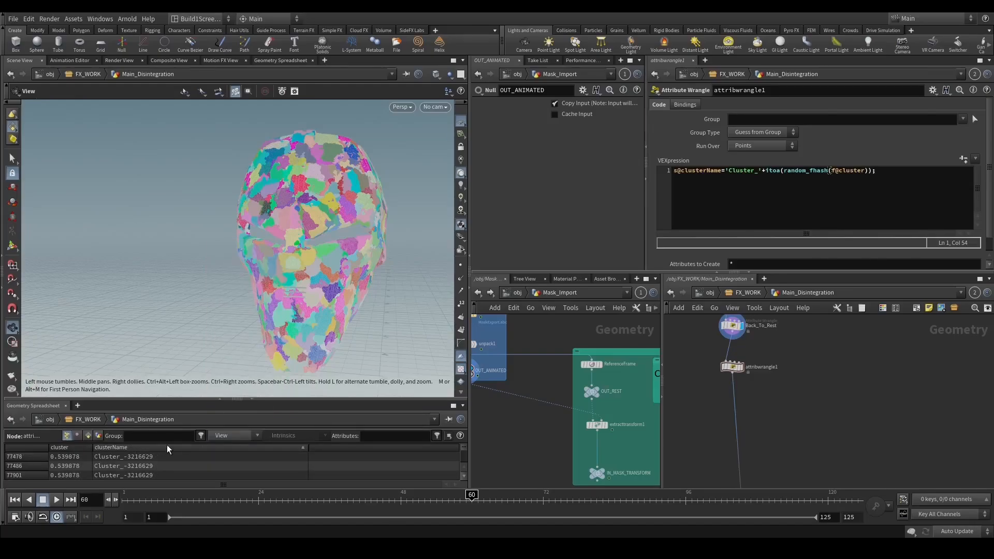
scroll(144, 457, down, 10)
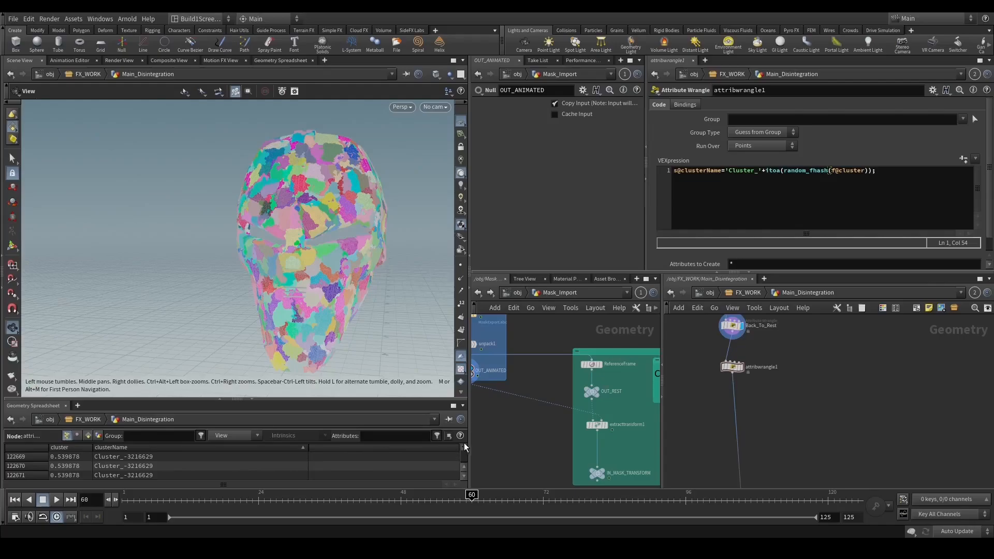
mouse_move(464, 443)
mouse_down()
mouse_move(465, 460)
mouse_move(465, 445)
mouse_up()
scroll(745, 367, up, 2)
mouse_move(738, 368)
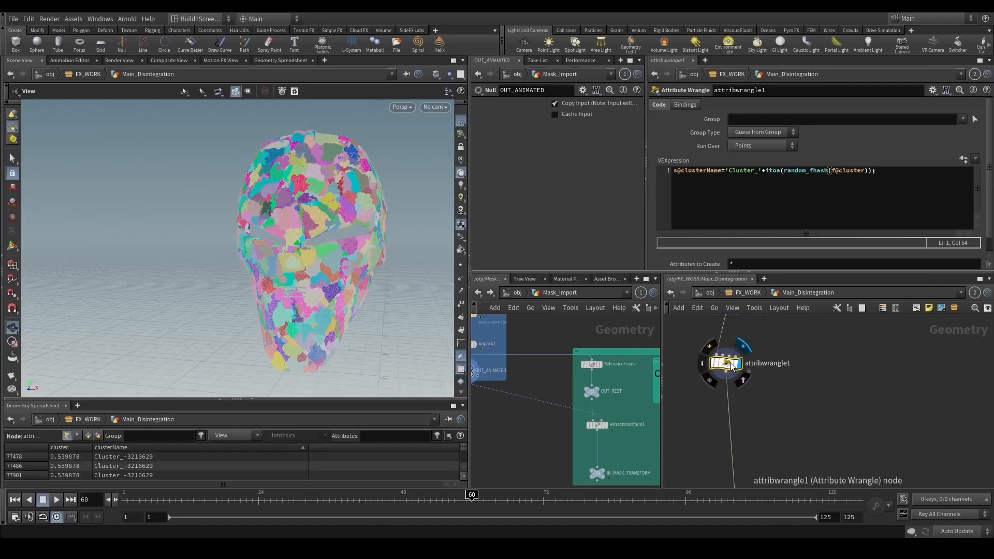
Check the clusterName values in the spreadsheet and rename the attribute wrangle as ClusterName.
drag(249, 324, 352, 316)
click(190, 446)
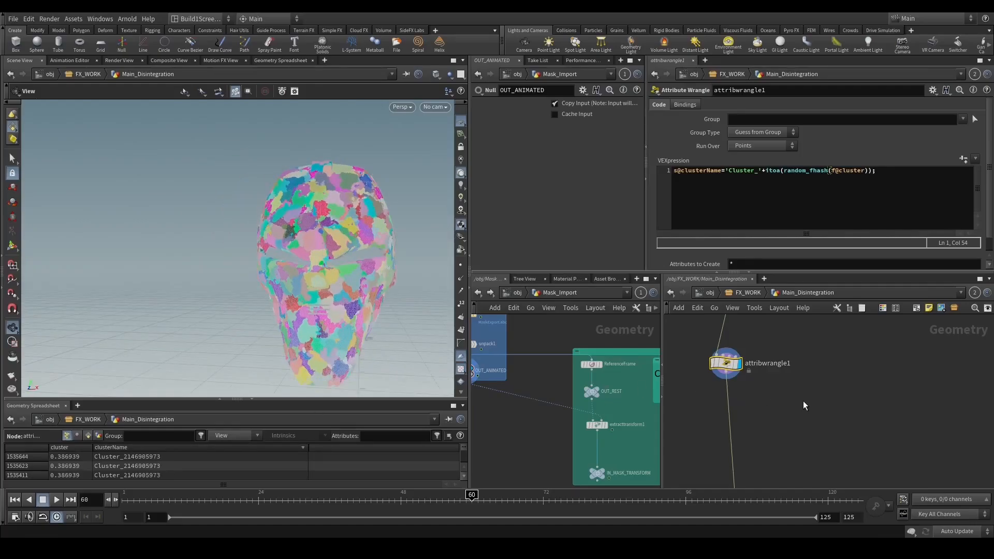
middle_drag(803, 401, 832, 404)
double_click(818, 366)
double_click(817, 367)
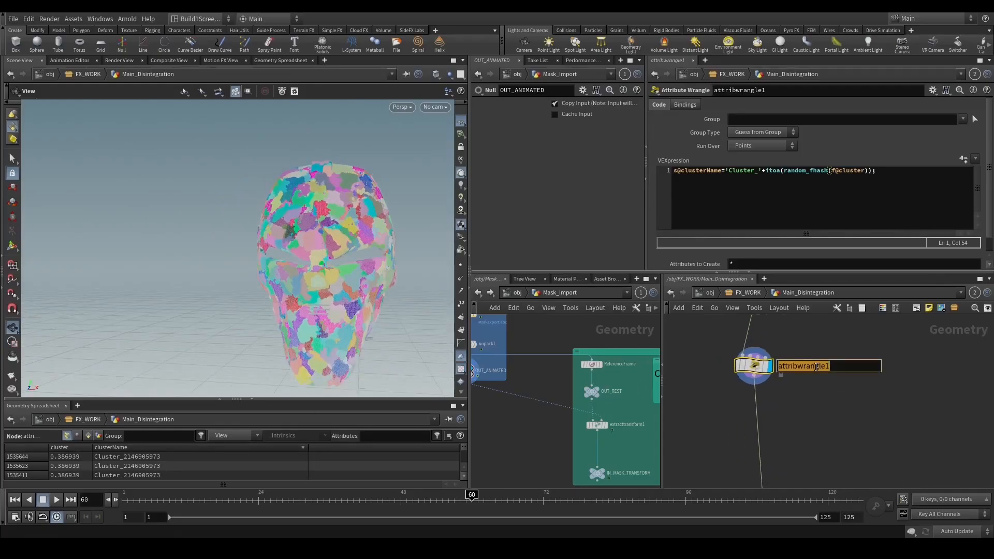
text(ClusterName)
key(Return)
Inspect the ClusterName node's info and move the node closer below Back_To_Rest.
middle_drag(786, 388, 782, 417)
middle_click(752, 396)
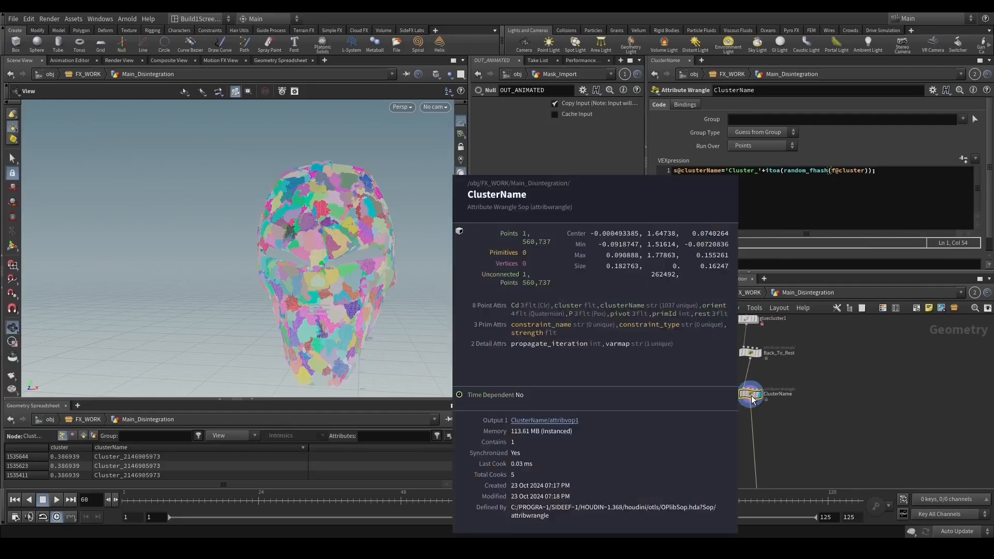
drag(752, 397, 750, 385)
middle_click(751, 386)
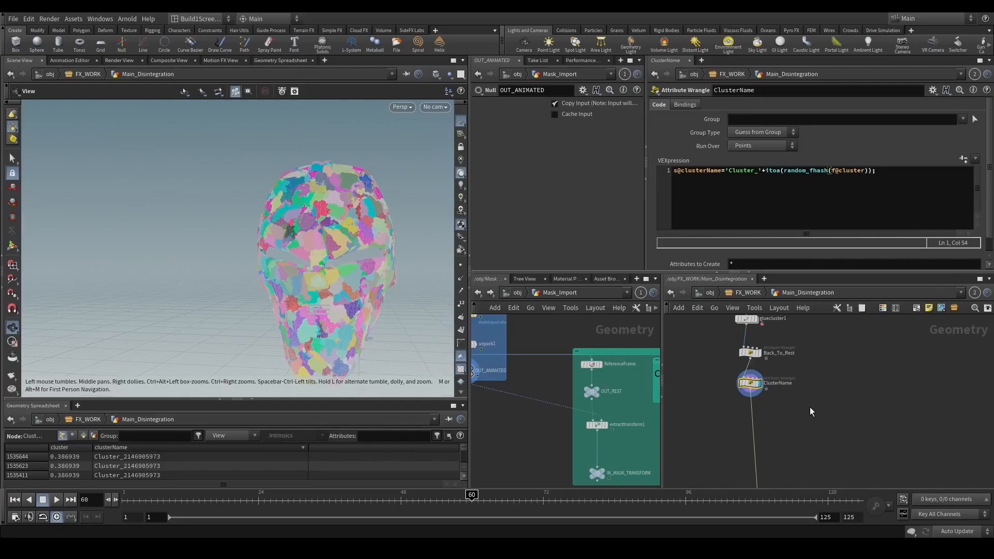
Duplicate the existing Exploded View node, connect the copy to ClusterName's output and display it.
middle_drag(797, 443, 762, 410)
click(764, 411)
key(ctrl+c)
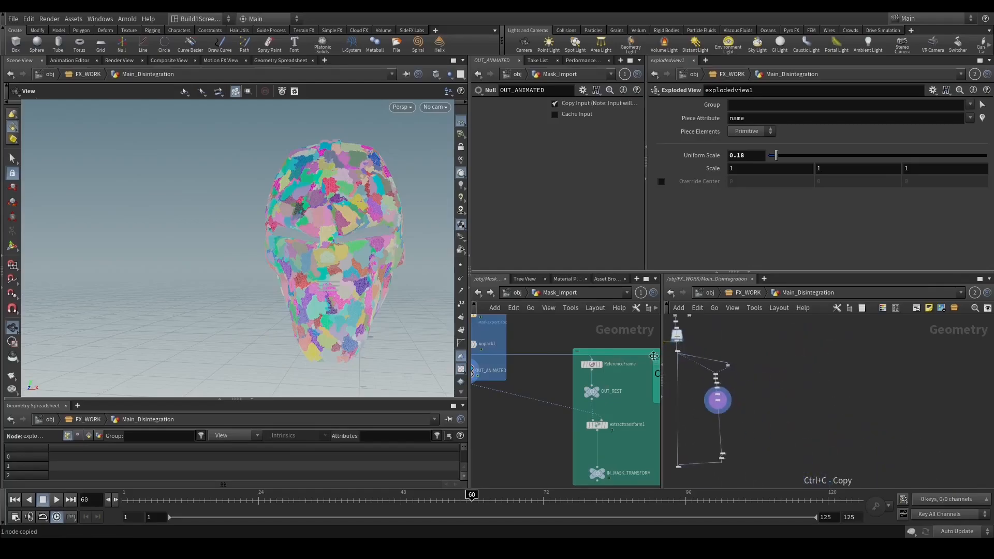
scroll(720, 396, down, 3)
scroll(803, 424, up, 3)
key(ctrl+v)
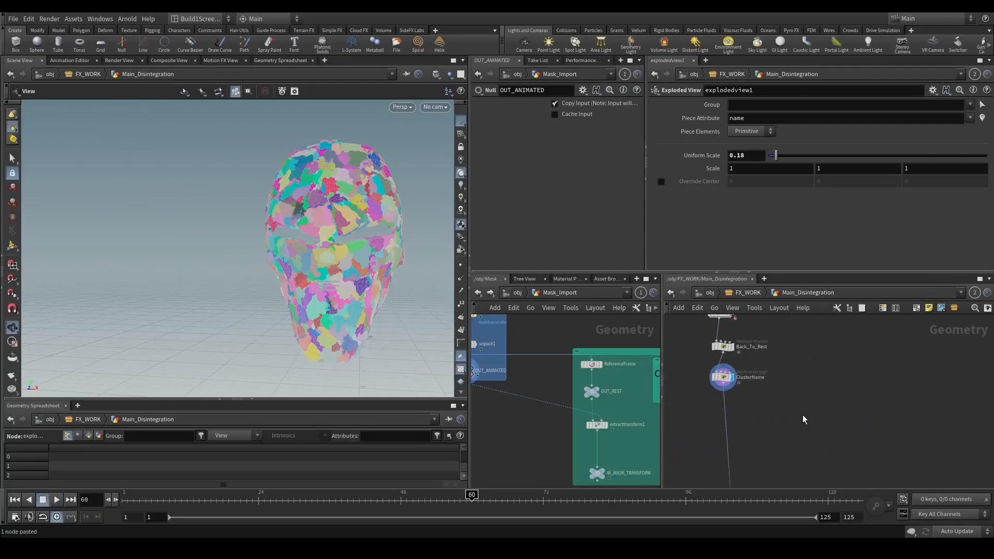
key(ctrl+v)
click(789, 417)
key(f)
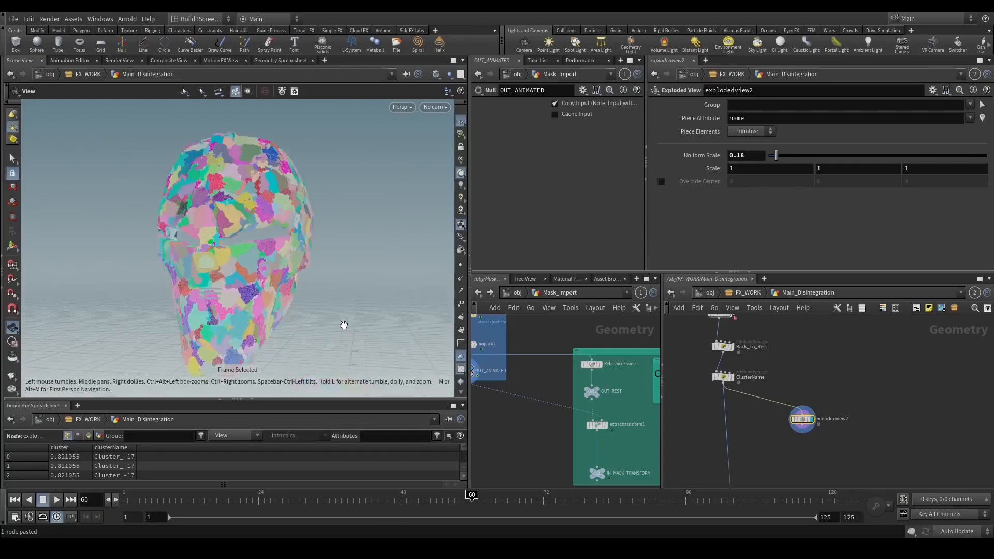
Set the new Exploded View's piece elements to Point and its piece attribute to clusterName.
click(760, 133)
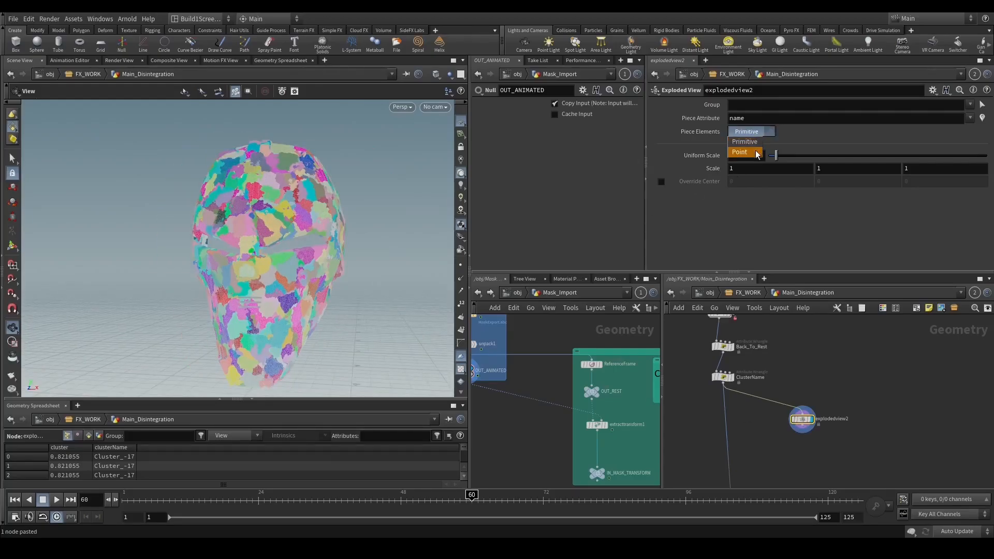
click(740, 152)
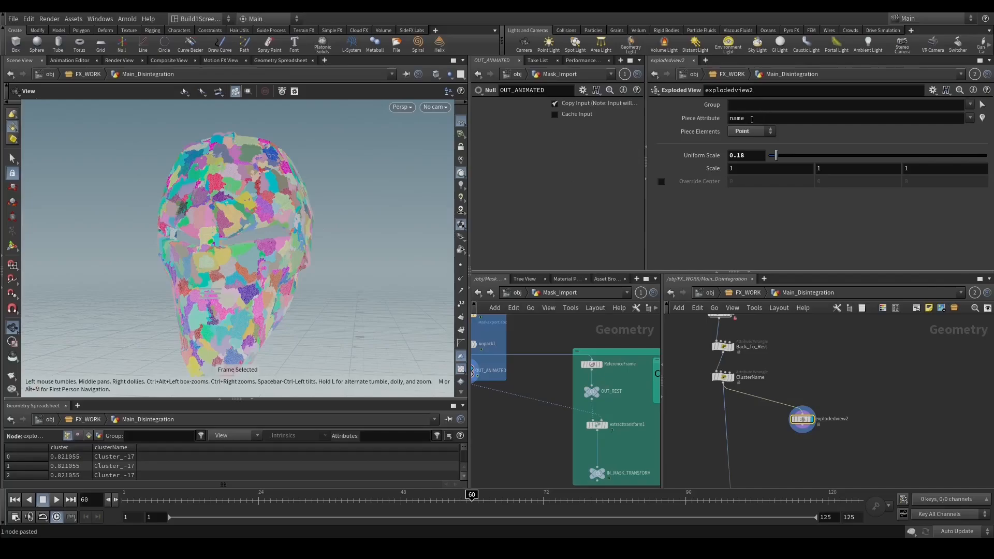
click(752, 119)
click(724, 377)
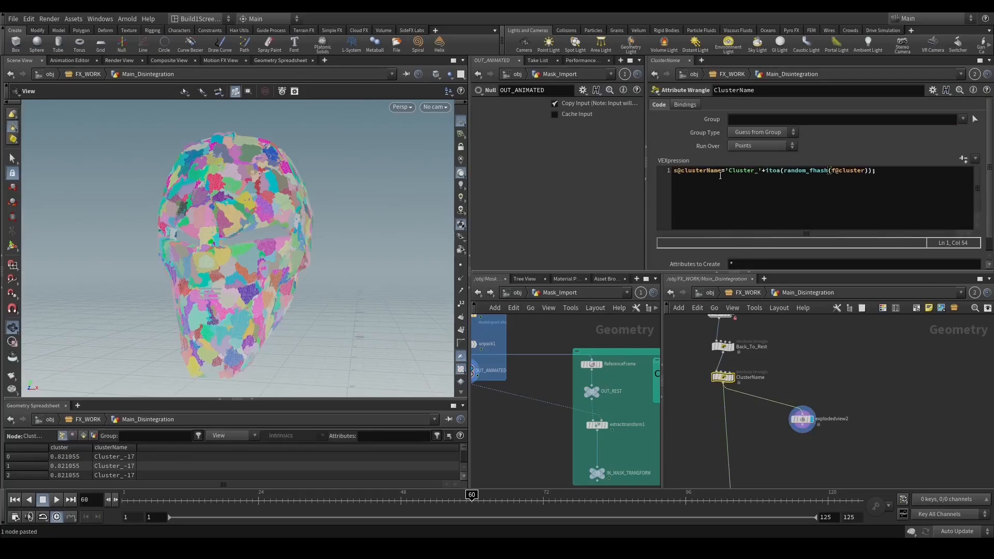
drag(722, 171, 684, 171)
click(802, 419)
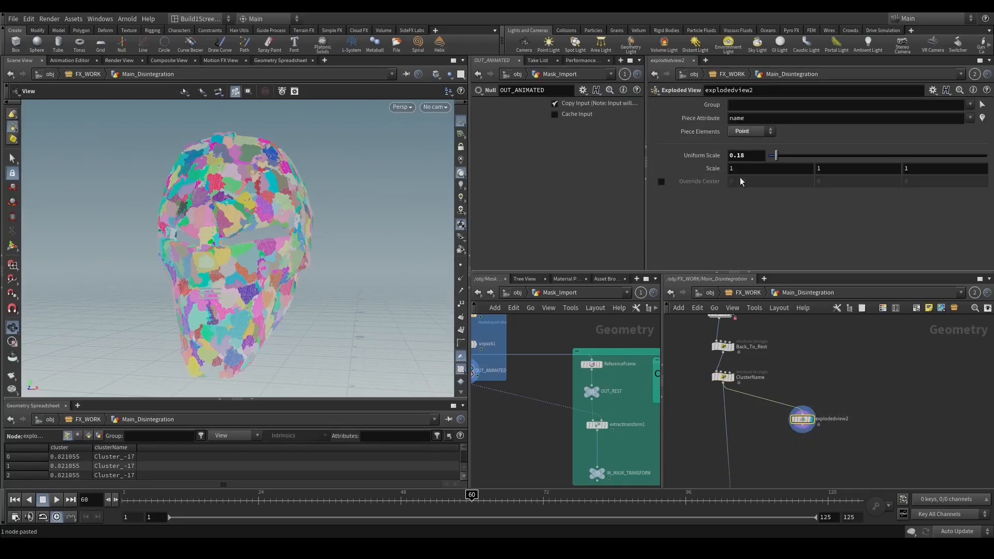
click(751, 118)
key(ctrl+v)
Set the Exploded View's uniform scale to 1.46 and examine the separated clusters.
drag(243, 271, 373, 280)
drag(776, 155, 838, 156)
drag(269, 244, 340, 282)
right_drag(340, 283, 356, 298)
drag(352, 324, 363, 316)
Add a For-Each Named Primitive loop fed by the ClusterName node.
middle_drag(822, 446, 812, 412)
key(Tab)
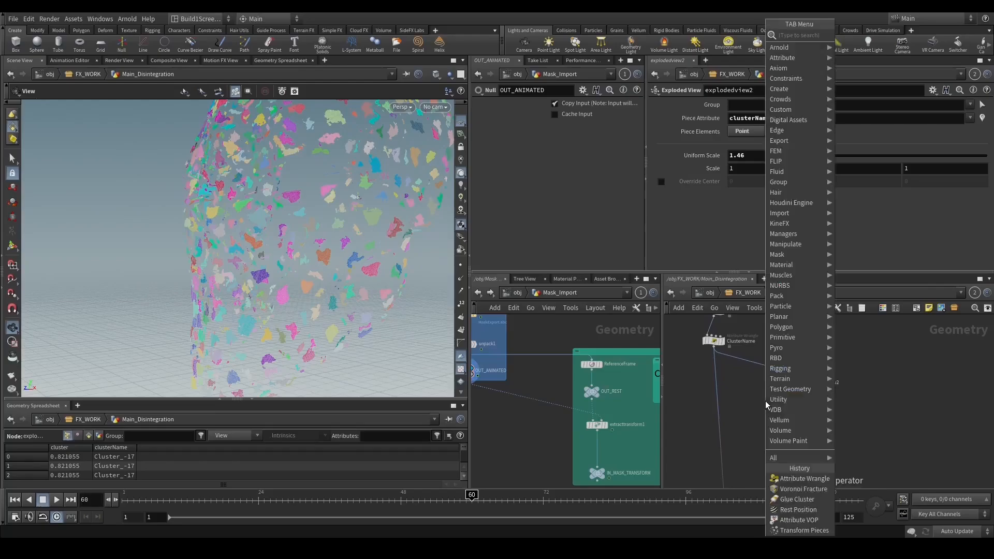
text(exploded)
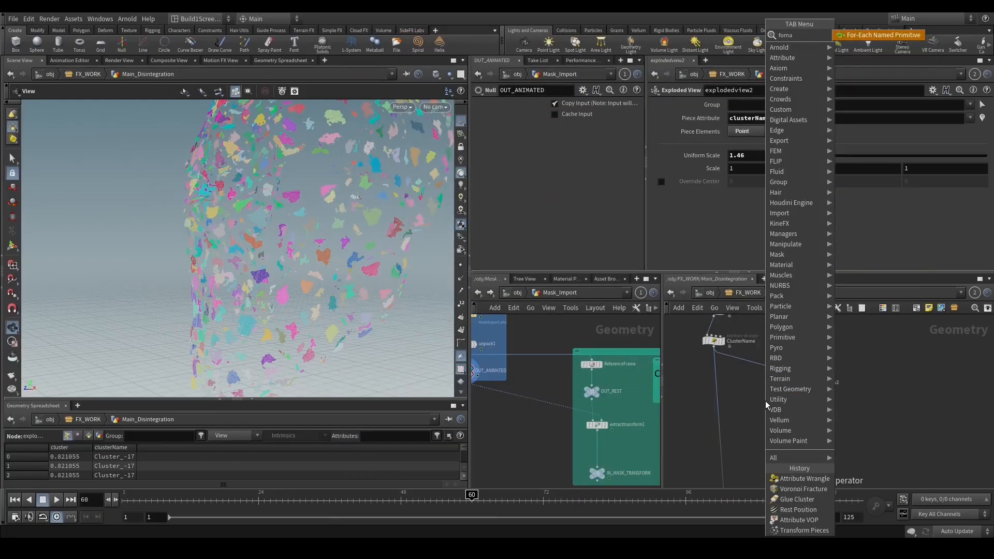
key(Return)
click(768, 402)
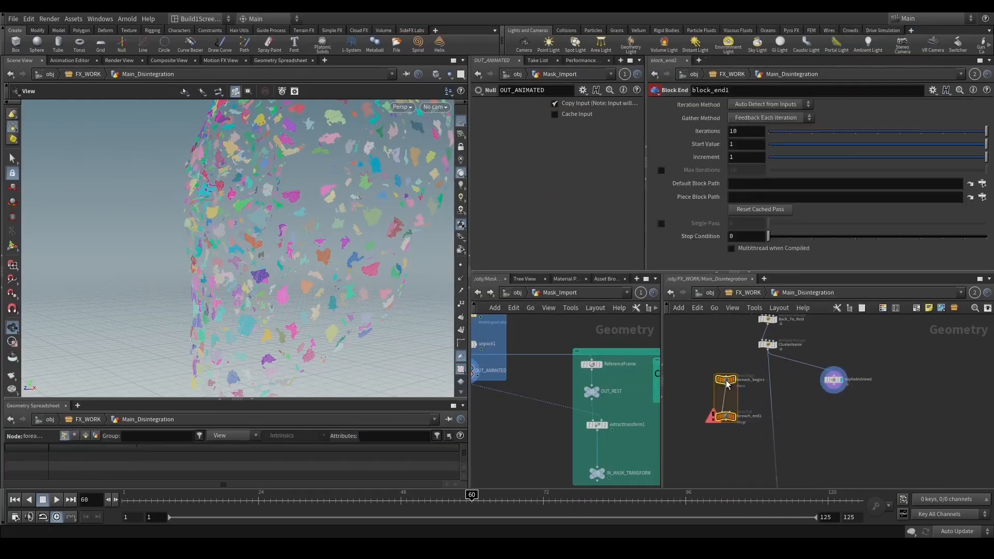
click(725, 433)
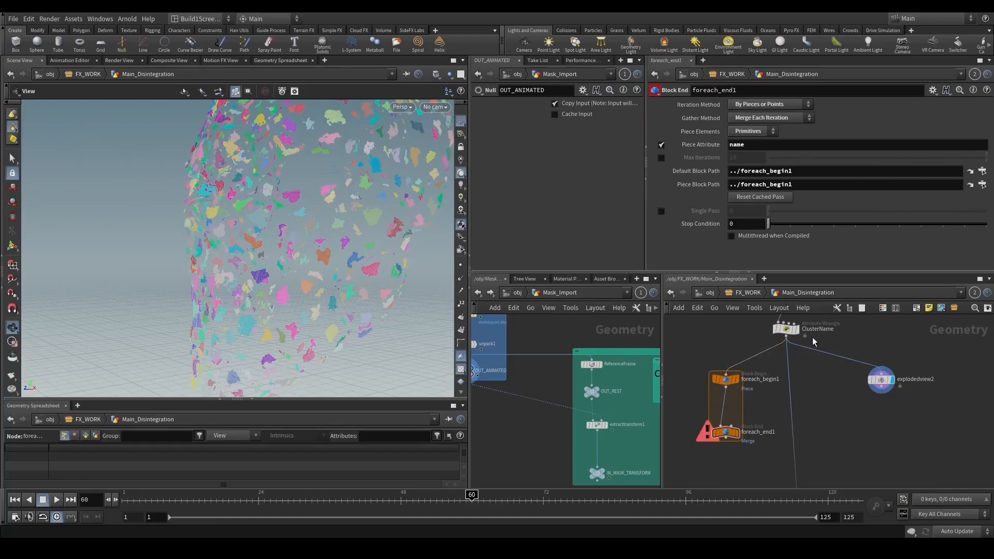
Display the loop's end node and set its piece attribute to clusterName and its piece elements to Points.
key(r)
drag(730, 145, 741, 145)
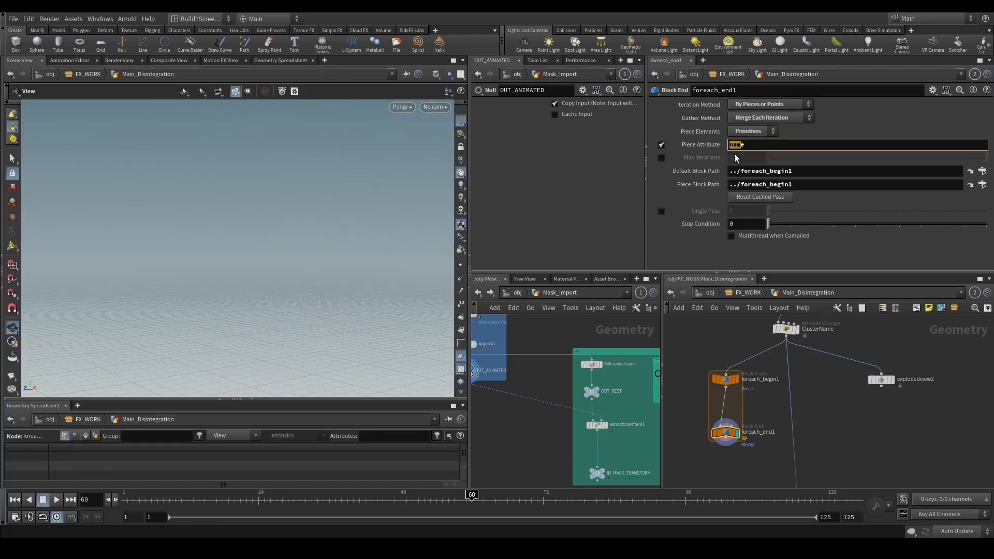
text(clusterN)
key(Return)
click(750, 131)
click(747, 155)
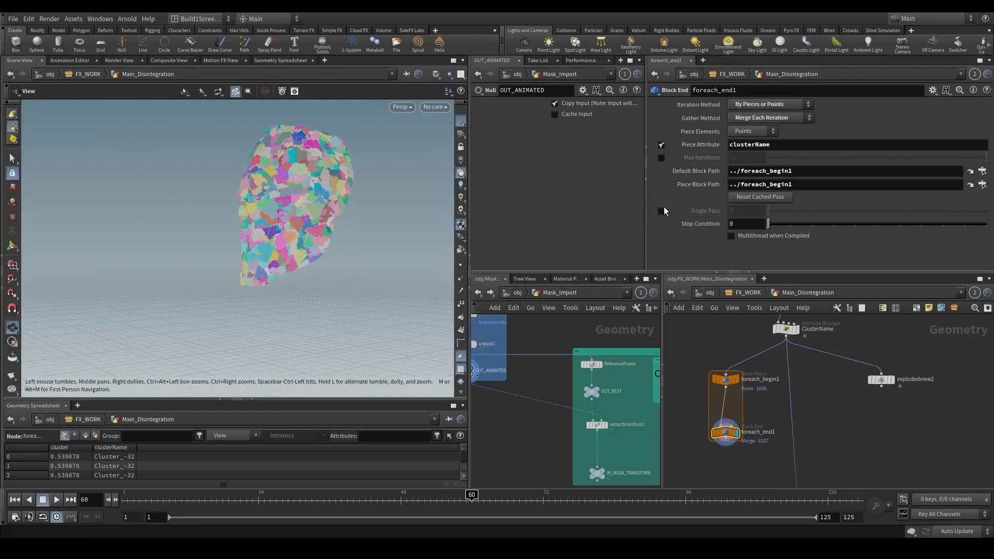
Enable Single Pass on the loop's end node at 3 and examine that cluster with point display on.
click(662, 211)
middle_drag(745, 210, 765, 210)
key(g)
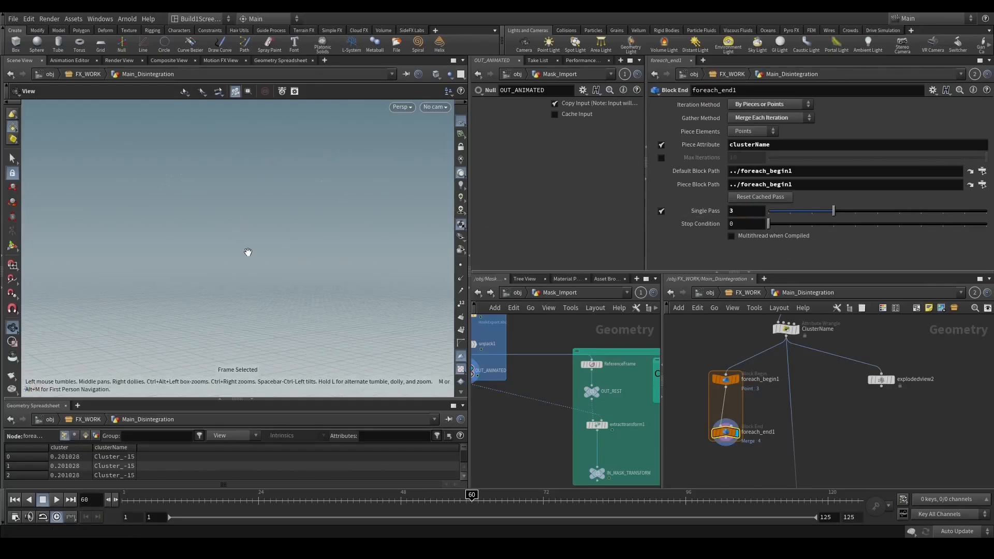
click(460, 265)
drag(352, 271, 259, 209)
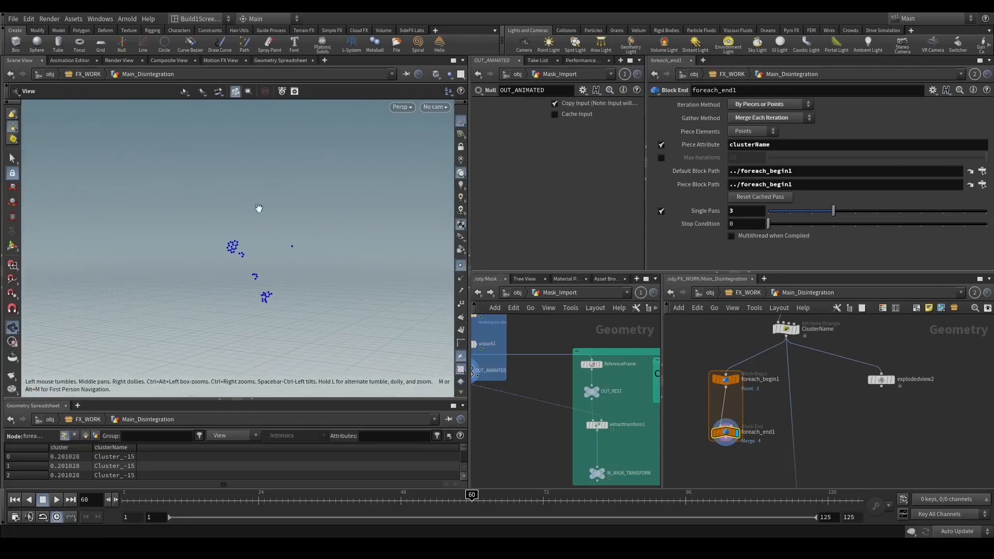
drag(232, 245, 237, 265)
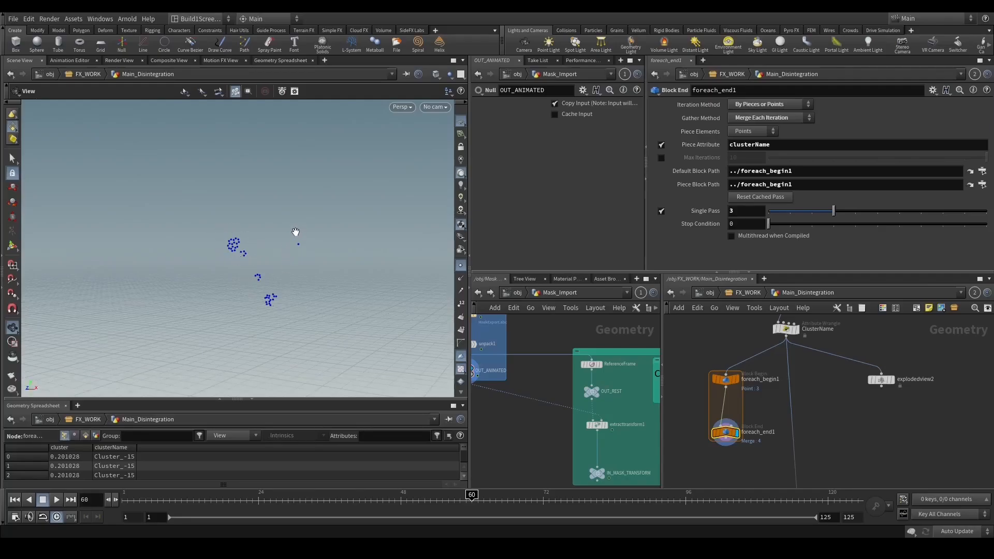
drag(324, 274, 304, 285)
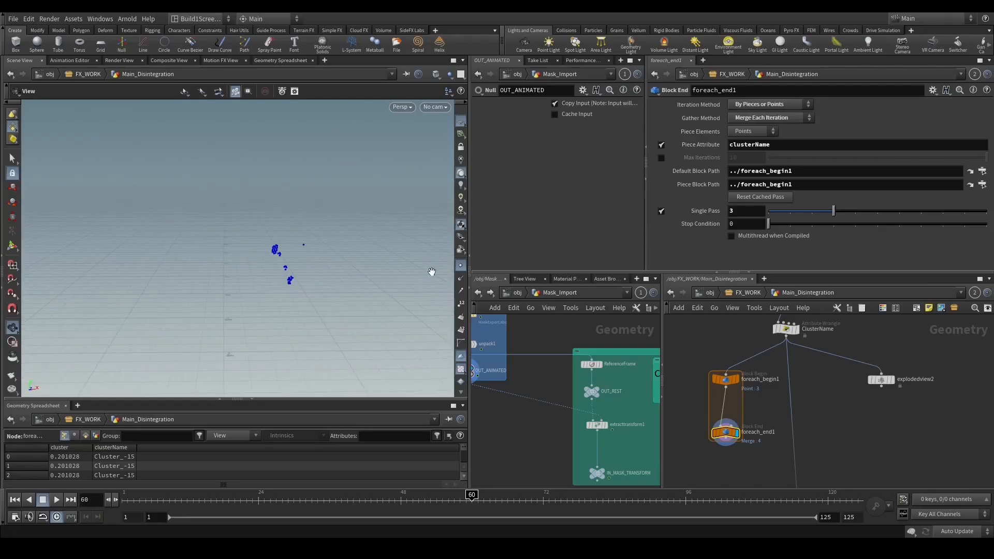
Set Single Pass to 5 and examine the cluster's shape with its points displayed.
click(462, 265)
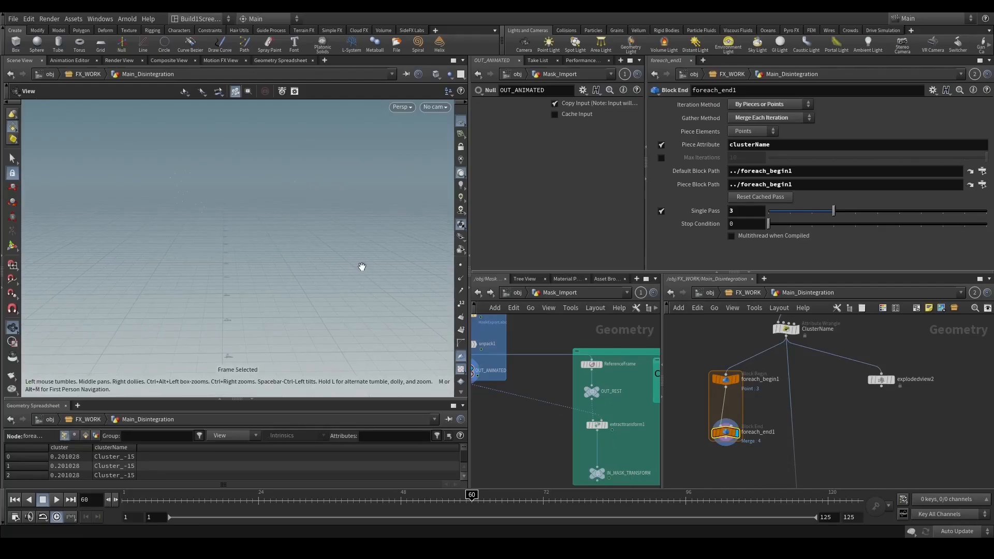
drag(362, 266, 350, 286)
middle_drag(753, 209, 766, 209)
key(f)
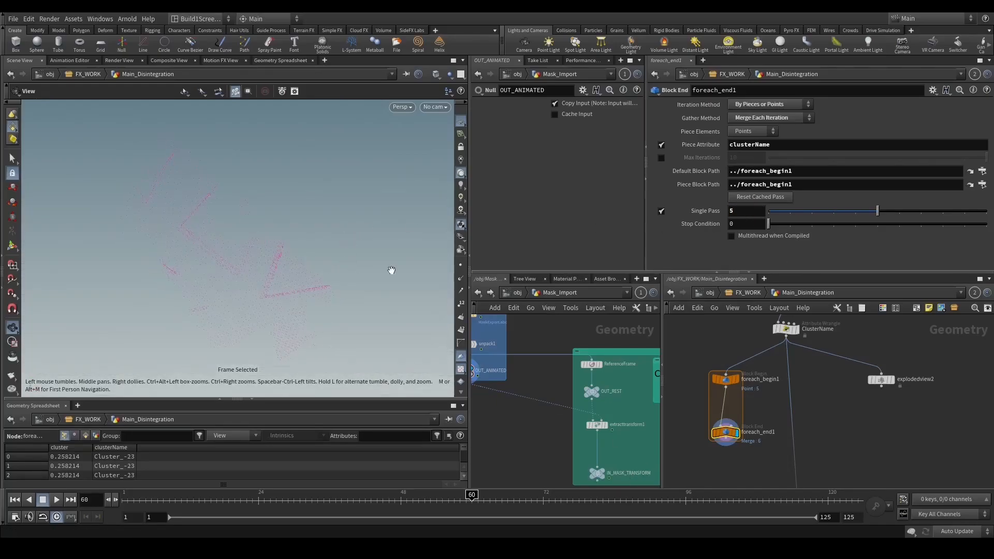
click(461, 265)
drag(352, 288, 217, 197)
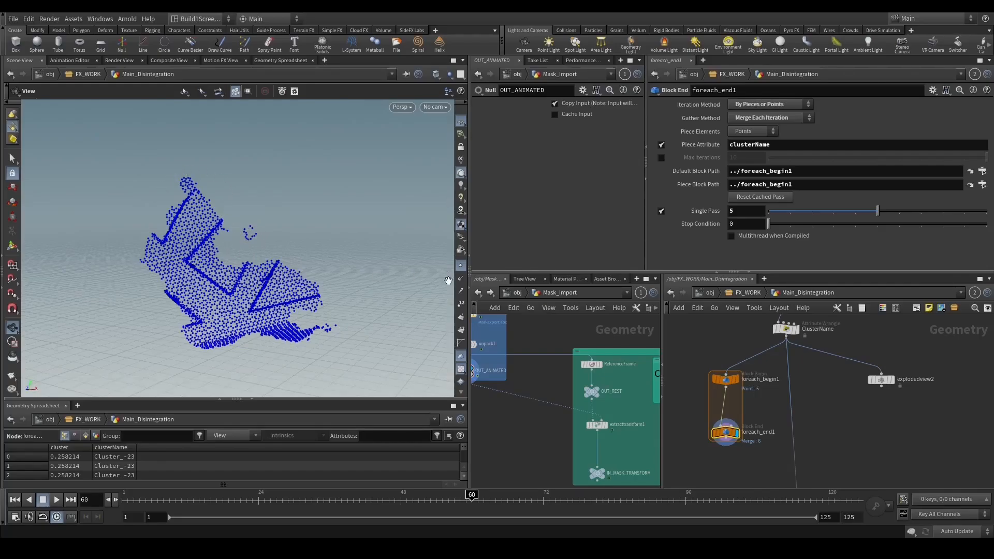
Set Single Pass to 7 and examine the cluster for disconnected groups of points.
middle_drag(734, 210, 754, 209)
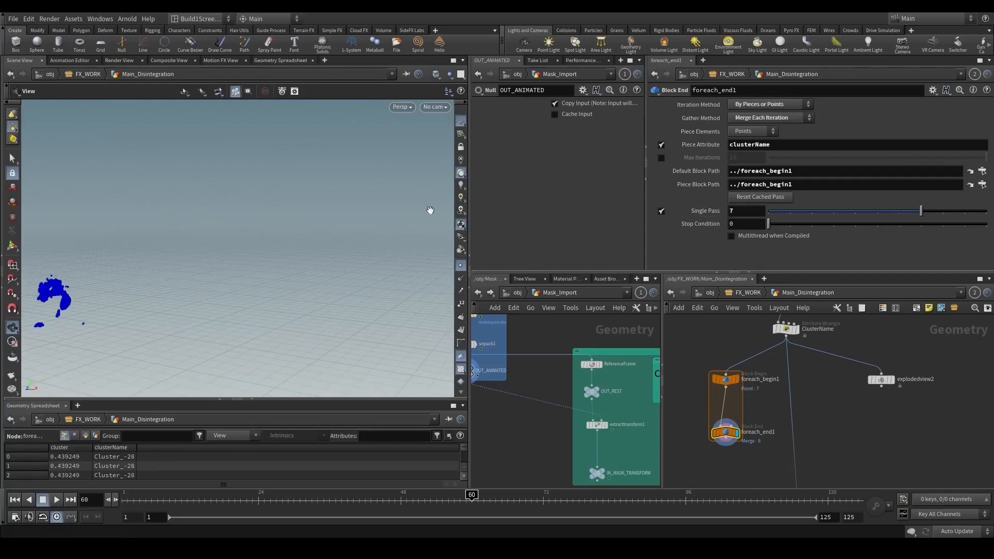
key(g)
drag(217, 297, 263, 279)
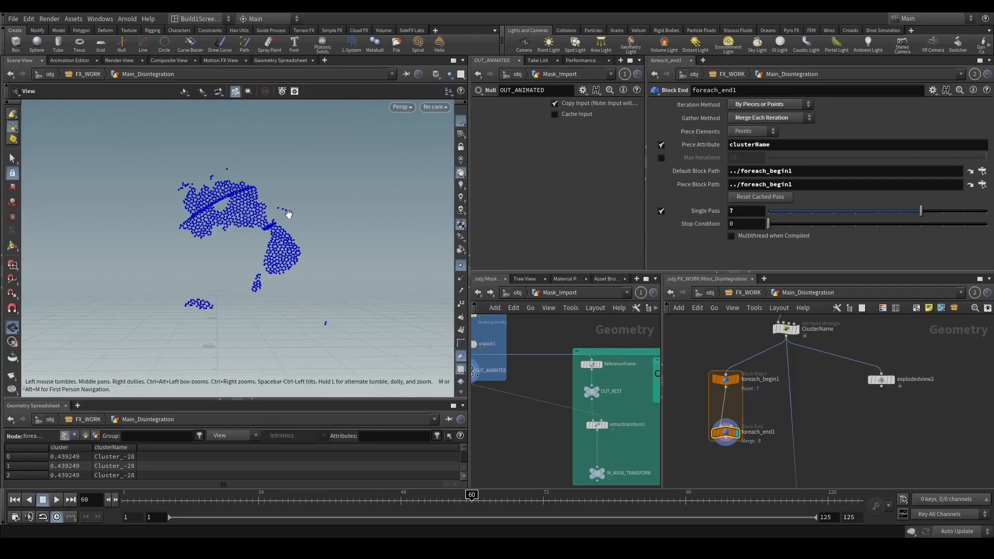
drag(335, 275, 266, 259)
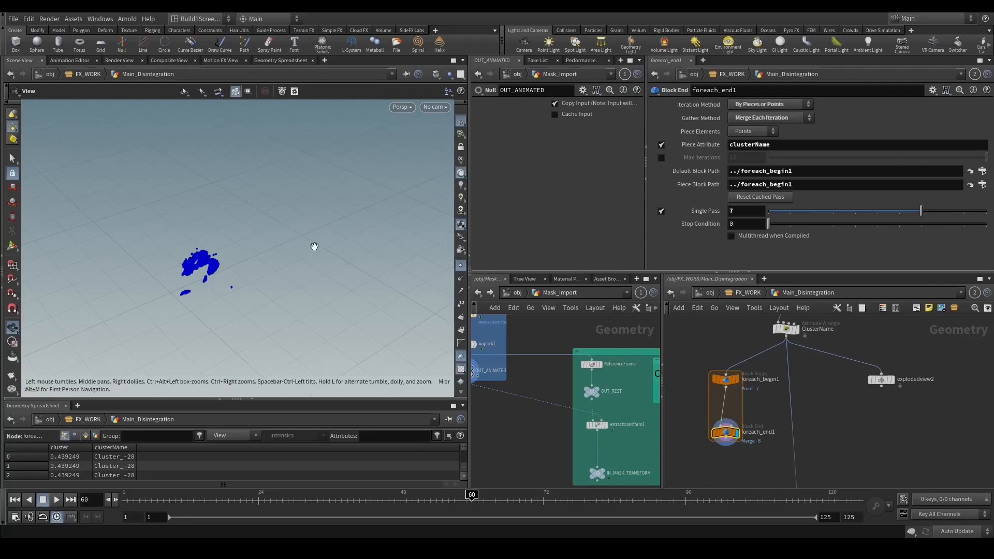
drag(310, 251, 290, 249)
Add a Subnetwork node below the for-each loop.
scroll(774, 440, down, 3)
middle_drag(775, 440, 747, 410)
key(Tab)
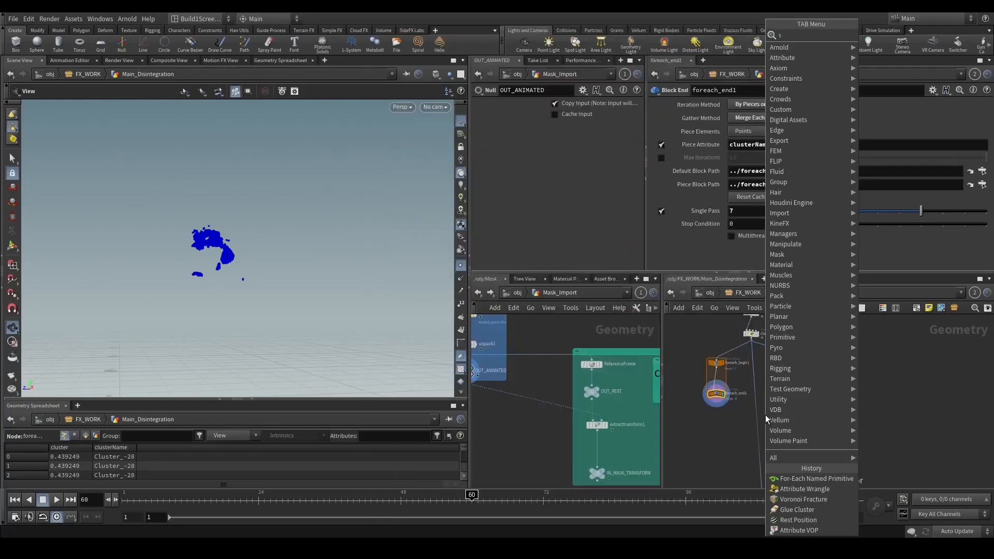
key(Return)
click(722, 423)
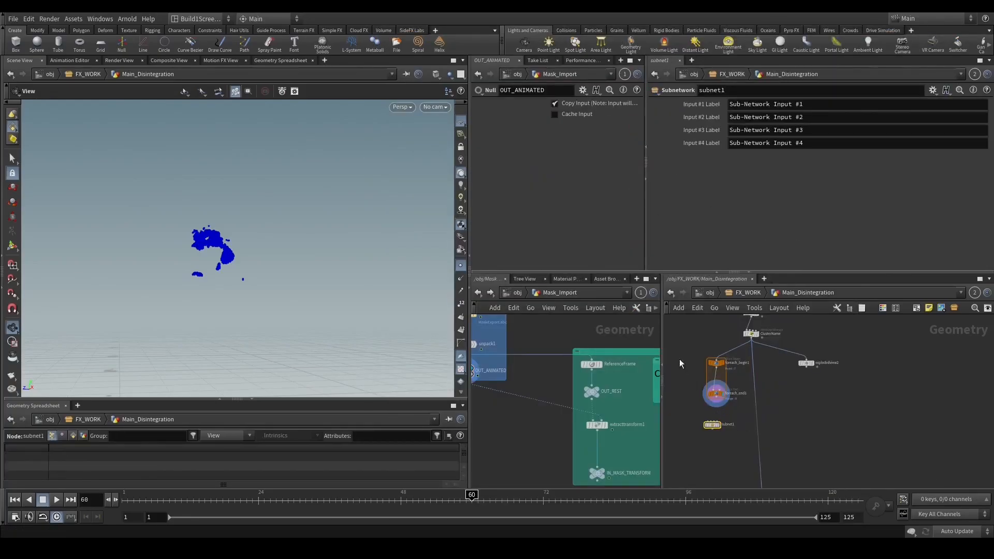
Cut the two for-each nodes, wire ClusterName into the subnetwork's first input and enter the subnetwork.
drag(679, 359, 724, 405)
key(ctrl+c)
double_click(713, 425)
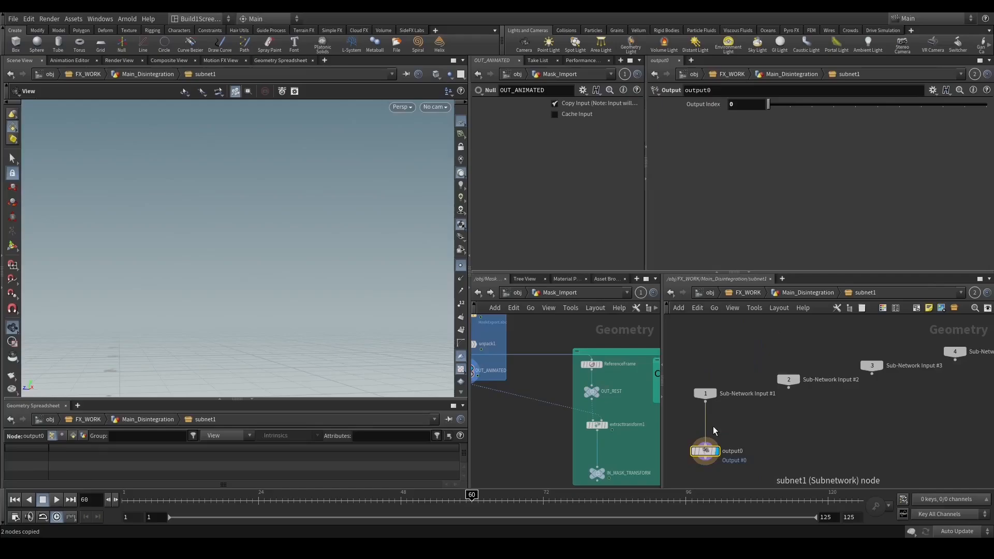
click(788, 292)
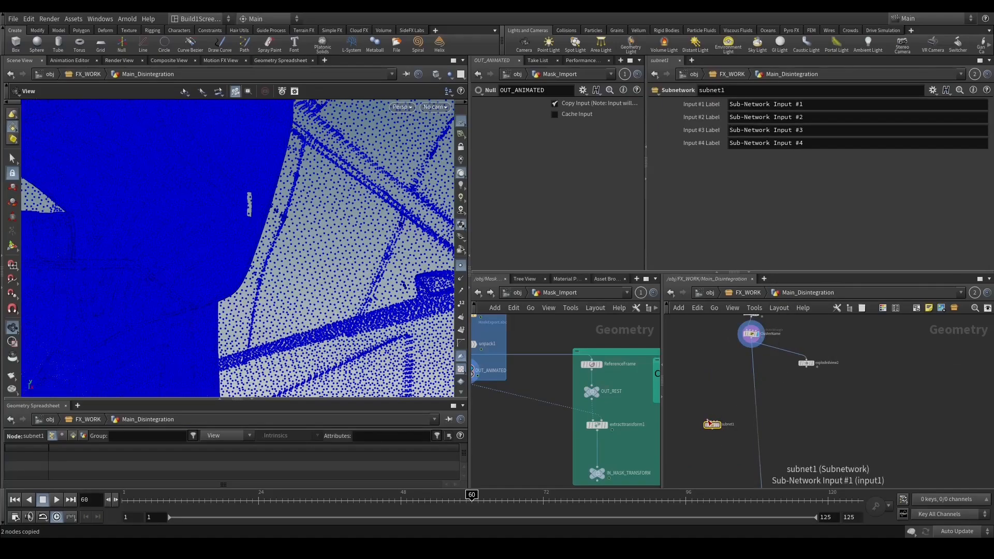
drag(711, 419, 715, 425)
double_click(714, 425)
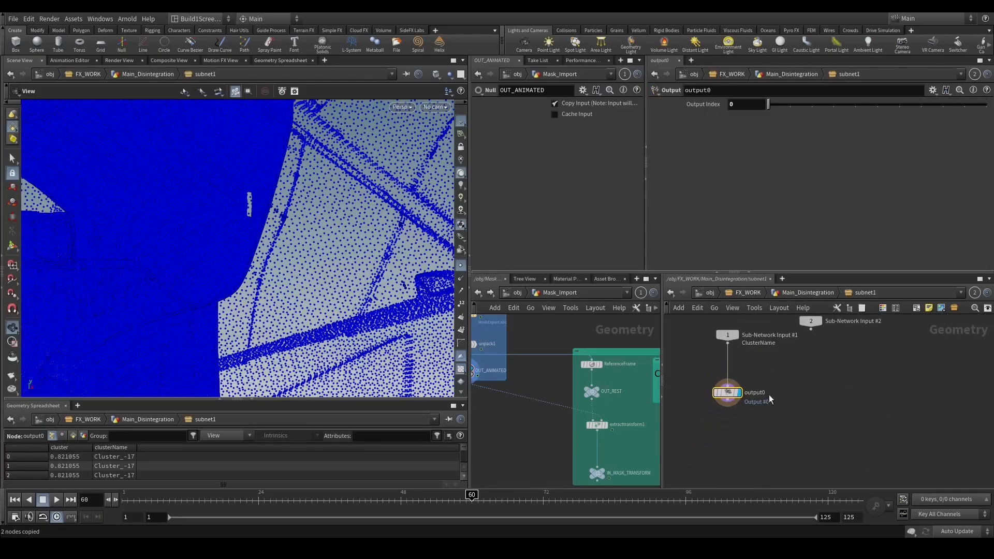
Paste the for-each block inside the subnetwork and wire it between Sub-Network Input #1 and the output node.
key(ctrl+v)
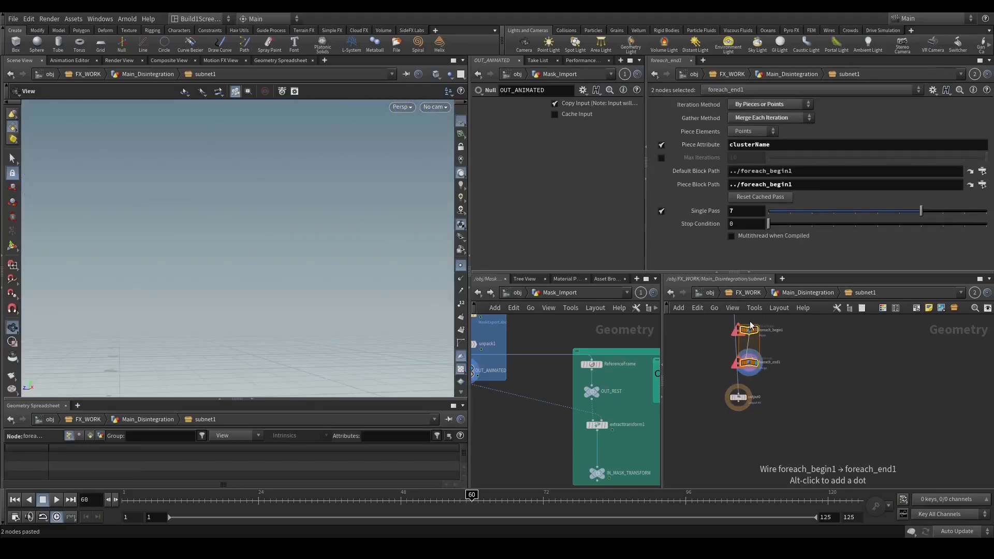
drag(750, 332, 739, 333)
middle_drag(757, 417, 720, 471)
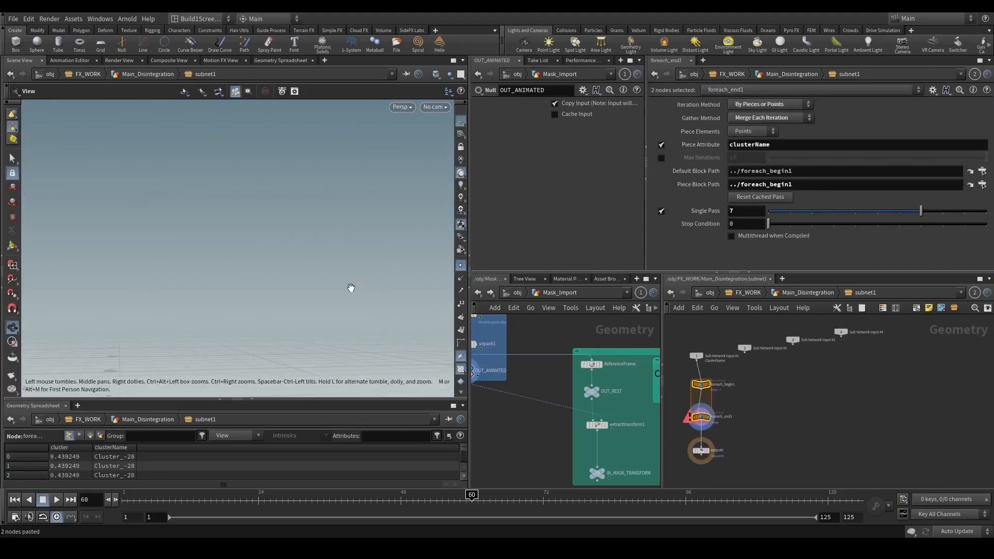
key(g)
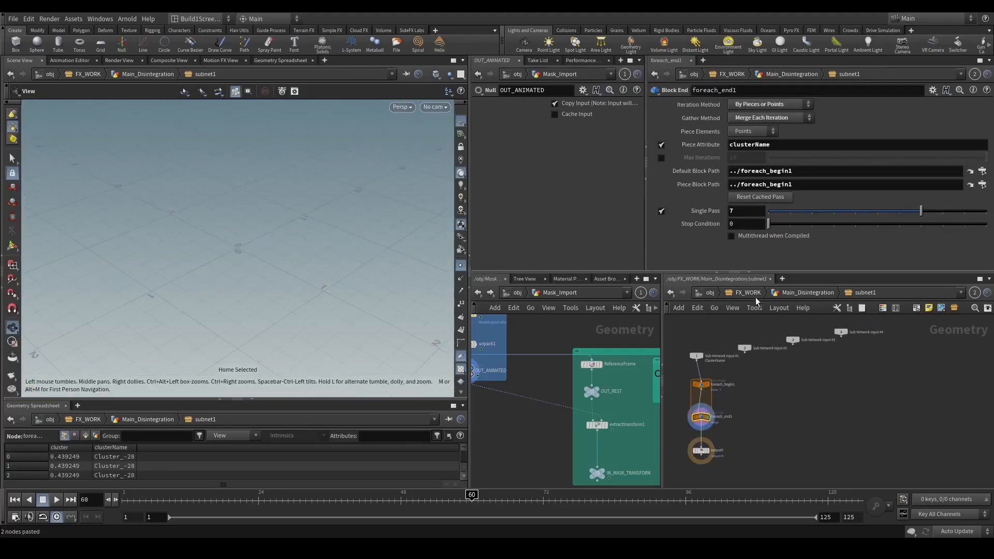
Leave and re-enter the subnetwork, and frame the cluster's points in the viewport.
click(794, 293)
click(712, 425)
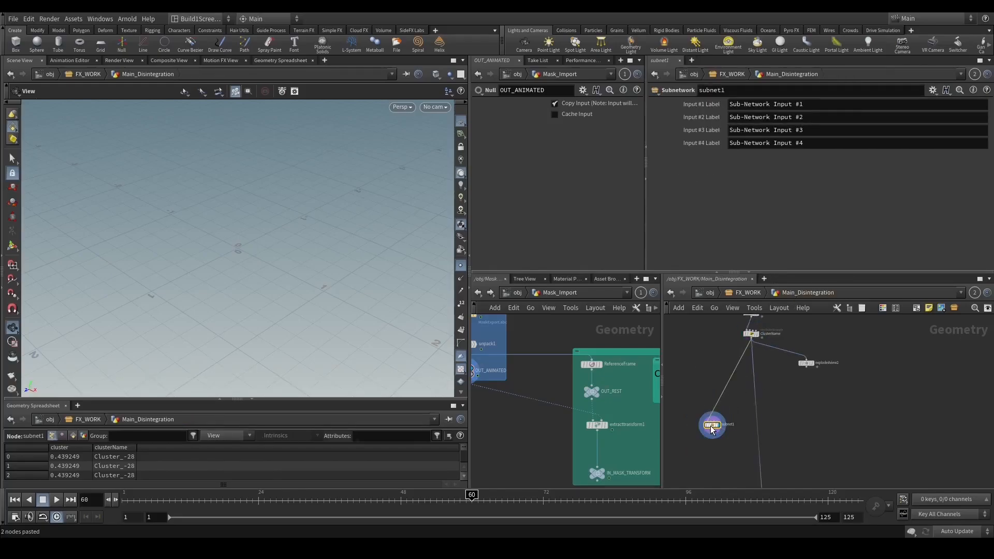
double_click(713, 424)
key(f)
drag(303, 250, 363, 258)
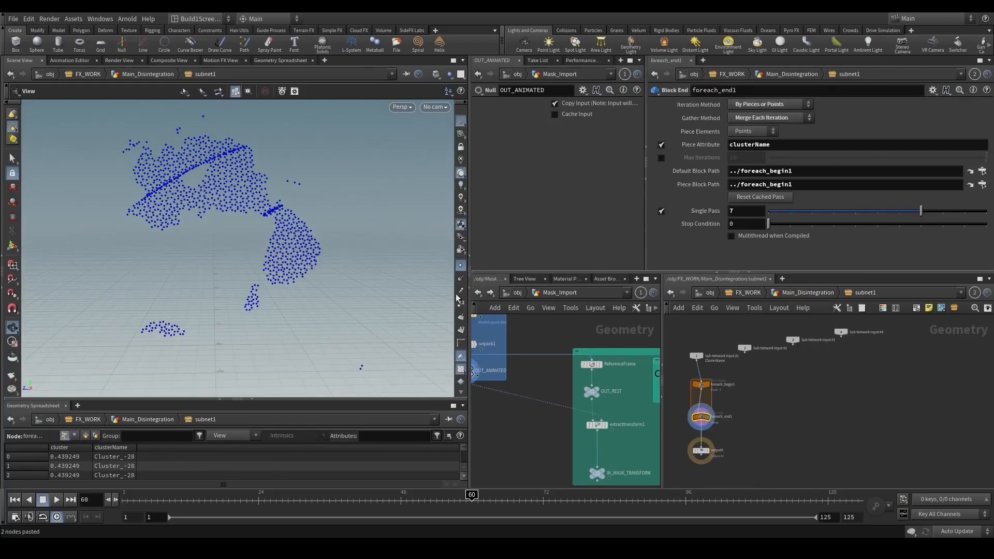
Turn off point markers in the viewport and set the particle display Point Size to 3 pixels.
click(460, 266)
drag(226, 269, 278, 280)
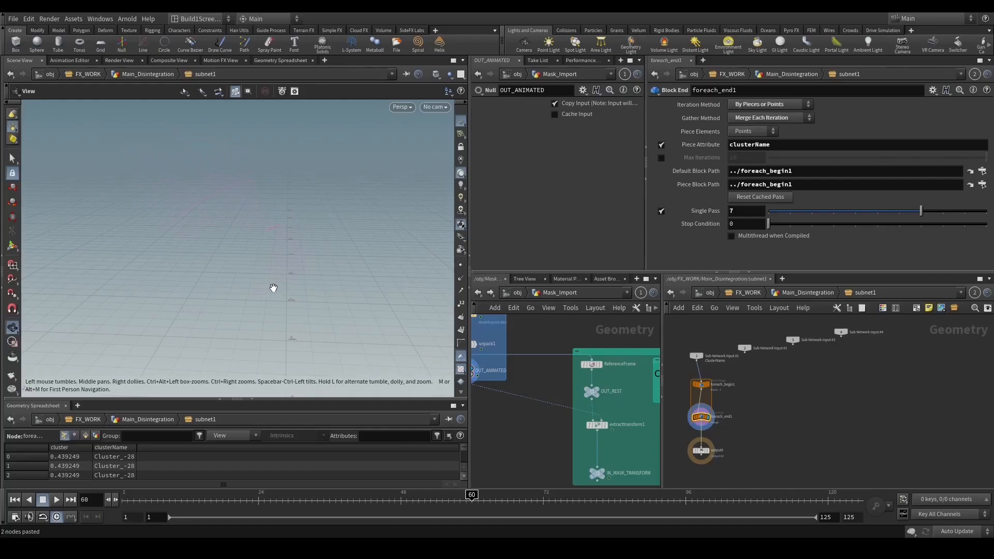
key(d)
click(144, 188)
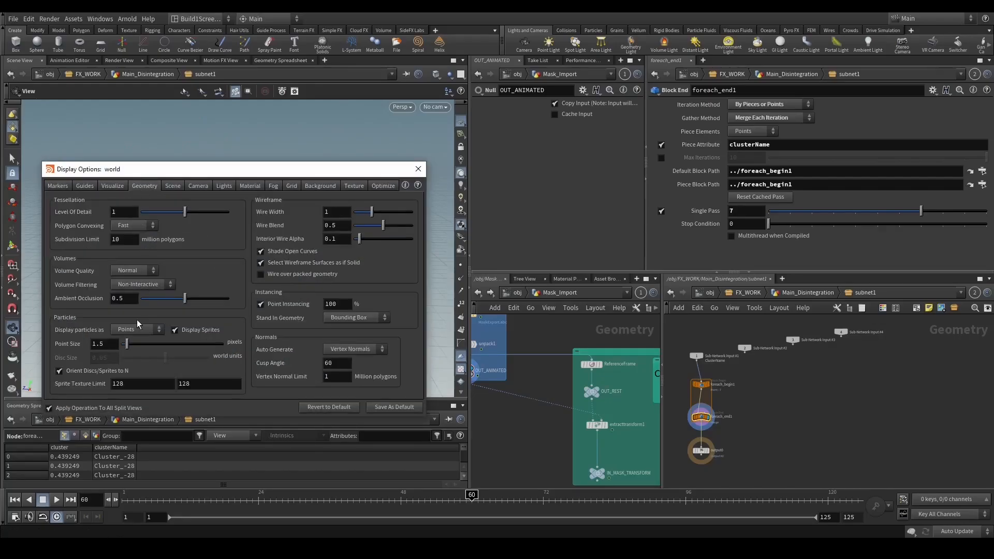
click(116, 337)
text(3)
key(Return)
click(418, 170)
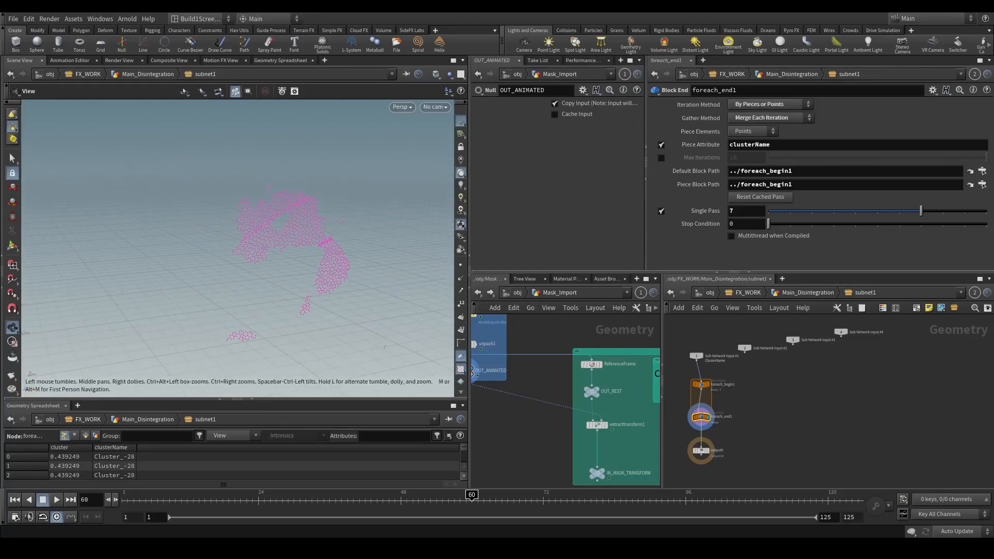
Move the block end and output nodes down to open up space inside the for-each loop.
middle_drag(731, 484, 765, 437)
drag(774, 446, 738, 389)
drag(315, 266, 336, 286)
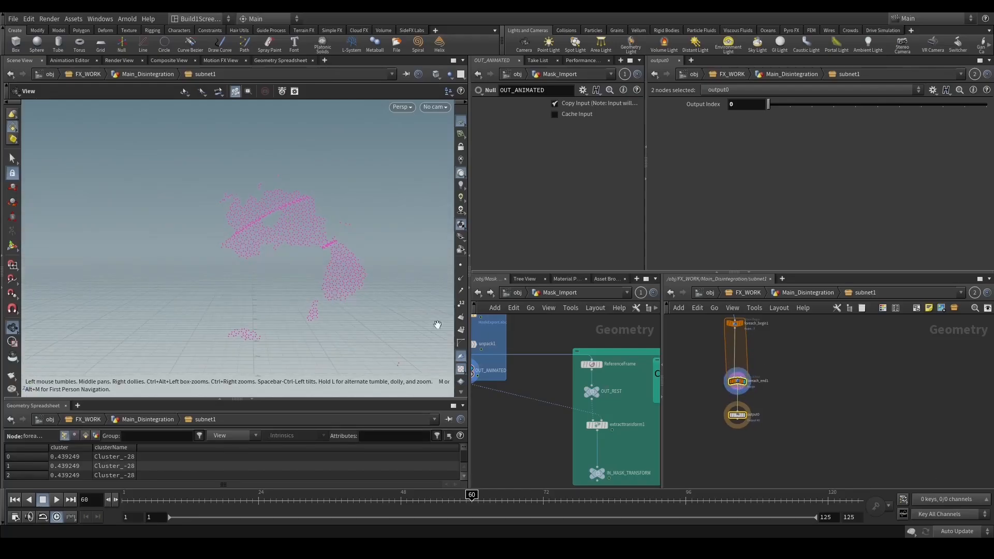
Add a VDB from Particles node, wire it between foreach_begin1 and foreach_end1, and display the foreach_end1 result.
click(768, 386)
key(Tab)
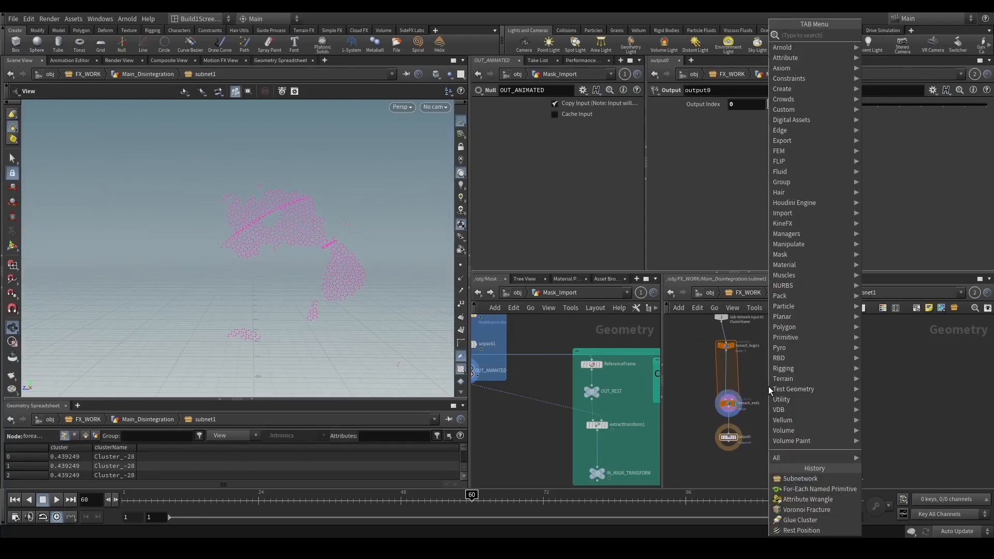
text(vdbpart)
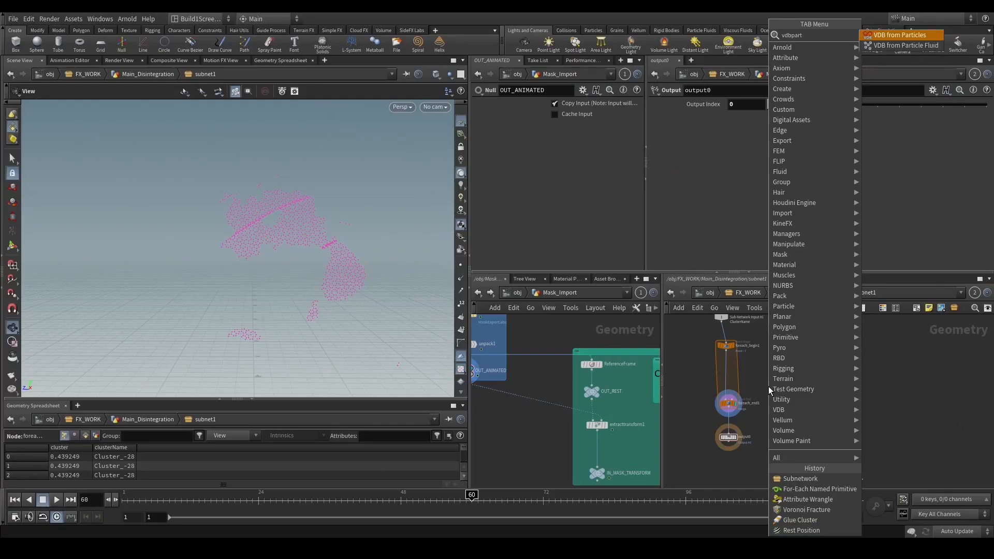
key(Return)
click(780, 388)
click(775, 398)
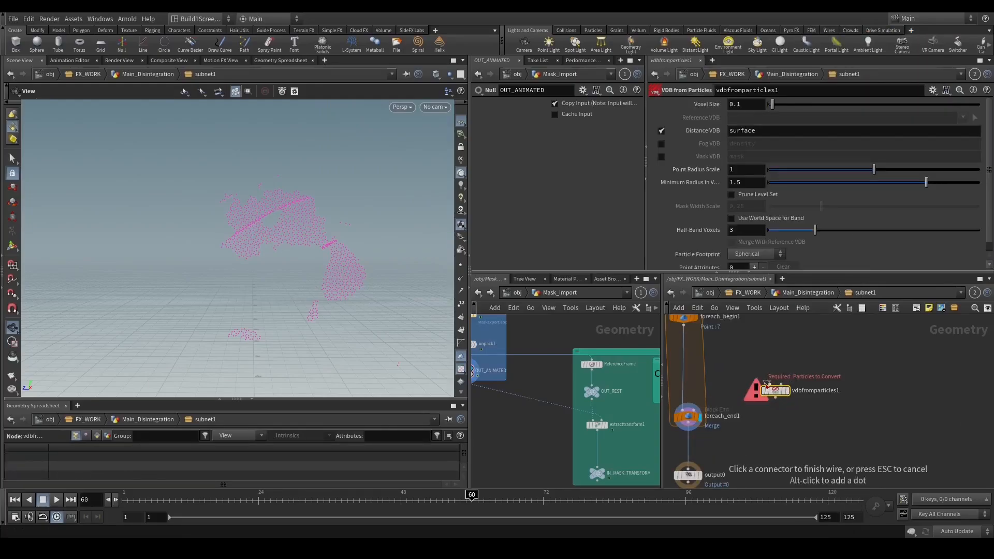
click(688, 410)
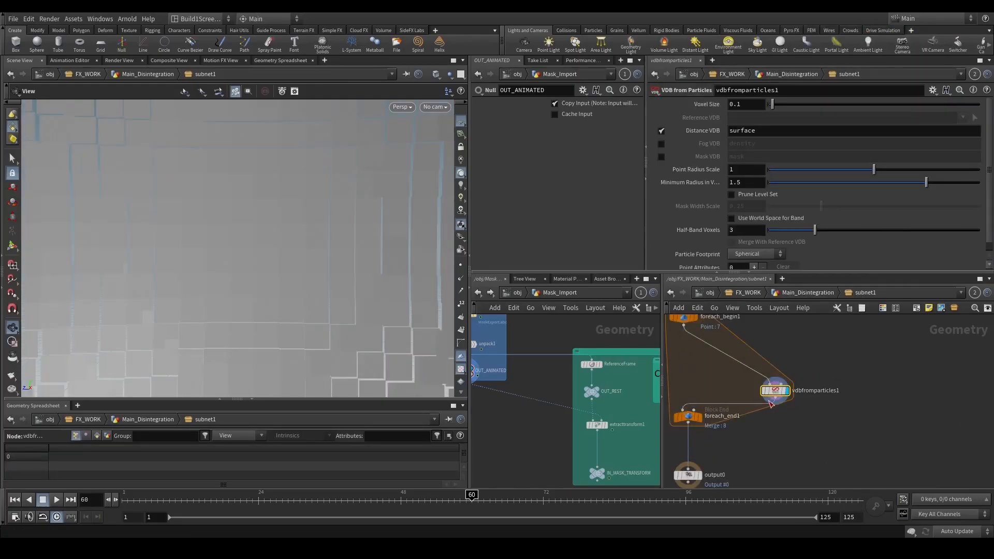
click(687, 406)
click(688, 417)
key(f)
drag(313, 256, 280, 243)
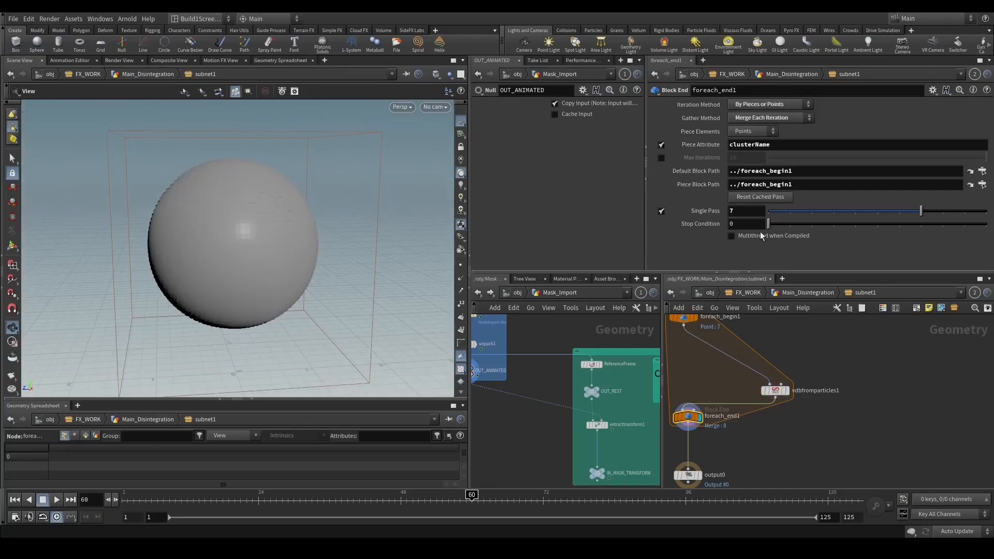
Set the VDB from Particles Point Radius Scale to .001 and its Minimum Radius in Voxels to 1.
click(775, 390)
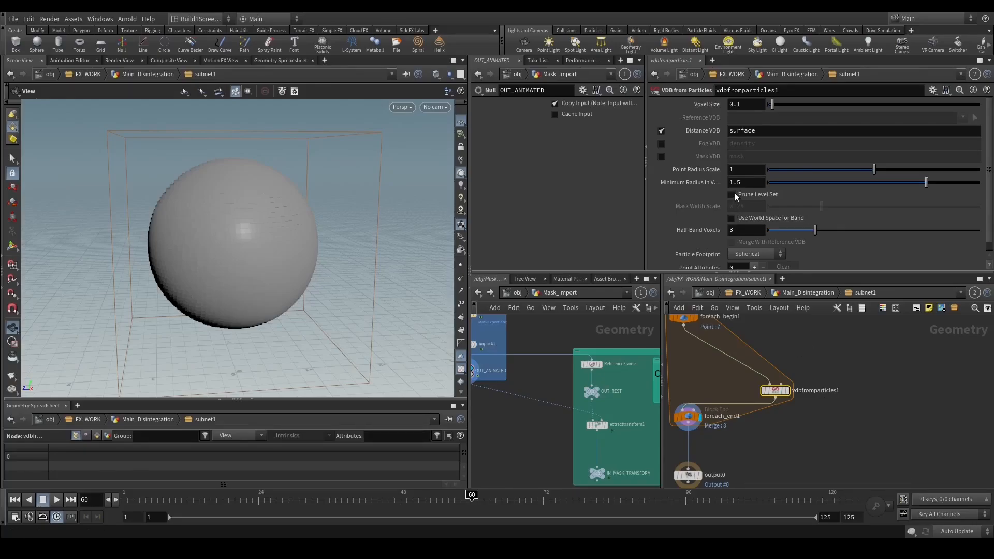
click(752, 106)
click(754, 168)
text(.001)
key(Return)
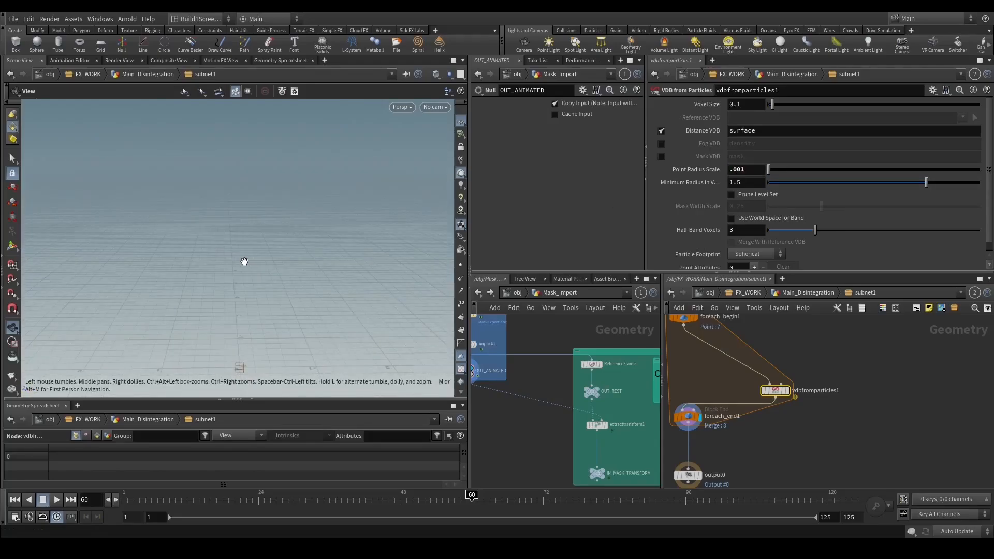
click(744, 182)
text(1)
key(Return)
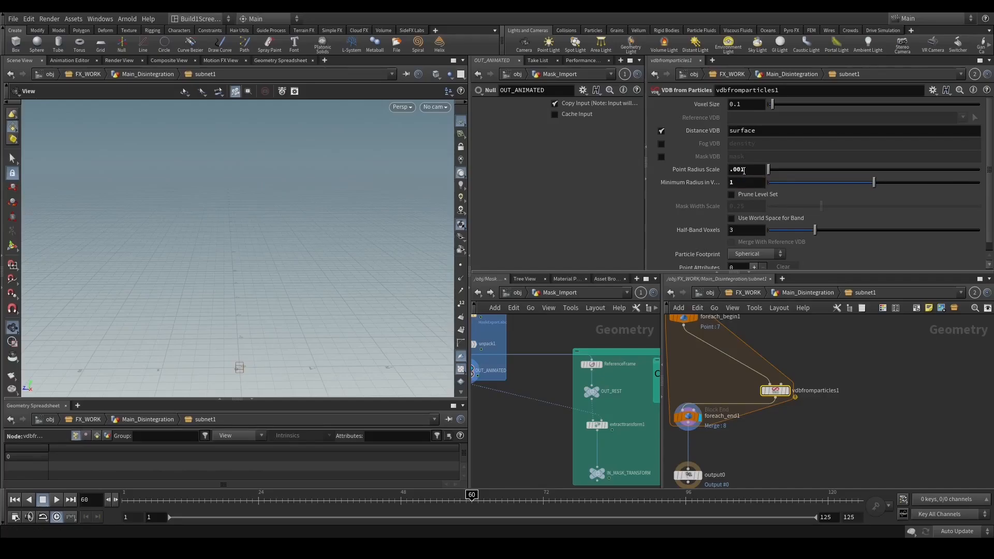
Set the VDB from Particles Voxel Size to 0.0003 and frame the resulting surface in the viewport.
click(744, 170)
click(752, 106)
text(0.0003)
key(Return)
scroll(362, 239, down, 5)
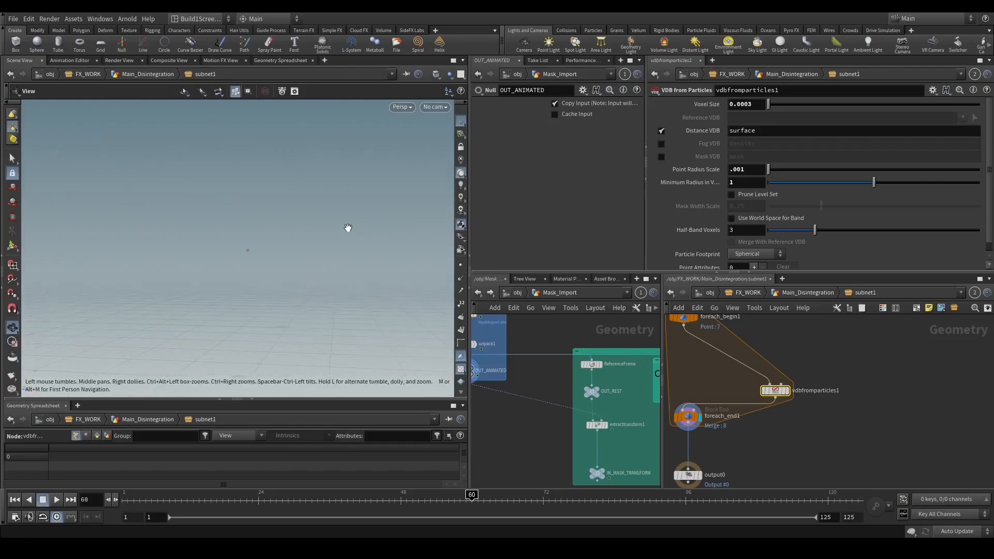
key(f)
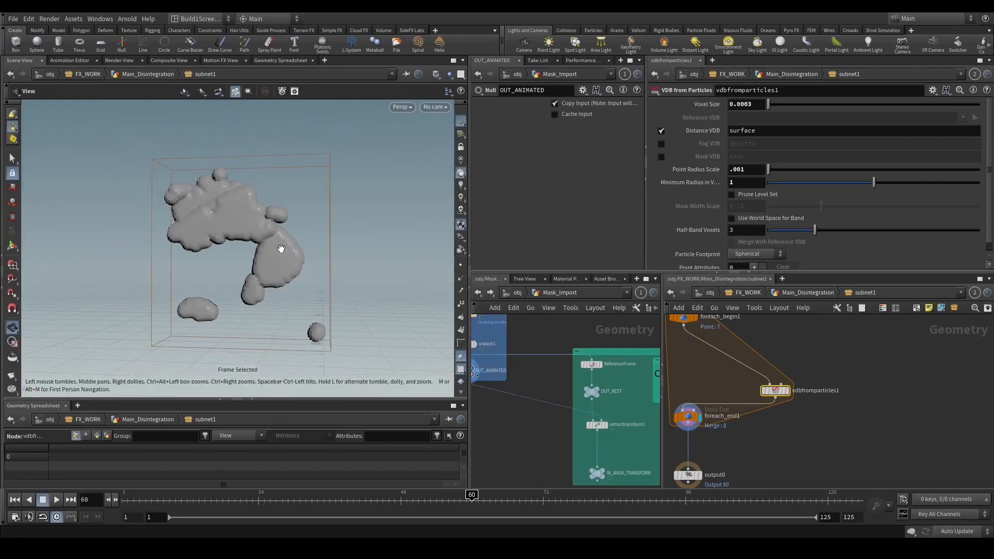
middle_drag(257, 255, 285, 263)
drag(285, 263, 409, 326)
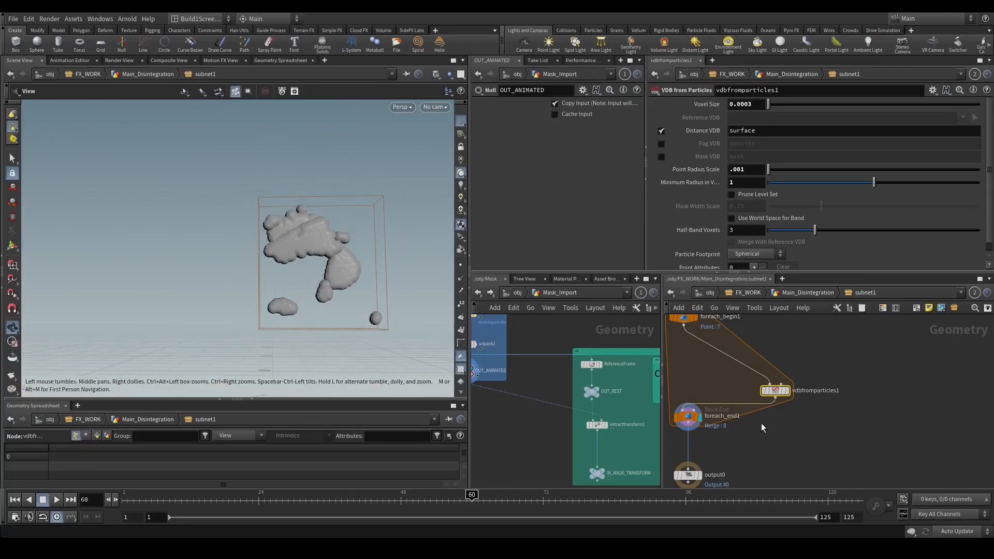
Insert a VDB Segment by Connectivity node between vdbfromparticles1 and foreach_end1, and align vdbfromparticles1 above it.
key(Tab)
text(vdbs)
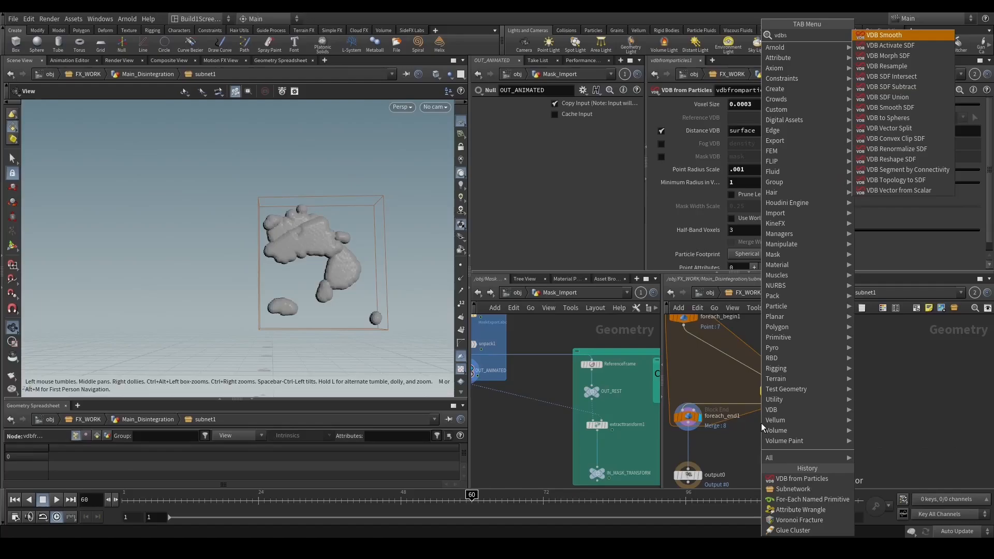
text(eg)
key(Return)
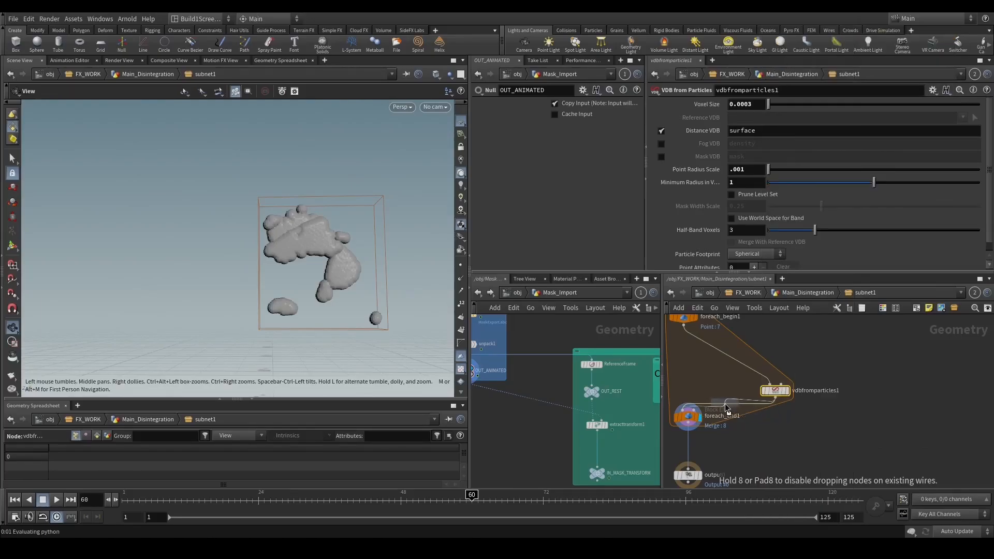
click(724, 407)
drag(433, 289, 413, 292)
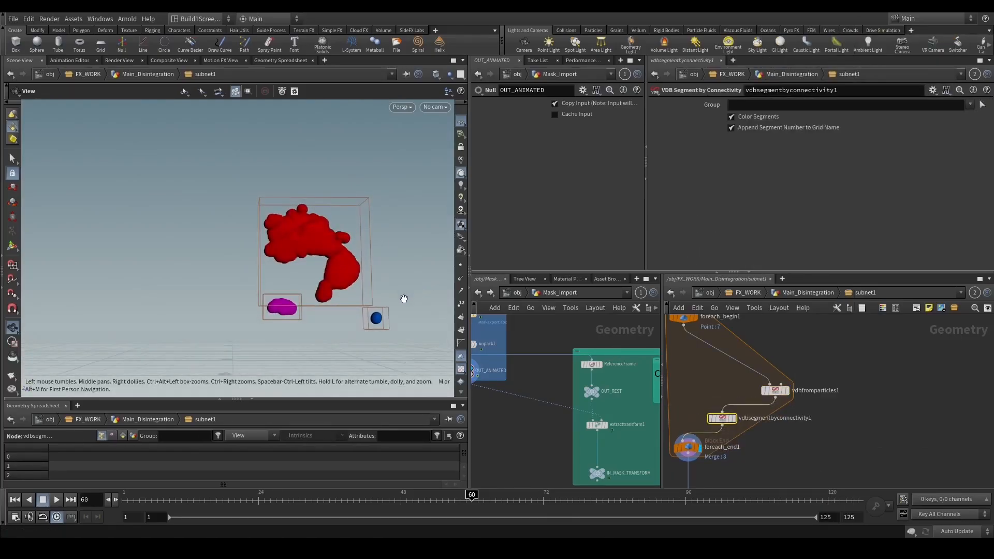
drag(776, 391, 722, 385)
middle_drag(282, 268, 284, 240)
drag(284, 240, 266, 255)
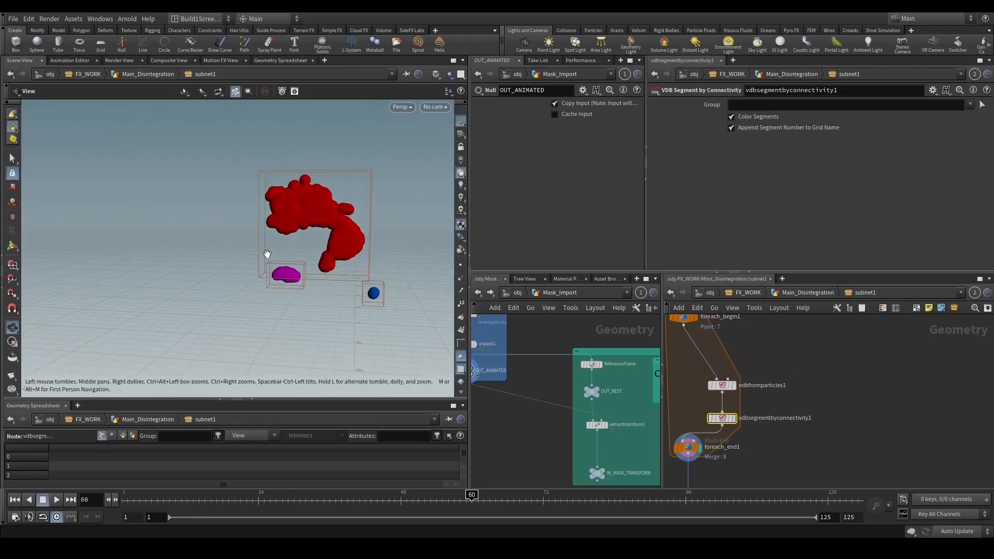
drag(217, 218, 279, 247)
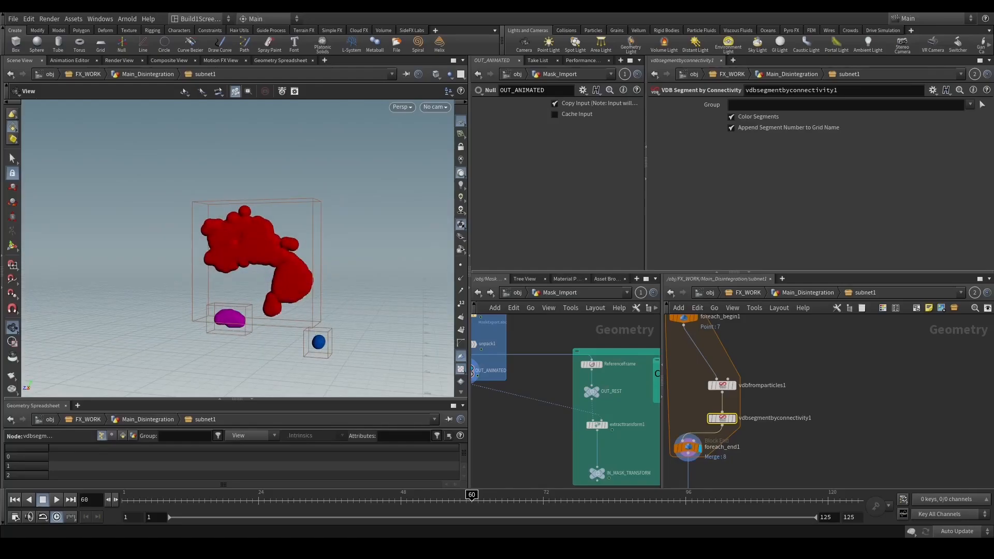
middle_click(722, 418)
Add a Convert VDB node set to convert to Polygons and insert it between vdbsegmentbyconnectivity1 and foreach_end1.
middle_drag(751, 461, 810, 408)
key(Tab)
text(ci)
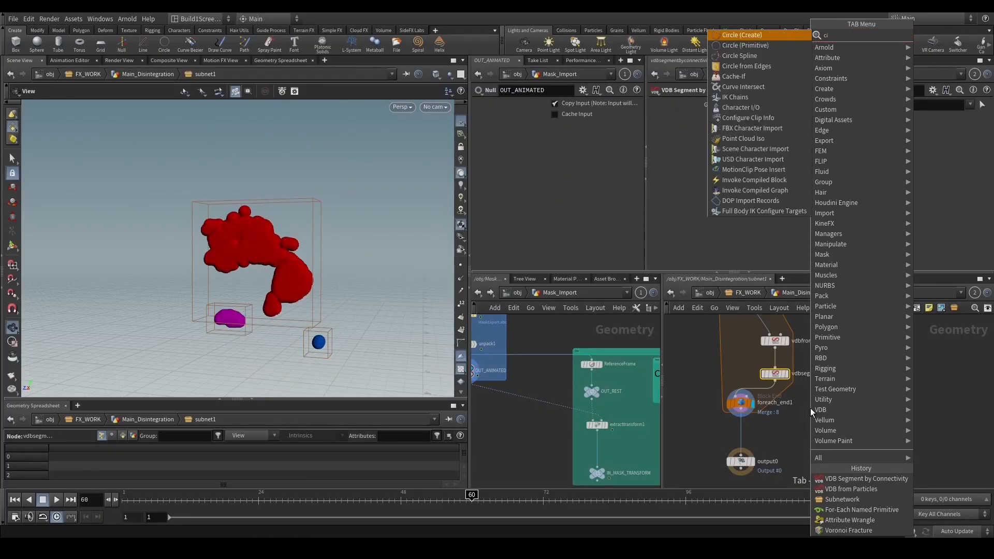
key(BackSpace)
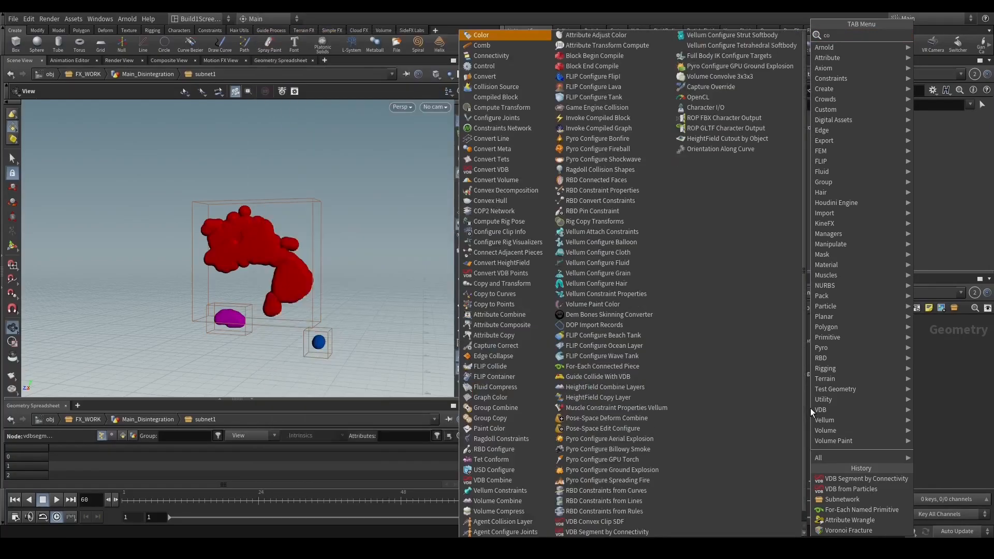
text(onvervd)
key(Return)
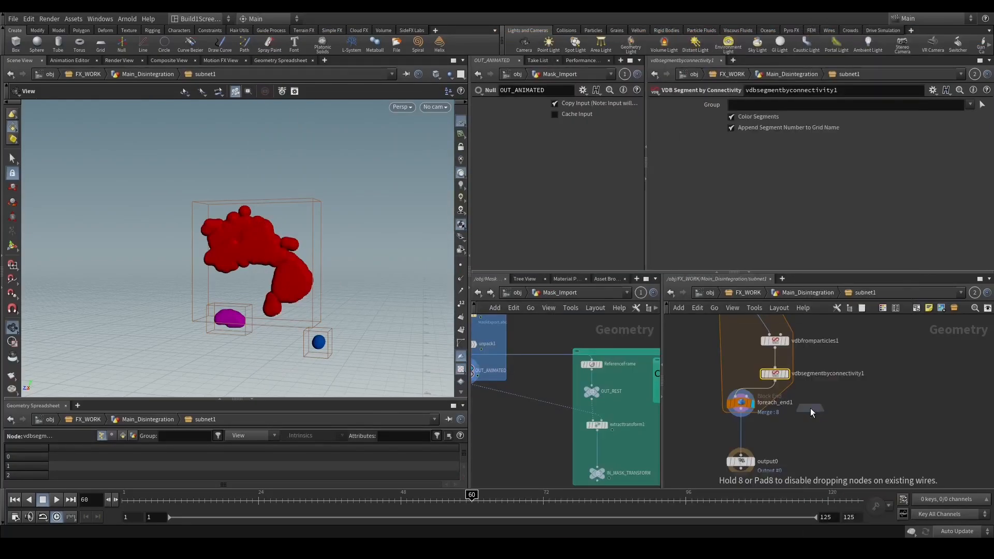
click(810, 408)
click(754, 118)
click(757, 151)
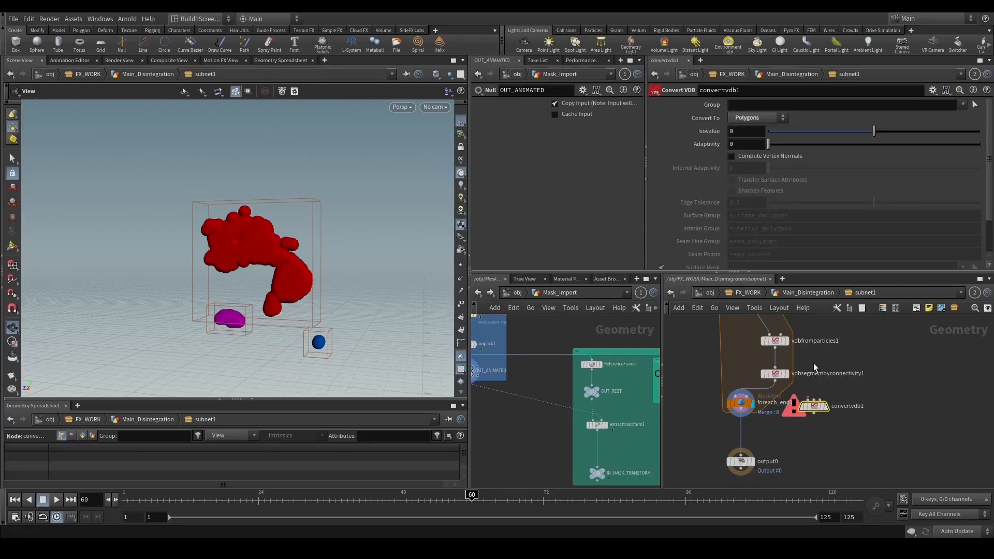
key(ctrl+z)
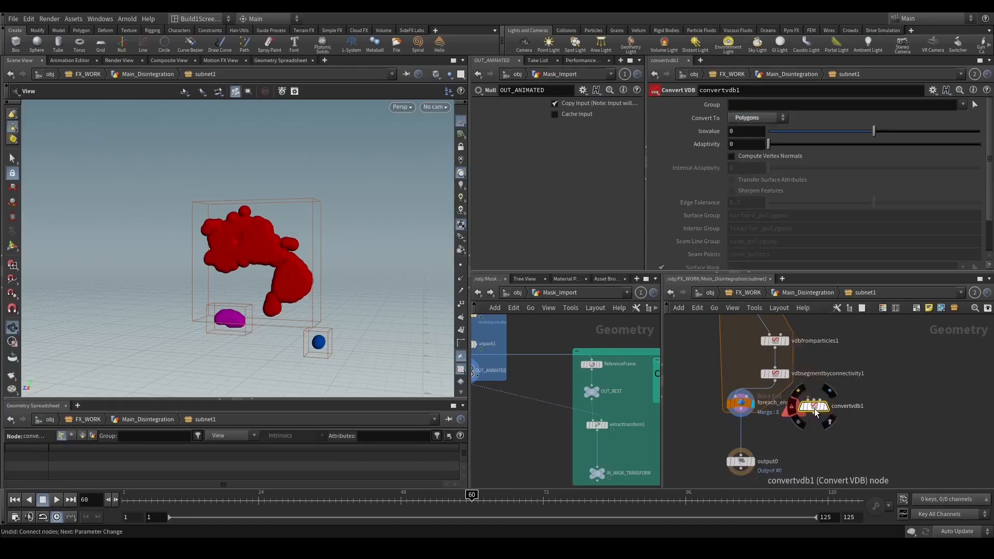
drag(815, 409, 788, 405)
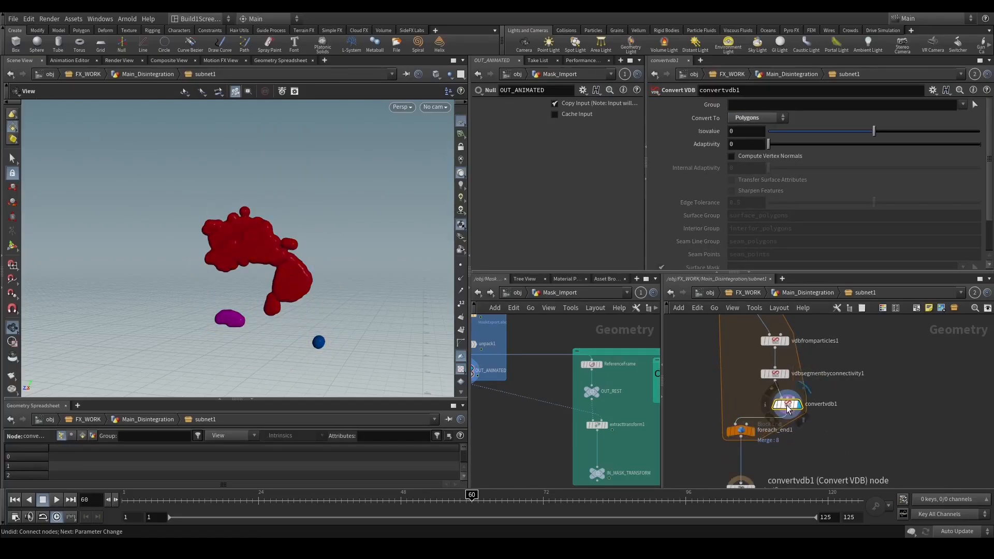
Show the primitive attributes of convertvdb1 in the geometry spreadsheet and sort the list by name in both directions.
click(219, 436)
click(218, 424)
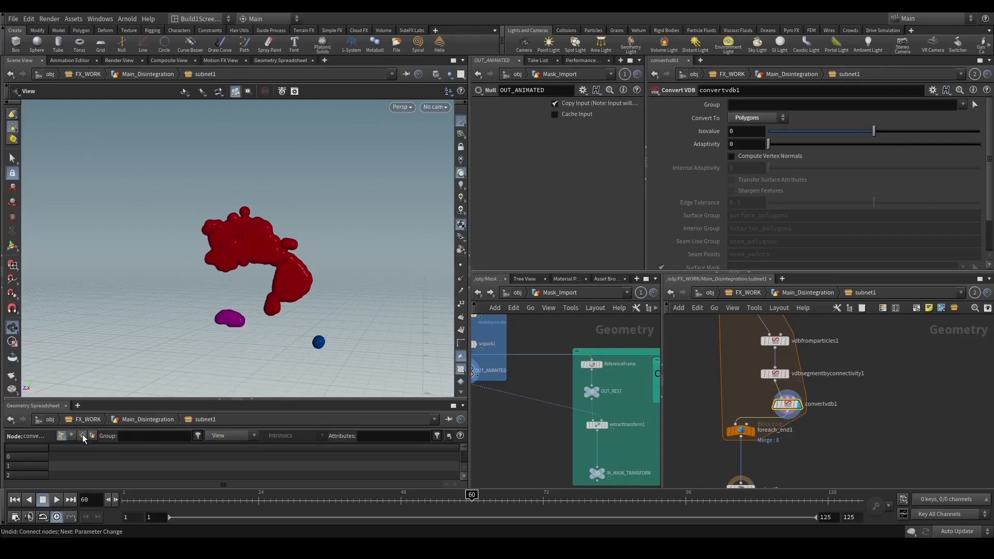
click(208, 447)
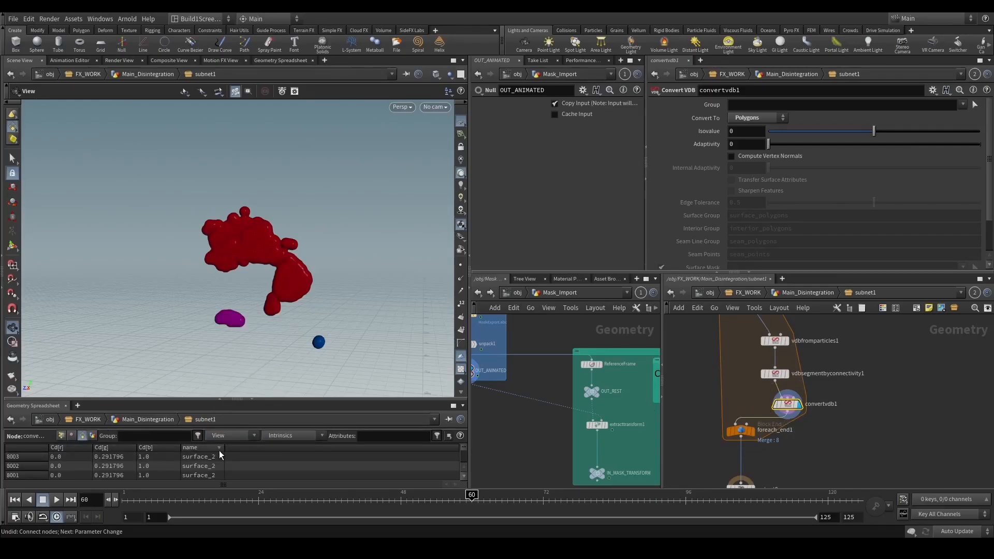
click(213, 448)
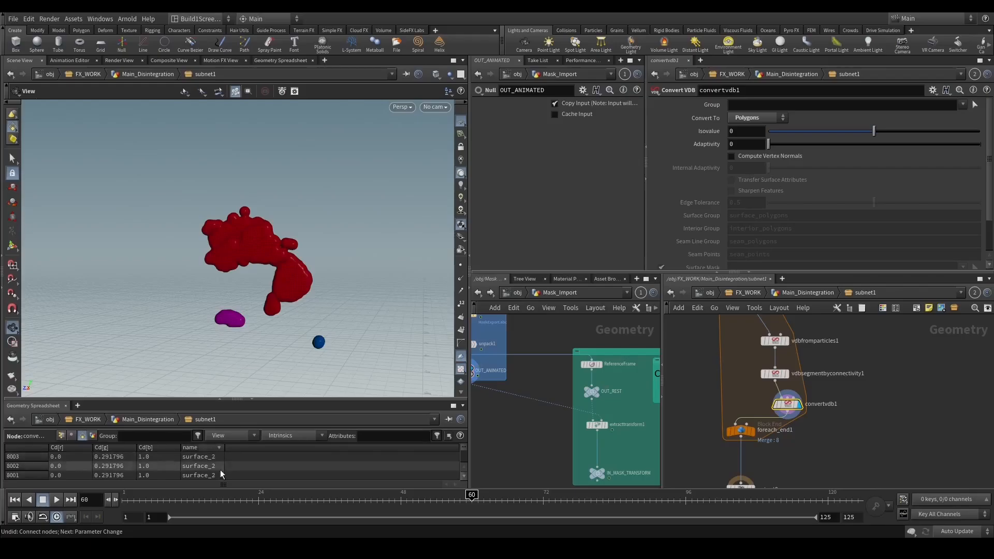
click(216, 449)
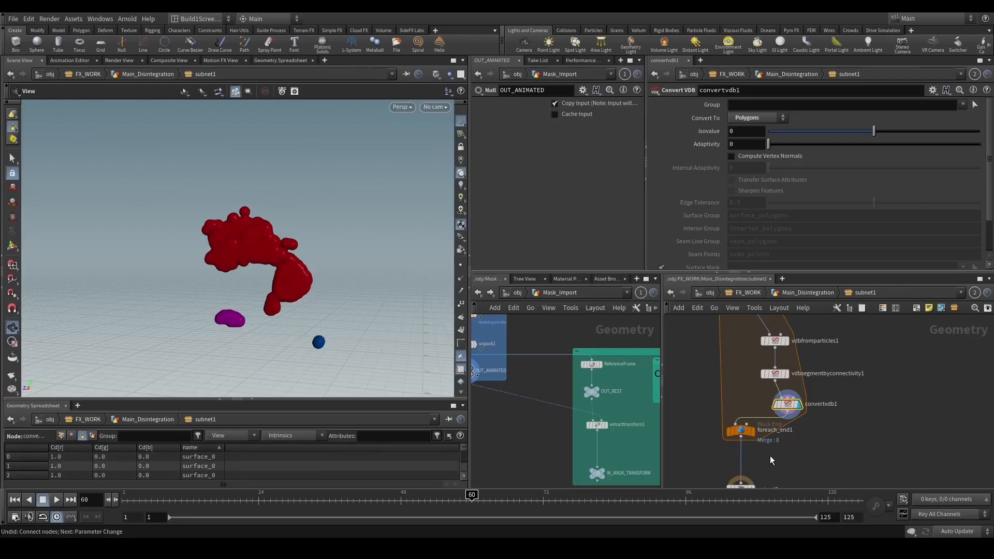
Branch a Blast node off convertvdb1 beside foreach_end1.
middle_drag(770, 456, 751, 397)
key(Tab)
text(blast)
key(Return)
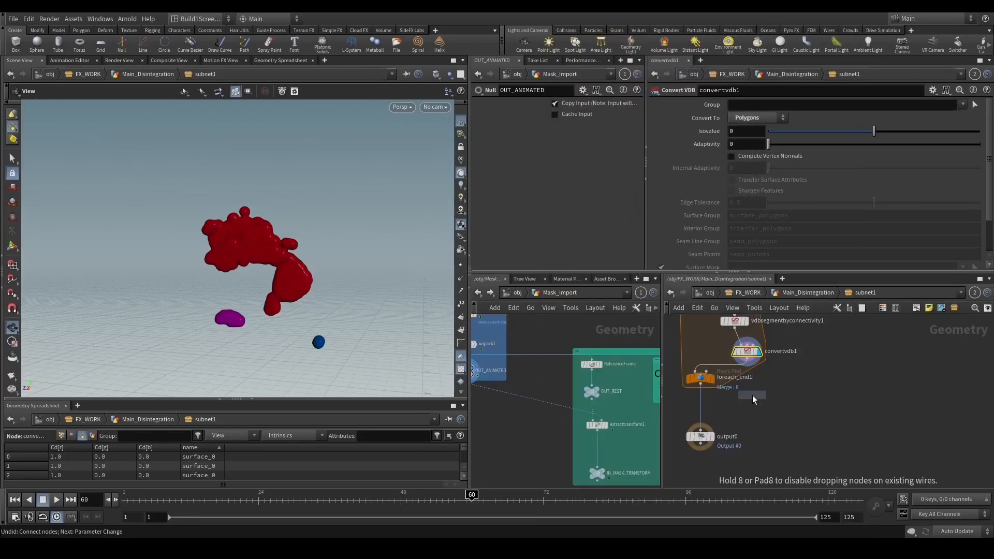
click(757, 388)
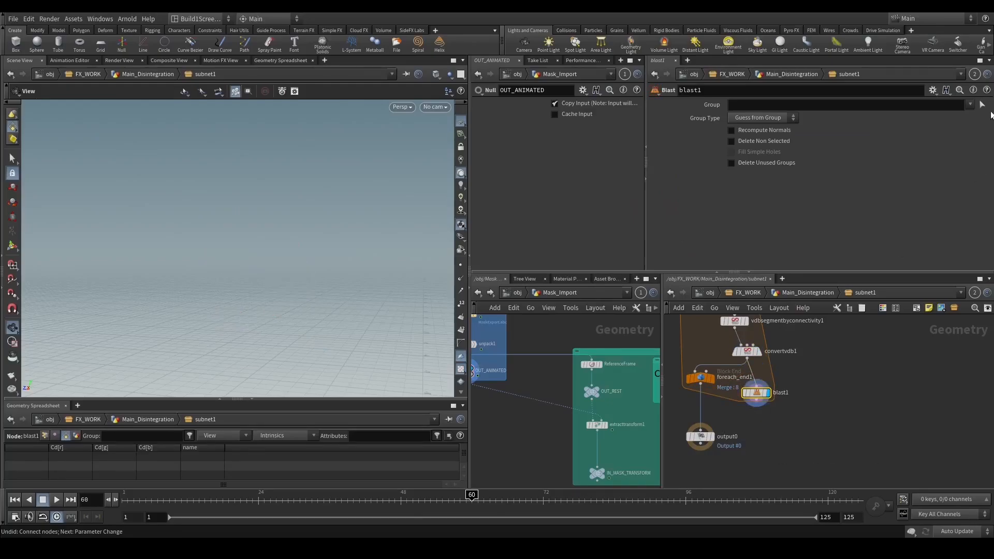
Try picking the separate surfaces in the viewport by their name attribute as Blast groups, and display foreach_end1 again.
key(9)
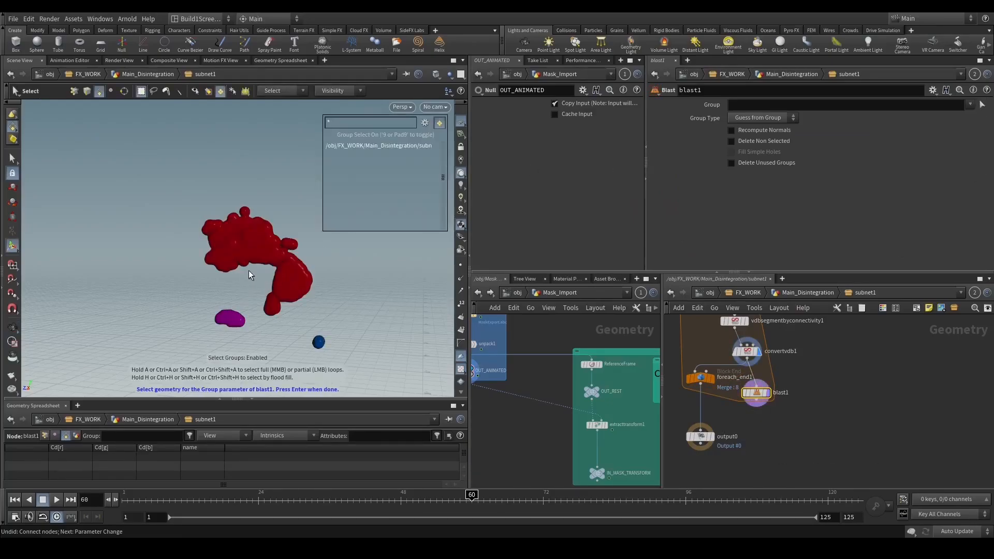
click(426, 123)
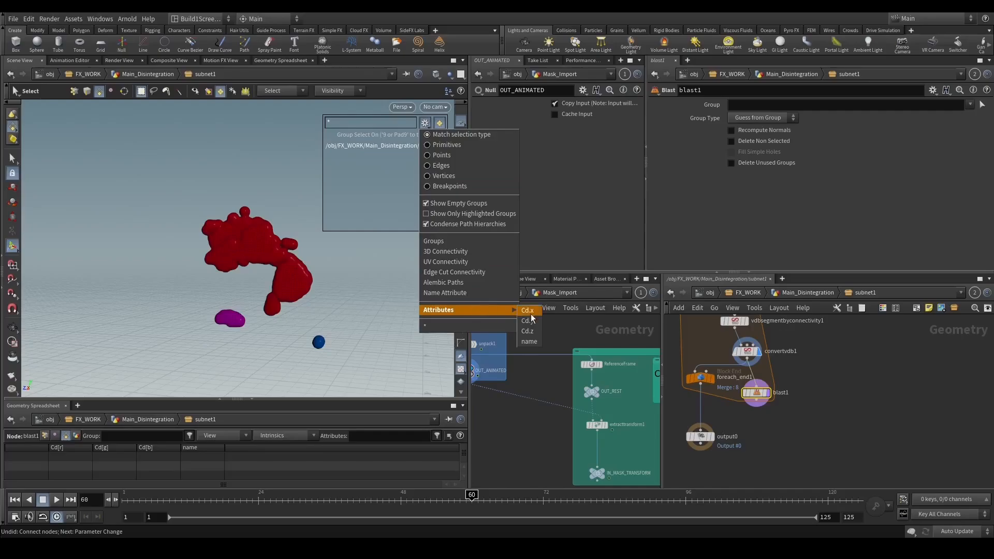
click(531, 313)
click(265, 232)
click(224, 321)
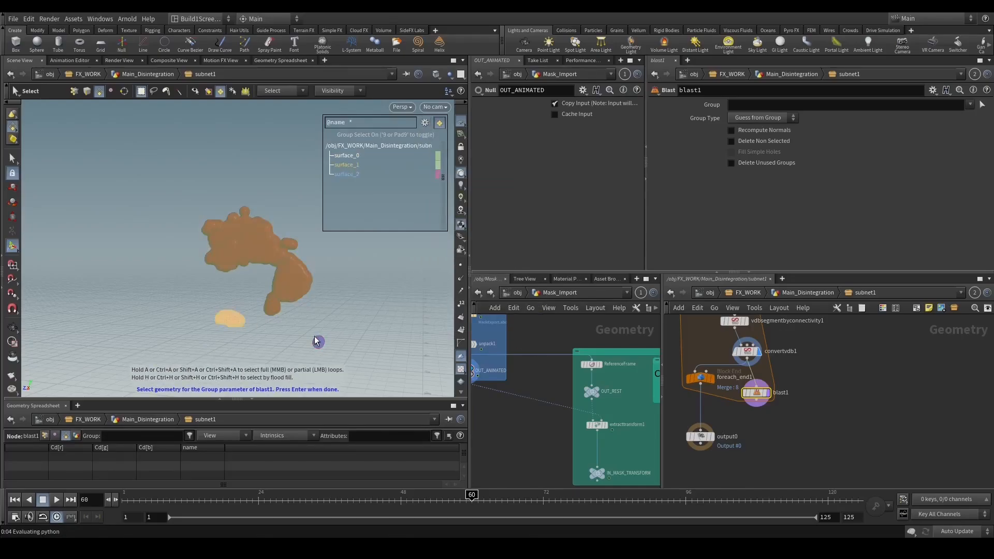
click(317, 339)
key(Escape)
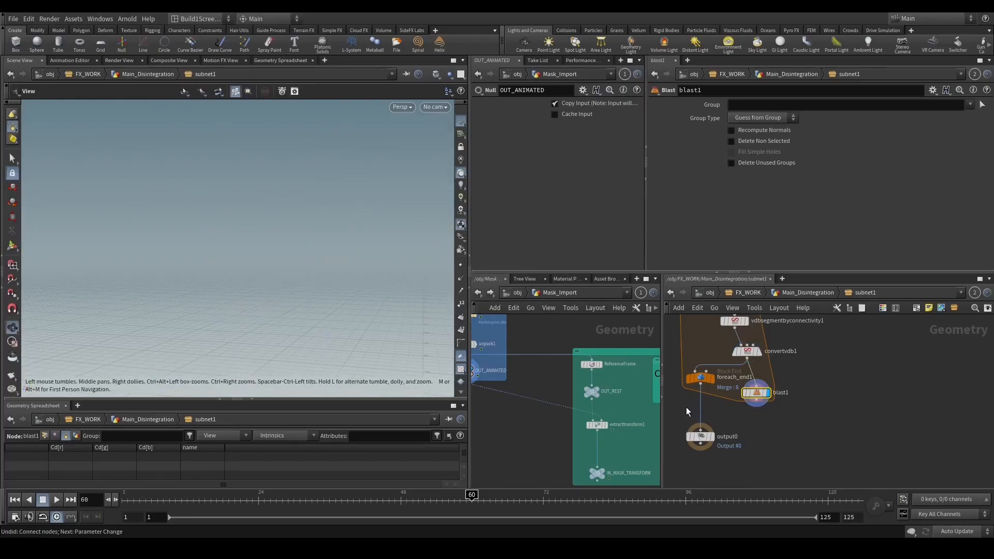
click(700, 378)
click(713, 378)
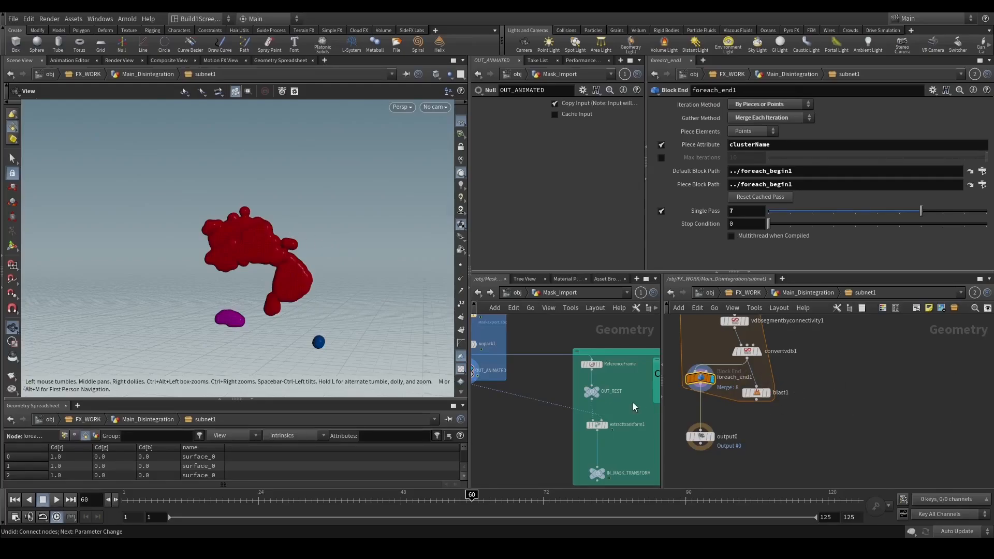
Insert an Attribute Promote node between convertvdb1 and foreach_end1.
scroll(690, 418, down, 3)
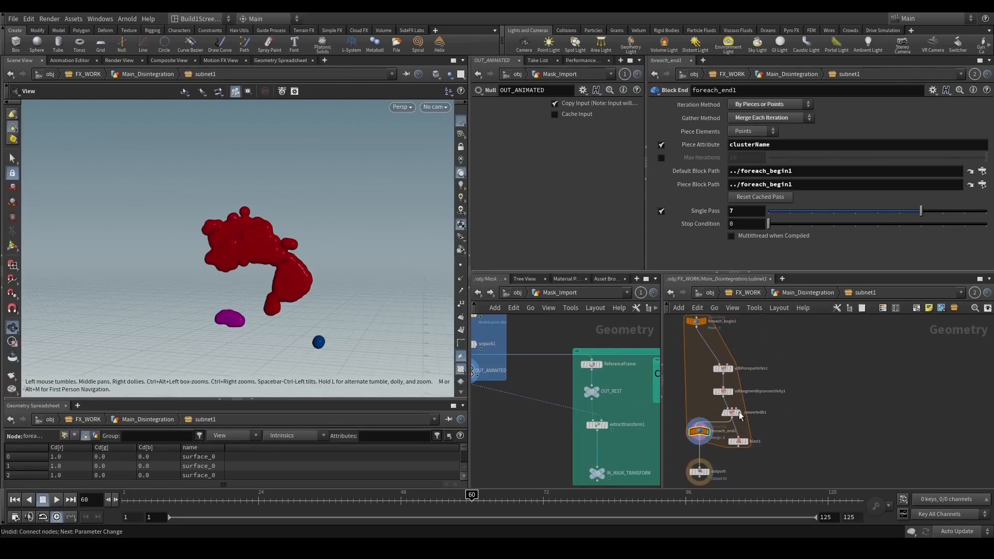
key(Tab)
text(attpro)
key(Return)
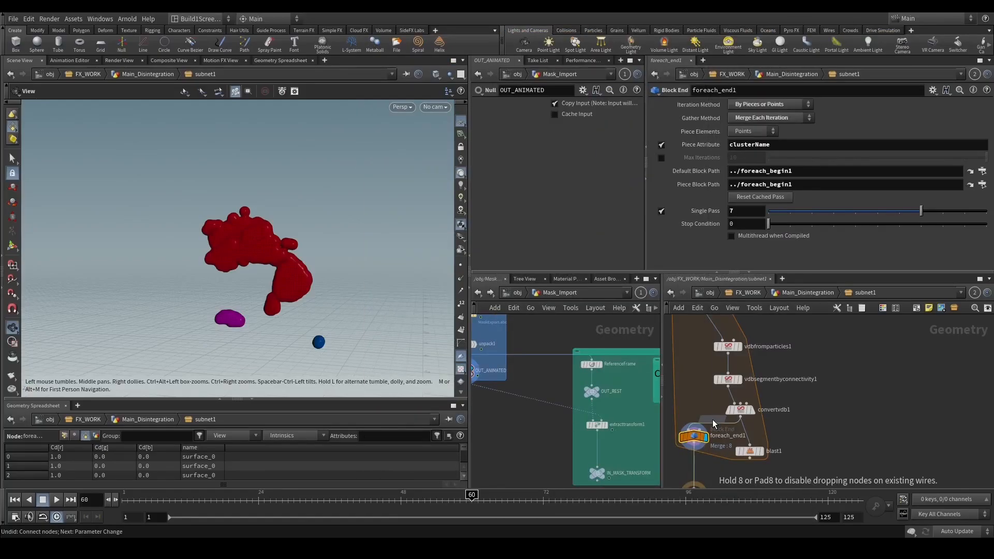
click(719, 426)
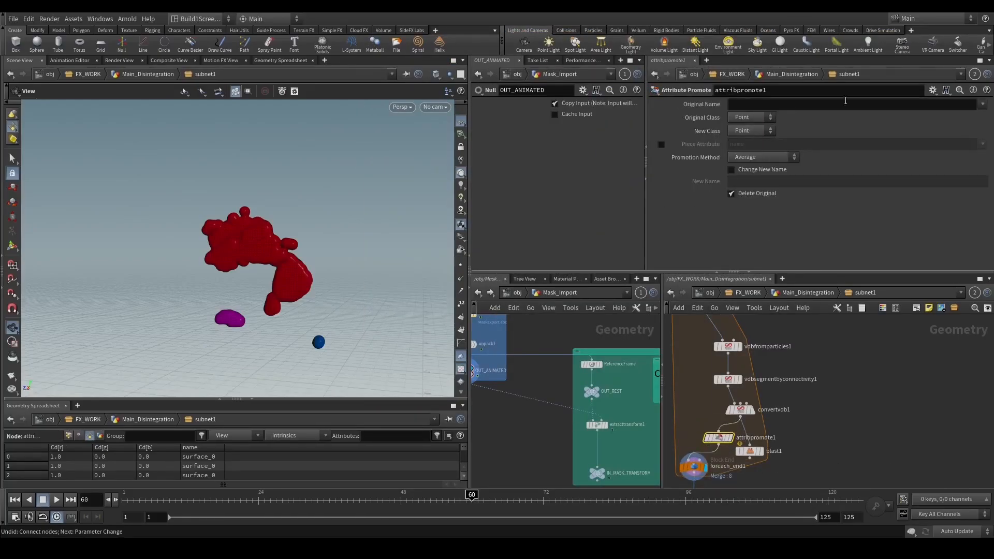
Set attribpromote1 to promote the name attribute from Primitive to Point, and align the node beneath convertvdb1.
click(983, 104)
click(752, 117)
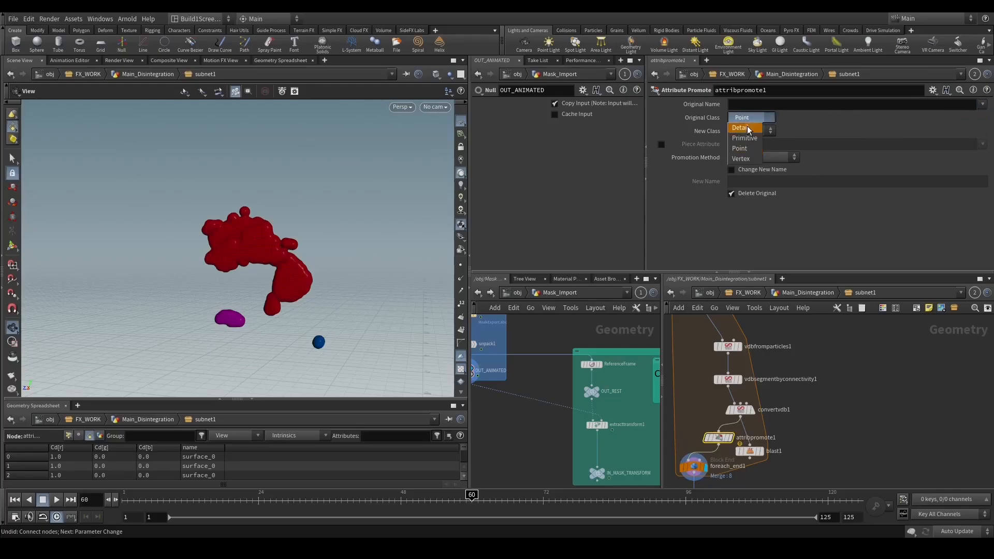
click(756, 139)
click(983, 105)
click(964, 127)
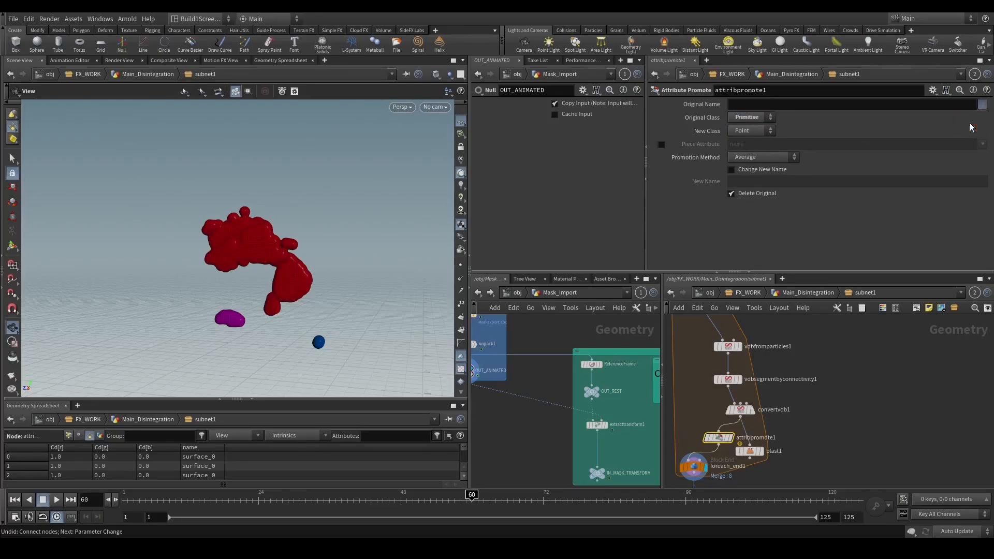
scroll(802, 439, down, 2)
scroll(760, 445, up, 2)
drag(766, 445, 803, 444)
drag(731, 439, 750, 437)
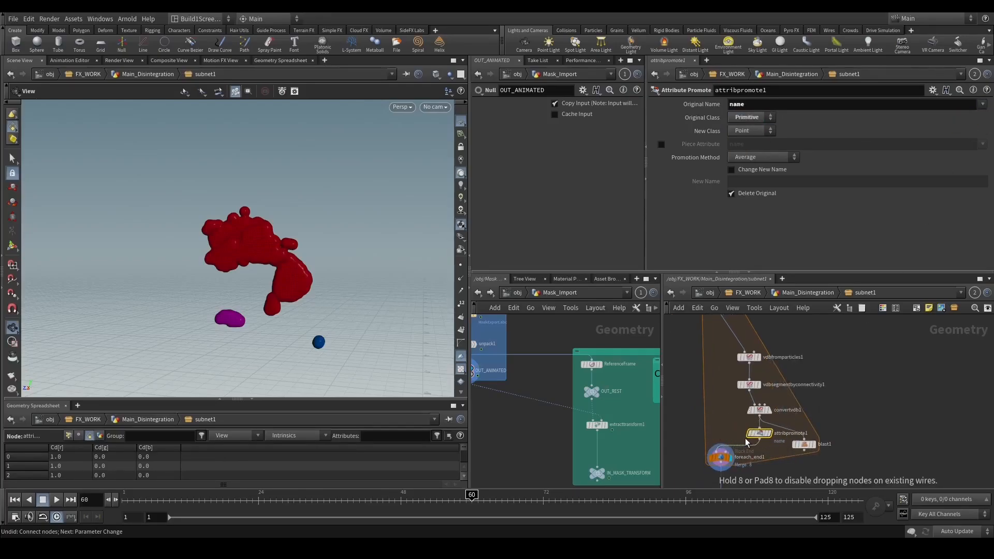
Rewire the input of foreach_end1 so it comes directly from foreach_begin1.
middle_click(721, 460)
click(721, 458)
click(720, 449)
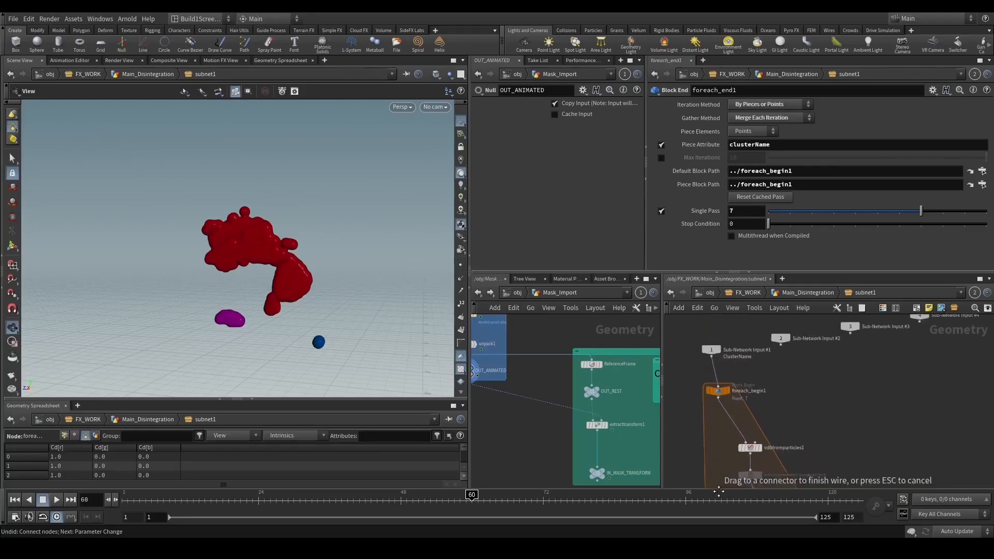
click(714, 389)
scroll(696, 430, down, 2)
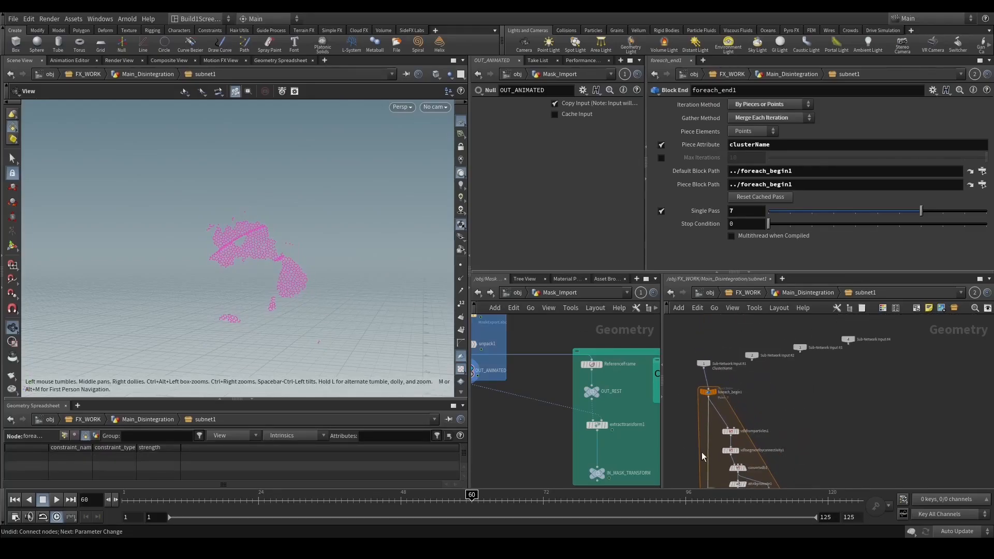
Move foreach_end1 and output0 further down together, and delete the blast1 node.
middle_drag(701, 456, 714, 379)
scroll(725, 425, up, 3)
shift+click(721, 448)
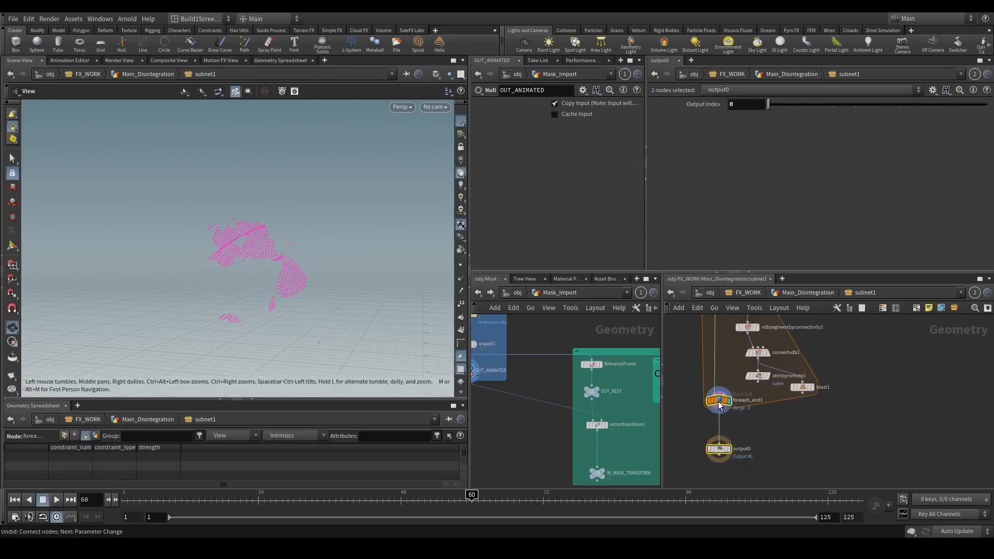
drag(721, 403, 722, 439)
click(801, 388)
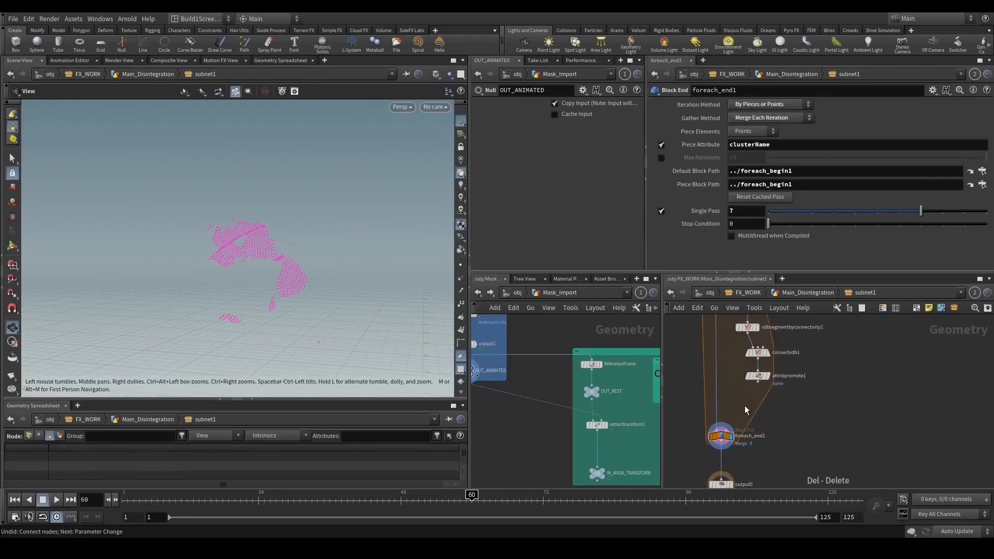
Insert an Attribute Wrangle between foreach_begin1 and foreach_end1, and wire attribpromote1 into its second input.
key(Tab)
text(at)
key(Return)
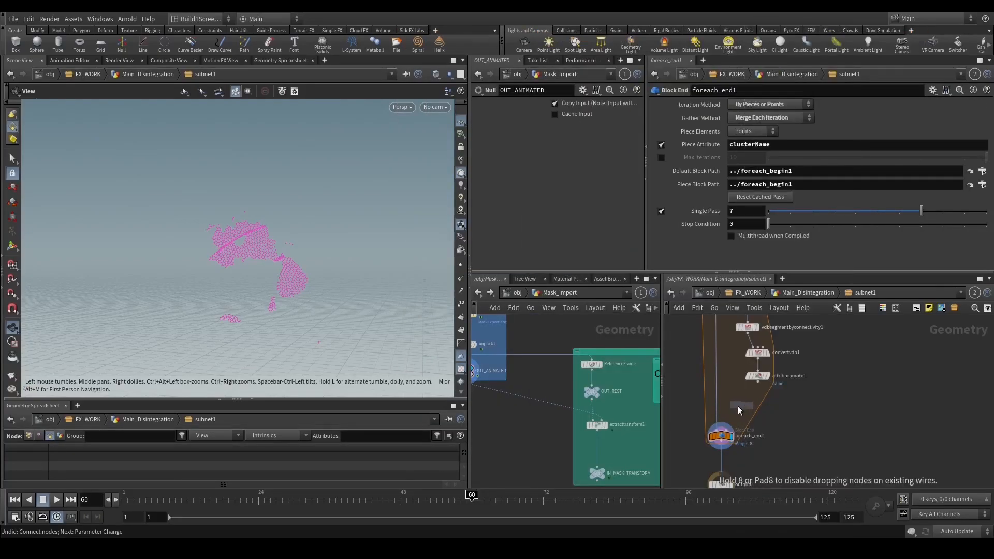
click(717, 411)
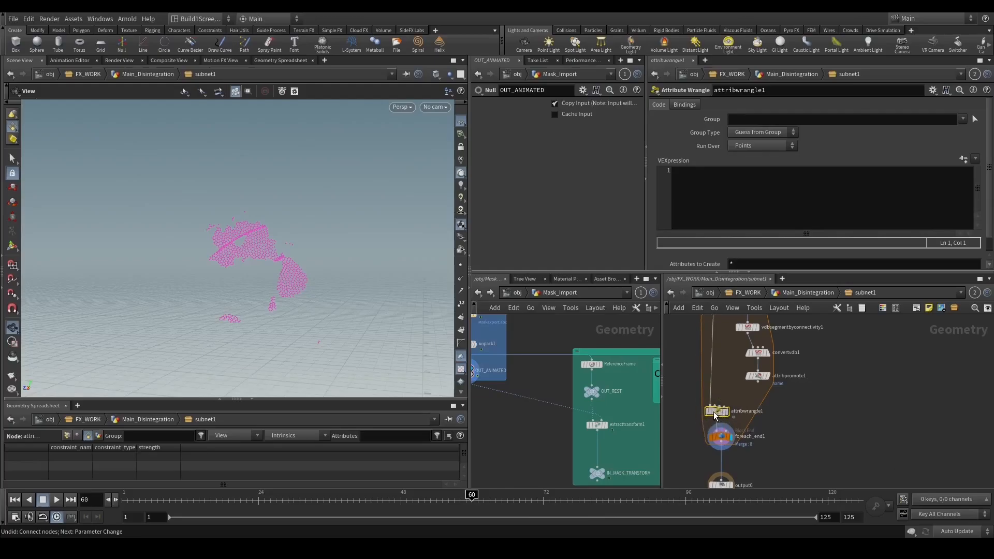
drag(717, 412, 722, 412)
click(724, 407)
click(758, 383)
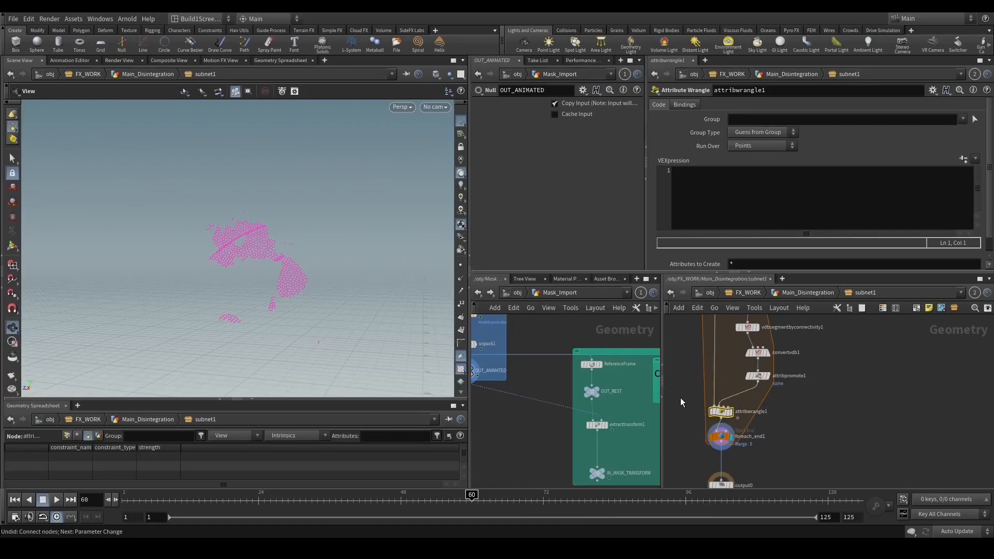
In attribwrangle1's VEXpression, find the closest second-input point with int nearPt=nearpoint(1, @P);.
drag(344, 291, 363, 293)
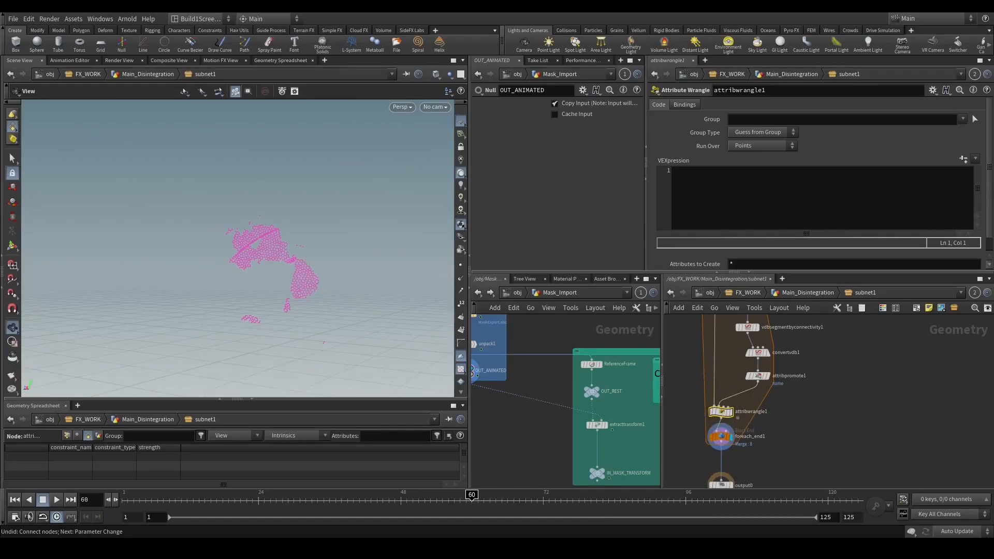
click(760, 216)
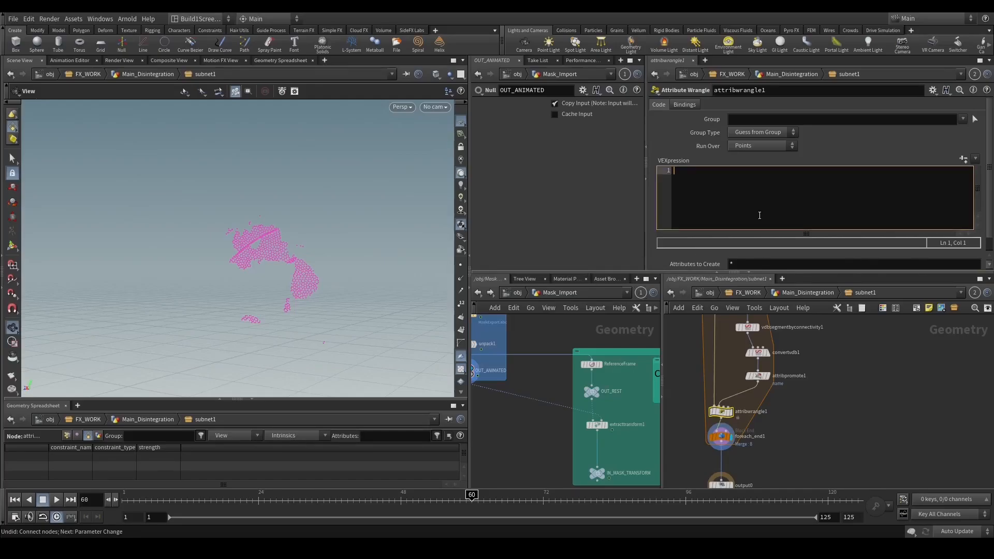
text(int near)
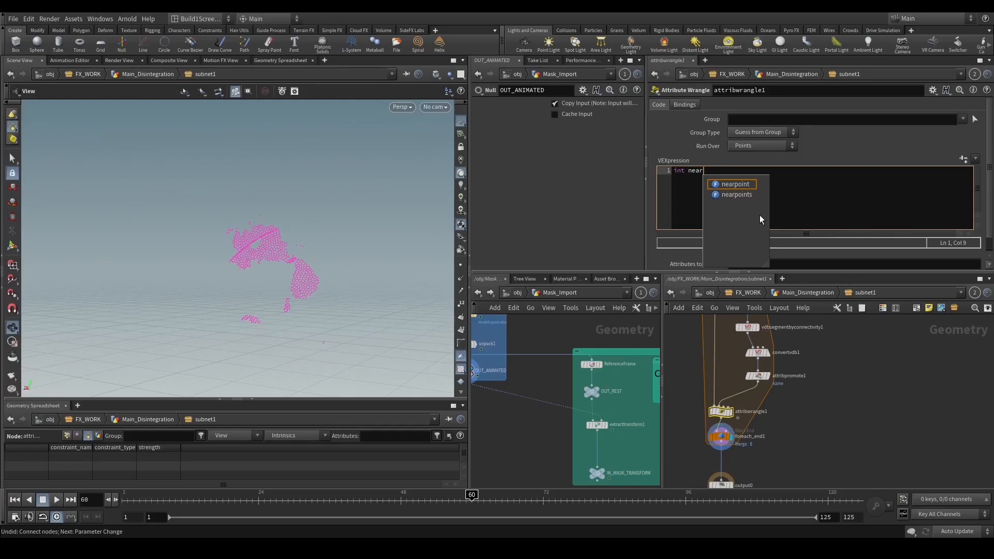
text(Pt=)
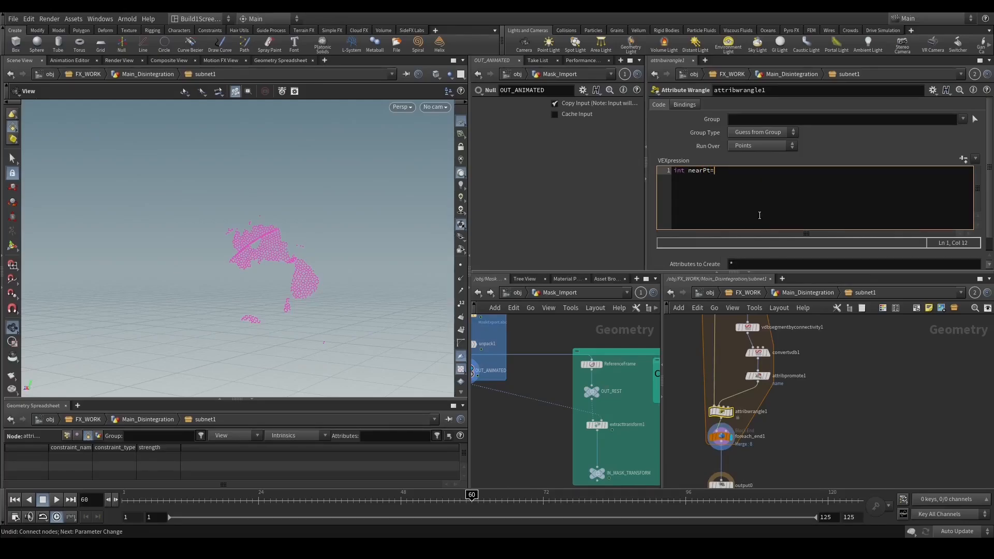
text(nearpoint()
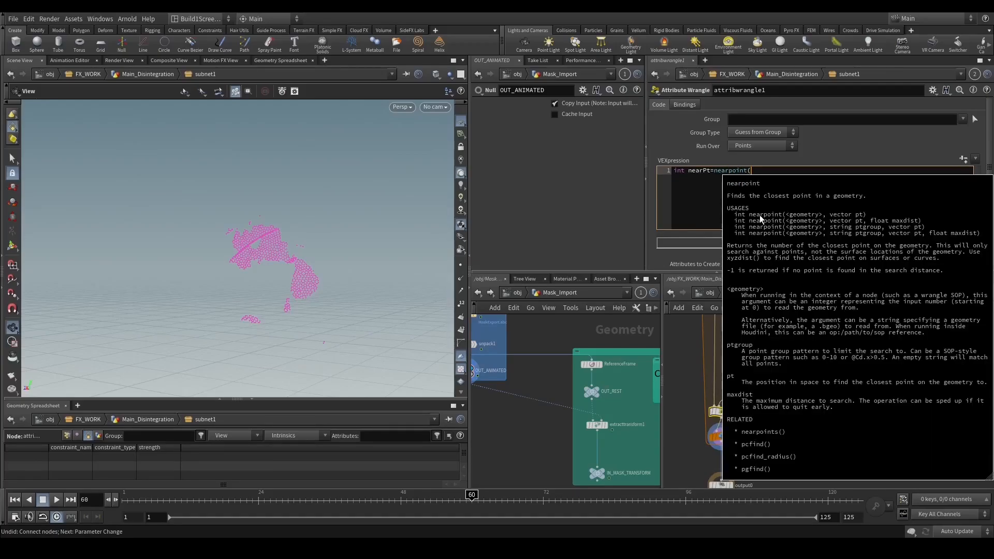
text(1)
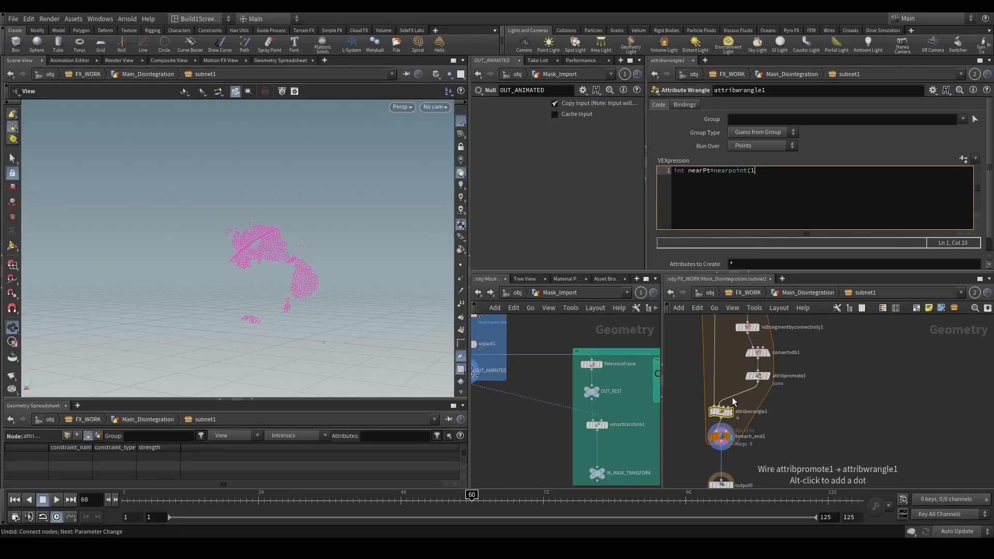
text(, @P);)
key(Return)
Add the VEX line string neighbName=point(1, 'name', nearPt); to read the nearest point's name.
text(string neighb)
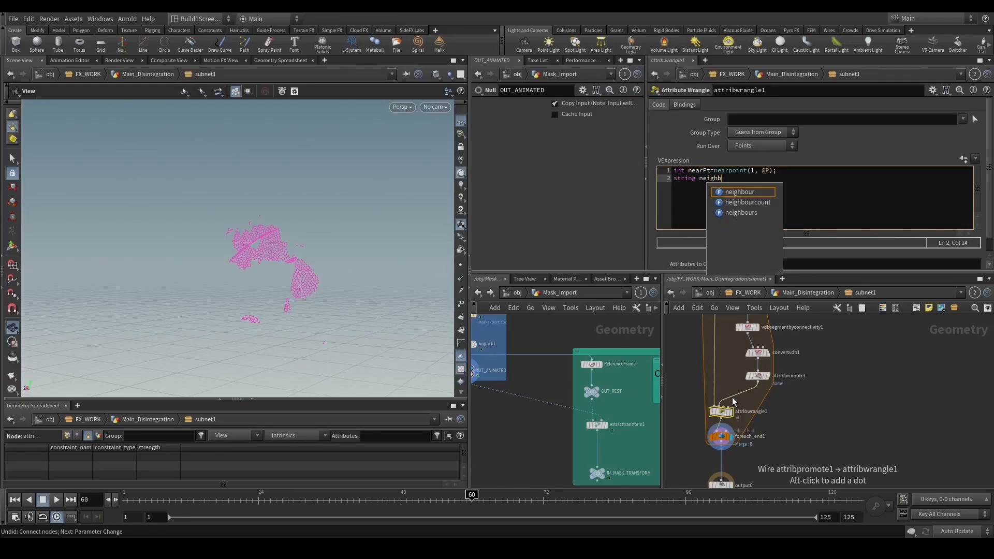
text(Name)
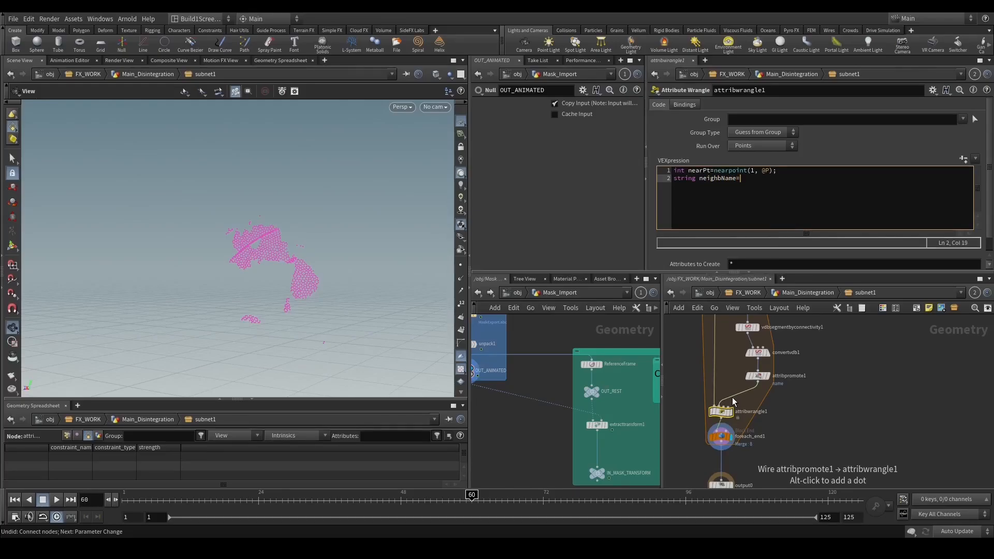
text(=point()
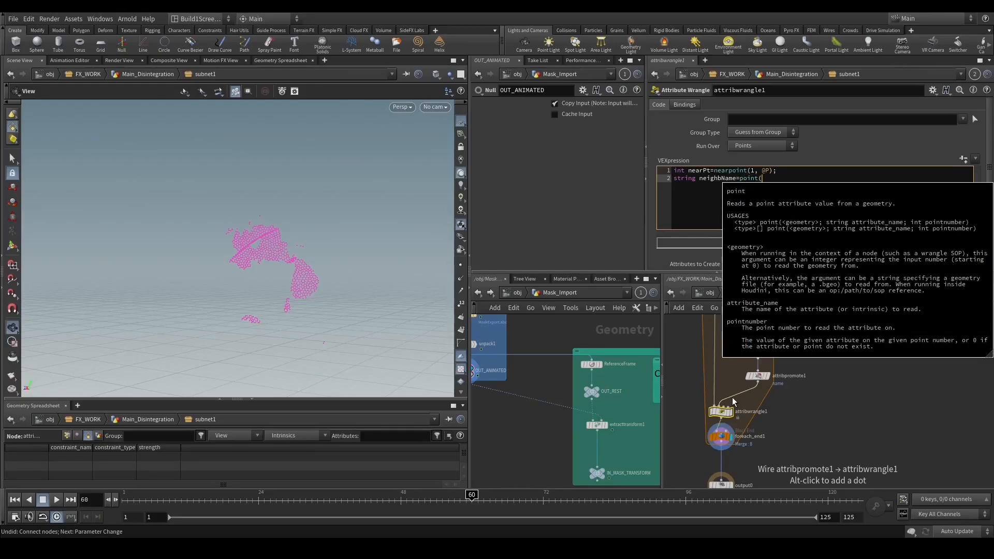
text(1, ')
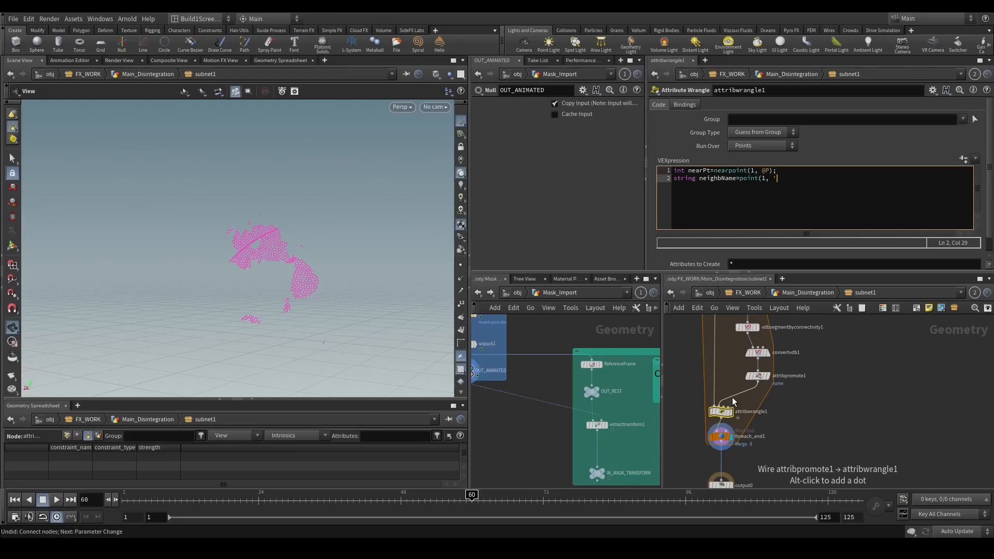
text(name', nearPt);)
key(Return)
Add the VEX line s@clusterName+='_'+neighbName; after a blank line, and show the wrangle's point attributes in the geometry spreadsheet.
key(Return)
text(s@)
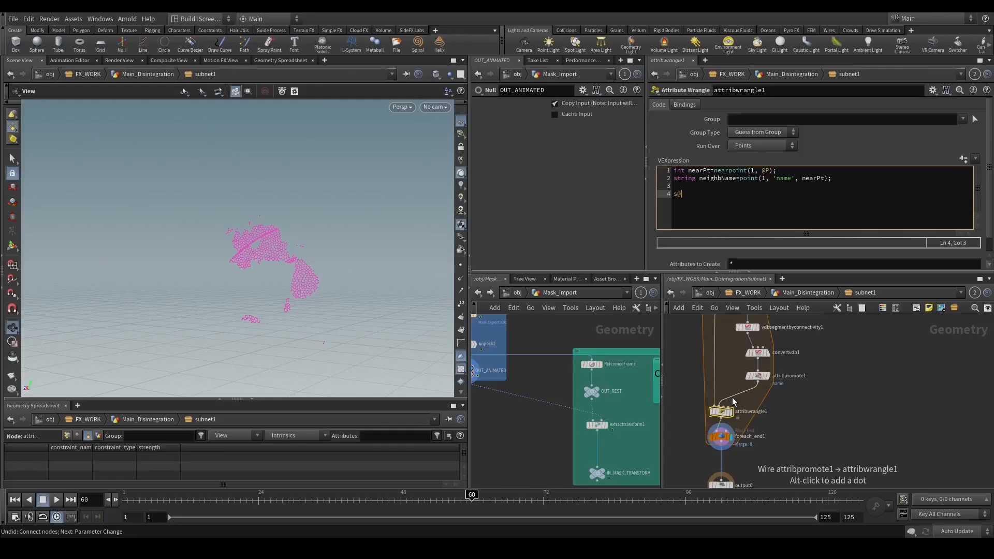
text(clusterName)
text(+='_'+)
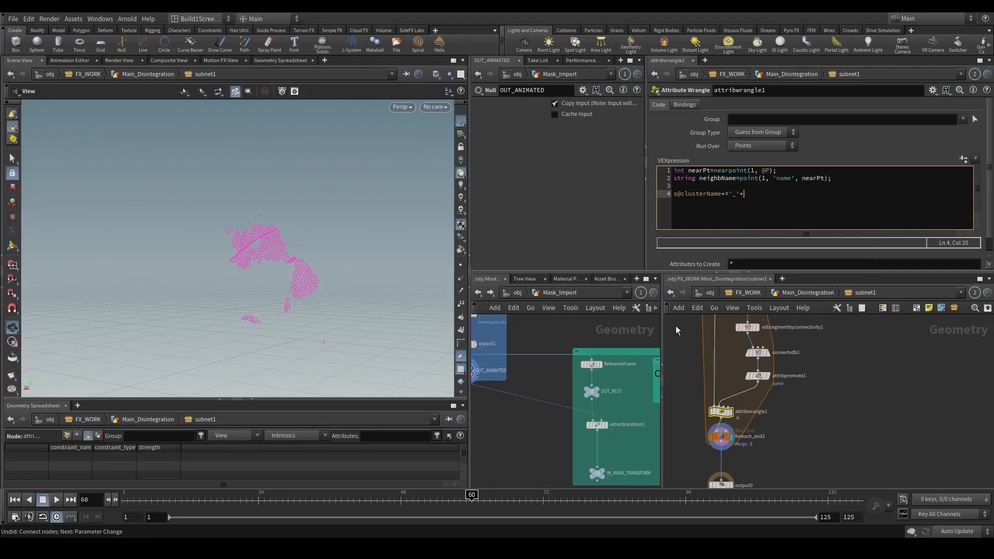
drag(700, 178, 736, 181)
key(ctrl+c)
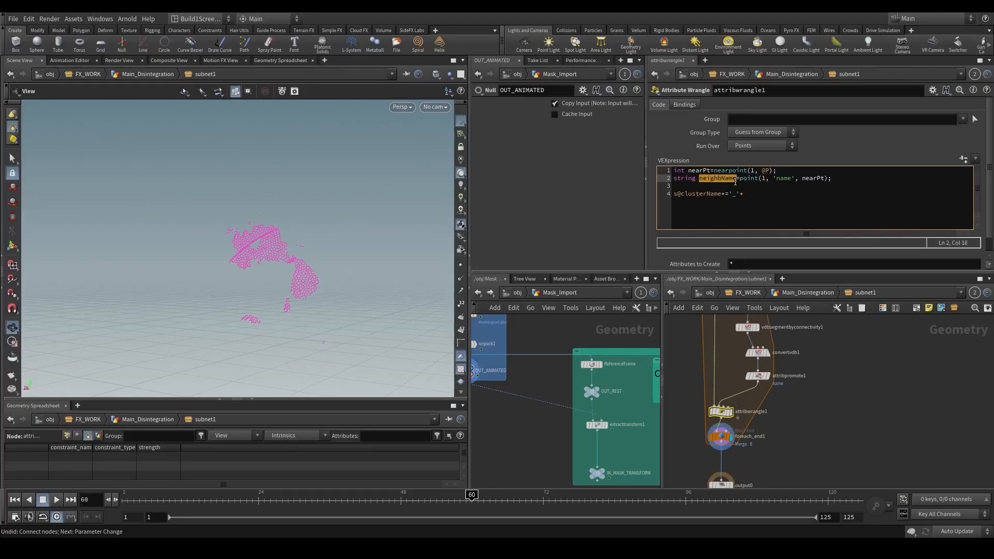
click(744, 193)
key(ctrl+v)
text(;)
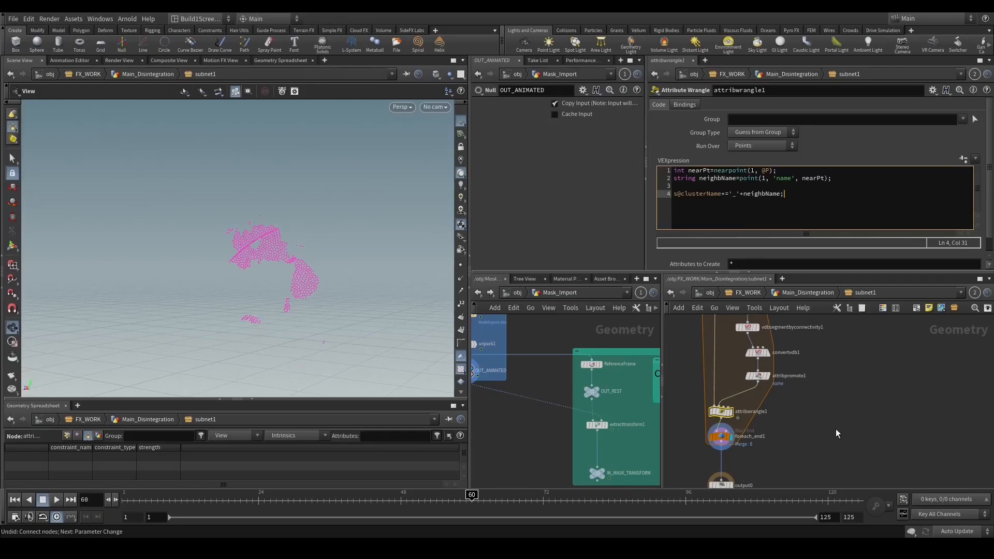
click(68, 436)
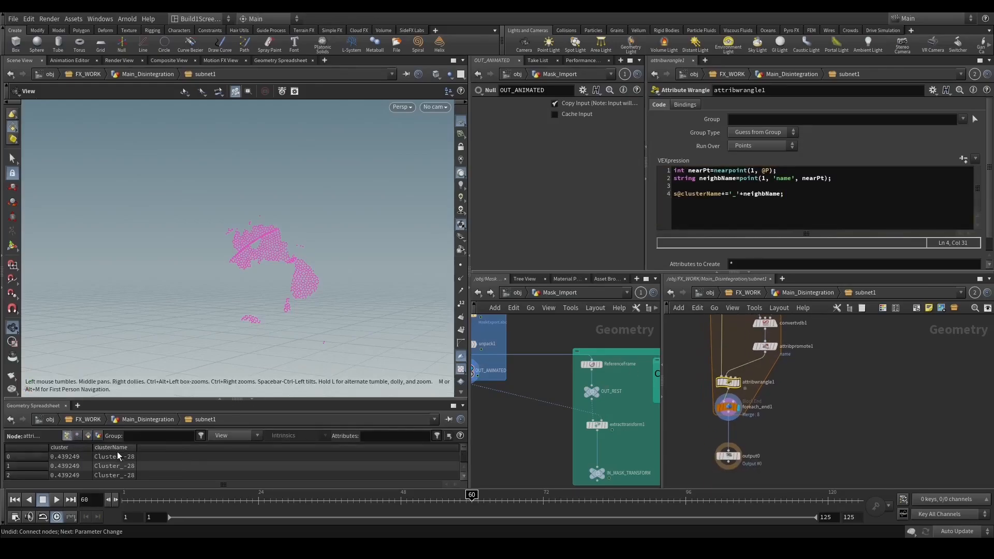
Widen and sort the spreadsheet's clusterName column to examine the appended surface names, and show the output of foreach_end1.
drag(135, 446, 331, 448)
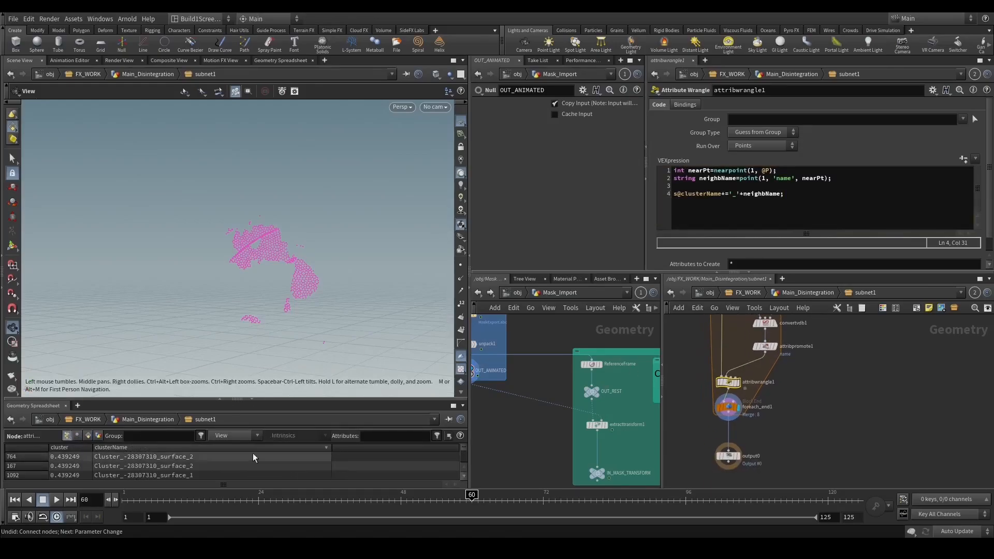
click(190, 448)
click(187, 448)
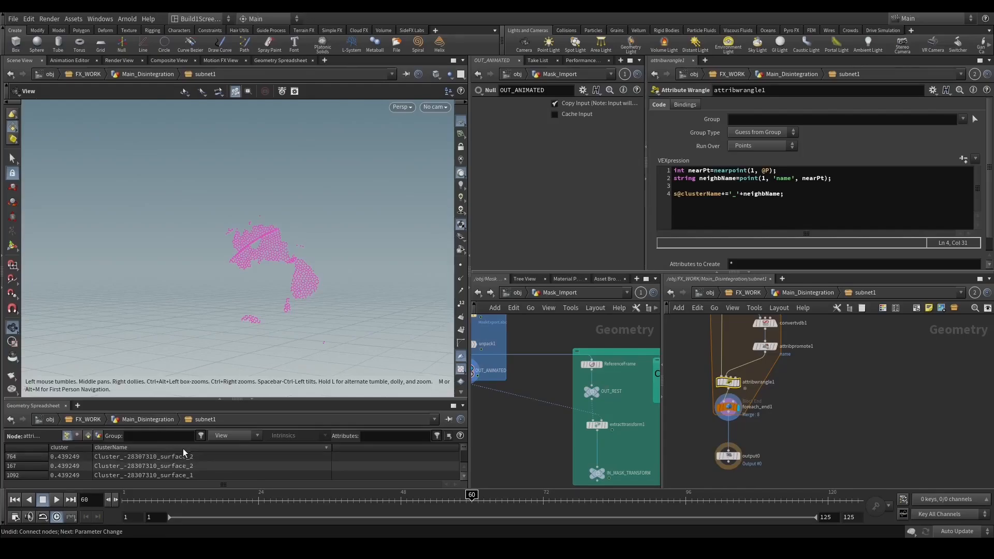
click(187, 449)
click(728, 407)
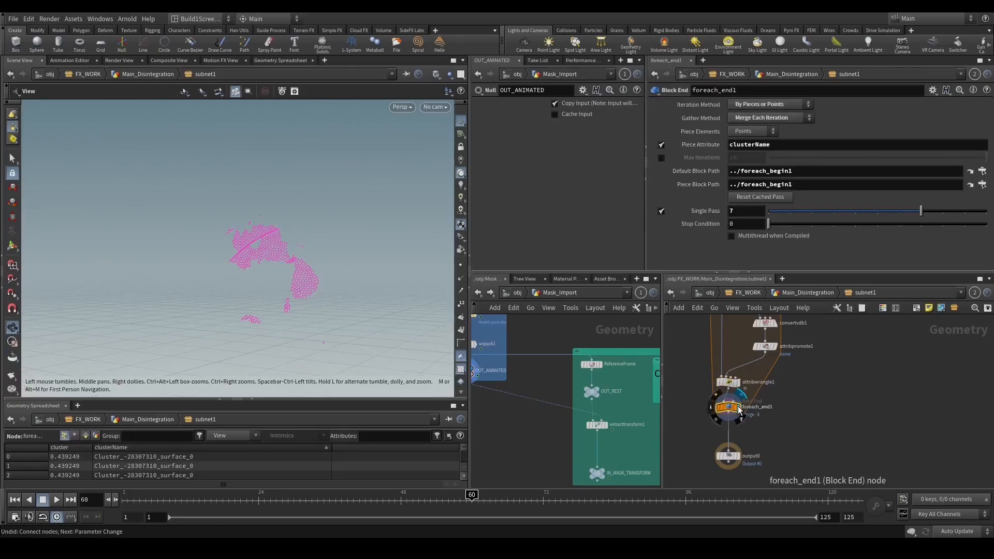
middle_click(730, 409)
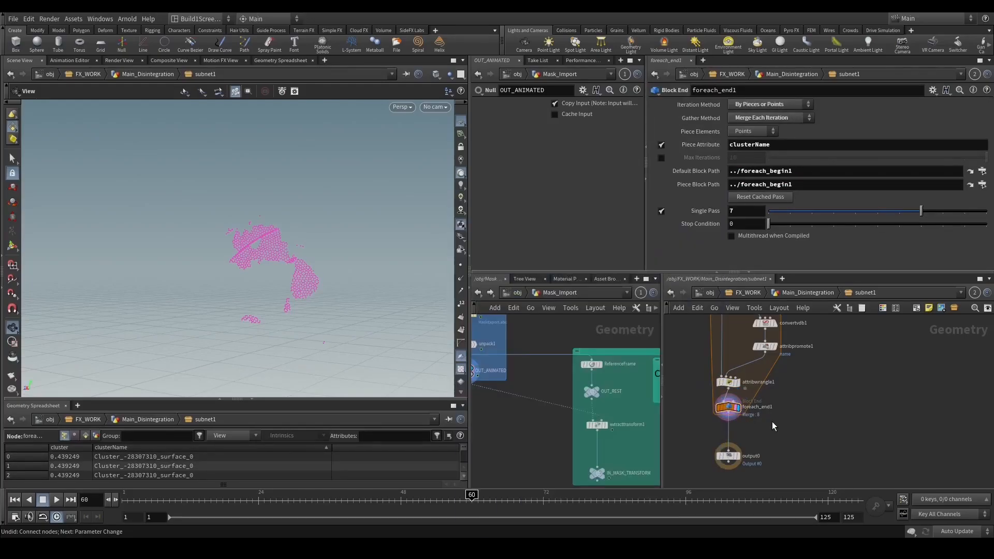
Add a Color node beside foreach_end1, wire it to the loop's output, and display it.
key(Tab)
text(null)
key(Return)
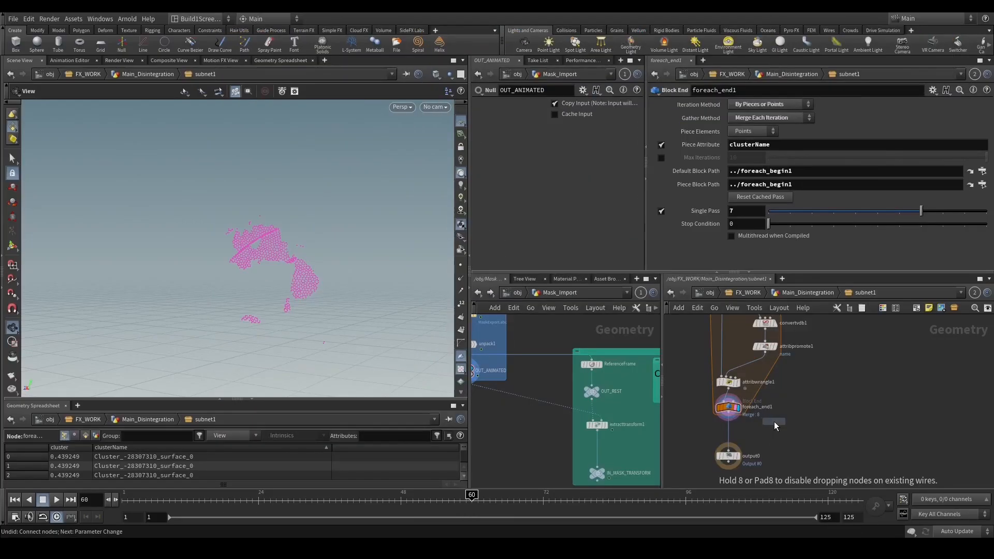
click(775, 422)
click(729, 415)
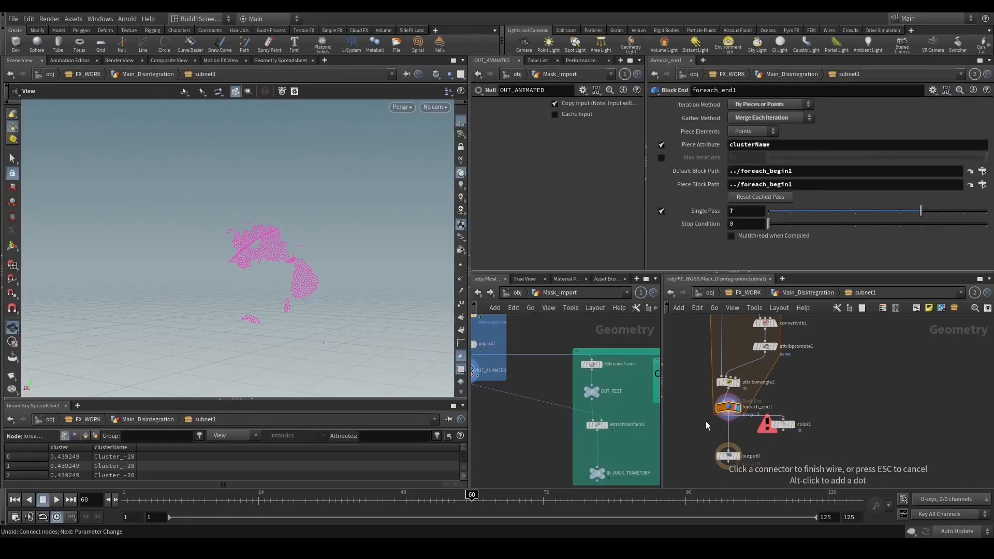
click(783, 419)
click(782, 424)
Set color1's Color Type to Random from Attribute, using the clusterName attribute and a seed of 120.4.
click(782, 156)
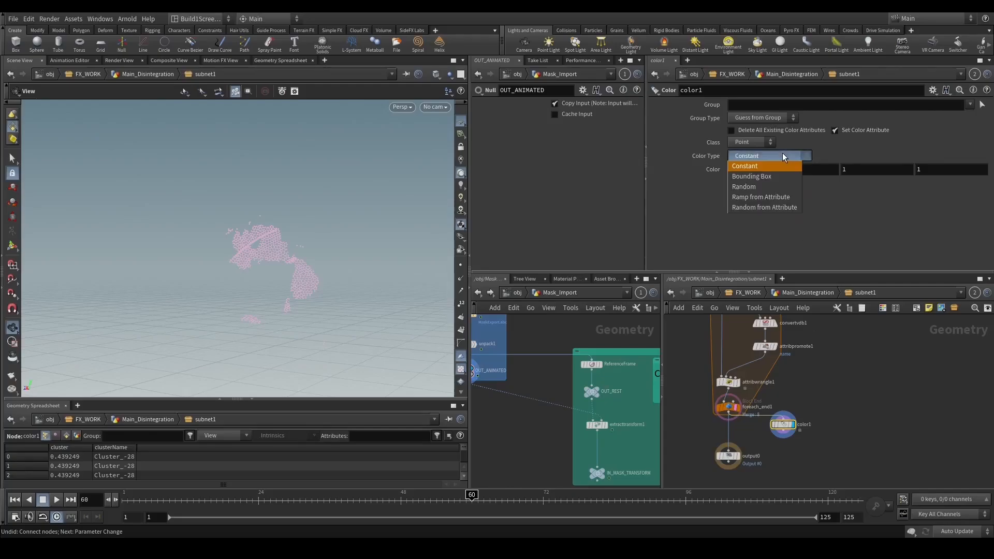
click(765, 207)
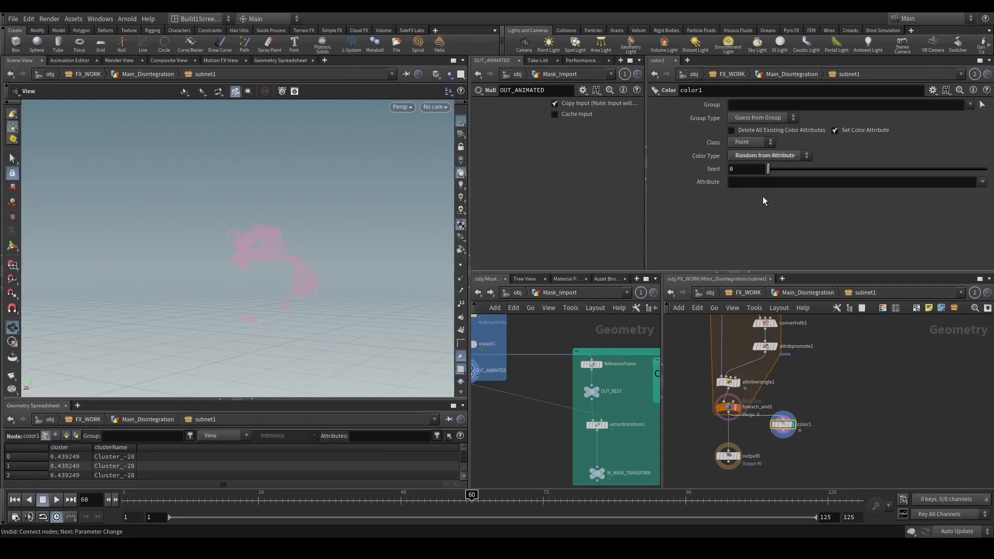
click(756, 183)
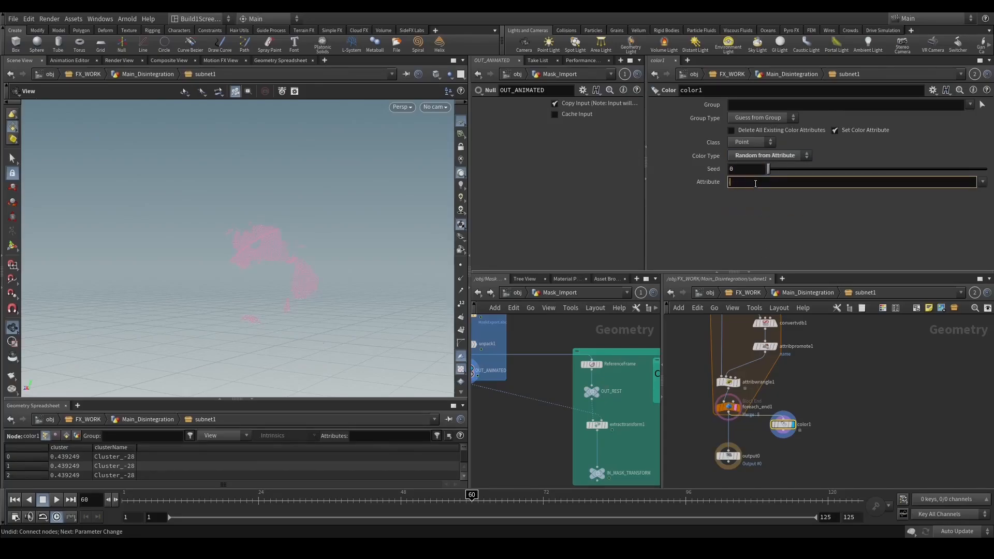
text(clusterName)
key(Return)
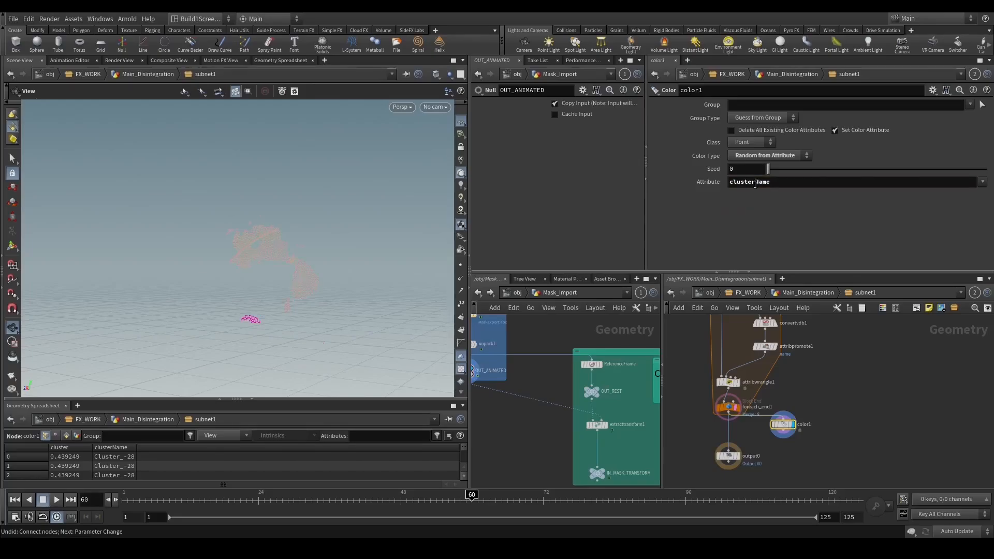
middle_drag(740, 168, 808, 129)
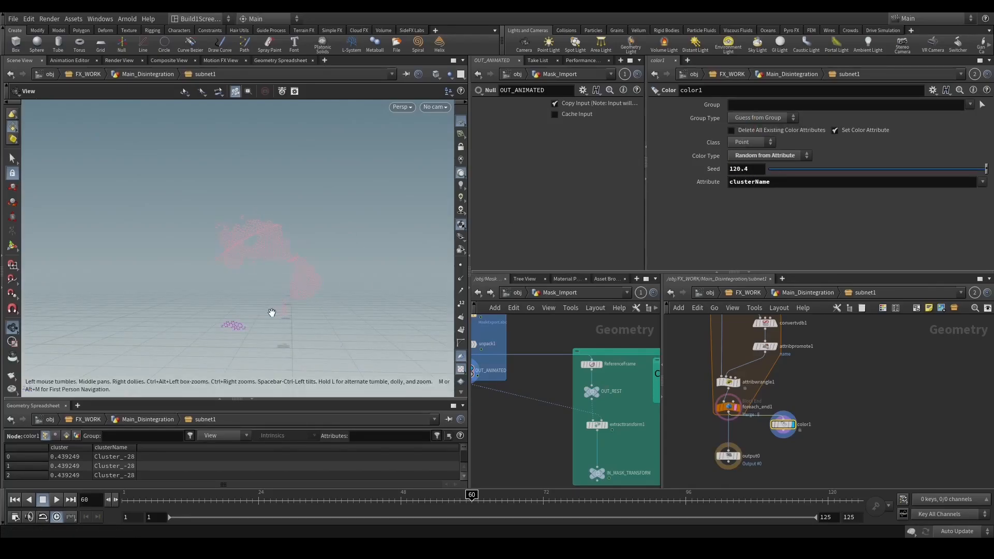
Switch the viewport background to the dark color scheme in the display options.
drag(273, 311, 319, 280)
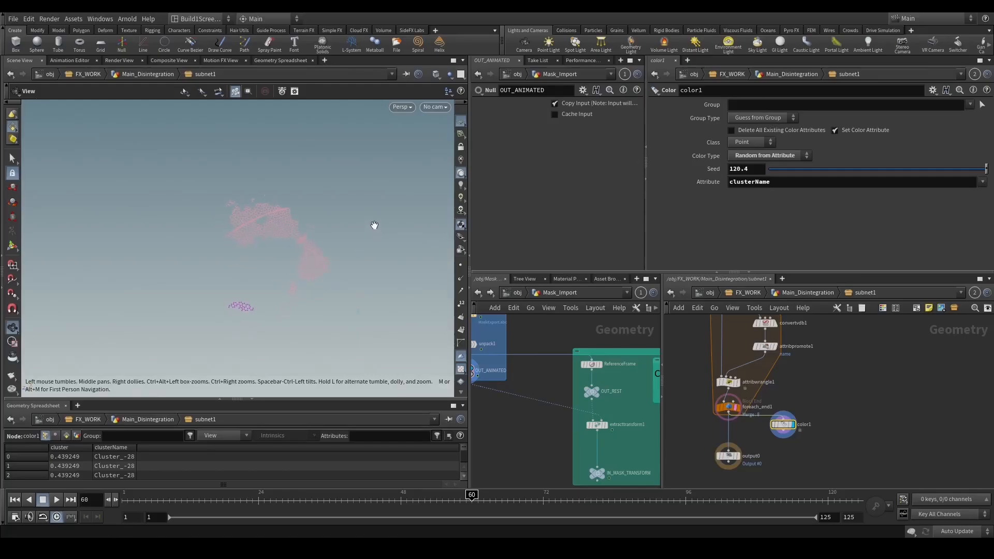
key(d)
click(332, 187)
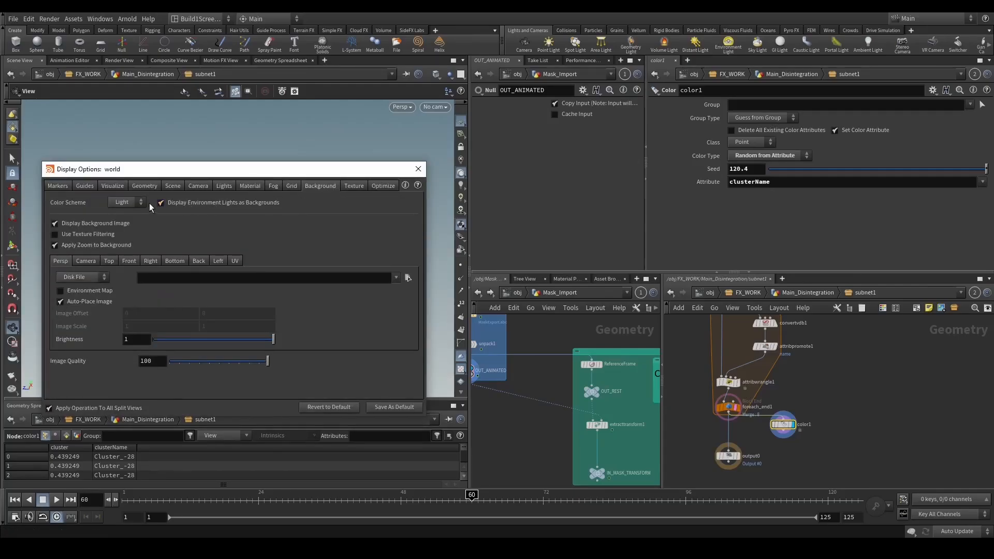
click(136, 203)
click(127, 222)
click(418, 169)
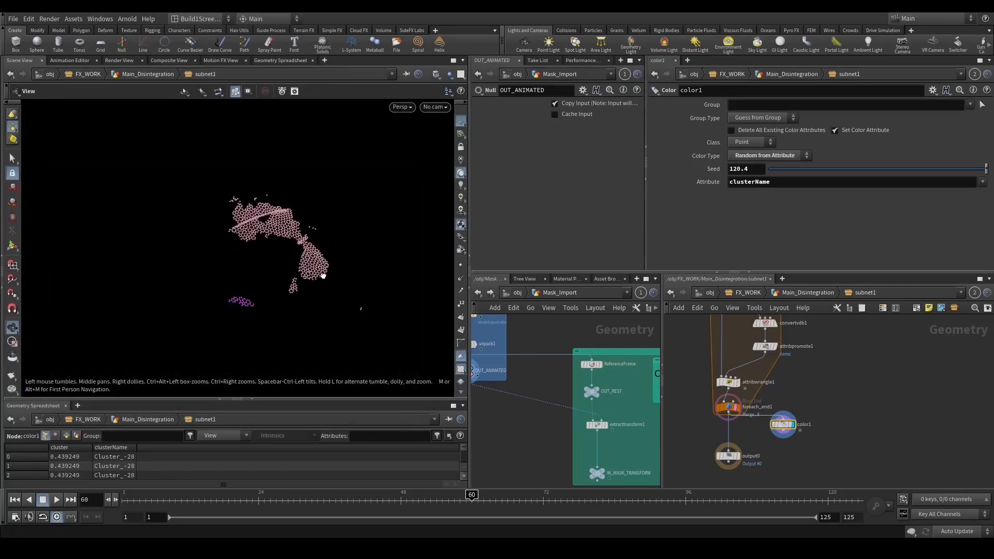
drag(323, 276, 294, 327)
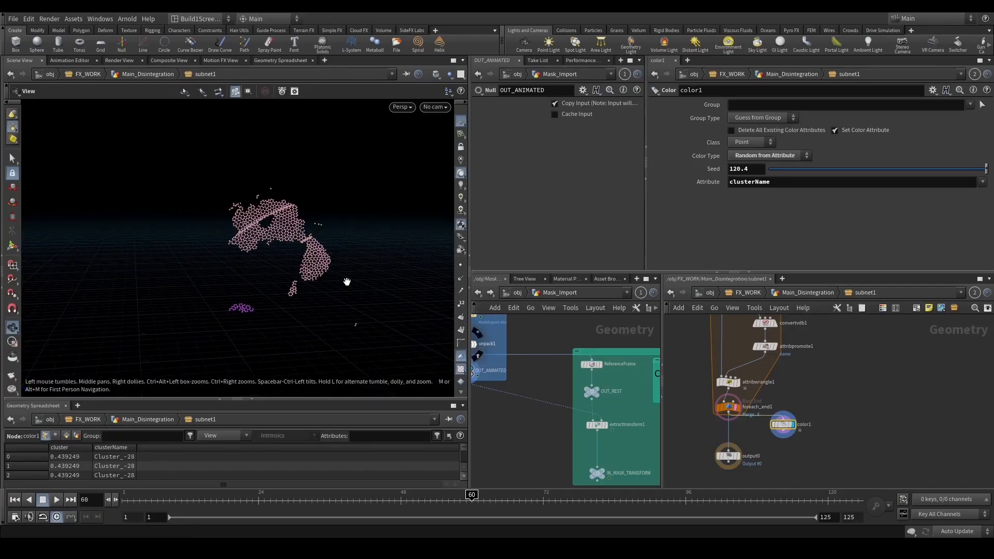
Compare the displayed points of foreach_end1 and color1 to examine how the cluster's disconnected pieces are colored.
drag(722, 422, 746, 402)
scroll(746, 402, up, 5)
click(731, 415)
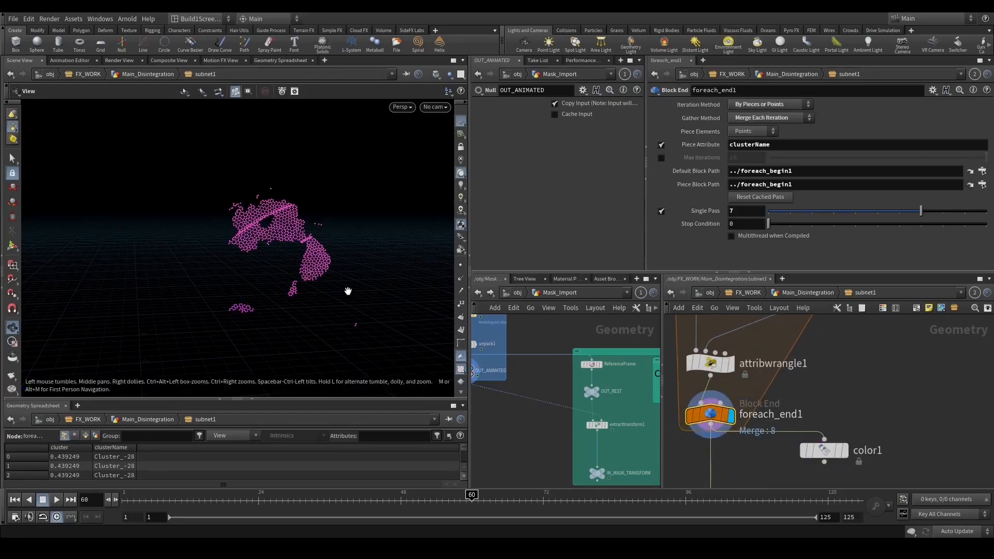
scroll(725, 409, down, 3)
mouse_move(729, 411)
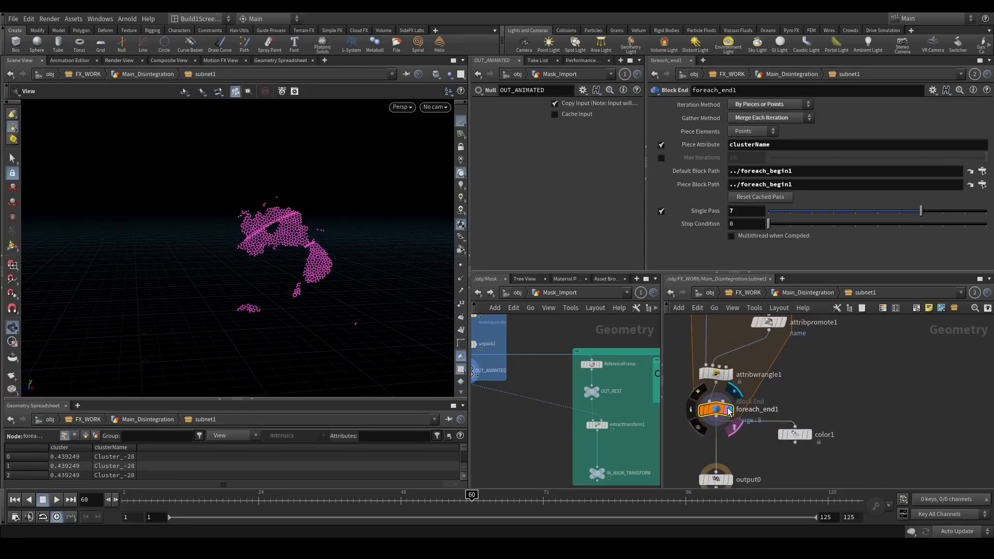
drag(290, 241, 331, 246)
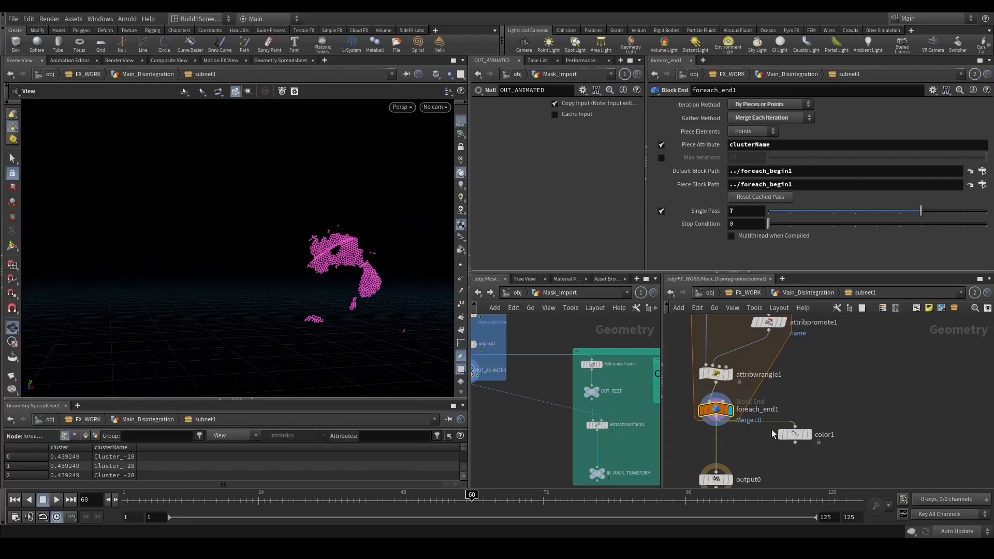
click(790, 434)
click(808, 435)
scroll(366, 306, up, 4)
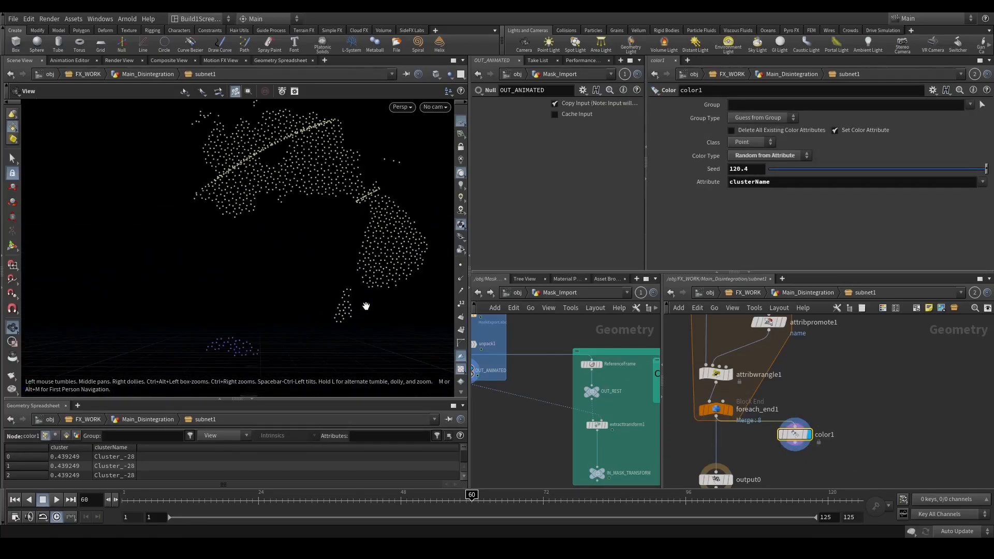
drag(366, 306, 331, 294)
drag(398, 190, 327, 281)
scroll(741, 343, down, 5)
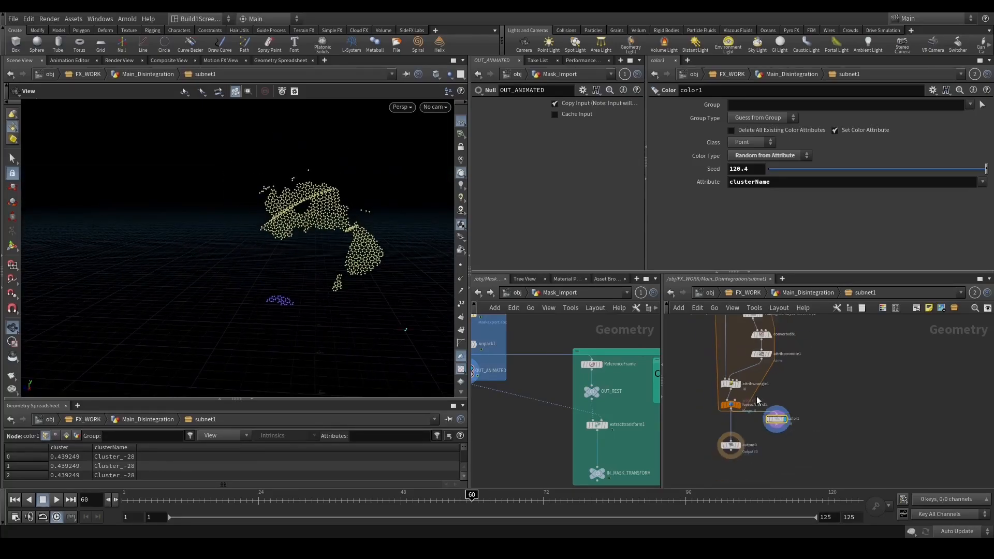
drag(742, 343, 747, 344)
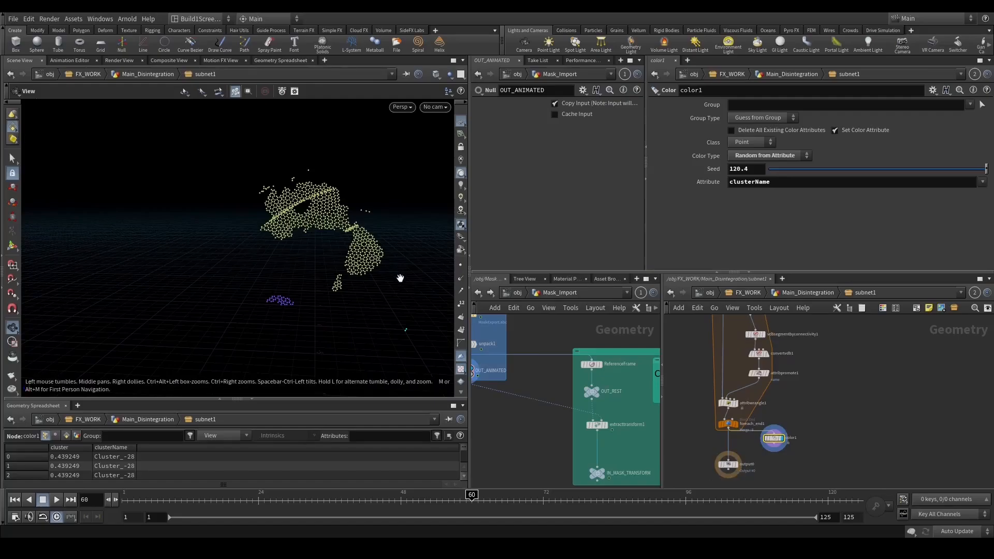
drag(357, 227, 414, 282)
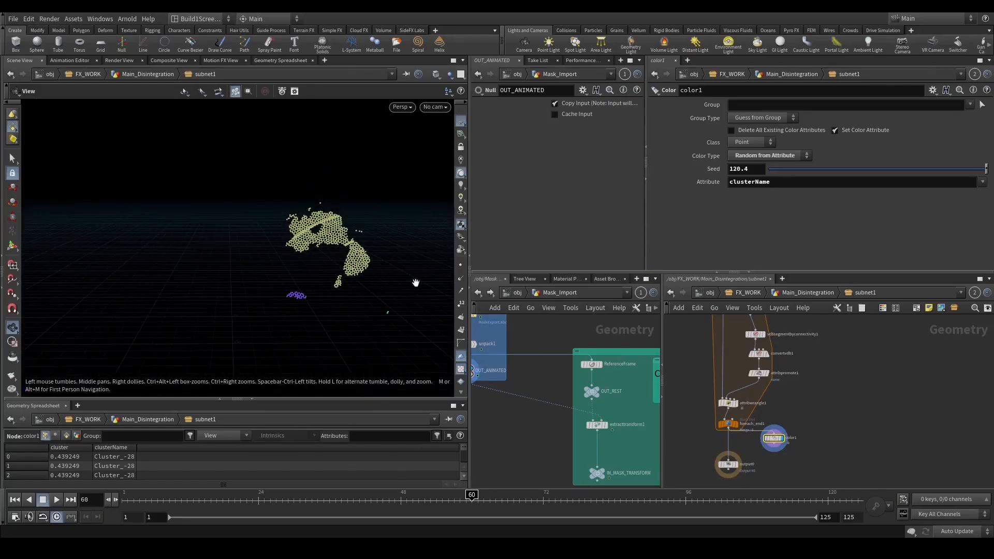
scroll(792, 381, down, 3)
scroll(839, 425, up, 5)
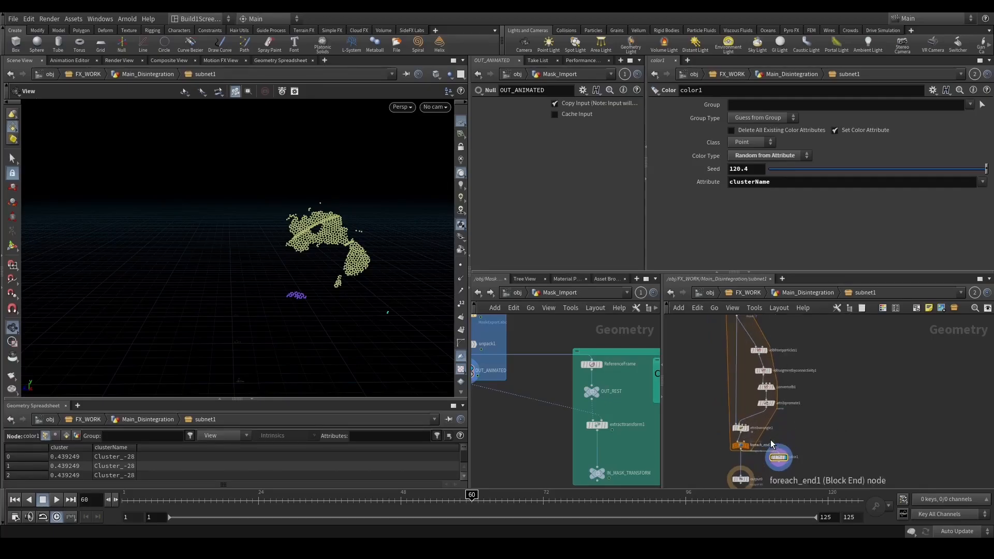
In attribwrangle1's VEXpression, add the line string split[]=split(neighbName, '_'); above the clusterName assignment.
click(728, 423)
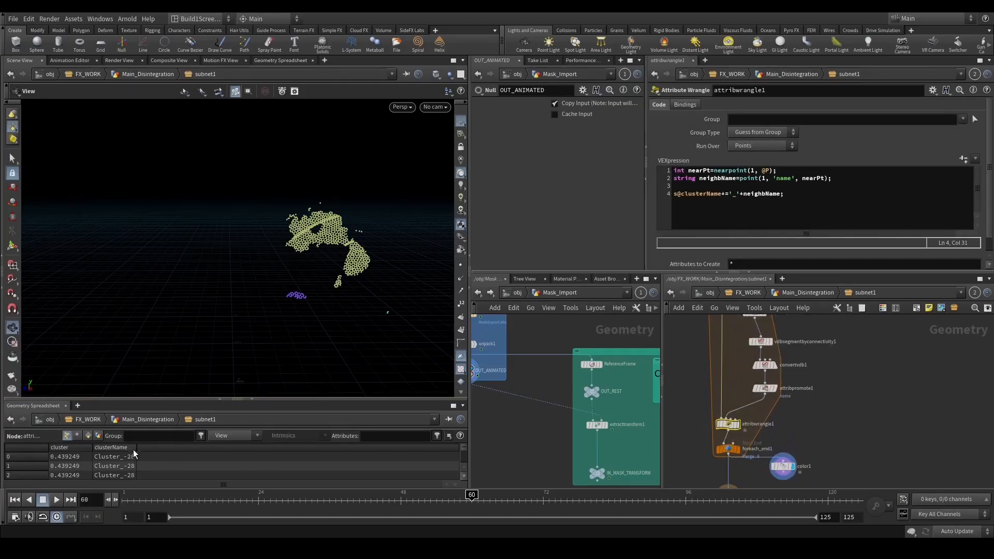
double_click(136, 449)
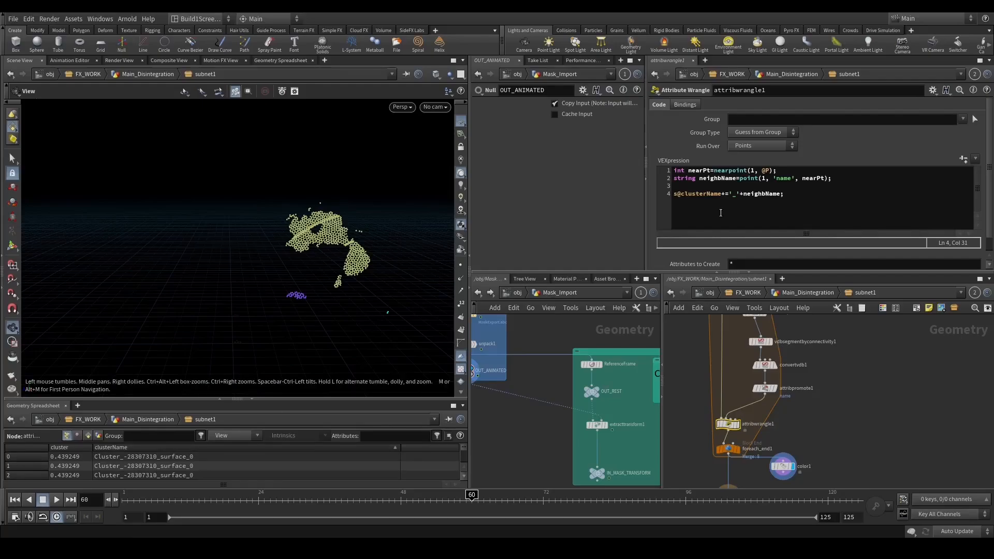
click(697, 185)
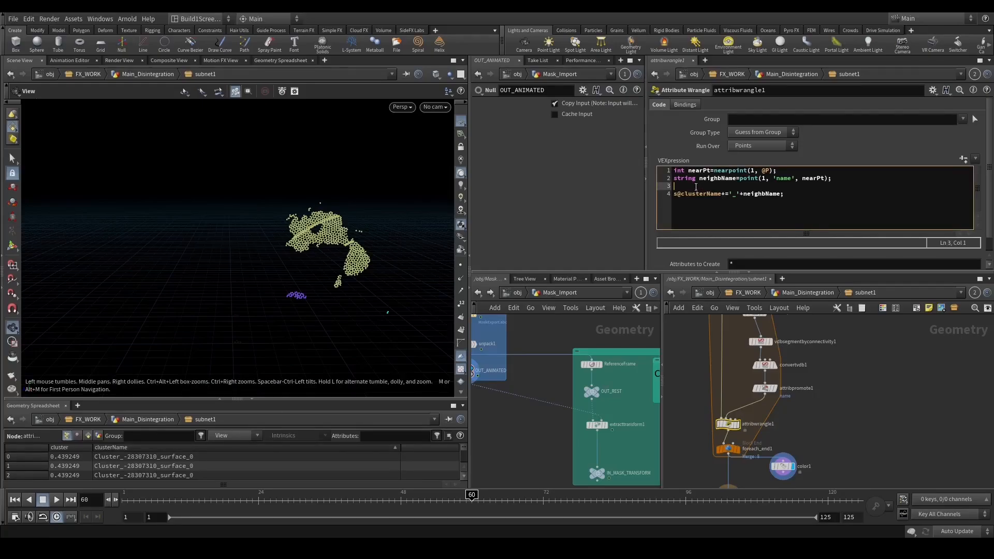
text(string split)
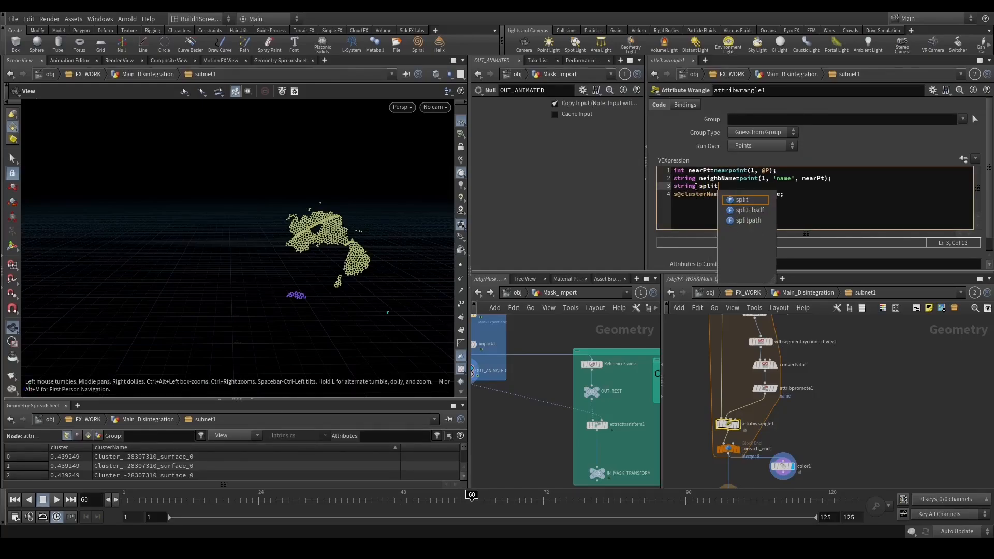
text(()
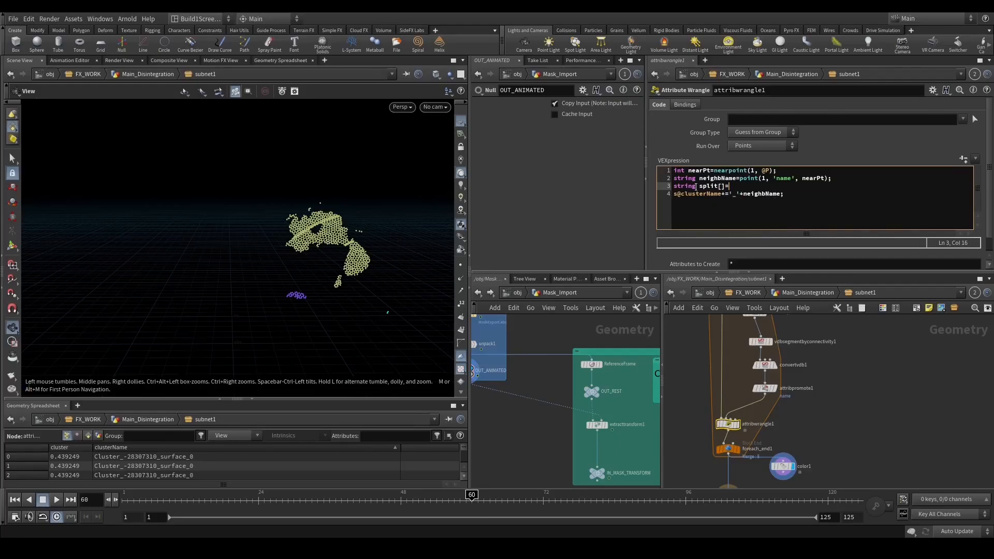
text(]=split(')
drag(699, 178, 734, 178)
click(756, 187)
key(BackSpace)
text(neighbName)
text(, '_')
key(BackSpace)
text())
Replace neighbName with split[1] in the last line so it reads s@clusterName+='_'+split[1];.
drag(699, 186, 724, 187)
key(ctrl+c)
drag(700, 186, 782, 194)
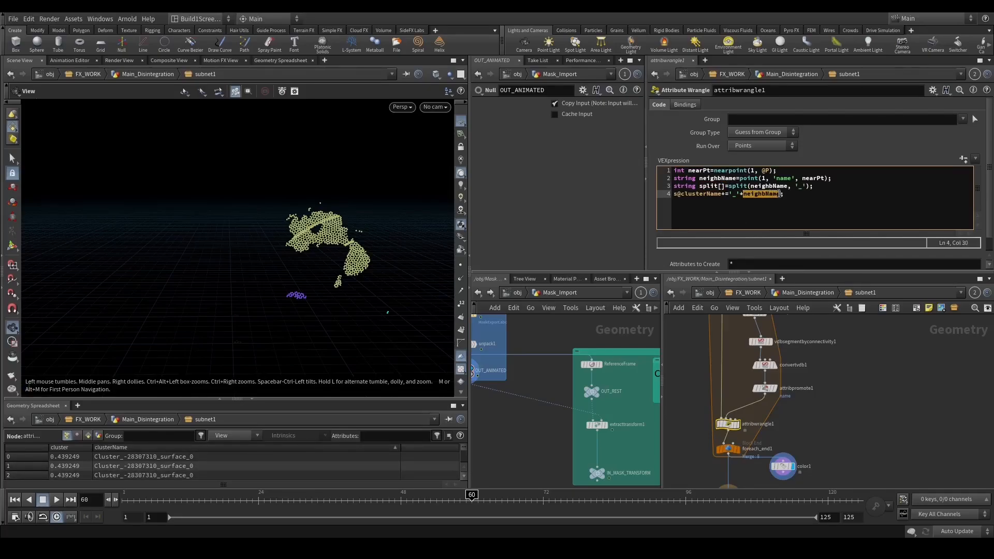
key(ctrl+v)
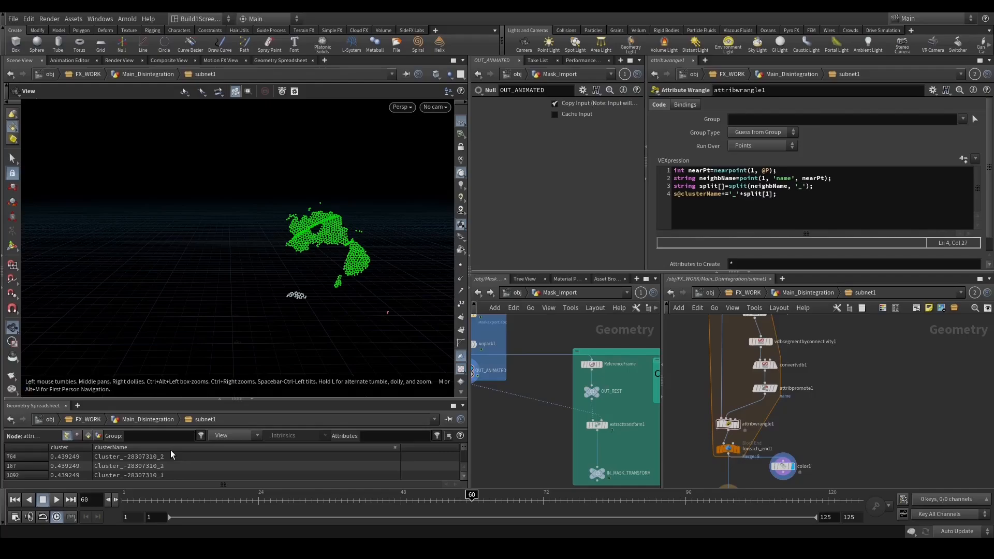
Select foreach_end1, widen the parameter and network panes, and set the scene's update mode to Manual.
middle_drag(849, 382, 846, 318)
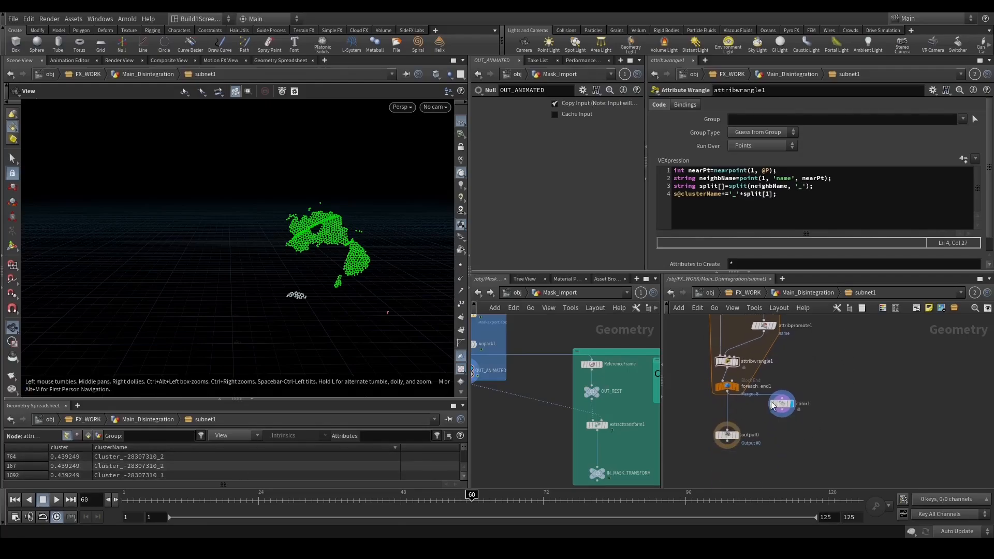
scroll(773, 405, down, 4)
scroll(808, 372, up, 3)
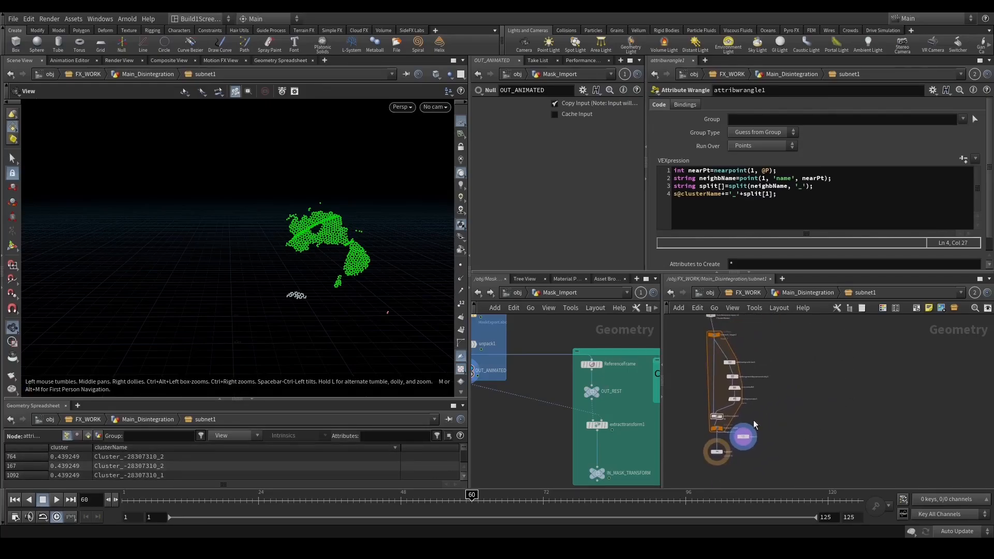
click(726, 428)
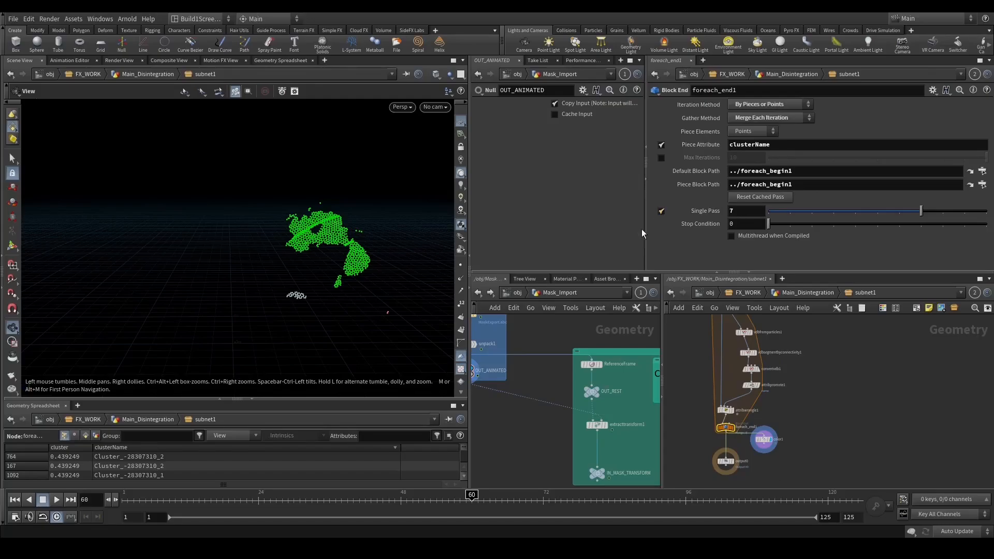
drag(470, 245, 337, 349)
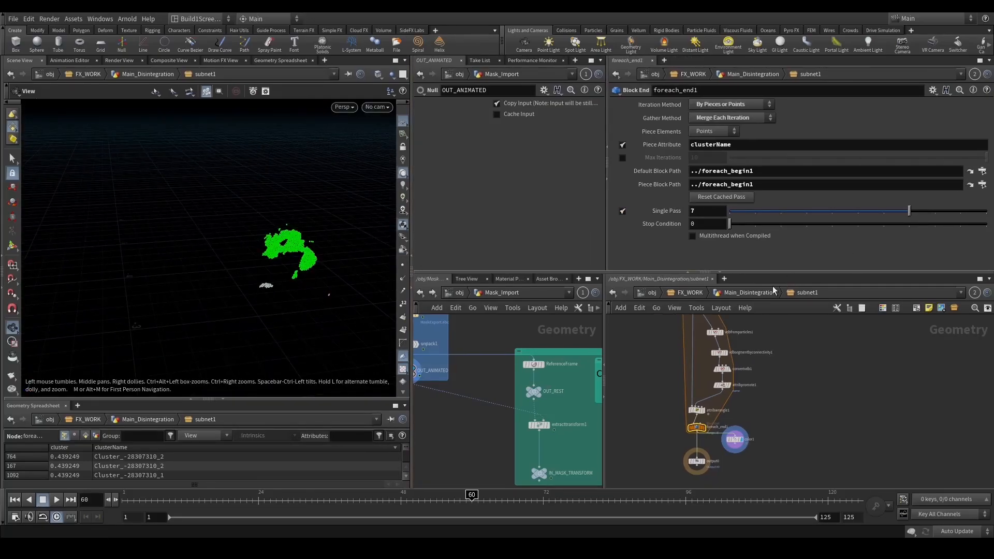
click(962, 533)
click(955, 525)
Rename attribwrangle1 as Find_And_Adjust_Name.
middle_drag(781, 422, 799, 445)
click(715, 433)
scroll(734, 430, up, 3)
double_click(742, 434)
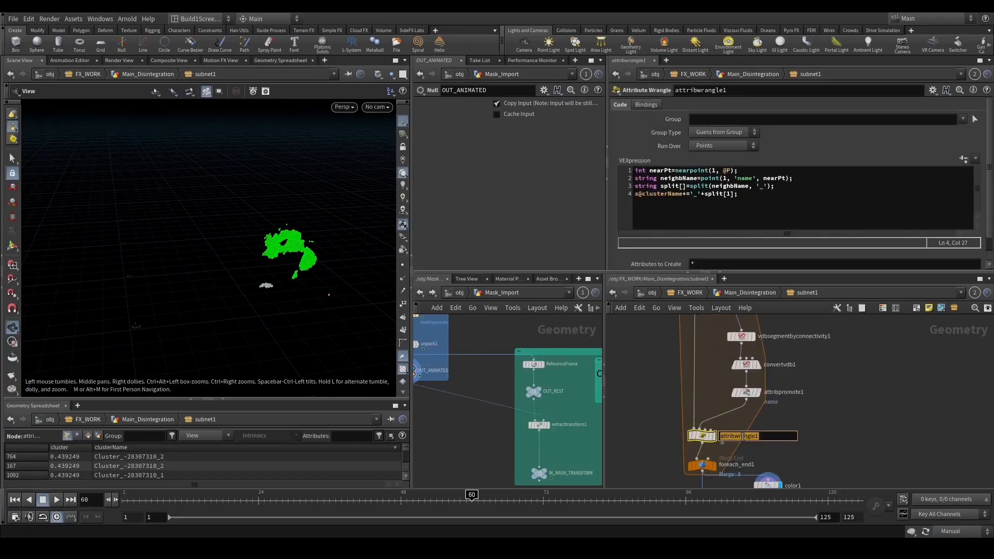
text(Find_And_Adjust_Name)
key(Return)
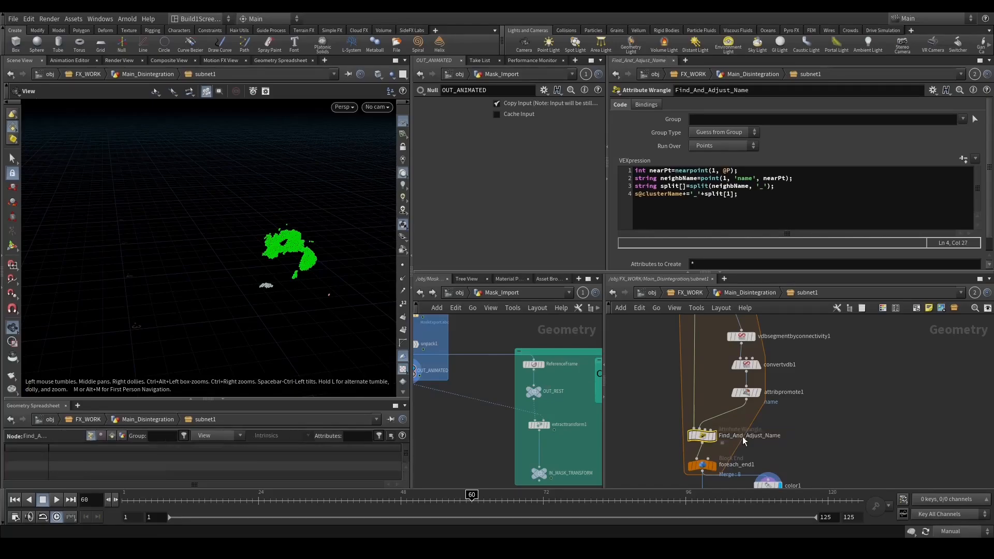
scroll(785, 440, down, 3)
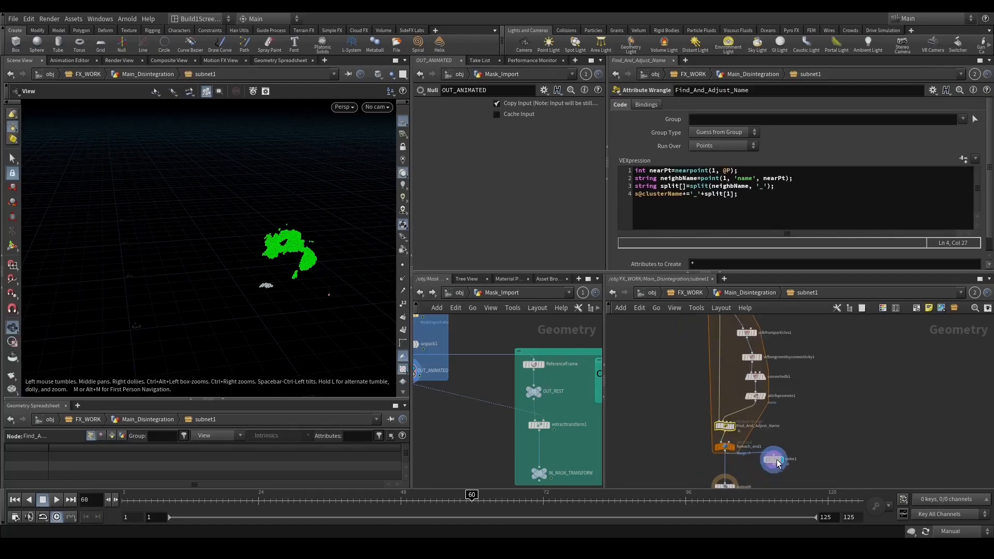
Add a Compiled Block around the for-each loop, inserting its begin node above foreach_begin1 and its end node below foreach_end1.
key(Tab)
text(compi)
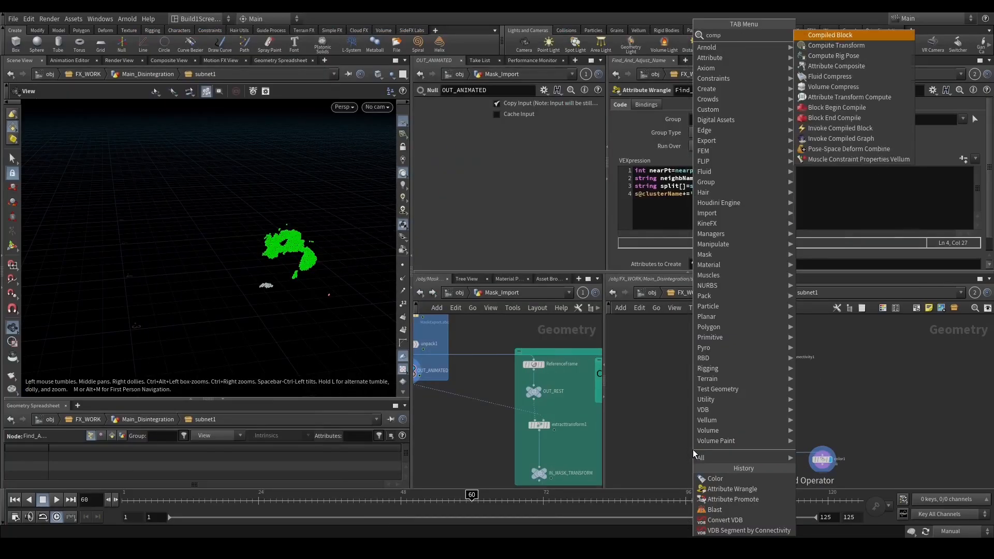
key(Return)
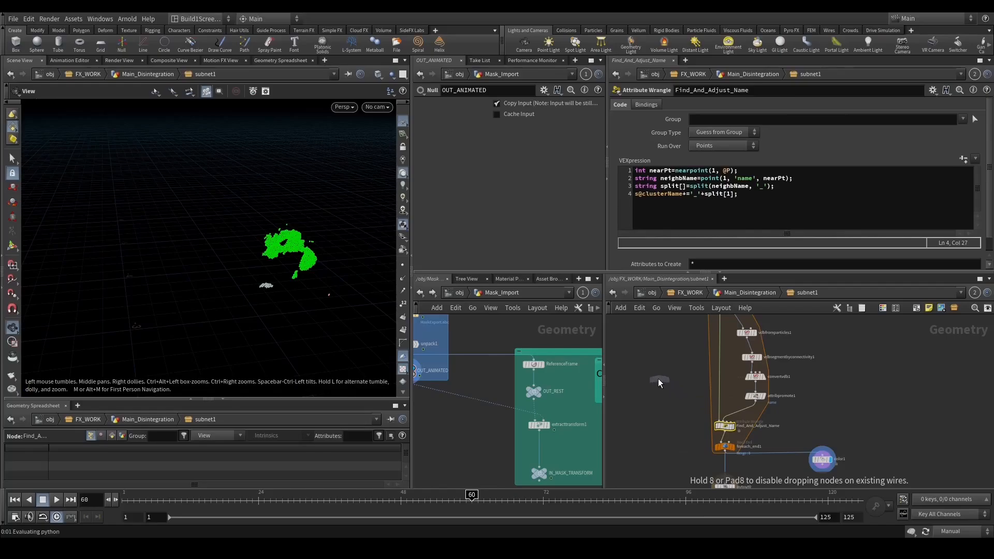
click(657, 381)
scroll(654, 434, down, 2)
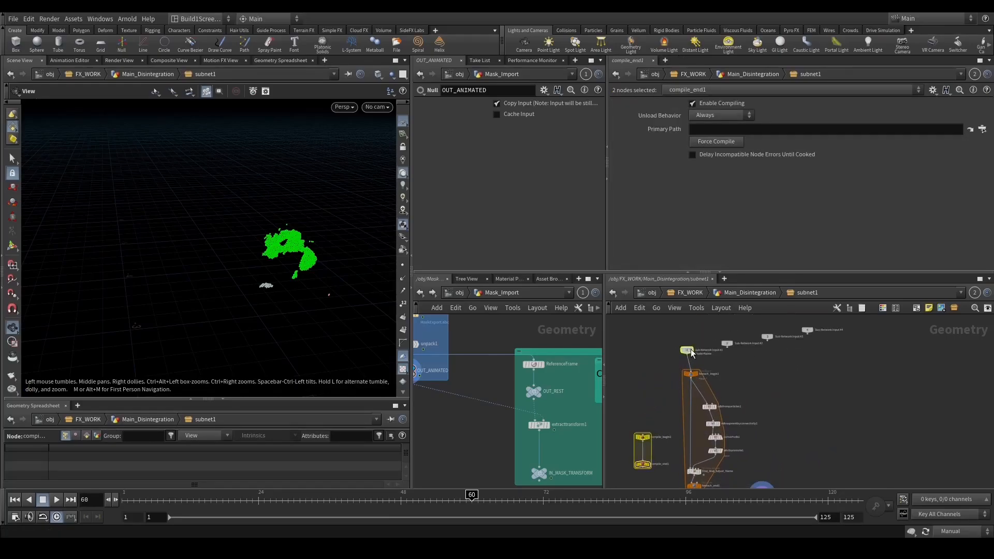
drag(687, 351, 687, 336)
drag(647, 442, 676, 367)
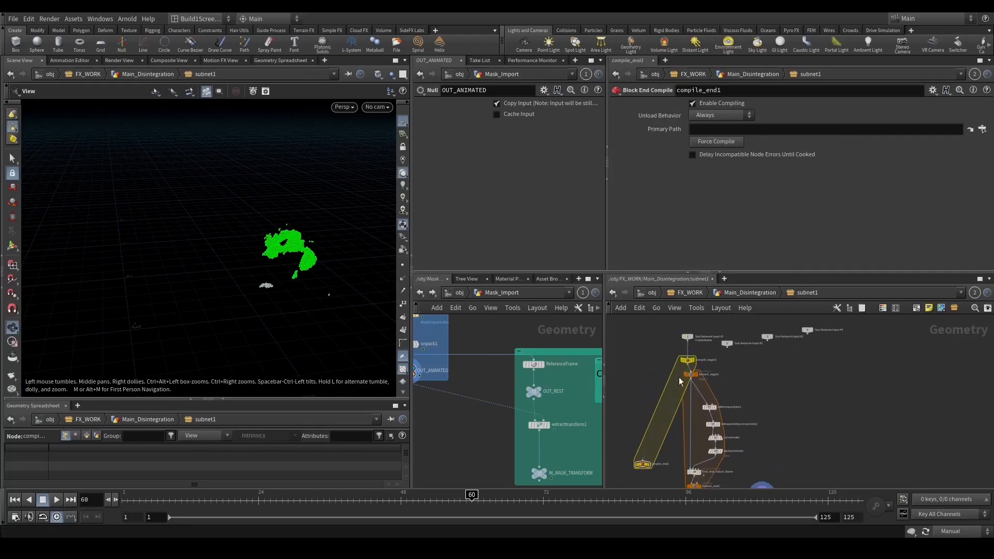
middle_drag(643, 465, 644, 395)
drag(644, 395, 688, 431)
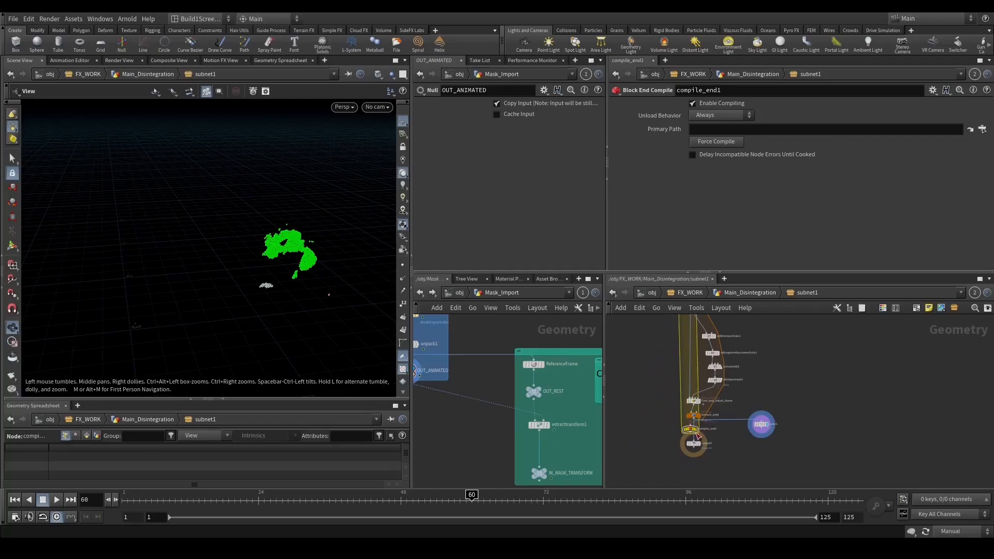
Wire color1 to the output of compile_end1 and space color1 and the output node below the compiled block.
scroll(721, 426, up, 3)
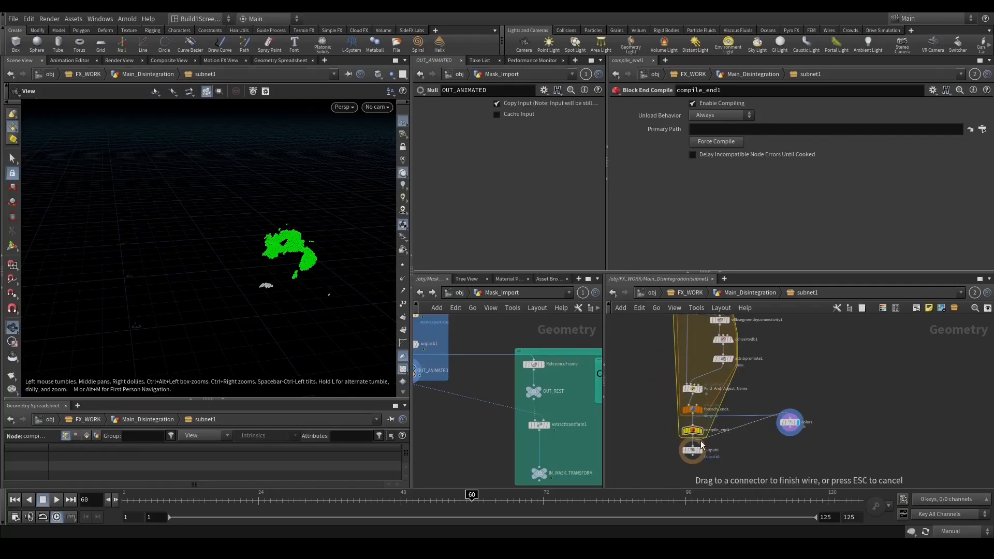
key(ctrl+z)
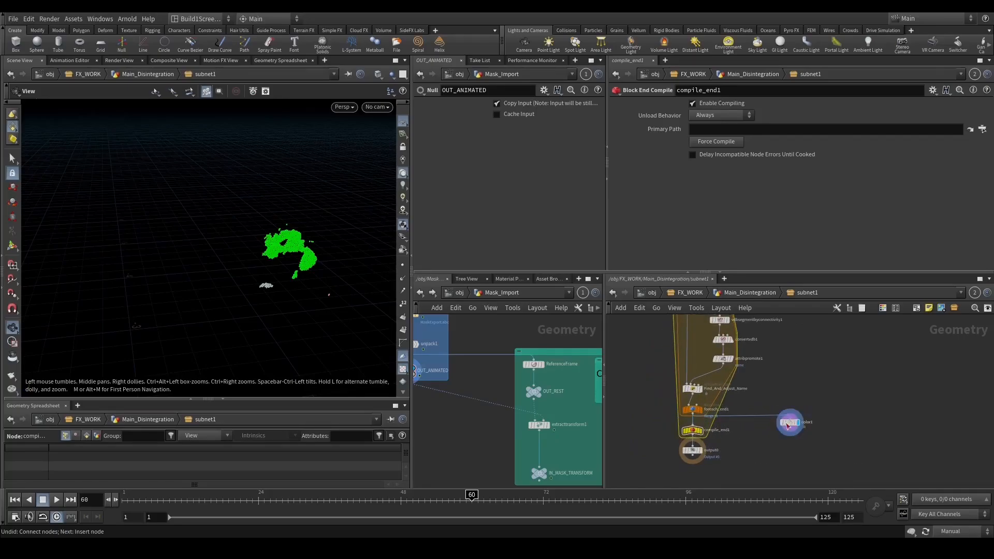
drag(790, 417, 794, 440)
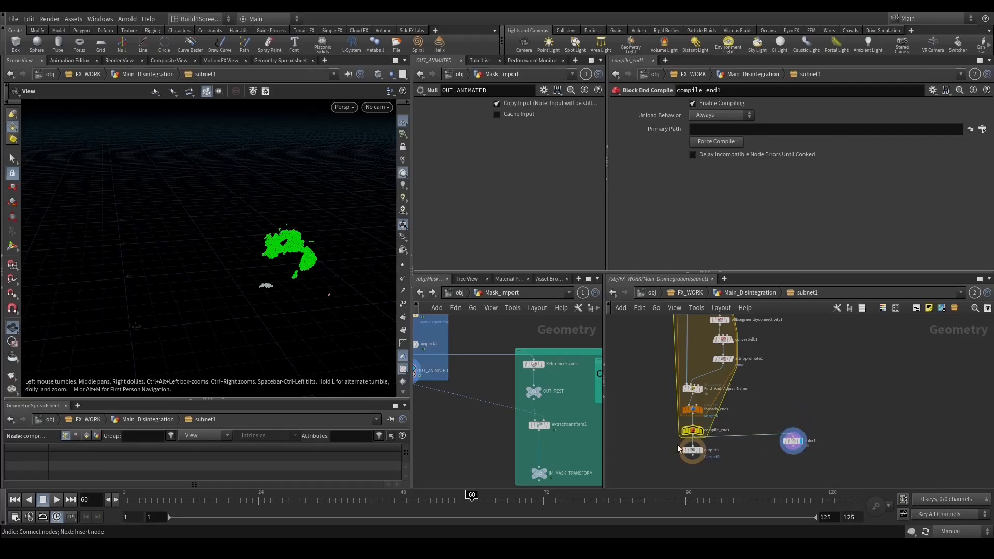
drag(693, 450, 693, 465)
Enable Multithread when Compiled on foreach_end1.
click(693, 409)
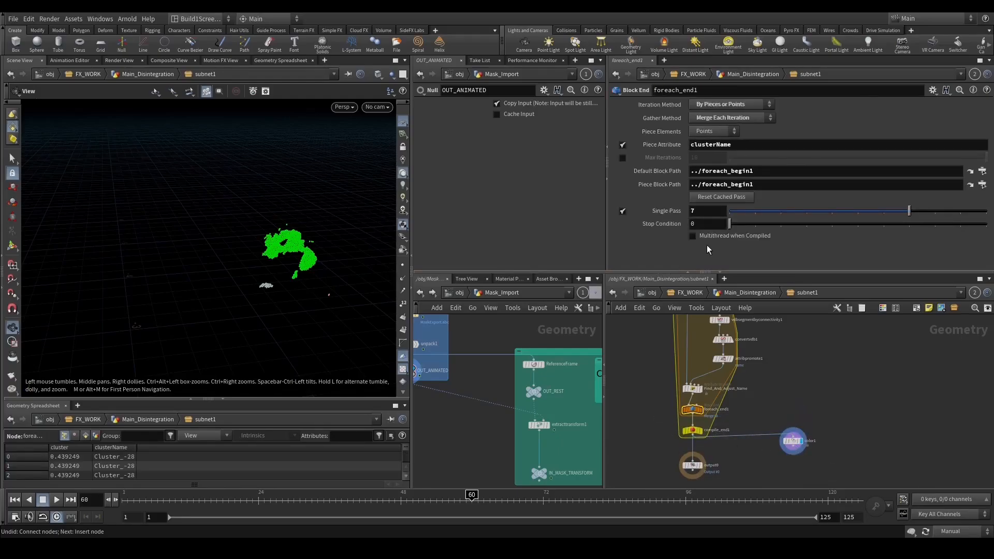
click(693, 236)
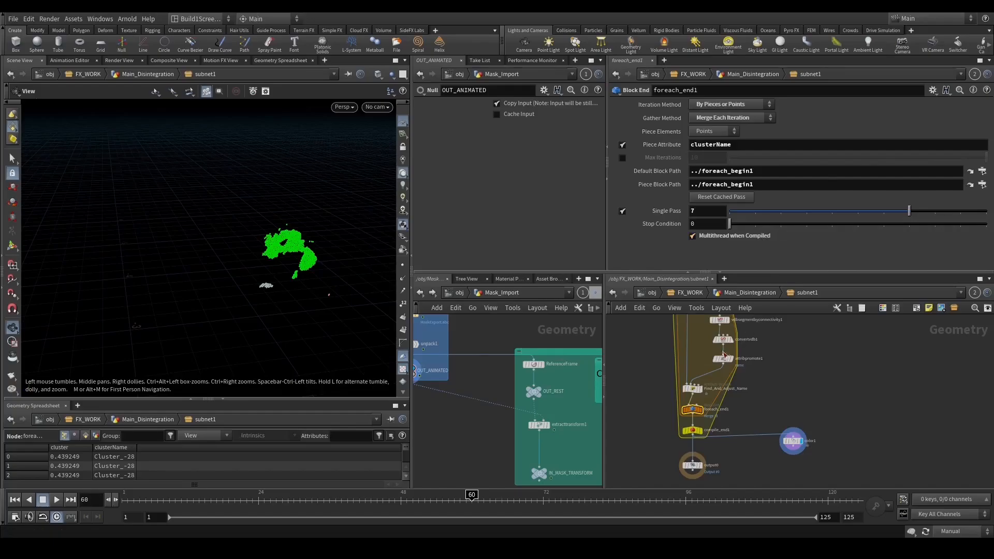
click(693, 430)
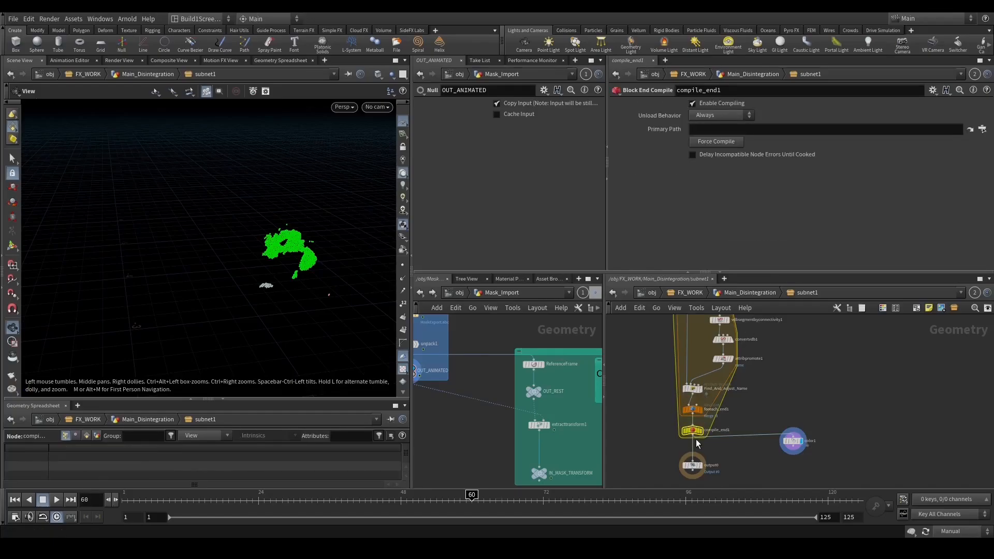
Set the Non-compilable SOP Badge to Large in the network view display options and check the compiled block's nodes for it.
scroll(657, 387, down, 2)
middle_drag(656, 387, 657, 413)
key(d)
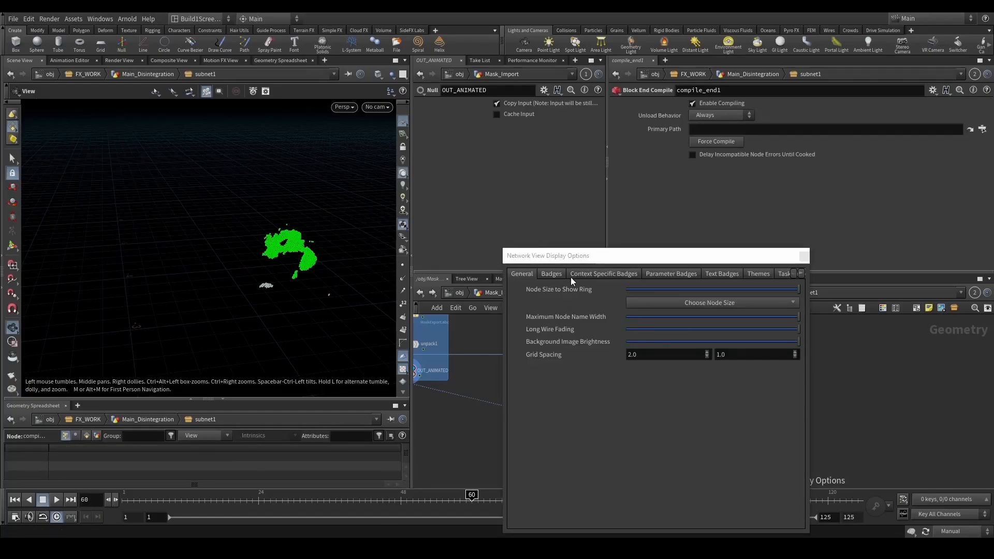
click(554, 274)
click(611, 273)
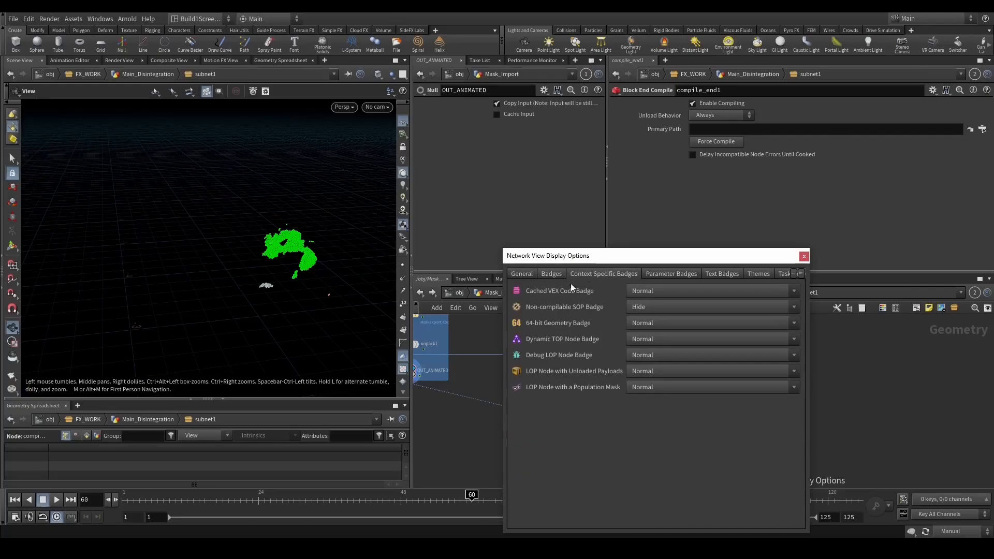
click(641, 307)
click(623, 264)
drag(623, 264, 469, 209)
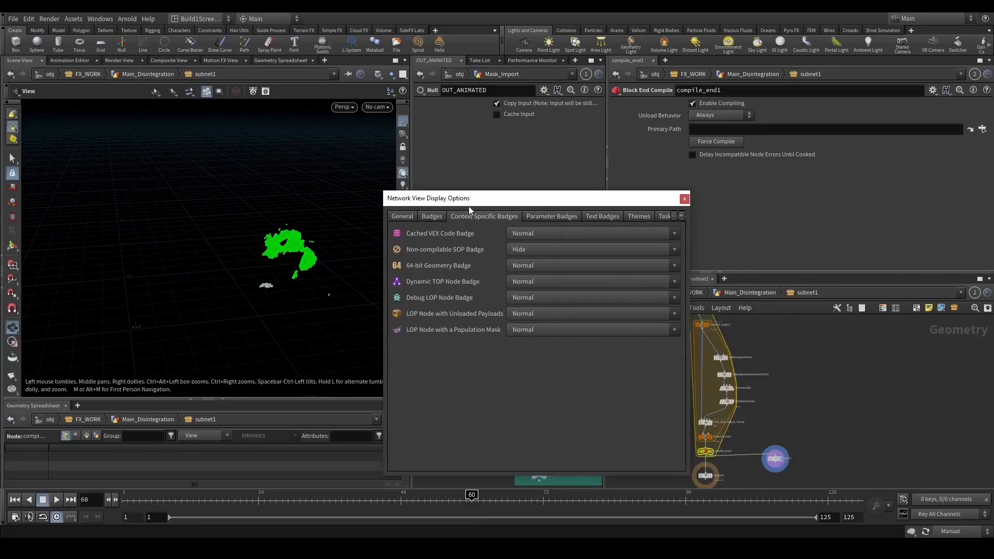
click(520, 249)
click(524, 267)
click(530, 251)
click(531, 279)
scroll(816, 402, up, 4)
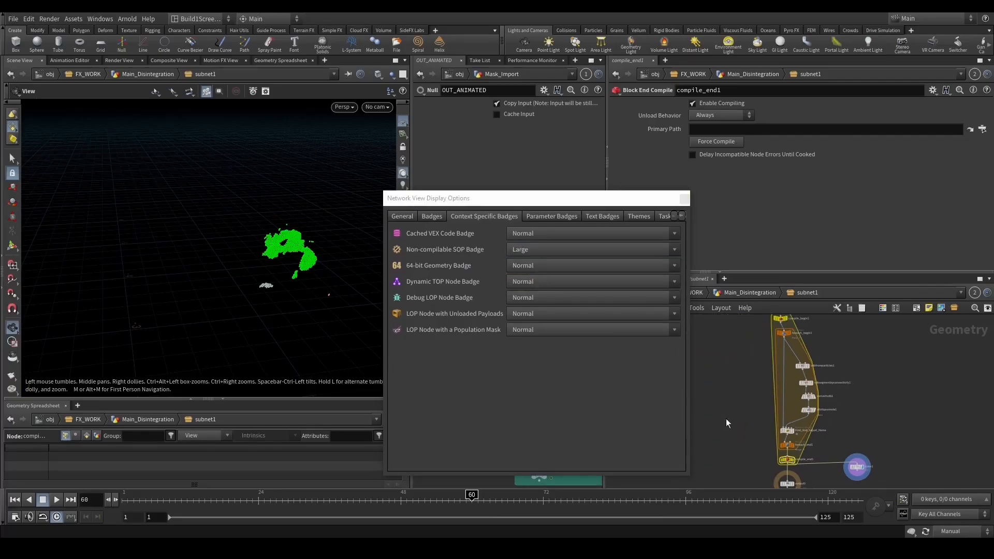
click(683, 199)
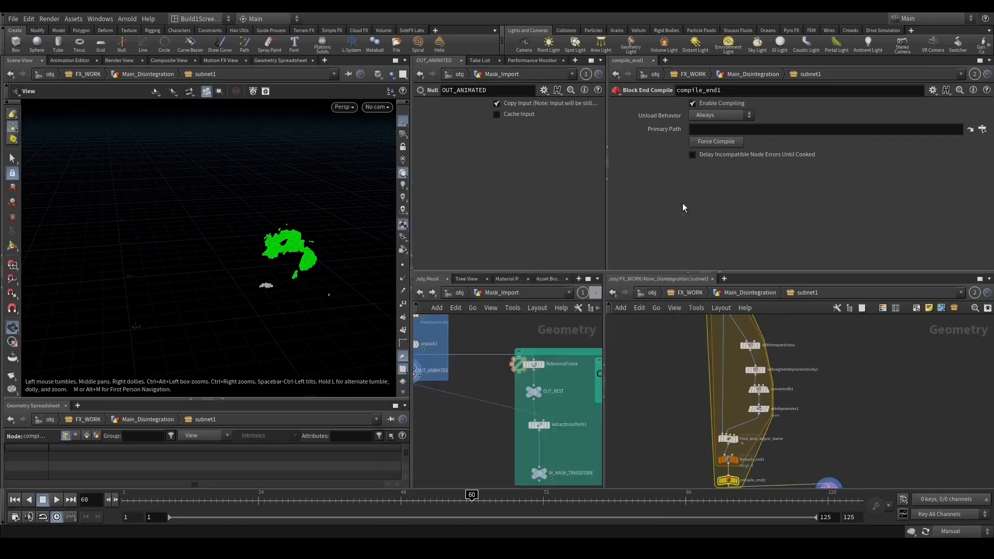
scroll(701, 402, down, 3)
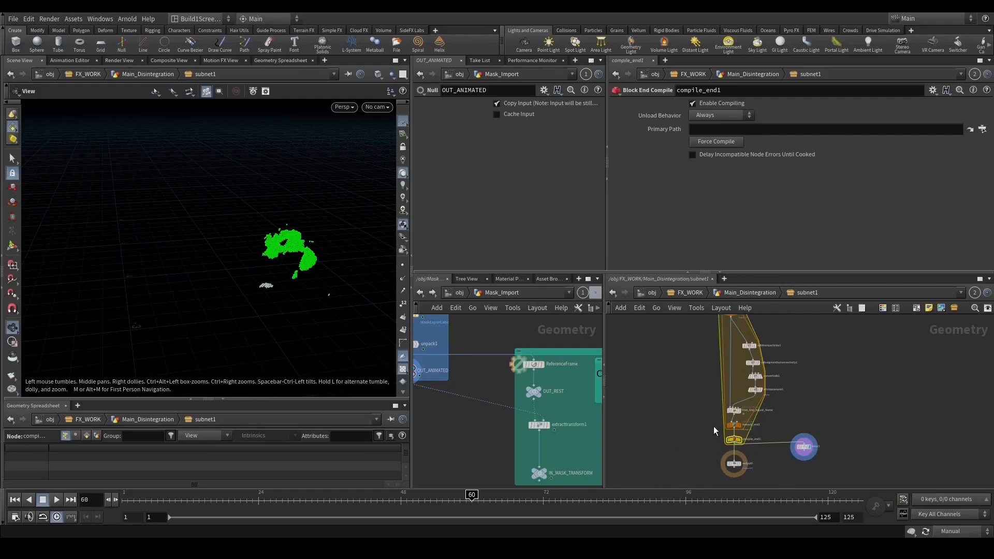
Go up to the Main_Disintegration level and rename the subnetwork as Unique_Clusters.
click(752, 293)
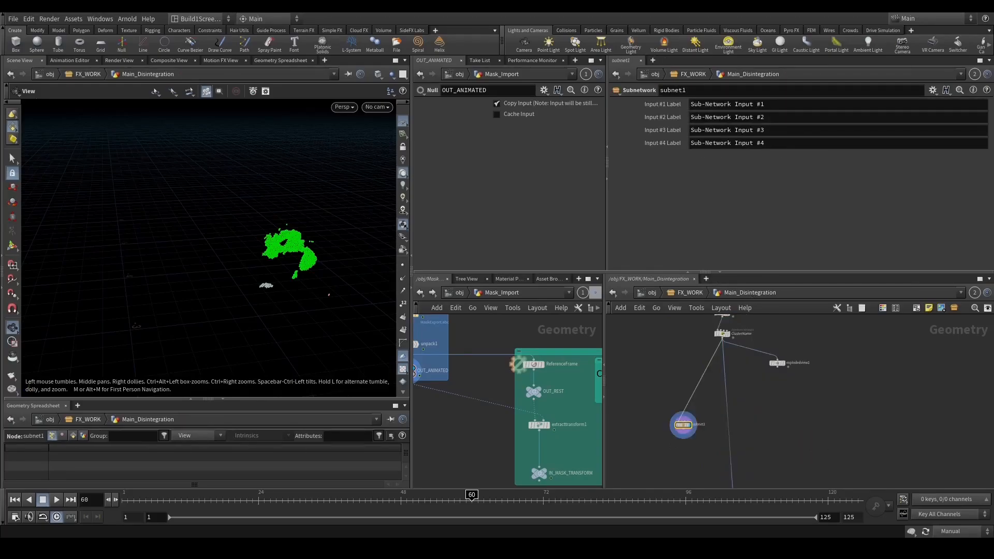
double_click(699, 425)
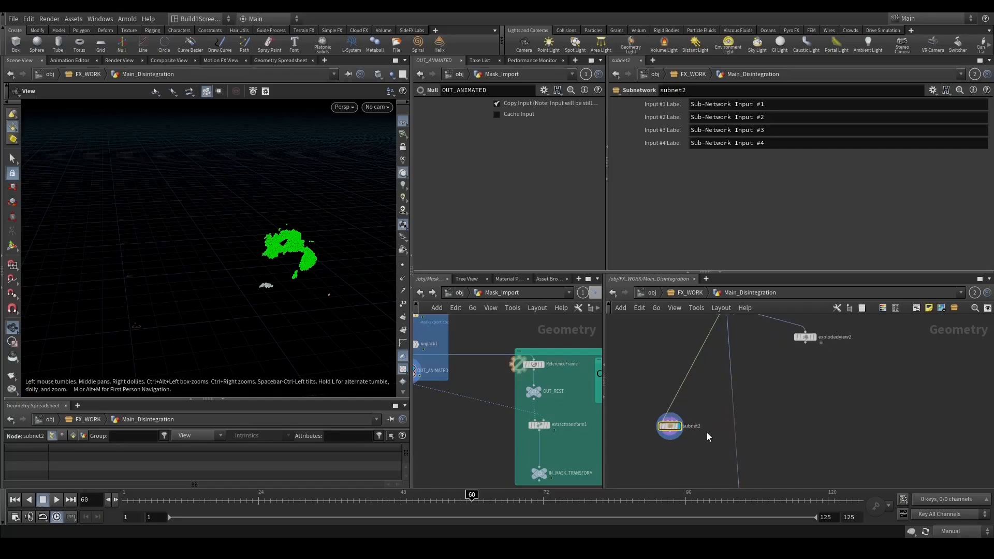
double_click(694, 428)
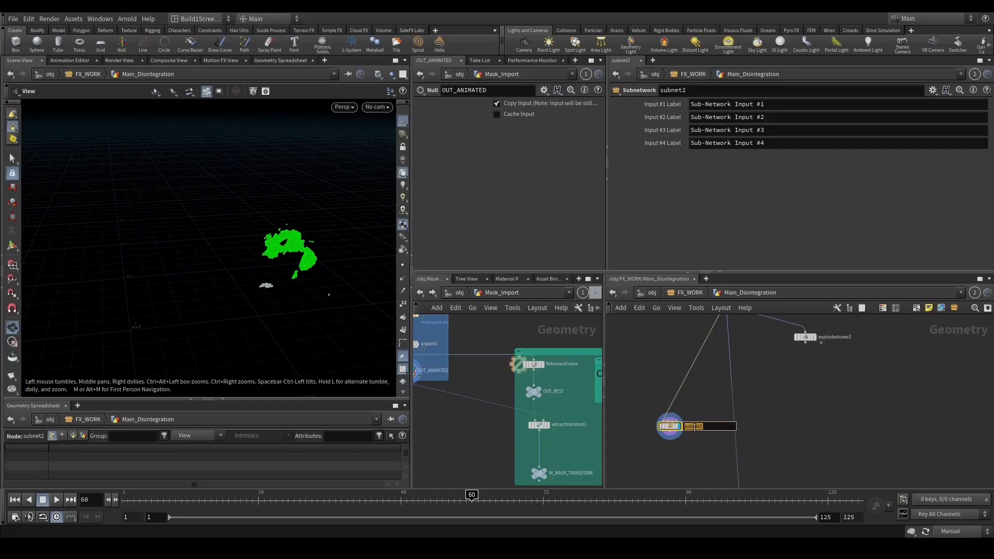
text(Unique_Clusters)
key(Return)
scroll(782, 395, down, 2)
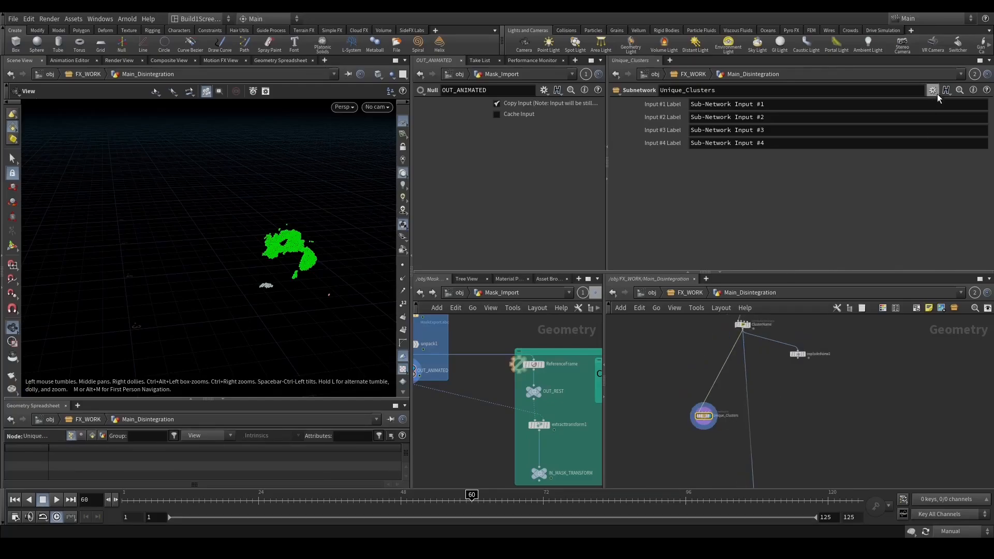
Make all four input label parameters of Unique_Clusters invisible in its parameter interface.
click(932, 90)
click(927, 102)
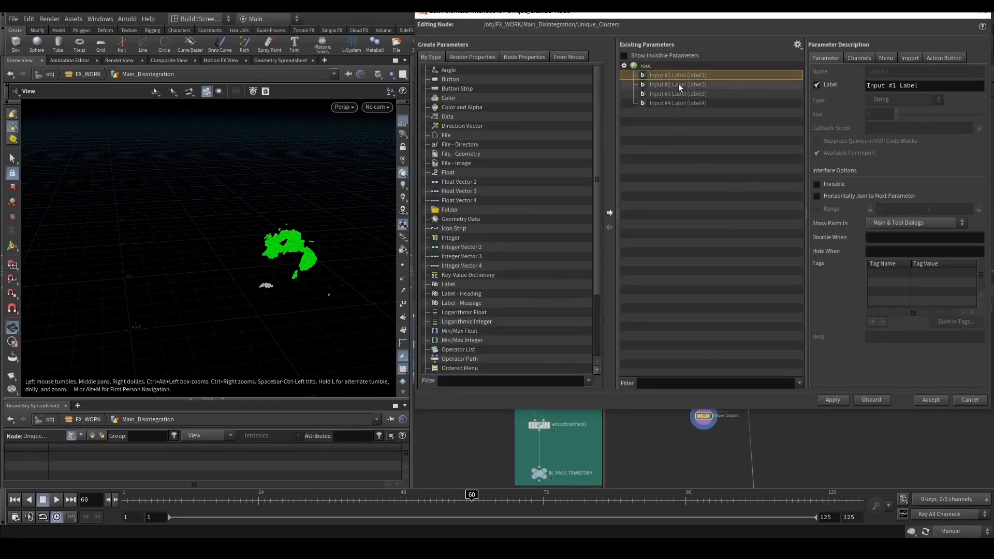
shift+click(684, 103)
click(817, 184)
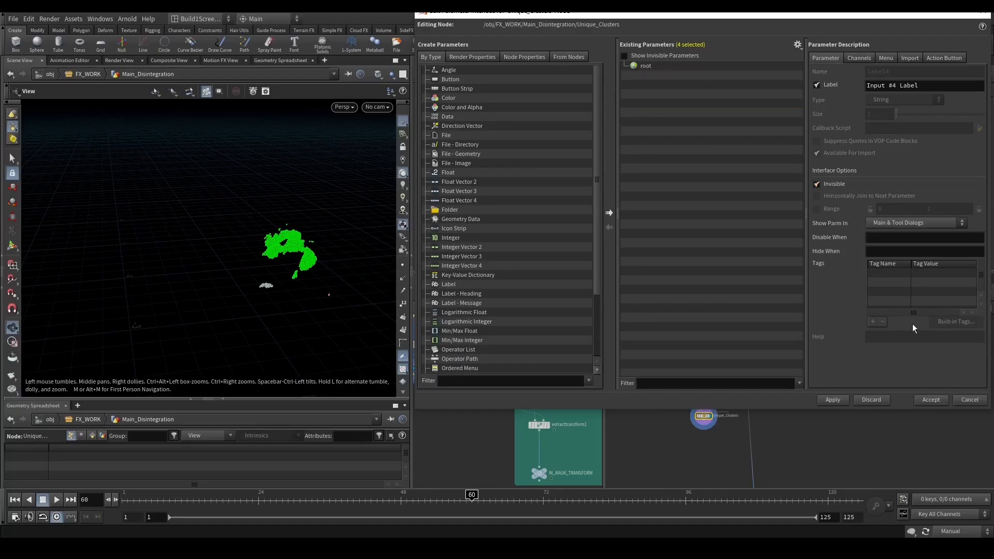
click(931, 400)
Insert Unique_Clusters into the main chain below ClusterName and add a copy of the BakeRemesh file cache directly after it.
drag(703, 416, 751, 361)
scroll(753, 361, down, 3)
middle_drag(797, 391, 763, 434)
scroll(761, 434, down, 4)
middle_drag(768, 345, 774, 405)
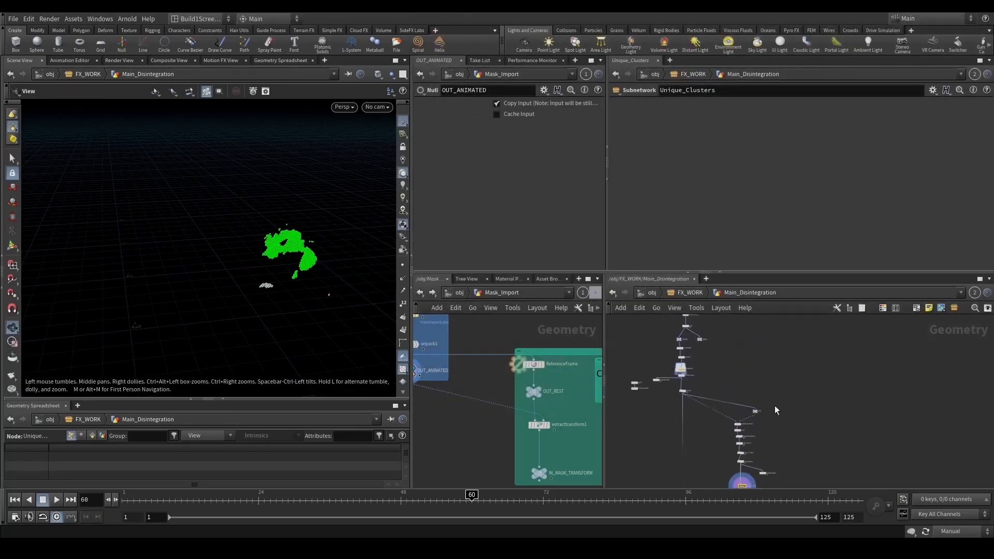
scroll(682, 356, up, 3)
click(673, 375)
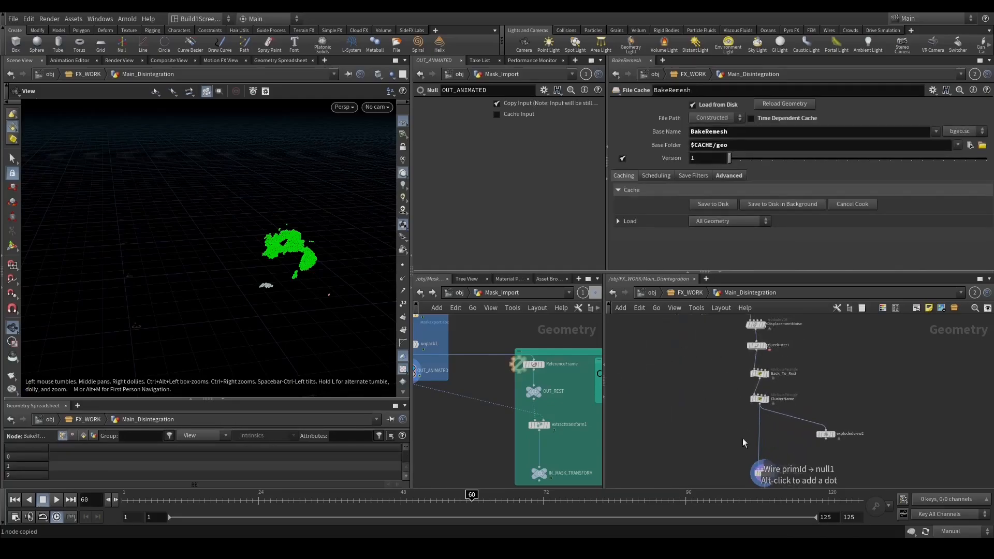
scroll(743, 438, up, 5)
key(ctrl+v)
click(752, 414)
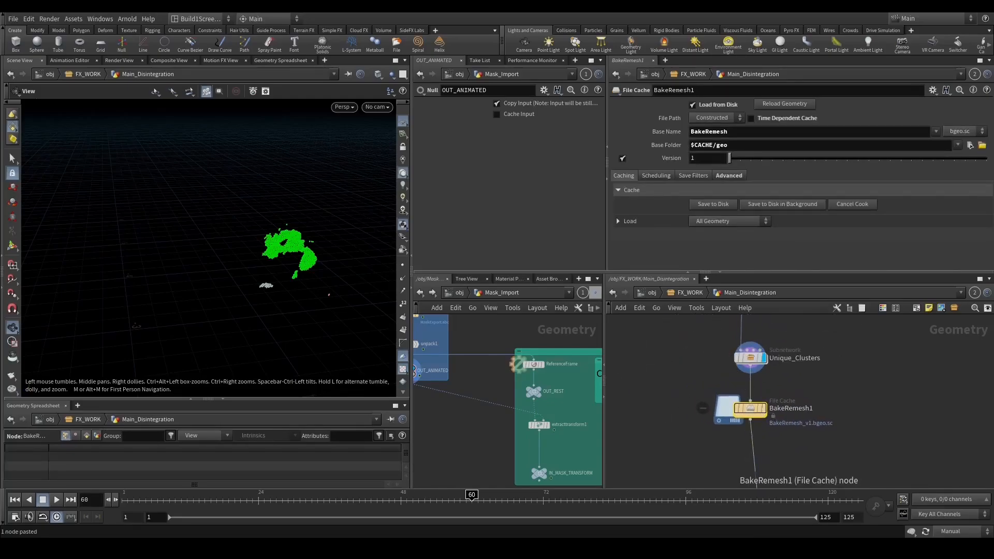
Rename the copied file cache node as MainCluster.
double_click(803, 409)
text(MainCluster)
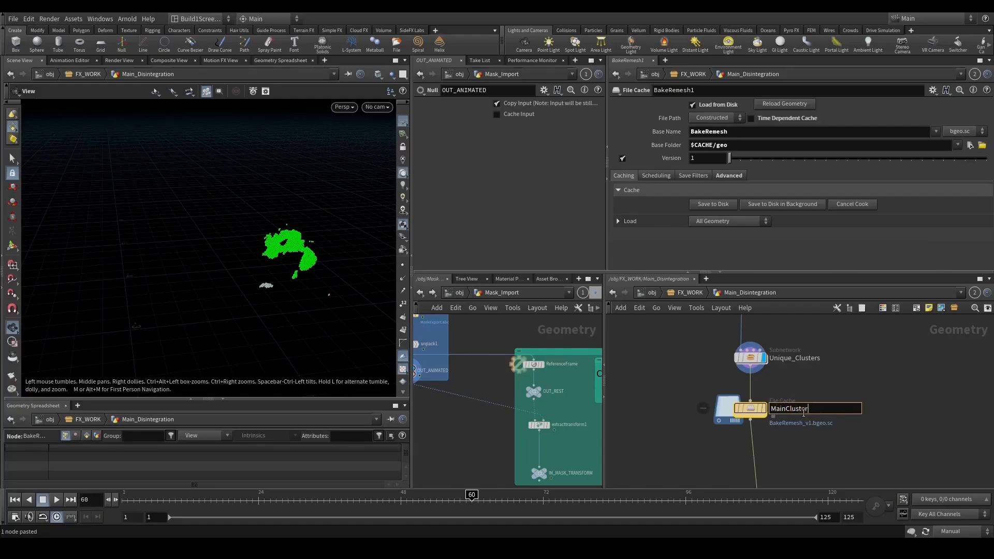
key(Return)
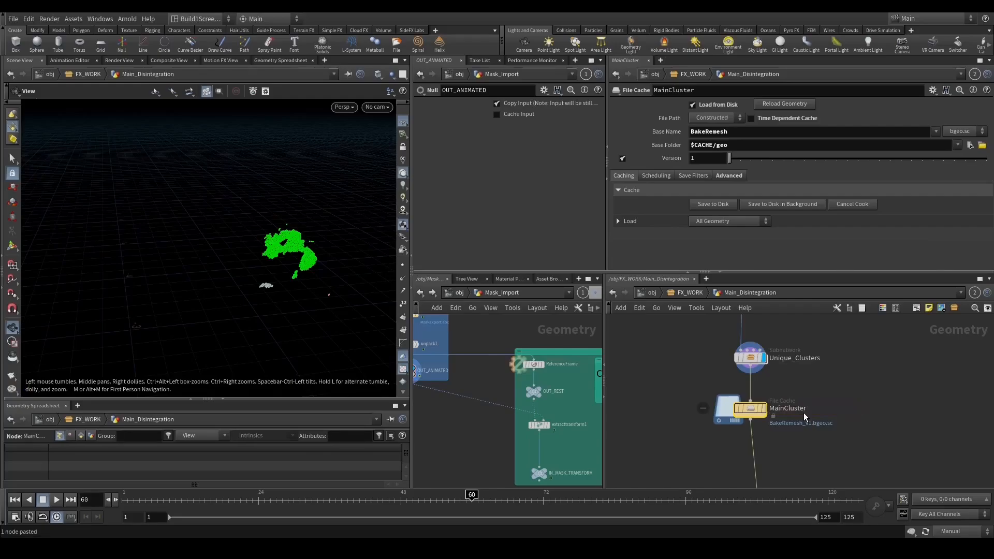
Set MainCluster's Base Name to $OS and save the cache to disk.
click(706, 132)
double_click(706, 131)
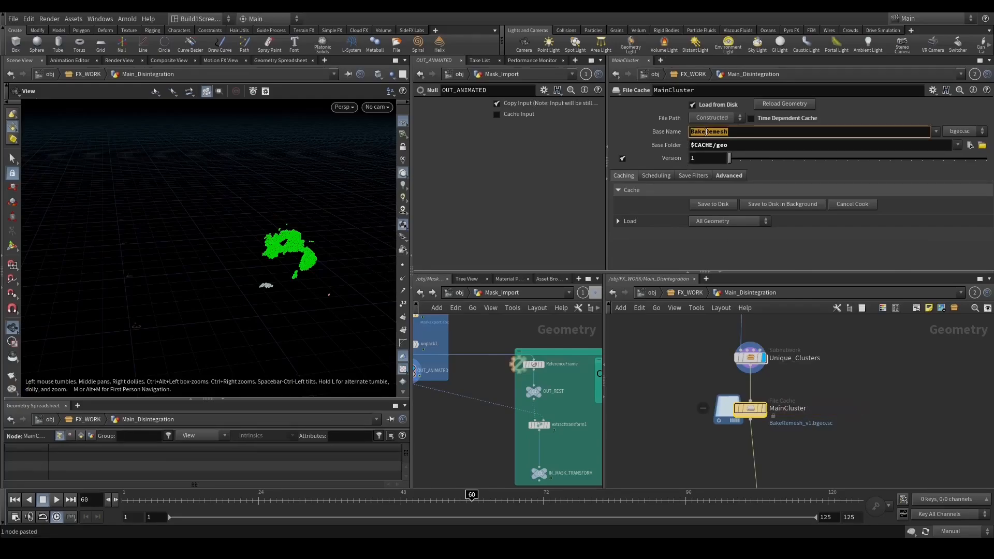
text($OS)
key(Return)
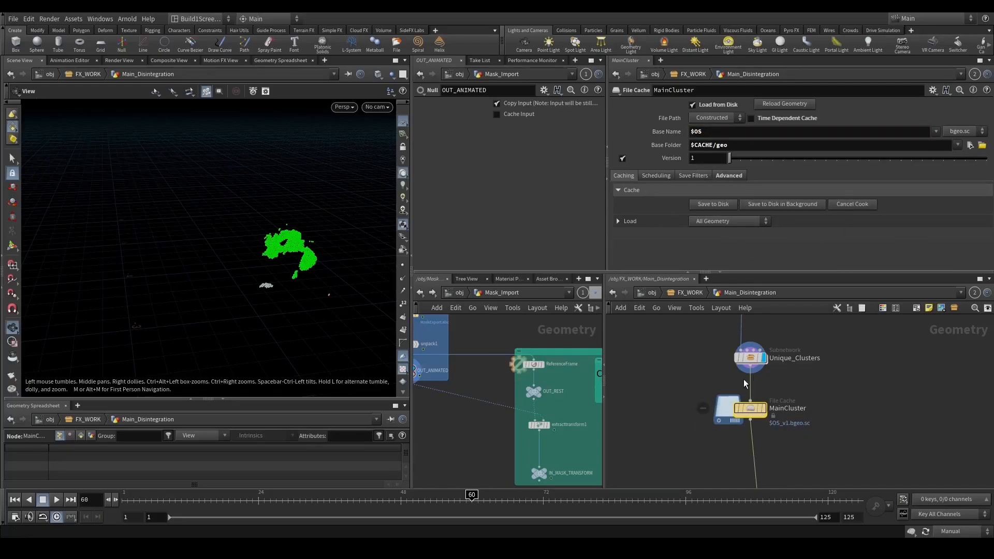
scroll(718, 370, up, 2)
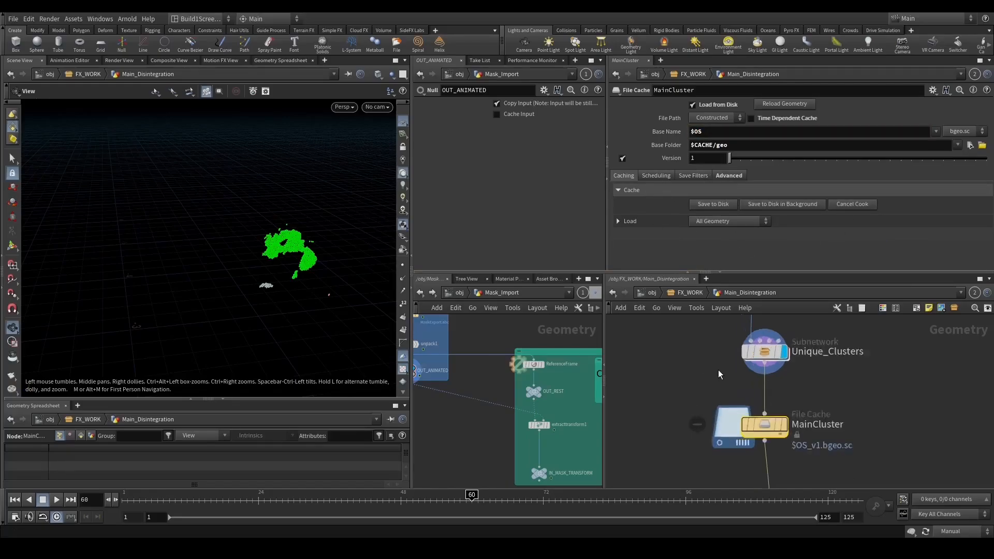
click(723, 206)
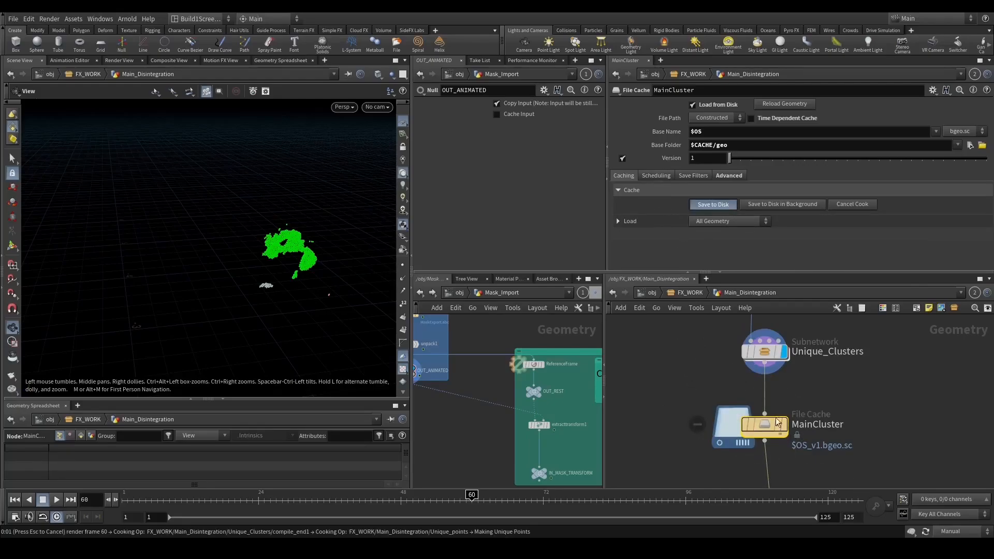
Switch to automatic updating and view the cached MainCluster result framed in the viewport.
scroll(760, 433, down, 2)
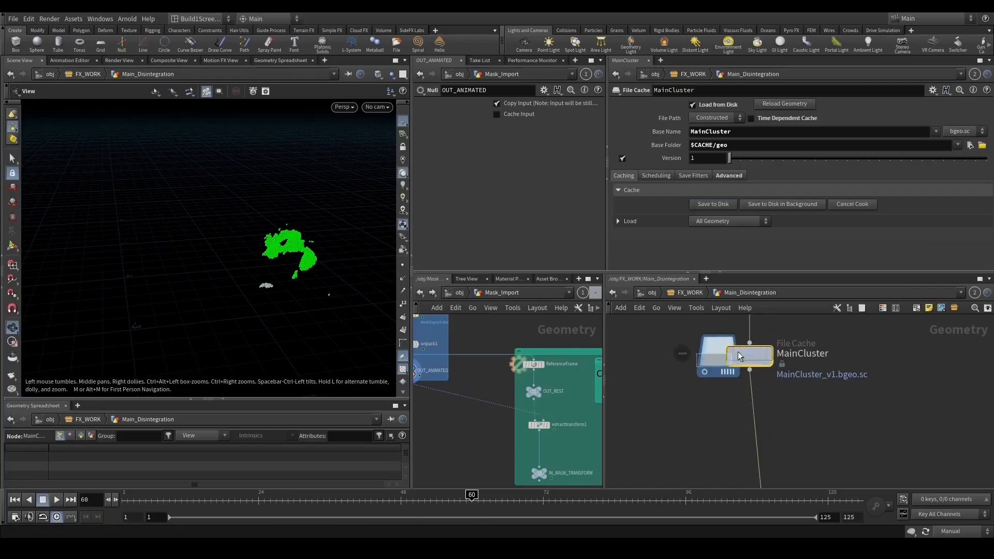
click(956, 533)
click(951, 497)
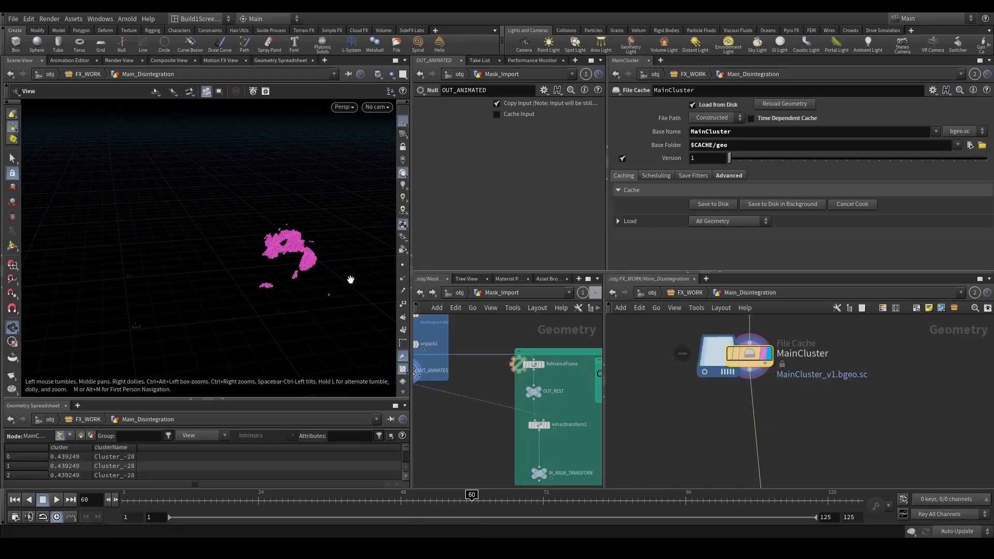
key(f)
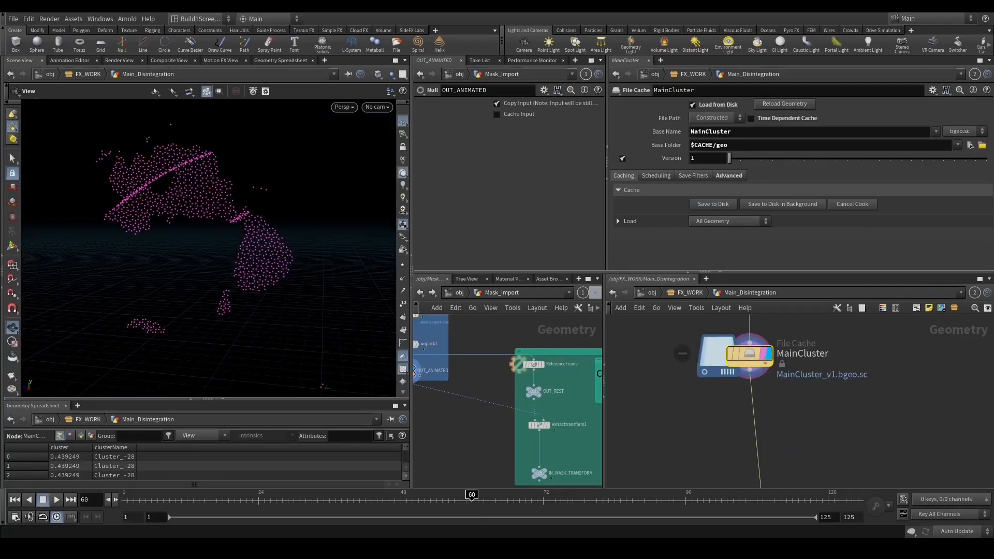
Switch to manual updating and turn off Single Pass on foreach_end1 inside Unique_Clusters.
click(968, 532)
scroll(796, 377, up, 3)
double_click(745, 343)
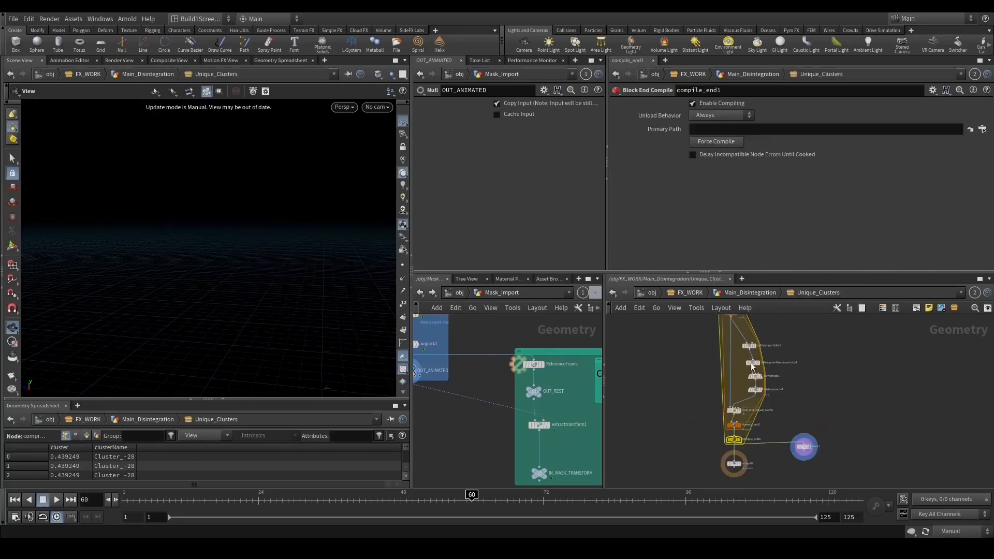
click(731, 414)
click(622, 212)
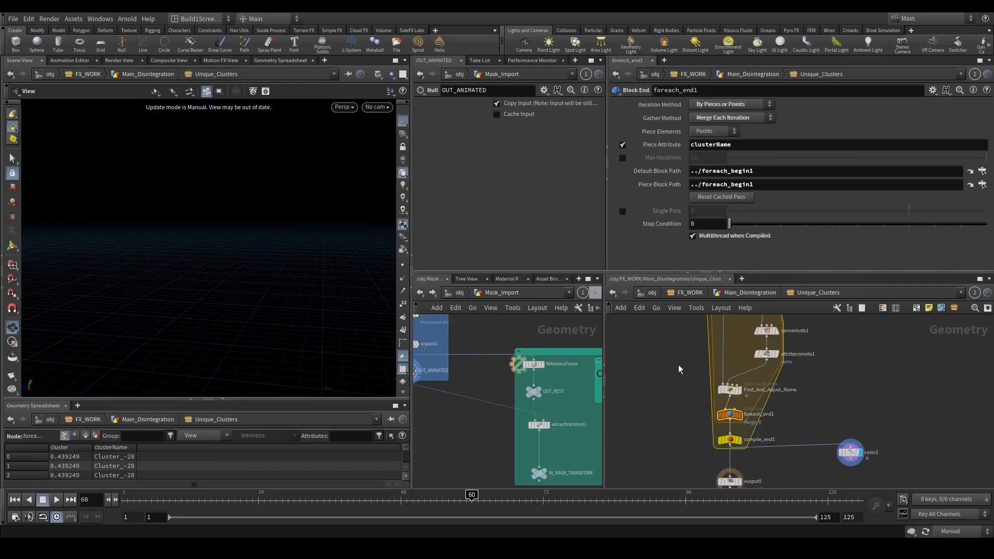
Save the MainCluster cache to disk again, then switch to automatic updating and frame the whole mask.
click(750, 292)
click(741, 411)
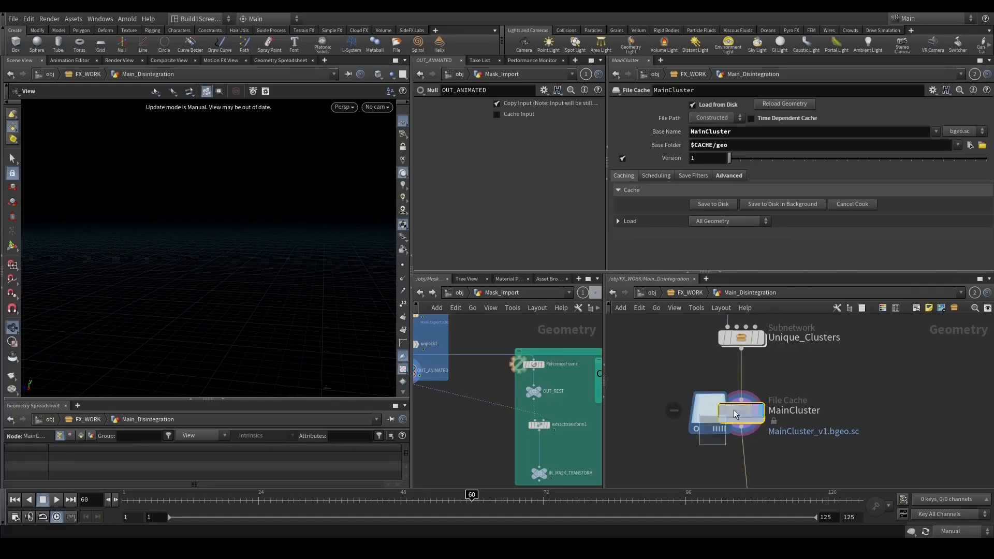
click(956, 499)
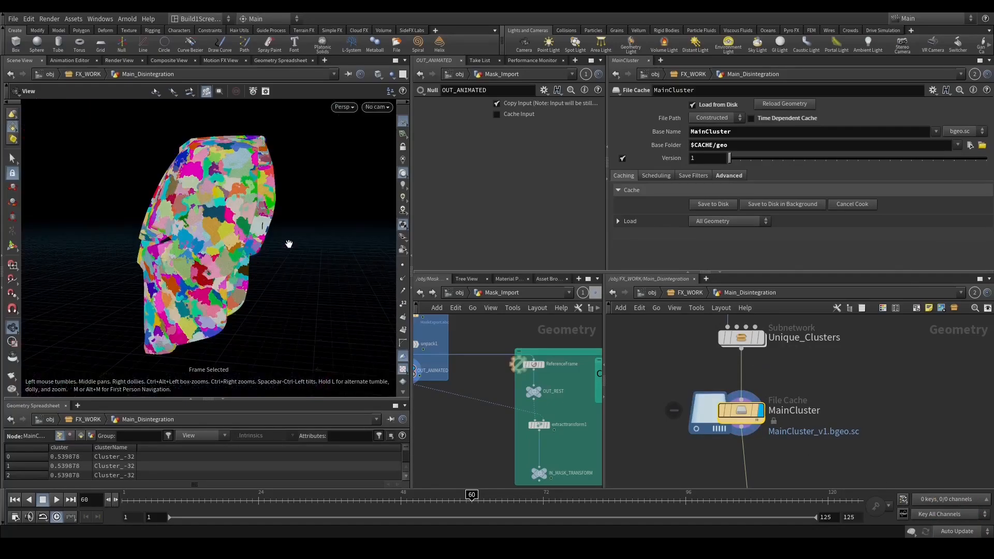
key(f)
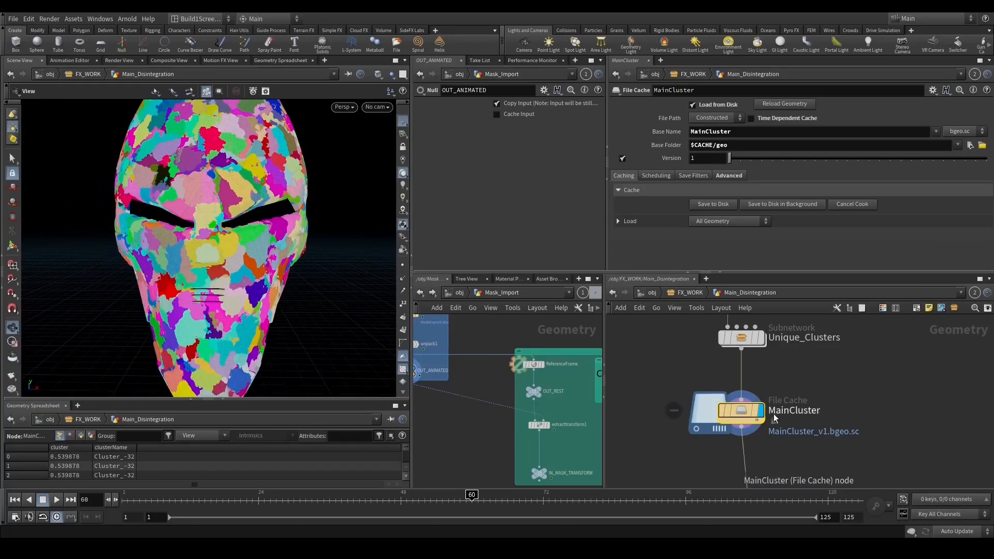
Inspect MainCluster's node information and examine the coloured cluster pieces on the mask up close.
middle_click(741, 418)
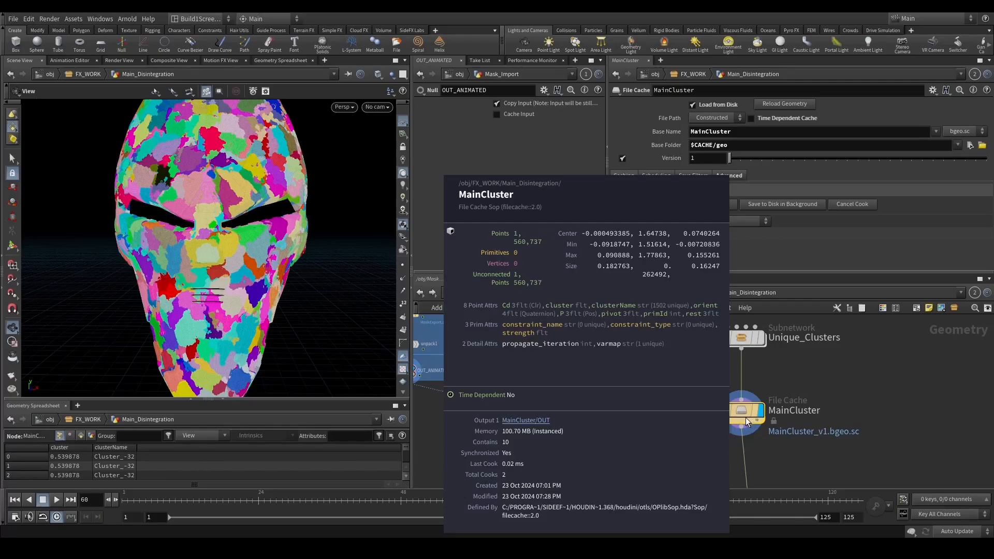
scroll(763, 393, down, 3)
middle_click(743, 361)
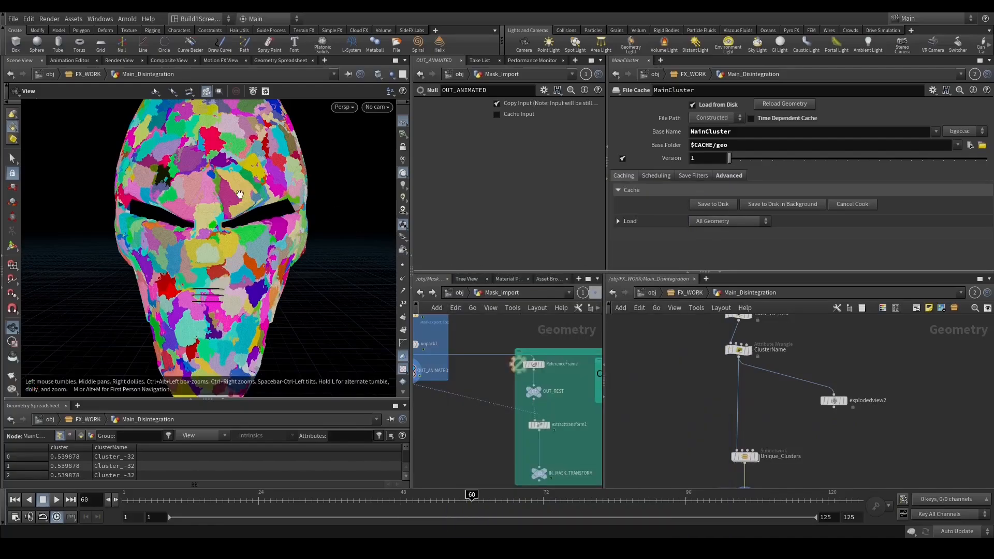
drag(357, 252, 282, 255)
scroll(276, 257, up, 4)
scroll(277, 257, up, 6)
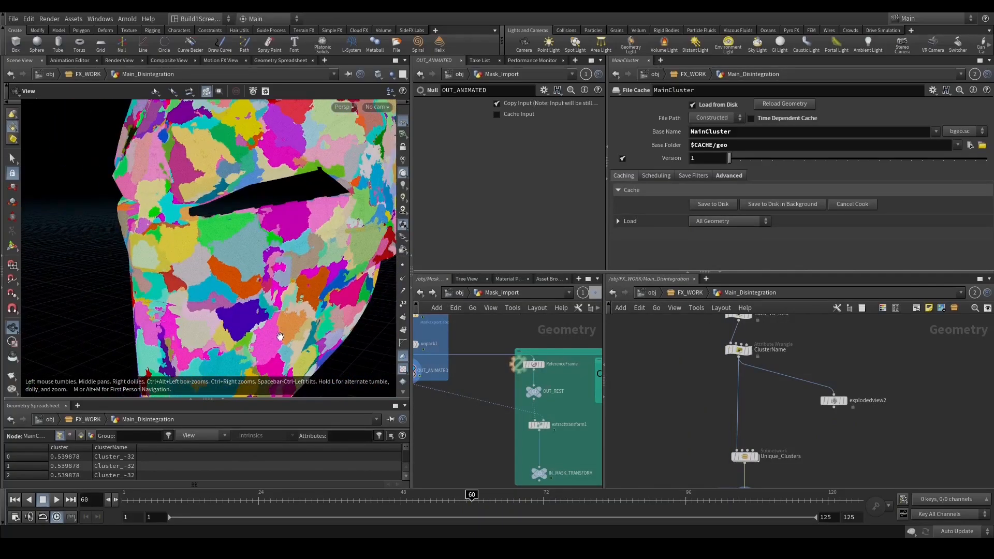
scroll(276, 257, down, 5)
scroll(300, 288, up, 2)
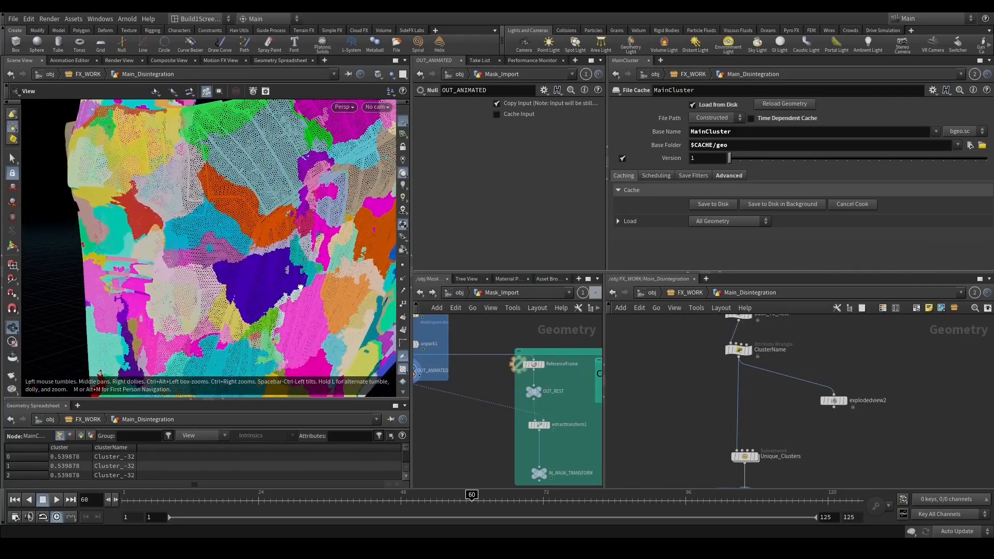
drag(287, 270, 256, 265)
drag(209, 240, 263, 251)
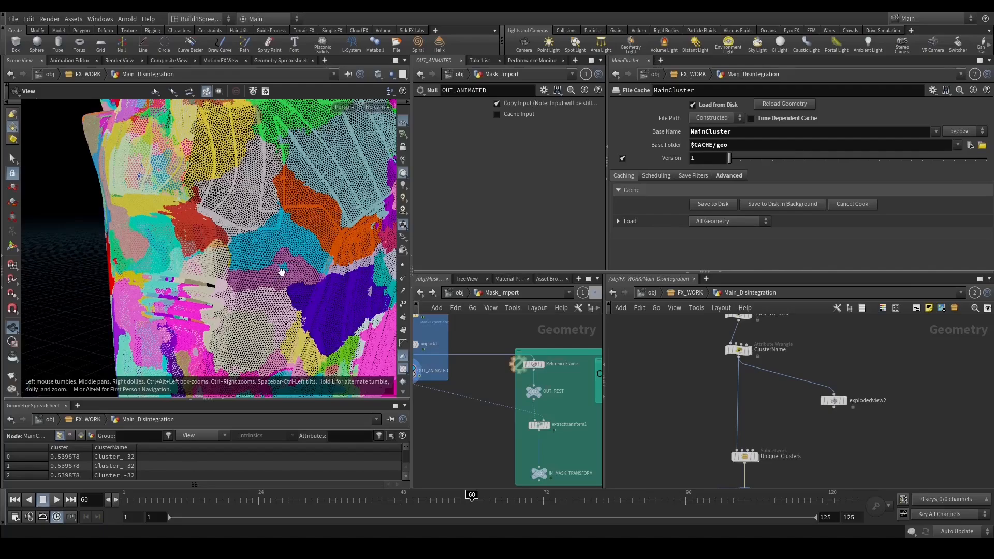
drag(298, 258, 262, 264)
scroll(769, 437, down, 1)
Add a Color node fed by MainCluster, display it, and switch to manual updating.
middle_drag(770, 434, 718, 343)
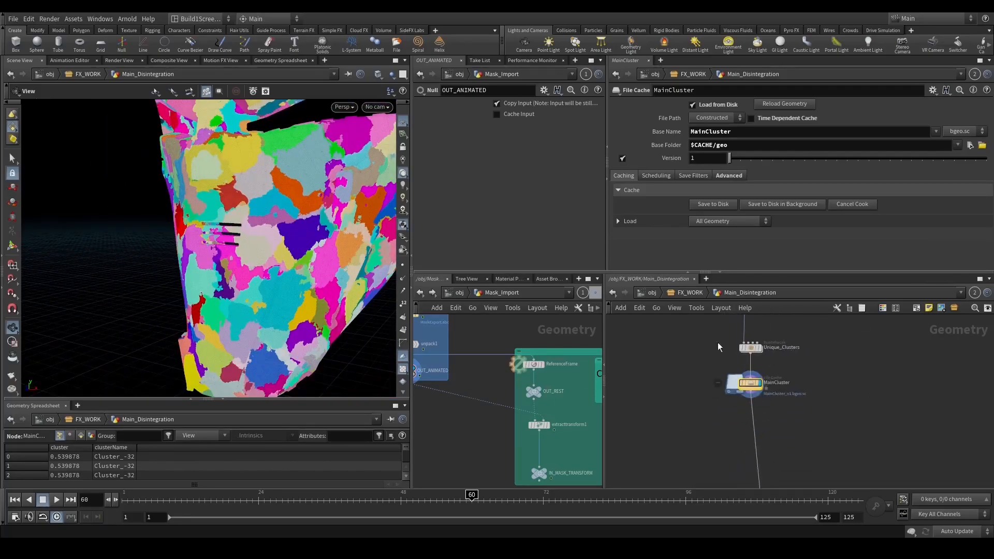
scroll(685, 427, up, 2)
key(Tab)
text(color)
key(Return)
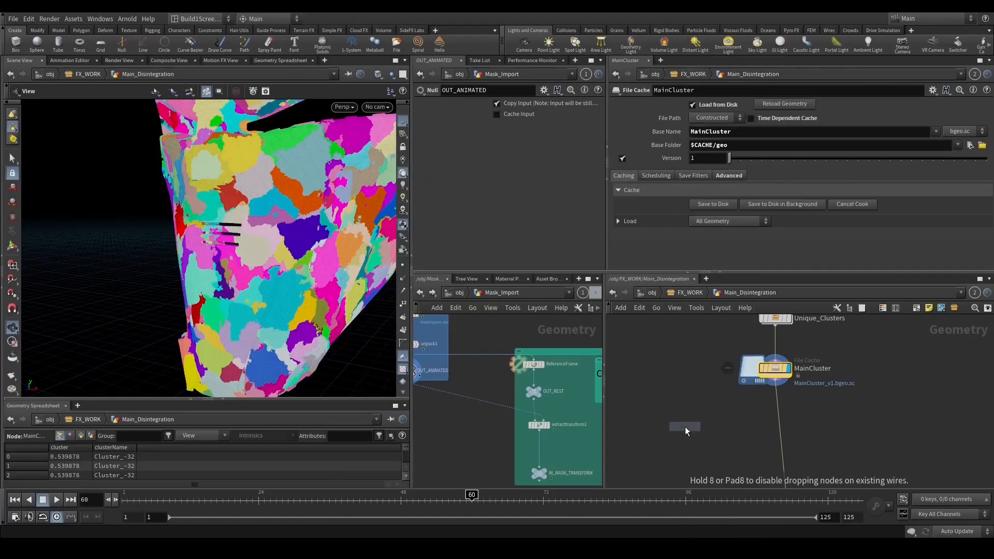
click(685, 426)
drag(683, 419, 751, 396)
click(751, 396)
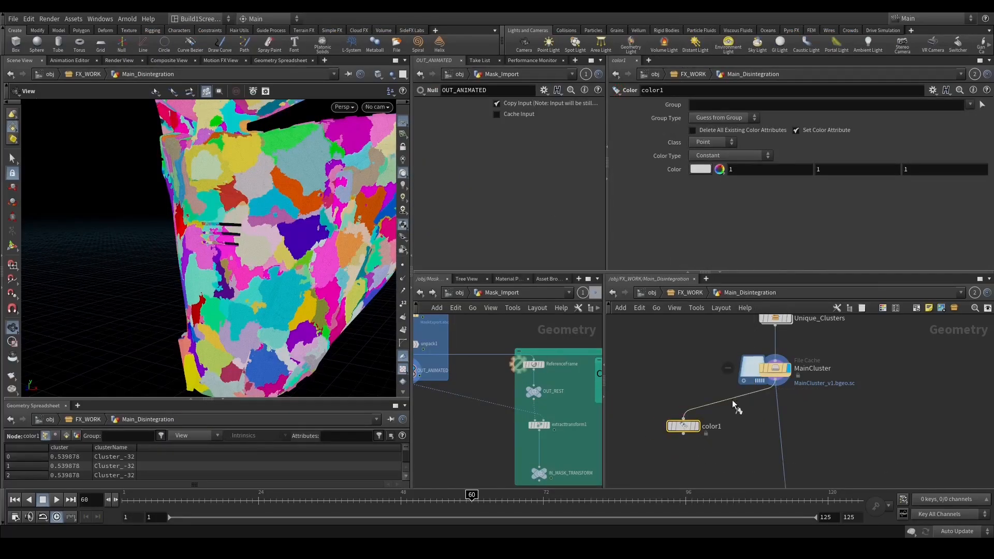
click(954, 531)
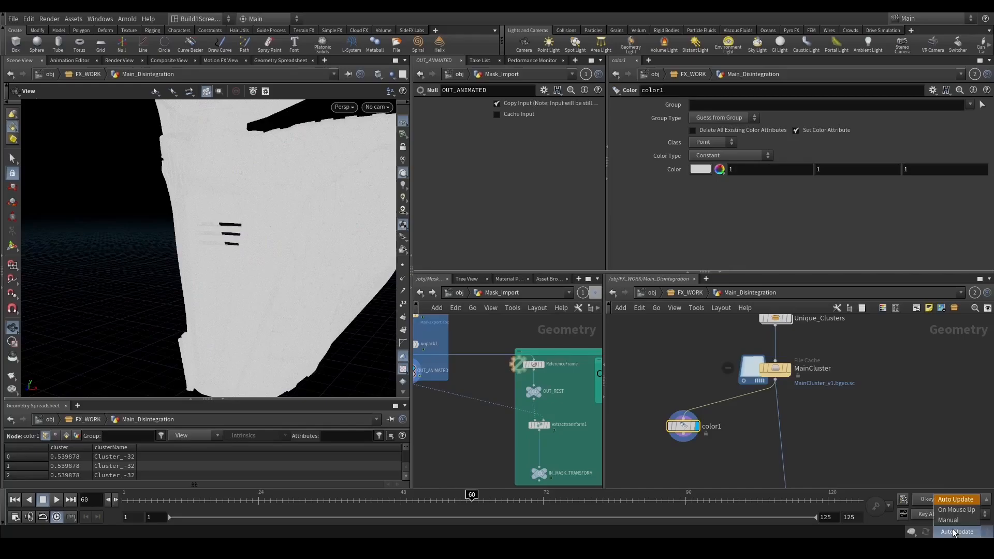
click(951, 532)
double_click(775, 319)
click(849, 449)
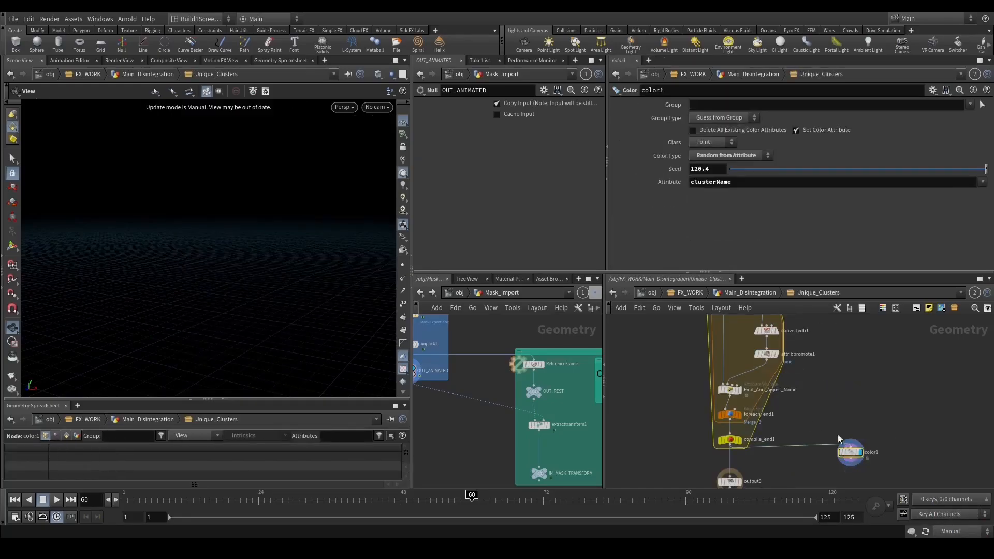
key(u)
key(ctrl+v)
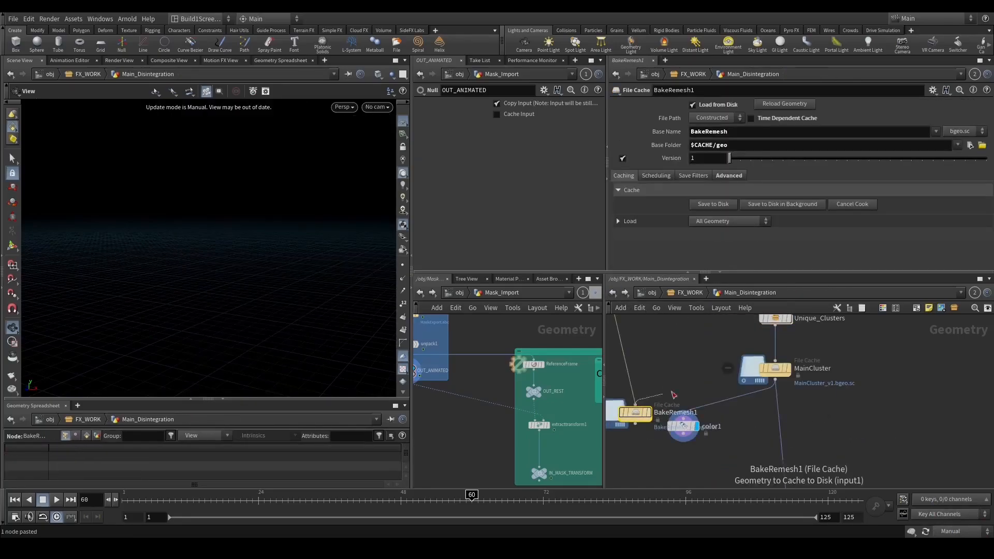
key(ctrl+z)
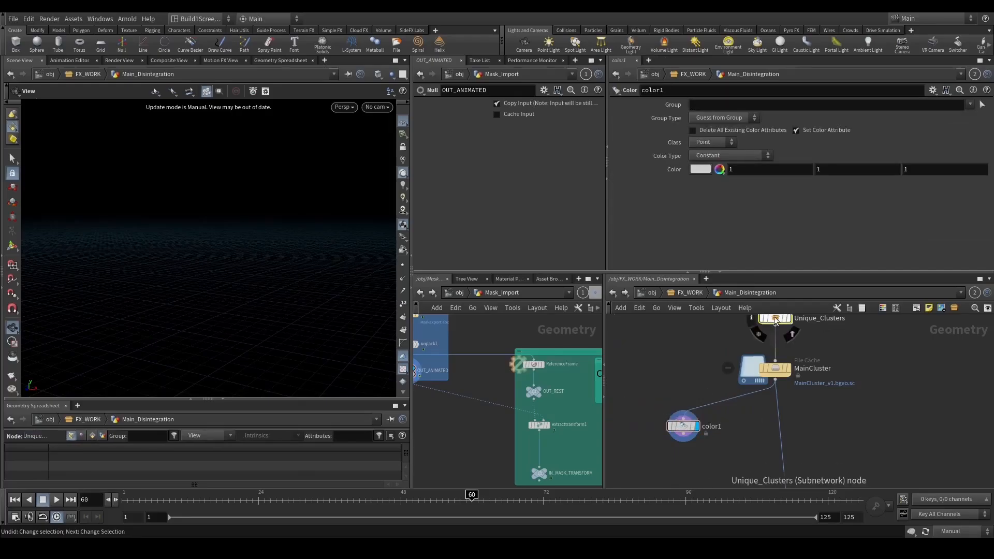
Copy the random clusterName Color node from Unique_Clusters, paste it below MainCluster, and view it with automatic updating.
double_click(779, 319)
key(ctrl+c)
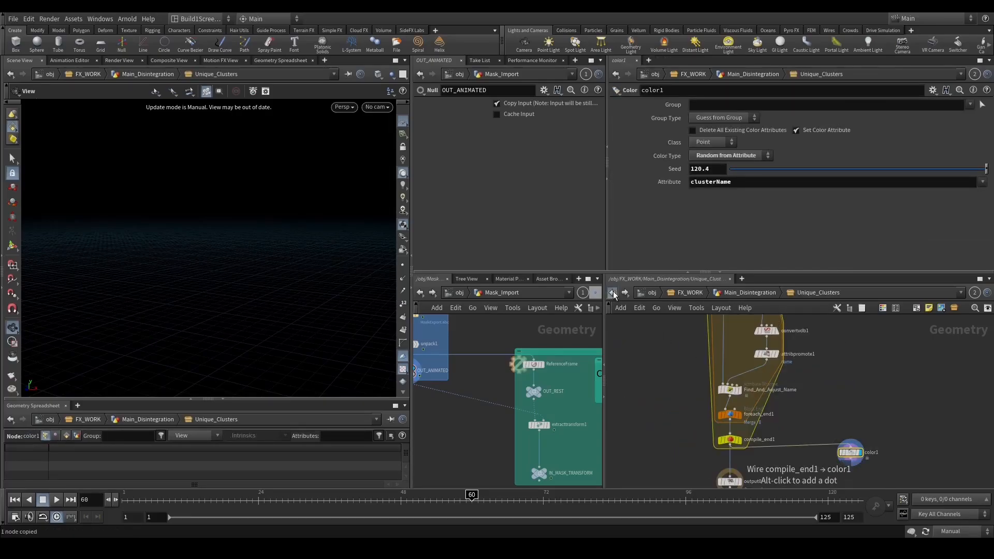
key(u)
key(ctrl+v)
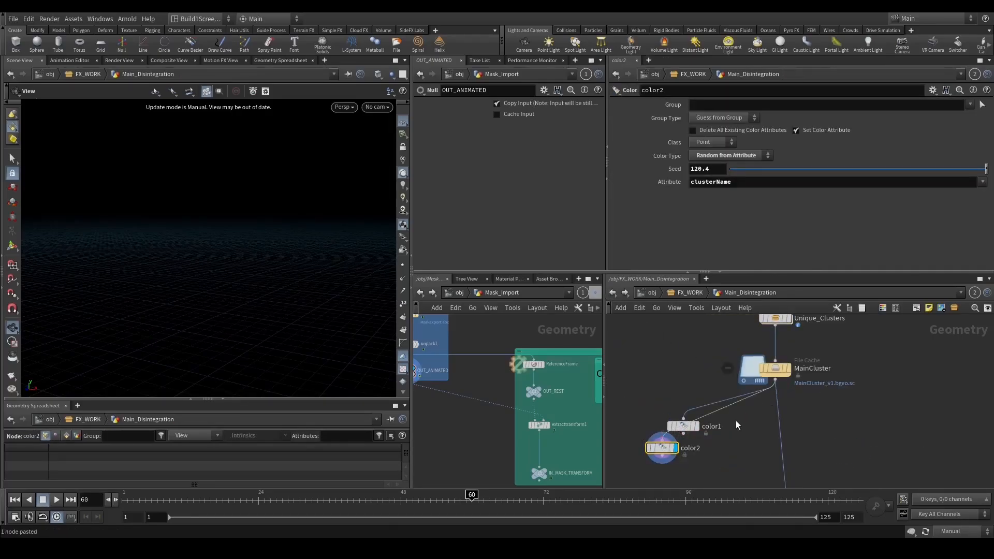
click(953, 500)
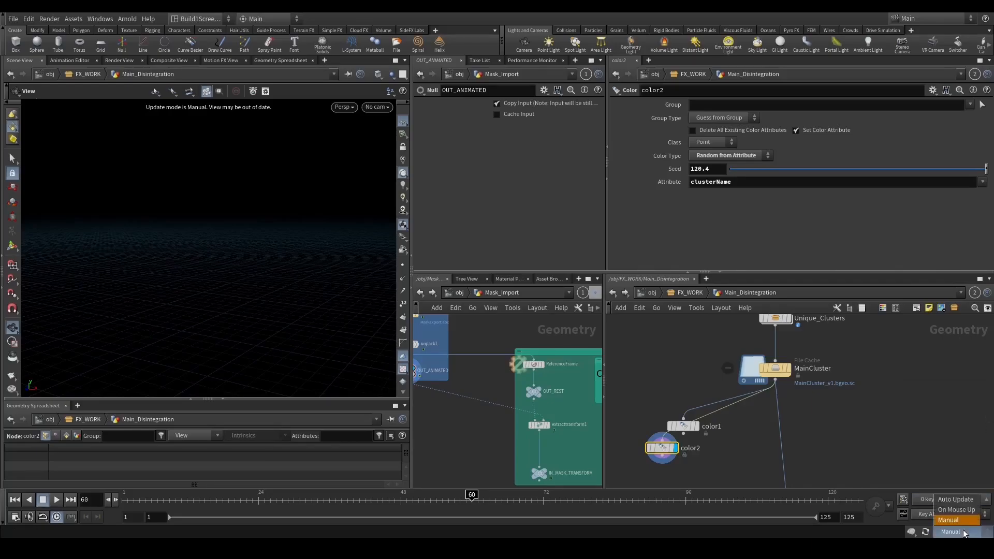
click(964, 500)
key(f)
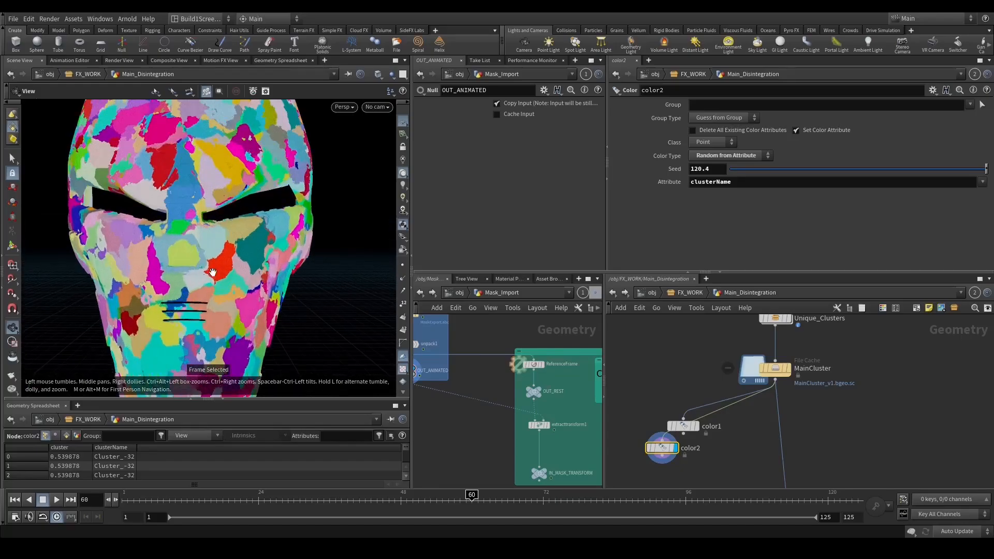
Compare the cluster colours of MainCluster and color2 from several angles by switching the display between them.
drag(263, 286, 378, 305)
drag(684, 430, 651, 403)
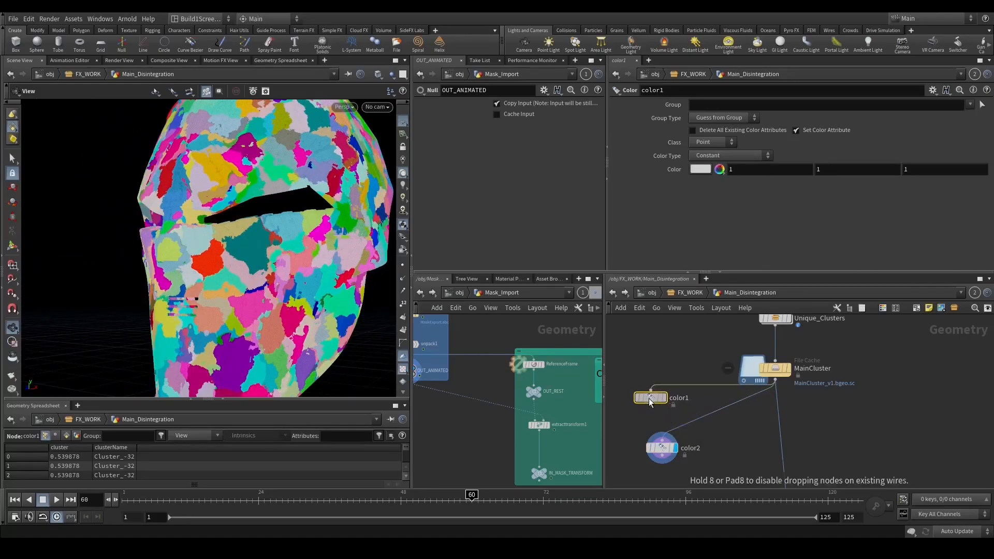
click(775, 368)
click(662, 448)
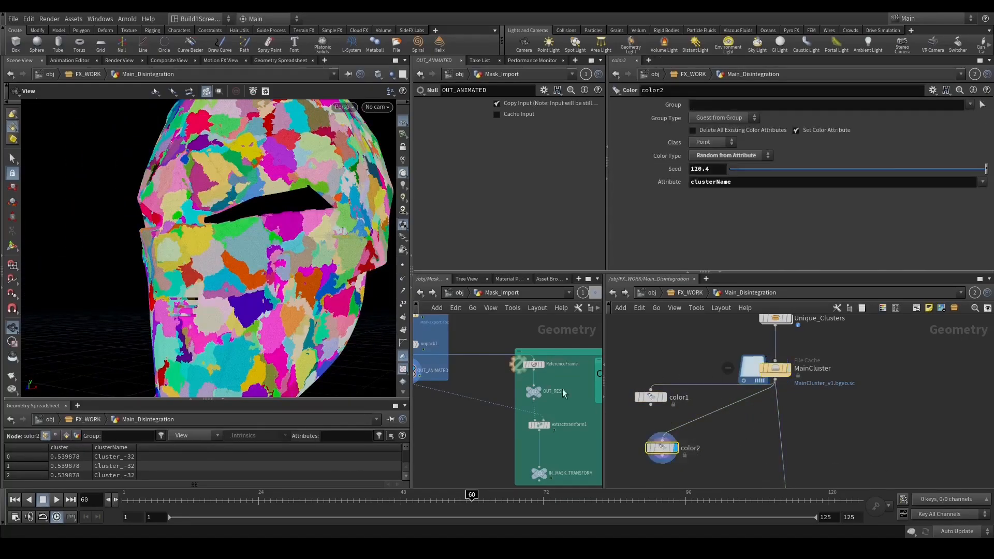
drag(269, 326, 211, 357)
click(787, 368)
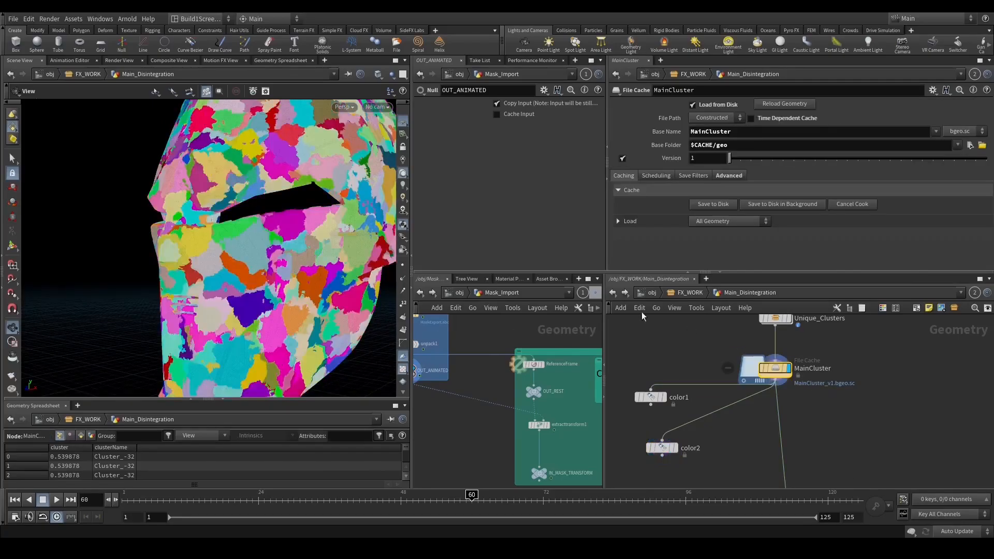
drag(190, 281, 275, 271)
click(662, 448)
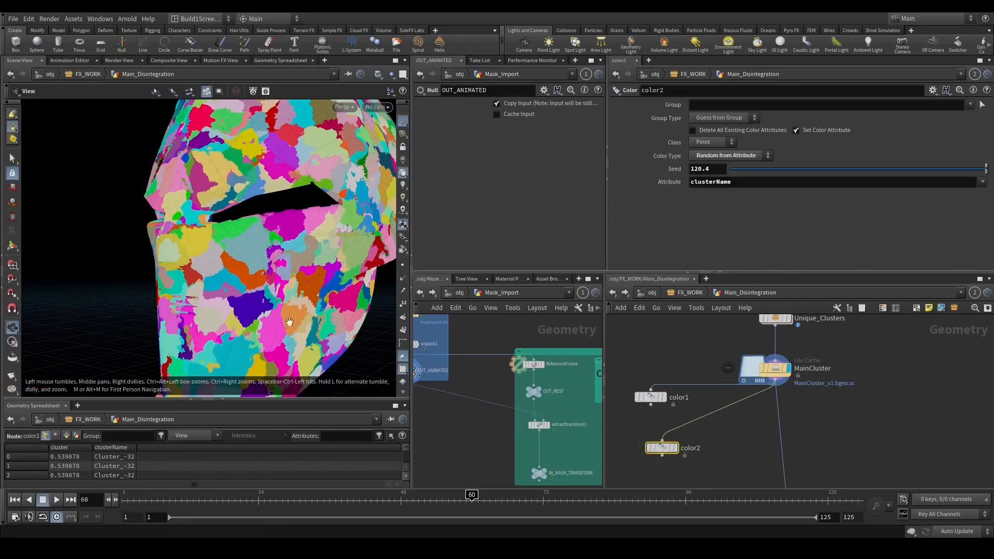
click(675, 448)
scroll(222, 285, up, 5)
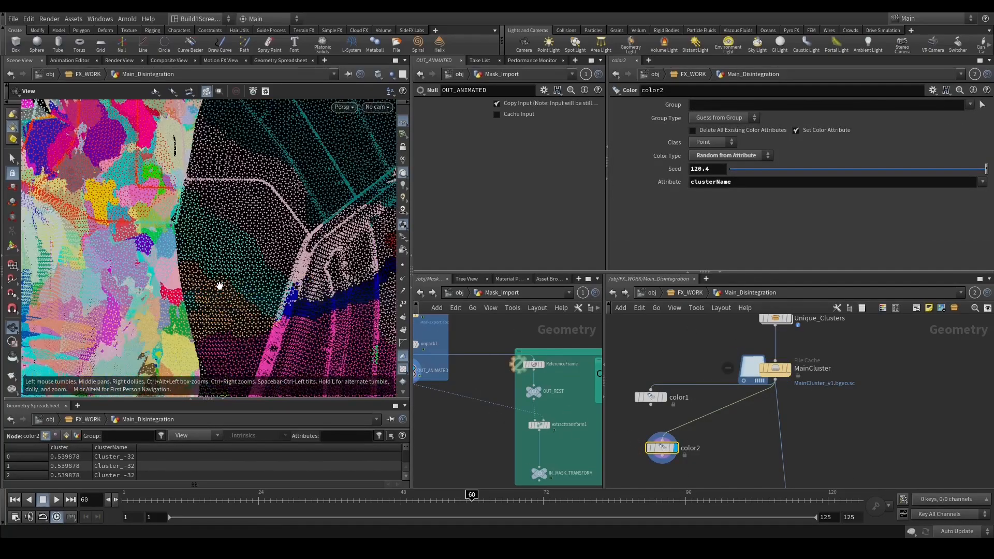
scroll(229, 299, down, 5)
drag(285, 311, 243, 316)
drag(660, 451, 670, 432)
drag(253, 287, 291, 257)
Review the VDB from Particles settings inside Unique_Clusters and return to the Main_Disintegration network.
middle_drag(741, 343, 727, 388)
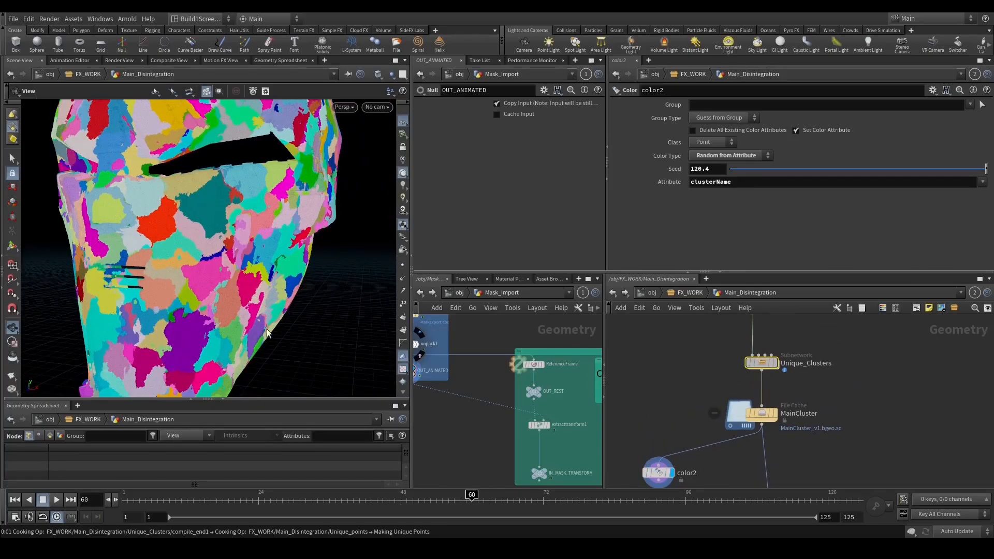
double_click(762, 362)
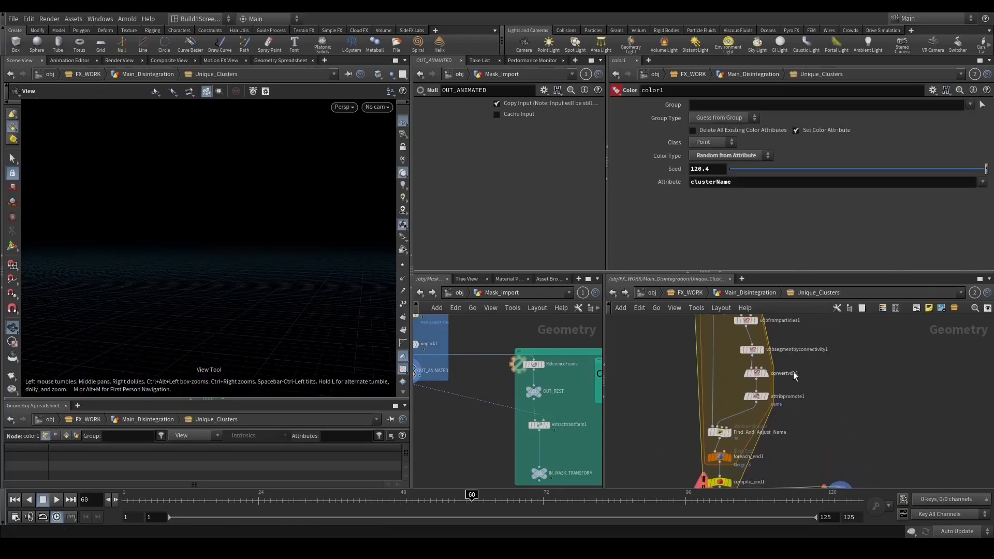
drag(749, 369, 759, 374)
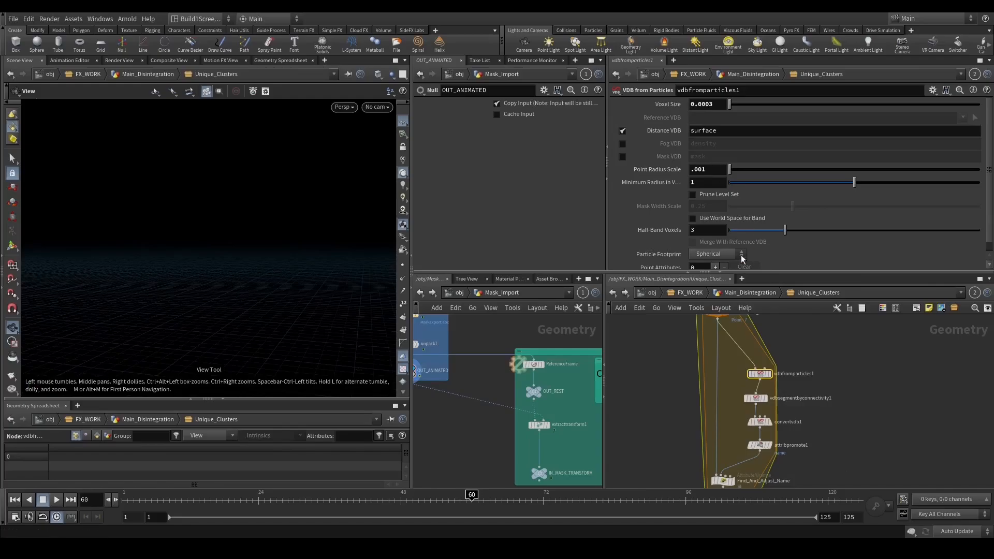
click(749, 292)
Display MainCluster and insert a Null node into its output connection, below the file cache.
click(774, 417)
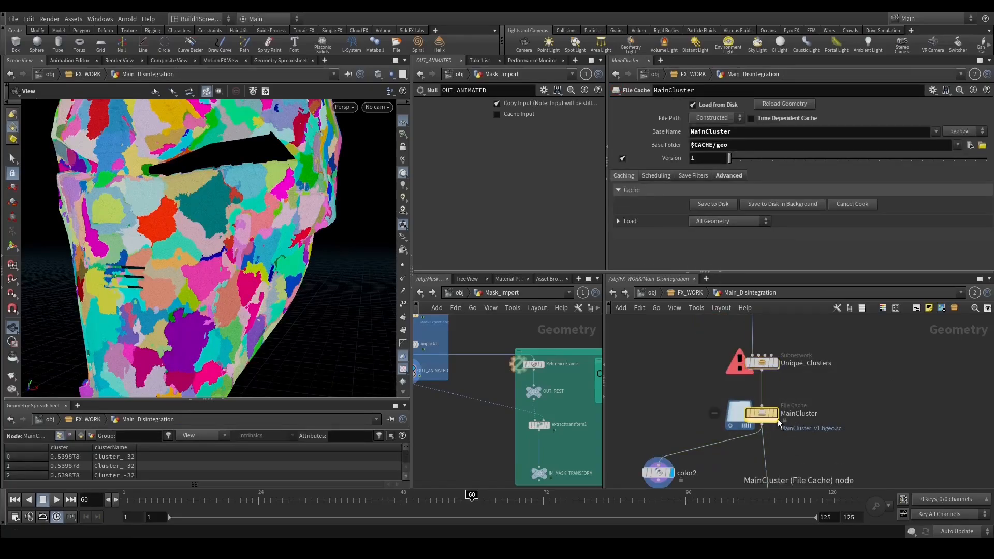
click(775, 413)
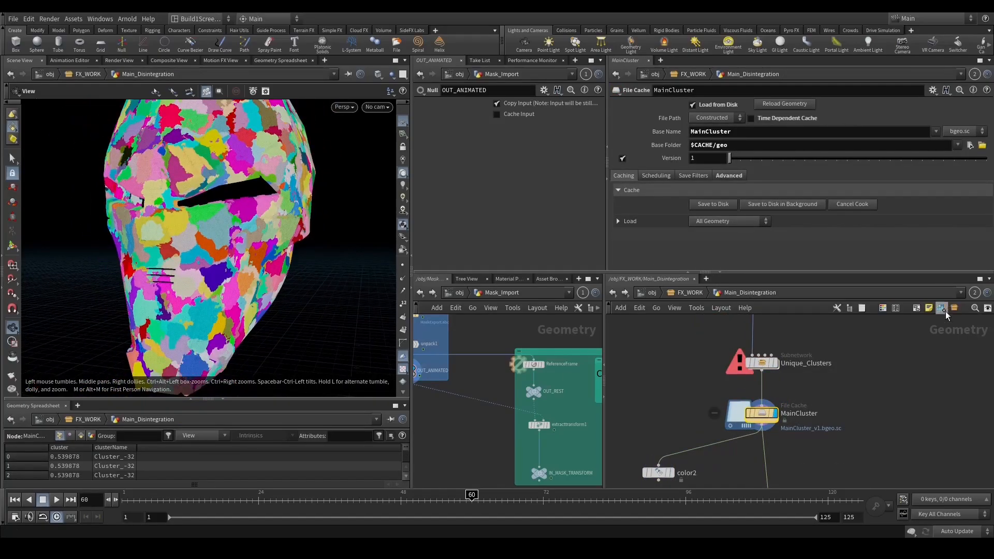
middle_drag(780, 442, 775, 368)
key(Tab)
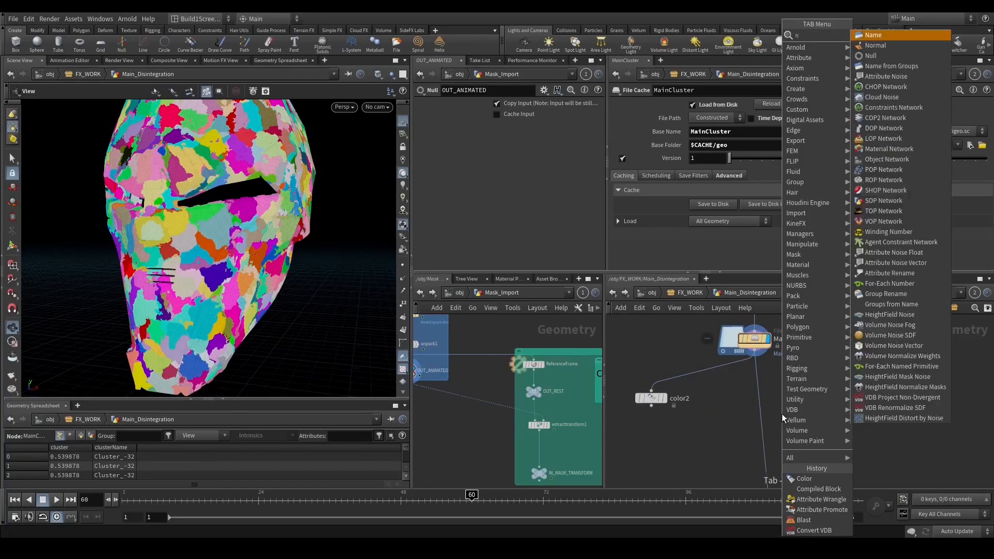
text(null)
key(Return)
click(756, 402)
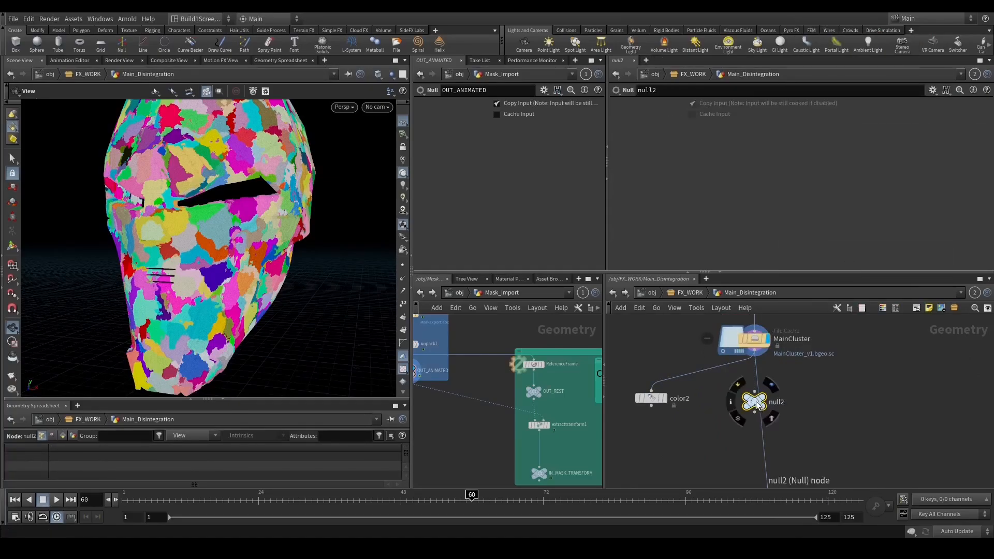
Rename the Null below MainCluster as IN_BIG_CLUSTER_REST.
double_click(774, 403)
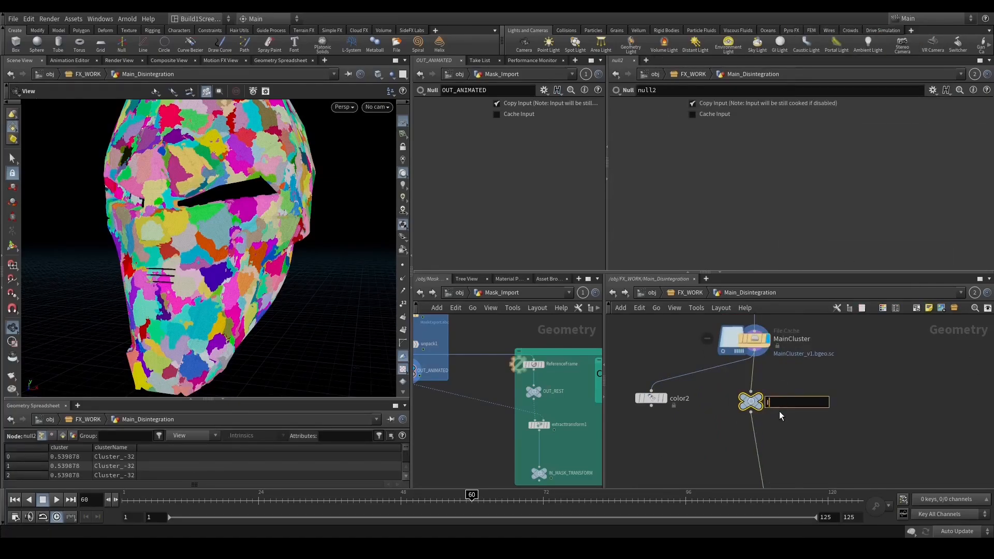
text(IN_BIG_CLUSTER_REST)
key(Return)
Display the transformpieces1 node at the end of the Main_Disintegration network.
scroll(779, 411, down, 4)
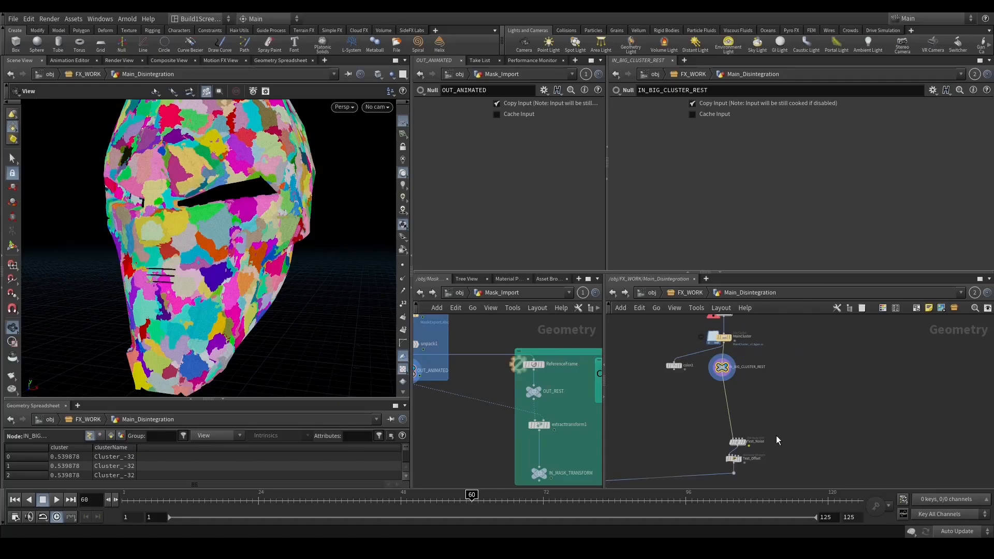
middle_drag(776, 436, 802, 395)
scroll(802, 395, down, 4)
scroll(663, 442, up, 3)
middle_drag(740, 428, 688, 460)
drag(687, 460, 717, 424)
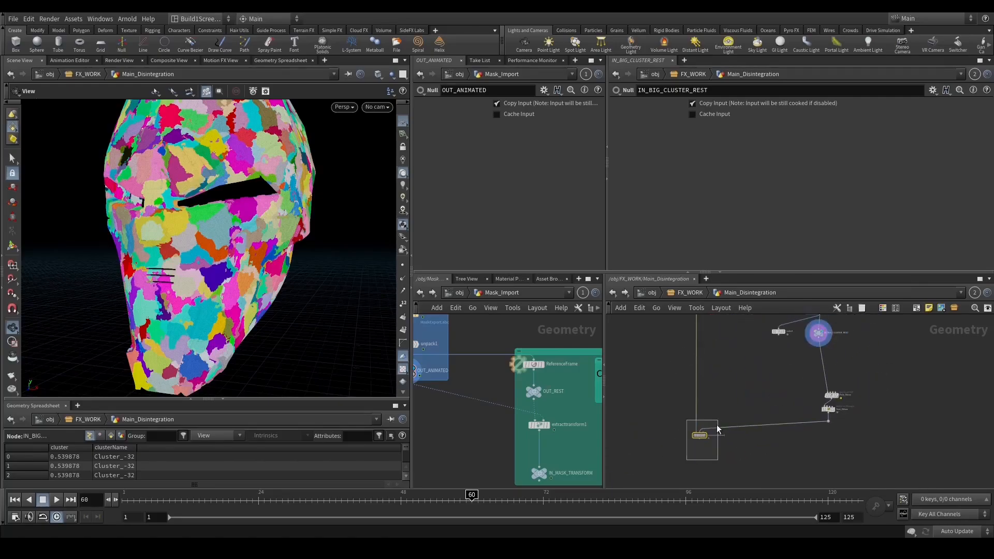
click(701, 436)
scroll(699, 438, up, 2)
key(r)
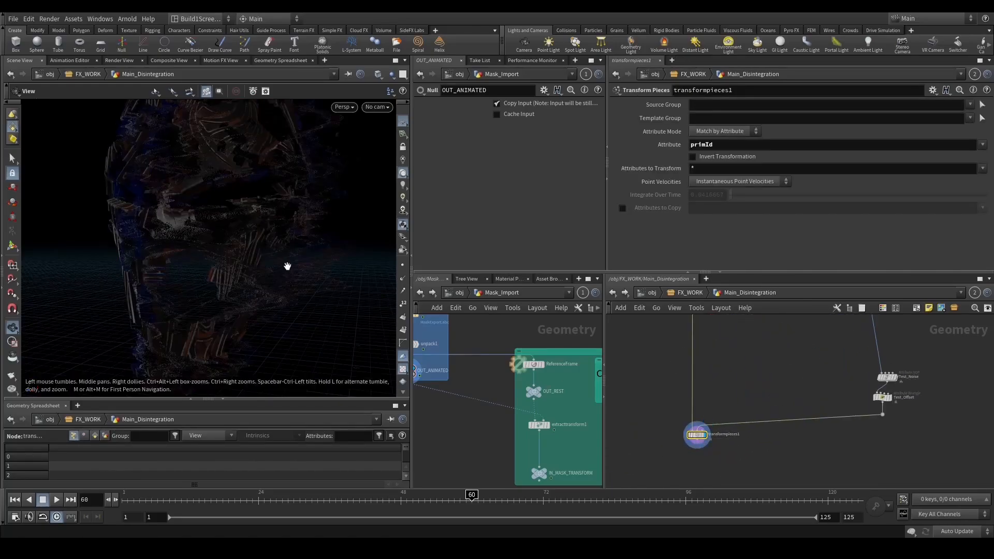
Switch the viewport background to the light colour scheme and view the transformed mask from further away.
key(d)
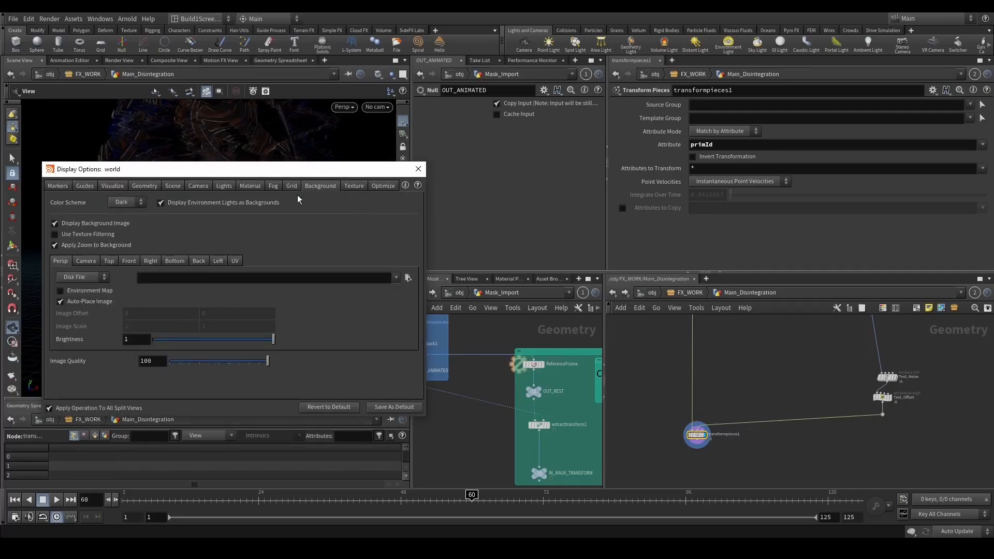
click(127, 202)
click(124, 215)
click(418, 169)
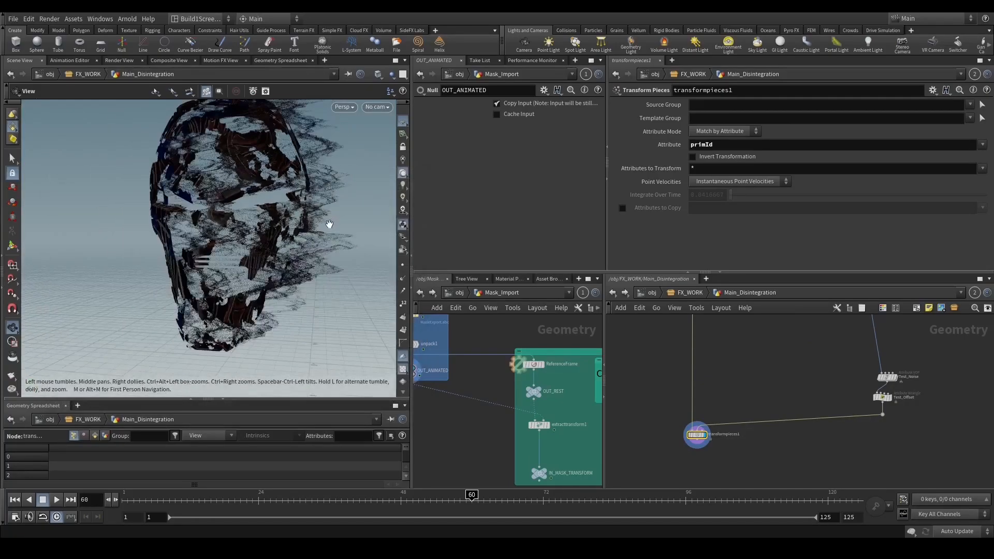
drag(329, 224, 269, 260)
Review the Test_Noise and Test_Offset settings, make room between the two nodes, and display Test_Noise.
middle_drag(824, 399, 776, 421)
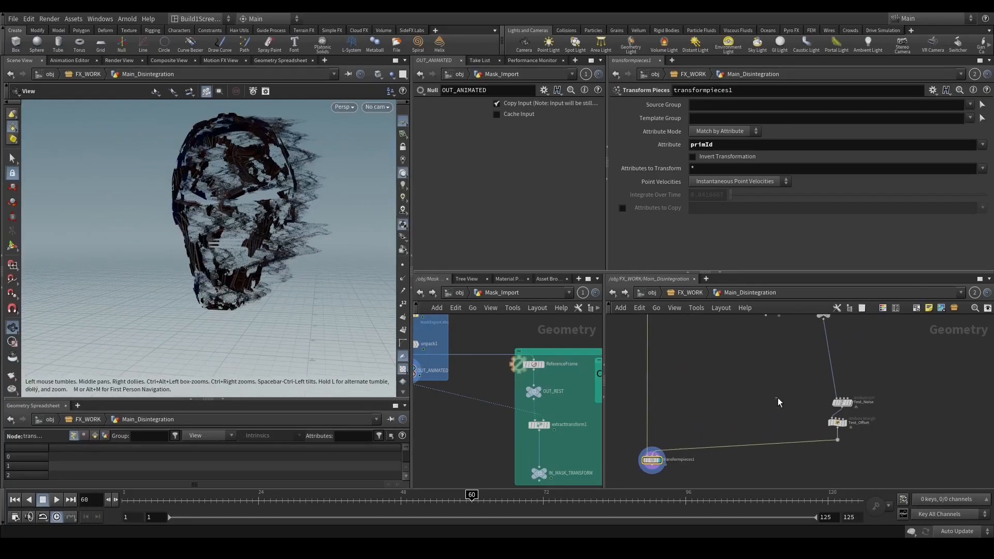
click(839, 399)
middle_drag(861, 433, 817, 454)
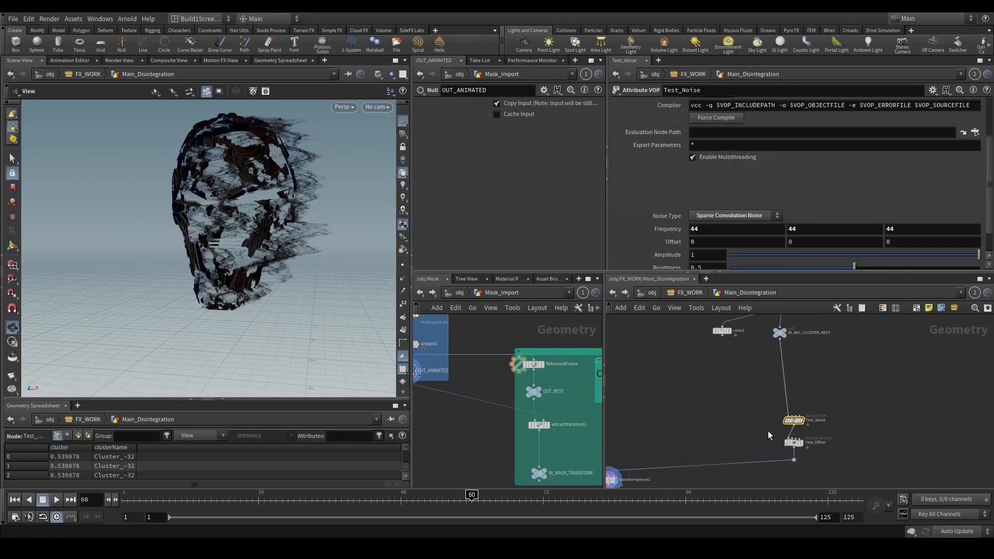
middle_drag(213, 241, 228, 270)
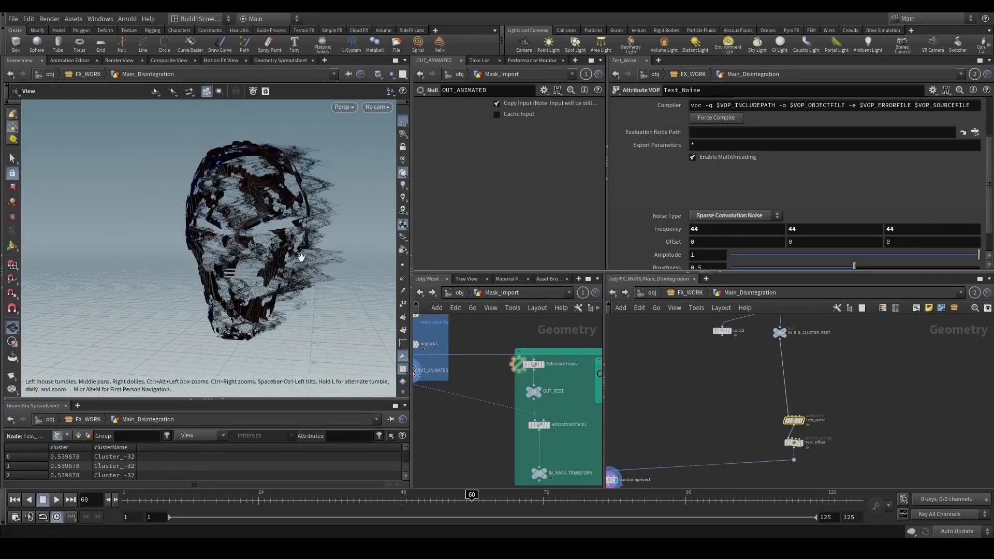
scroll(803, 479, up, 2)
click(790, 437)
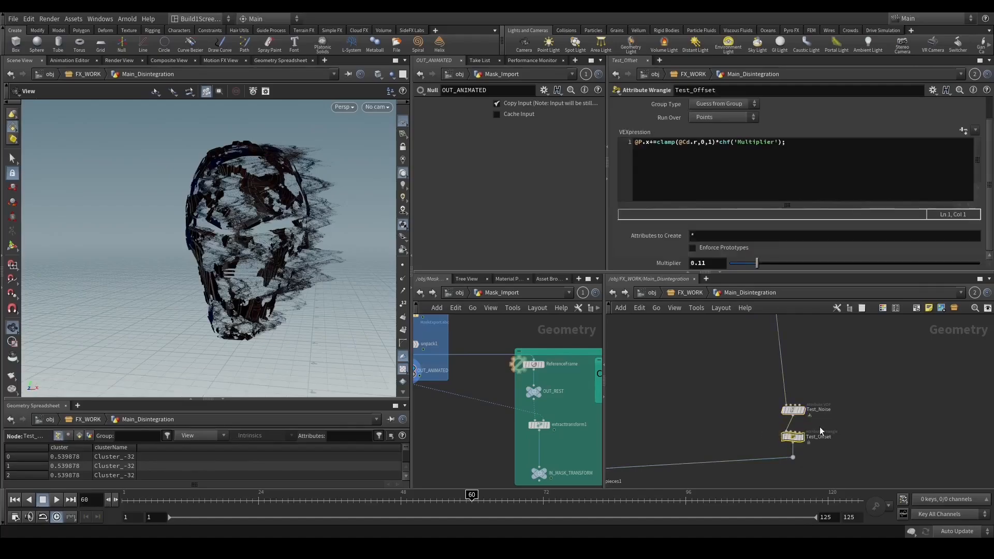
click(793, 414)
drag(792, 415, 795, 386)
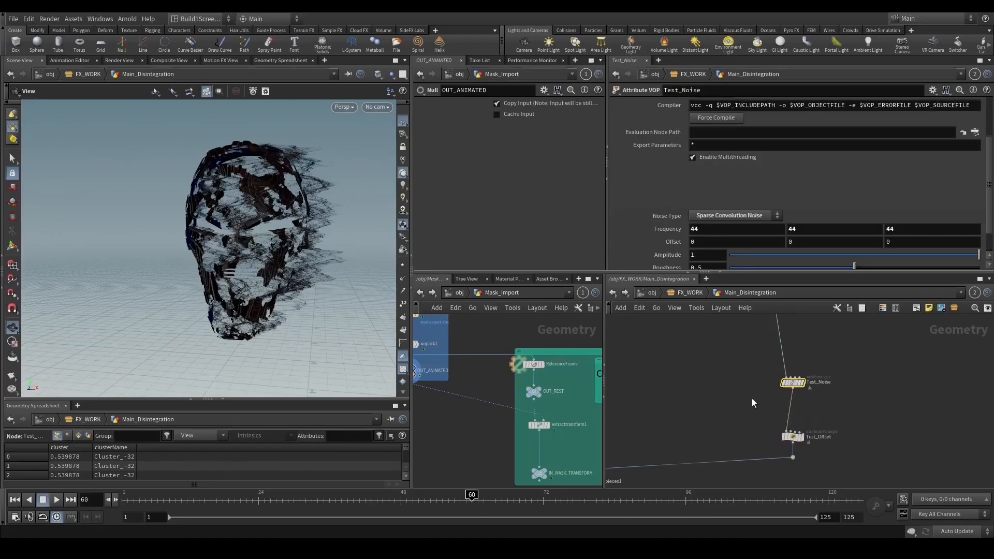
click(806, 386)
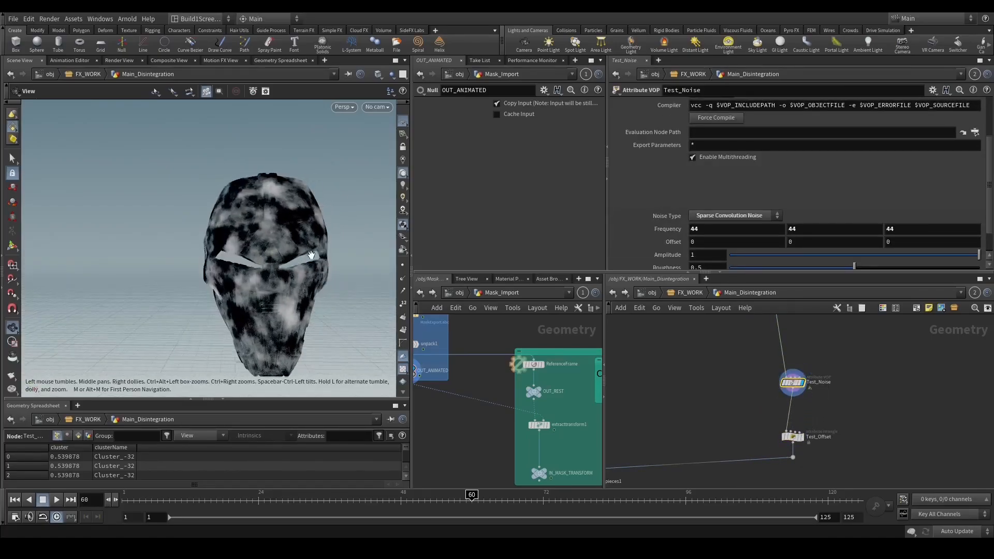
Insert an Attribute Promote node between Test_Noise and Test_Offset.
scroll(810, 414, up, 1)
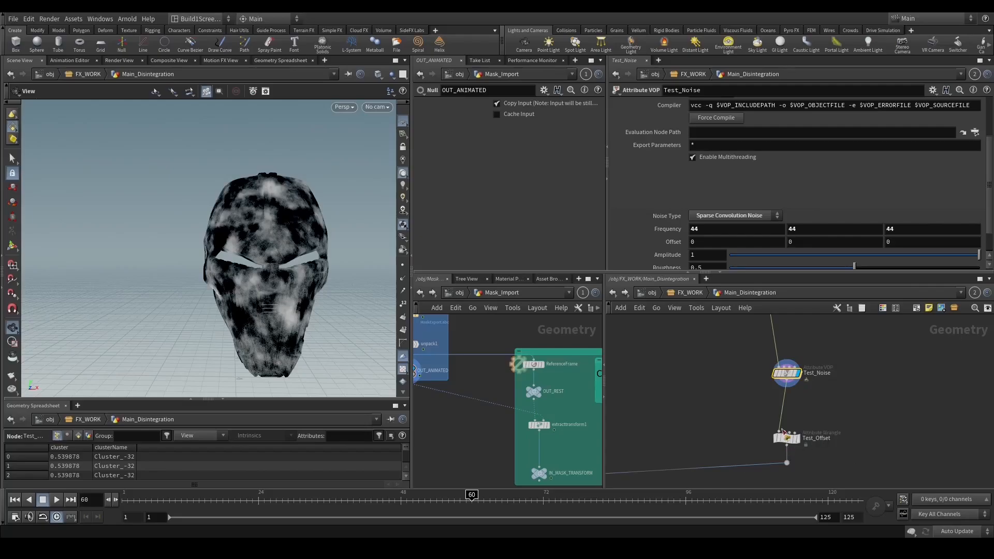
scroll(775, 411, up, 2)
key(Tab)
text(atpr)
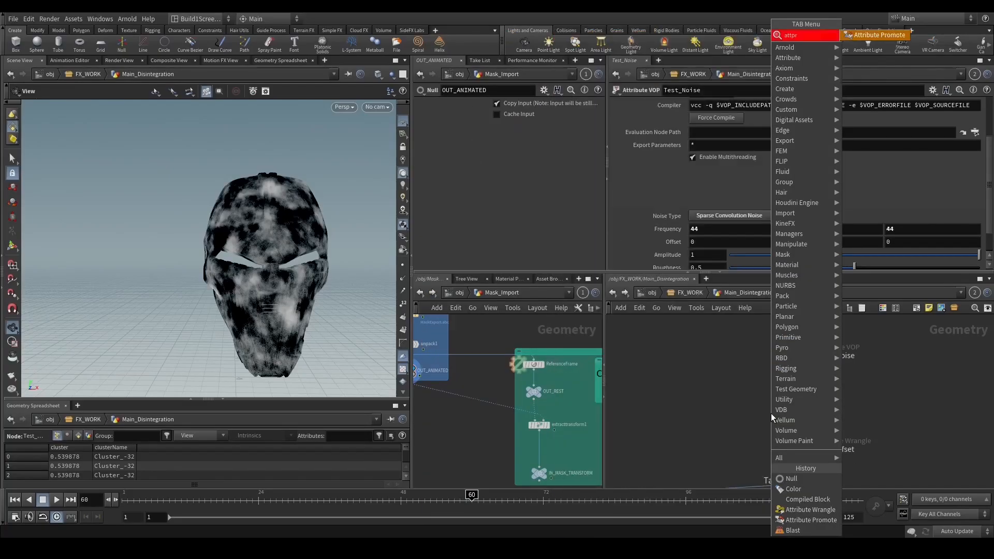
key(Return)
click(772, 414)
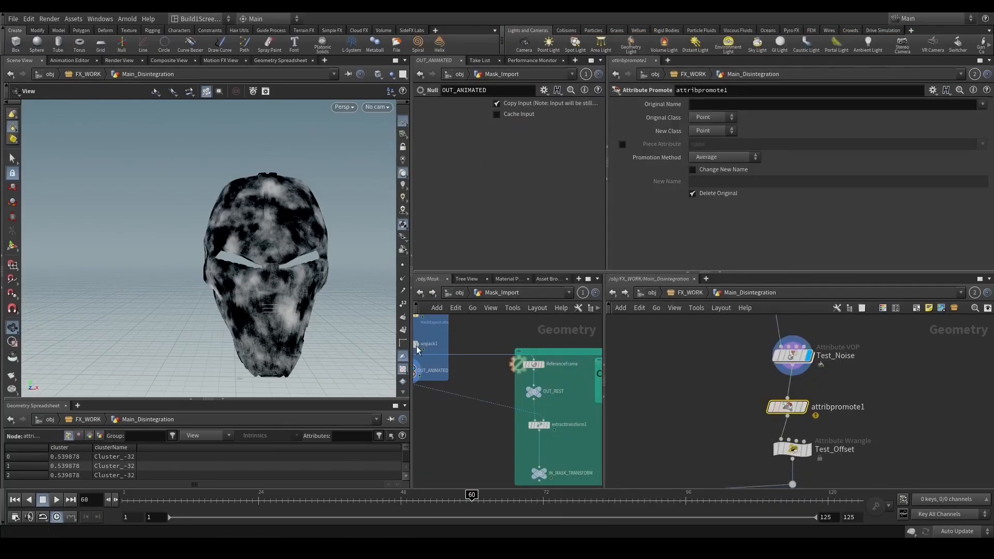
Set attribpromote1 to promote Cd from point to point, with clusterName as its piece attribute.
scroll(309, 259, up, 3)
drag(309, 259, 373, 264)
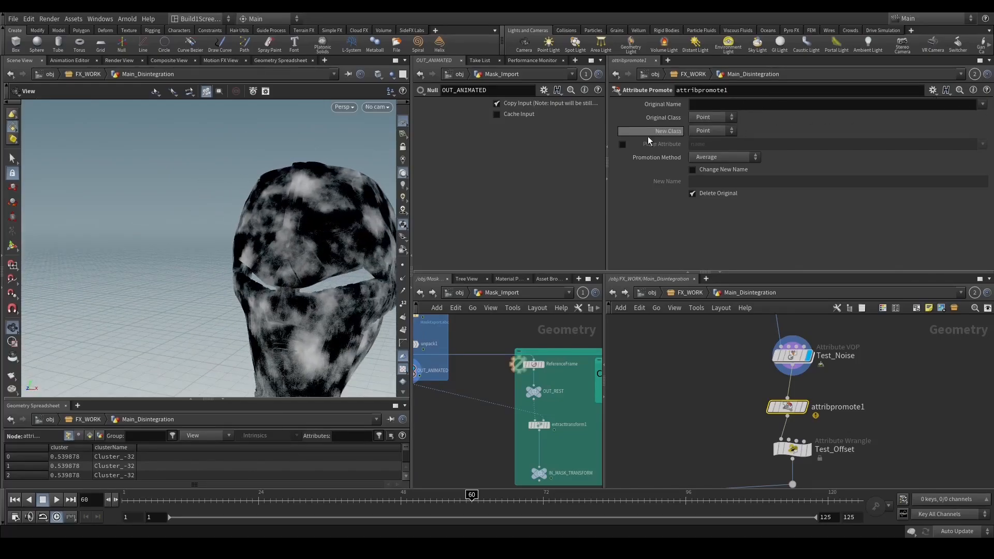
click(983, 104)
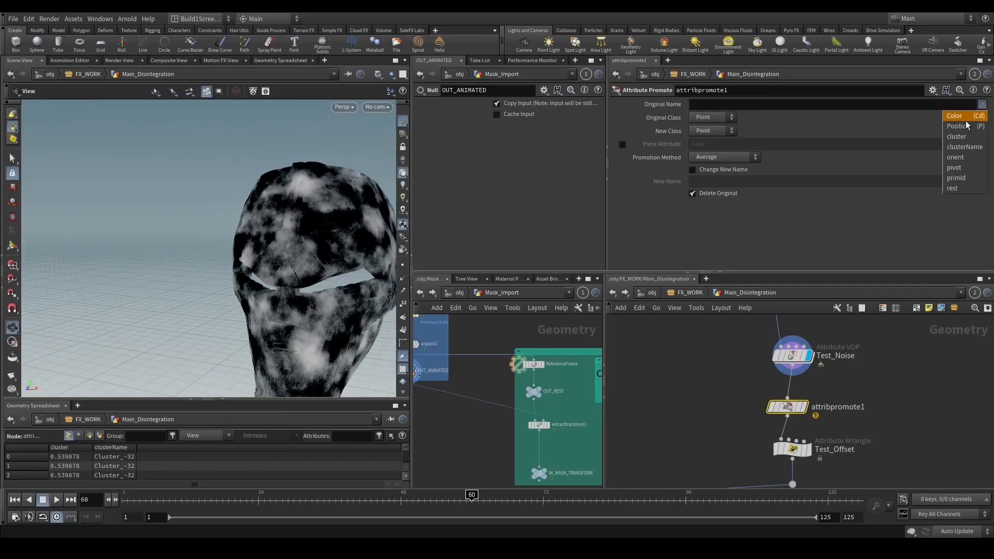
click(958, 126)
click(623, 145)
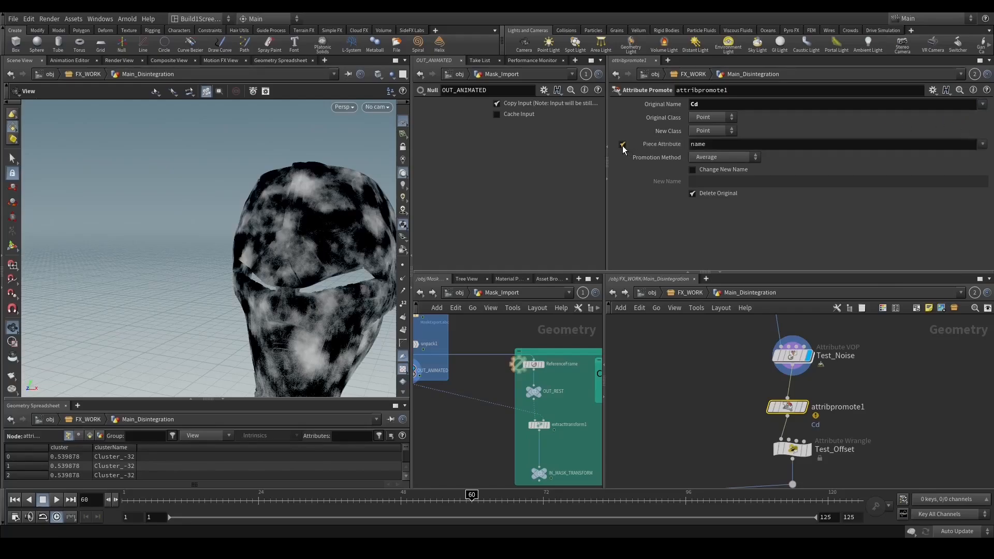
double_click(715, 146)
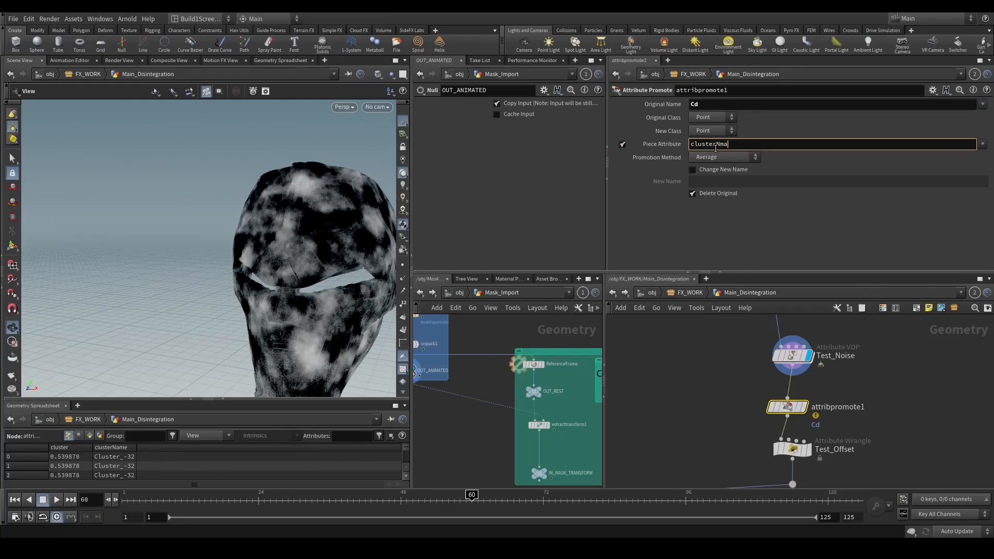
text(clusterName)
key(Return)
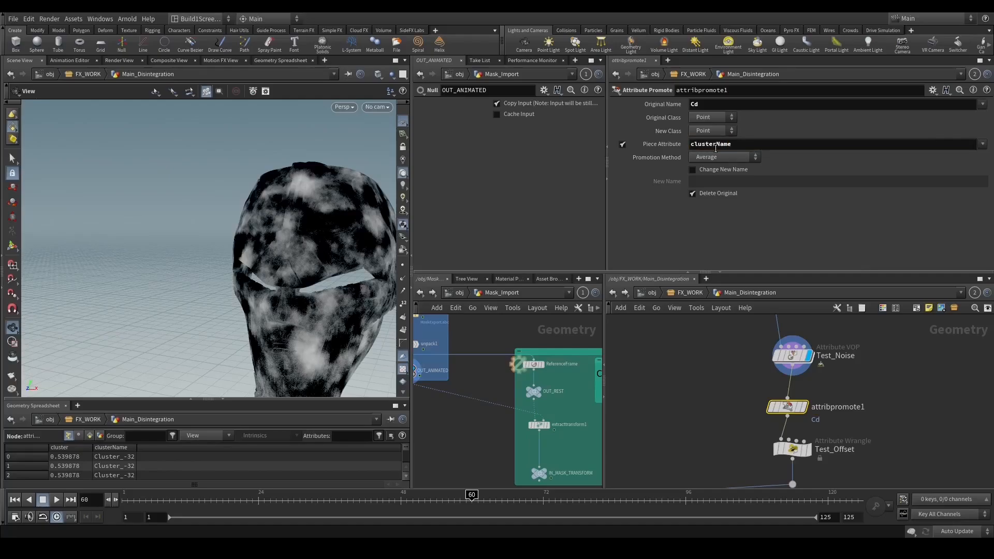
Display attribpromote1 and examine the per-cluster noise shading across the mask.
key(r)
drag(319, 272, 329, 271)
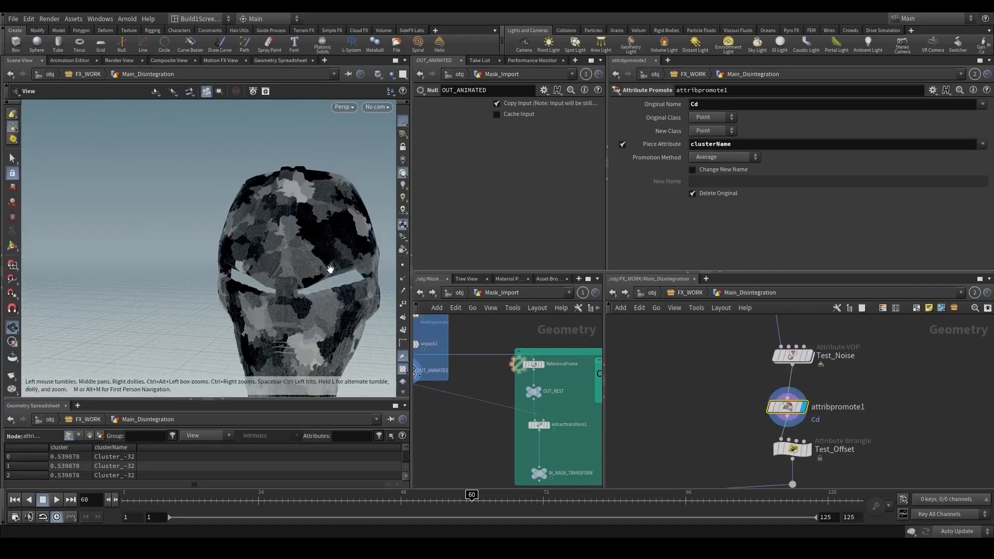
middle_drag(330, 270, 303, 241)
drag(303, 241, 306, 264)
Test the Minimum and Maximum promotion methods on attribpromote1 and restore Average.
click(723, 157)
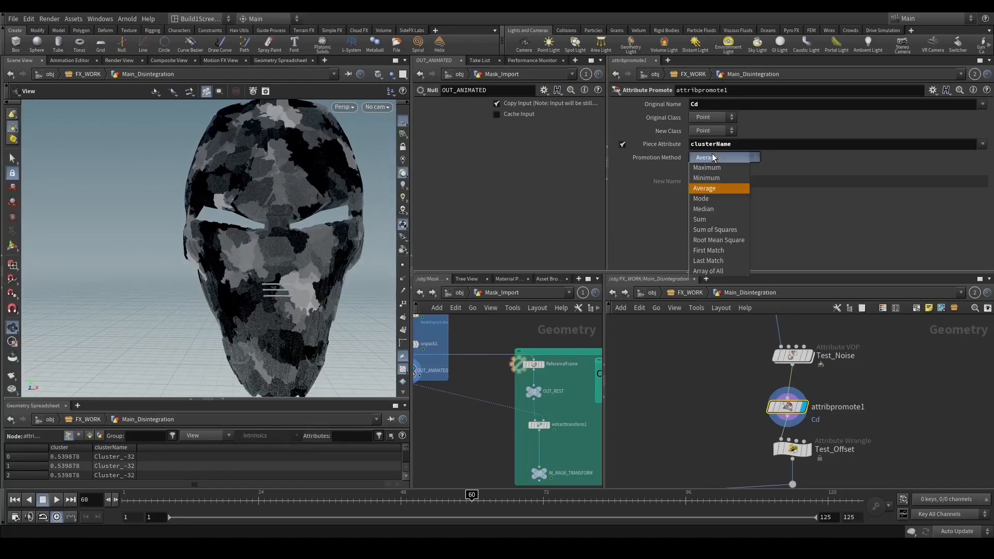
click(713, 187)
click(715, 157)
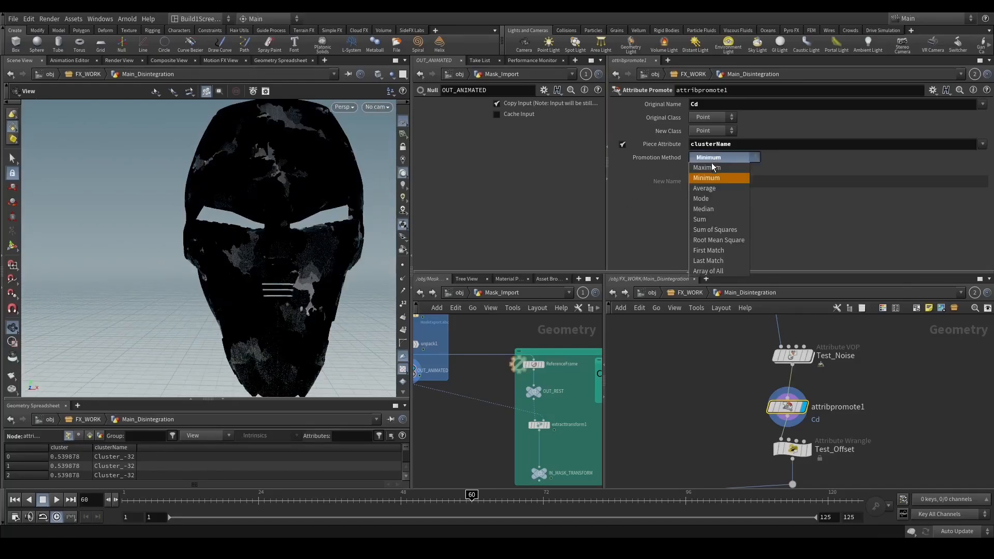
click(705, 188)
click(715, 158)
click(713, 164)
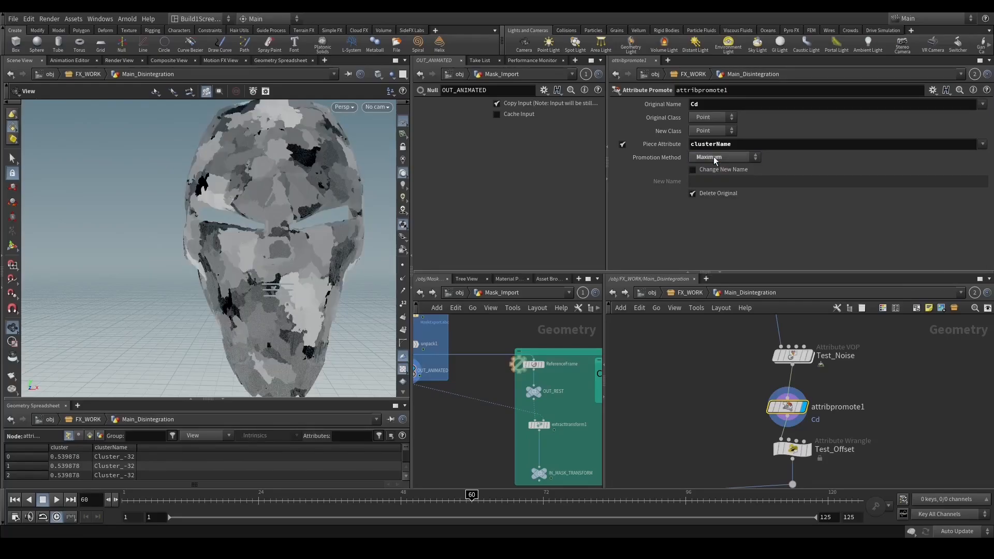
click(713, 156)
click(713, 186)
Display transformpieces1 and inspect how the mask breaks apart by cluster.
scroll(694, 372, down, 2)
scroll(711, 371, down, 2)
middle_drag(700, 393, 876, 390)
drag(788, 423, 762, 387)
key(r)
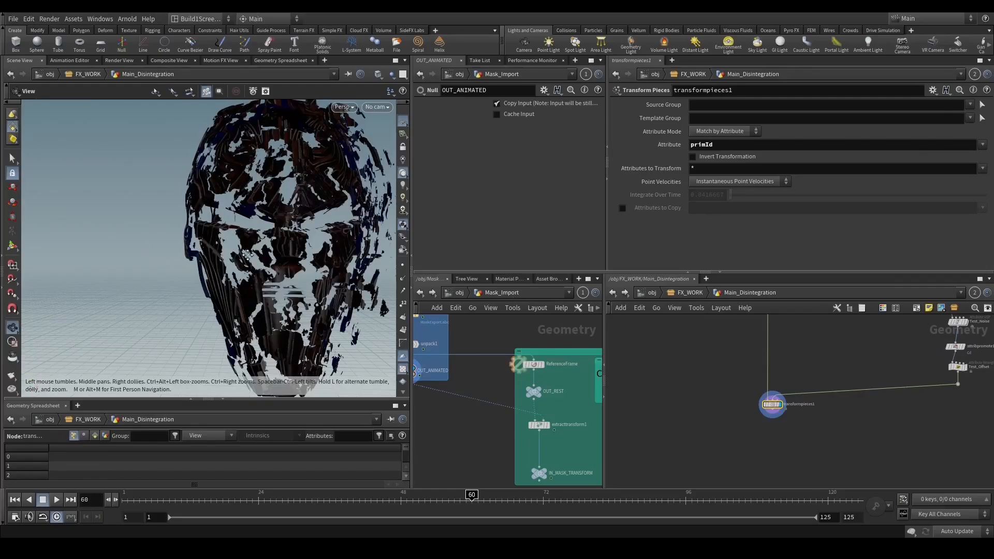
drag(247, 254, 274, 228)
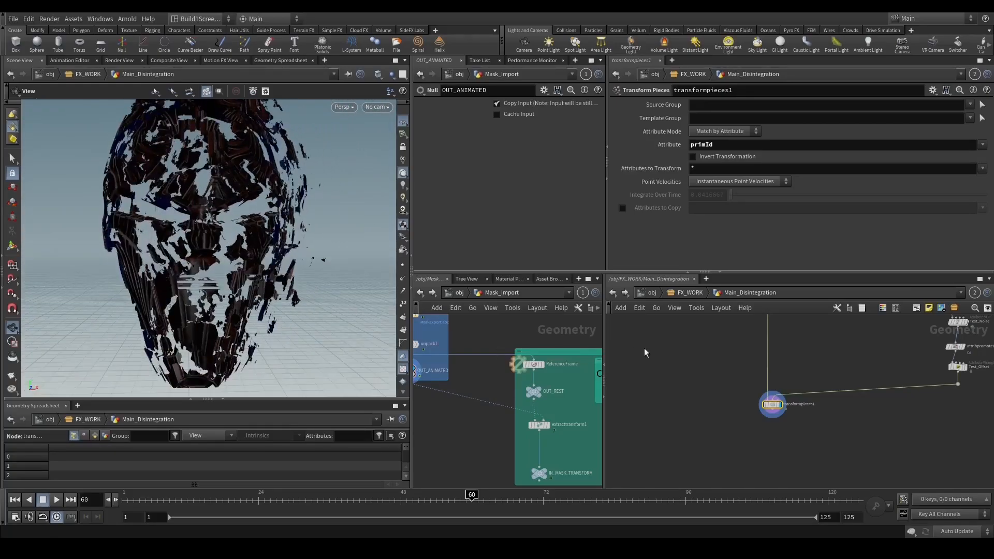
Compare the disintegration with attribpromote1 bypassed and active.
middle_drag(644, 352, 583, 393)
click(884, 377)
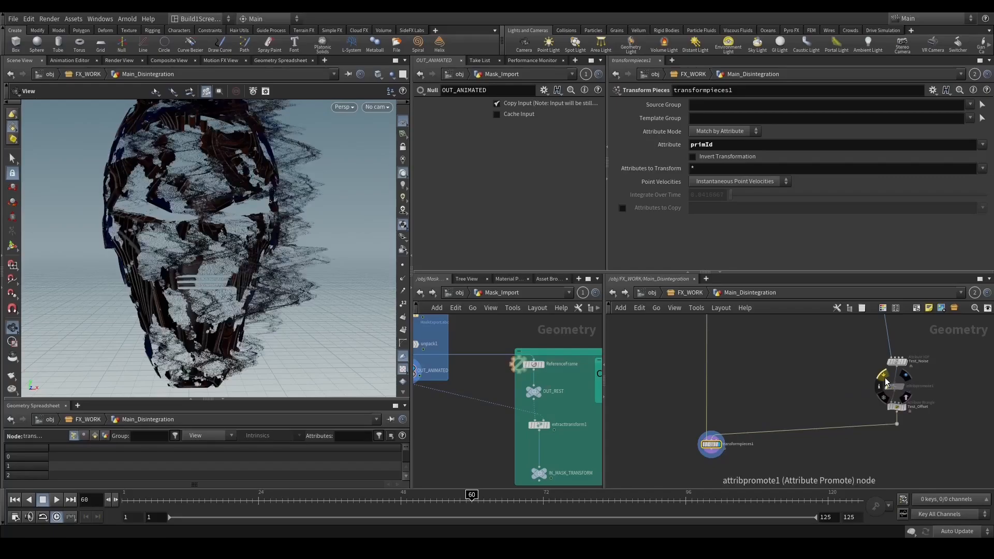
click(884, 377)
drag(225, 299, 316, 295)
Set the Multiplier of Test_Offset to 0.12 and inspect the offset clusters.
click(897, 407)
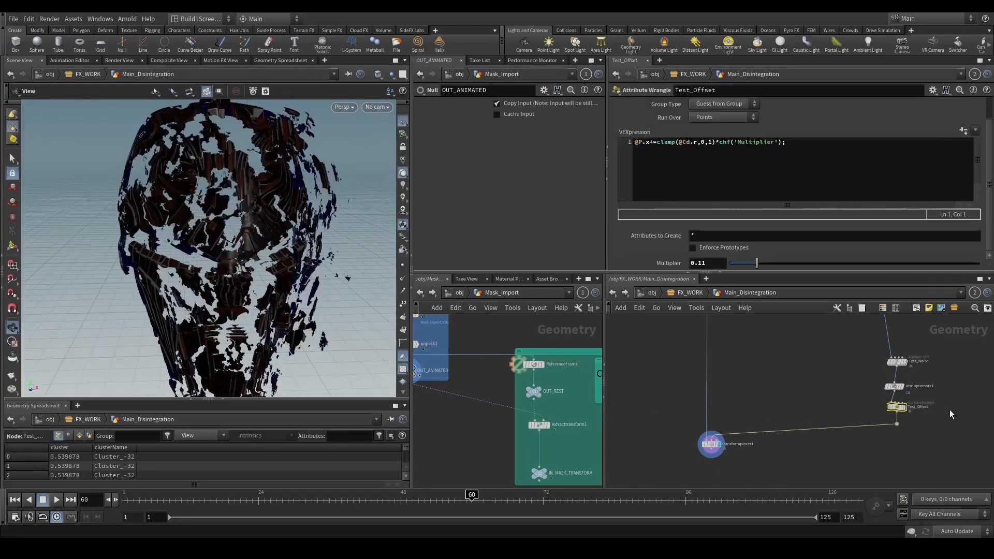
middle_click(713, 259)
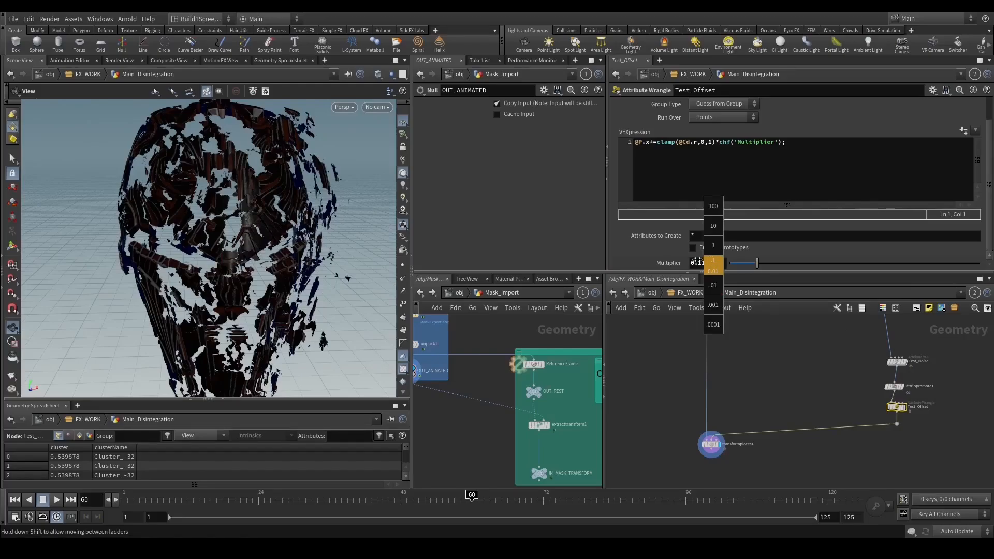
middle_drag(698, 262, 738, 281)
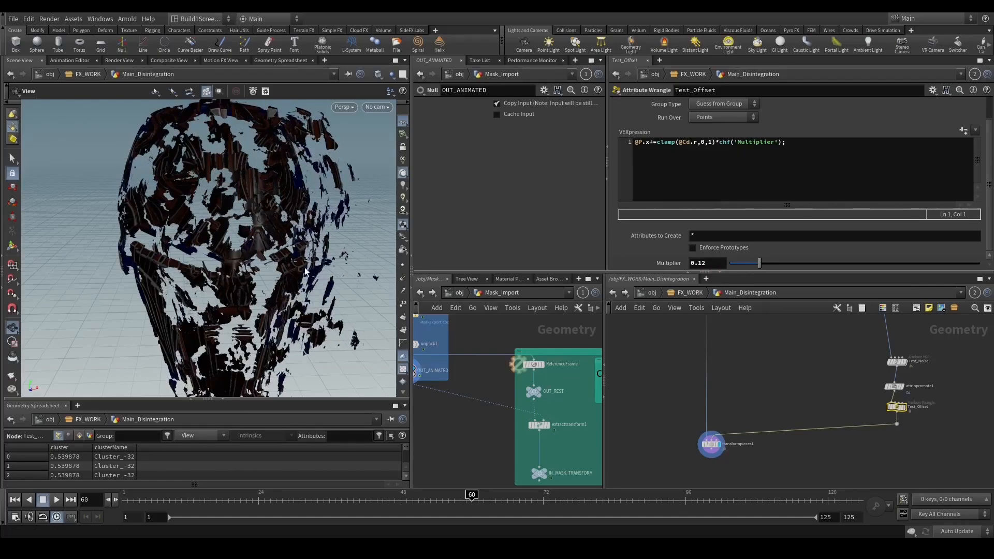
drag(283, 282, 318, 297)
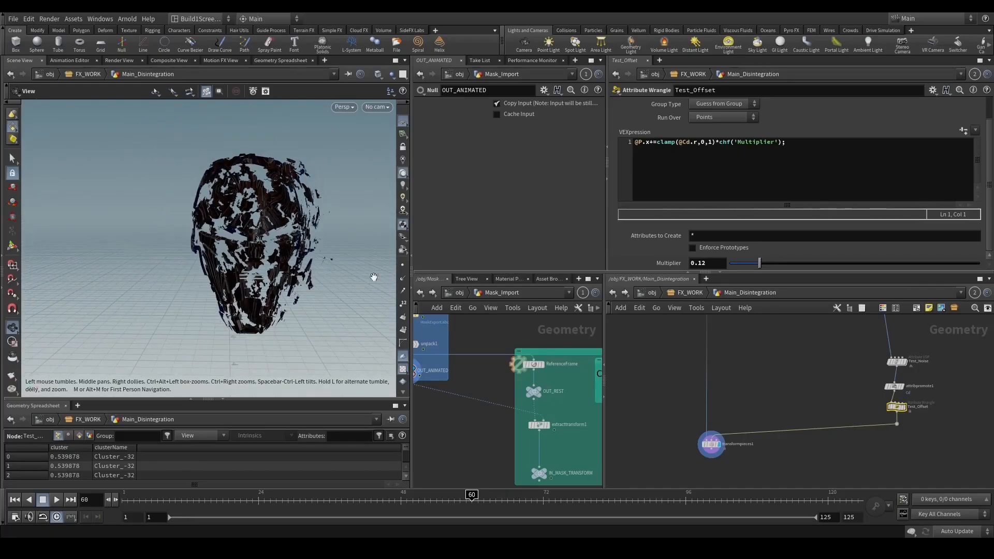
Add a sticky note reading "First Clusters" beside the chain of clustering nodes.
scroll(749, 421, down, 5)
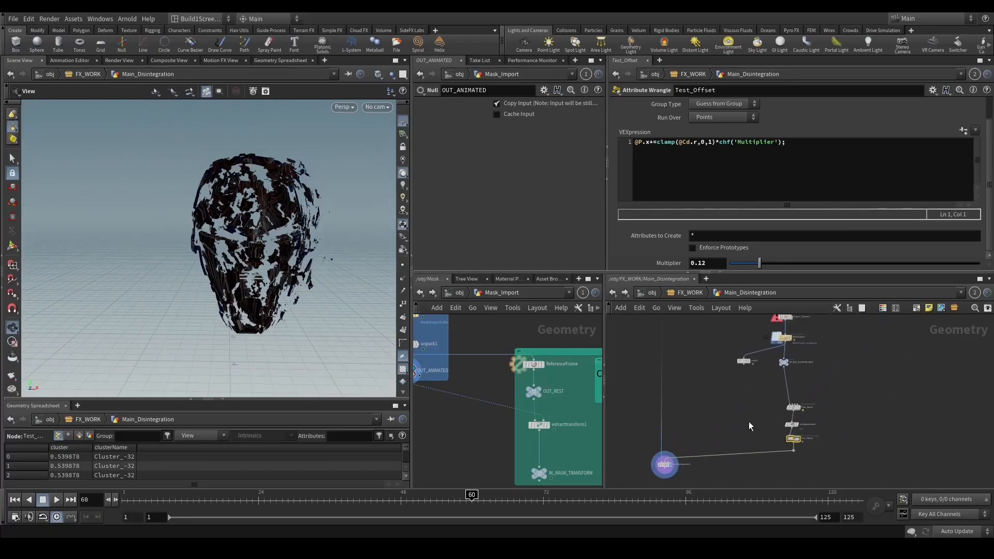
middle_drag(813, 411, 748, 431)
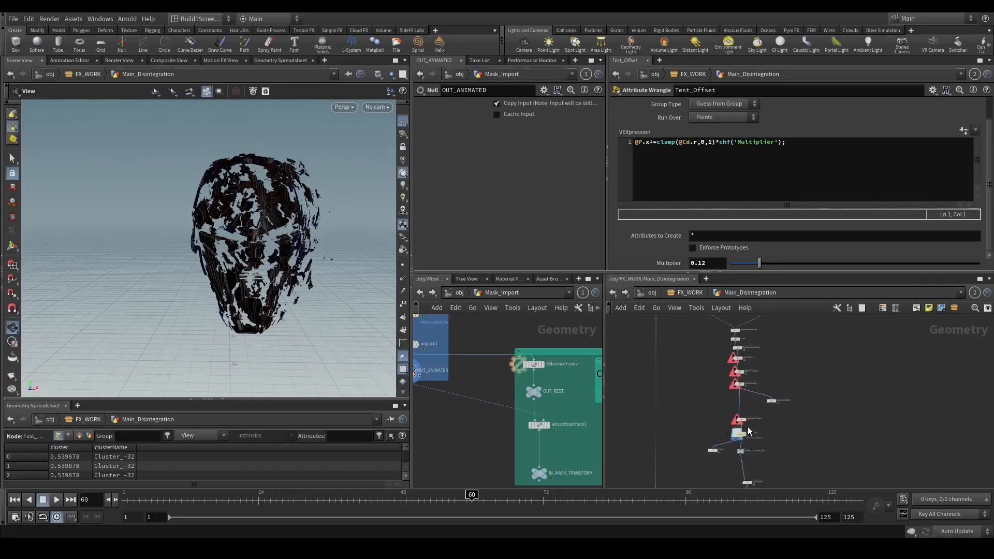
click(744, 429)
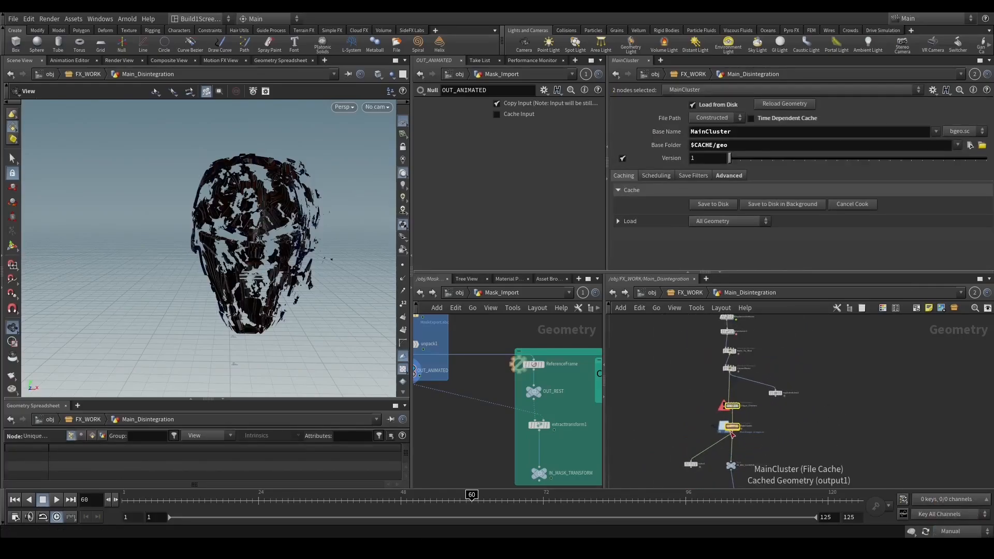
scroll(811, 425, up, 3)
key(shift+p)
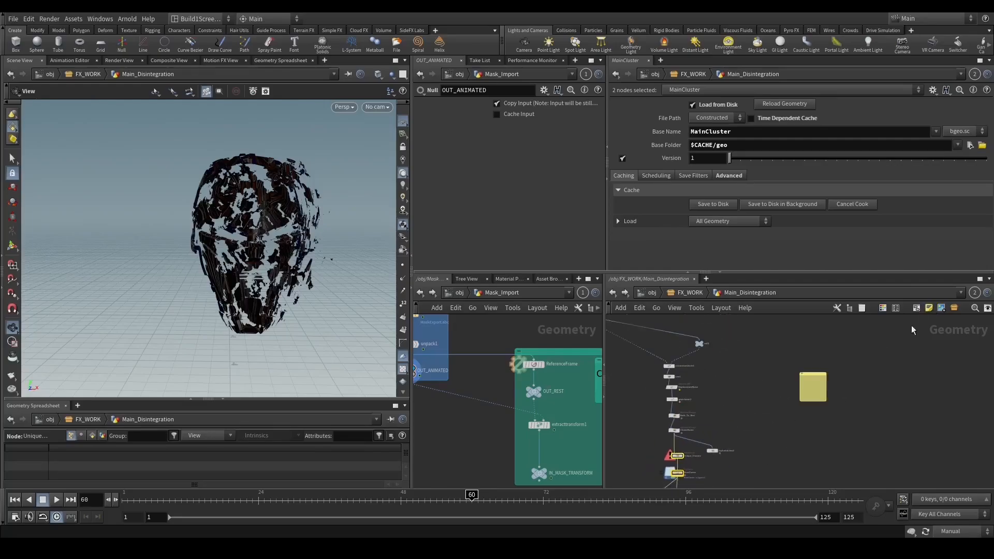
drag(820, 380, 902, 371)
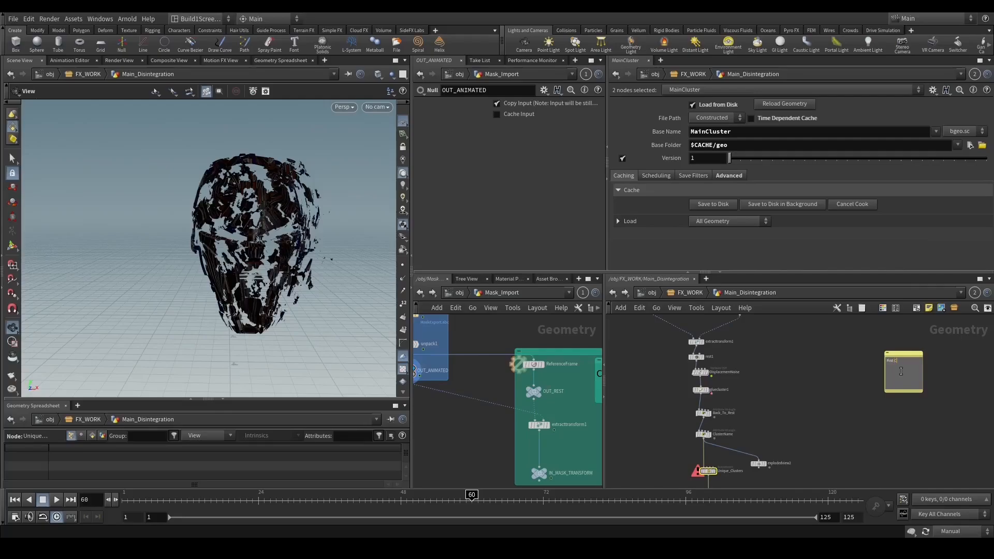
click(917, 402)
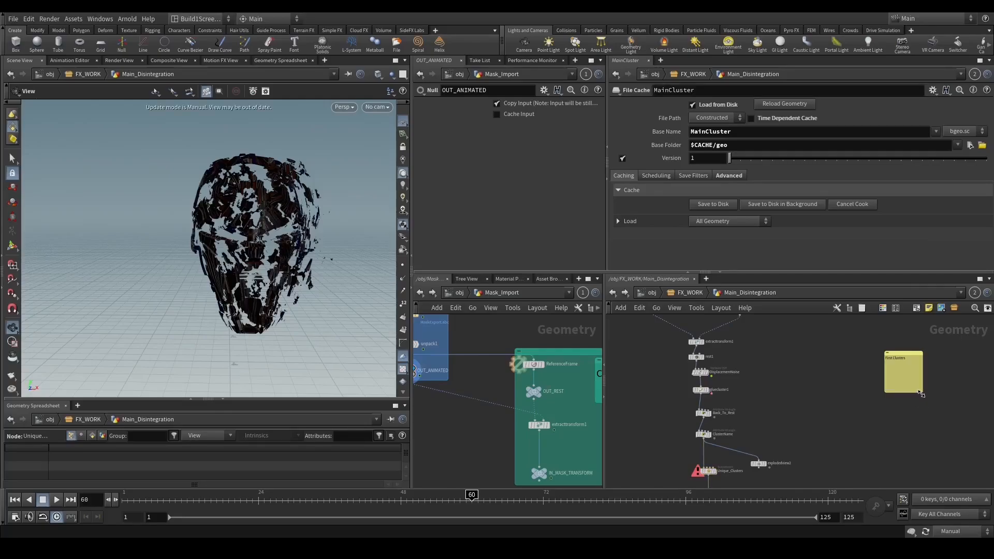
Enlarge the sticky note's text, resize the note to fit it, and place it closer to the clustering nodes.
drag(923, 392, 914, 370)
right_click(904, 363)
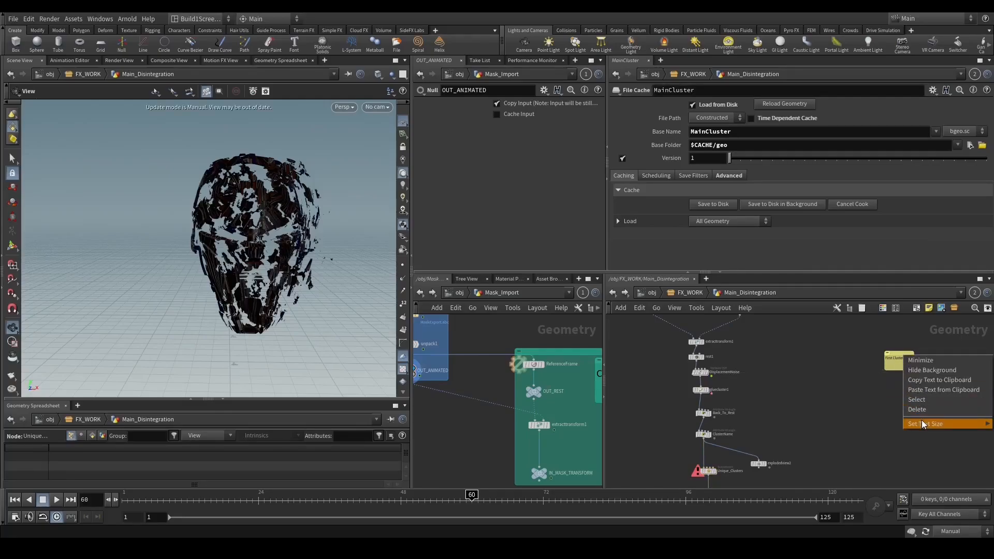
mouse_move(922, 421)
click(886, 431)
right_click(913, 345)
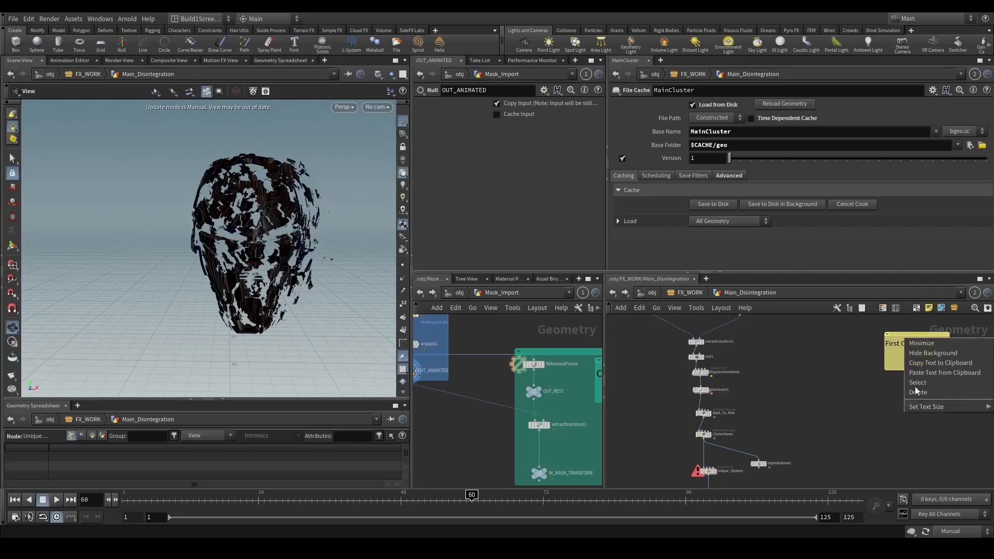
click(873, 428)
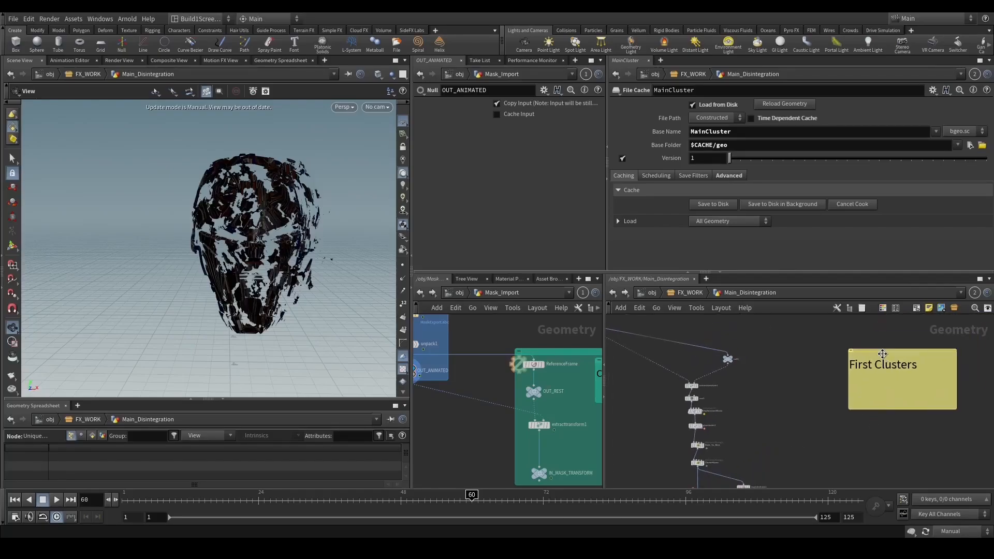
drag(881, 355, 813, 344)
drag(804, 392, 805, 373)
Enclose the clustering nodes, from below the rest node down to color2 and the output null, in a network box with the note.
scroll(753, 452, down, 5)
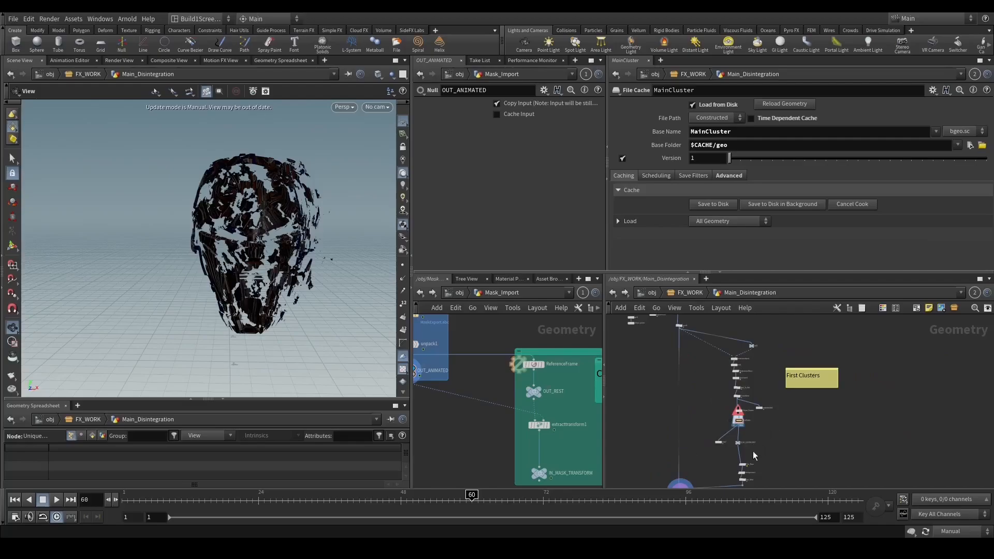
drag(794, 456, 688, 461)
middle_drag(814, 368, 791, 441)
drag(854, 440, 714, 326)
drag(715, 327, 714, 347)
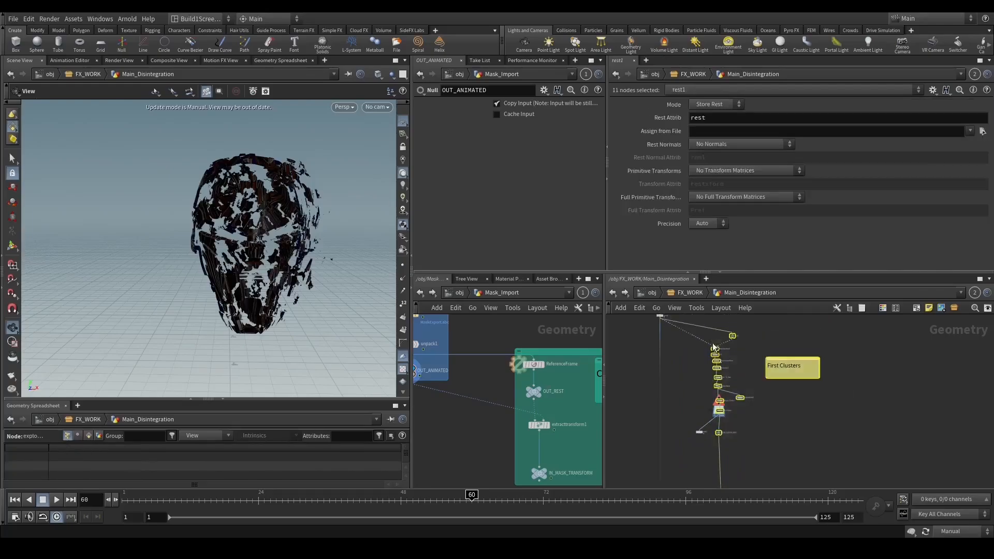
drag(845, 455, 694, 358)
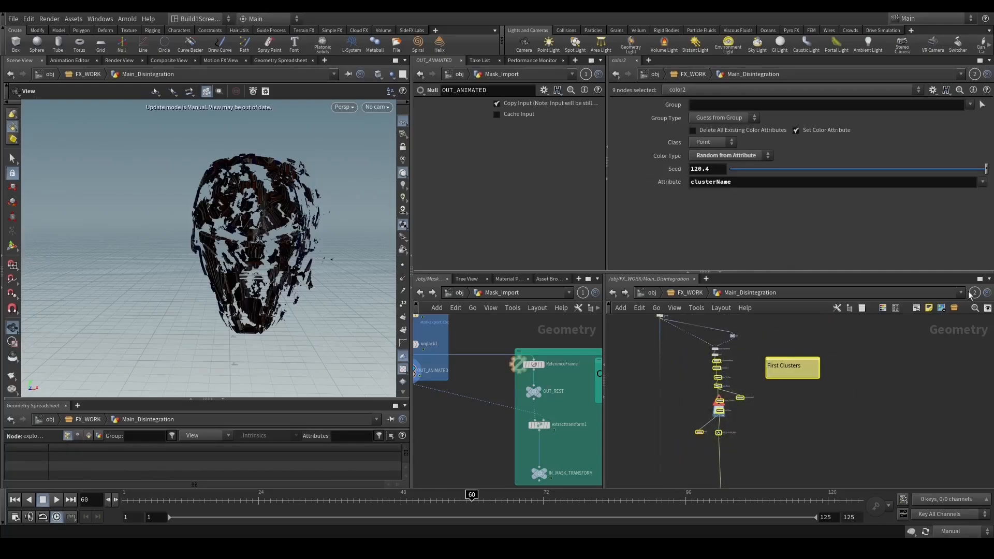
click(917, 307)
Change the sticky note's text to "Big Clusters".
double_click(779, 368)
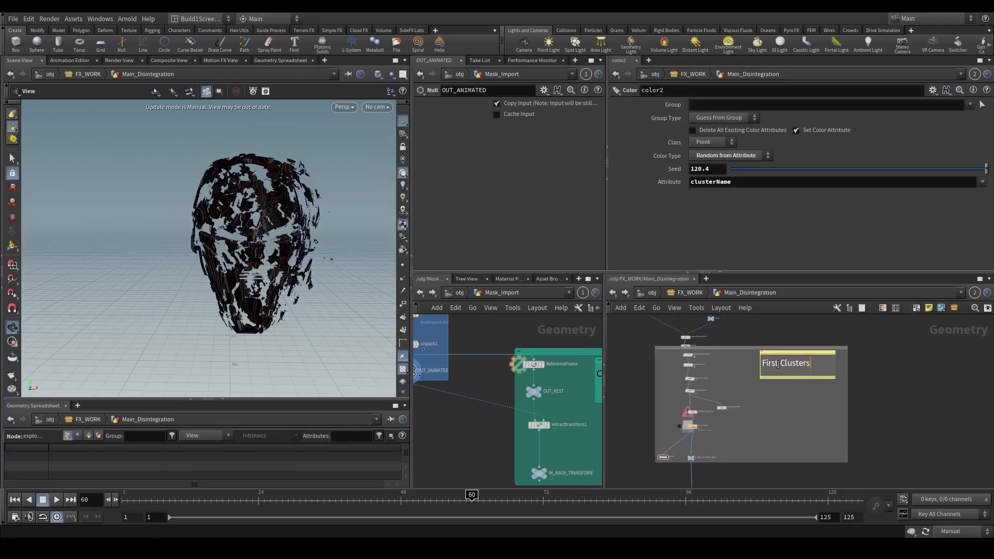
drag(779, 363, 755, 363)
text(Big)
click(802, 466)
Display the IN_BIG_CLUSTER_REST null, return to Auto Update mode, and save the scene.
middle_drag(723, 450, 745, 379)
click(713, 386)
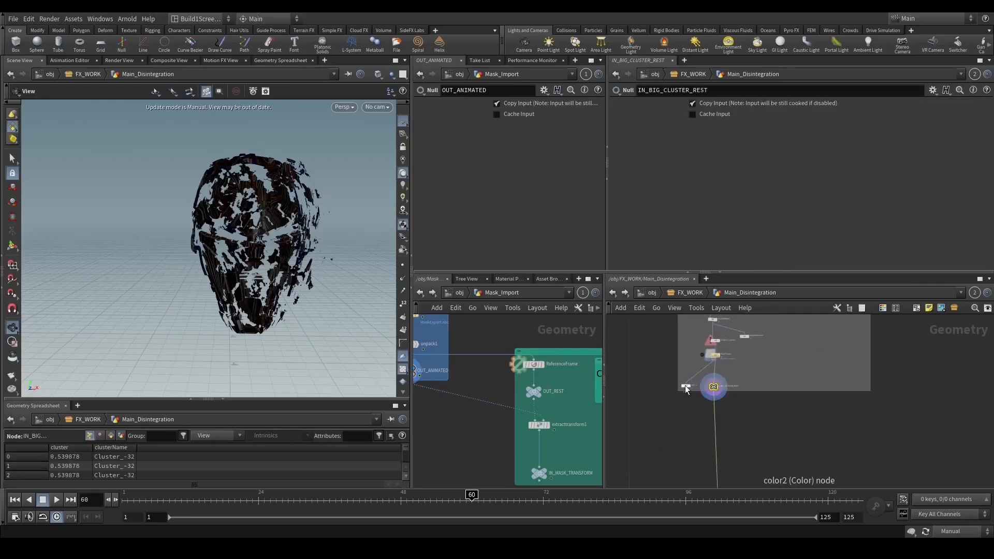
middle_drag(685, 386, 736, 402)
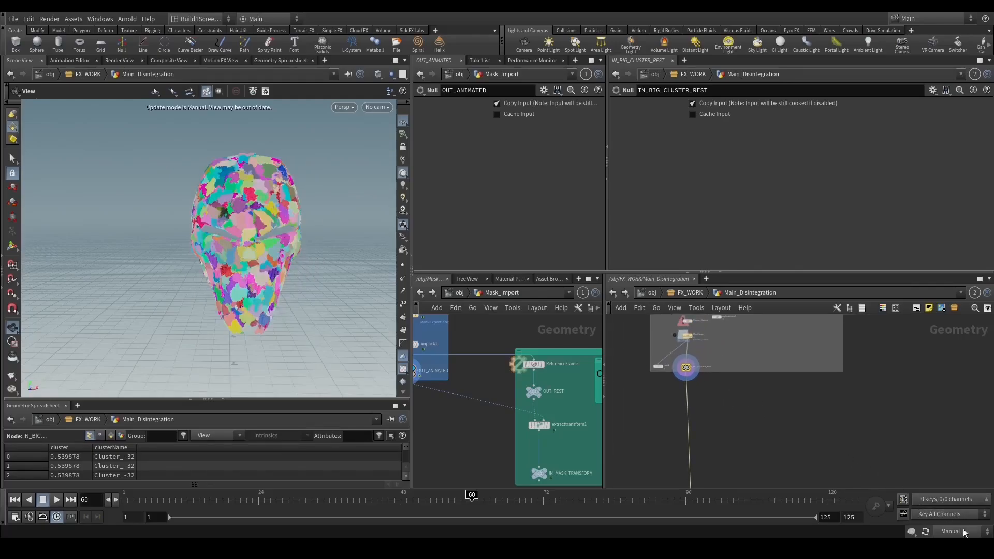
click(958, 501)
drag(269, 222, 284, 209)
key(g)
middle_drag(339, 236, 259, 223)
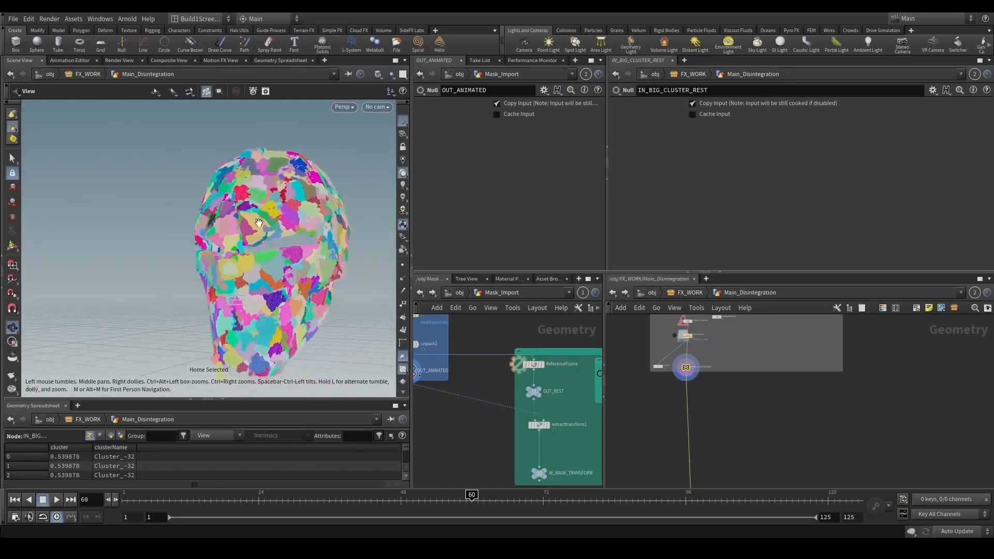
key(ctrl+s)
Inspect the coloured clusters from several angles and scrub the timeline to frame 54.
drag(261, 306, 276, 270)
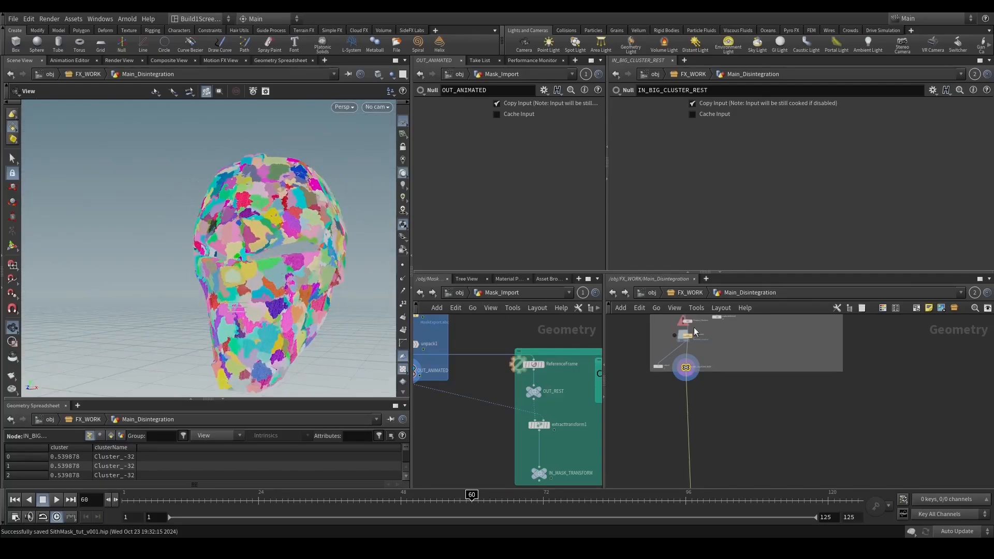
drag(348, 251, 331, 271)
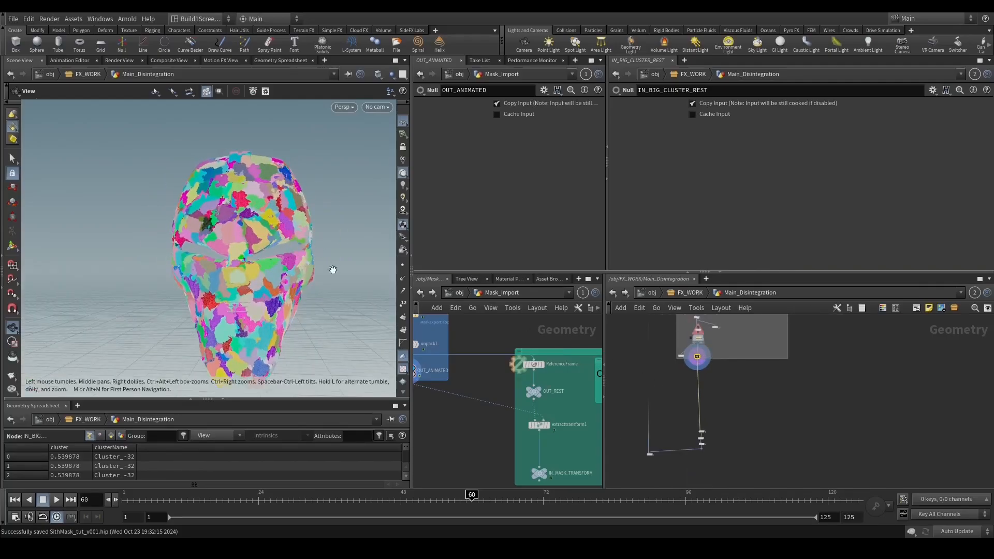
click(157, 495)
drag(158, 495, 431, 489)
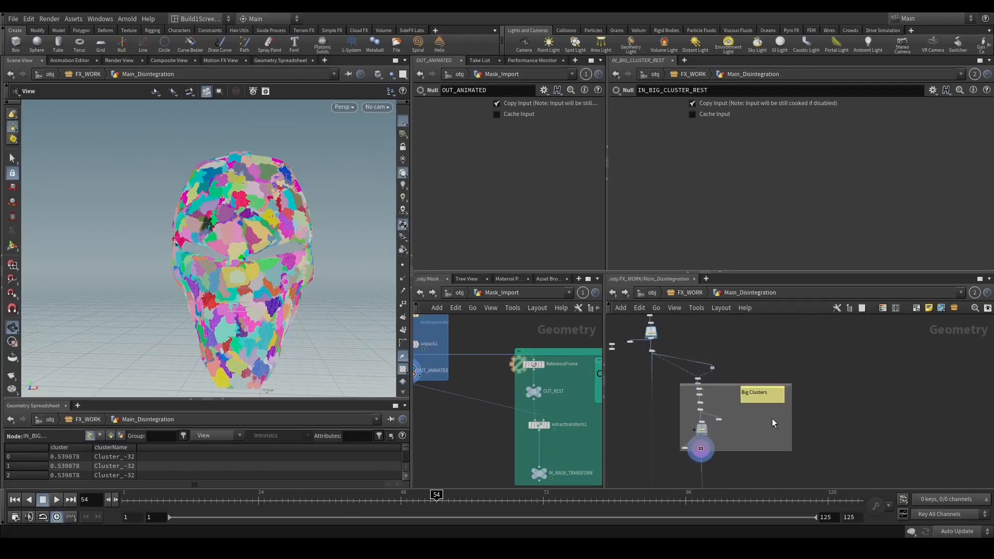
Add a Sphere node in the empty area below the Big Clusters network box.
middle_drag(773, 418, 822, 395)
scroll(777, 404, up, 3)
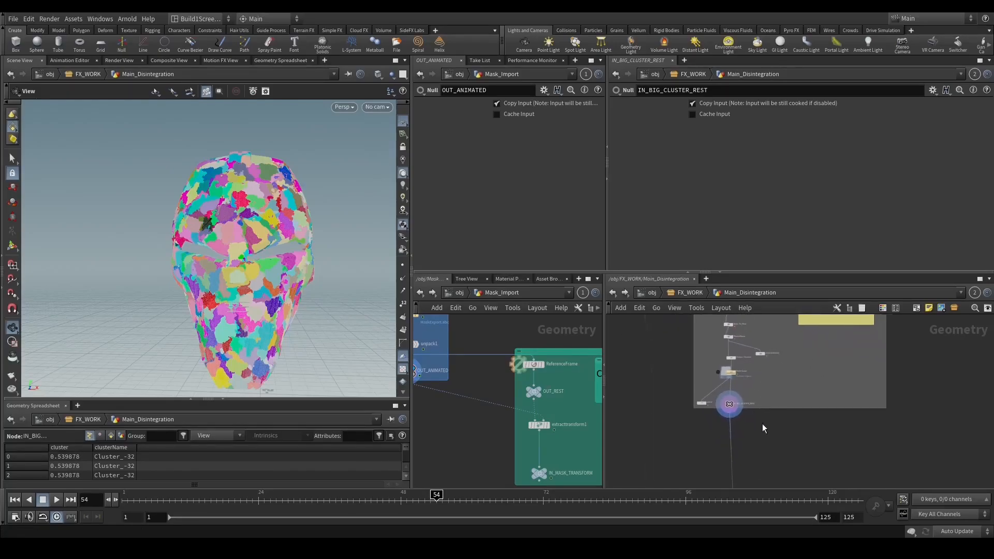
middle_drag(799, 428, 794, 406)
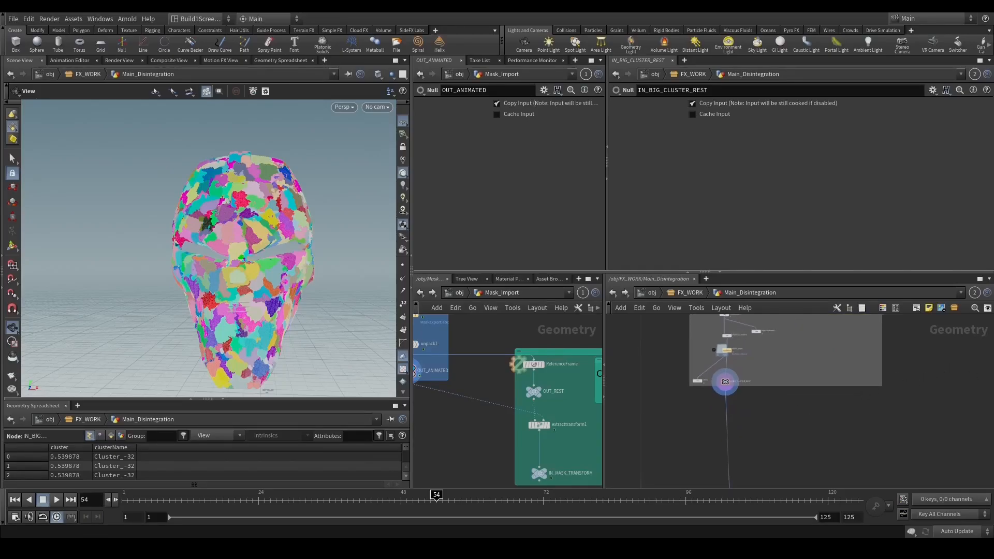
key(Tab)
text(s)
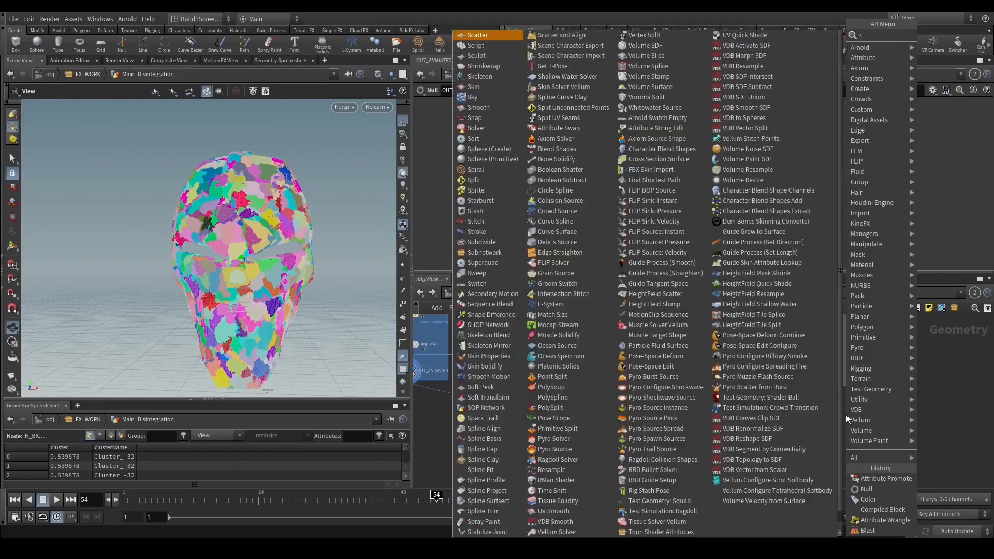
key(Return)
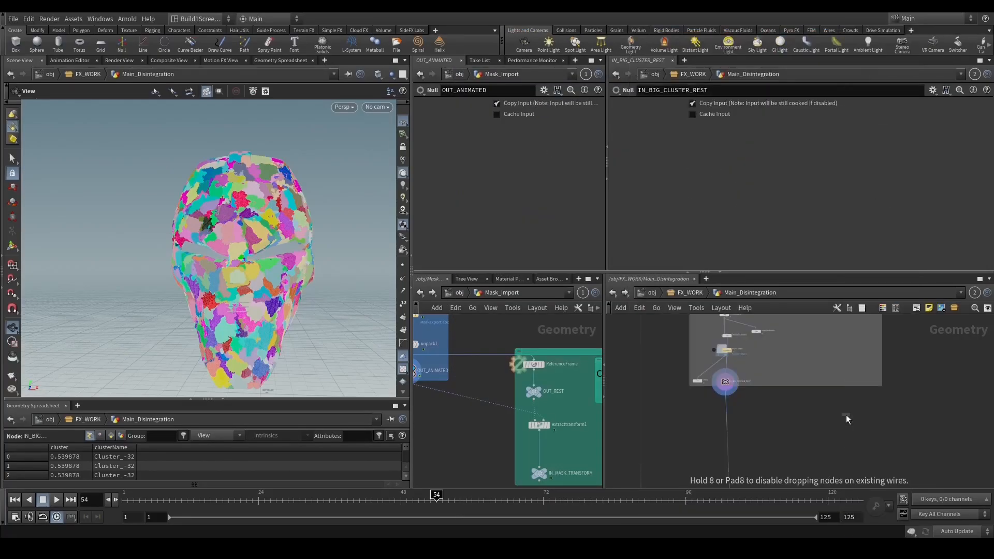
click(859, 415)
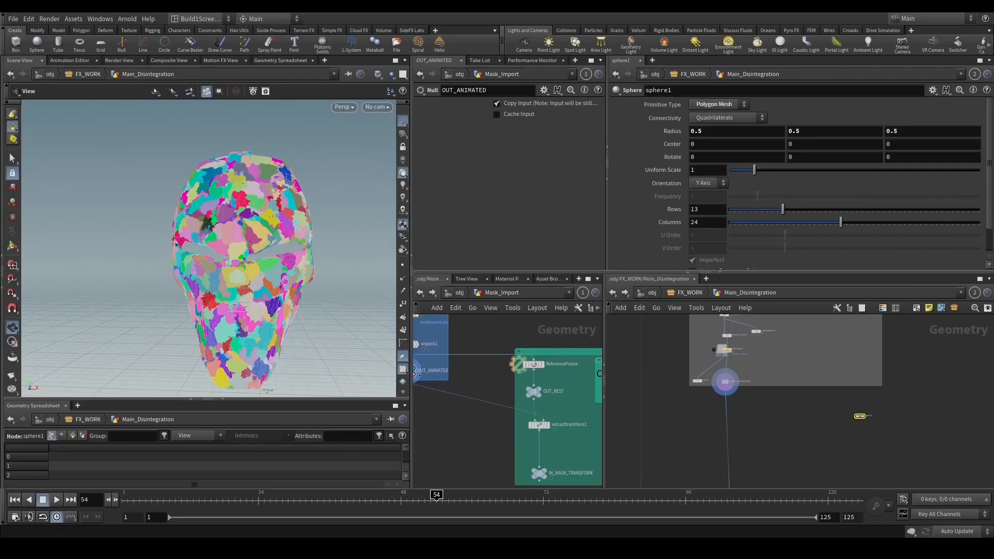
Paste the copied primitive sphere beside sphere1 and show it as a template over the displayed IN_BIG_CLUSTER_REST.
key(ctrl+v)
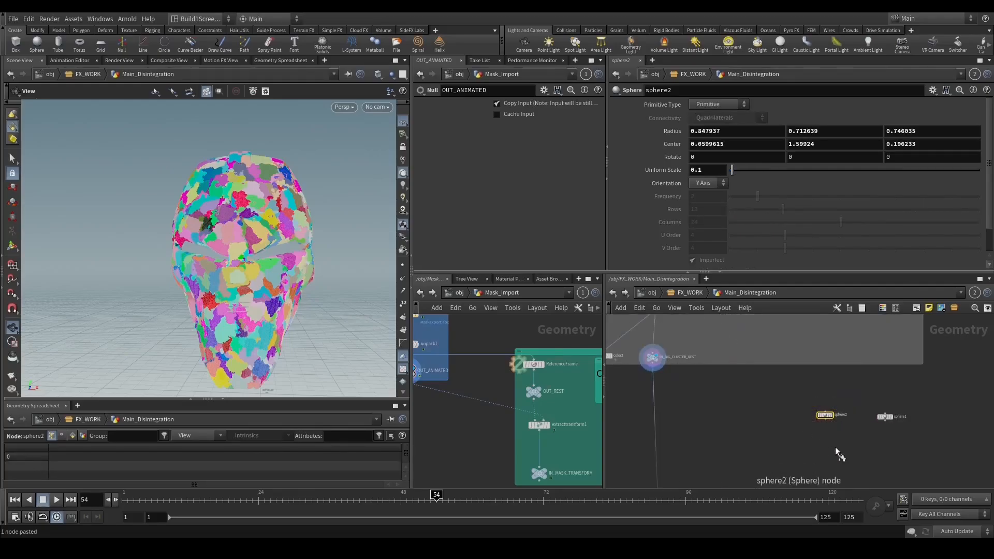
click(653, 357)
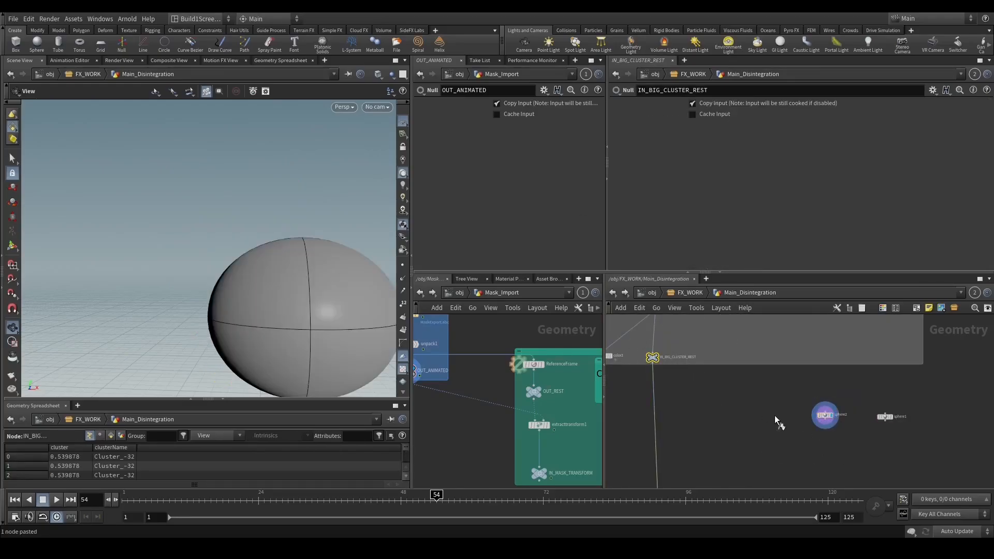
key(r)
drag(783, 400, 856, 443)
key(w)
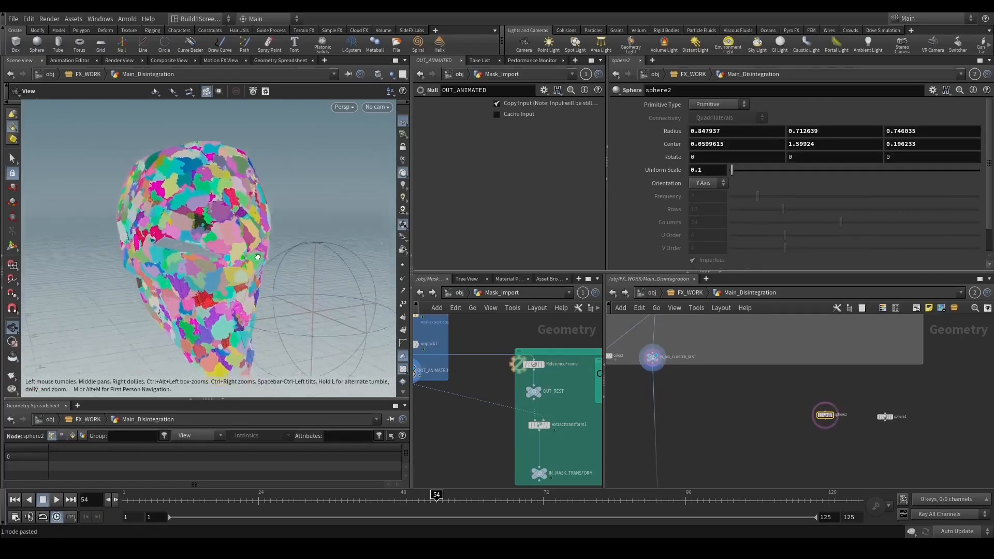
Examine the templated sphere's size and position against the lower part of the mask from several angles.
drag(257, 257, 249, 282)
right_drag(248, 282, 257, 300)
drag(257, 299, 240, 277)
right_drag(240, 278, 215, 264)
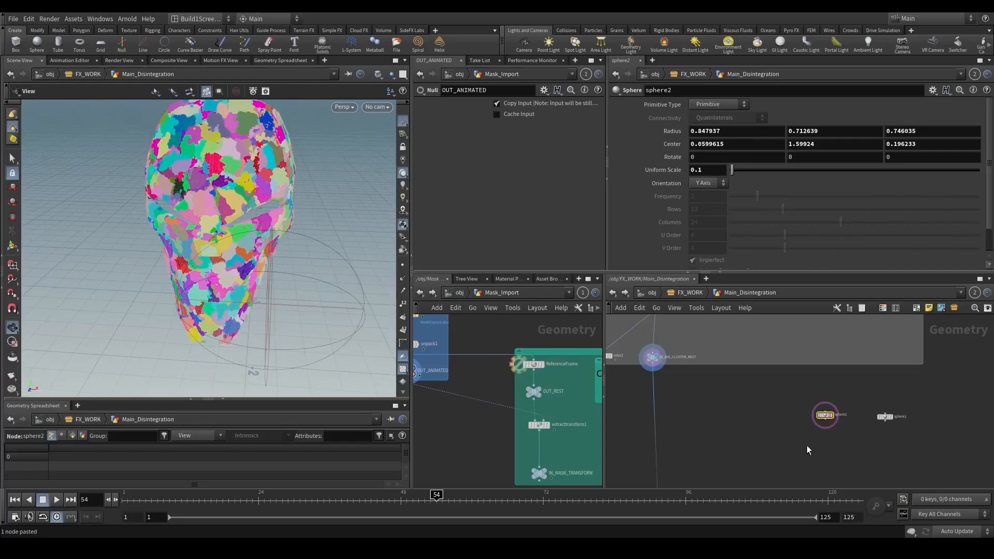
middle_drag(808, 446, 736, 425)
drag(212, 238, 182, 228)
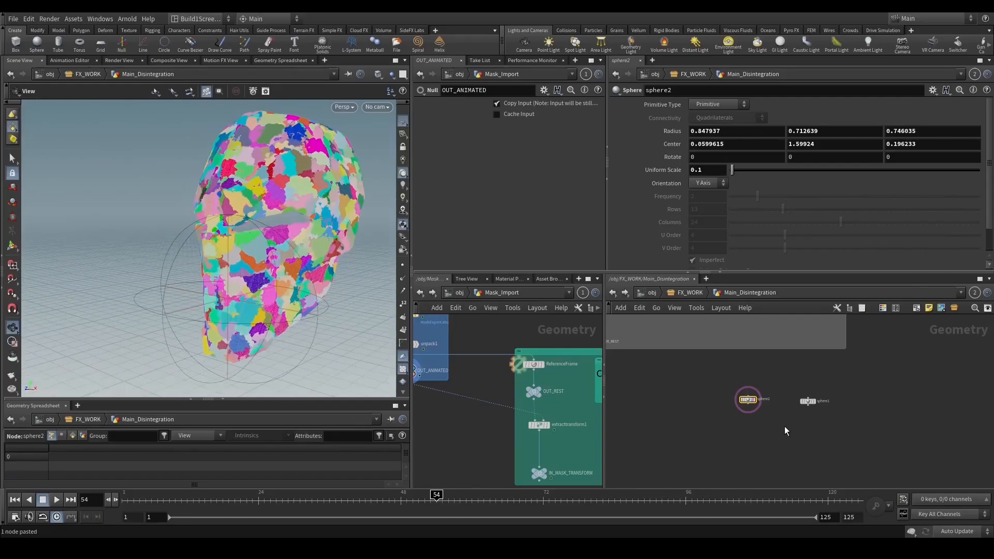
scroll(785, 427, down, 2)
scroll(772, 417, up, 2)
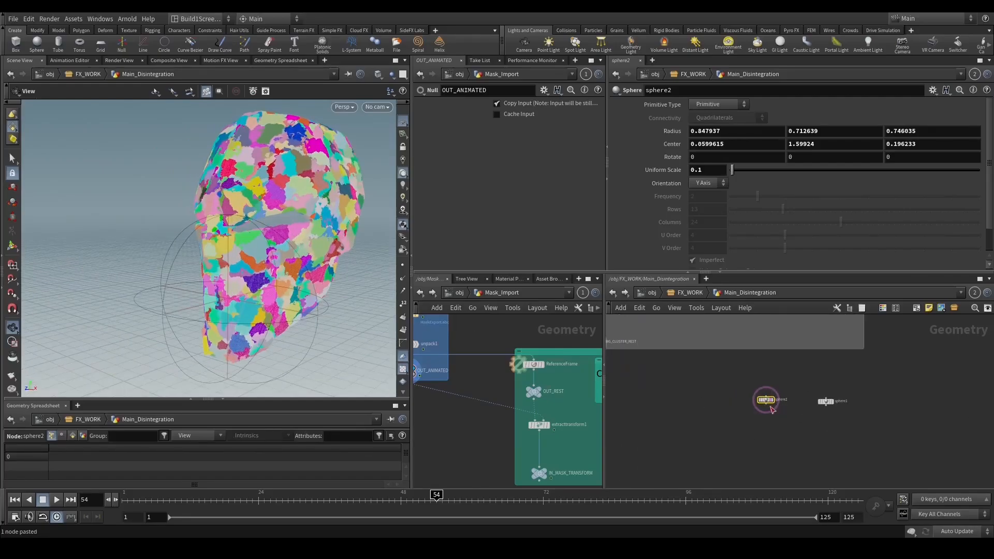
Add a Points from Volume node directly below sphere2.
drag(771, 409, 773, 396)
key(Tab)
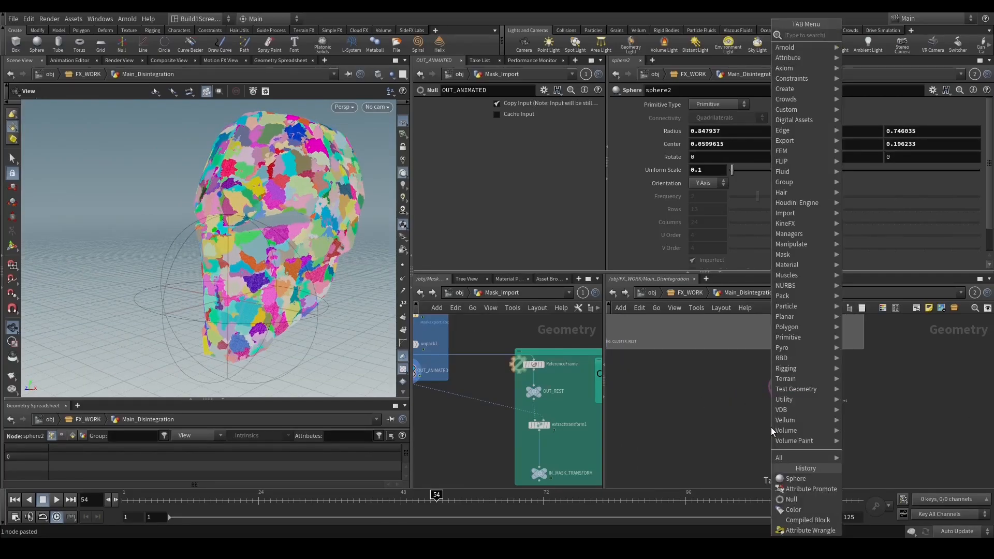
text(poinvo)
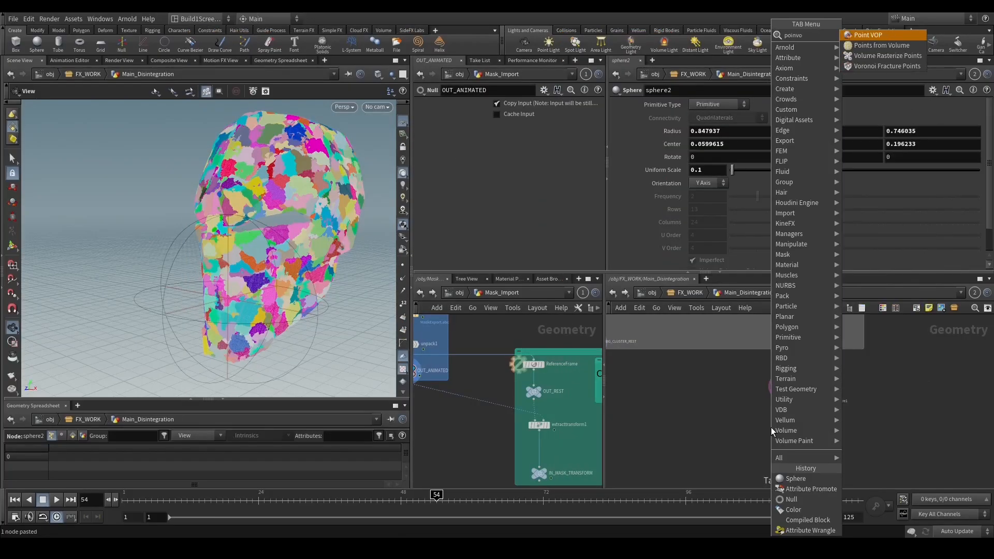
key(Return)
click(787, 421)
scroll(788, 421, up, 3)
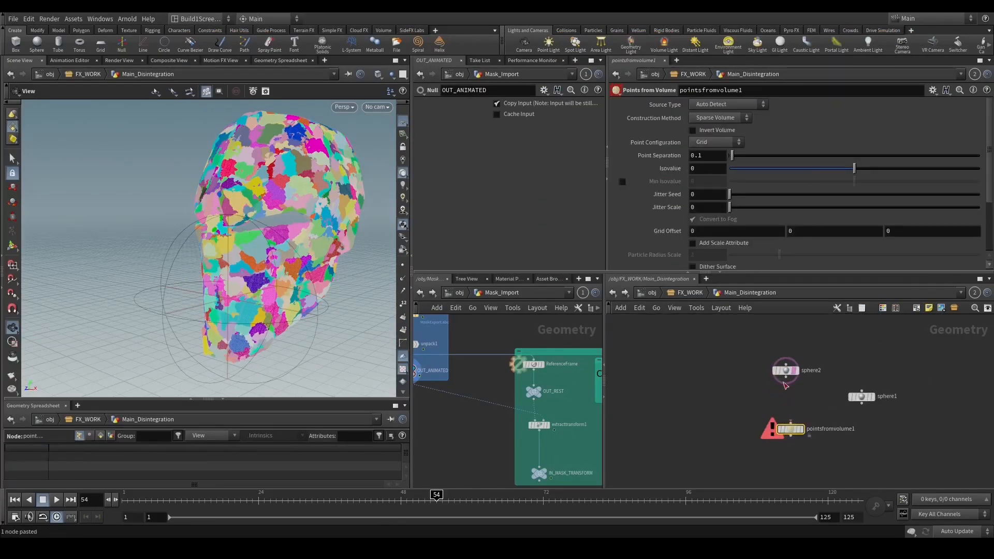
Feed sphere2 into pointsfromvolume1 and display it, trying a Point Separation of 0.001 before entering a coarser value.
click(698, 155)
key(Return)
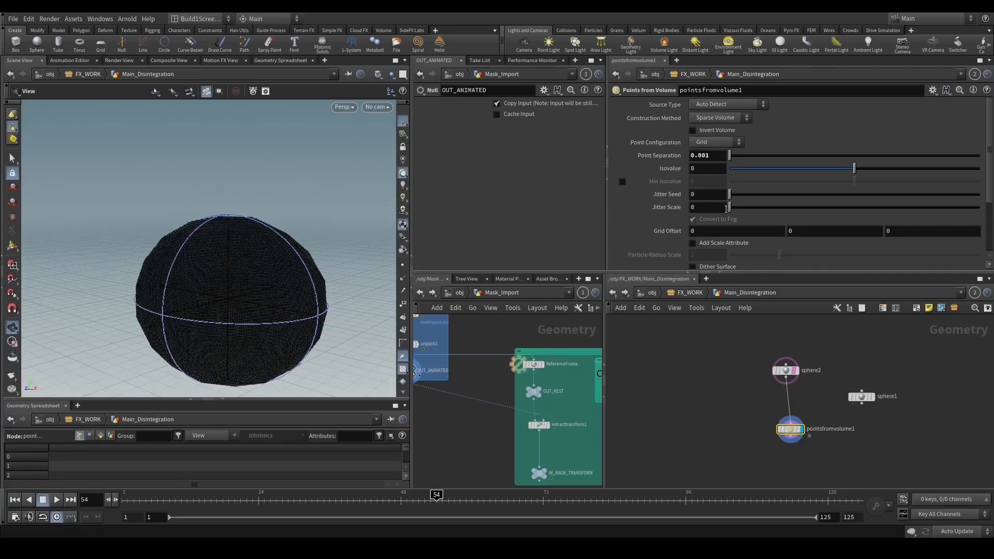
click(717, 155)
key(BackSpace)
key(BackSpace)
key(Return)
Try the Polygon primitive type on sphere2, and settle on Polygon Mesh.
click(785, 371)
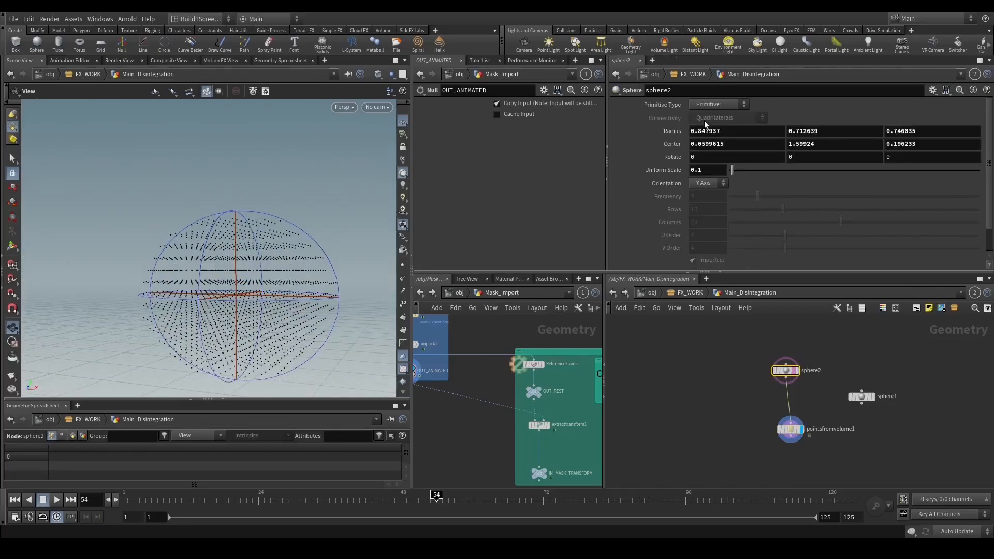
click(707, 105)
click(707, 125)
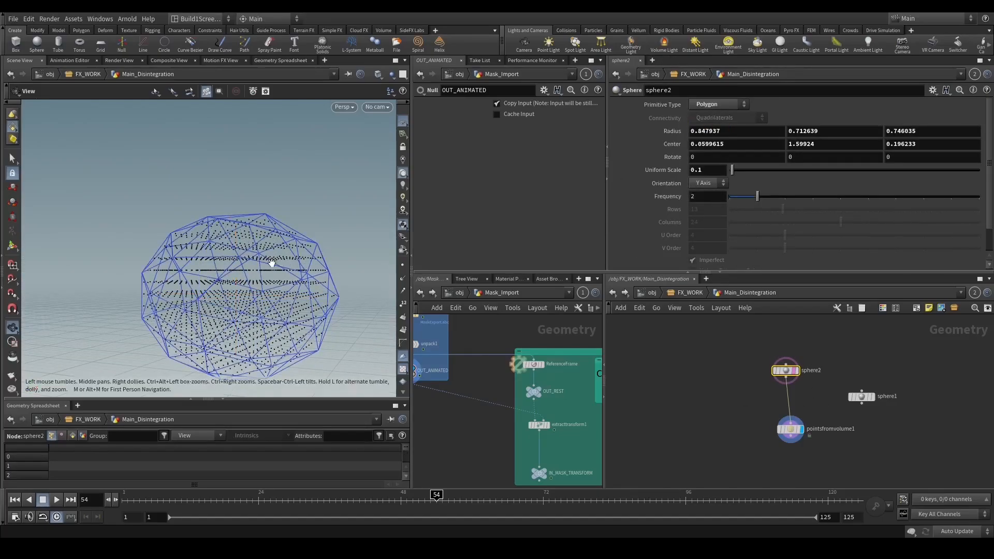
click(697, 106)
click(722, 128)
click(716, 103)
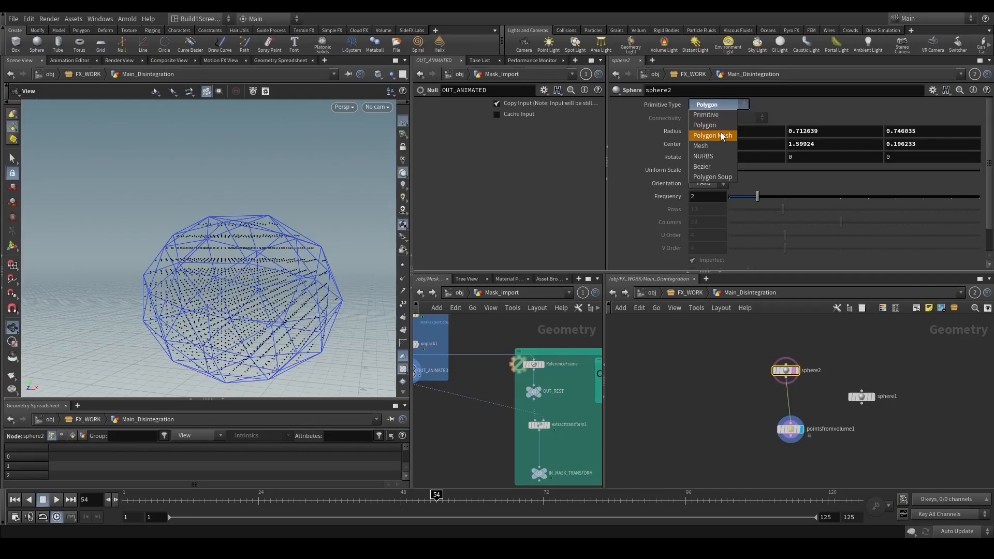
click(723, 137)
Set the Point Separation of pointsfromvolume1 to 0.003 and check the node's point count.
click(790, 429)
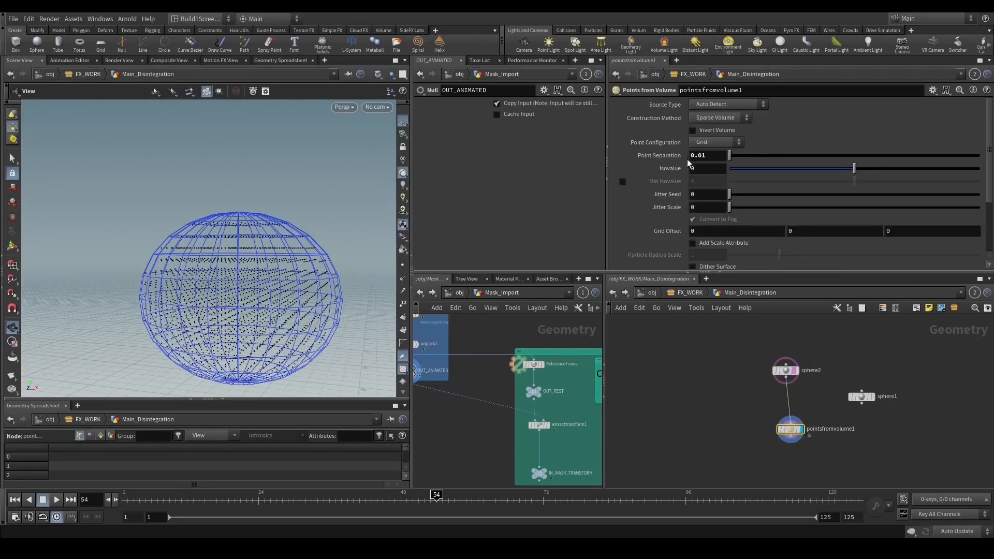
double_click(701, 155)
text(0.003)
key(Return)
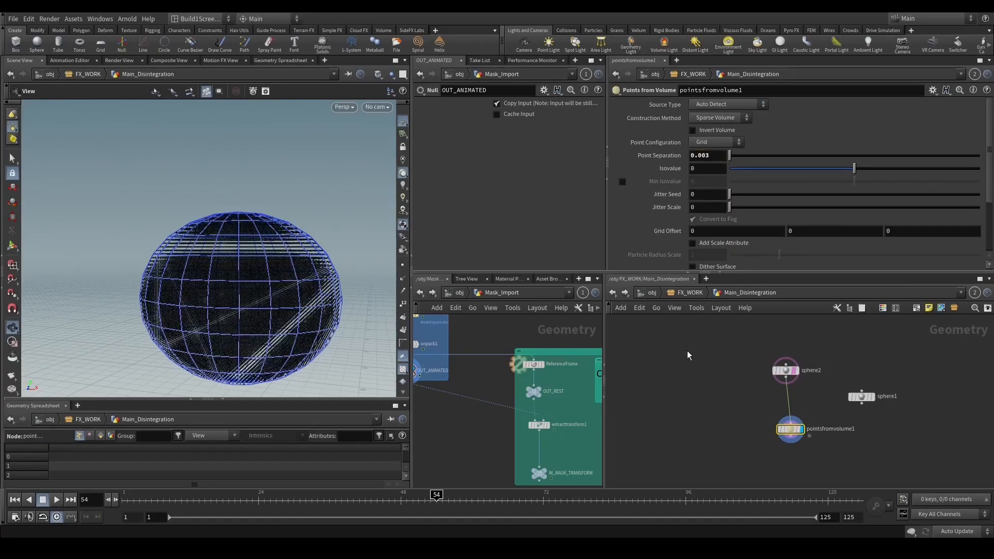
middle_click(792, 430)
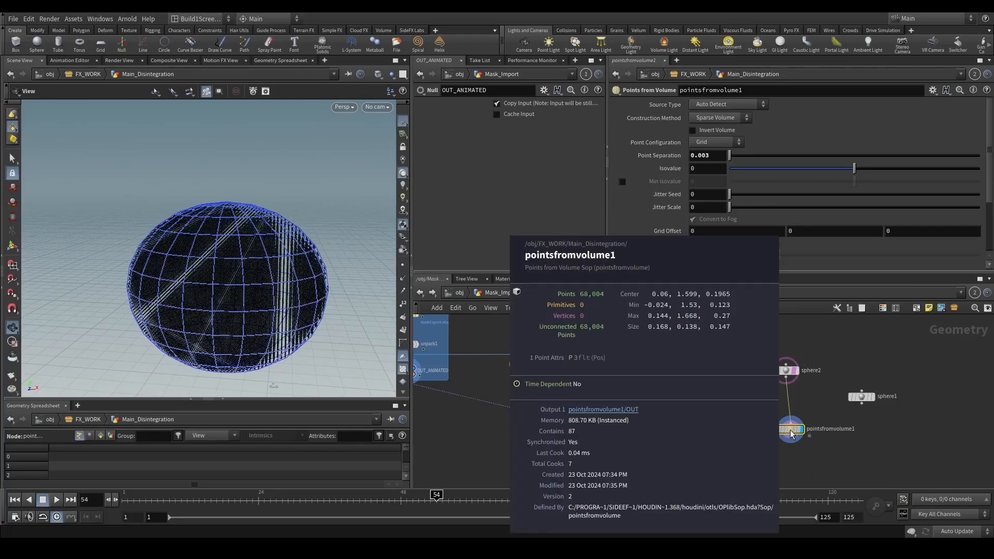
Insert an Attribute Transfer node on the main wire below the big-cluster network box, feed pointsfromvolume1 into its second input, and display it.
scroll(734, 414, down, 4)
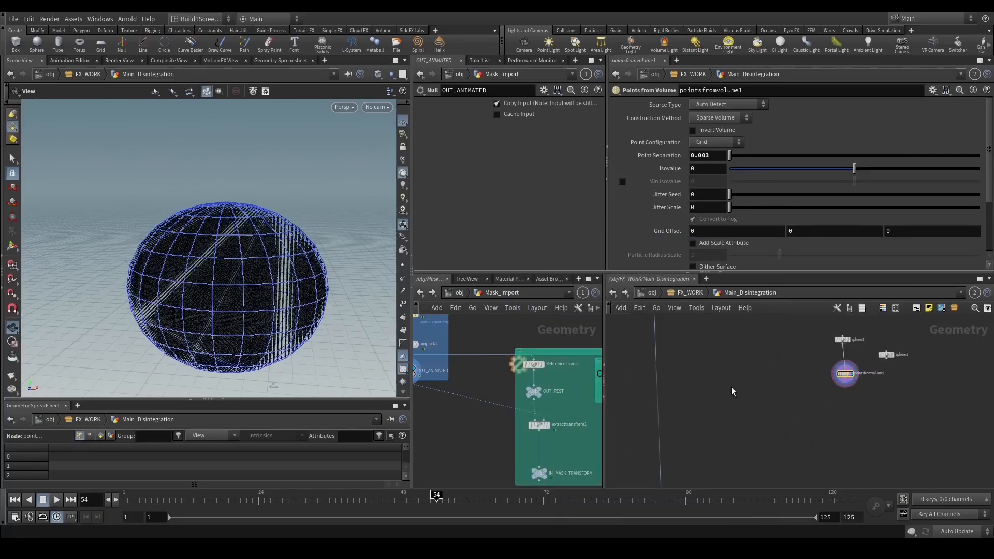
scroll(737, 421, down, 2)
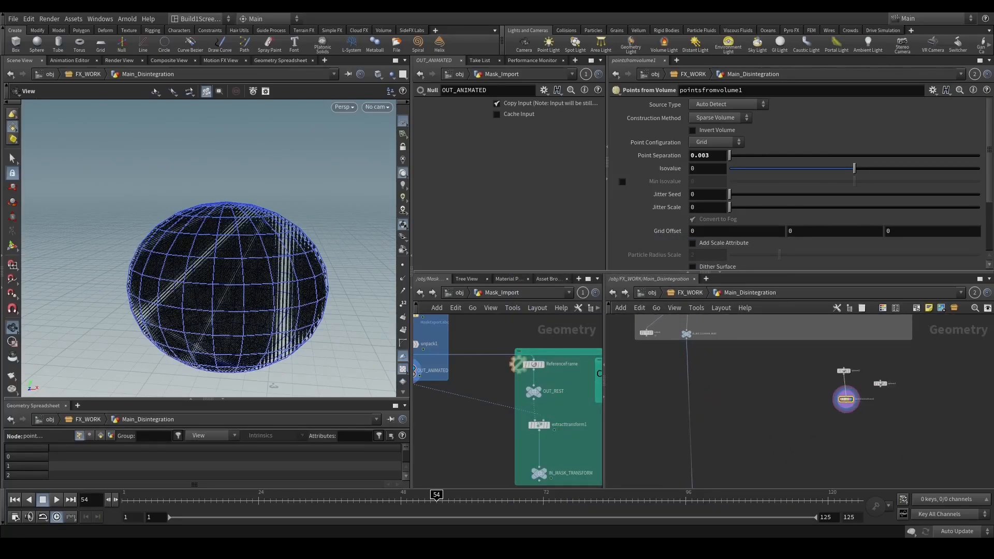
scroll(675, 388, up, 2)
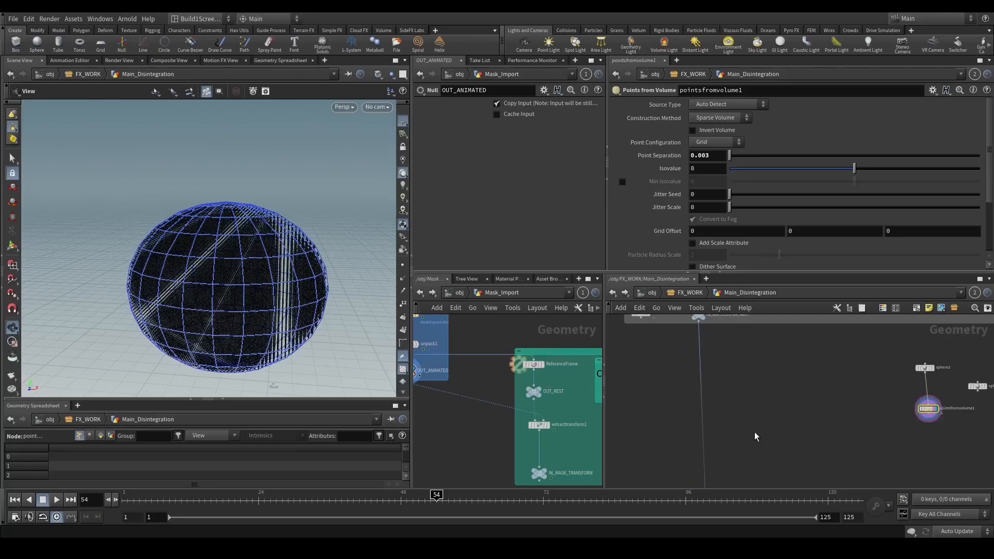
scroll(734, 441, down, 2)
middle_drag(732, 436, 732, 402)
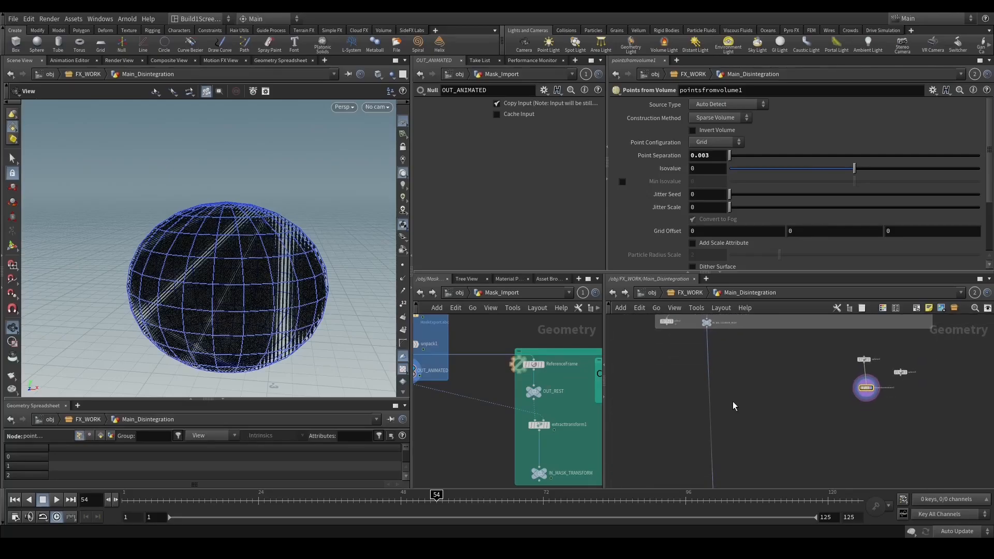
key(Tab)
text(att)
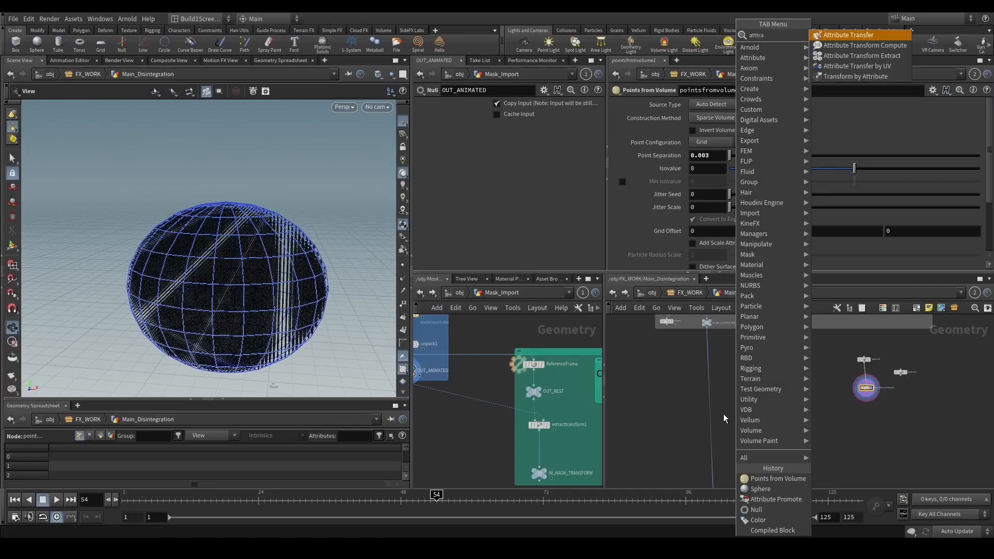
key(Return)
click(711, 415)
click(716, 409)
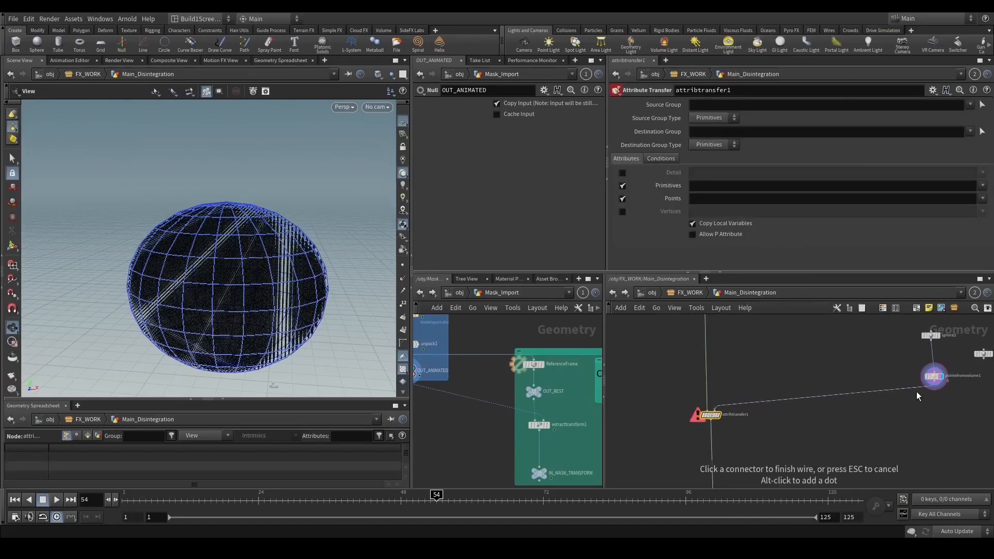
click(939, 395)
scroll(762, 383, down, 3)
key(r)
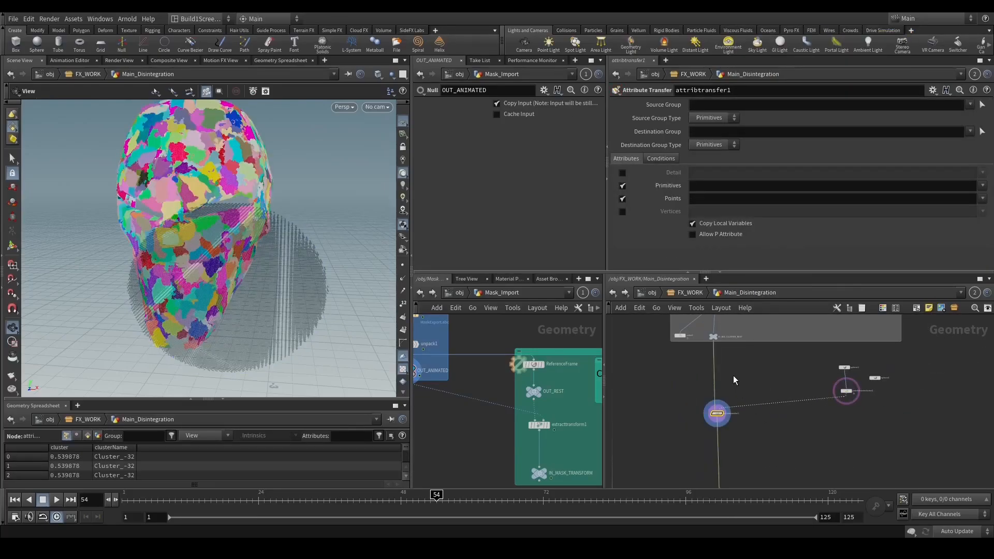
Insert a Color node on the wire above attribtransfer1 and set its color to black.
key(Tab)
text(colo)
key(Return)
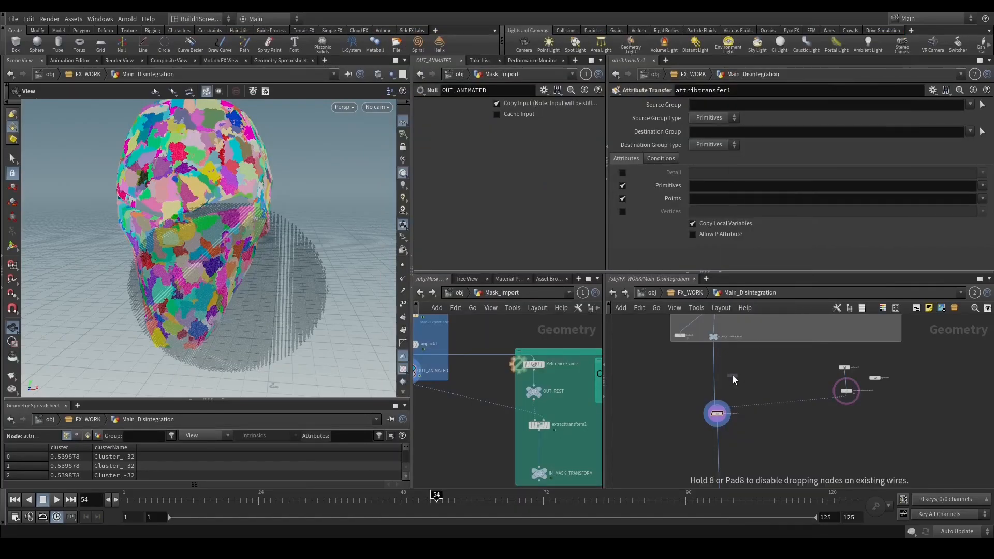
click(713, 382)
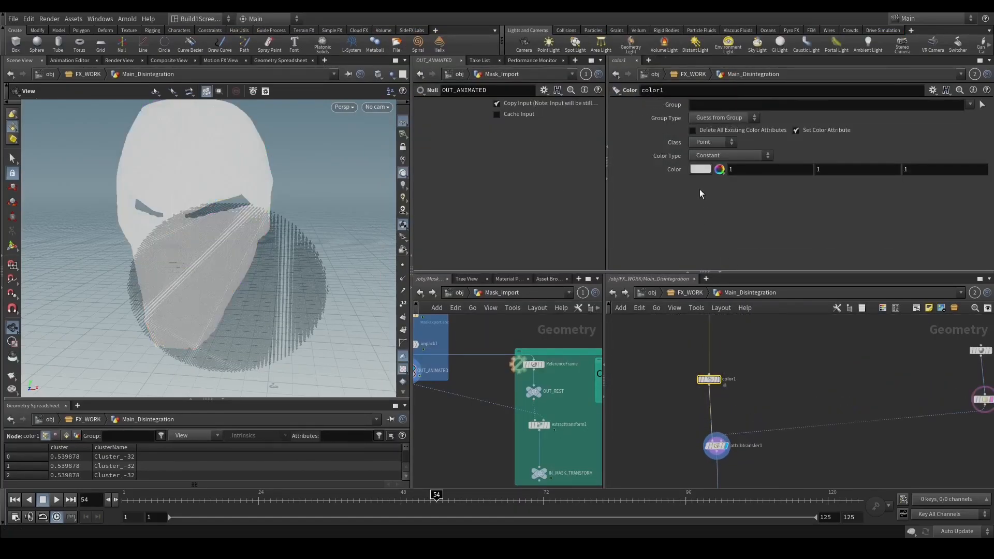
click(700, 170)
click(652, 150)
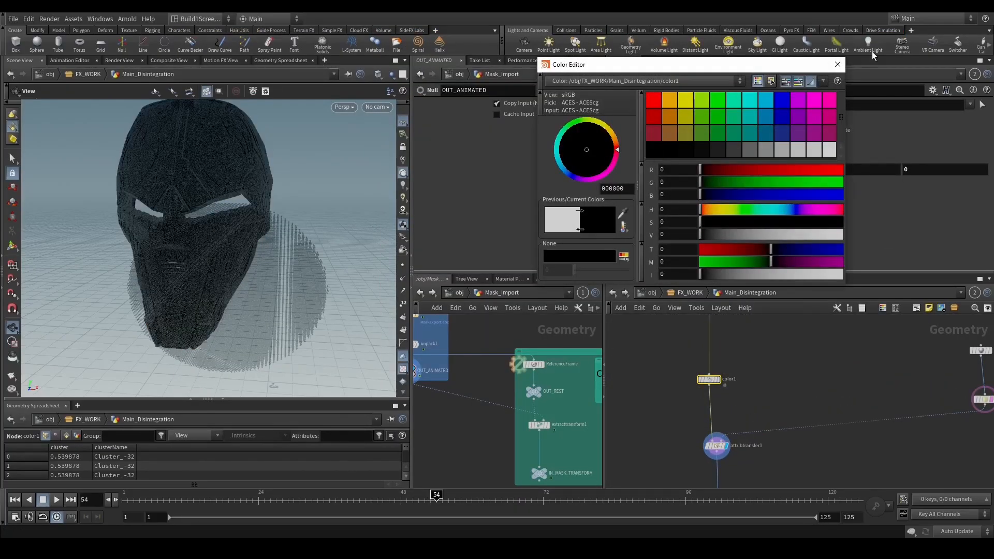
click(838, 64)
Duplicate the black Color node between pointsfromvolume1 and attribtransfer1, and set the copy's color to white.
alt+drag(709, 380, 976, 428)
click(700, 171)
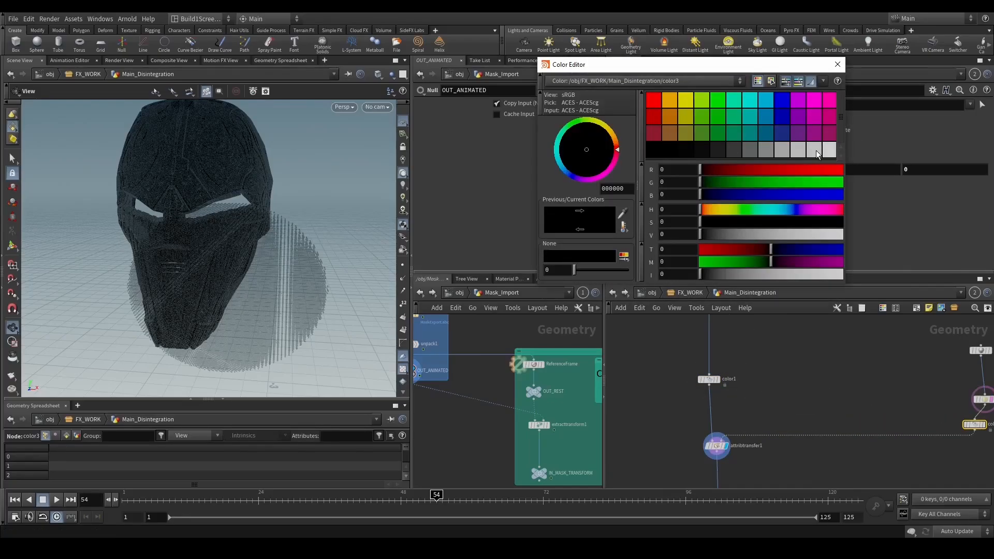
click(829, 150)
click(838, 64)
Limit attribtransfer1 to the point attribute Cd with primitive attributes disabled, and hide the templated sphere points.
click(717, 447)
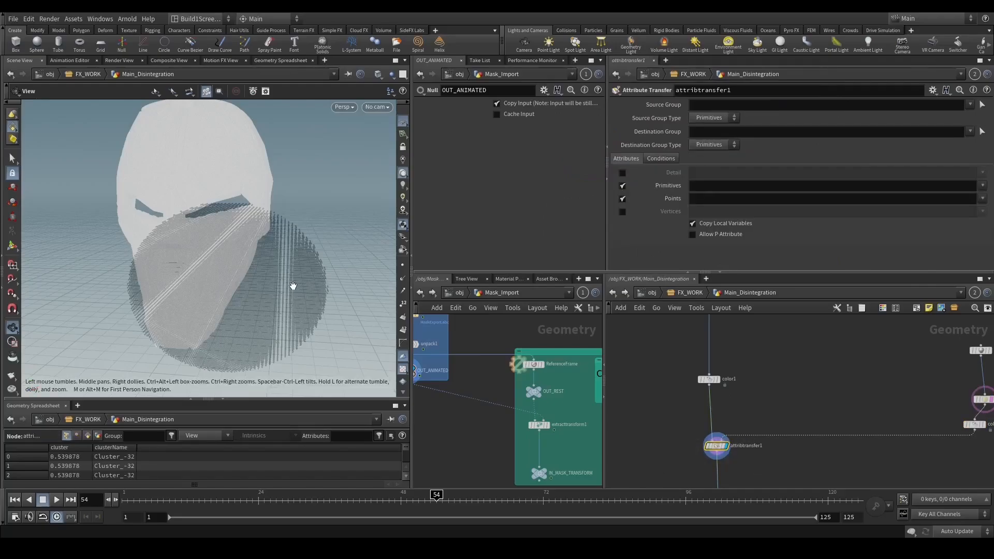
click(623, 185)
click(623, 185)
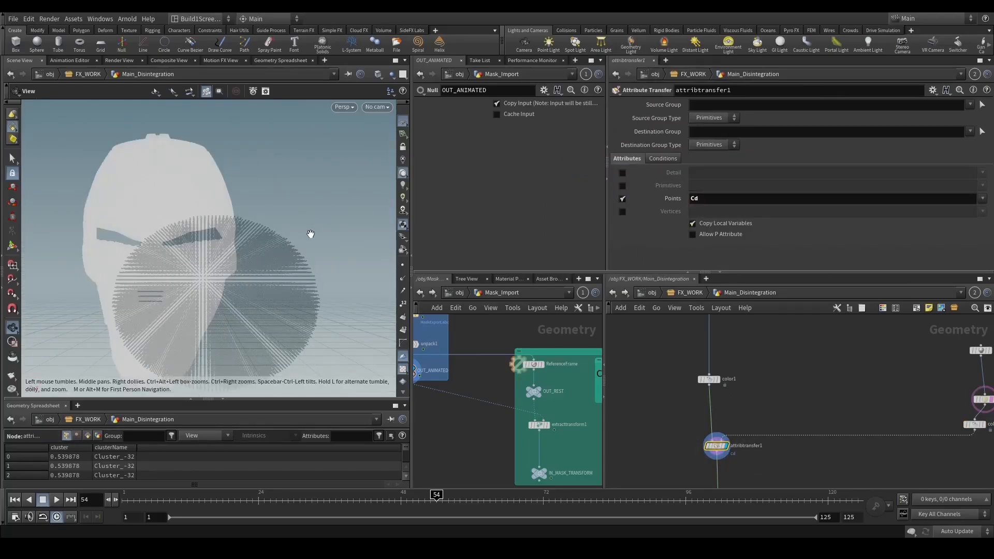
scroll(261, 283, down, 2)
click(722, 446)
scroll(258, 266, down, 2)
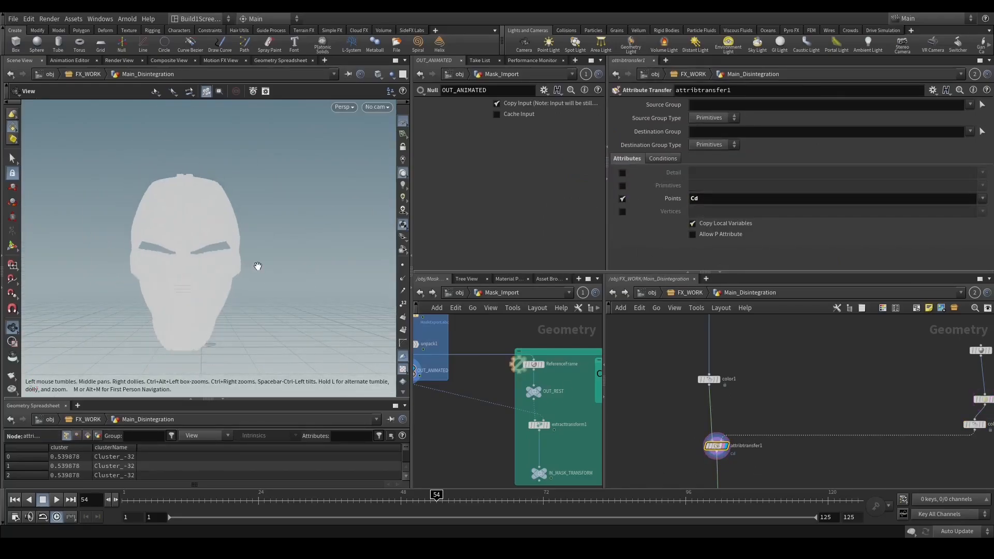
Set the Distance Threshold of attribtransfer1 to 0.
click(661, 159)
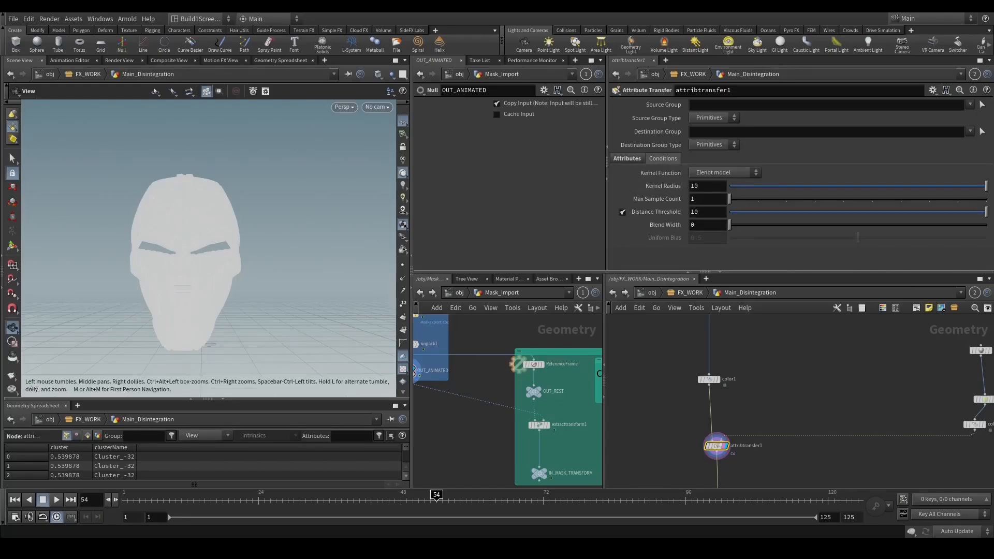
double_click(704, 212)
text(0)
key(Return)
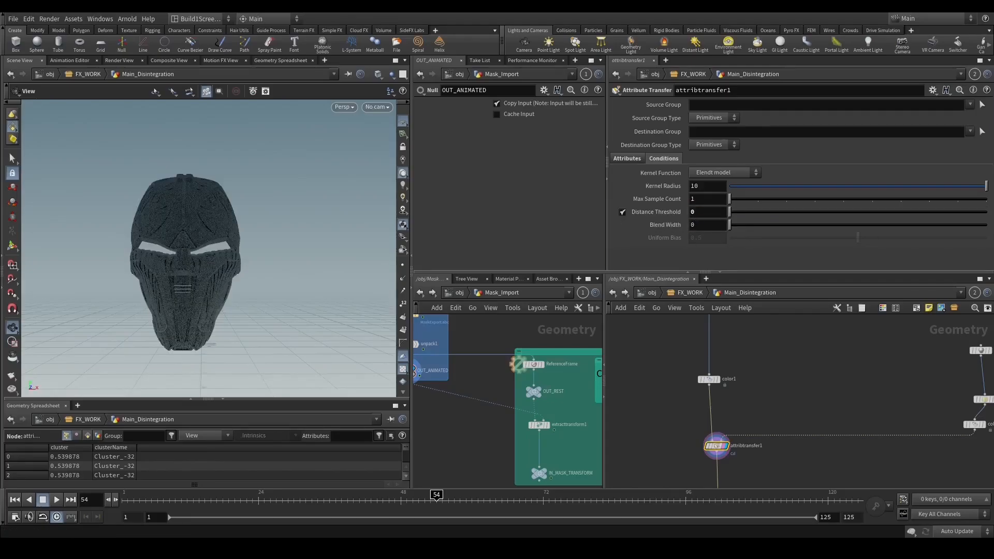
Set attribtransfer1's Blend Width to 0.13 and keyframe it at frame 125.
click(855, 496)
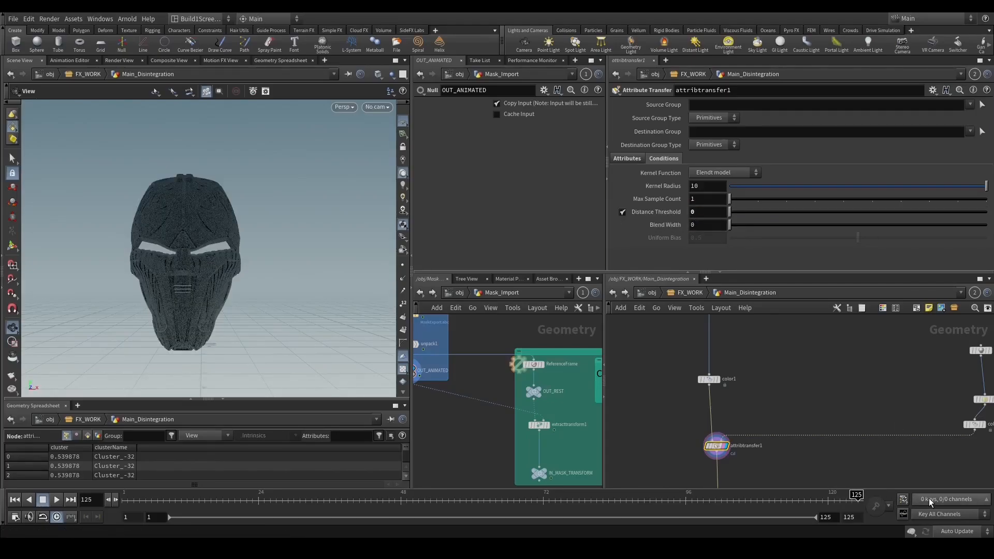
drag(855, 496, 187, 496)
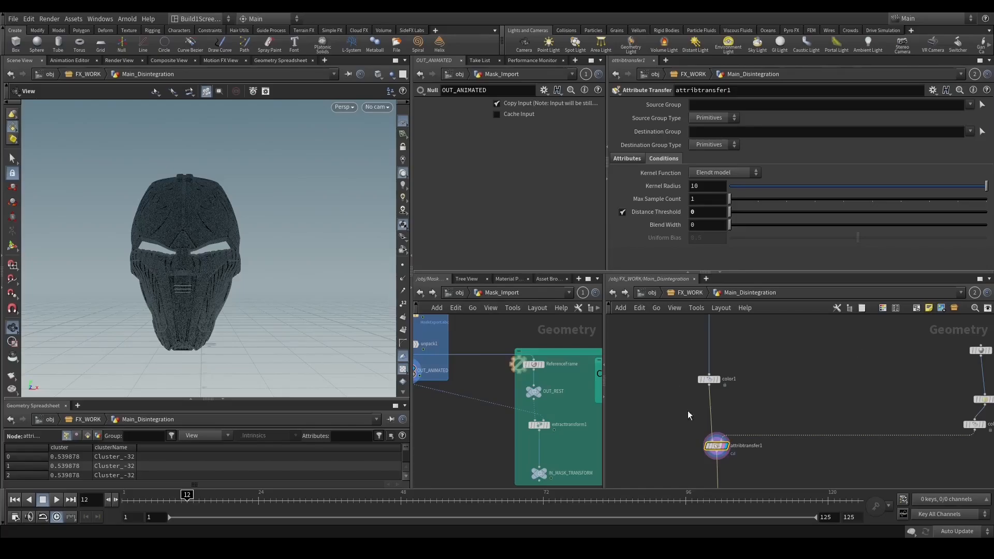
key(Up)
key(Return)
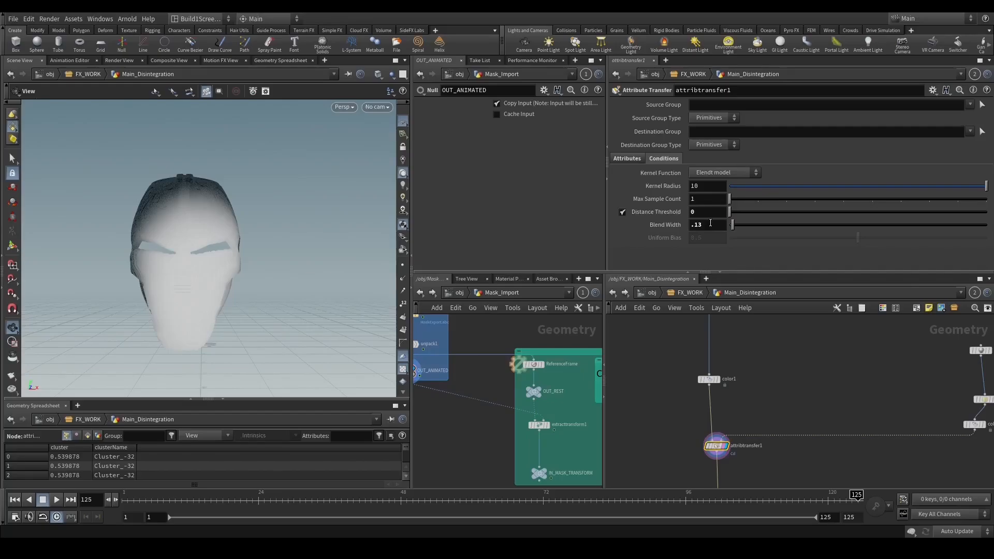
alt+click(711, 224)
Keyframe attribtransfer1's Blend Width at 0.02 on frame 1.
drag(856, 495, 128, 496)
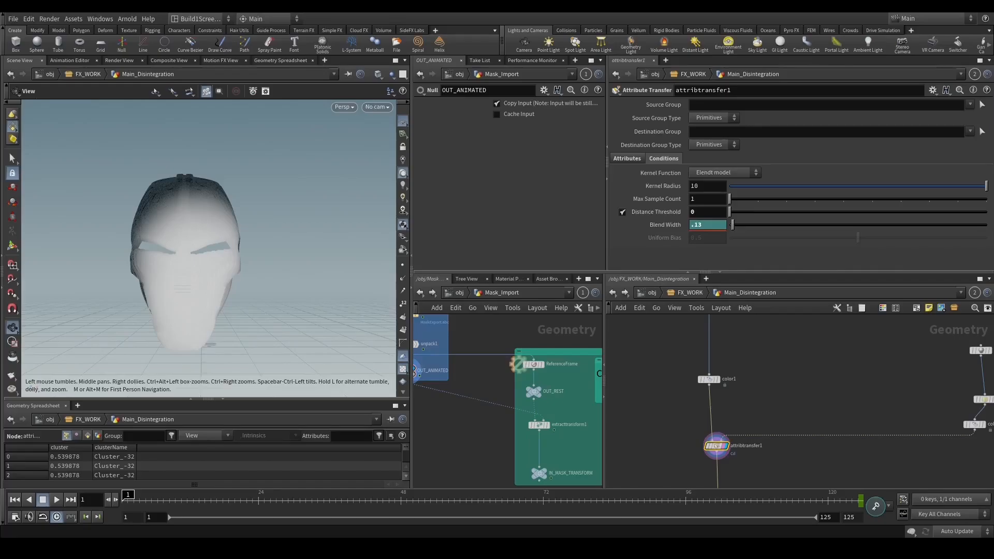
click(715, 225)
key(Return)
alt+click(715, 224)
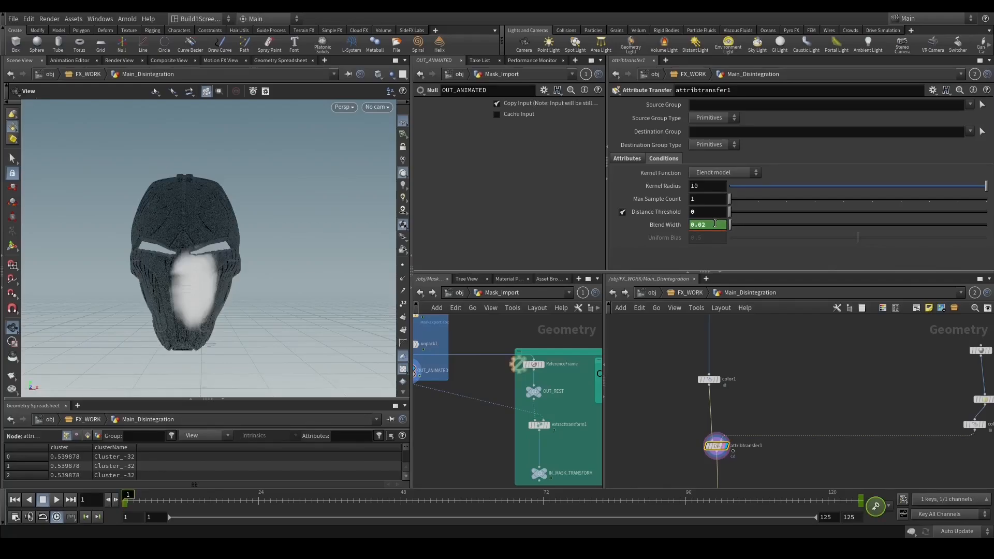
Open the Blend Width curve in the Animation Editor beside the mask view and play the animation from frame 1 to review the spread.
shift+click(710, 225)
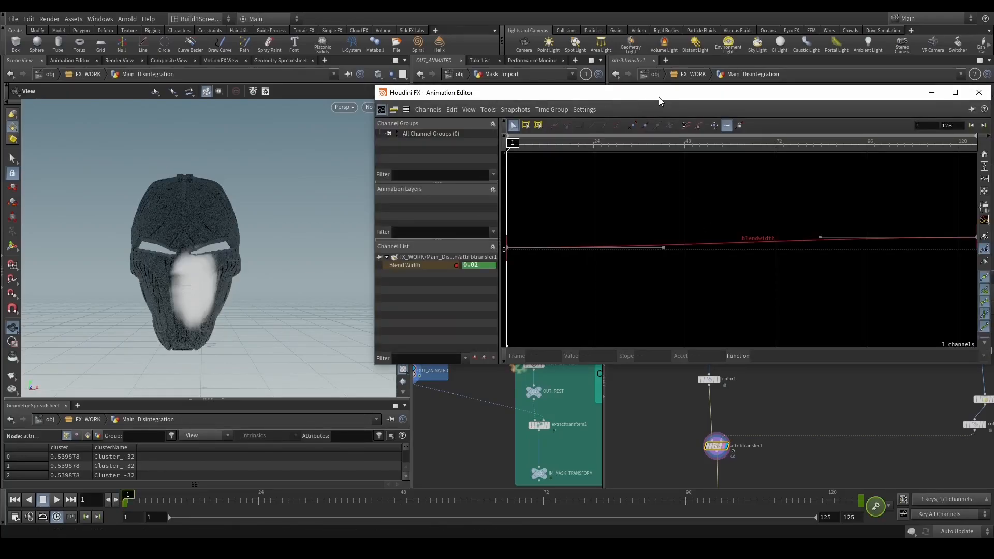
drag(659, 98, 385, 172)
scroll(404, 310, down, 5)
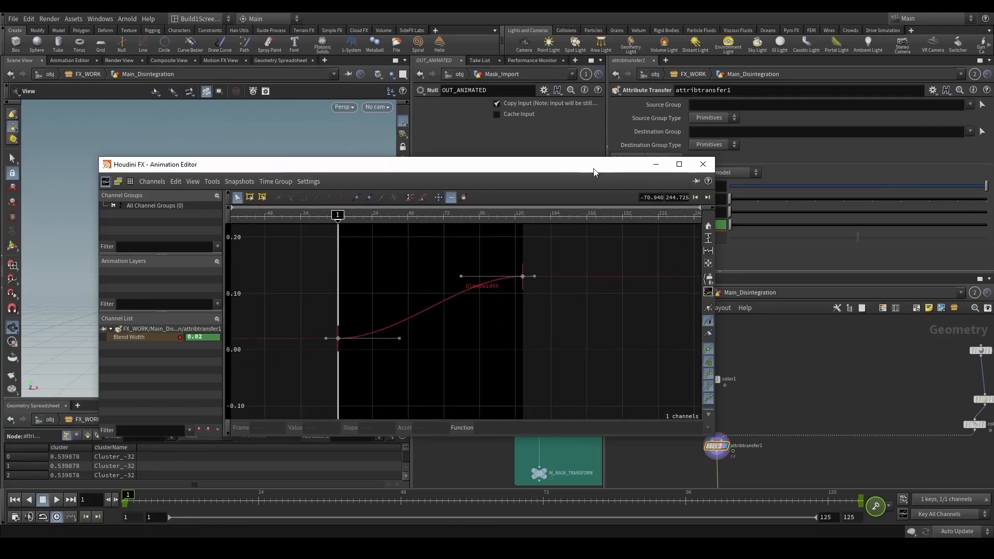
drag(566, 169, 869, 111)
mouse_move(171, 497)
mouse_down()
mouse_move(146, 497)
mouse_move(390, 498)
mouse_move(175, 497)
mouse_up()
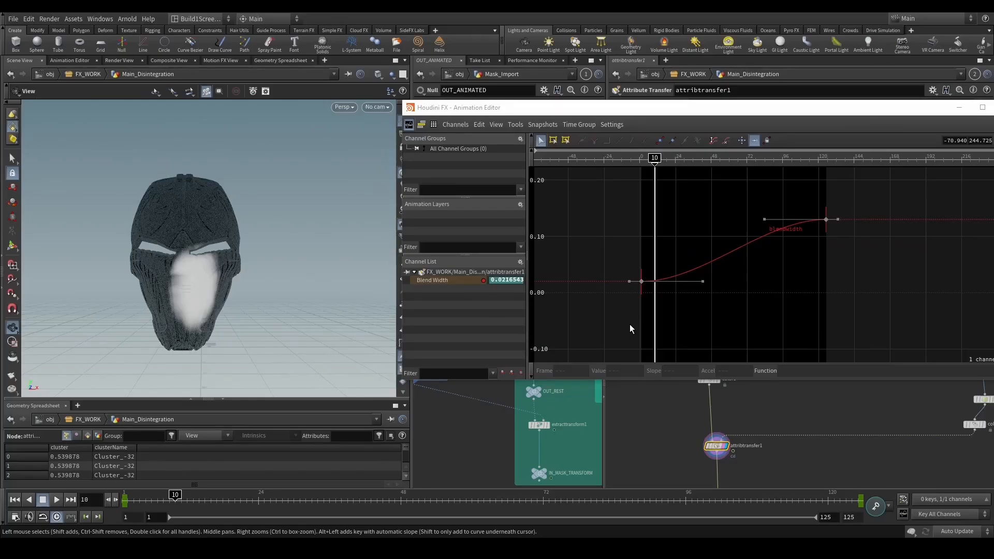
drag(166, 497, 125, 498)
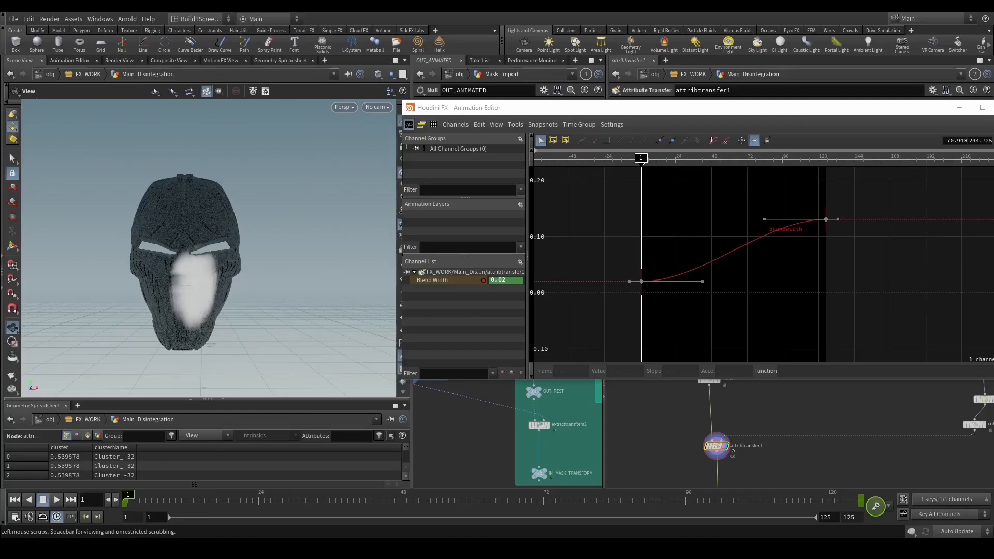
click(57, 500)
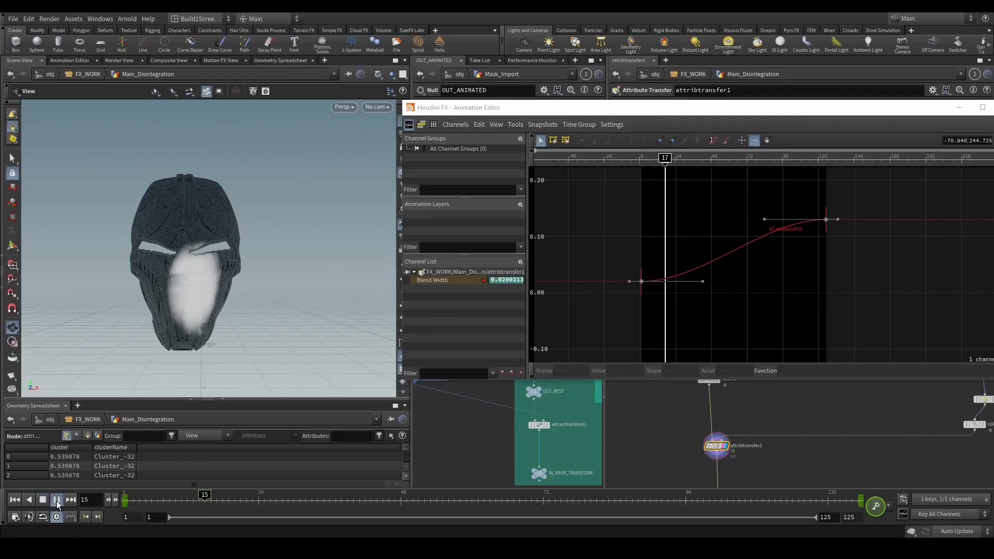
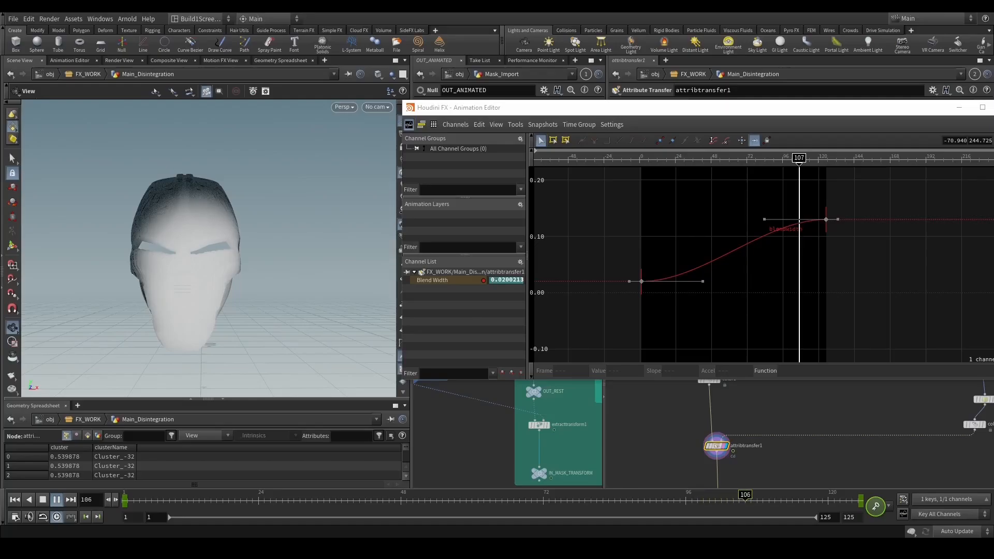
Change the function of attribtransfer1's whole Blend Width curve to easein() in the Animation Editor.
drag(566, 344, 887, 204)
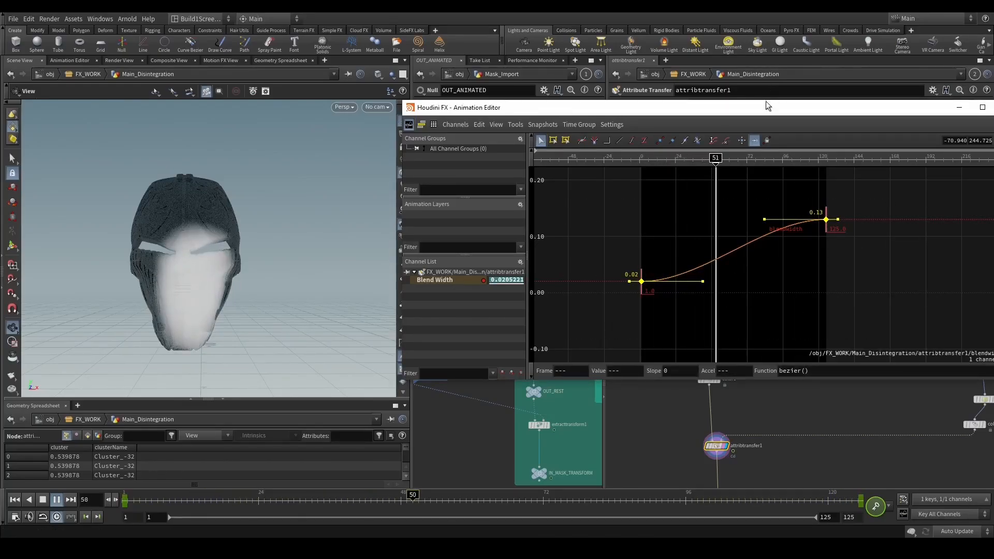
drag(640, 107, 374, 98)
click(745, 362)
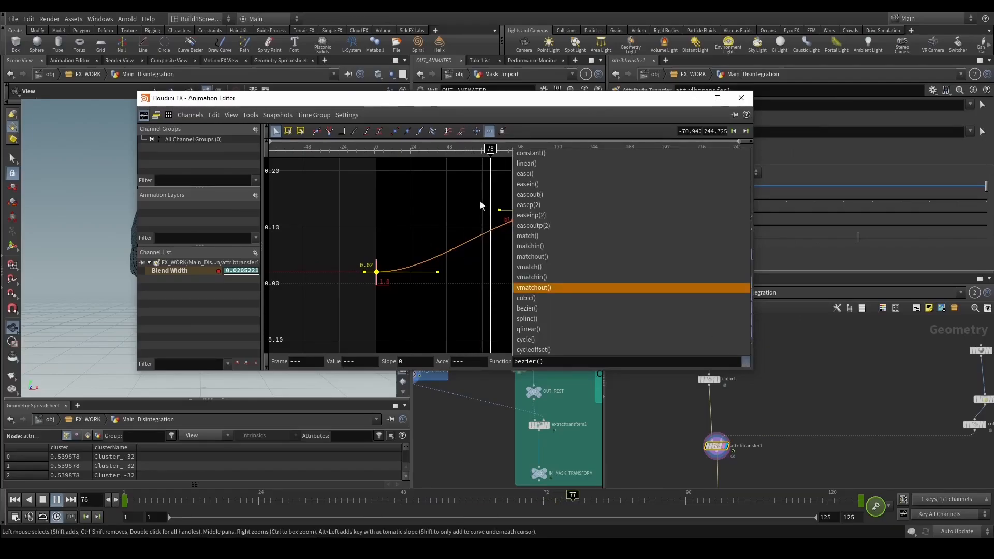
click(533, 187)
drag(505, 99, 682, 113)
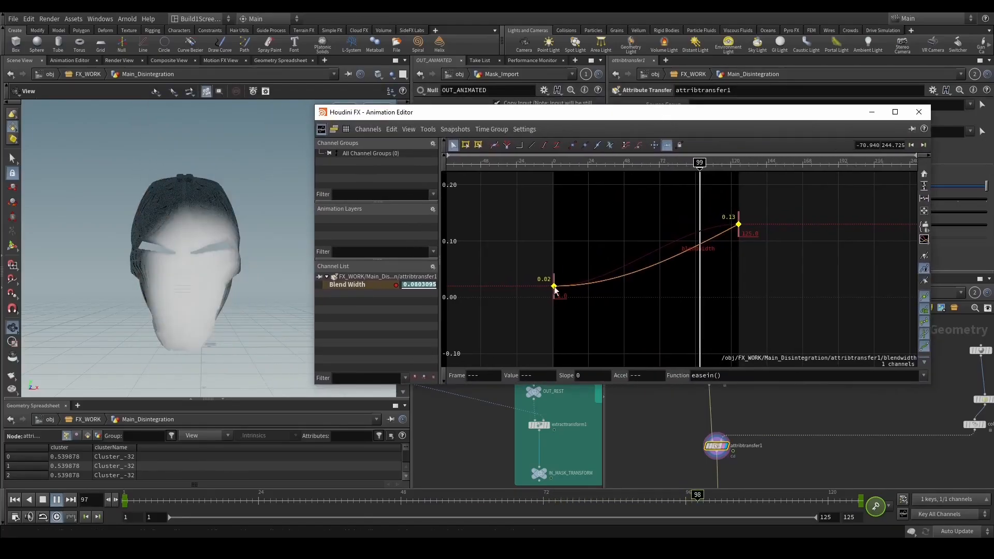
Review the spread from frame 1 with the eased curve, ending at frame 35 with the Animation Editor closed.
click(112, 500)
drag(112, 500, 78, 501)
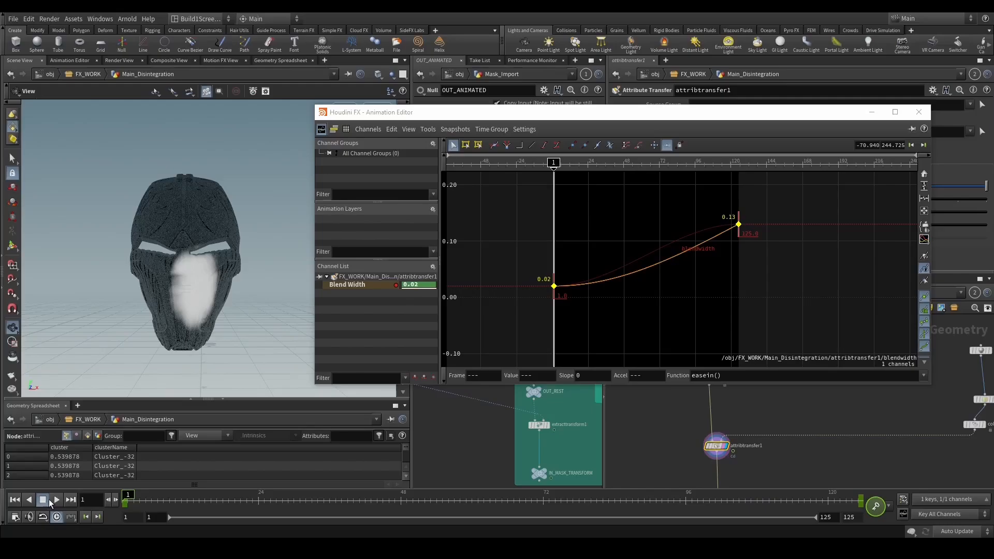
click(51, 499)
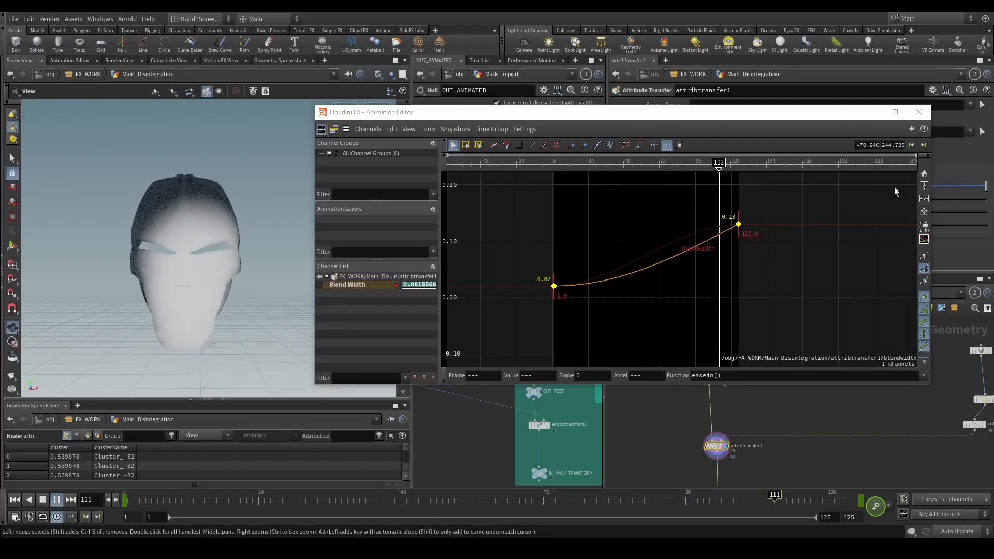
click(919, 112)
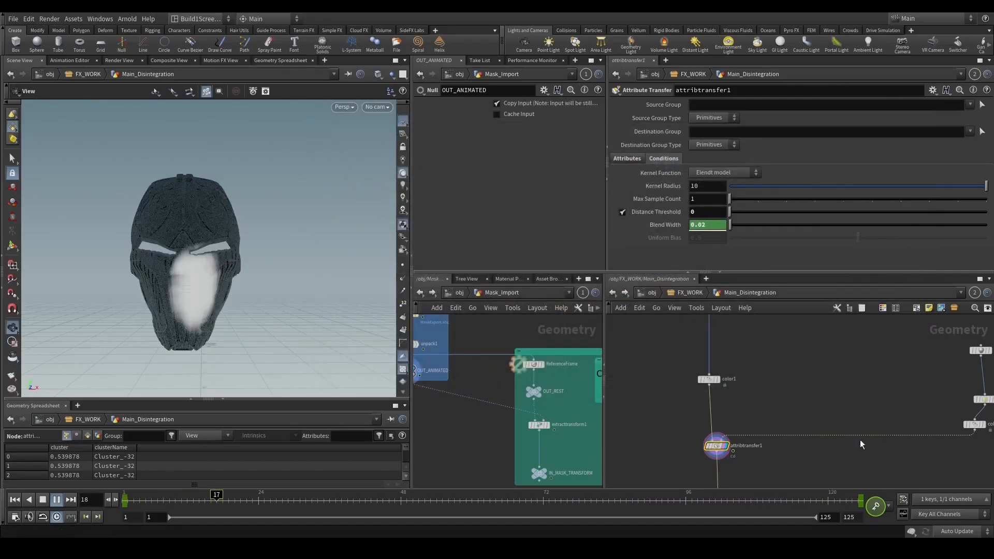
middle_drag(769, 460, 757, 415)
drag(531, 501, 336, 501)
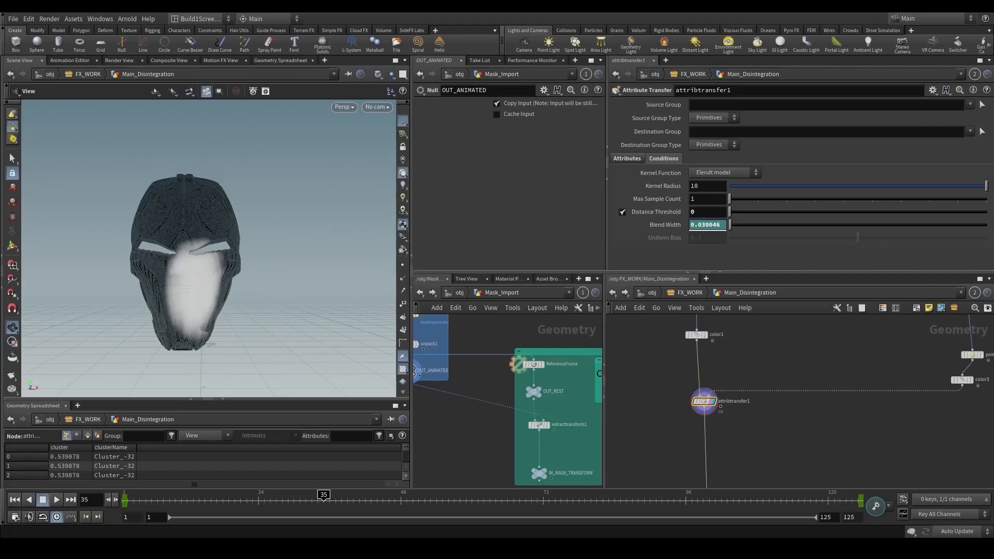
Insert a copy of the Test_Noise node directly below attribtransfer1 and rename it Propagation_Noise.
middle_drag(731, 423, 686, 372)
click(724, 357)
key(ctrl+c)
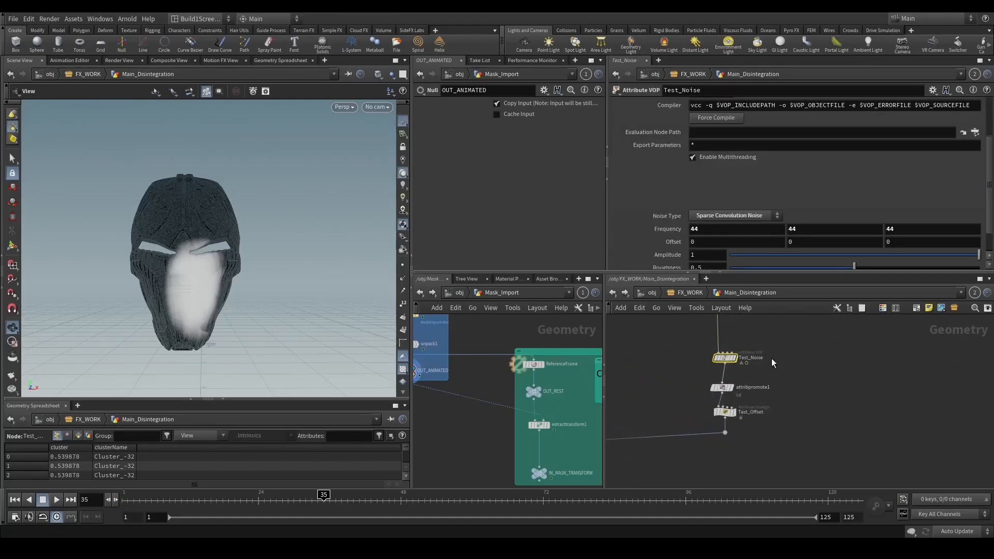
key(ctrl+v)
click(720, 417)
drag(720, 417, 695, 411)
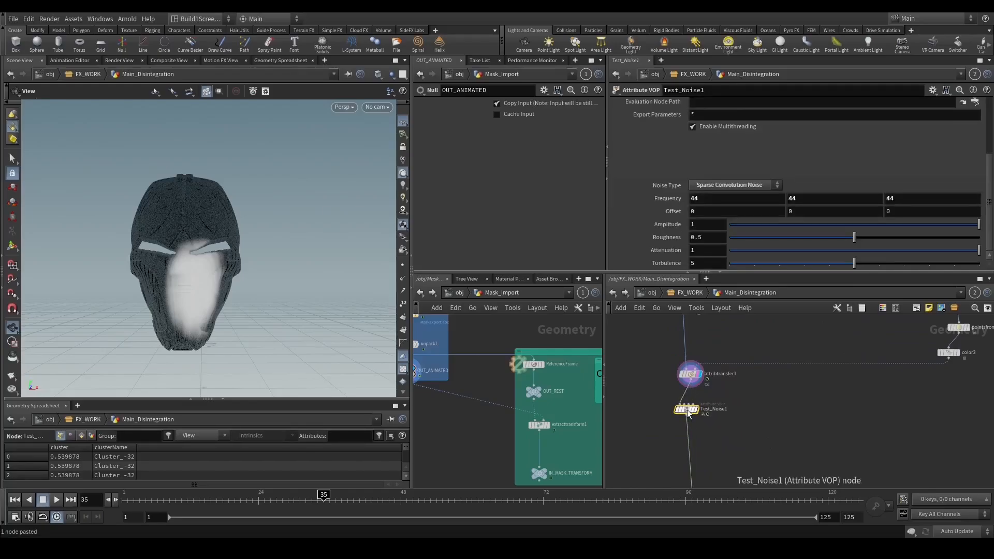
double_click(731, 409)
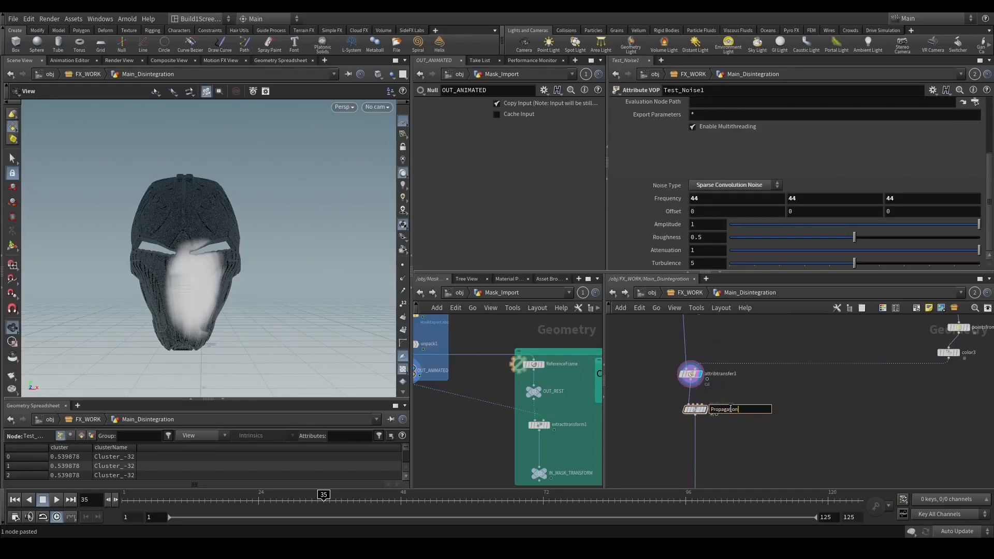
key(Return)
Add a Multiply node between turbnoise1 and the output inside Propagation_Noise, spreading the nodes apart to make room.
scroll(722, 405, up, 3)
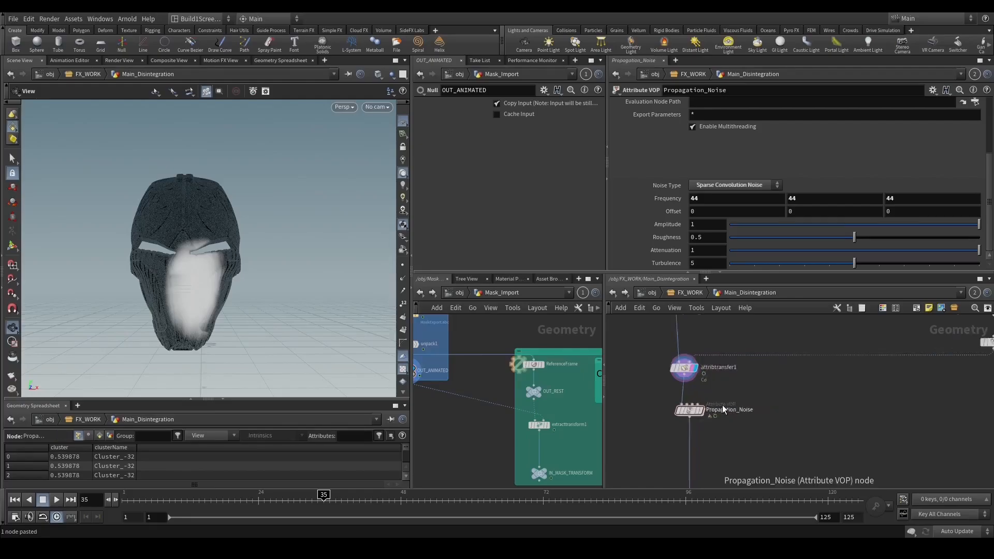
double_click(678, 413)
middle_drag(791, 384, 751, 391)
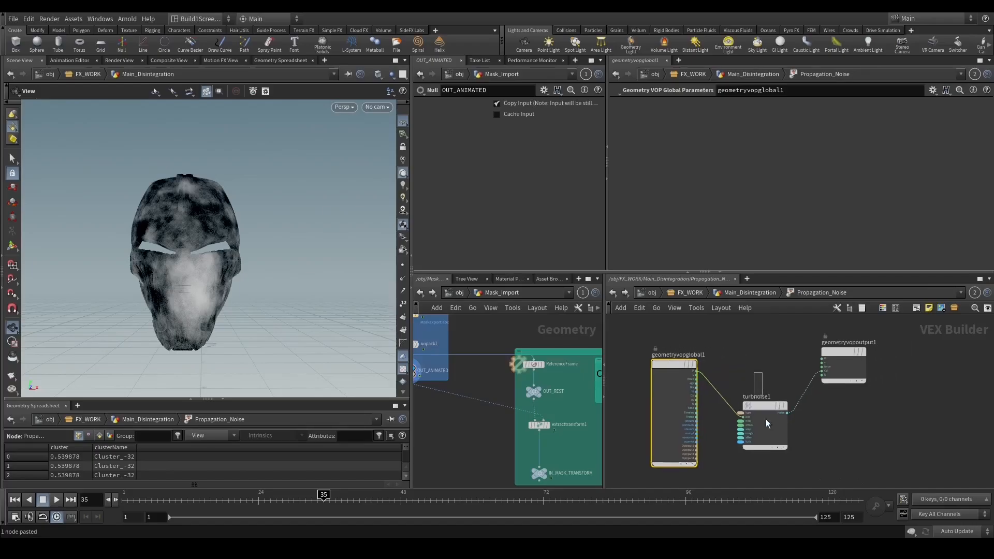
click(766, 418)
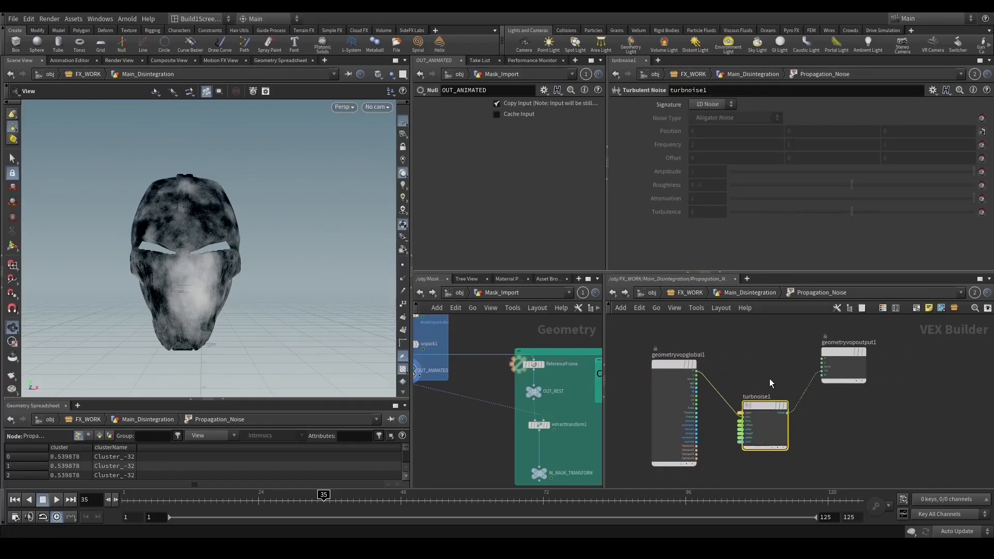
scroll(770, 378, down, 2)
key(Tab)
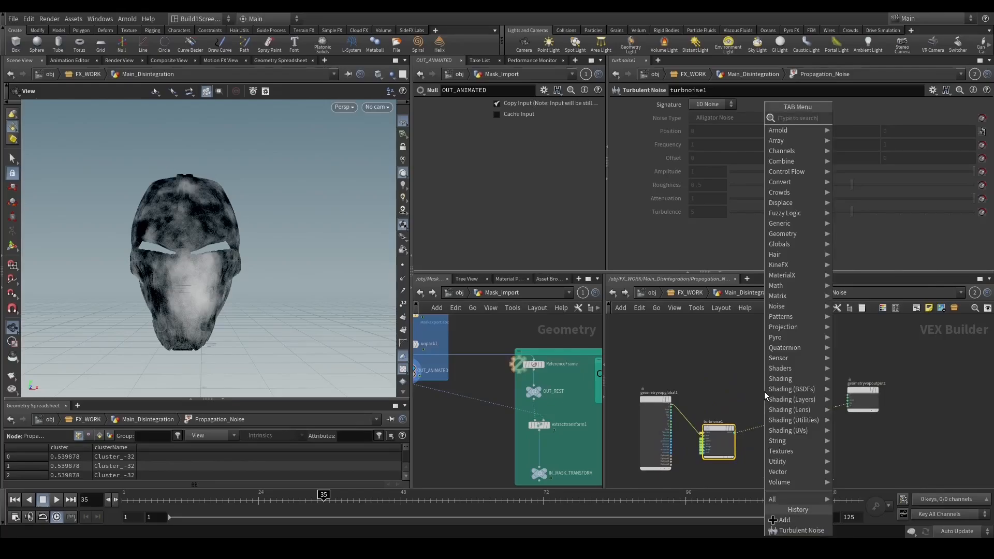
text(bind)
key(Return)
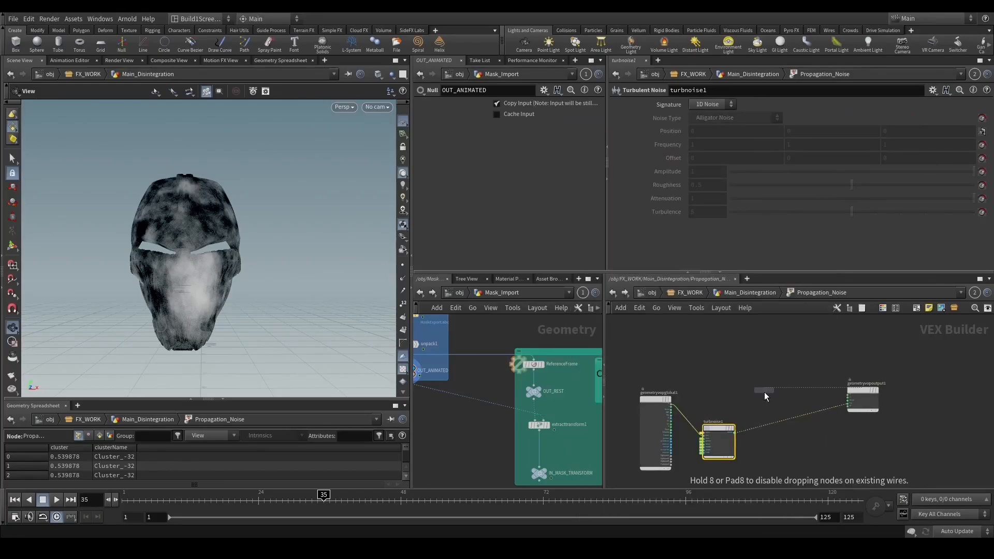
scroll(790, 407, down, 2)
click(804, 422)
drag(722, 378, 636, 399)
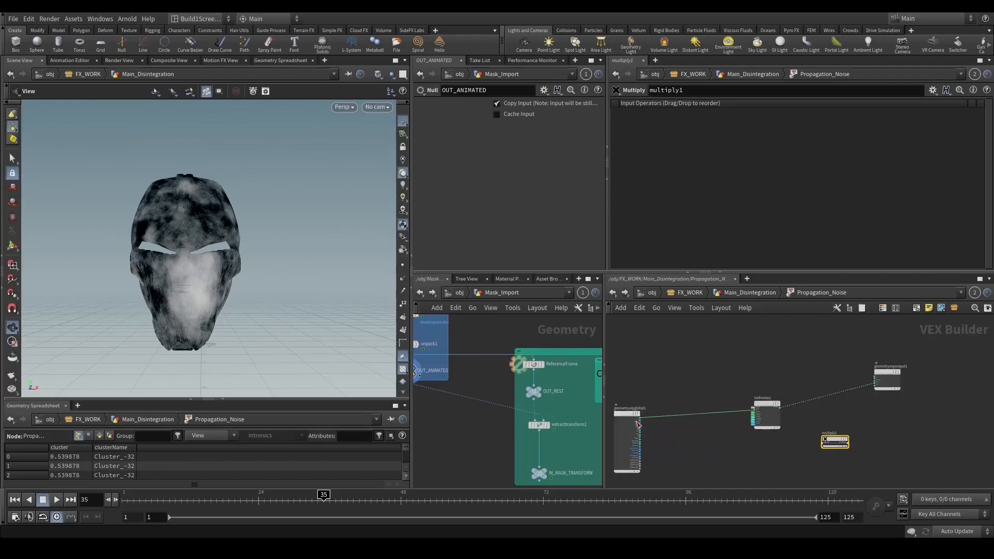
Wire the global Cd and the turbnoise1 noise into multiply1, and connect its result to the Cd input of geometryvopoutput1.
scroll(638, 430, up, 2)
click(635, 430)
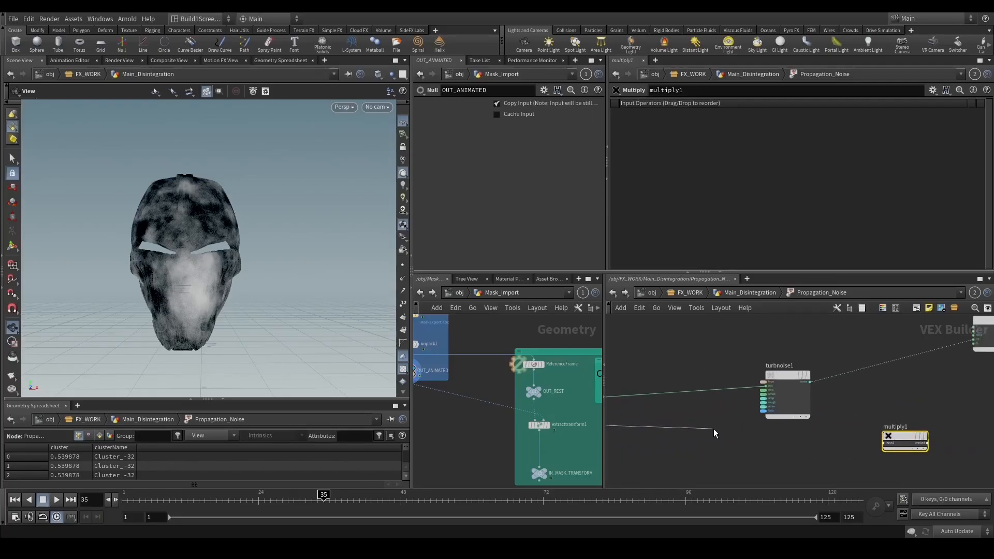
click(885, 444)
click(811, 382)
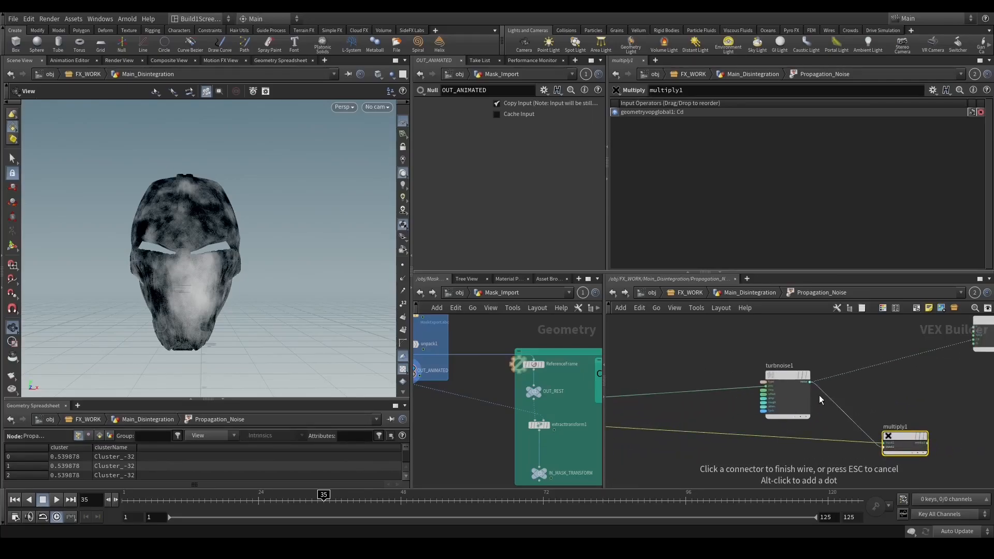
click(884, 448)
middle_drag(897, 419, 799, 429)
drag(829, 454, 875, 352)
Insert a Clamp node with a 0 to 1 range on the wire between turbnoise1 and multiply1.
key(Tab)
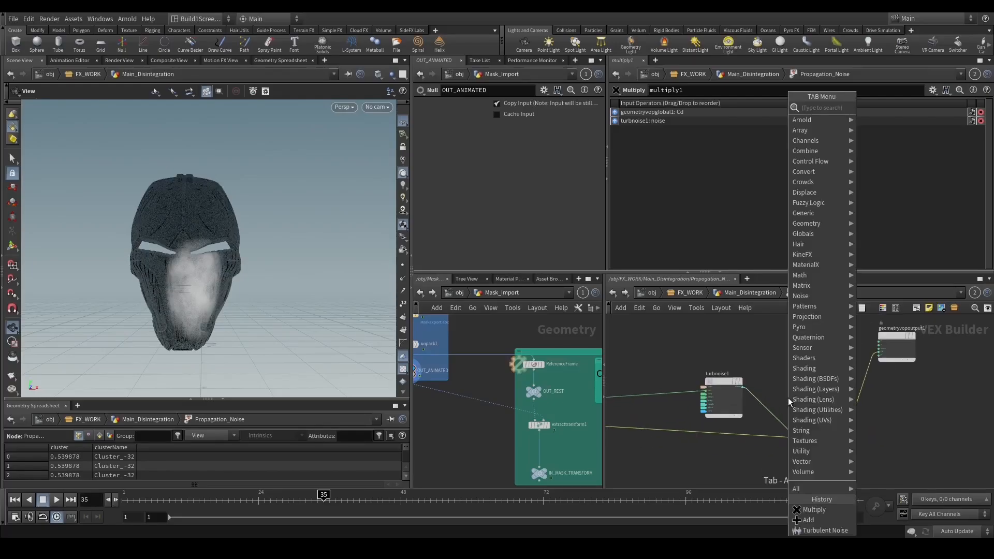
text(clam)
key(Return)
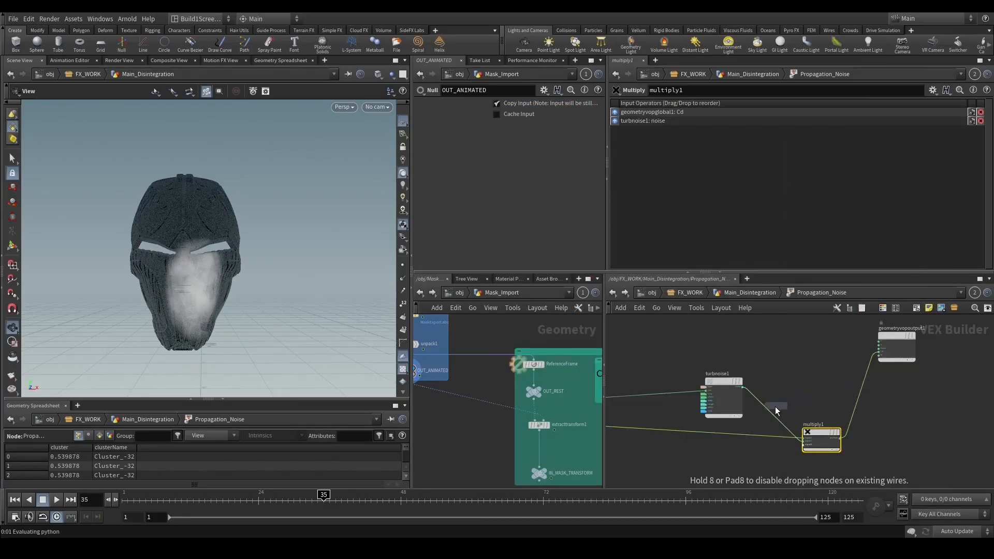
click(775, 406)
drag(716, 382, 676, 365)
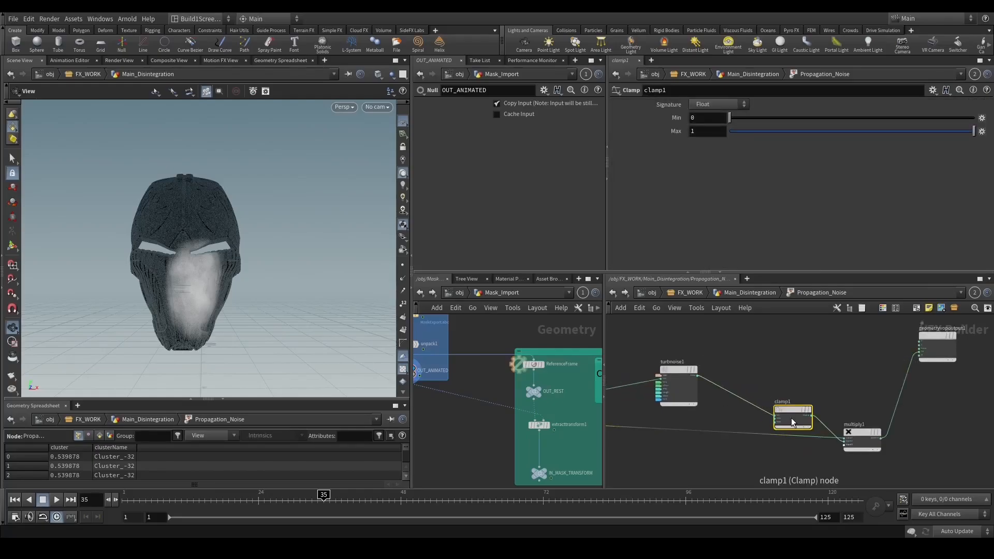
drag(791, 418, 771, 398)
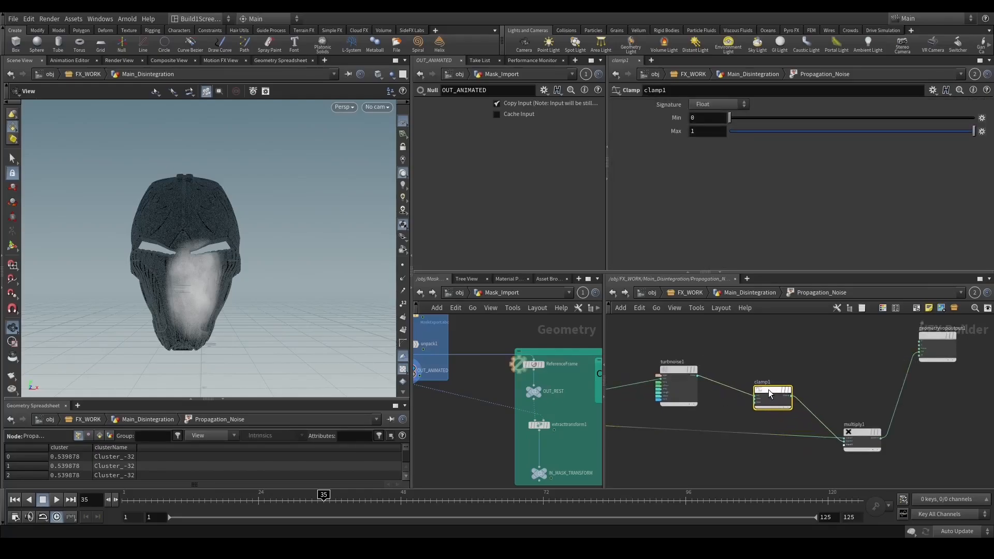
Return to the Main_Disintegration network and set the first Frequency component of Propagation_Noise to 37.7.
click(748, 294)
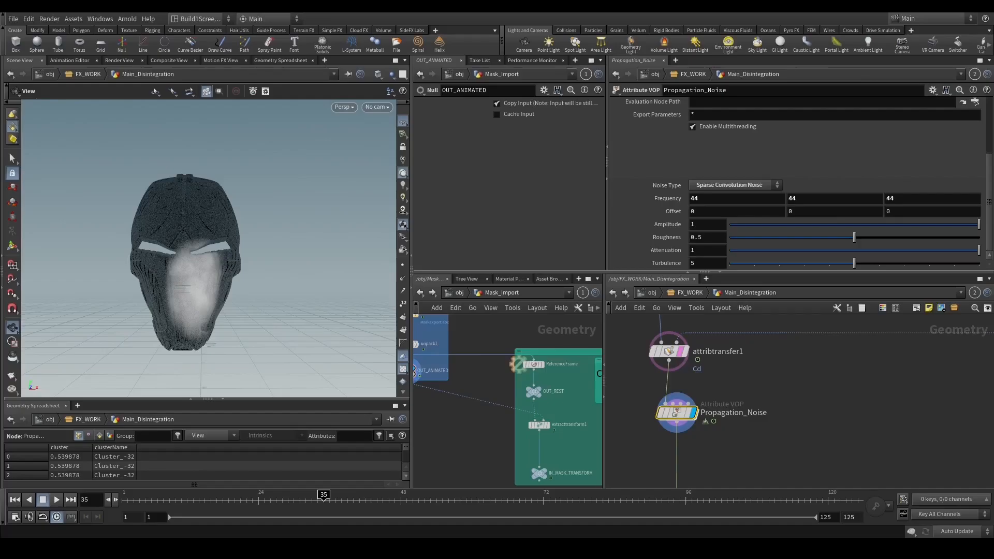
click(693, 413)
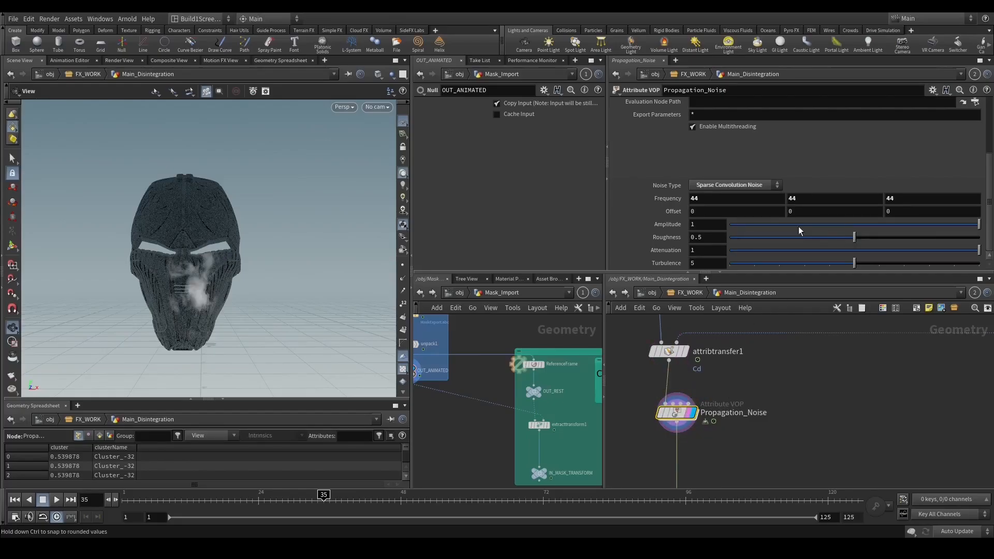
click(731, 200)
text(37.7)
key(Return)
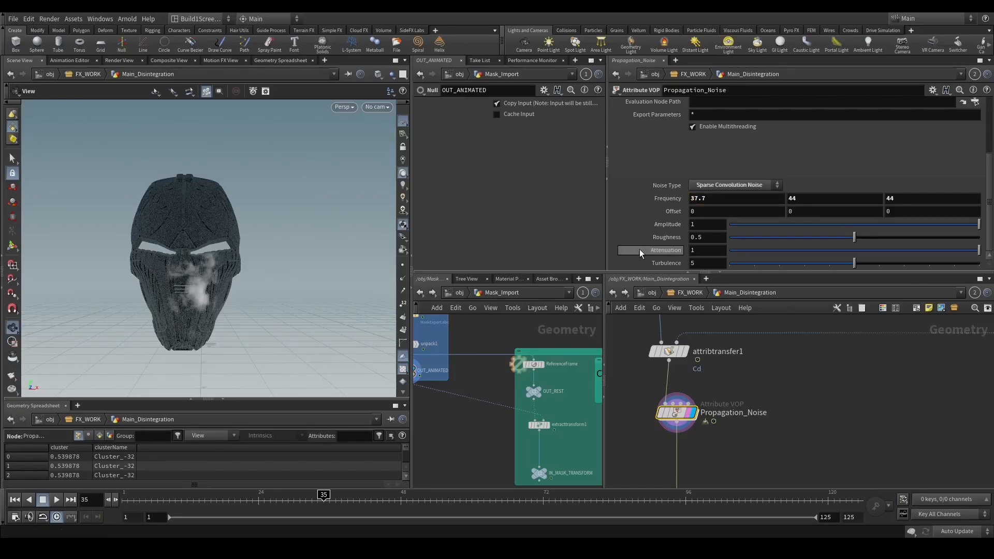
Link the second and third Frequency components to the first with relative references, ch("freq1"), keeping the frequency at 37.7.
right_click(698, 201)
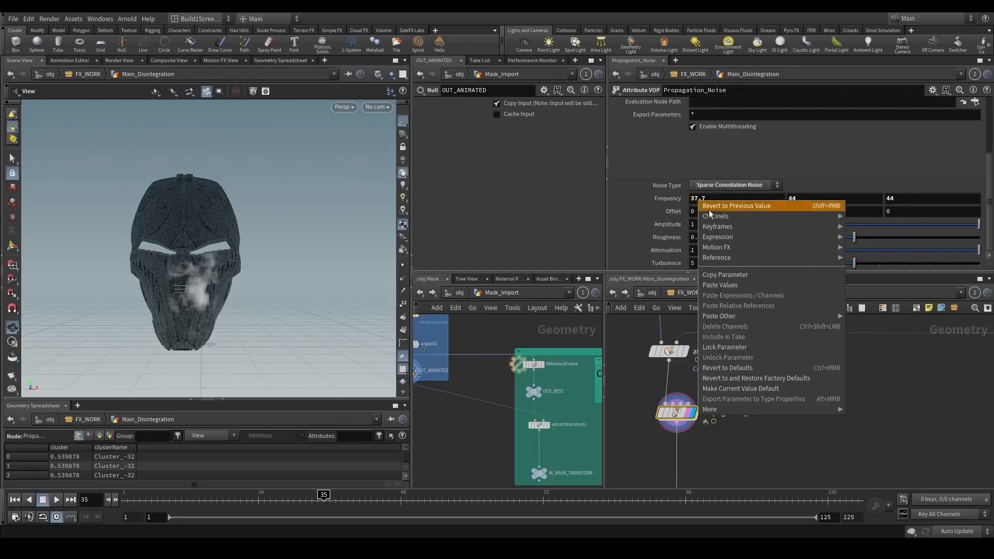
click(728, 277)
right_click(815, 199)
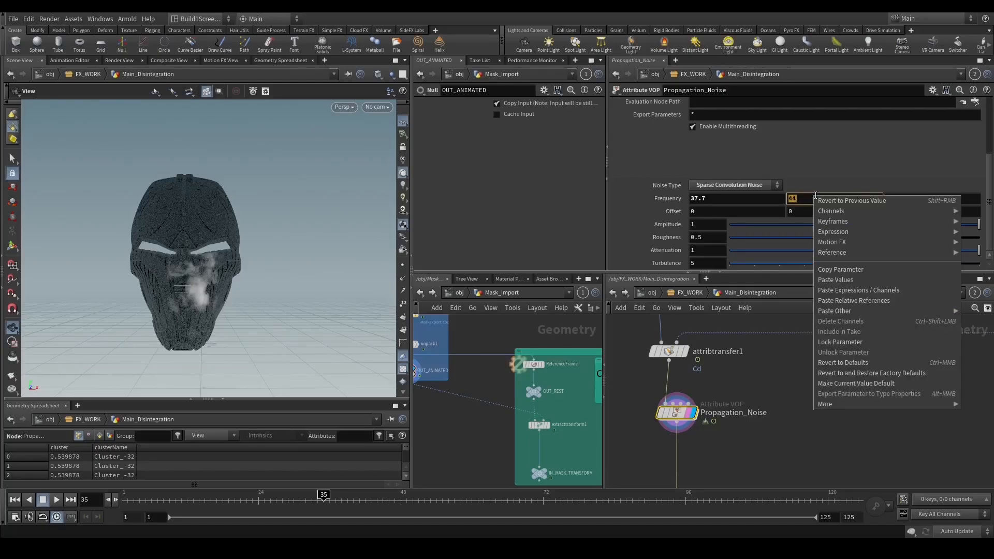
click(881, 301)
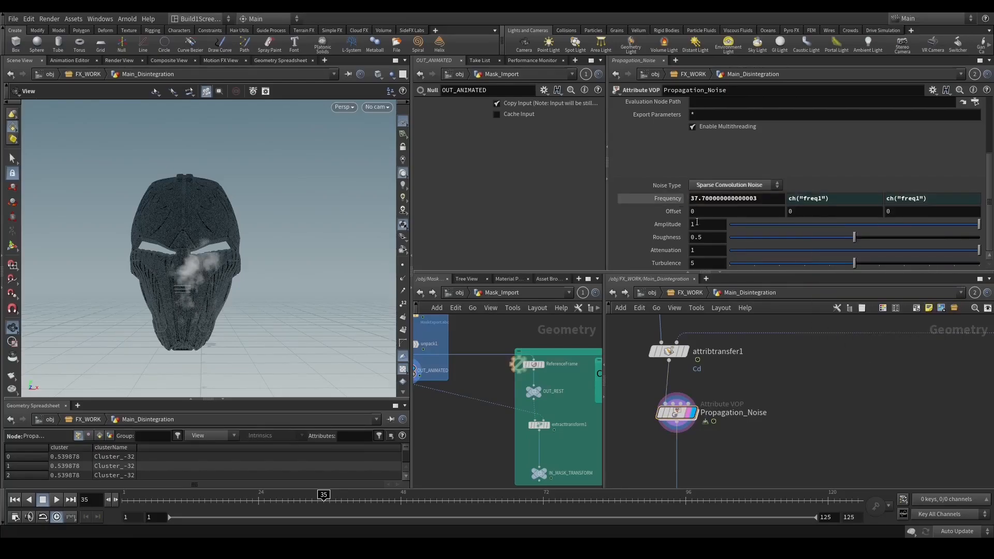
middle_drag(719, 198, 746, 198)
key(ctrl+z)
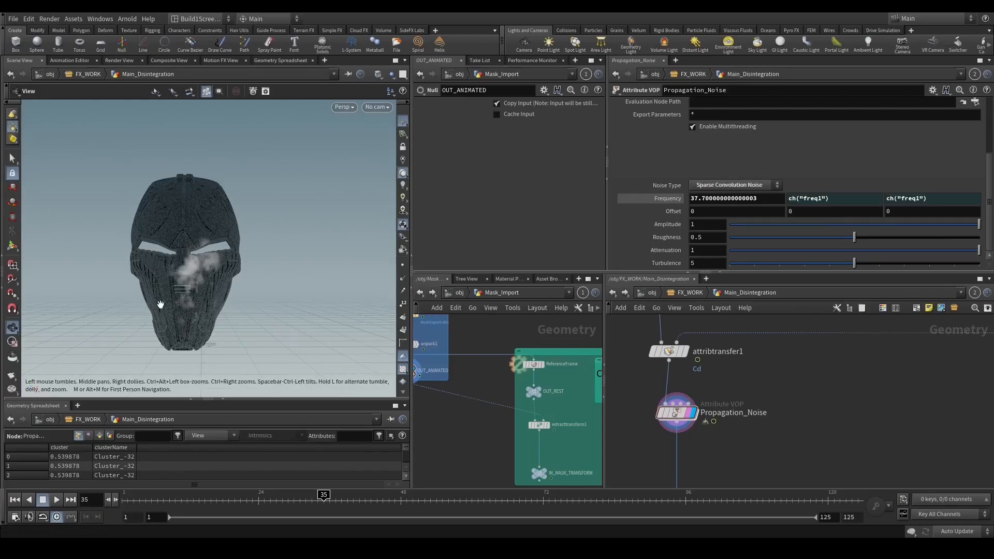
Set the second Offset component of Propagation_Noise to -1.9 to shift the noise pattern on the mask.
scroll(161, 305, up, 5)
click(864, 212)
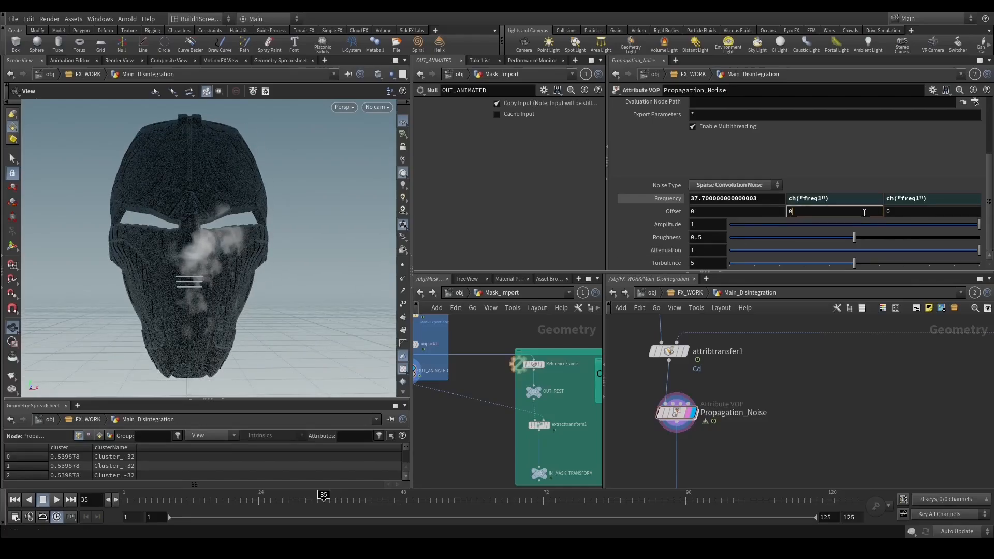
text(-1.9)
key(Return)
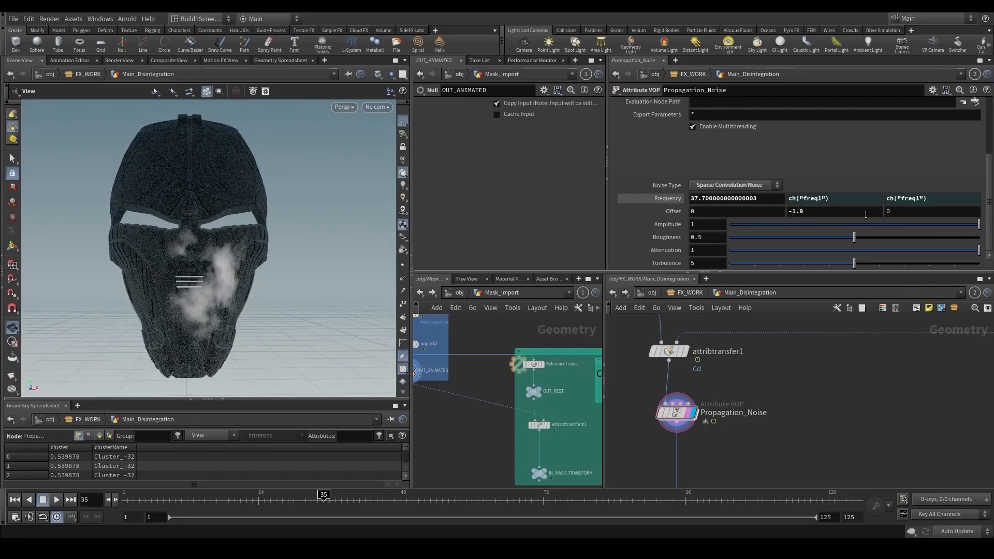
Go to frame 71 and set the Roughness of Propagation_Noise to .229.
drag(259, 242, 294, 331)
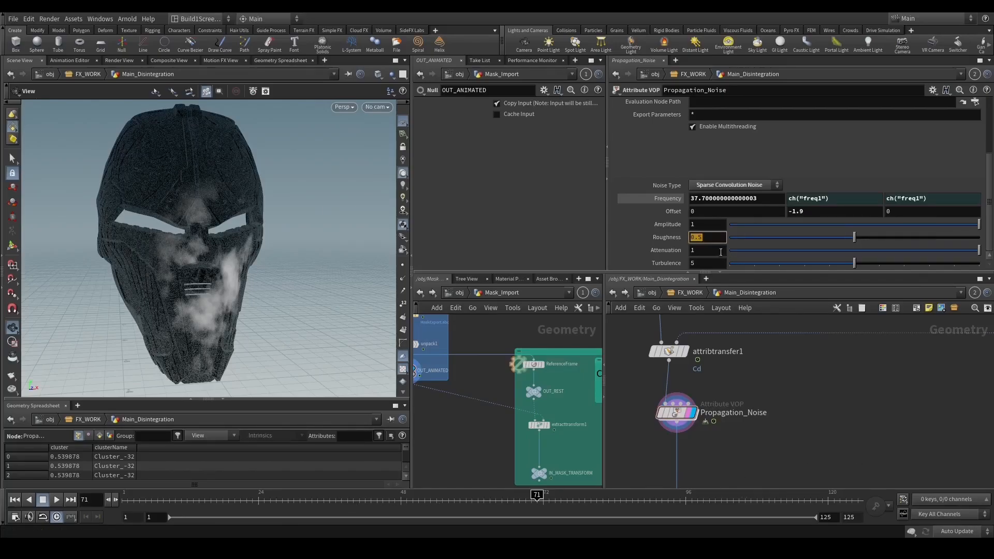
text(.229)
key(Return)
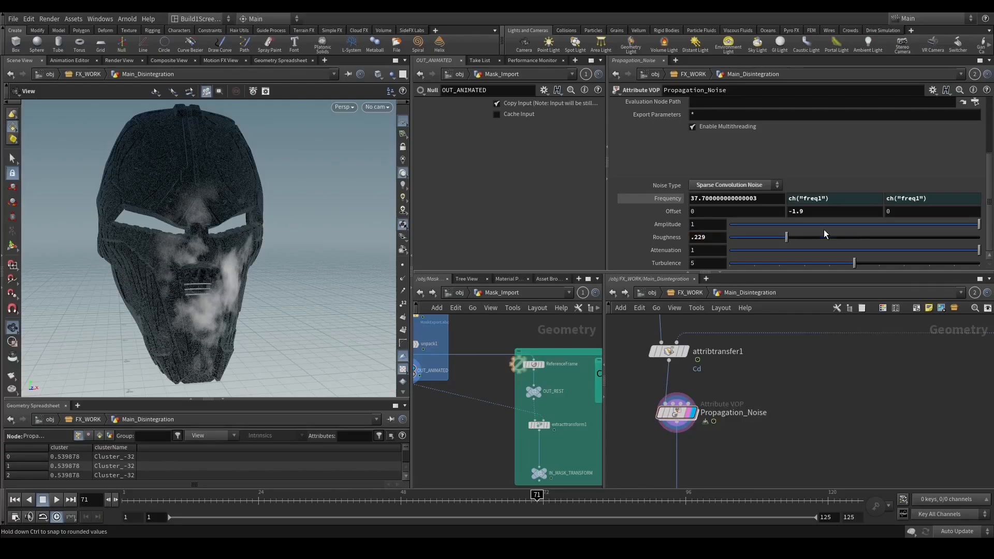
Scrub the timeline to frame 123 and examine how the softened noise spreads over the side of the mask.
mouse_move(289, 290)
mouse_down()
mouse_move(255, 282)
mouse_move(281, 285)
mouse_up()
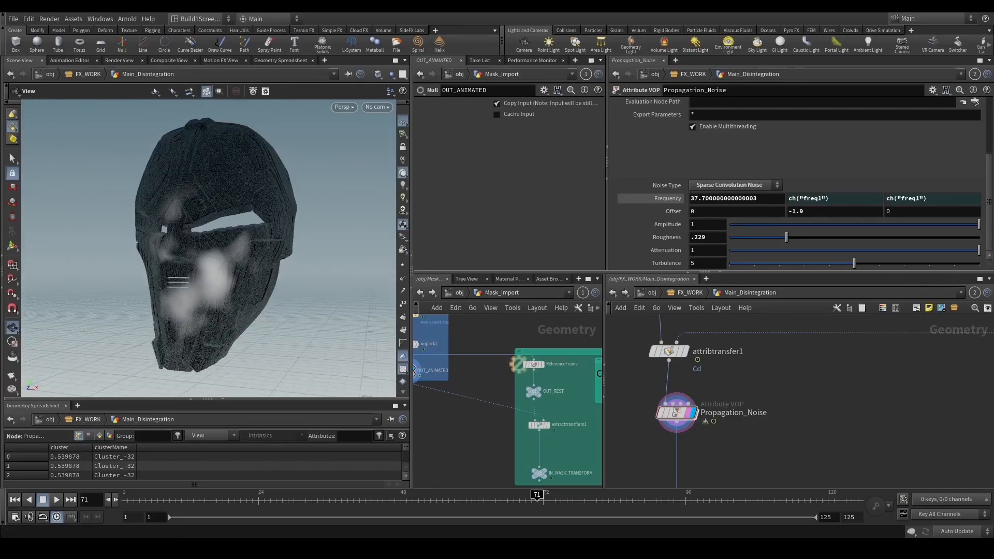
drag(357, 499, 846, 444)
middle_drag(735, 429, 744, 412)
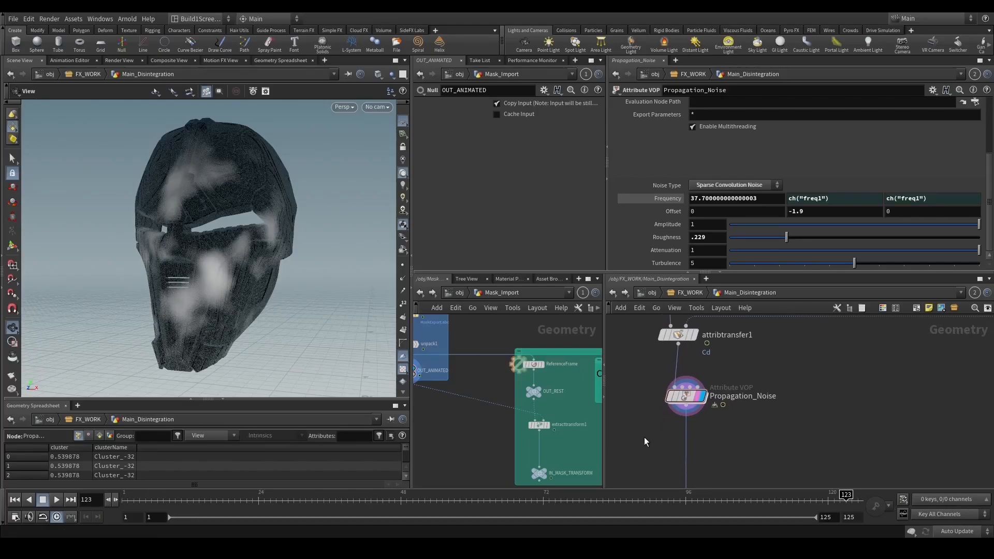
Add a Null below Propagation_Noise in the network and rename it ANIMATION_COLOR.
middle_drag(653, 467, 675, 420)
key(Tab)
text(nu)
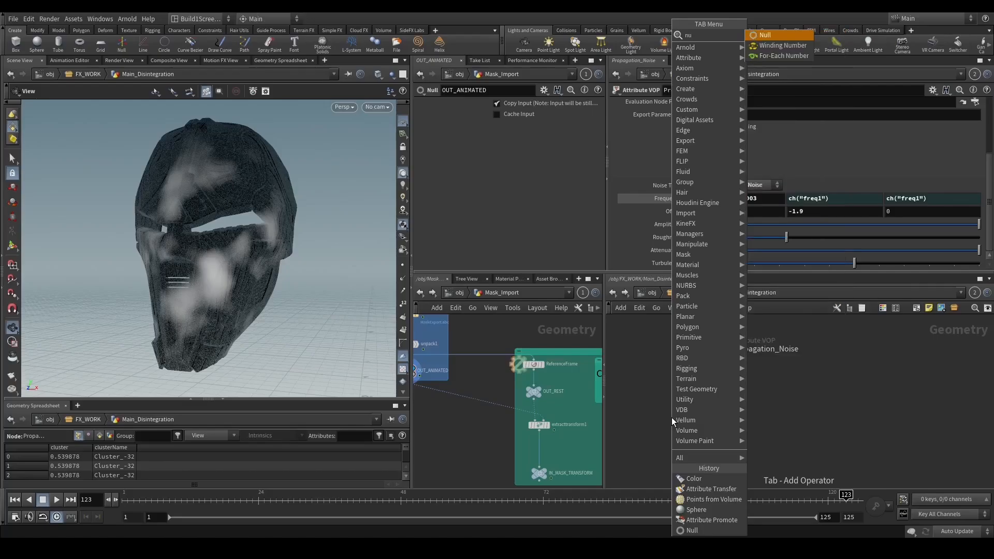
key(Return)
click(706, 411)
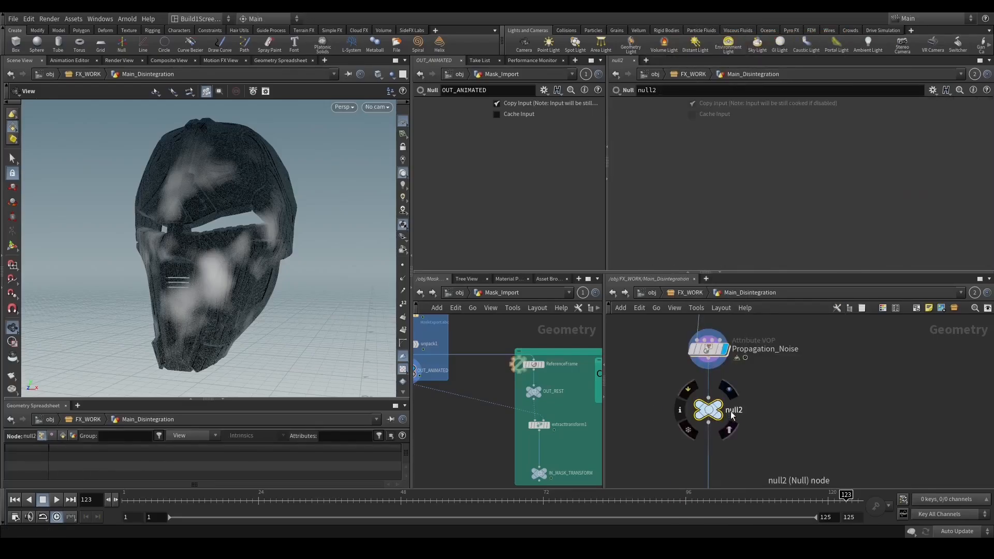
double_click(735, 407)
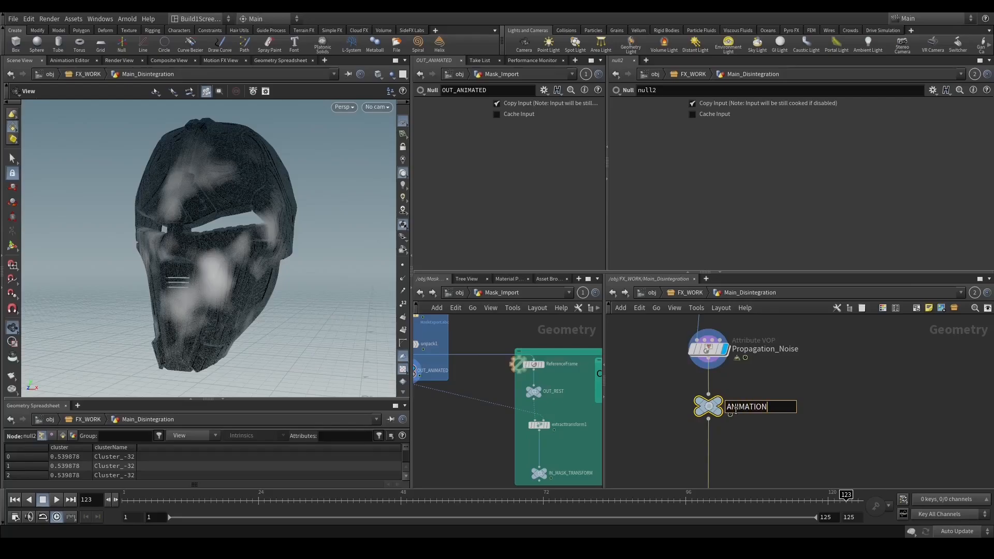
key(Return)
Move the downstream nodes further down, away from ANIMATION_COLOR, to make room in the chain.
scroll(736, 412, down, 3)
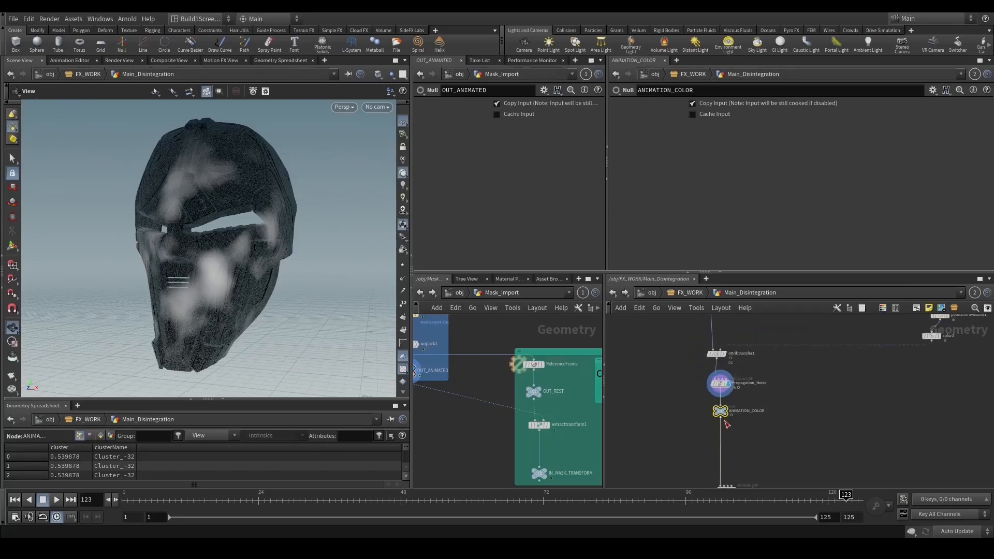
key(r)
middle_drag(786, 440, 763, 415)
scroll(751, 384, down, 3)
scroll(773, 419, down, 3)
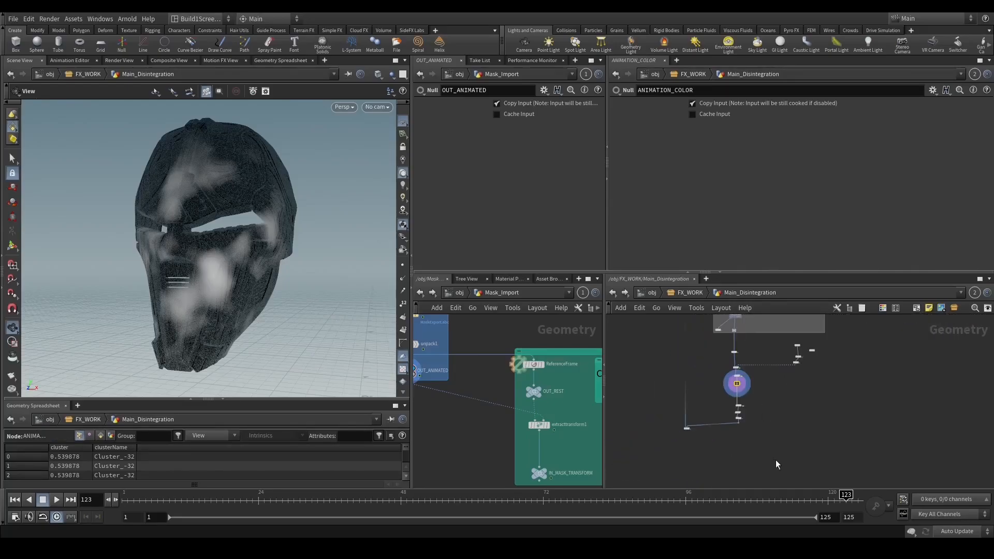
drag(775, 459, 640, 395)
scroll(720, 405, up, 2)
drag(727, 413, 728, 460)
drag(738, 389, 711, 361)
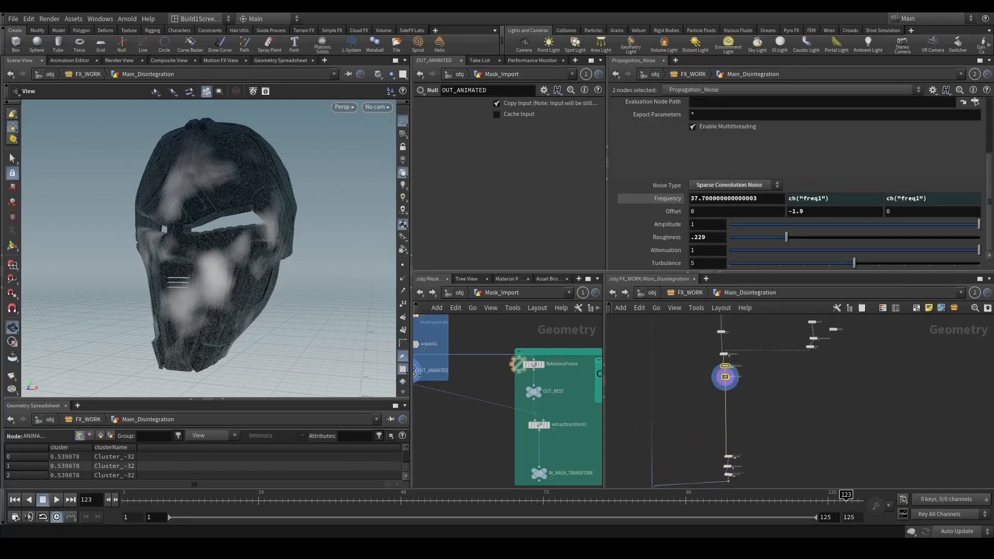
Insert an Attribute Wrangle directly below ANIMATION_COLOR in the chain and display it.
scroll(736, 393, up, 2)
click(727, 392)
key(Tab)
text(attwr)
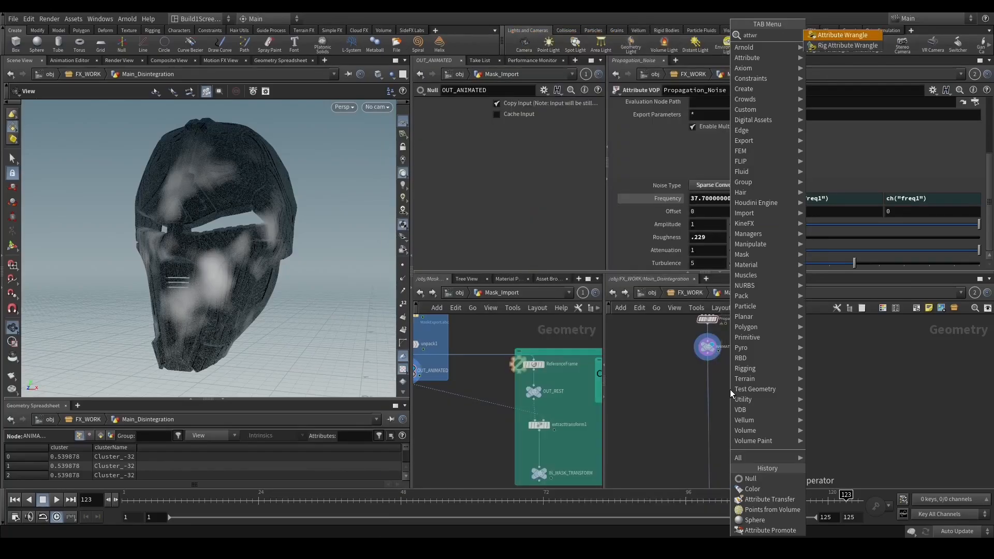
key(Return)
click(698, 388)
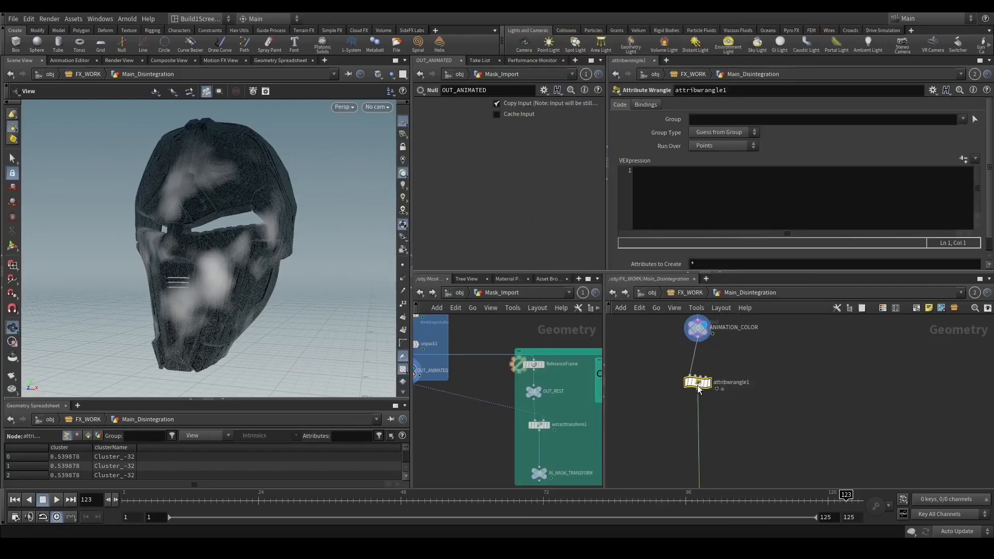
click(735, 225)
text(float amount=@C)
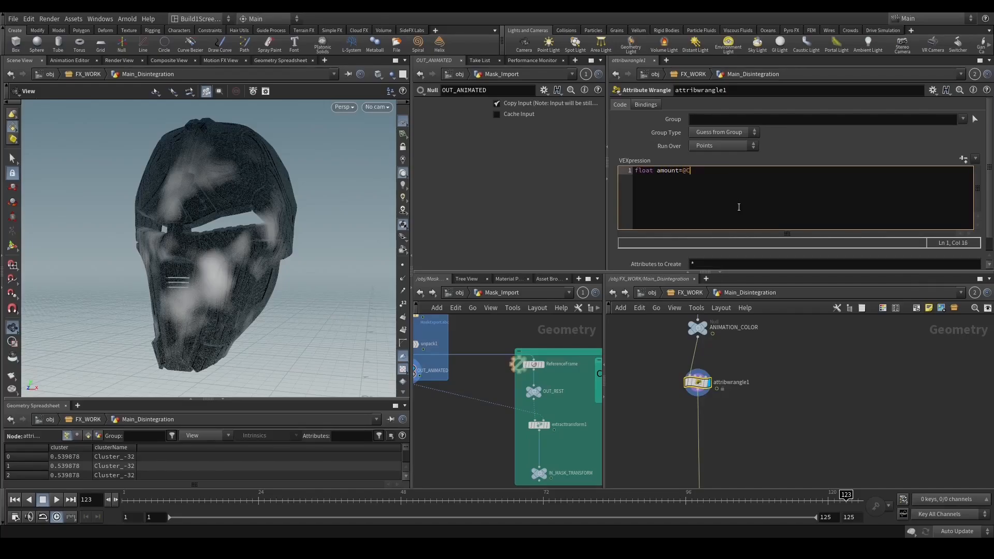
text(d.r)
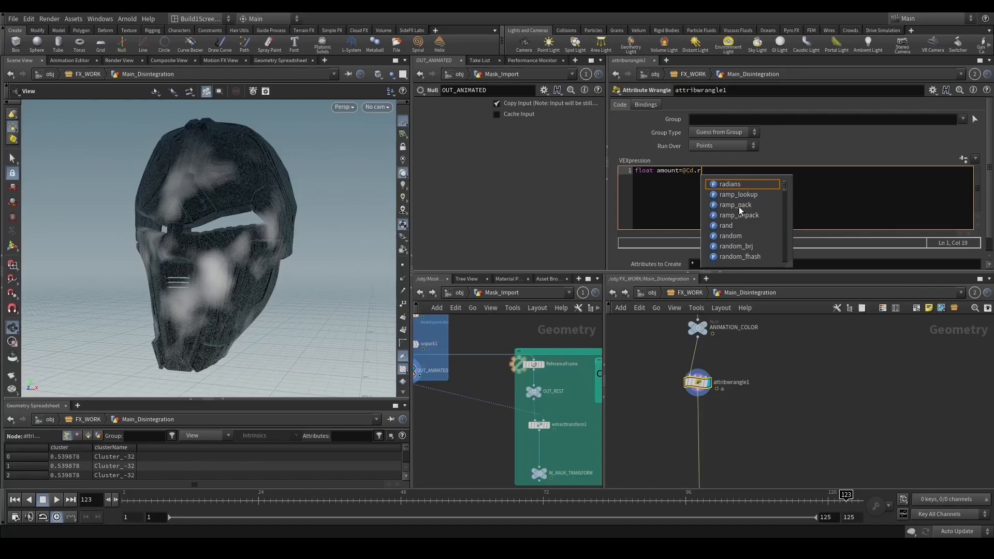
text(;)
key(Return)
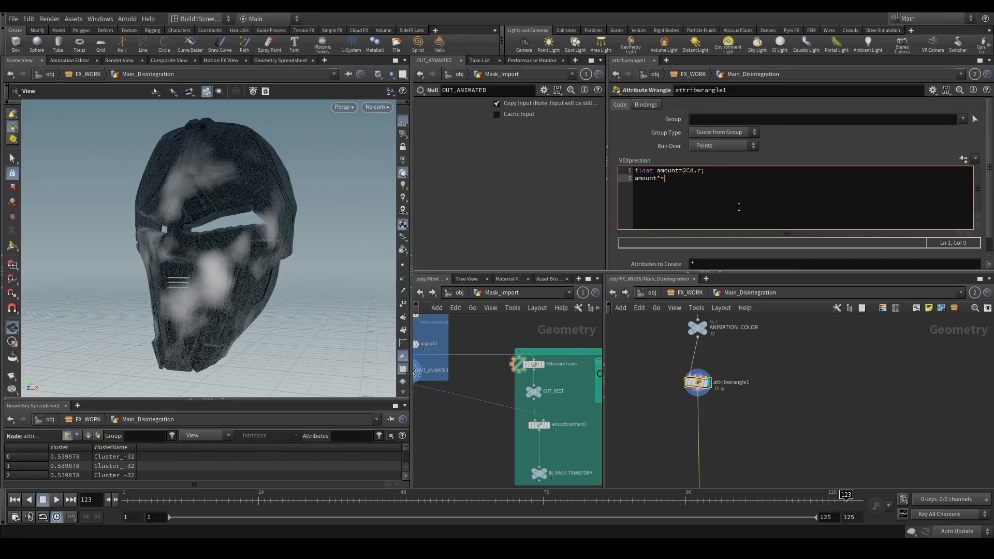
text(amount*=chf('Animation');)
key(Return)
text(f@amount=amount)
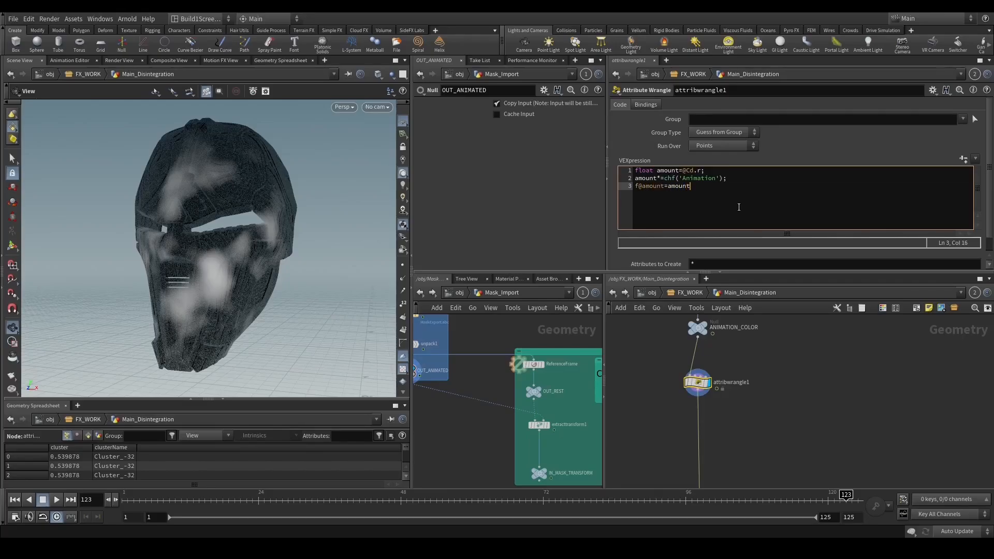
key(Return)
key(Return)
click(739, 381)
Go to frame 25, create the Animation parameter from the wrangle's code and set it to 0.4.
drag(140, 492, 275, 490)
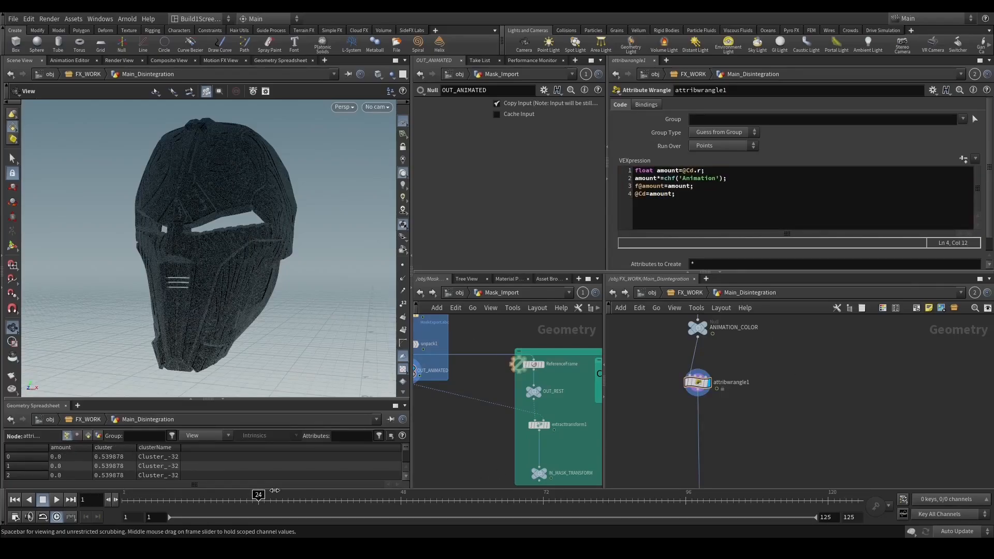
click(964, 159)
scroll(785, 262, down, 2)
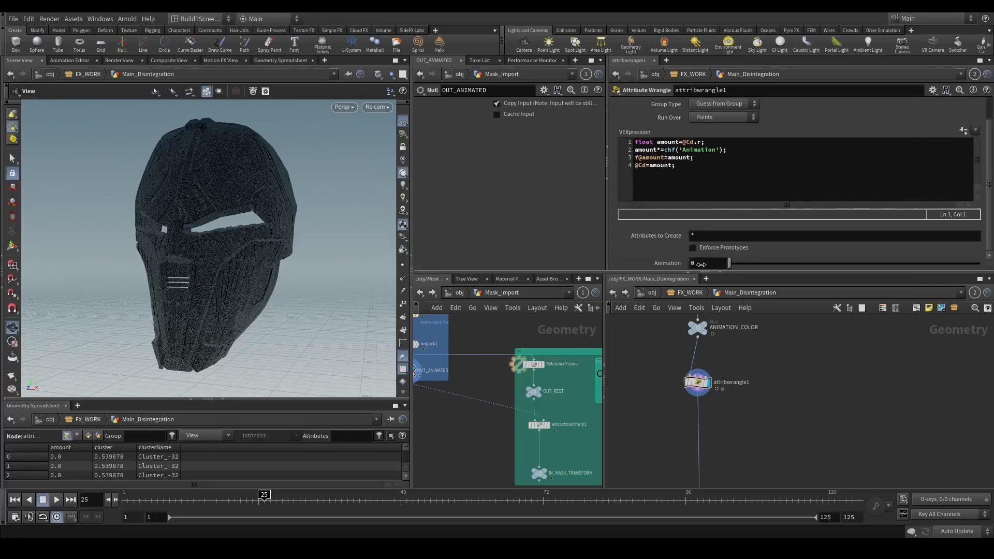
mouse_move(700, 264)
middle_down()
mouse_move(731, 263)
mouse_move(688, 280)
middle_up()
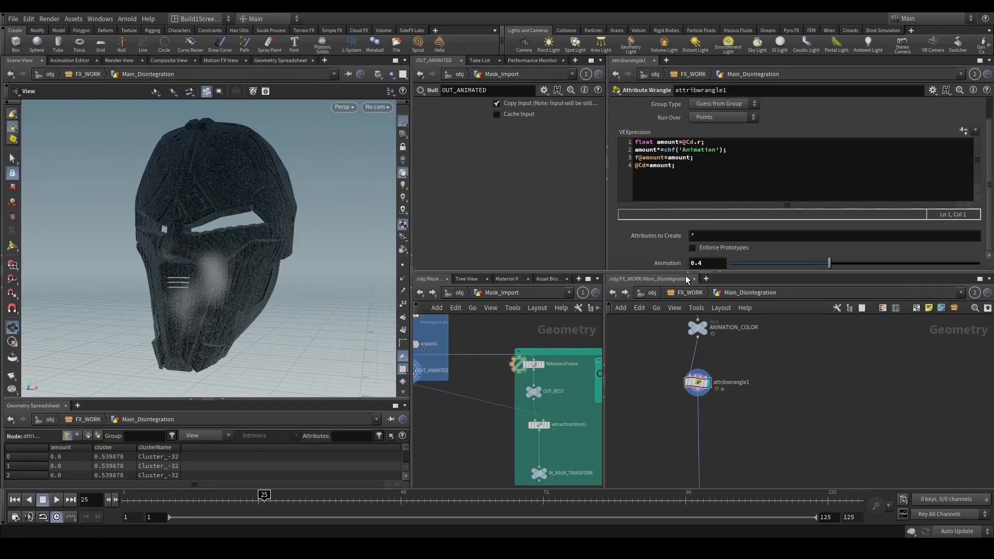
Scrub to frame 107 and examine the scaled color on the mask and the noise and wrangle nodes driving it.
drag(260, 502, 751, 490)
middle_drag(725, 336, 702, 439)
click(680, 392)
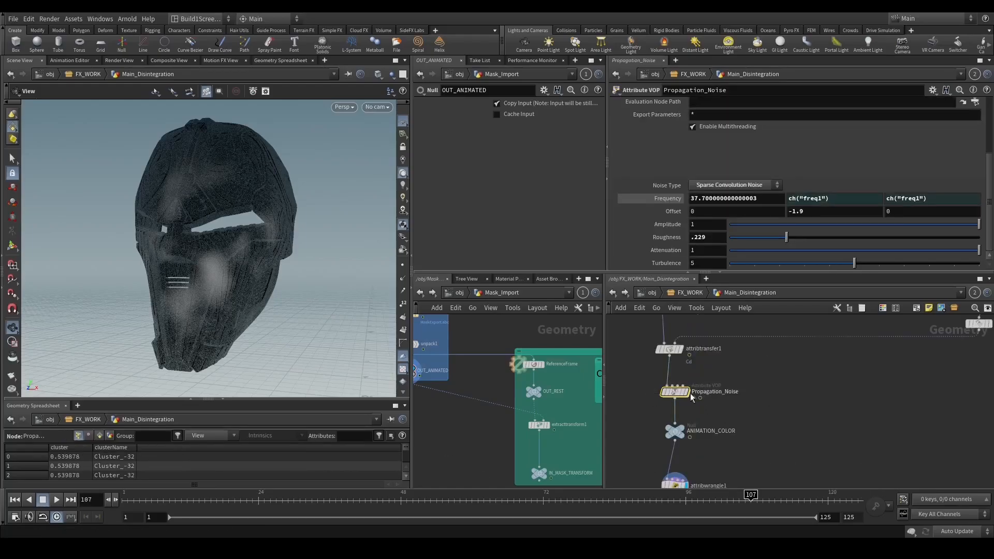
scroll(756, 378, down, 1)
scroll(642, 466, up, 2)
drag(674, 437, 739, 462)
scroll(767, 370, down, 2)
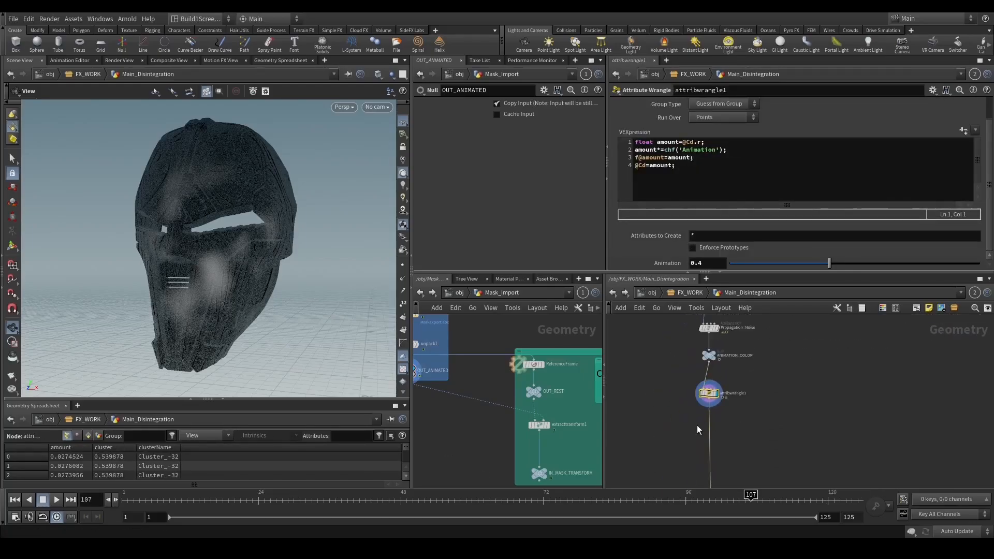
scroll(742, 411, down, 2)
scroll(736, 415, up, 2)
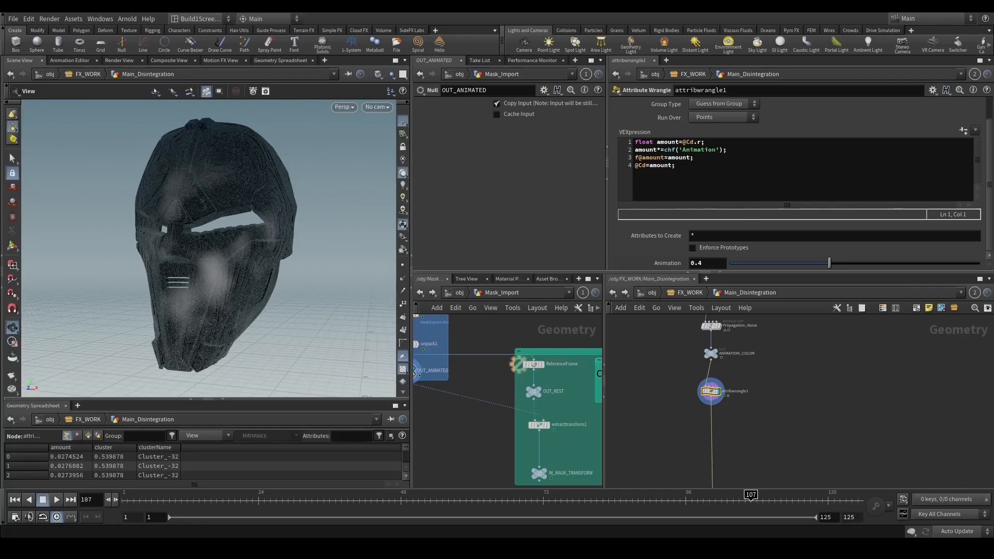
Keyframe the wrangle's Animation parameter at 0 on frame 36 and at 1 on frame 125.
drag(124, 500, 329, 499)
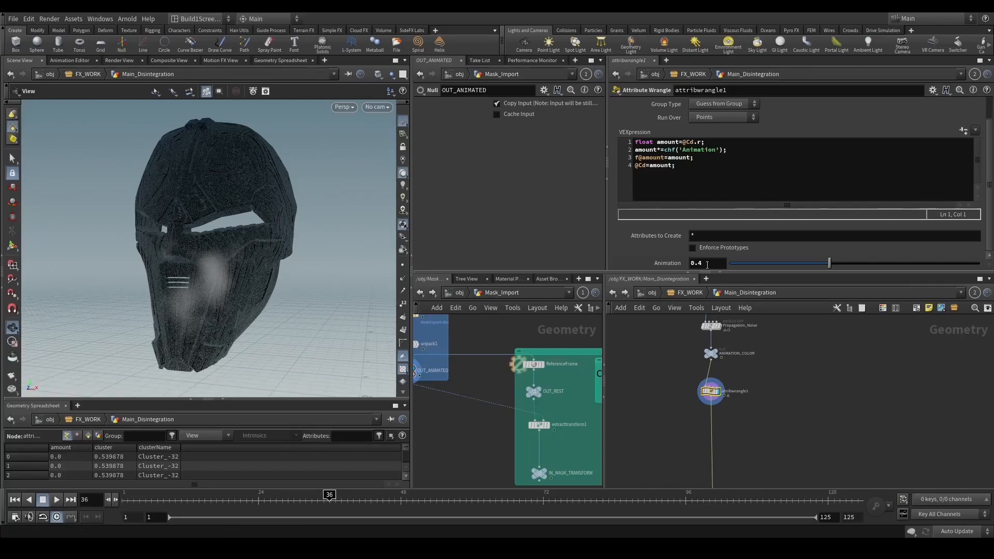
ctrl+middle_click(709, 264)
alt+click(709, 265)
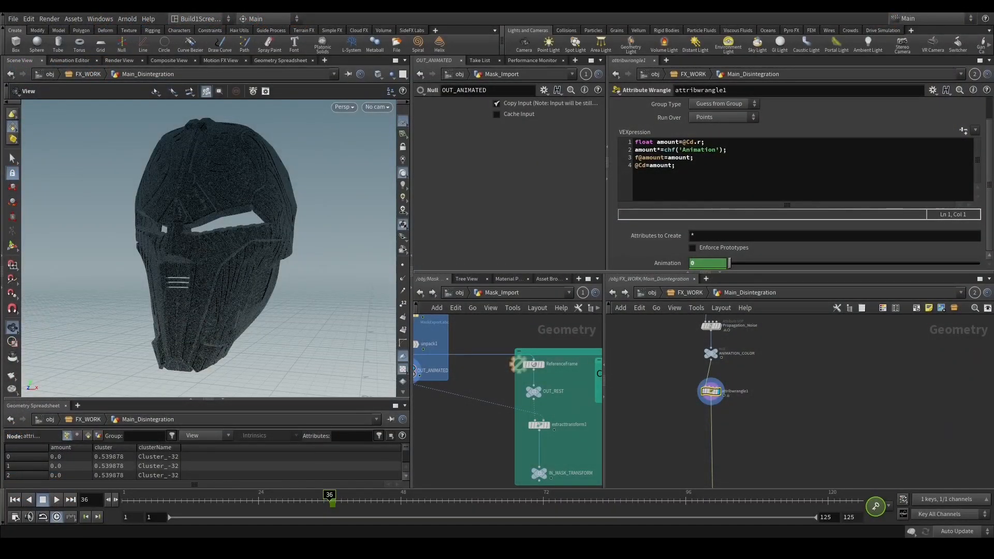
key(Up)
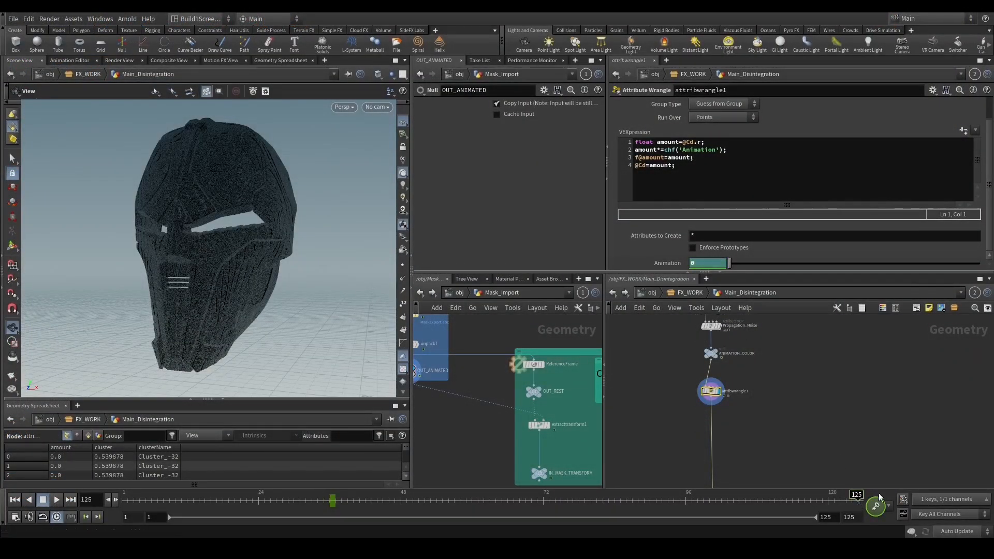
double_click(710, 263)
text(1)
key(Return)
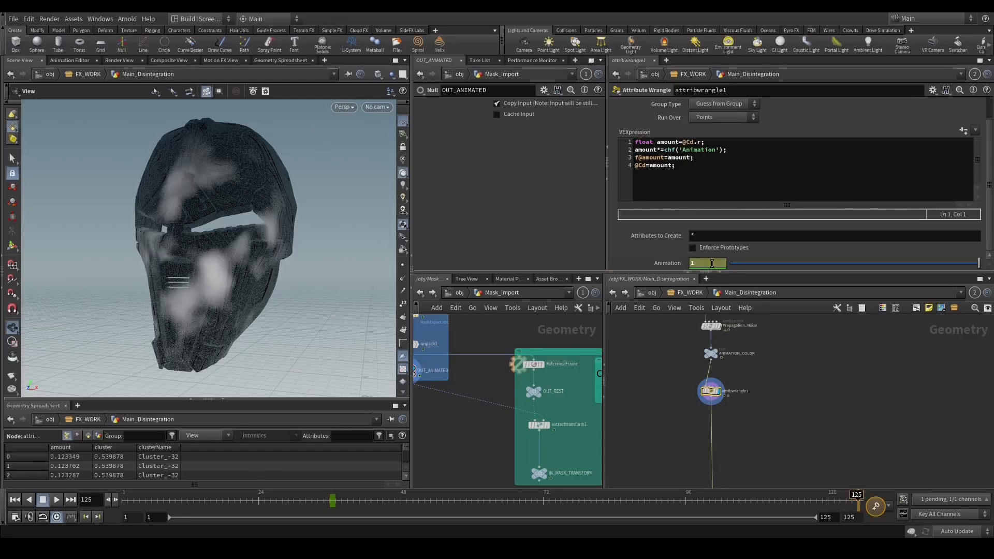
alt+click(712, 263)
Open the Animation parameter's curve in the Animation Editor and move its first keyframe to frame 1.
shift+click(712, 263)
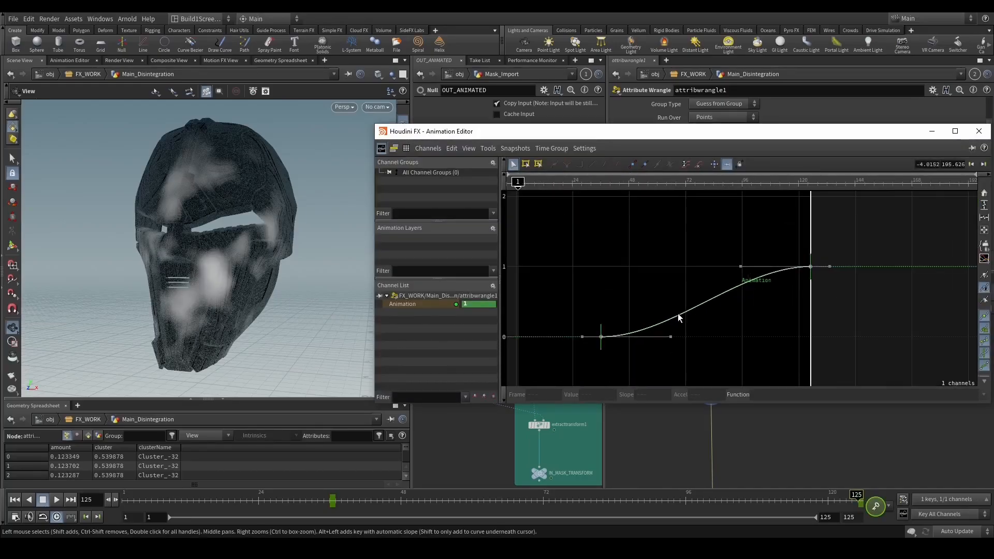
key(h)
drag(571, 331, 821, 265)
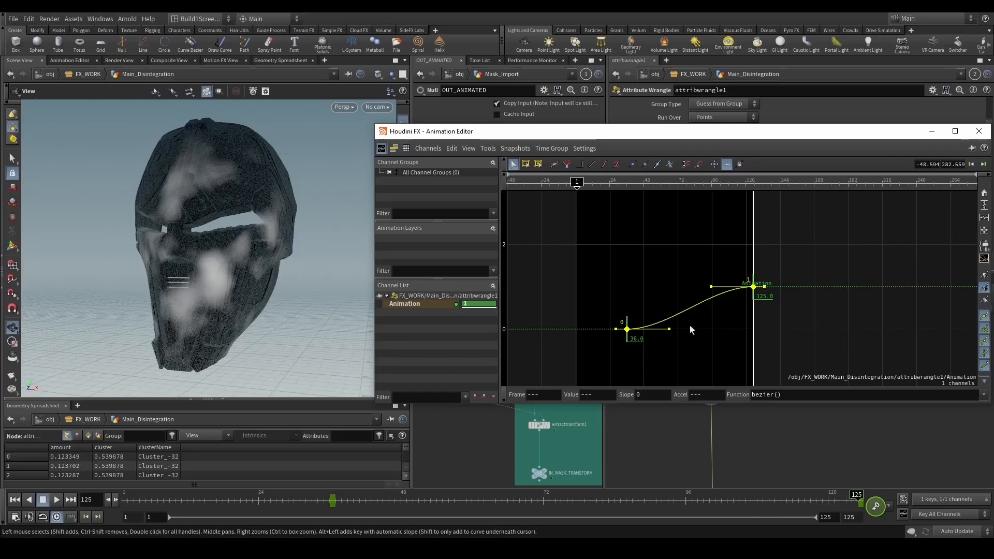
drag(542, 264, 635, 352)
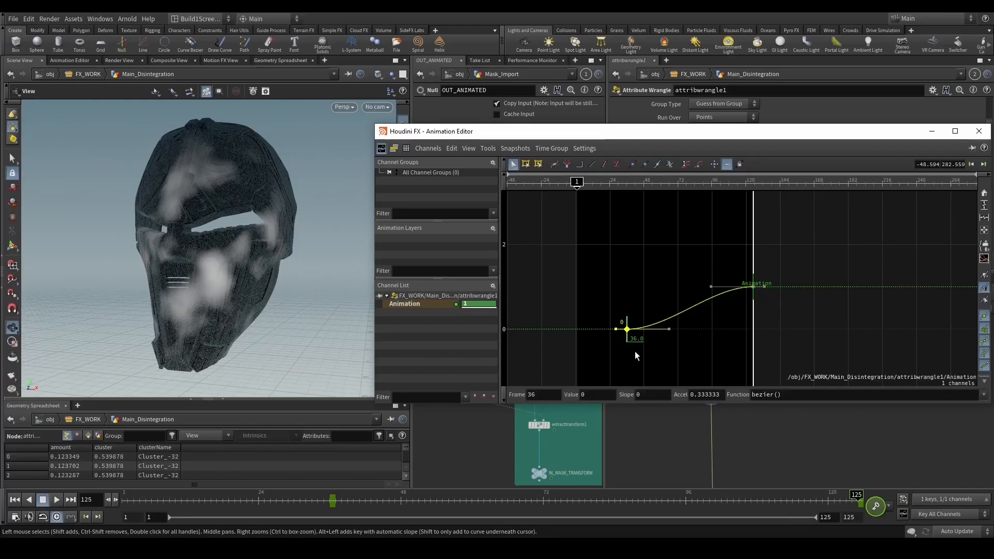
click(562, 391)
text(1)
key(Return)
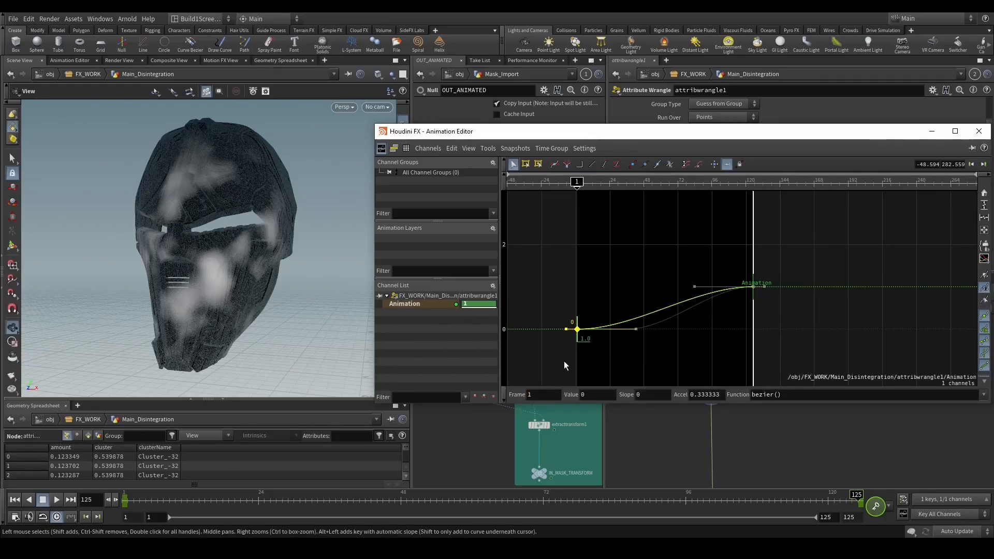
Set the interpolation function of both Animation keyframes to easein() and minimize the Animation Editor.
drag(564, 361, 818, 251)
click(984, 394)
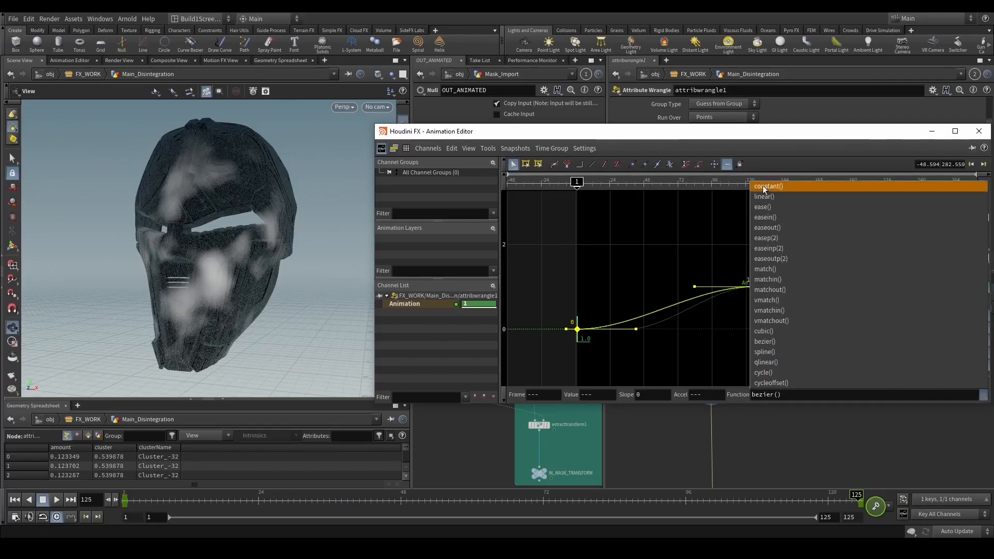
click(782, 217)
key(h)
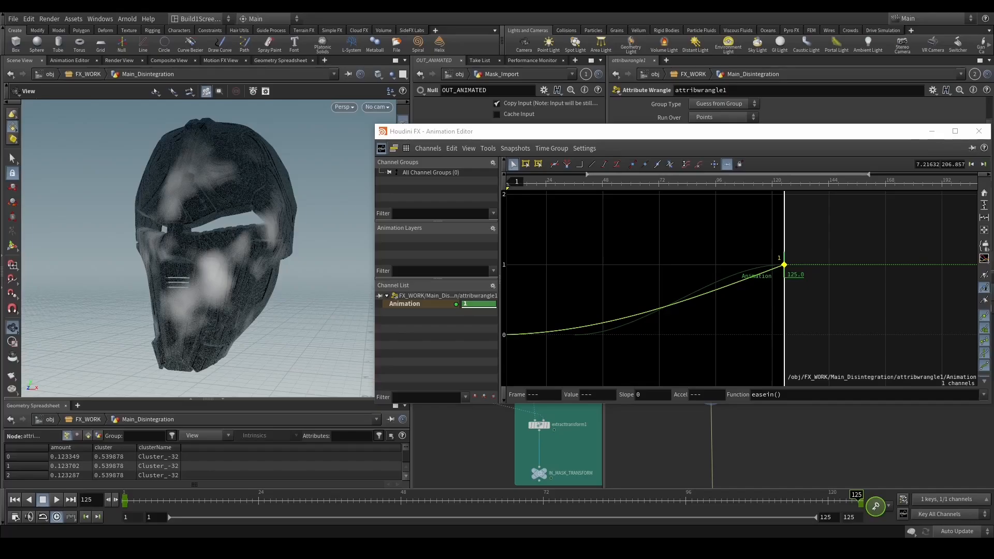
click(933, 131)
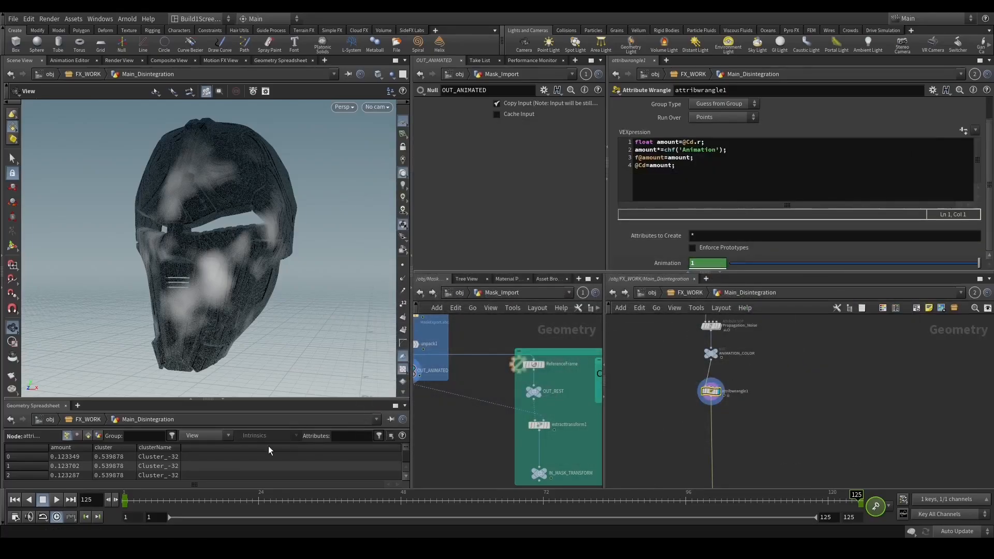
Play the animation from the first frame and scrub to frame 125 to examine the color growing over the mask.
click(15, 500)
click(57, 500)
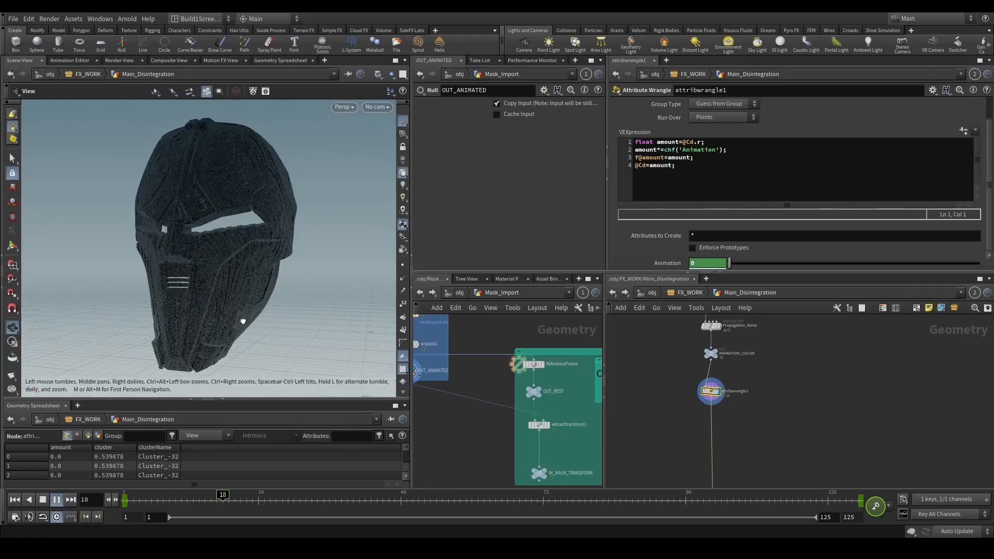
drag(290, 499, 862, 498)
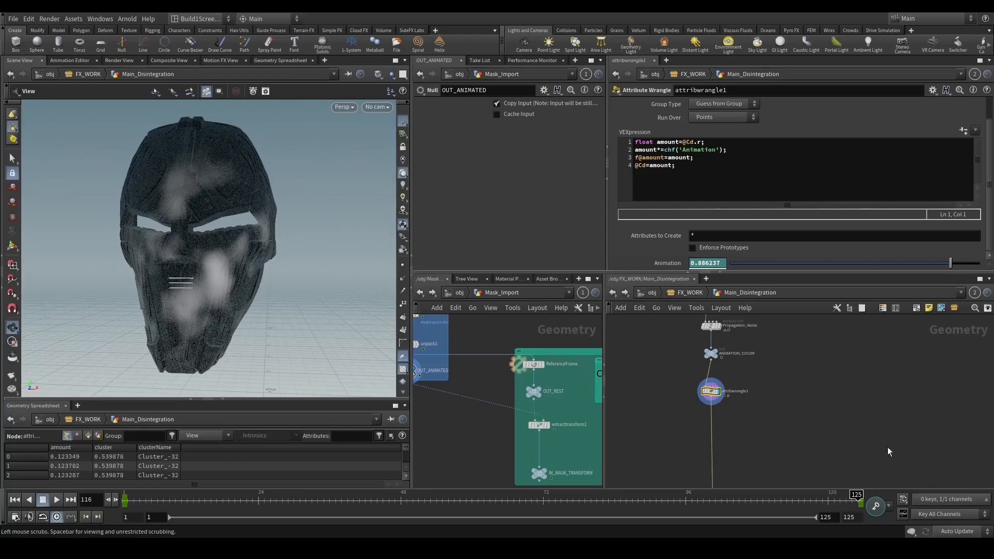
Rename the attribute wrangle as Amount_Animation.
scroll(718, 405, up, 1)
double_click(736, 391)
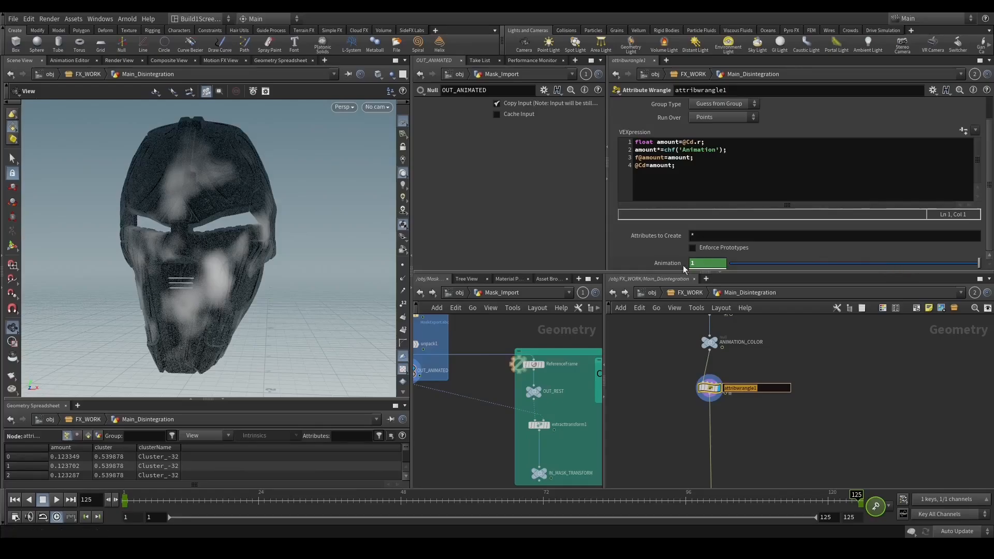
text(Amount_Animation)
key(Return)
Duplicate the ANIMATION_COLOR null below Amount_Animation, rename the copy PROPAGATION and display it.
alt+drag(720, 344, 715, 417)
double_click(739, 416)
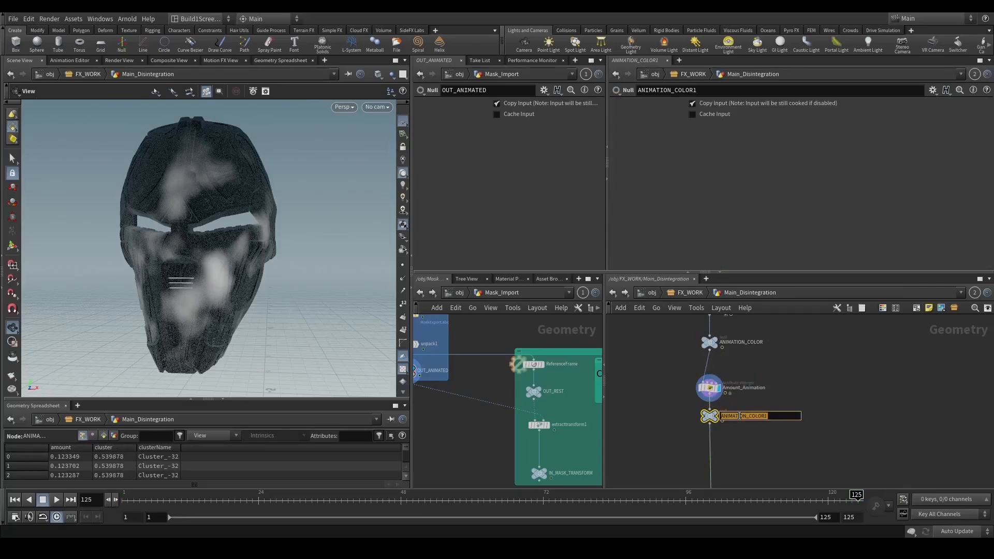
text(PROPAGATION)
key(Return)
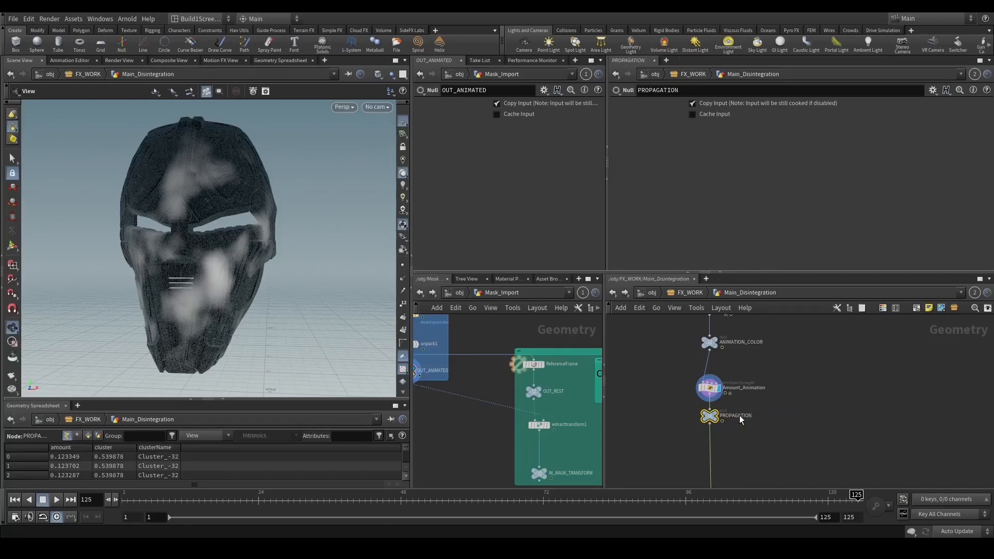
scroll(725, 425, down, 2)
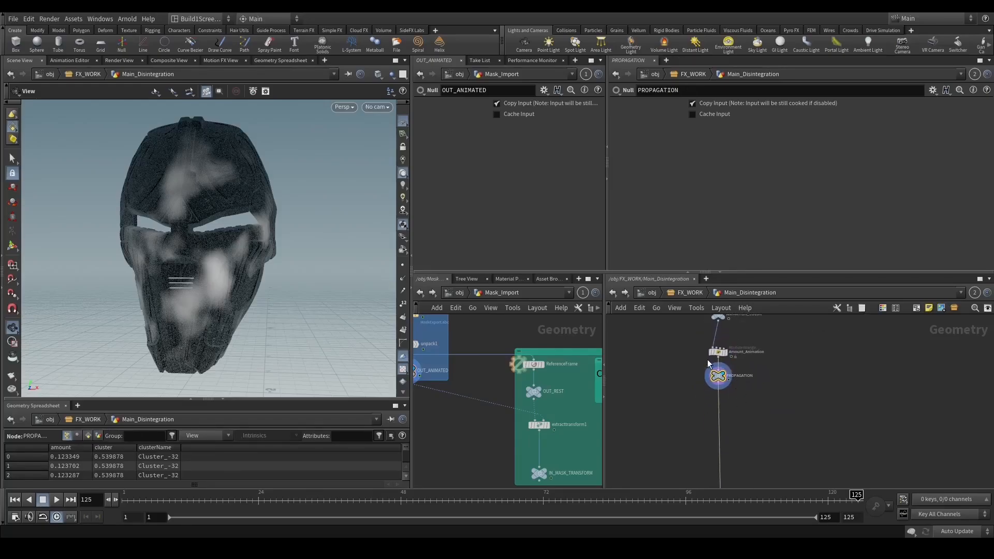
Insert an Attribute Wrangle between Amount_Animation and the PROPAGATION null.
middle_click(718, 376)
drag(719, 376, 723, 412)
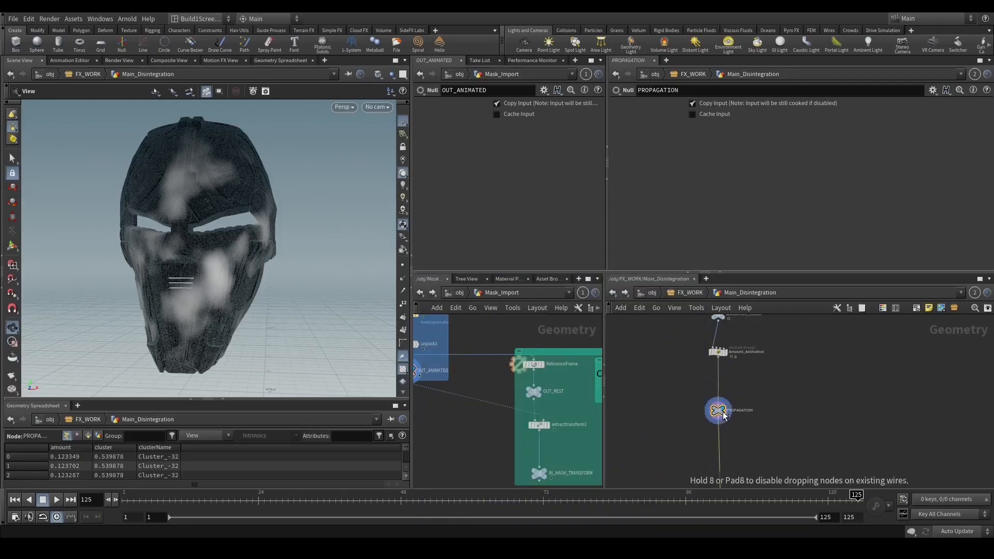
key(Tab)
text(attw)
key(Return)
click(727, 386)
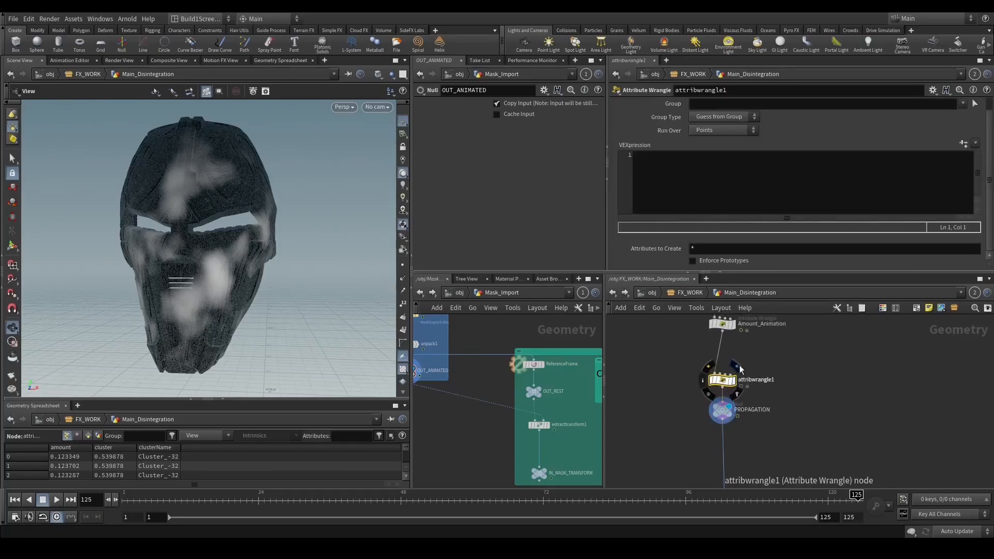
Write s@name=s@clusterName; in the new wrangle's VEXpression and rename the node as Name.
click(700, 212)
text(s@name=)
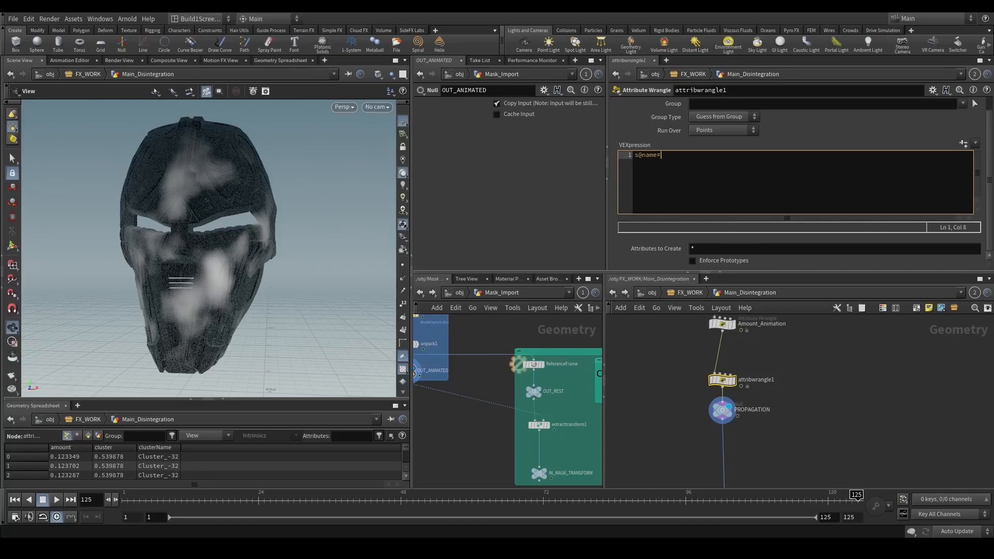
text(s@clusterName;)
double_click(756, 380)
text(Name_)
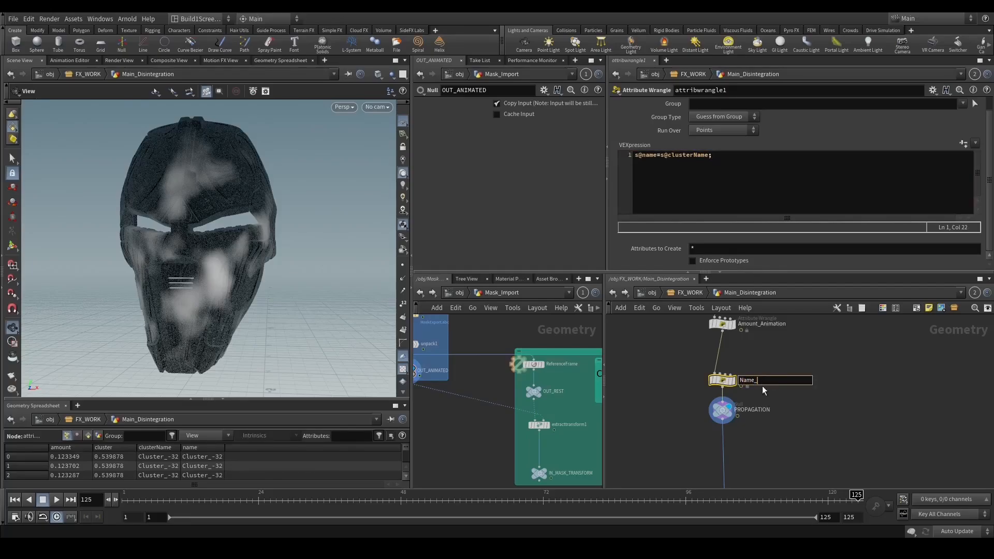
key(Return)
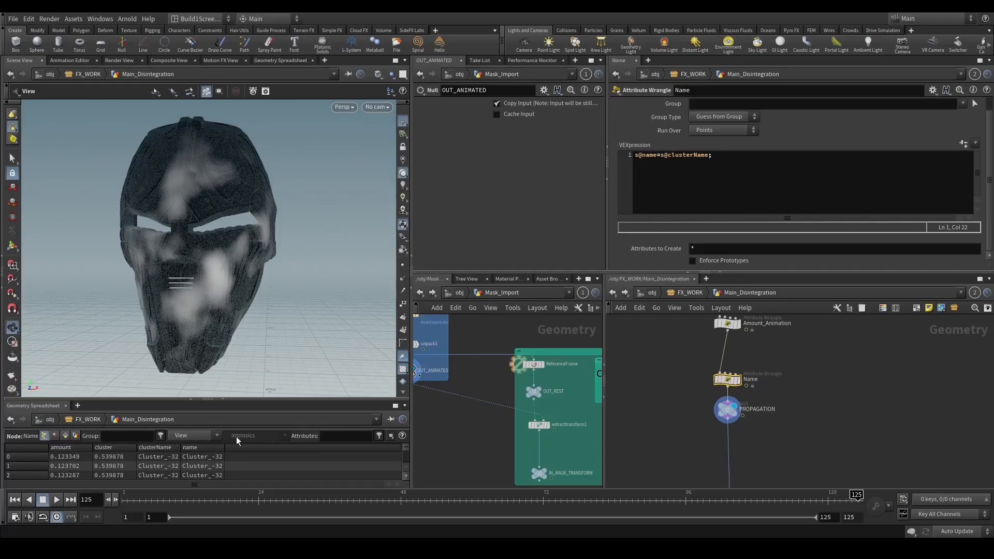
Display the transformpieces1 result and select the Test_Noise attribute VOP.
middle_drag(747, 415, 738, 371)
scroll(773, 413, down, 5)
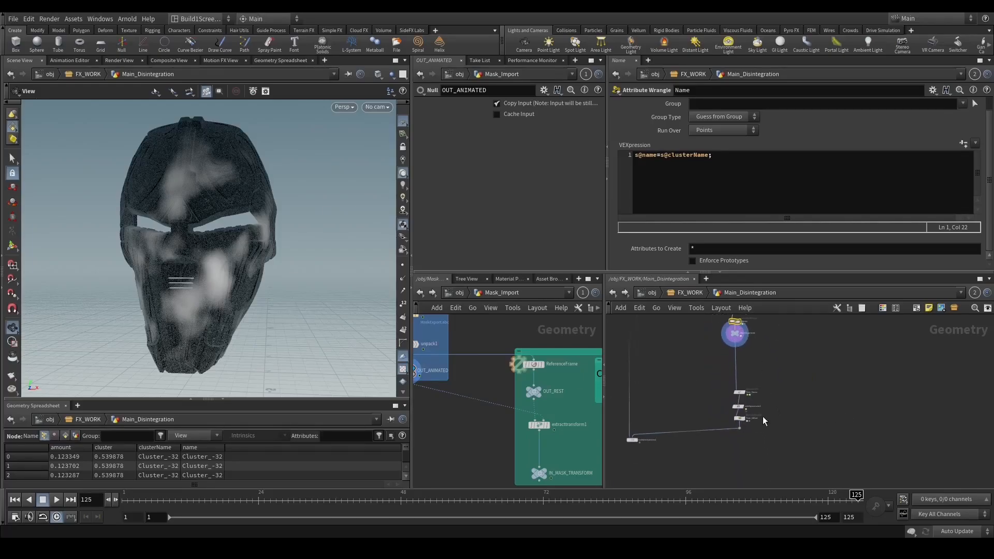
click(649, 437)
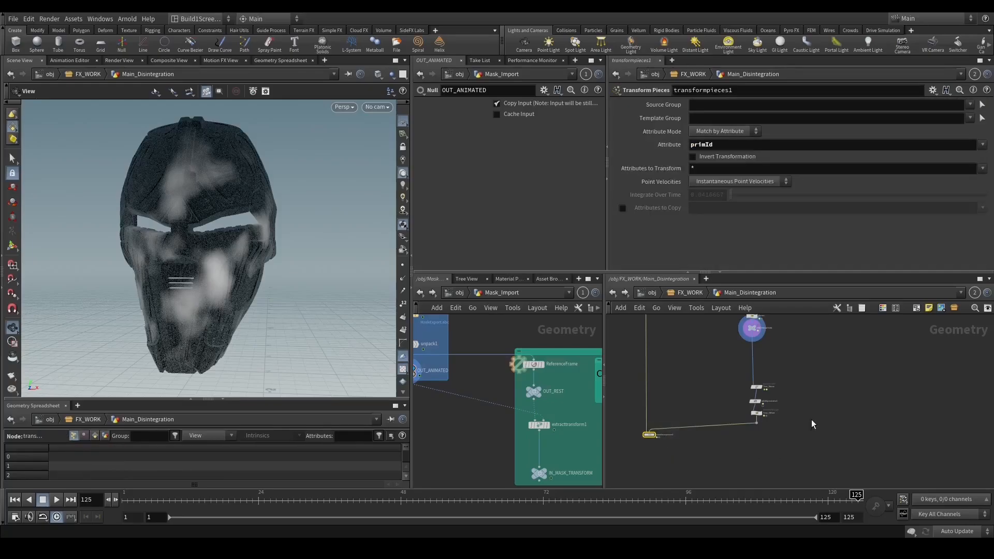
scroll(645, 434, up, 5)
click(641, 428)
middle_drag(888, 410, 749, 375)
click(783, 373)
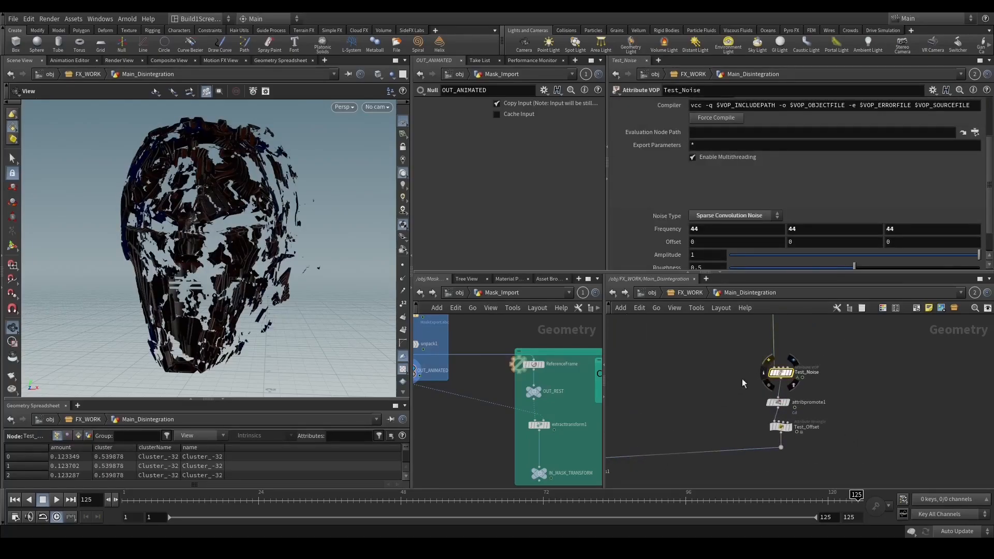
Play the animation from the start and scrub to frame 40 to examine how the mask breaks apart.
scroll(746, 372, down, 3)
click(207, 499)
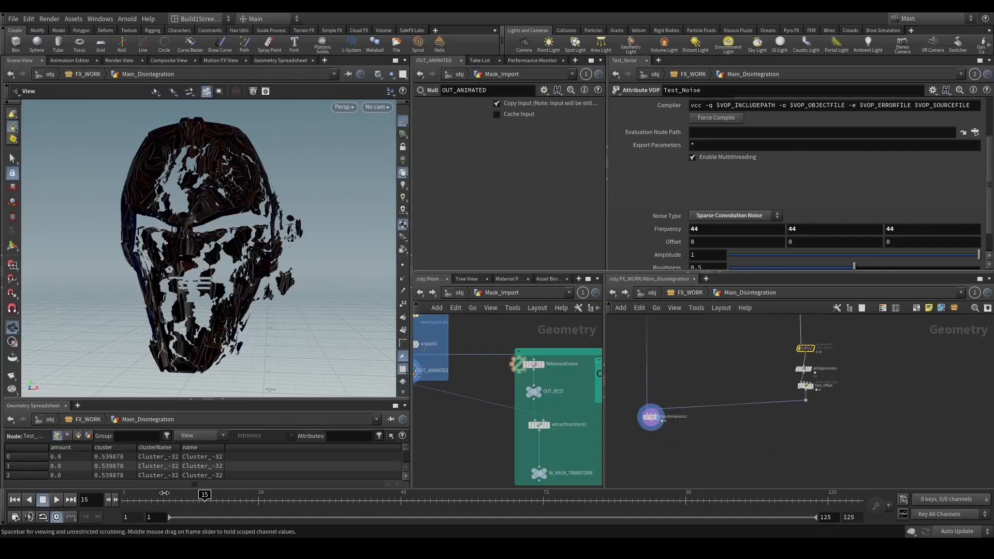
drag(110, 498, 62, 502)
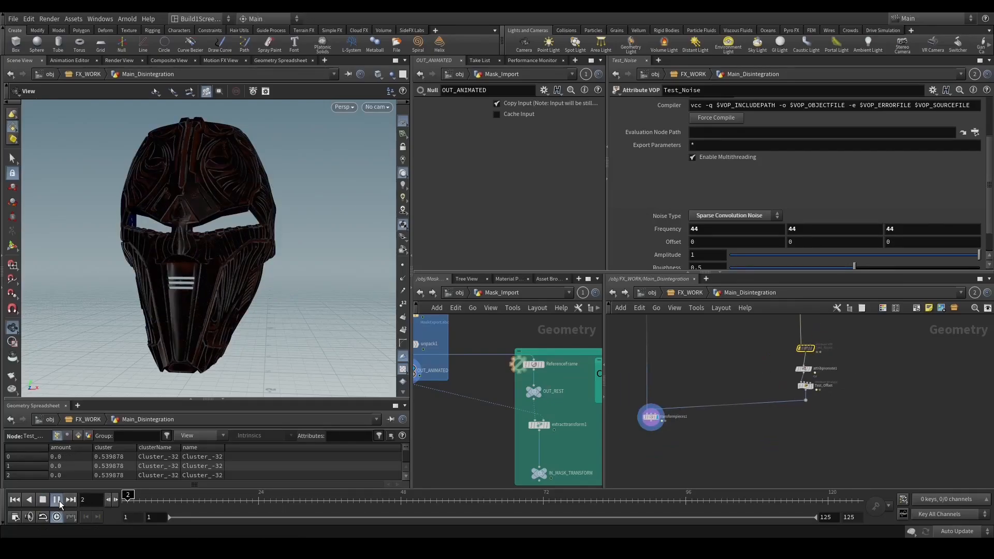
click(59, 502)
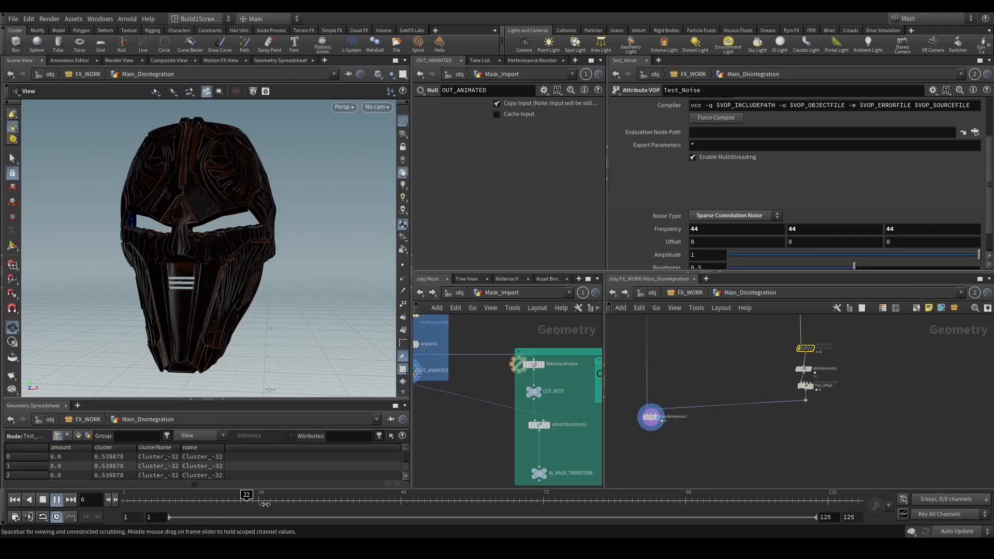
mouse_move(294, 504)
mouse_down()
mouse_move(349, 504)
mouse_move(354, 495)
mouse_up()
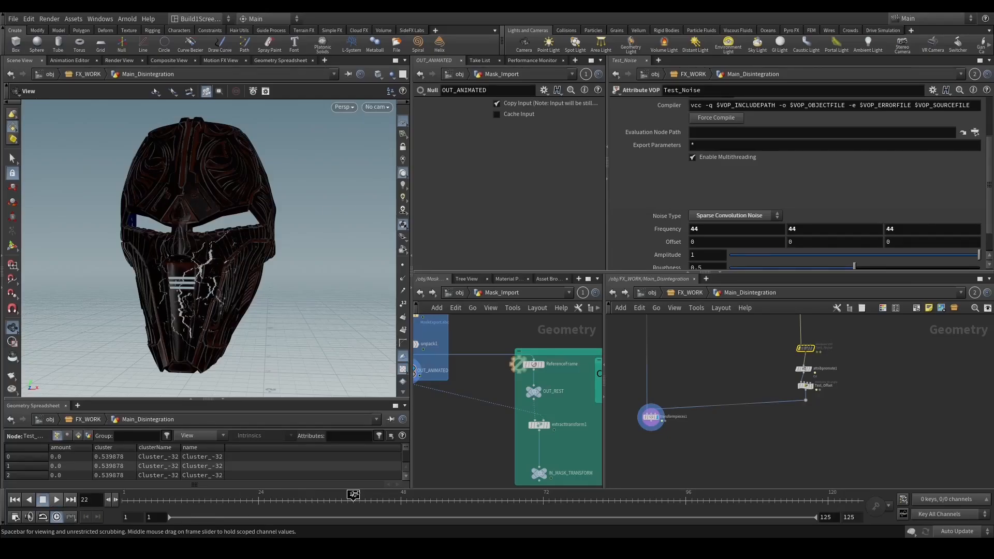
Look through RENDER_CAM and maximize the Scene View.
click(383, 107)
click(396, 156)
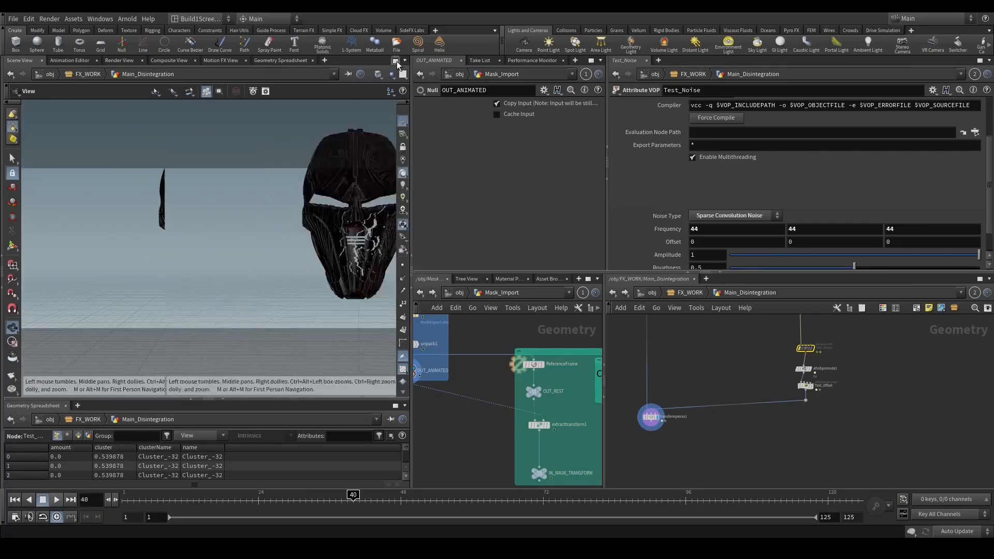
key(ctrl+b)
Scrub the disintegration to frame 63, examine the displaced mask pieces from another angle, and return to RENDER_CAM.
drag(479, 502, 697, 505)
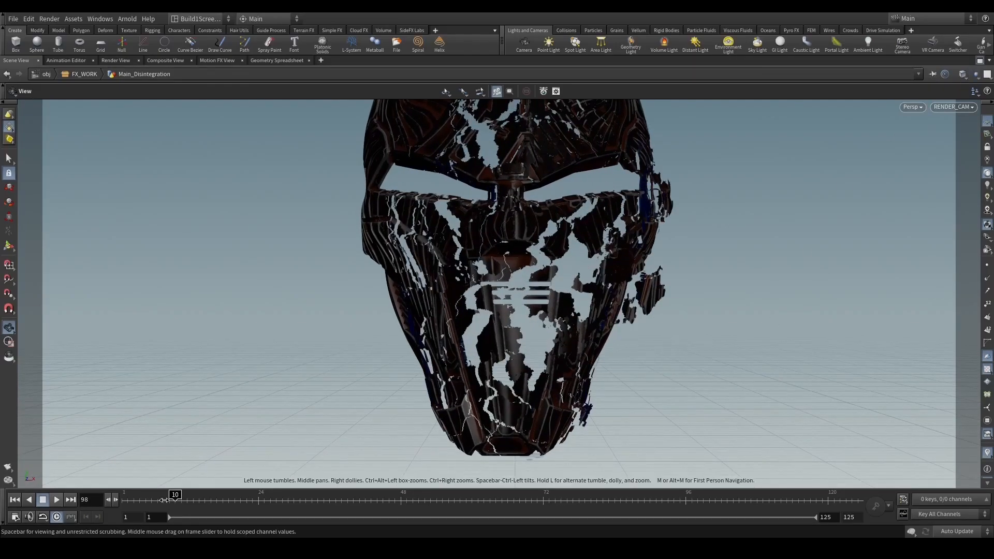
click(261, 500)
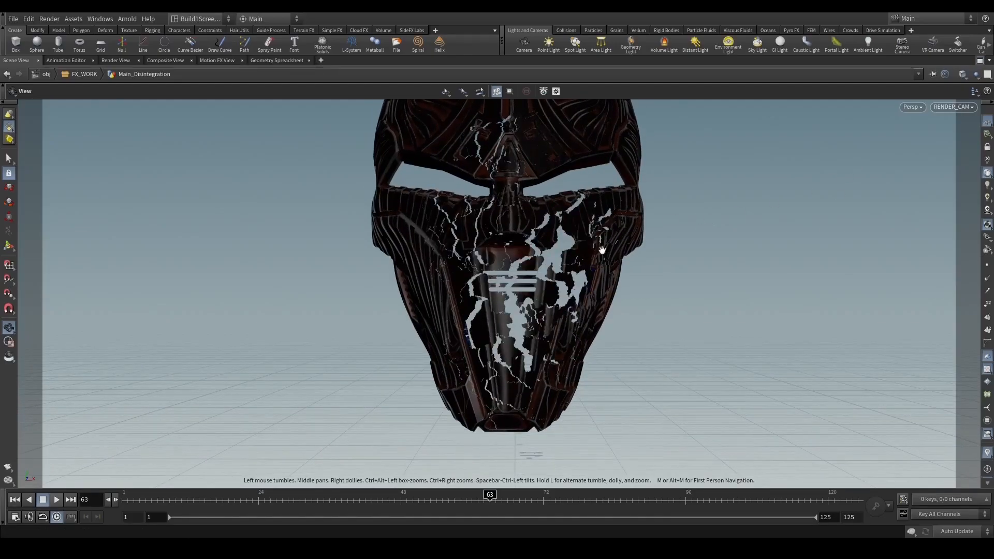
drag(587, 257, 640, 306)
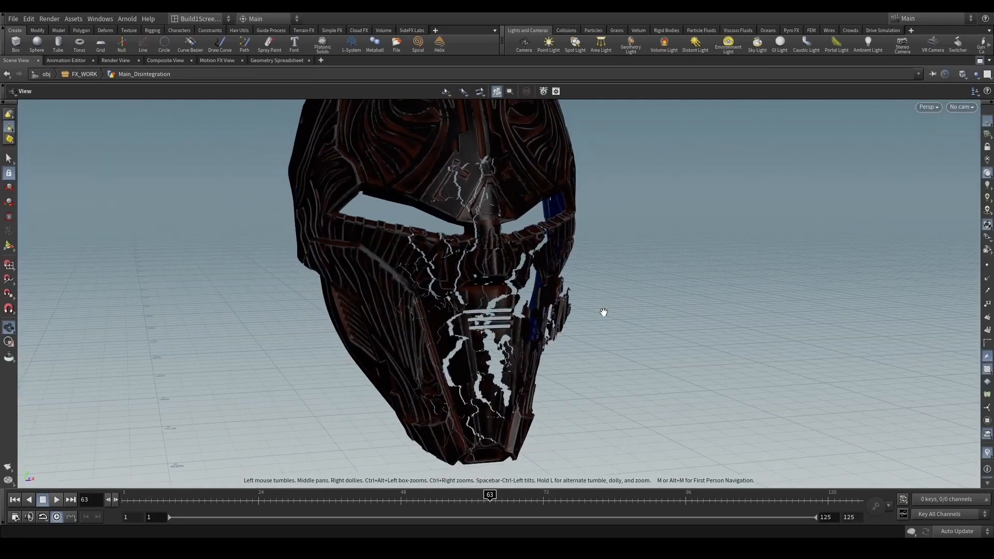
click(961, 106)
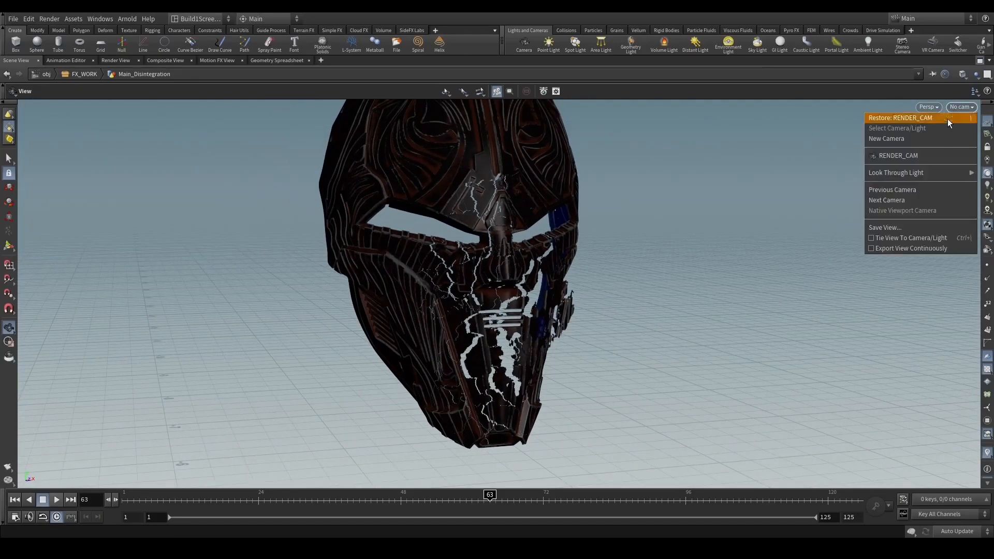
Look through RENDER_CAM and review the mask's disintegration at several frames in the enlarged viewport.
click(948, 119)
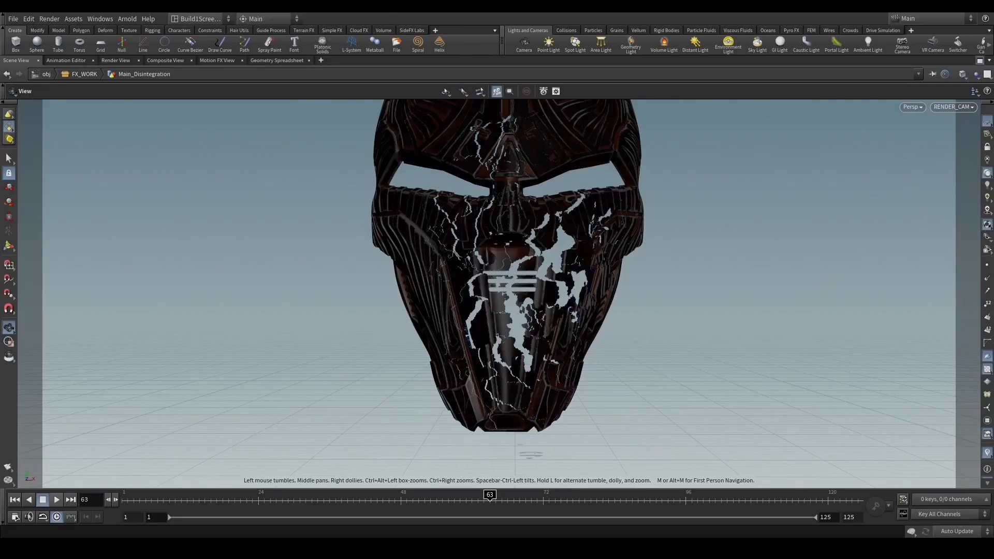
click(573, 500)
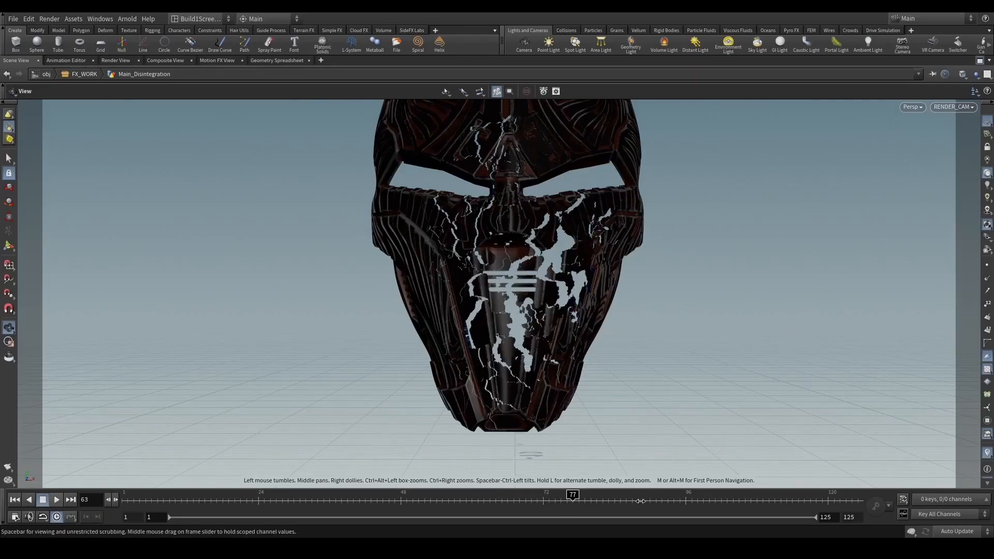
click(670, 500)
key(ctrl+b)
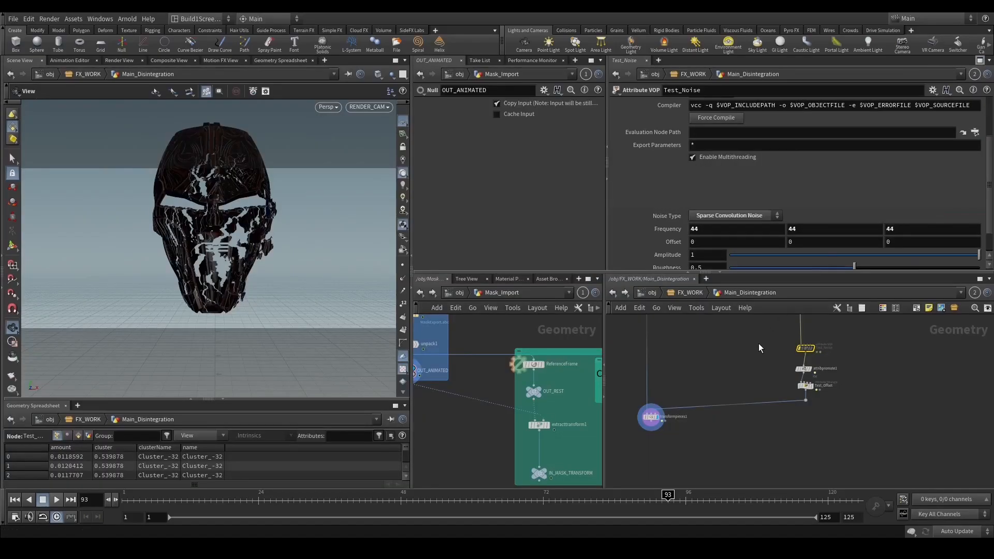
scroll(724, 381, down, 3)
middle_drag(719, 388, 720, 434)
scroll(798, 421, up, 3)
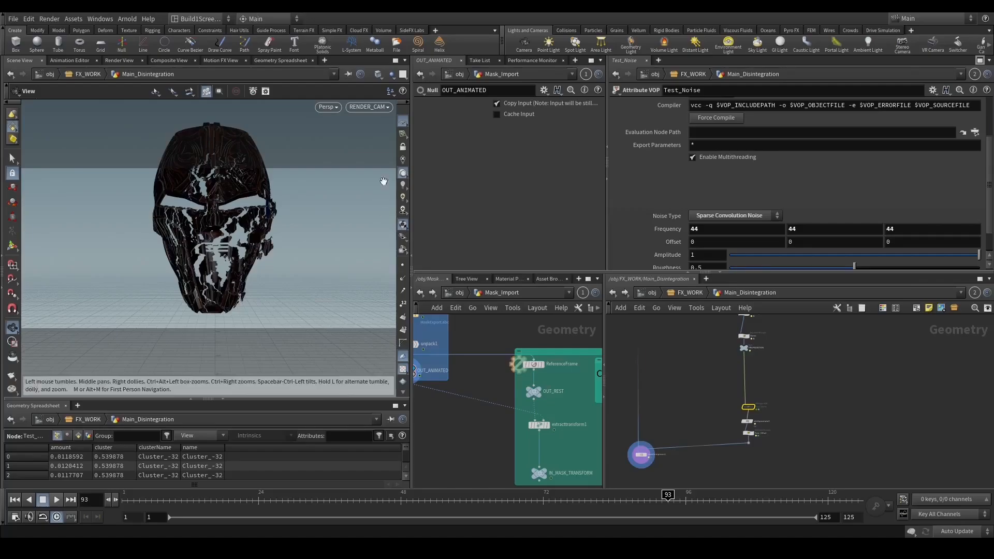
key(ctrl+b)
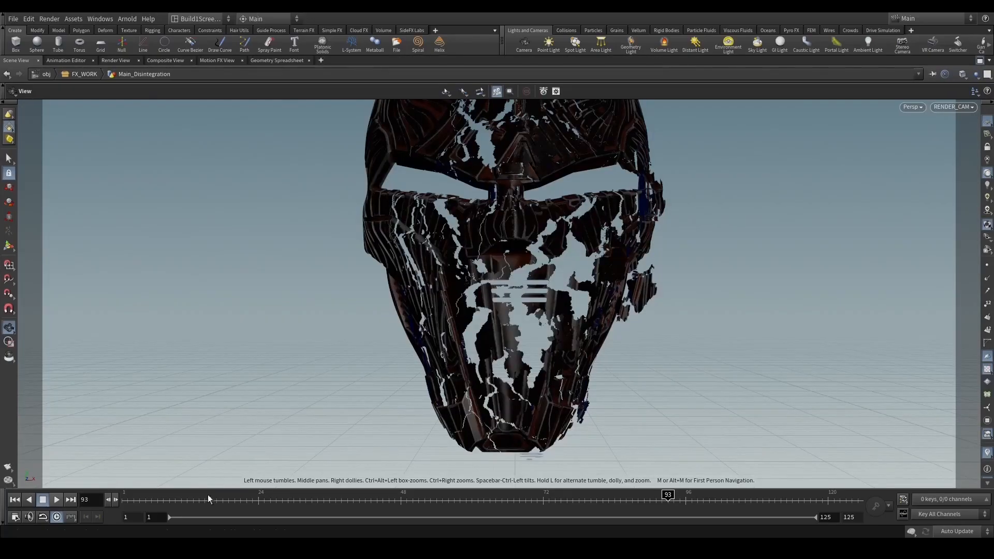
drag(187, 501, 389, 503)
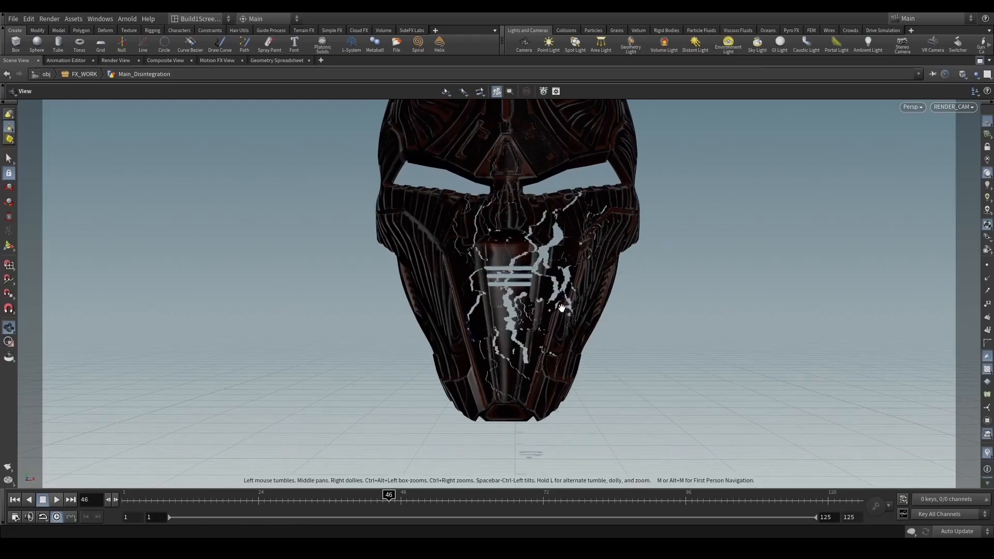
click(980, 60)
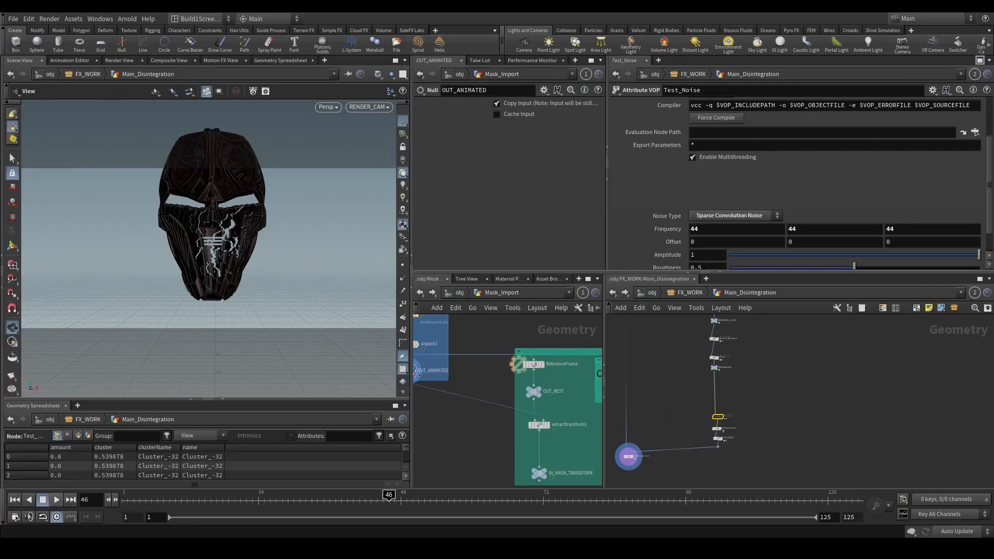
Add an Object Merge node in empty space beside the main node chain of the Main_Disintegration network.
middle_drag(822, 364, 806, 403)
click(796, 409)
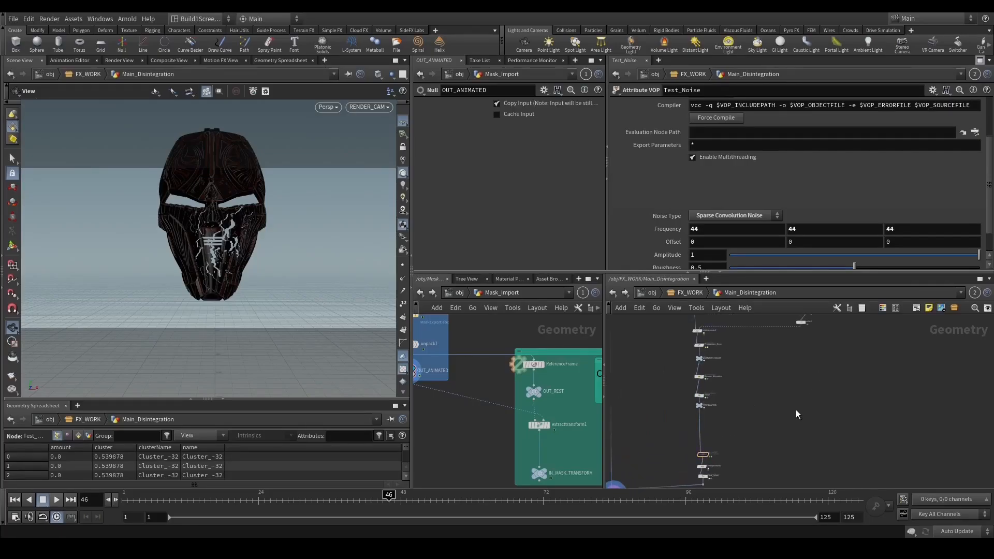
key(Tab)
key(Return)
click(797, 413)
scroll(732, 400, down, 4)
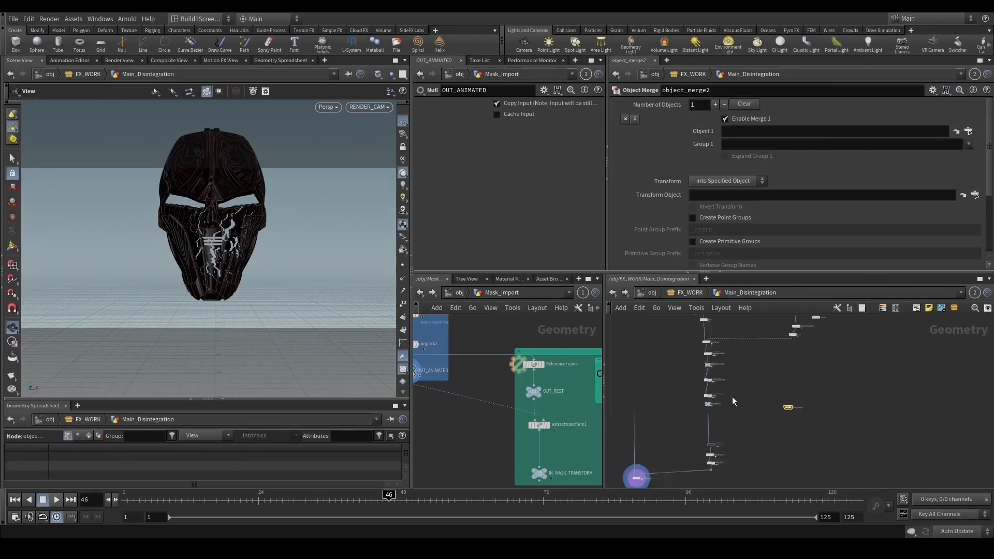
Insert a Null directly below the primid node and name it IN_GEO.
middle_drag(674, 335, 703, 415)
scroll(707, 340, up, 5)
scroll(705, 340, up, 3)
middle_drag(702, 344, 702, 396)
scroll(692, 402, up, 1)
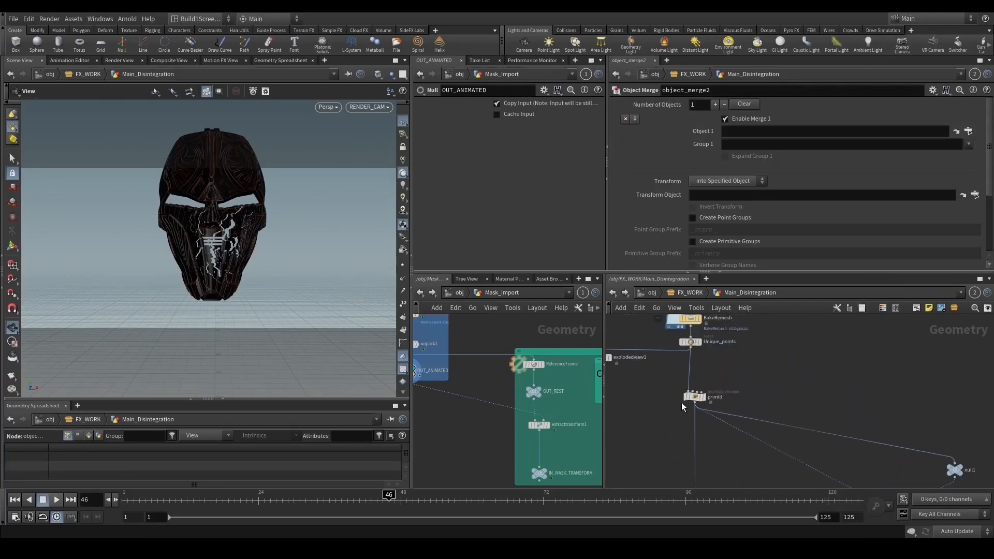
key(Tab)
text(nu)
key(Return)
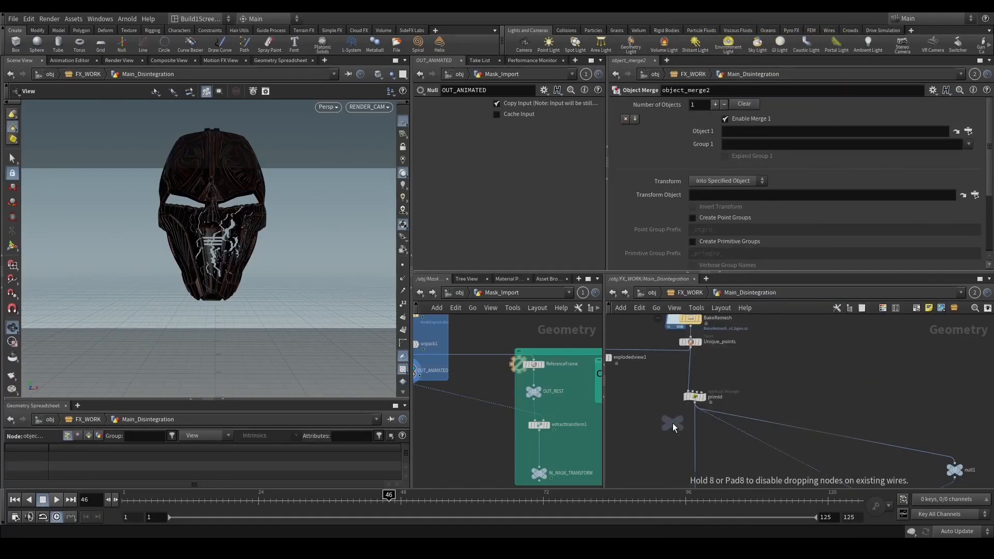
click(694, 443)
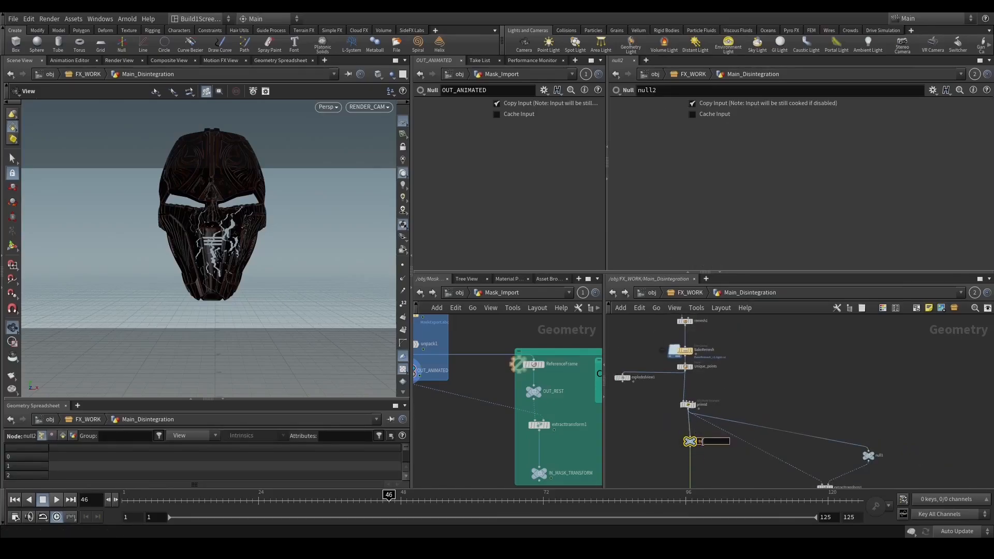
scroll(725, 424, down, 3)
middle_drag(749, 456, 738, 332)
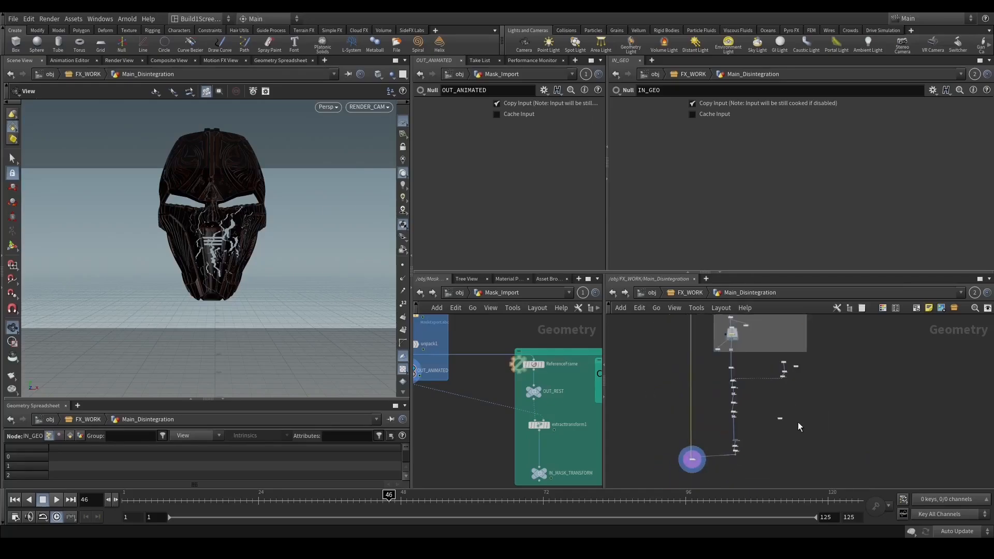
Set Object 1 of the new Object Merge to ../IN_GEO and display that node's geometry.
click(780, 418)
middle_drag(764, 379, 767, 449)
scroll(702, 345, up, 2)
drag(689, 350, 747, 130)
middle_drag(813, 461, 766, 301)
click(775, 392)
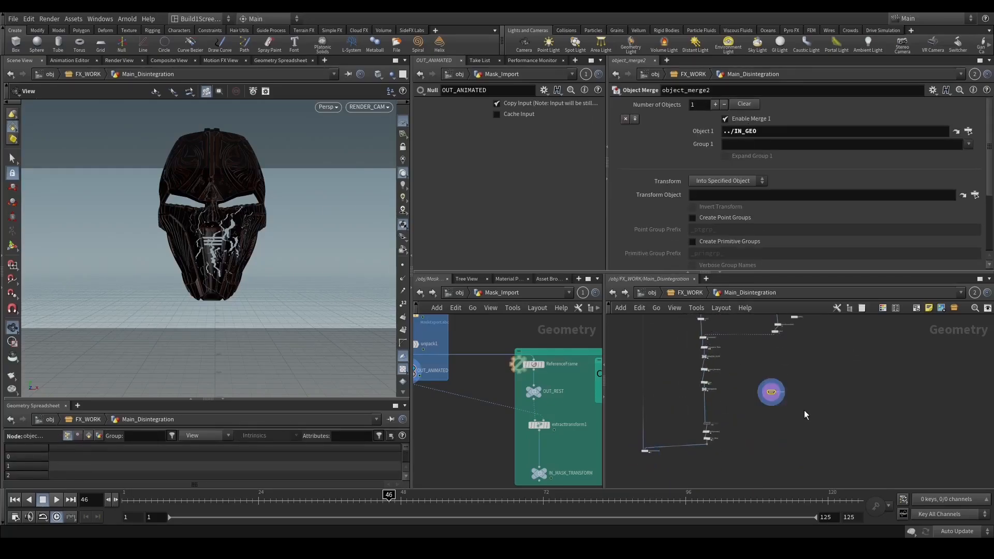
drag(288, 253, 204, 260)
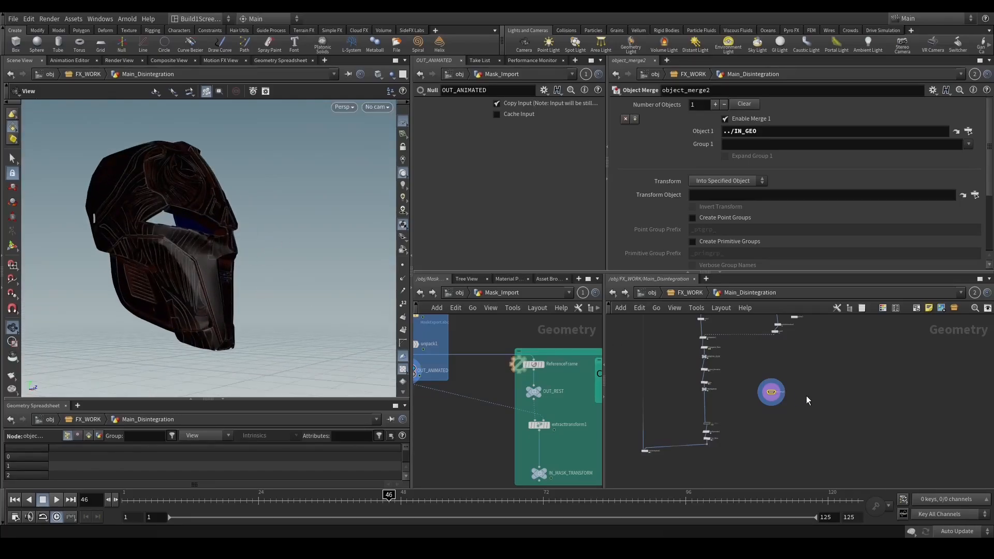
Add an Attribute Copy node below the new Object Merge.
scroll(739, 423, up, 2)
middle_drag(761, 432, 778, 394)
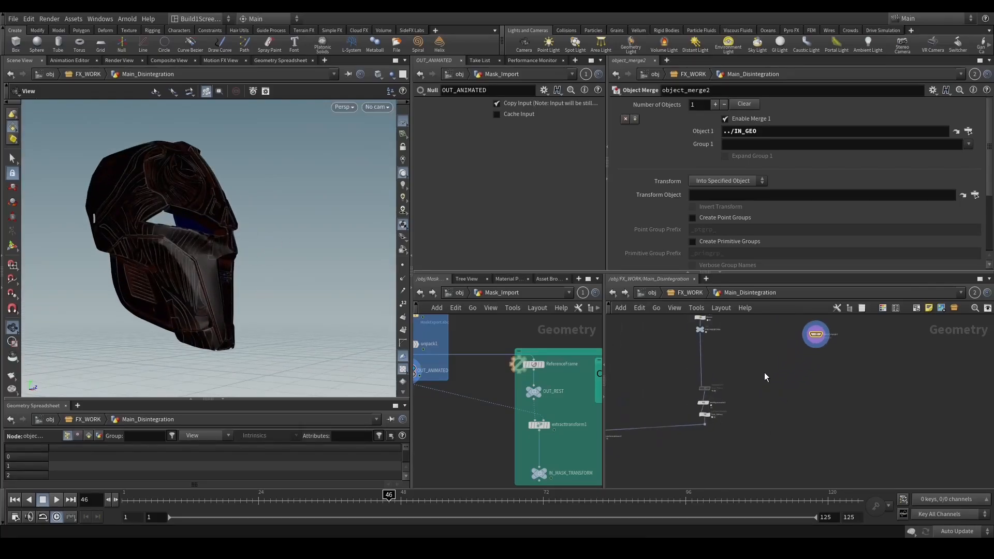
key(Tab)
text(attcop)
key(Return)
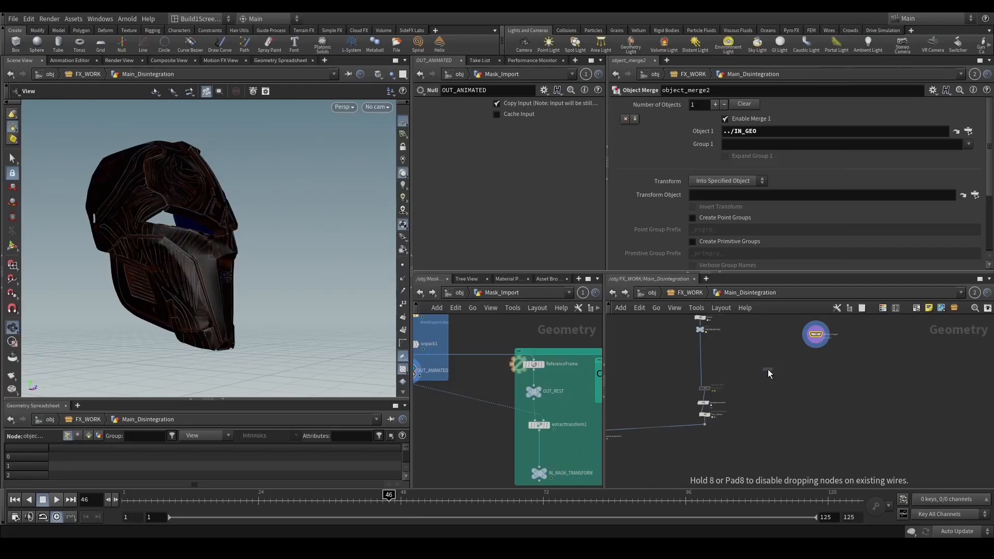
click(770, 371)
Wire the Object Merge into the Attribute Copy's first input and PROPAGATION into its second, and display the Attribute Copy.
scroll(773, 367, up, 2)
click(770, 361)
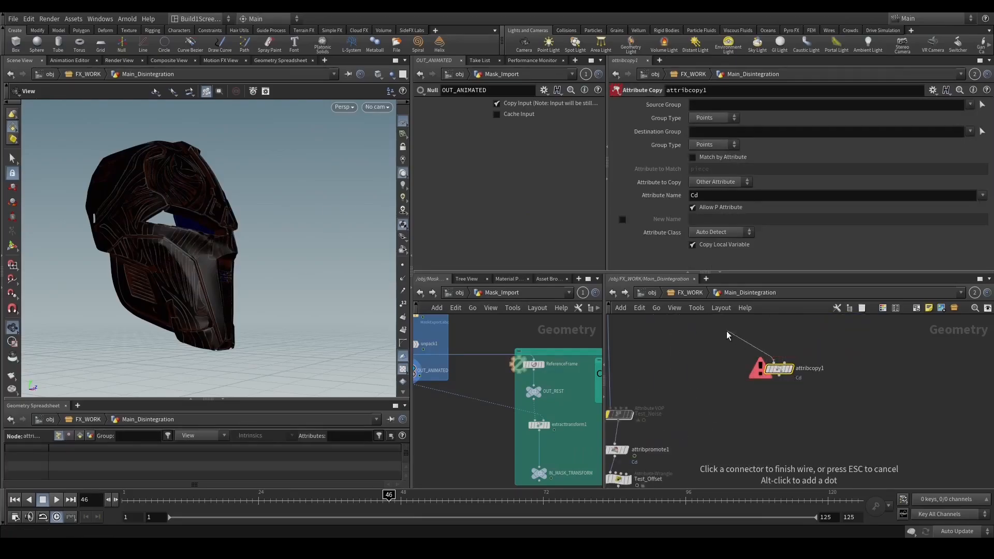
scroll(724, 329, down, 3)
middle_drag(721, 326, 729, 397)
click(672, 375)
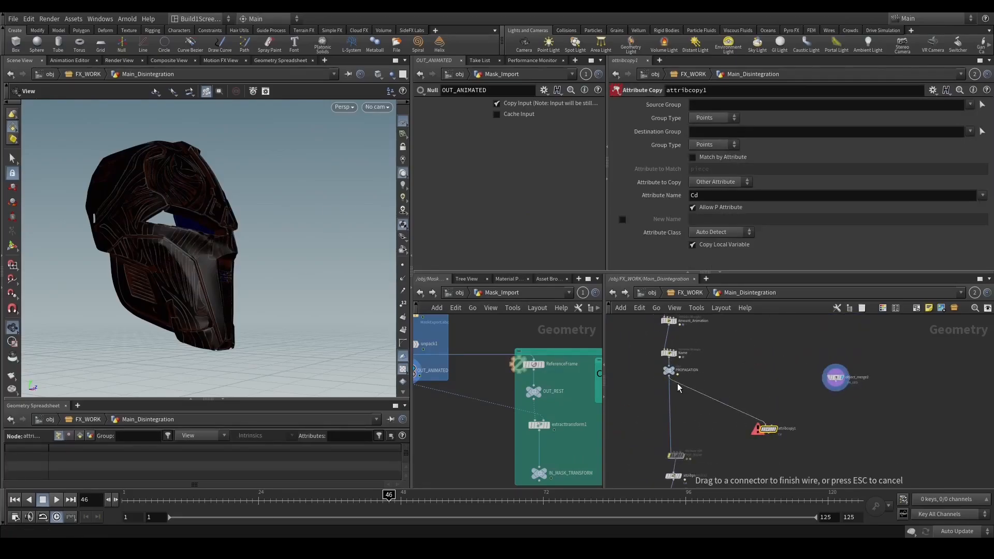
click(774, 423)
click(836, 383)
key(r)
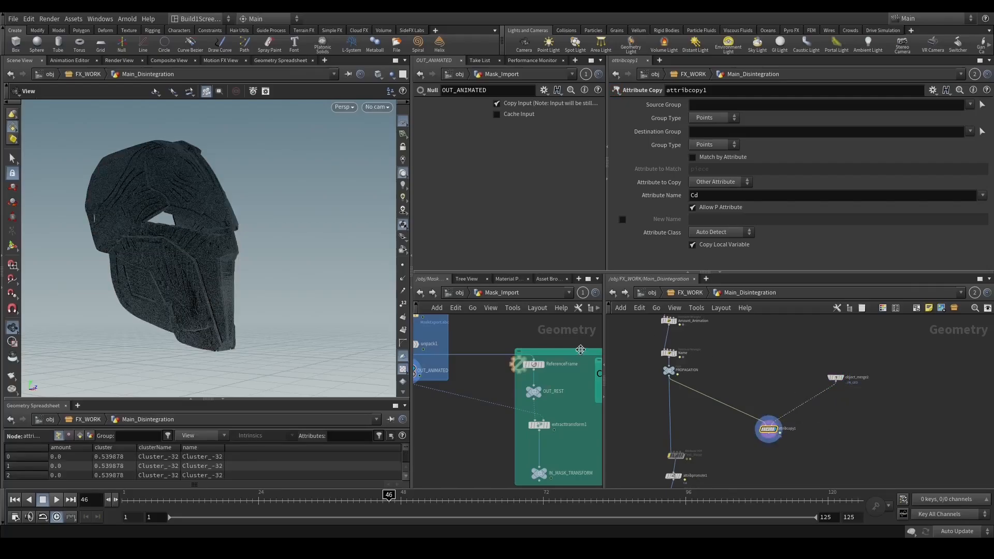
key(shift+r)
drag(768, 429, 804, 420)
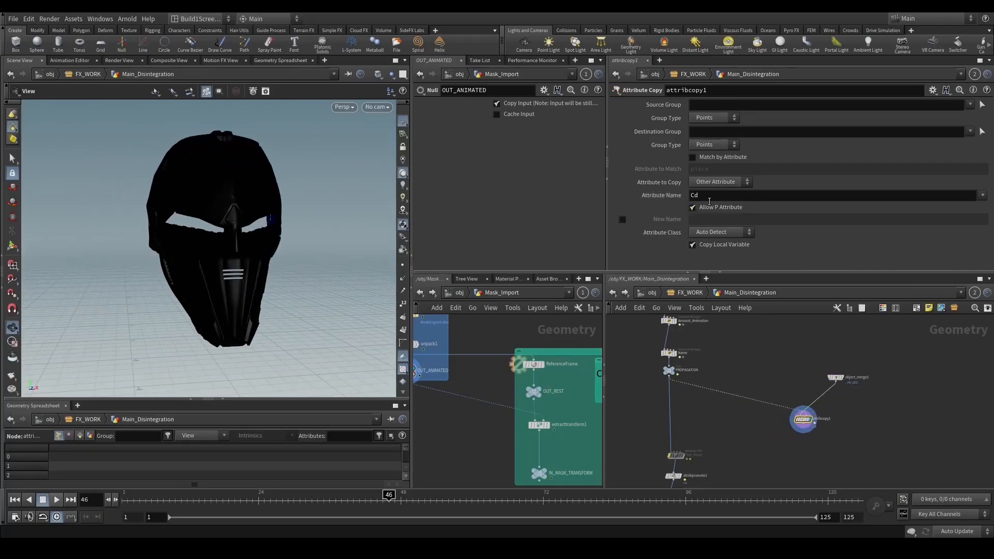
Enable Match by Attribute on the Attribute Copy, set the attribute to match to primId, and turn off Allow P Attribute.
click(710, 160)
double_click(711, 168)
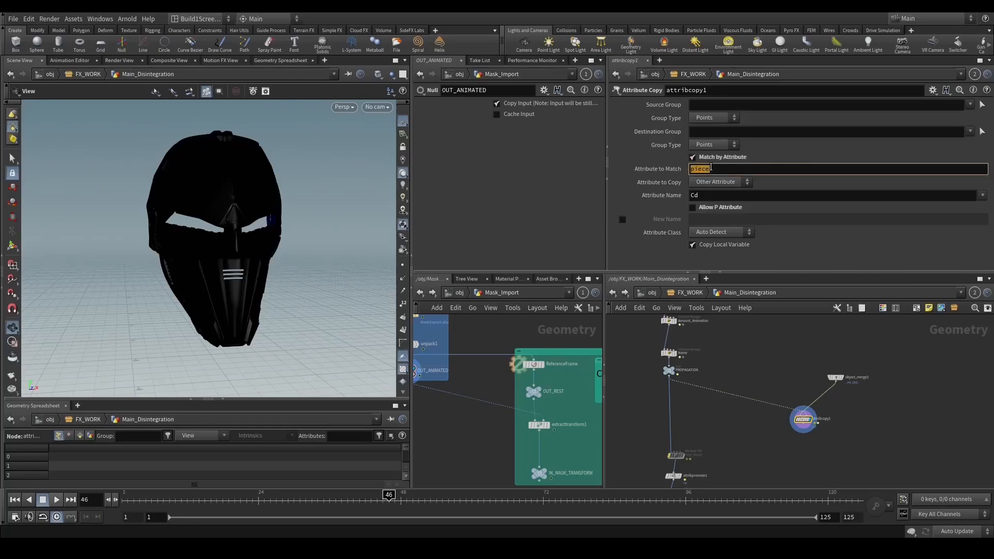
text(primId)
key(Return)
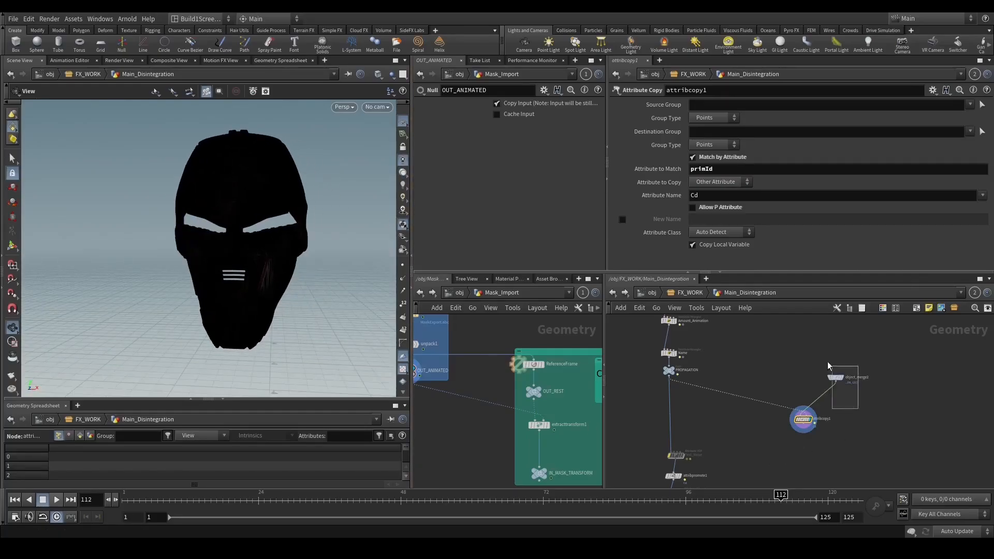
Compare the mask colors of the PROPAGATION and Attribute Copy nodes and examine the Attribute Copy's node info.
drag(827, 362, 827, 362)
click(803, 419)
click(670, 370)
click(677, 370)
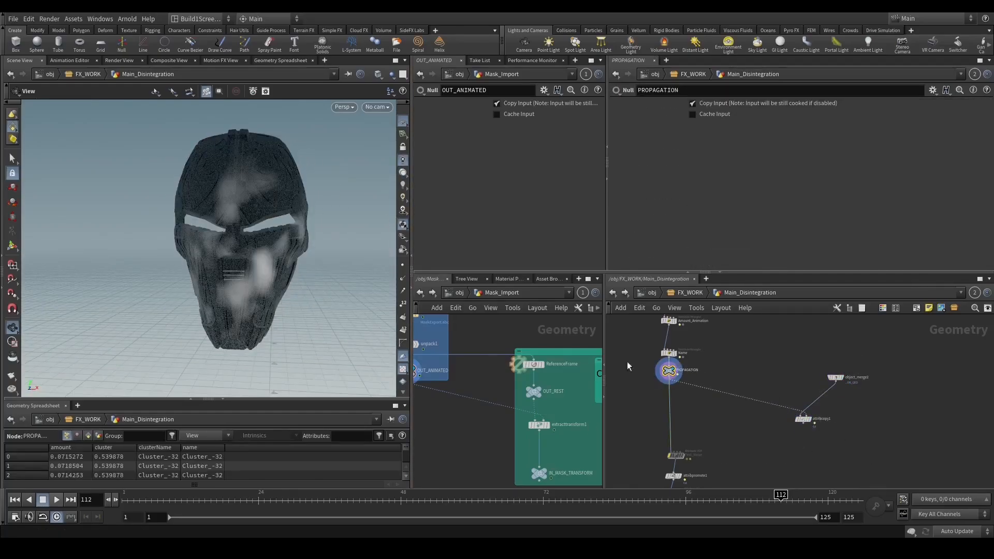
click(803, 419)
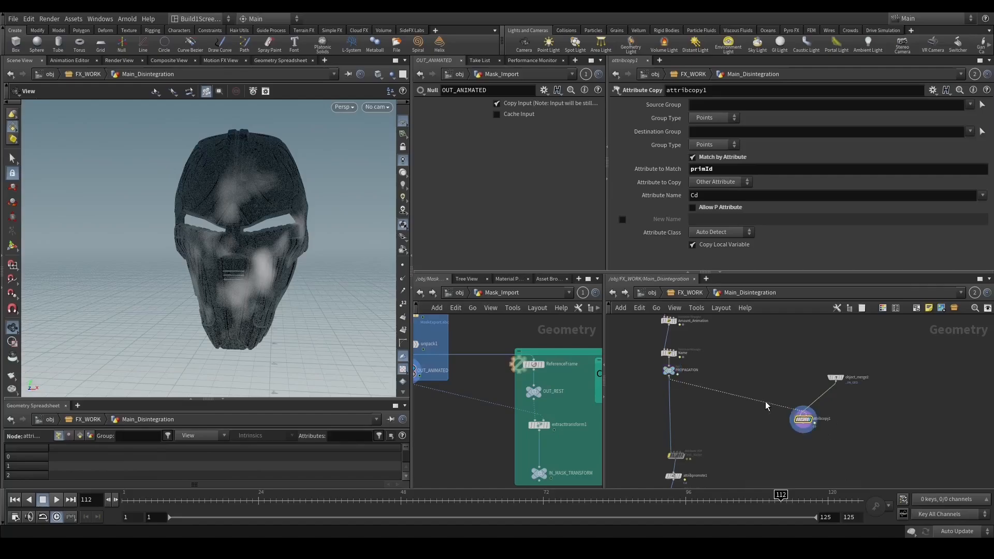
middle_click(802, 425)
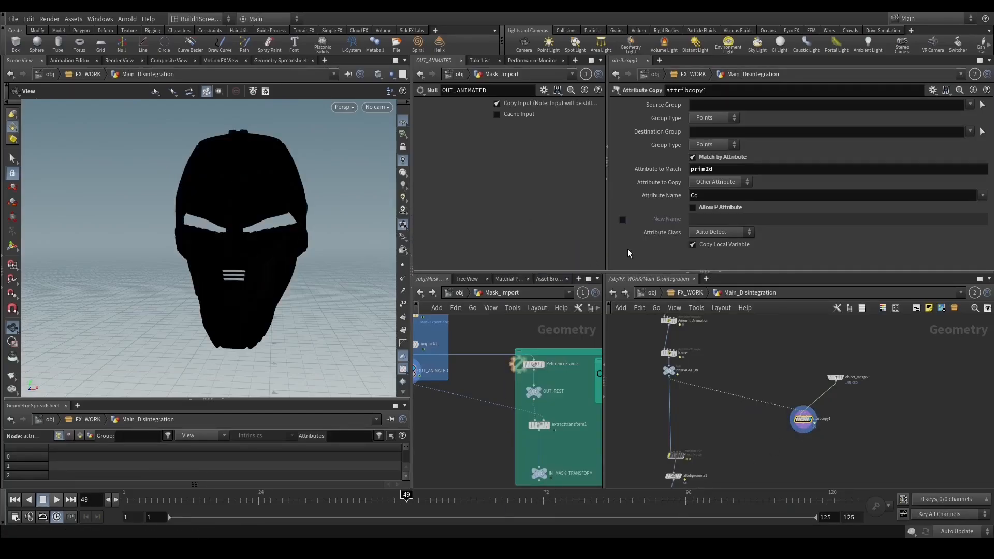
middle_click(808, 421)
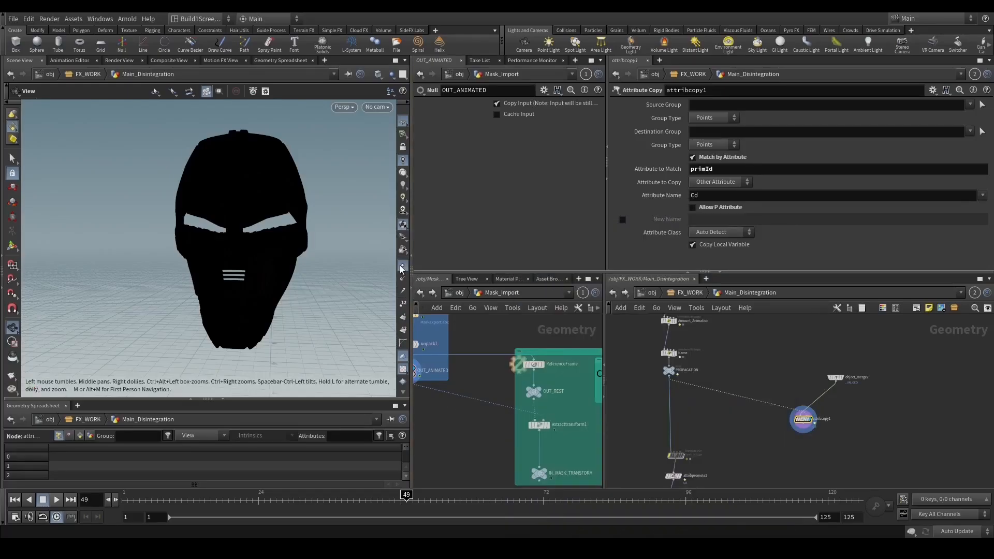
Examine the copied Cd values in the Geometry Spreadsheet and the mask's shading at a late frame.
middle_drag(731, 436, 715, 386)
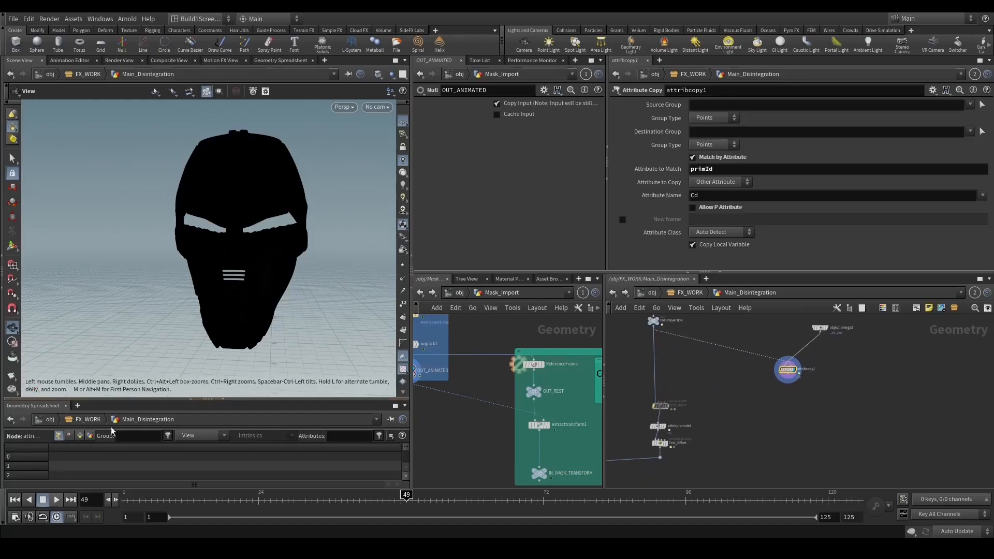
click(199, 435)
click(207, 409)
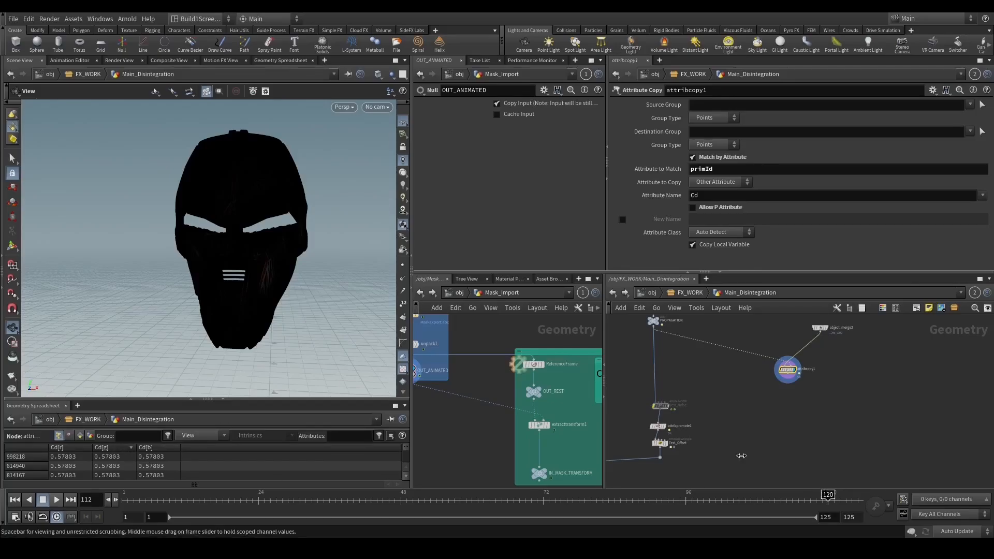
drag(228, 281, 344, 280)
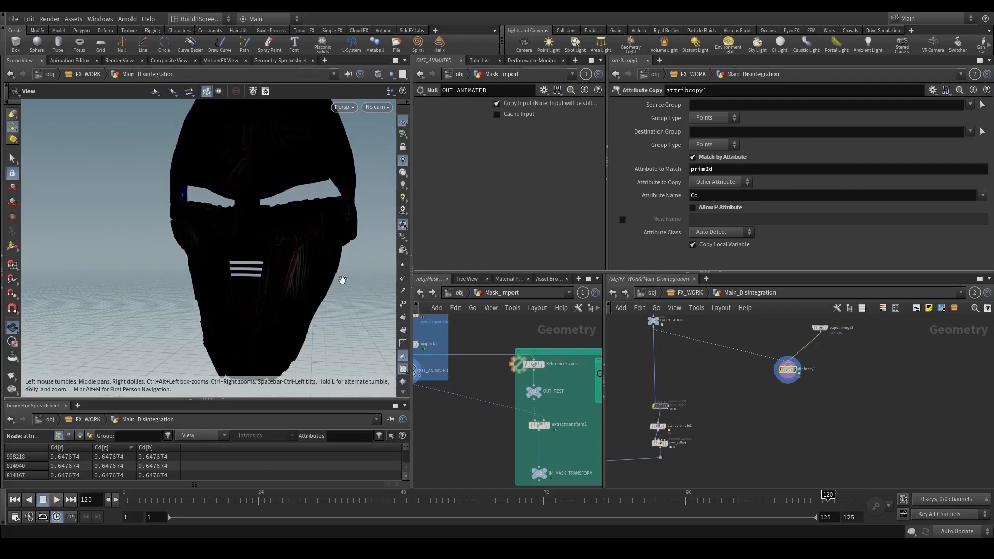
Insert an Attribute Delete node between the Object Merge and the Attribute Copy.
scroll(832, 387, up, 1)
key(Tab)
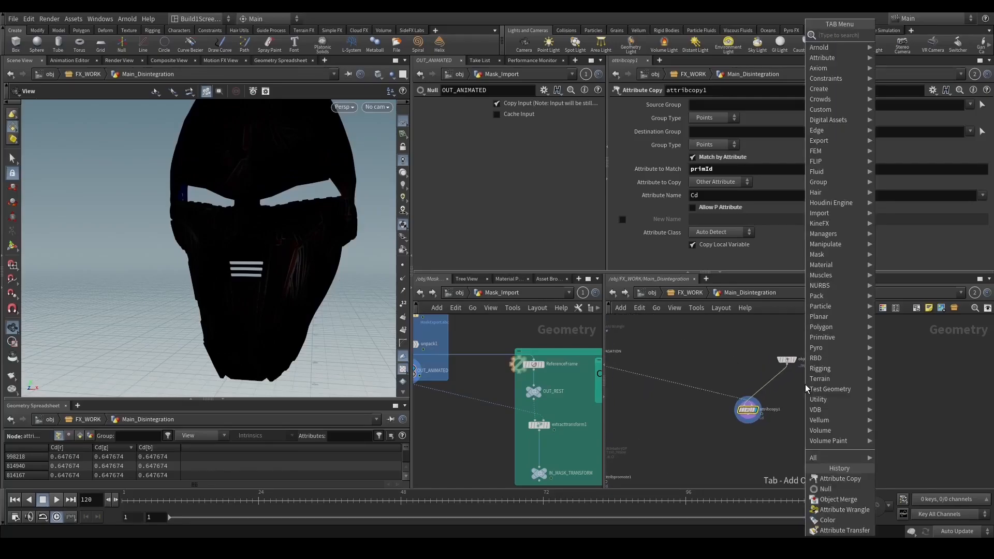
text(att del)
key(Return)
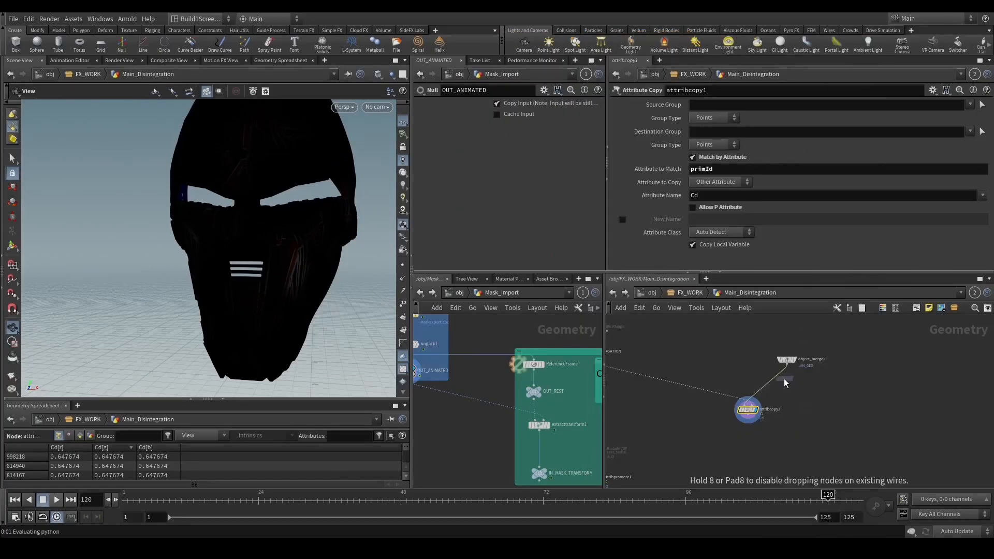
click(781, 377)
drag(781, 377, 794, 378)
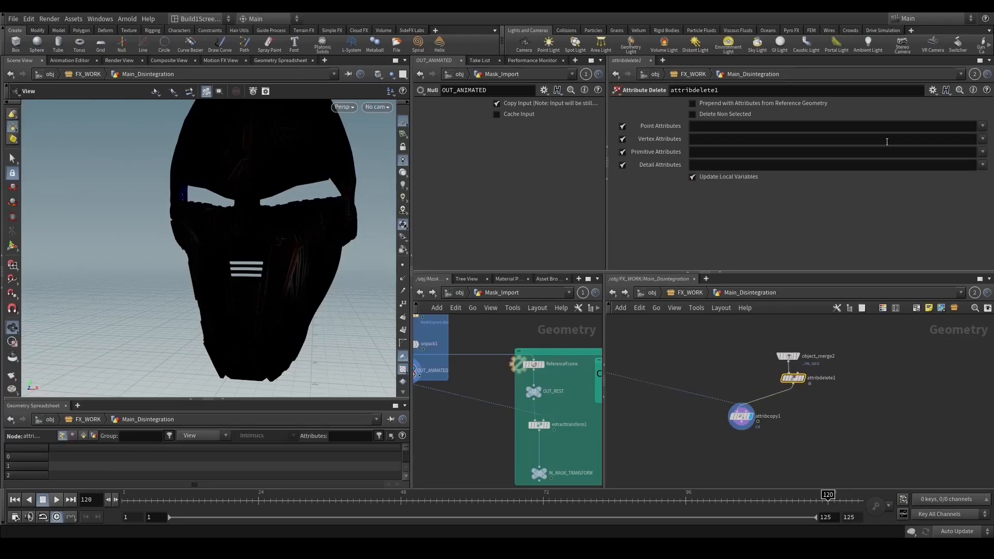
Set the Attribute Delete to remove the shop_materialpath primitive attribute, then check the mask's copied color over the timeline.
click(983, 152)
click(963, 159)
drag(299, 257, 299, 284)
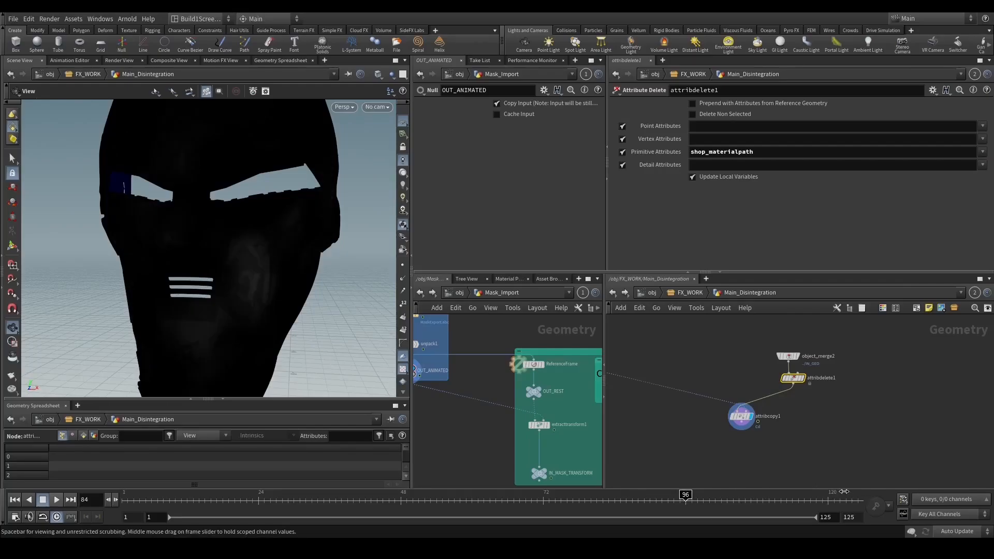
middle_drag(782, 446, 712, 402)
drag(668, 377, 711, 381)
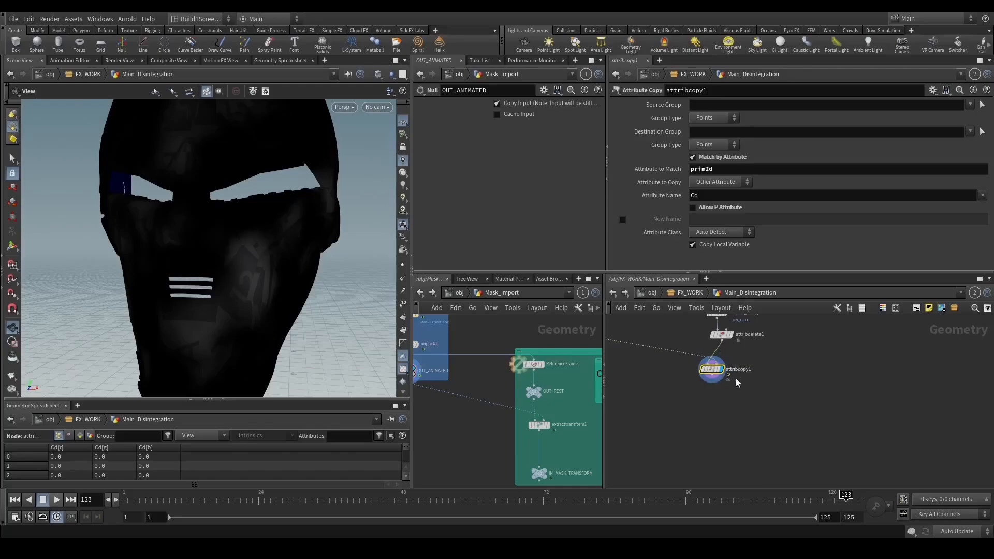
Add a Fuse node branching from the Attribute Delete and set its snap distance to 0.0001.
middle_drag(792, 368, 759, 409)
key(Tab)
text(fuse)
key(Return)
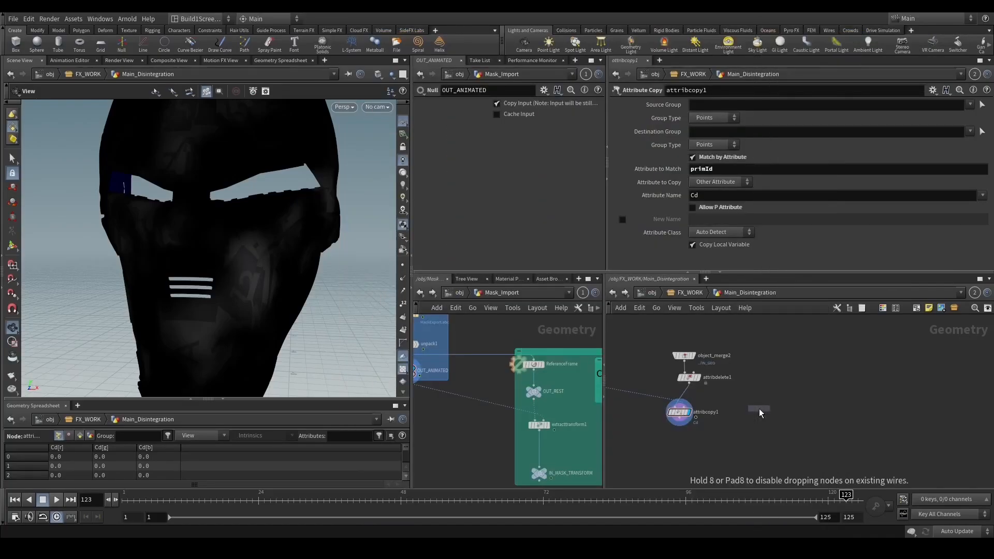
click(747, 414)
click(746, 407)
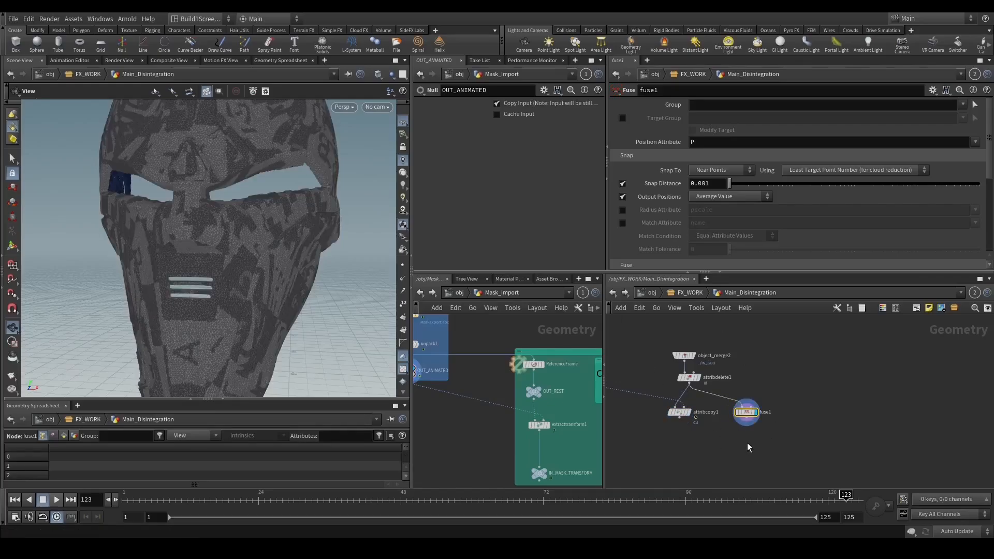
text(0)
key(Return)
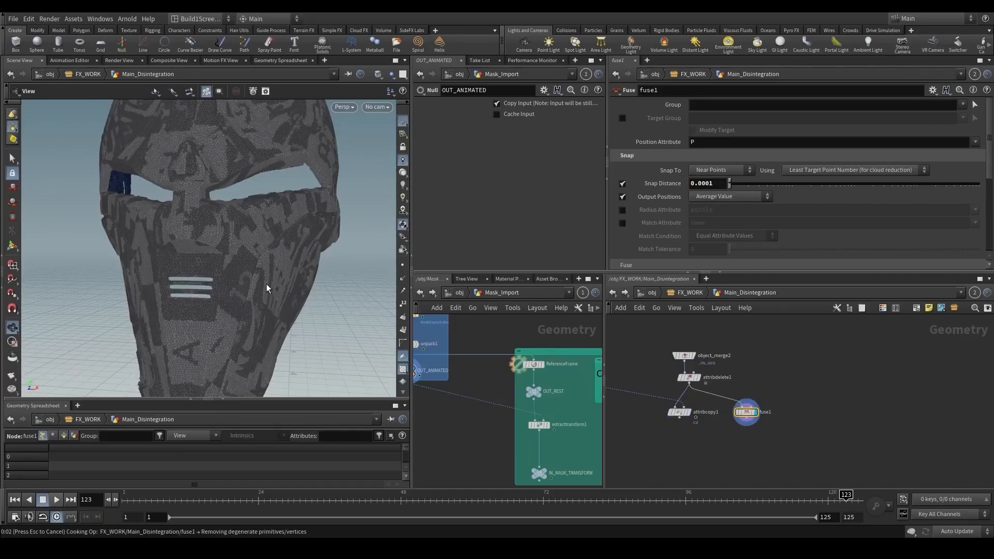
Examine the fused mask surface up close and compare the node info of the Fuse and Attribute Copy nodes.
scroll(284, 300, up, 3)
scroll(279, 293, up, 5)
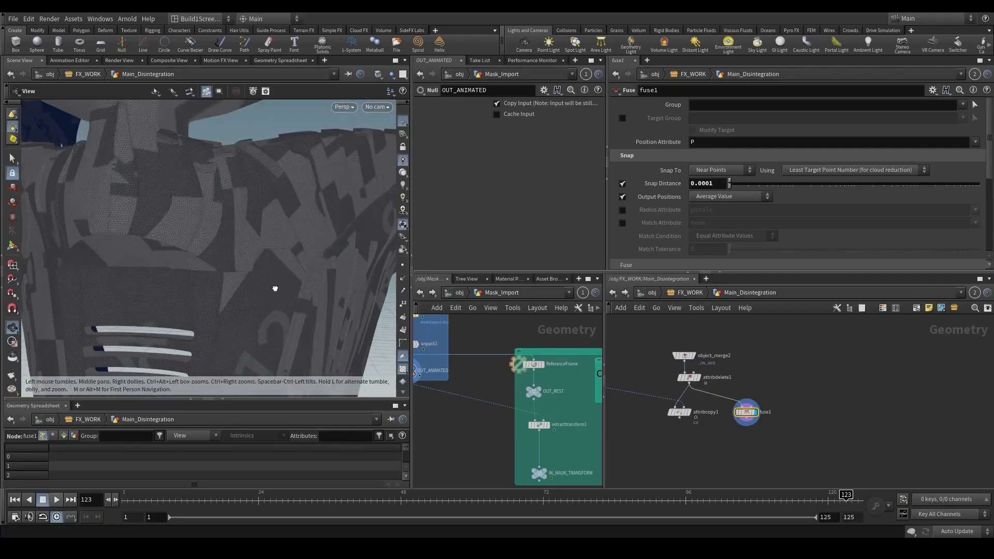
key(w)
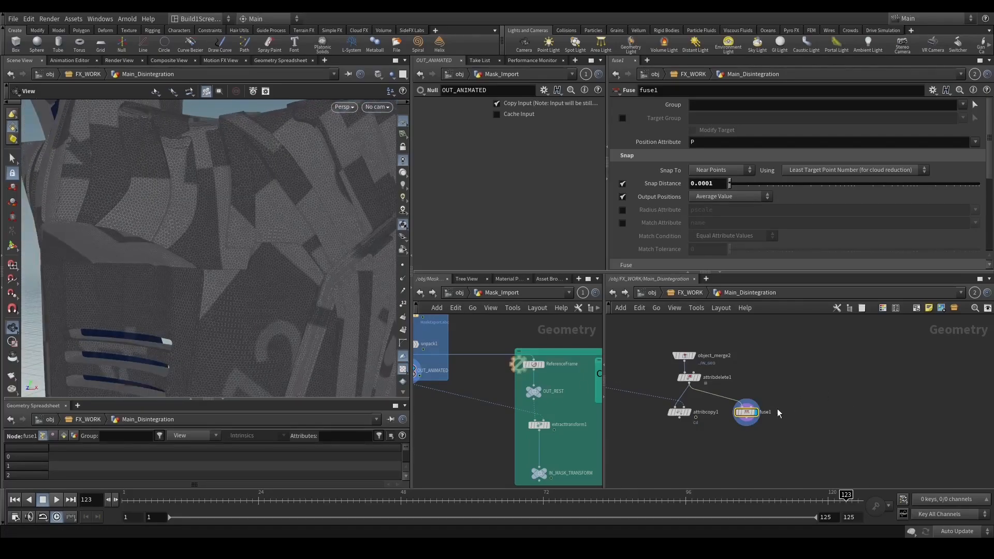
middle_click(750, 415)
middle_click(679, 413)
scroll(681, 430, down, 2)
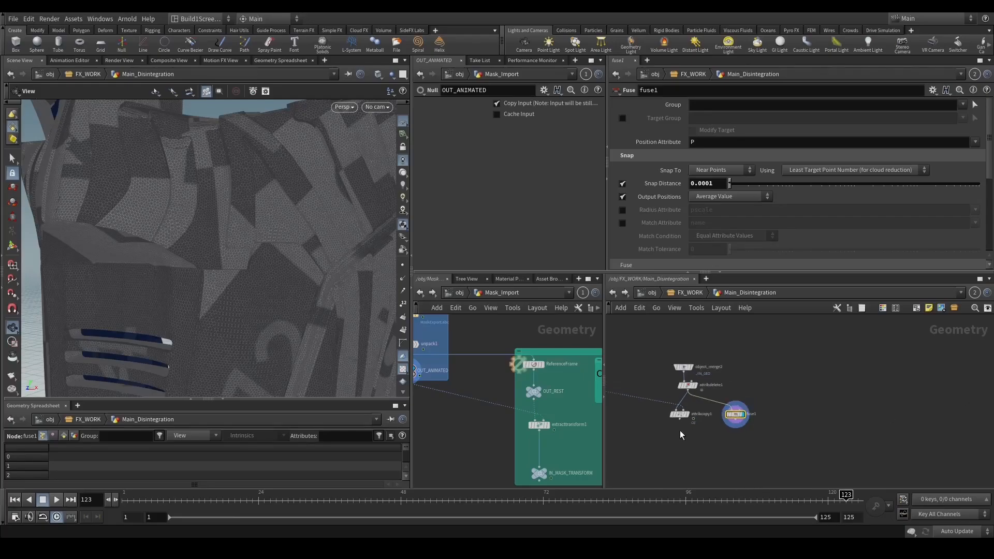
Duplicate the Attribute Copy node beneath the Fuse, keeping its propagation input, and display the duplicate.
click(679, 415)
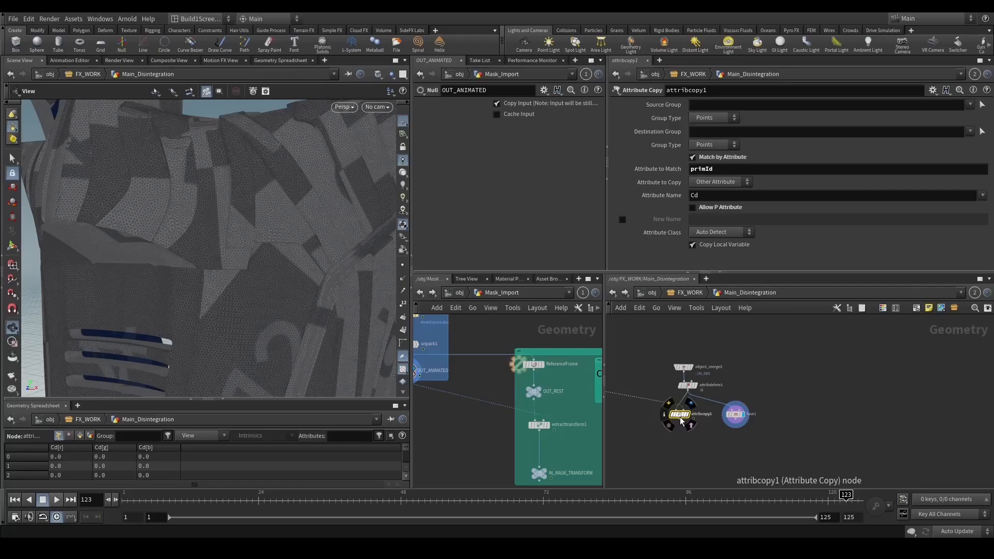
drag(680, 417, 732, 441)
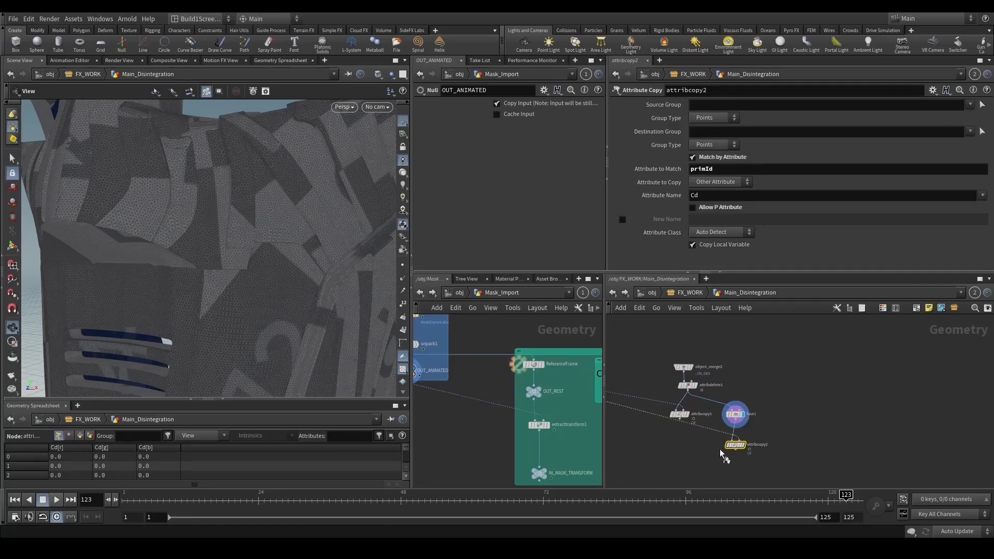
click(744, 445)
middle_drag(720, 440, 753, 413)
drag(712, 392, 695, 417)
scroll(682, 433, down, 3)
middle_drag(673, 433, 718, 413)
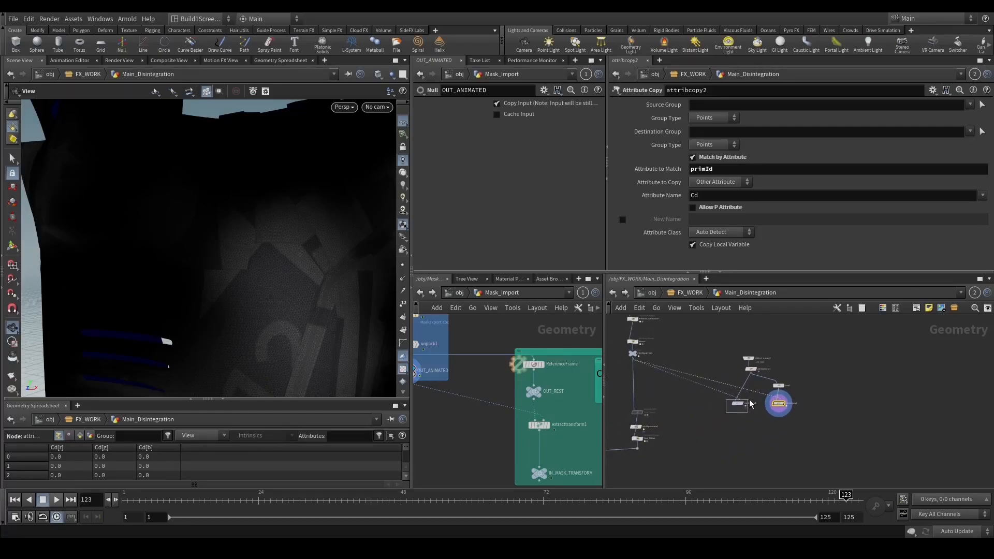
Compare the mask colors of the original Attribute Copy and the fused branch's Attribute Copy from several angles.
click(743, 404)
key(space+f)
drag(300, 286, 455, 341)
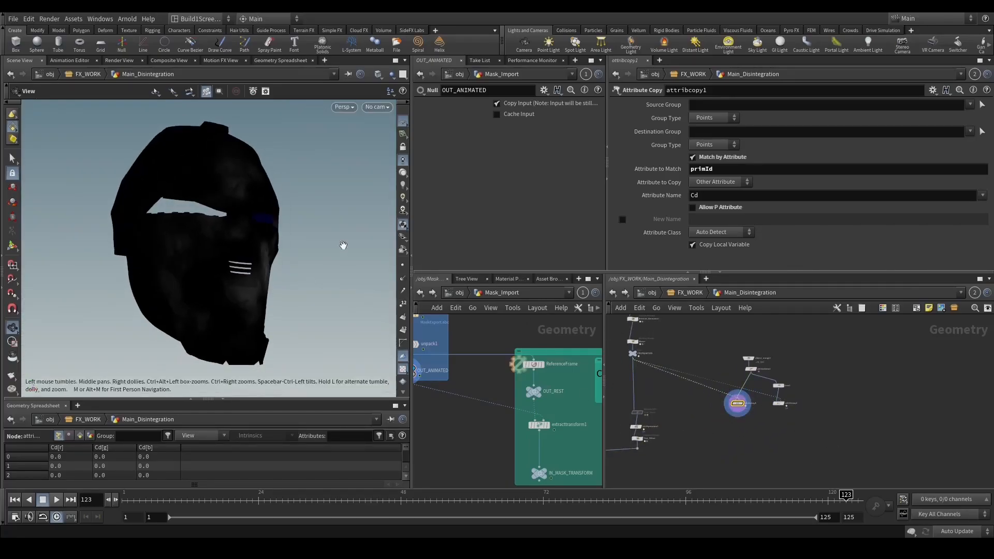
drag(342, 247, 284, 266)
drag(269, 311, 324, 297)
scroll(738, 429, up, 4)
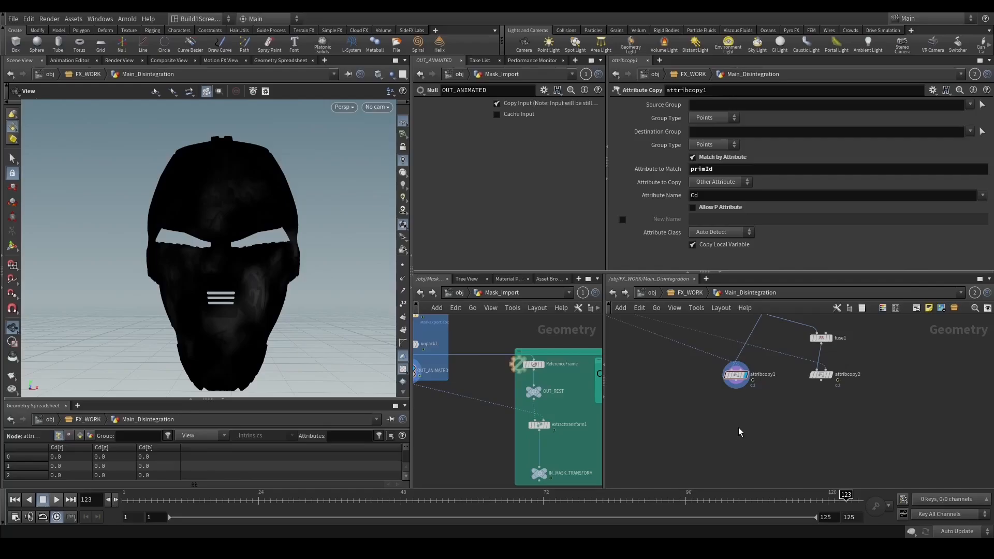
click(820, 374)
click(831, 375)
drag(285, 281, 342, 295)
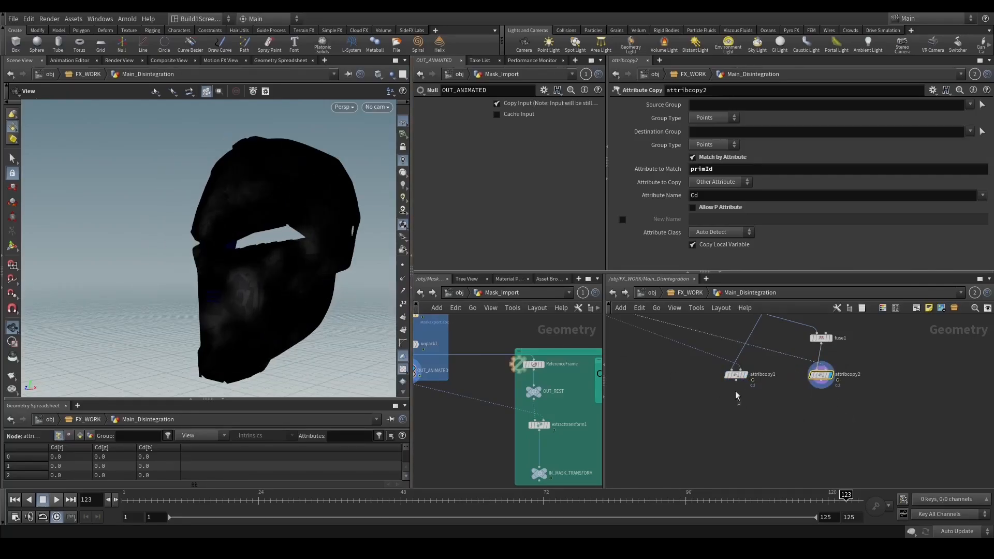
Add an Exploded View node to attribcopy1 and inspect how the unfused mask separates.
click(736, 375)
key(Tab)
text(ex)
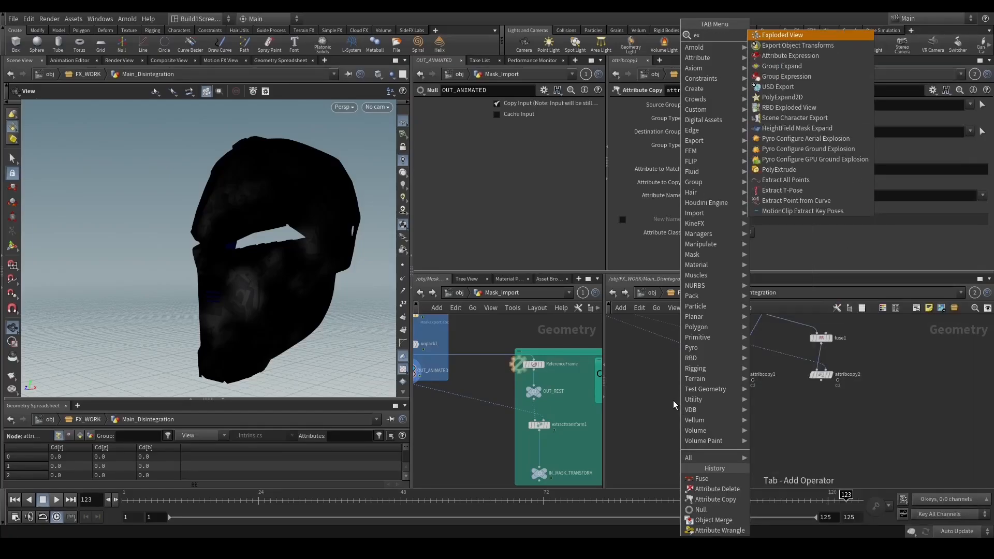
key(Return)
click(671, 400)
drag(672, 395, 750, 393)
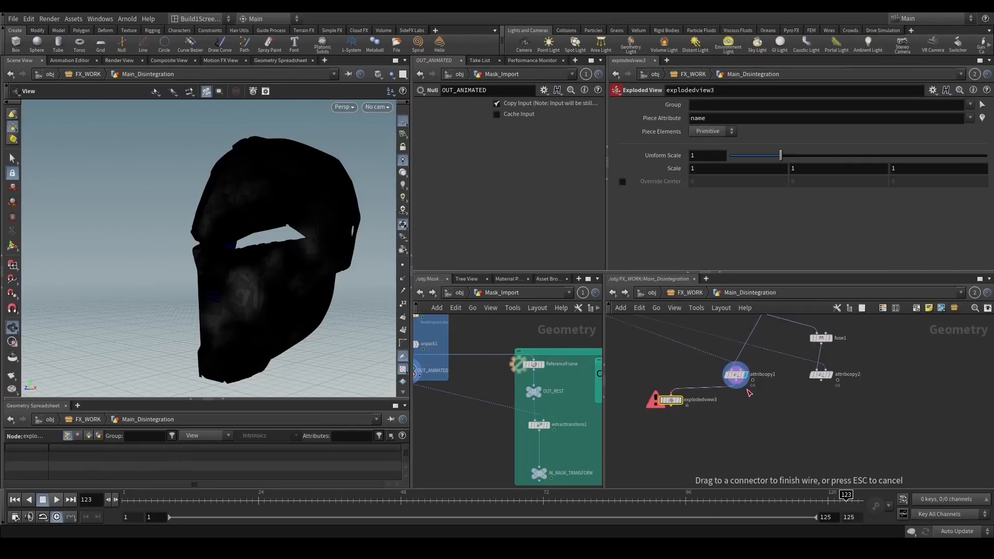
scroll(302, 293, up, 5)
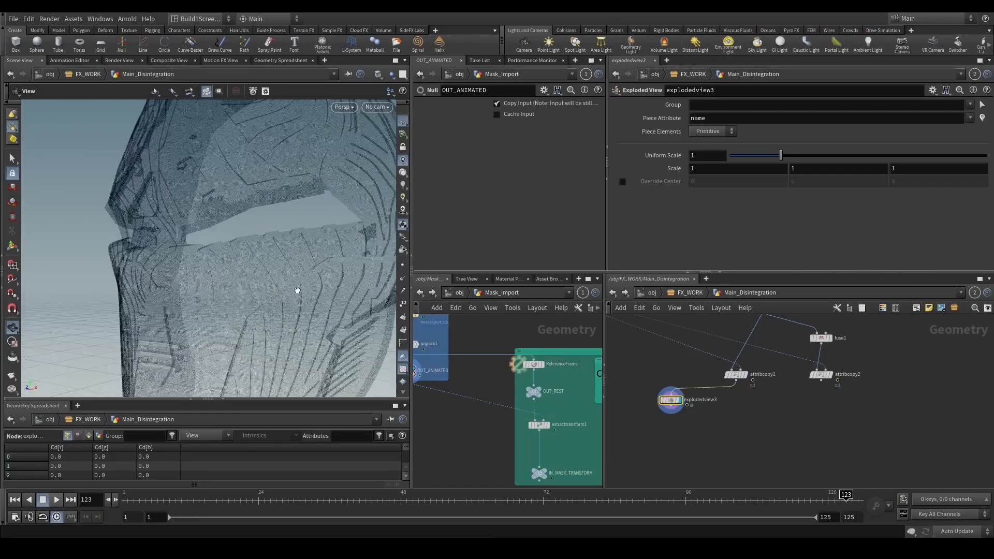
drag(298, 291, 331, 293)
Compare the exploded view of the fused mask with the unfused one, then display attribcopy2.
drag(688, 405, 825, 386)
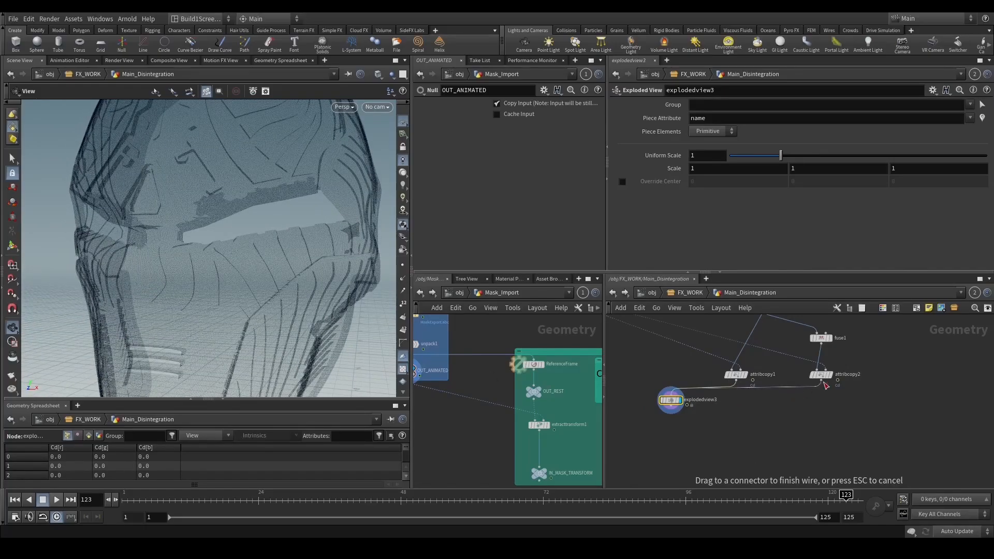
mouse_move(237, 262)
mouse_down()
mouse_move(244, 284)
mouse_move(269, 275)
mouse_move(313, 282)
mouse_move(275, 280)
mouse_up()
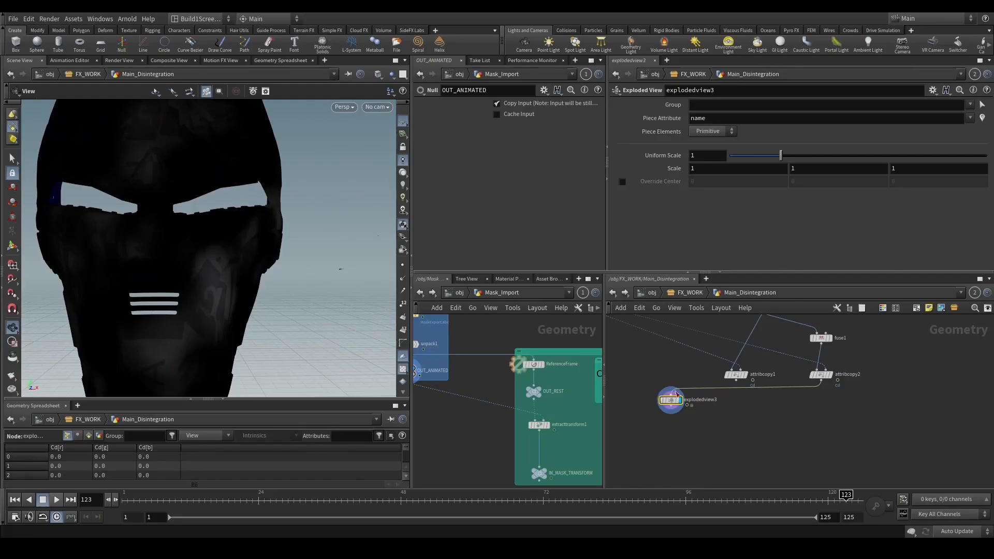
click(820, 374)
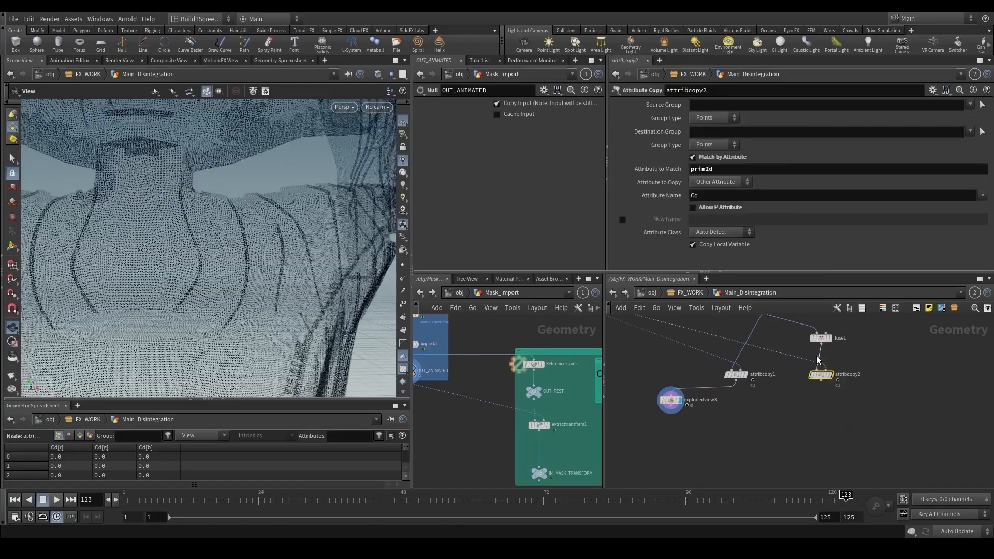
click(830, 375)
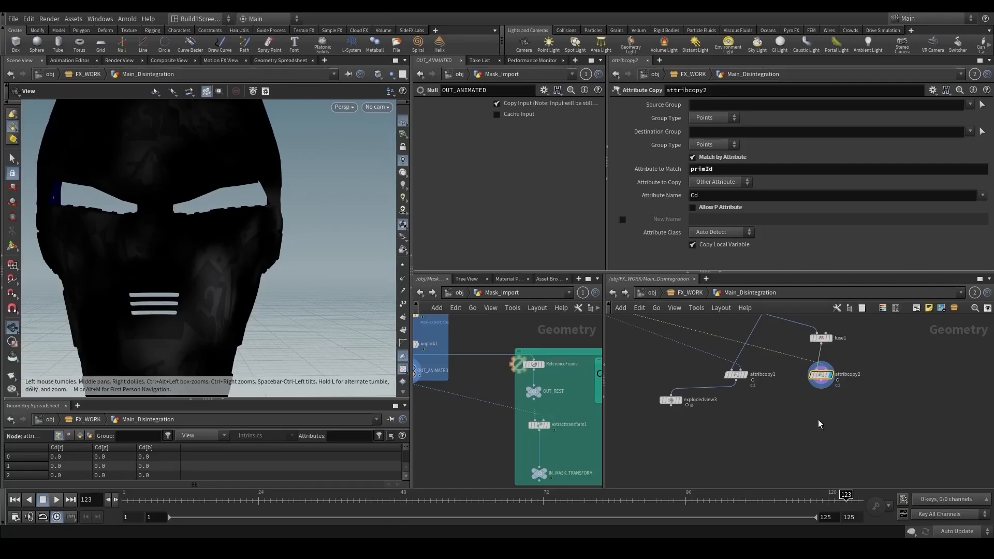
Add an unconnected Attribute Wrangle node beside the fused branch.
middle_drag(819, 419, 787, 422)
key(Tab)
key(Return)
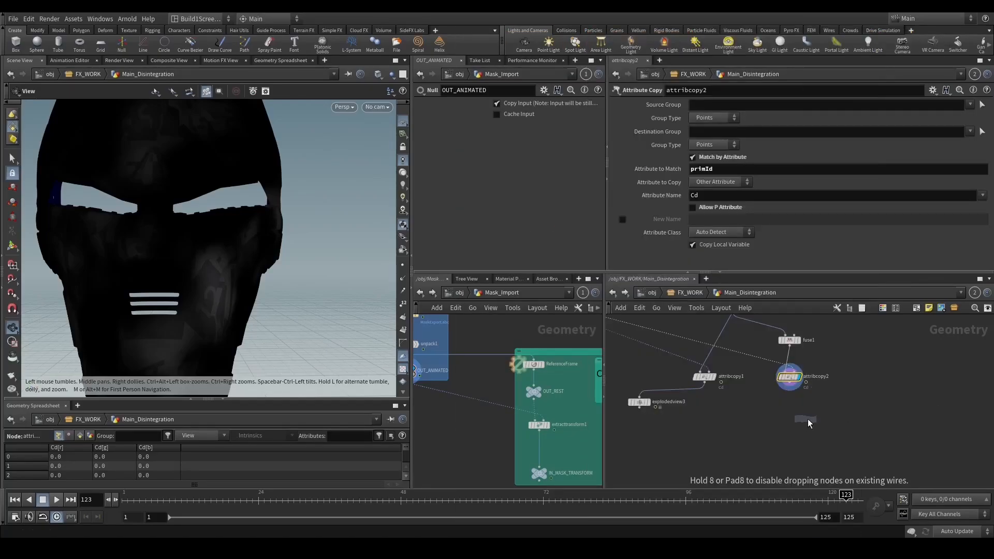
click(808, 418)
Add a Null after attribcopy2 and name it REST_DEFORMER.
key(Tab)
text(nu)
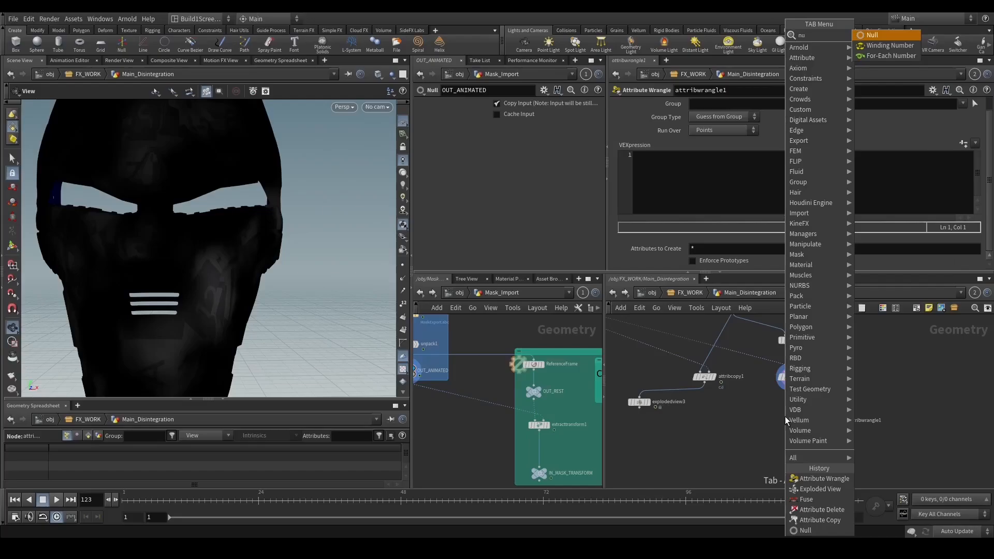
key(Return)
click(787, 420)
click(787, 413)
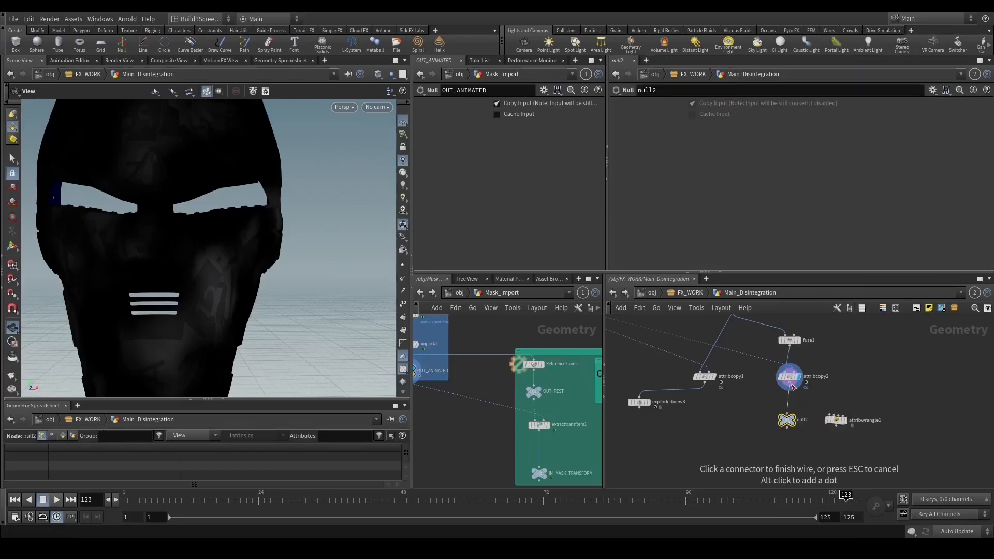
click(790, 386)
double_click(802, 420)
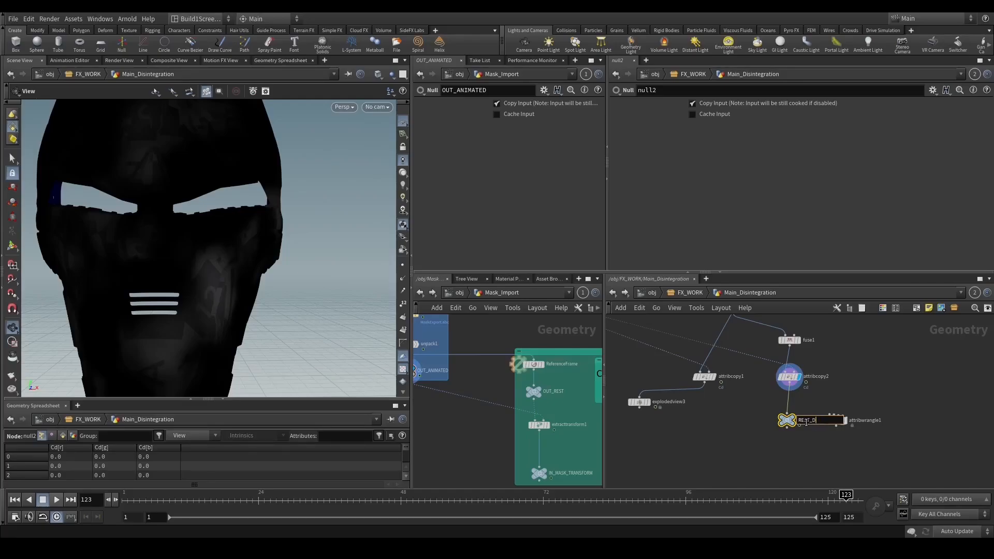
text(REST_DEFORMED)
key(Return)
Connect the Attribute Wrangle after REST_DEFORMER and attach a duplicate of that Null to the wrangle's output.
middle_drag(825, 430, 779, 406)
drag(822, 382, 821, 428)
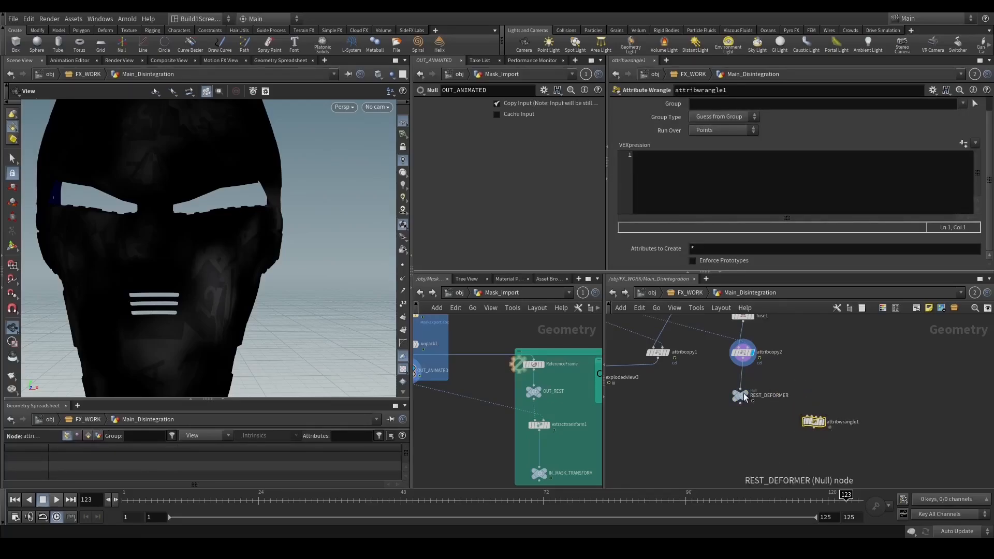
alt+drag(744, 395, 805, 424)
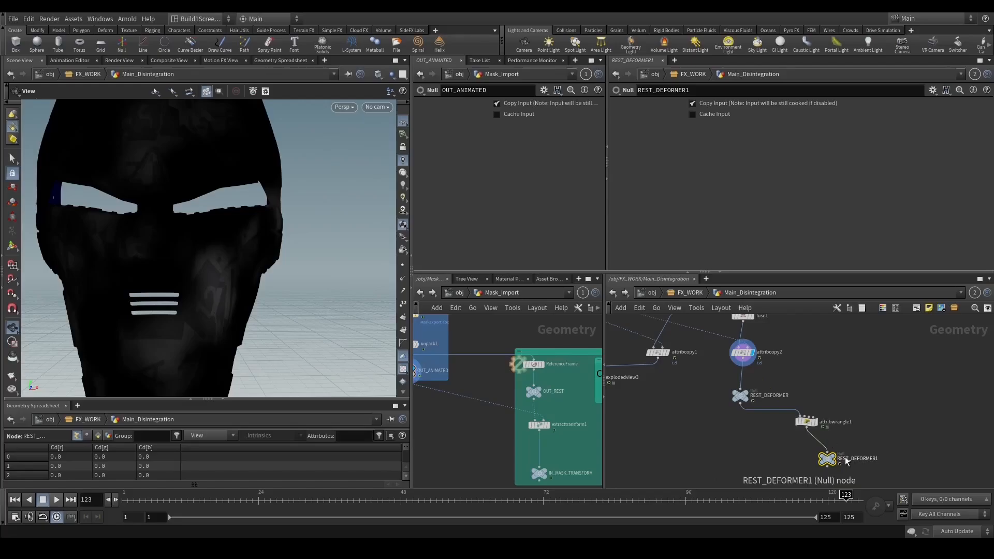
Rename the duplicated Null as ANIMATED_DEFORMER and align it beneath the Attribute Wrangle.
double_click(849, 459)
drag(849, 458, 811, 461)
text(ANIMATED)
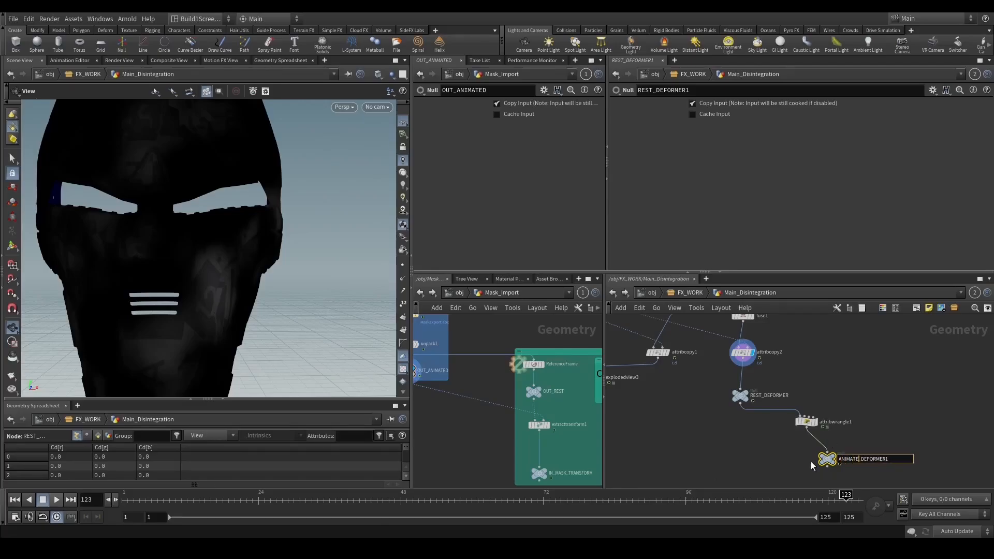
click(906, 461)
key(BackSpace)
key(Return)
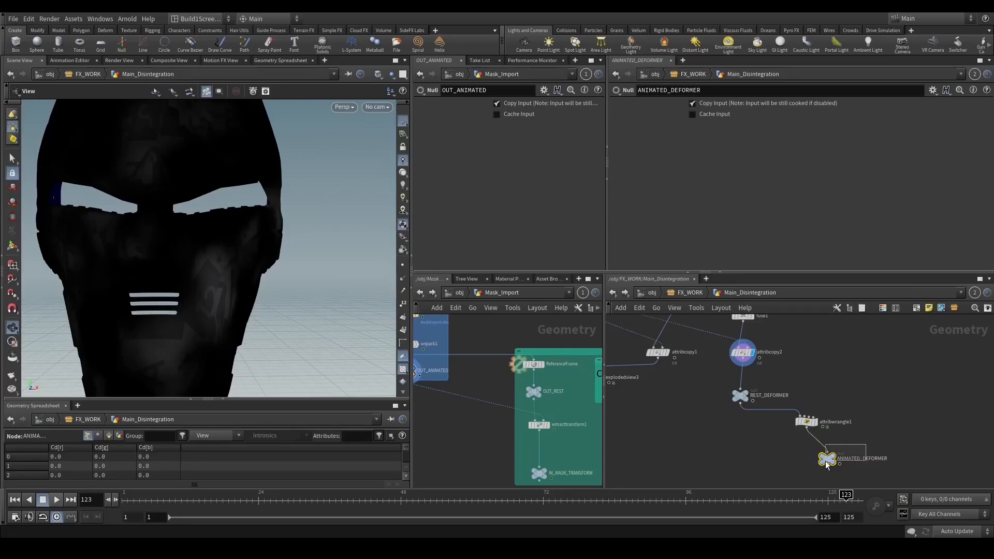
scroll(705, 461, down, 2)
scroll(705, 453, down, 2)
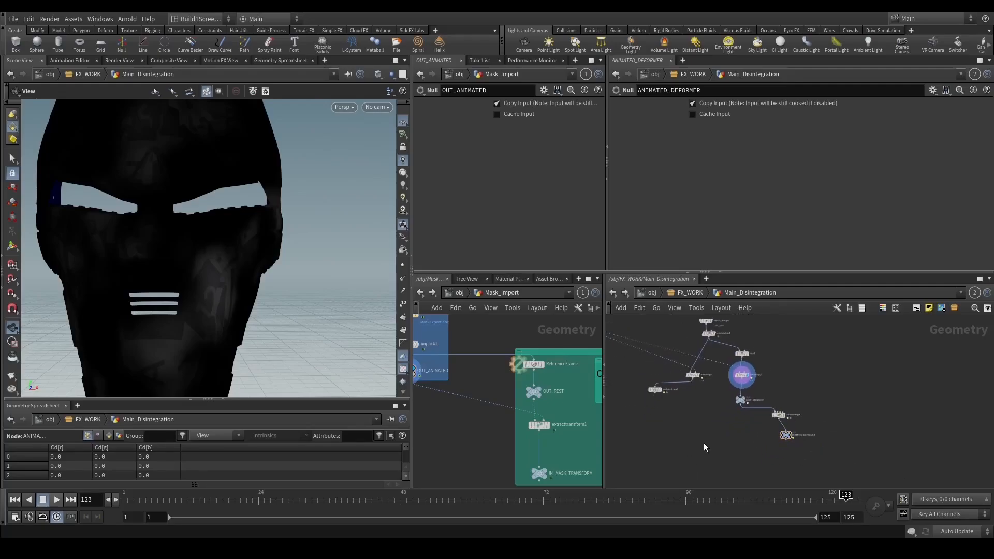
scroll(767, 449, up, 3)
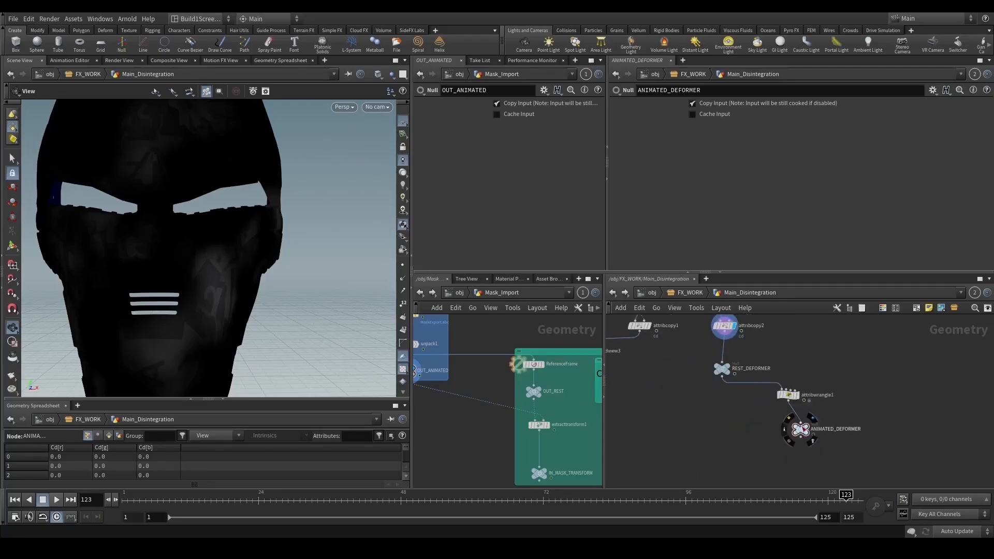
Enter vector dir=normalize(chv('dir')); in the Attribute Wrangle and create the spare parameter for dir.
click(788, 395)
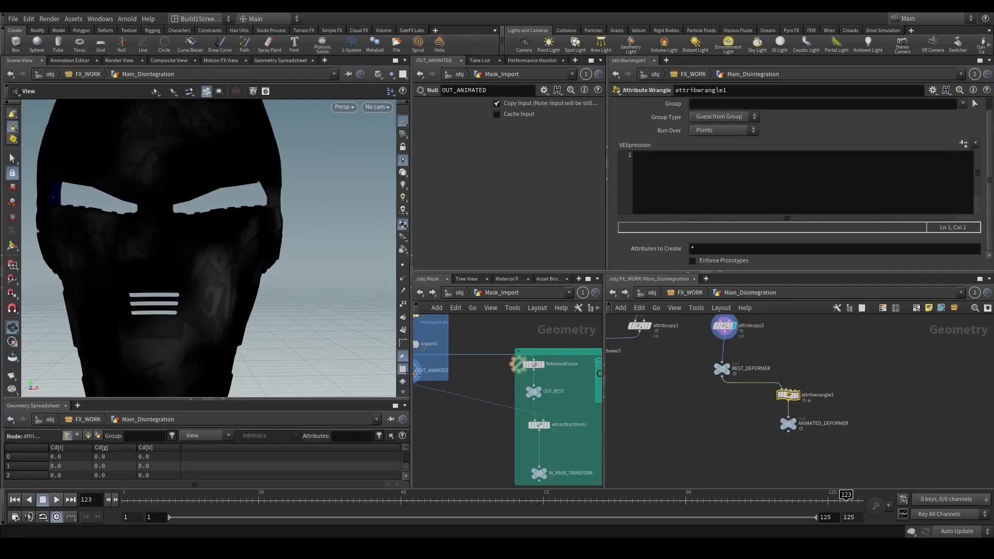
click(748, 181)
text(vector d)
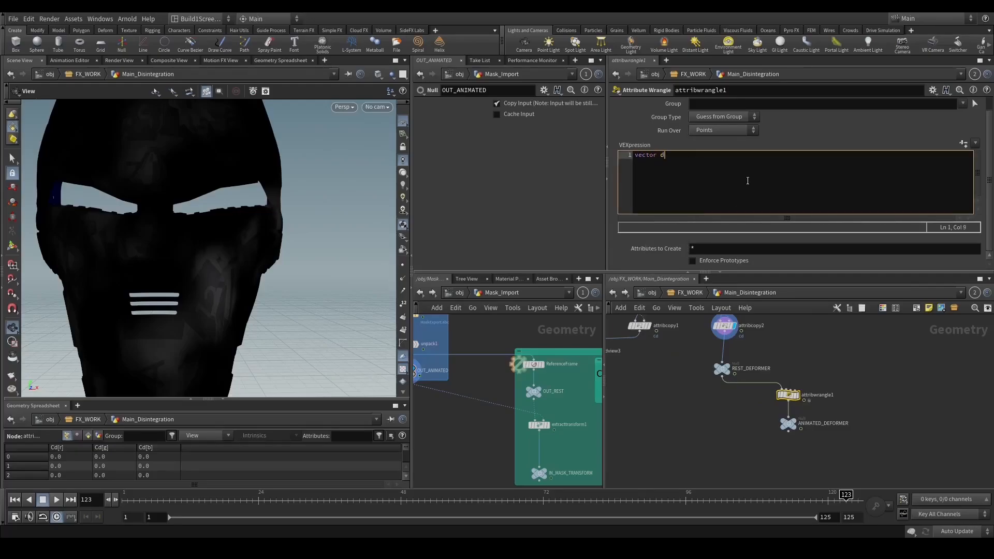
text(ir=normalize)
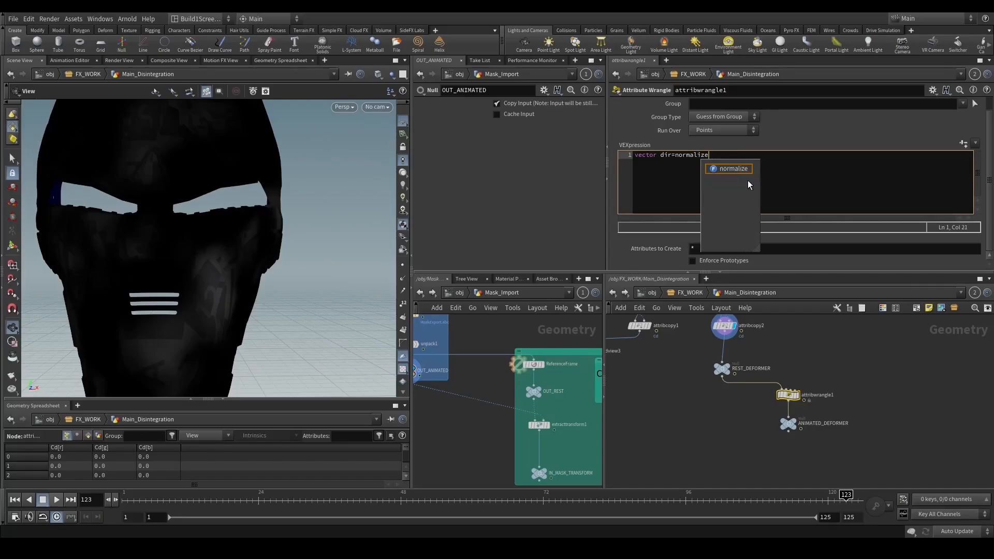
text((chfv)
text(v)
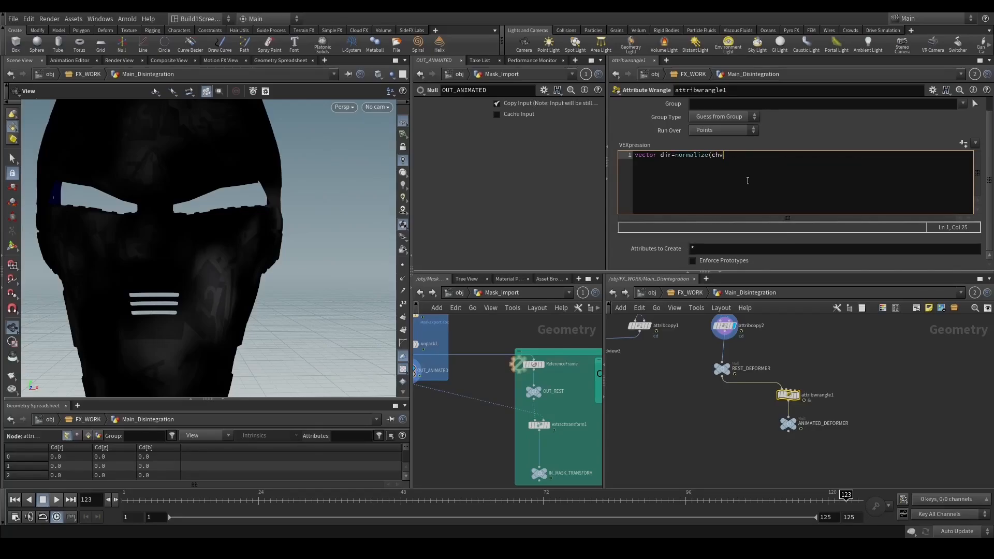
text(('dir'));)
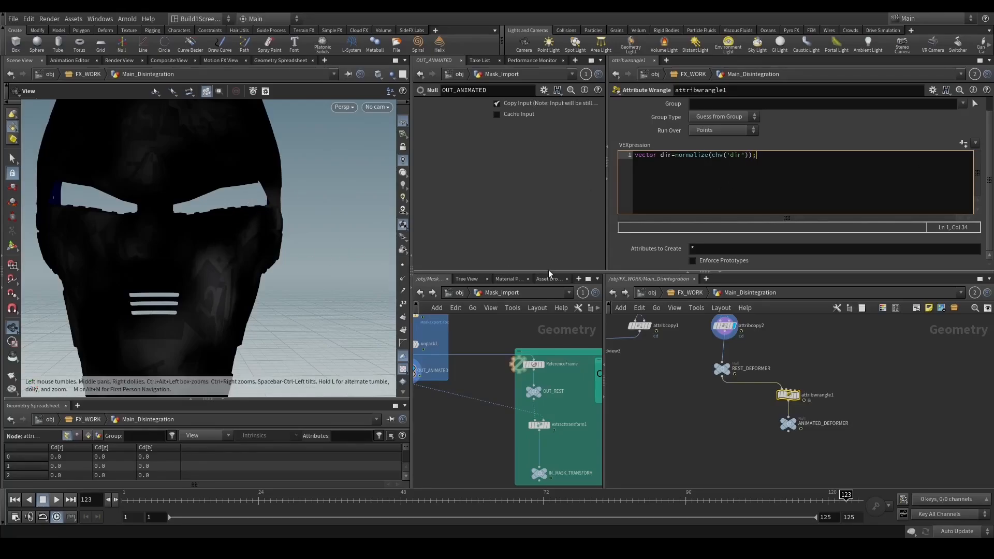
click(964, 144)
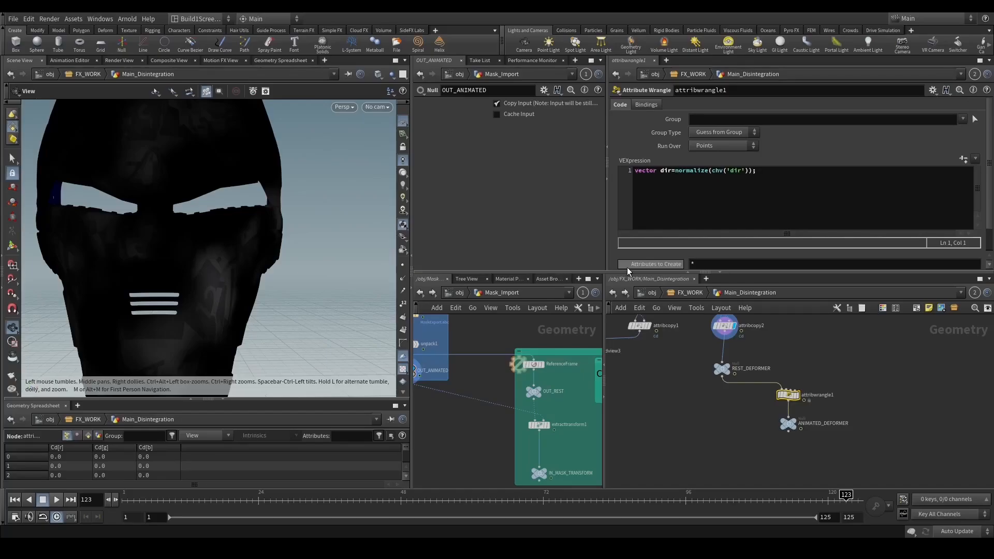
Set the wrangle's Dir vector to 1, 0, 1 and display the wrangle's result.
scroll(627, 268, down, 2)
click(722, 263)
text(1)
click(914, 267)
text(1)
key(Return)
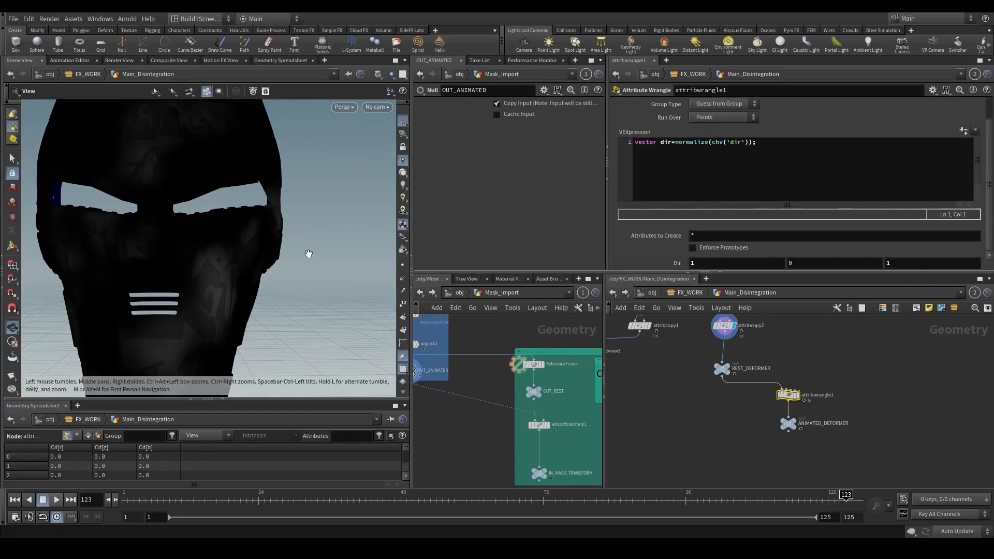
click(798, 396)
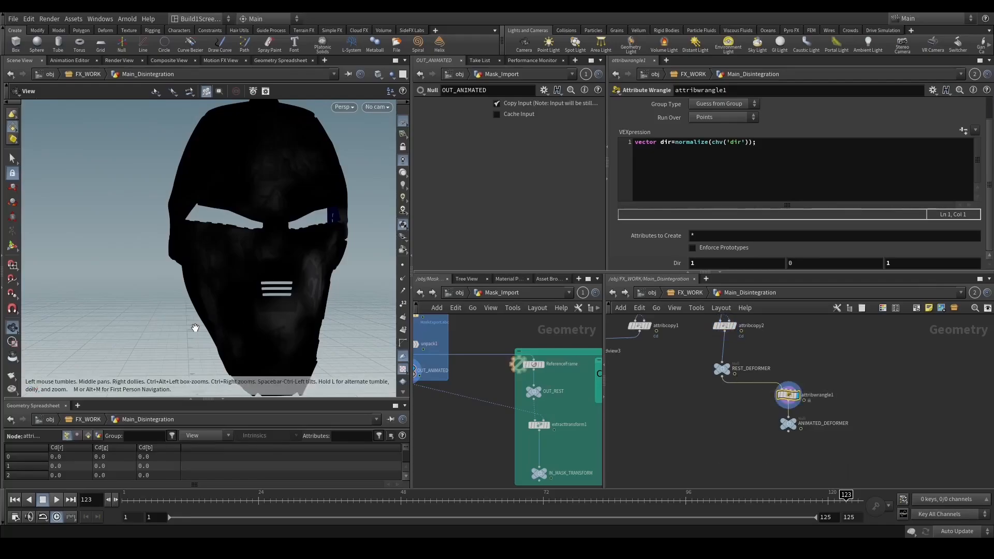
click(884, 167)
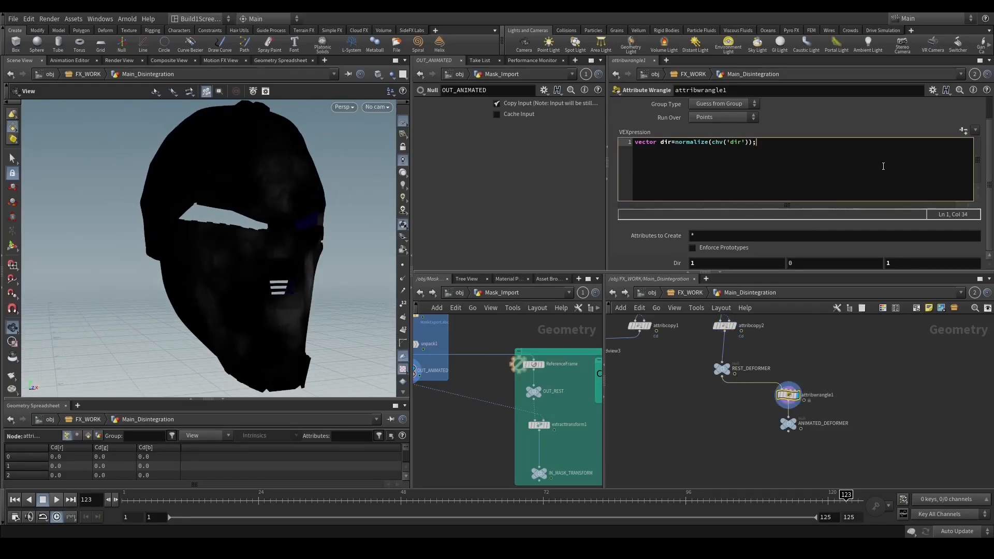
key(Return)
text(@P+=dir*clamp(@Cd.r)
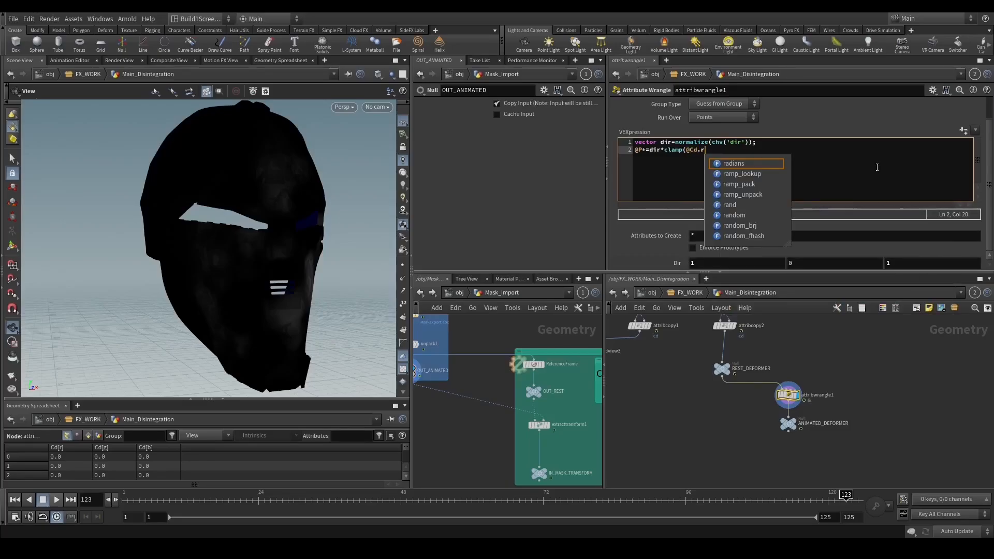
text(,0,1)
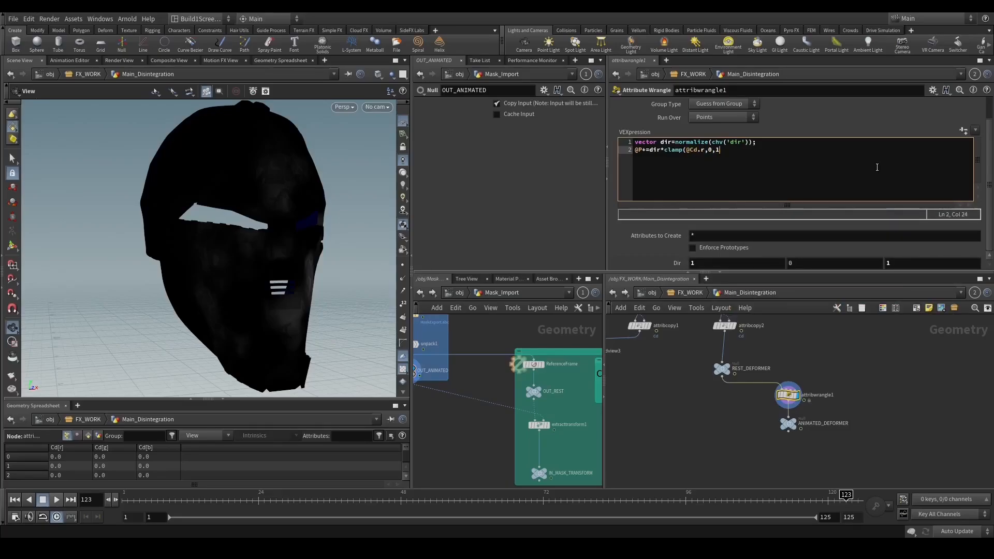
text()*chf('Mult');)
click(964, 130)
Go to frame 125 and set the wrangle's Mult value to .1.
scroll(829, 197, down, 1)
mouse_move(705, 264)
middle_down()
mouse_move(722, 261)
mouse_move(705, 264)
middle_up()
drag(250, 266, 376, 348)
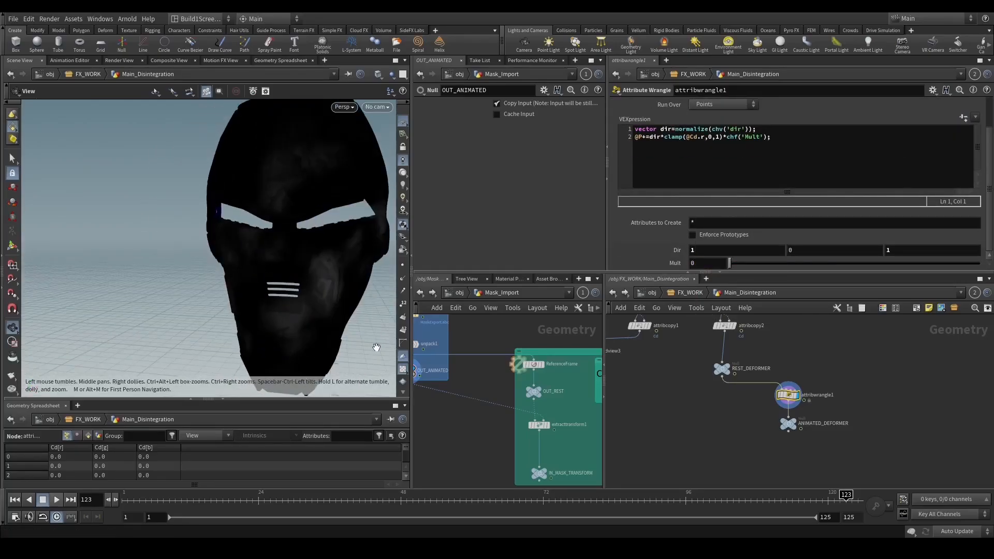
drag(332, 323, 290, 308)
click(854, 503)
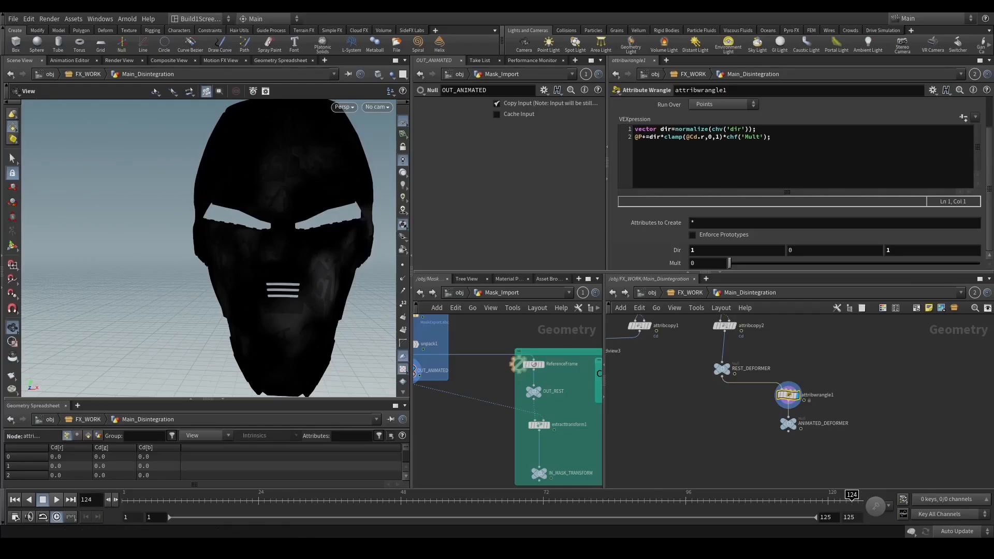
click(707, 264)
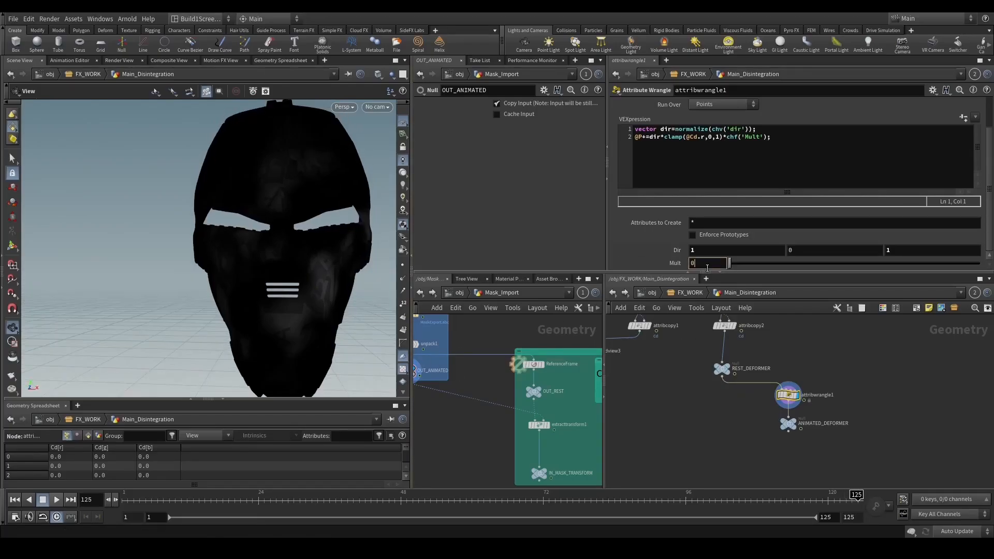
key(Return)
View the displaced mask through RENDER_CAM.
drag(346, 263, 321, 283)
click(373, 110)
click(409, 155)
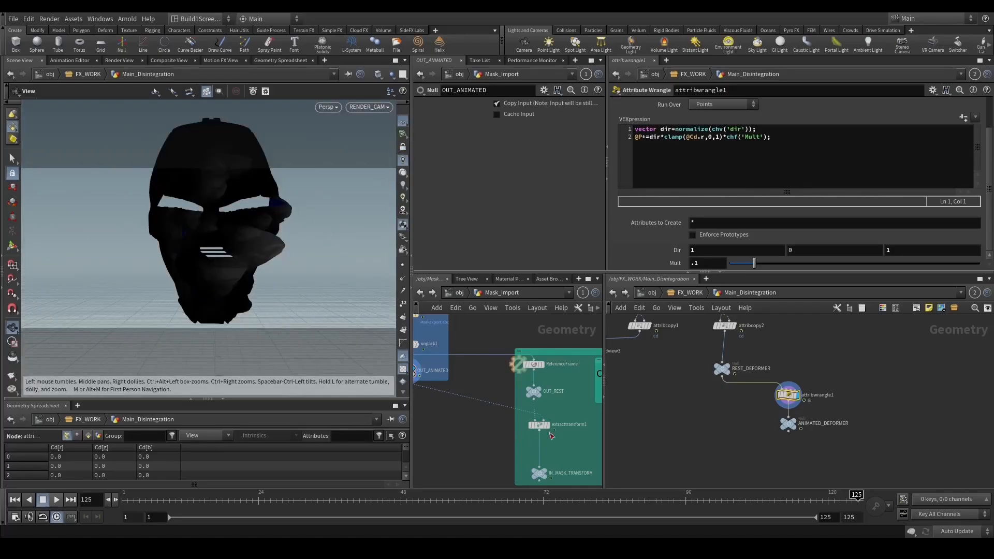
Rename the Attribute Wrangle as Displacement.
double_click(813, 395)
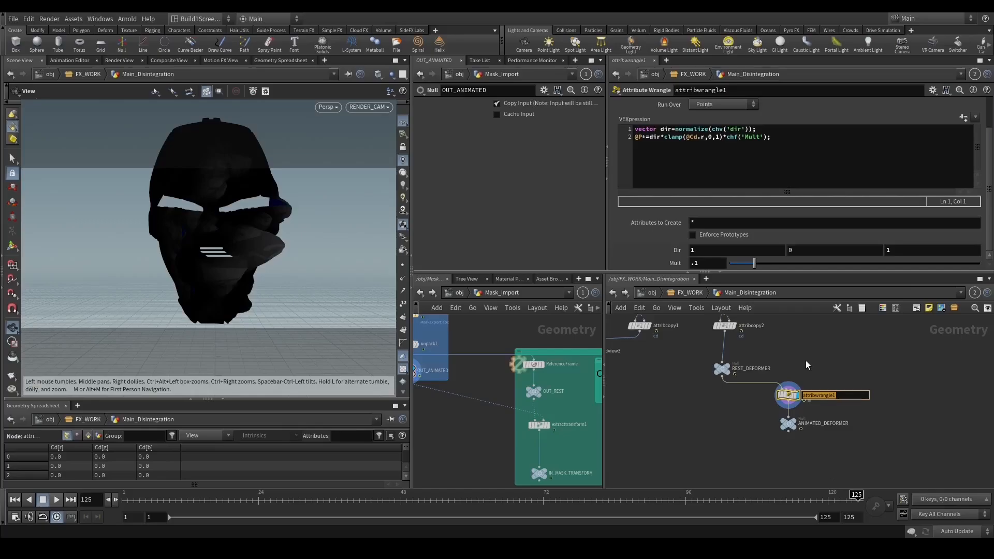
text(Displacement)
key(Return)
key(h)
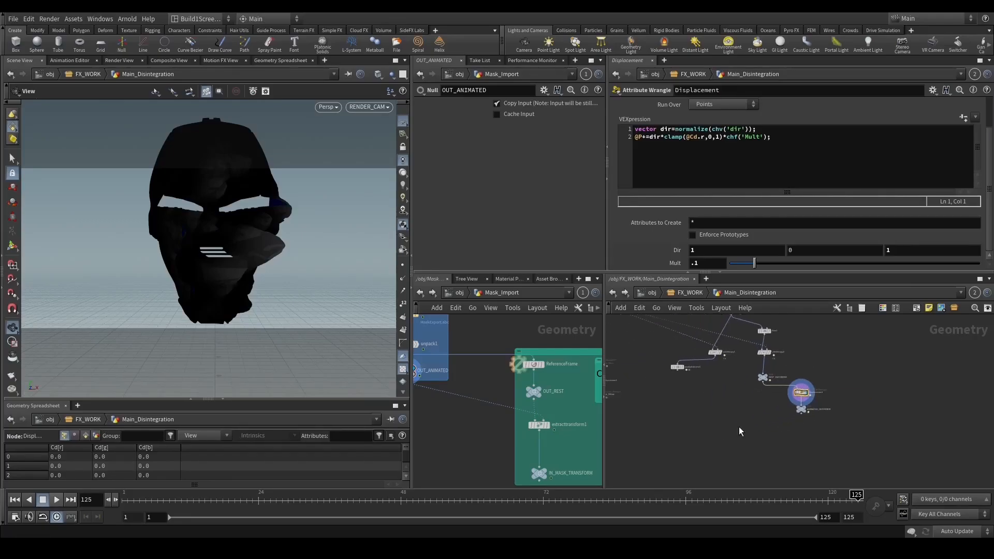
Add a Point Deform node beneath the deformer branches.
key(Tab)
text(pointd)
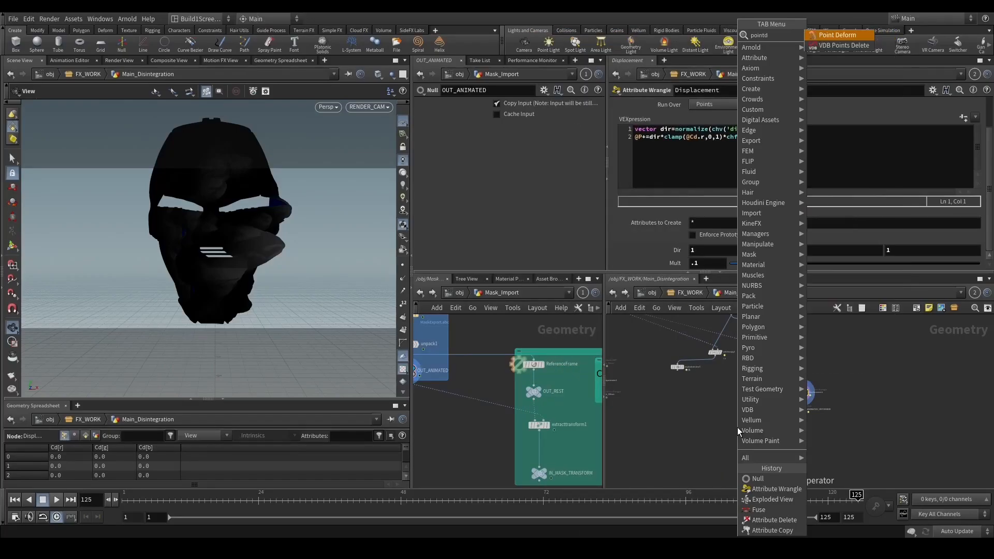
key(Return)
click(727, 427)
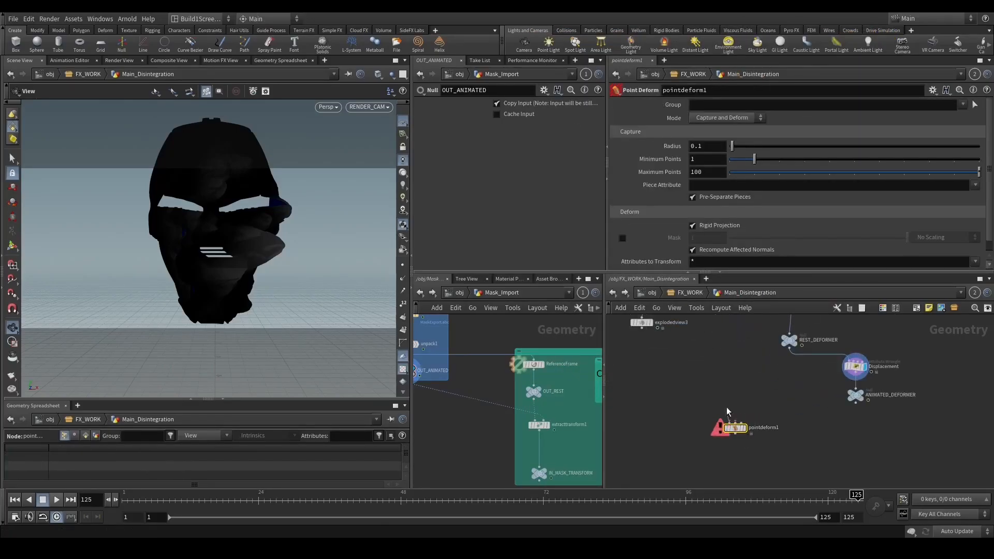
Connect attribcopy1, REST_DEFORMER and ANIMATED_DEFORMER to the Point Deform's three inputs and display its result.
middle_drag(728, 413, 727, 472)
click(706, 362)
middle_drag(737, 430, 721, 378)
click(774, 357)
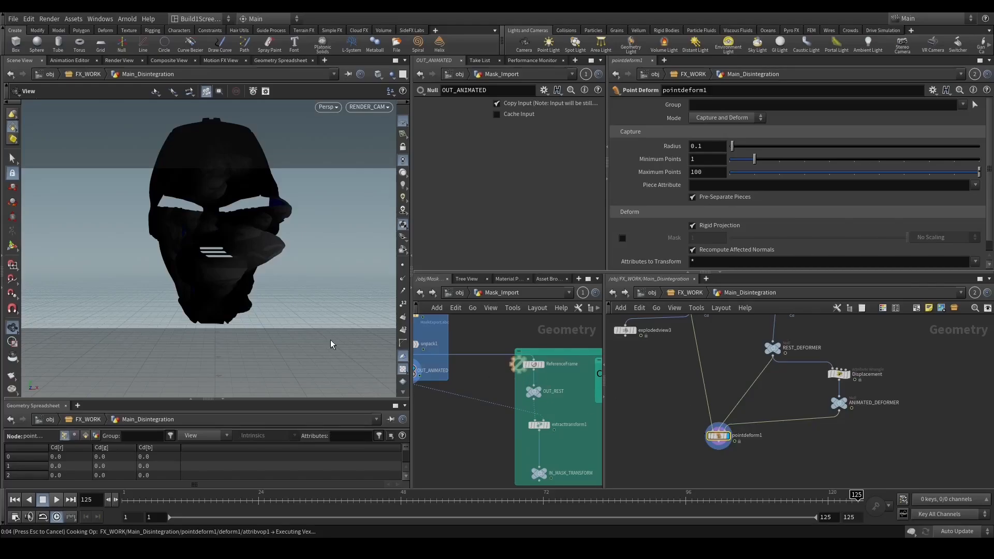
Examine the Point Deform's result on the mask and compare it with attribcopy1 and the Displacement wrangle.
drag(263, 241, 277, 262)
scroll(723, 441, up, 2)
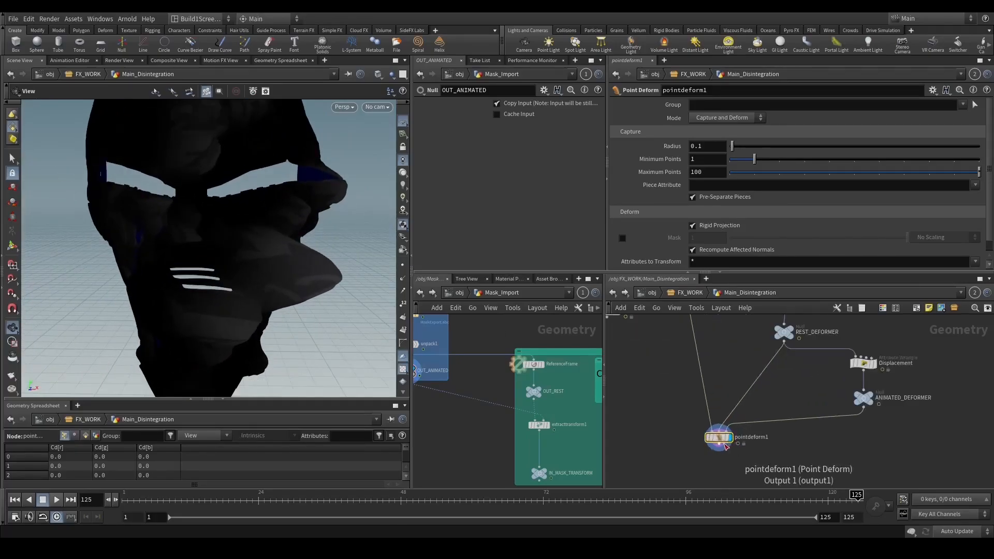
middle_click(723, 444)
middle_drag(715, 435, 721, 485)
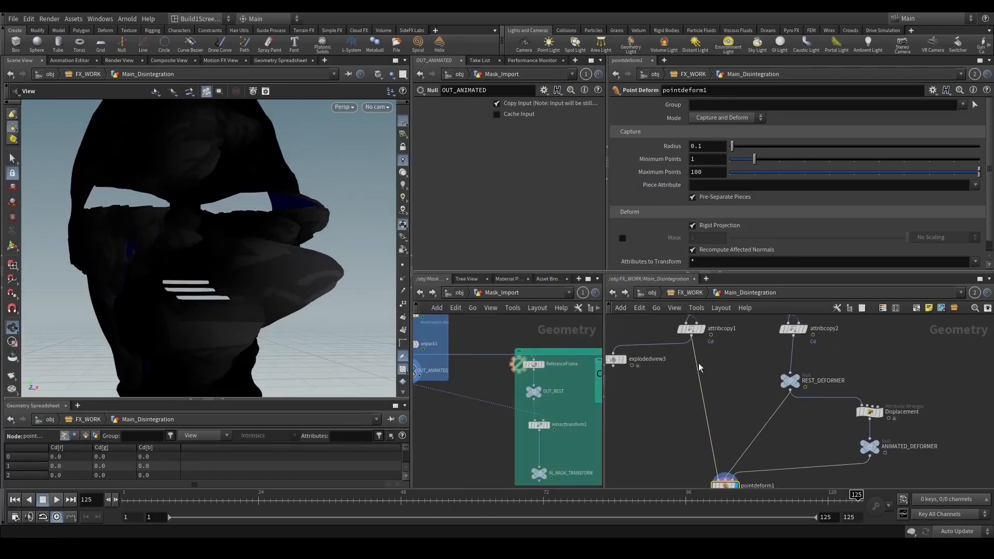
click(691, 329)
middle_drag(726, 395, 727, 338)
drag(688, 357, 726, 422)
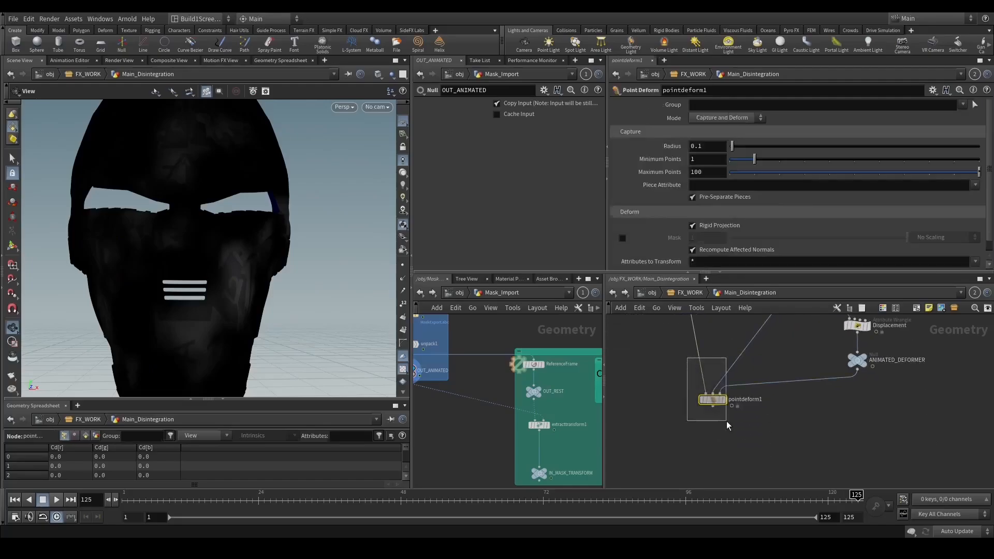
middle_drag(765, 406, 723, 454)
click(805, 374)
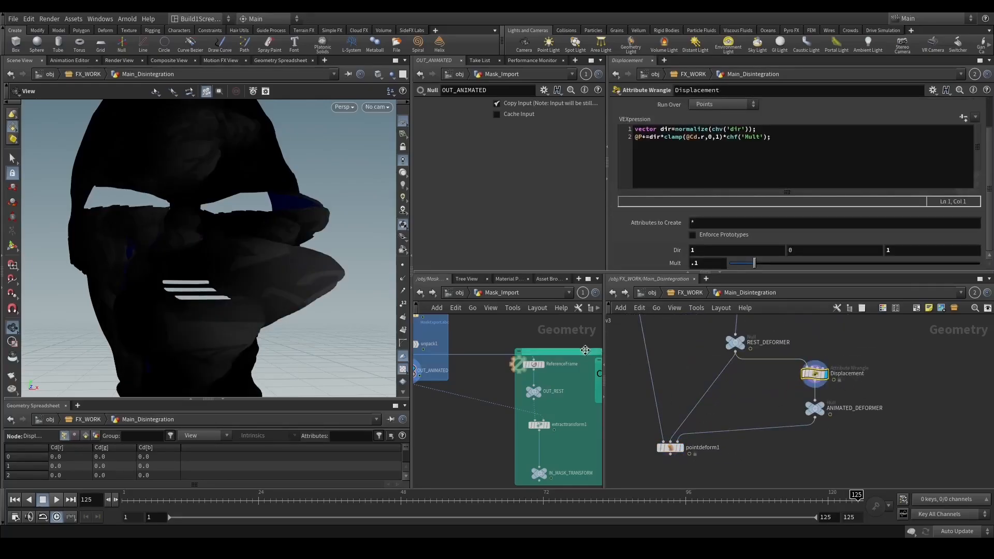
Display attribcopy1 and set its copied attribute to name instead of Cd.
scroll(737, 397, down, 2)
middle_drag(697, 355, 719, 400)
click(686, 371)
scroll(699, 411, down, 2)
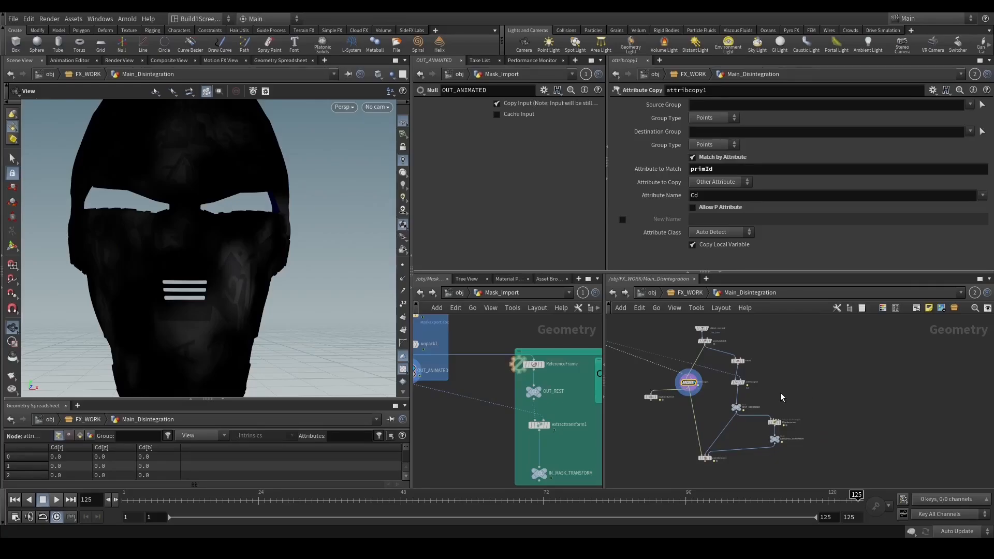
scroll(711, 381, up, 3)
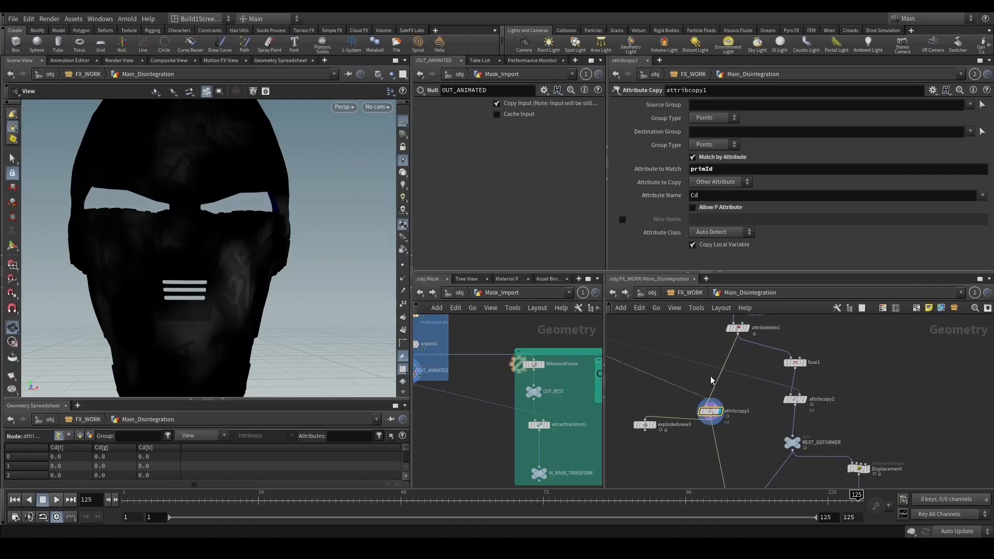
double_click(714, 200)
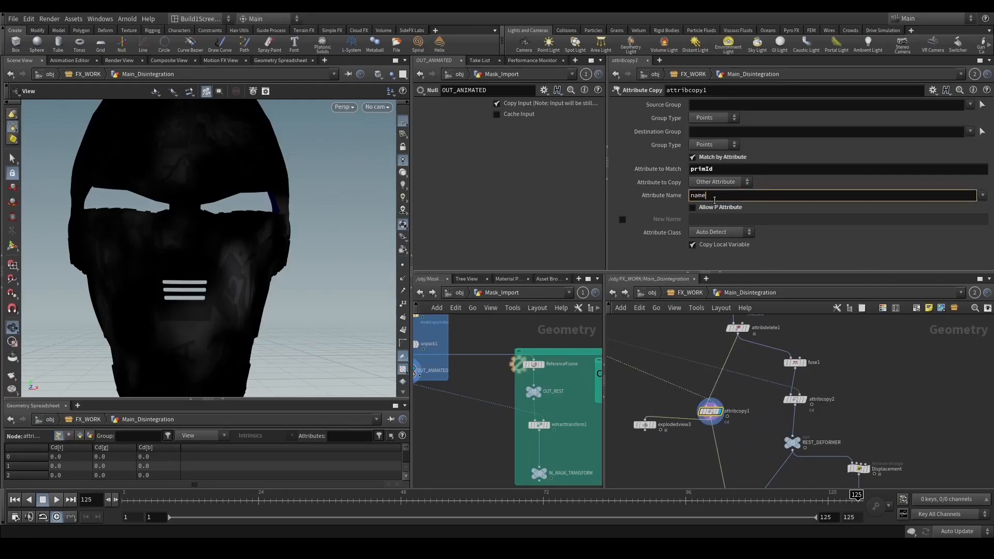
text(name)
key(Return)
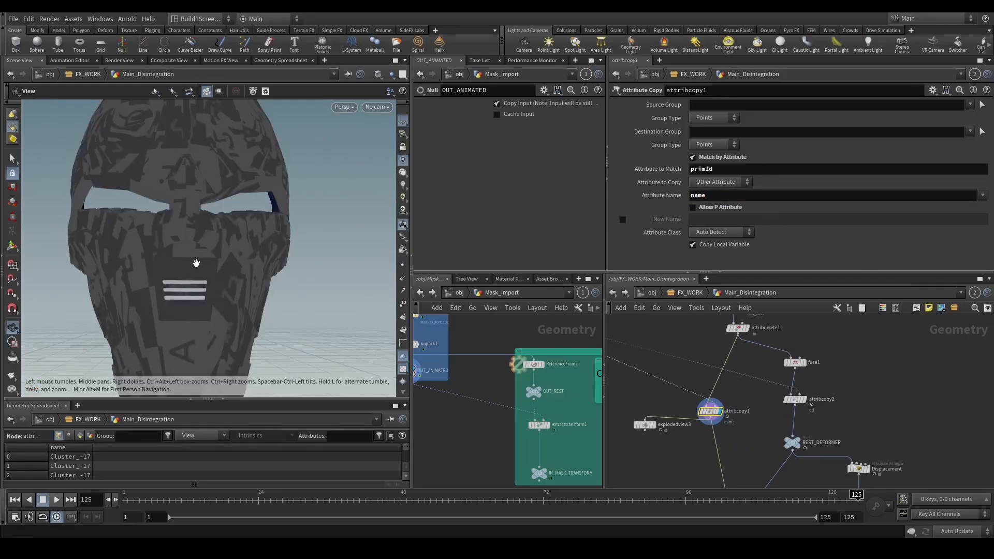
Insert an Attribute Promote between attribcopy1 and the Point Deform and display it.
middle_drag(736, 452, 727, 418)
key(Tab)
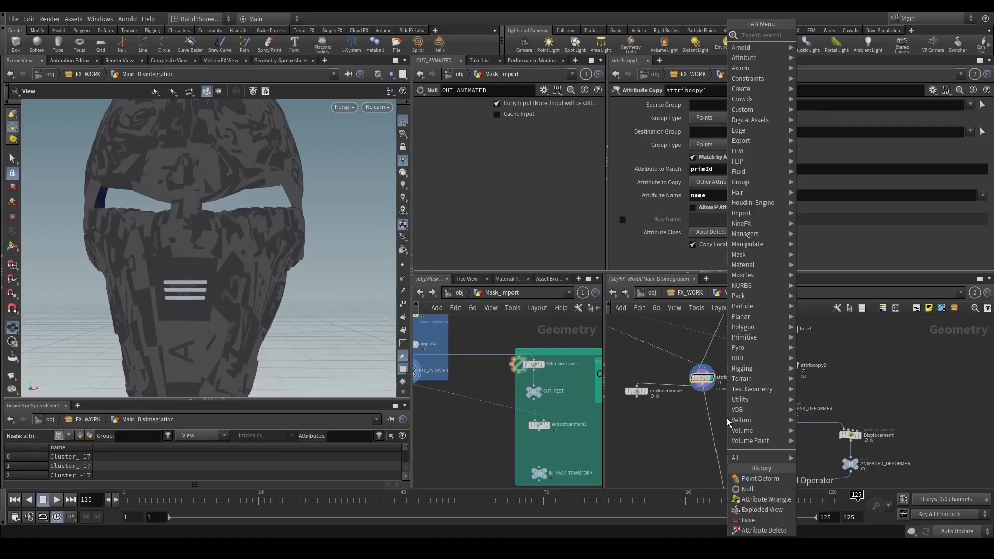
text(attribute)
key(Return)
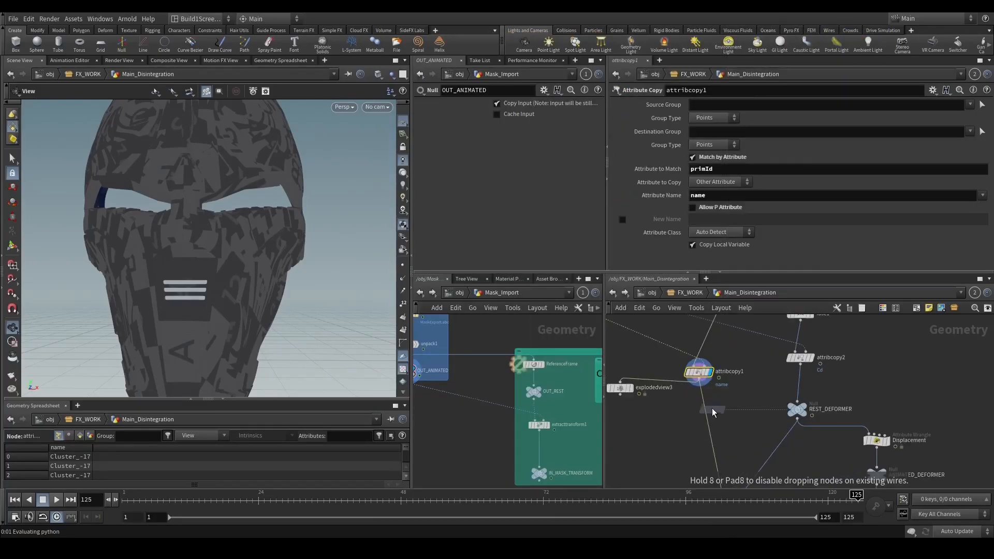
click(714, 410)
scroll(699, 425, down, 2)
scroll(698, 425, up, 2)
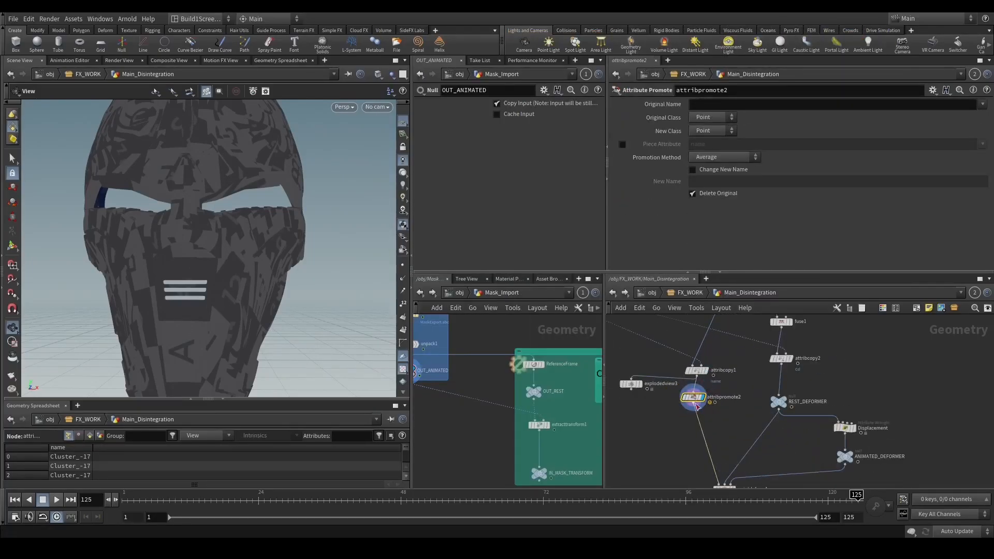
Insert a Time Shift after the Attribute Promote, display it, and delete the channels on its Frame parameter.
key(Tab)
text(time)
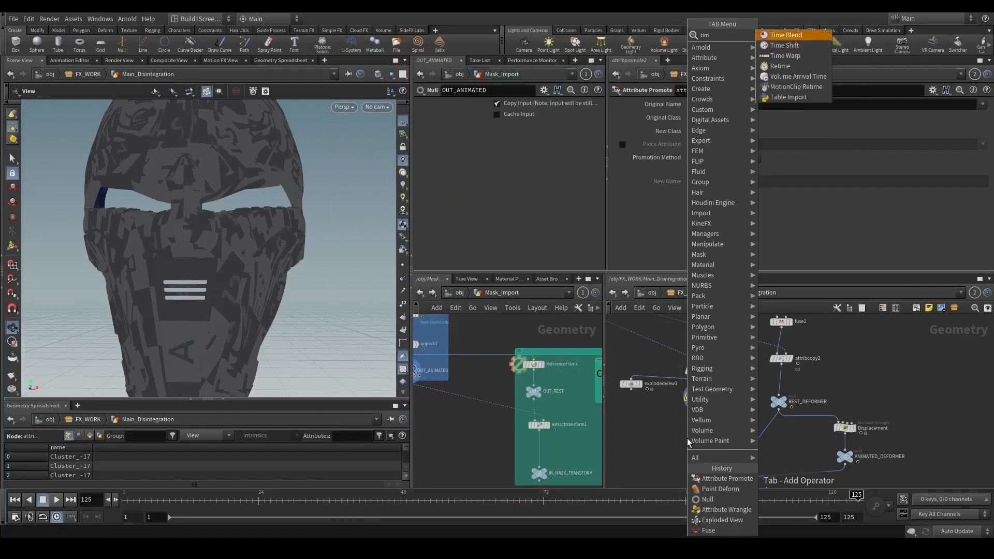
key(Return)
click(703, 419)
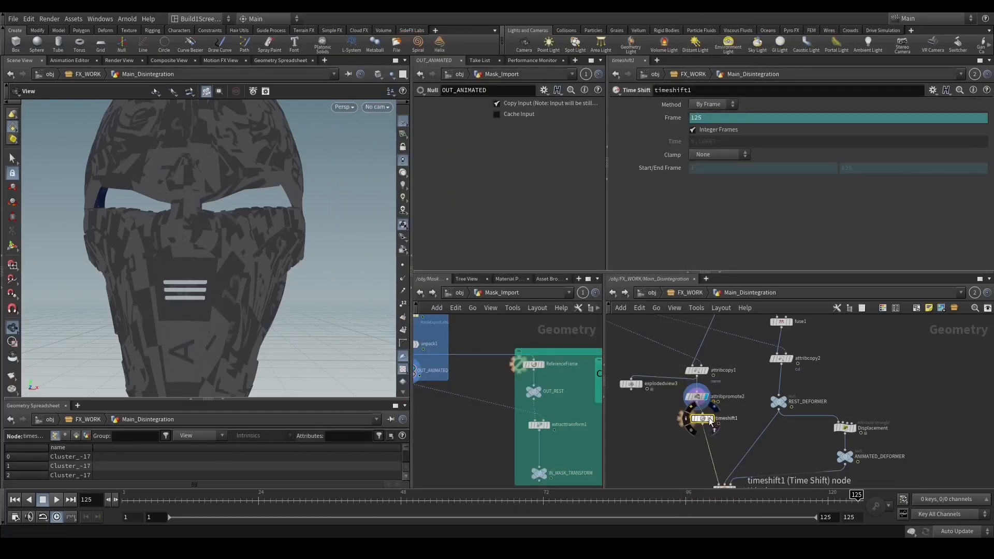
drag(707, 418, 696, 421)
right_click(673, 119)
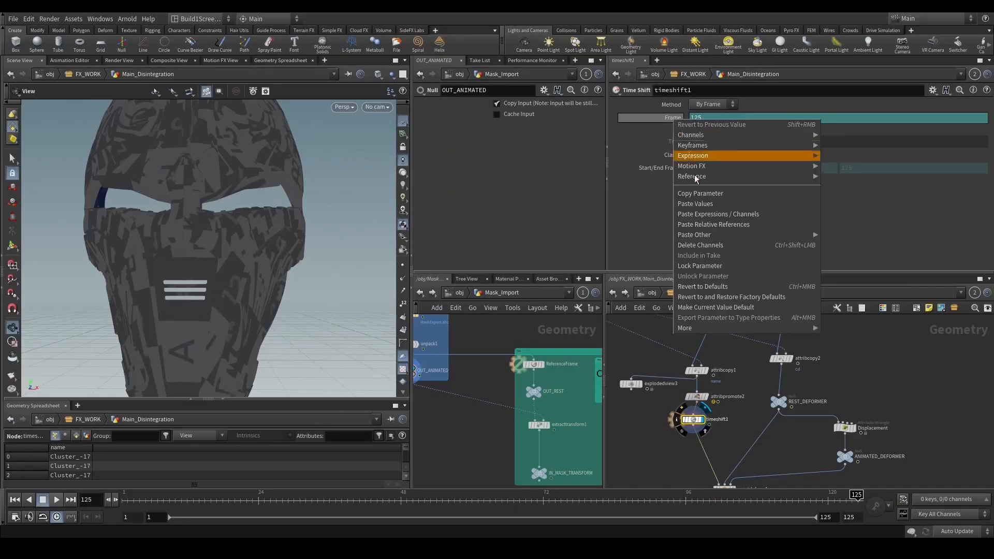
click(712, 247)
Configure the Attribute Promote to promote name from Point to Primitive class.
click(699, 397)
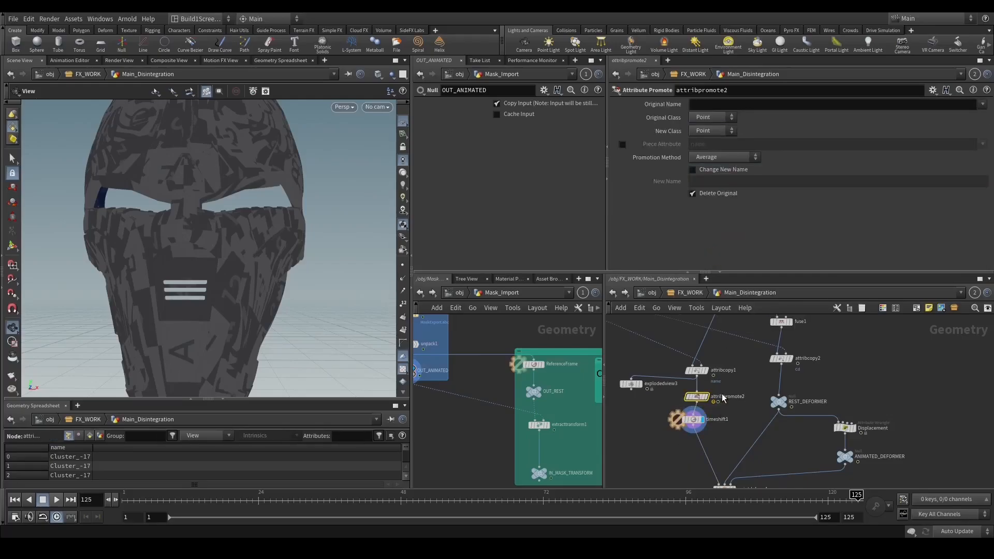
click(732, 118)
click(728, 105)
text(name)
key(Return)
click(727, 132)
click(710, 154)
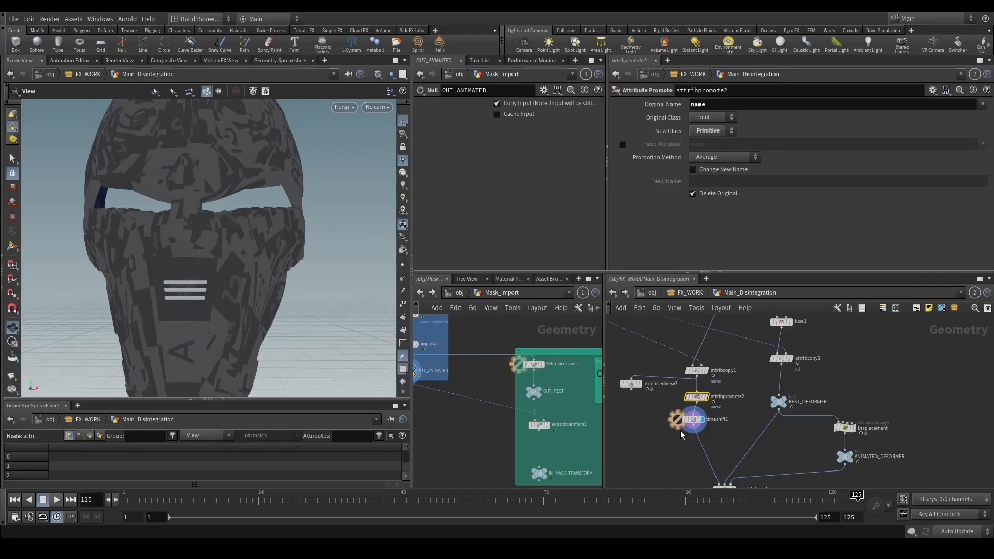
Insert an Assemble after the Time Shift, disable Create Name Attribute and enable Create Packed Primitives.
middle_drag(681, 431, 679, 378)
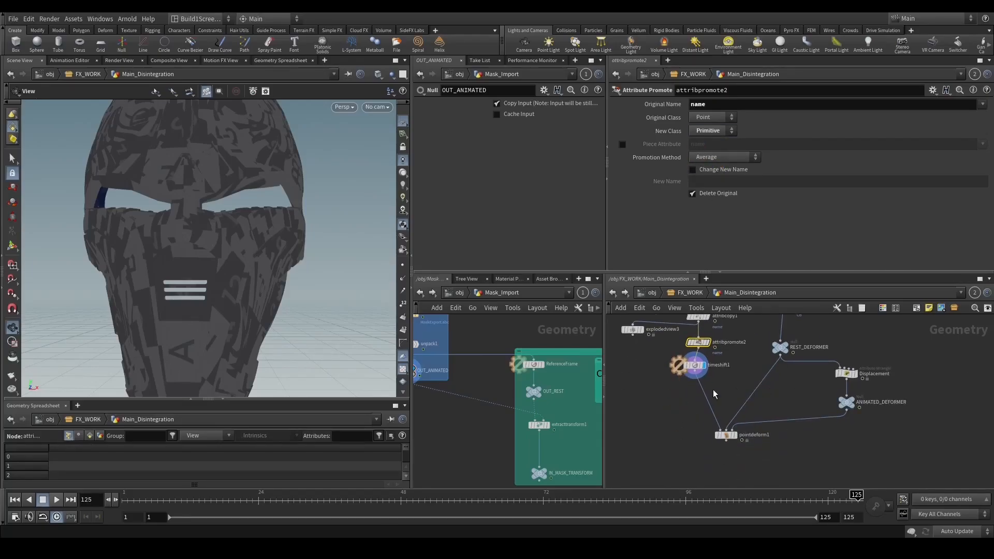
key(Tab)
key(Return)
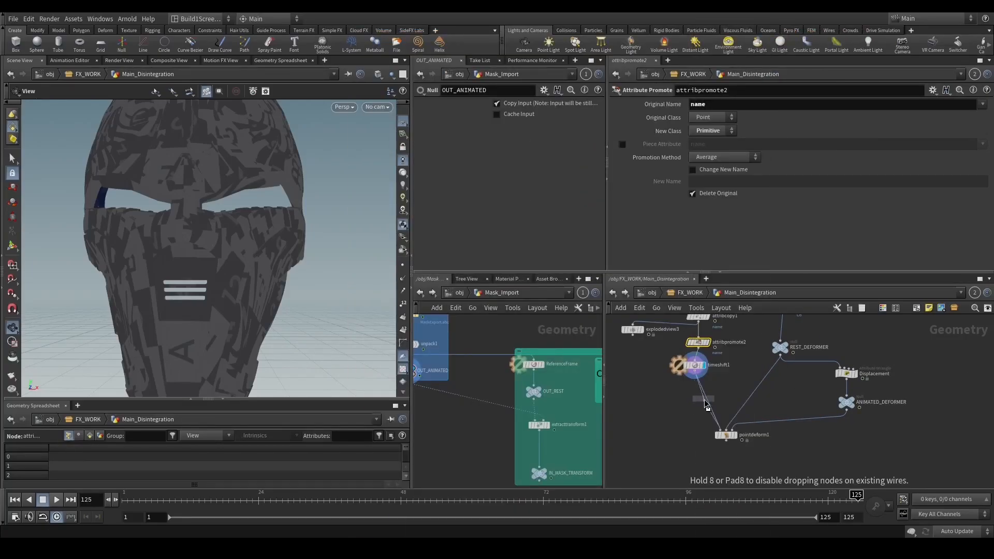
click(706, 404)
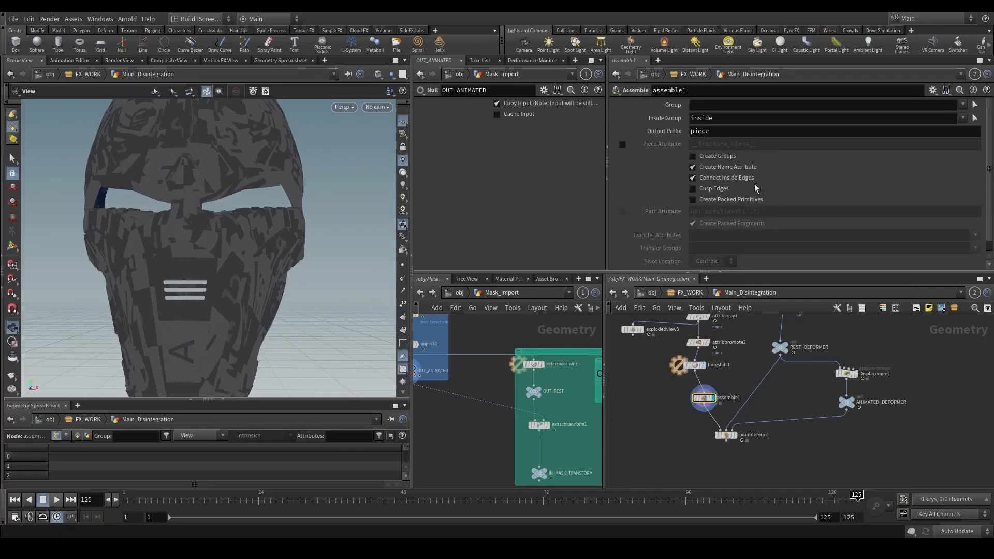
click(724, 201)
middle_click(698, 400)
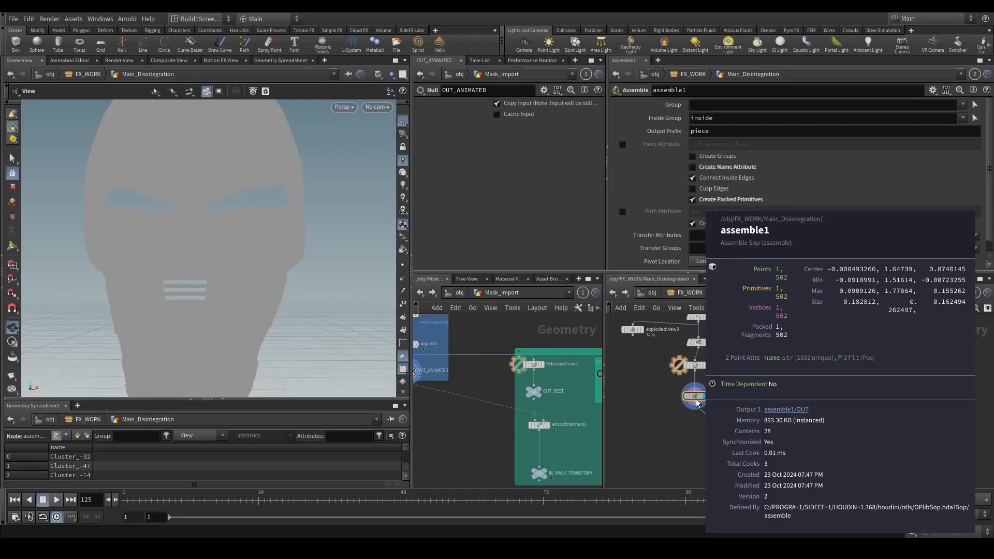
Connect explodedview3 to the Assemble's output and display it to inspect the separated packed pieces.
drag(633, 330, 641, 413)
click(637, 402)
click(634, 403)
right_drag(302, 303, 236, 280)
drag(255, 290, 228, 290)
Display the Point Deform and examine how the packed pieces deform.
drag(697, 447, 760, 424)
key(r)
drag(271, 231, 224, 256)
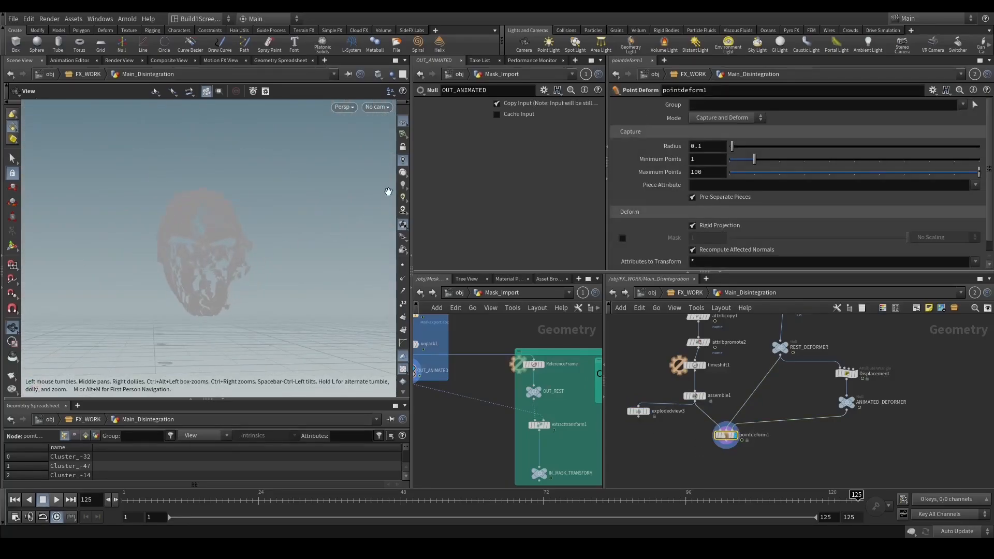
Turn on viewport lighting and view the point-deformed mask pieces through RENDER_CAM.
click(403, 173)
right_drag(250, 223, 275, 244)
mouse_move(275, 243)
mouse_down()
mouse_move(326, 266)
mouse_move(326, 279)
mouse_up()
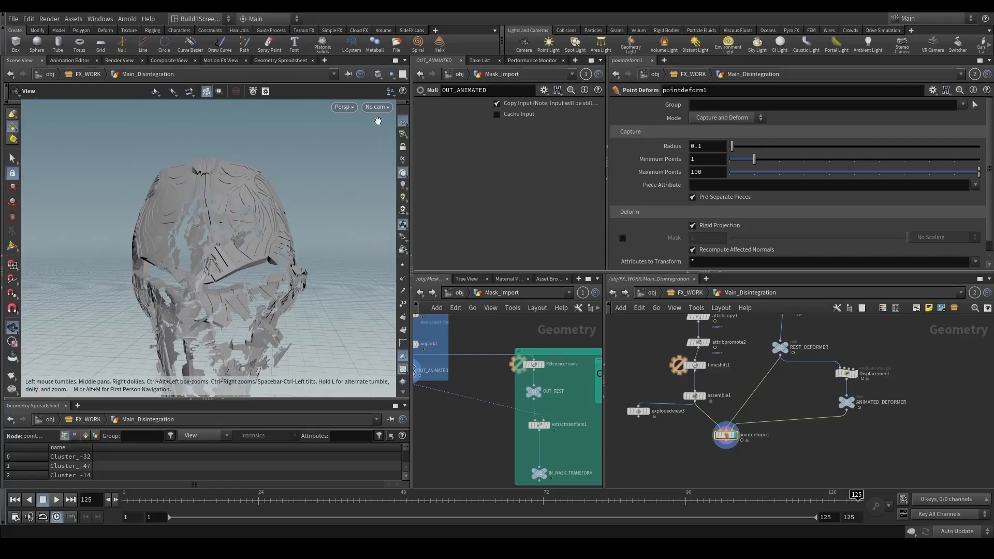
click(377, 107)
click(388, 159)
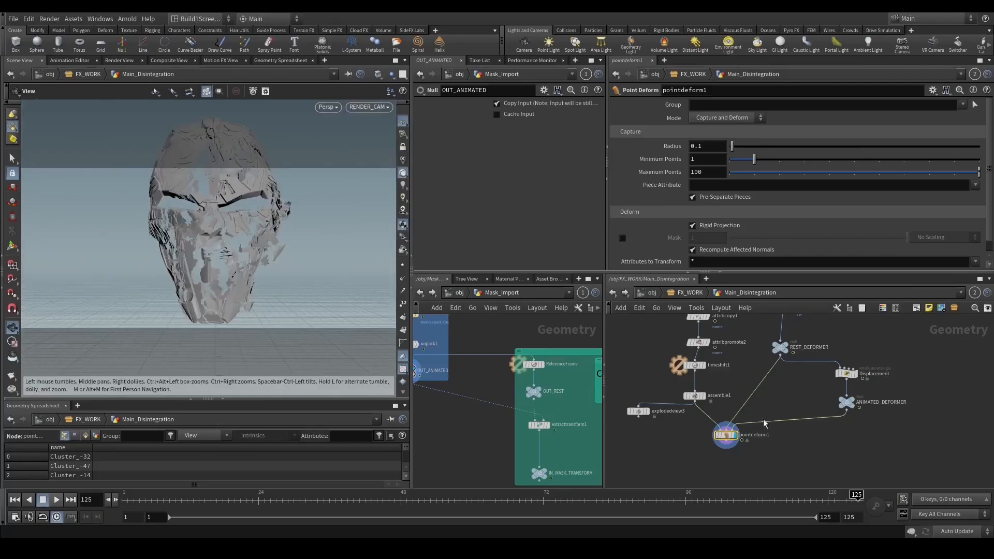
Enlarge the viewport and scrub through the frames up to 115 to examine how the deformed fragments move.
mouse_move(685, 394)
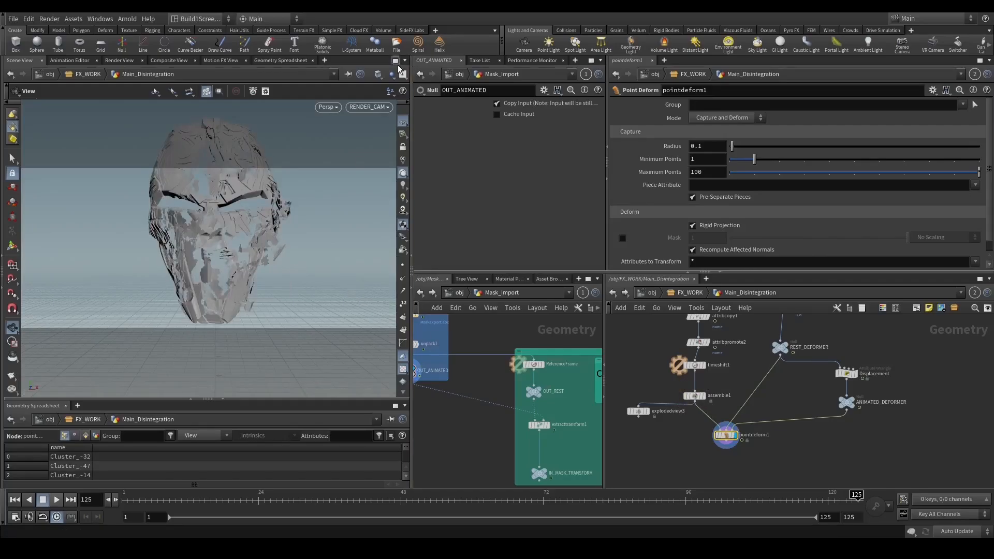
key(ctrl+b)
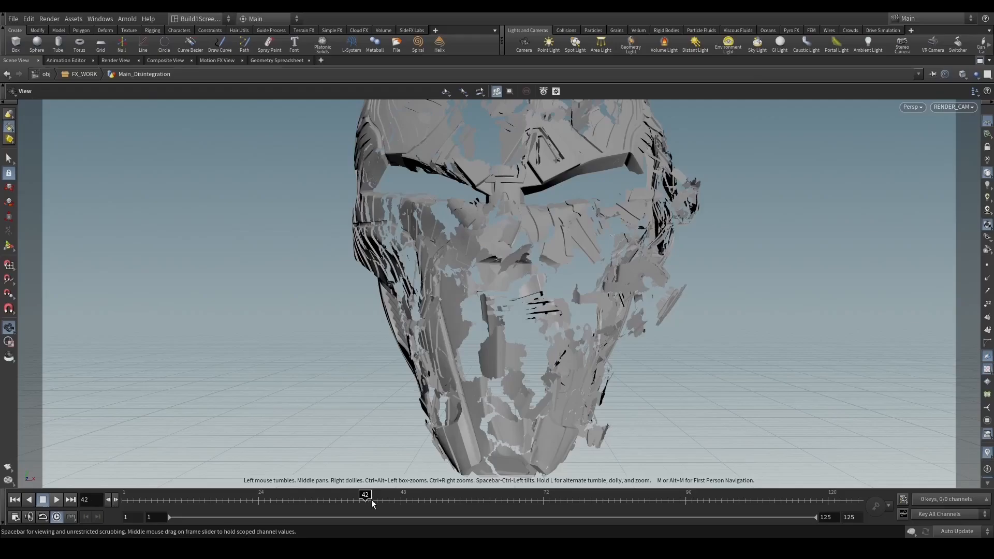
click(630, 500)
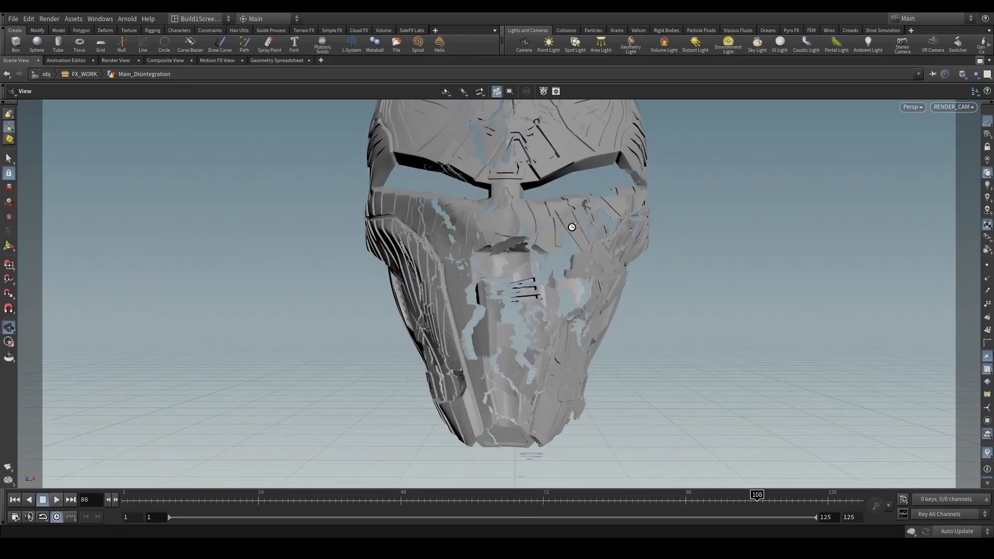
drag(616, 243, 724, 279)
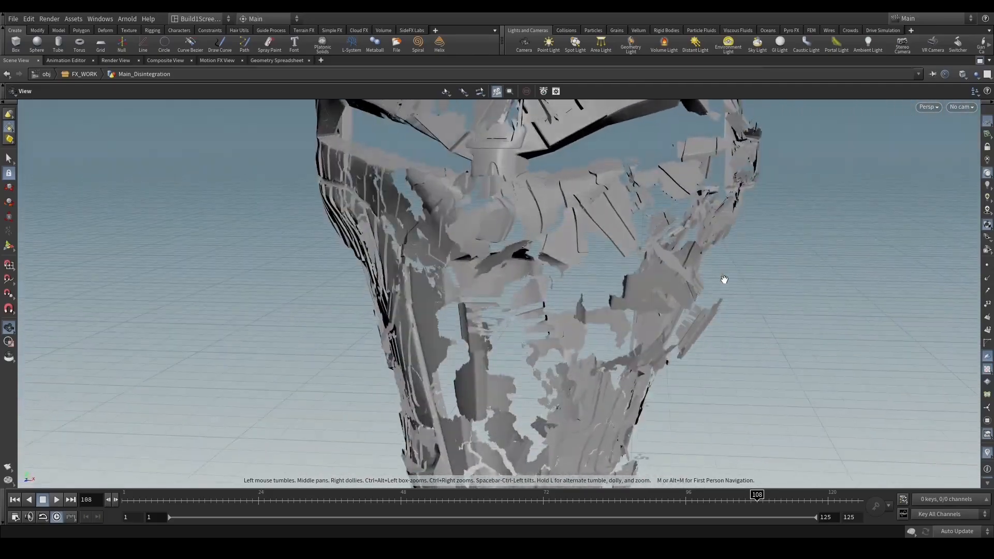
click(962, 107)
click(912, 156)
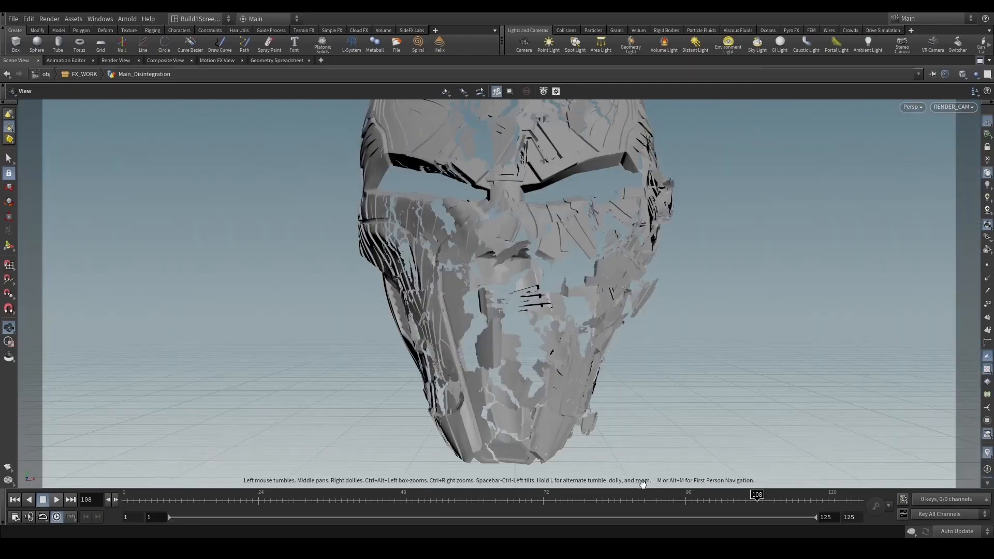
click(614, 500)
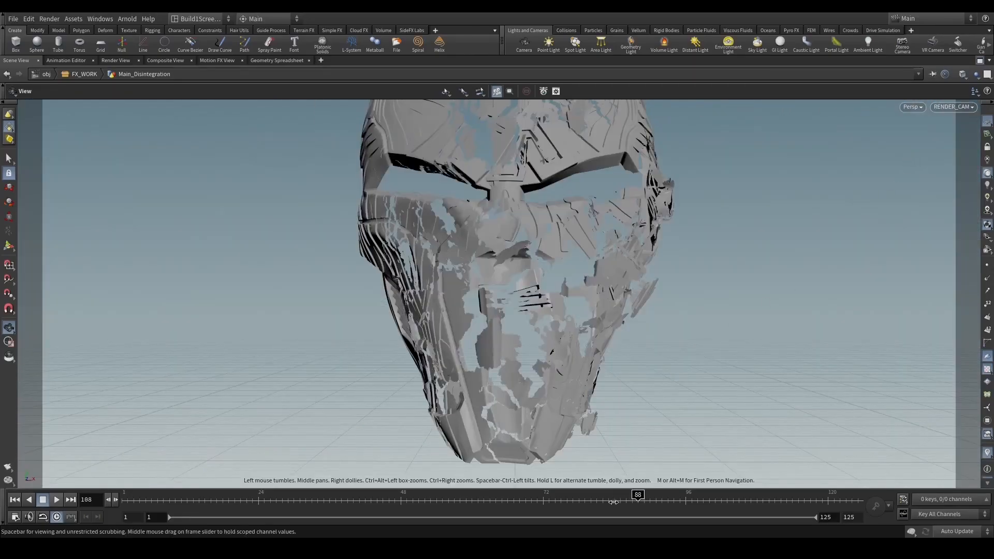
click(799, 500)
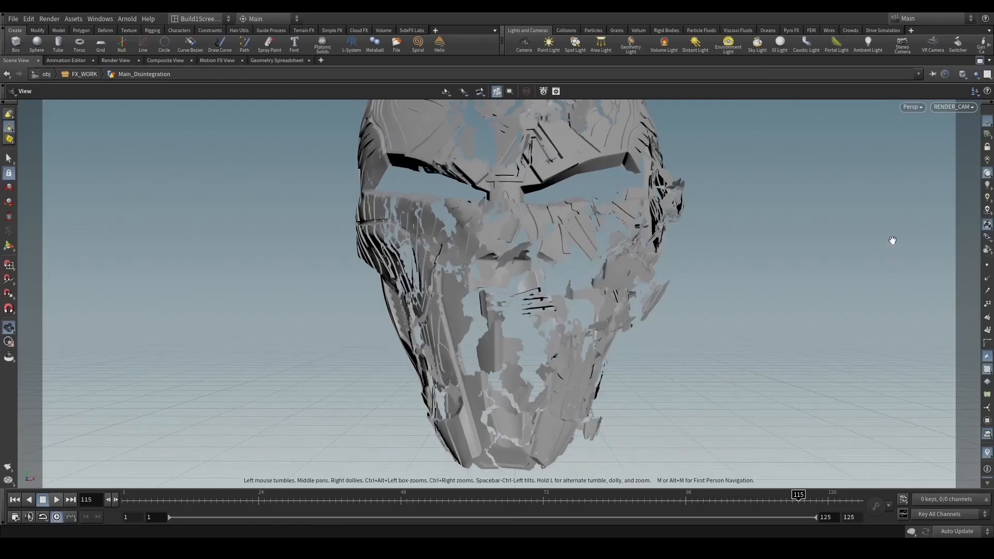
click(980, 61)
Move the first Transform Pieces and the offset nodes feeding it lower in the network to make room.
scroll(696, 421, up, 3)
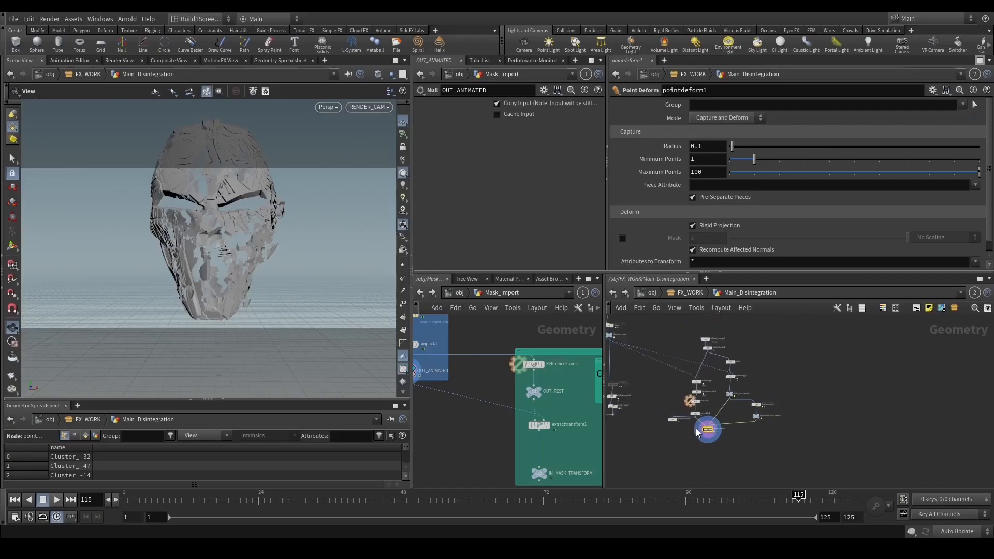
drag(768, 445, 669, 381)
scroll(683, 420, up, 2)
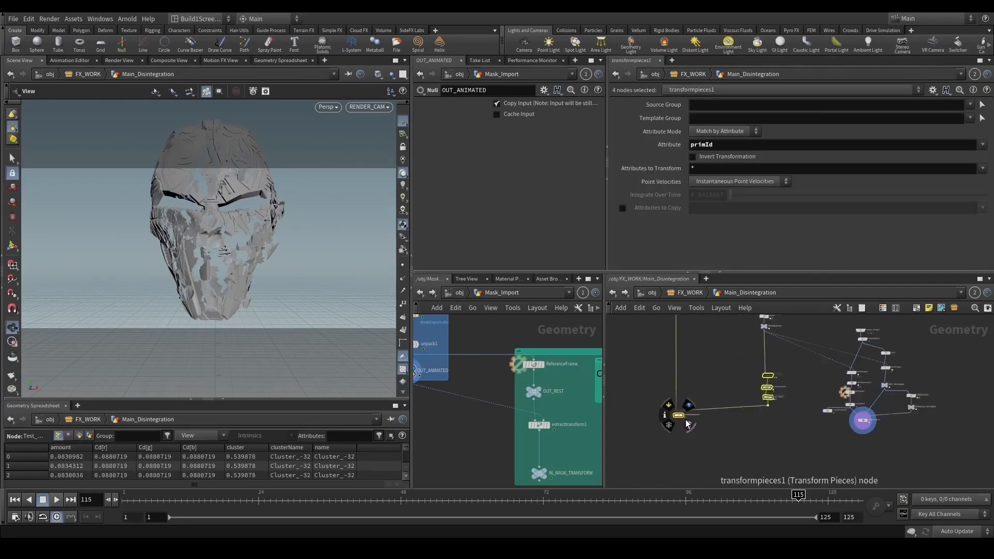
drag(678, 417, 753, 418)
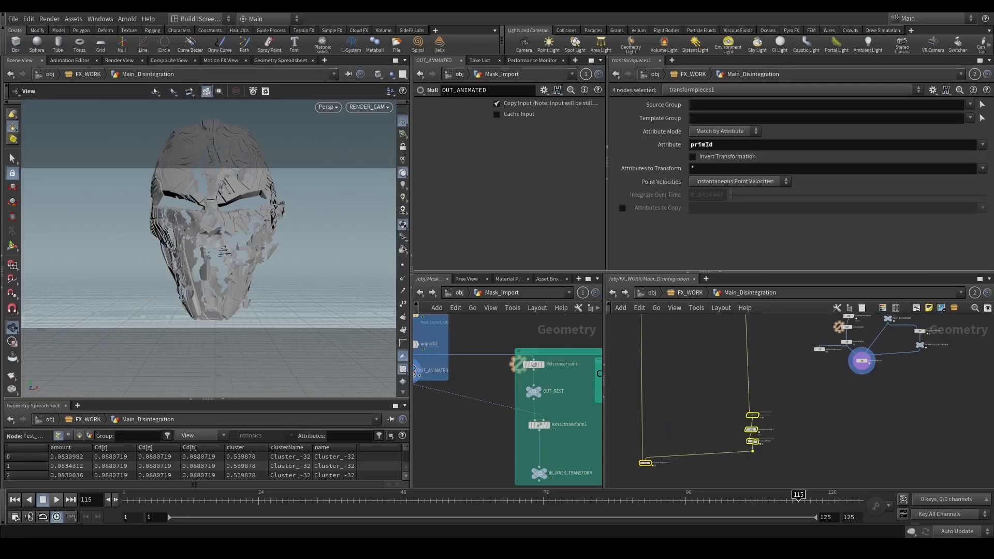
scroll(887, 380, up, 1)
middle_drag(886, 391, 869, 439)
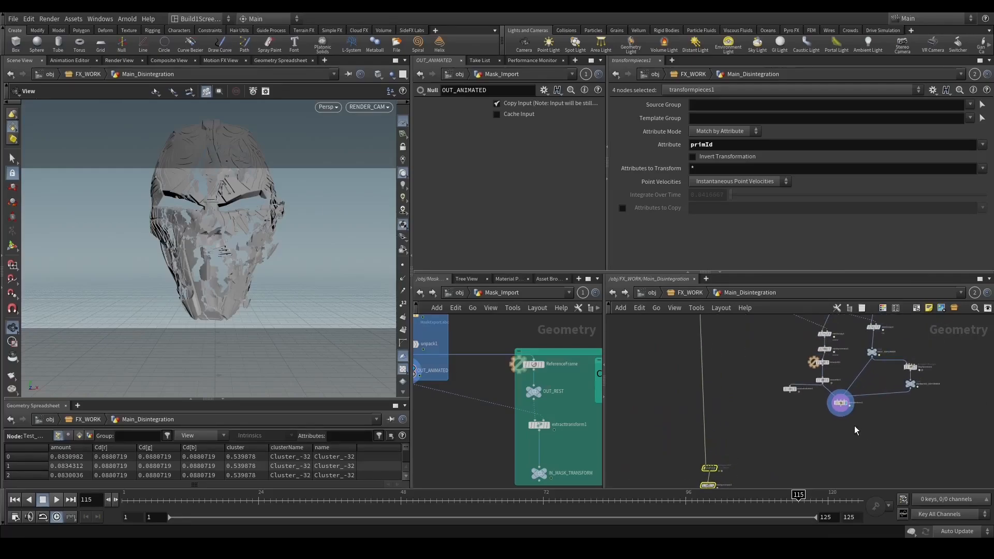
Add an Extract Transform node below the Point Deform.
click(840, 403)
scroll(831, 415, up, 2)
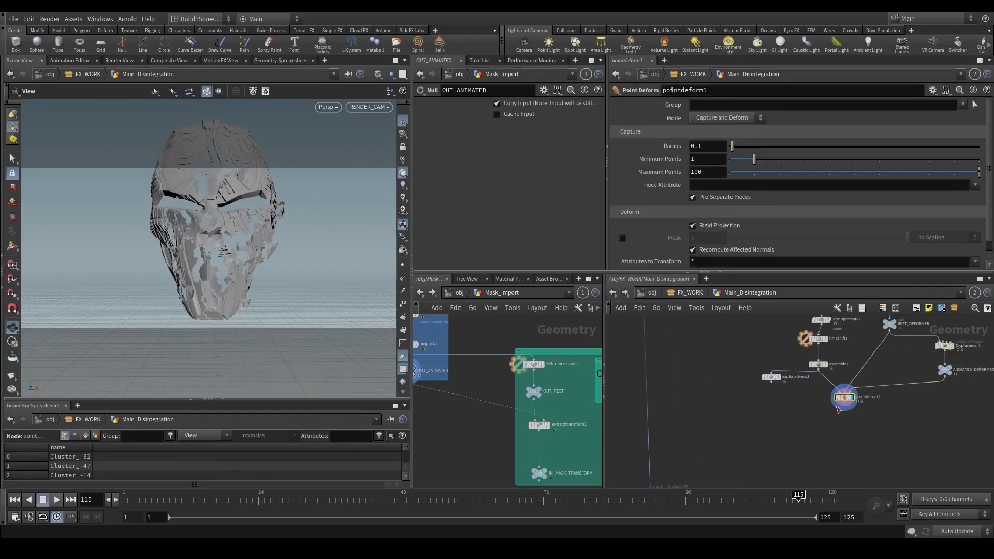
middle_drag(864, 426, 838, 428)
scroll(823, 428, down, 2)
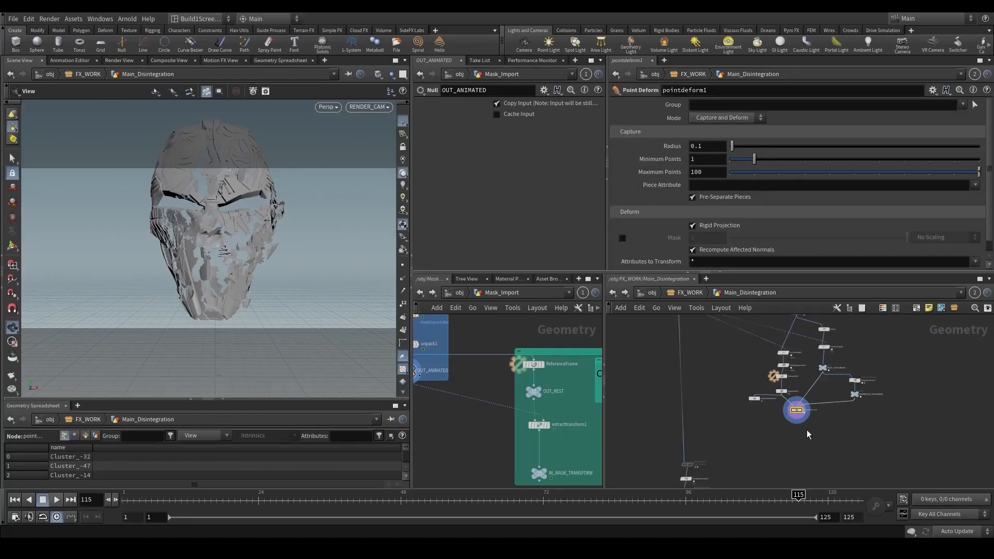
key(Tab)
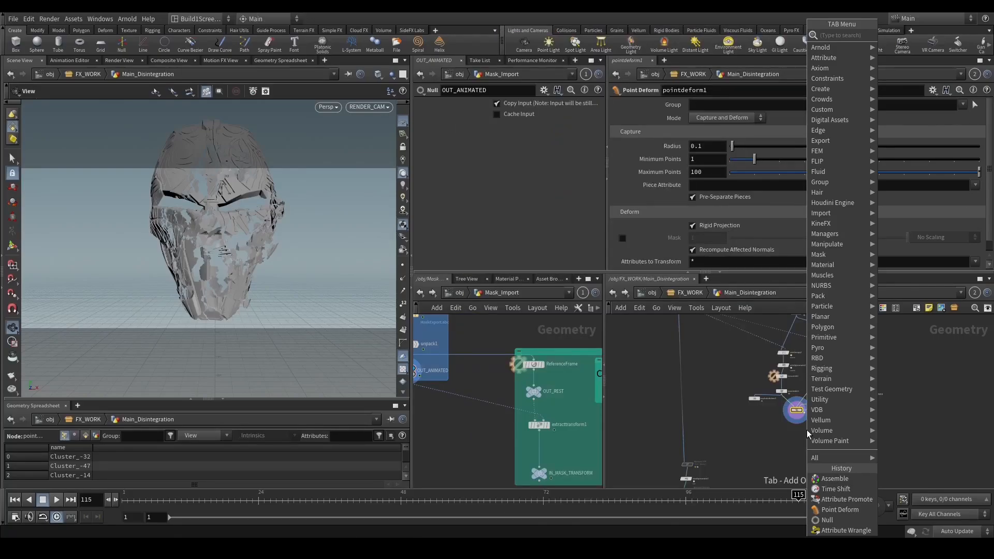
text(exttr)
key(Return)
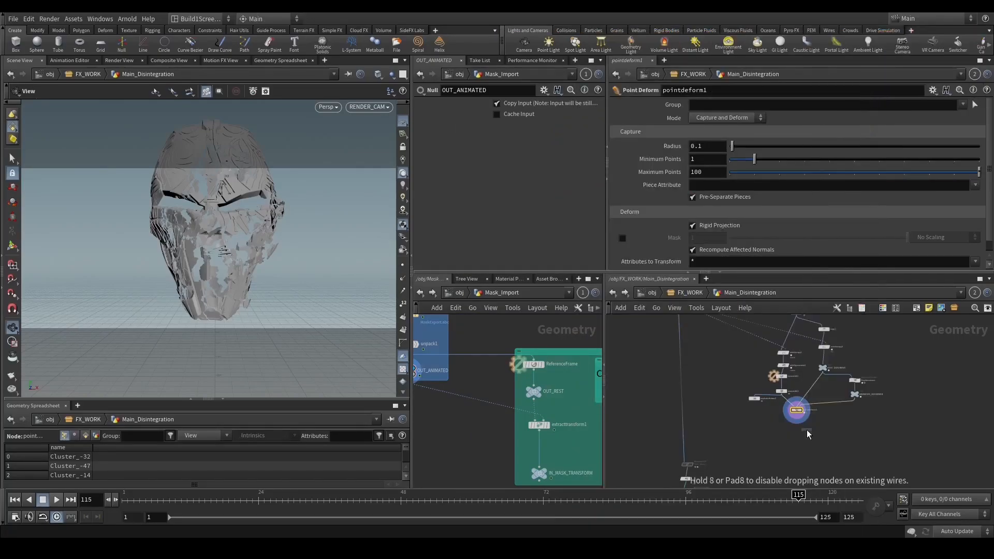
click(787, 449)
scroll(781, 447, up, 2)
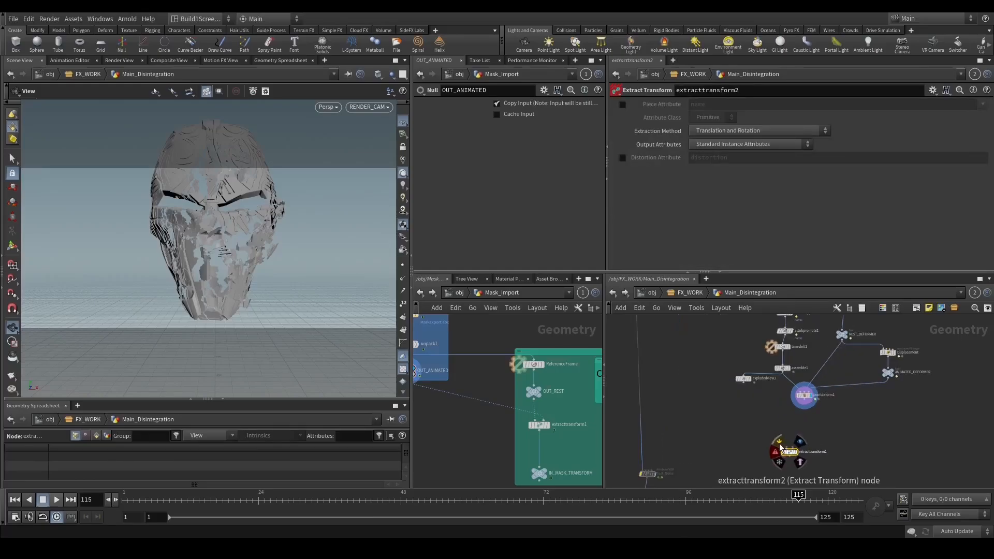
Connect the Assemble to the Extract Transform's first input and the Point Deform to its second, and display it.
click(780, 444)
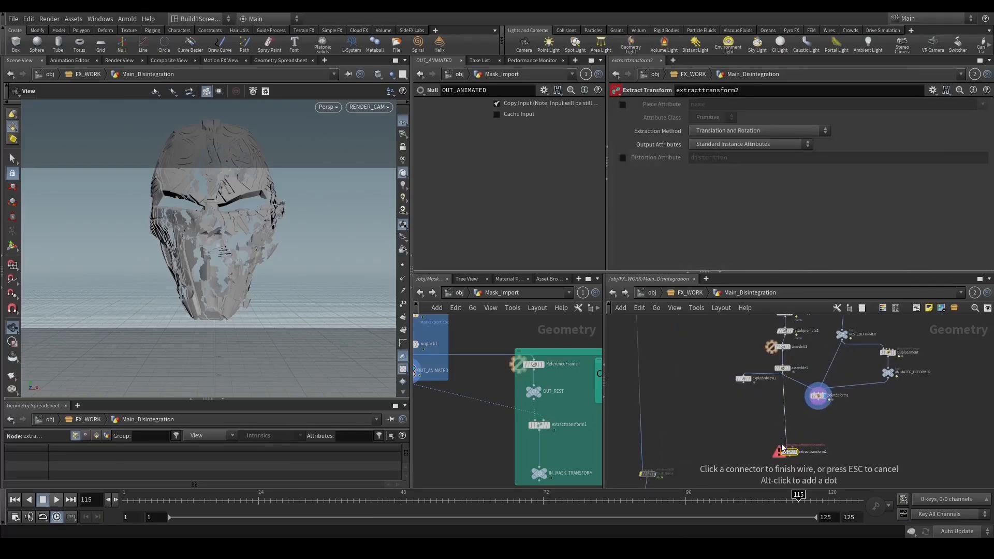
click(785, 447)
scroll(793, 448, up, 3)
click(797, 455)
click(792, 448)
click(837, 365)
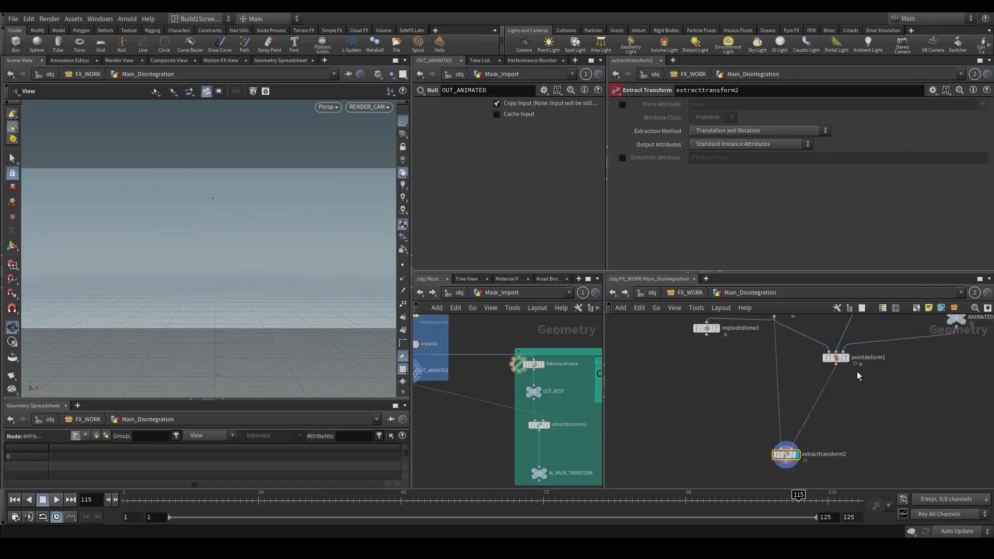
Enable the Extract Transform's Piece Attribute with name and set Attribute Class to Point.
click(623, 105)
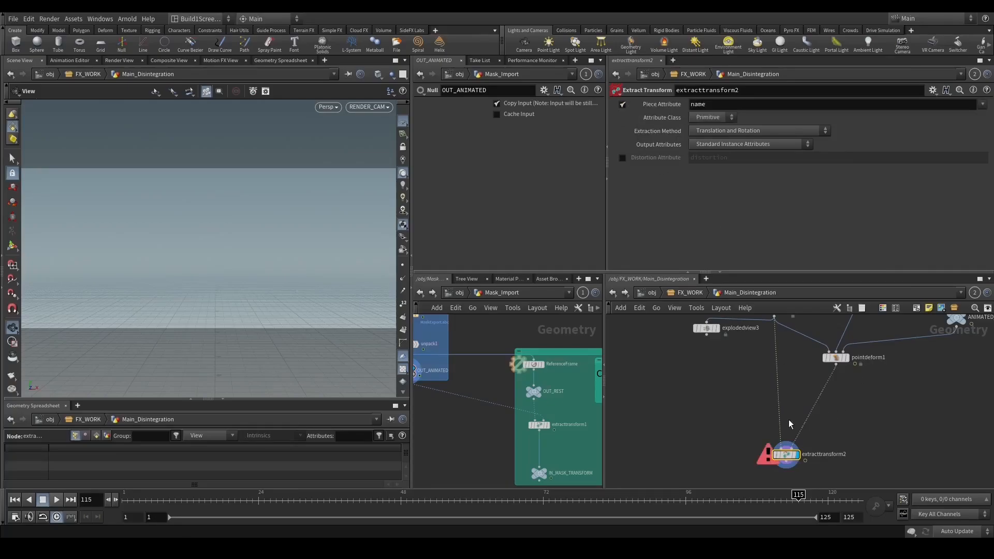
click(702, 118)
click(708, 136)
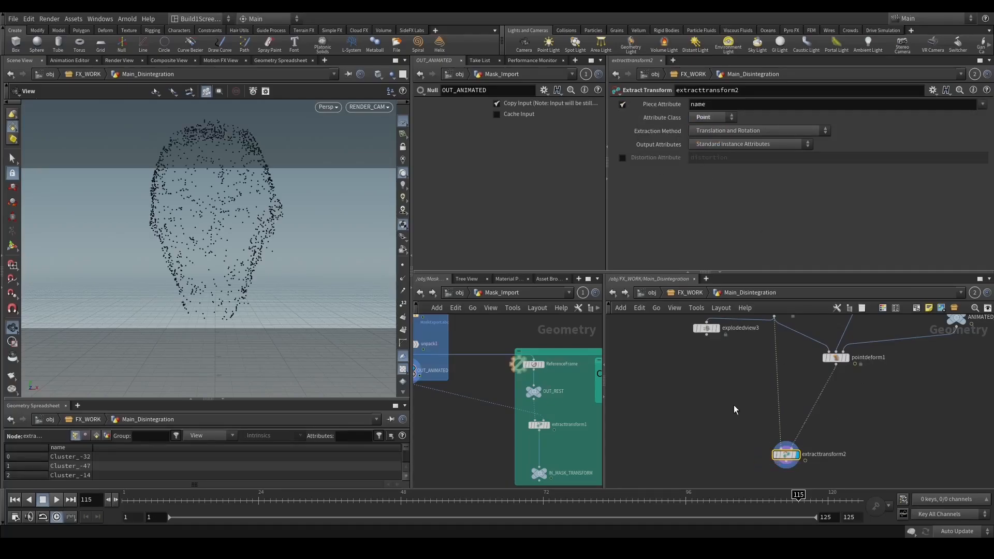
Move the offset nodes up and insert a Switch after Test_Offset, before the wire to Transform Pieces.
scroll(736, 410, down, 5)
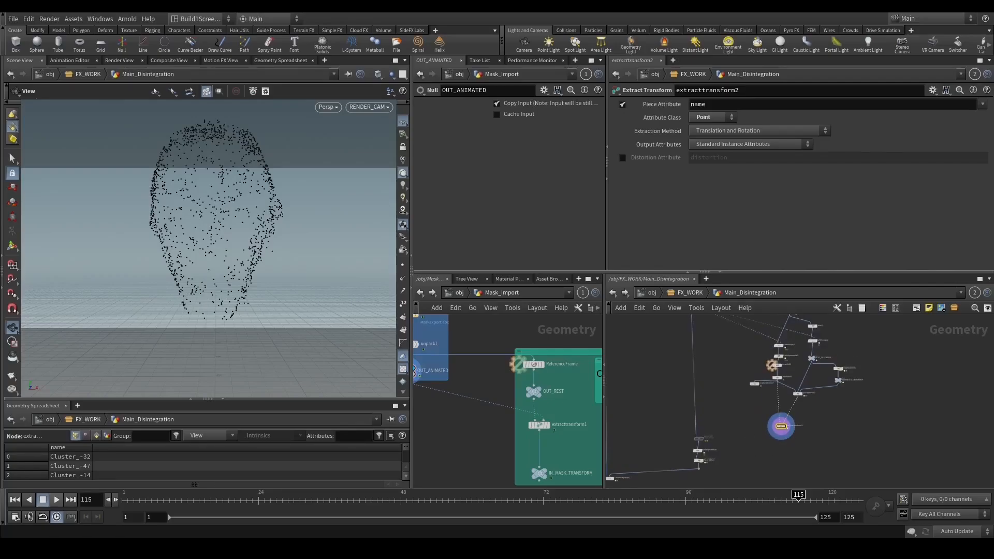
scroll(703, 430, up, 3)
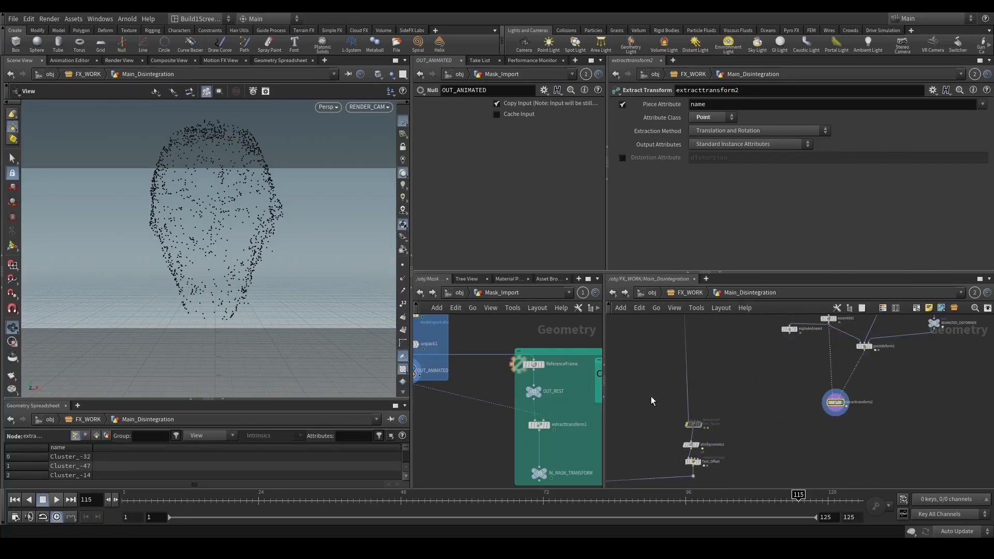
drag(652, 397, 708, 471)
drag(696, 467, 682, 395)
click(720, 449)
key(Tab)
text(switch)
key(Return)
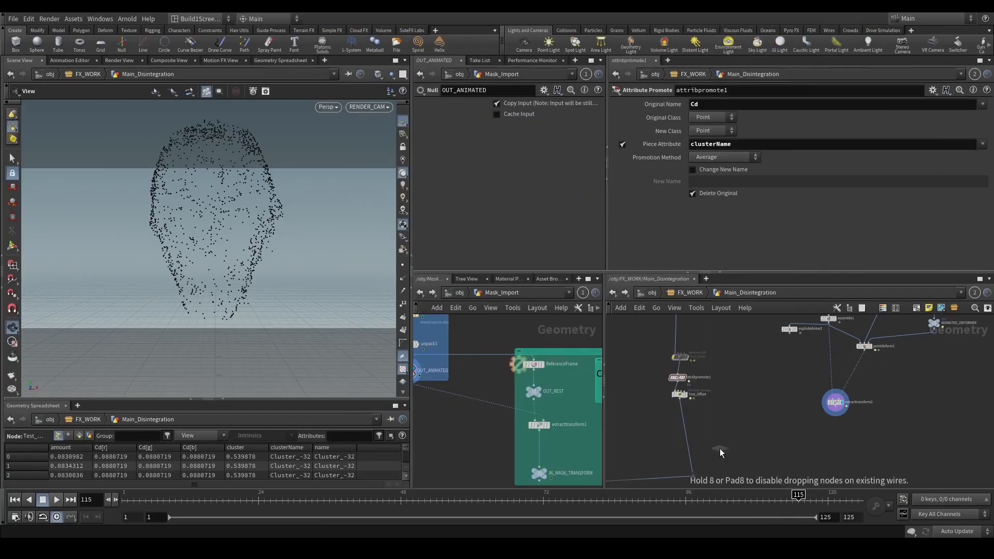
click(692, 455)
Connect the Extract Transform as the Switch's second input, display the Switch and set Select Input to 1.
click(694, 448)
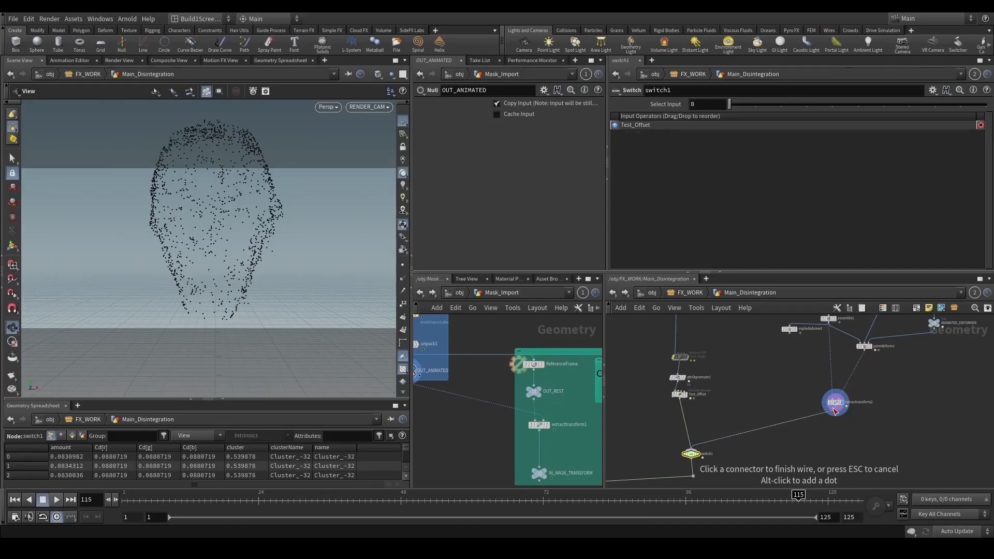
click(835, 407)
click(701, 455)
click(708, 104)
text(1)
key(Return)
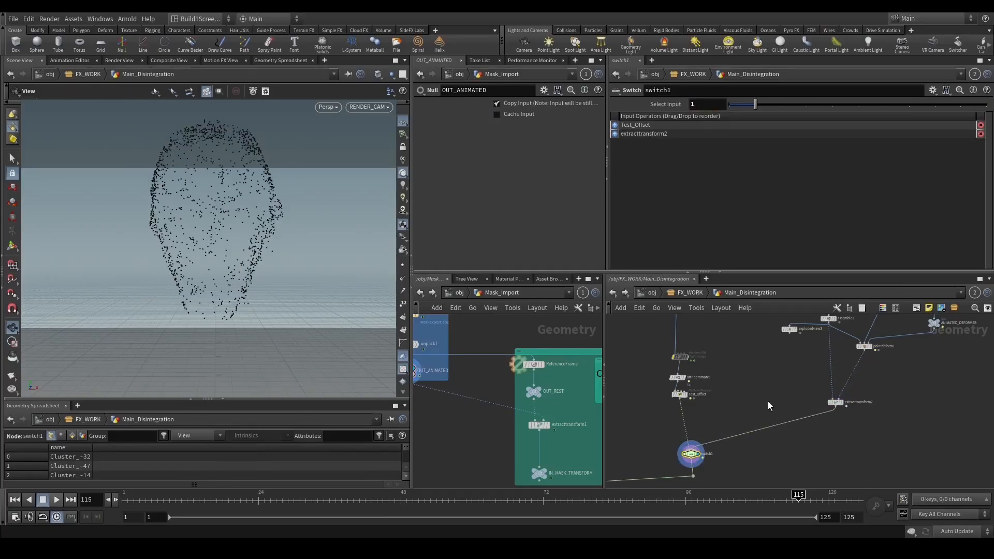
Display the existing Transform Pieces to check how it handles the extracted transforms.
scroll(768, 402, down, 2)
middle_drag(675, 403, 722, 408)
click(646, 436)
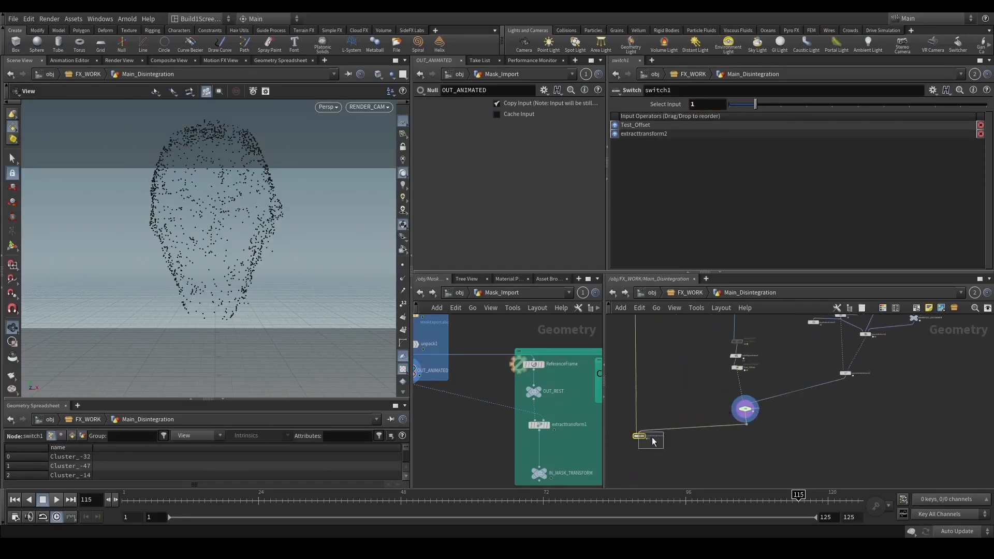
key(r)
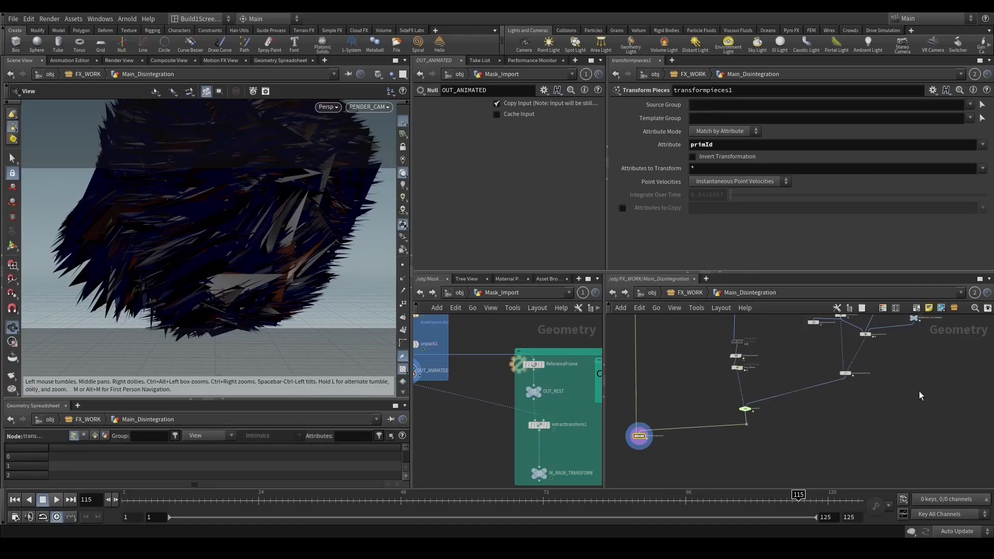
Display the Extract Transform and insert a new Transform Pieces between it and the Switch.
middle_drag(919, 391, 844, 436)
click(817, 411)
key(r)
scroll(790, 436, up, 2)
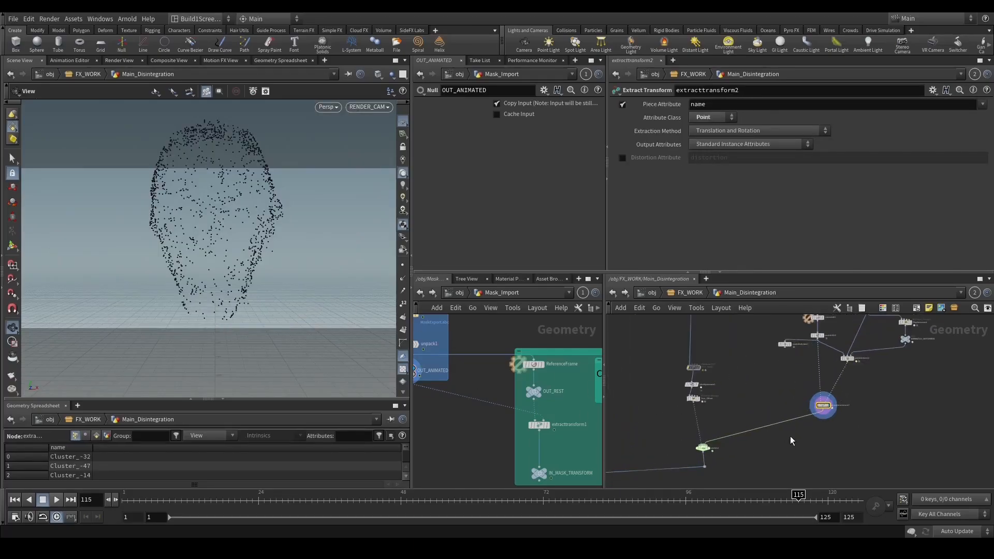
key(Tab)
text(tra)
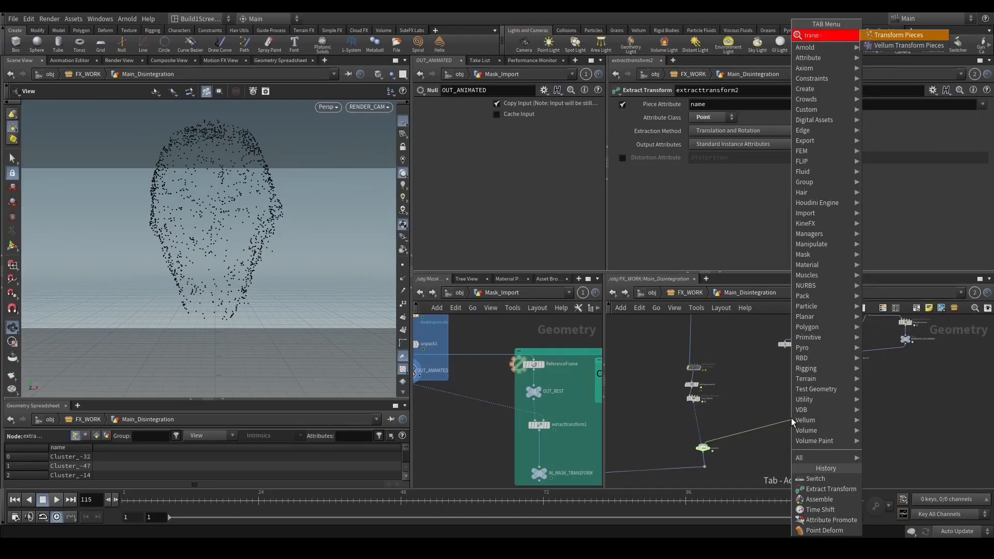
key(Return)
click(788, 417)
Connect the upstream mask geometry to the new Transform Pieces' first input, keep the Extract Transform in its second, and display it.
click(787, 413)
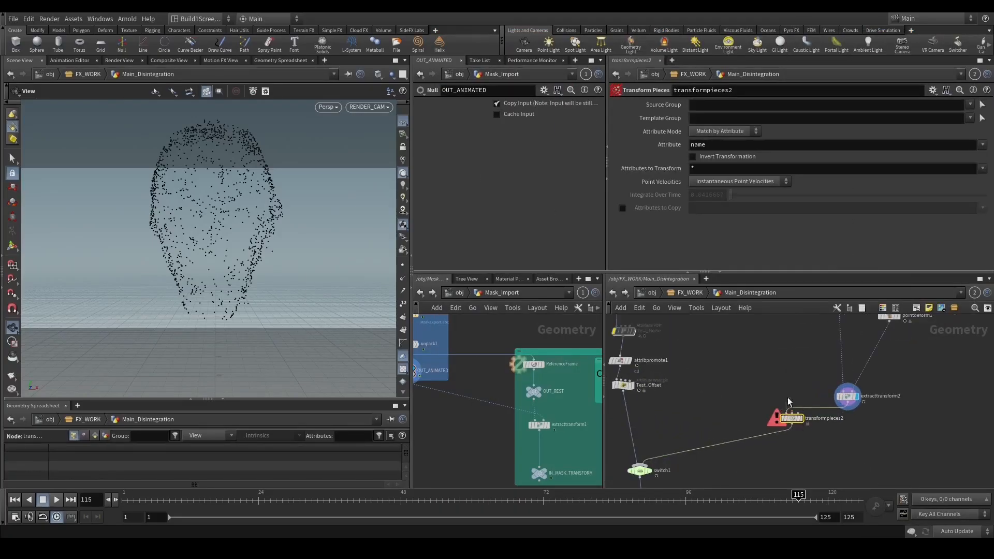
middle_drag(824, 316, 788, 402)
scroll(776, 403, down, 3)
mouse_move(731, 348)
middle_down()
mouse_move(755, 431)
mouse_move(730, 332)
middle_up()
click(690, 359)
scroll(767, 426, up, 1)
drag(769, 414, 768, 440)
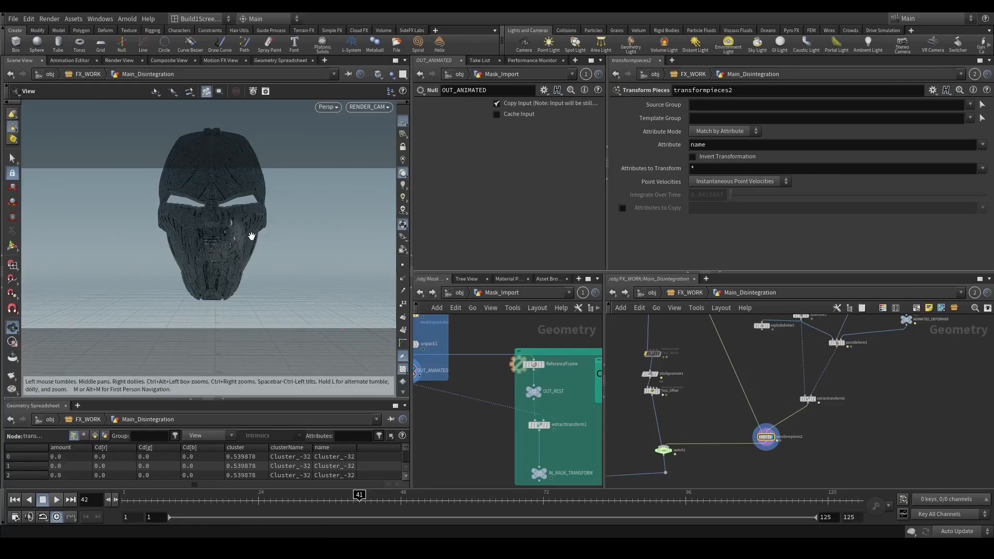
Go to frame 69 and inspect the transformed pieces around the mask's cheek up close.
click(315, 270)
click(525, 504)
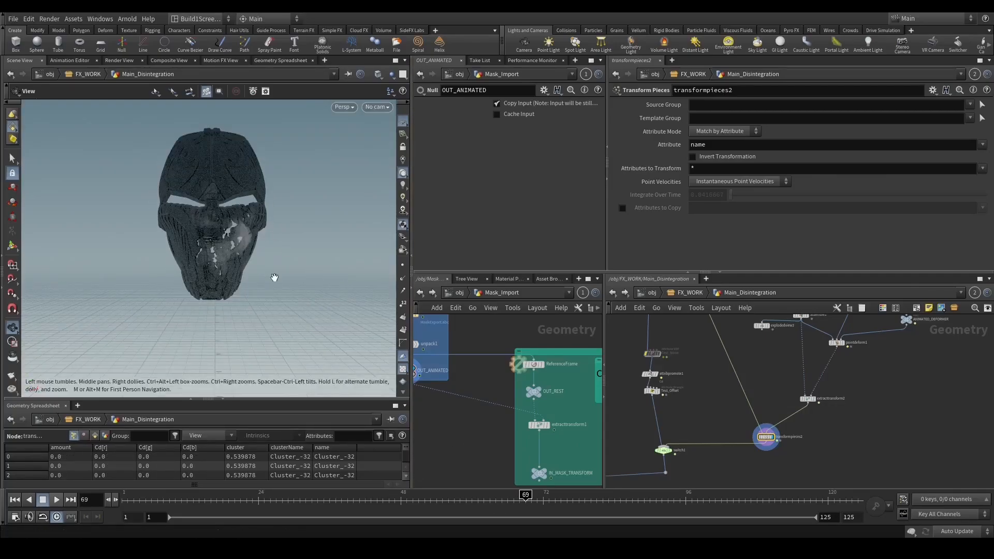
key(space+g)
drag(289, 284, 219, 219)
right_drag(219, 219, 293, 318)
drag(293, 318, 357, 332)
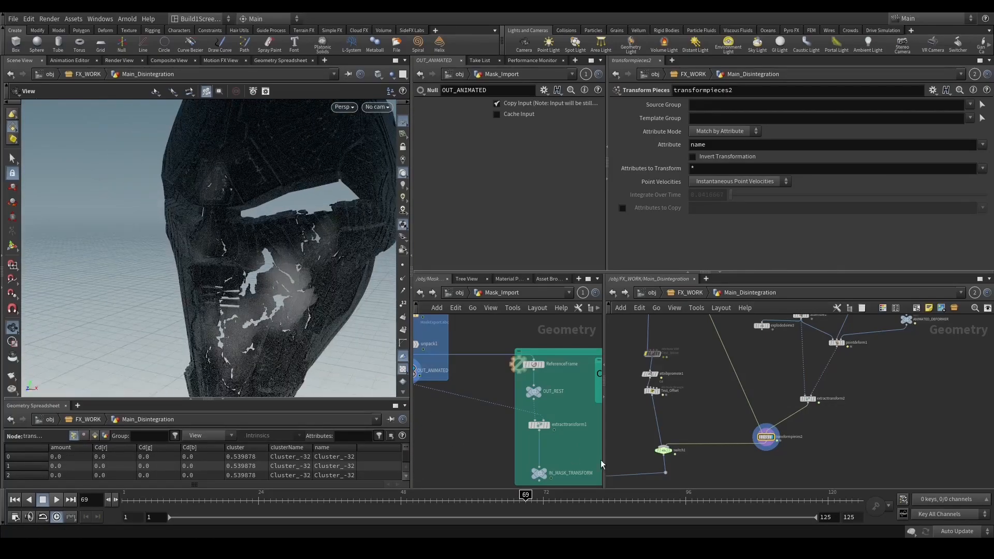
Go to frame 94 and display the final Transform Pieces to inspect the textured mask from several angles.
drag(266, 282, 316, 318)
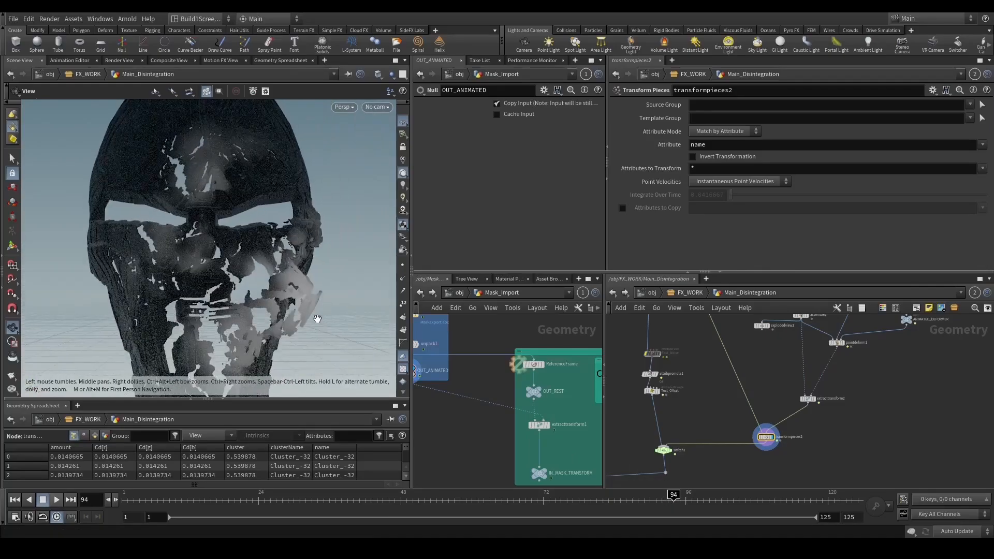
drag(320, 267, 243, 332)
middle_drag(729, 422, 799, 352)
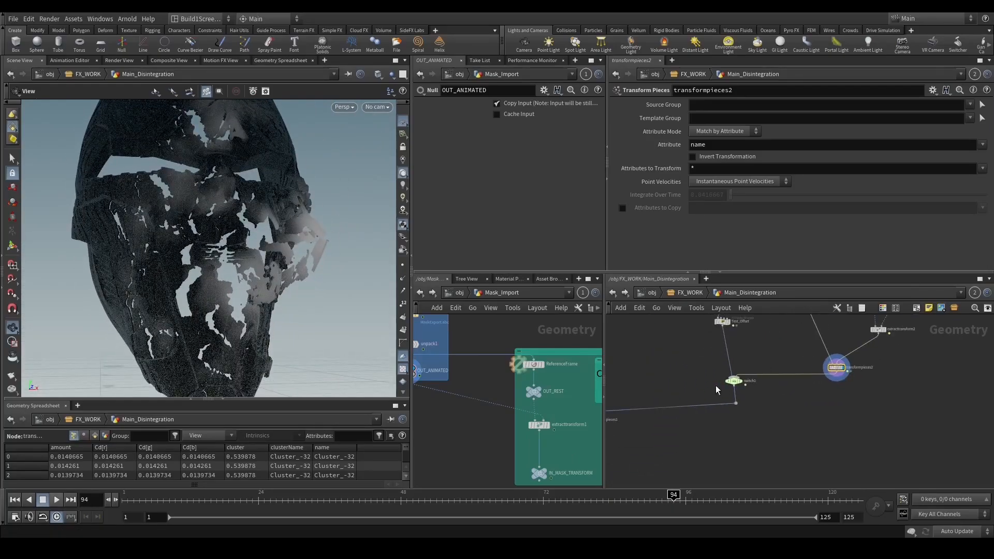
click(732, 381)
key(r)
middle_drag(640, 456, 769, 429)
drag(768, 429, 683, 373)
key(r)
drag(243, 243, 331, 167)
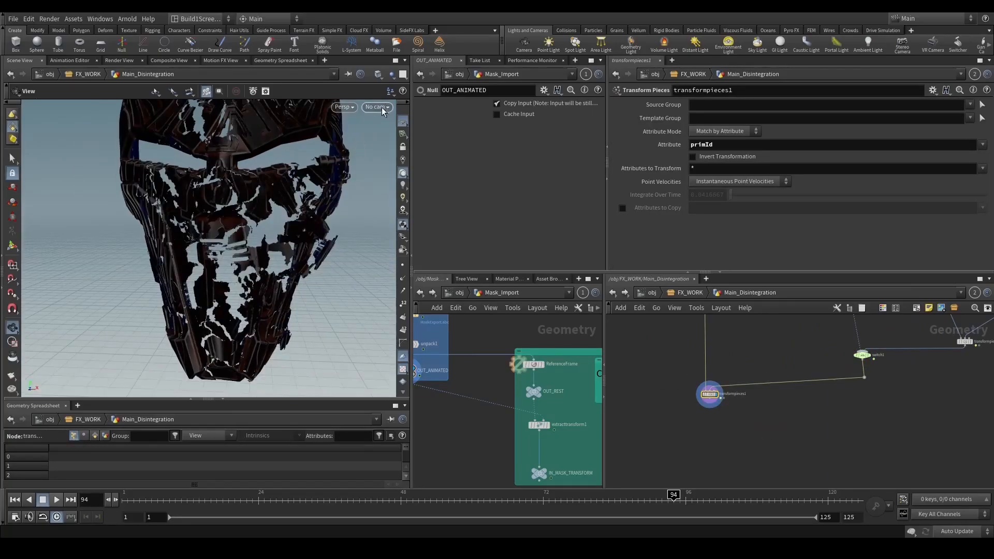
Look through RENDER_CAM in an enlarged viewport and check the disintegration at frames 110 and 50, then restore the layout.
click(382, 107)
click(396, 156)
click(395, 62)
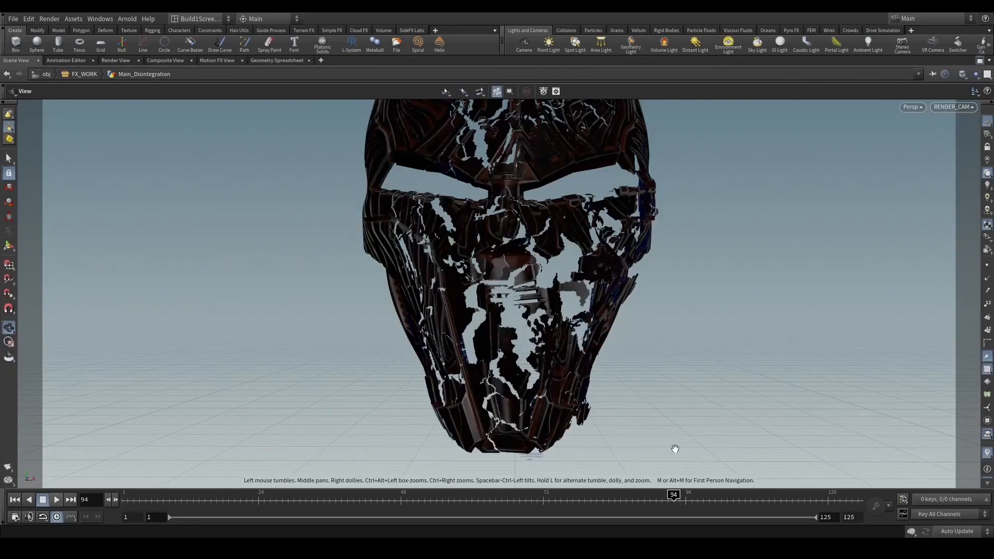
click(760, 508)
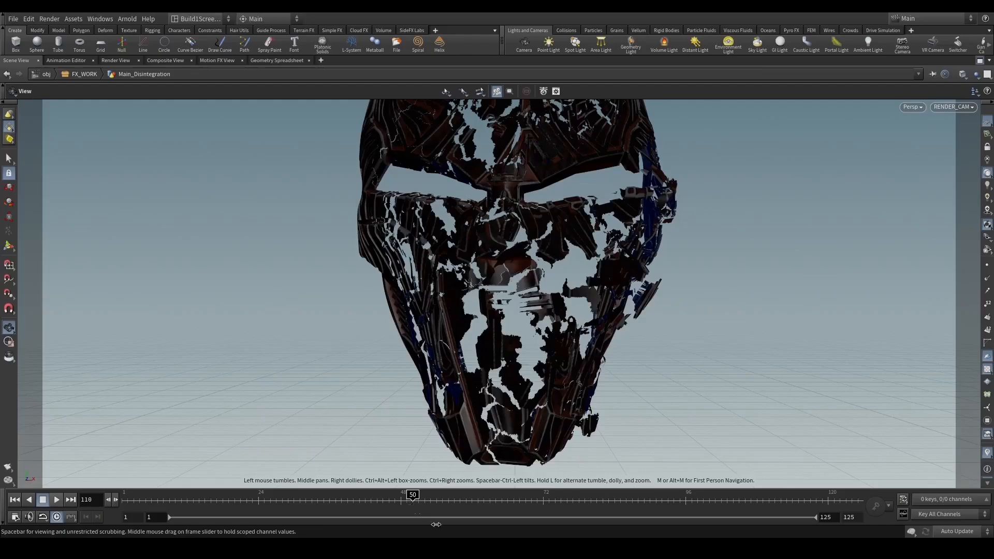
click(979, 60)
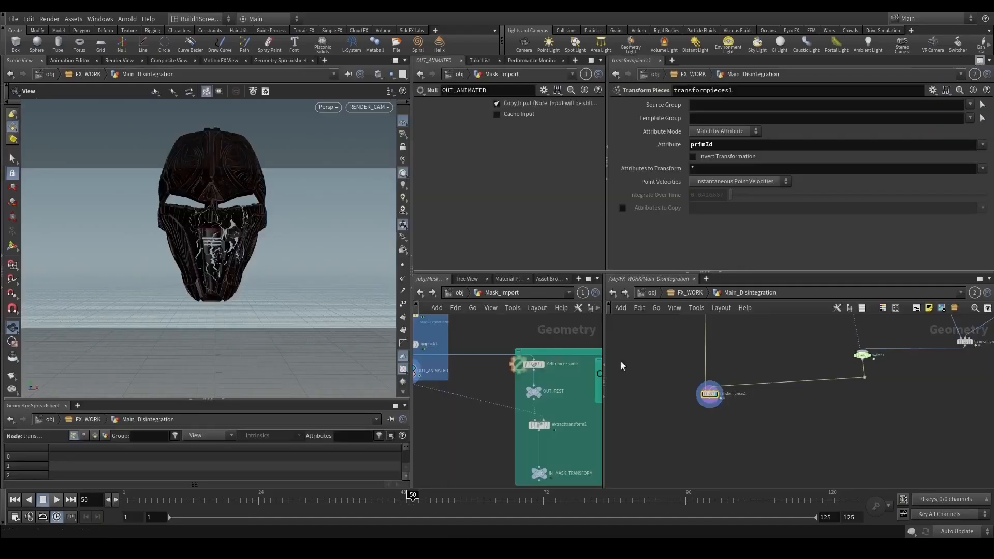
Add an Object Merge below the animated deformer and set its Object 1 to Mask_Import's IN_MASK_TRANSFORM.
scroll(612, 415, down, 3)
scroll(735, 458, up, 5)
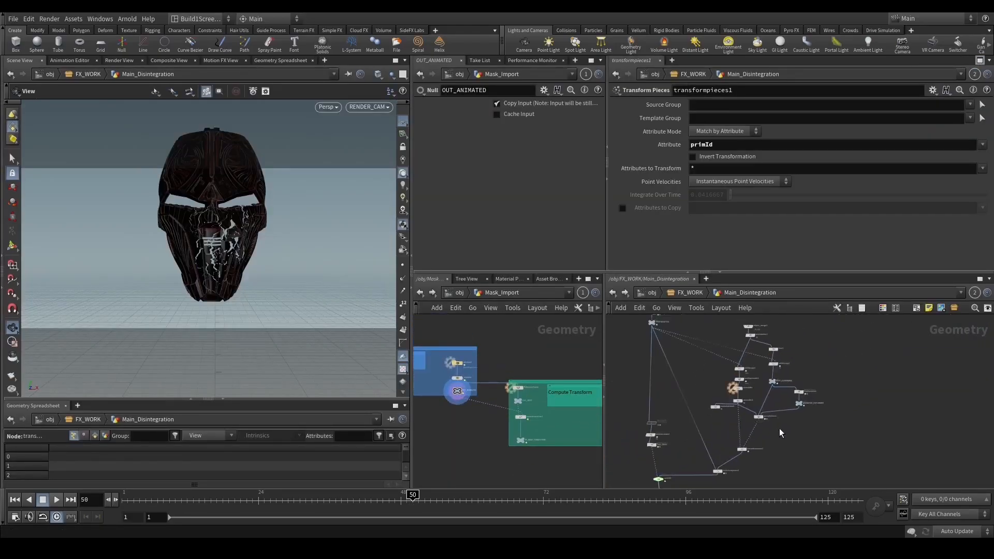
key(Tab)
text(obj)
key(Return)
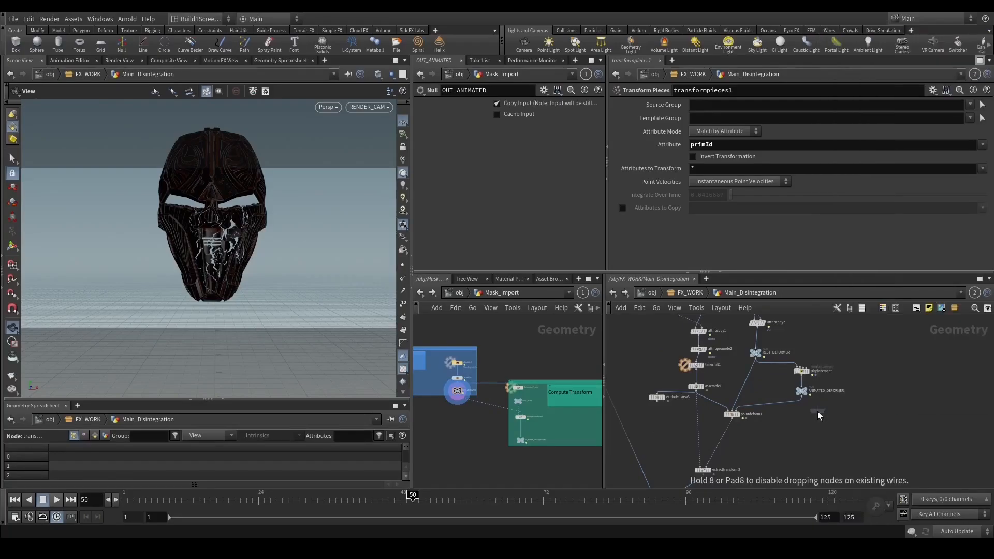
click(800, 428)
scroll(521, 435, up, 4)
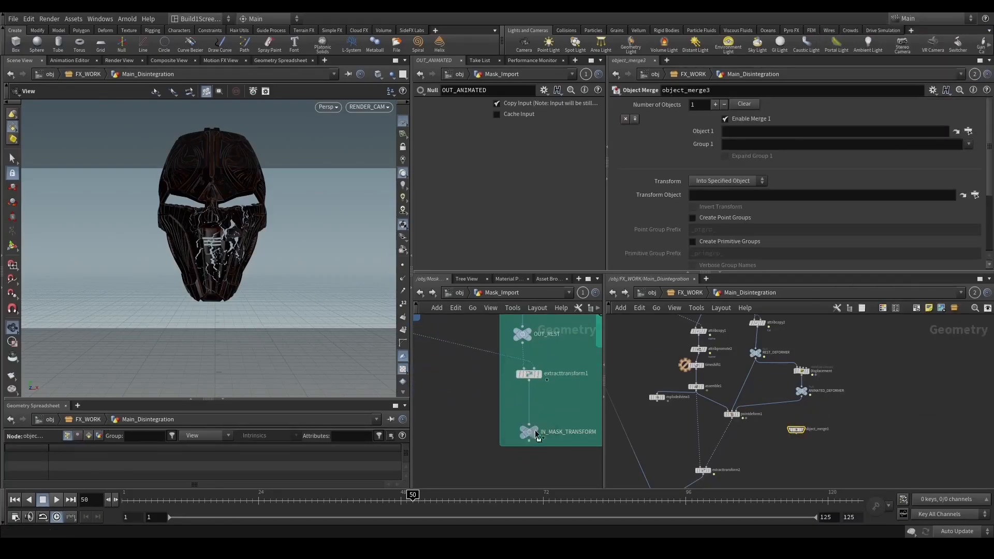
drag(533, 433, 733, 132)
Insert a Transform Pieces between the Point Deform and Extract Transform, and connect the new Object Merge to its second input.
middle_drag(753, 410, 748, 399)
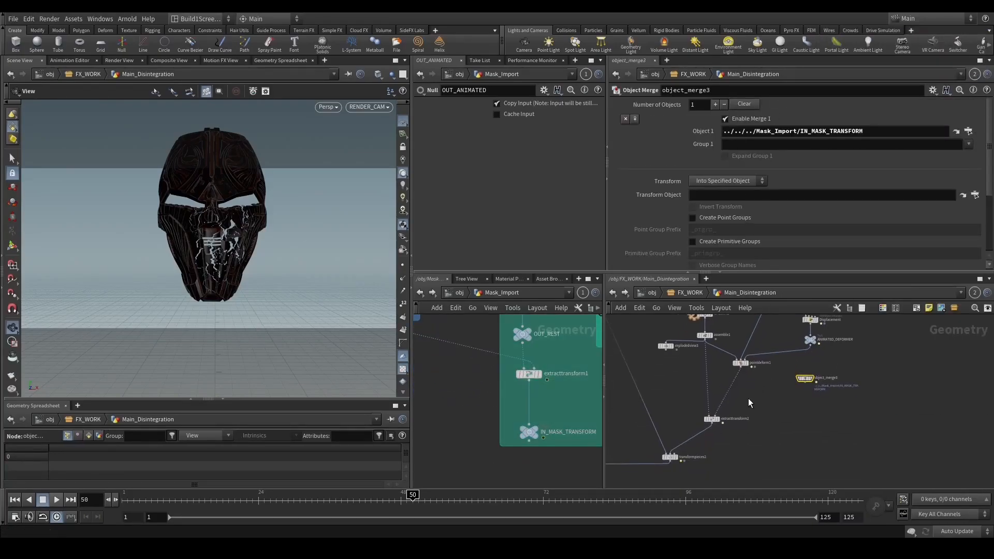
key(Tab)
text(tranp)
key(Return)
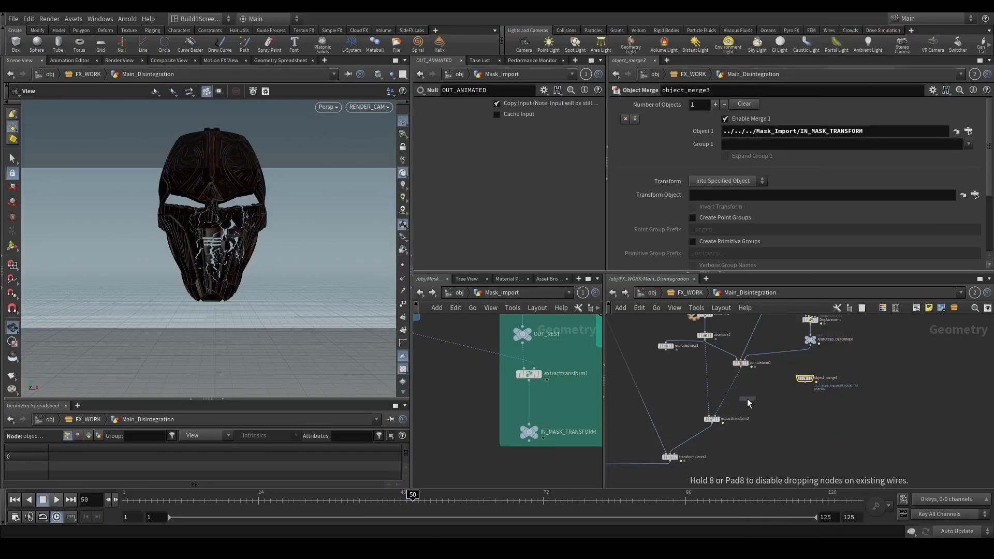
click(720, 395)
key(h)
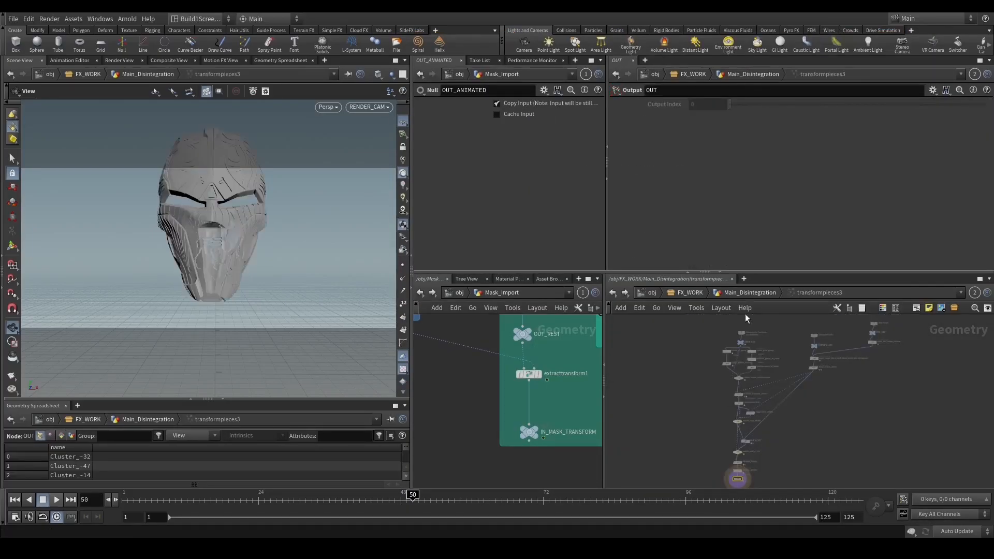
scroll(751, 401, up, 5)
click(721, 390)
click(814, 388)
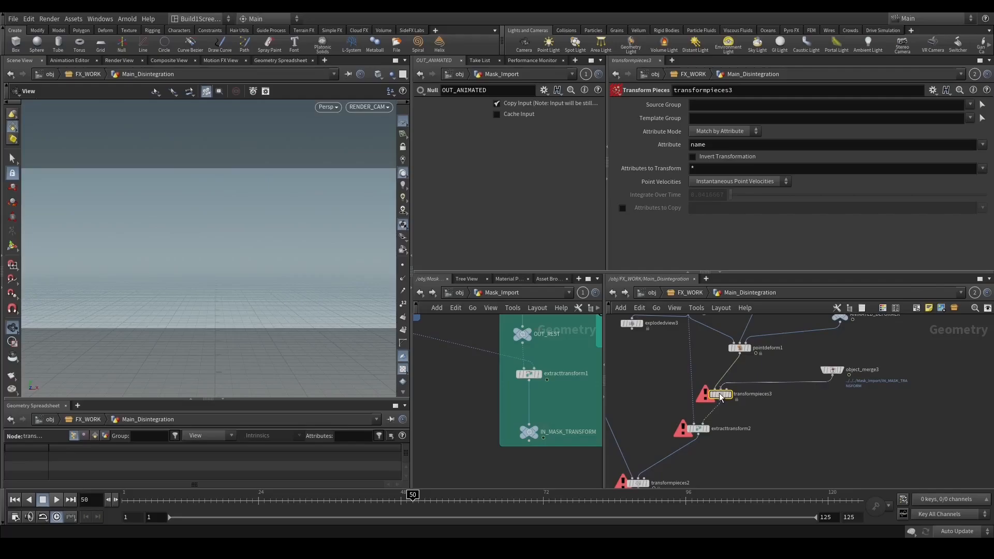
Compare the Point Deform's output with the newly inserted Transform Pieces and check the moving mask at frame 103.
drag(721, 395, 761, 395)
click(771, 395)
click(749, 348)
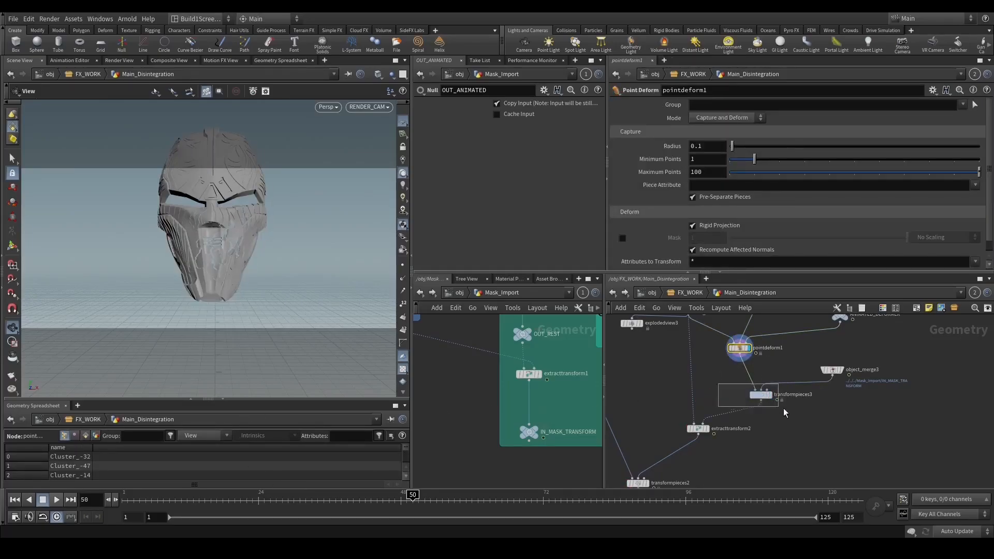
click(770, 395)
scroll(725, 414, down, 3)
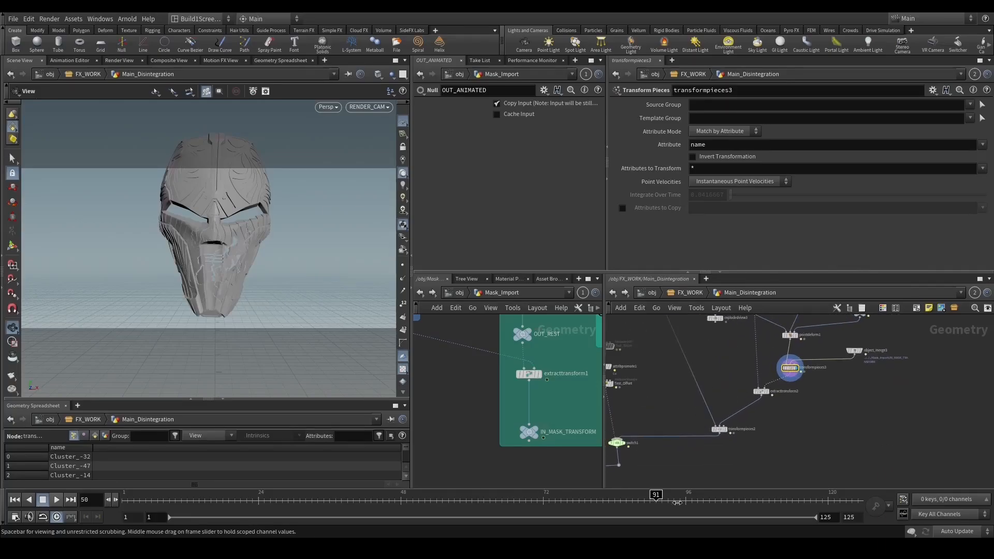
click(727, 503)
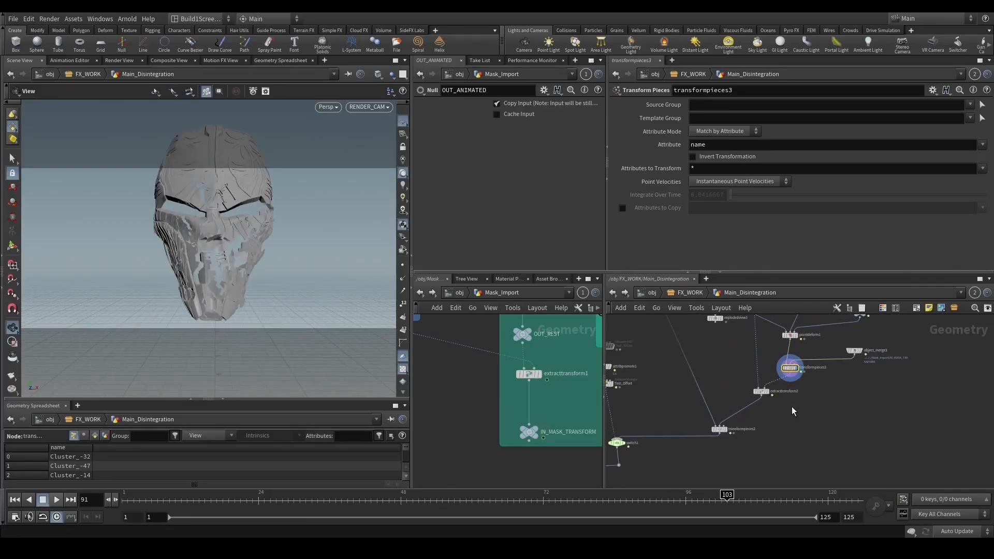
Display the final Transform Pieces in an enlarged viewport and scrub between frames 121 and 53 to check the animated mask.
scroll(790, 404, up, 3)
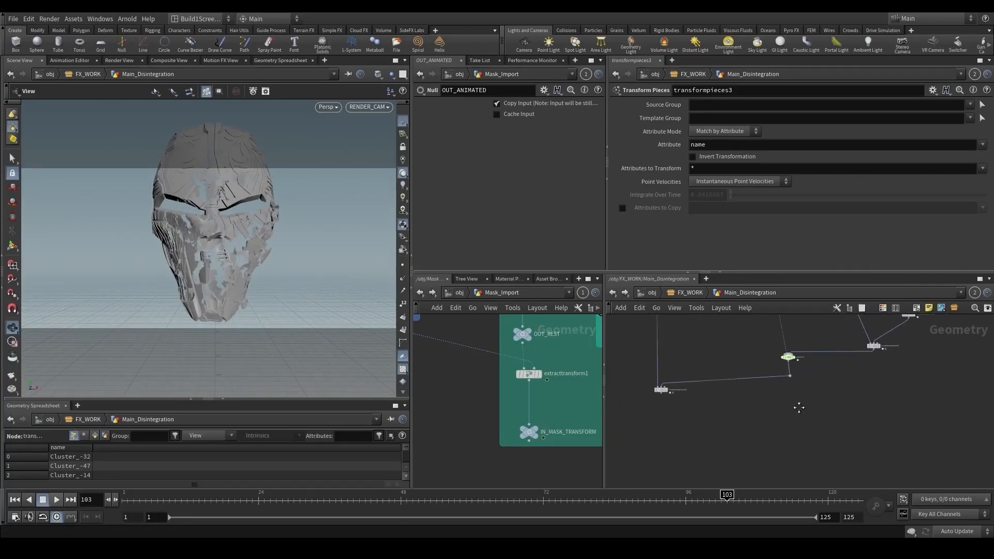
click(670, 384)
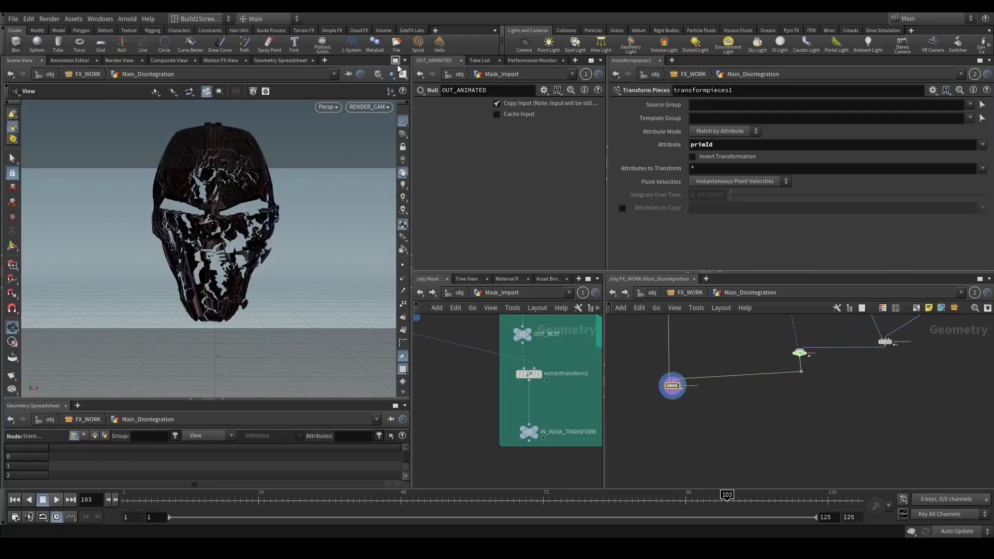
key(ctrl+b)
drag(799, 499, 827, 500)
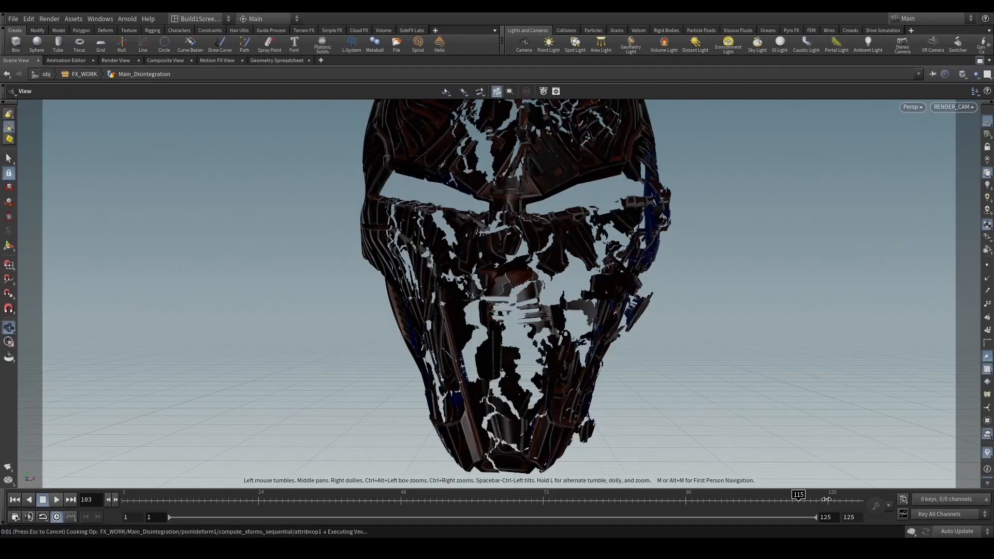
drag(710, 496, 437, 497)
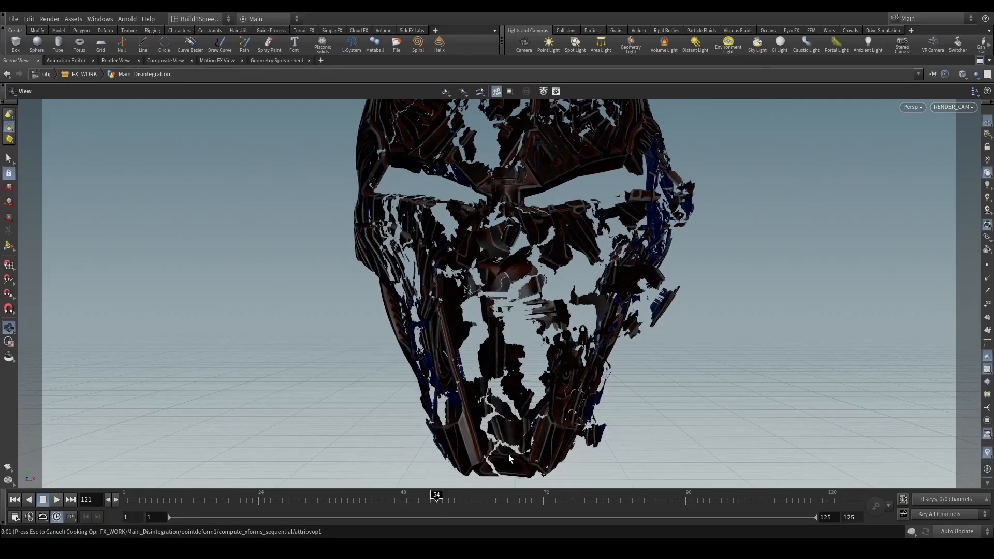
key(space)
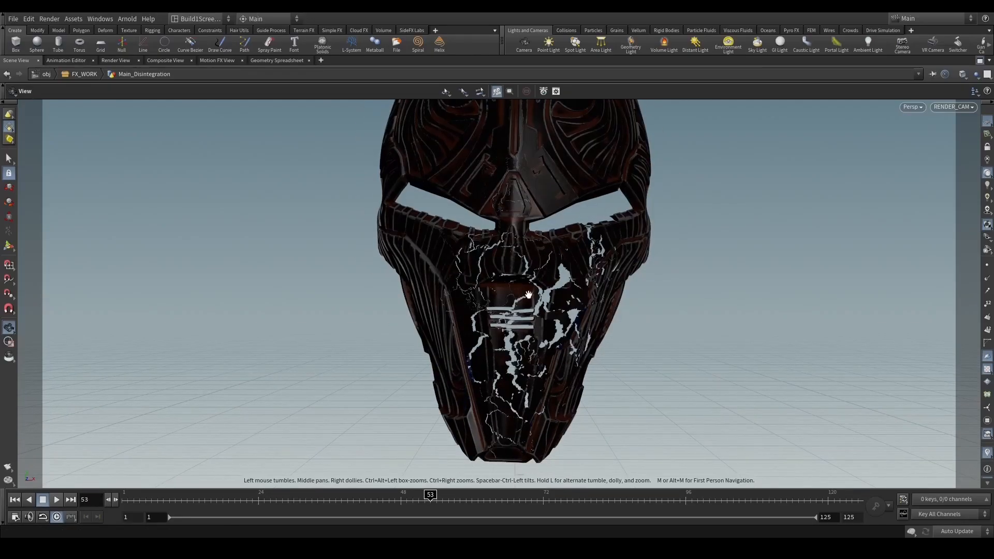
Save the scene, inspect the fractured mask from several angles at frames 53 and 112, and restore the pane layout.
key(ctrl+s)
drag(485, 312, 519, 311)
scroll(539, 252, up, 2)
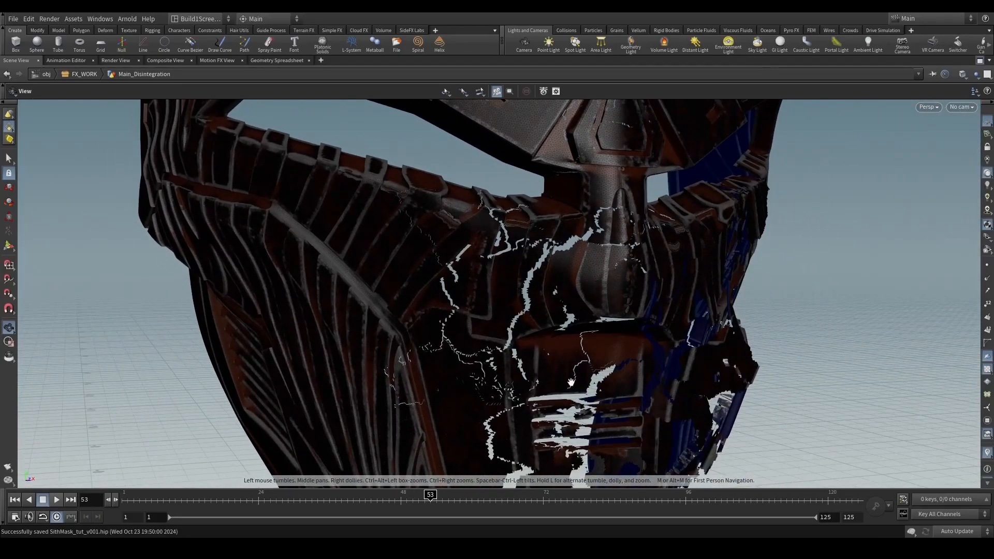
drag(571, 382, 750, 393)
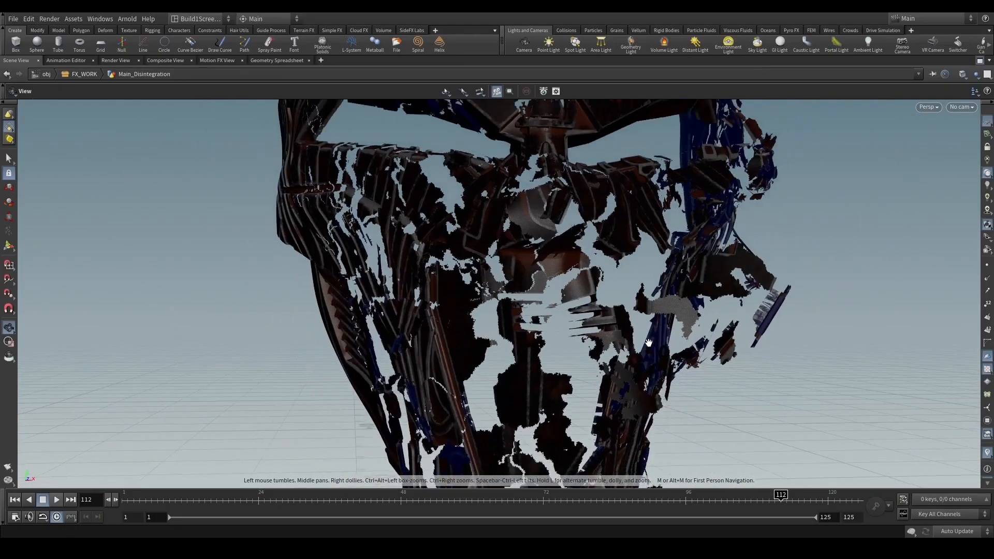
drag(649, 343, 616, 322)
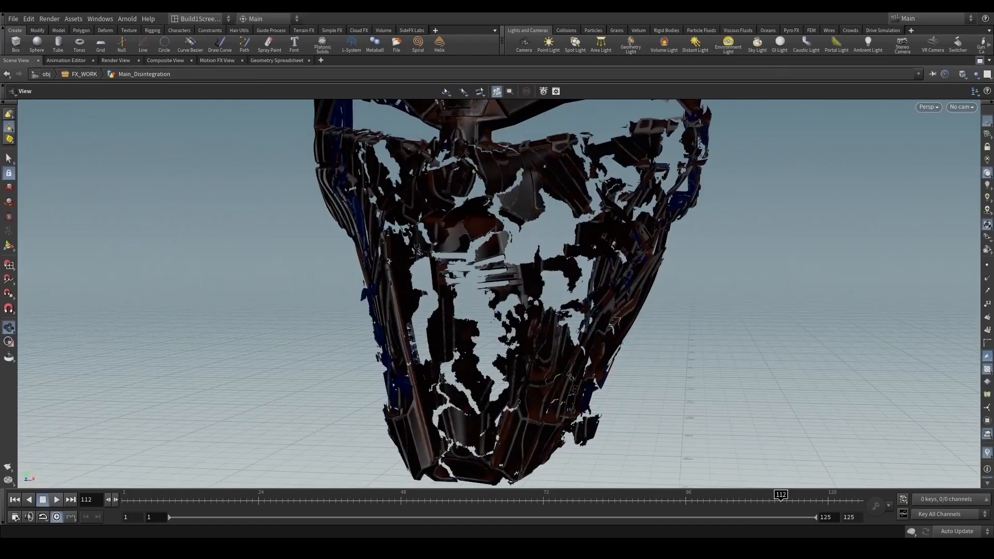
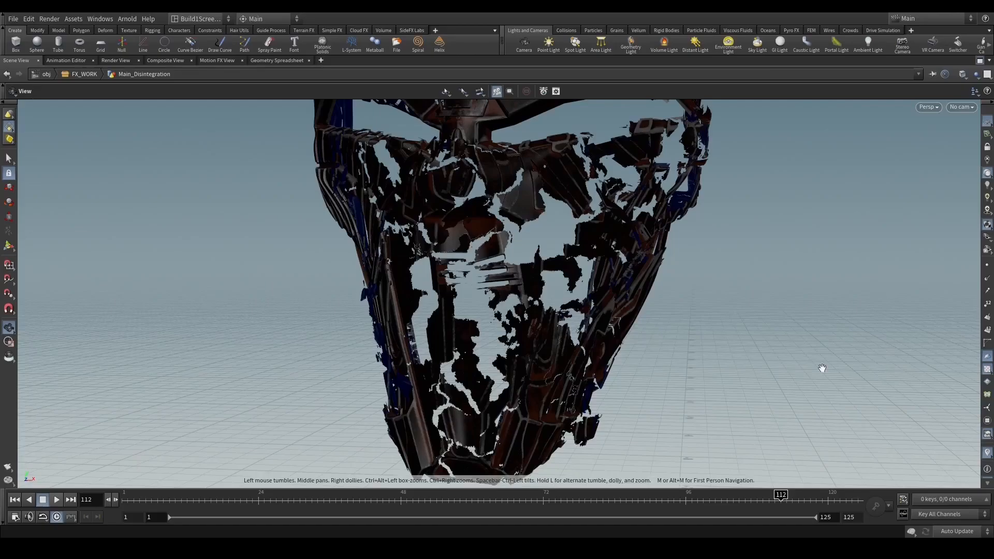
mouse_move(638, 285)
mouse_down()
mouse_move(624, 303)
mouse_move(613, 292)
mouse_move(630, 279)
mouse_up()
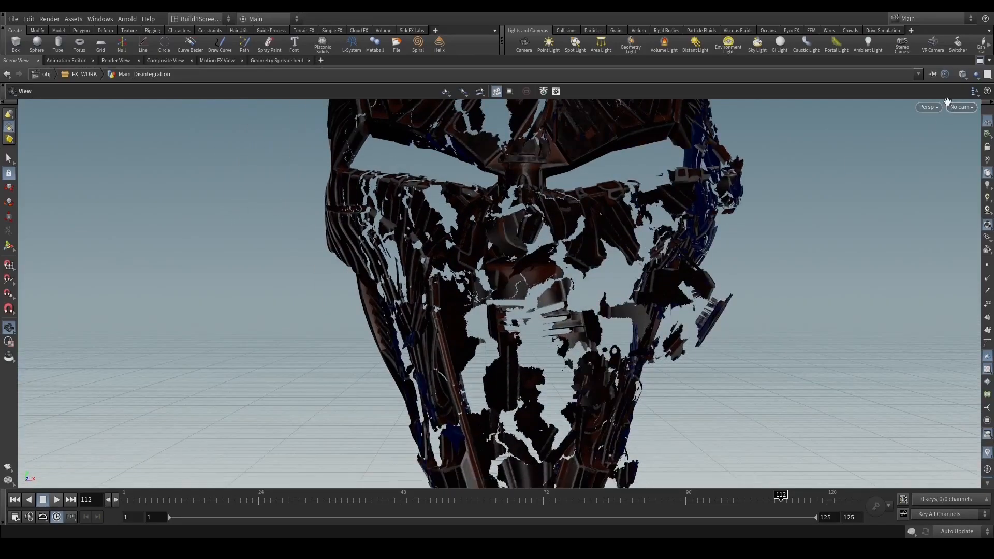
click(980, 62)
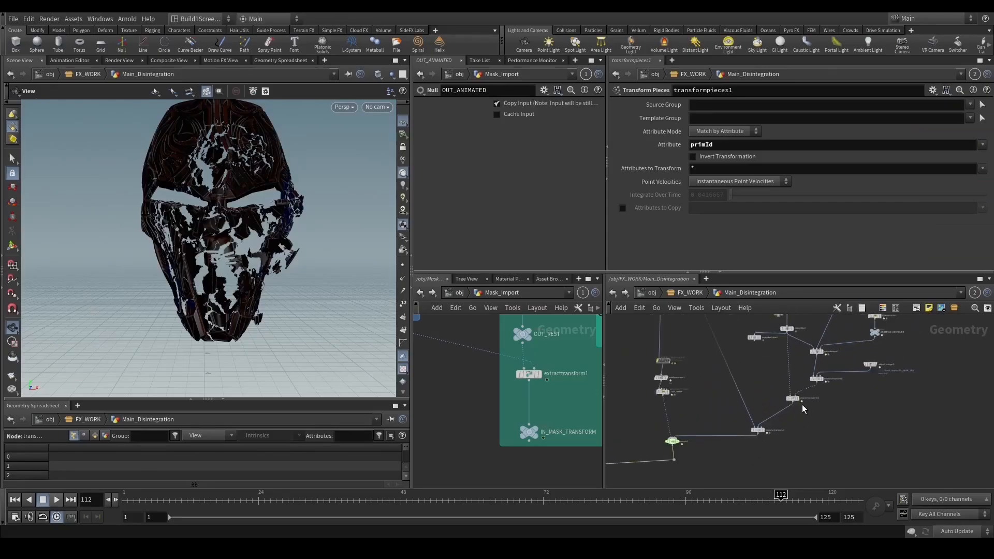
Check the Extract Transform's attributes and insert a Trail set to Compute Velocity between it and the Transform Pieces.
scroll(804, 413, up, 2)
click(783, 392)
middle_click(782, 393)
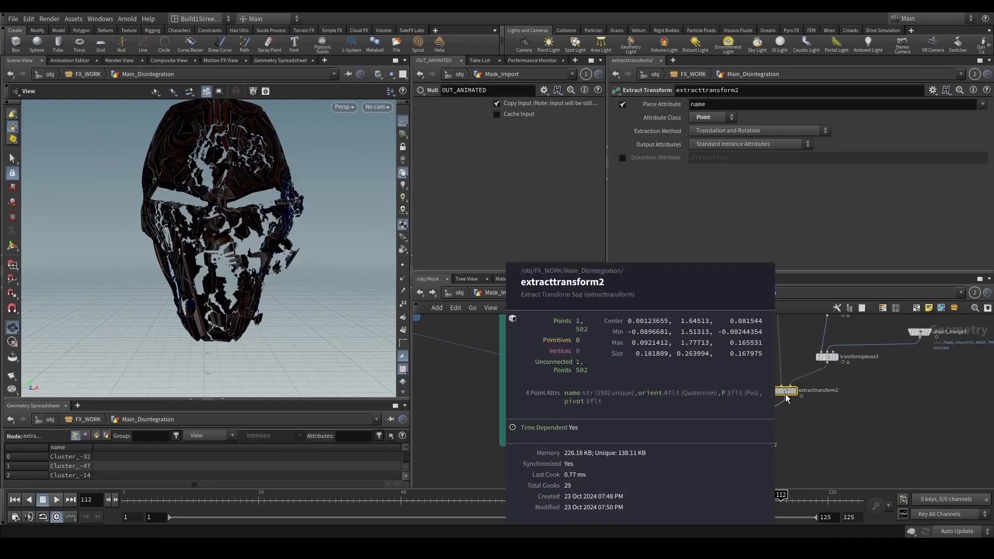
key(Tab)
text(trail)
key(Return)
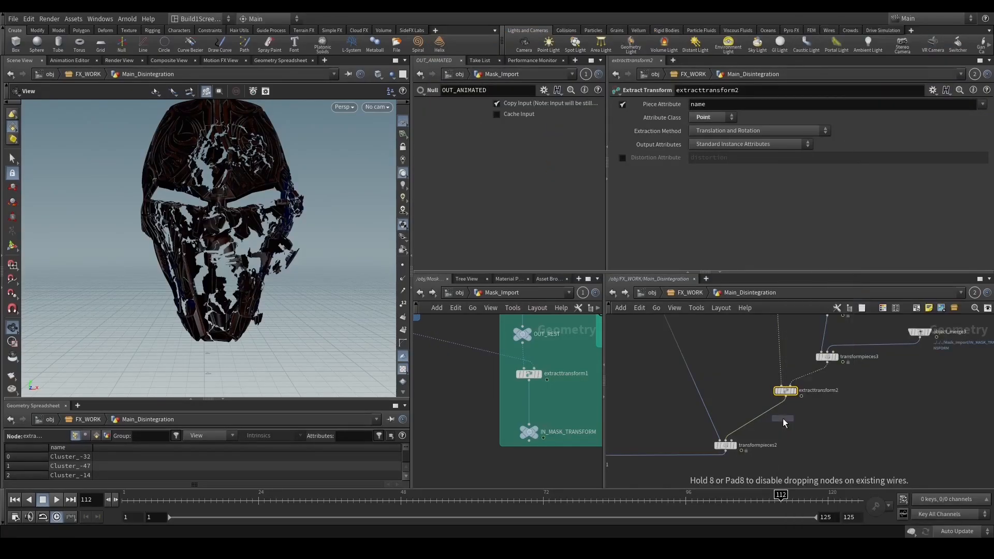
click(774, 413)
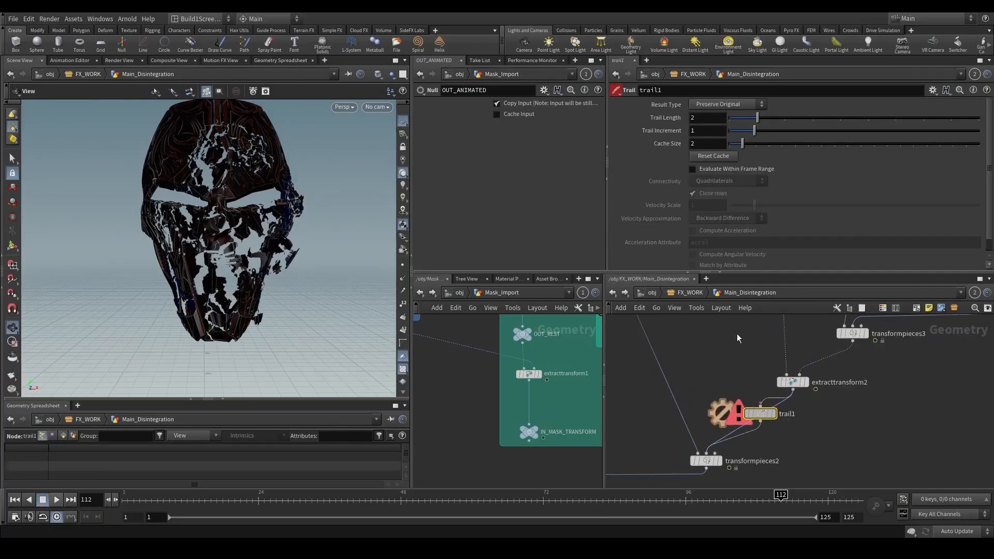
click(716, 105)
click(724, 137)
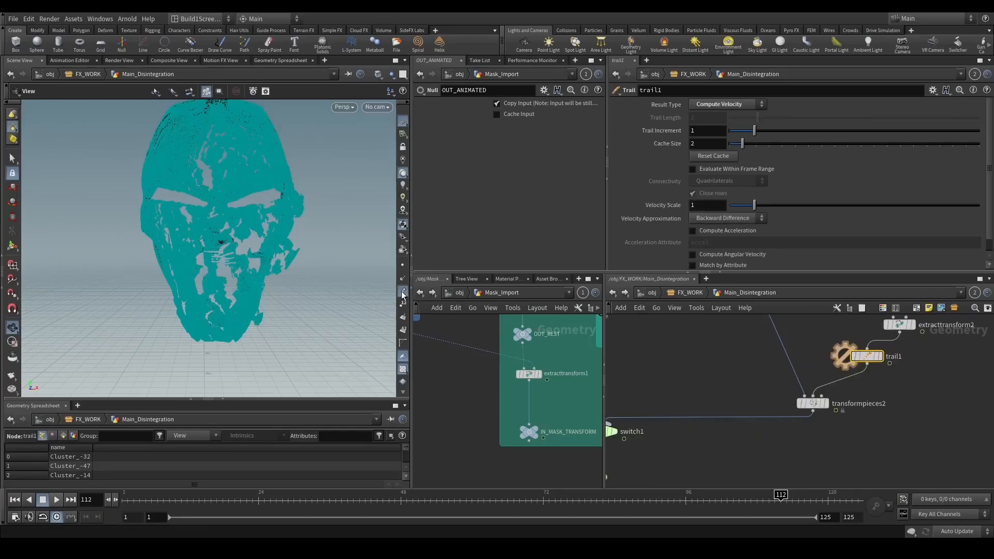
Inspect the velocity vectors on the final mask, bypassing and re-enabling the Trail to compare.
drag(248, 249, 239, 288)
middle_drag(738, 447, 887, 407)
scroll(850, 417, down, 5)
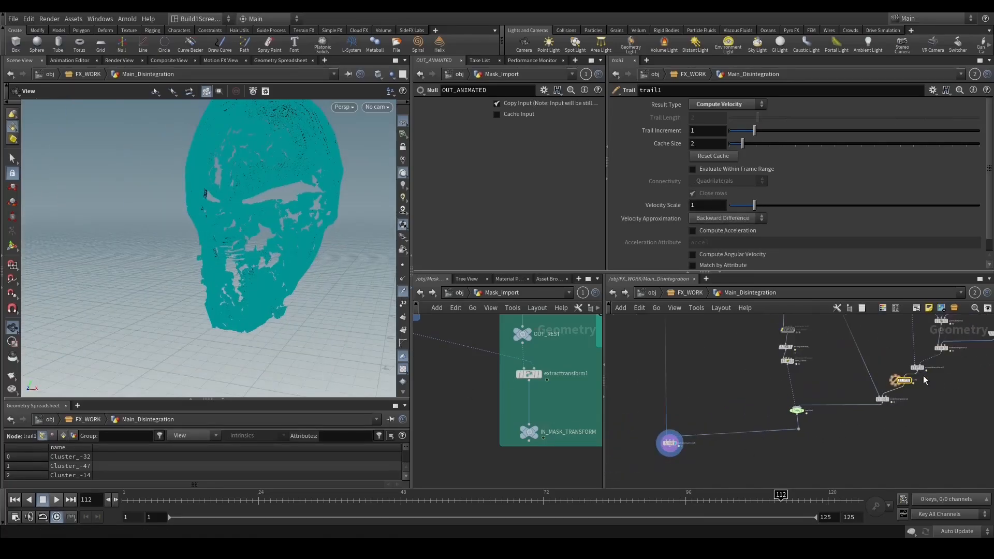
scroll(924, 374, up, 2)
click(871, 373)
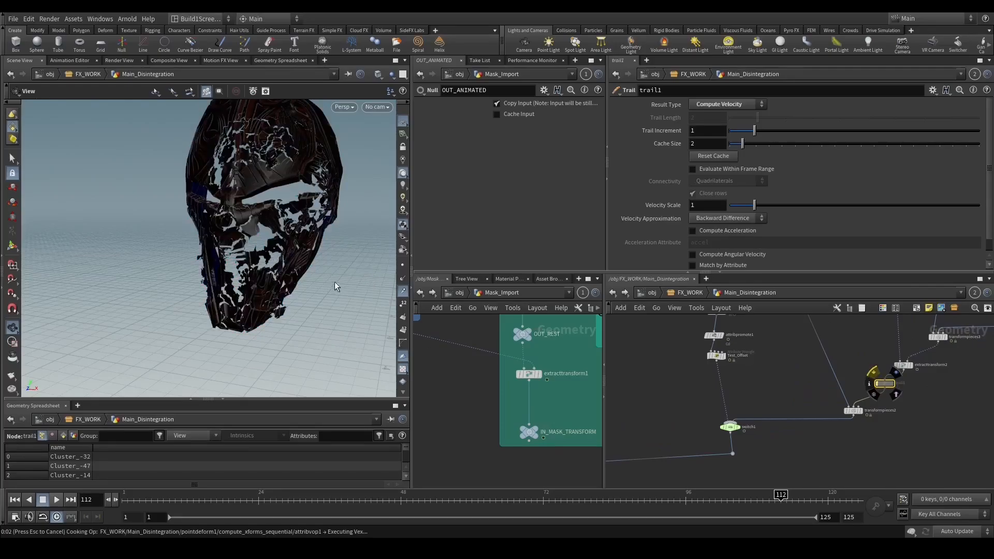
click(872, 372)
scroll(785, 424, down, 2)
scroll(676, 457, up, 2)
middle_drag(677, 456, 622, 474)
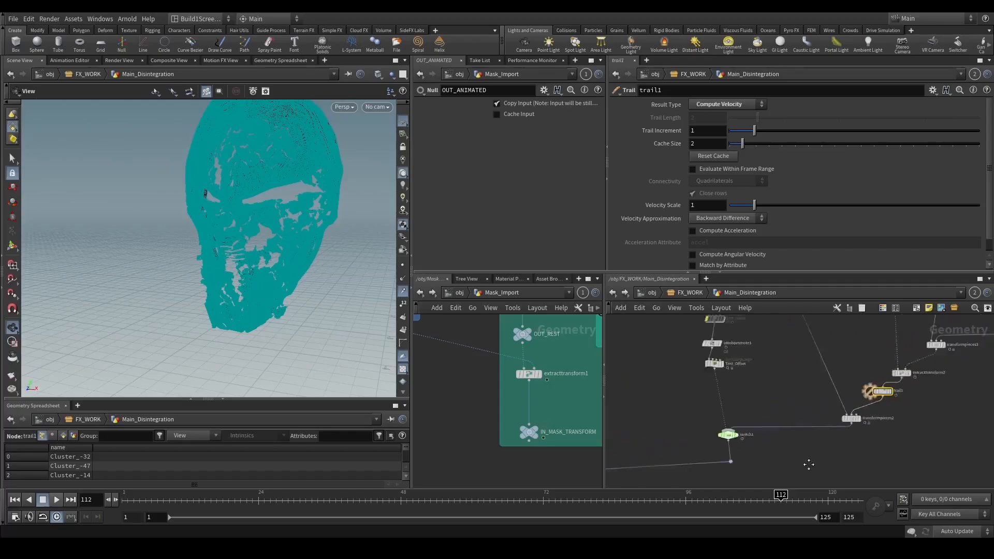
Display the Trail's output to examine the velocities on the extracted transform points.
scroll(829, 430, up, 2)
click(849, 413)
middle_drag(878, 437, 870, 408)
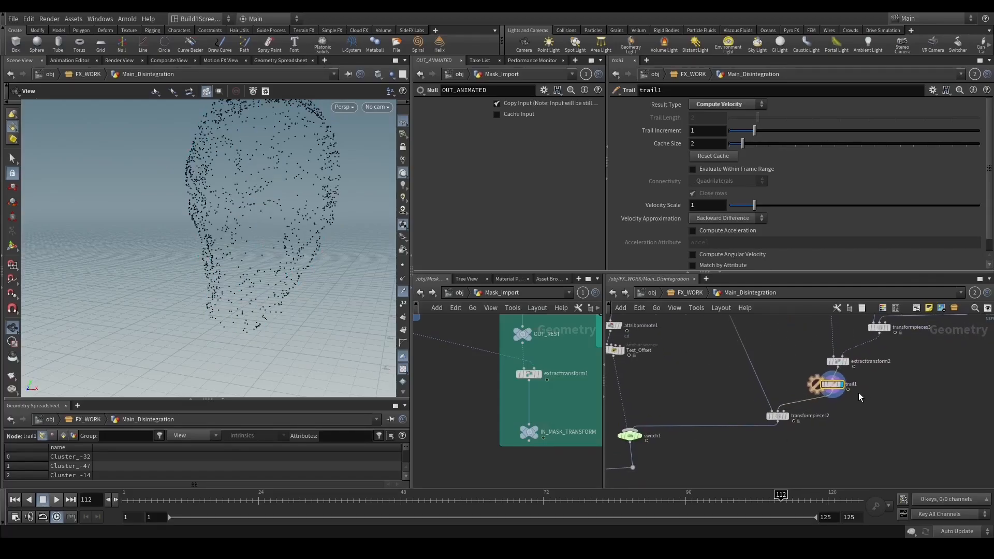
Rename the velocity Trail node to Compute_Vel.
double_click(852, 385)
text(Compute_Vel)
key(Return)
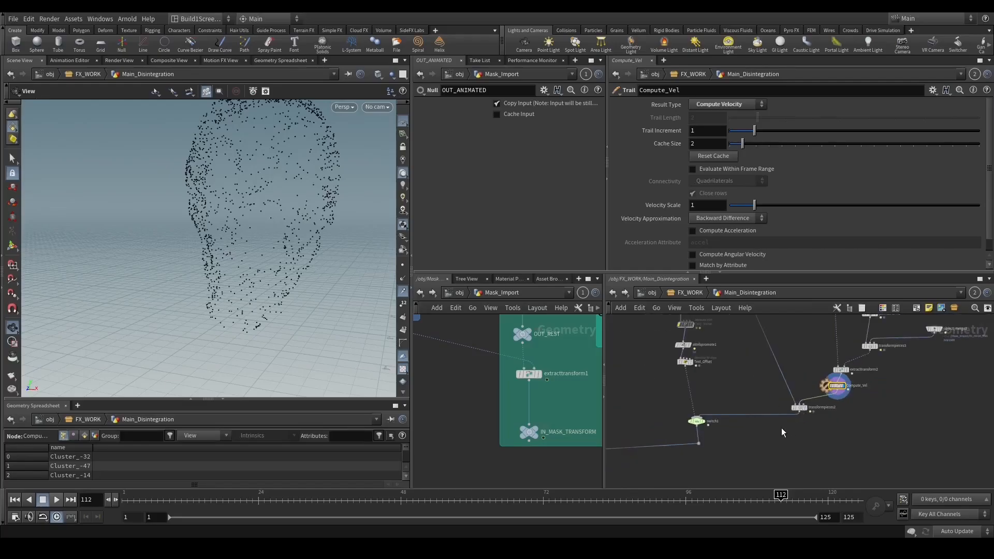
Display the output of the final Transform Pieces and check the fractured mask around frame 97.
scroll(781, 428, down, 2)
middle_drag(782, 428, 843, 374)
scroll(843, 374, down, 2)
click(712, 381)
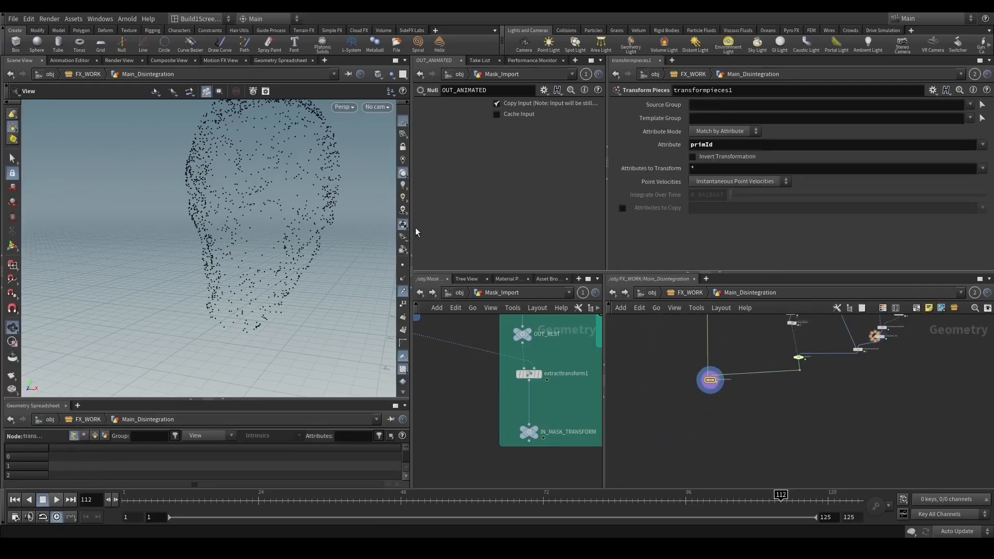
middle_drag(314, 264, 314, 322)
click(403, 290)
drag(310, 327, 338, 381)
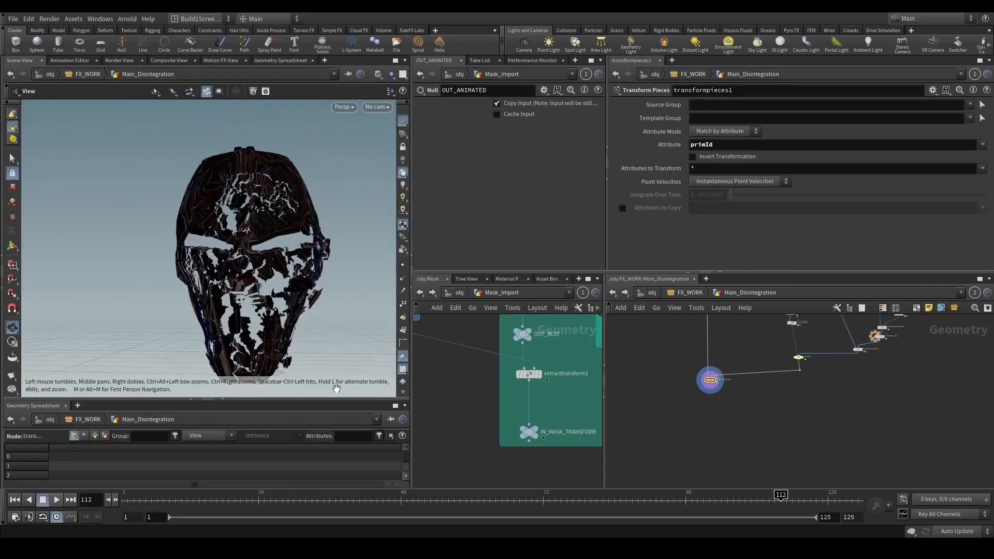
click(690, 498)
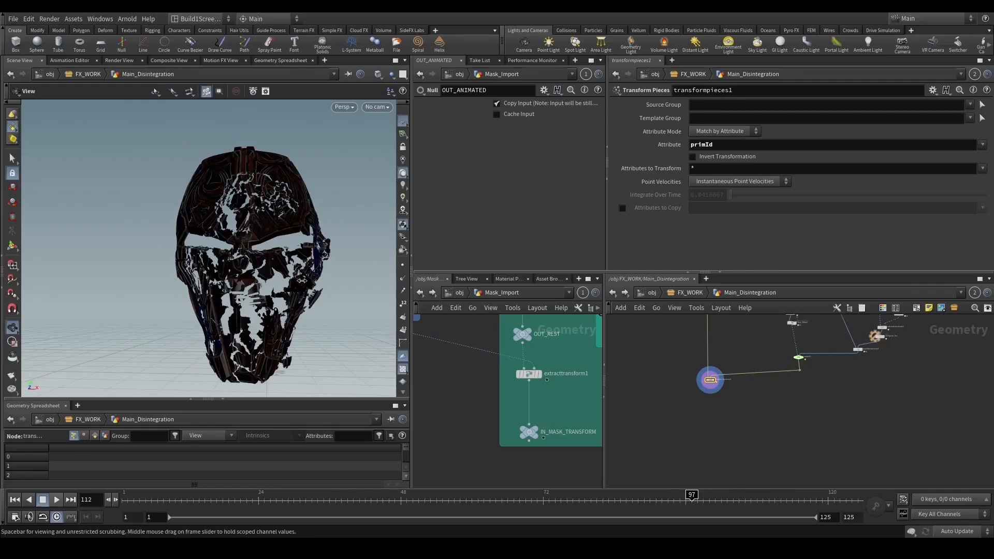
View the fractured mask through RENDER_CAM in a maximized viewport, save the scene, and restore the pane layout.
click(385, 108)
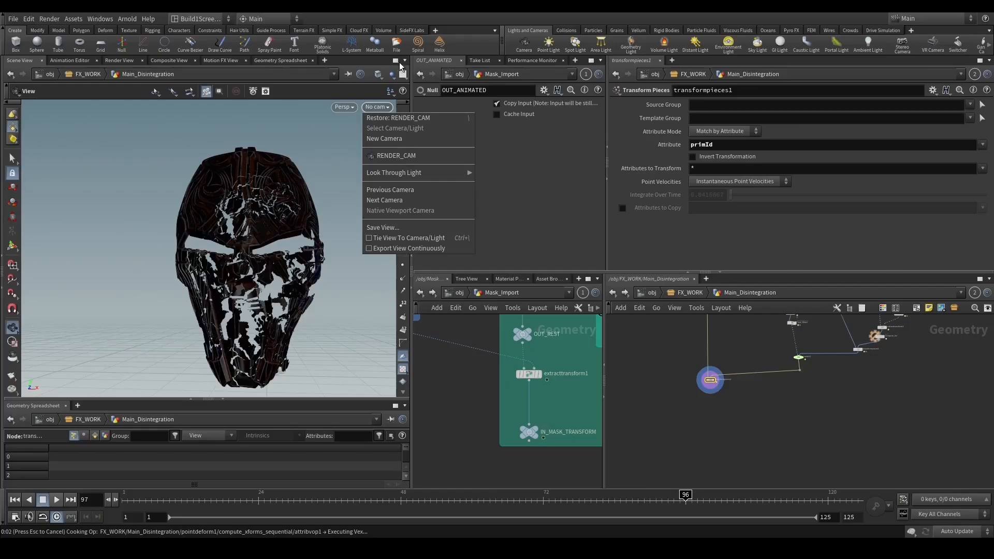
click(383, 156)
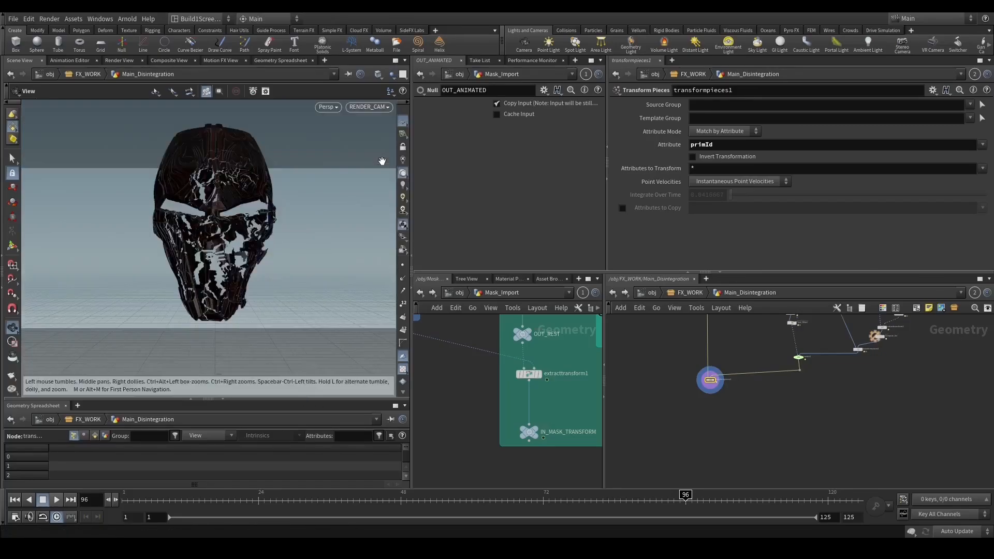
click(396, 60)
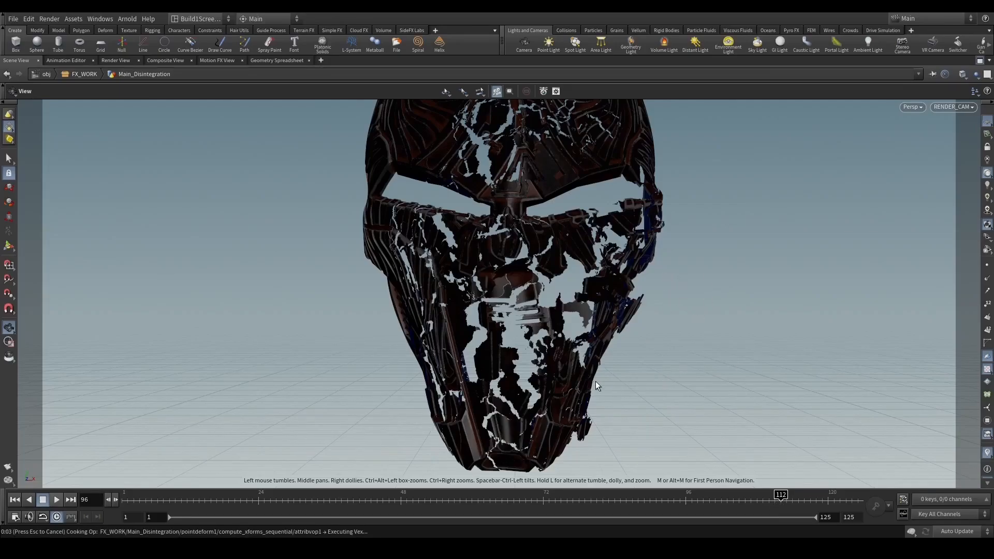
drag(674, 344, 732, 308)
key(ctrl+s)
click(979, 62)
Insert an Attribute Wrangle between Compute_Vel and the following Transform Pieces, and save the scene.
scroll(794, 378, down, 2)
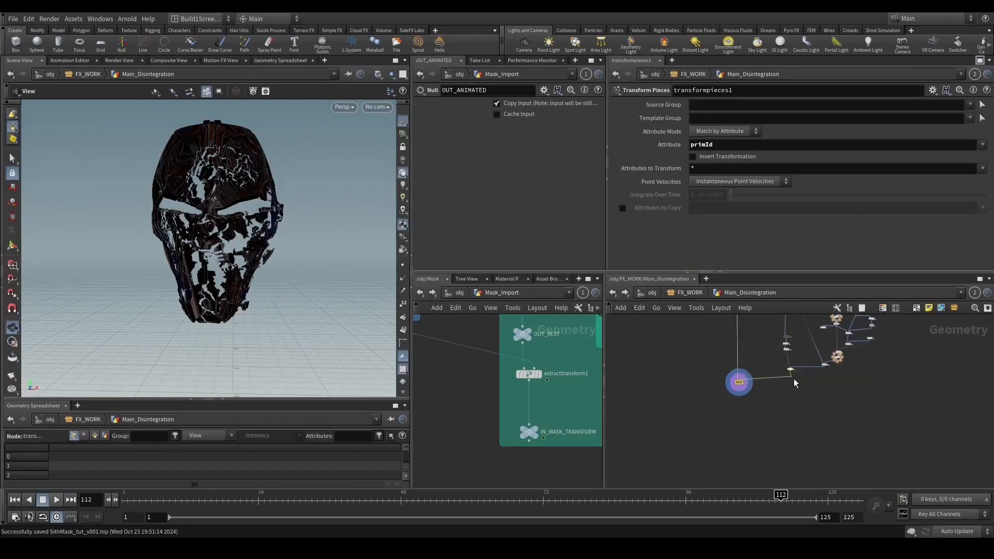
middle_drag(794, 378, 757, 431)
scroll(797, 424, up, 4)
key(Tab)
text(attw)
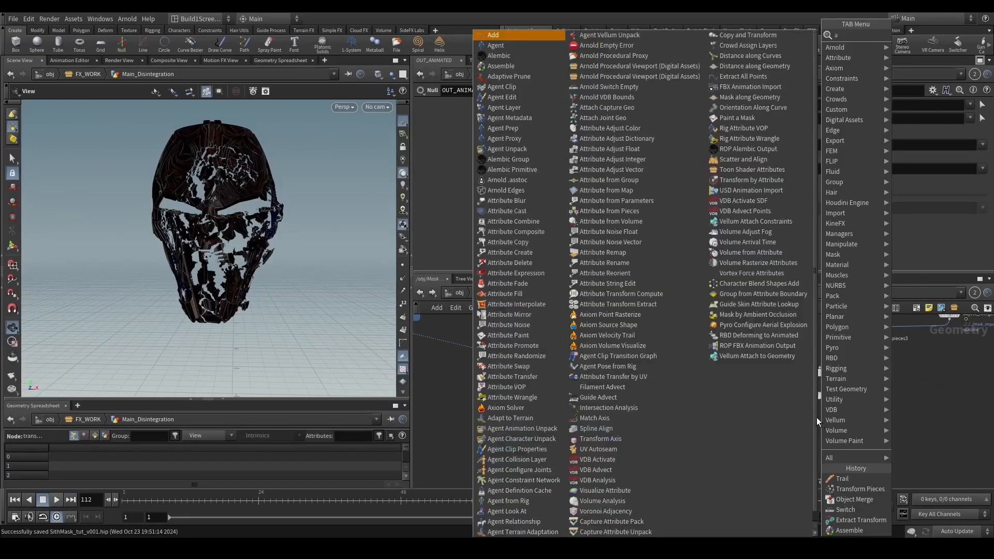
key(Return)
scroll(813, 416, up, 2)
click(778, 410)
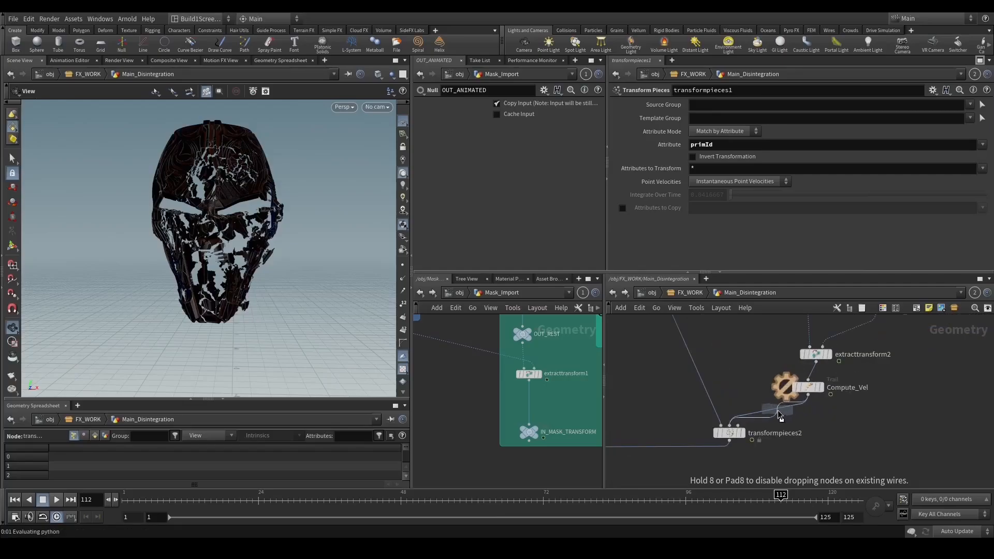
key(ctrl+s)
scroll(798, 430, down, 4)
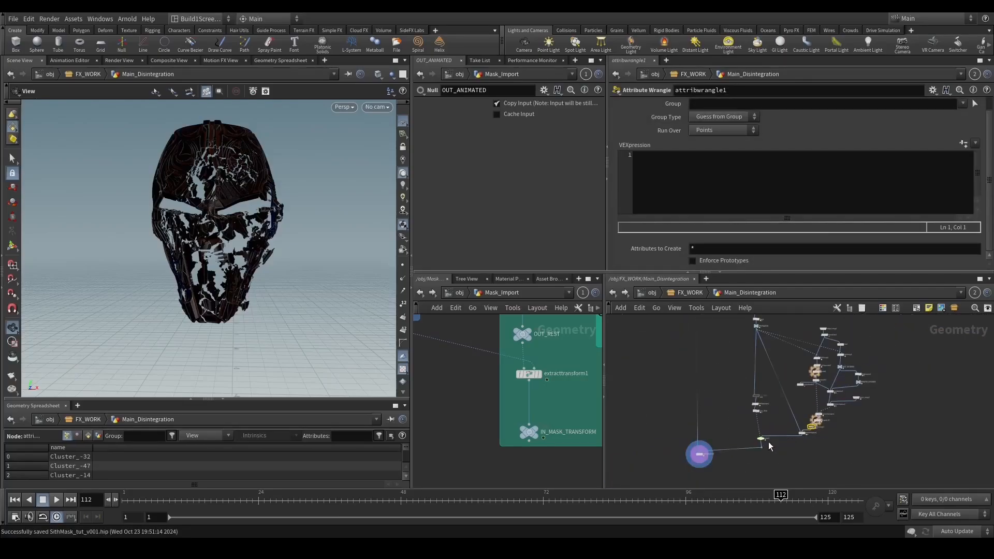
Add a Time Shift node beside the wrangle, feed it from Compute_Vel, and display its output.
scroll(828, 429, up, 4)
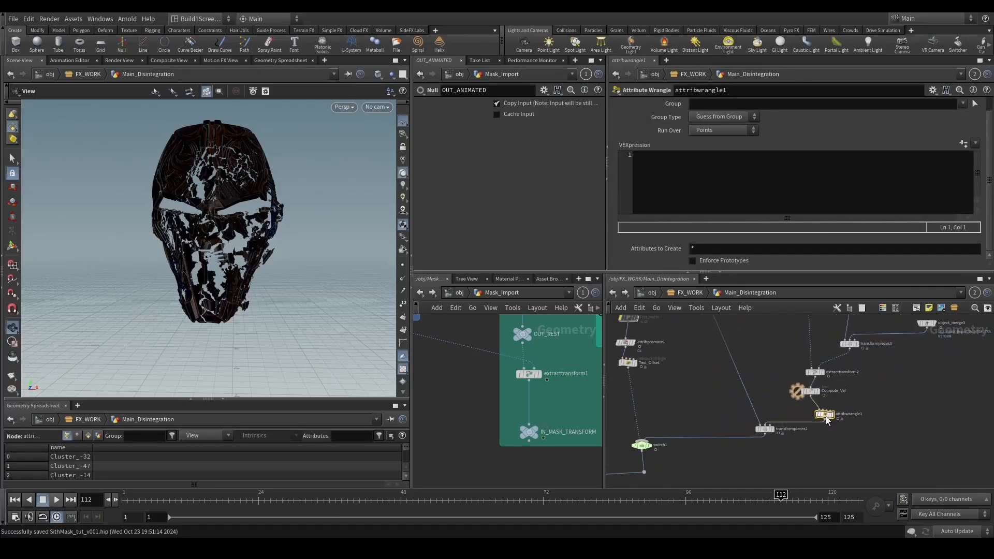
scroll(826, 416, up, 2)
key(Tab)
text(ti)
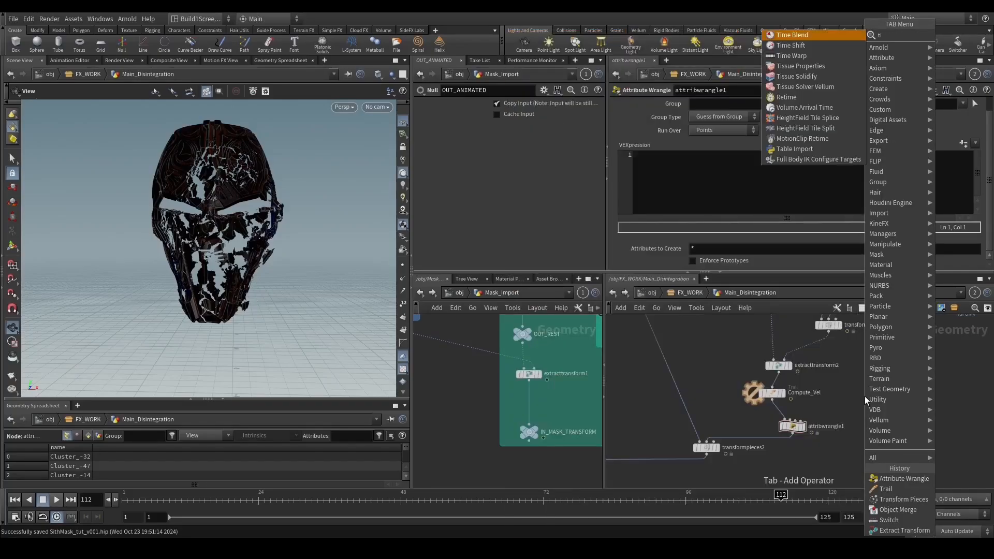
key(Down)
key(Return)
click(864, 402)
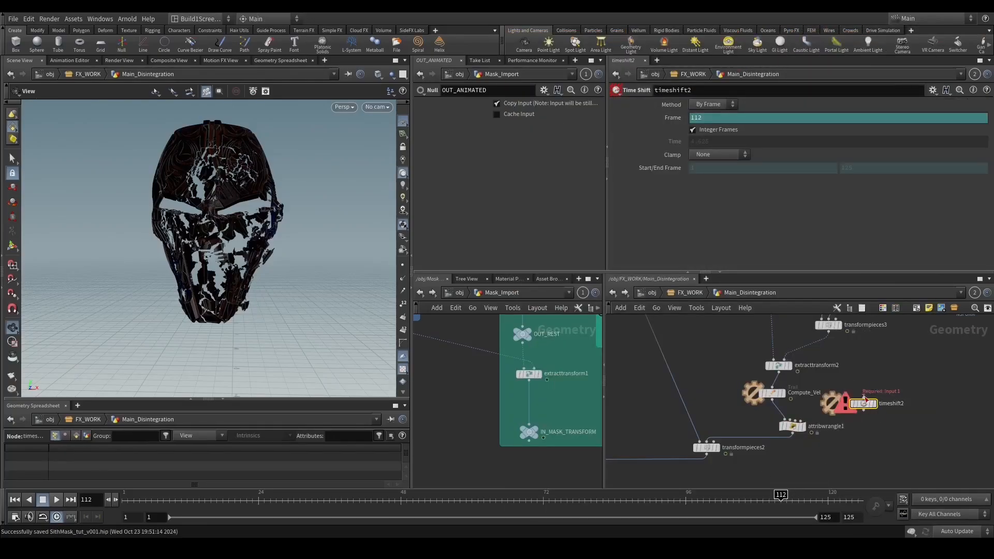
click(864, 398)
click(758, 403)
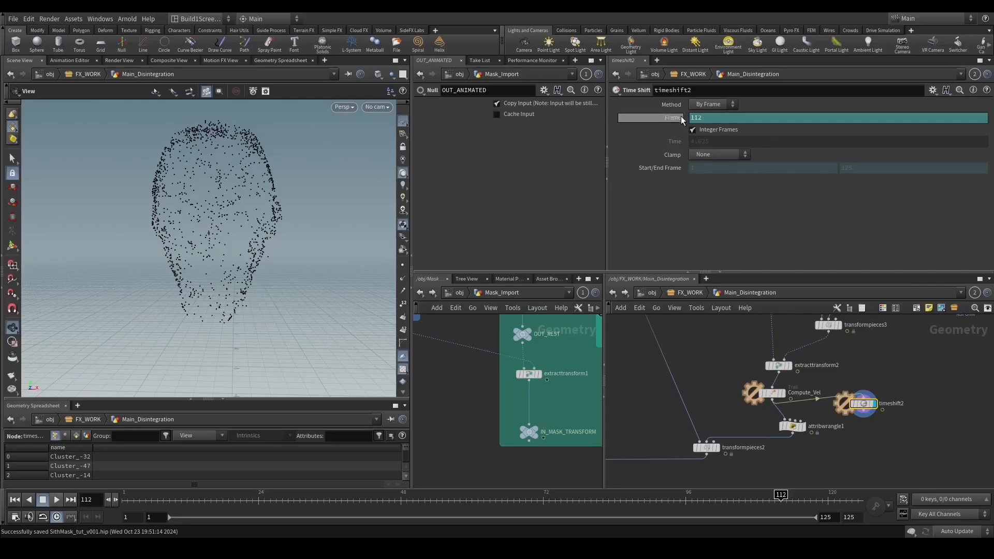
Set the Time Shift's frame to $RFEND and save the scene.
click(703, 118)
text($RFEND)
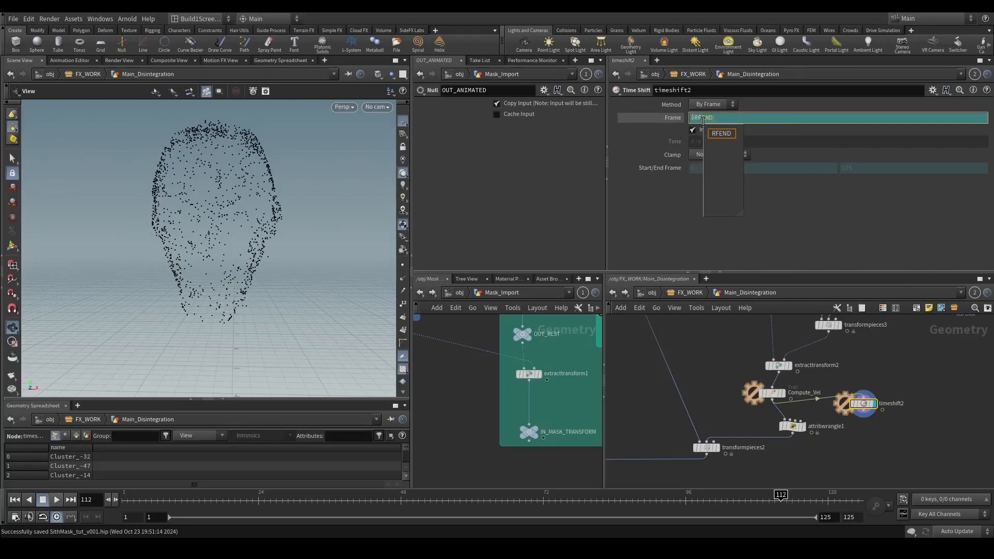
key(Return)
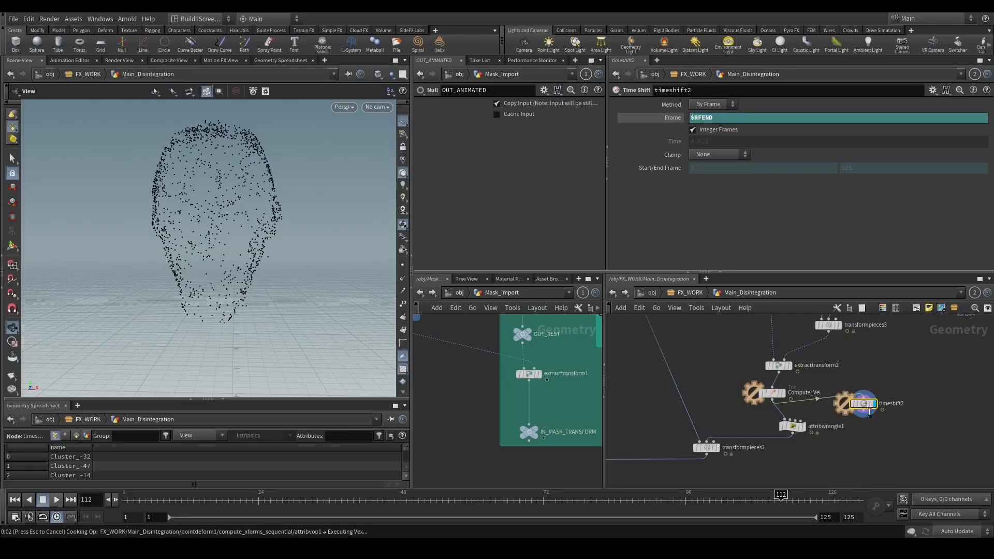
key(ctrl+s)
Wire the Time Shift into the Attribute Wrangle, make room below the Extract Transform, and display the extracted transform points.
scroll(849, 443, down, 3)
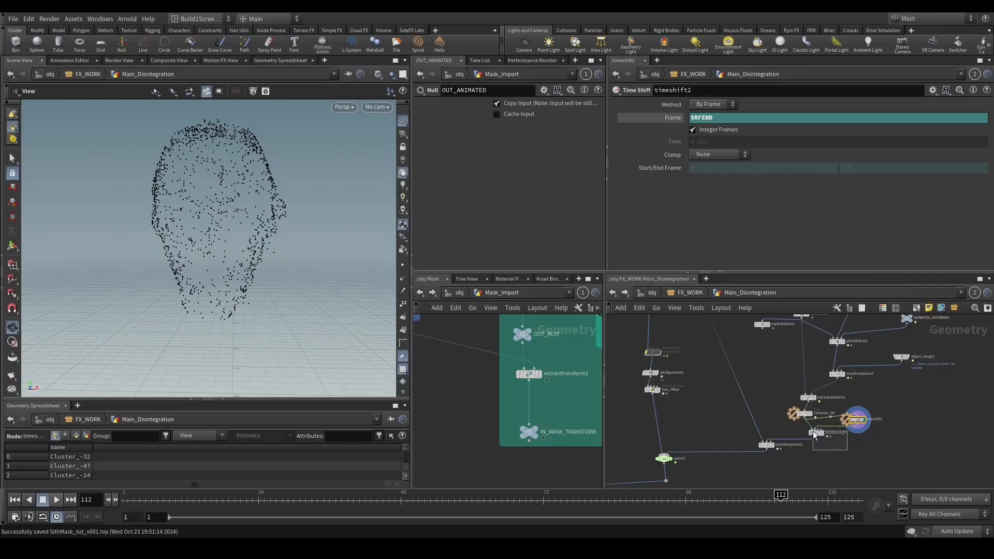
drag(817, 432, 810, 440)
click(811, 412)
click(811, 413)
scroll(794, 427, down, 3)
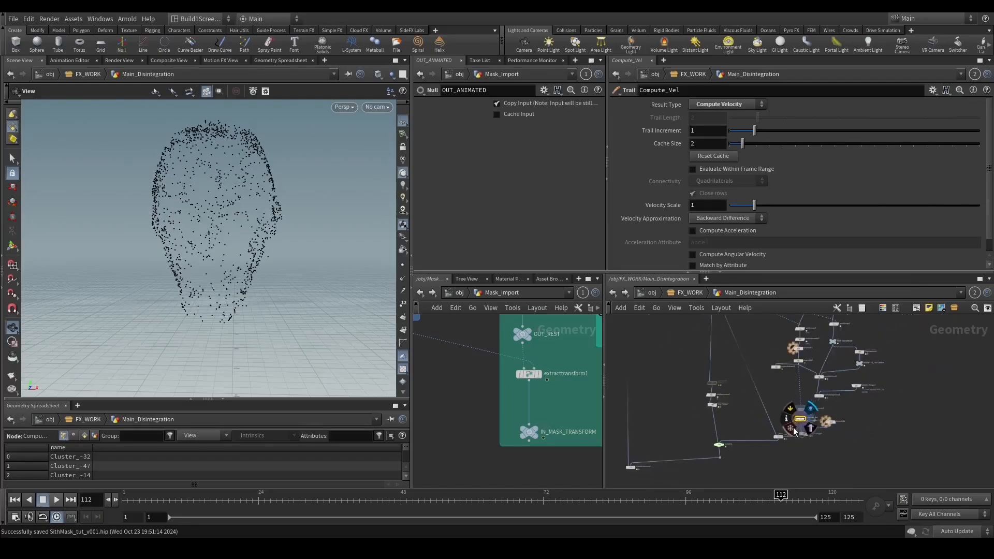
middle_drag(794, 428, 836, 391)
drag(661, 453, 871, 423)
scroll(866, 395, up, 3)
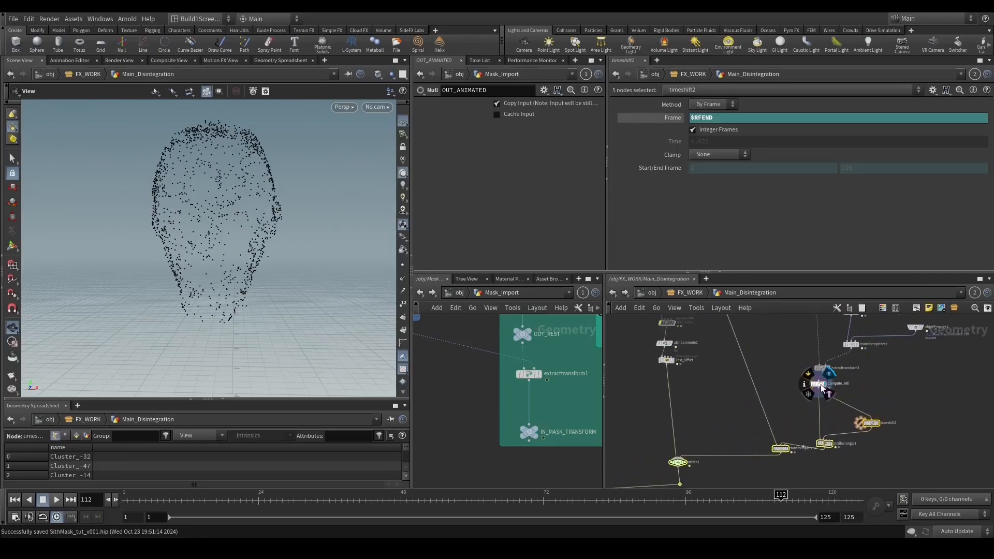
drag(822, 385, 822, 406)
click(829, 368)
Create an Object Merge beside the Extract Transform that references the PROPAGATION null.
middle_drag(777, 389, 770, 443)
scroll(830, 411, up, 2)
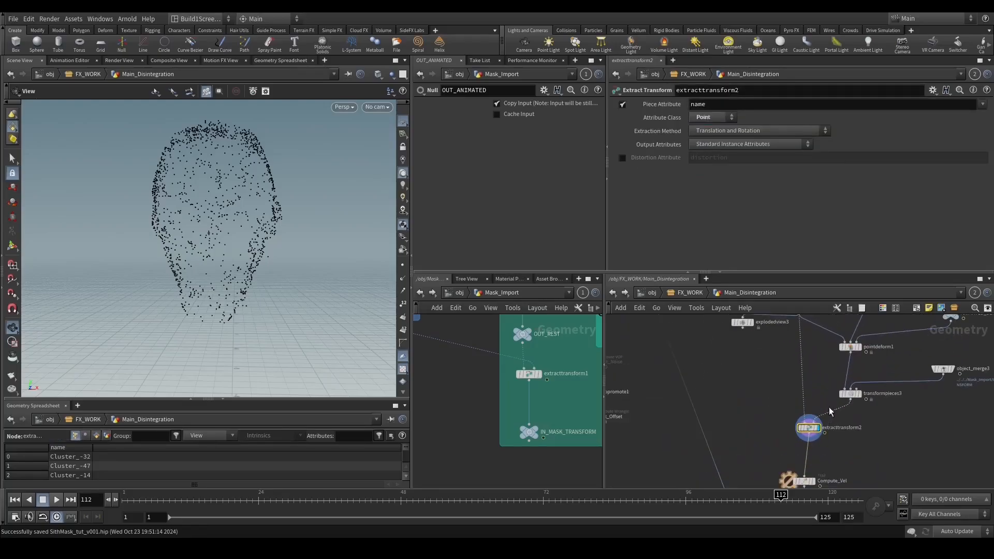
scroll(830, 421, down, 4)
middle_drag(861, 434, 848, 424)
key(Tab)
text(obj)
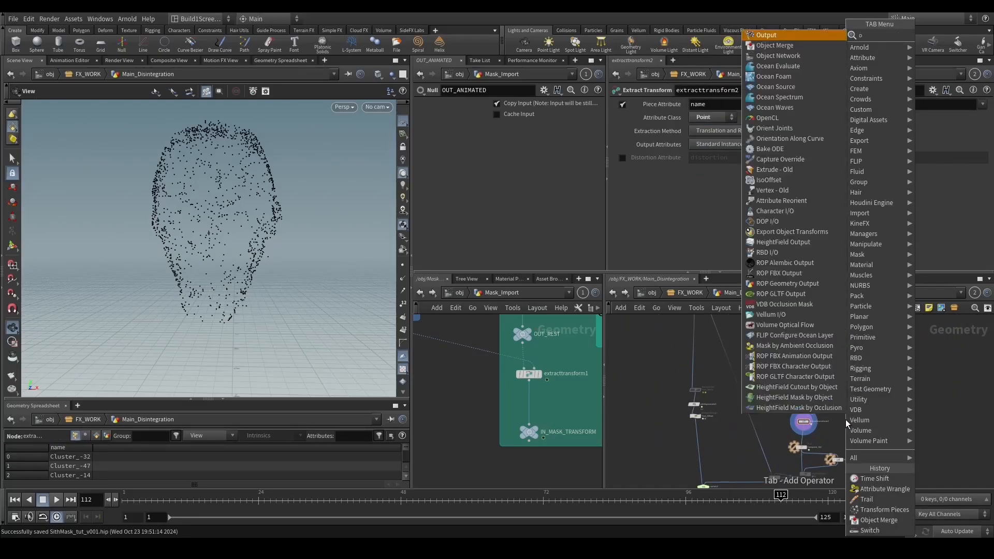
key(Return)
click(857, 432)
scroll(823, 422, down, 3)
middle_drag(762, 377, 761, 450)
scroll(752, 430, up, 5)
drag(746, 430, 739, 130)
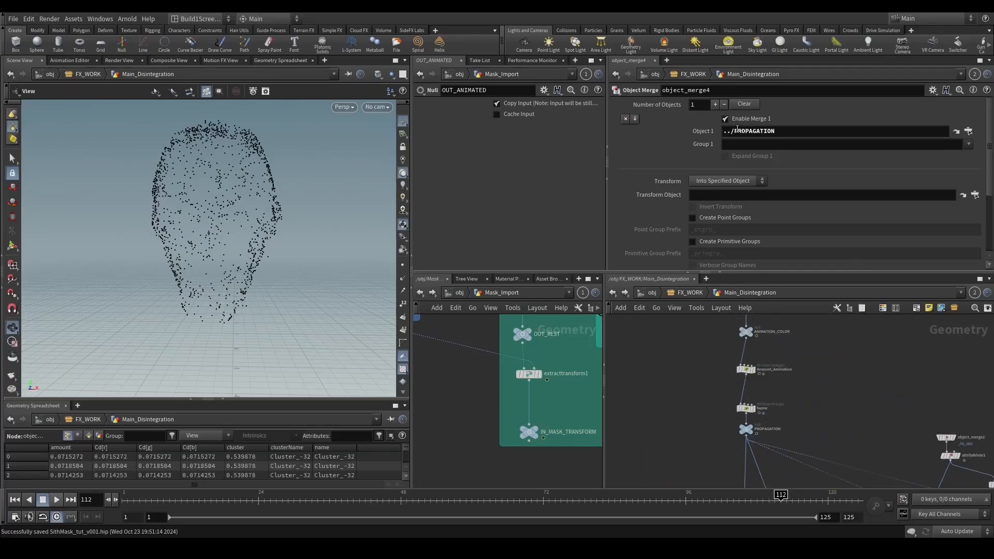
Insert an Attribute Copy between the Extract Transform and Compute_Vel.
scroll(805, 353, down, 3)
middle_drag(849, 455, 819, 400)
scroll(860, 469, up, 2)
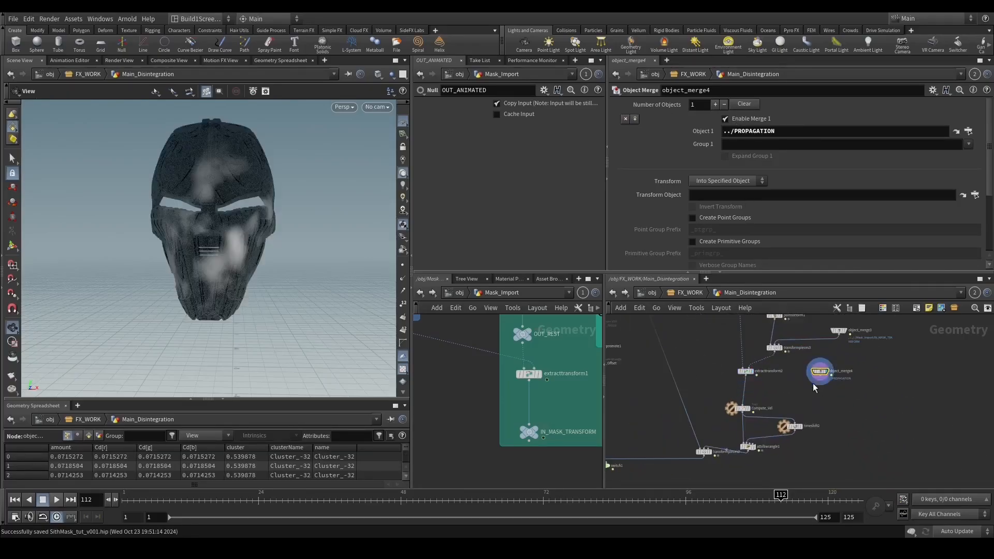
scroll(813, 383, up, 2)
key(Tab)
text(attcop)
key(Return)
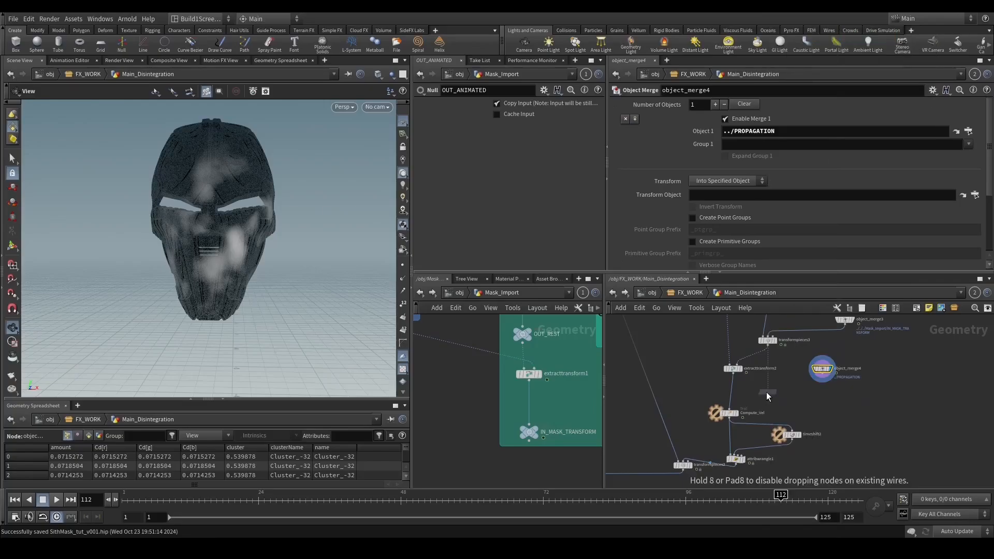
click(717, 396)
drag(718, 398, 730, 397)
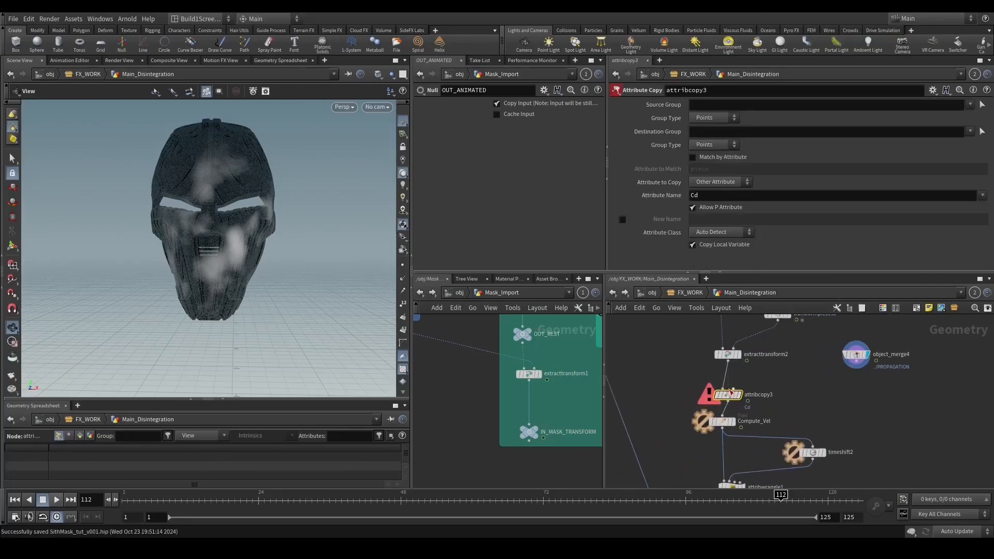
Connect the PROPAGATION Object Merge as the Attribute Copy's source, display the result, and enable Match by Attribute.
click(734, 388)
click(857, 361)
click(739, 395)
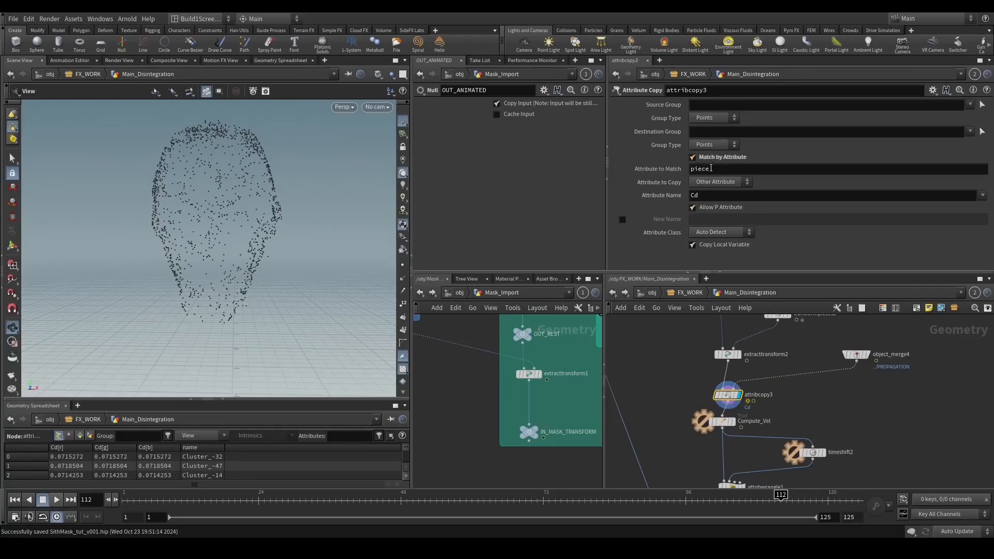
Try matching the Attribute Copy's points by the clusterName attribute.
click(711, 168)
text(prim)
key(Return)
double_click(722, 169)
text(clusterName)
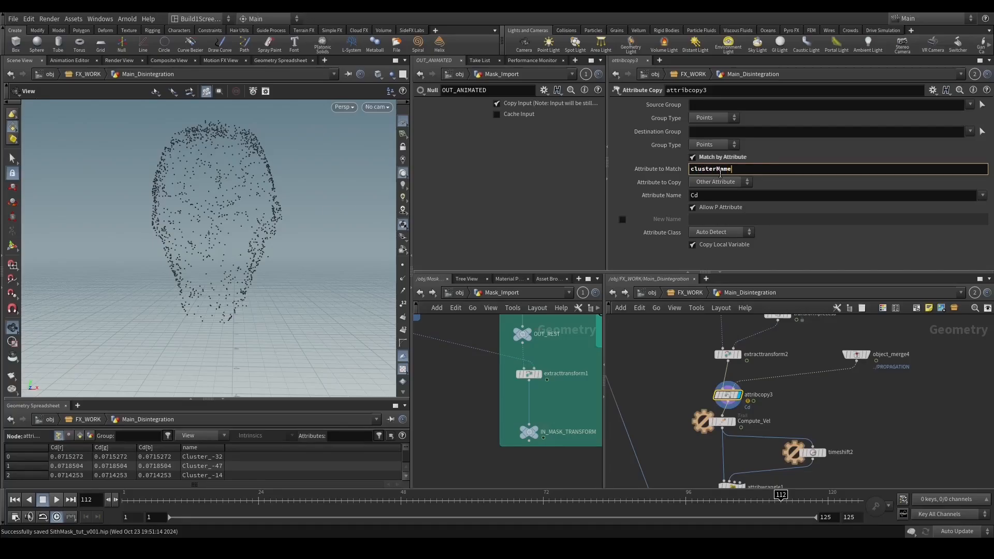
key(Return)
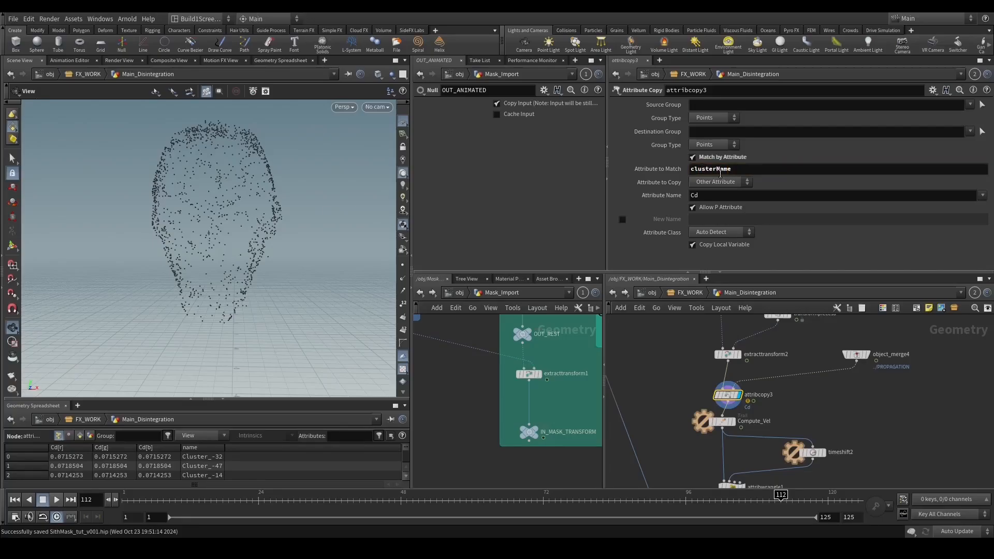
Examine the point attributes on the Attribute Copy, the Extract Transform and the PROPAGATION merge for a common matching attribute.
middle_click(732, 399)
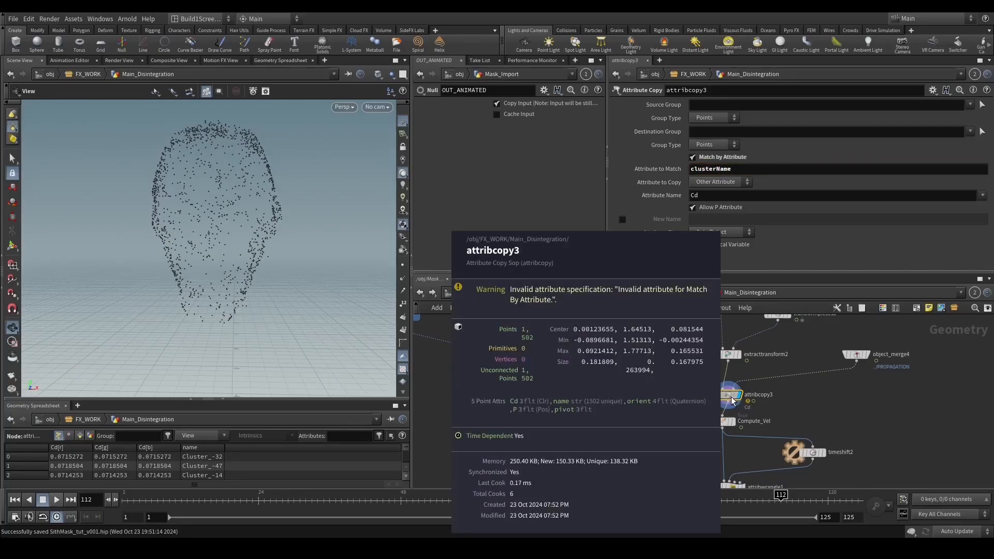
middle_click(728, 358)
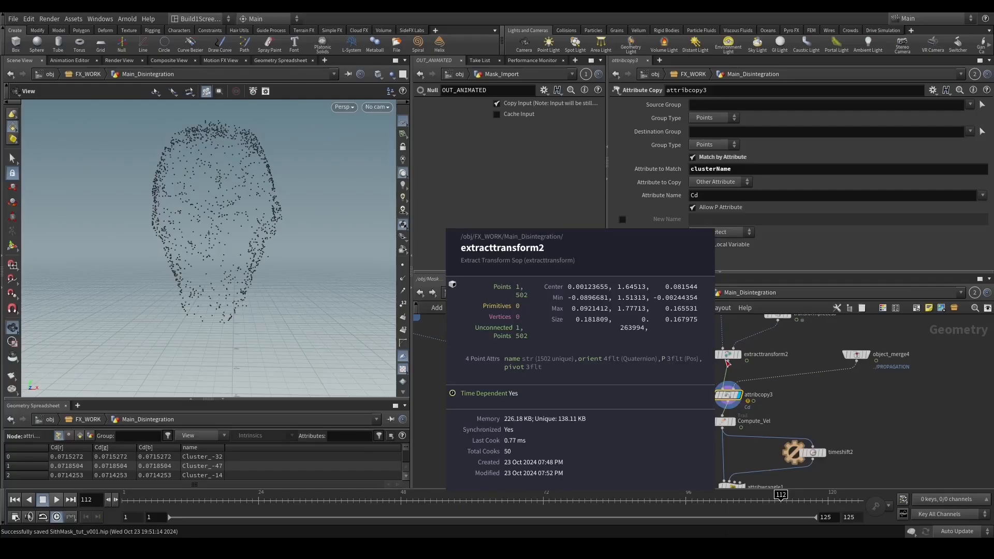
middle_click(726, 353)
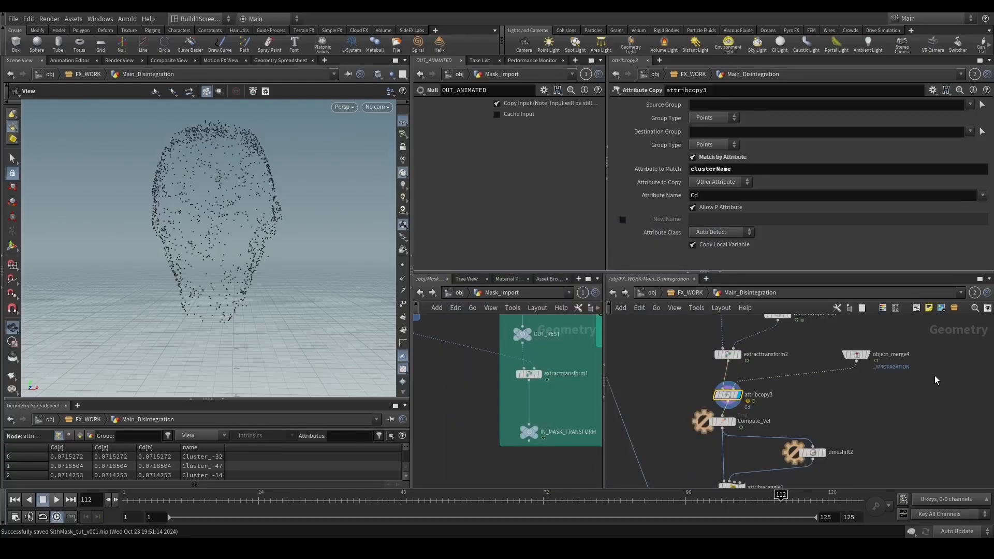
middle_click(854, 355)
scroll(848, 411, down, 4)
mouse_move(757, 362)
middle_down()
mouse_move(740, 466)
mouse_move(760, 396)
middle_up()
scroll(734, 382, up, 3)
middle_drag(781, 446, 711, 291)
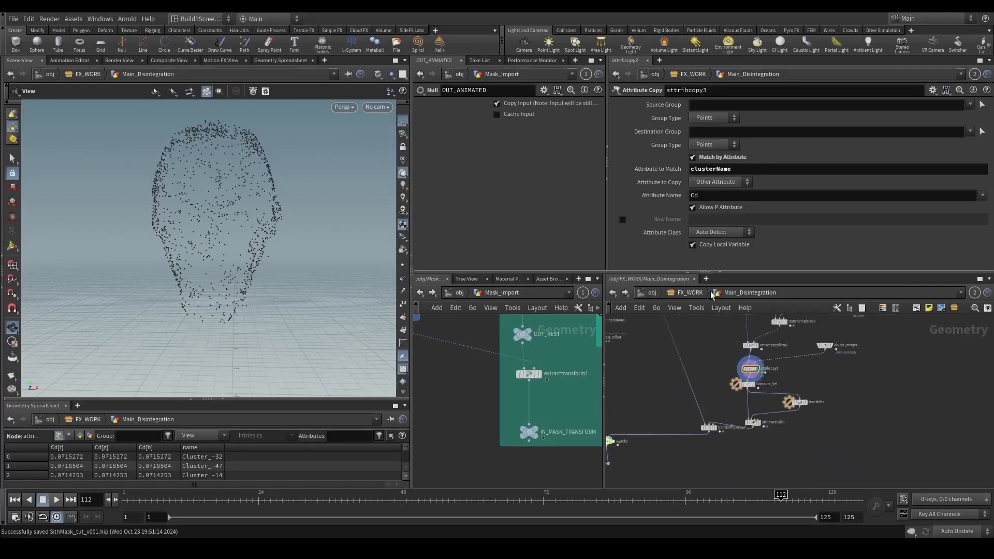
Set the Attribute Copy's Attribute to Match to name.
scroll(713, 359, up, 2)
double_click(732, 169)
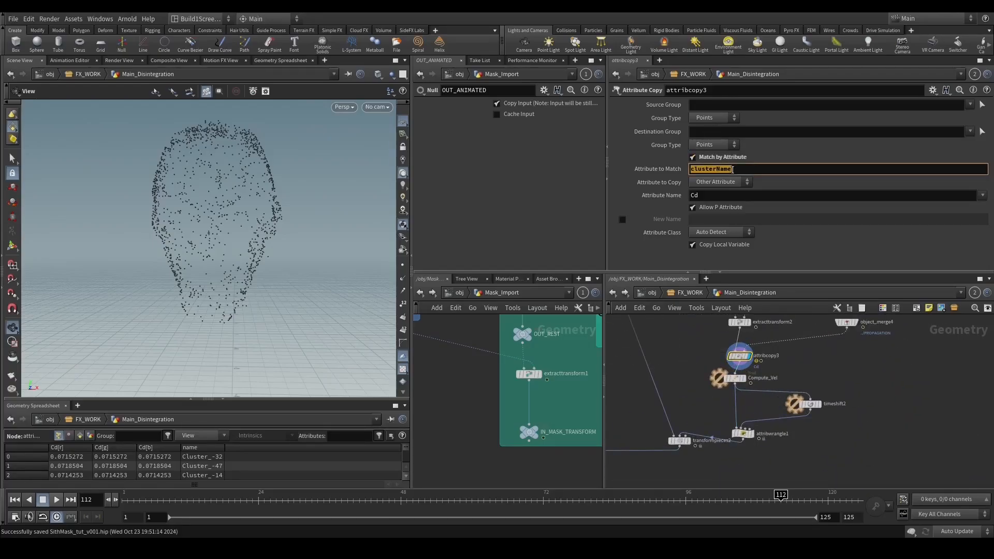
text(name)
key(Return)
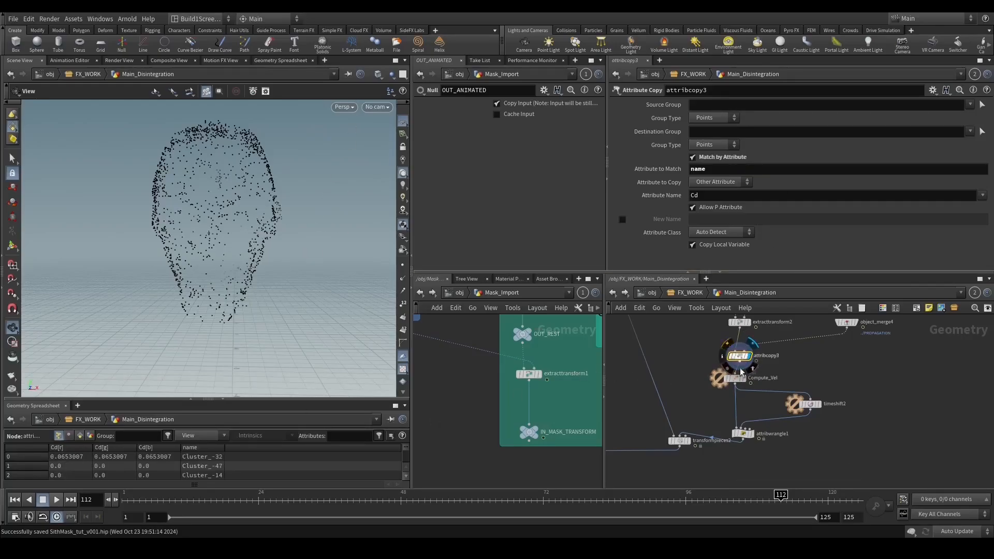
Reposition the nodes downstream of the attribute wrangle and display the transformpieces2 result.
drag(827, 433, 804, 396)
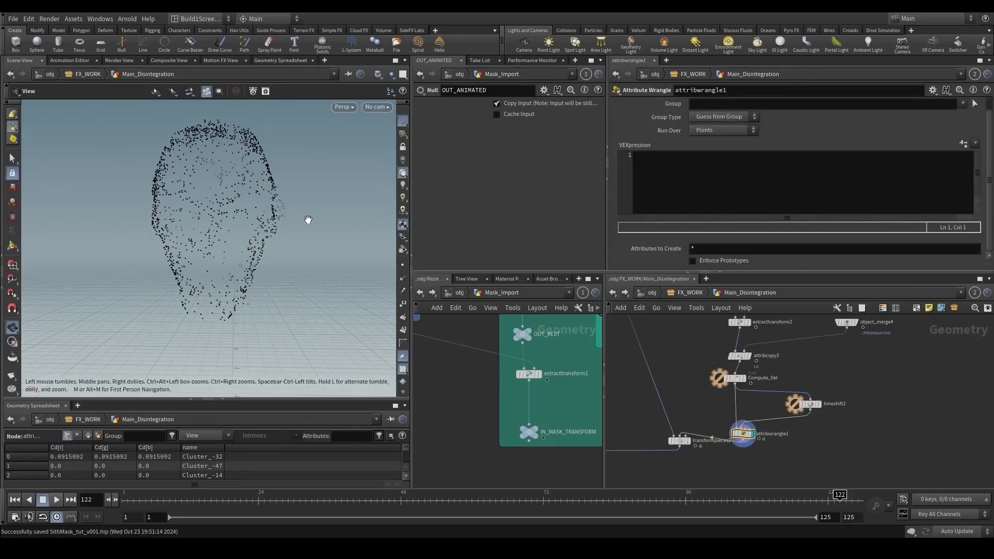
scroll(574, 441, down, 2)
scroll(620, 437, down, 3)
middle_drag(620, 436, 803, 377)
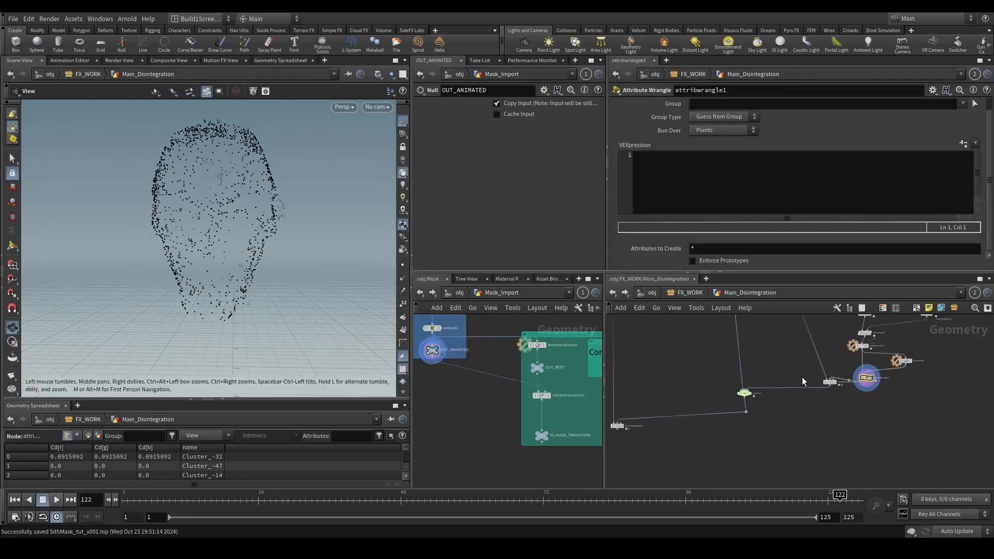
drag(831, 387, 836, 399)
click(744, 394)
middle_drag(669, 452, 731, 453)
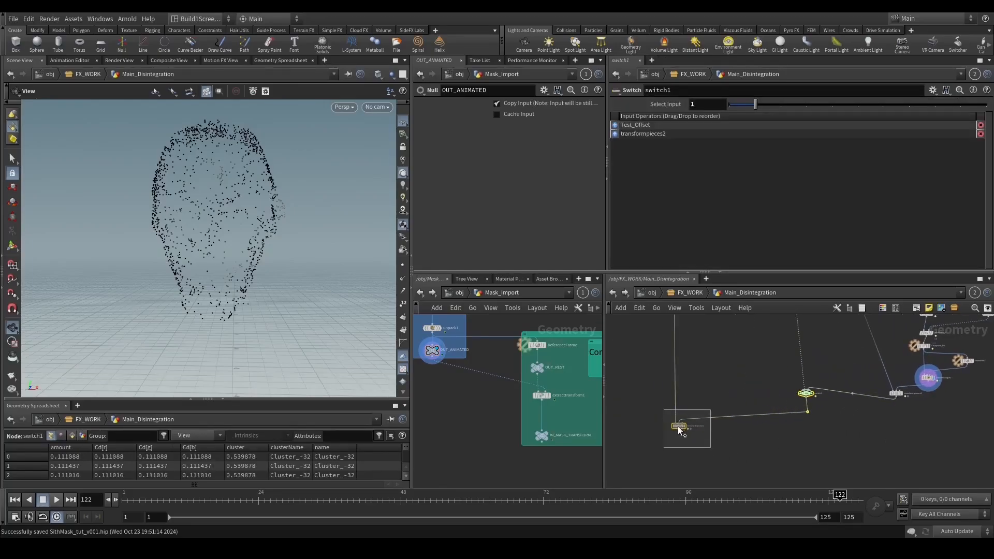
shift+drag(683, 432, 680, 428)
drag(679, 428, 678, 459)
click(806, 410)
scroll(807, 410, up, 3)
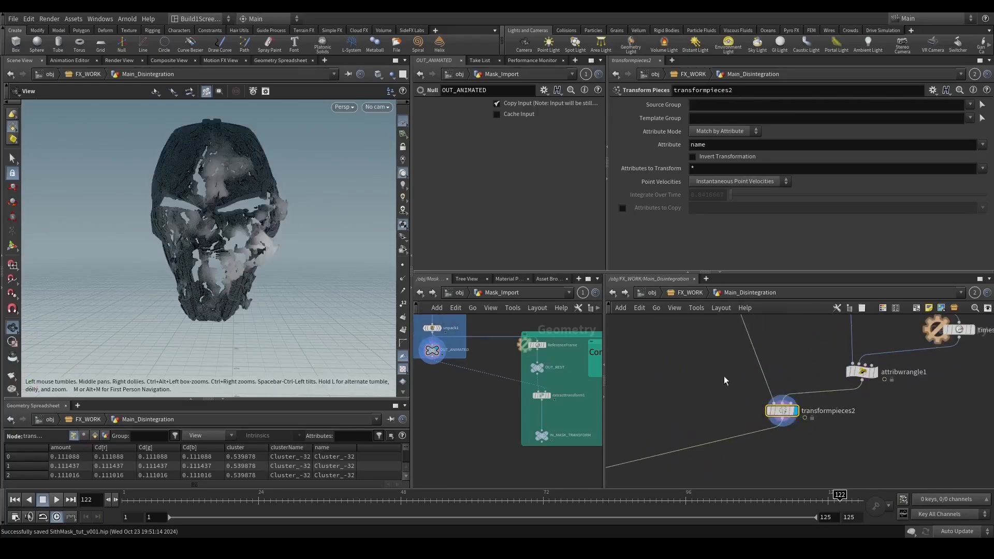
middle_drag(865, 419, 795, 446)
click(793, 398)
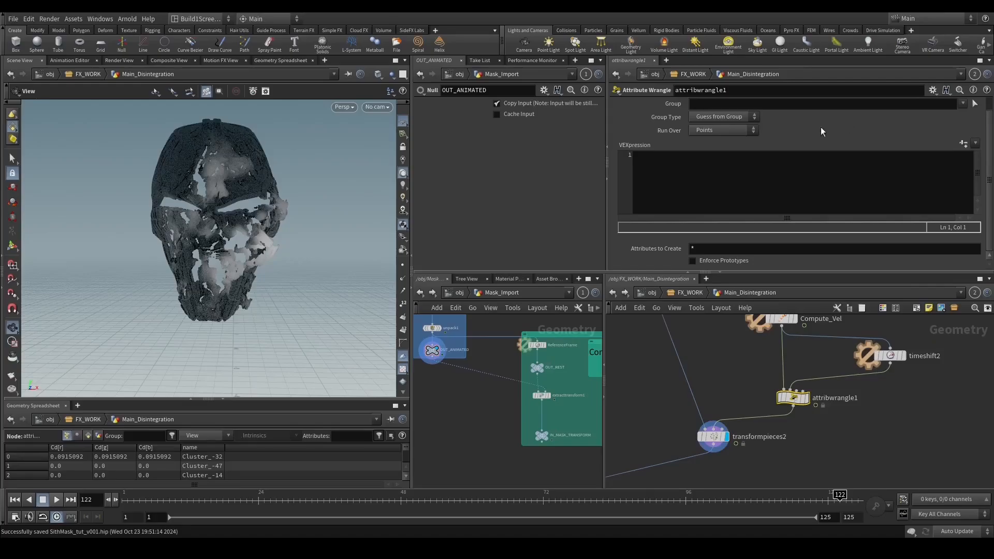
click(696, 185)
text(float amount)
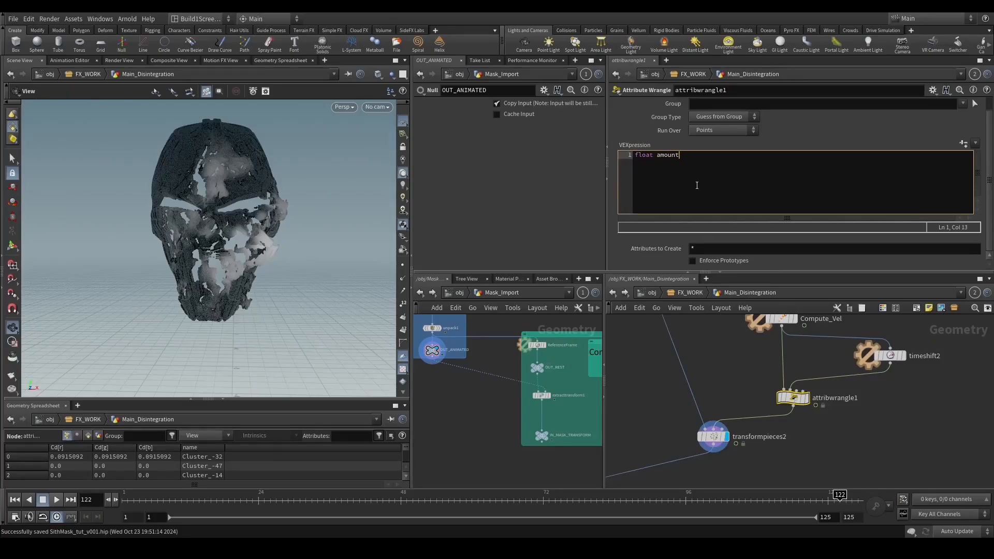
text(=chramp()
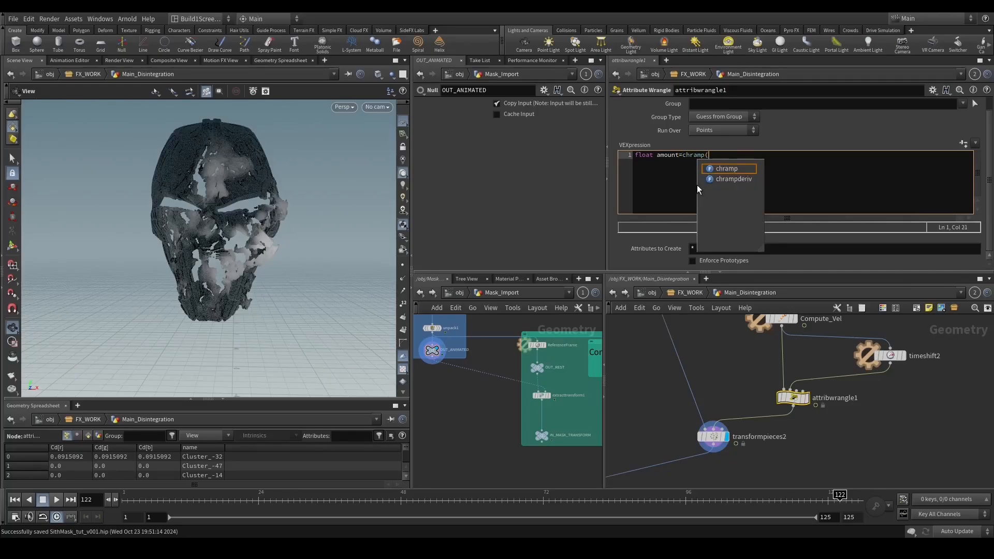
text('ramp)
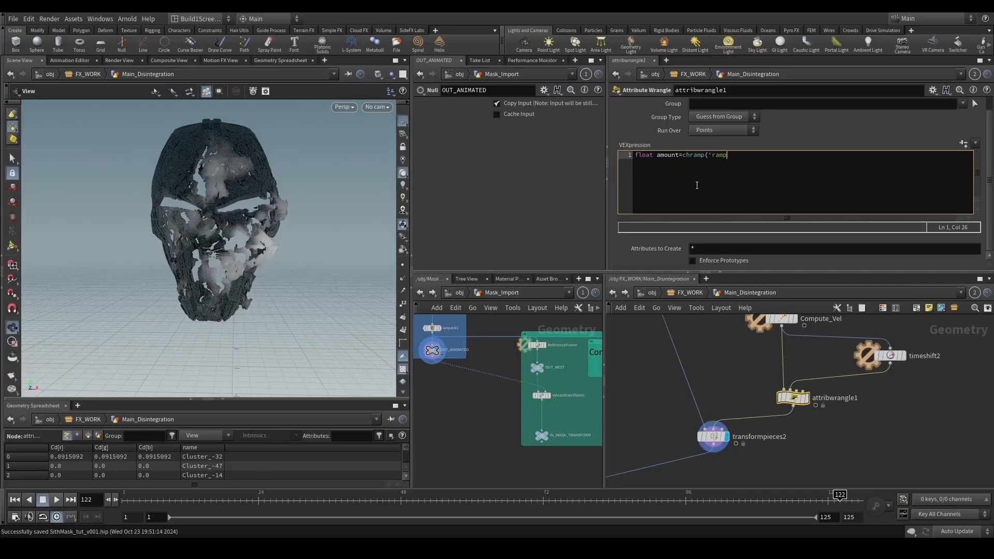
text(', @Cd.r);)
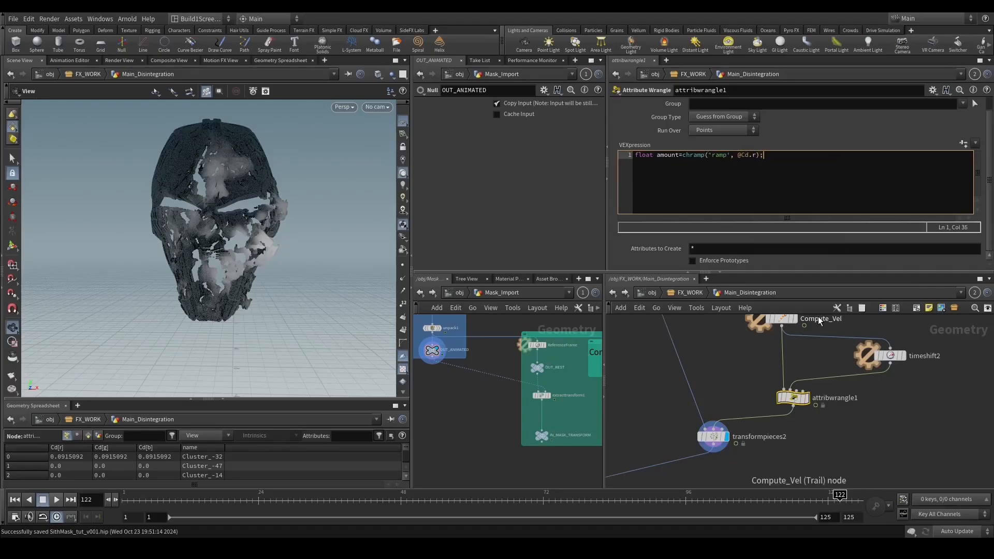
key(Return)
text(vector e)
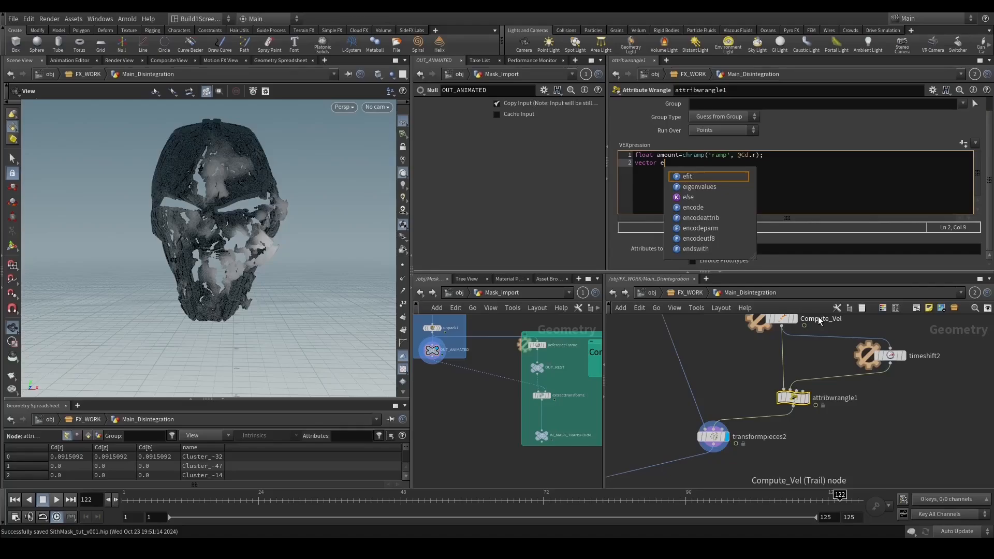
click(672, 164)
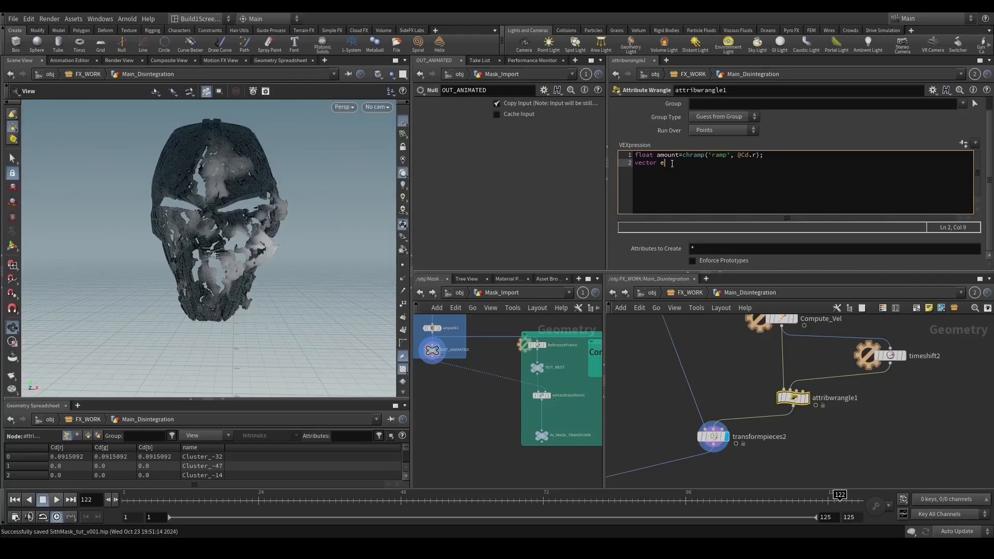
text(ndVel=point(1)
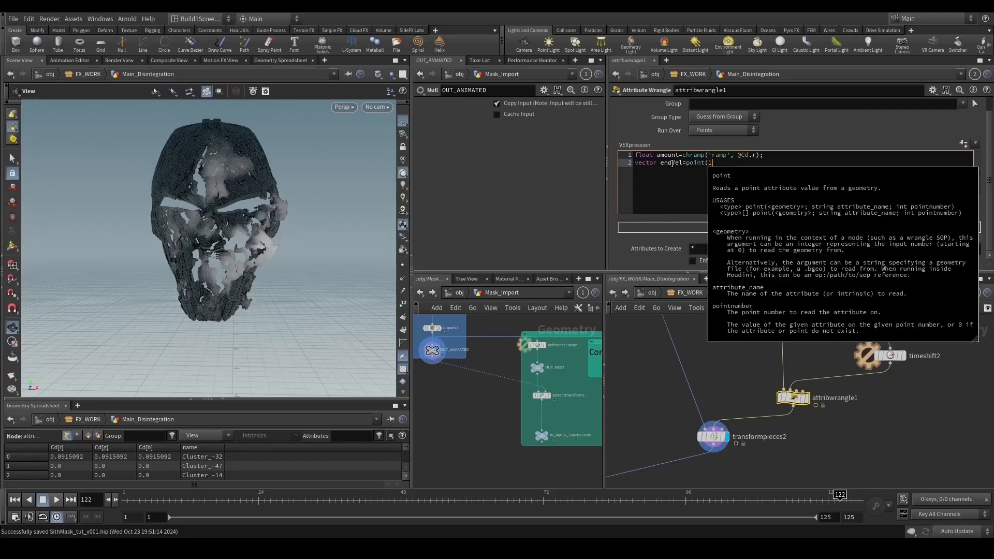
text(, 'v',)
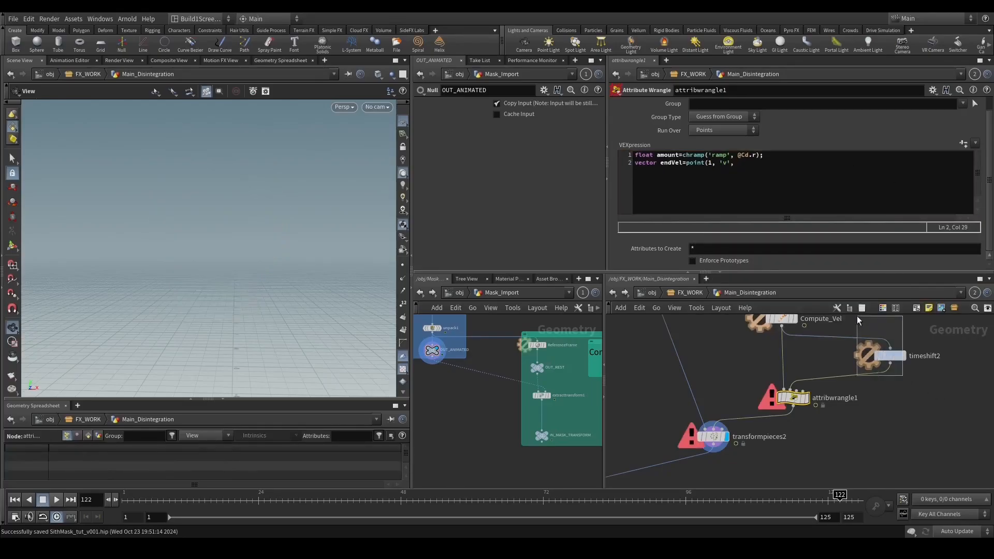
click(891, 356)
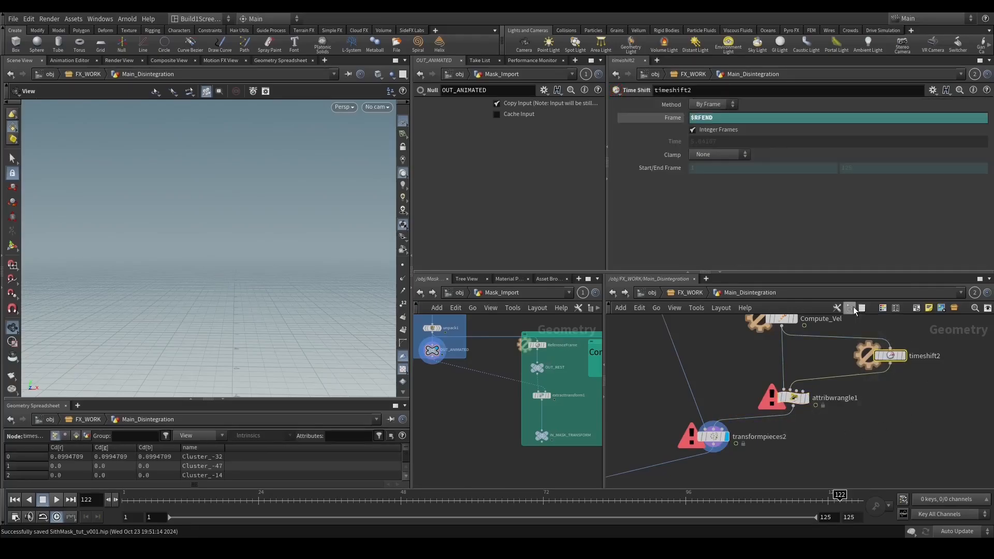
click(793, 398)
click(770, 181)
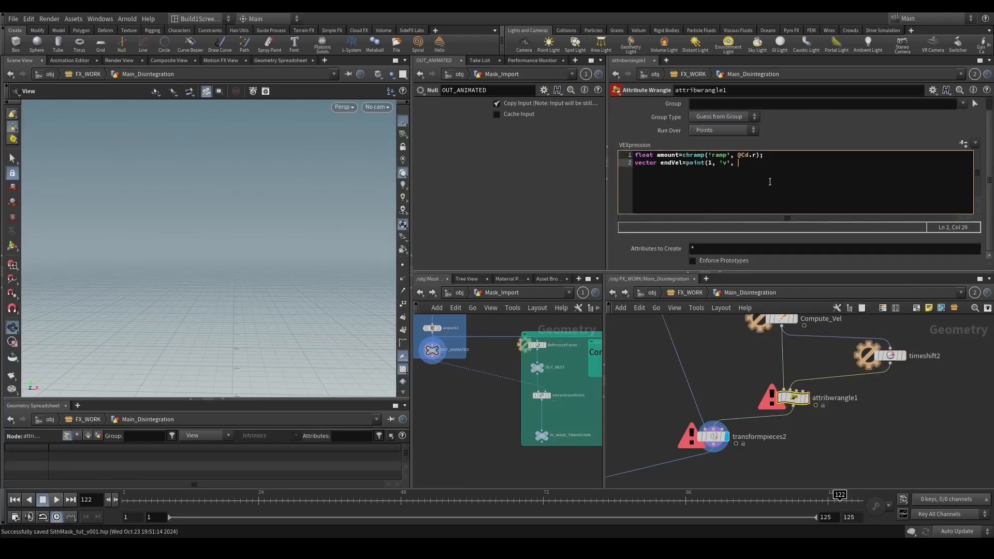
text(@ptnum);)
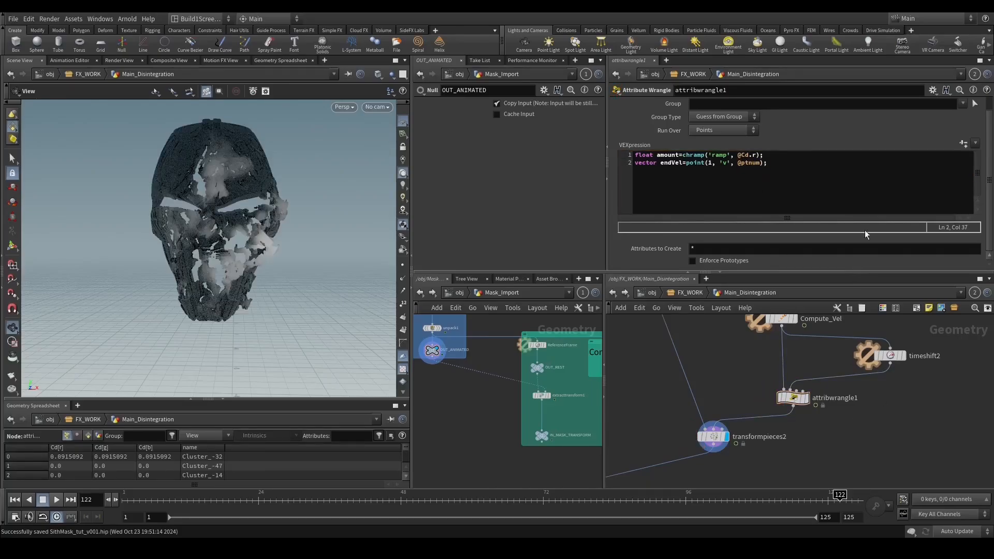
Begin a vector4 rotation declaration in the wrangle as a quaternion whose angle argument is radians(chf('Angle')*amount.
click(853, 165)
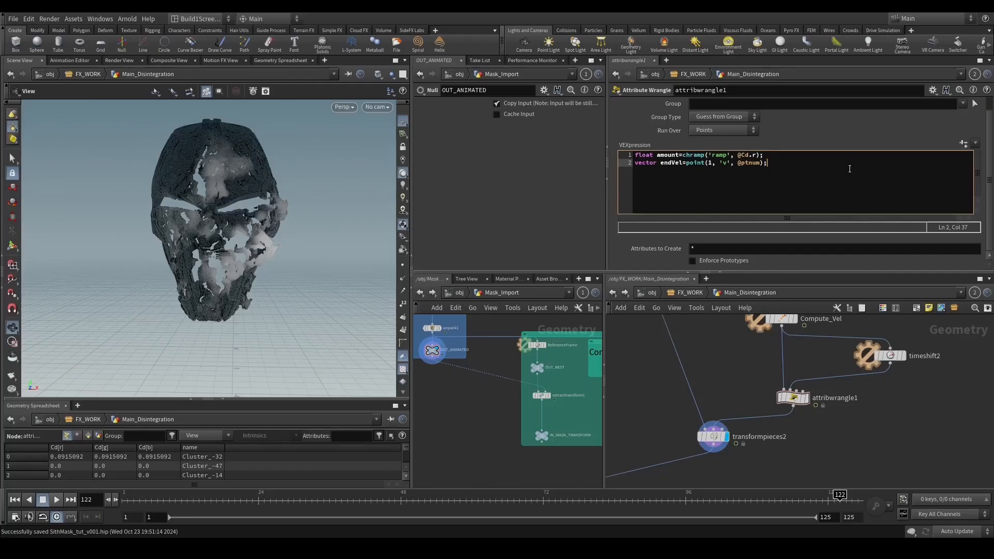
key(Return)
key(Return)
text(vector4 rotat)
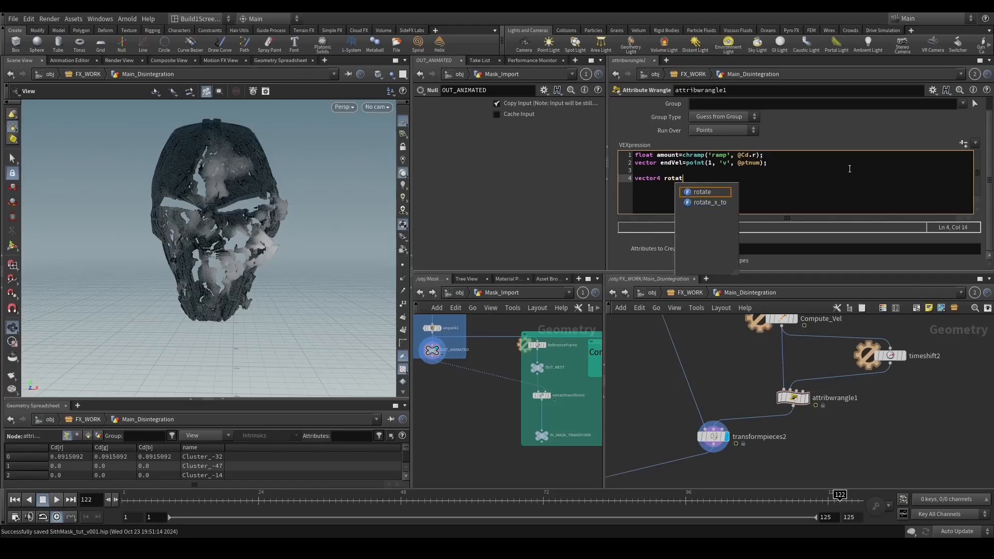
text(ion=q)
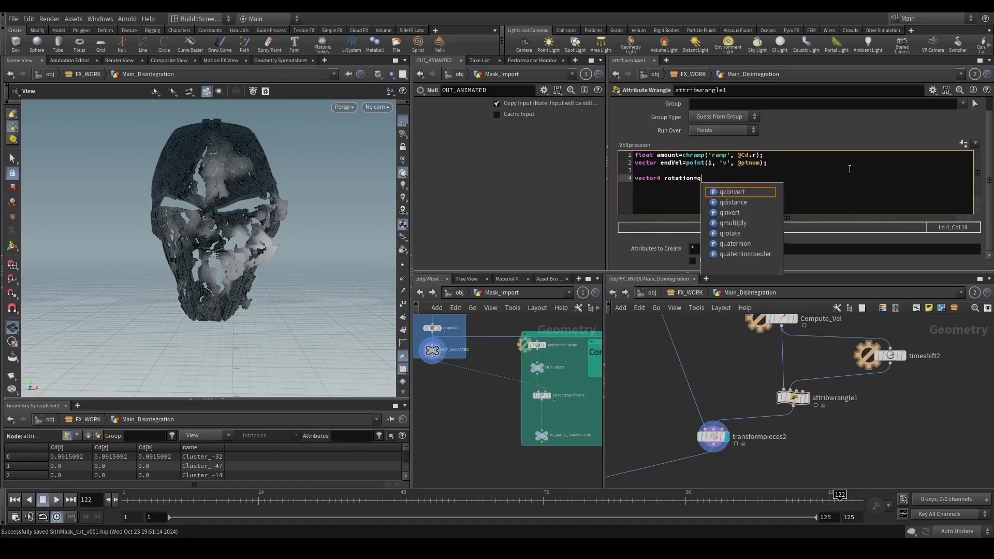
text(uater)
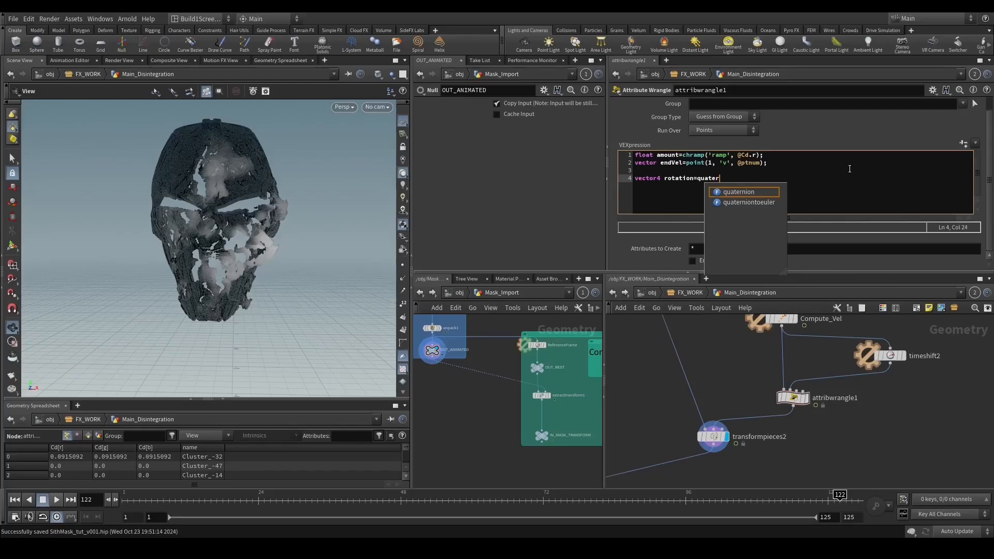
text(nion()
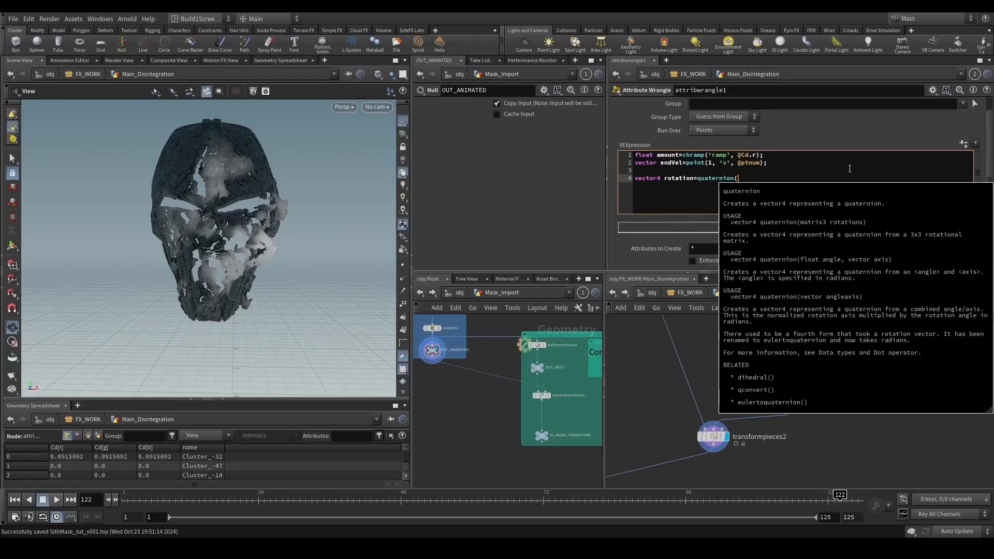
text(radians)
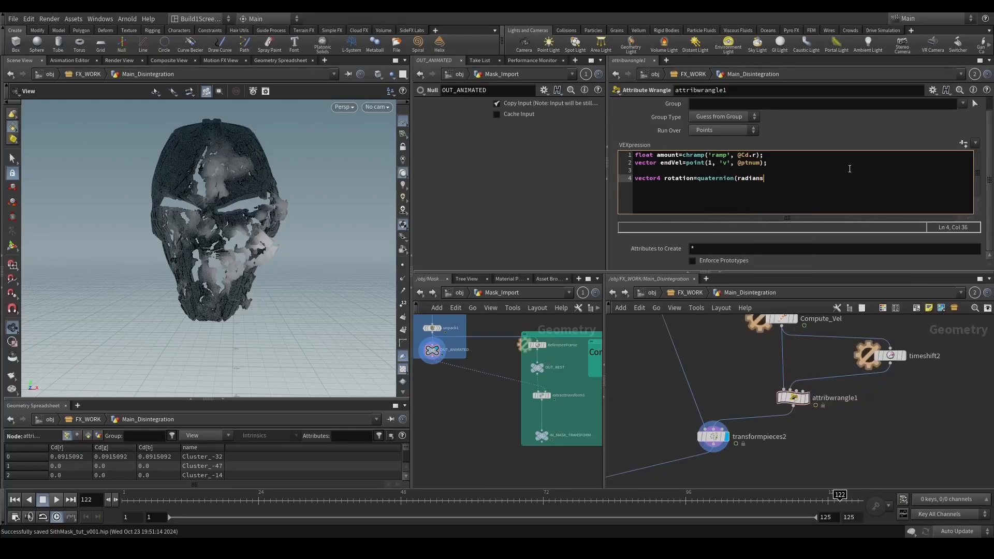
text(()
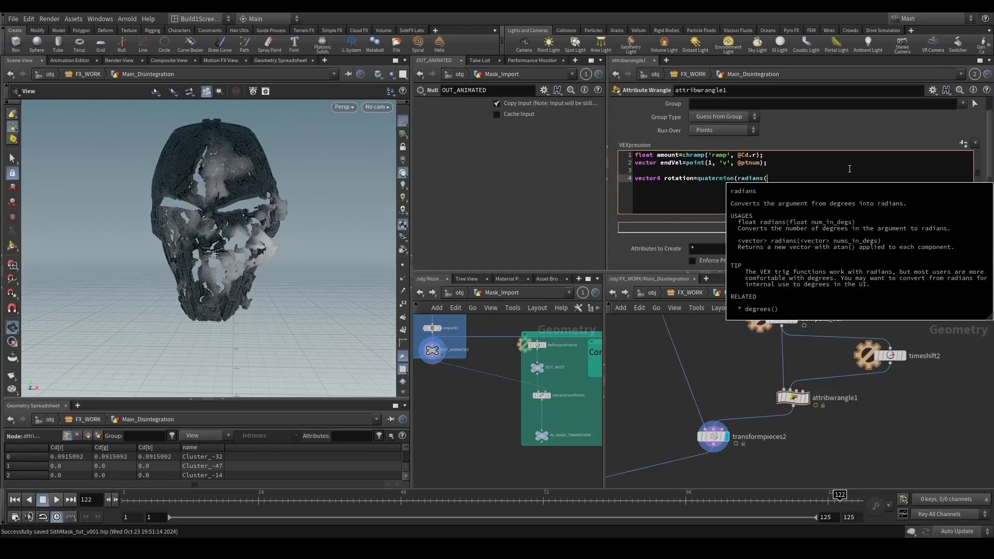
text(chf)
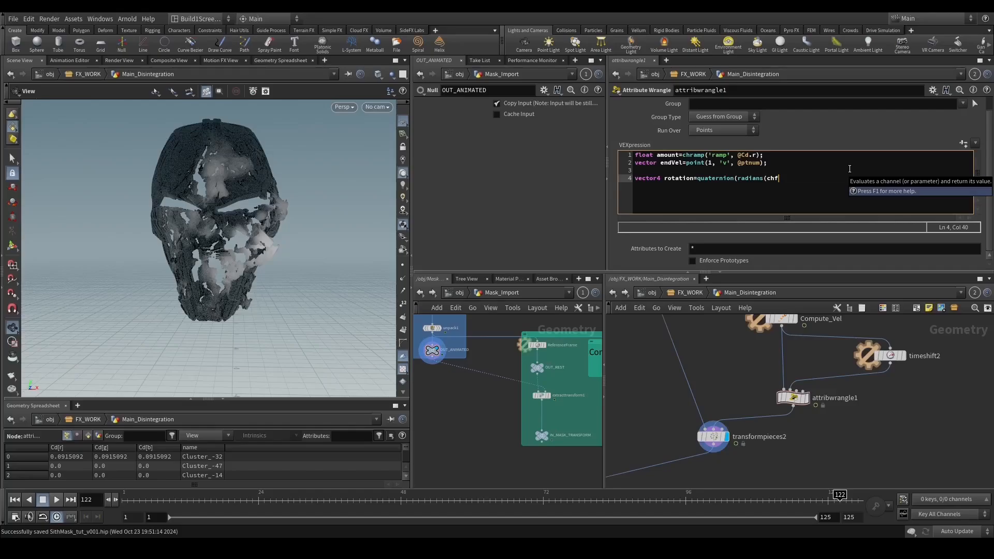
text(('An)
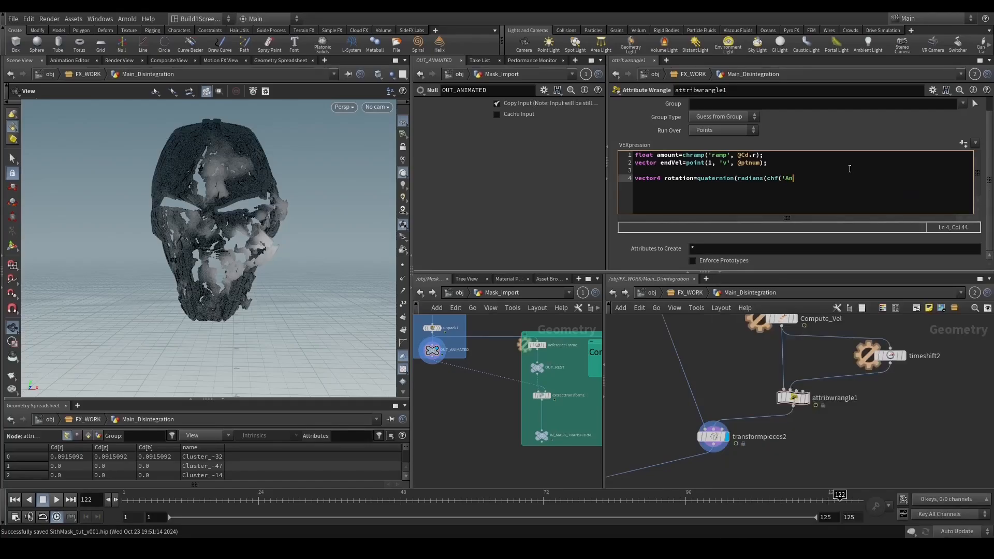
text(gle')*amount)
Complete the quaternion statement with normalize(endVel) as its axis and apply the wrangle code.
text(, norma)
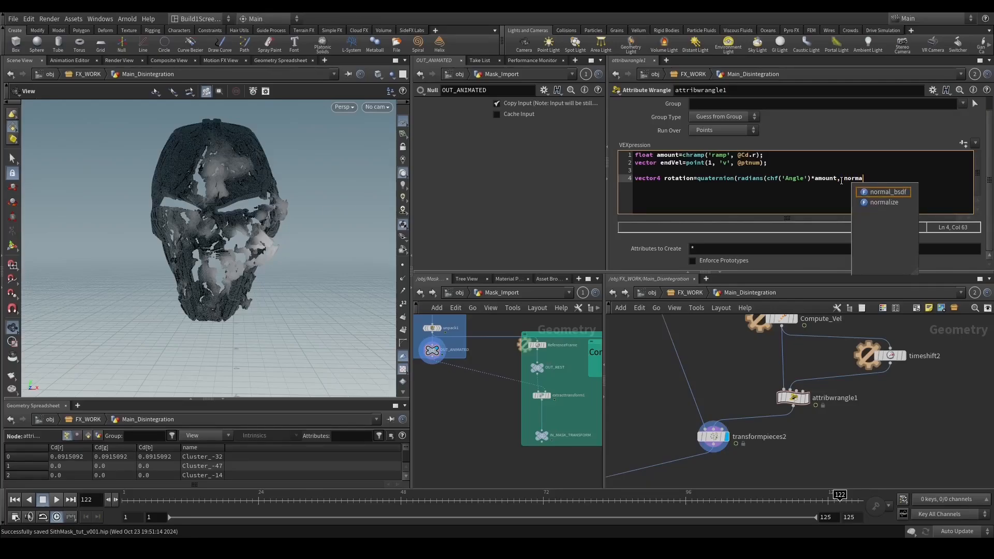
text(lize()
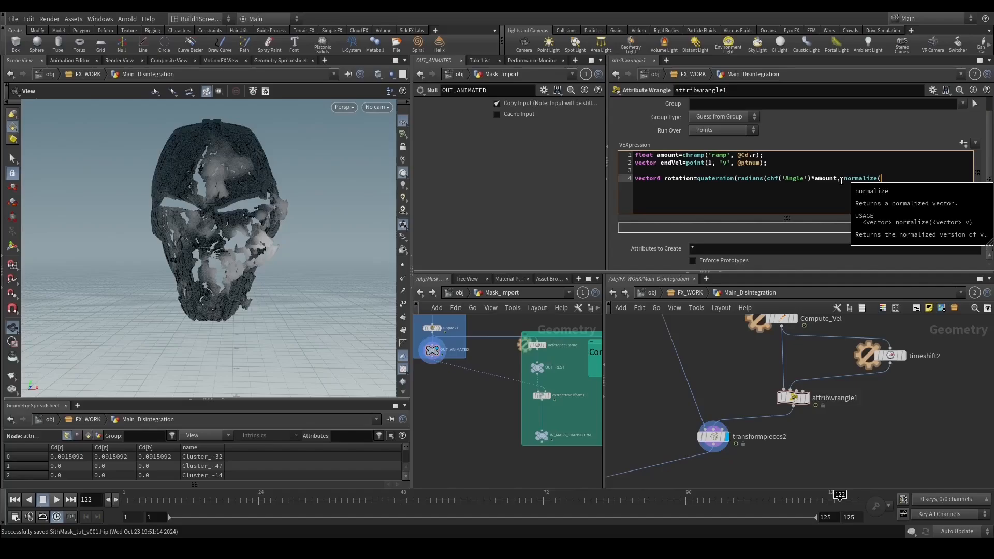
drag(661, 163, 680, 163)
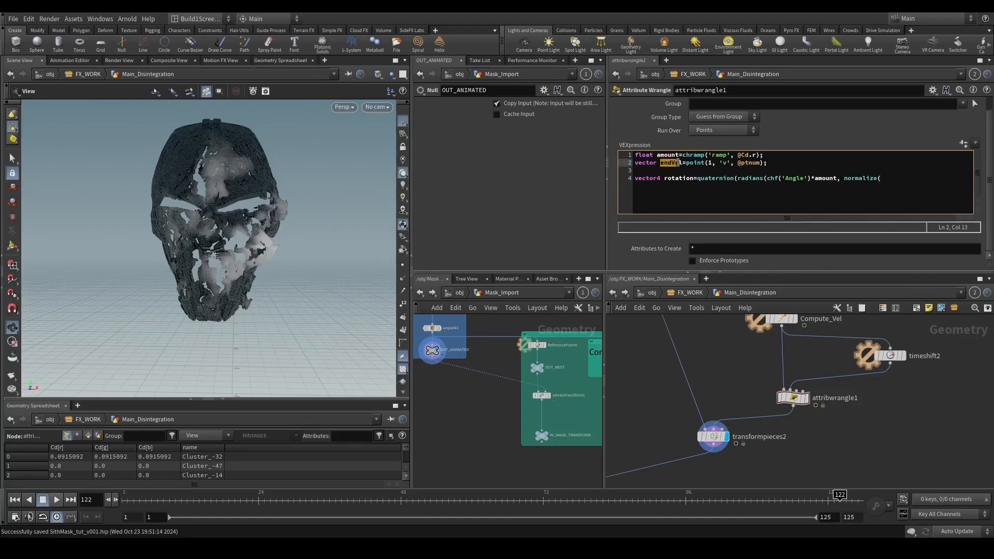
key(ctrl+c)
click(901, 187)
key(ctrl+v)
text());)
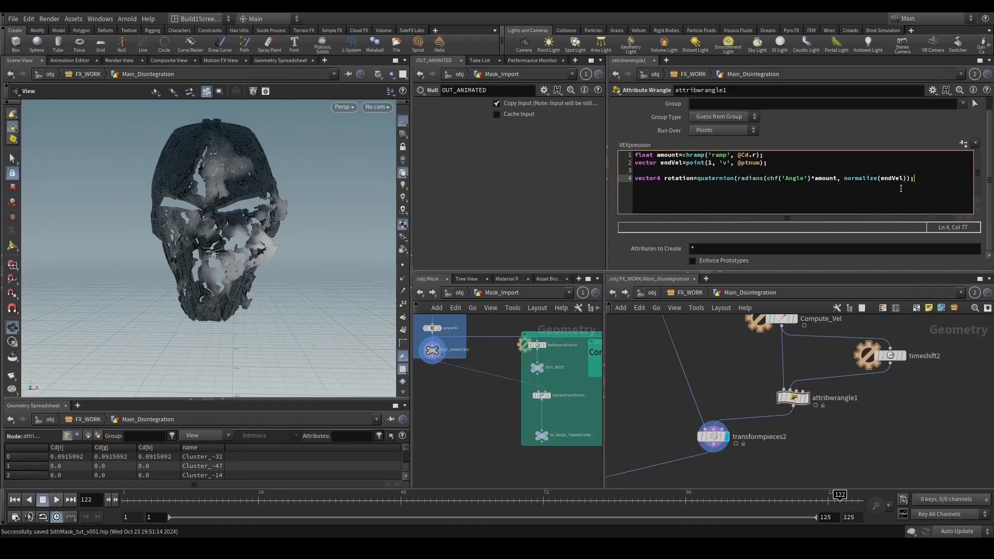
key(ctrl+Return)
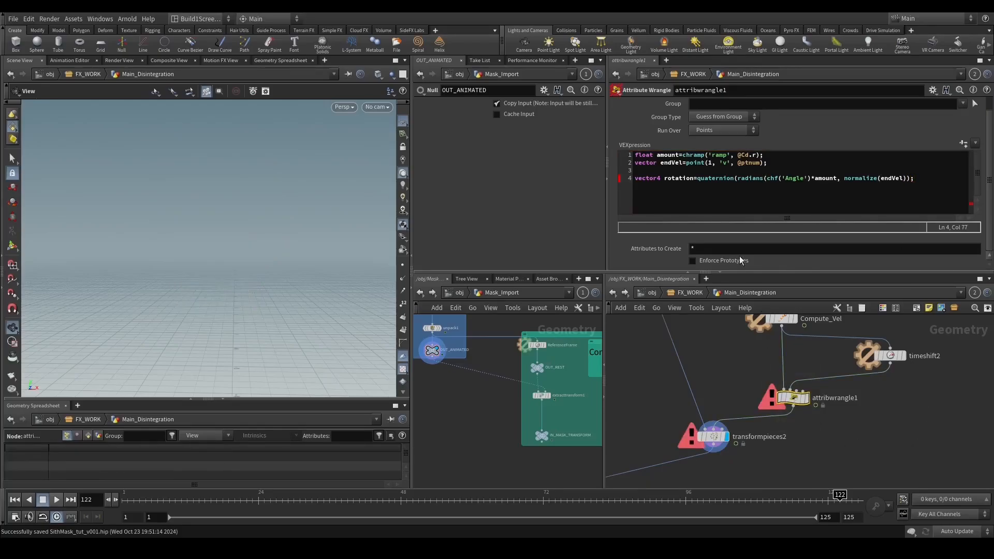
Correct the rotation line by adding the missing closing bracket of radians after amount.
click(907, 180)
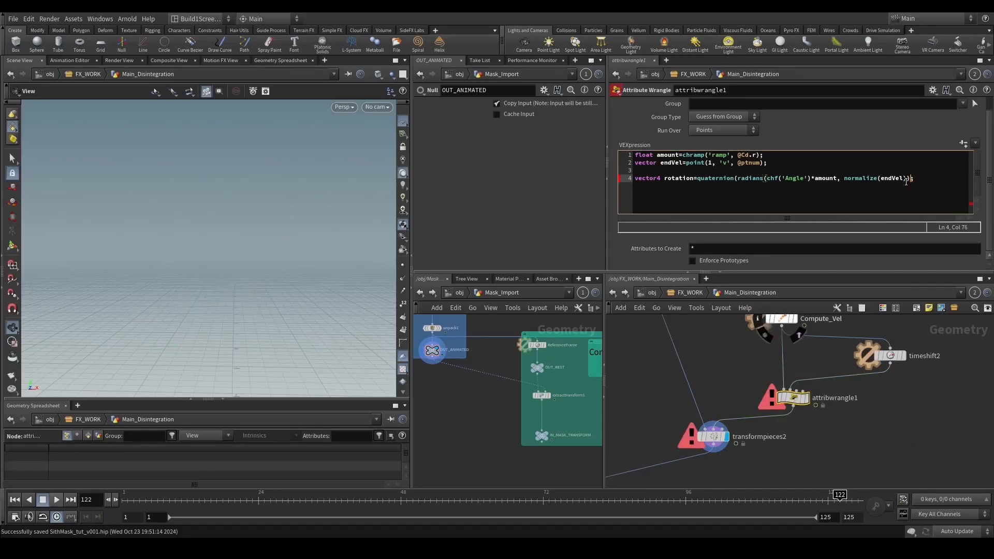
click(839, 179)
text())
Create the wrangle's channel parameters from its code and set Angle to 0.6.
scroll(889, 428, down, 2)
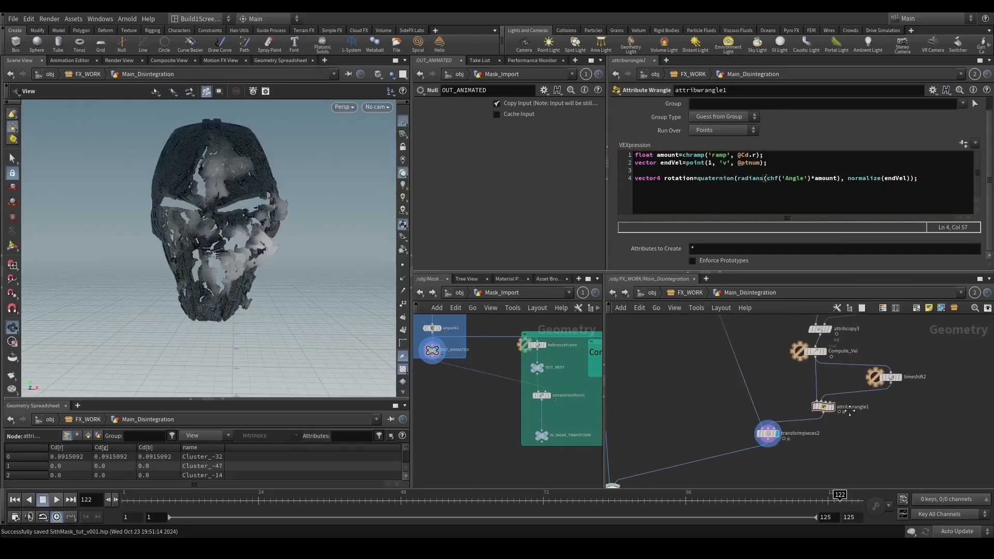
scroll(844, 414, up, 2)
click(962, 149)
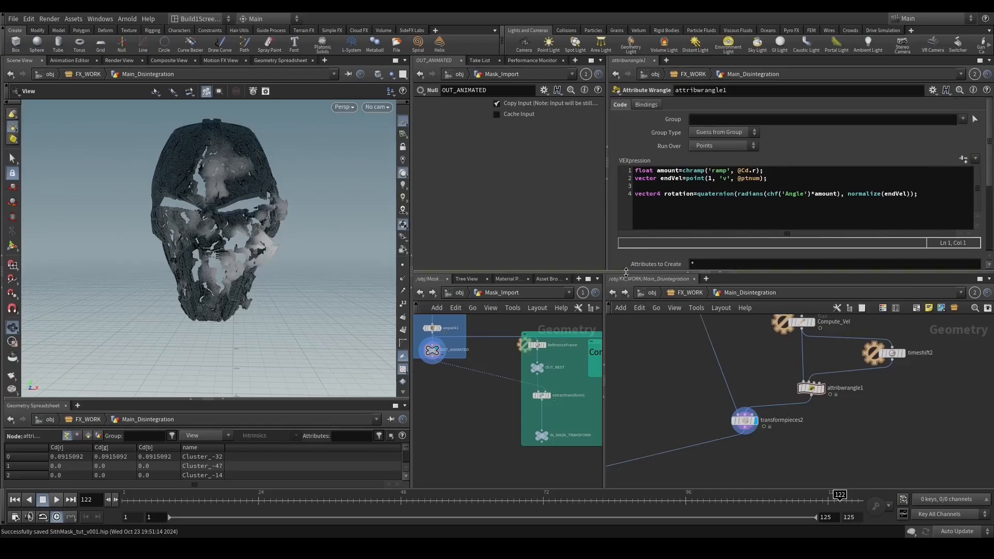
scroll(702, 246, down, 4)
middle_drag(705, 169, 690, 185)
scroll(690, 187, up, 3)
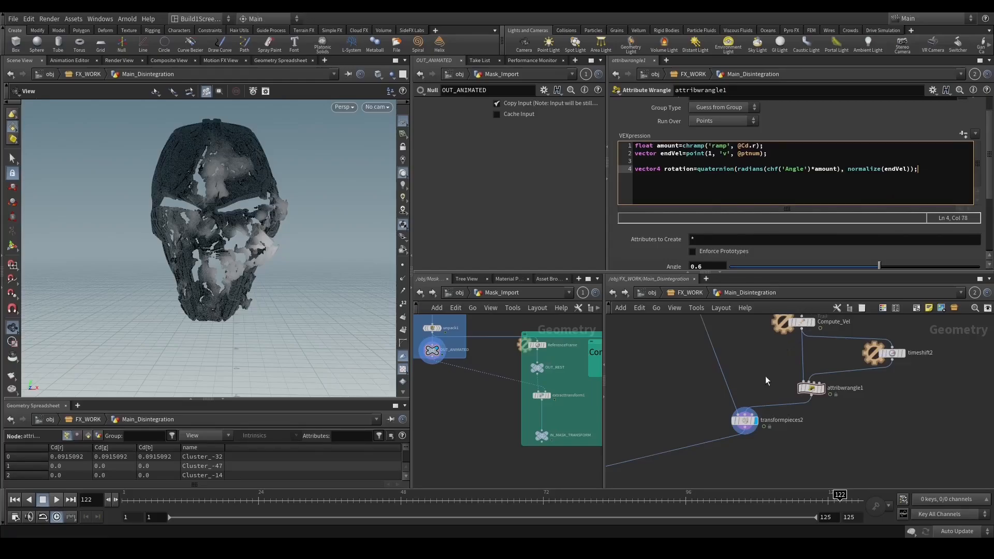
scroll(855, 357, down, 2)
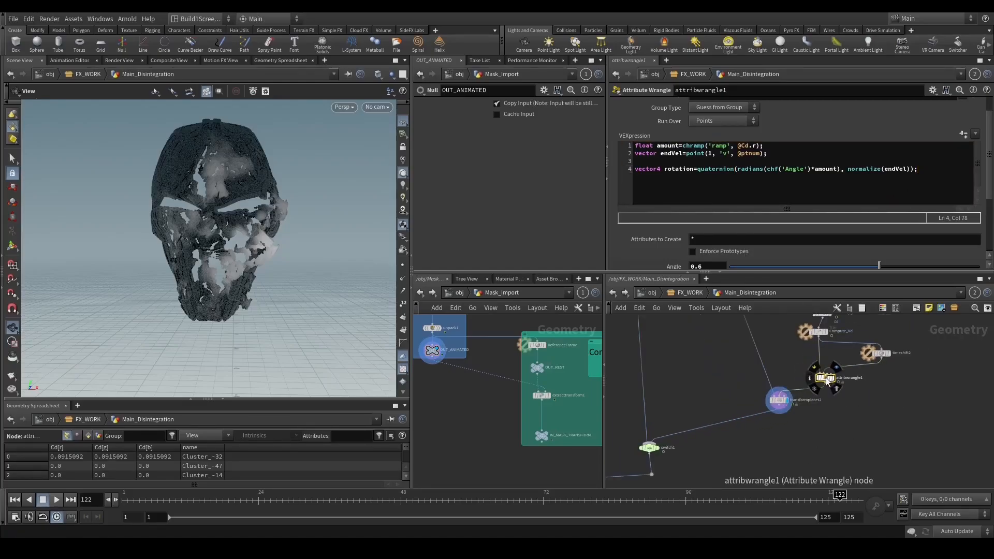
Display the wrangle's points and show their orient attribute in the geometry spreadsheet.
middle_click(825, 377)
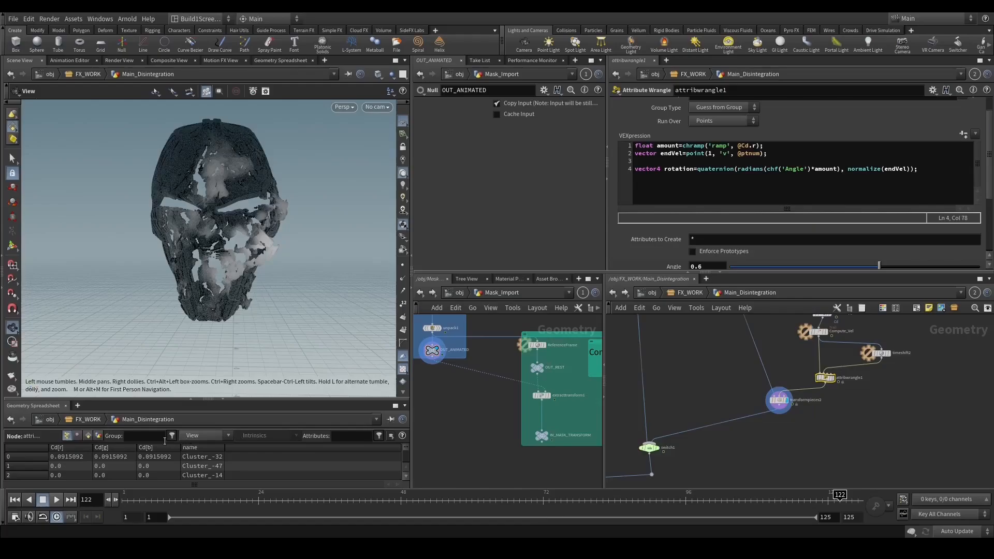
click(191, 436)
scroll(837, 388, up, 2)
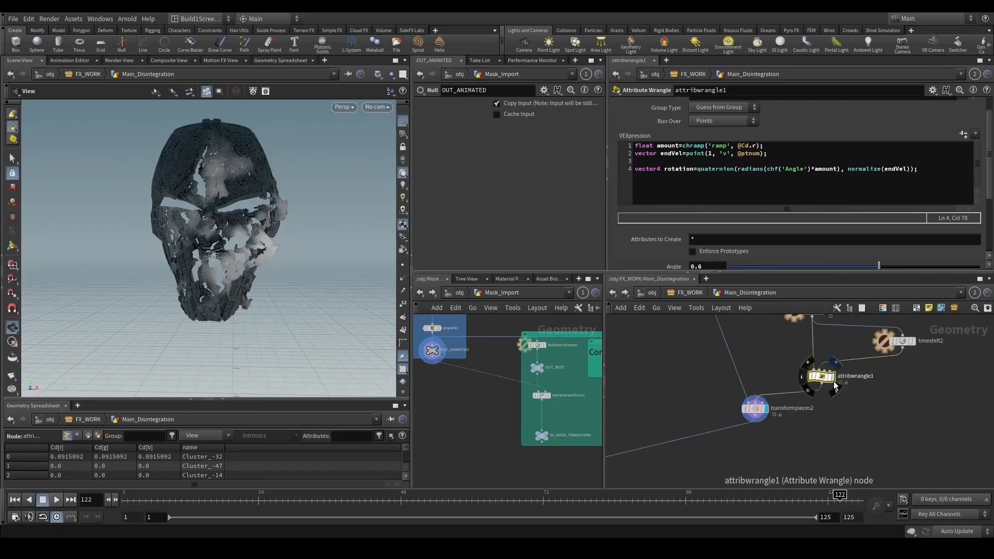
click(832, 376)
click(209, 441)
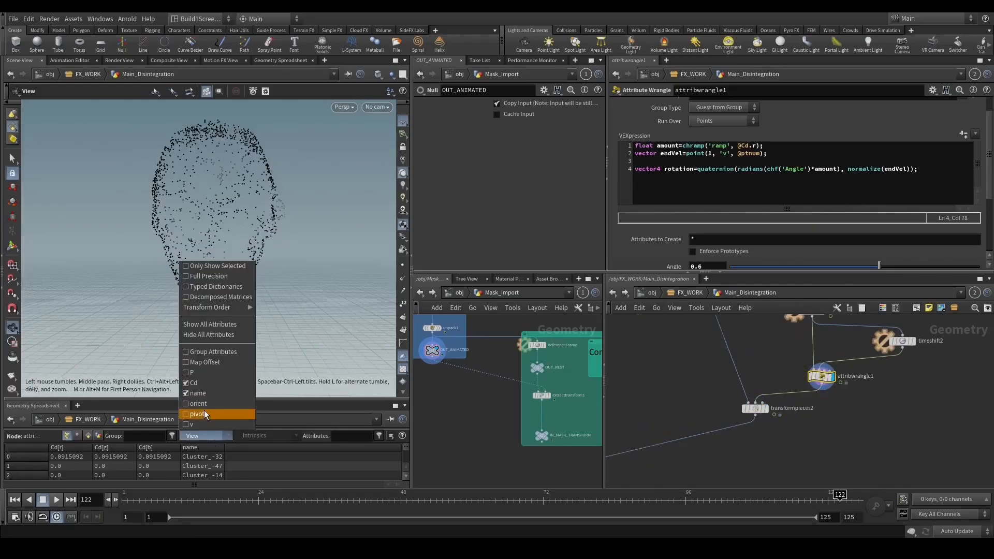
click(207, 410)
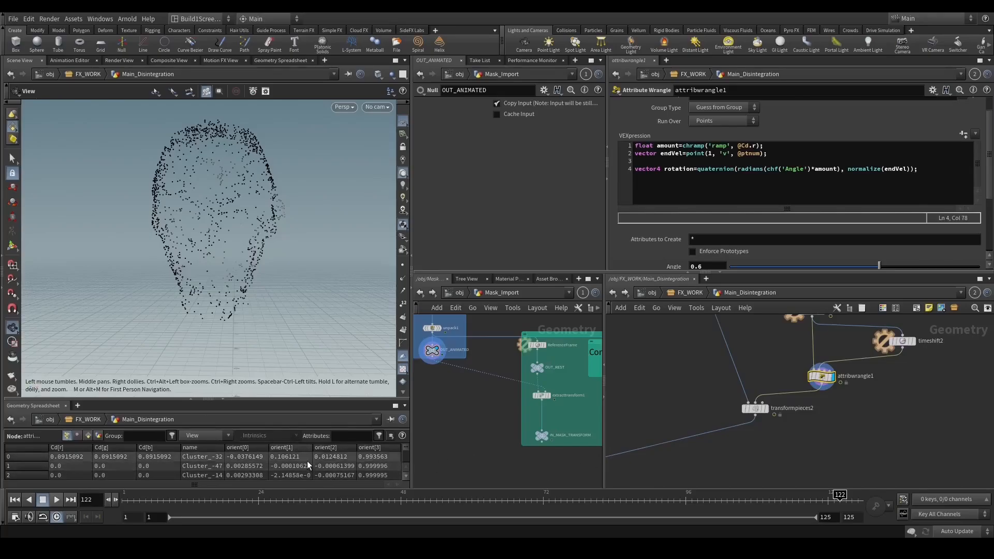
Move the transformpieces2 node farther away from the wrangle in the network.
middle_drag(788, 349, 761, 358)
click(938, 175)
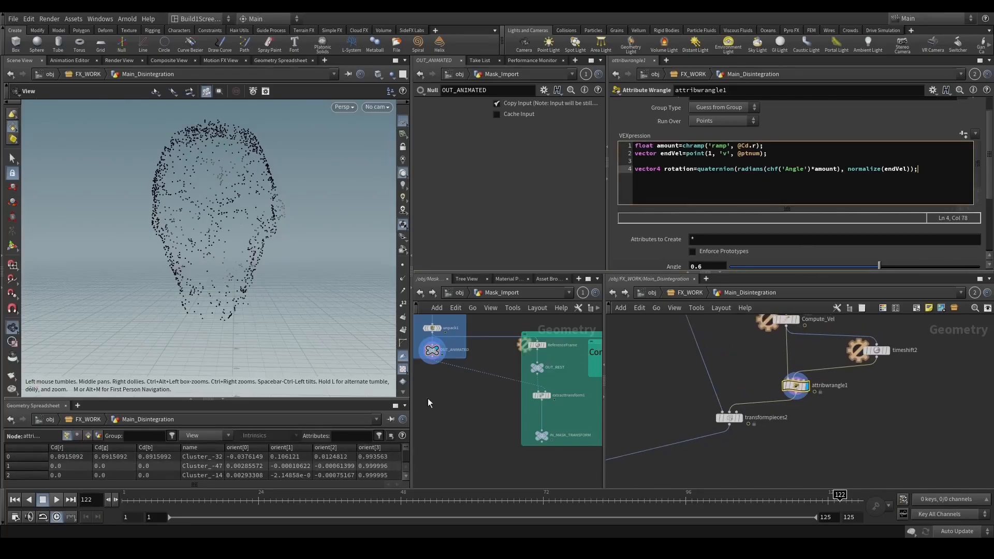
click(729, 415)
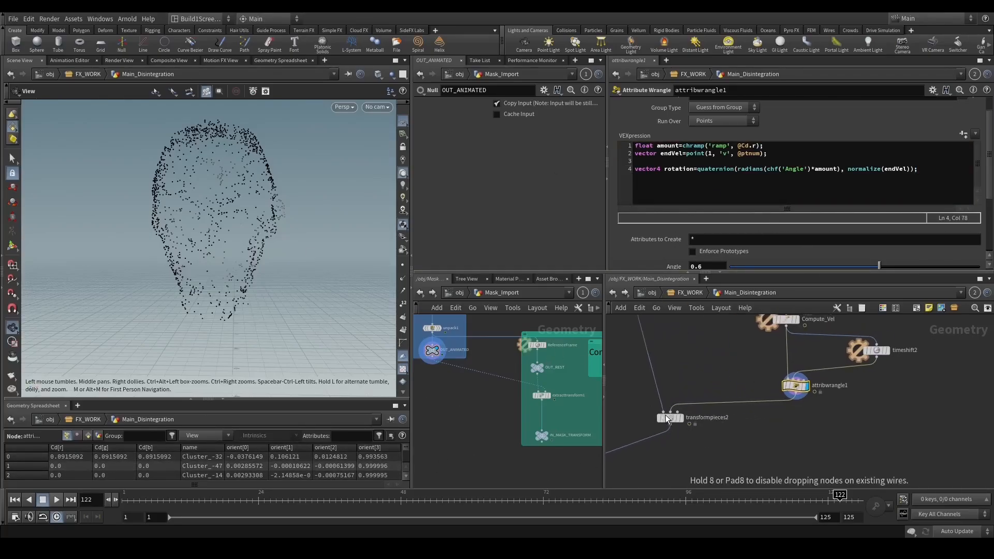
scroll(686, 387, down, 6)
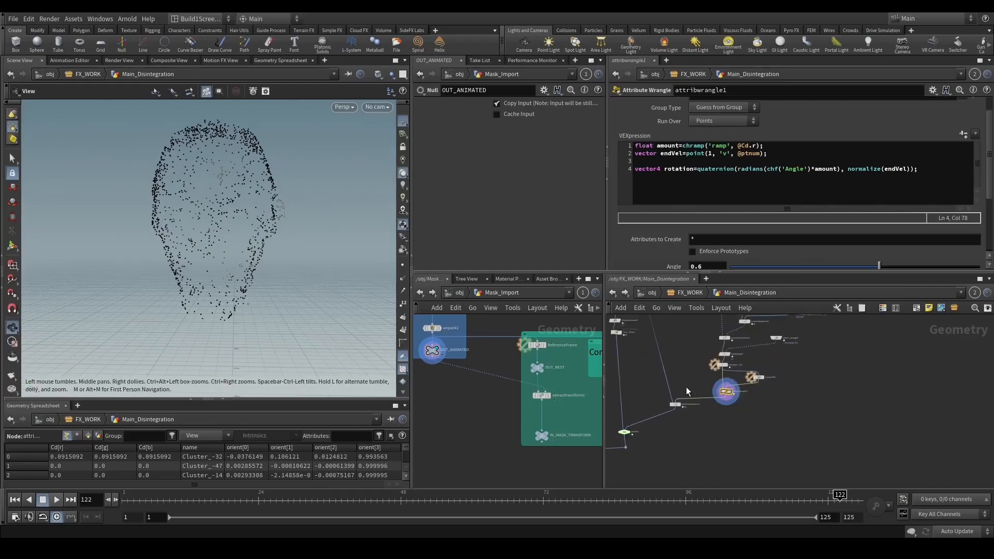
Add the line p@orient=qmultiply(p@orient, rotation); below the quaternion declaration, separated by a blank line.
drag(855, 169, 918, 170)
click(807, 169)
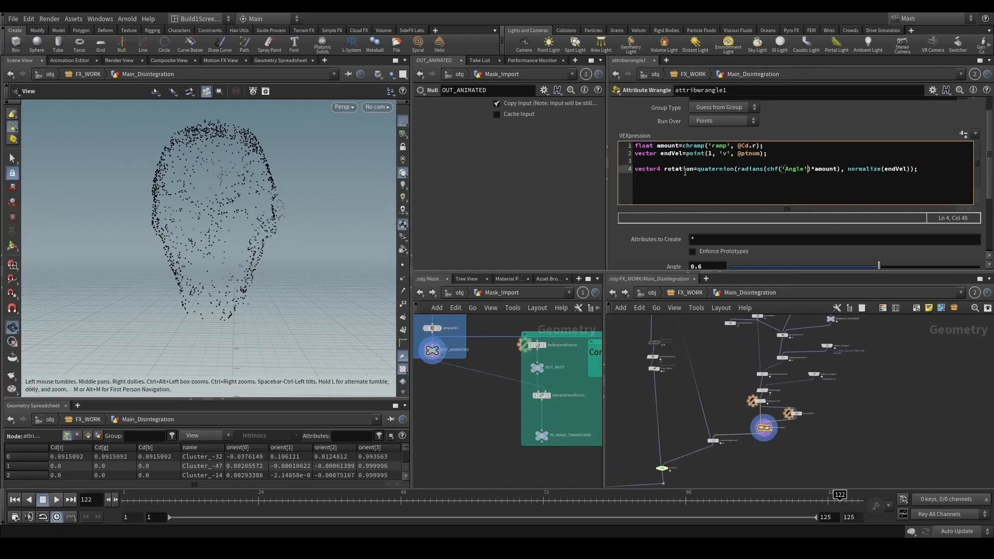
click(948, 178)
key(Return)
key(Return)
text(p@orient=)
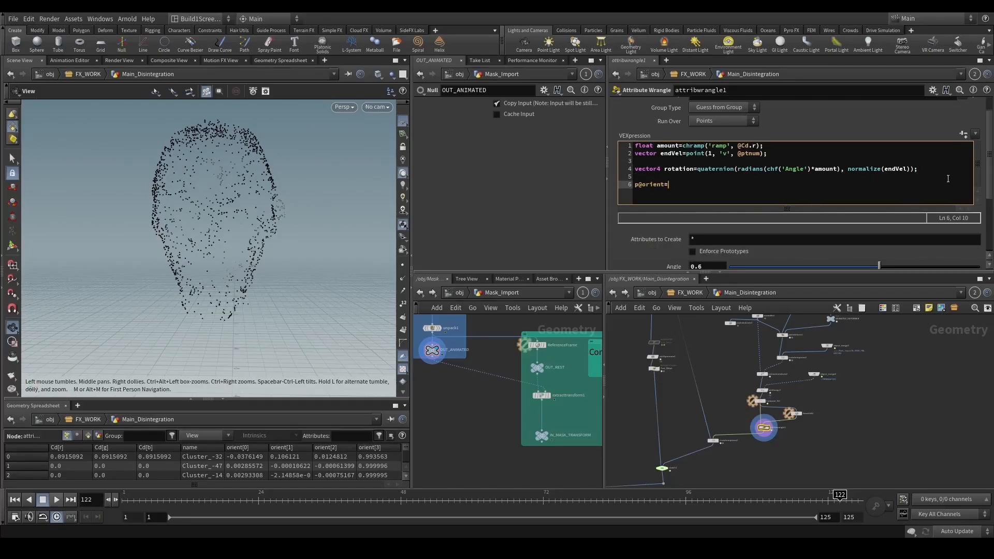
text(qmult)
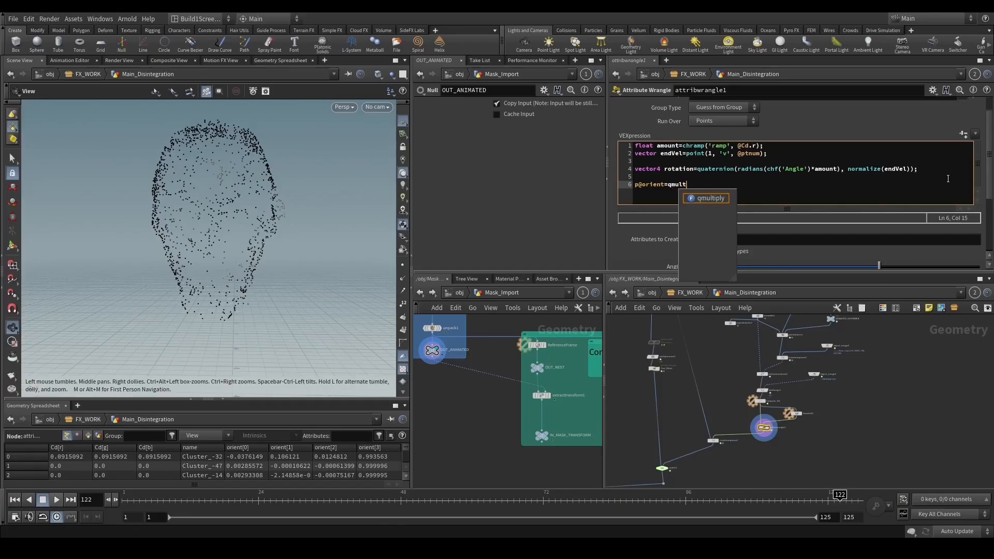
text(iply(p@roei)
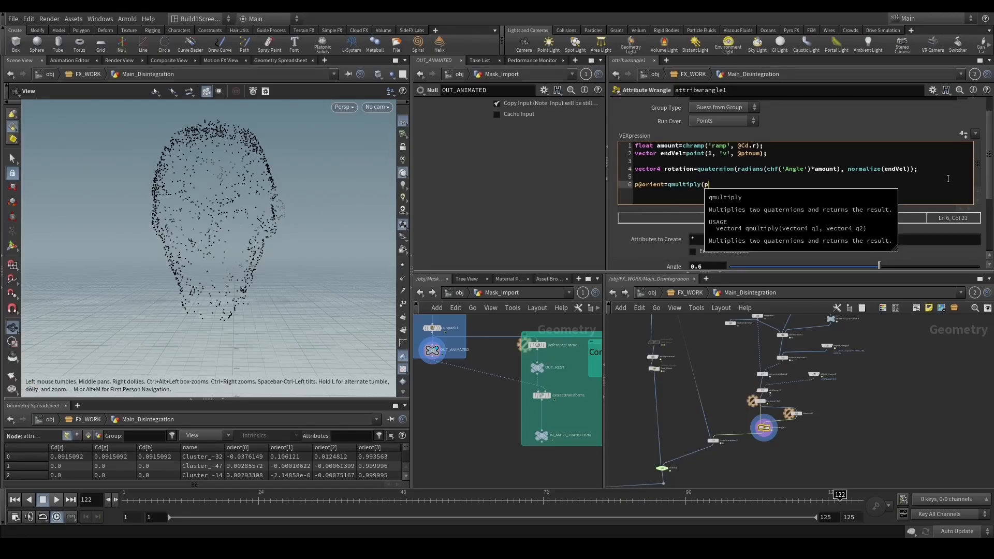
key(BackSpace)
key(BackSpace)
key(BackSpace)
key(BackSpace)
text(orient, )
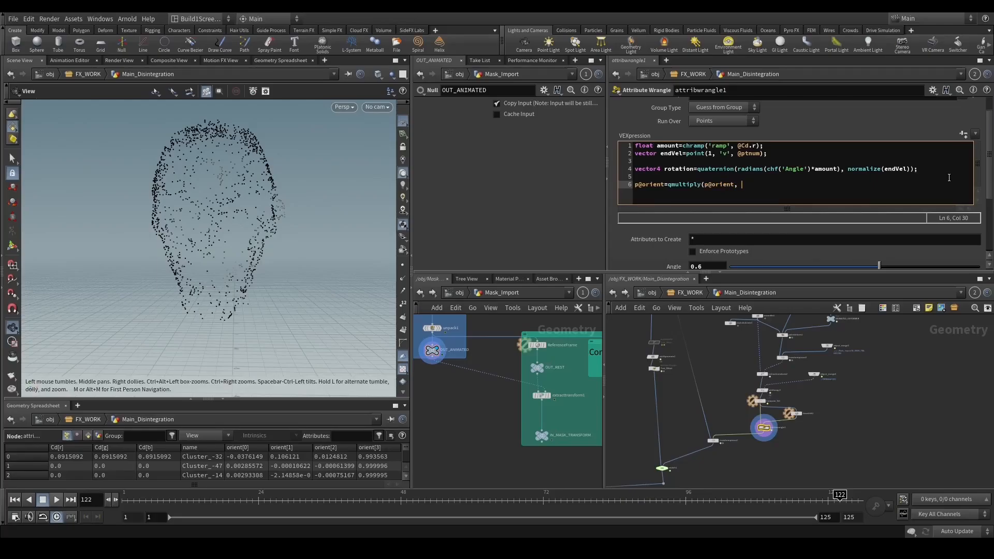
text(rotation);)
Apply the wrangle code and display the transformpieces2 result in the viewport.
middle_drag(808, 441, 830, 408)
middle_drag(708, 461, 732, 446)
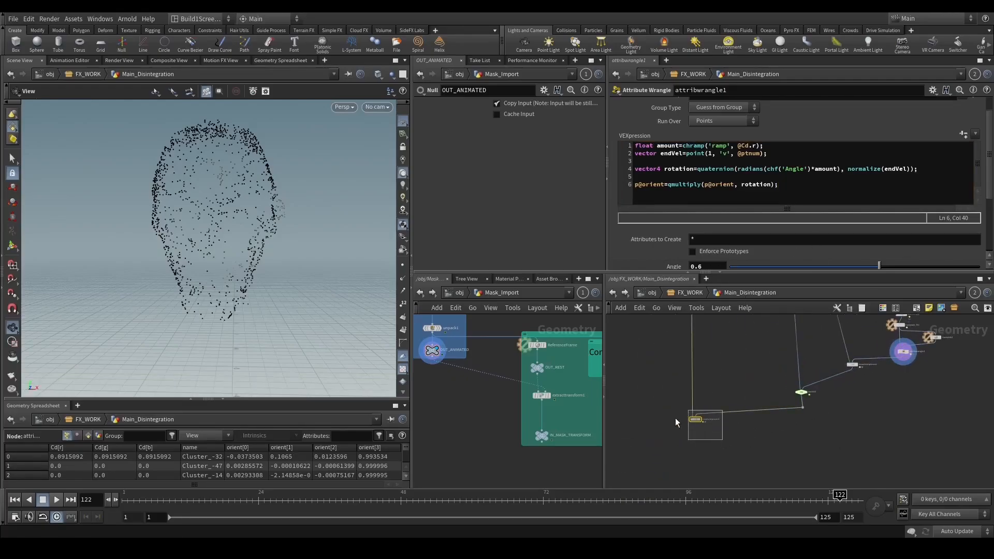
click(689, 417)
middle_drag(815, 402, 861, 390)
middle_drag(838, 340, 794, 365)
click(814, 378)
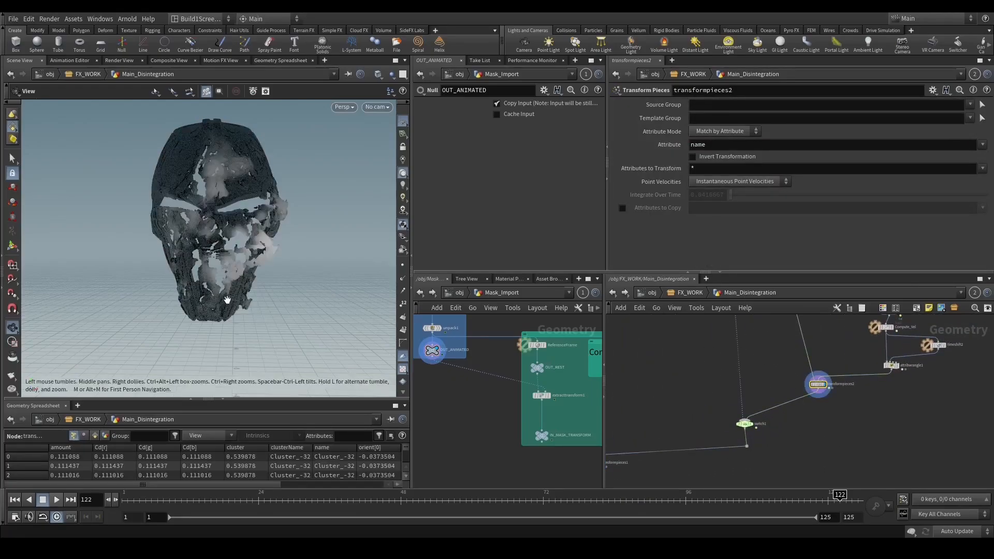
Set the Angle parameter of attribwrangle1 to 200.
middle_drag(979, 358, 892, 396)
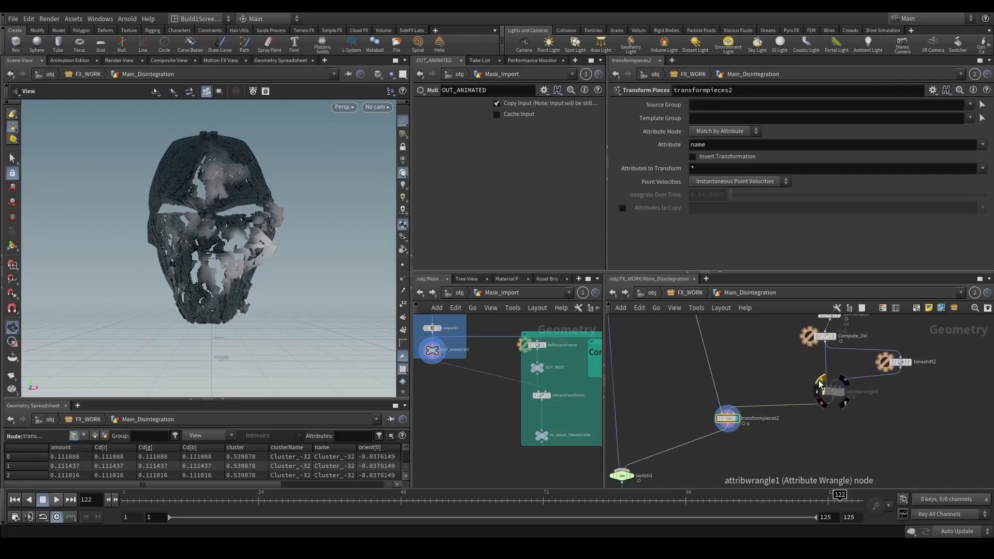
click(833, 392)
scroll(677, 256, down, 4)
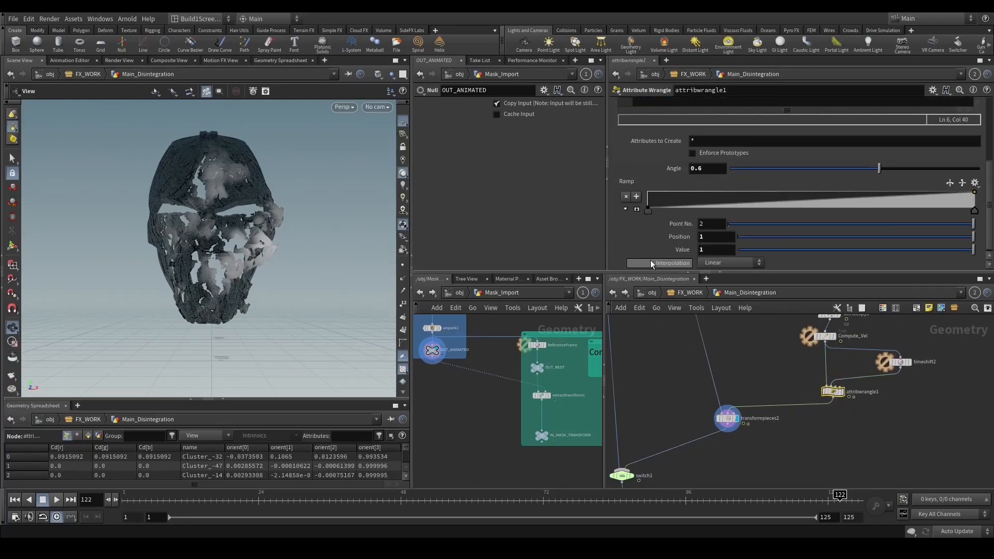
scroll(673, 244, up, 3)
middle_drag(708, 227, 964, 182)
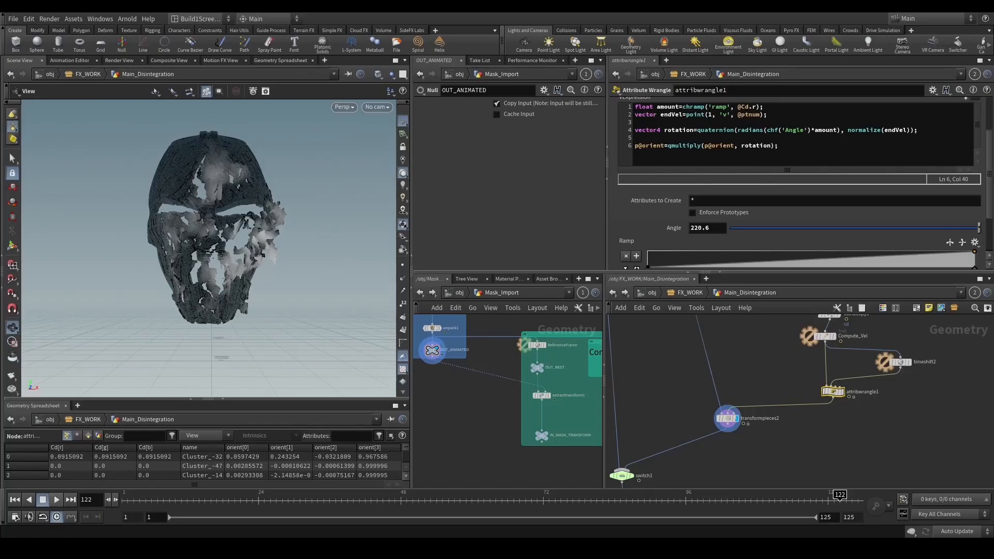
double_click(702, 228)
text(200)
key(Return)
Enlarge the wrangle's ramp and add a point at about position 0.29 and value 0.12.
scroll(635, 268, down, 3)
scroll(637, 217, down, 2)
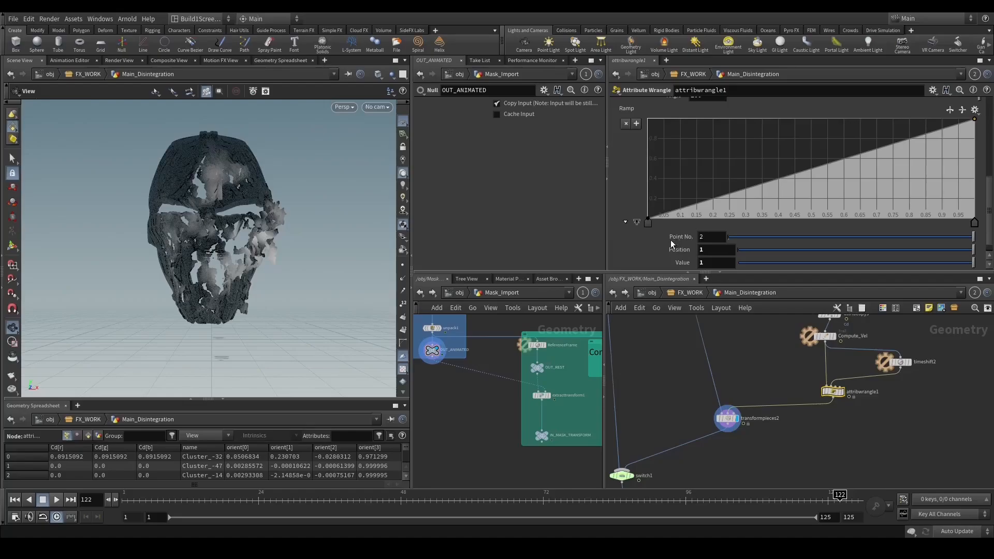
drag(769, 181, 744, 207)
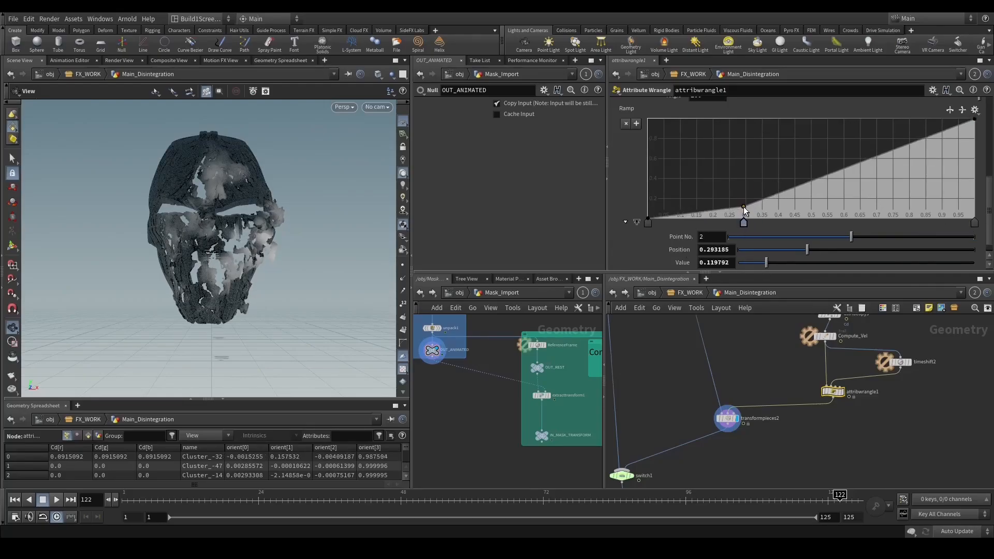
Change the interpolation of all three ramp points to Bezier.
click(654, 218)
scroll(653, 225, down, 1)
click(707, 260)
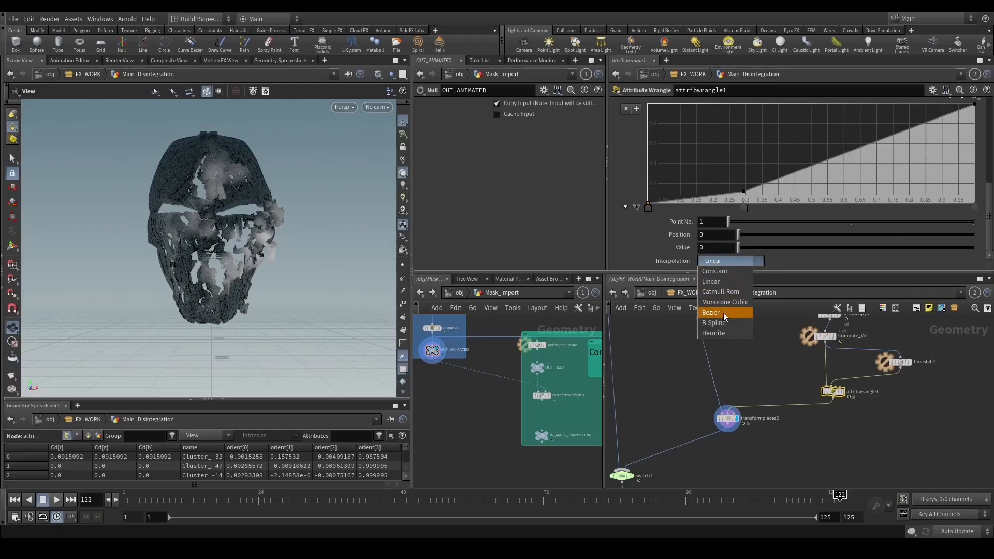
click(726, 314)
click(744, 208)
click(735, 262)
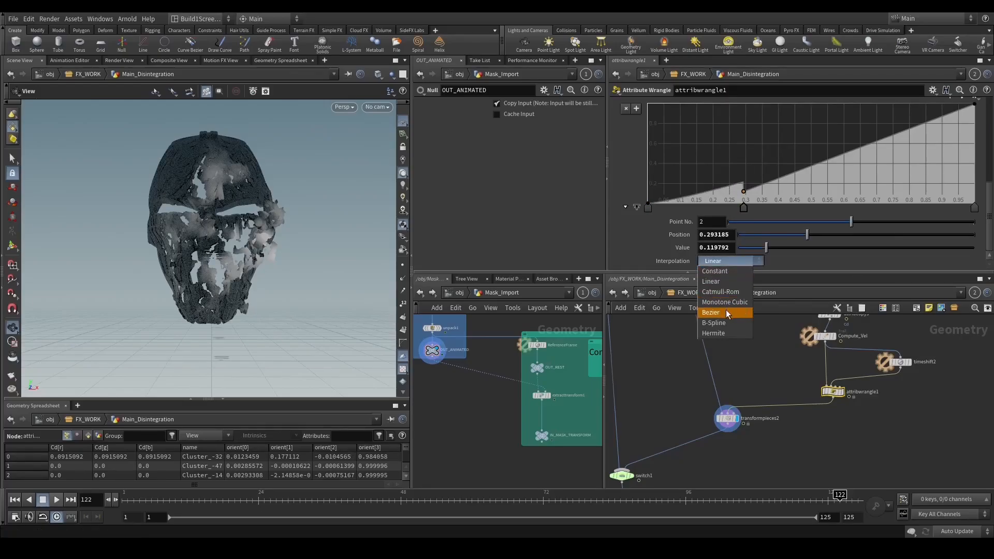
click(726, 313)
click(975, 208)
click(734, 261)
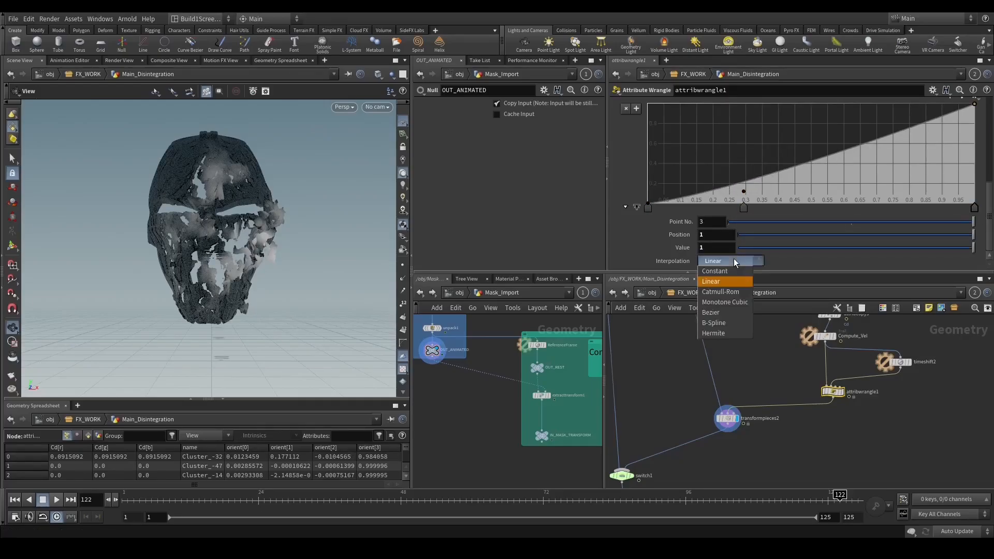
click(725, 312)
Set the middle ramp point to position 0.33 and value 0.
click(744, 208)
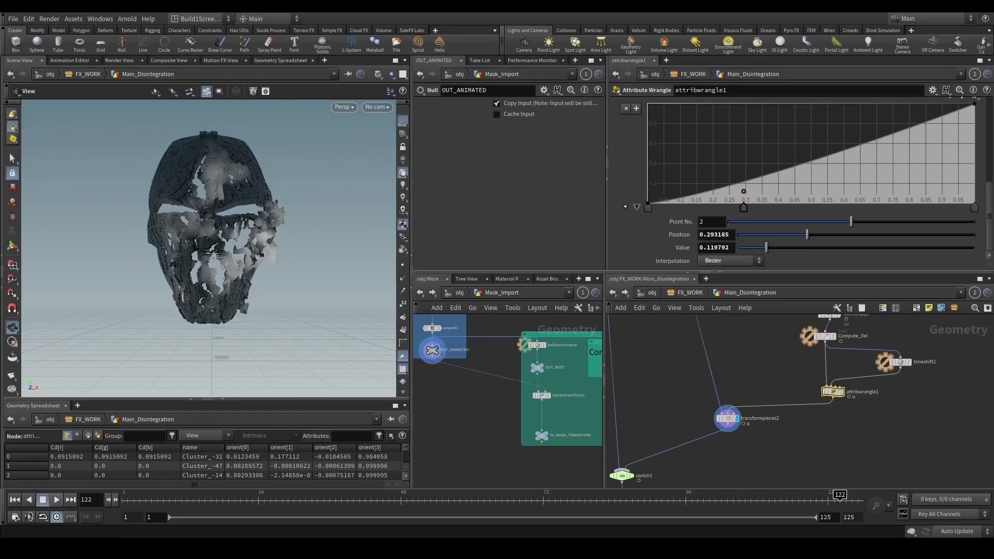
click(713, 234)
text(.33)
key(Return)
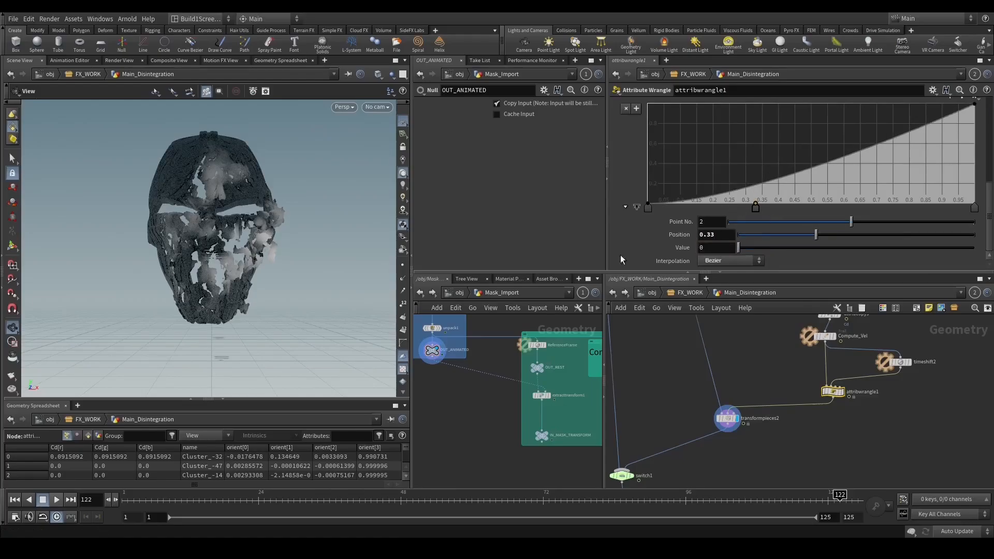
View the disintegrating mask through RENDER_CAM in a maximized viewport and save the scene.
scroll(311, 266, up, 5)
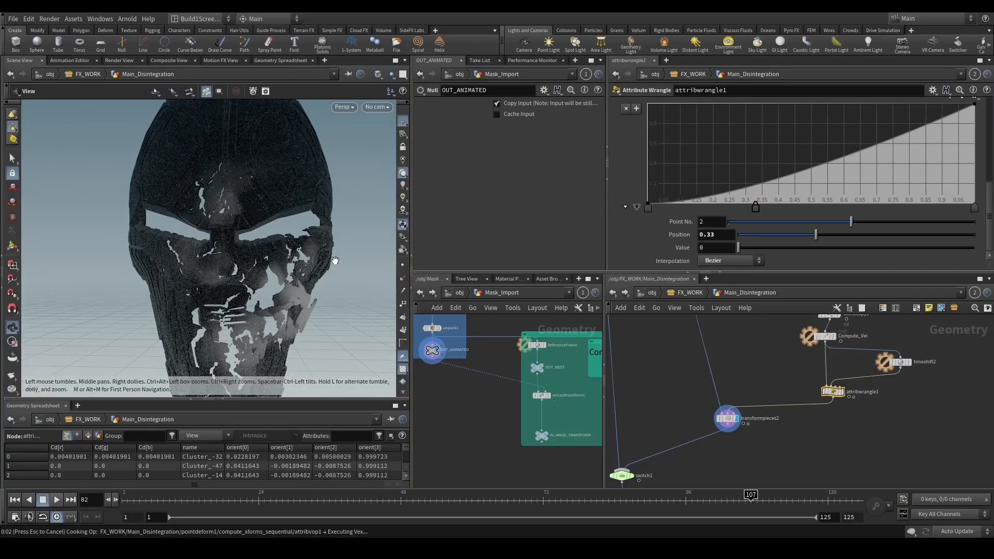
click(373, 106)
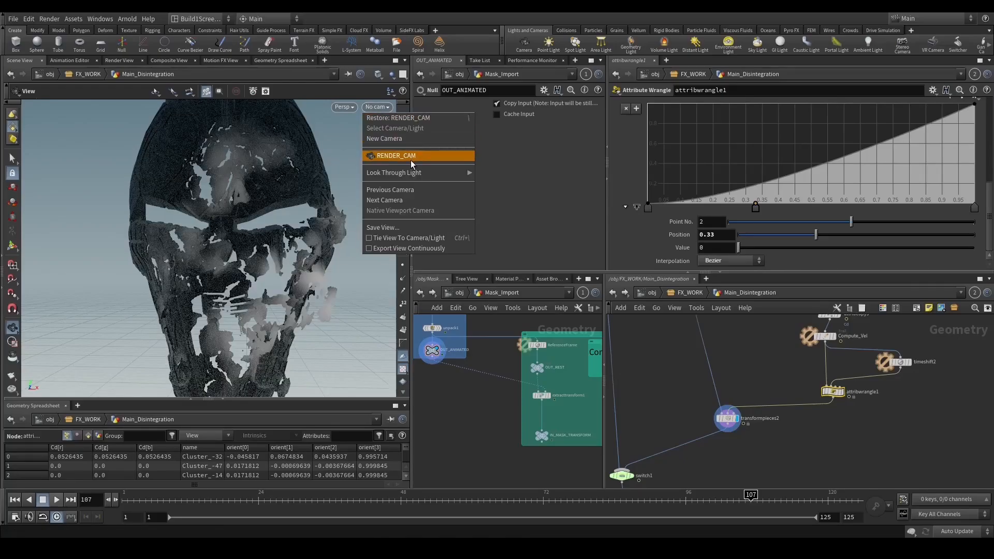
click(410, 161)
click(395, 61)
key(ctrl+s)
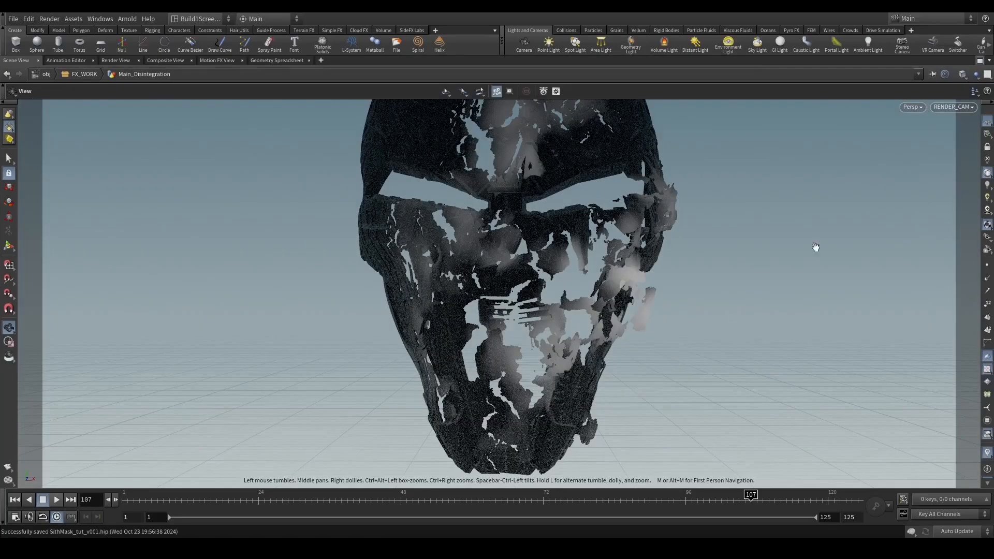
click(981, 60)
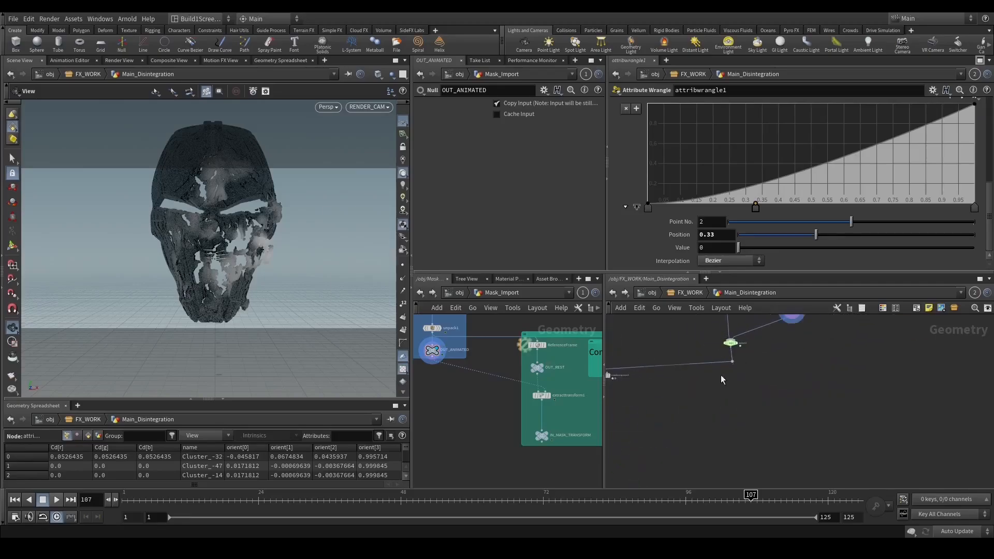
Display transformpieces1 together with all other scene objects and set the viewport shading to Smooth Shaded.
click(680, 405)
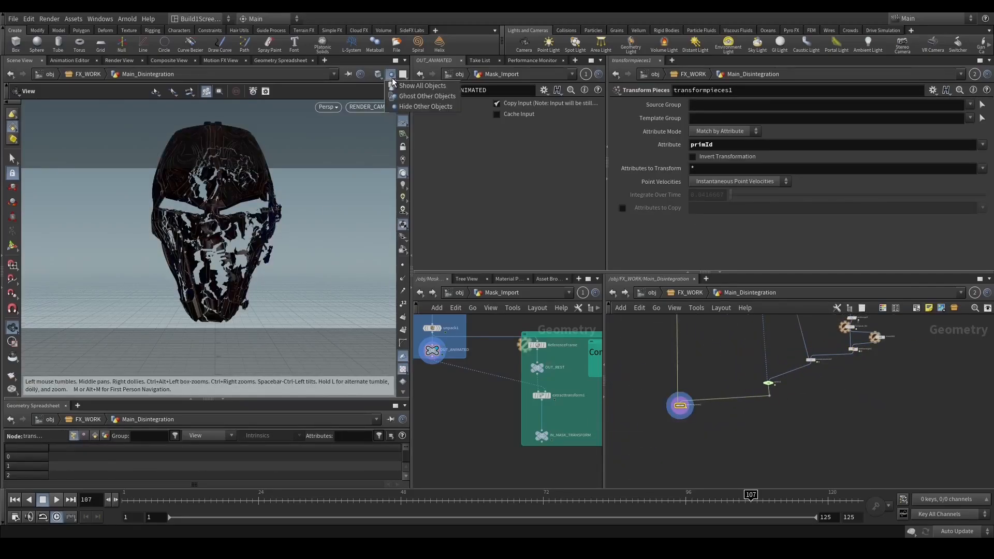
click(395, 61)
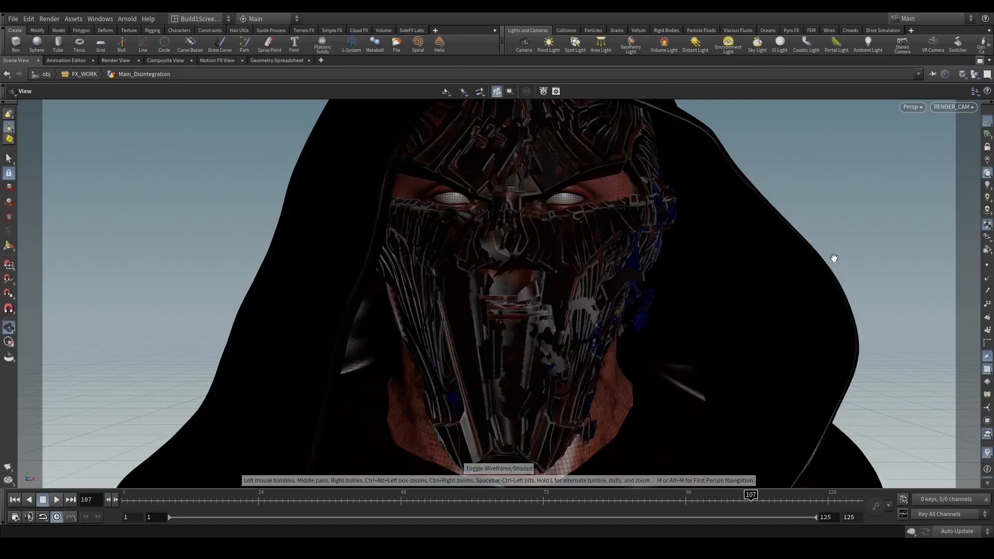
click(962, 74)
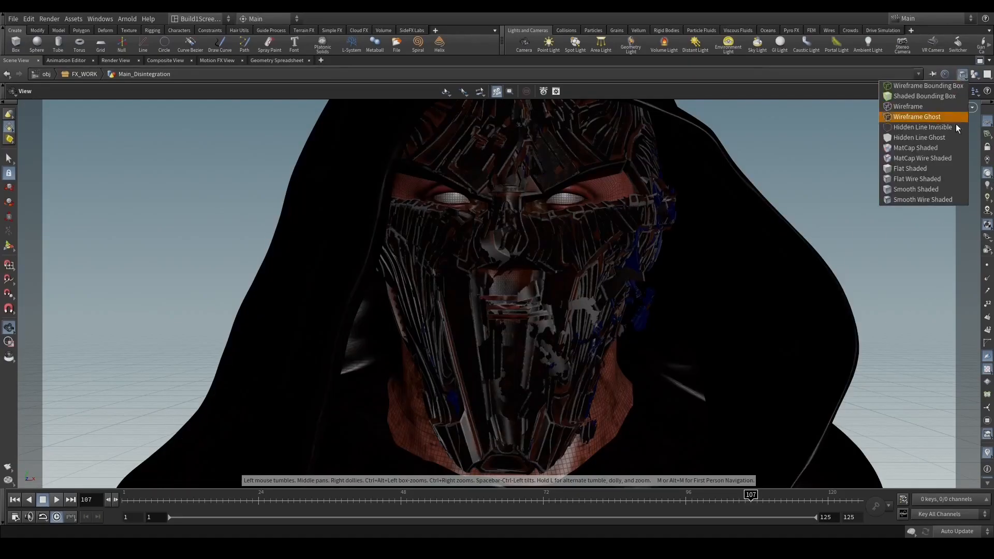
click(914, 192)
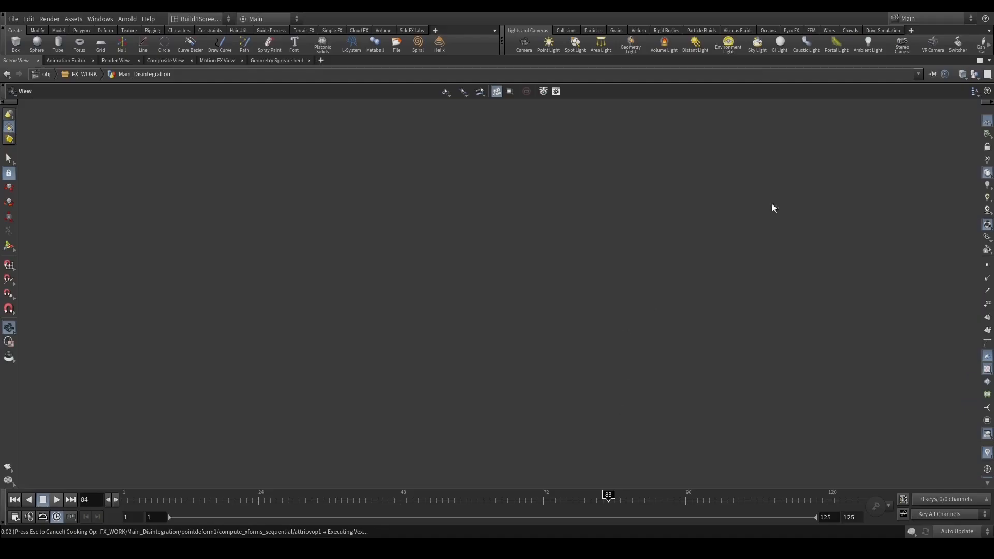
click(980, 61)
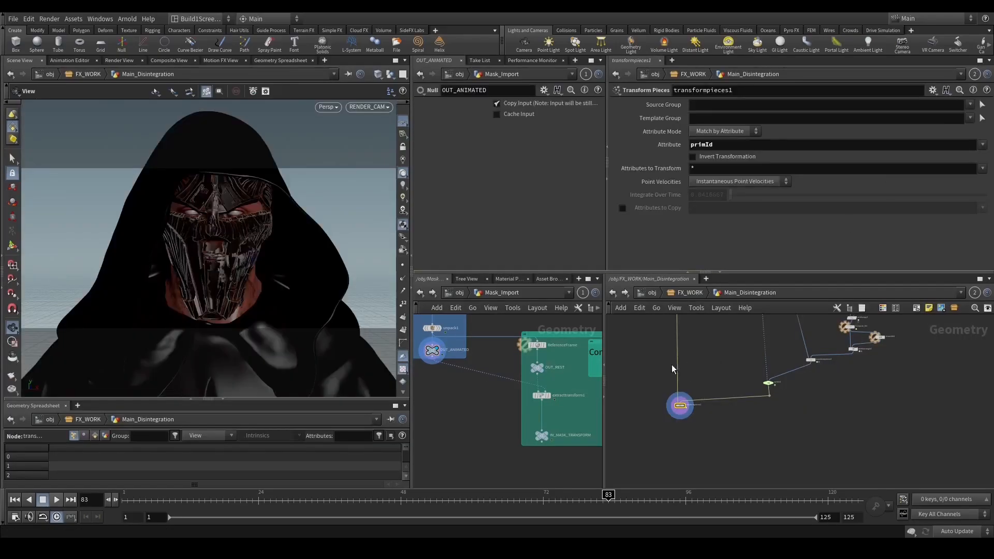
Hide the Mask_Import object at the object level and return to the Main_Disintegration network.
click(651, 293)
scroll(797, 418, down, 3)
scroll(729, 374, up, 4)
click(731, 355)
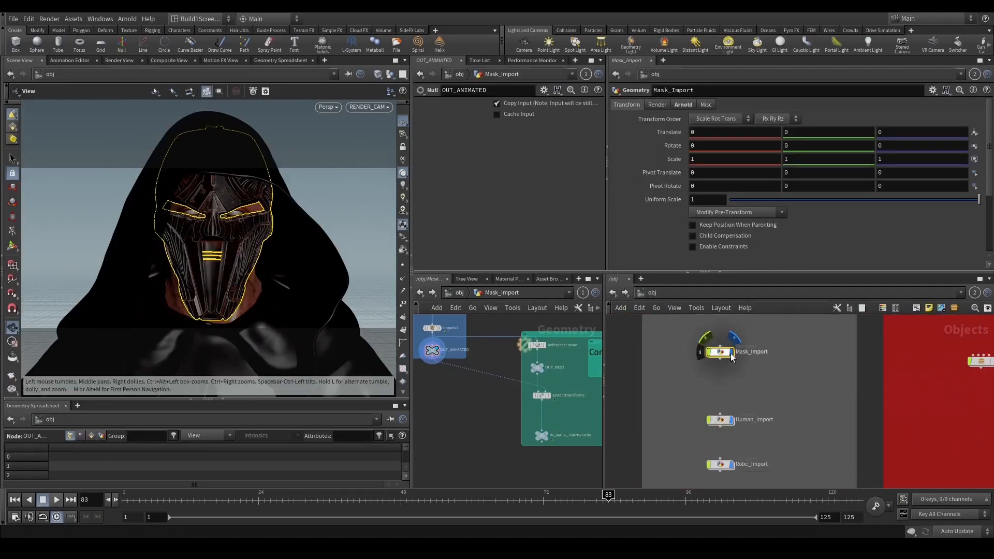
click(611, 293)
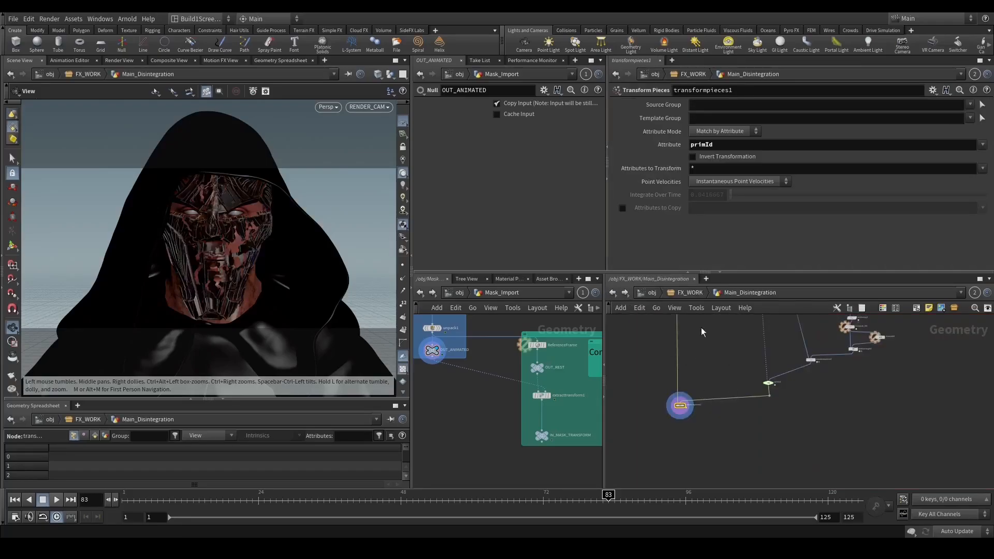
Save the scene and render a flipbook of the maximized RENDER_CAM viewport to MPlay over $RFSTART to $RFEND with increment 1.
click(396, 60)
key(ctrl+s)
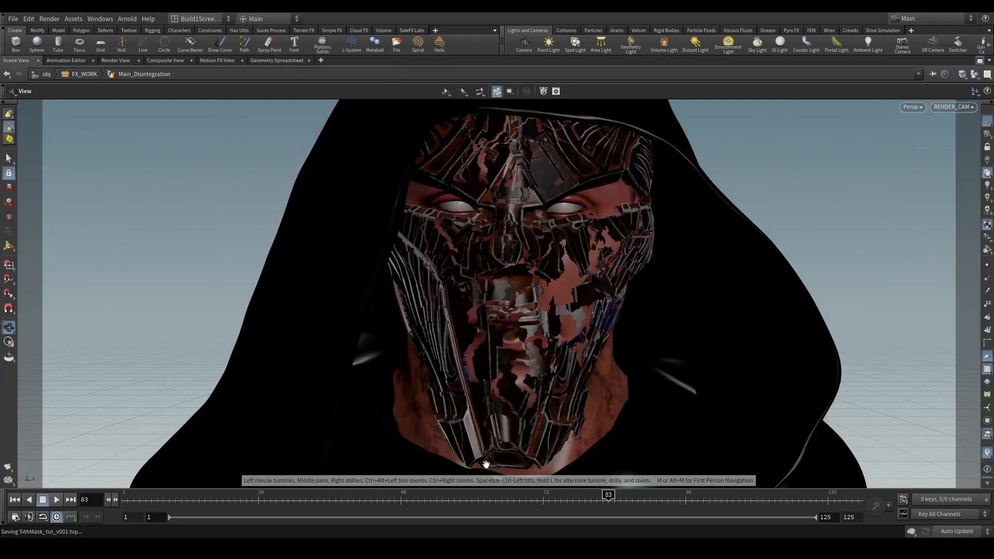
click(8, 466)
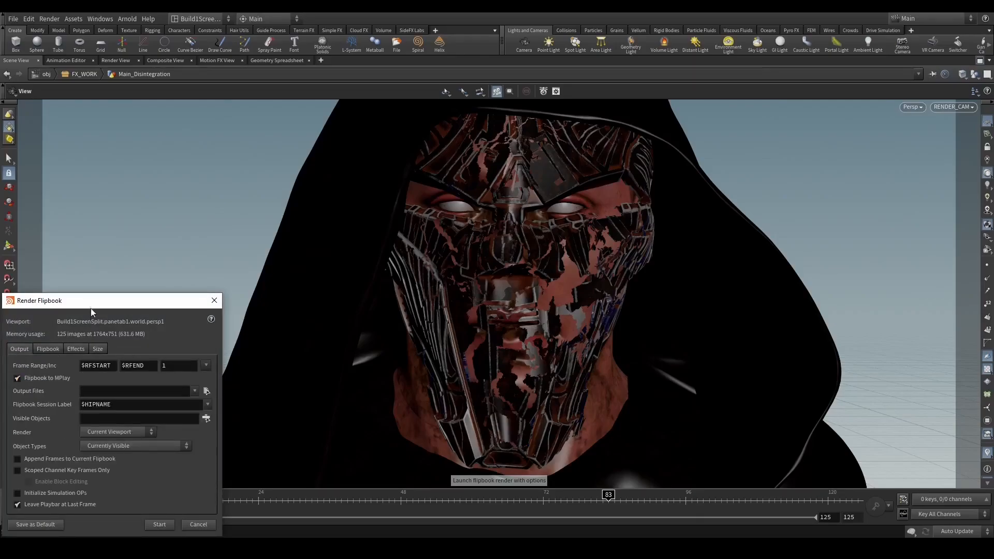
drag(92, 306, 282, 224)
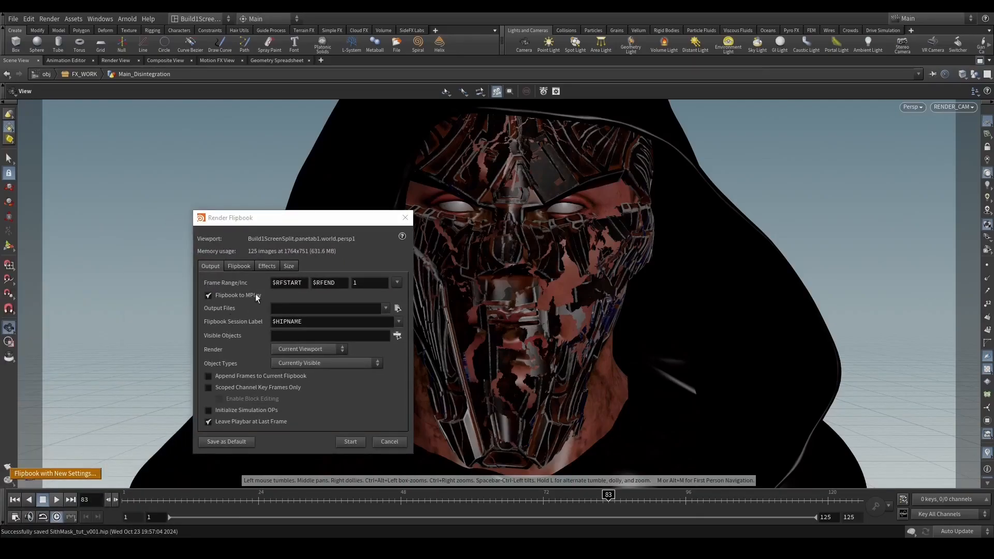
click(287, 267)
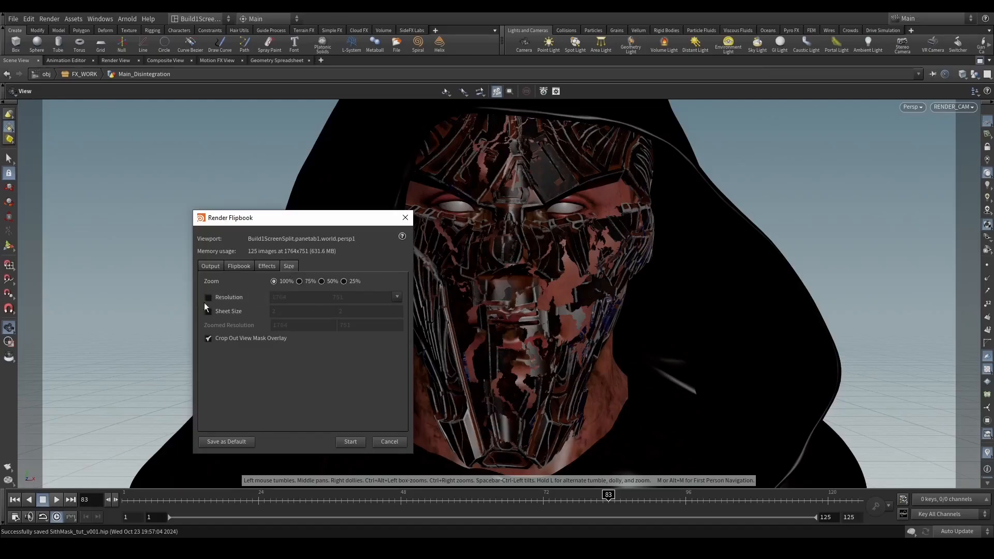
click(211, 267)
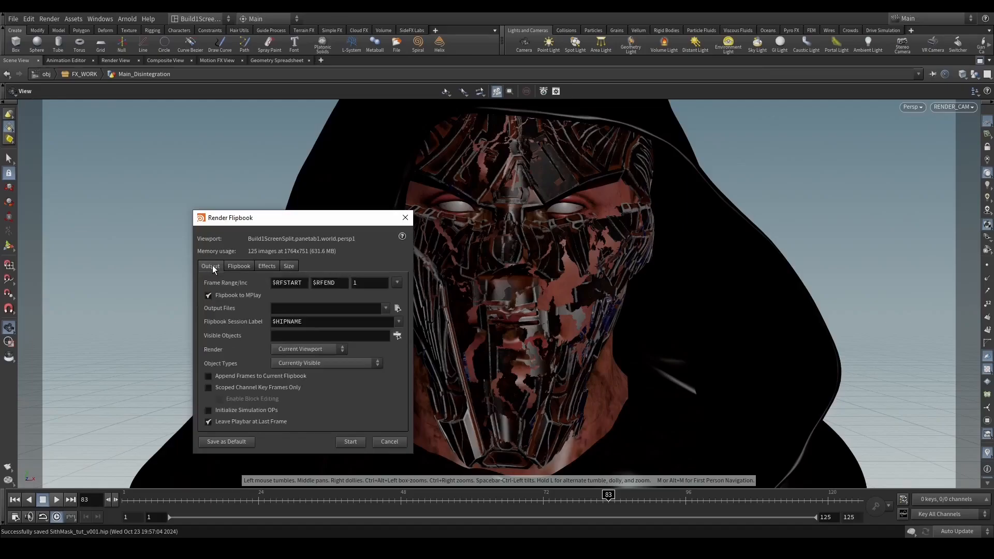
click(351, 441)
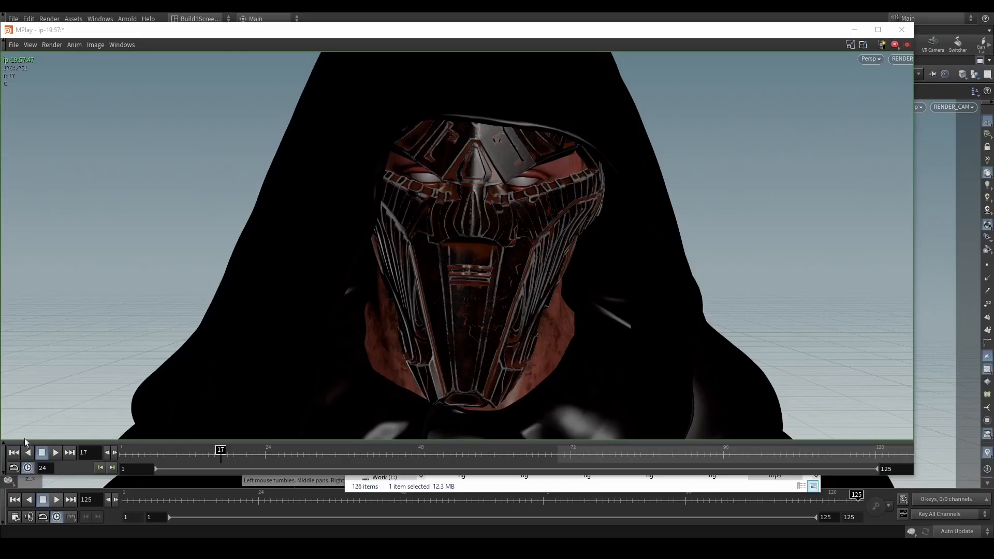
Play the flipbook, scrub to frame 116 to review the mask disintegration, and minimize MPlay.
click(55, 452)
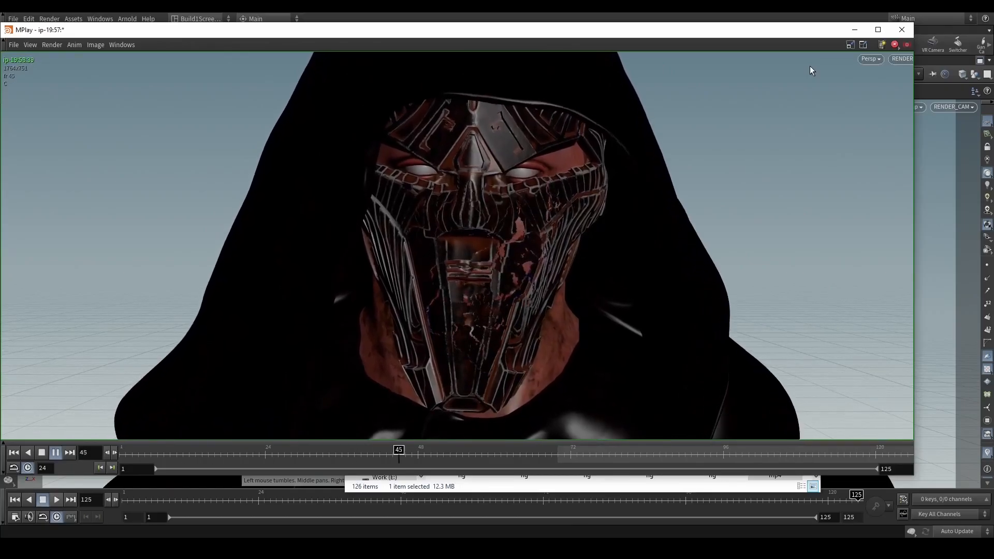
mouse_move(579, 453)
mouse_down()
mouse_move(351, 452)
mouse_move(663, 448)
mouse_move(796, 431)
mouse_move(702, 450)
mouse_move(559, 450)
mouse_move(816, 441)
mouse_move(845, 449)
mouse_move(631, 434)
mouse_move(879, 427)
mouse_move(686, 433)
mouse_move(904, 435)
mouse_move(730, 426)
mouse_move(889, 417)
mouse_move(554, 430)
mouse_move(844, 416)
mouse_up()
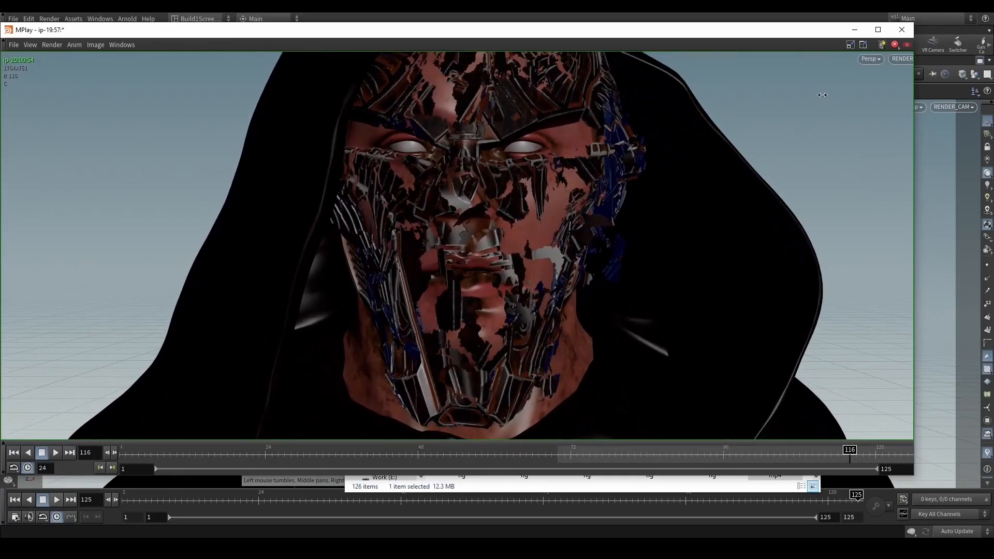
click(855, 30)
click(693, 253)
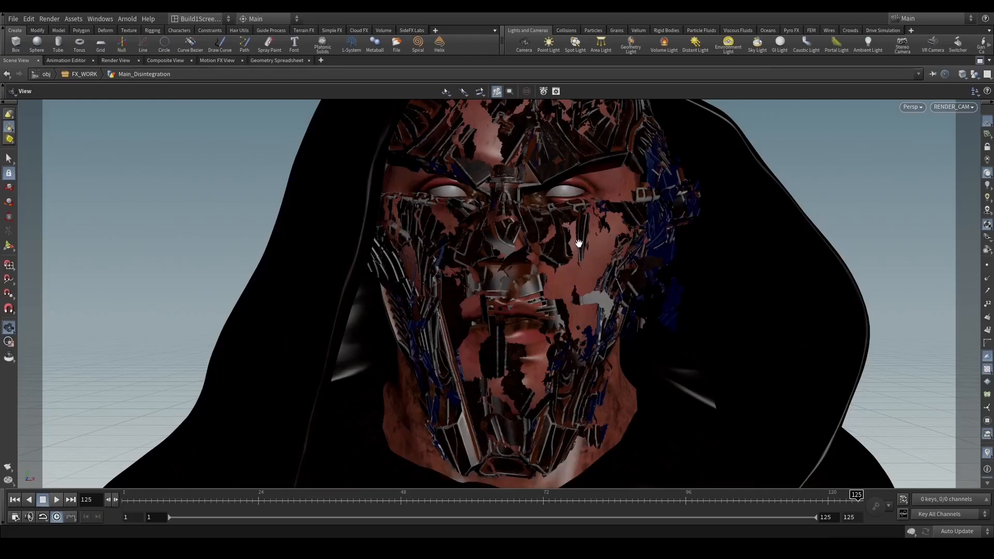
Examine the rotated mask fragments around the nose and cheek up close at frame 125 and restore the split pane layout.
scroll(576, 242, up, 3)
drag(601, 246, 540, 267)
scroll(540, 267, up, 6)
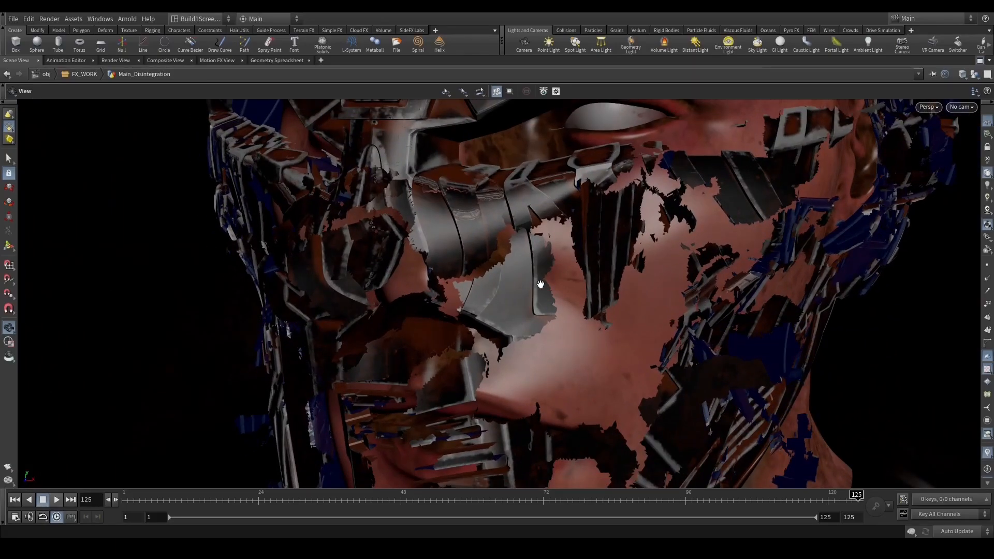
drag(523, 278, 557, 254)
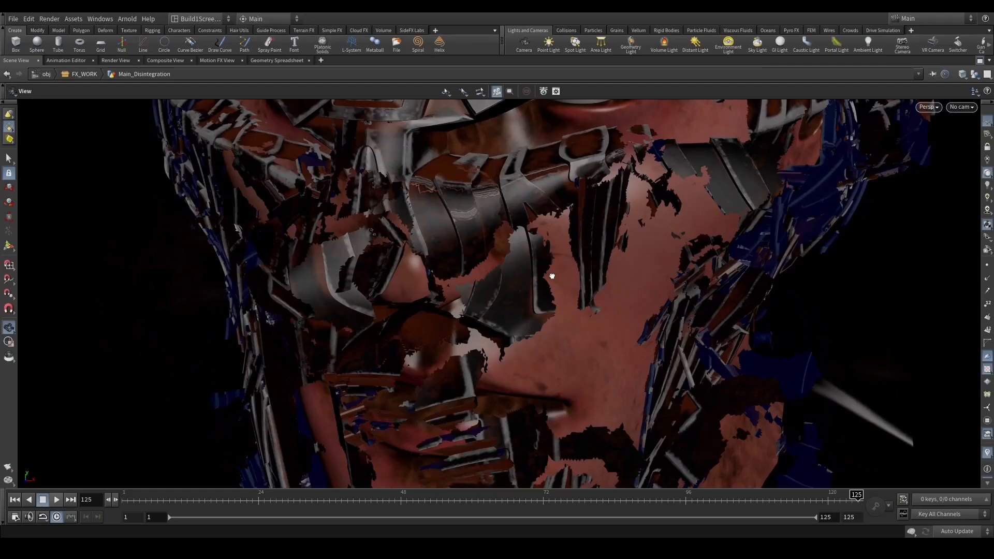
scroll(558, 254, up, 2)
scroll(558, 254, up, 1)
middle_drag(538, 261, 554, 291)
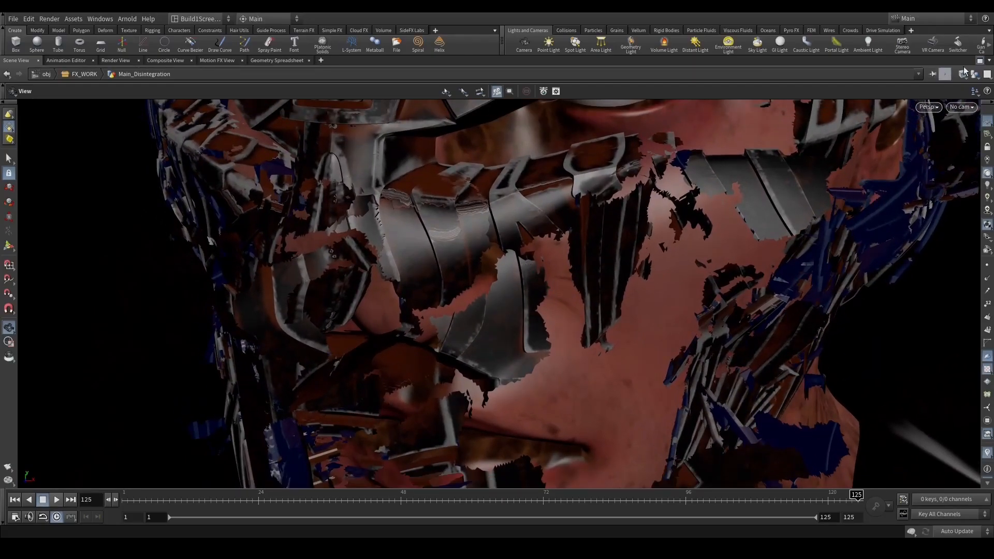
click(979, 61)
scroll(389, 315, down, 1)
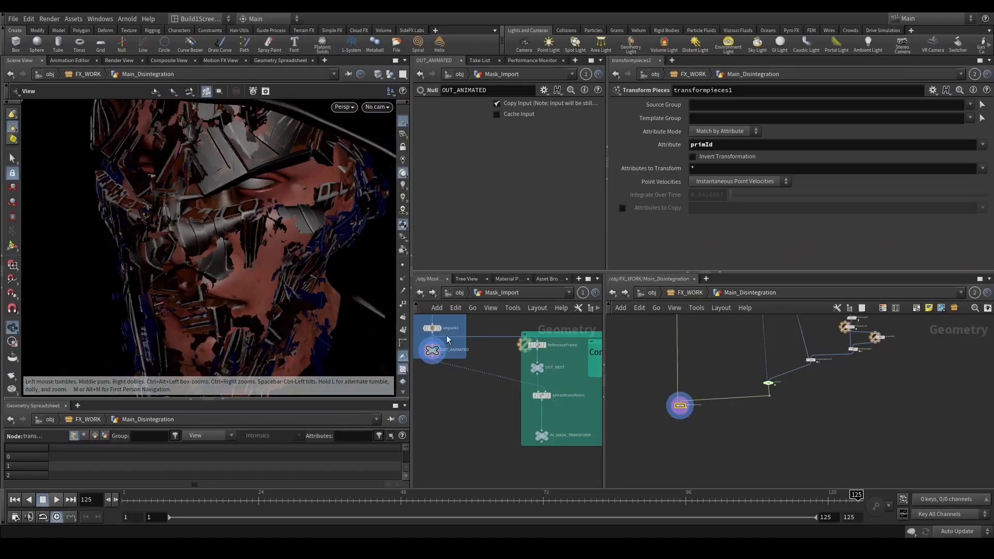
Duplicate the Big Clusters sticky note beside the color propagation nodes and change its text to "Propagation".
scroll(733, 378, down, 3)
middle_drag(714, 399, 691, 438)
middle_drag(804, 379, 750, 444)
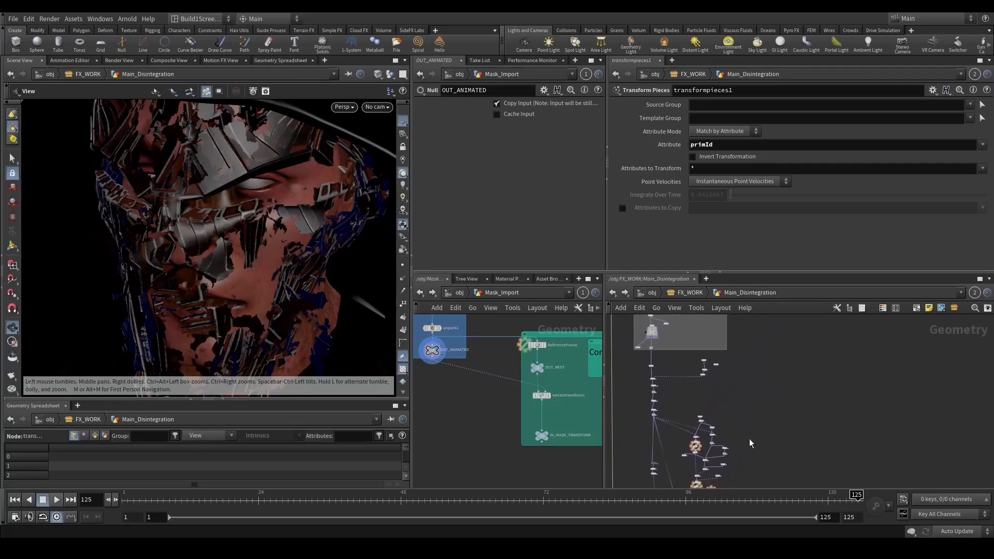
middle_drag(703, 394, 771, 399)
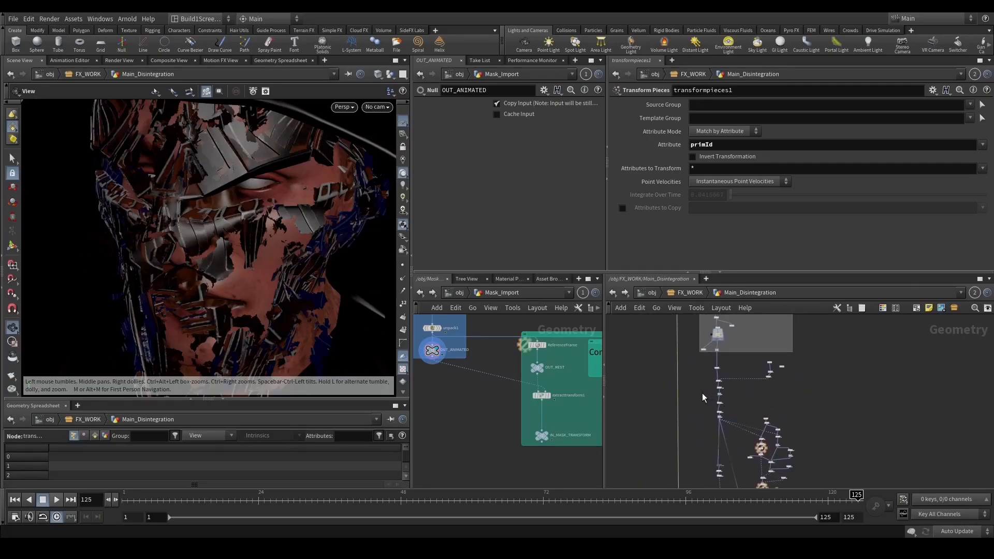
scroll(688, 386, up, 3)
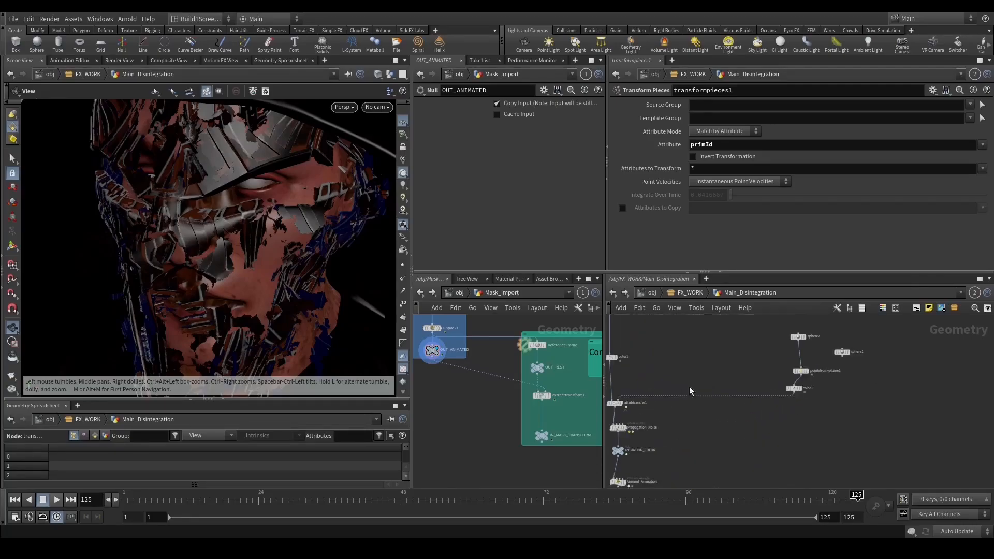
middle_drag(689, 387, 800, 387)
scroll(800, 387, down, 2)
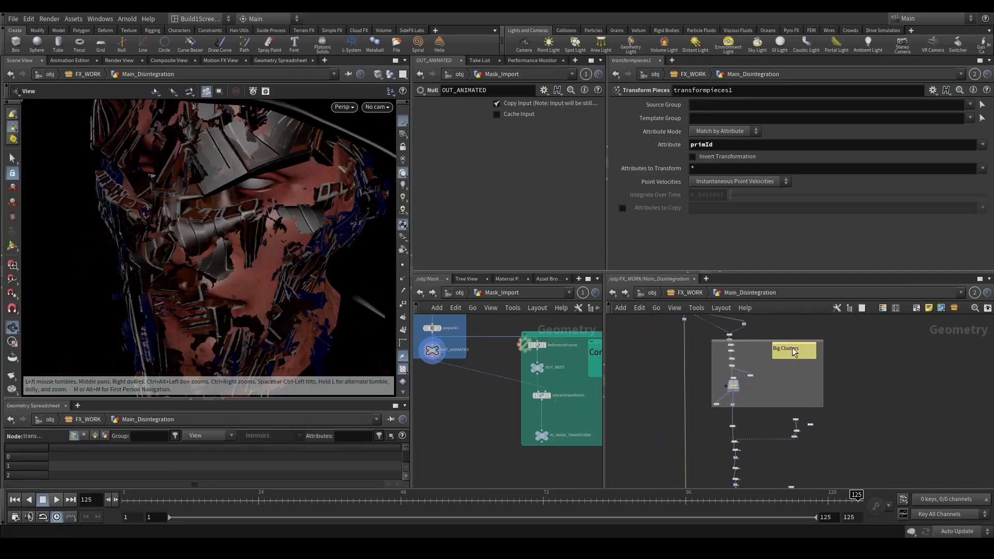
alt+drag(824, 416, 838, 434)
double_click(836, 433)
key(ctrl+a)
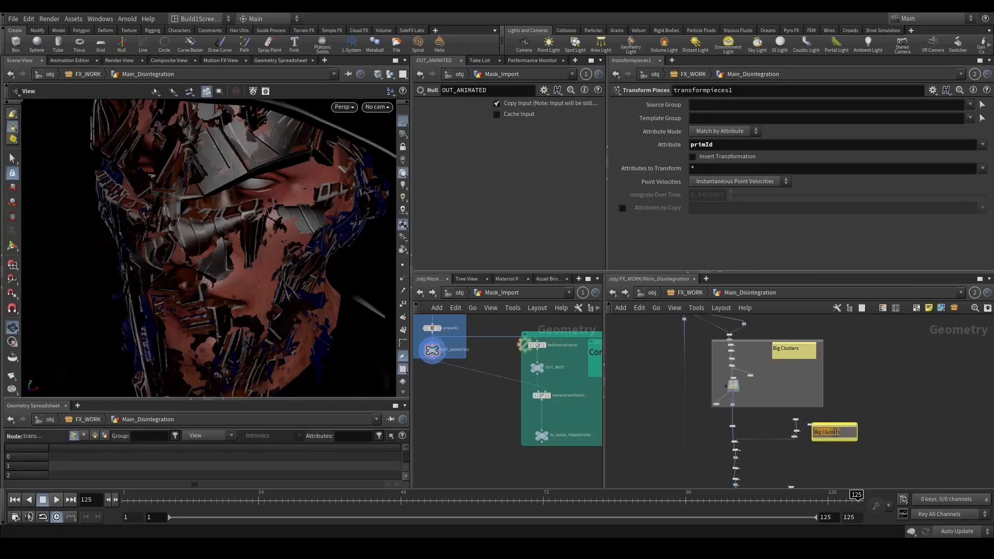
text(Propagation)
Enclose the propagation nodes and their Propagation sticky note in a network box.
middle_drag(804, 436, 796, 406)
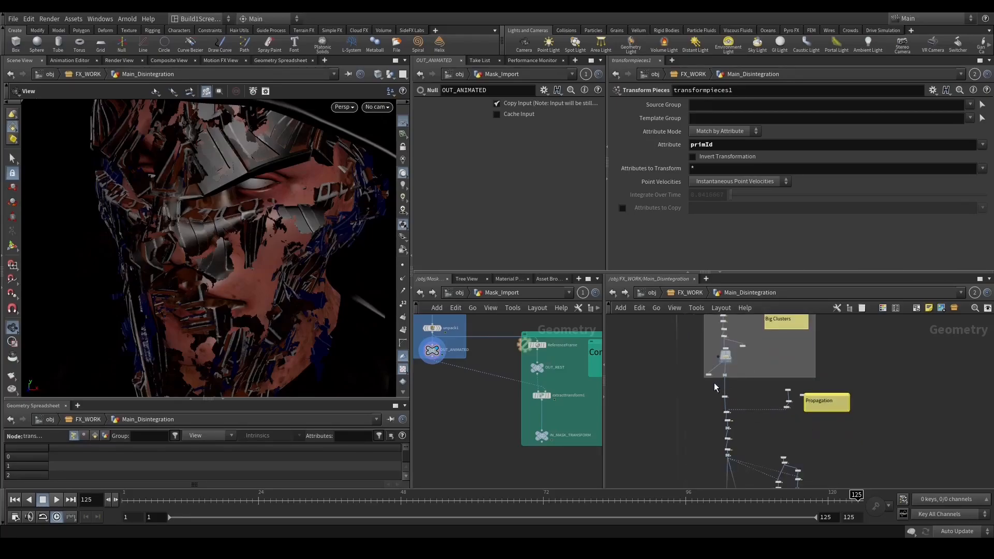
drag(713, 383, 849, 429)
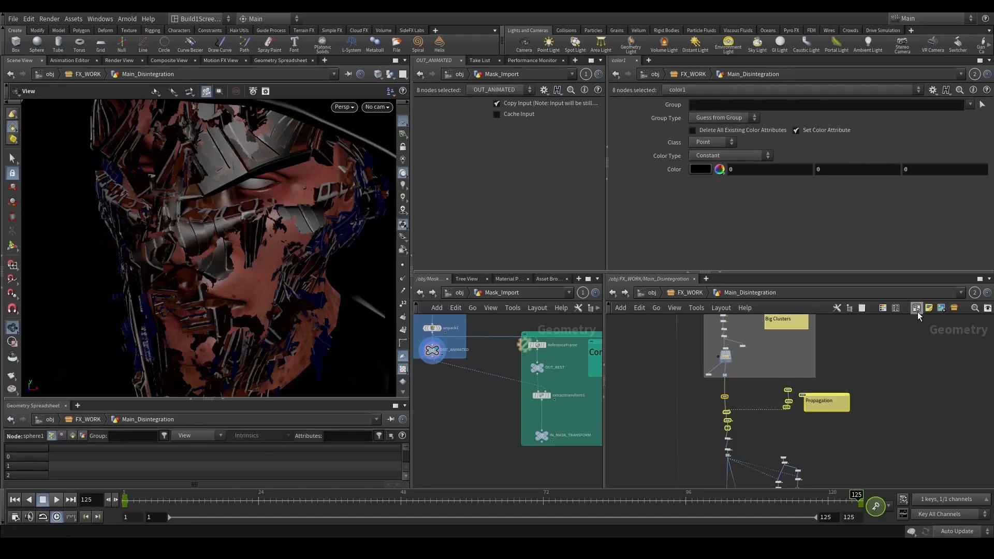
click(918, 312)
middle_drag(870, 401, 822, 362)
click(822, 362)
Duplicate the sticky note beside the fragment animation nodes, change its text to "Animation Big Pieces" and resize it to fit.
alt+drag(786, 355, 825, 443)
middle_drag(856, 442, 835, 365)
double_click(806, 377)
text(An)
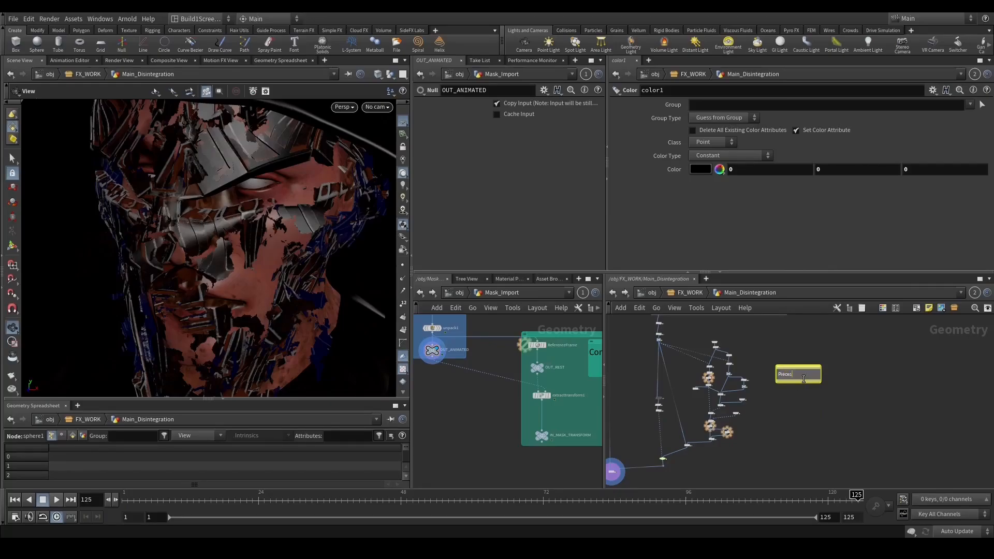
click(791, 399)
drag(820, 381, 816, 385)
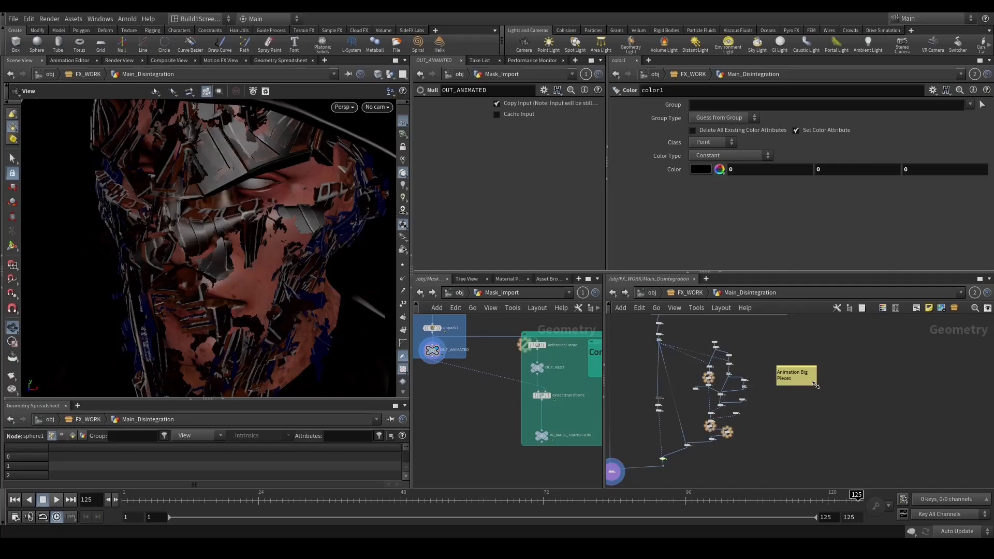
Extend the Propagation network box downward to enclose Amount_Animation and the node directly below it.
scroll(658, 340, up, 10)
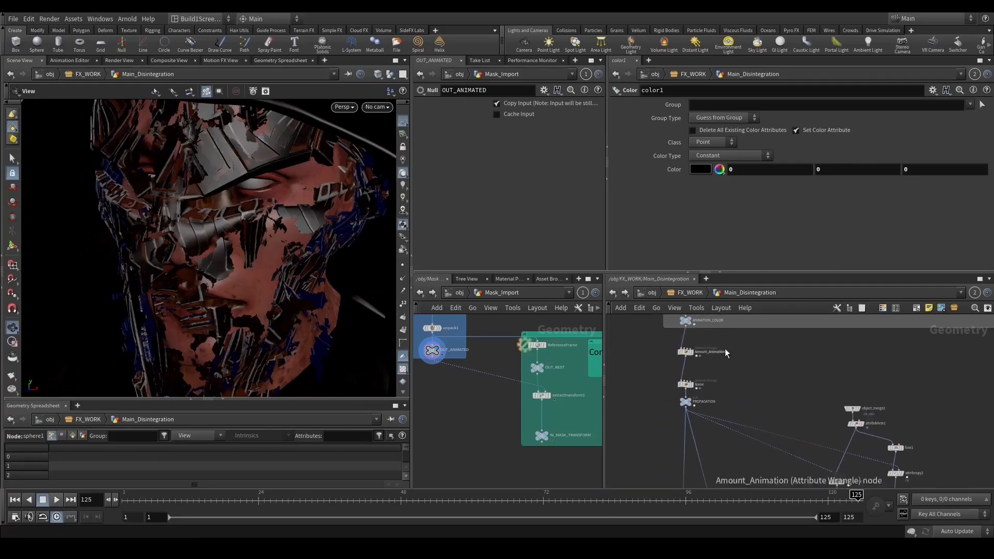
drag(727, 354, 727, 418)
drag(664, 372, 683, 412)
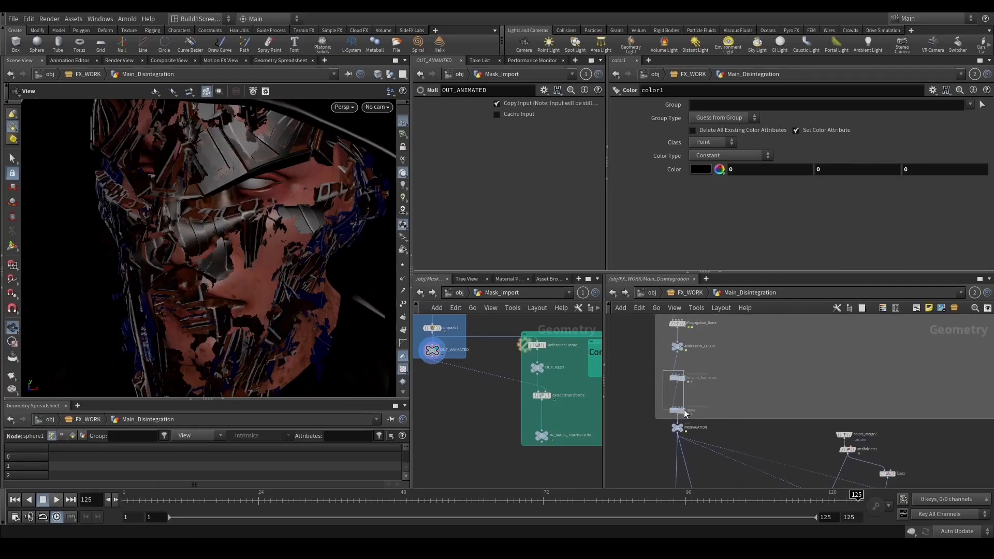
scroll(684, 415, down, 10)
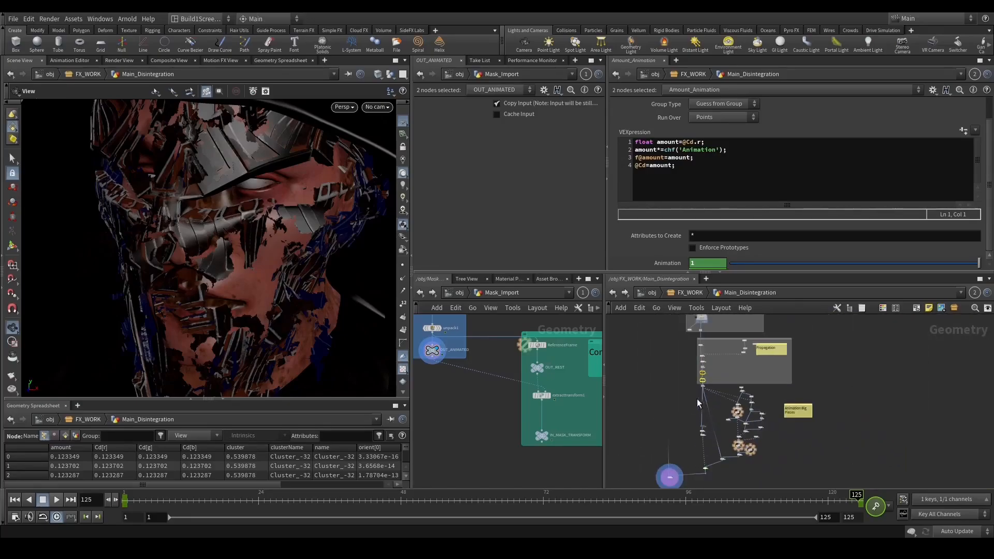
Enclose the fragment animation nodes and the Animation Big Pieces sticky note in a network box.
drag(766, 438, 824, 471)
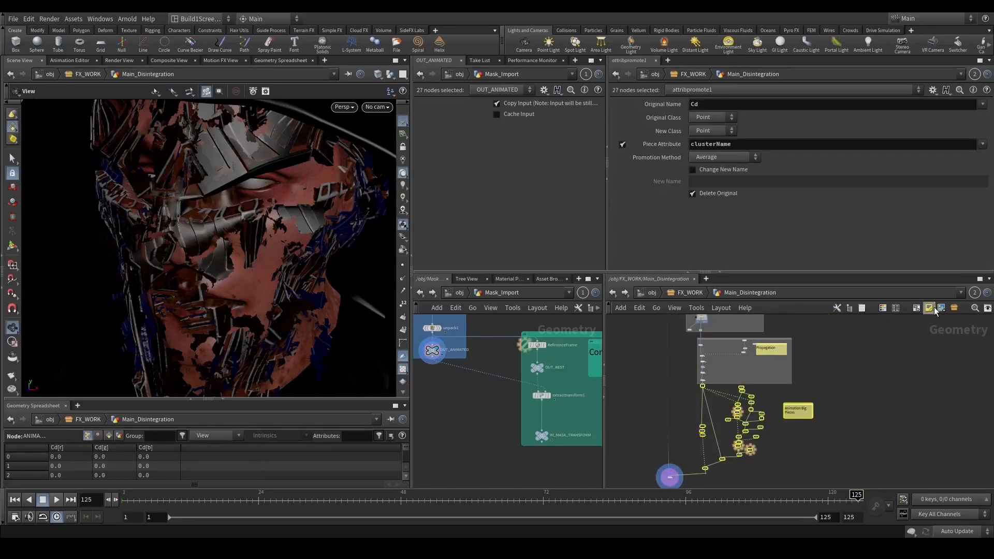
click(916, 309)
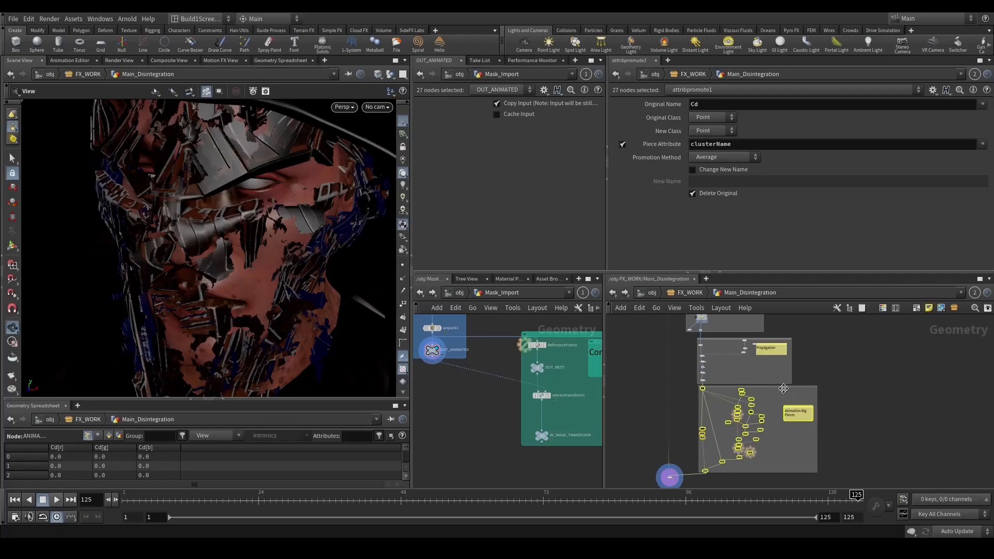
middle_drag(825, 420, 791, 419)
click(791, 420)
scroll(841, 401, down, 1)
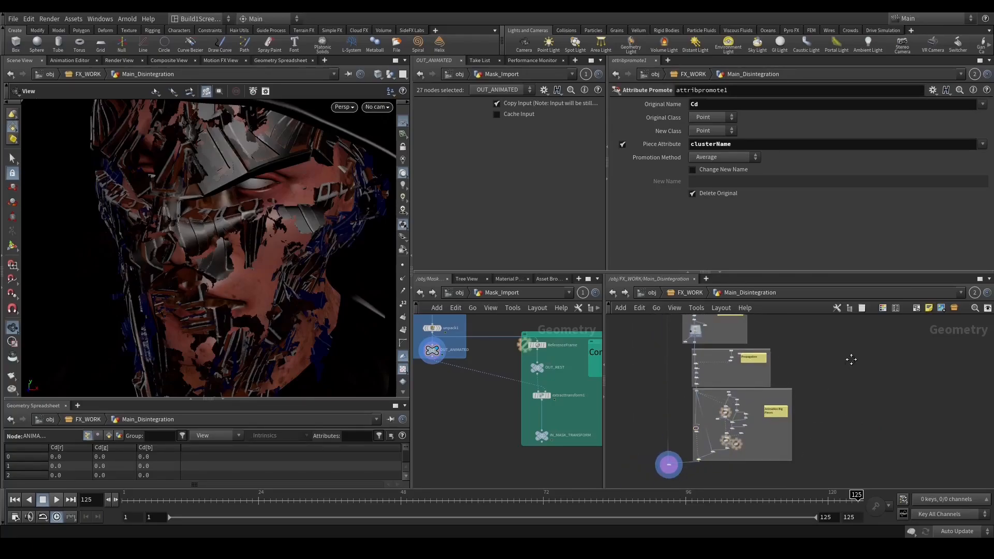
Duplicate the Big Clusters sticky note into the empty area beside its network box and change the text to "Small Clusters".
middle_drag(850, 357, 849, 366)
key(Tab)
key(Escape)
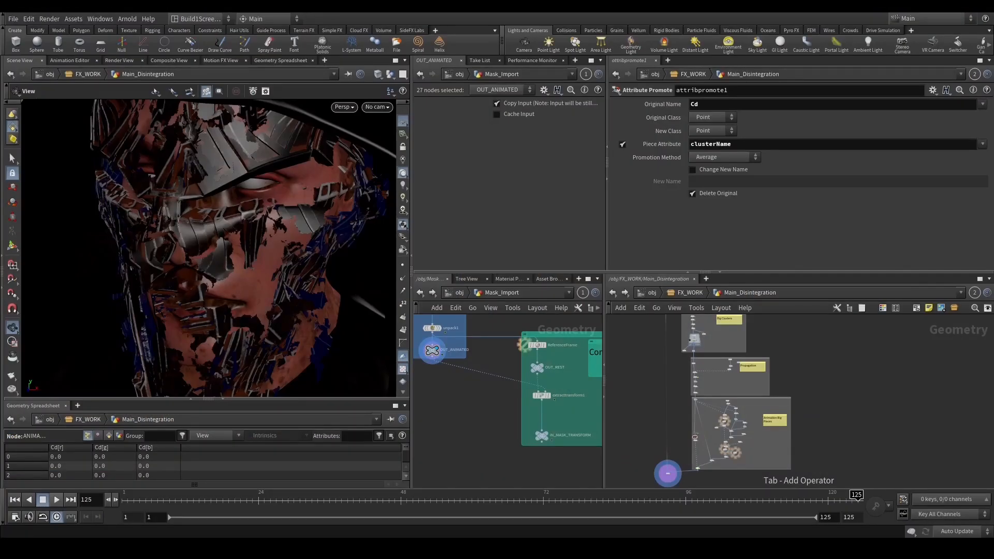
middle_drag(740, 319, 689, 369)
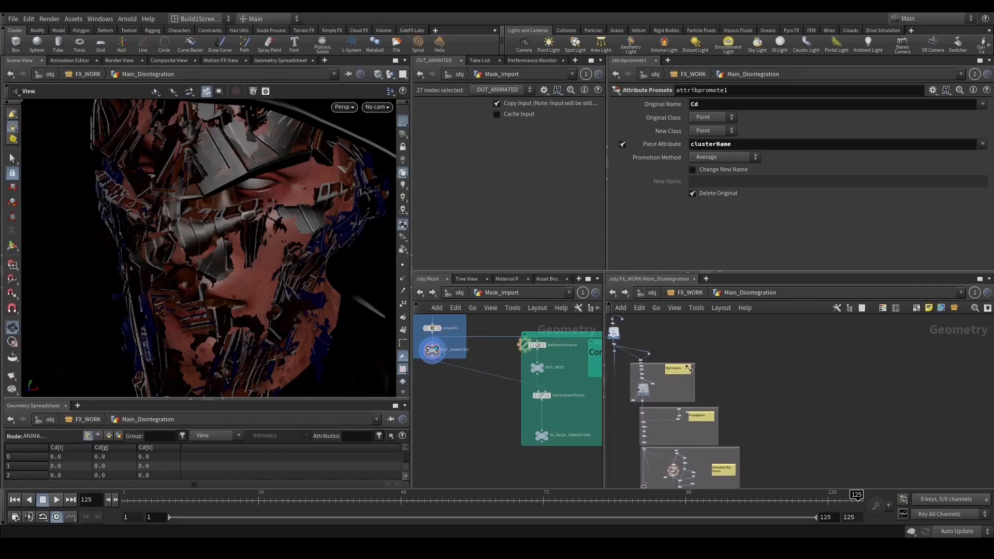
key(shift+p)
scroll(748, 372, up, 3)
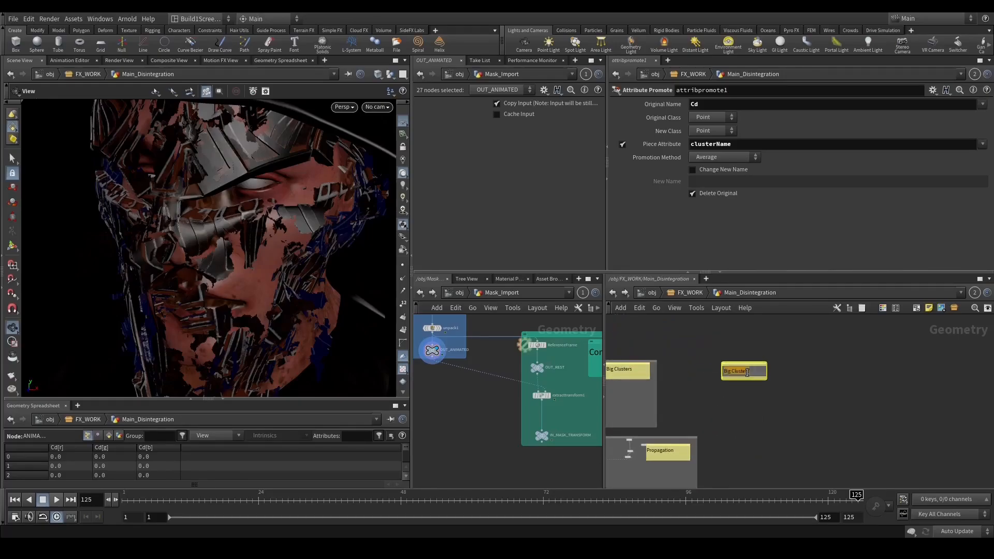
text(S)
click(760, 394)
Add an Object Merge node below the Small Clusters sticky note.
key(Tab)
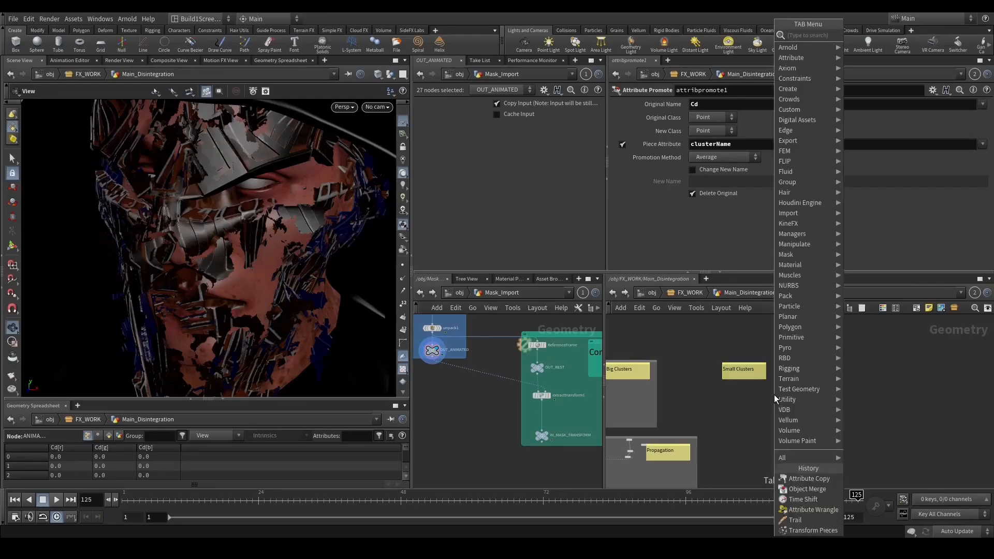
text(obj)
key(Return)
click(770, 396)
scroll(679, 400, down, 2)
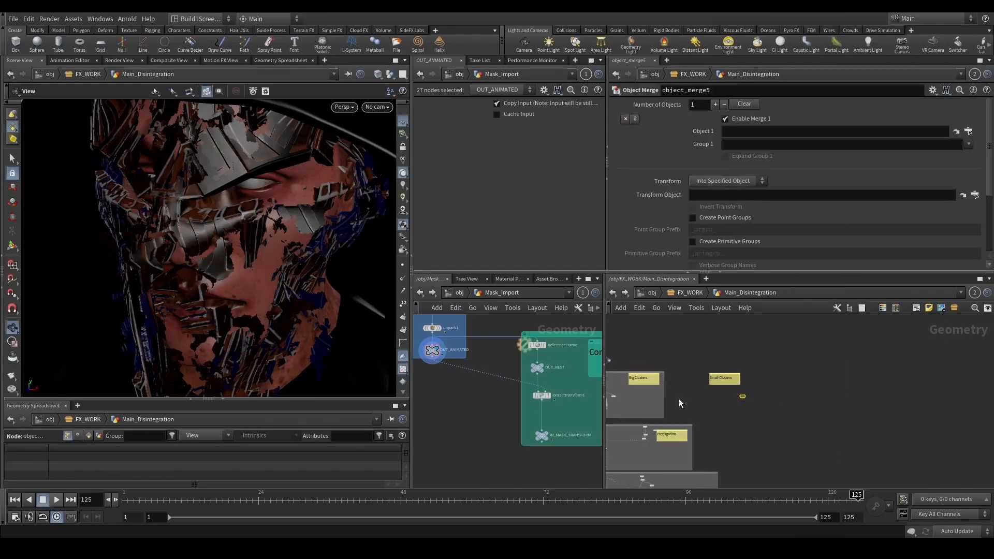
Set Object 1 of the new Object Merge to ../IN_BIG_CLUSTER_REST and display the node to view the mask clusters.
middle_drag(673, 401, 749, 402)
scroll(746, 404, up, 3)
scroll(634, 416, up, 5)
drag(624, 408, 747, 131)
scroll(746, 404, down, 3)
drag(846, 360, 845, 358)
key(r)
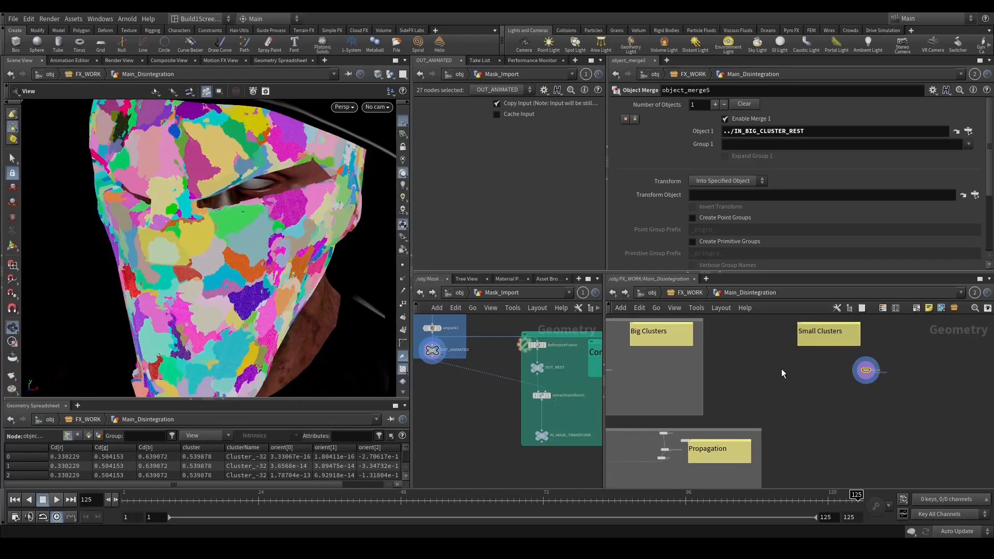
drag(314, 300, 315, 285)
scroll(811, 428, down, 3)
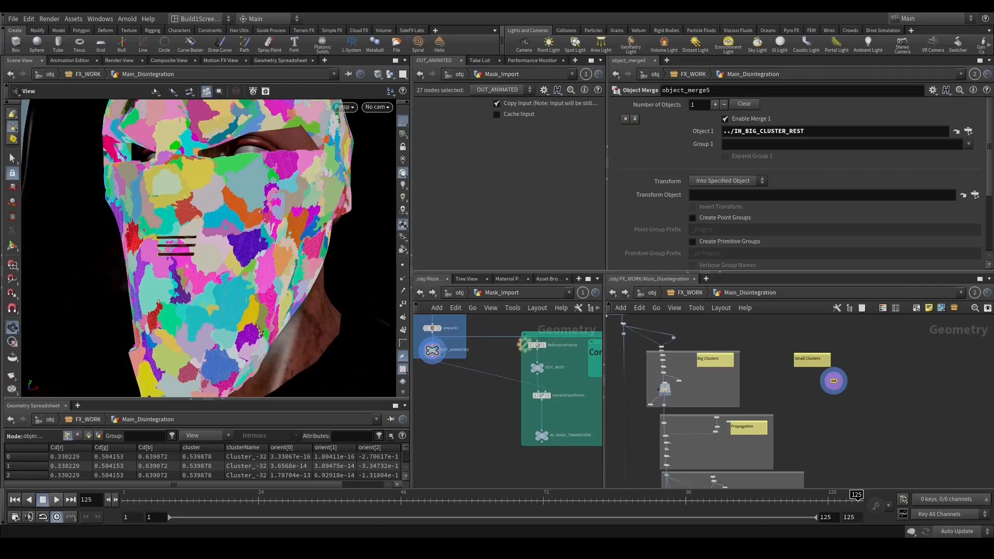
Extend the Big Clusters network box upward to enclose the null and extracttransform1 nodes, and nudge those nodes into place.
scroll(704, 359, up, 4)
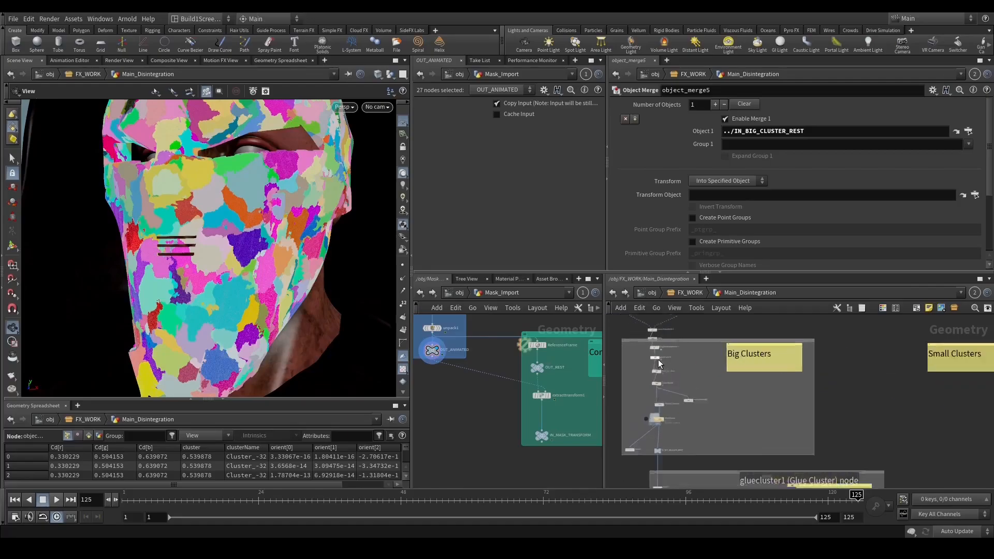
middle_drag(695, 328, 703, 381)
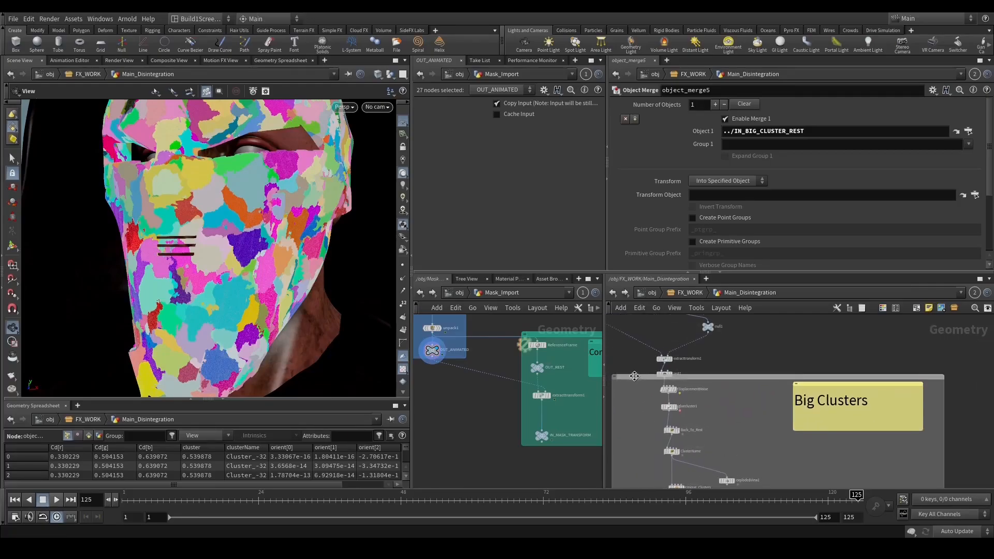
middle_drag(634, 374, 714, 421)
drag(690, 421, 649, 336)
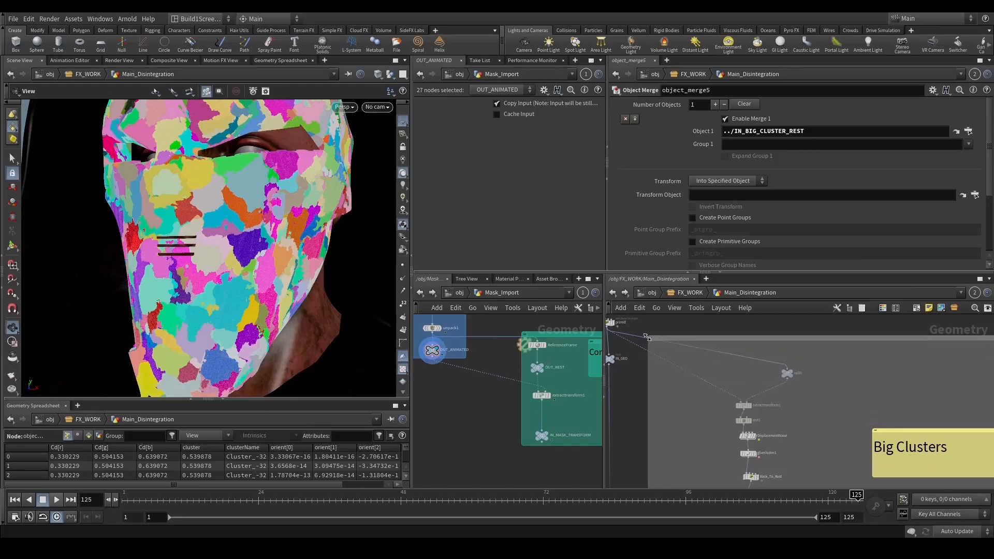
drag(809, 362, 746, 421)
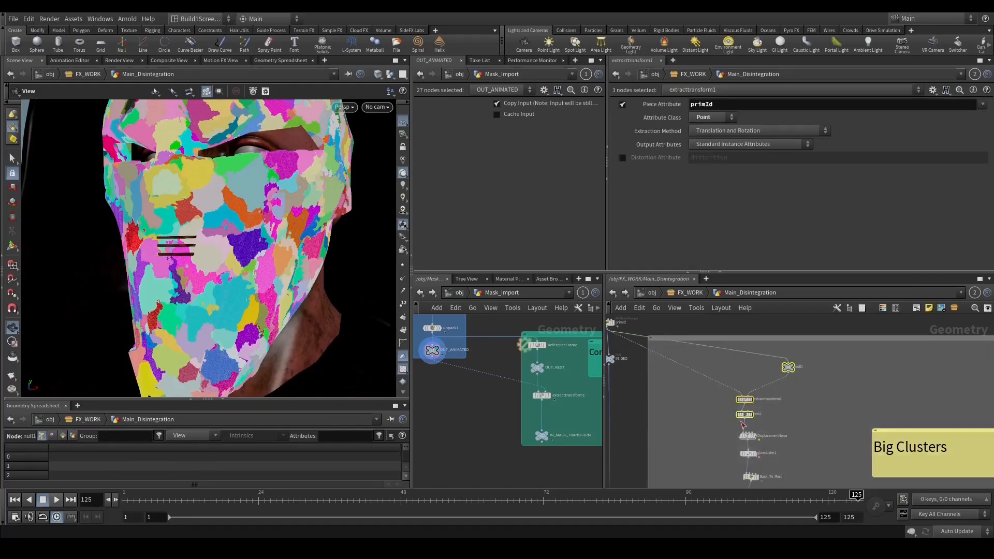
Copy DisplacementNoise, the glue cluster and Back_To_Rest from the Big Clusters box and paste them below object_merge5.
middle_drag(728, 448, 698, 368)
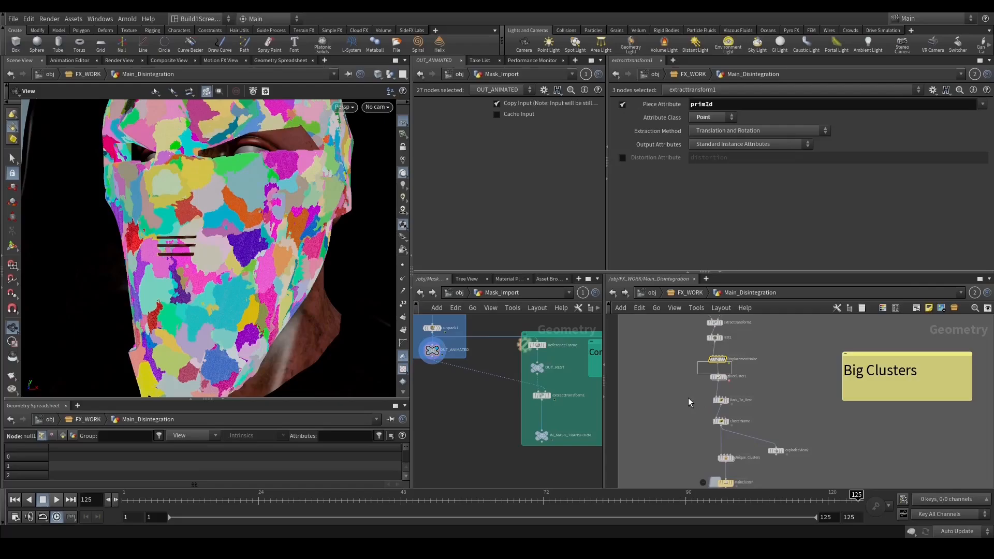
drag(694, 351, 743, 412)
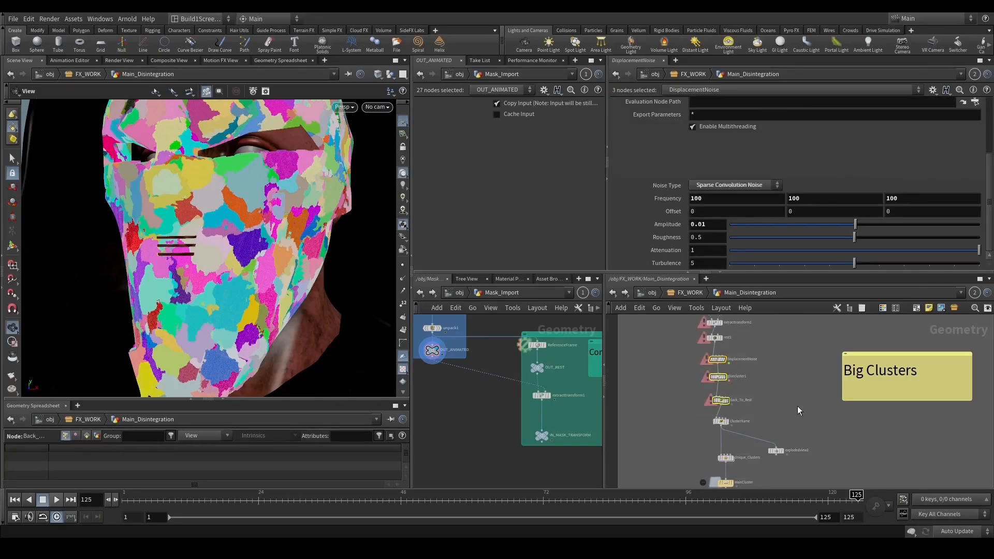
scroll(798, 406, down, 5)
key(ctrl+c)
scroll(746, 412, up, 5)
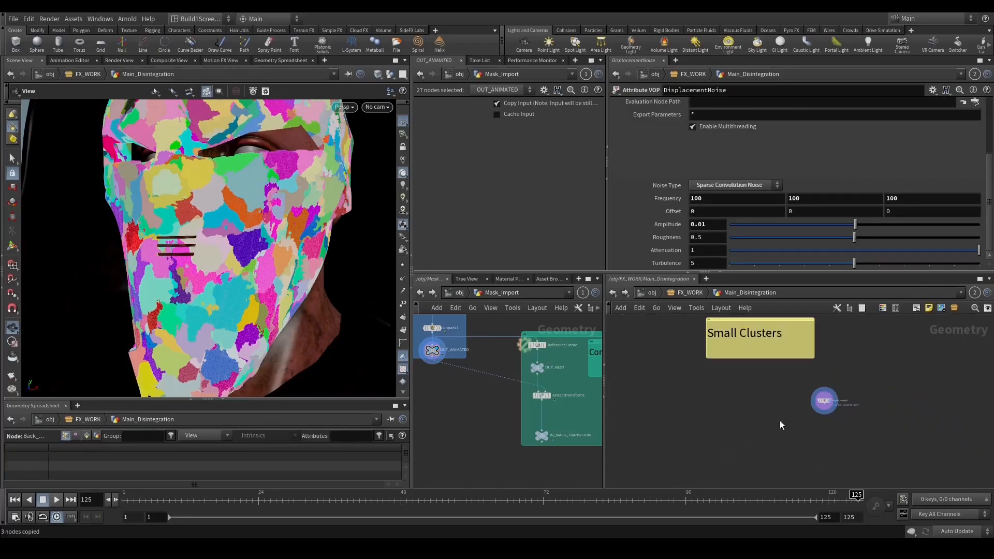
key(ctrl+v)
click(780, 407)
scroll(776, 407, up, 3)
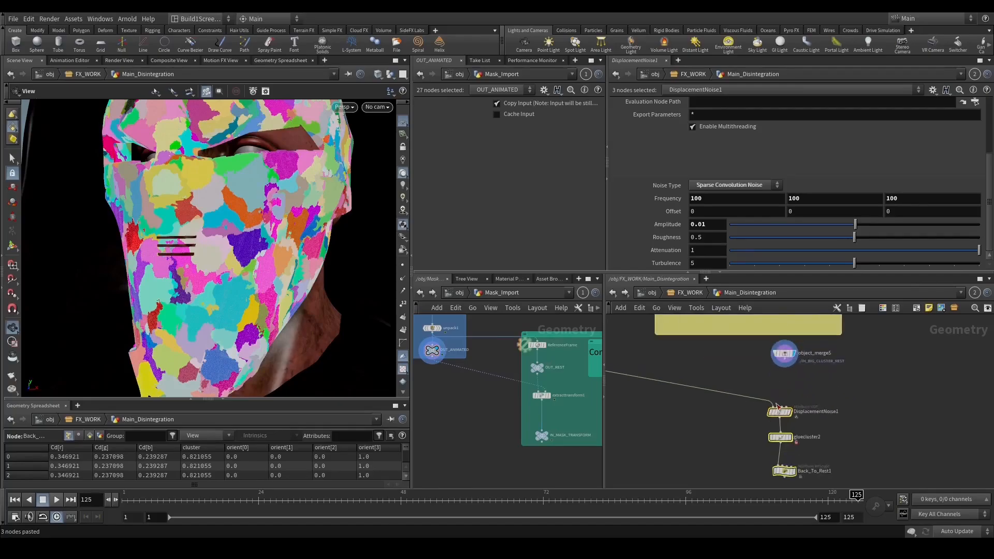
Undo the wrong connection so object_merge5 feeds DisplacementNoise1, and display Back_To_Rest1 with the whole mask framed.
key(ctrl+z)
scroll(743, 420, up, 1)
middle_drag(737, 429, 723, 378)
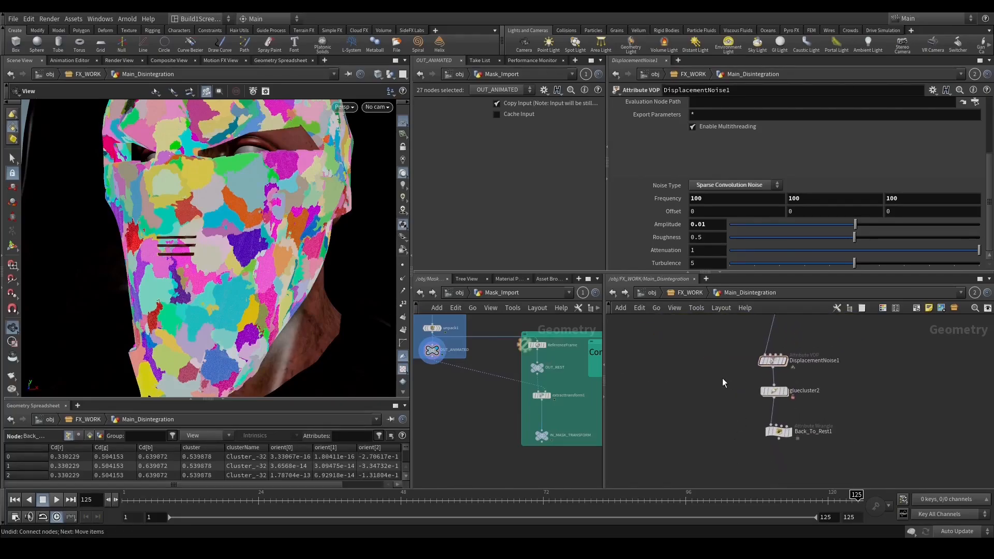
click(785, 391)
click(780, 431)
drag(218, 244, 395, 141)
key(h)
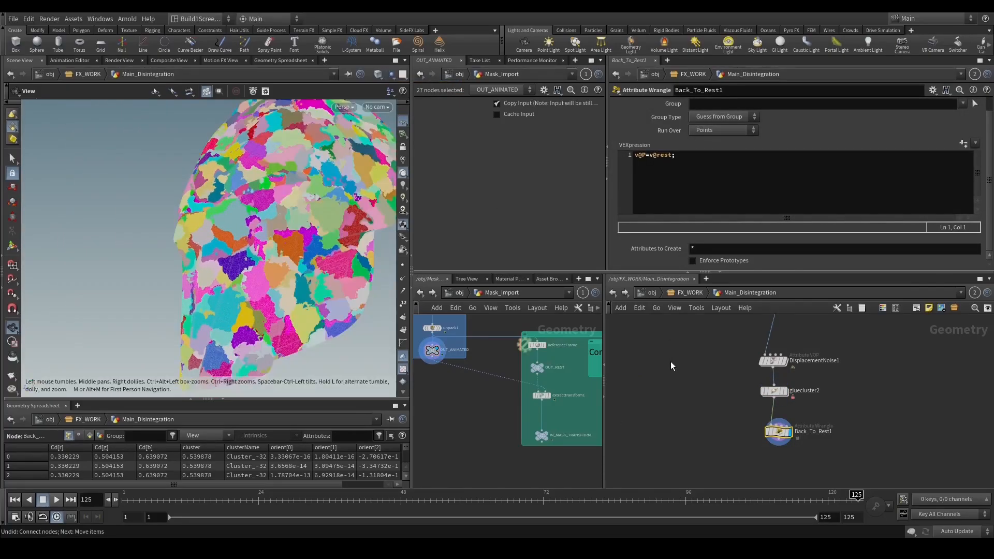
Set the cluster noise Size of gluecluster2 to 0.007 on all three axes.
click(776, 390)
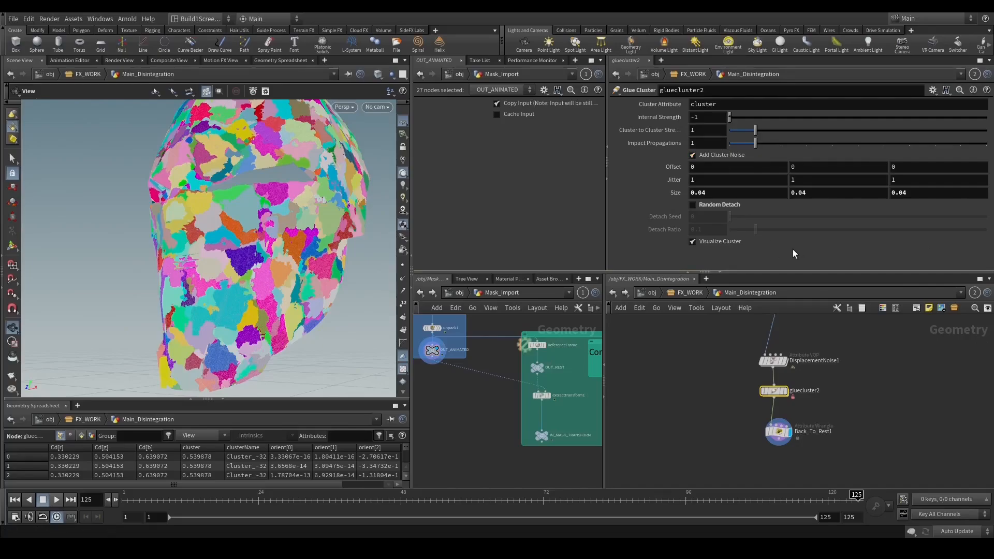
click(709, 192)
text(0)
key(BackSpace)
text(97)
double_click(728, 192)
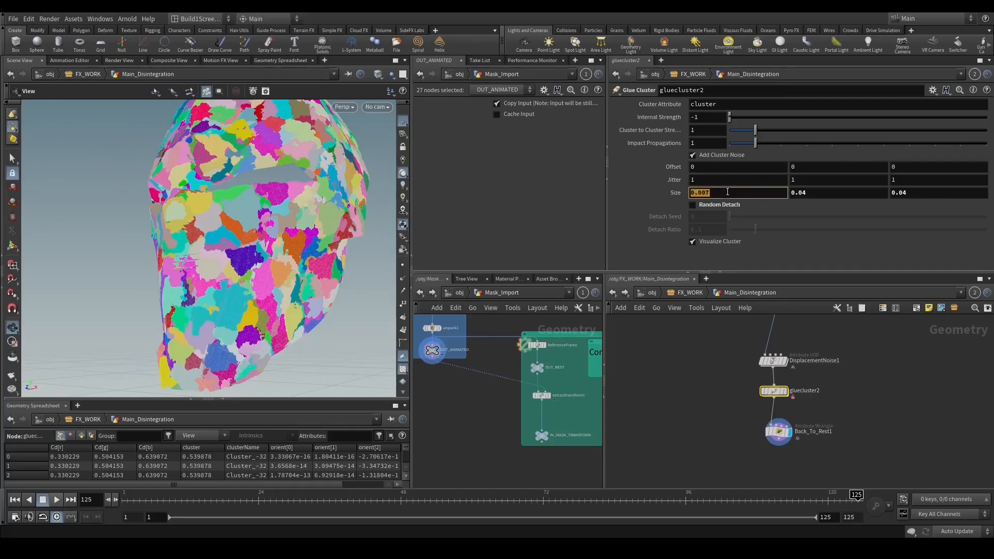
click(821, 193)
double_click(906, 193)
key(ctrl+v)
Display gluecluster2 and align object_merge5 above DisplacementNoise1.
middle_drag(671, 390, 692, 365)
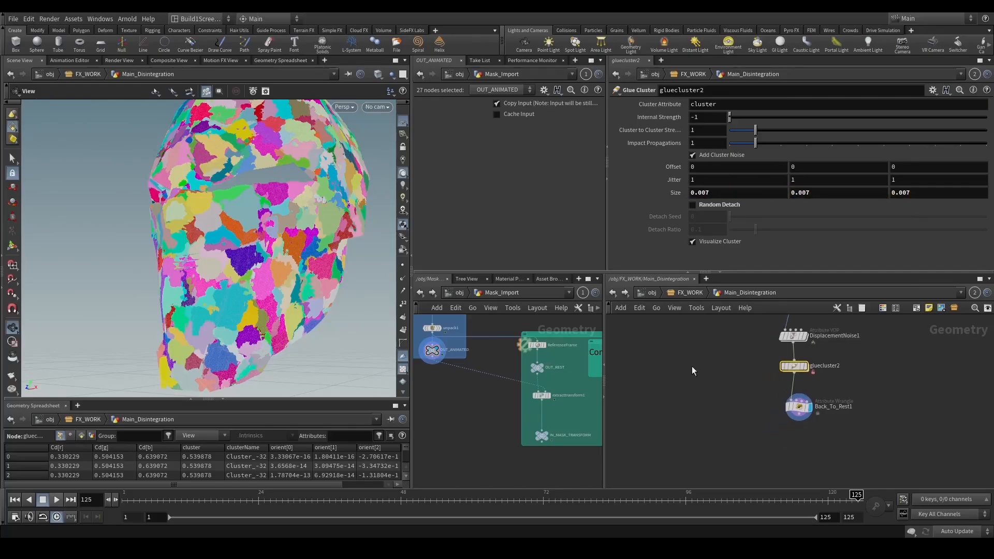
drag(764, 406, 840, 439)
click(809, 366)
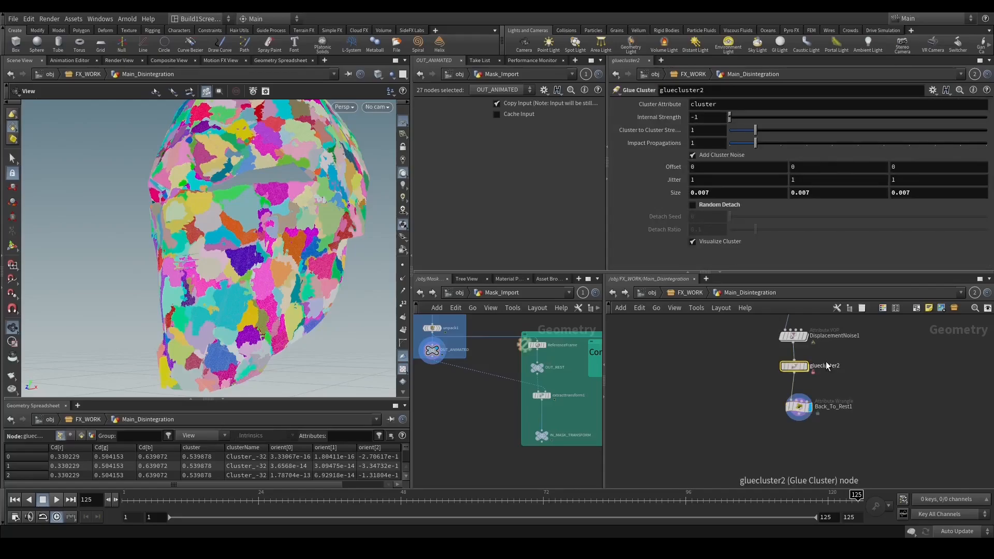
middle_drag(738, 348, 722, 415)
click(760, 341)
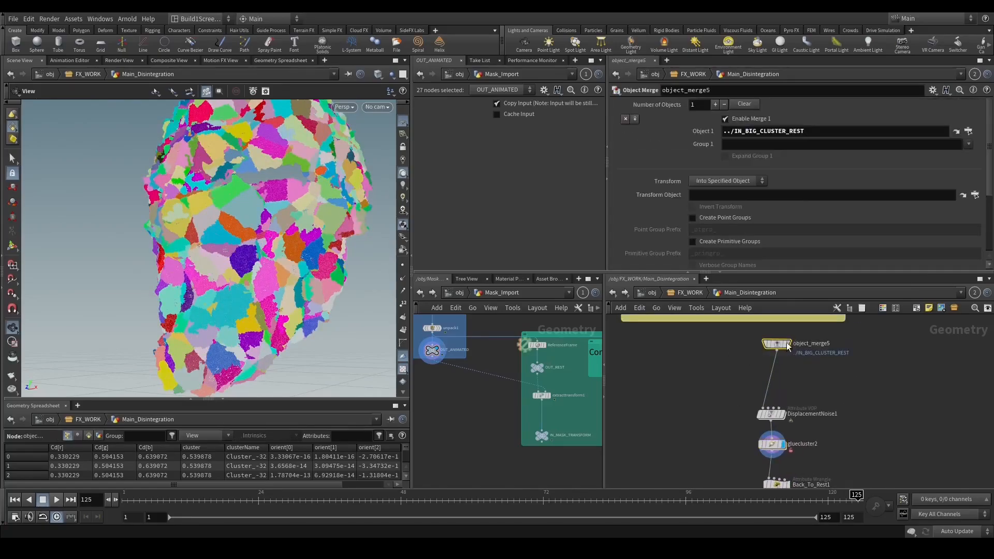
click(772, 342)
click(772, 444)
click(784, 444)
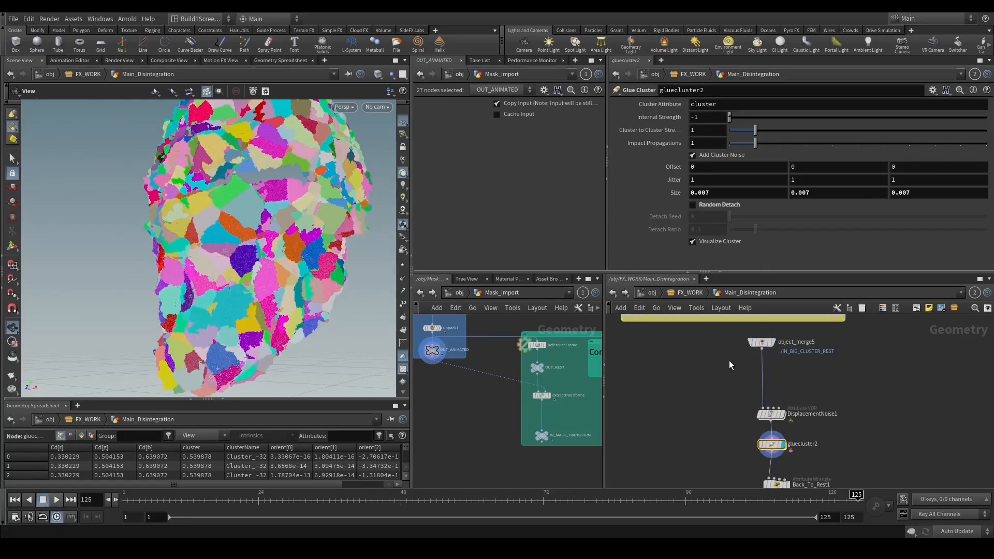
Insert an Attribute Delete node between object_merge5 and DisplacementNoise1 and have it remove the cluster point attribute.
key(Tab)
text(att)
key(Return)
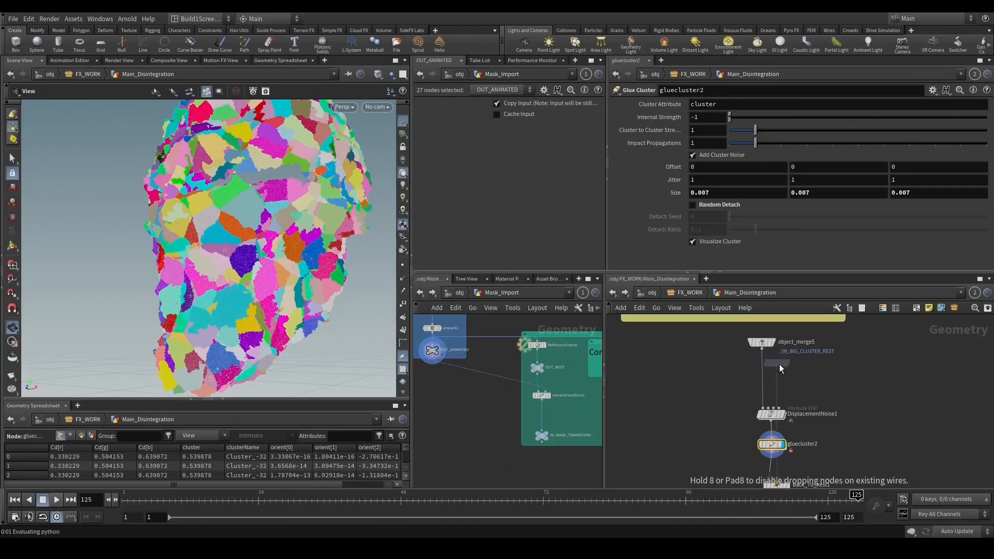
click(766, 381)
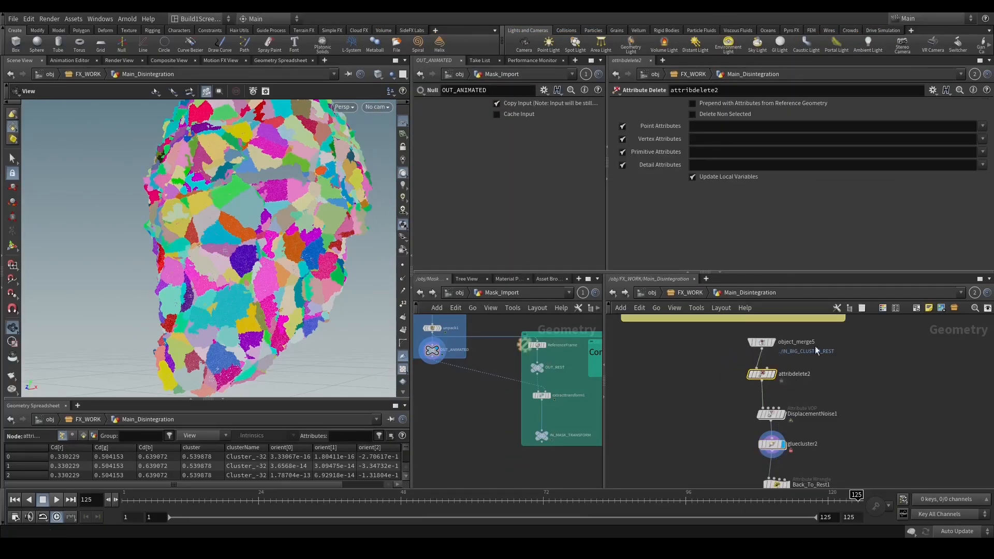
click(979, 152)
click(982, 126)
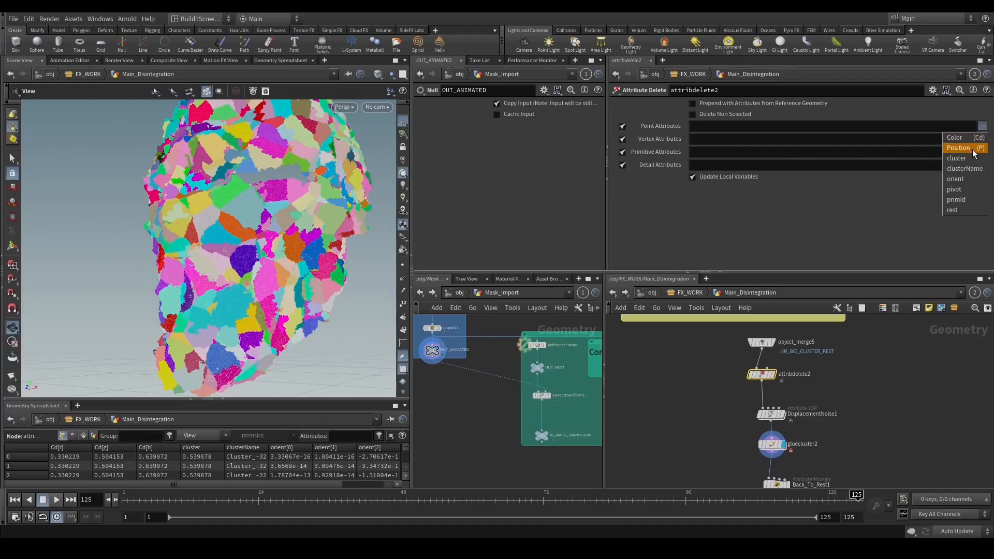
click(957, 158)
Switch the display between DisplacementNoise1 and gluecluster2 to compare the incoming clusters with the small ones.
middle_drag(738, 435, 722, 383)
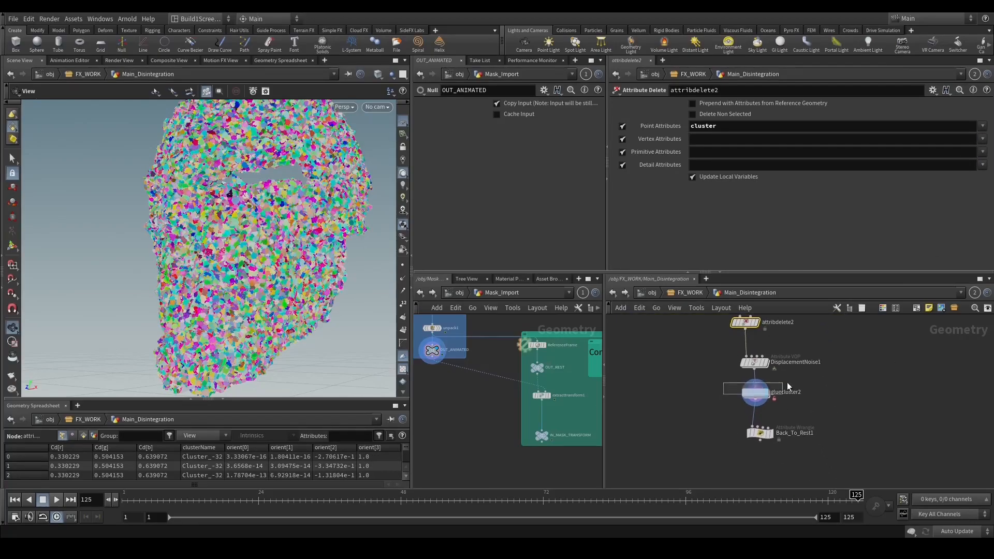
drag(787, 383, 789, 382)
key(r)
drag(717, 368, 779, 408)
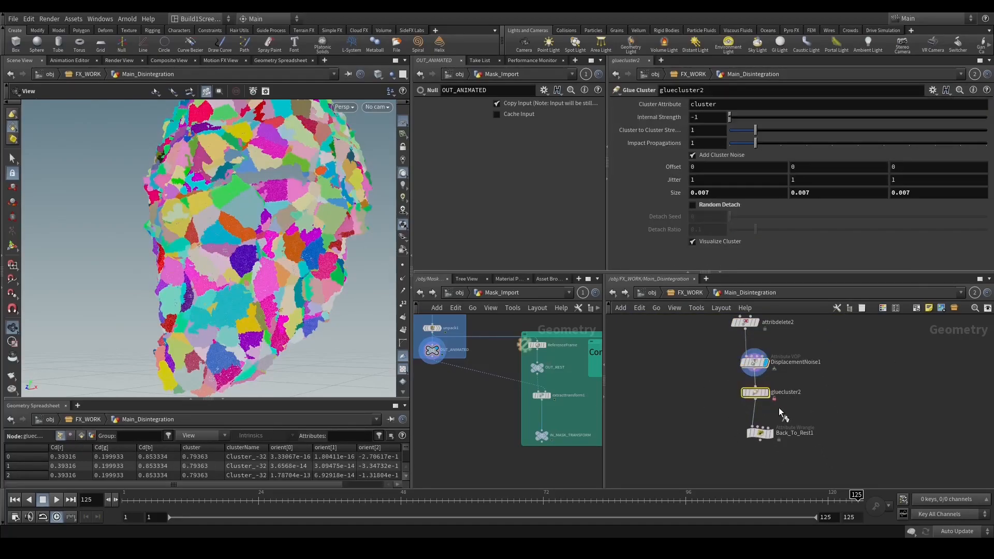
key(r)
drag(328, 305, 294, 233)
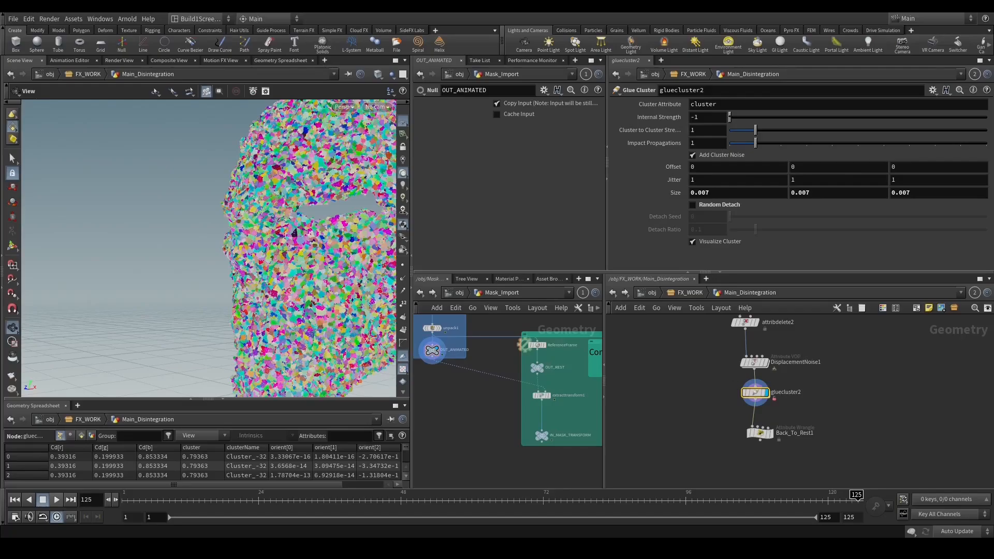
Display DisplacementNoise1 and set its noise Amplitude to 0.007 and Frequency to 110.7 on all axes.
drag(687, 348, 791, 372)
key(r)
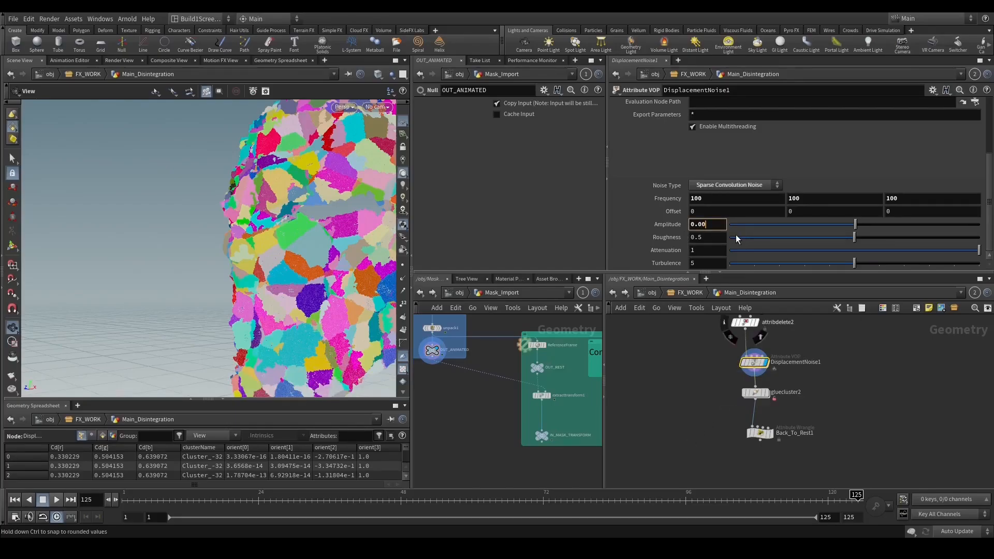
text(7)
key(Return)
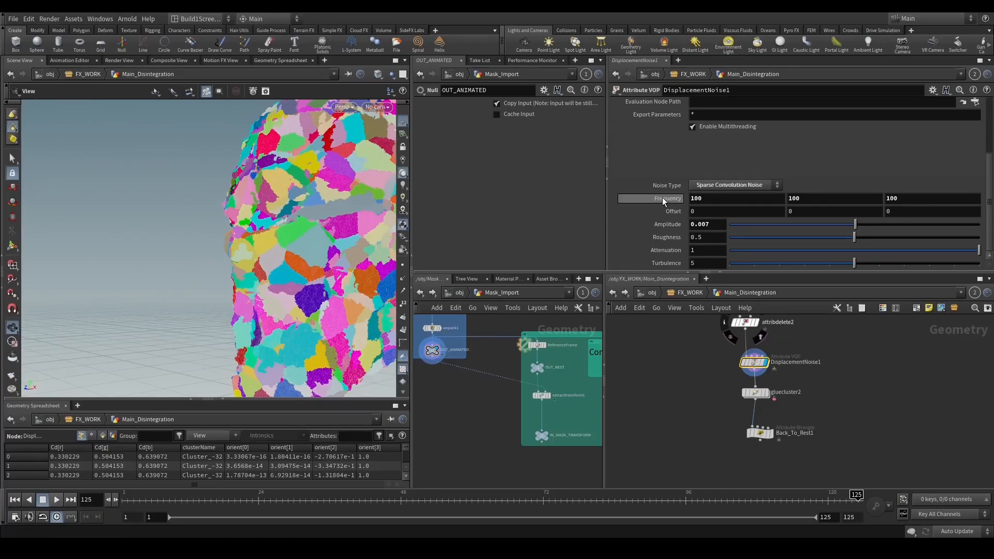
middle_drag(663, 198, 984, 197)
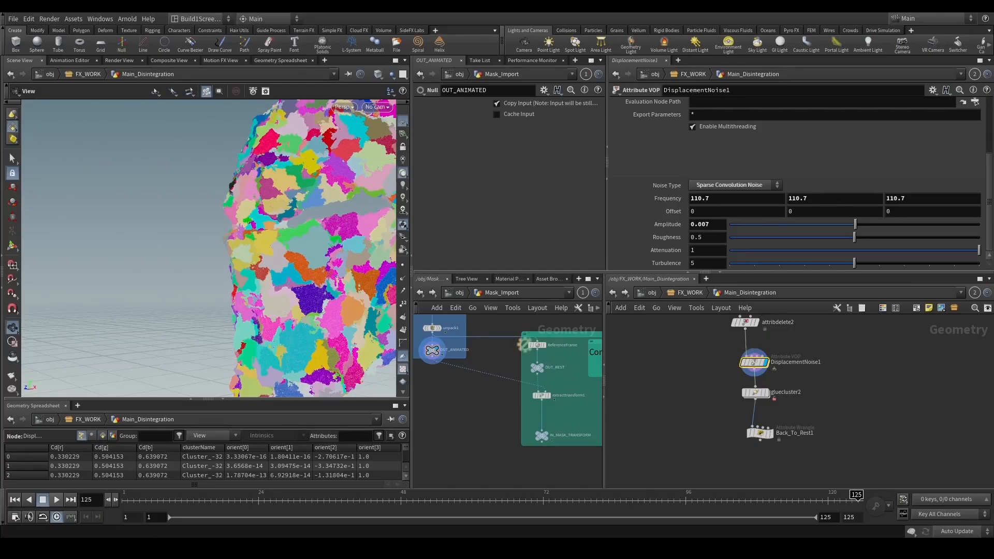
Display Back_To_Rest1 and examine the shape of the small clusters on the mask up close.
drag(706, 430, 763, 451)
key(r)
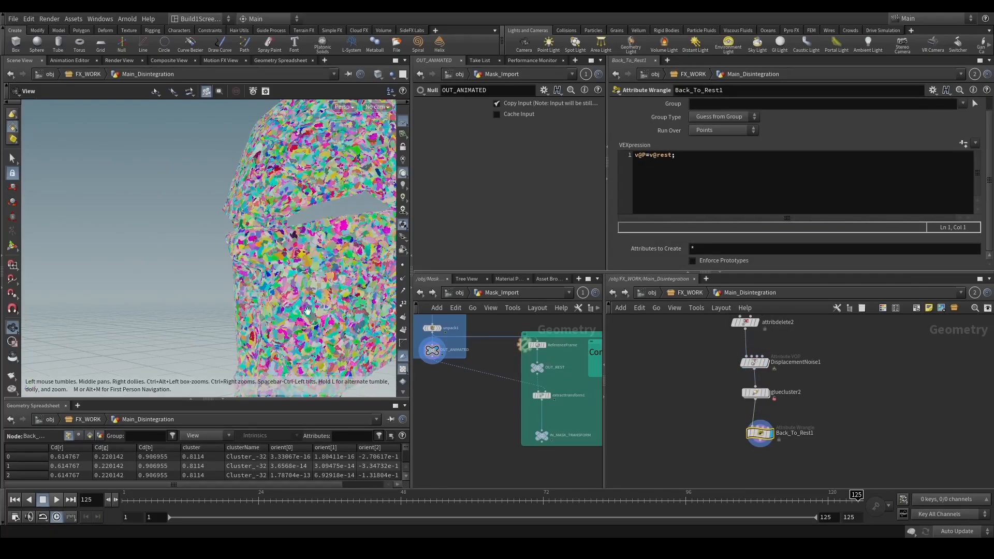
mouse_move(308, 311)
mouse_down()
mouse_move(338, 291)
mouse_move(308, 281)
mouse_move(303, 321)
mouse_up()
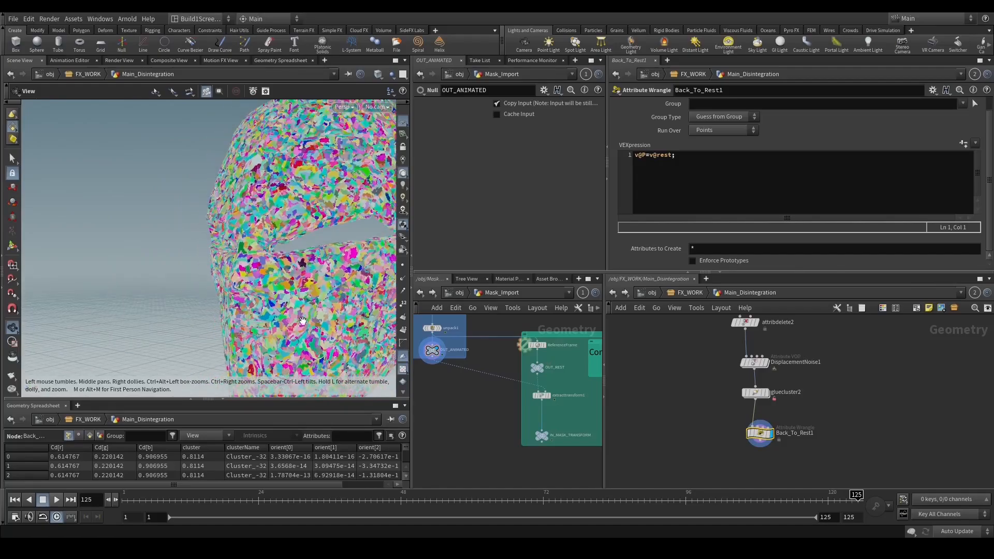
drag(280, 288, 275, 289)
right_drag(275, 289, 325, 254)
drag(326, 253, 337, 275)
Template attribdelete2 to compare the big clusters with the small ones on the mask, and turn the template off again.
middle_drag(735, 348, 737, 385)
click(747, 359)
key(t)
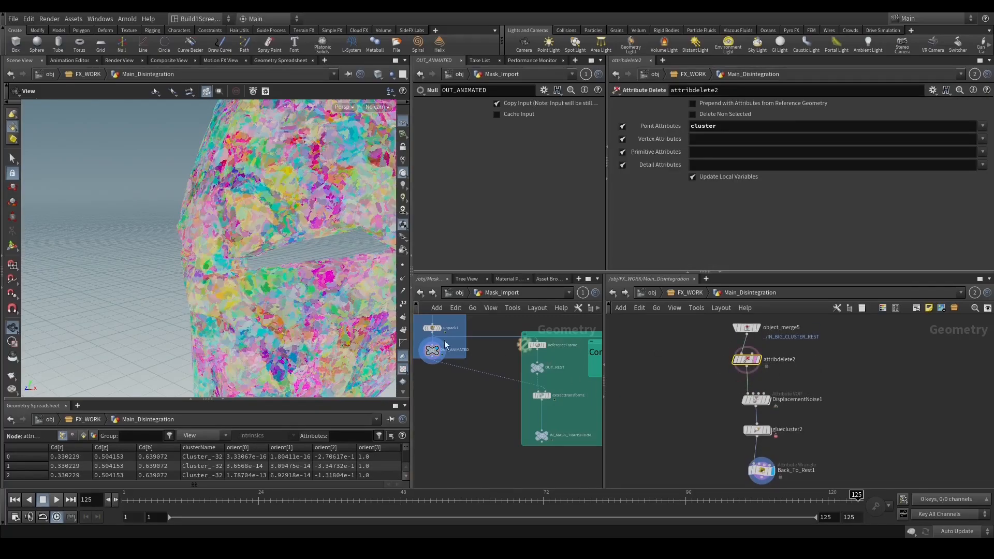
middle_drag(302, 298, 304, 272)
drag(305, 272, 287, 223)
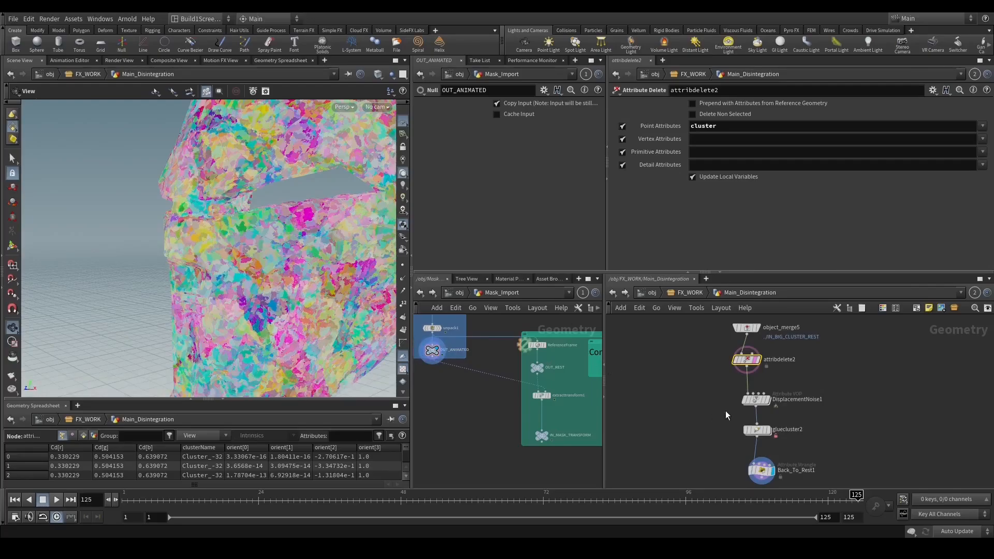
middle_drag(725, 371, 714, 343)
click(744, 331)
Add an Attribute Wrangle below Back_To_Rest1, connect it and display it.
middle_drag(705, 420, 684, 375)
click(742, 395)
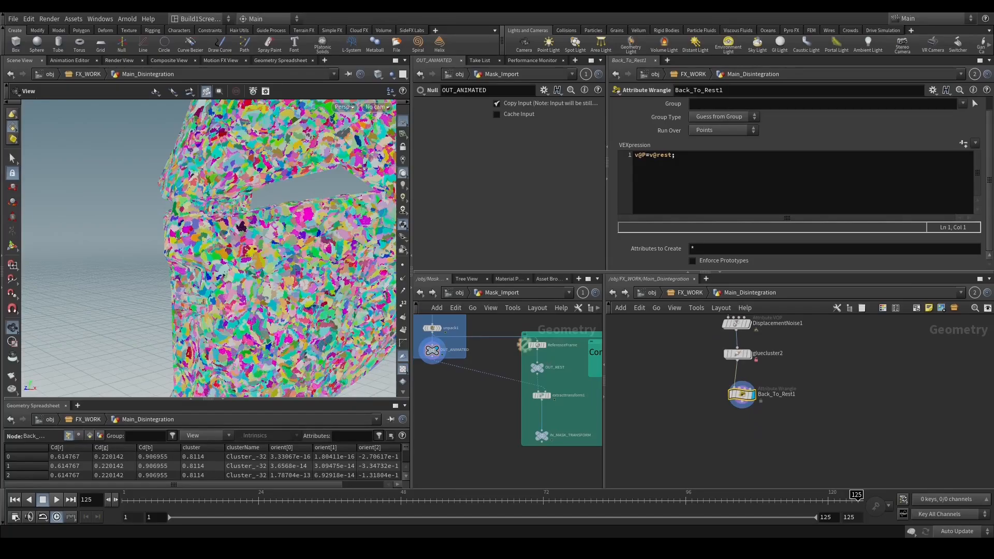
key(Tab)
text(wrangle)
key(Return)
click(750, 443)
drag(742, 405, 752, 436)
click(763, 441)
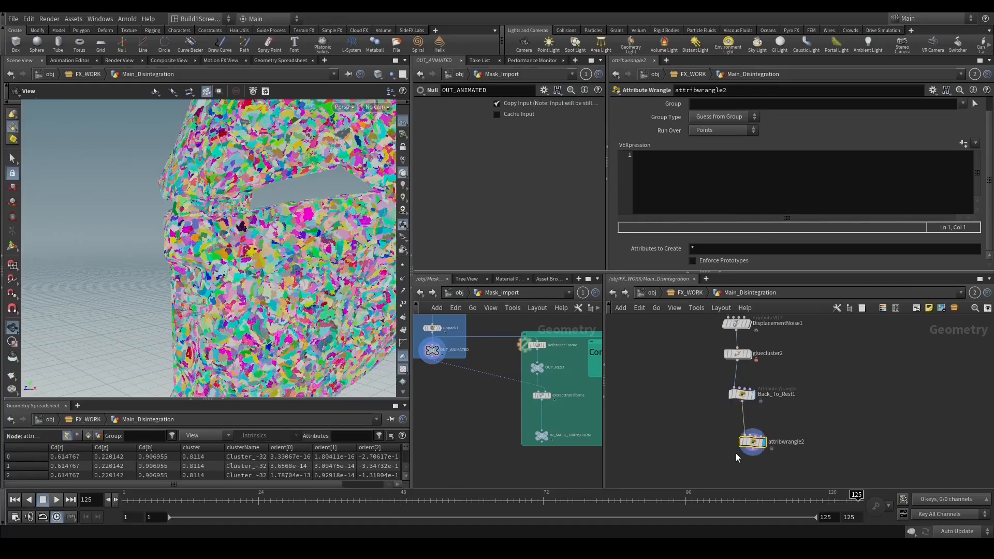
Start the VEX expression of attribwrangle2 with s@clusterName2='Cluster_.
click(726, 183)
text(s@cluste)
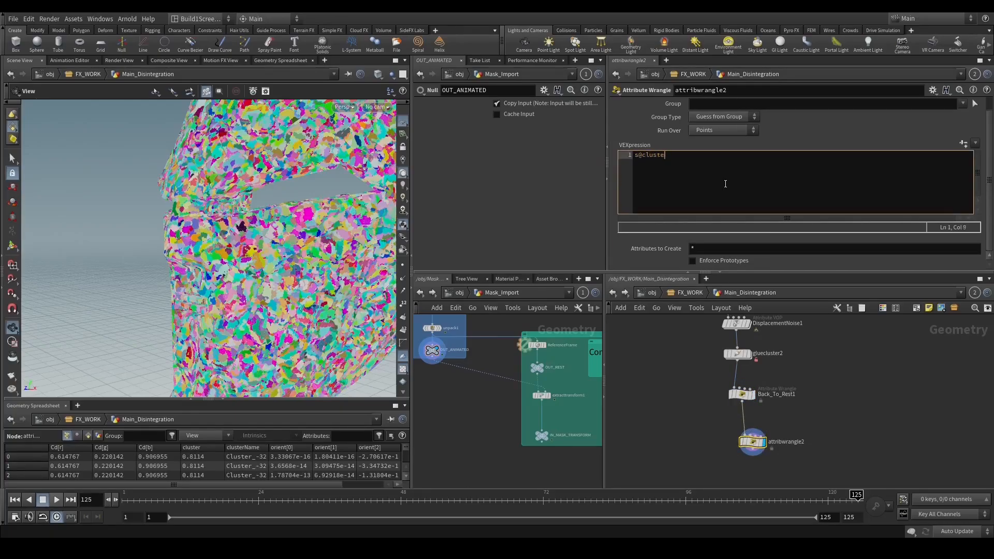
text(rName2='Cluster_)
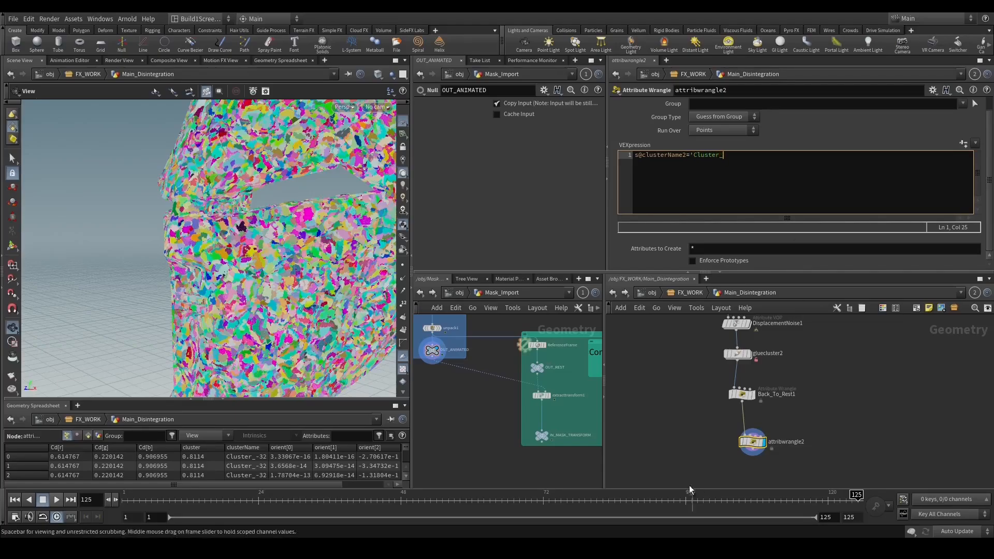
Switch scene cooking to manual and copy the whole VEX expression of the big clusters' ClusterName wrangle.
scroll(678, 441, down, 8)
middle_drag(679, 437, 808, 433)
scroll(635, 401, up, 8)
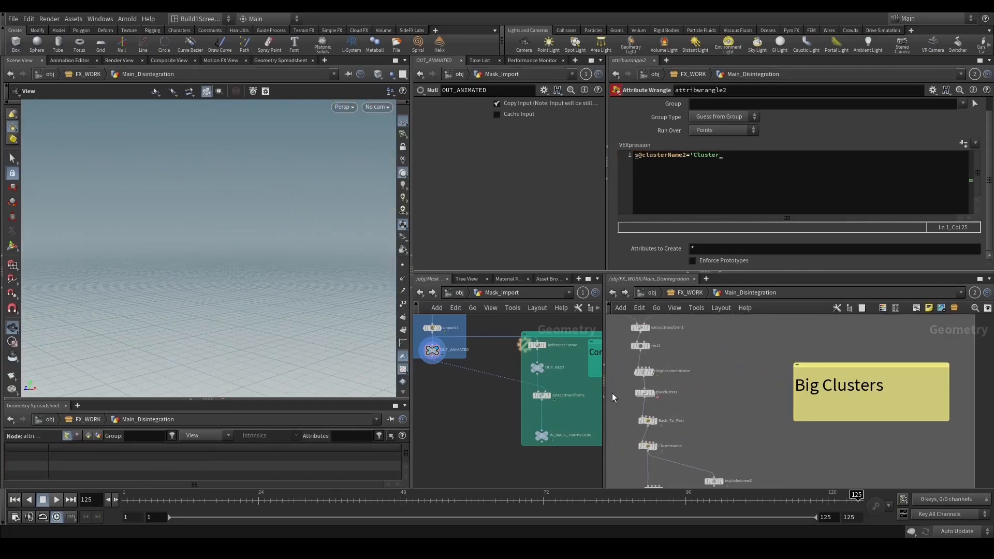
click(956, 529)
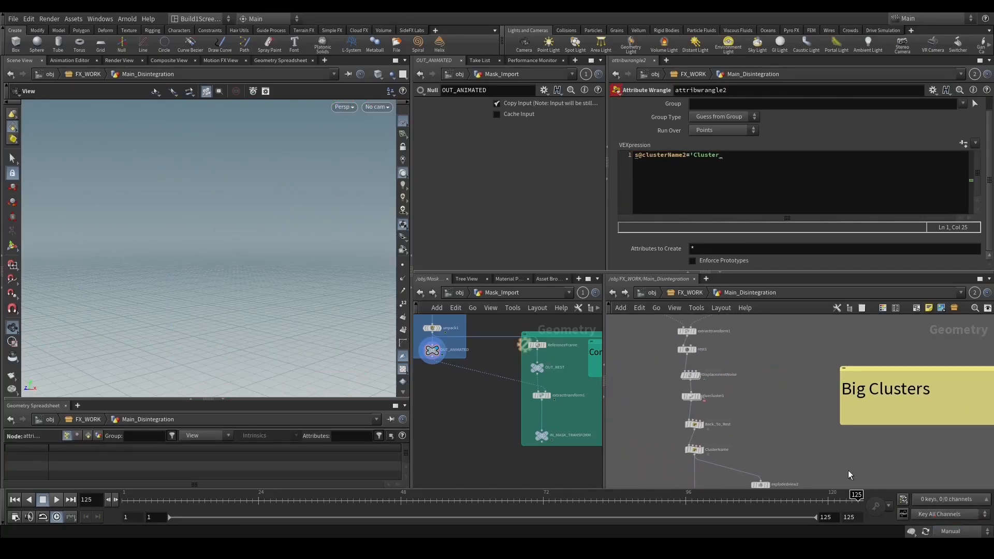
scroll(697, 438, up, 2)
click(692, 455)
click(774, 203)
key(ctrl+a)
key(ctrl+c)
Replace the unfinished expression of the small clusters' attribwrangle2 with the copied ClusterName expression.
scroll(845, 430, down, 3)
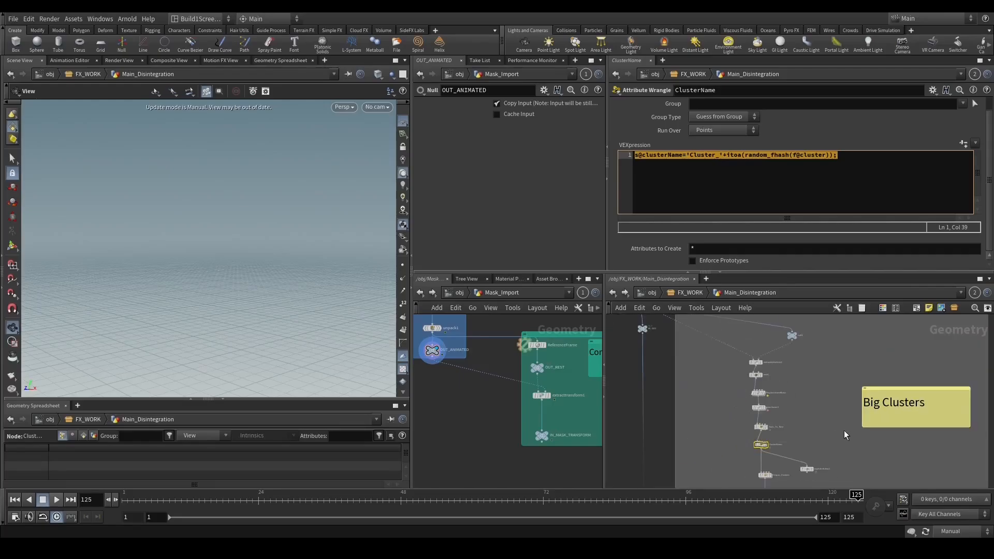
middle_drag(845, 431, 611, 371)
middle_drag(826, 409, 682, 405)
click(804, 462)
click(757, 200)
key(ctrl+a)
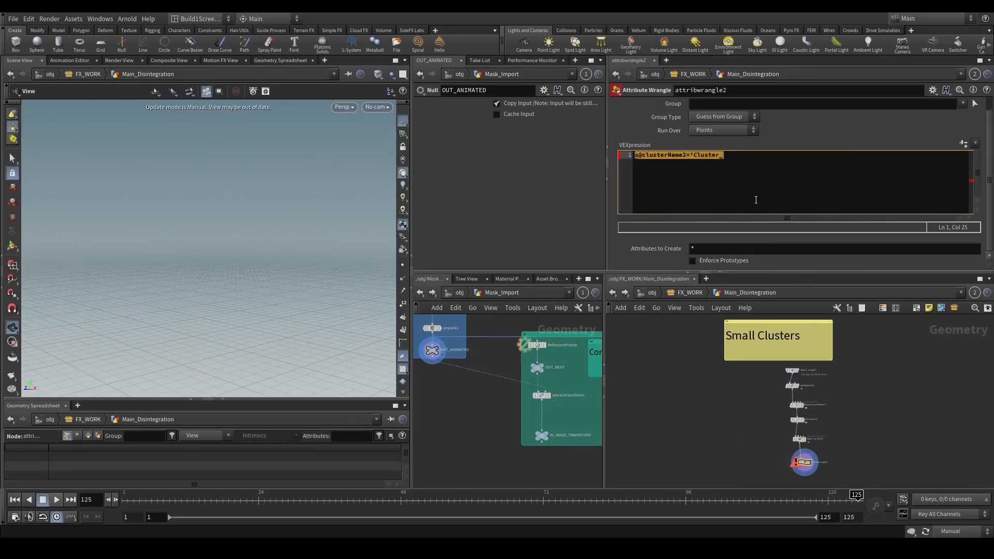
key(ctrl+v)
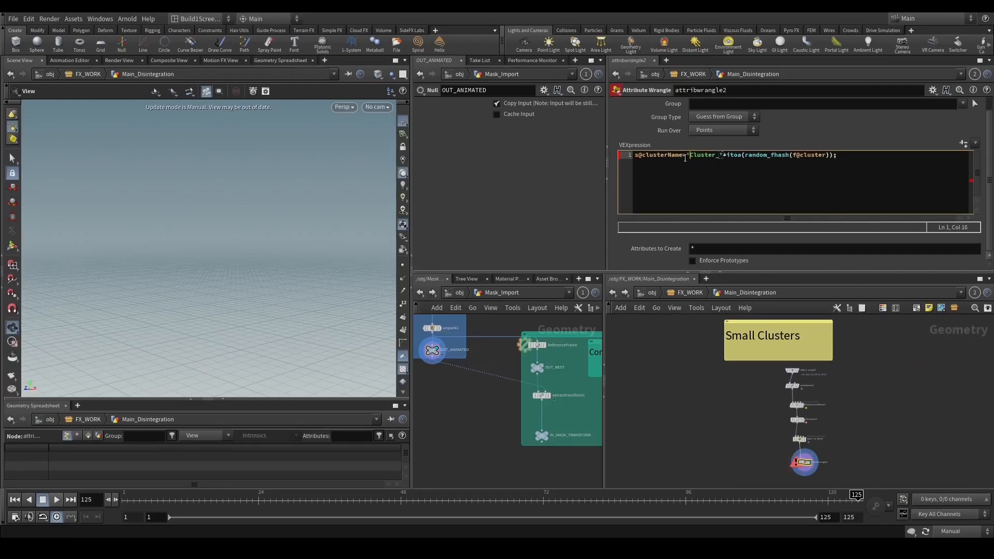
Replace the 'Cluster_' string in the attribwrangle2 expression with s@clusterName+'_'.
text(s@)
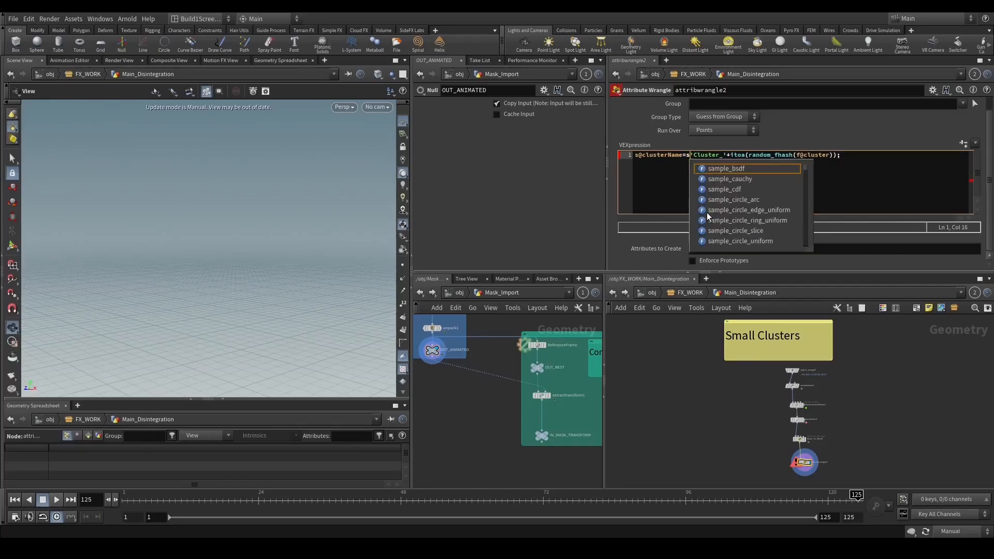
key(Escape)
key(BackSpace)
key(BackSpace)
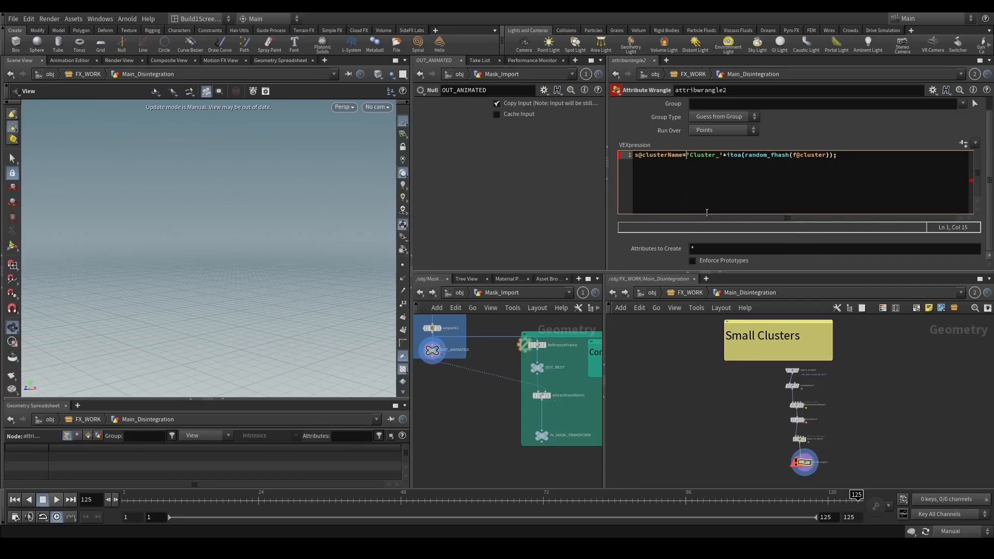
key(shift+Right)
key(shift+Right)
key(shift+Right)
key(shift+Right)
key(shift+Right)
key(shift+Right)
key(shift+Right)
key(shift+Right)
text(s@clusterName)
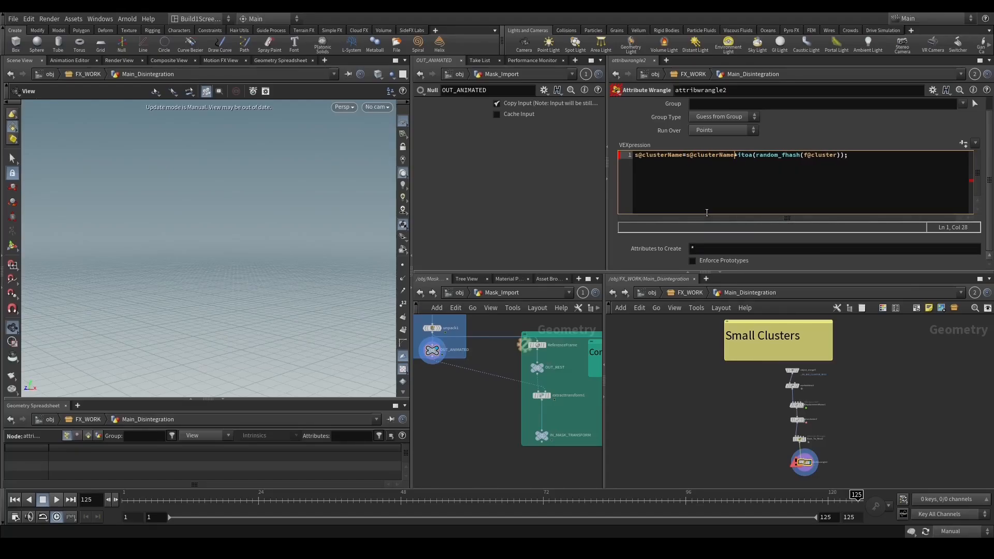
text(+'_')
scroll(728, 417, up, 5)
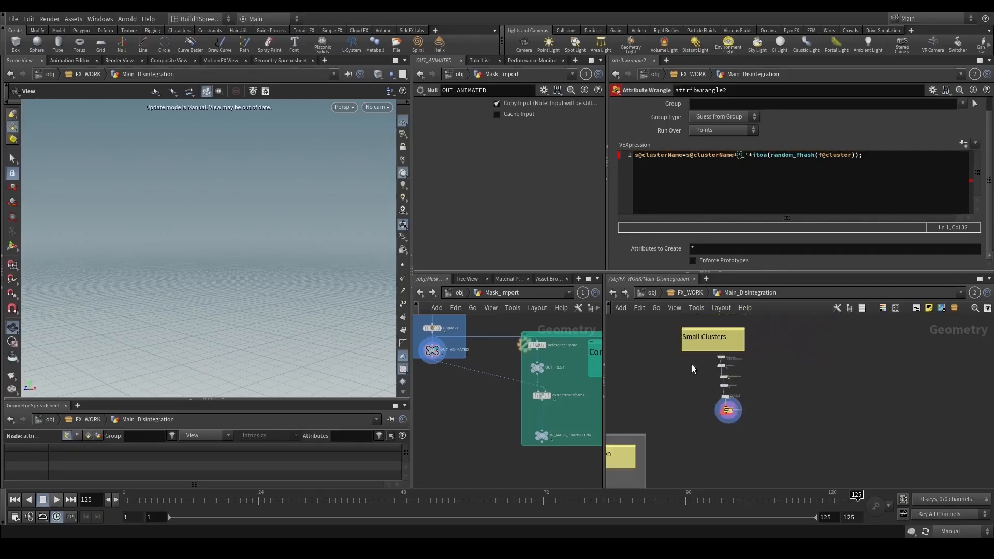
Set scene cooking back to Auto Update and widen the spreadsheet's clusterName column to read the full names.
click(723, 155)
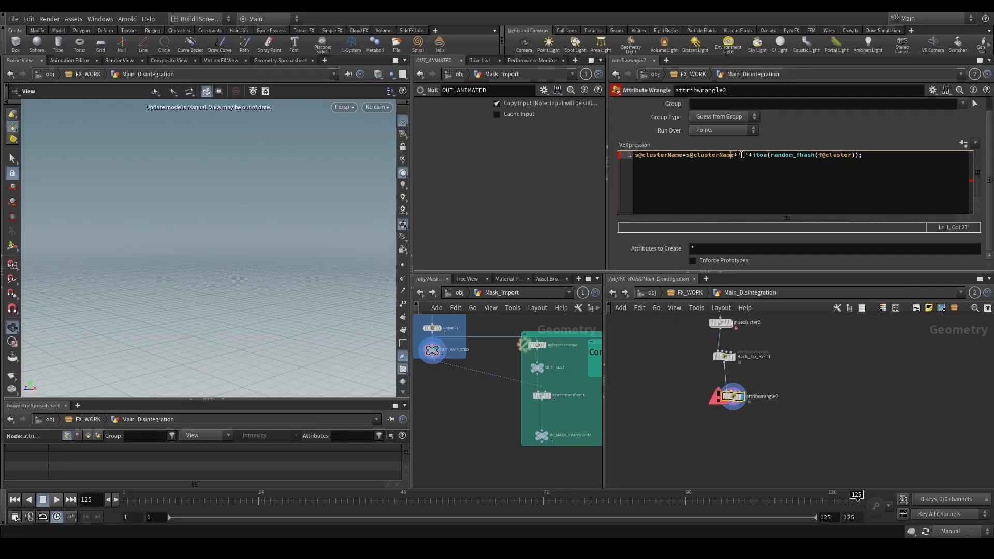
click(756, 156)
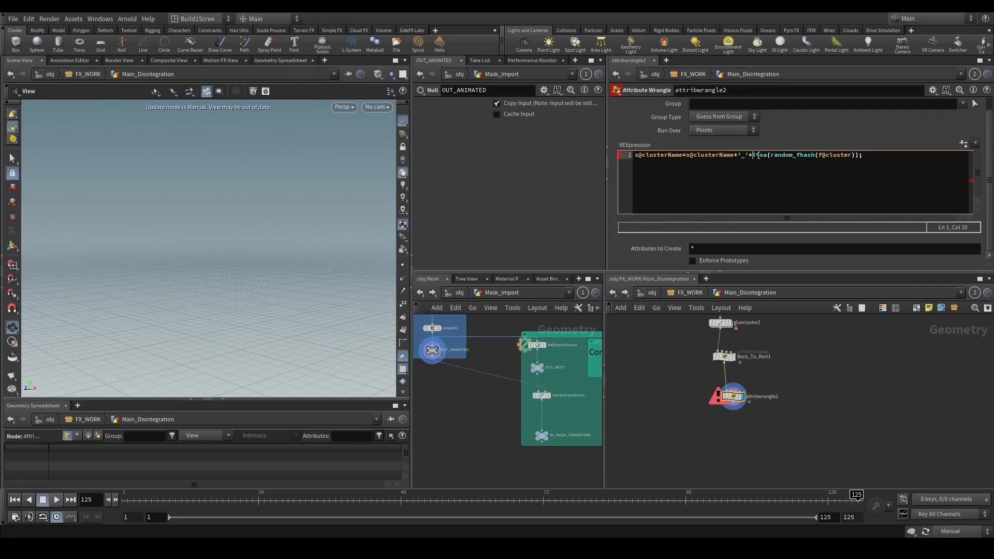
click(962, 528)
click(962, 499)
scroll(748, 402, down, 2)
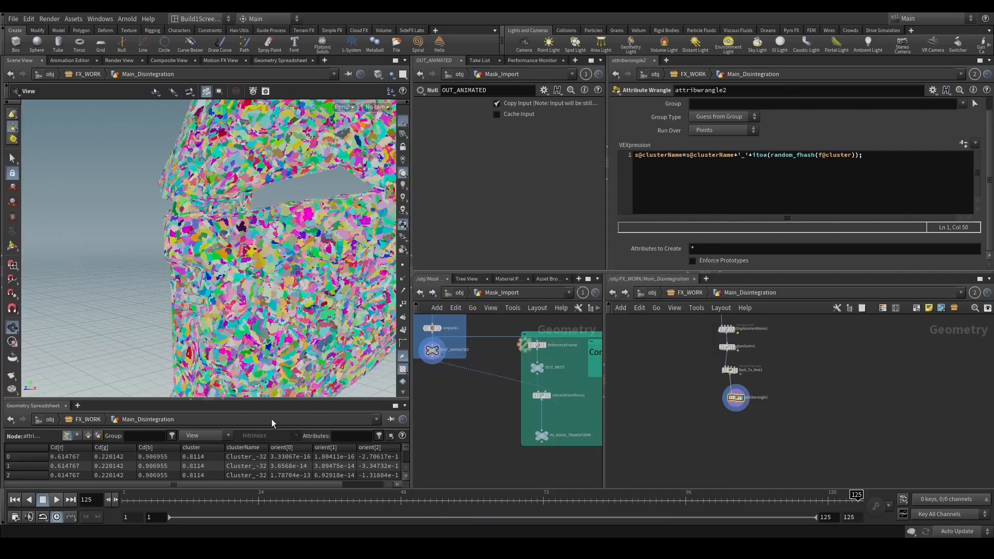
drag(268, 447, 296, 447)
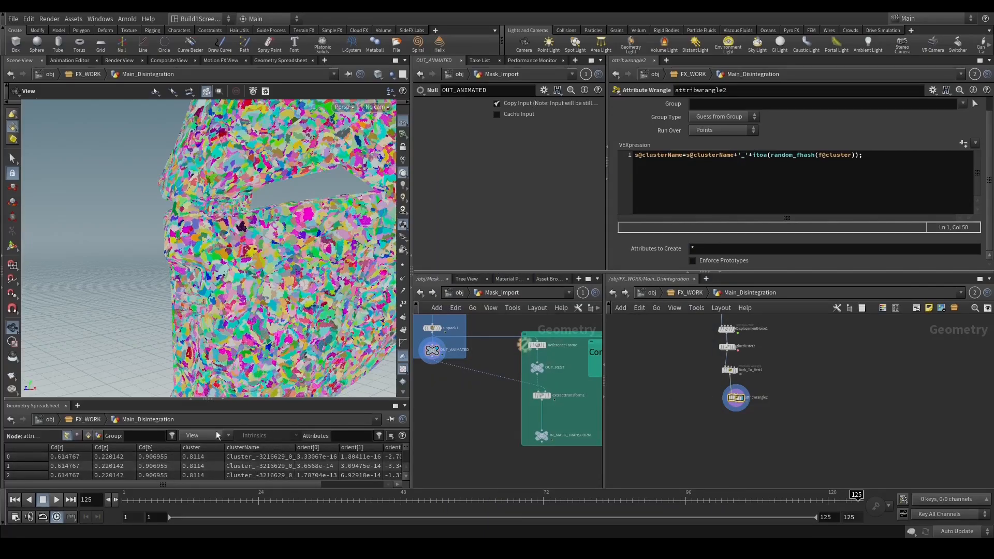
click(199, 436)
click(800, 424)
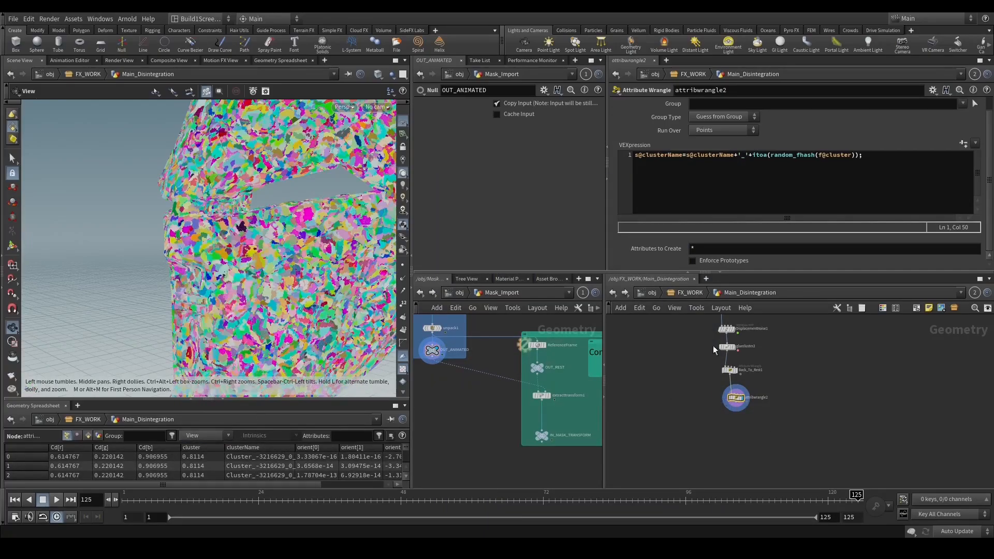
Write the result to s@clusterName2 and compare the widened clusterName and clusterName2 columns, sorting by each.
click(681, 155)
text(2)
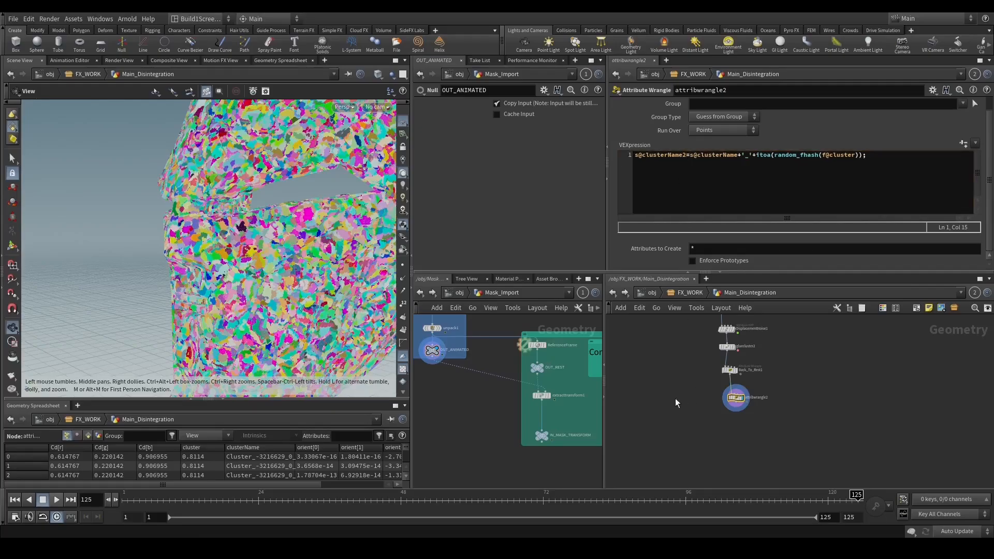
drag(285, 485, 310, 483)
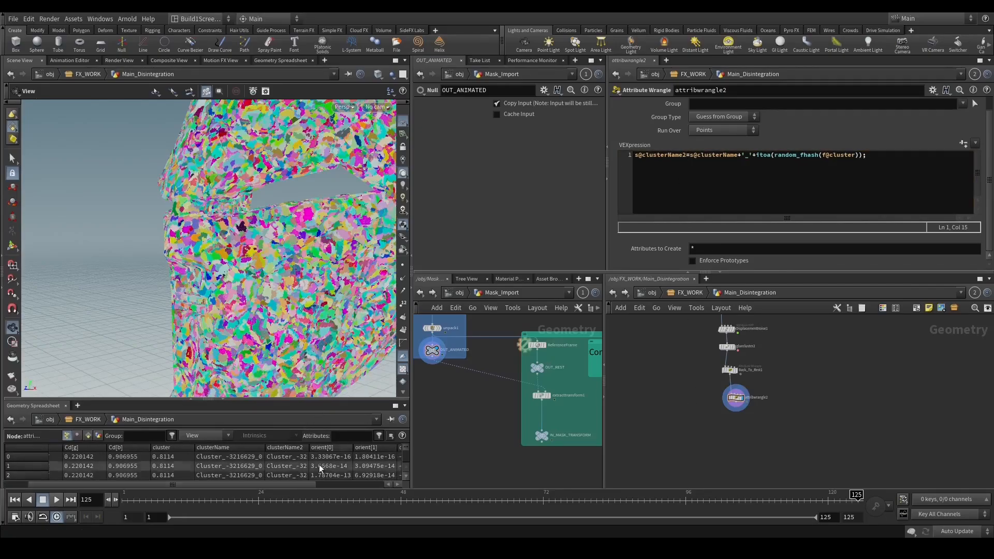
drag(309, 448, 415, 451)
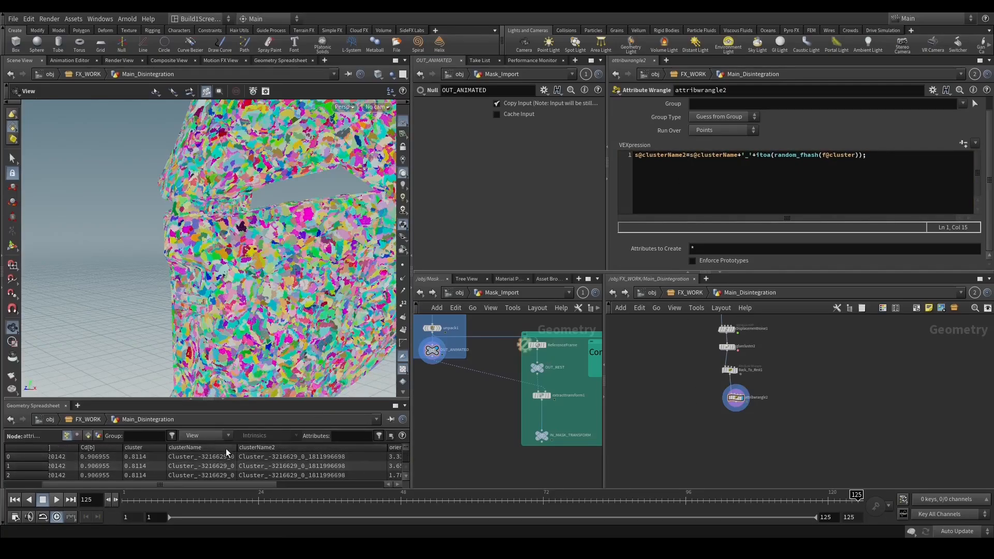
drag(235, 448, 280, 448)
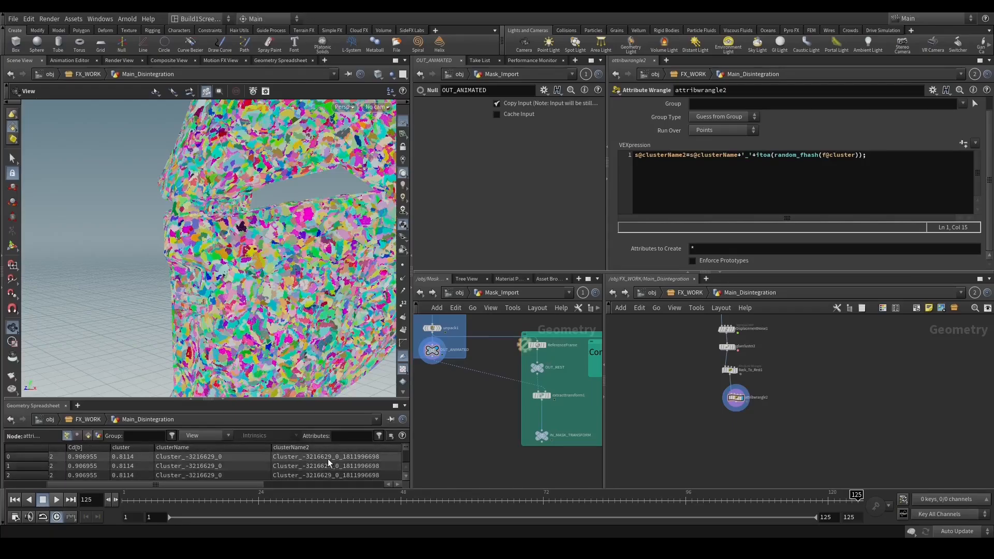
click(367, 447)
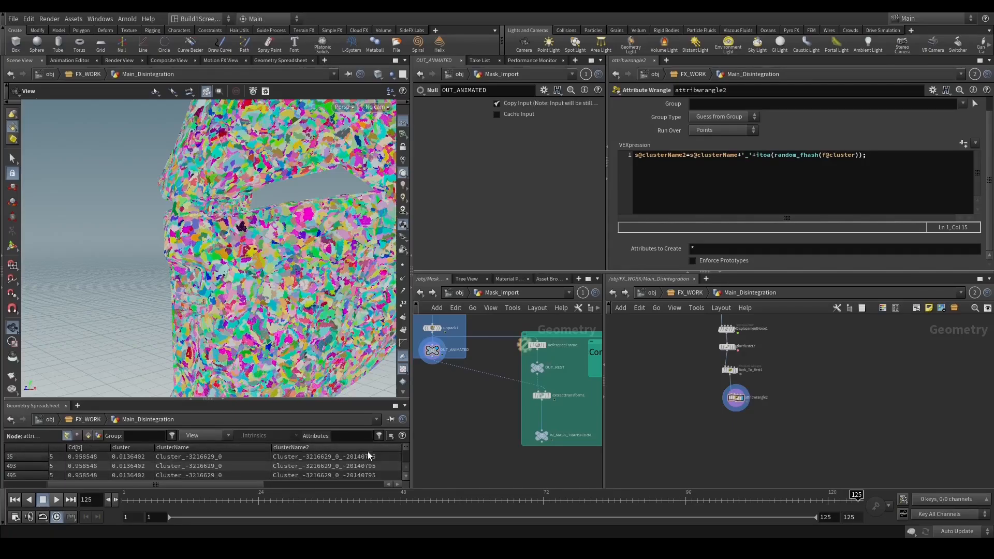
click(262, 447)
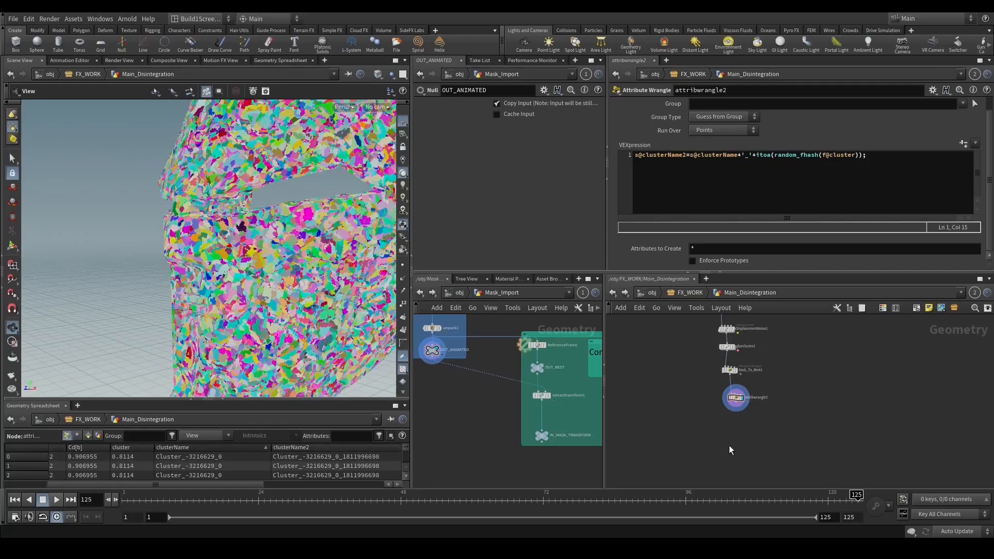
Rename the small clusters' attribwrangle2 node as ClusterName2.
scroll(740, 400, up, 3)
click(765, 397)
double_click(765, 397)
text(c)
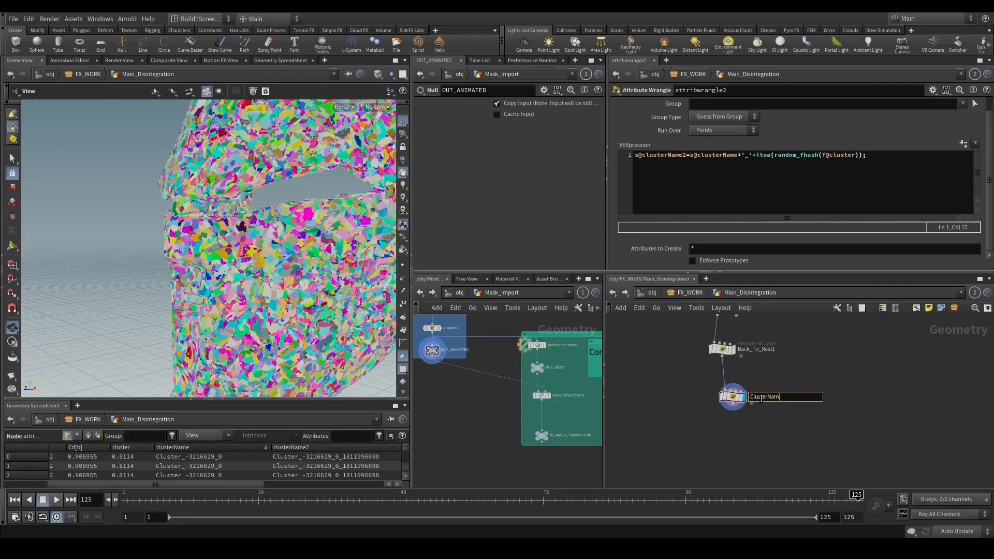
text(lusterName2)
key(Return)
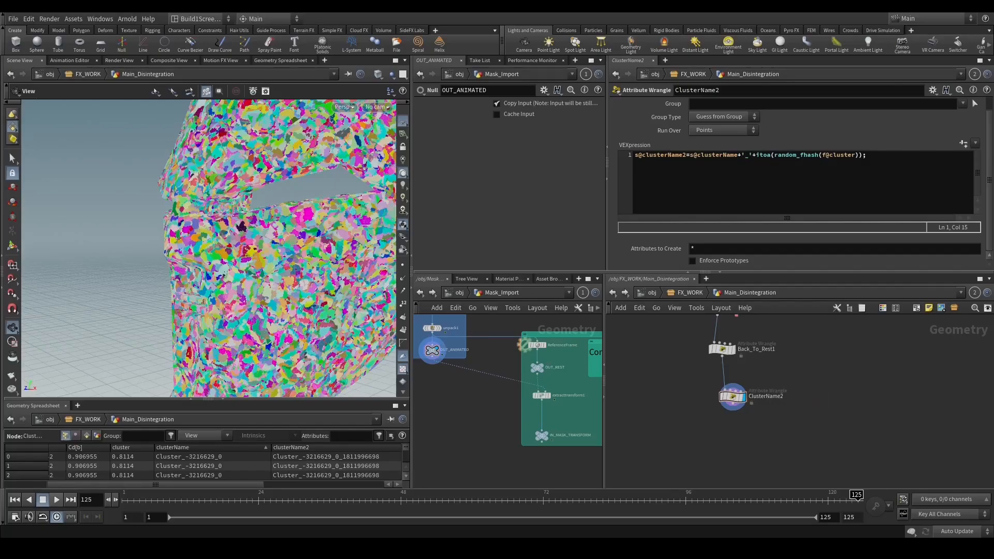
Add an Attribute Wrangle below ClusterName2, connect it and display it.
drag(289, 266, 232, 274)
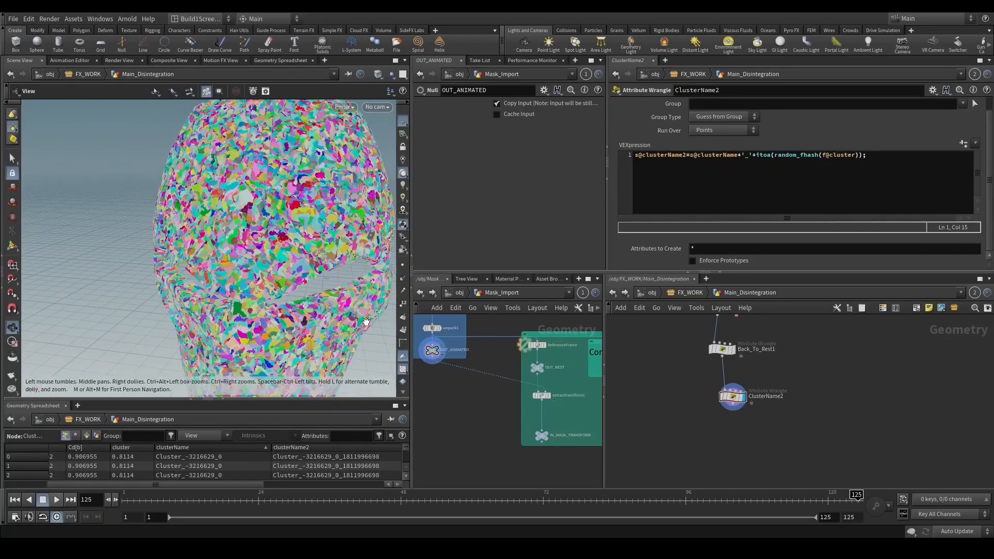
drag(313, 308, 311, 249)
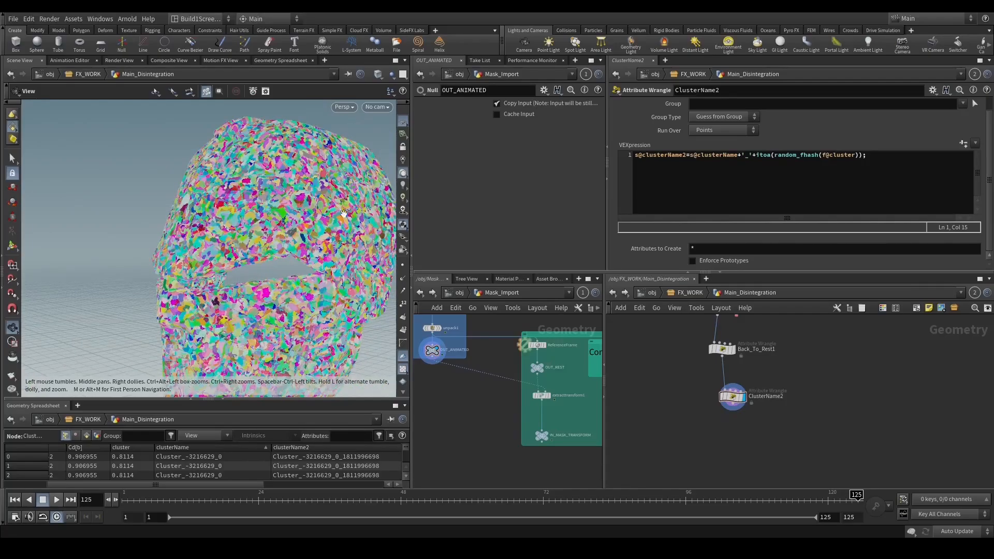
drag(343, 212, 237, 268)
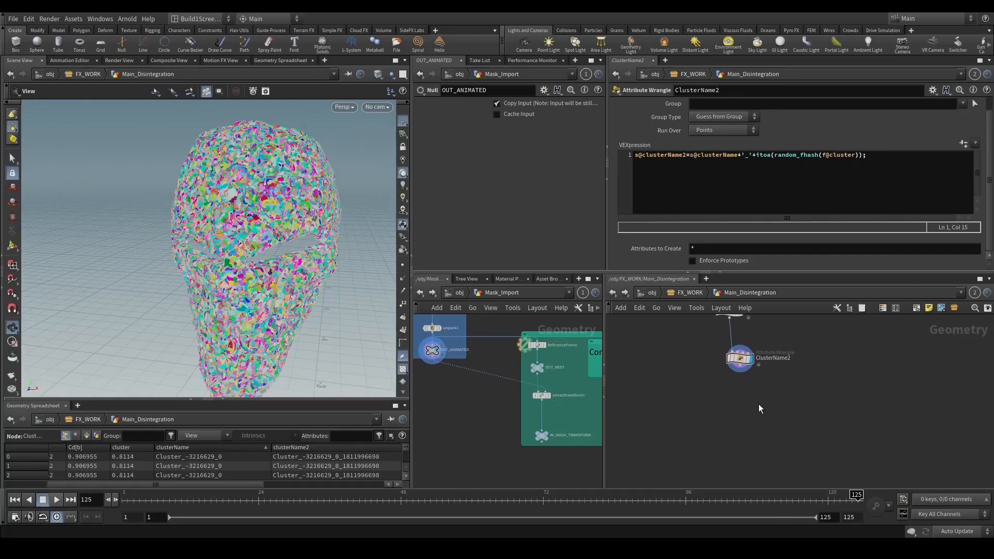
key(Tab)
key(Return)
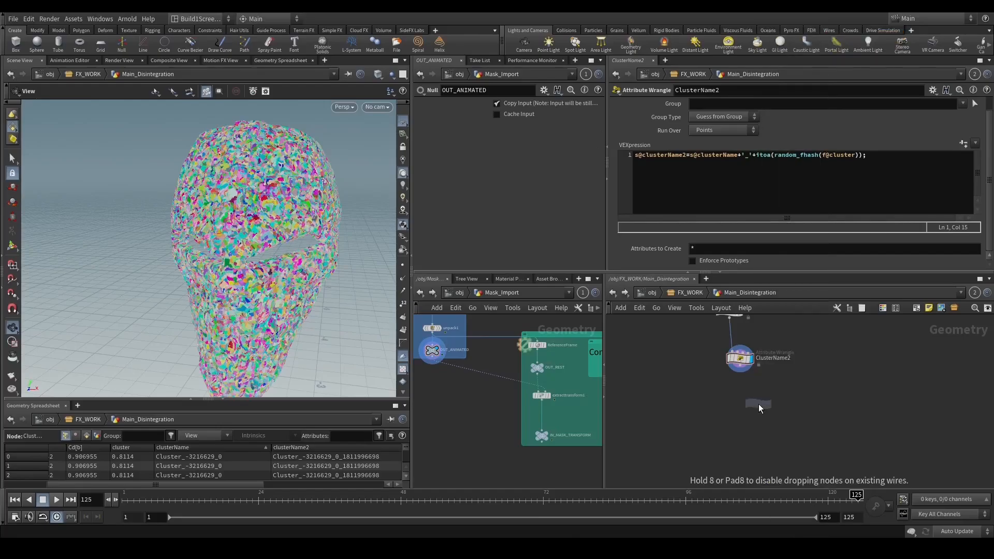
click(741, 406)
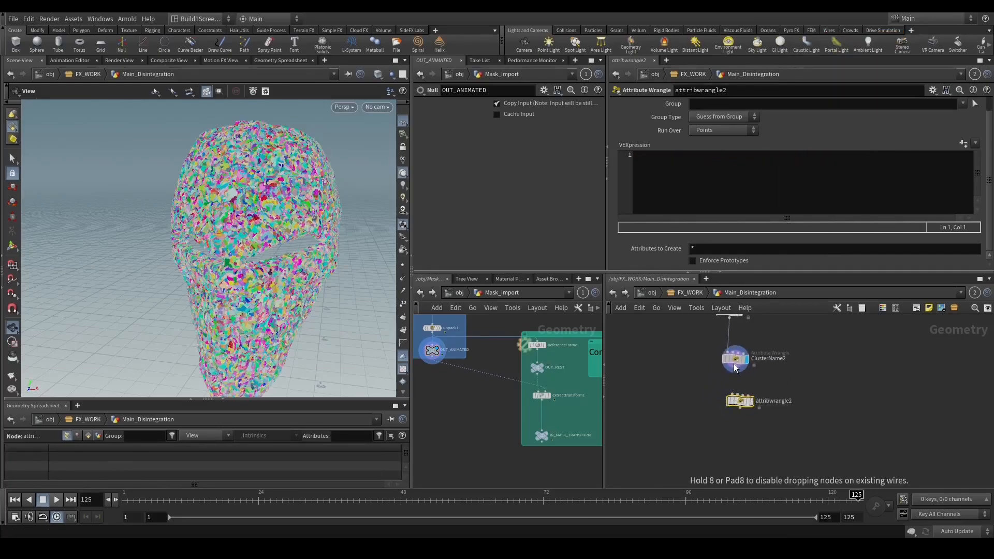
drag(735, 374, 740, 394)
click(751, 401)
Declare a per-cluster random value in the new wrangle with float rand=rand(f@cluster+chf('Seed'));.
click(732, 208)
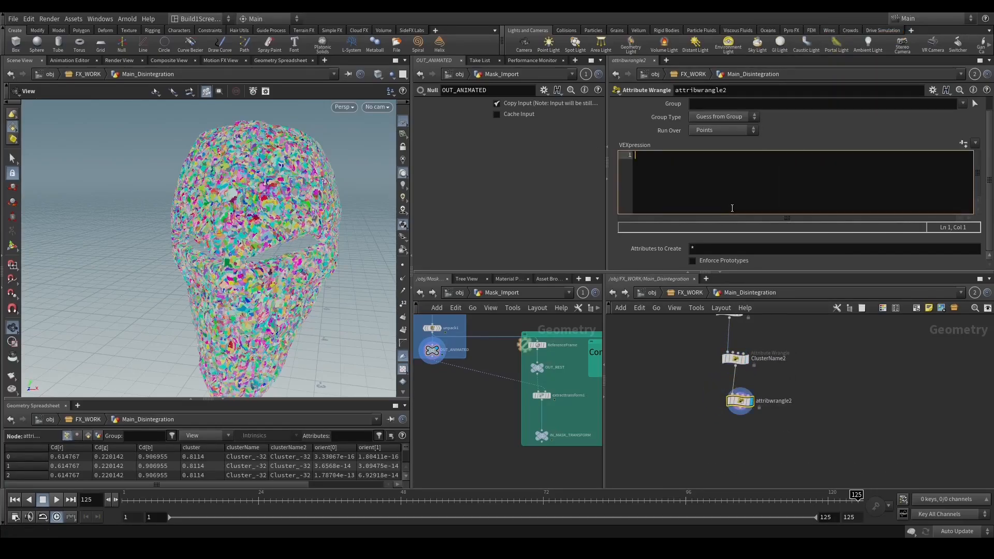
text(float rand=rand(f@cl)
text(('Seed)
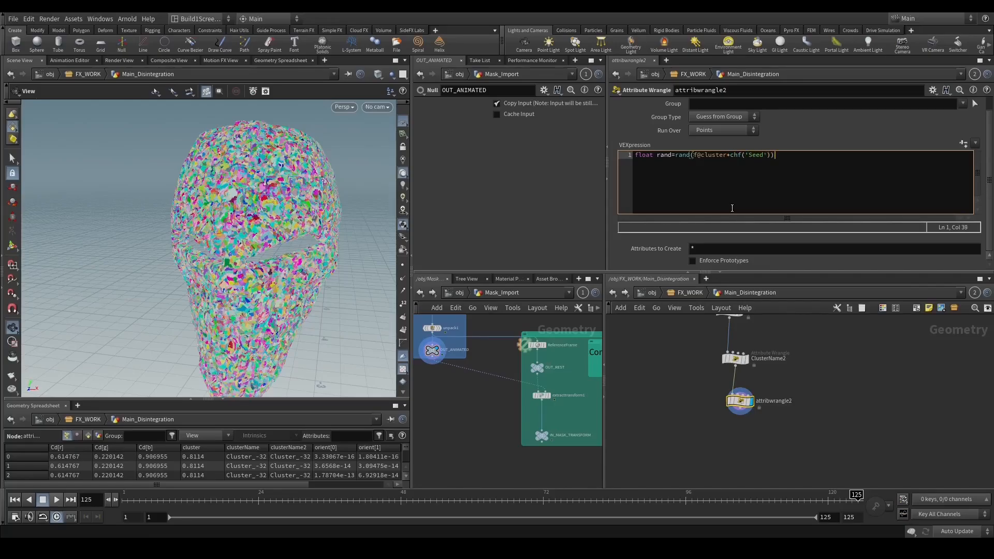
key(Return)
key(Return)
text(if(rand<chf("Treshold)
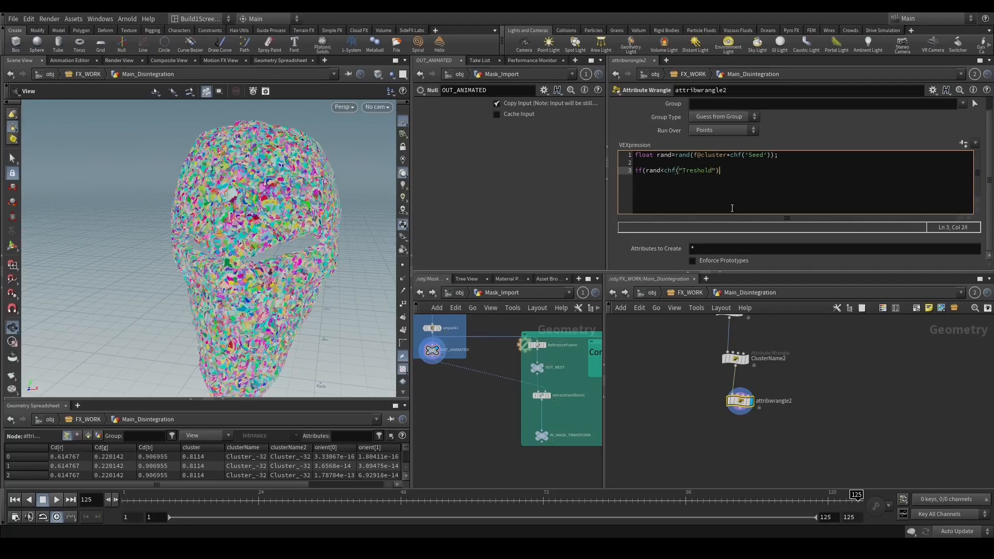
text(")))
key(Return)
text({)
key(Return)
key(Return)
key(Up)
key(Tab)
text(@Cd=set(14,)
text(,0);)
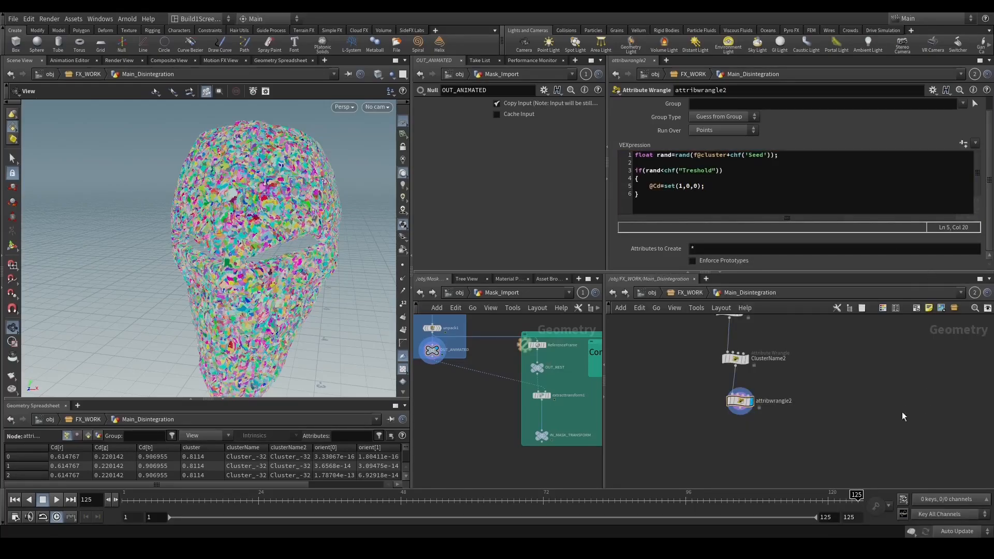
Create the wrangle's channel parameters, set Seed to 0.614 and Treshold to 0.2, and inspect the red clusters on the mask.
click(964, 144)
scroll(708, 267, down, 1)
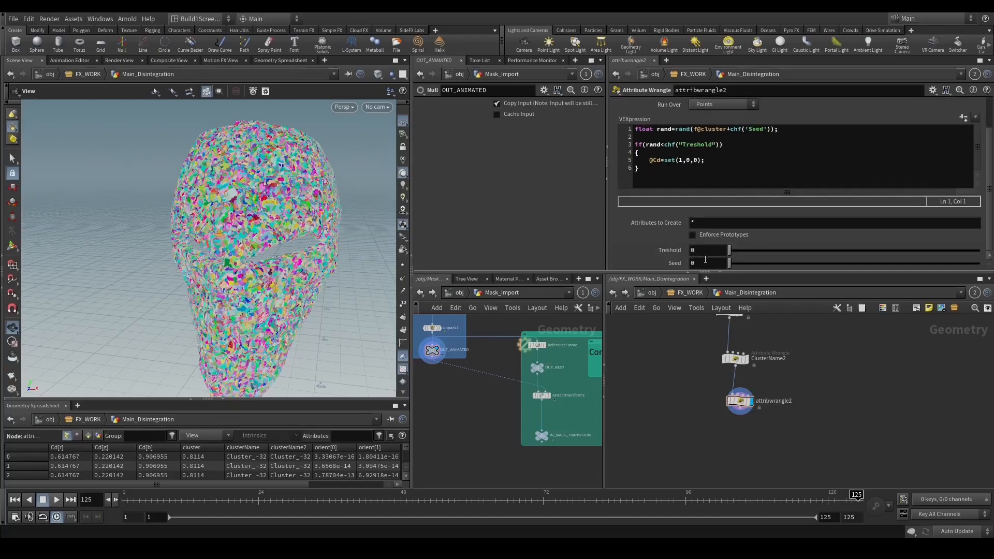
drag(735, 264, 883, 263)
middle_drag(702, 248, 717, 244)
drag(274, 253, 288, 227)
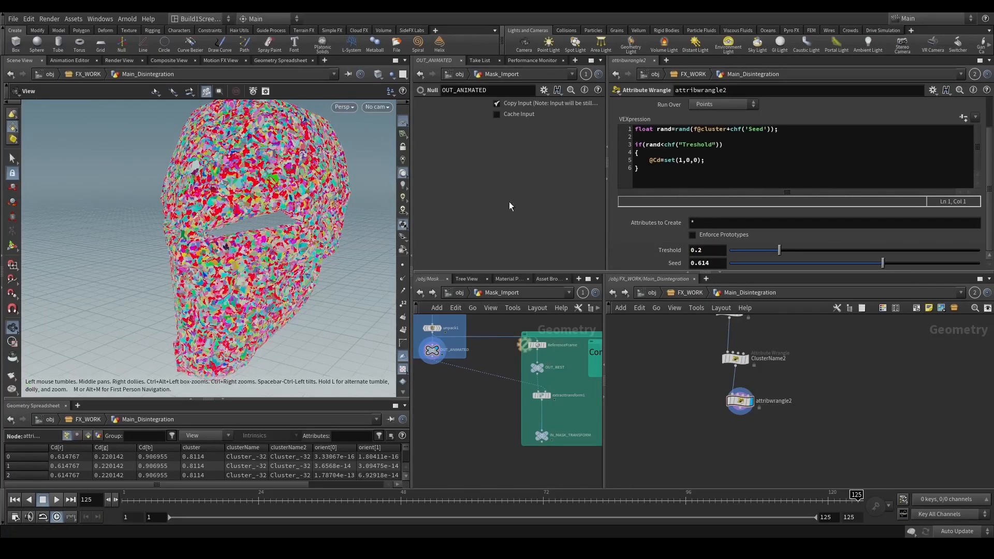
drag(201, 221, 294, 199)
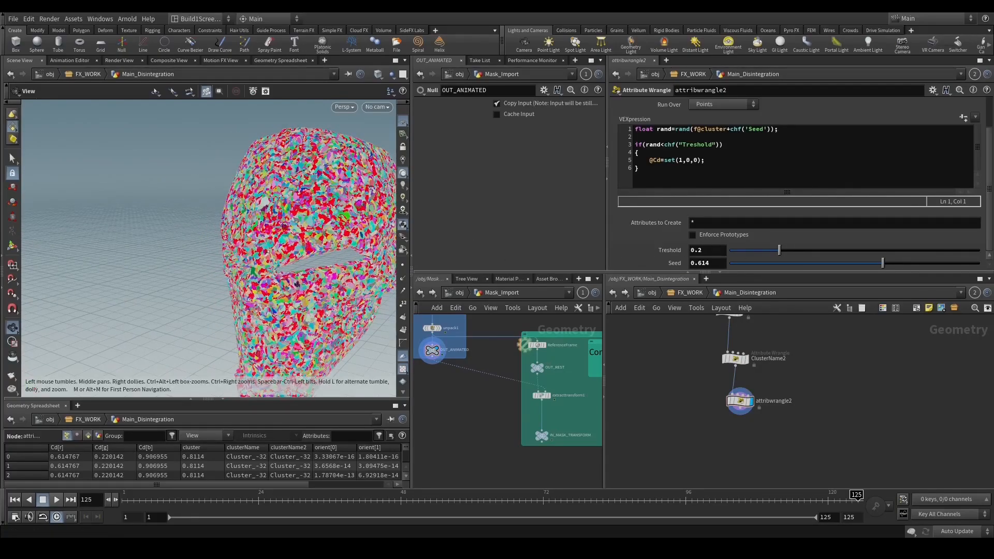
Set Treshold to .5 and inspect the red clusters on the mask.
double_click(707, 250)
text(.5)
key(Return)
drag(373, 234, 349, 216)
scroll(310, 208, up, 5)
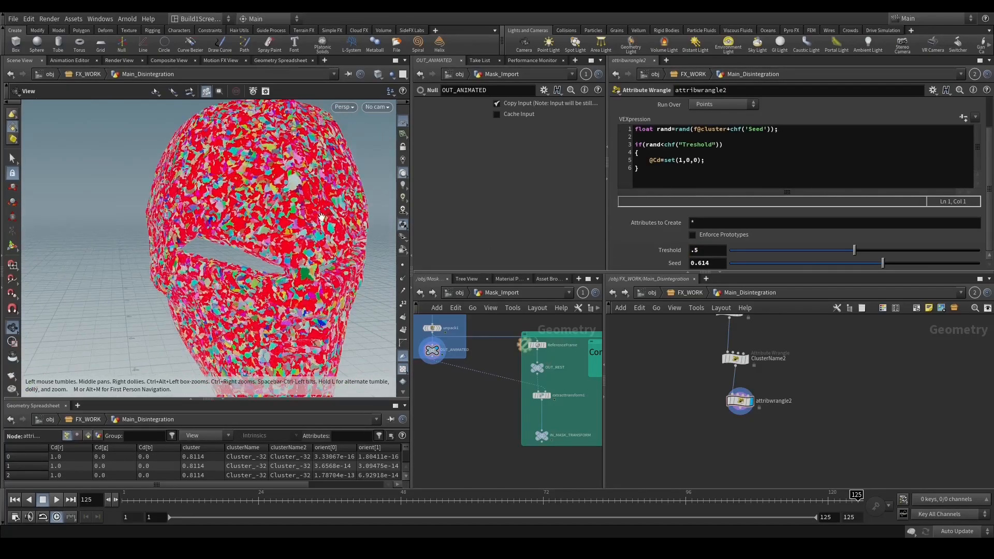
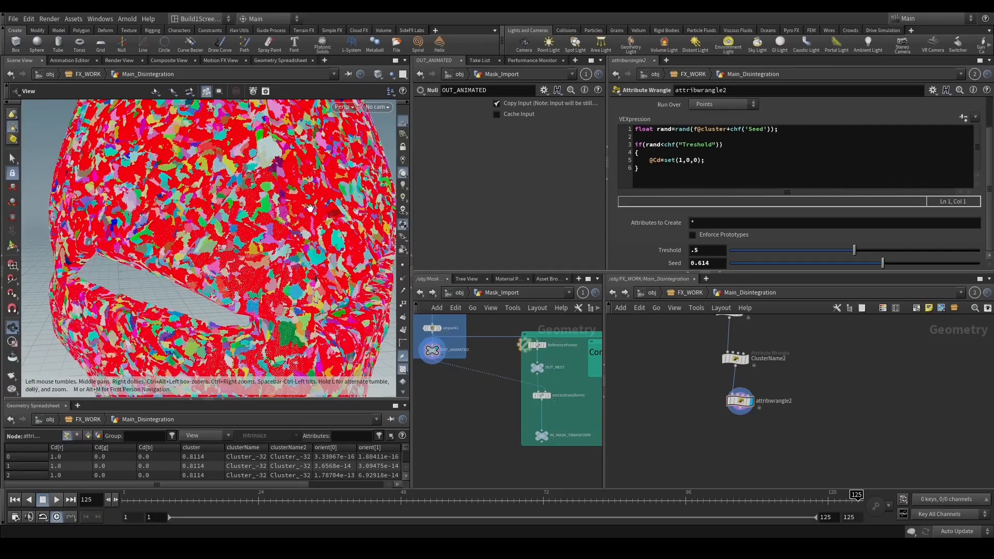
click(712, 160)
key(Return)
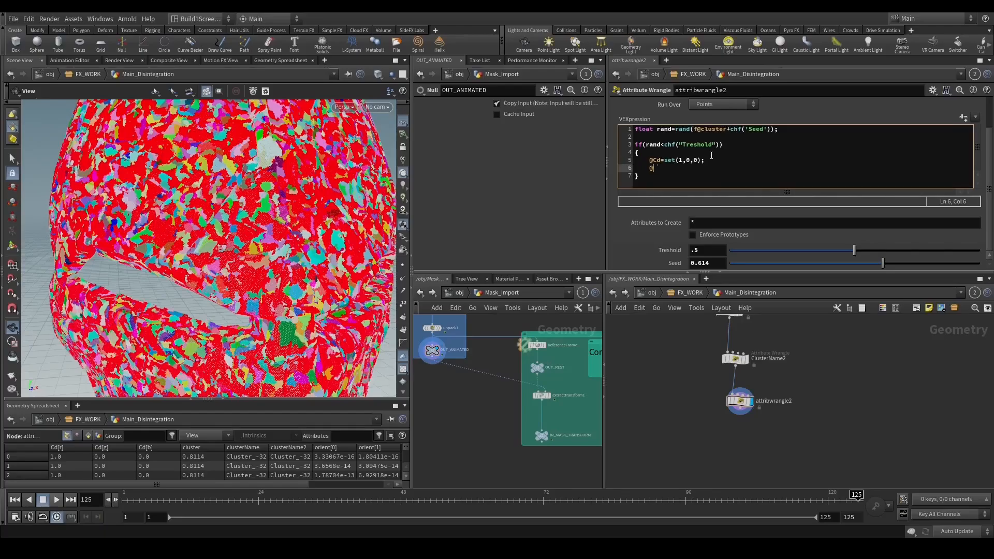
text(@group_smalCluster=1;)
double_click(783, 402)
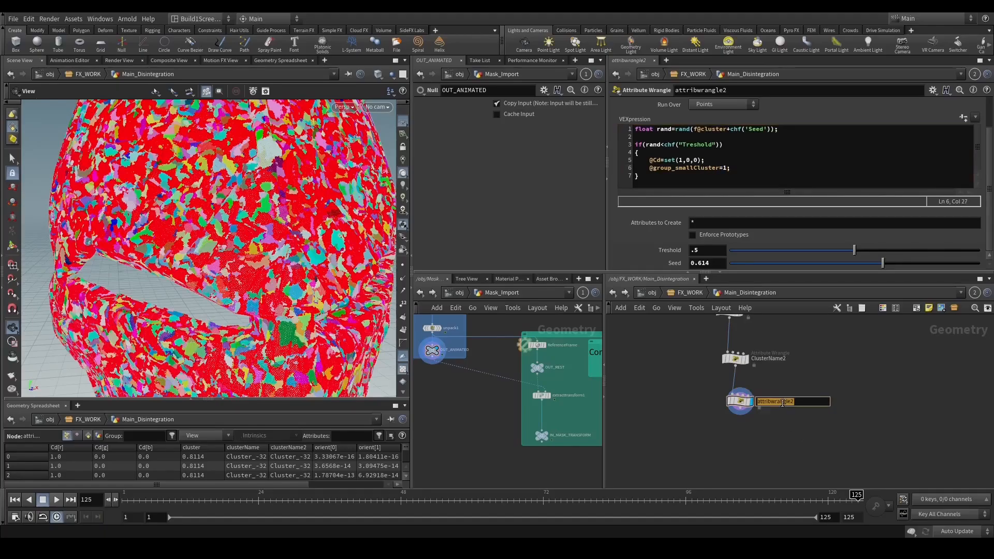
text(Split_Cluster)
key(Return)
Add a Split node below Split_Clusters, connected to its output.
key(Tab)
text(s)
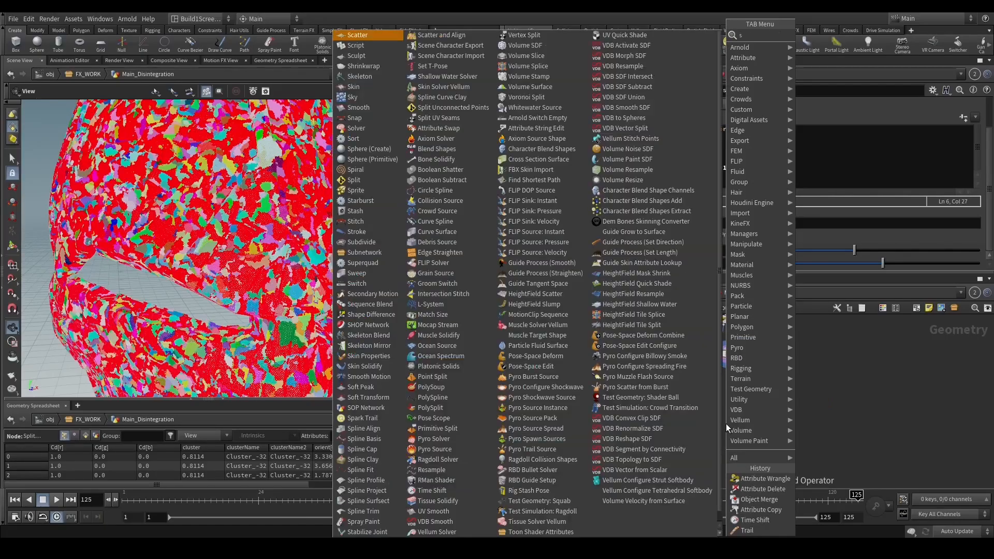
text(li)
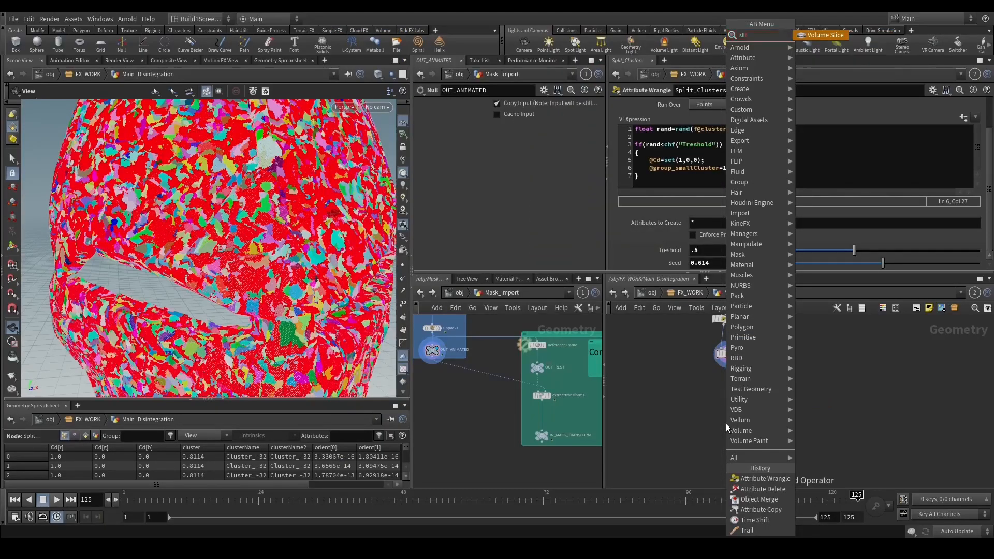
key(BackSpace)
key(BackSpace)
text(pl)
key(Return)
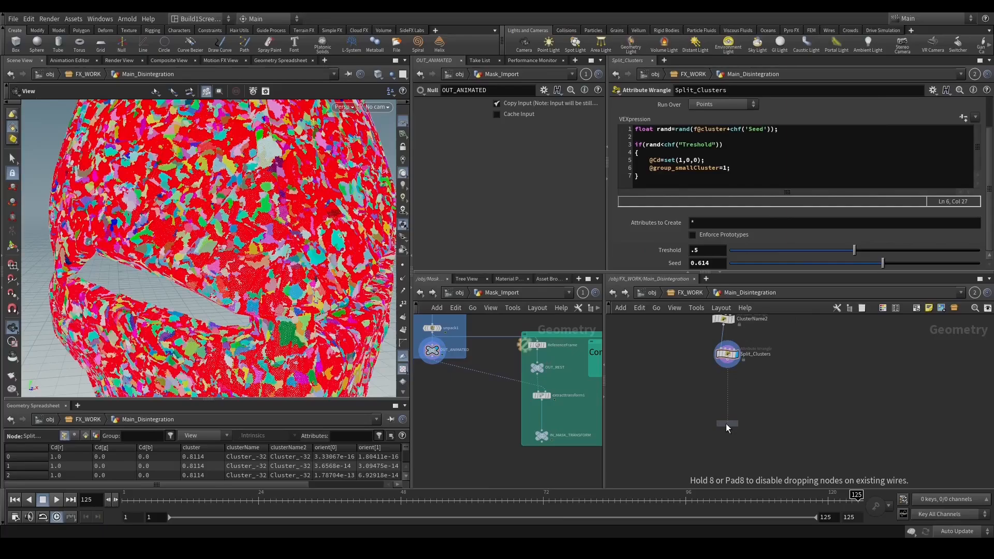
click(727, 424)
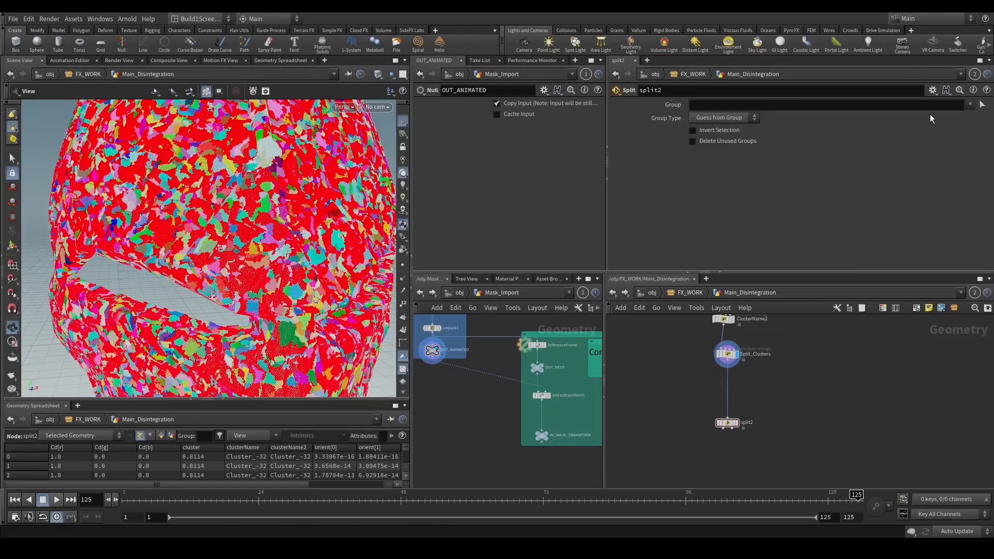
Set the Split node's group to smallCluster and display its result in the viewport.
click(970, 104)
click(953, 115)
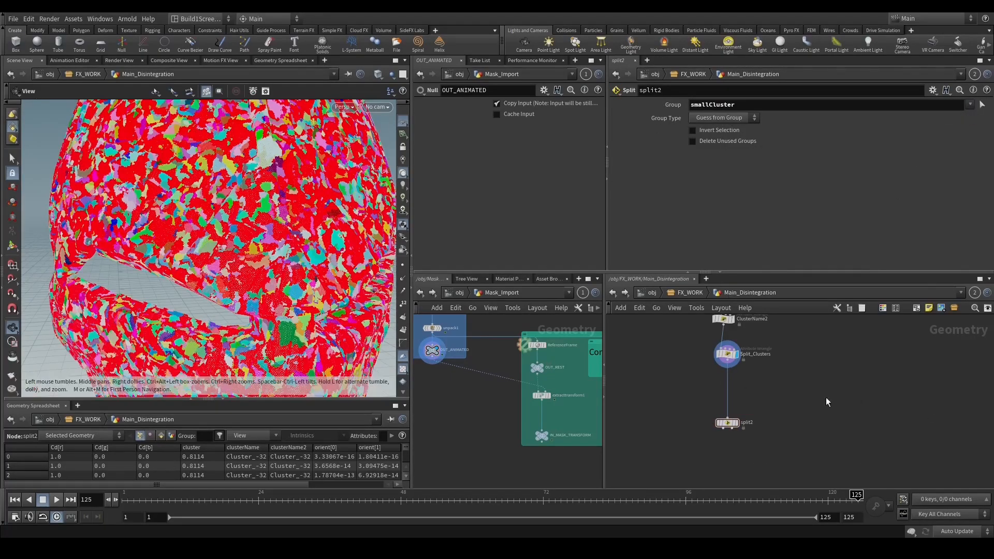
click(736, 423)
key(f)
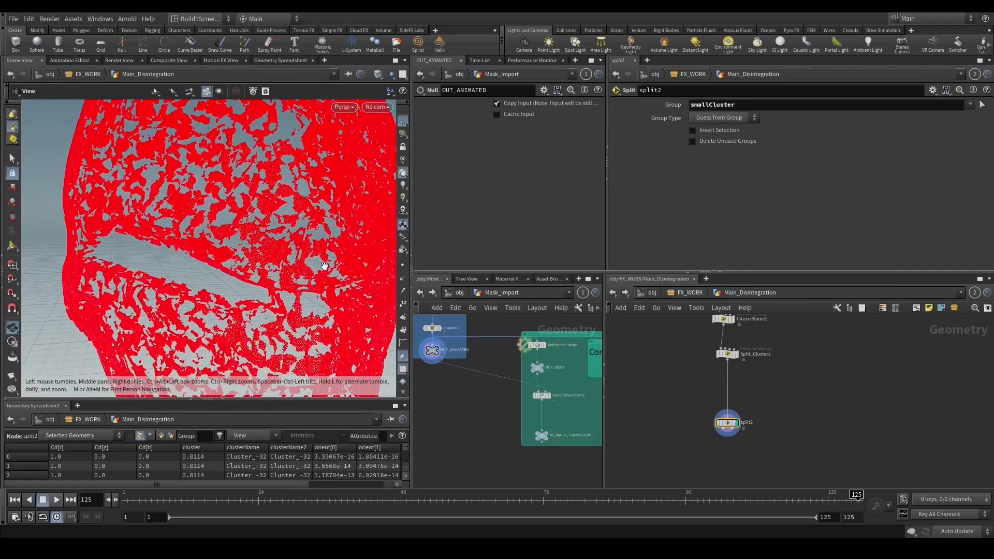
Frame the whole mask in the viewport and move the timeline to frame 27.
drag(305, 257, 297, 310)
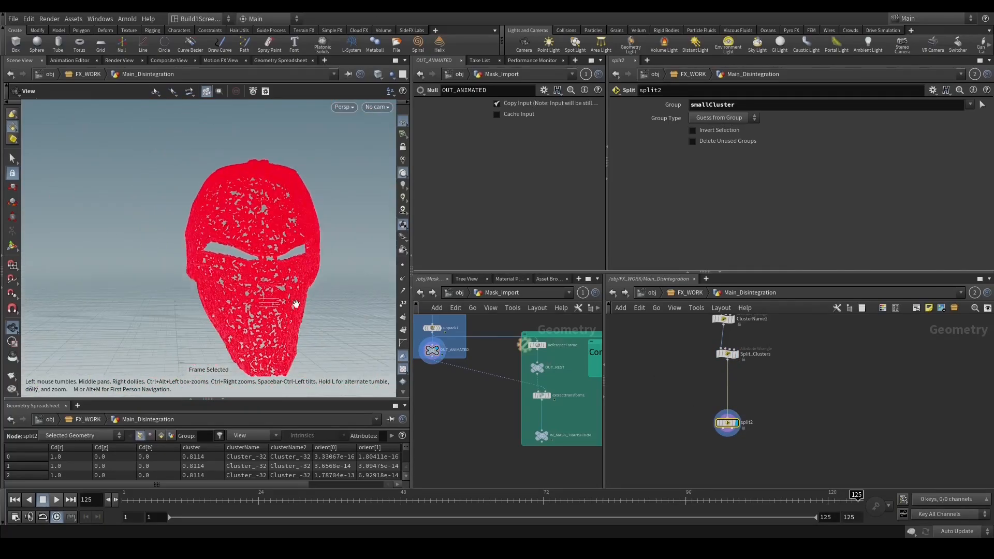
click(240, 496)
drag(240, 496, 276, 496)
scroll(267, 253, up, 2)
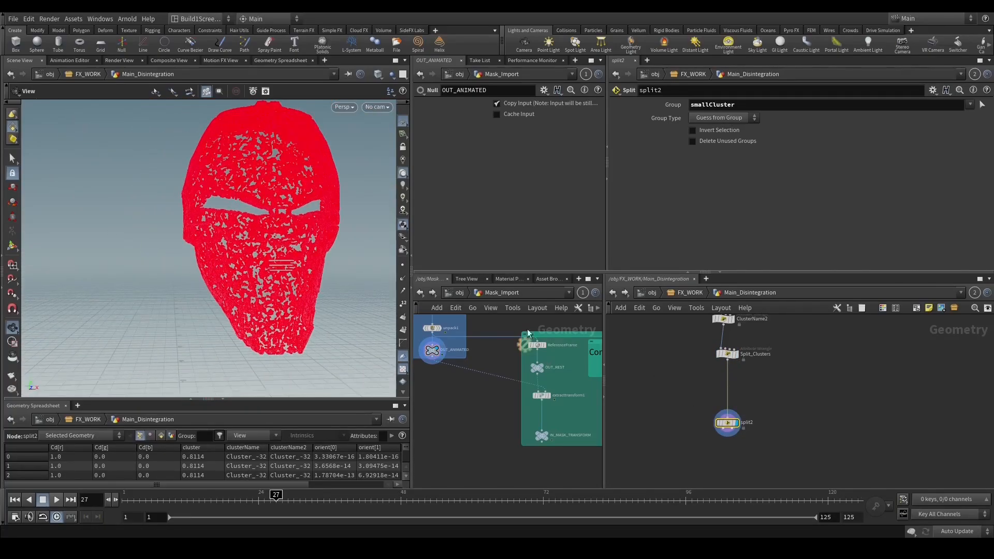
middle_drag(268, 249, 268, 274)
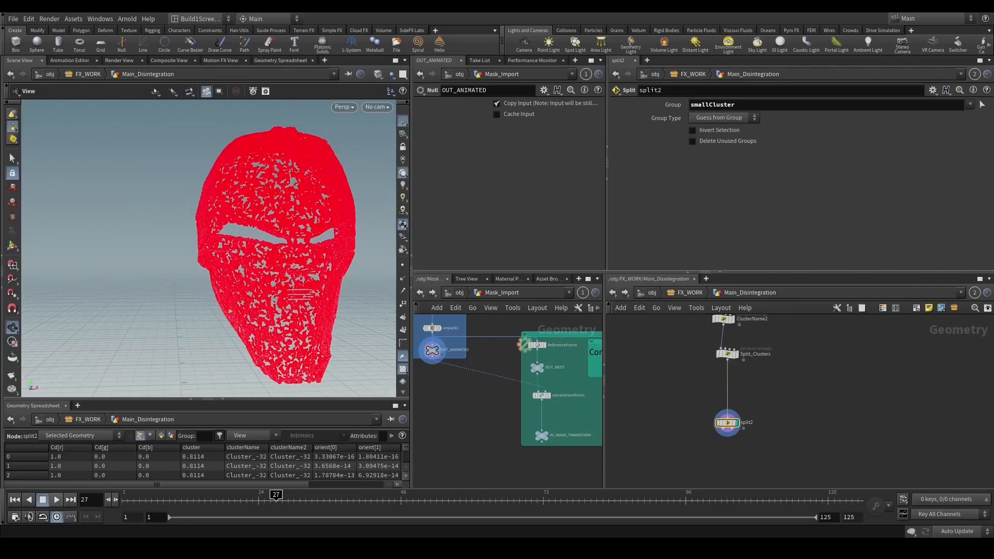
Duplicate the DisplacementNoise1, glue cluster and Back_To_Rest nodes below split2 and wire split2's first output into the duplicated noise node.
scroll(881, 461, down, 2)
middle_drag(819, 426, 770, 471)
middle_drag(719, 378, 716, 403)
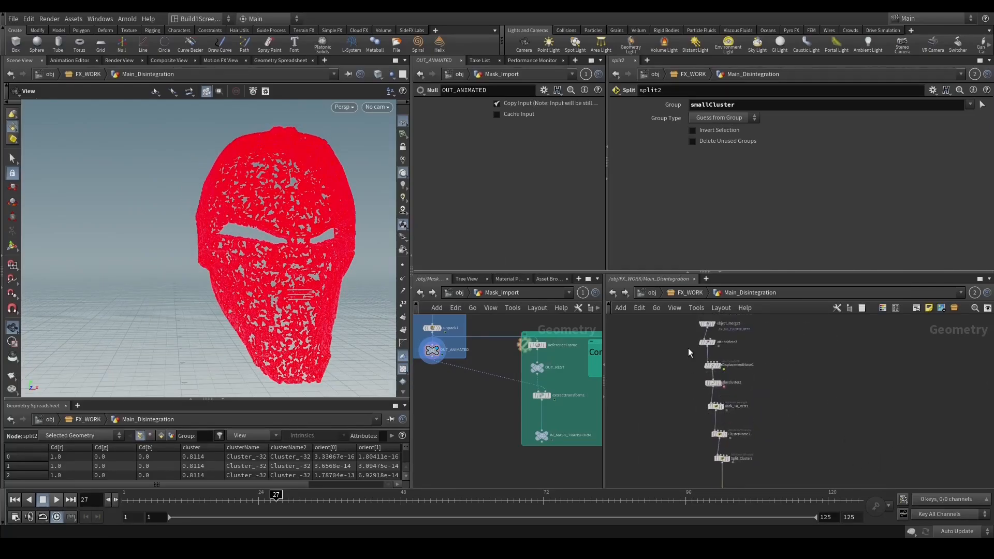
drag(745, 410, 745, 411)
key(ctrl+c)
middle_drag(706, 440, 745, 301)
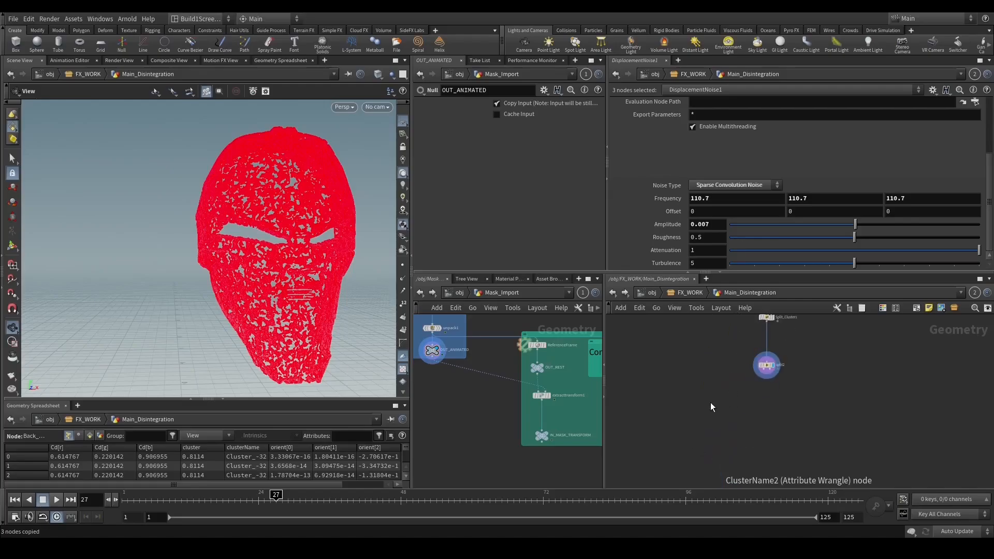
key(ctrl+v)
middle_drag(738, 418, 749, 410)
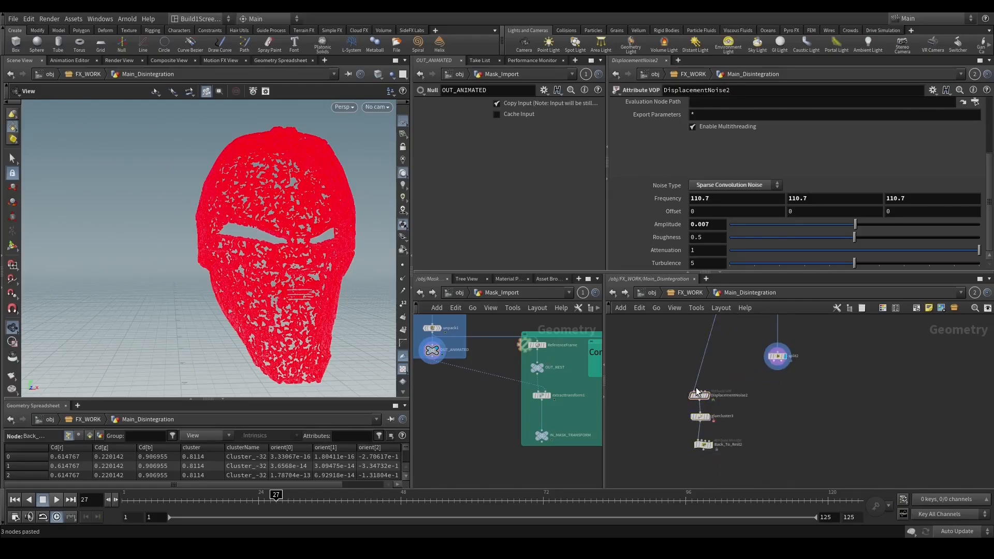
drag(696, 387, 733, 348)
Copy the attribdelete2 node and insert the copy between split2 and DisplacementNoise2.
middle_drag(733, 348, 732, 456)
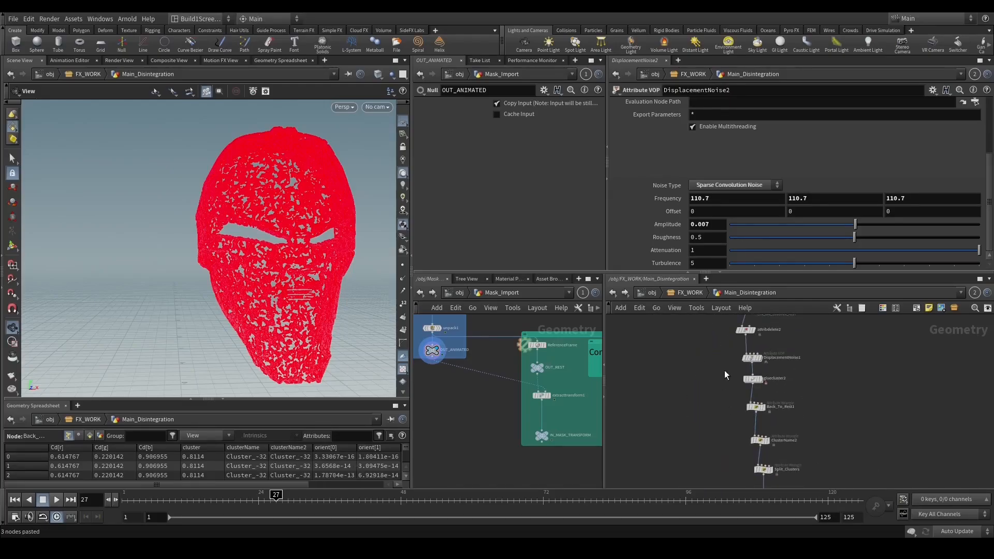
click(746, 330)
key(ctrl+c)
middle_drag(694, 402, 713, 328)
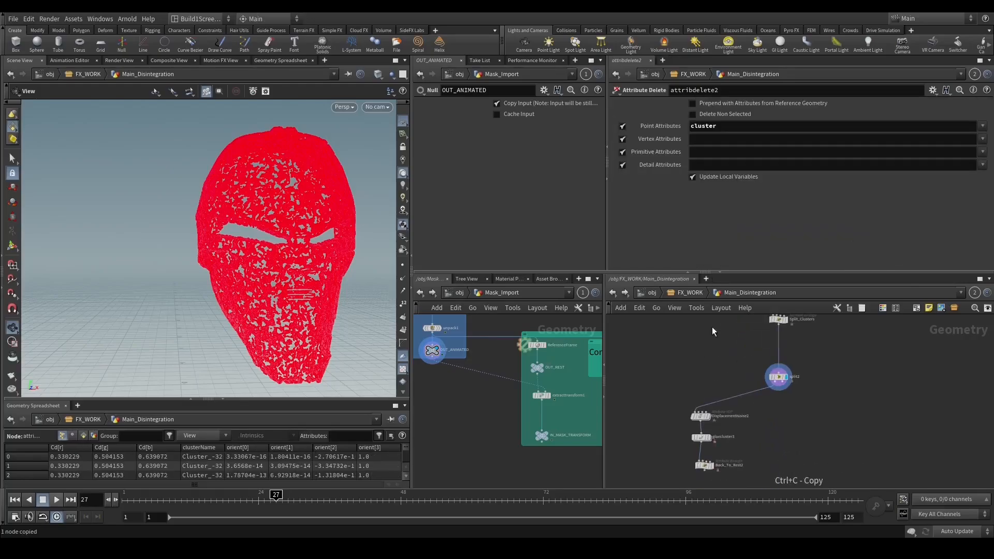
key(ctrl+v)
drag(716, 379, 701, 427)
Display DisplacementNoise2, gluecluster3 and Back_To_Rest2 one after another, ending on Back_To_Rest2.
middle_drag(660, 450, 654, 383)
click(701, 385)
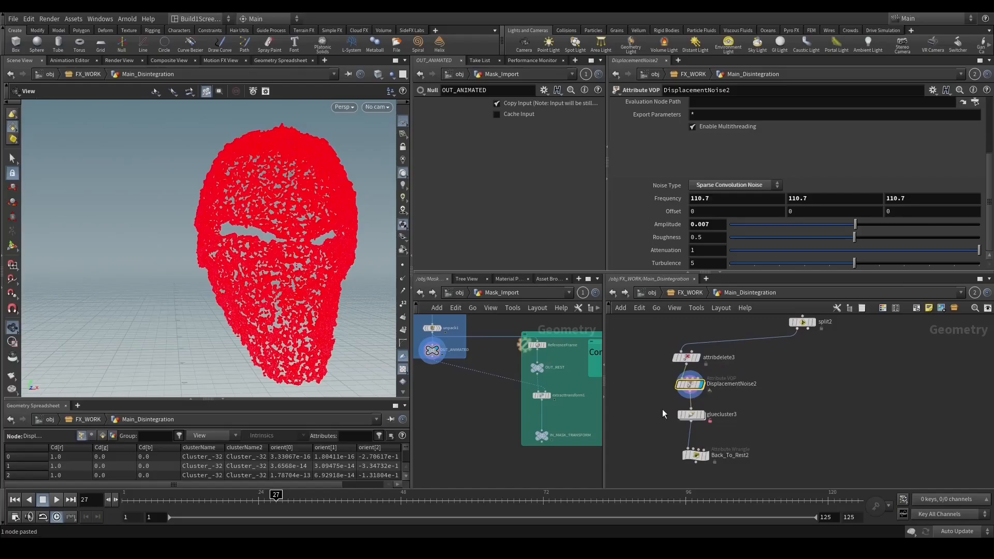
click(694, 415)
click(701, 455)
click(707, 456)
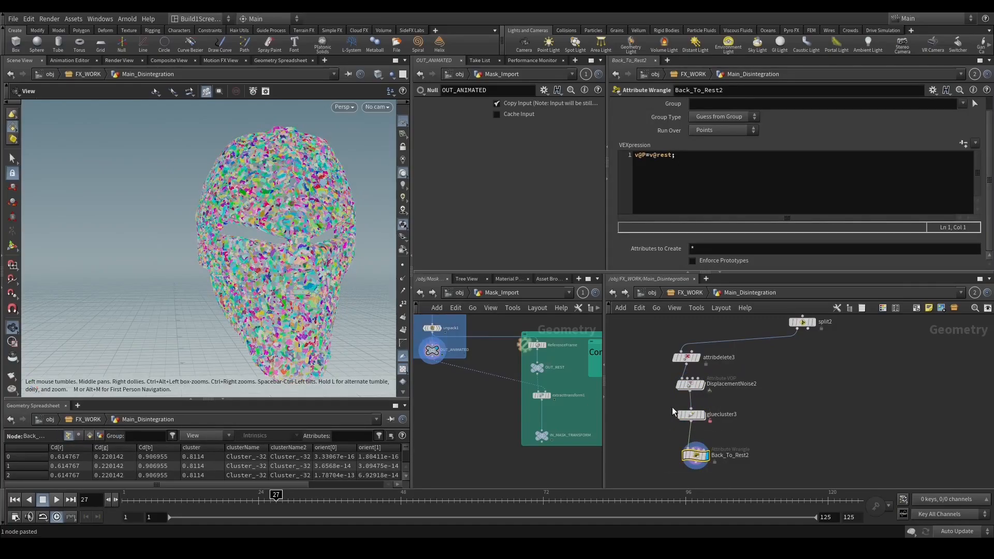
Set gluecluster3's cluster noise size to 0.0025 on all three axes and inspect the smaller clusters up close.
click(690, 385)
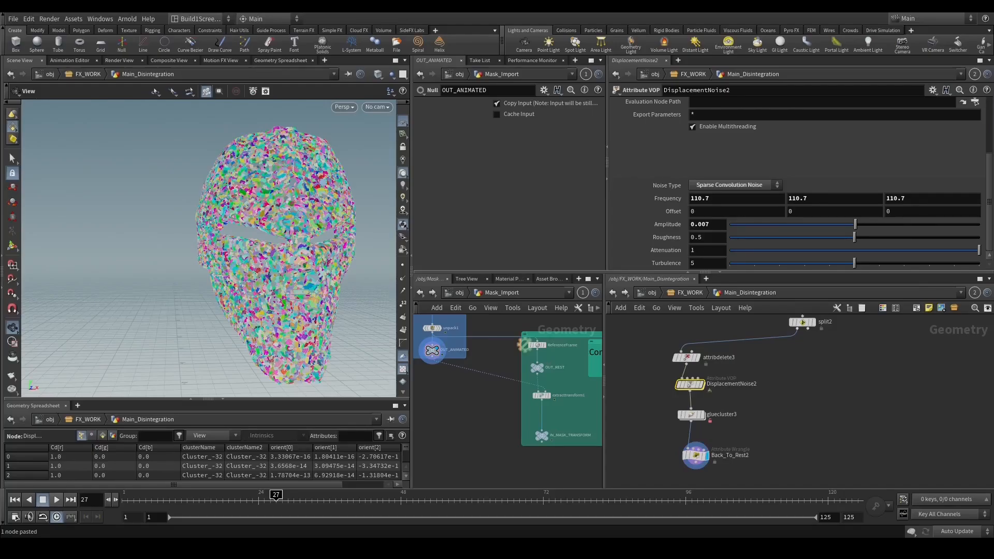
click(692, 414)
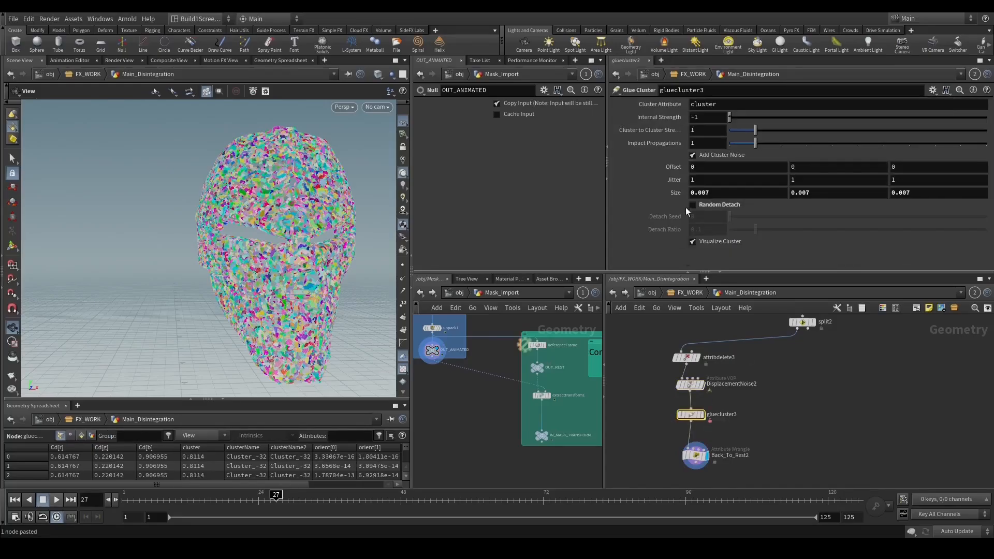
text(25)
key(Return)
key(ctrl+c)
key(Tab)
key(ctrl+v)
key(Tab)
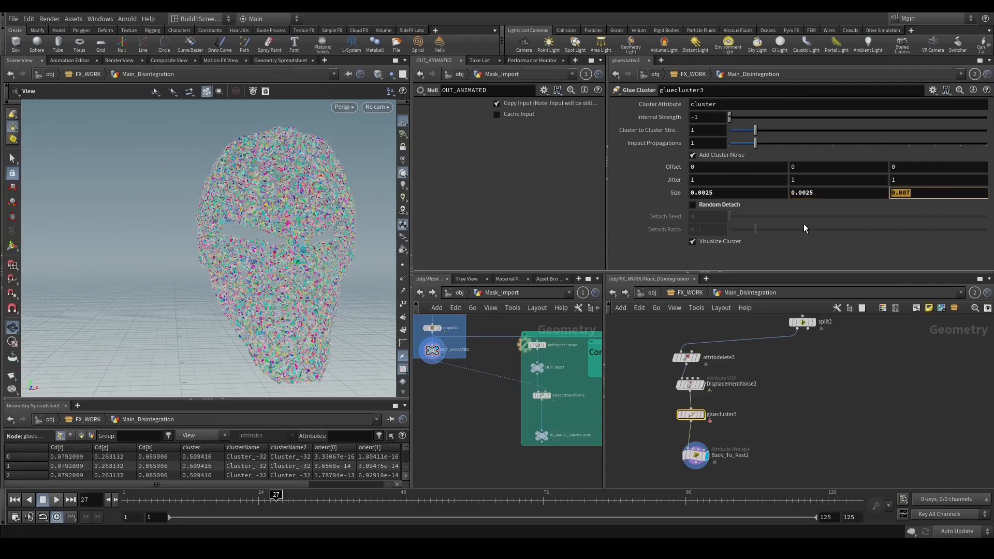
key(ctrl+v)
key(Return)
scroll(262, 231, up, 8)
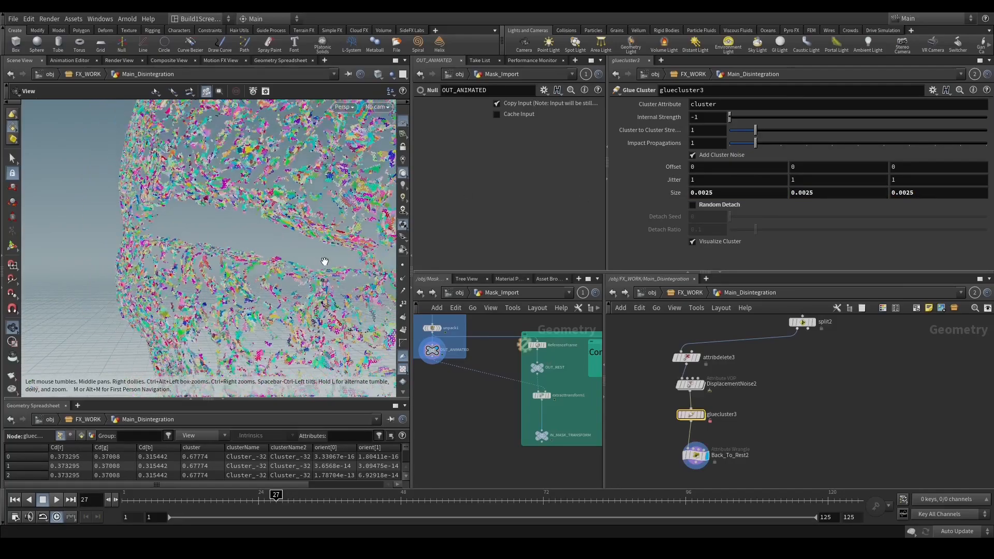
drag(309, 243, 287, 176)
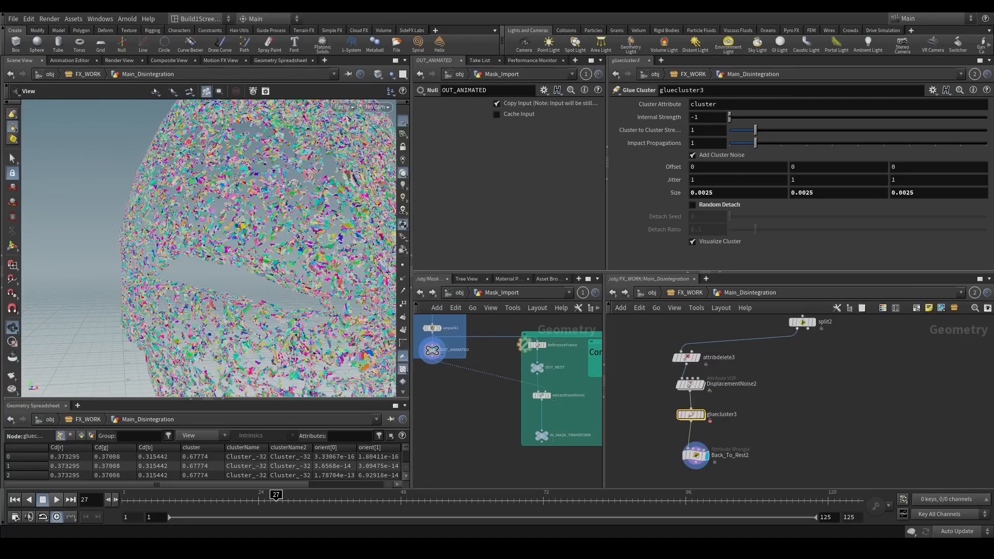
Duplicate the ClusterName2 wrangle below Back_To_Rest2 and connect Back_To_Rest2's output to it.
scroll(824, 396, down, 6)
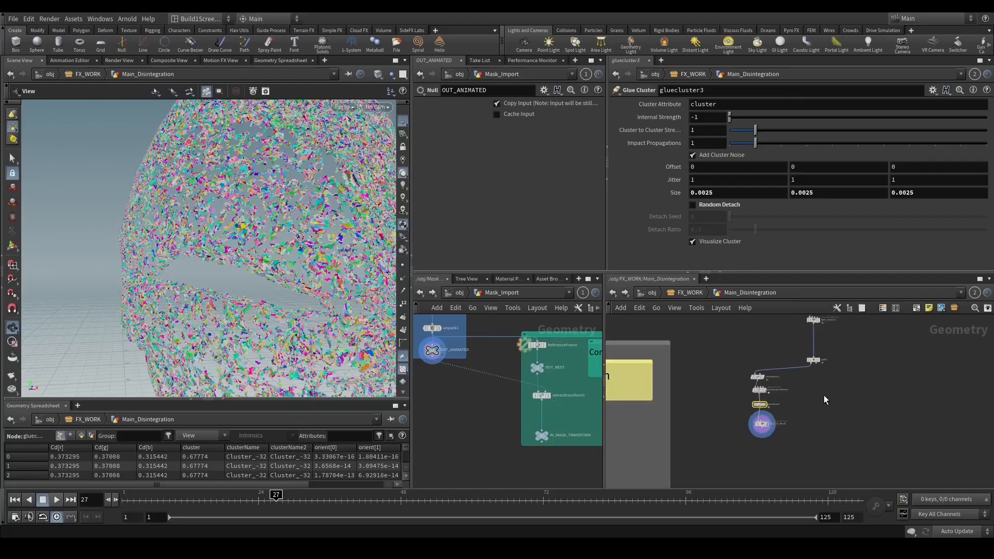
scroll(792, 401, up, 4)
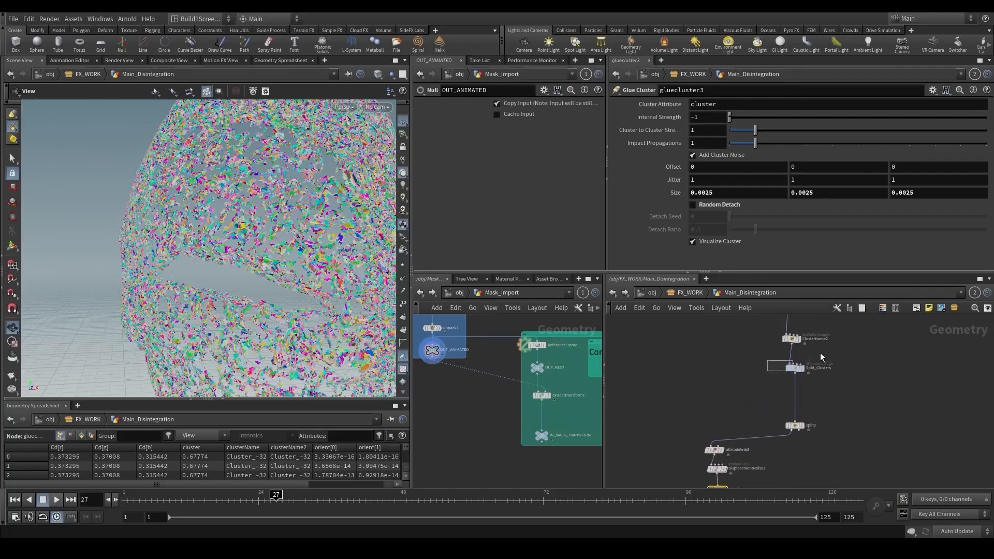
click(795, 368)
click(792, 338)
key(ctrl+c)
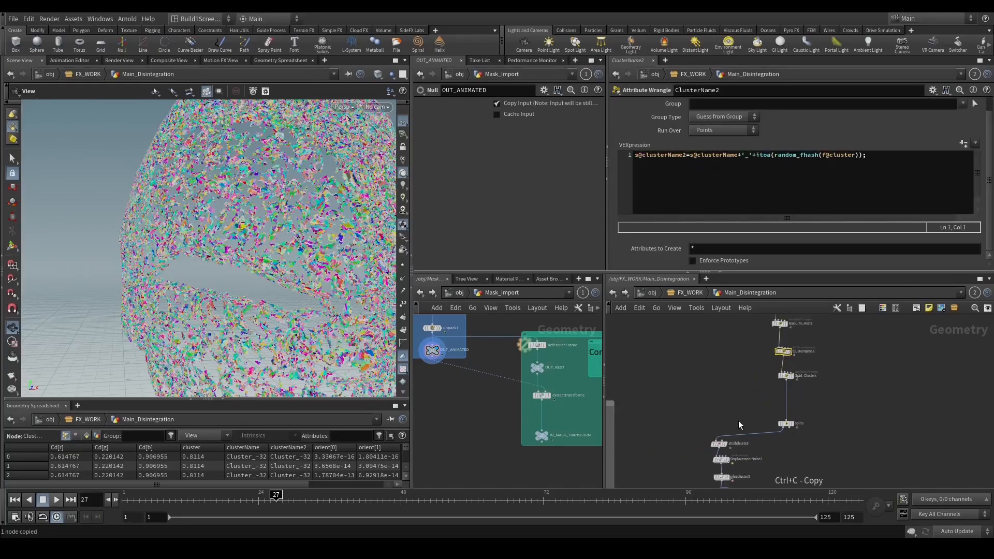
key(ctrl+v)
click(720, 419)
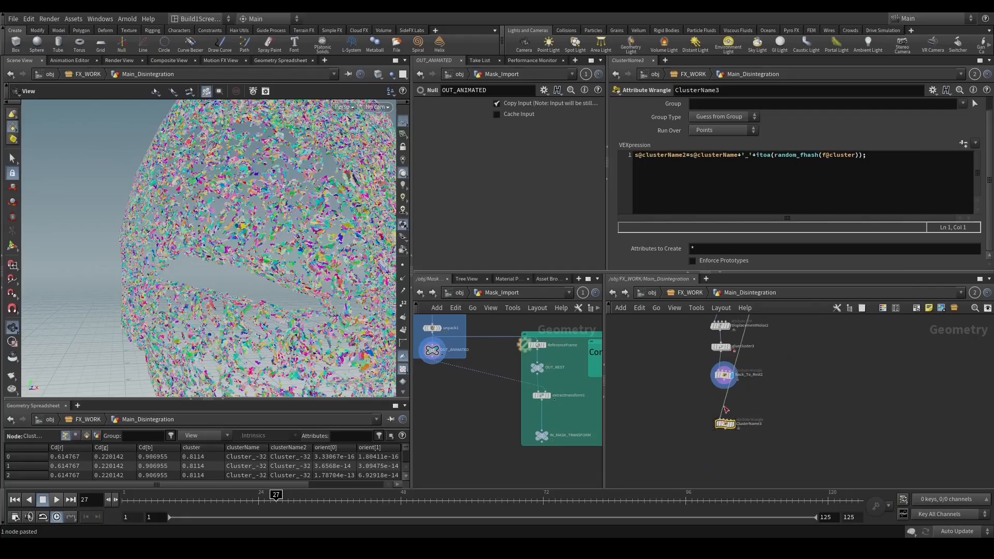
click(725, 380)
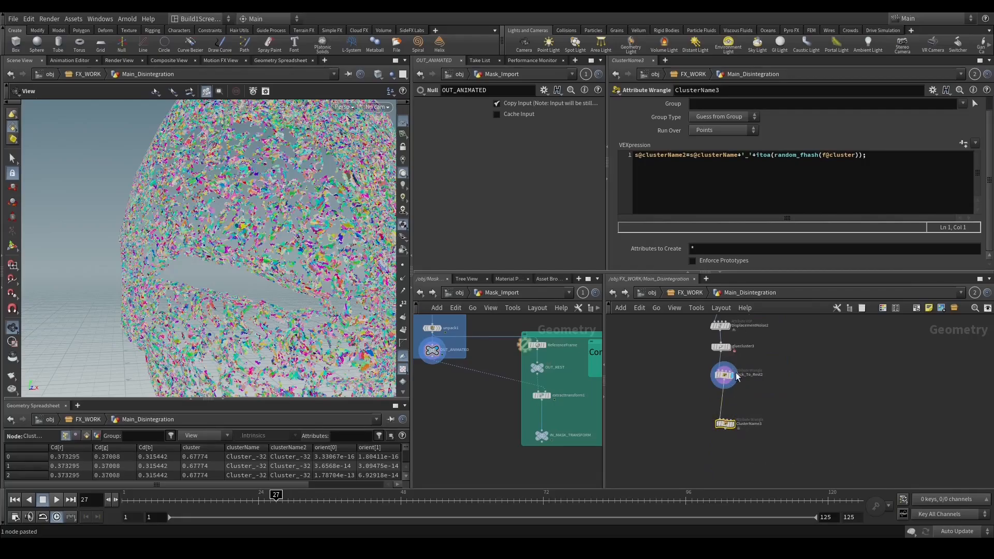
Change ClusterName3's expression to s@clusterName2=s@clusterName2+'_smalllCluster_'+itoa(random_fhash(f@cluster)); and display the node.
click(734, 156)
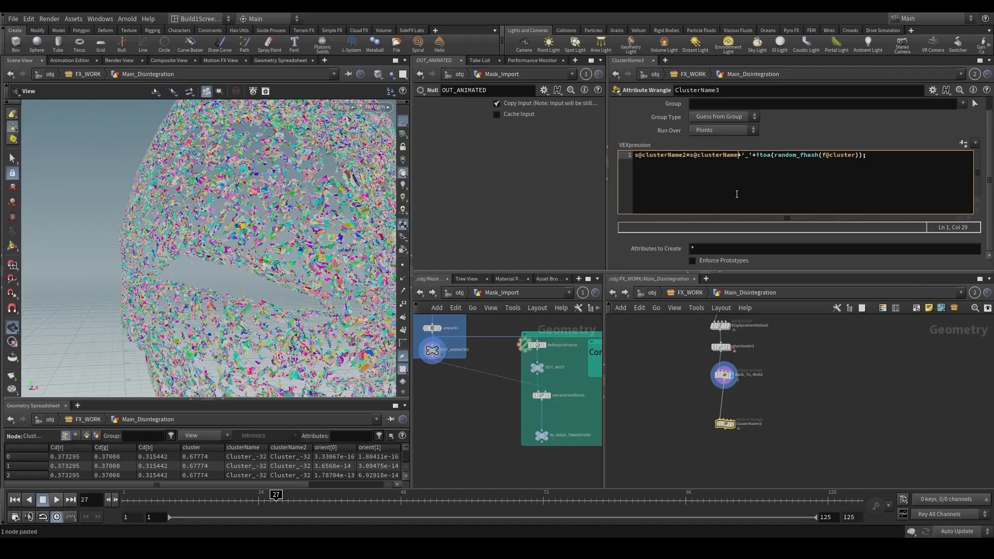
text(2)
click(757, 155)
text(smalllCluste)
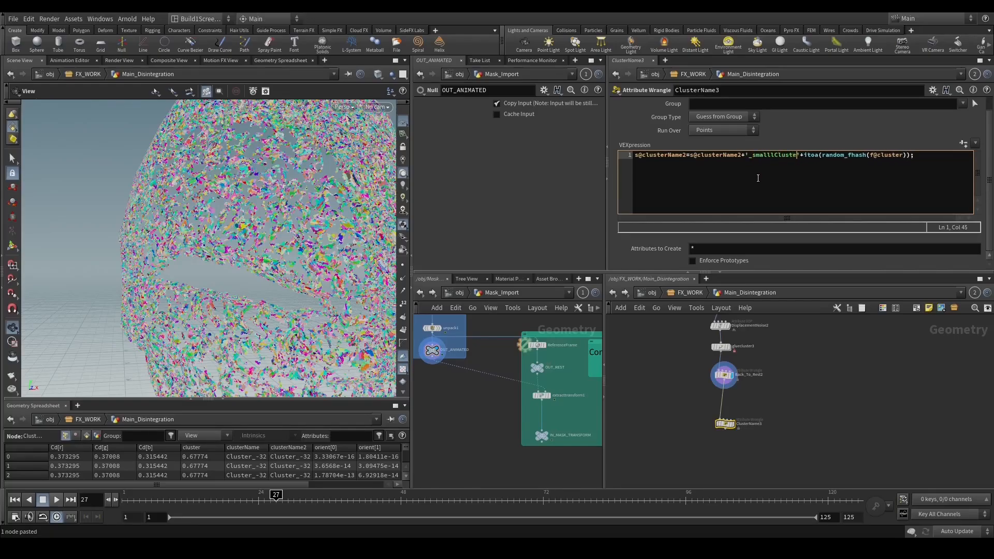
text(r_)
key(ctrl+Return)
key(r)
Widen and sort the clusterName2 column in the geometry spreadsheet to examine the cluster names, and check ClusterName3's node information.
drag(313, 445, 446, 448)
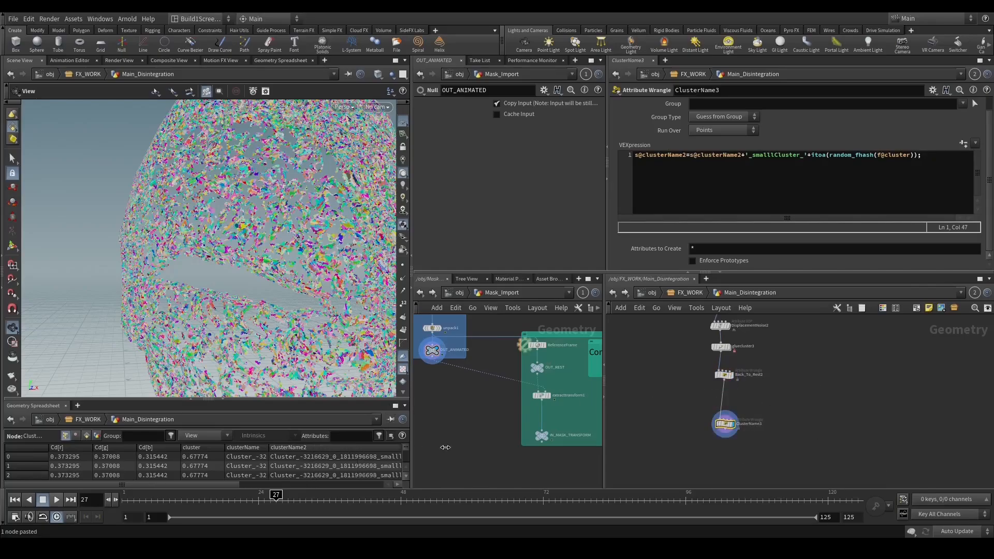
drag(230, 485, 296, 495)
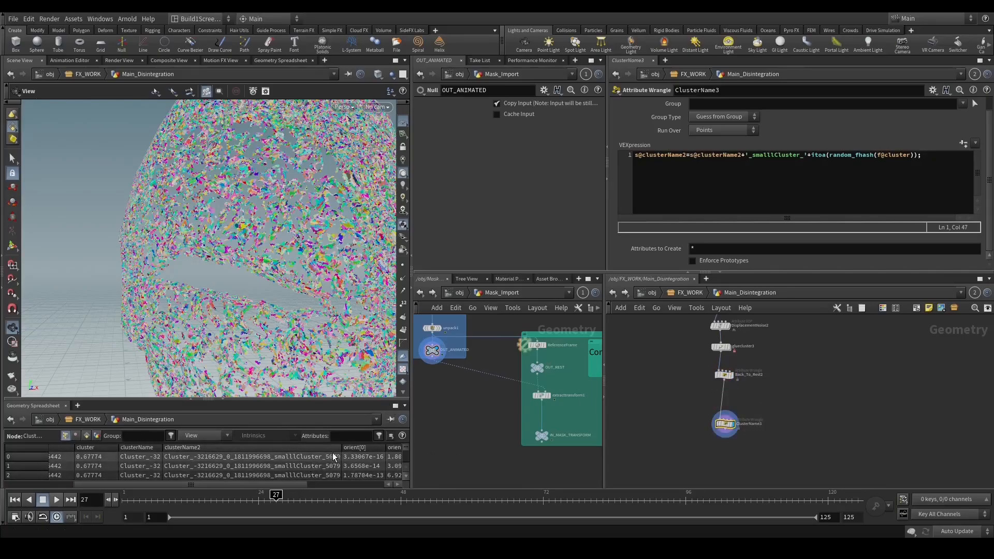
mouse_move(342, 448)
mouse_down()
mouse_move(362, 448)
mouse_move(340, 448)
mouse_up()
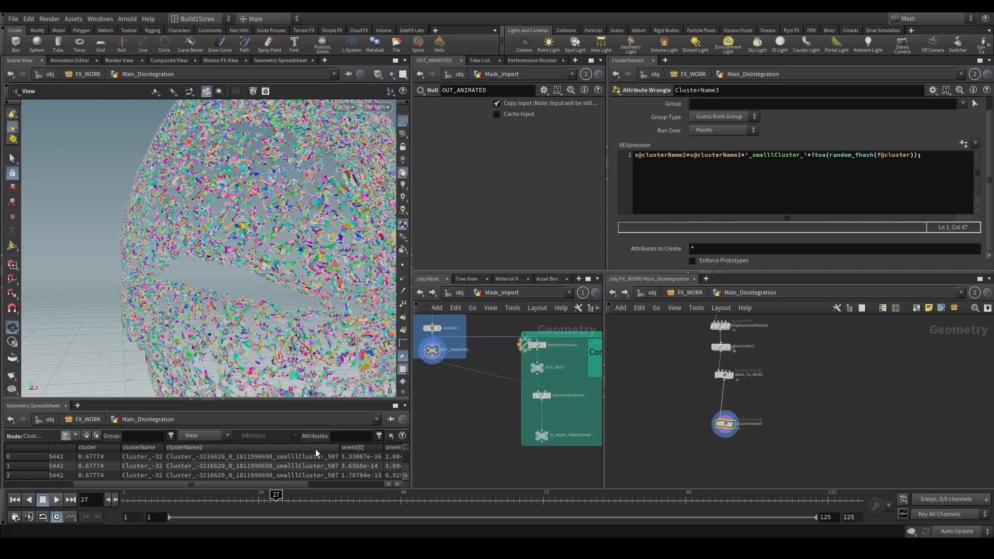
click(259, 448)
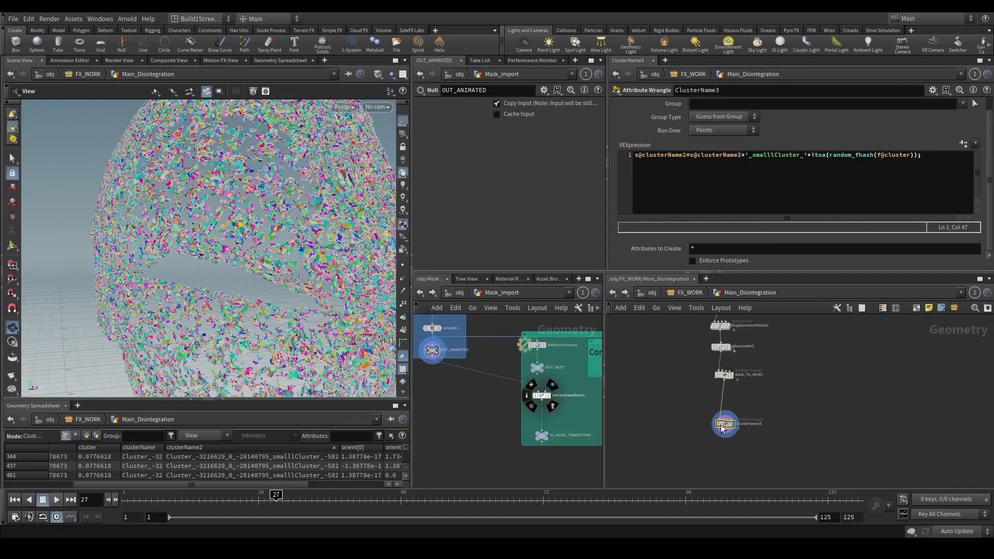
middle_click(723, 425)
mouse_move(295, 262)
right_down()
mouse_move(313, 289)
mouse_move(321, 273)
mouse_move(311, 267)
right_up()
scroll(788, 457, up, 1)
Add a Merge node combining ClusterName3 with split2's second output, then display and inspect the merged mask.
middle_drag(810, 435, 796, 406)
drag(702, 388, 705, 364)
scroll(740, 422, down, 3)
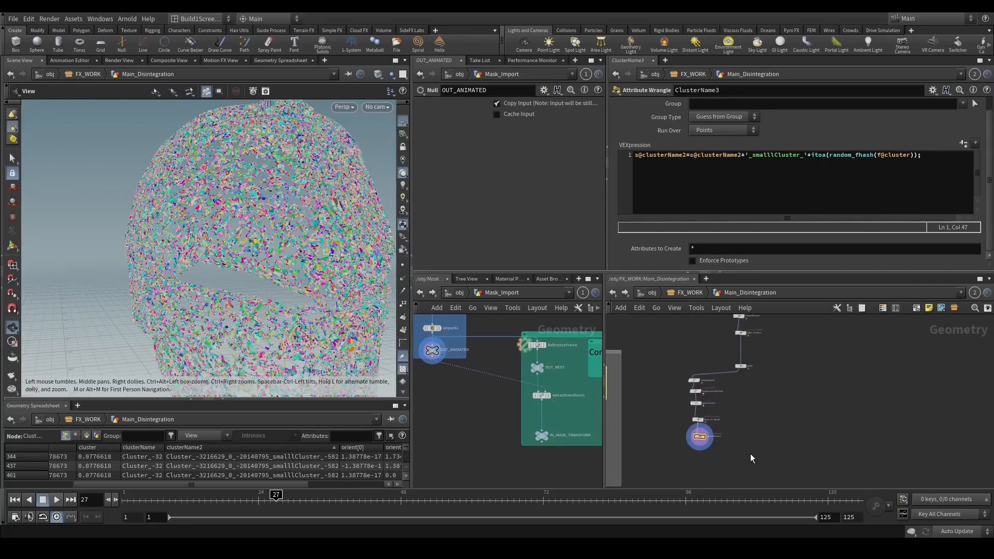
middle_drag(746, 450, 732, 471)
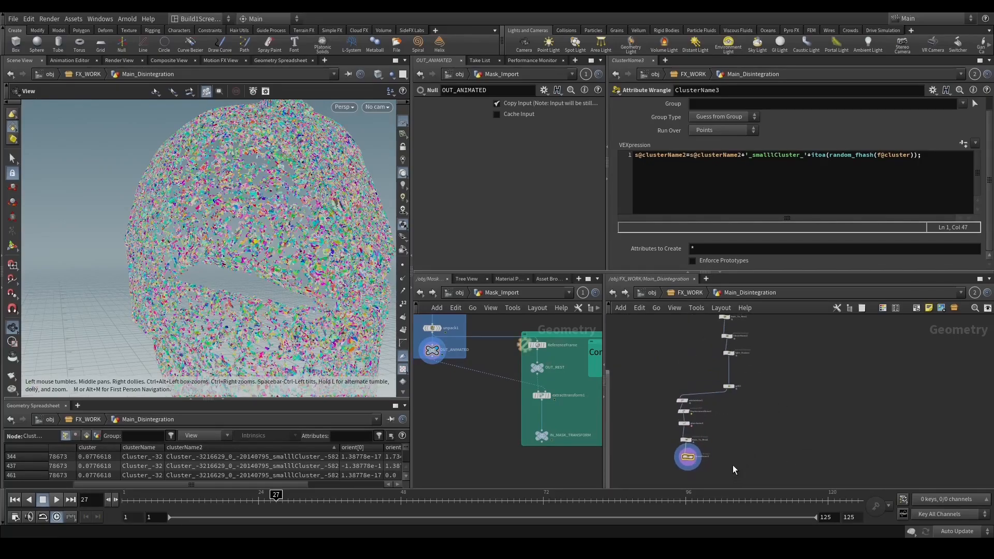
key(Tab)
text(merg)
key(Return)
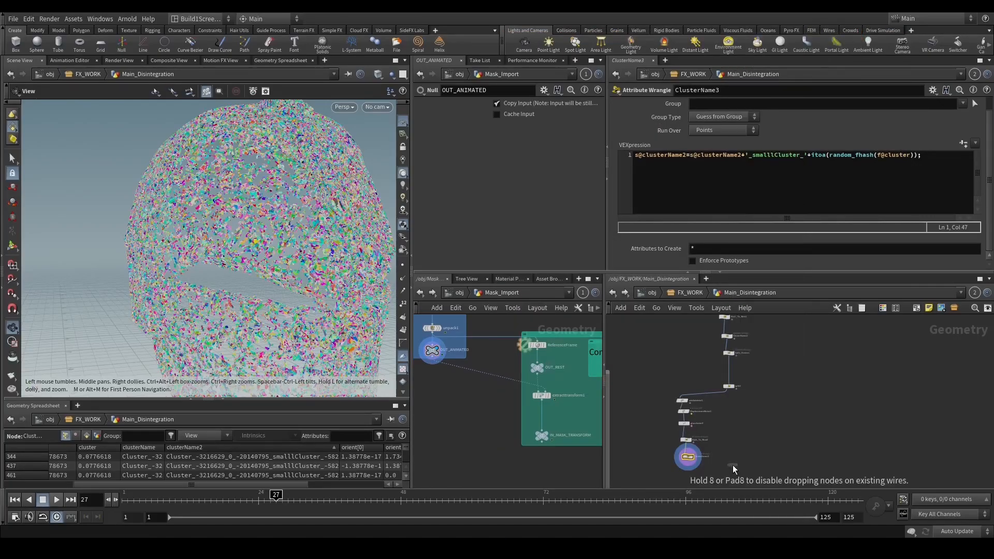
click(732, 464)
scroll(732, 465, up, 3)
drag(659, 377, 751, 384)
click(751, 377)
click(755, 334)
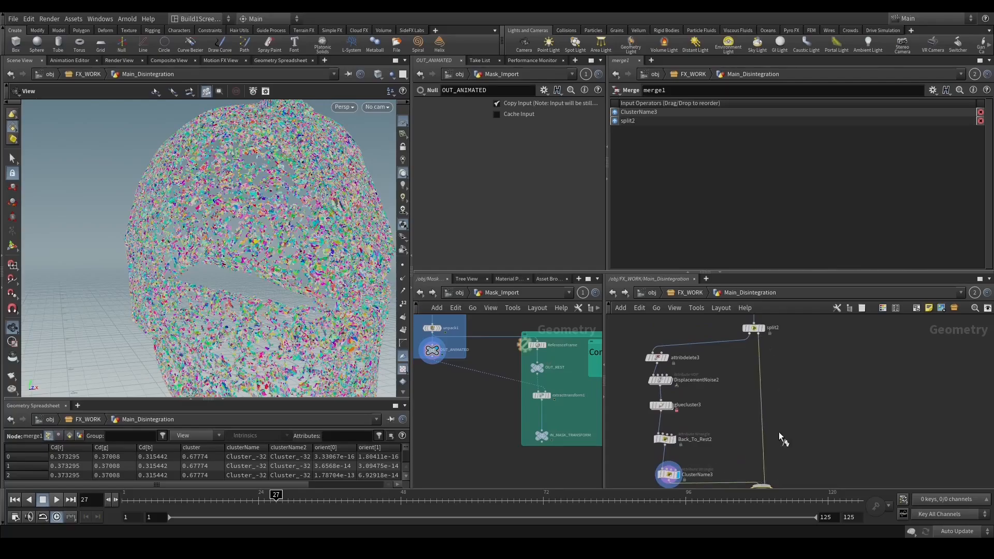
drag(200, 246, 294, 242)
scroll(849, 391, down, 3)
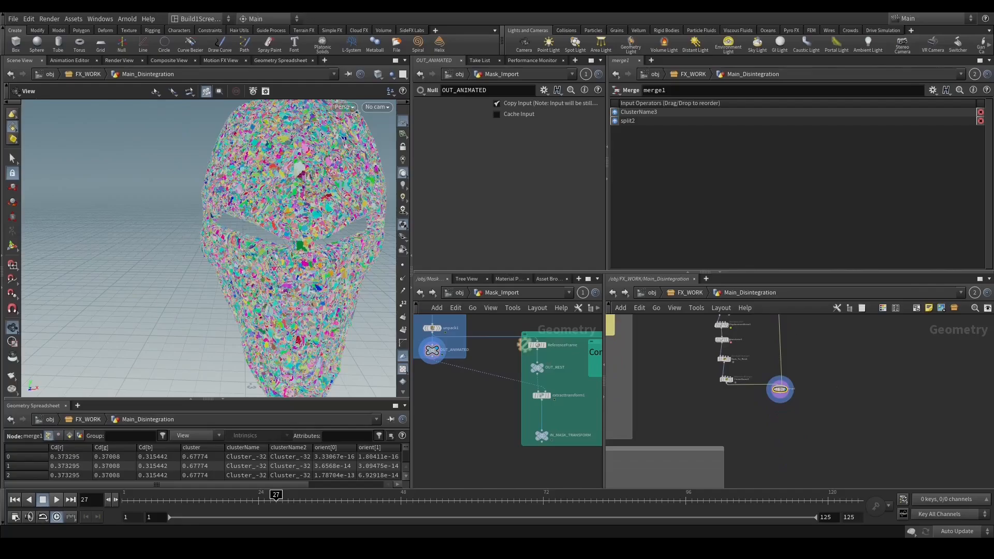
Set the scene's update mode to Manual.
scroll(815, 417, down, 5)
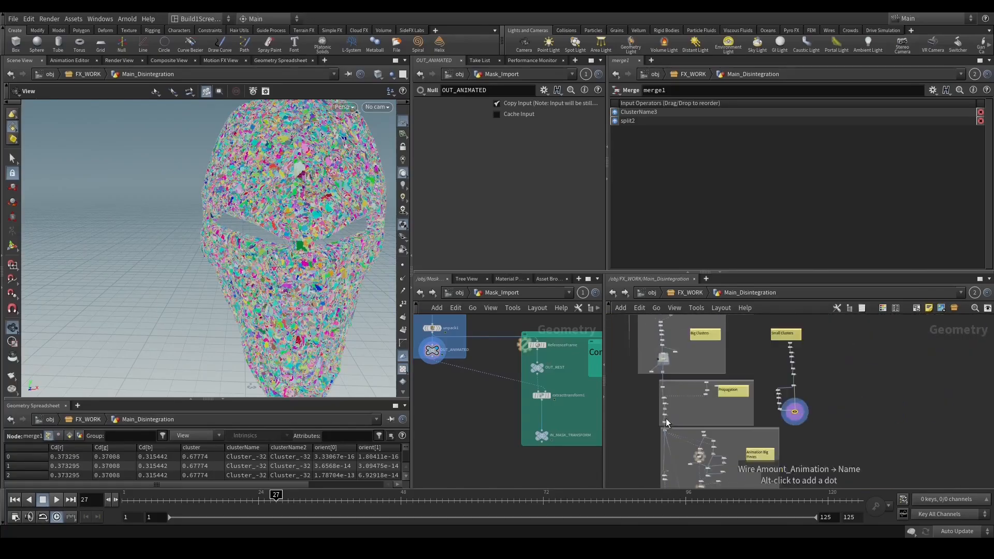
scroll(694, 399, up, 8)
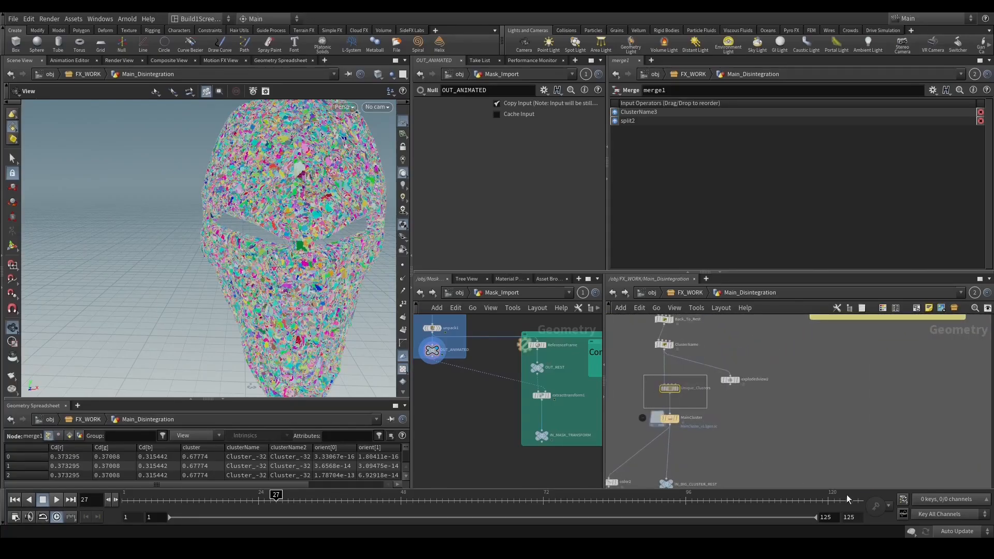
click(957, 531)
click(953, 532)
Copy the Unique_Clusters subnetwork and MainCluster file cache from the Big Clusters network and paste them beneath merge1.
key(ctrl+c)
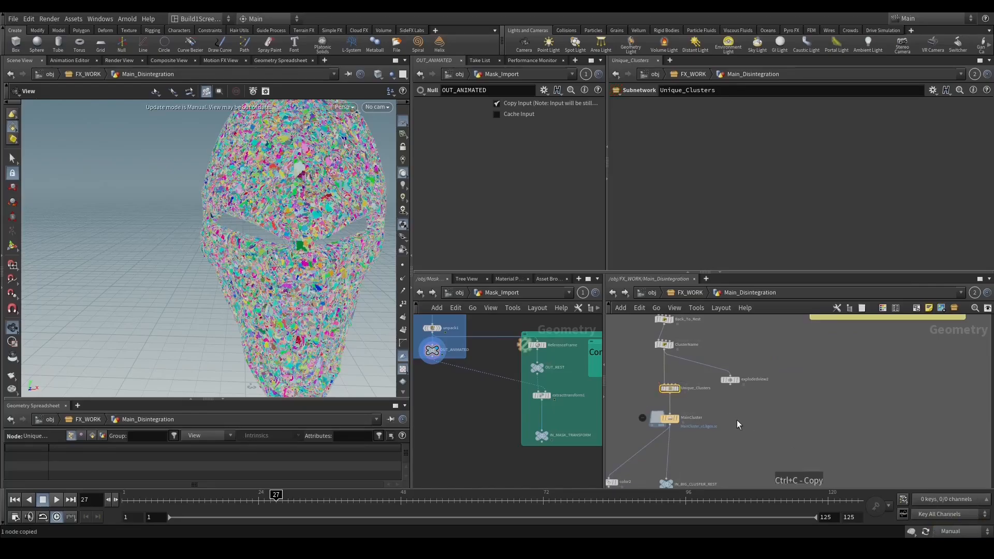
scroll(737, 420, down, 8)
scroll(737, 420, up, 6)
drag(634, 366, 677, 398)
scroll(677, 398, up, 2)
key(ctrl+c)
scroll(728, 414, down, 3)
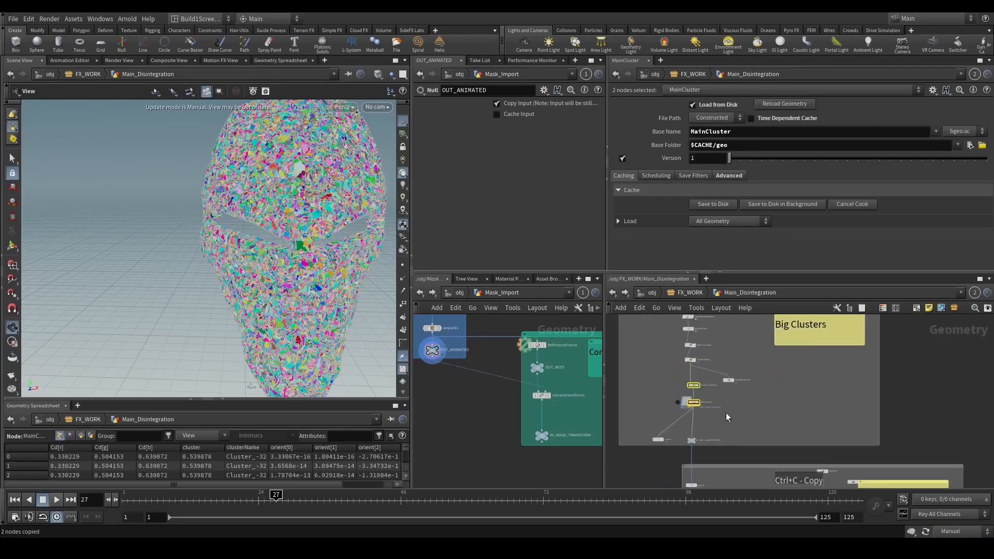
scroll(726, 415, up, 4)
key(ctrl+v)
scroll(736, 386, up, 2)
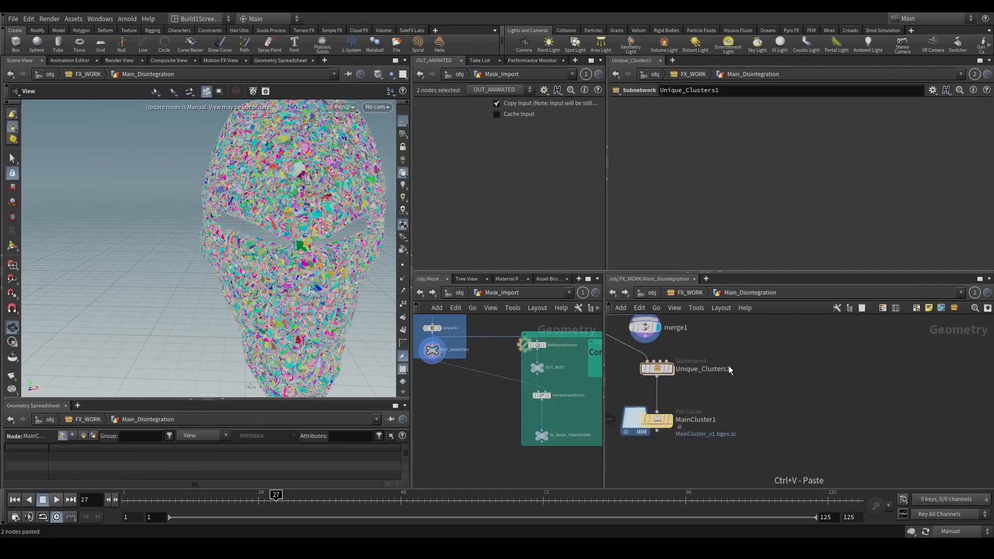
Inside Unique_Clusters1, change the Find_And_Adjust_Name wrangle's last line to write s@clusterName2 instead of s@clusterName.
double_click(658, 368)
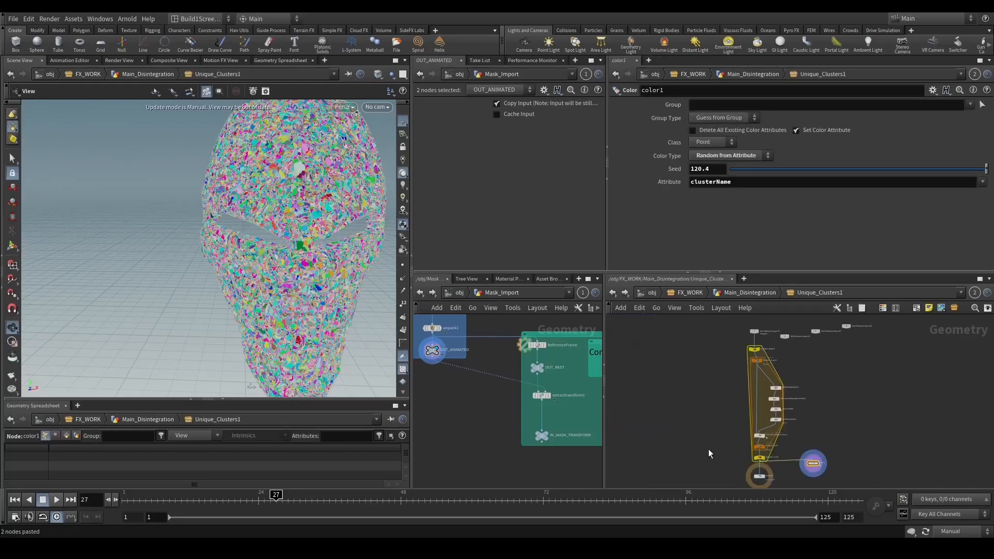
scroll(699, 430, up, 2)
click(726, 416)
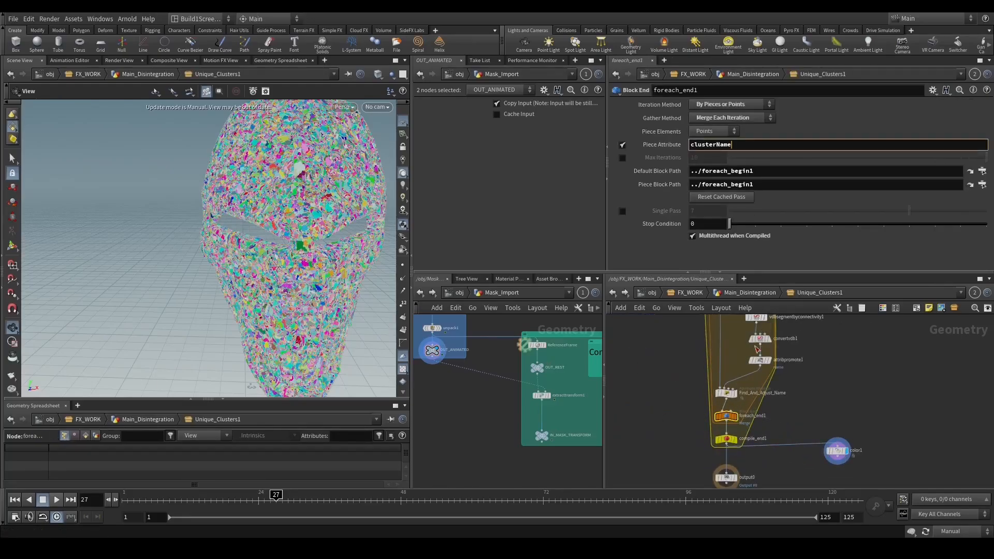
click(726, 393)
click(685, 178)
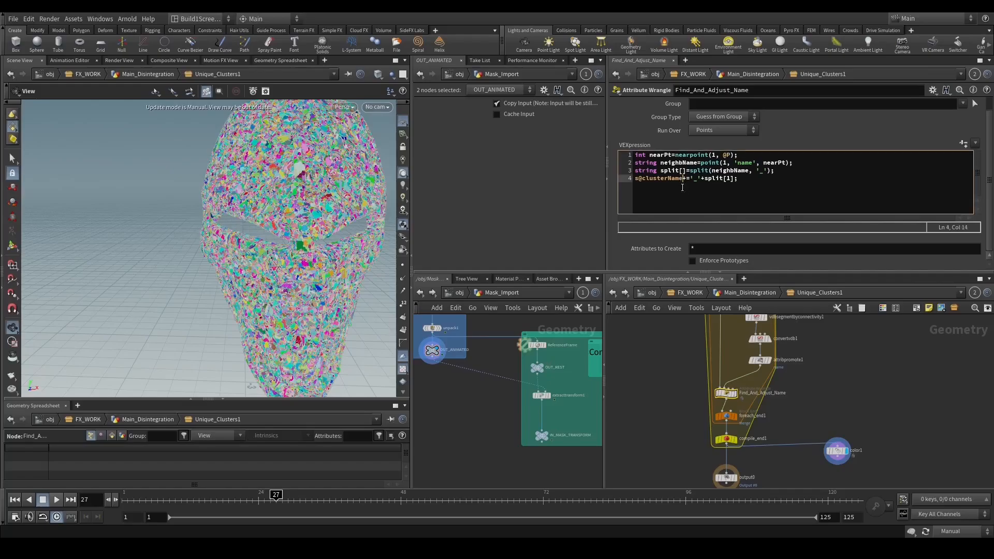
text(2)
key(Return)
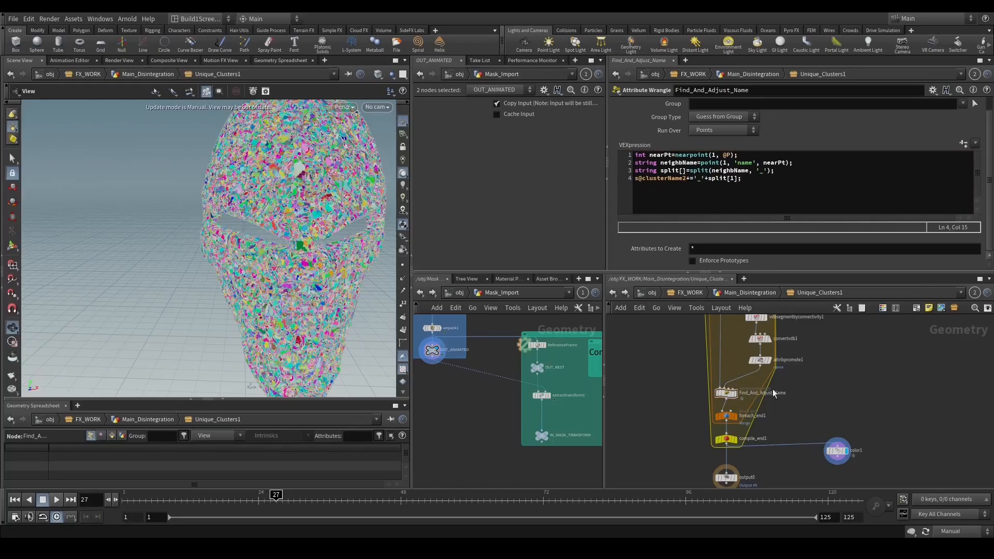
Return to Main_Disintegration and set the MainCluster1 file cache's base name to $OS.
click(744, 293)
click(692, 422)
double_click(694, 421)
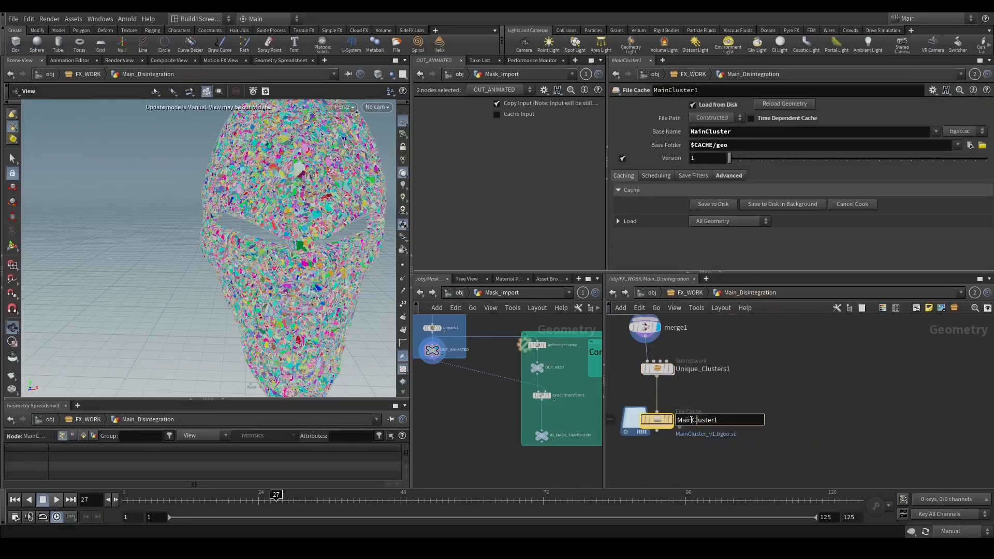
double_click(738, 134)
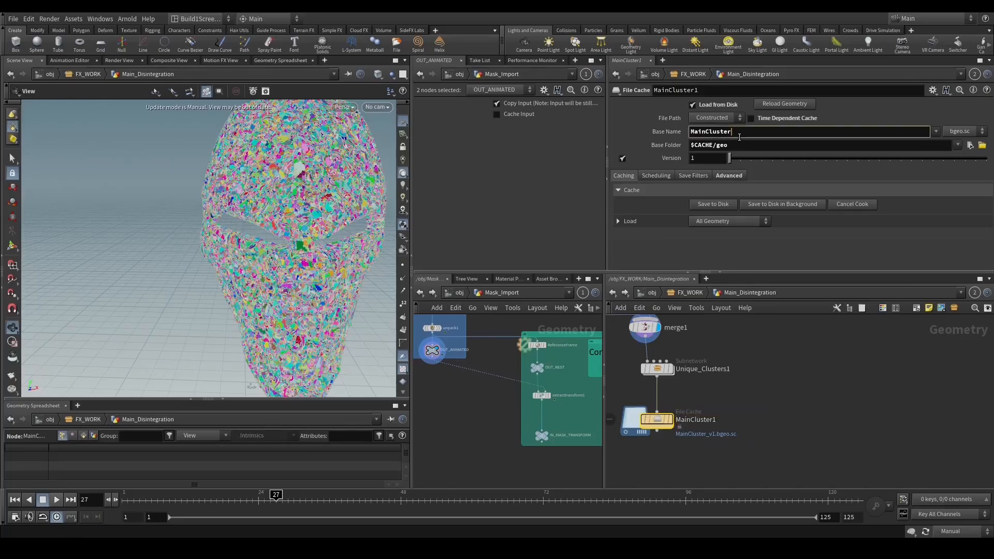
text($OS)
key(Return)
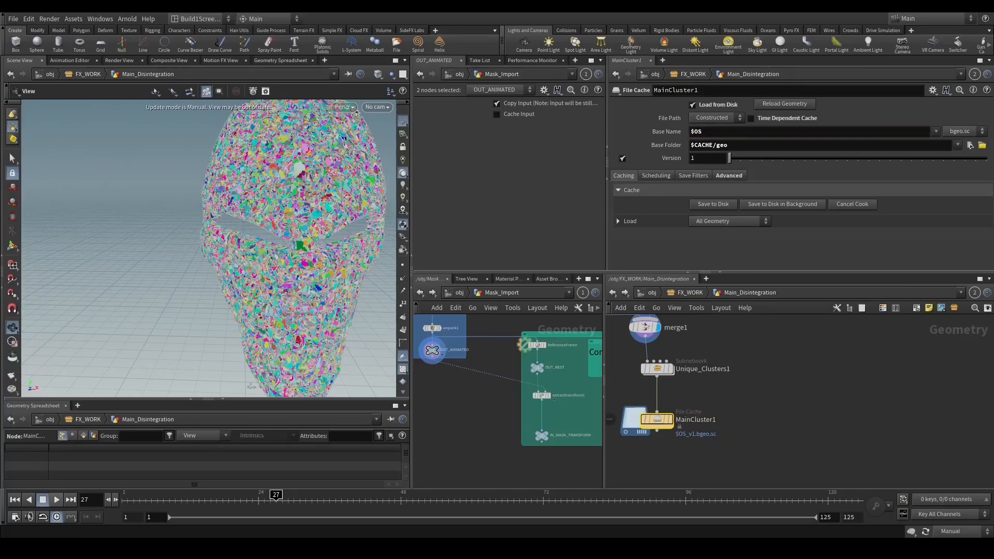
Rename the MainCluster1 file cache node as SmallCluster.
double_click(703, 420)
text(SmallCl)
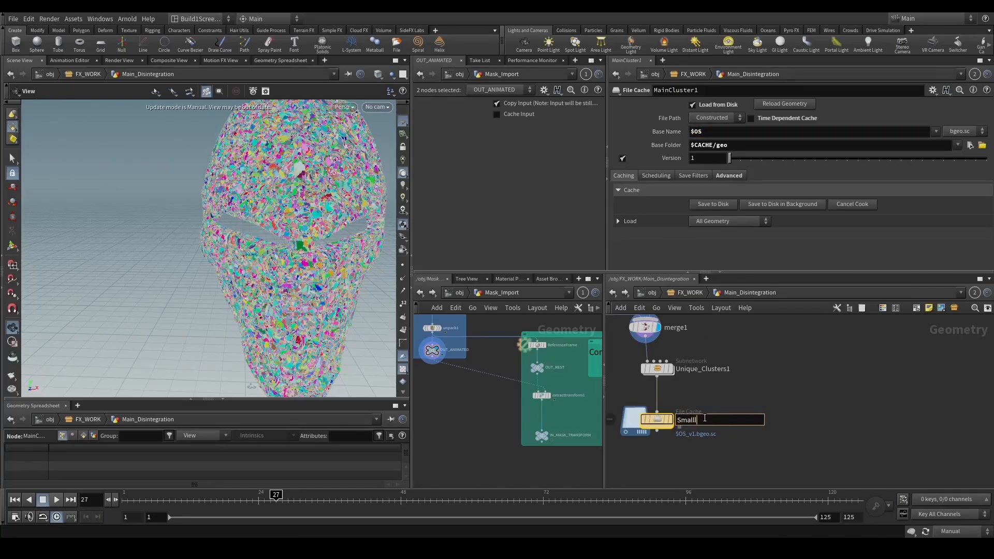
key(BackSpace)
key(BackSpace)
text(Cluster)
key(Return)
Display the Unique_Clusters1 node below merge1, and save the scene with the SmallCluster file cache selected.
scroll(717, 391, down, 2)
click(667, 372)
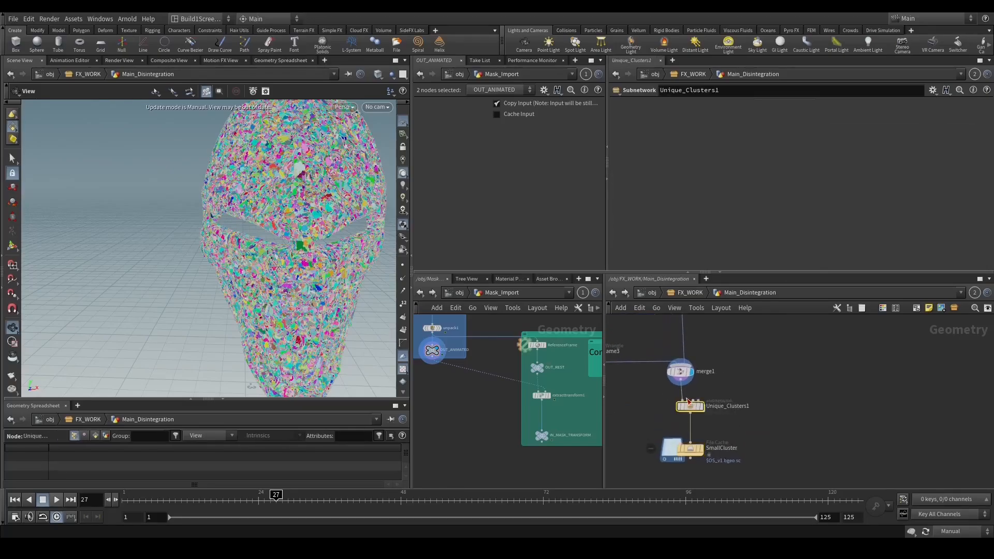
middle_drag(719, 394, 759, 409)
middle_drag(697, 399, 692, 357)
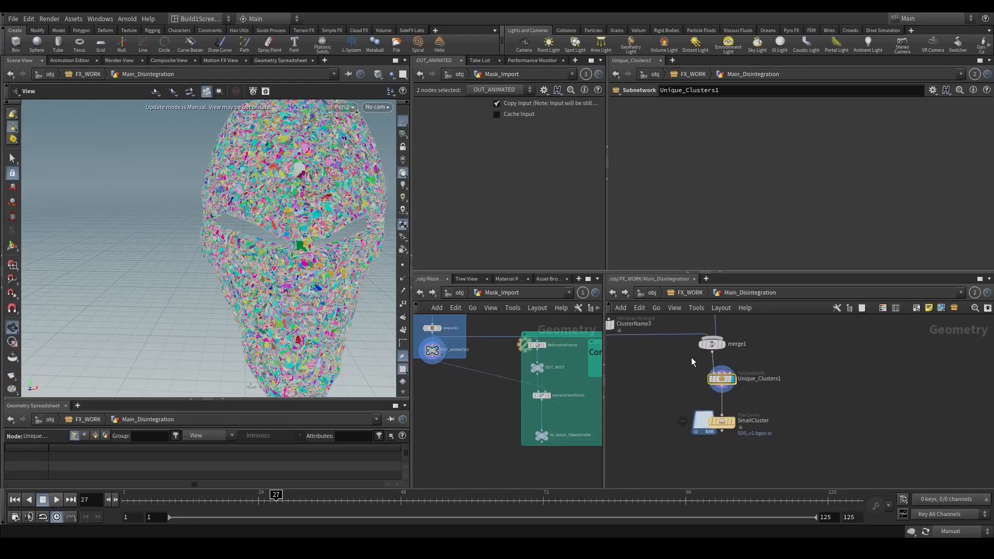
click(720, 422)
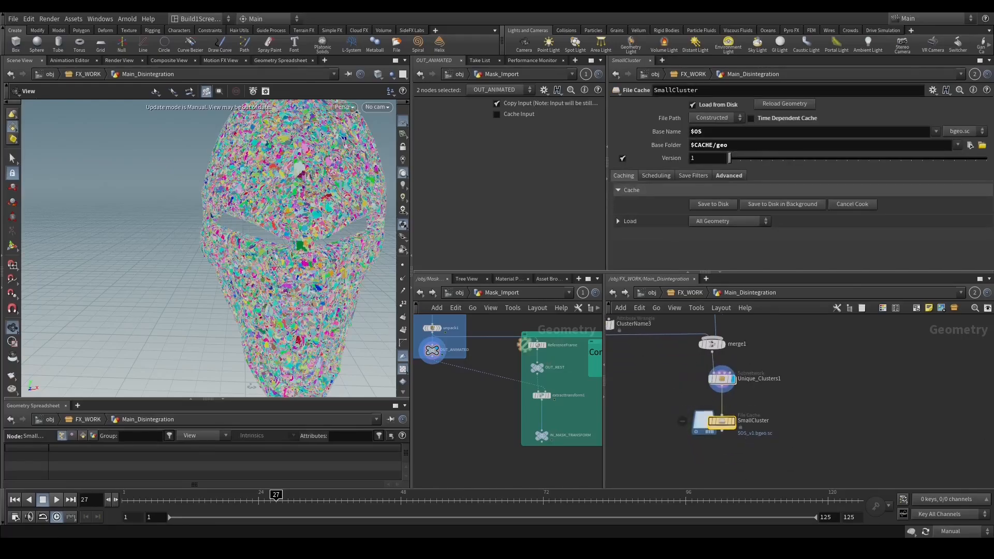
key(ctrl+s)
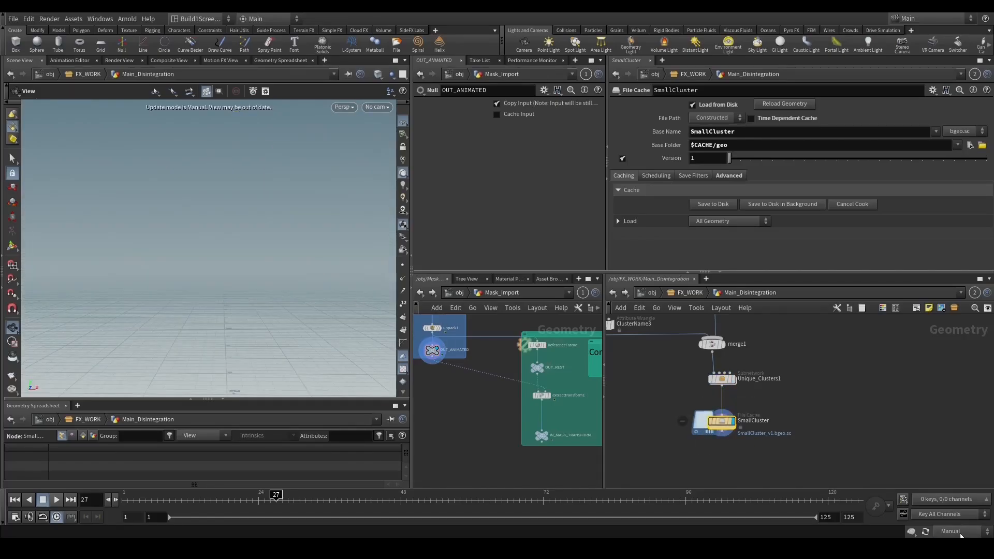
Set the scene's update mode to Auto Update and compare the node information of SmallCluster and merge1.
click(961, 532)
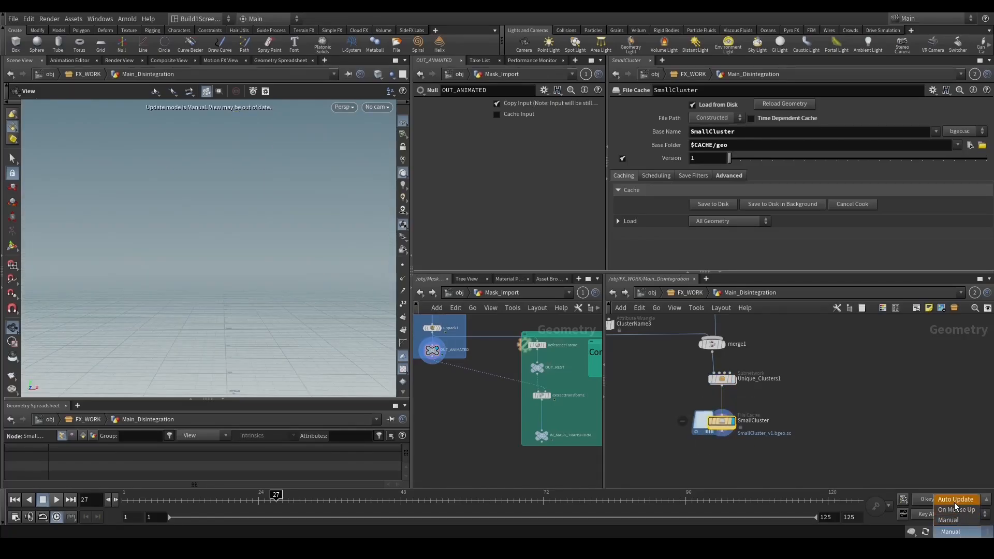
click(955, 502)
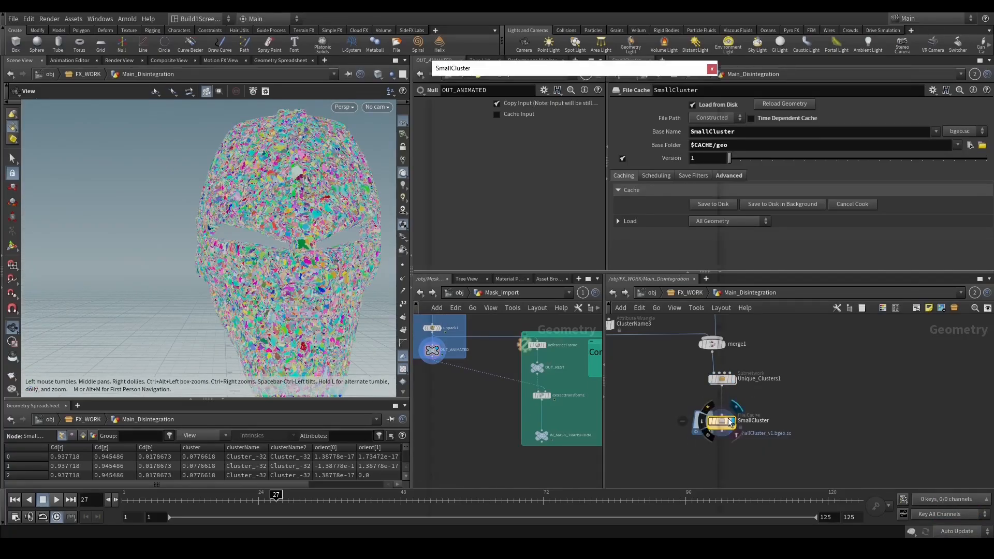
middle_click(725, 421)
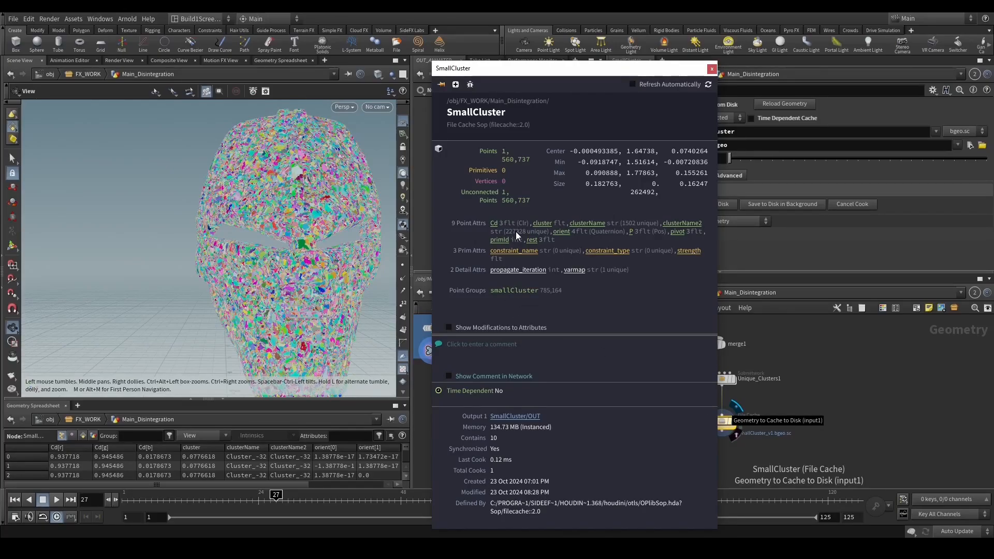
middle_drag(762, 367, 851, 416)
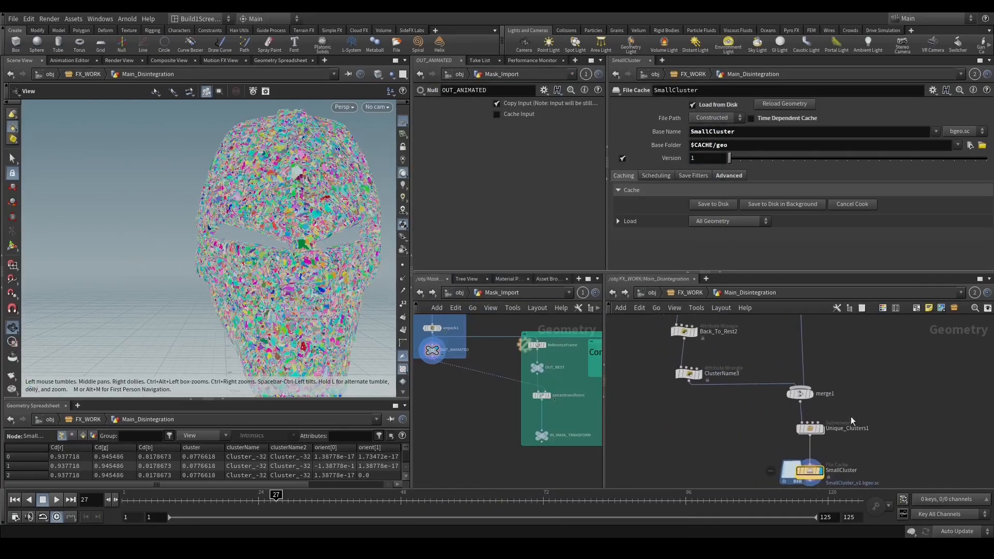
middle_click(799, 393)
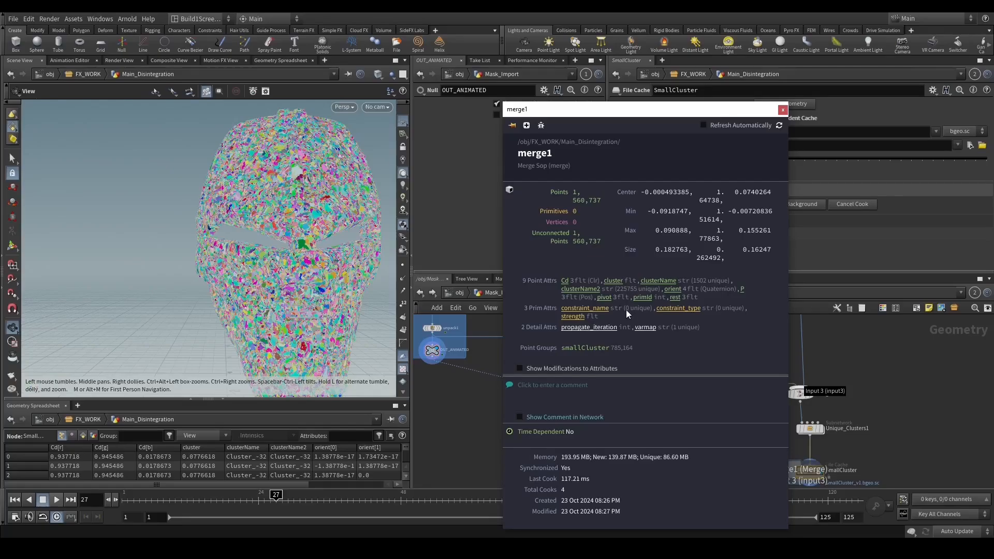
middle_drag(754, 450, 696, 403)
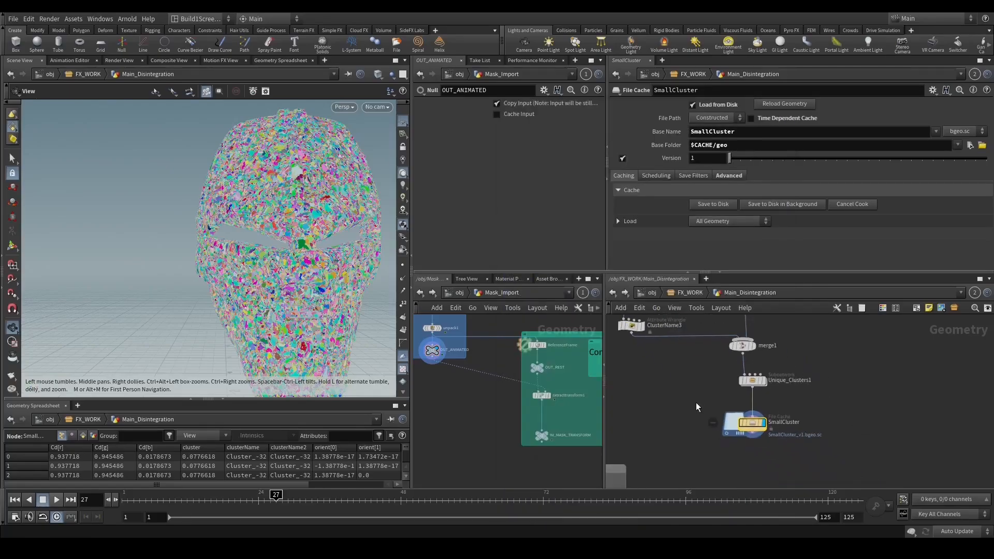
middle_click(746, 423)
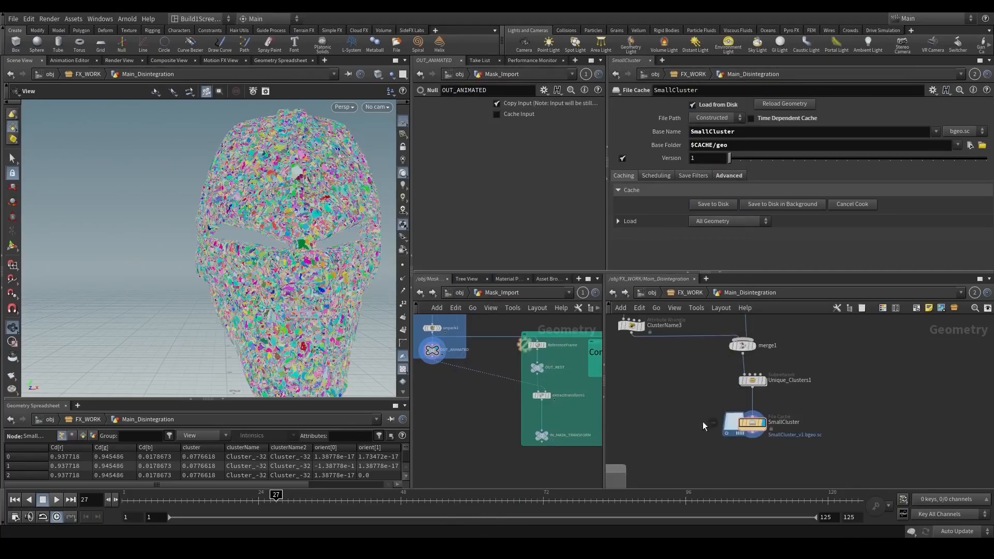
Examine the cached small clusters on the mask in the viewport from several angles and distances.
middle_drag(699, 444, 695, 411)
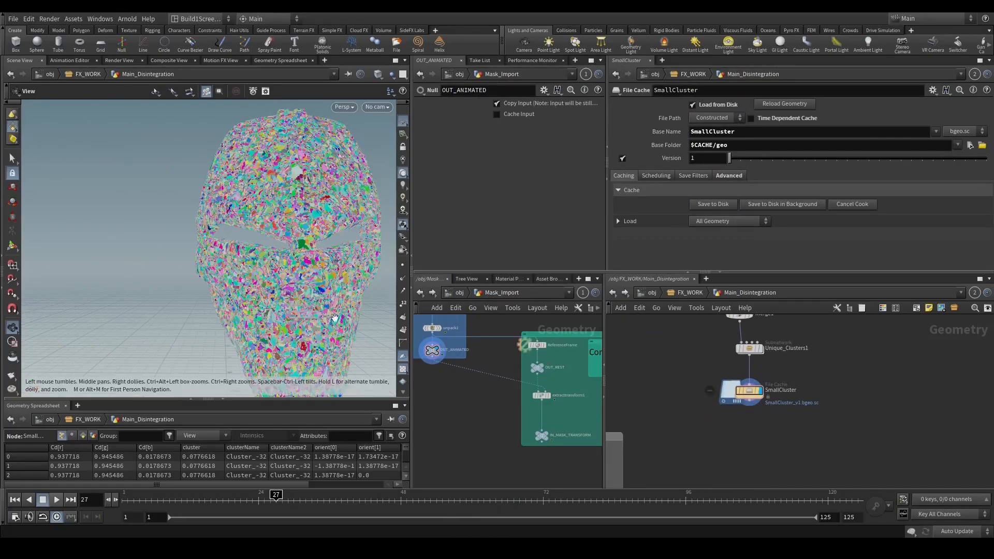
drag(351, 280, 326, 281)
scroll(326, 280, down, 2)
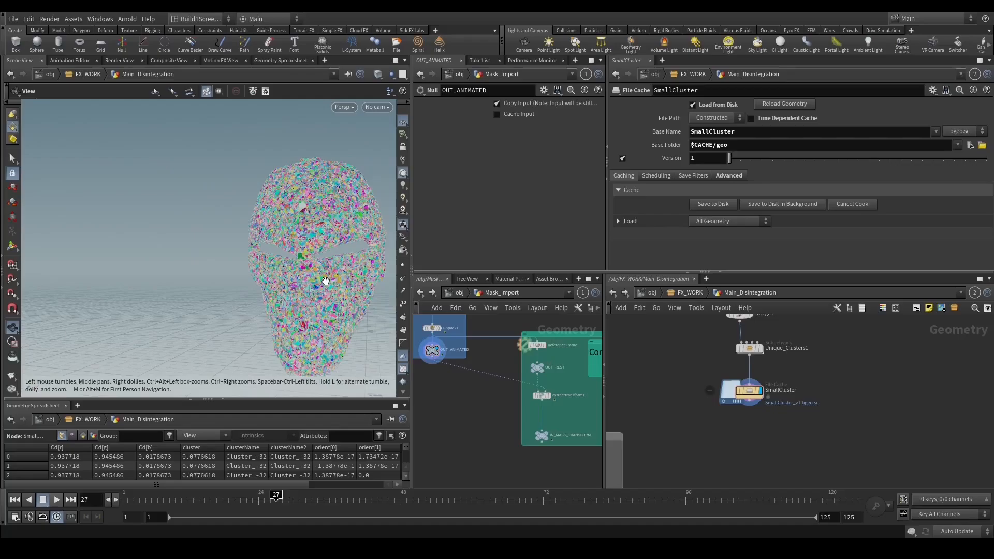
scroll(326, 280, down, 2)
scroll(346, 308, up, 5)
middle_drag(298, 305, 264, 289)
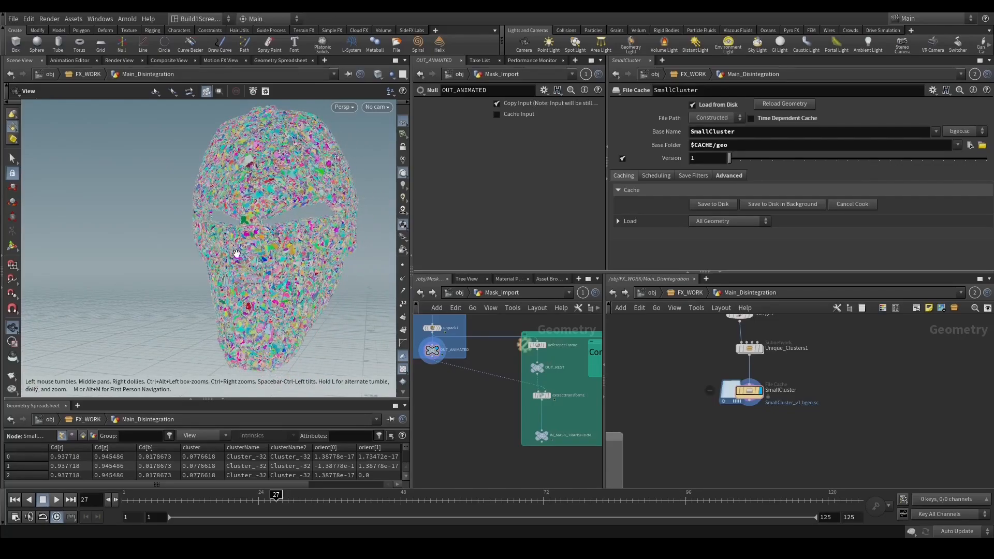
drag(237, 254, 271, 262)
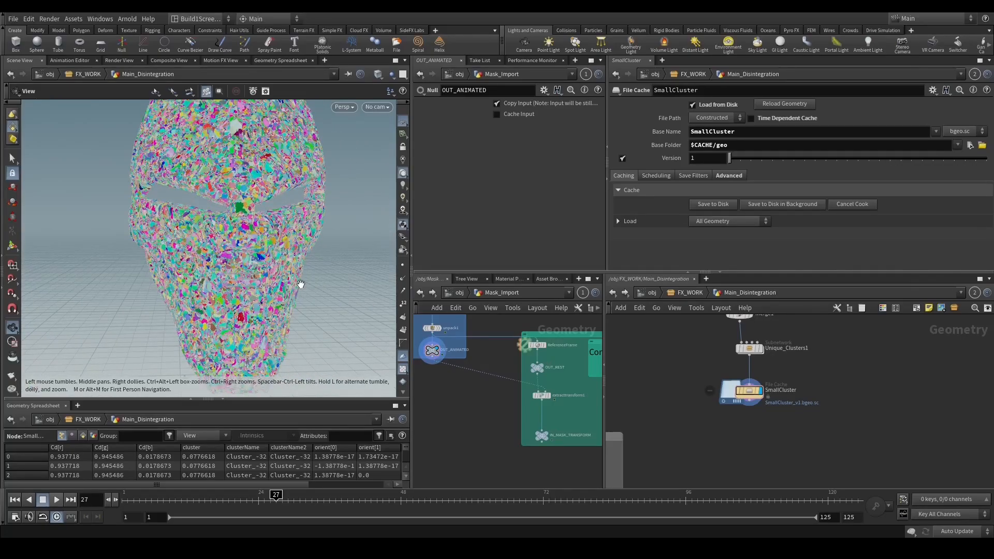
drag(331, 281, 315, 250)
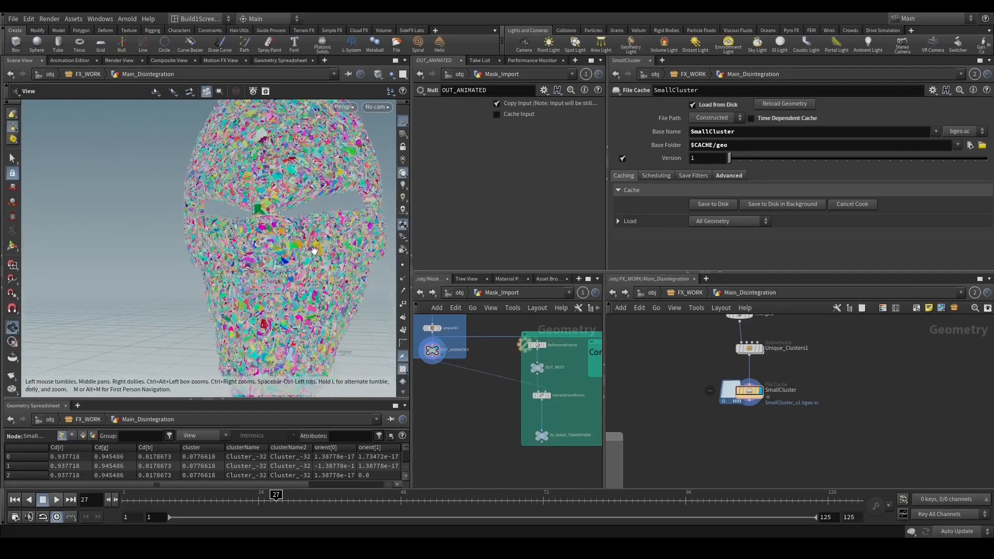
scroll(316, 259, down, 3)
scroll(315, 255, up, 5)
scroll(306, 275, down, 1)
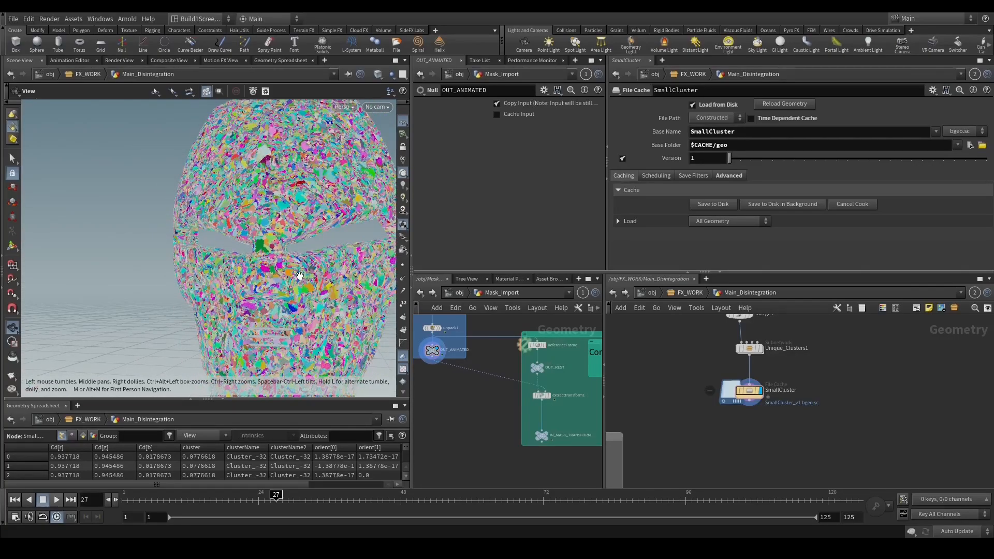
Enclose the Small Clusters note and its nodes in a network box and widen the box.
scroll(636, 412, down, 2)
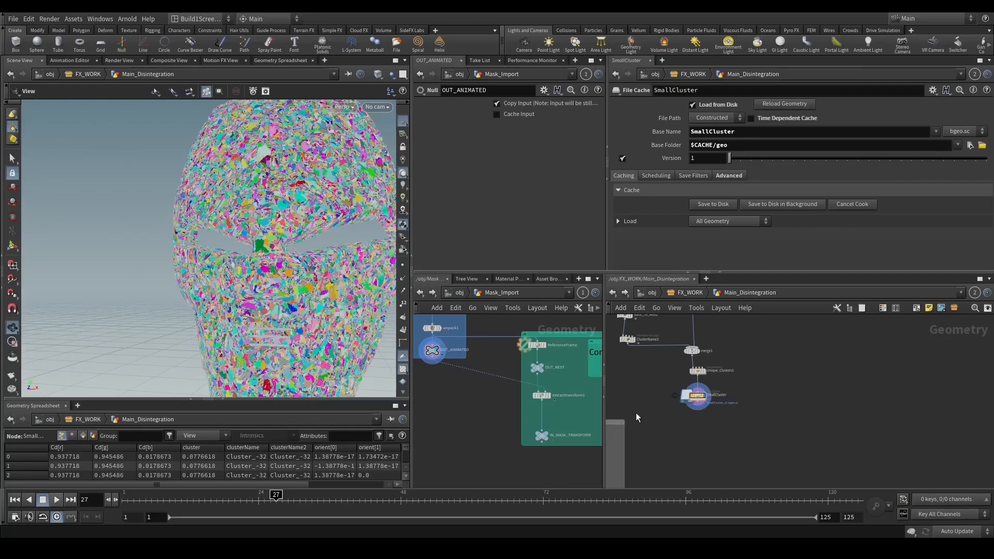
scroll(674, 467, down, 3)
scroll(678, 464, down, 2)
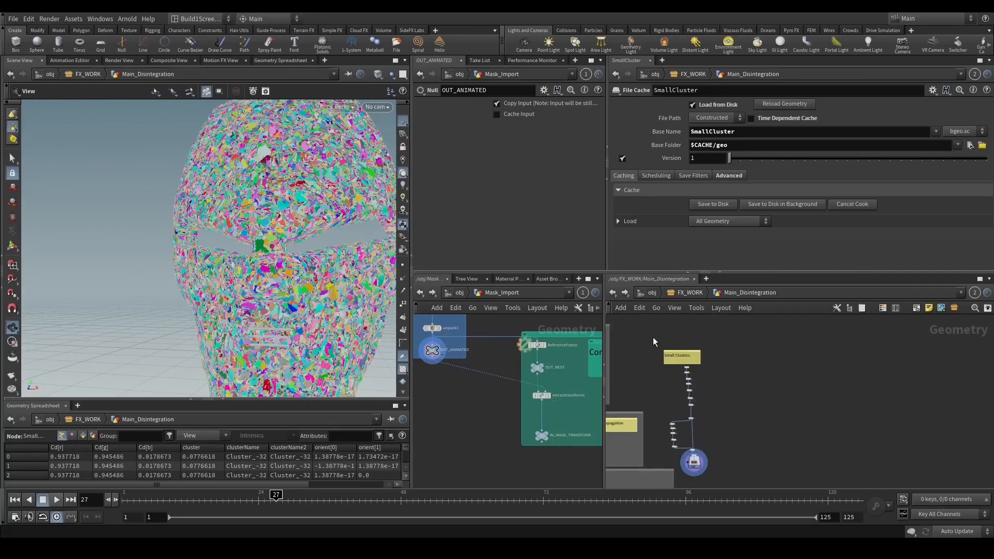
drag(654, 337, 733, 463)
click(916, 309)
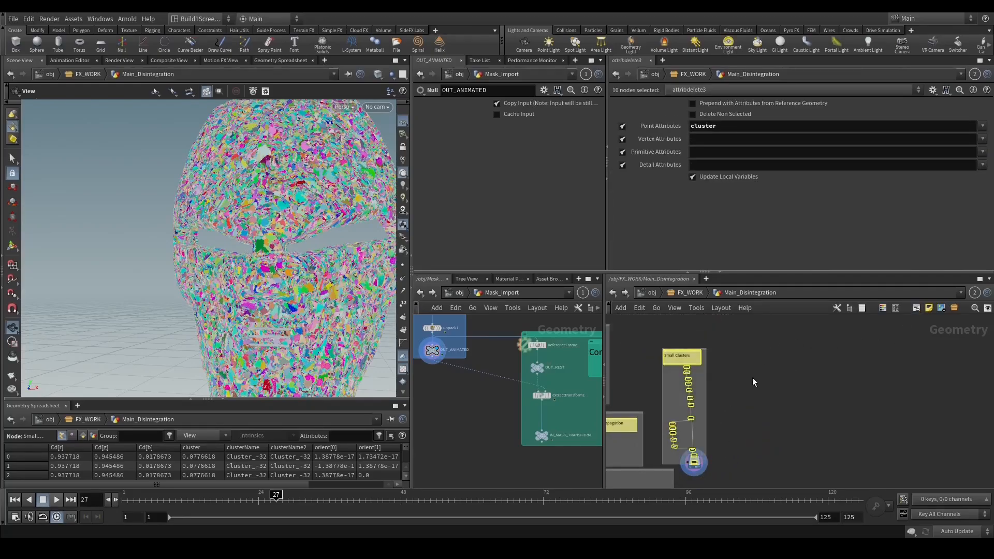
middle_drag(754, 378, 814, 364)
drag(765, 333, 795, 331)
scroll(767, 446, up, 5)
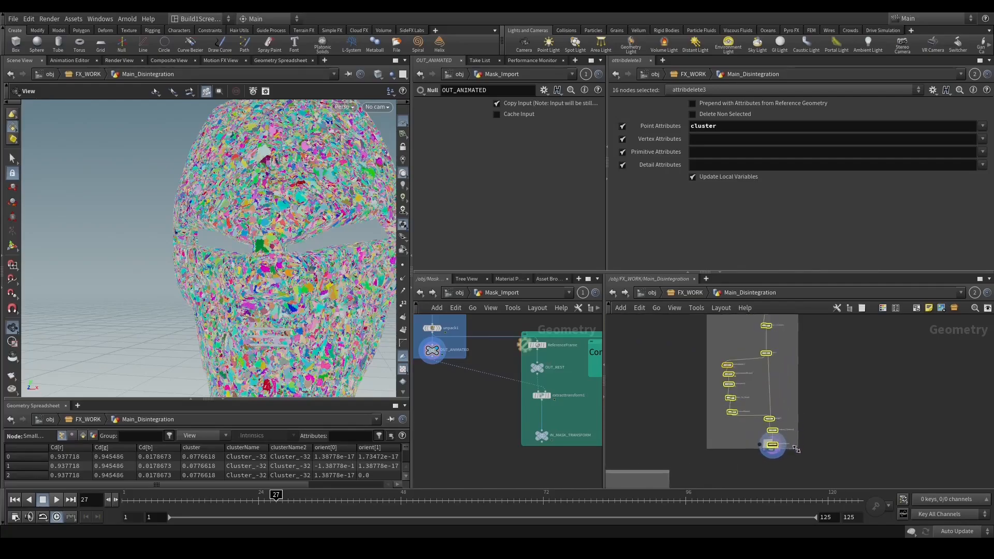
Add a Null node beneath SmallCluster and connect it to the file cache's output.
click(754, 458)
key(Tab)
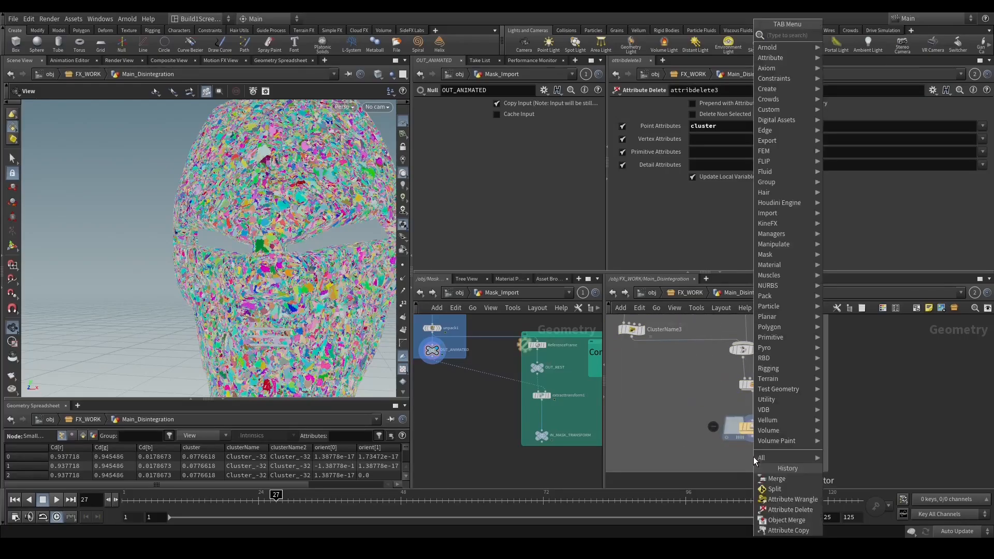
text(null)
key(Return)
click(753, 457)
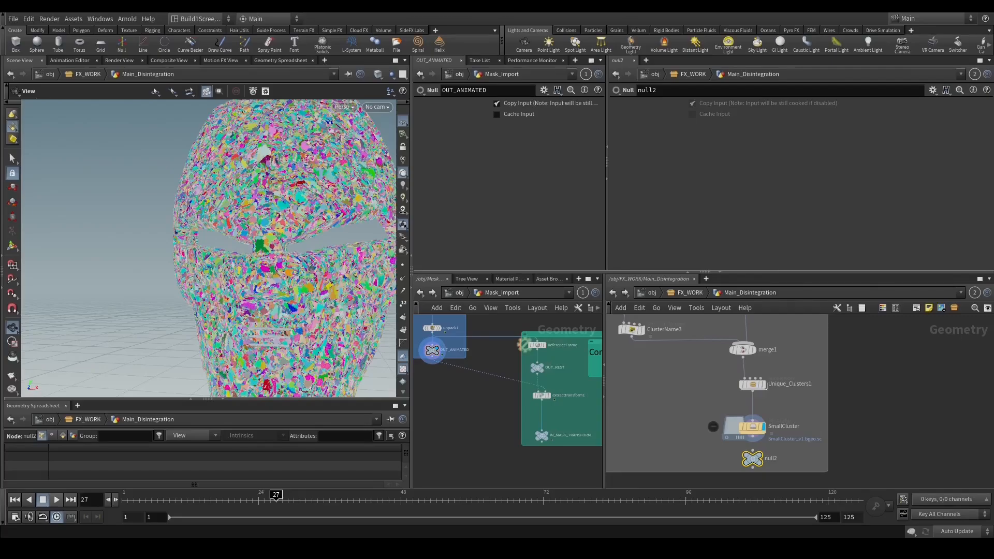
click(753, 436)
click(754, 450)
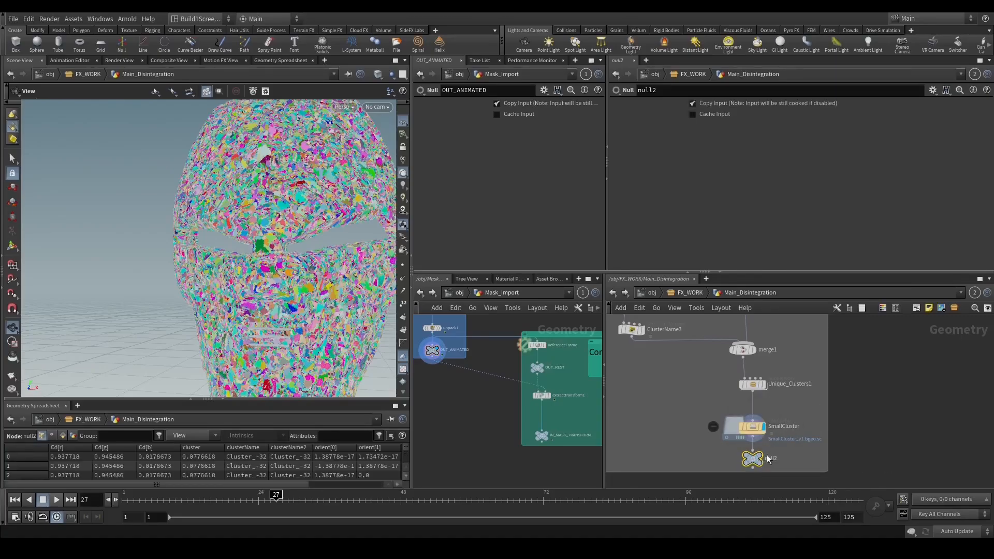
Rename the Null beneath SmallCluster to IN_SMALL_CLUSTER.
double_click(769, 460)
text(IN_SMALL_CLUSTER)
key(Return)
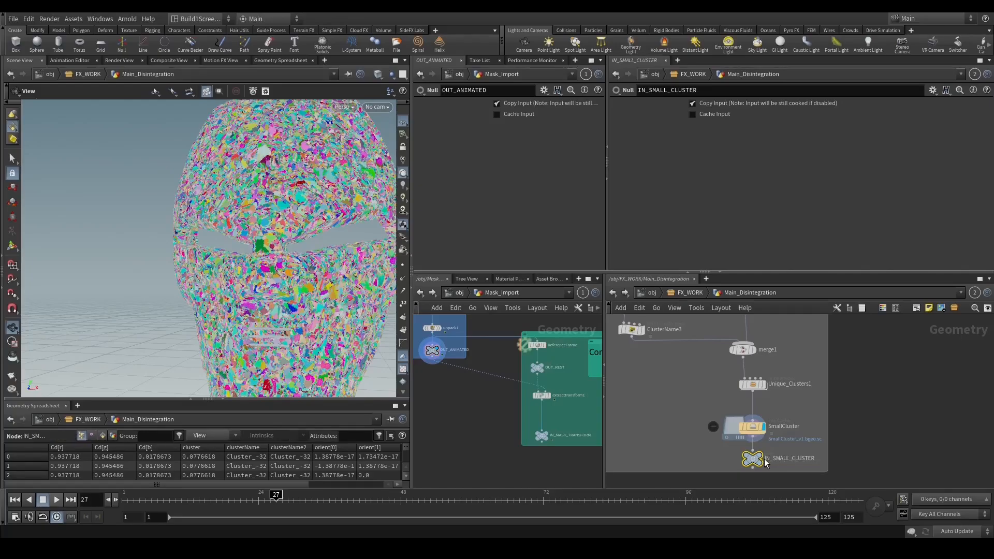
Display transformpieces1, move it well below the network box, and add a dot to bend the wire coming from the box.
scroll(764, 458, down, 5)
scroll(760, 457, down, 5)
middle_drag(747, 461, 777, 359)
scroll(715, 397, up, 6)
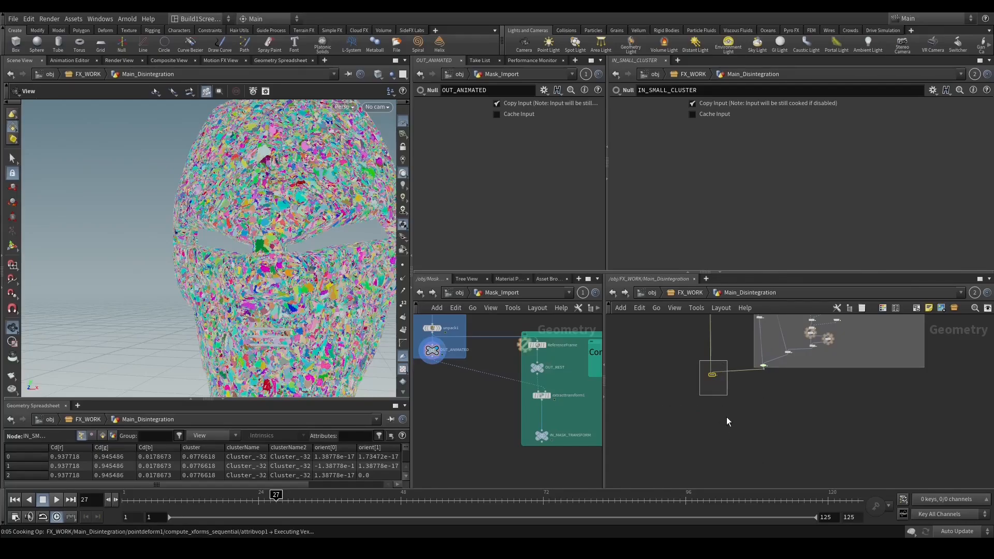
drag(706, 399, 698, 399)
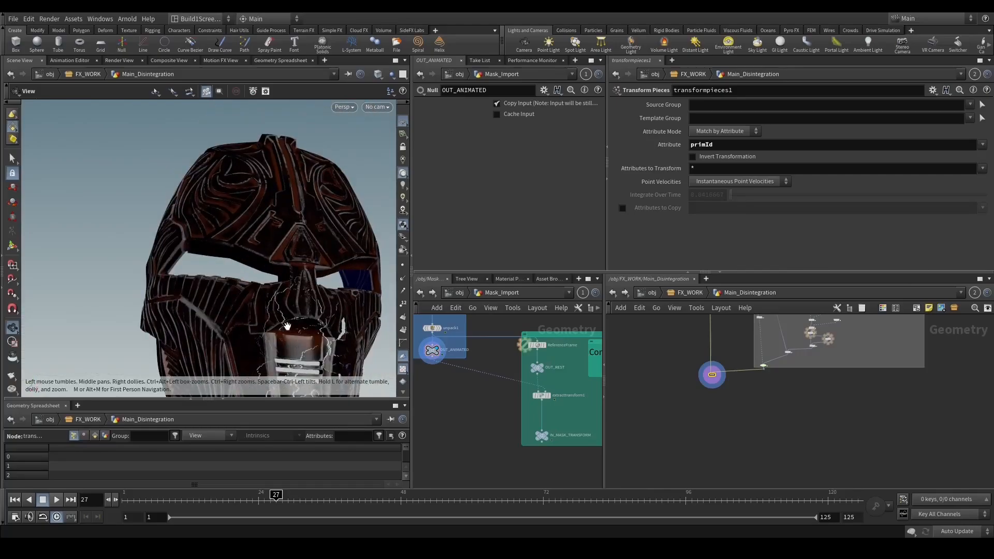
scroll(731, 390, up, 2)
scroll(691, 374, down, 2)
drag(691, 373, 691, 475)
middle_drag(717, 461, 693, 375)
drag(666, 388, 661, 460)
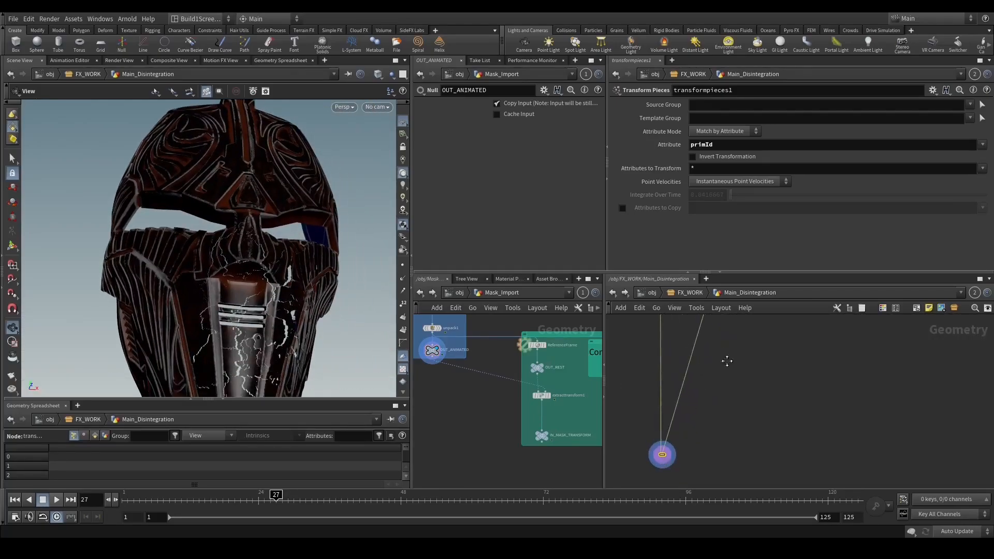
middle_drag(726, 359, 714, 427)
alt+drag(689, 402, 732, 467)
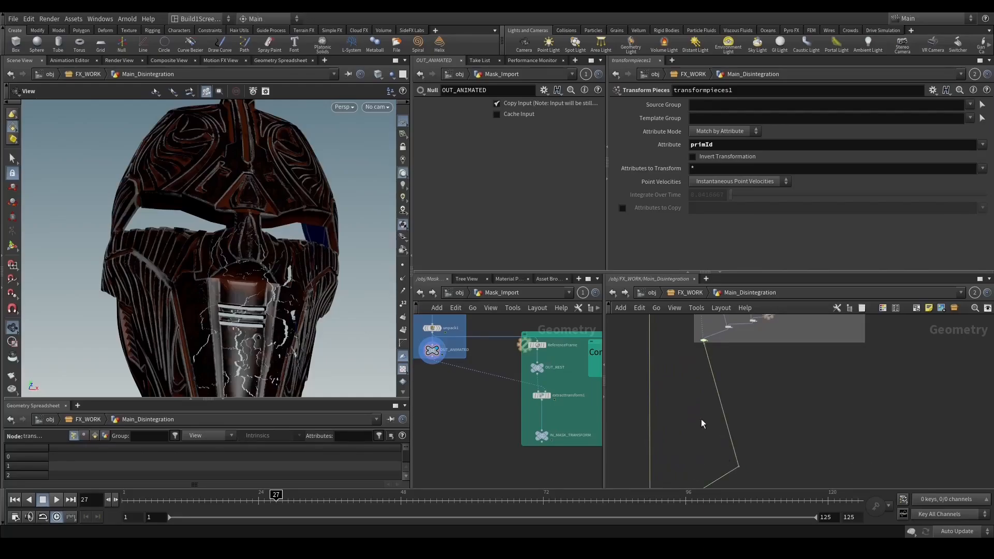
Add an Object Merge node above transformpieces1, reference ../IN_SMALL_CLUSTER as Object 1, and display it.
key(Tab)
text(obj)
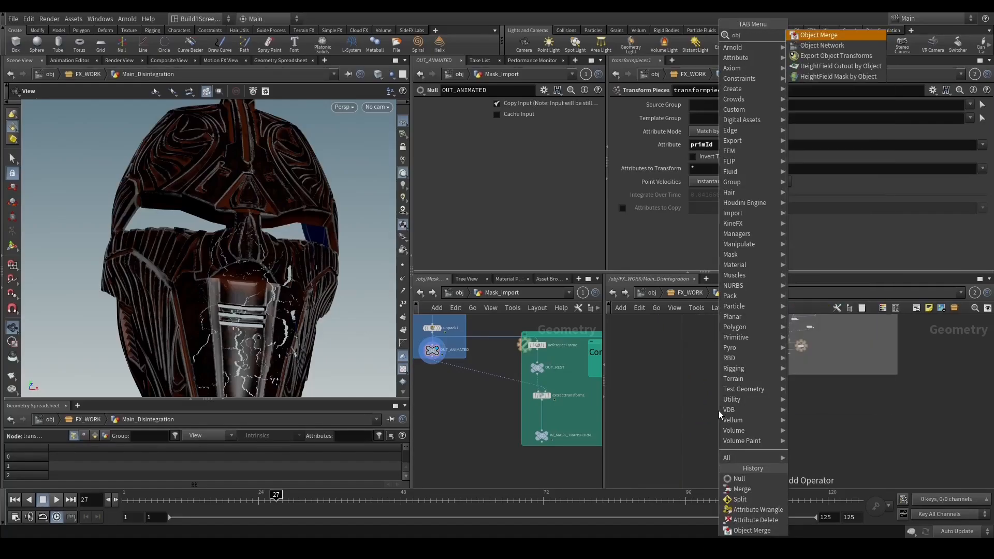
key(Return)
click(719, 411)
scroll(746, 383, down, 2)
middle_drag(783, 420, 751, 451)
middle_drag(848, 322, 775, 430)
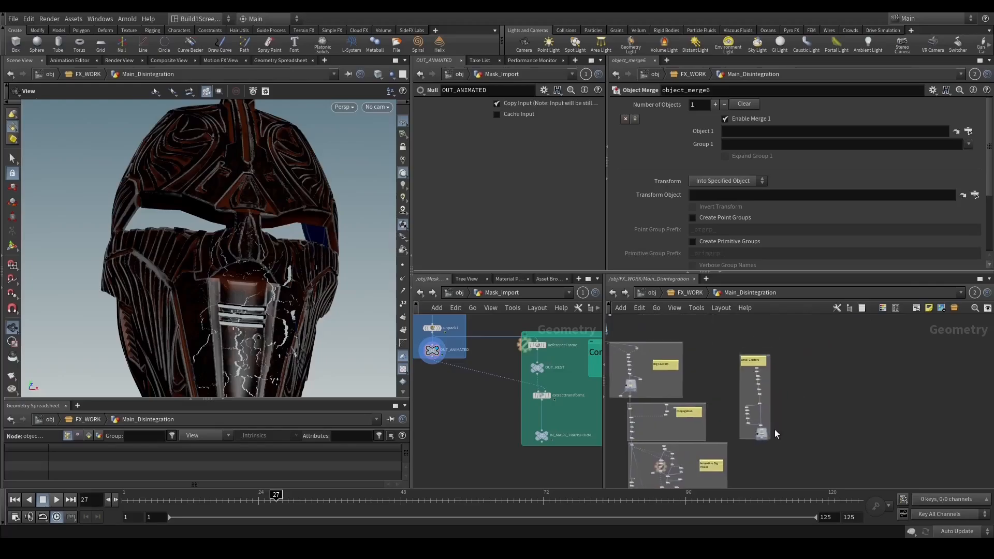
scroll(775, 434, up, 6)
drag(747, 431, 735, 132)
scroll(711, 325, down, 3)
middle_drag(712, 461, 802, 381)
scroll(763, 387, up, 2)
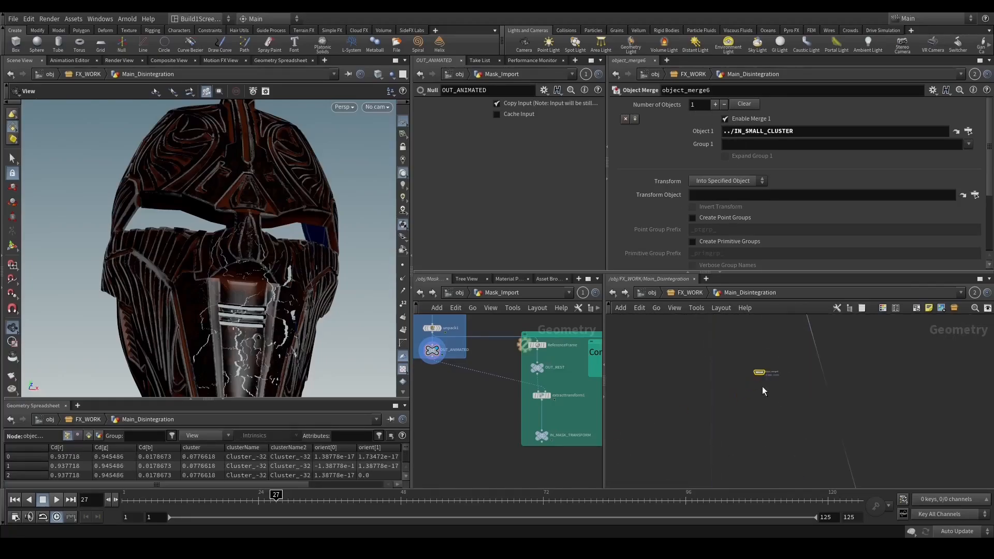
key(r)
Insert an Attribute Copy node on the vertical wire into transformpieces1, feed the Object Merge into its second input, and display it.
key(Tab)
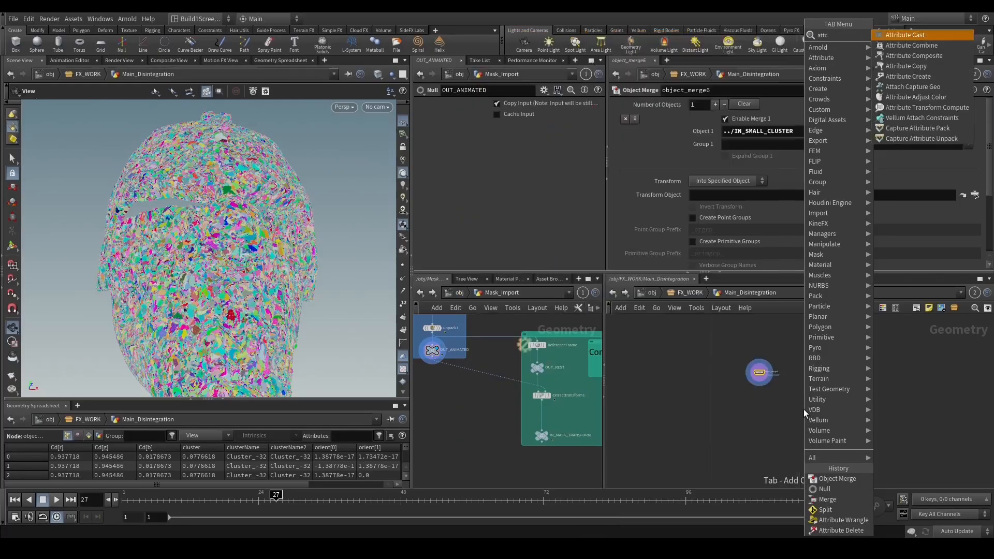
key(Return)
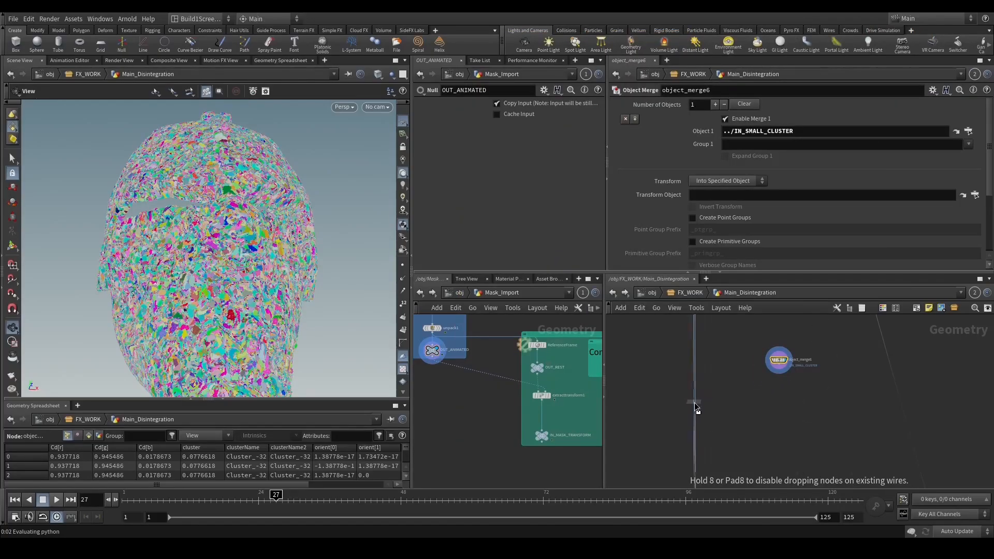
click(693, 401)
click(696, 395)
click(779, 366)
key(r)
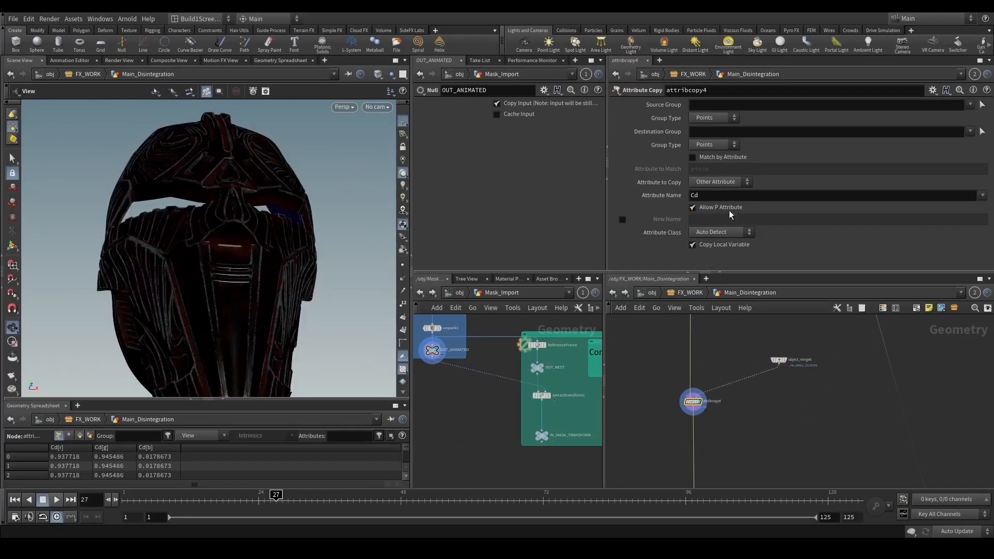
Turn off Allow P Attribute on the Attribute Copy and match the points by the primId attribute.
click(729, 207)
click(724, 157)
click(727, 169)
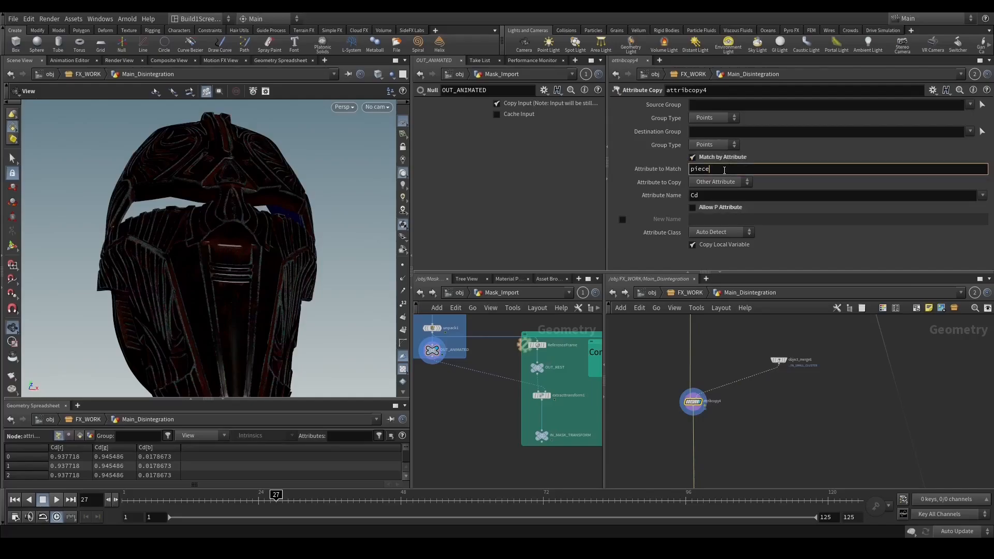
double_click(725, 169)
text(primId)
key(Return)
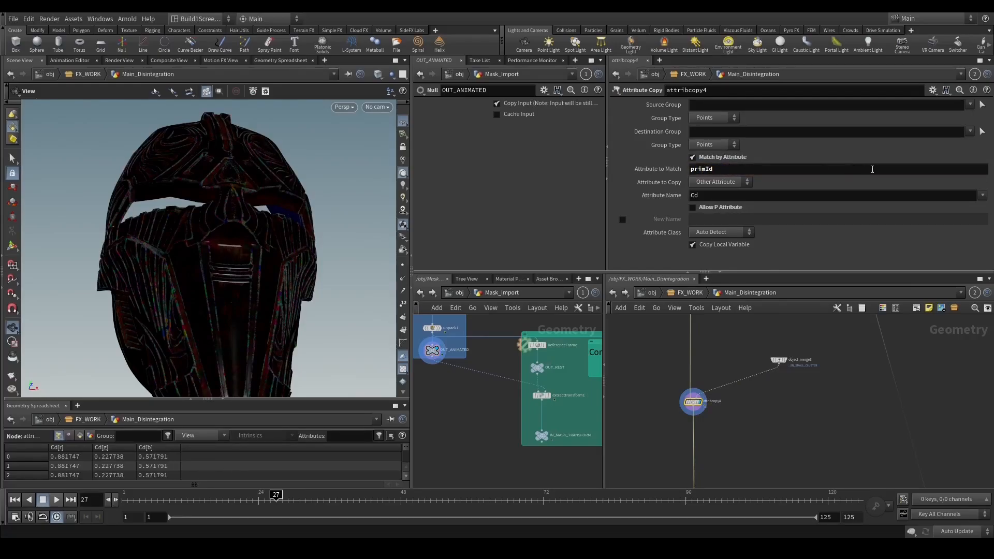
Set the Attribute Copy to transfer clusterName and clusterName2 instead of Cd, and check the resulting mask.
click(983, 195)
click(967, 240)
click(981, 196)
click(966, 249)
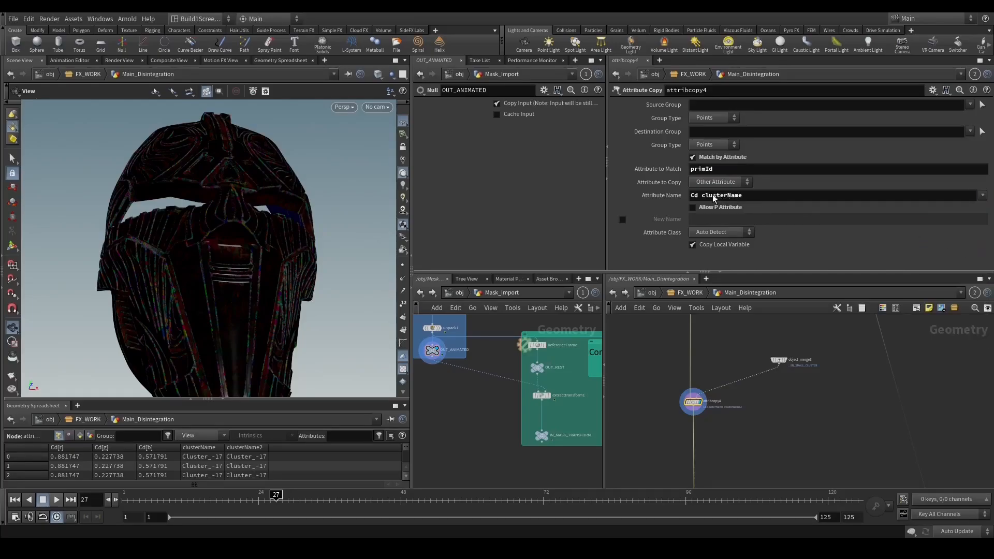
drag(701, 195, 669, 195)
key(BackSpace)
key(Return)
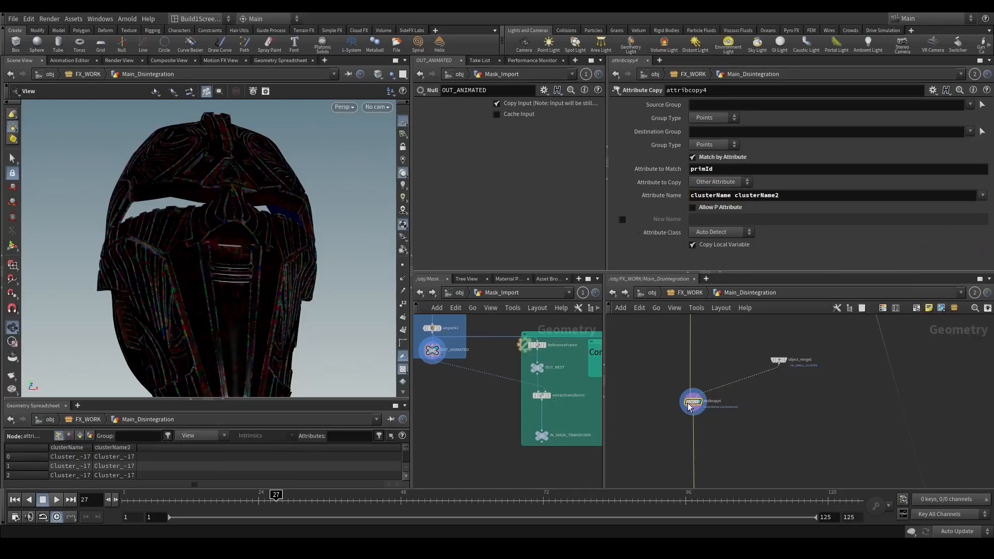
middle_click(690, 406)
drag(316, 290, 269, 301)
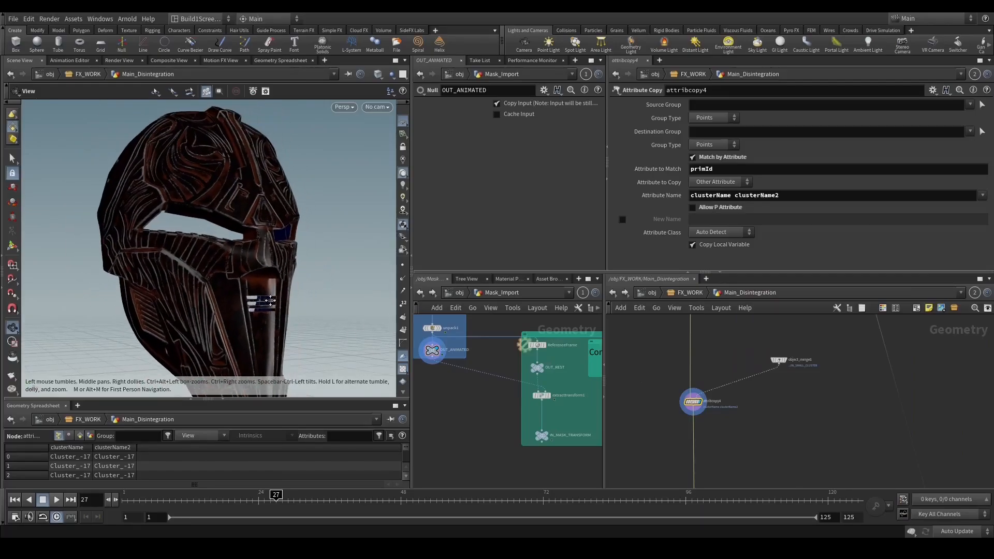
middle_drag(270, 301, 239, 285)
scroll(839, 383, down, 8)
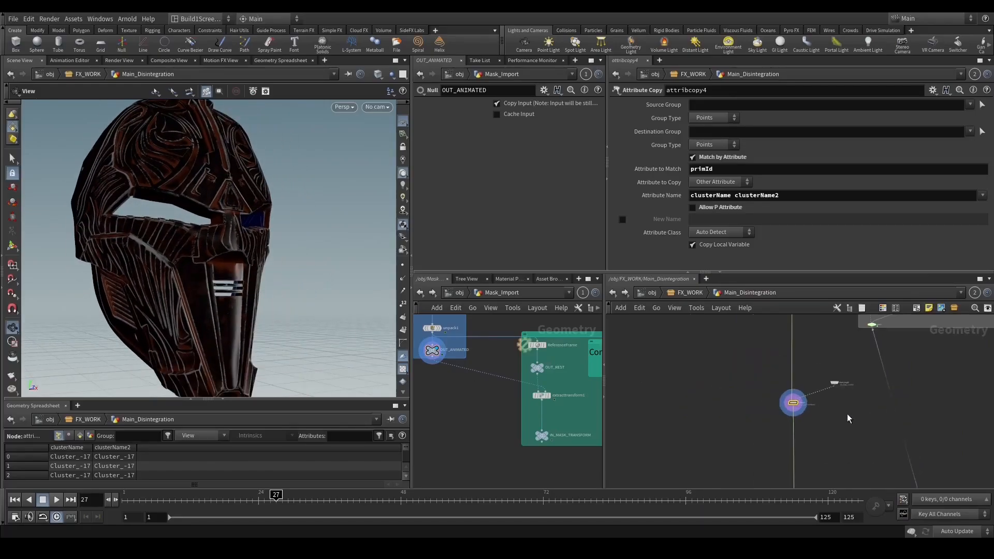
scroll(854, 406, down, 1)
middle_drag(845, 383, 819, 405)
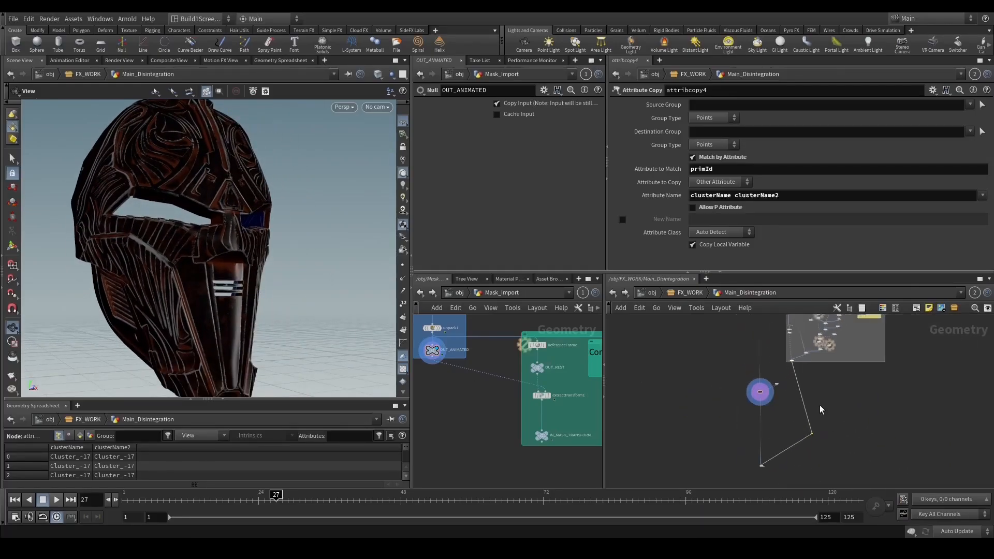
key(Delete)
scroll(785, 399, up, 2)
key(y)
drag(760, 409, 793, 433)
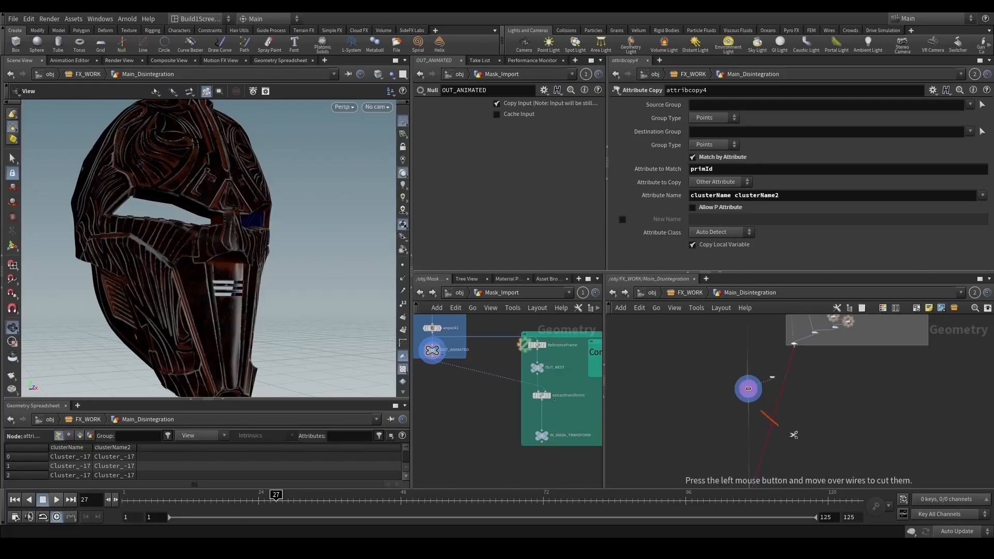
scroll(800, 403, up, 3)
key(Tab)
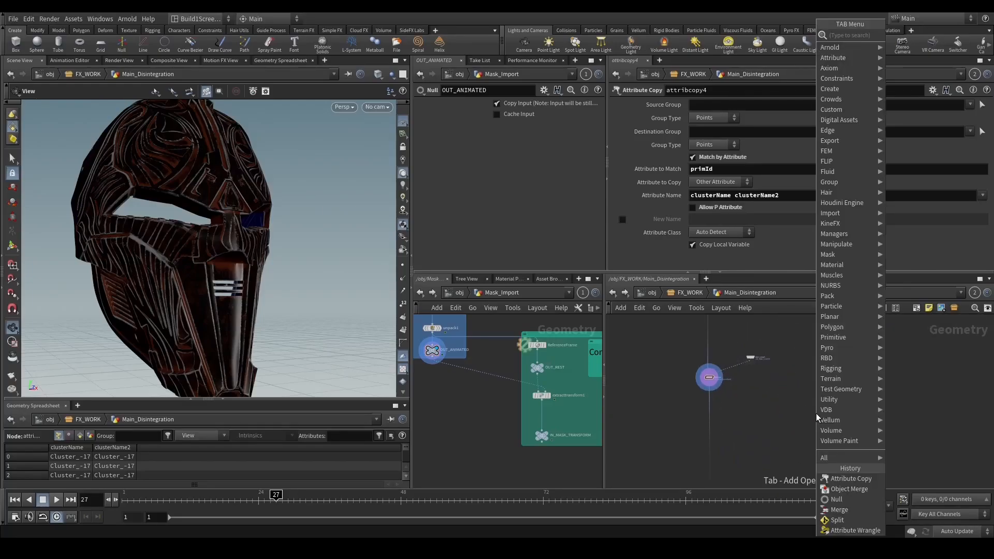
text(obj)
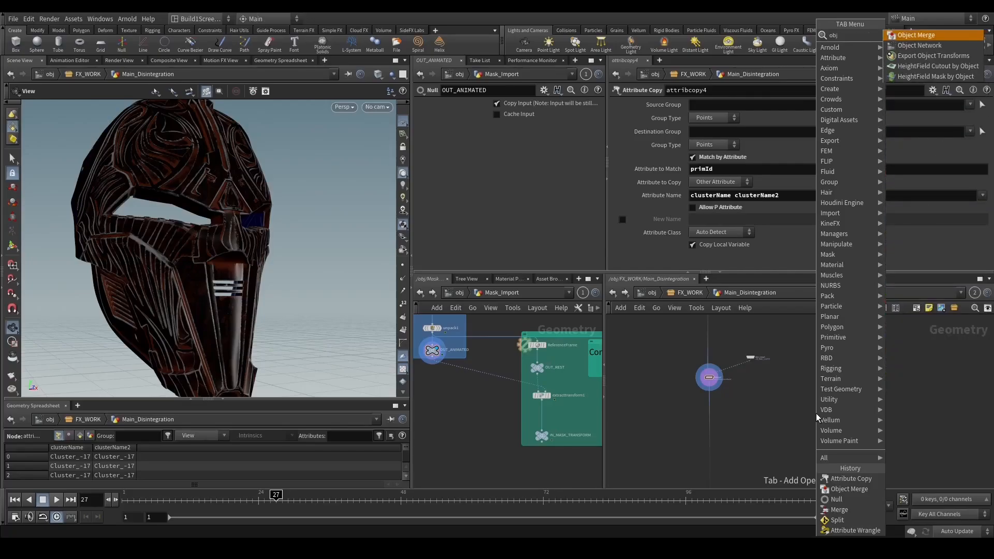
key(Return)
click(817, 393)
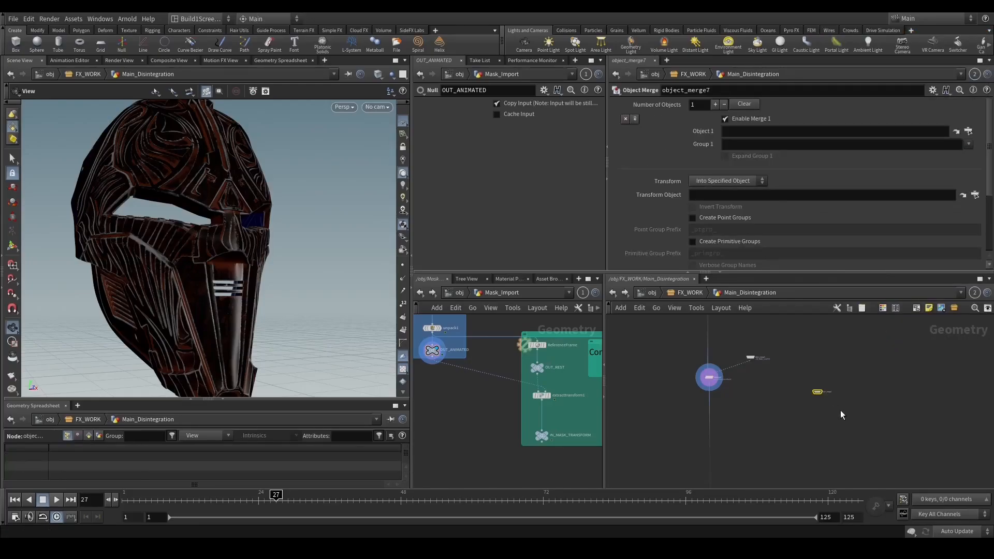
scroll(920, 395, down, 2)
middle_drag(891, 402, 830, 463)
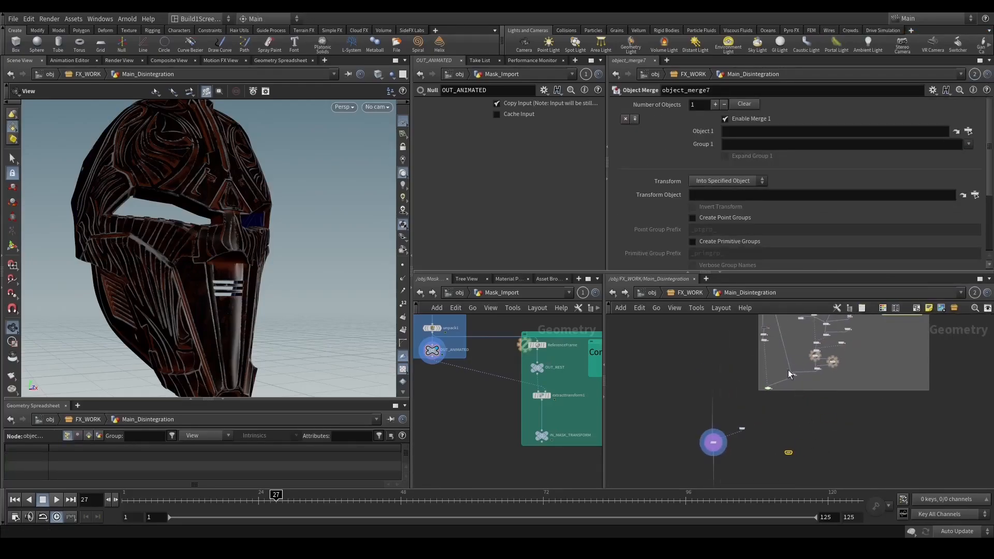
scroll(781, 366, down, 1)
middle_drag(775, 385, 781, 366)
scroll(776, 456, up, 1)
key(ctrl+z)
key(ctrl+z)
key(ctrl+z)
Move transformpieces1 up beneath the dot on its second wire and display the cracked mask it outputs.
scroll(778, 433, down, 2)
middle_drag(778, 433, 772, 394)
scroll(732, 465, up, 2)
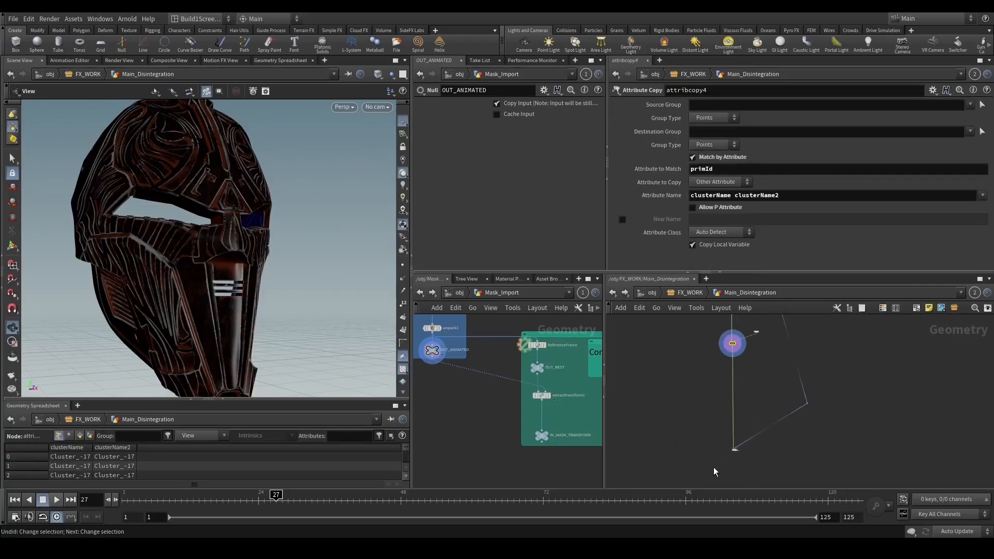
drag(713, 466, 749, 447)
drag(766, 398, 774, 370)
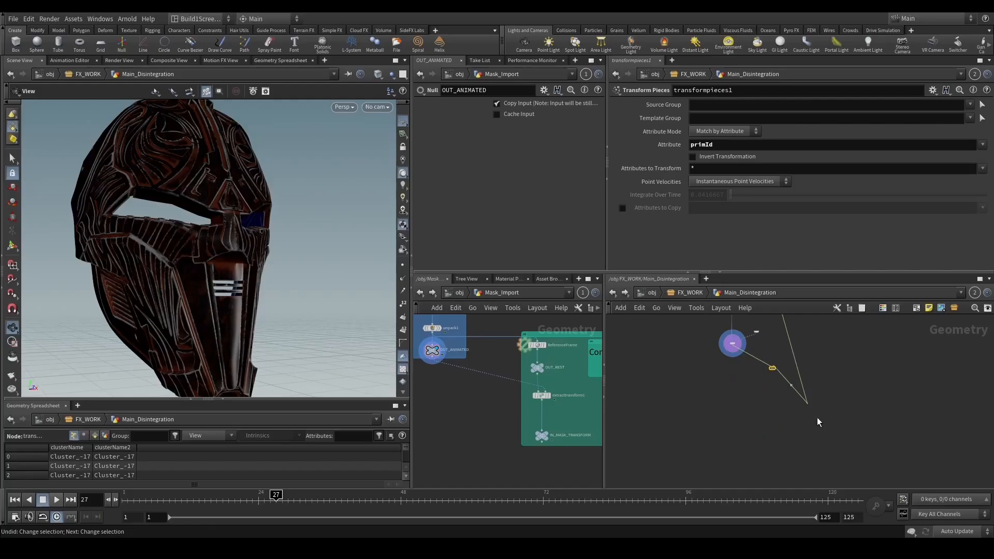
scroll(810, 408, up, 1)
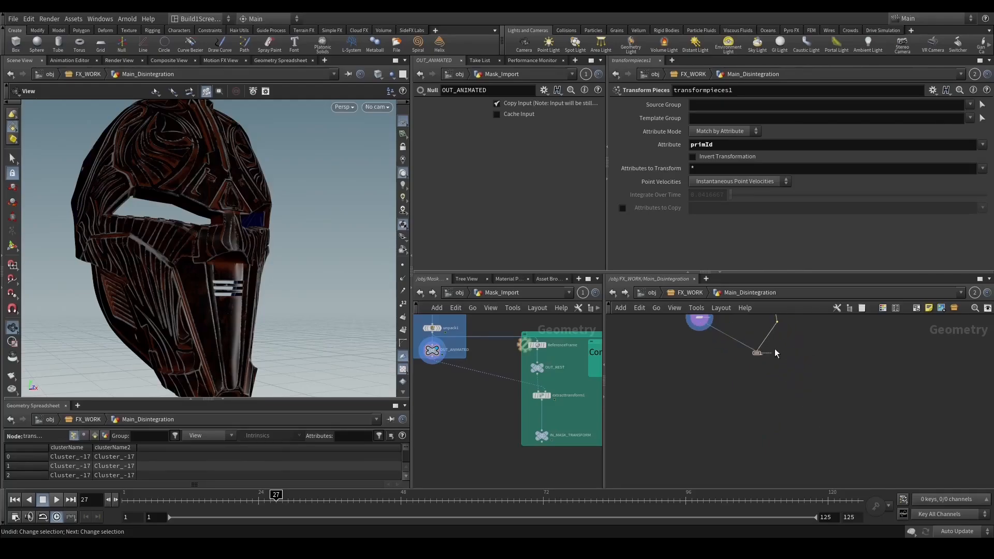
middle_drag(773, 350, 752, 418)
scroll(747, 426, up, 2)
key(r)
drag(747, 422, 784, 399)
scroll(761, 408, down, 2)
scroll(759, 412, up, 2)
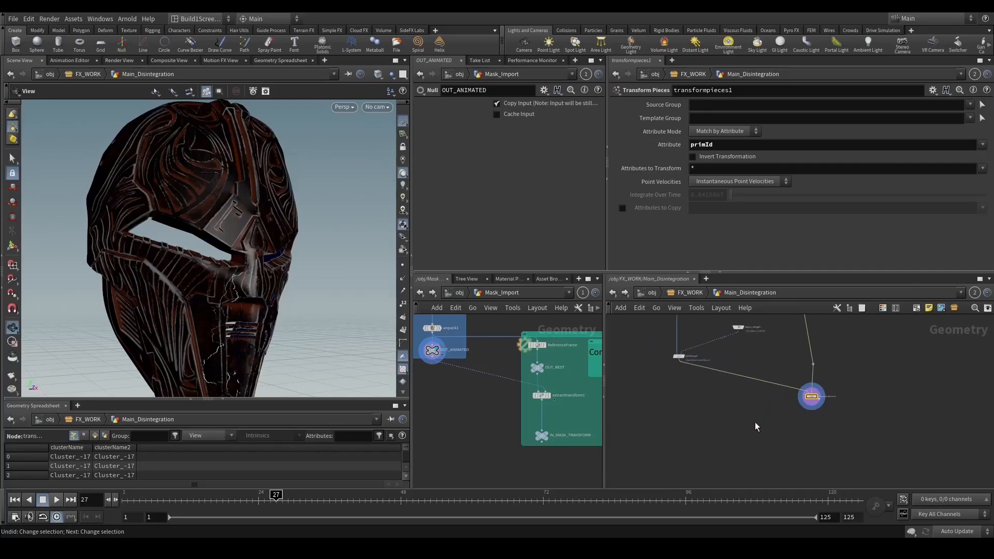
key(Tab)
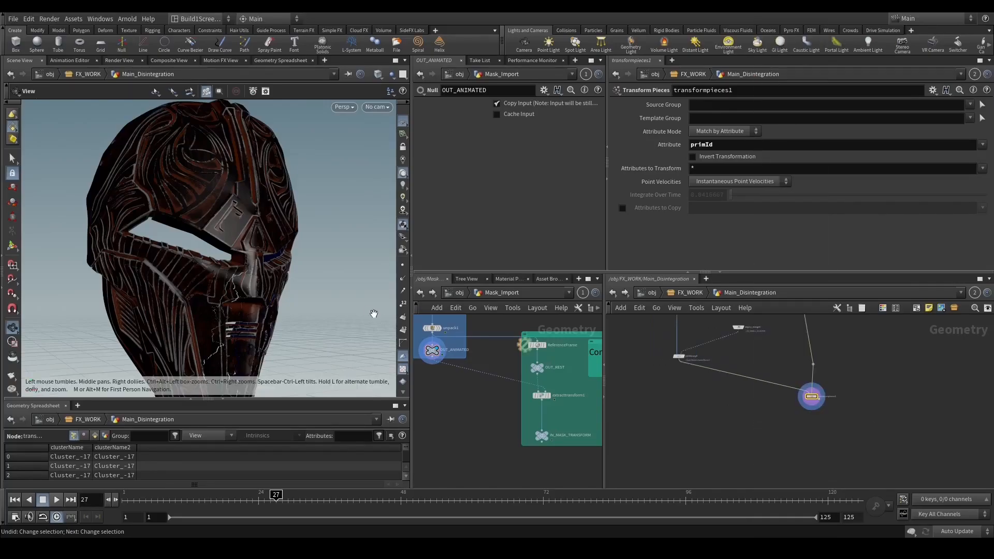
mouse_move(334, 297)
mouse_down()
mouse_move(253, 298)
mouse_move(248, 283)
mouse_move(337, 285)
mouse_up()
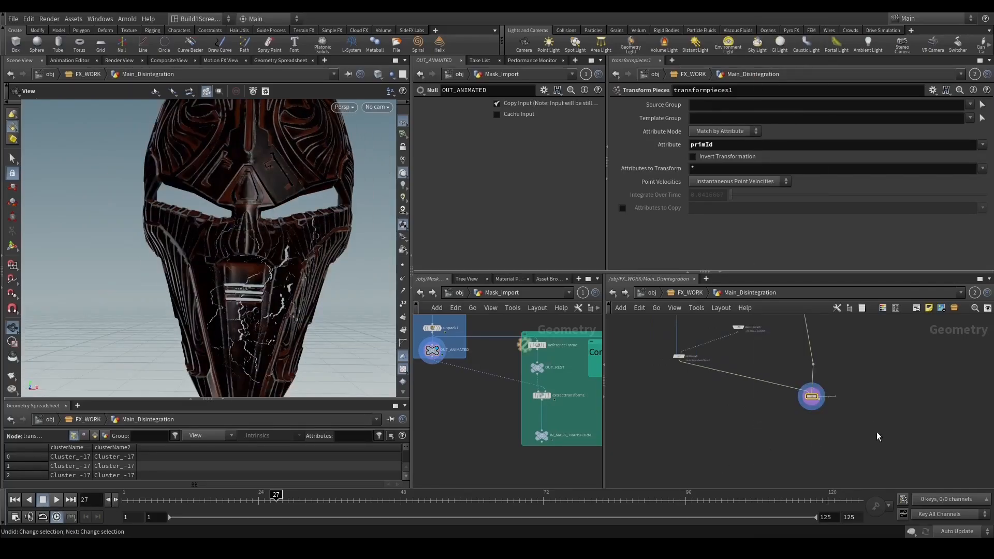
middle_drag(815, 378, 806, 371)
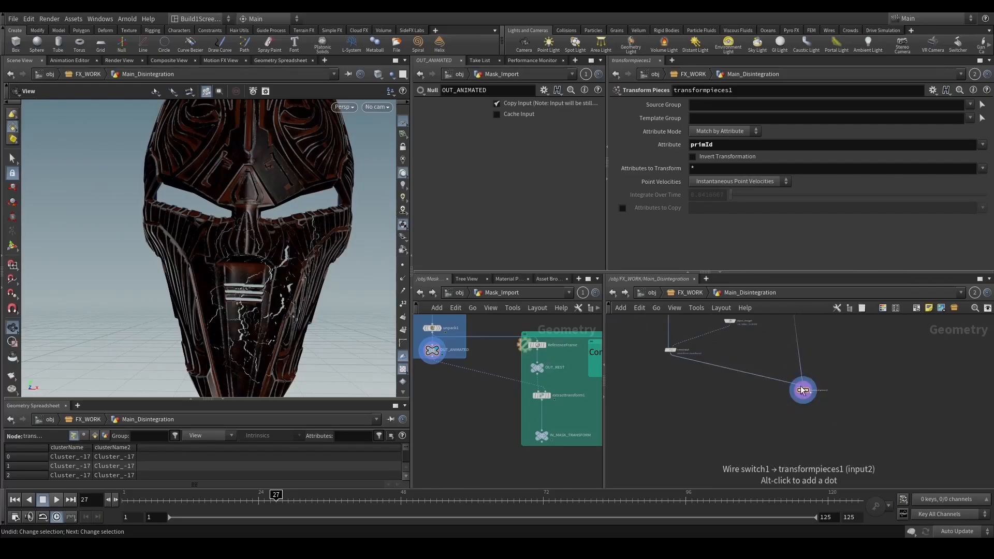
Add an Extract Transform node, connect the Attribute Copy to its first input and transformpieces1 to its second, and display it.
key(Tab)
text(extract t)
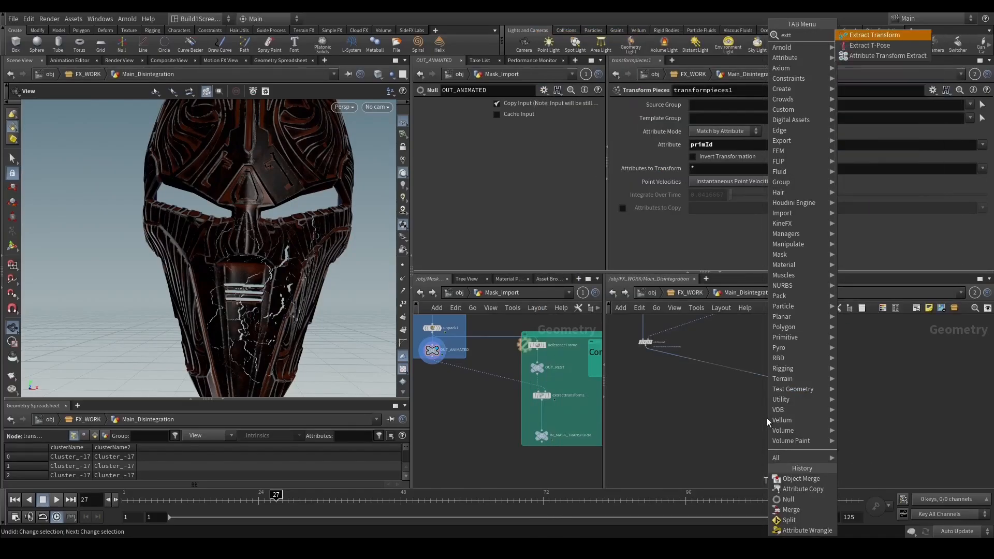
key(Return)
click(804, 391)
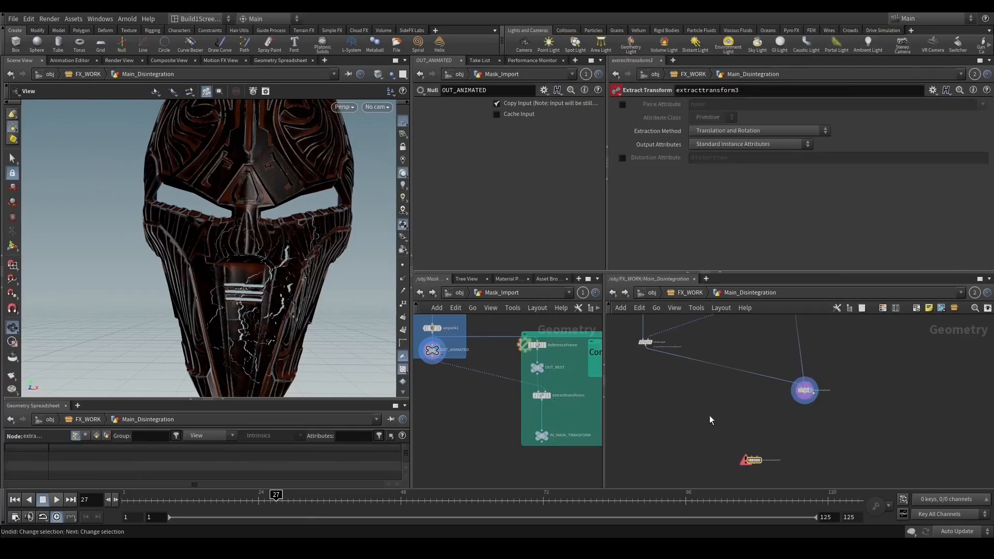
click(647, 346)
click(748, 457)
scroll(748, 456, up, 2)
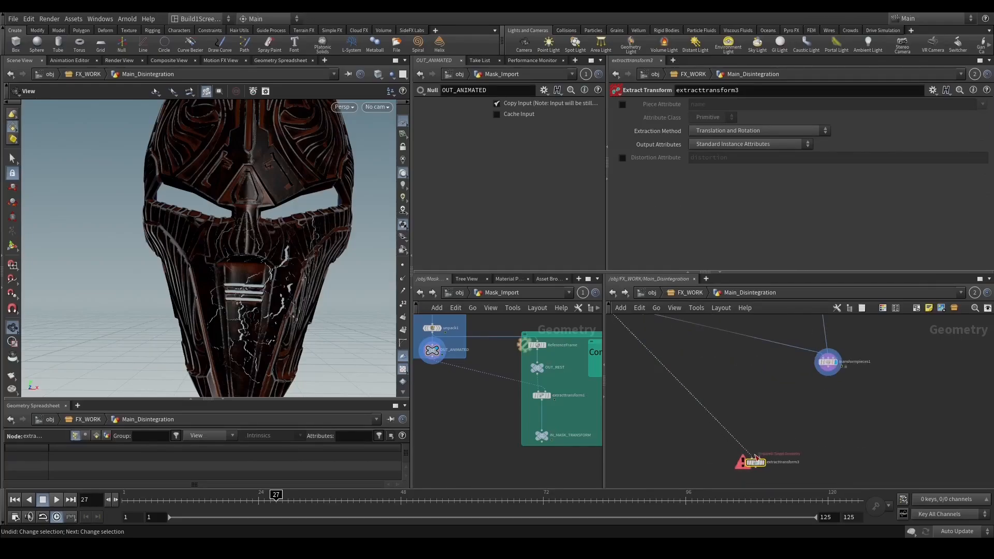
click(756, 470)
click(830, 363)
click(764, 462)
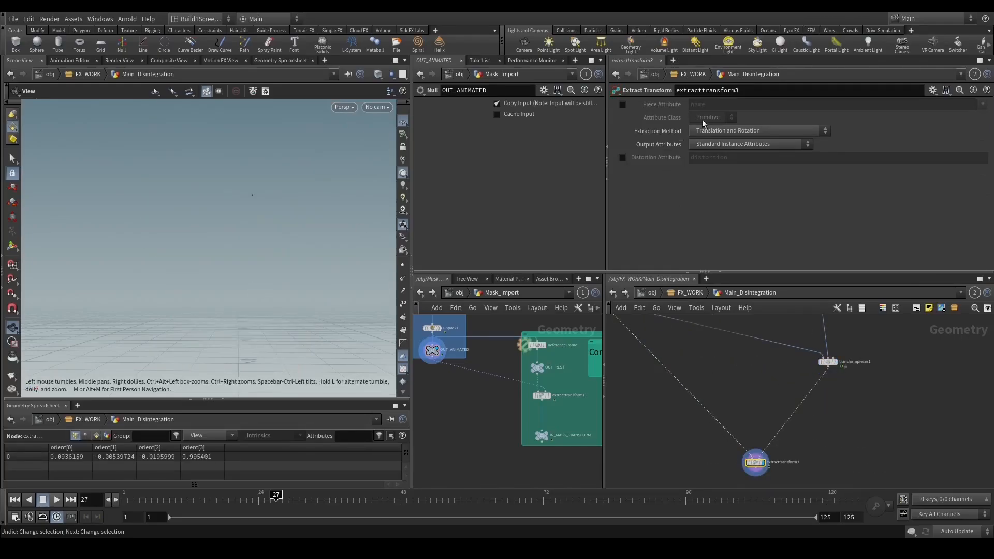
Enable the piece attribute on the Extract Transform node and set it to clusterName2.
click(623, 106)
click(774, 104)
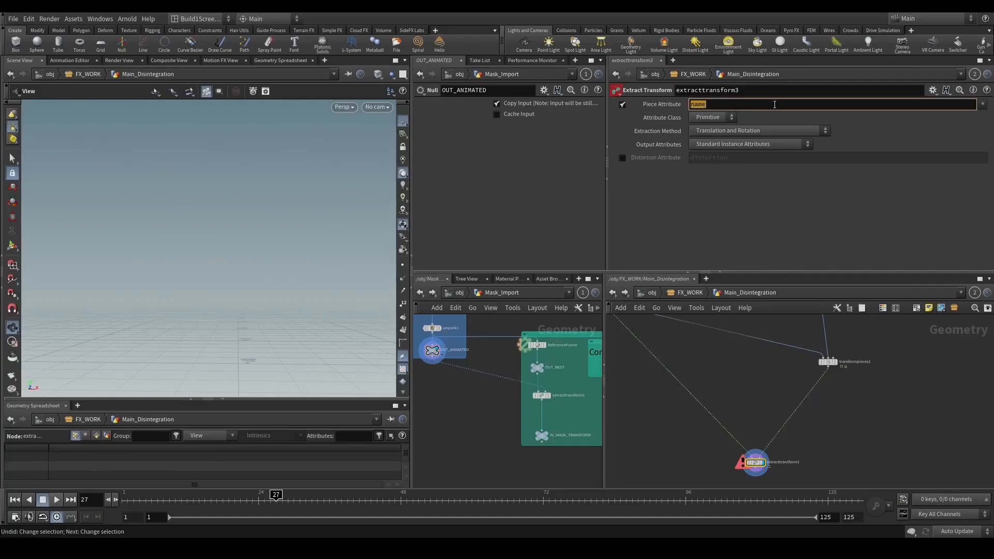
text(clusterName2)
key(Return)
scroll(775, 367, down, 3)
scroll(810, 370, up, 5)
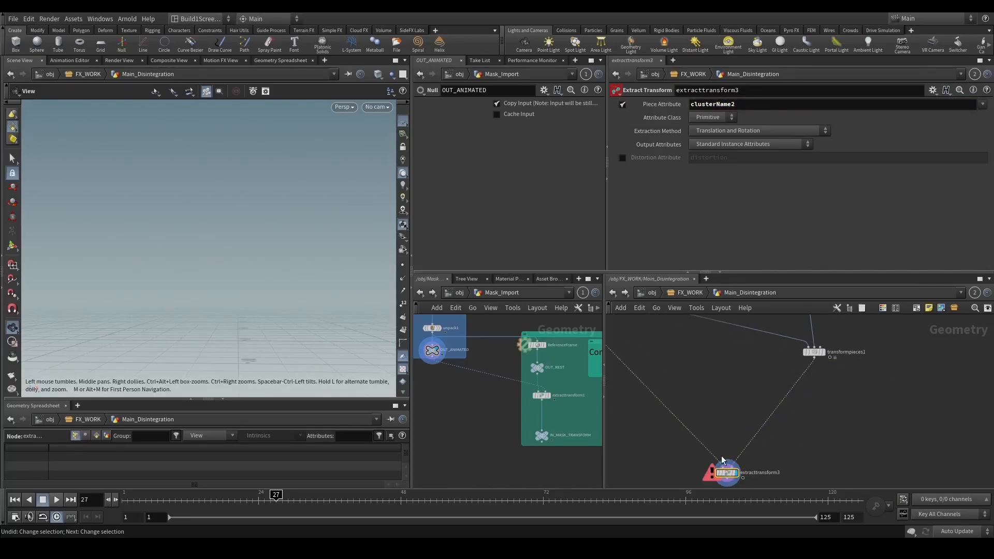
Move the Extract Transform node beneath transformpieces1 and set its attribute class to Point.
drag(725, 472, 797, 421)
middle_click(797, 421)
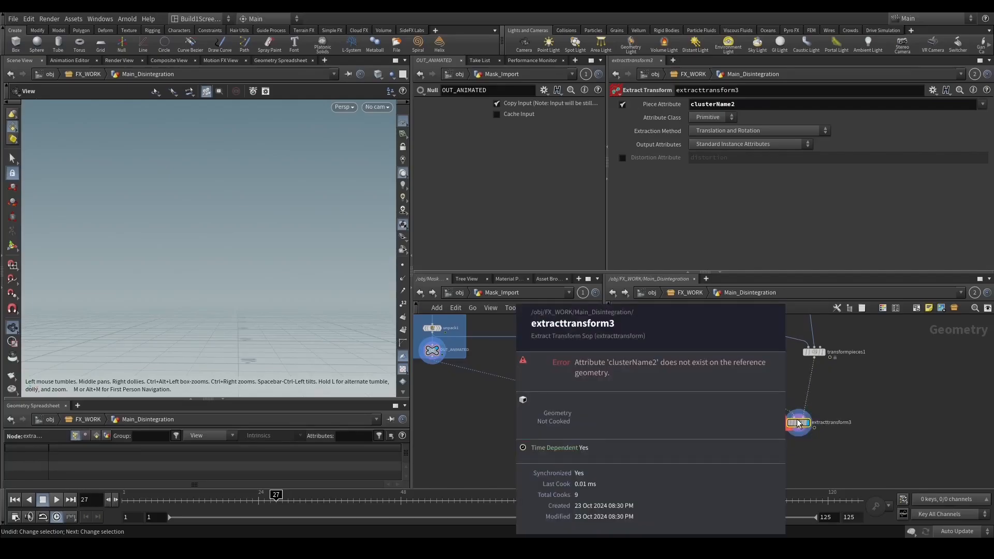
middle_drag(722, 358, 783, 419)
click(719, 117)
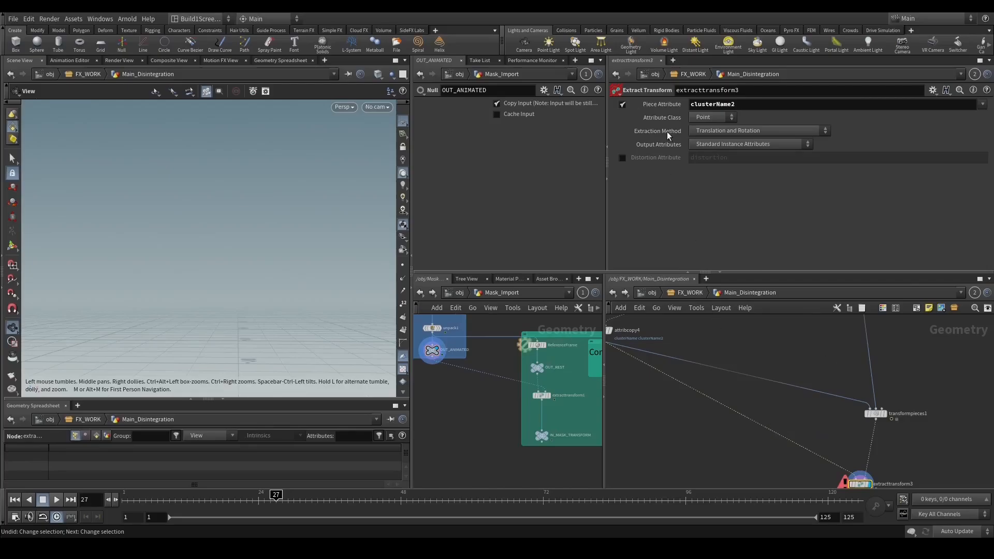
mouse_move(364, 236)
mouse_down()
mouse_move(299, 248)
mouse_move(357, 249)
mouse_up()
middle_drag(779, 358, 724, 463)
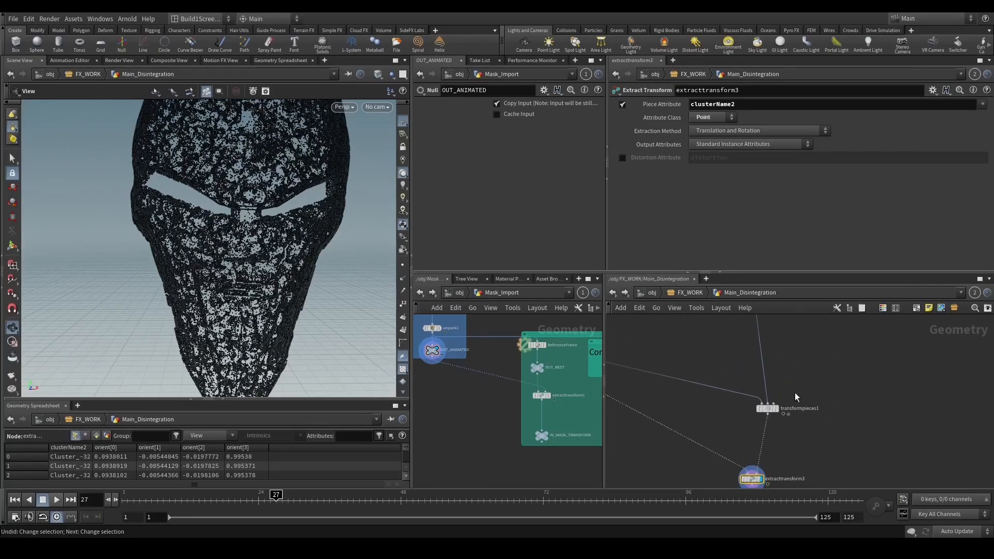
Compare the node info of attribwrangle1 and the Extract Transform, and inspect the extracted points in the viewport.
scroll(781, 373, down, 3)
scroll(780, 354, down, 3)
middle_drag(782, 320, 772, 376)
scroll(768, 358, up, 2)
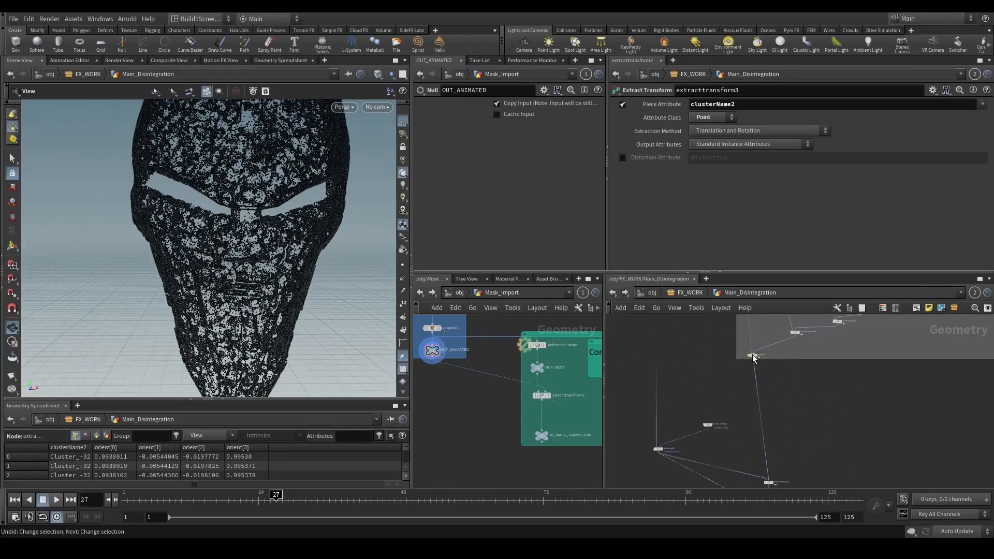
middle_click(753, 357)
middle_drag(803, 337, 774, 380)
scroll(775, 380, up, 2)
middle_click(818, 362)
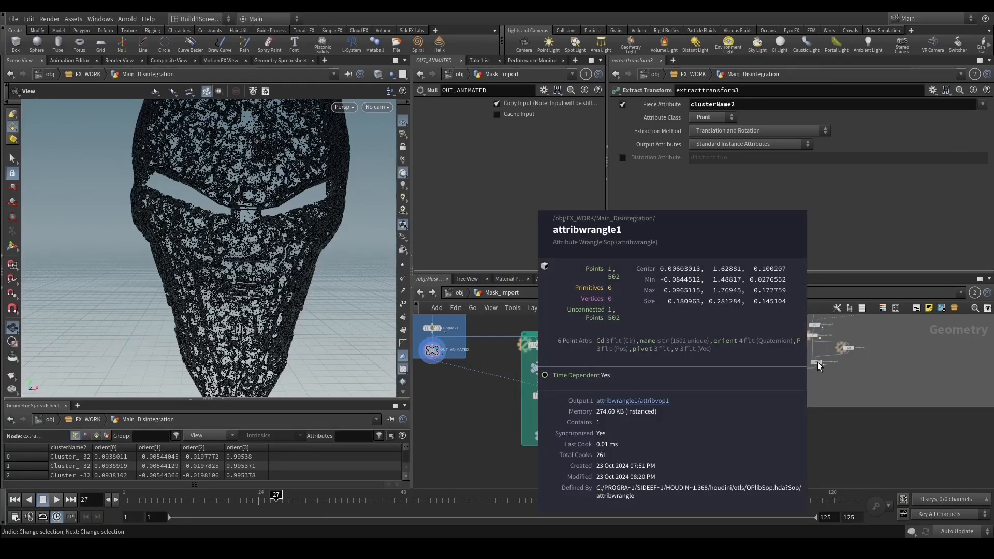
scroll(731, 402, up, 3)
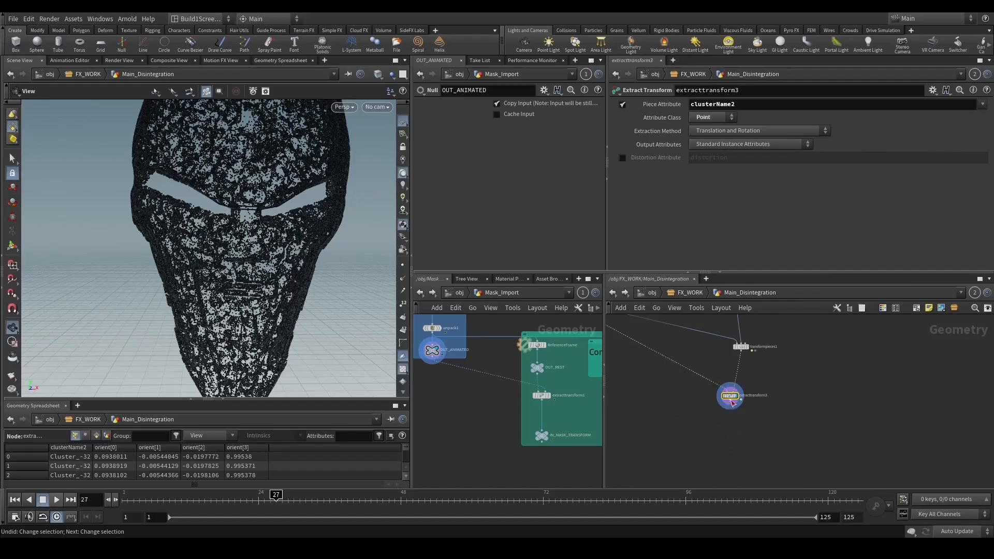
middle_click(731, 399)
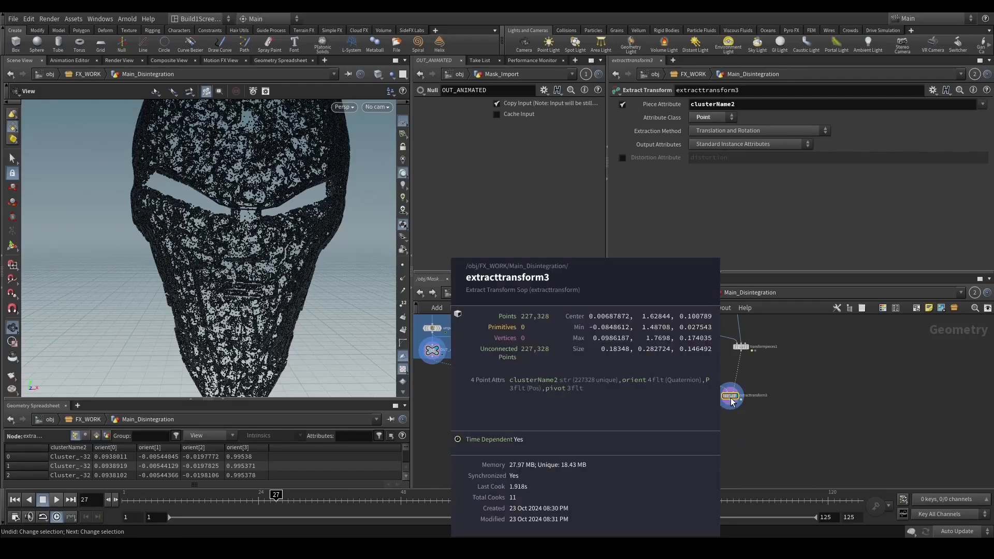
key(f)
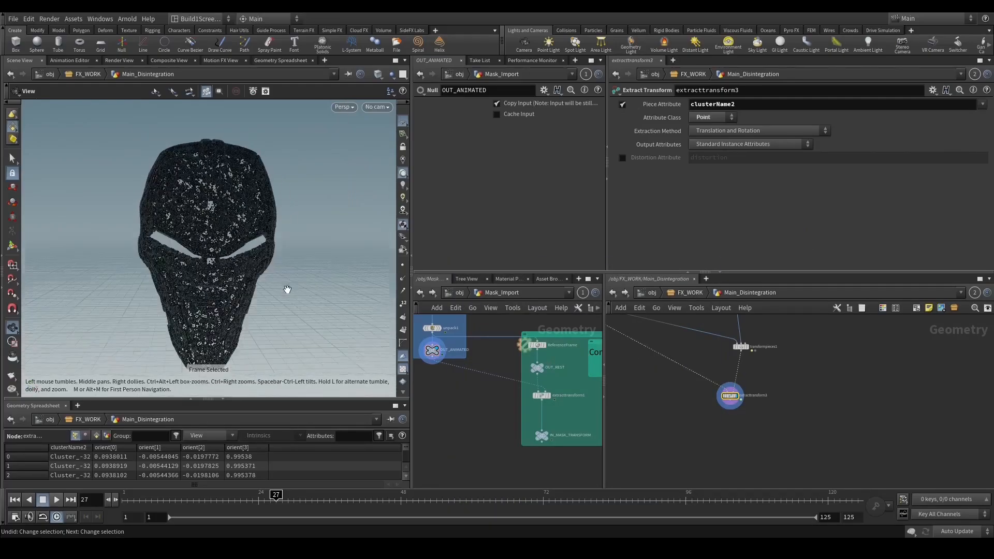
drag(287, 290, 270, 265)
right_drag(271, 265, 290, 259)
Add a Transform Pieces node, connect the Attribute Copy to its first input and the Extract Transform to its second, and display it.
scroll(672, 437, down, 3)
middle_drag(648, 439, 729, 443)
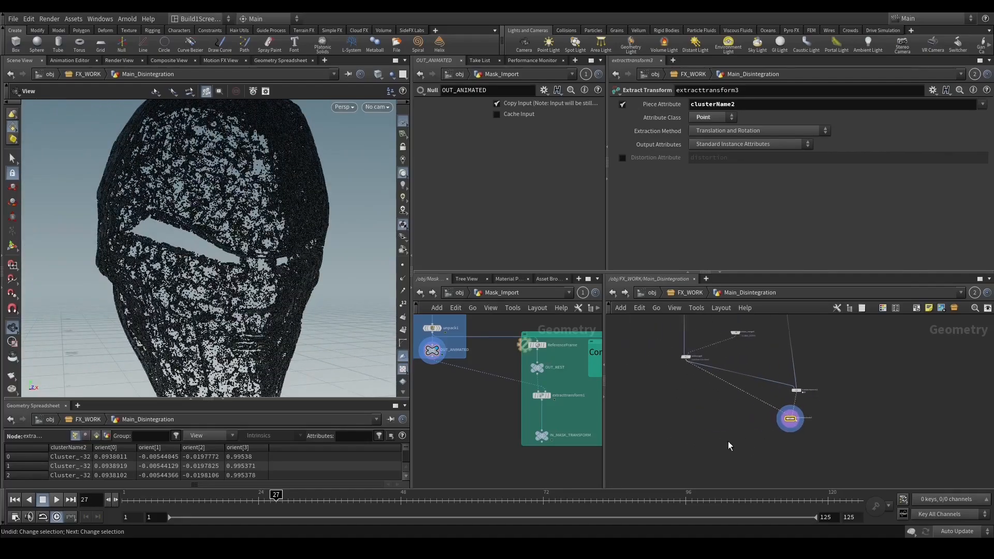
key(Tab)
text(tran)
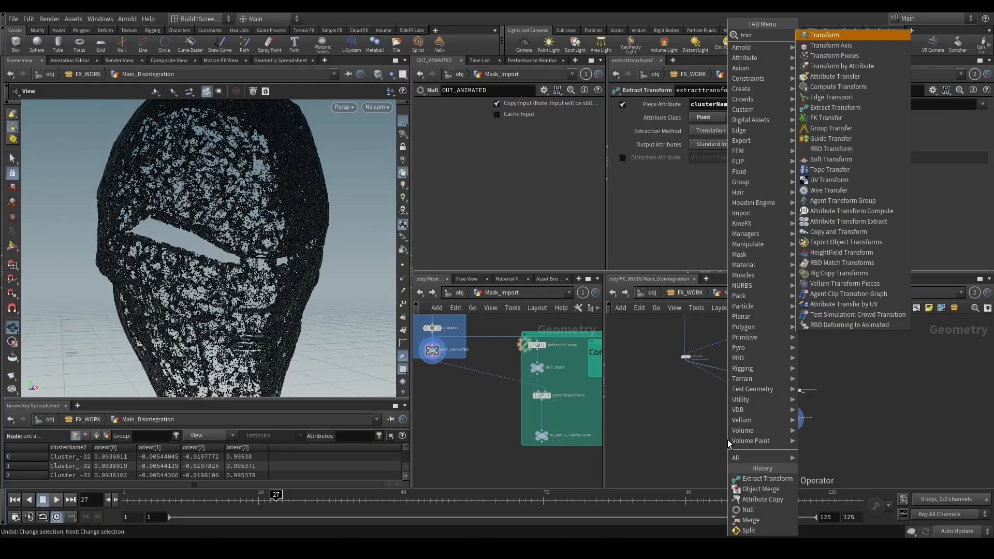
key(Down)
key(Down)
key(Return)
click(708, 440)
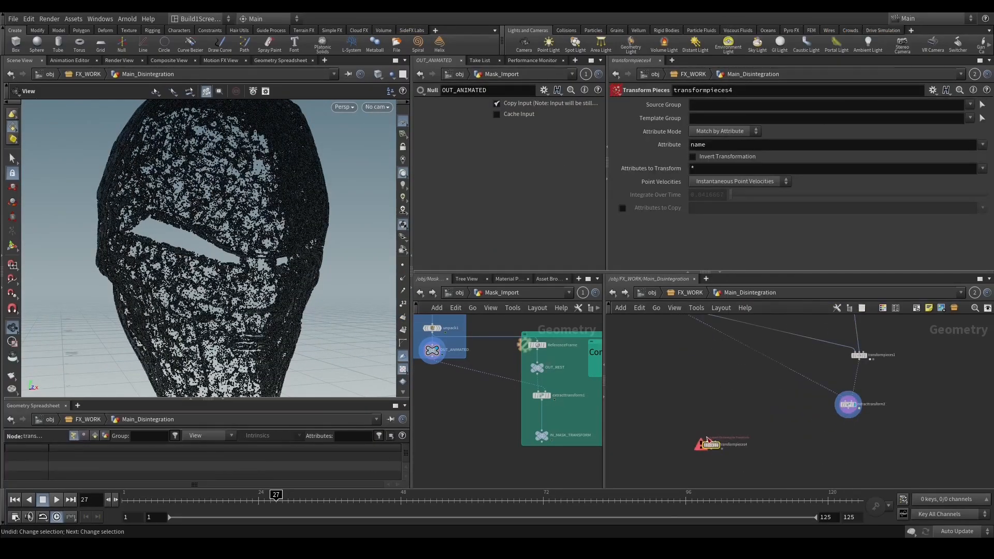
click(707, 439)
middle_drag(698, 393, 707, 431)
click(678, 341)
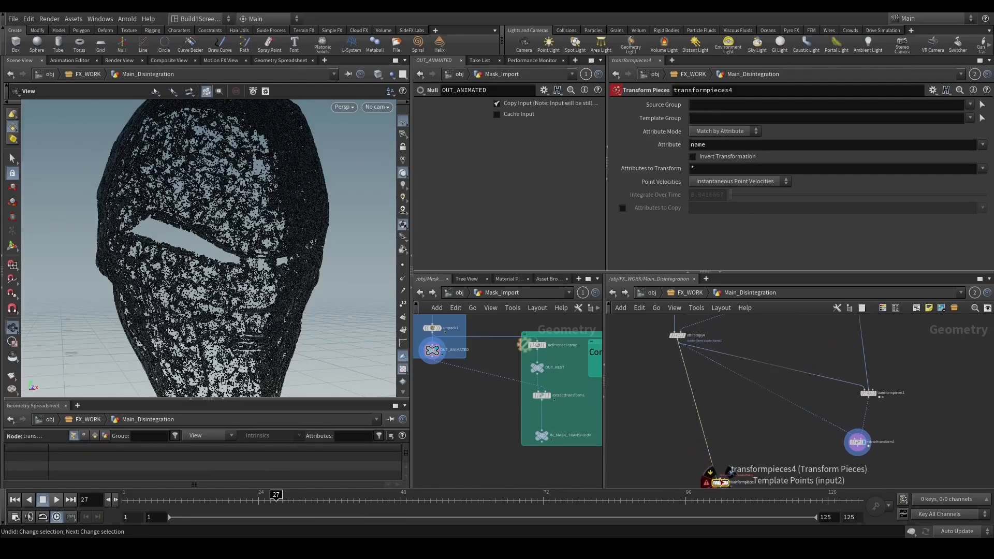
click(721, 482)
click(858, 444)
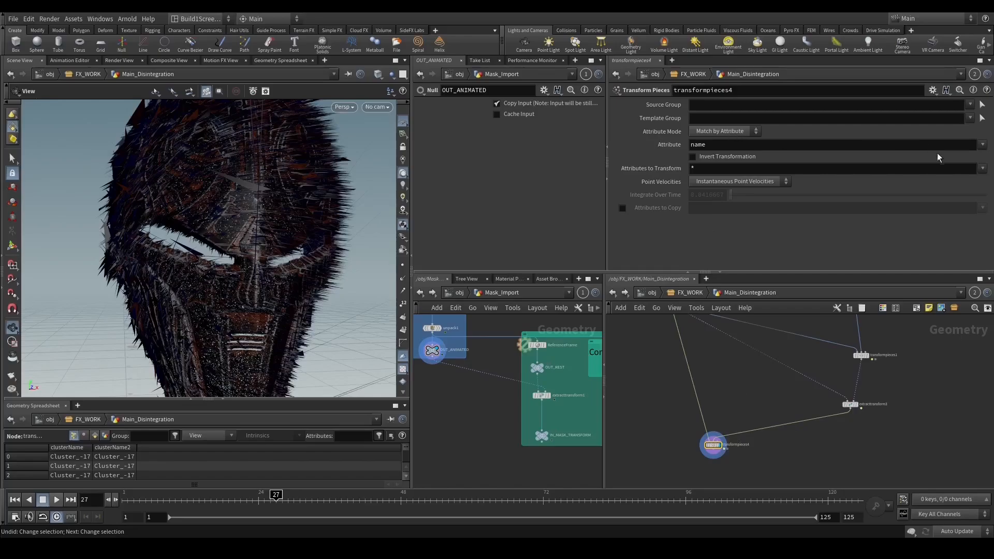
Set the new Transform Pieces node to match by clusterName2 and check the cracked mask up close.
click(982, 145)
click(931, 165)
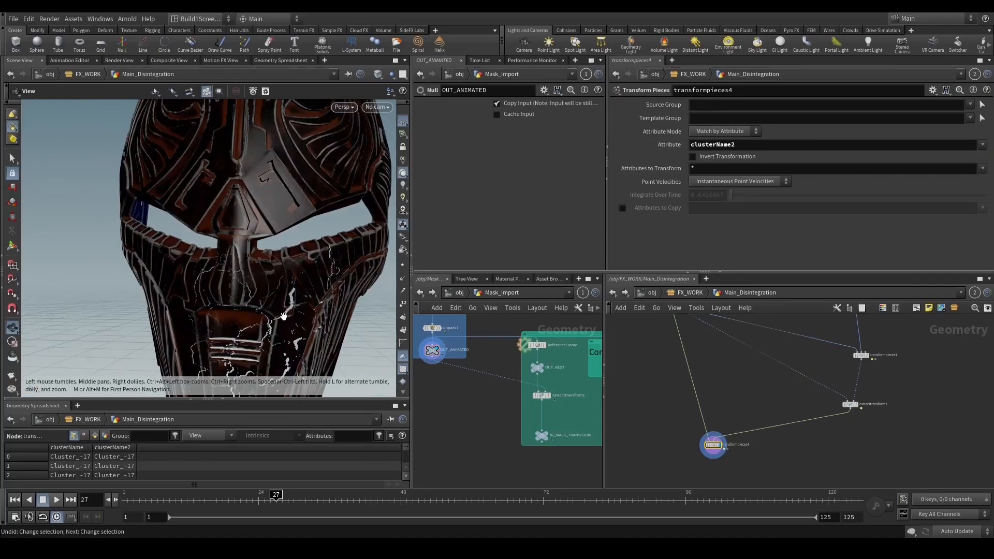
scroll(283, 316, up, 5)
middle_drag(873, 429, 821, 441)
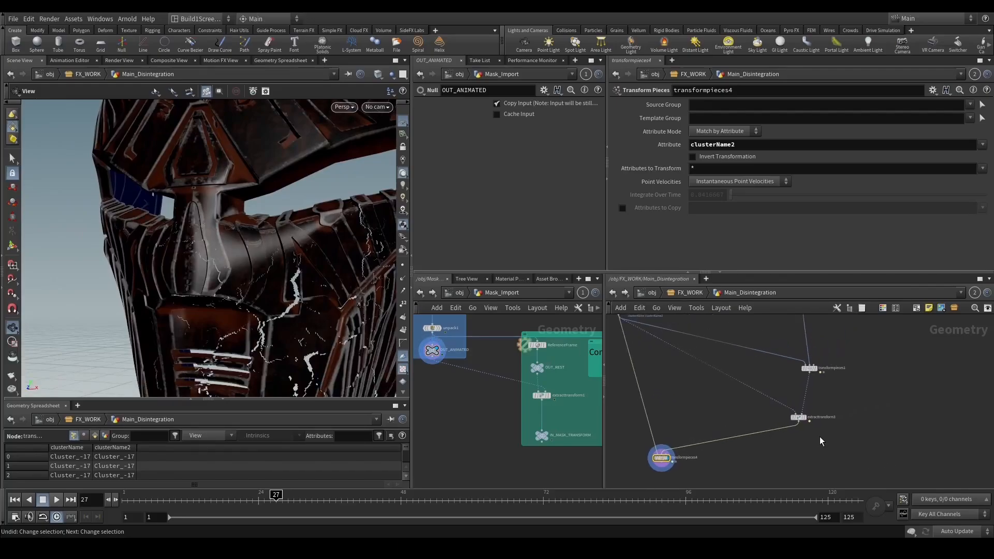
Go to frame 46 to inspect the wider cracks and shift the new Transform Pieces node away from the Extract Transform.
click(798, 417)
scroll(747, 410, up, 3)
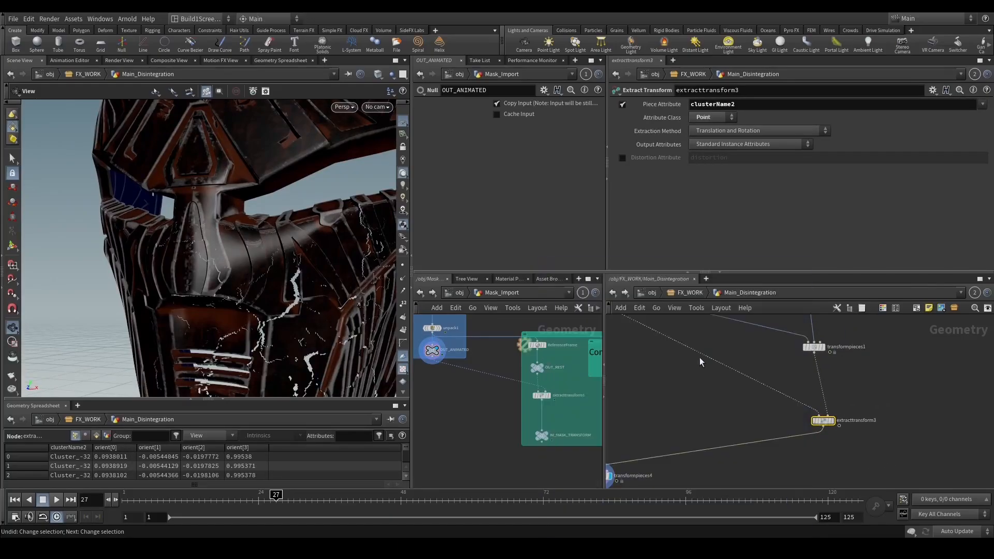
drag(263, 346, 337, 346)
click(391, 493)
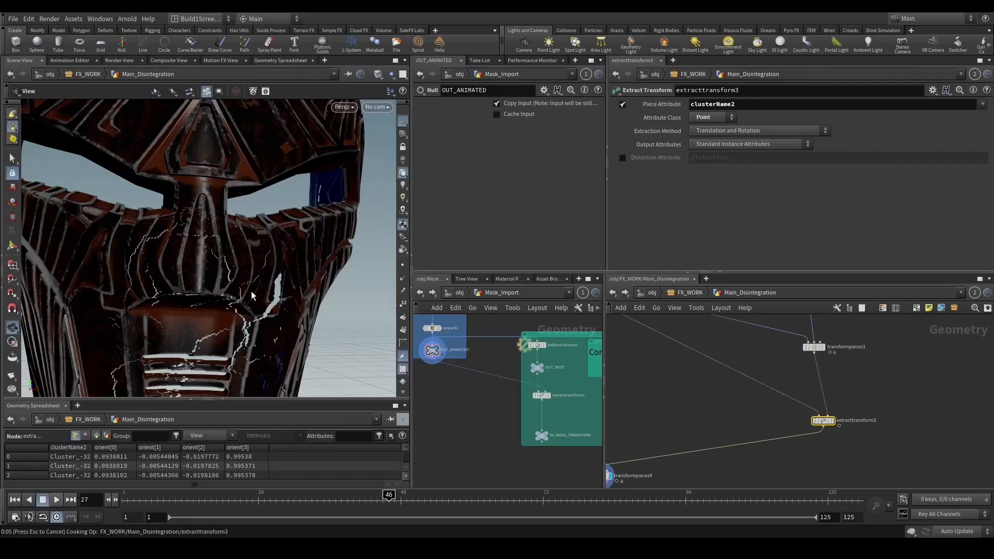
drag(299, 300, 321, 311)
scroll(652, 452, down, 3)
middle_drag(651, 451, 722, 439)
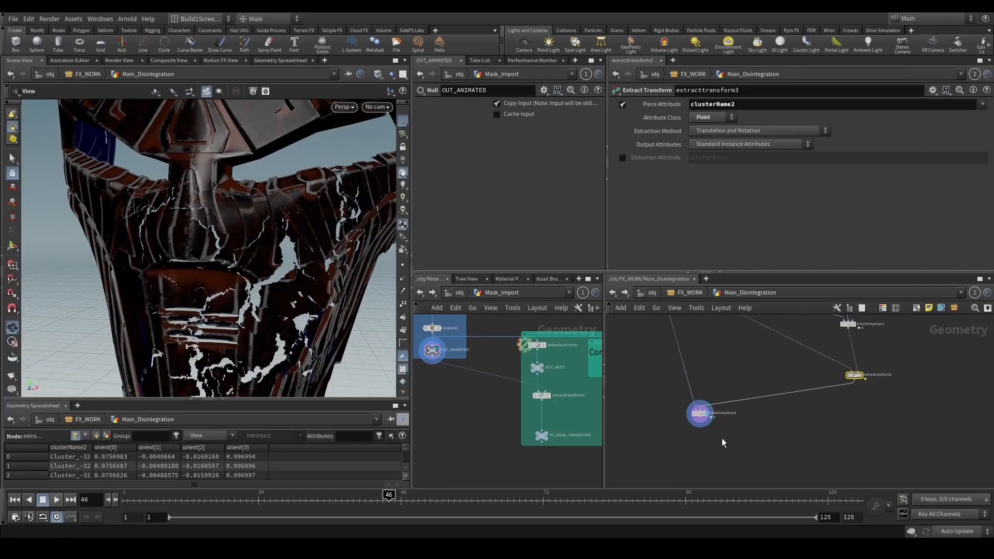
drag(699, 414, 674, 417)
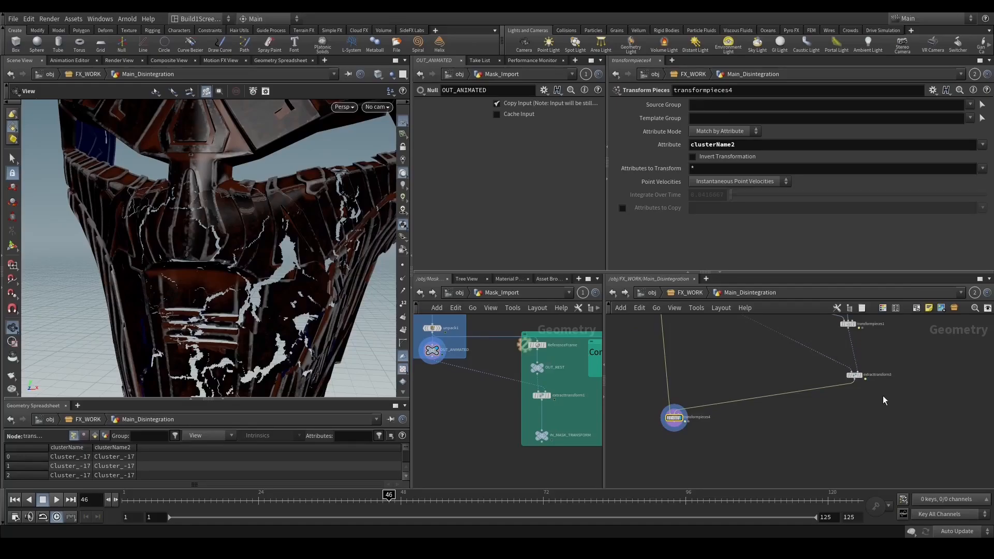
Display transformpieces1 and then transformpieces4 to compare how their cracks look at frame 46.
click(851, 375)
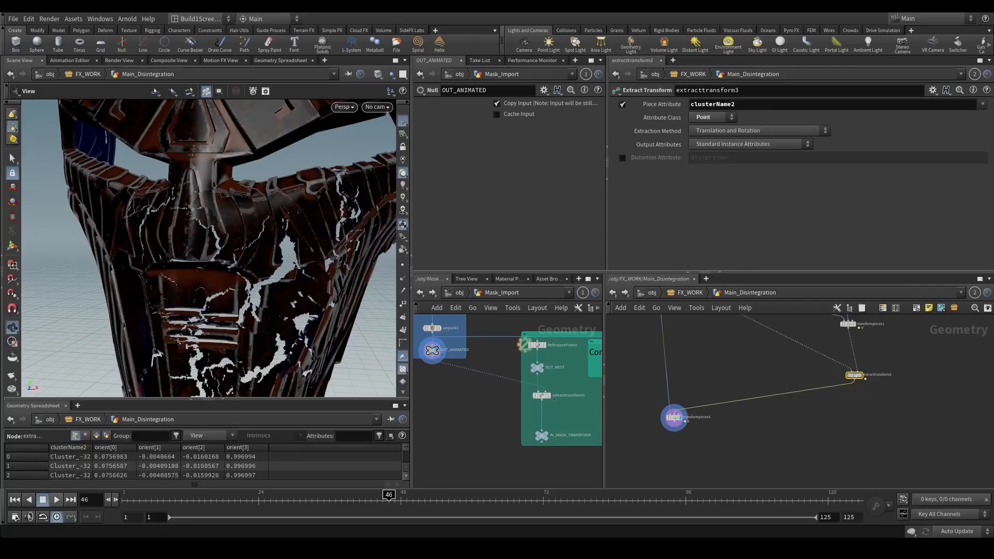
middle_drag(888, 366, 865, 442)
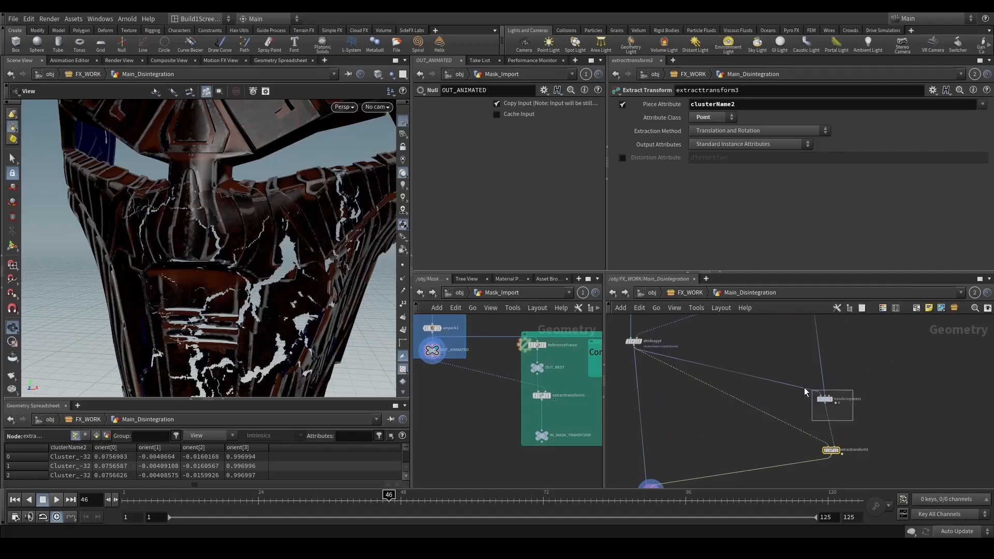
click(825, 399)
drag(267, 294, 290, 294)
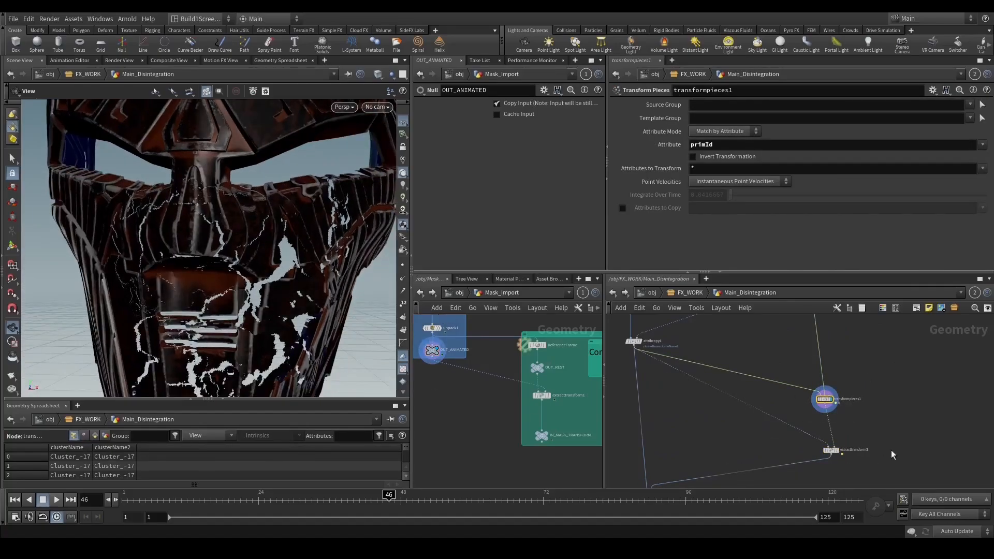
middle_drag(685, 487, 726, 443)
drag(708, 462, 662, 434)
key(r)
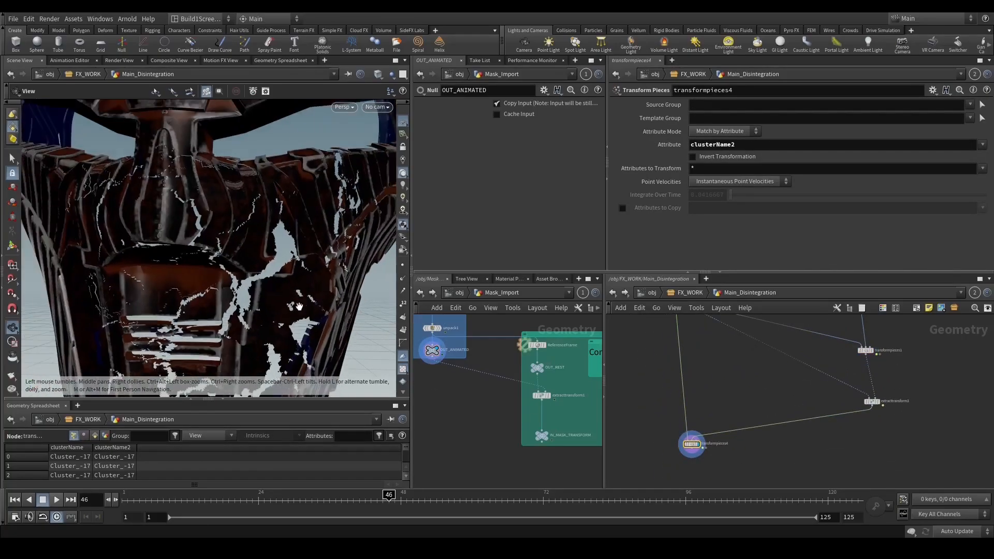
Display the Object Merge of IN_SMALL_CLUSTER and the Attribute Copy to compare the source clusters with the mask.
scroll(791, 394, down, 3)
middle_drag(782, 384, 754, 417)
scroll(686, 384, up, 3)
drag(693, 363, 721, 347)
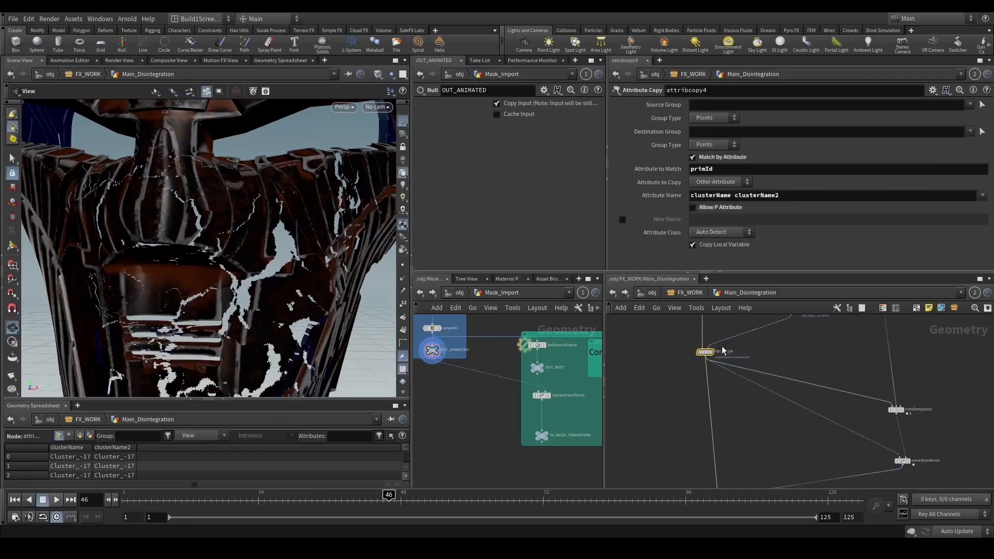
key(r)
middle_drag(808, 346, 785, 398)
drag(785, 394, 738, 341)
key(r)
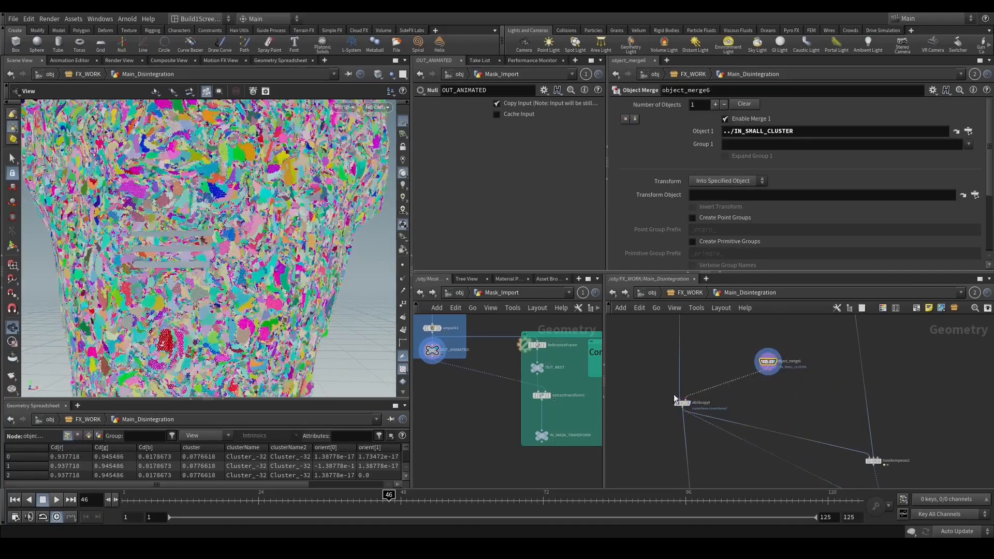
drag(650, 388, 696, 423)
key(r)
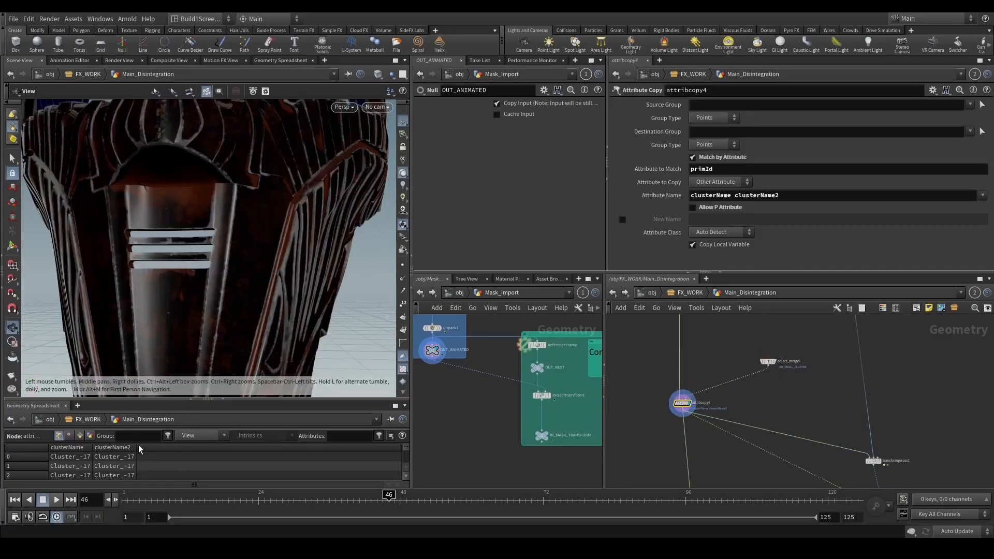
Widen and sort the cluster name columns in the spreadsheet, and compare their values on the Attribute Copy, Extract Transform and transformpieces1.
drag(137, 448, 314, 447)
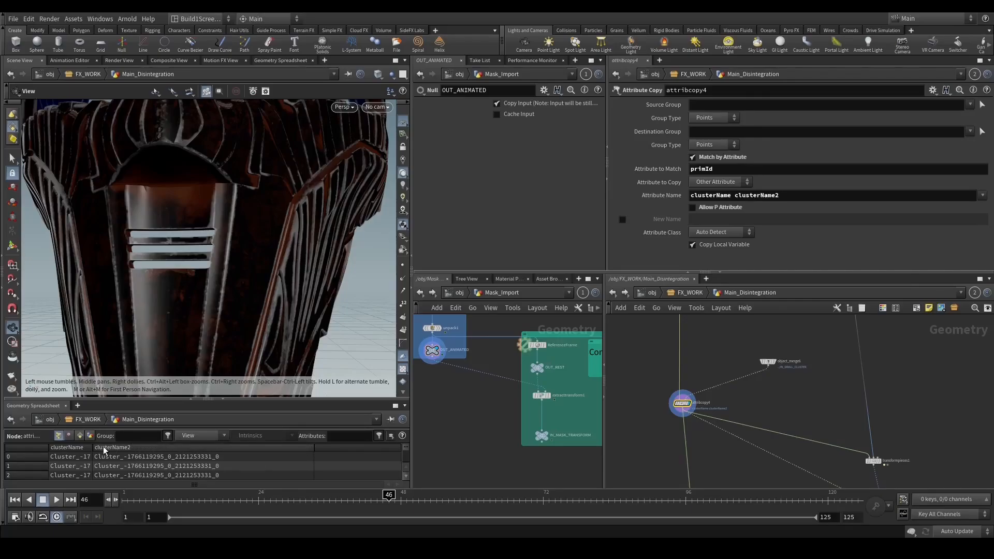
click(128, 449)
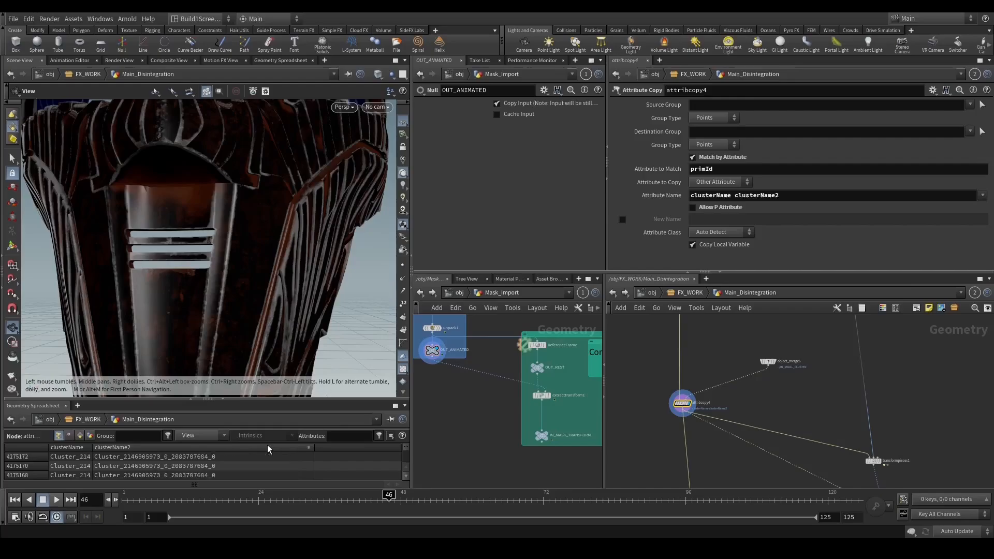
drag(93, 447, 228, 446)
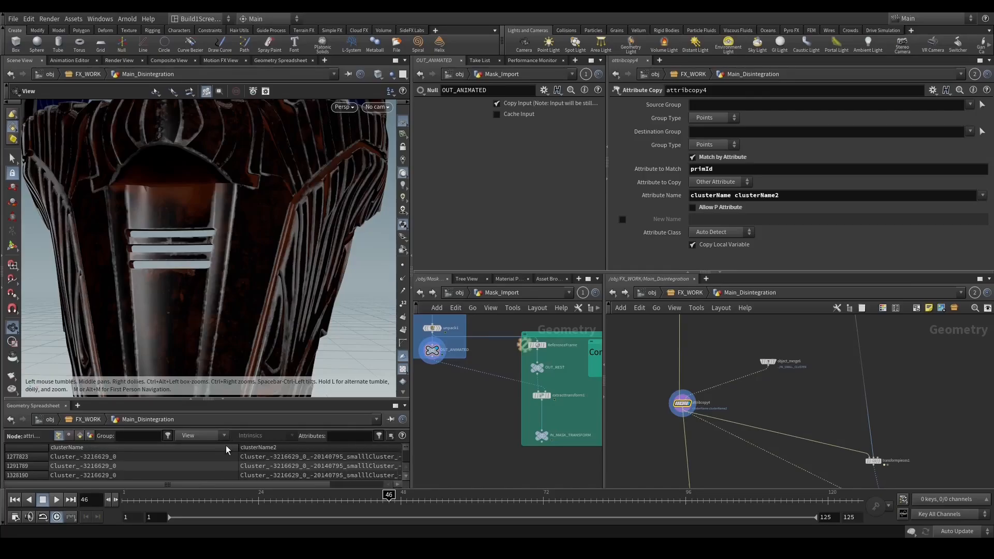
click(227, 448)
middle_drag(771, 460, 662, 356)
drag(830, 429, 746, 386)
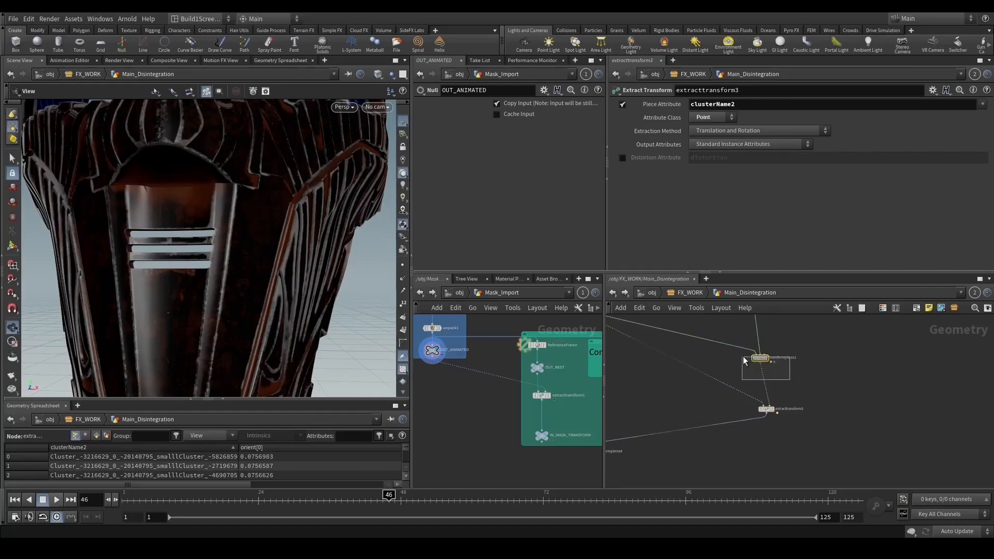
click(763, 359)
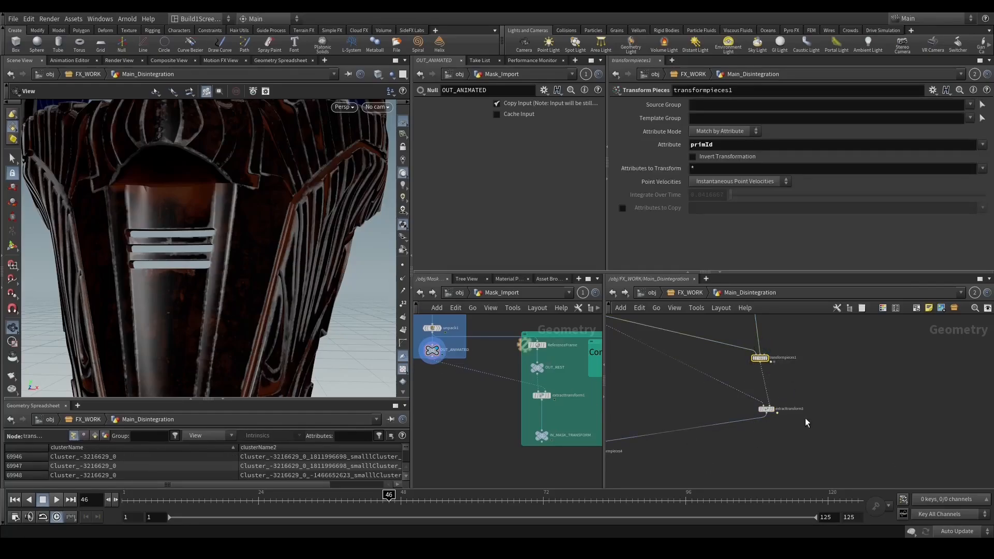
Display transformpieces1 again to inspect its cracks, and select the Extract Transform node to review its output.
scroll(803, 389, up, 3)
middle_drag(778, 362, 828, 391)
drag(828, 392, 763, 355)
click(801, 376)
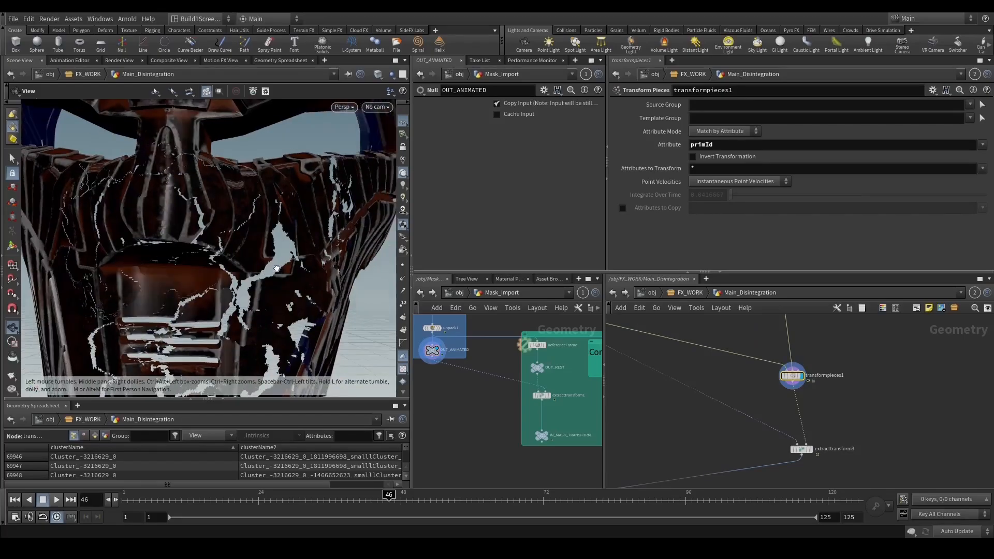
scroll(753, 377, down, 3)
middle_drag(781, 455, 783, 429)
drag(793, 421, 739, 387)
middle_drag(677, 426, 706, 442)
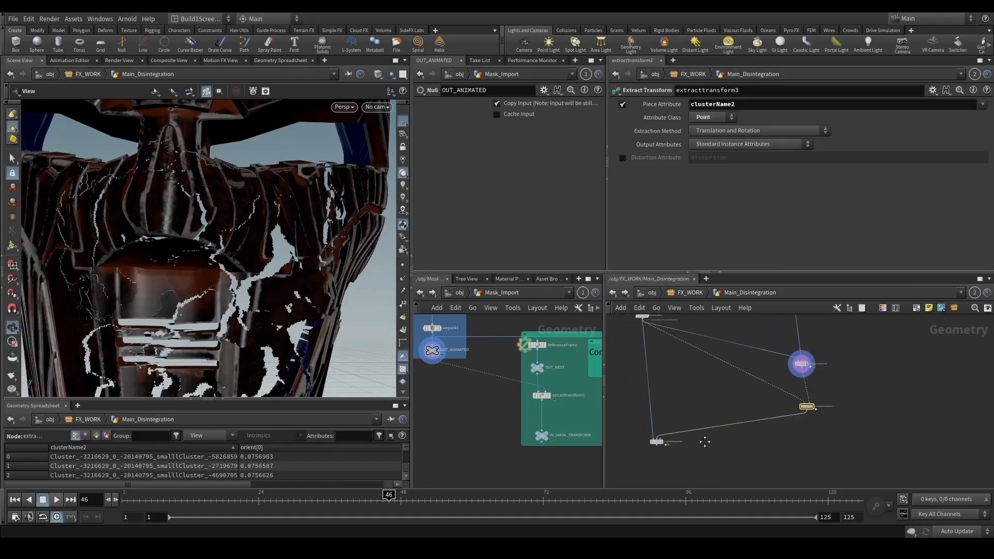
Display transformpieces4, the Attribute Copy, and transformpieces4 again to compare the mask before and after the small-cluster transforms.
middle_drag(646, 339, 683, 430)
drag(658, 418, 688, 400)
key(r)
middle_drag(723, 449, 721, 378)
drag(667, 435, 711, 471)
key(r)
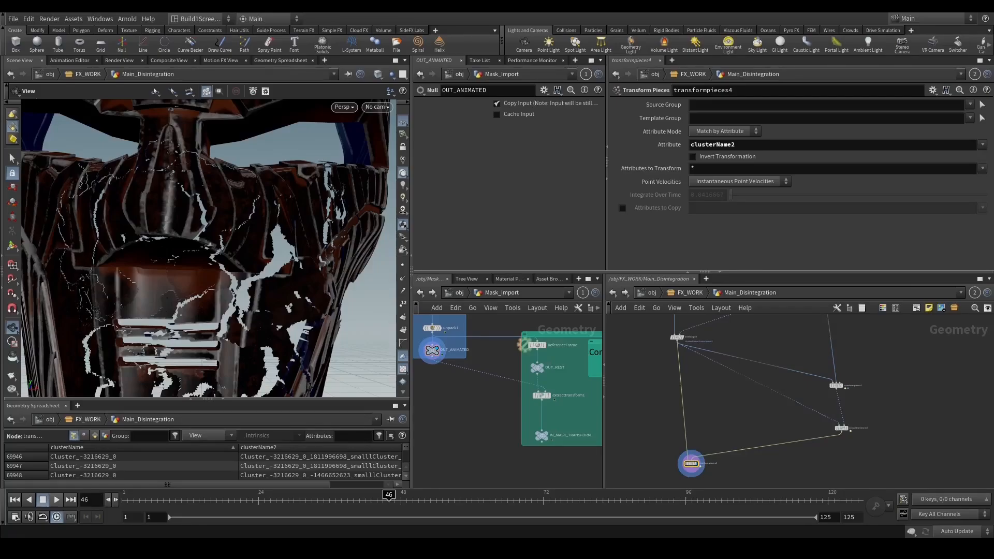
middle_drag(646, 412, 652, 432)
click(683, 356)
key(r)
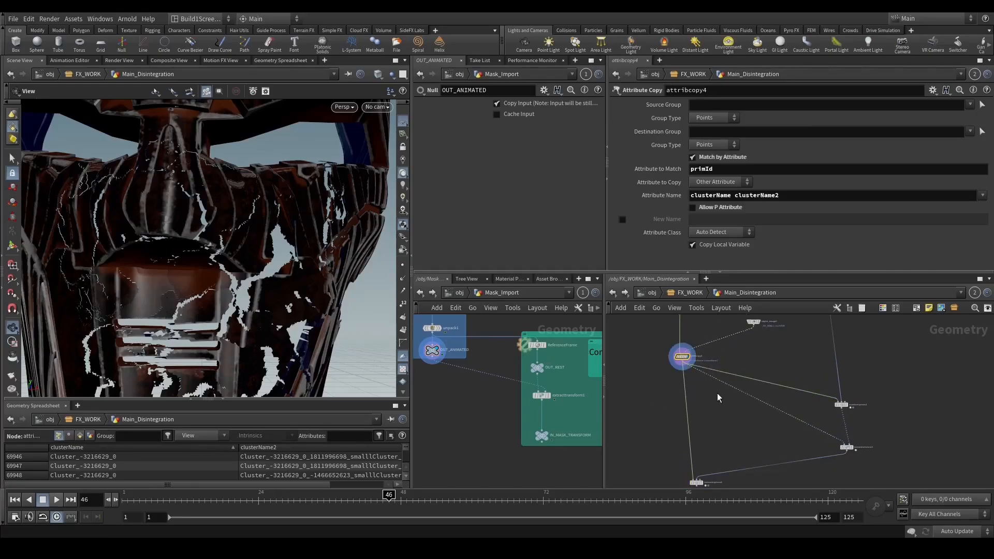
middle_drag(725, 400, 727, 351)
drag(720, 449, 721, 448)
key(r)
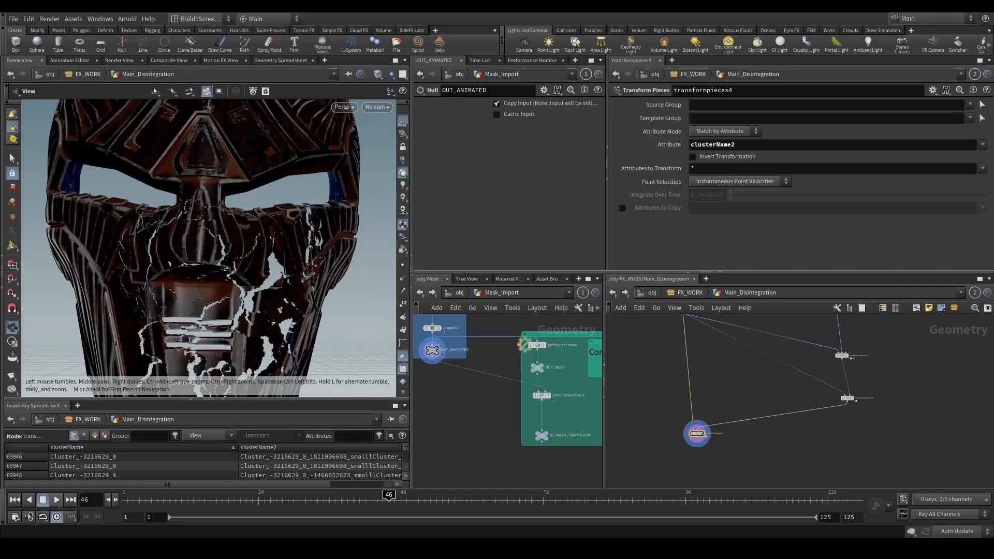
Enable Allow P Attribute on the attribcopy4 Attribute Copy node.
middle_drag(779, 342, 740, 470)
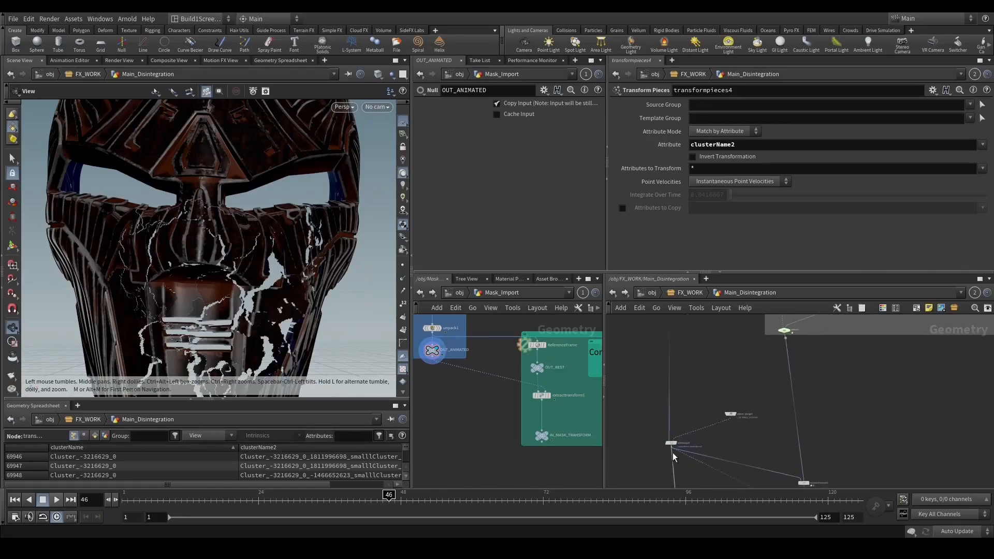
drag(644, 433, 707, 468)
middle_drag(716, 458, 708, 374)
click(711, 208)
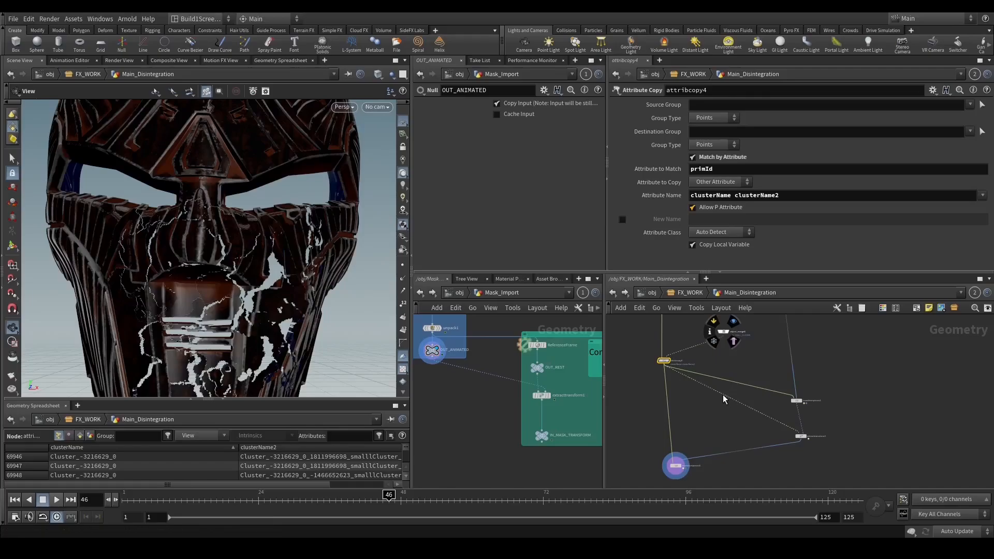
middle_drag(723, 432, 724, 405)
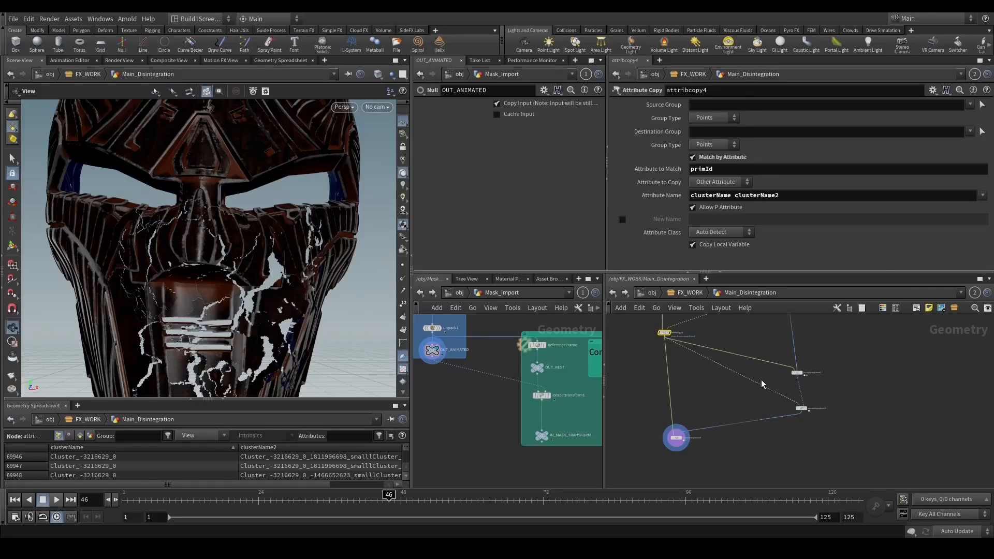
Display switch1 and then transformpieces4 to compare the cracks of the big-piece animation with those of the mask.
middle_drag(821, 352, 772, 475)
middle_drag(775, 392, 762, 495)
drag(740, 453, 674, 404)
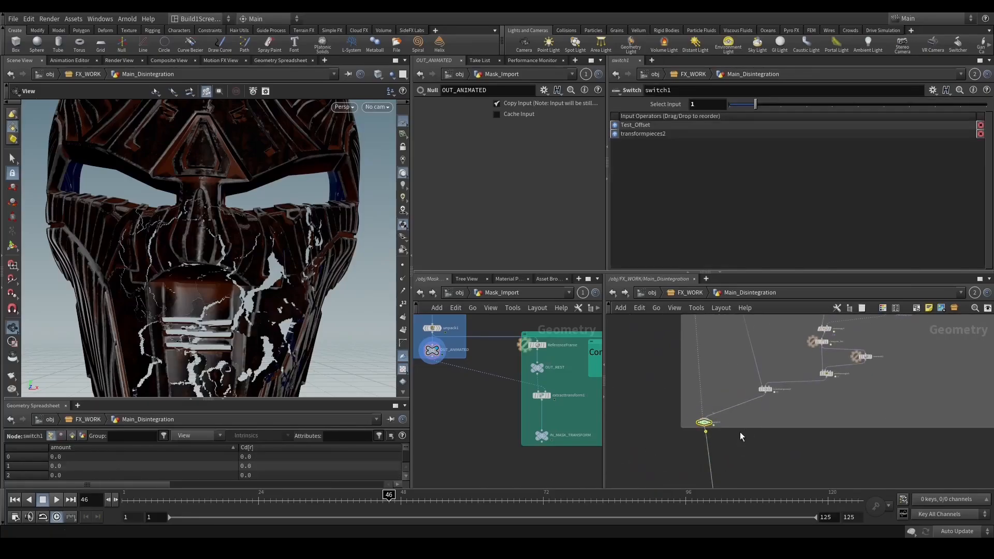
click(712, 423)
scroll(822, 458, down, 2)
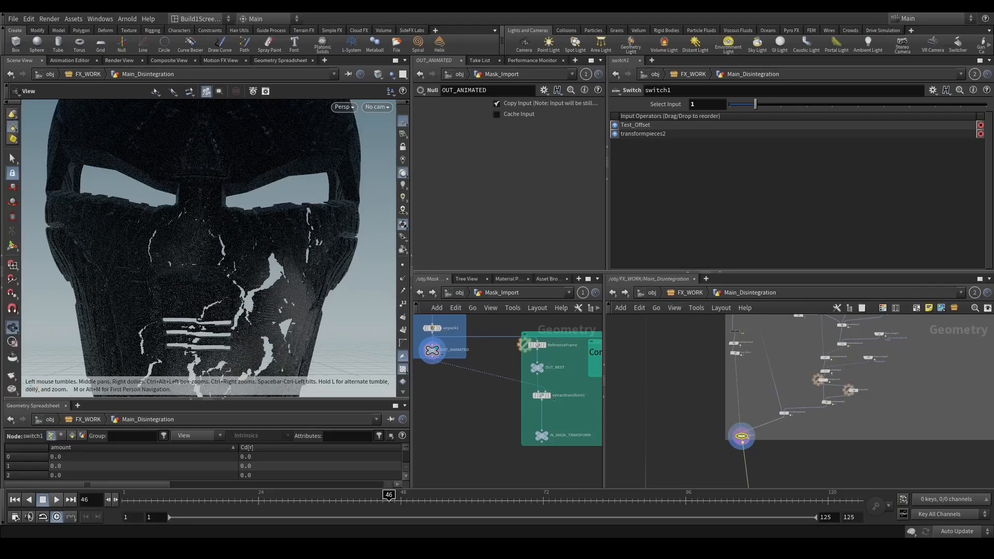
scroll(881, 399, down, 3)
middle_drag(825, 430, 844, 362)
scroll(800, 401, up, 3)
scroll(789, 437, up, 2)
scroll(788, 454, up, 2)
scroll(760, 458, up, 1)
middle_drag(684, 457, 771, 455)
drag(709, 457, 654, 410)
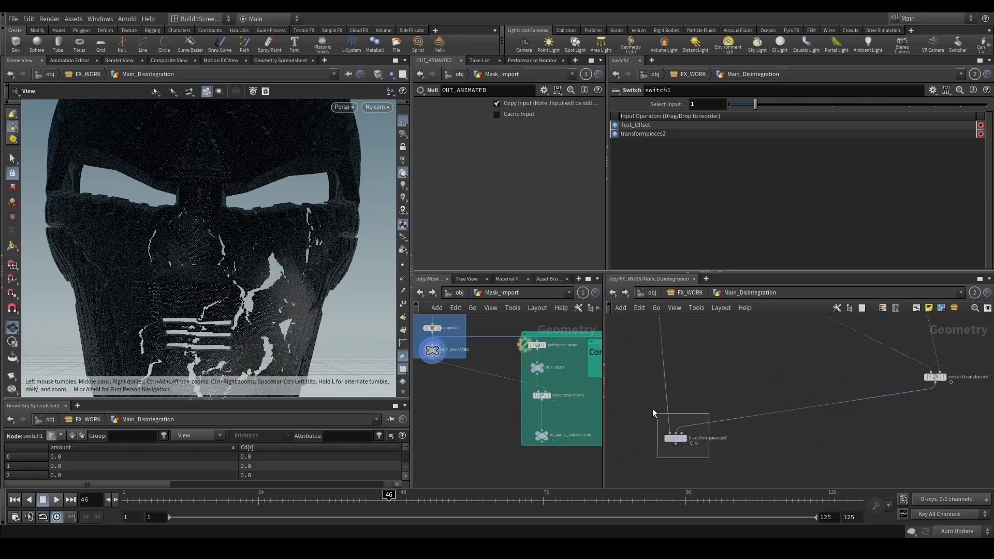
click(685, 439)
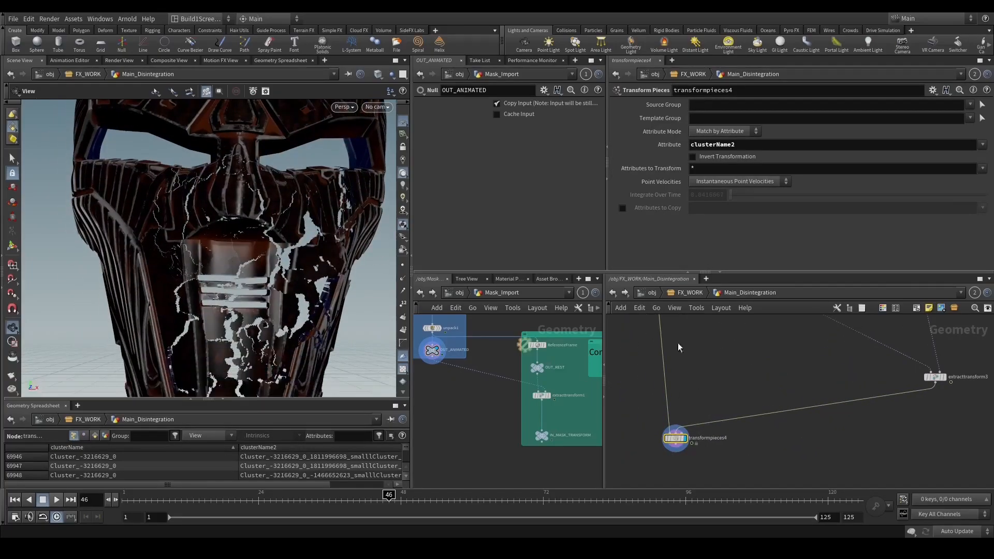
Add a new Object Merge node above transformpieces1 in the small-cluster branch.
scroll(694, 437, down, 2)
middle_drag(751, 394, 695, 437)
scroll(761, 383, up, 2)
key(Tab)
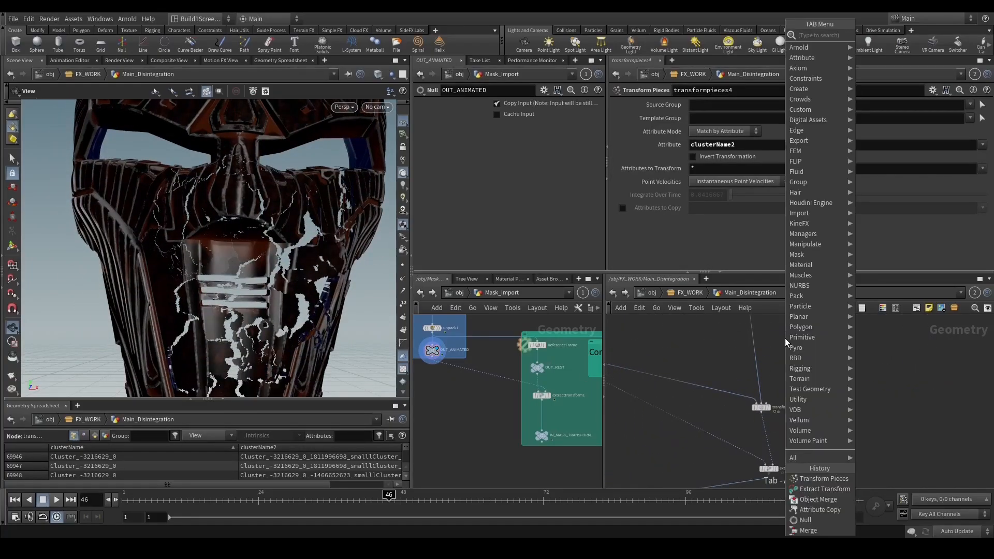
text(ob)
key(Return)
click(783, 337)
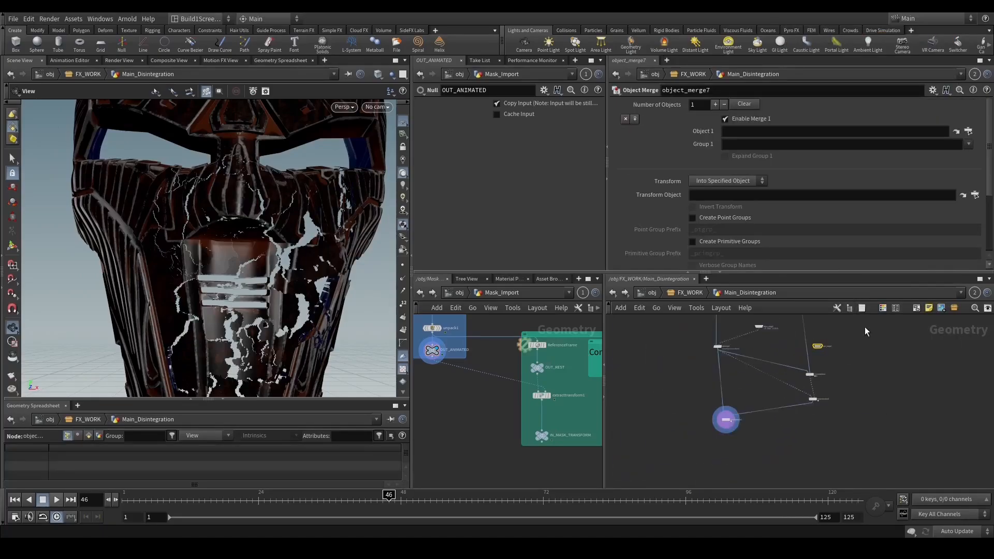
Insert a Null between attribwrangle1 and transformpieces2 in the Animation Big Pieces network, and display it.
scroll(793, 421, down, 3)
scroll(792, 421, up, 3)
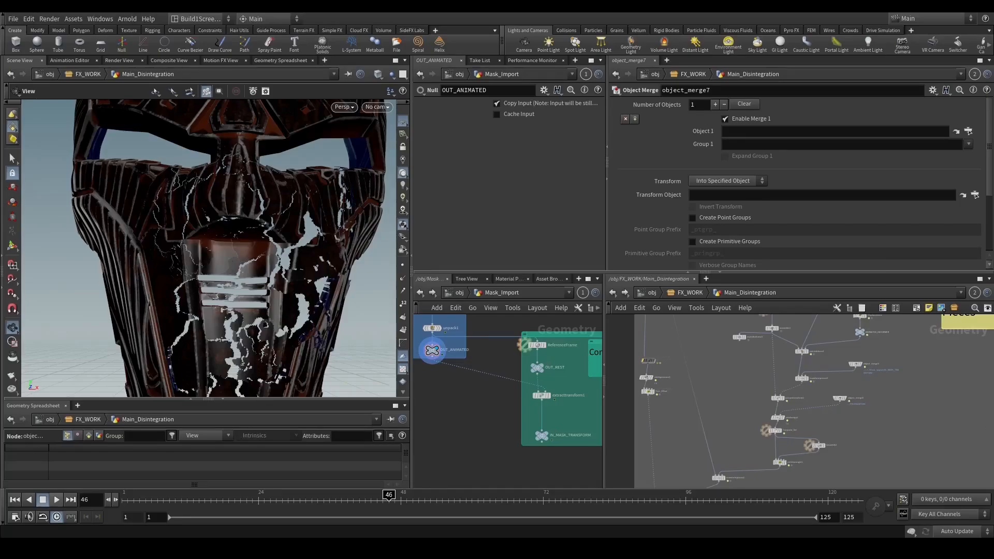
scroll(754, 383, up, 3)
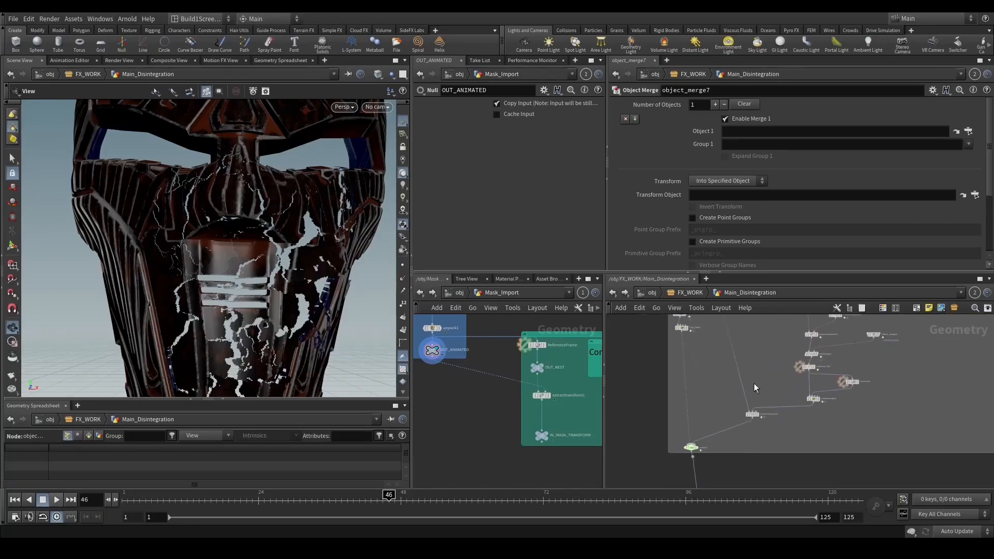
key(Tab)
text(nu)
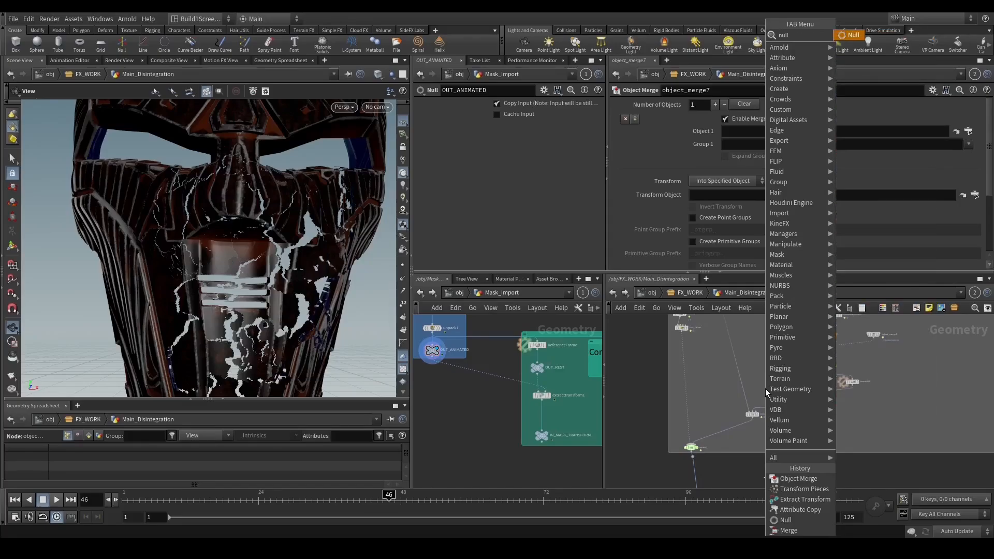
key(Return)
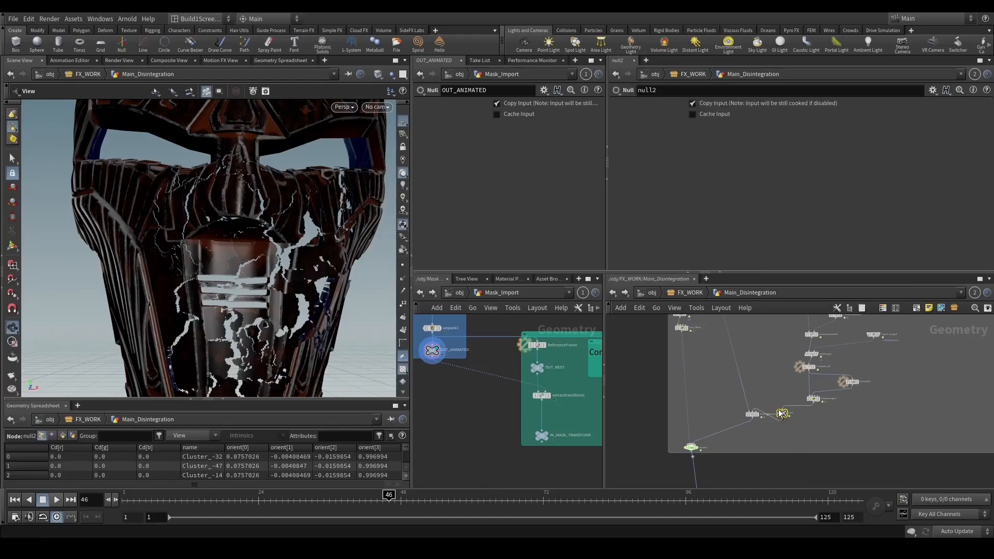
click(780, 412)
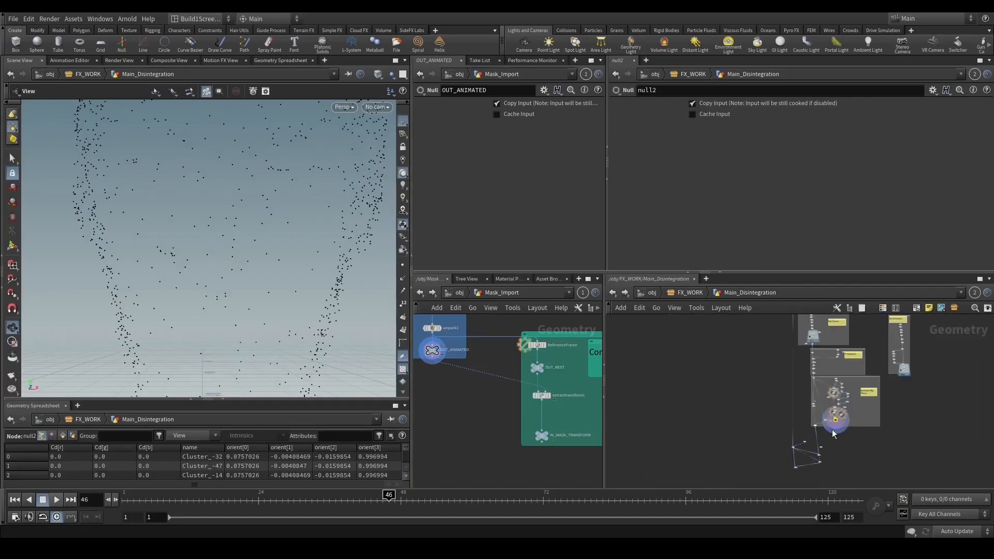
Reference the new null as Object 1 of the new Object Merge.
scroll(748, 350, up, 3)
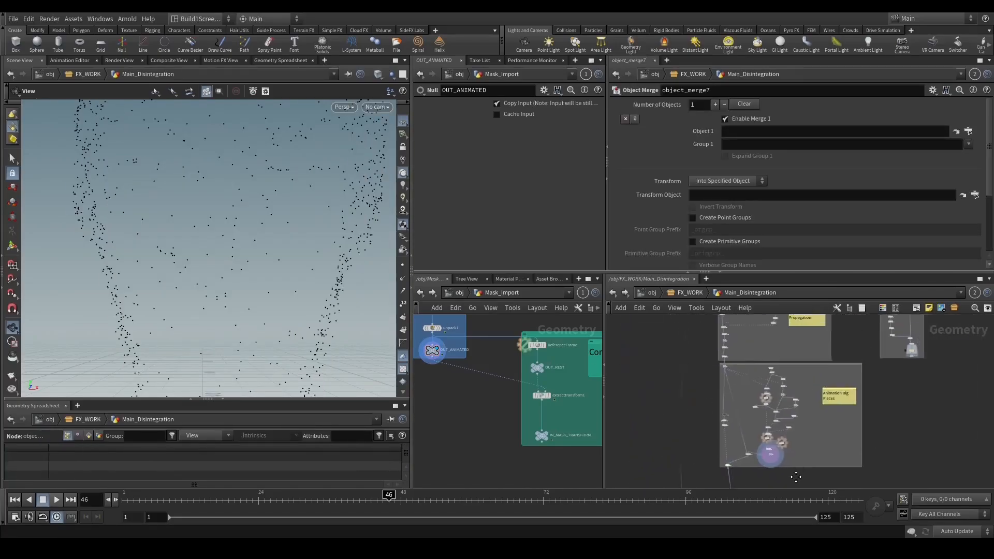
drag(738, 458, 735, 133)
drag(658, 365, 656, 395)
scroll(768, 382, up, 2)
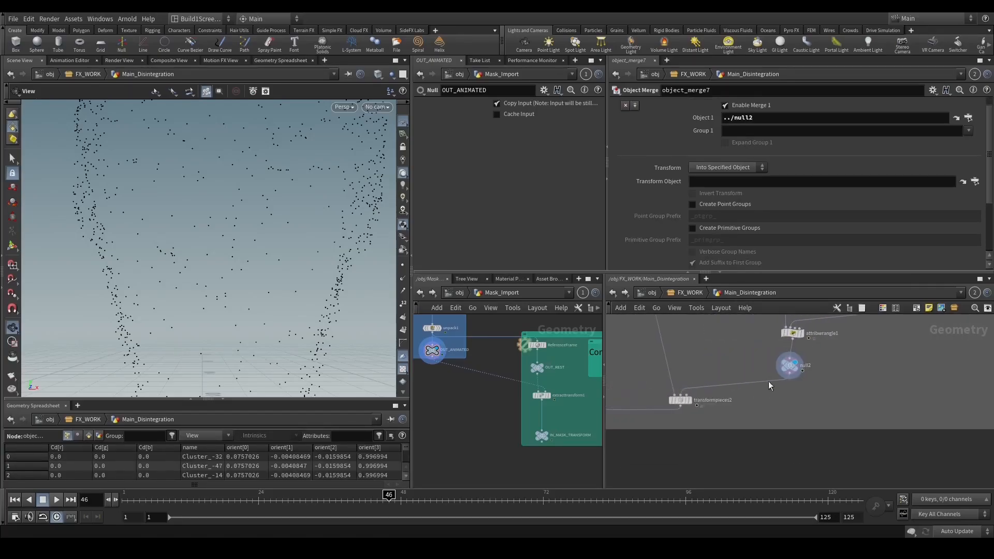
Rename the new null as IN_BIG_CLUSTER_ANIM.
double_click(806, 365)
text(IN_BIG_CLUSTER_ANIM)
key(Return)
Connect the Object Merge of IN_BIG_CLUSTER_ANIM to the second input of transformpieces1, replacing its existing connection.
key(h)
scroll(760, 389, up, 4)
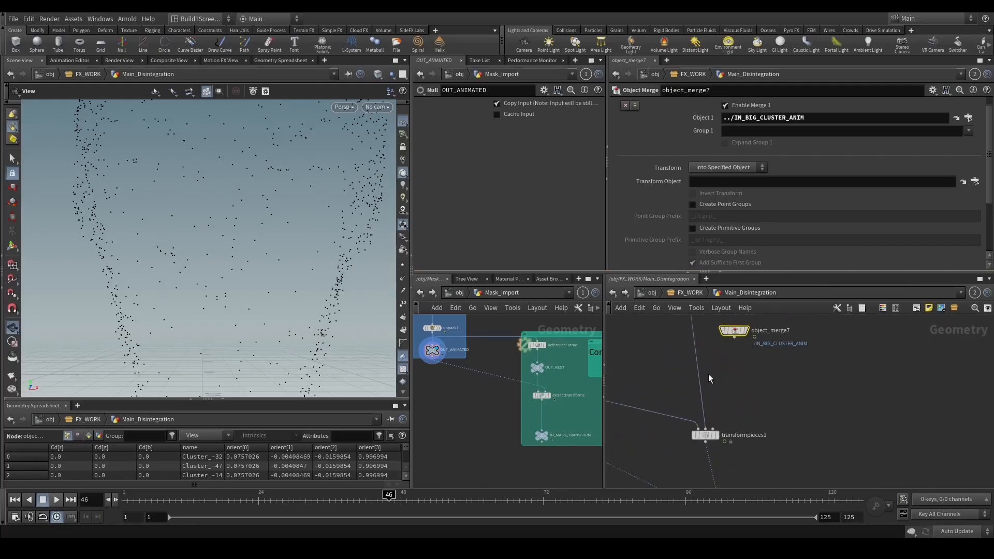
click(706, 427)
click(735, 338)
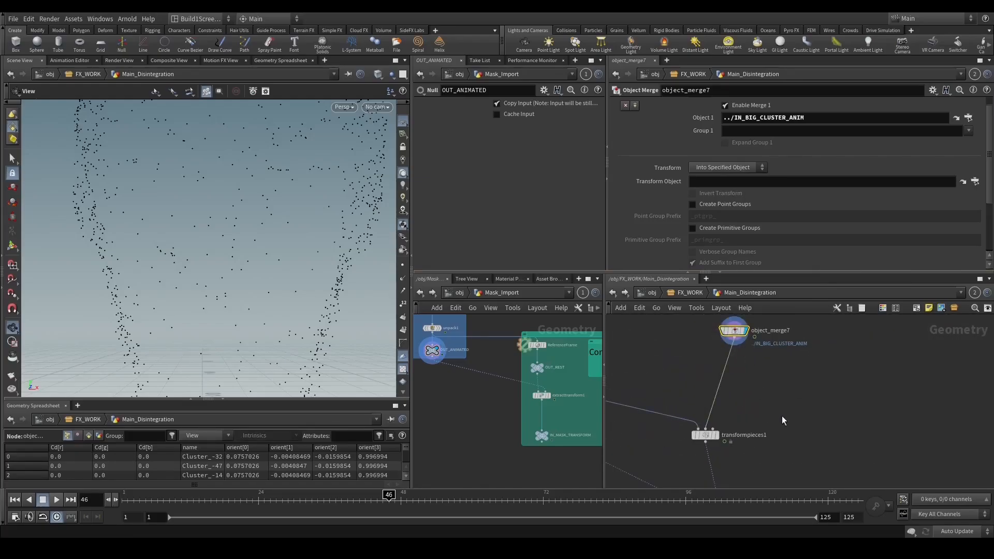
Display transformpieces1 and set its matching Attribute to clusterName.
middle_drag(782, 420, 809, 367)
drag(809, 366, 720, 409)
click(746, 389)
double_click(709, 144)
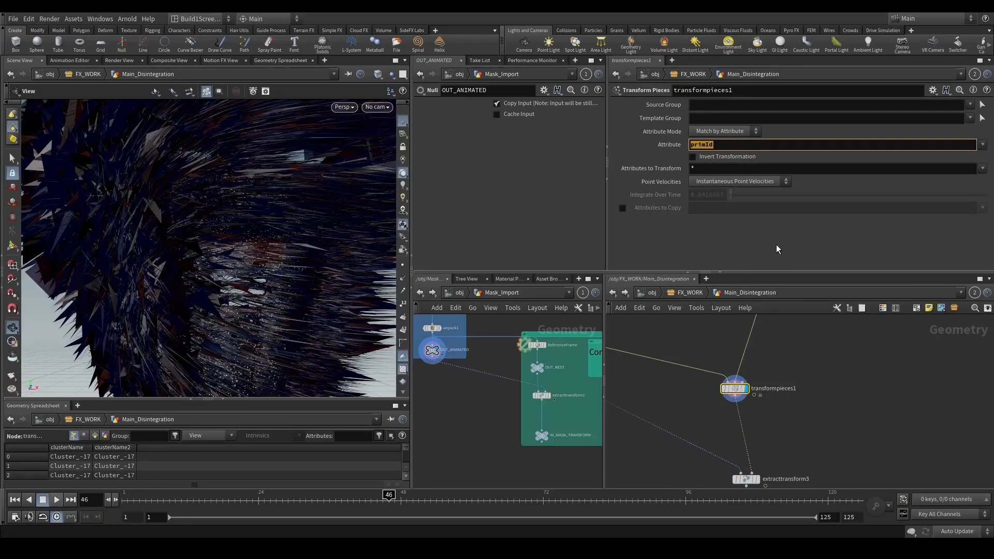
text(clusterName)
key(Return)
Check the attributes of the Object Merge of IN_BIG_CLUSTER_ANIM, and insert an Attribute Wrangle between it and transformpieces1.
scroll(818, 368, down, 3)
middle_drag(832, 383, 832, 454)
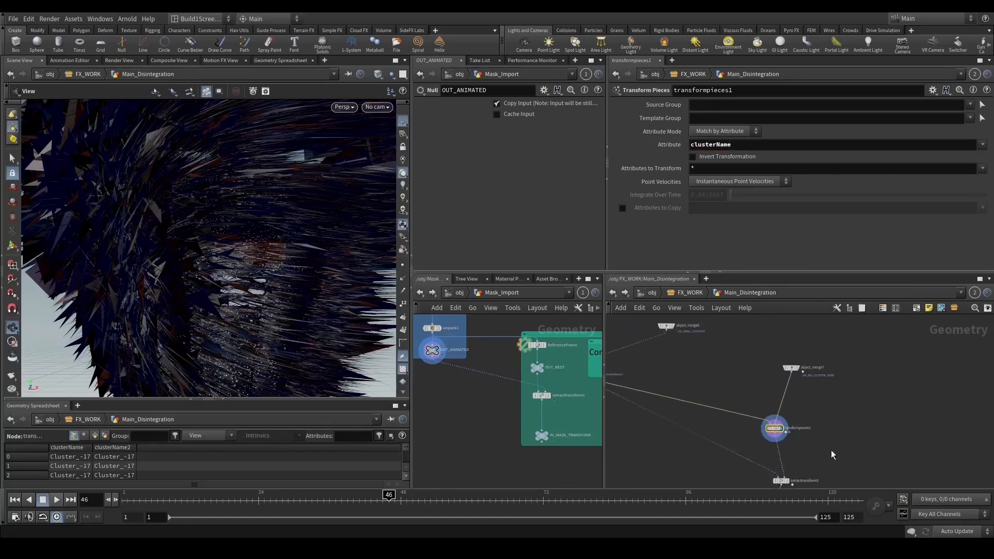
click(797, 369)
middle_click(797, 376)
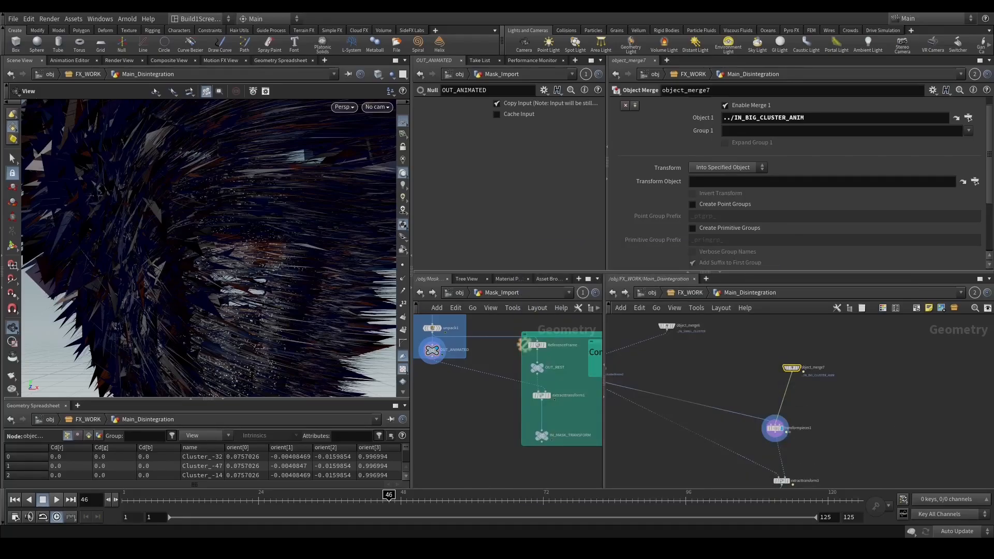
middle_drag(868, 379, 893, 379)
key(Tab)
text(tim)
key(Return)
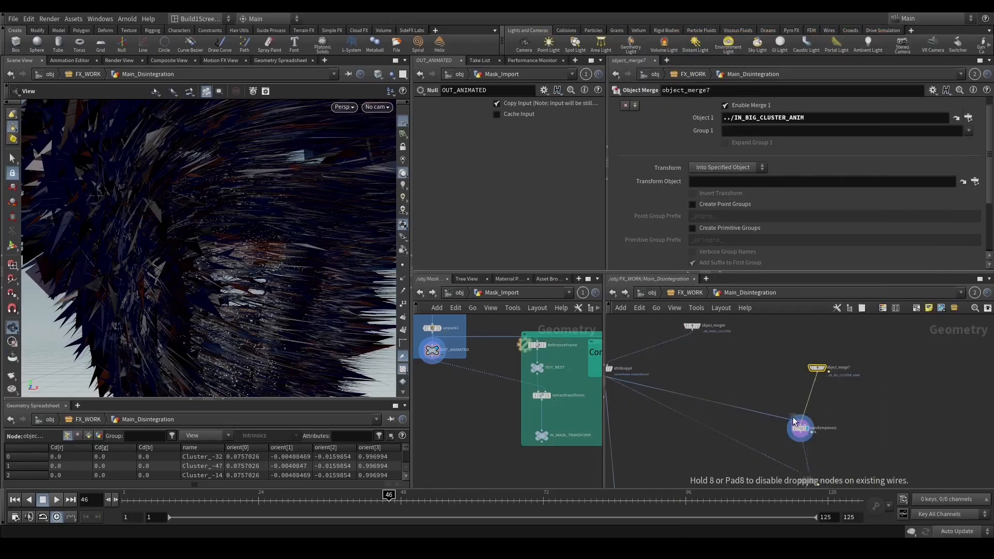
scroll(795, 415, up, 2)
click(816, 407)
Enter the wrangle expression s@clusterName=s@name; to copy the name attribute into clusterName.
click(754, 182)
text(s)
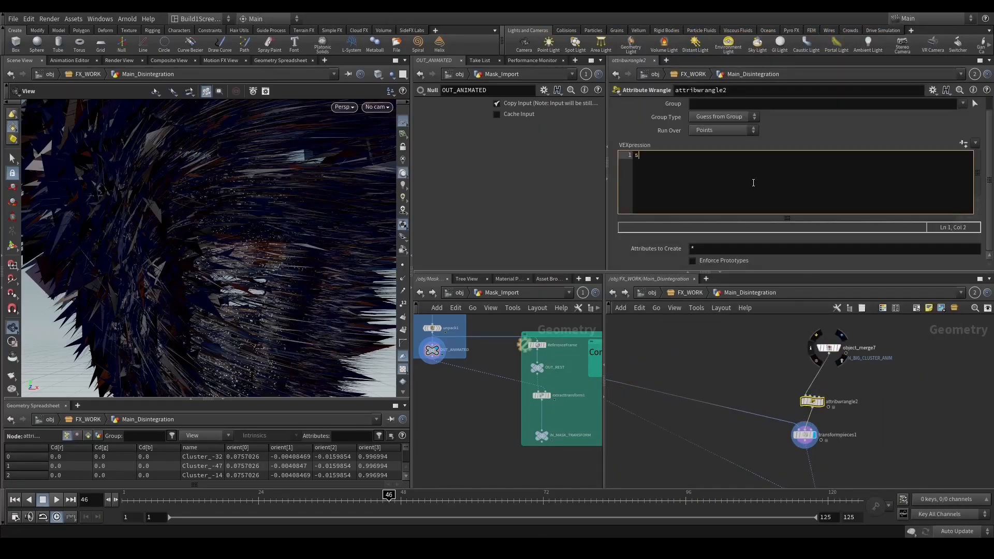
text(@clusterName=s@name;)
click(783, 381)
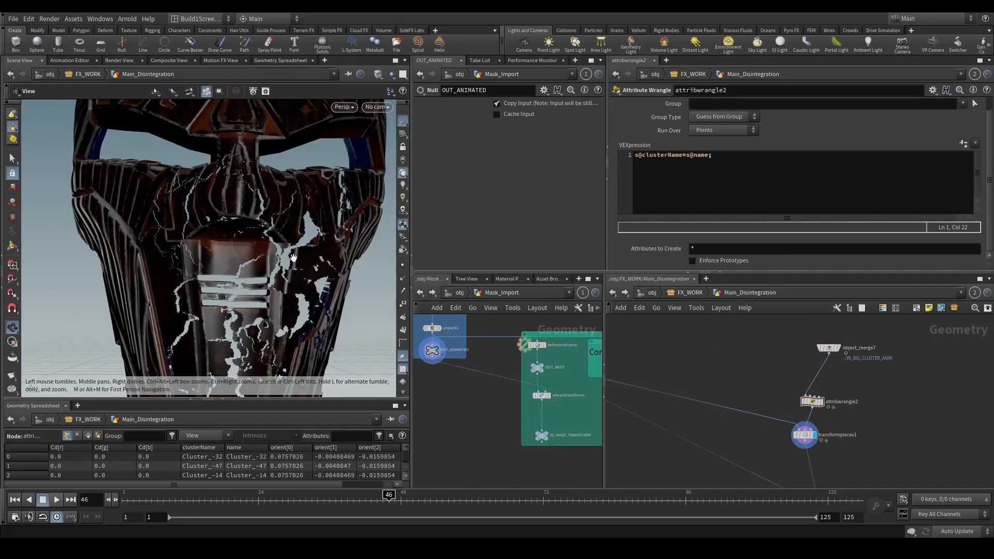
Display extracttransform3 and then transformpieces4 to inspect the extracted points and the resulting cracks on the mask.
middle_drag(307, 276, 324, 195)
scroll(767, 455, down, 3)
middle_drag(767, 456, 760, 394)
drag(794, 438, 773, 418)
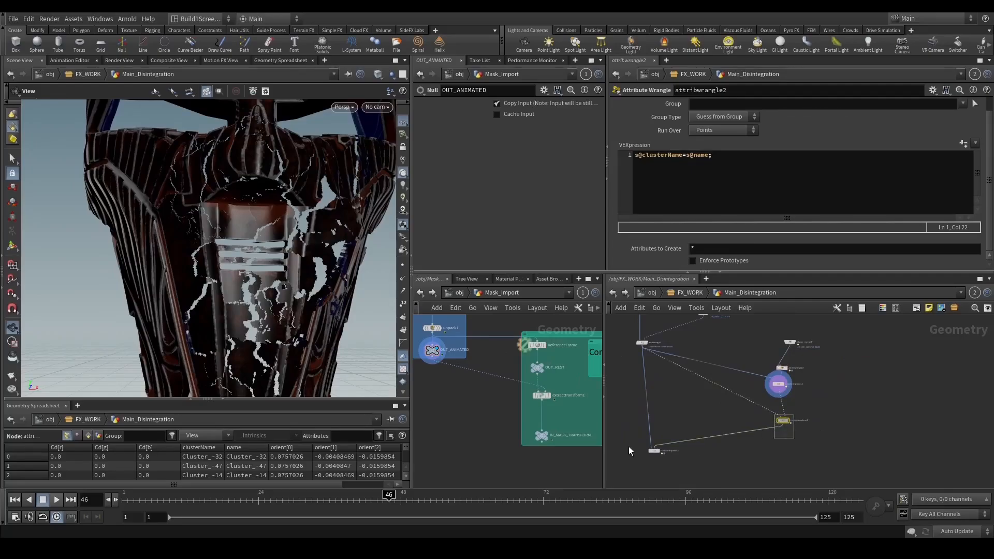
key(r)
drag(663, 467, 634, 432)
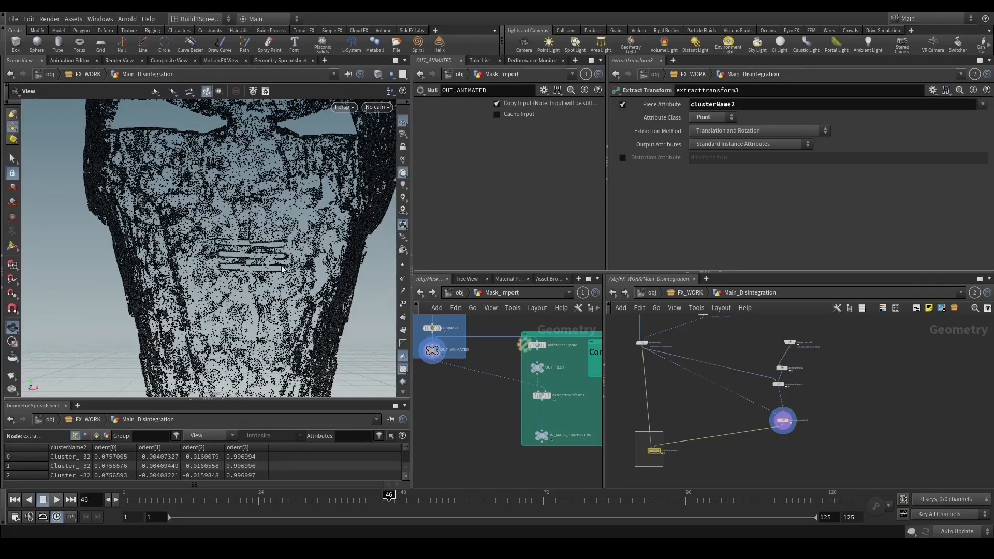
key(r)
mouse_move(294, 266)
mouse_down()
mouse_move(283, 277)
mouse_move(302, 284)
mouse_move(311, 261)
mouse_up()
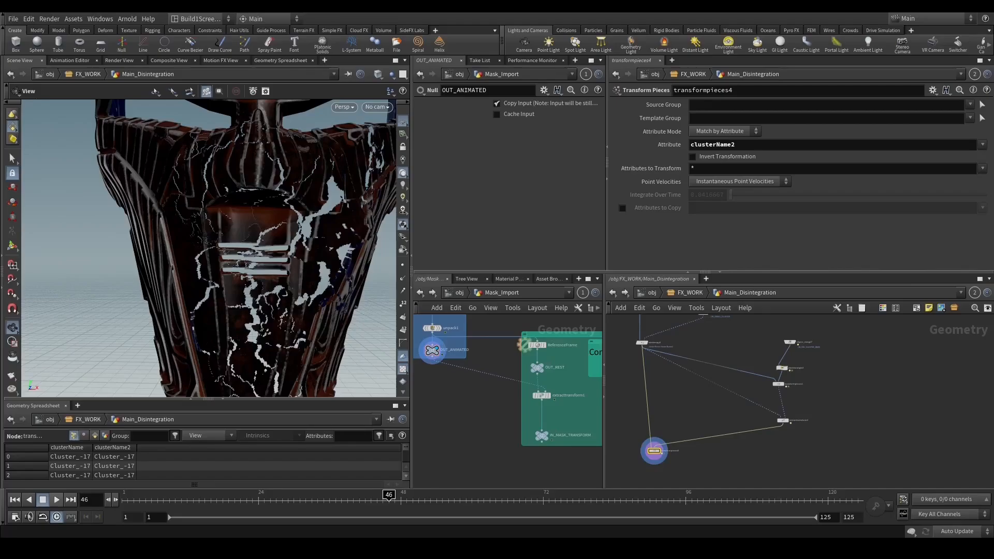
Display the attribcopy4 Attribute Copy to examine the untransformed mask and the surrounding node network.
scroll(757, 398, up, 3)
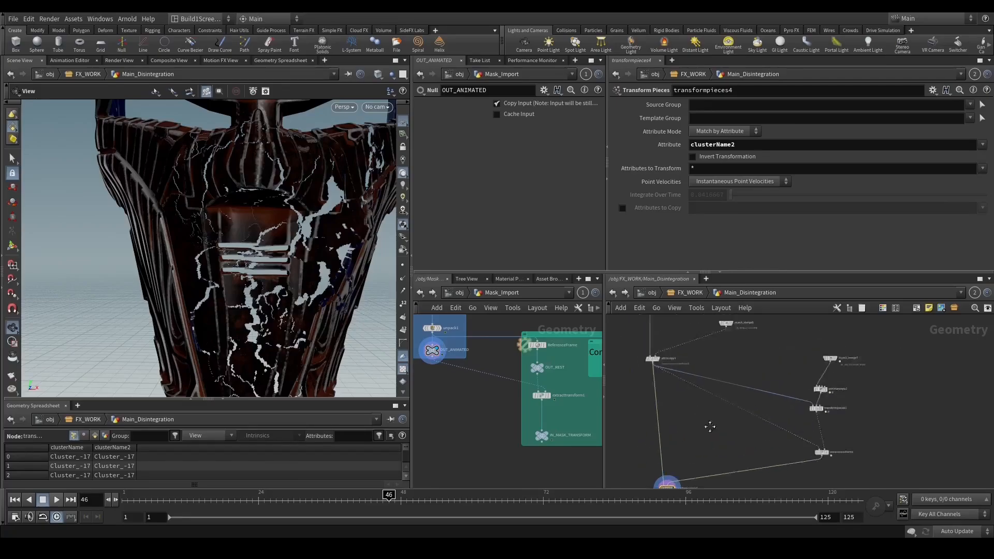
drag(674, 415, 735, 414)
scroll(693, 415, up, 2)
key(r)
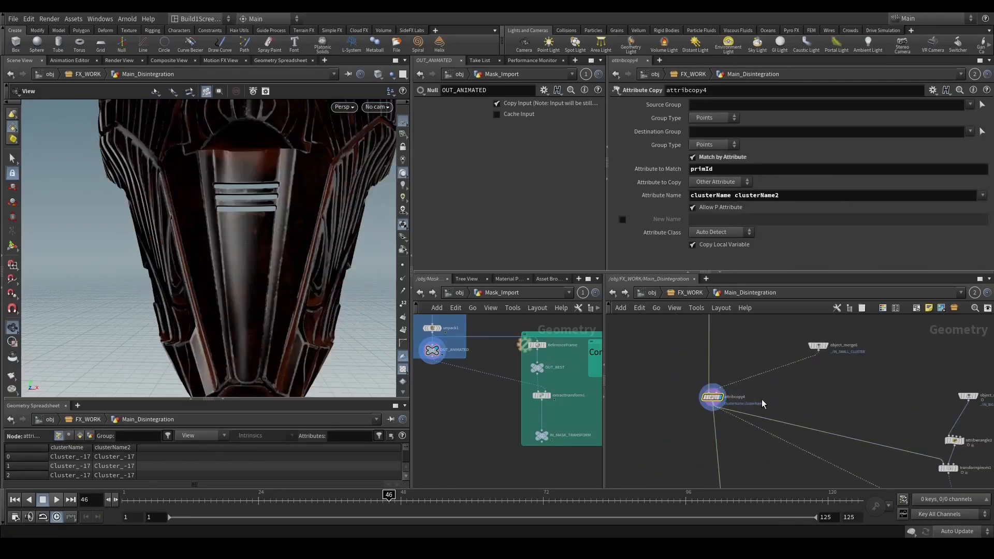
scroll(762, 399, down, 1)
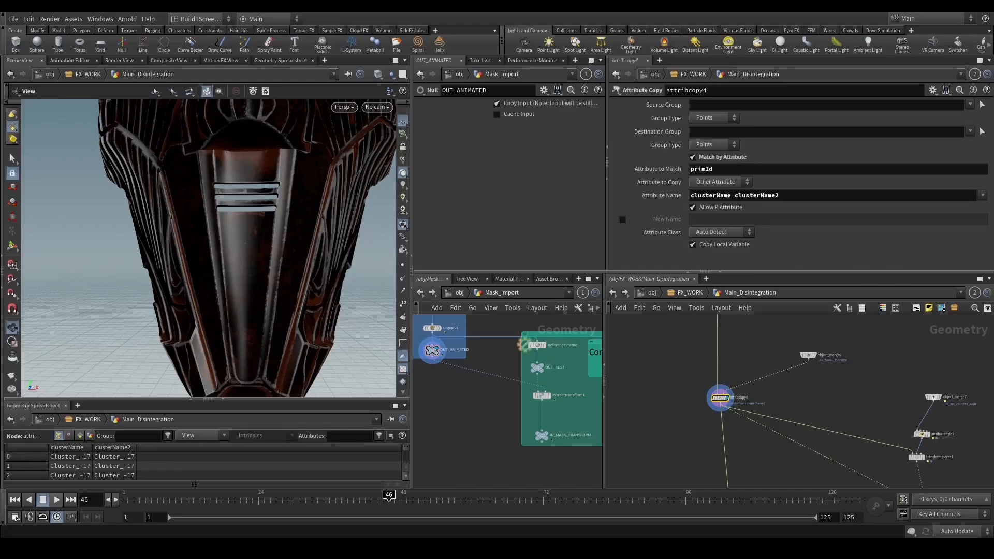
scroll(972, 427, down, 7)
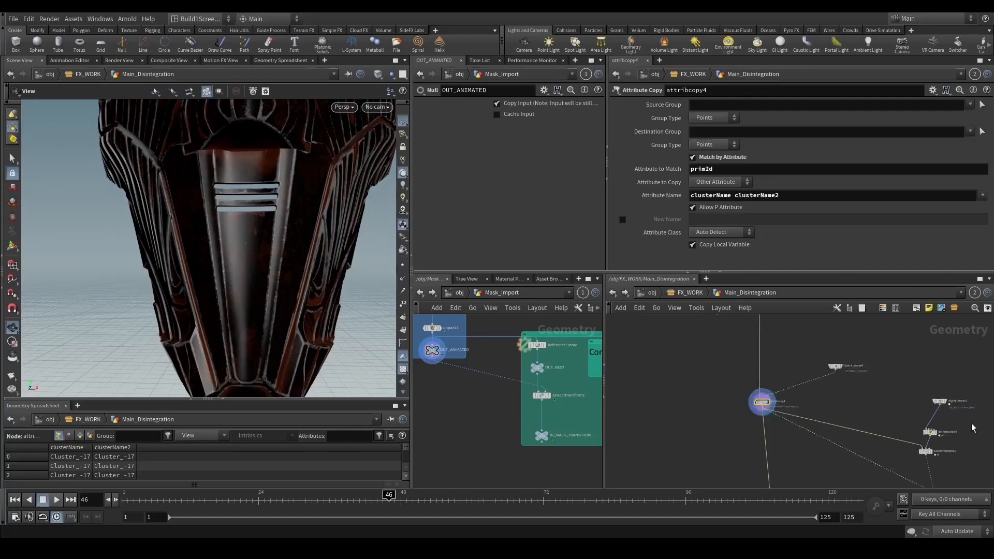
middle_drag(905, 391, 835, 476)
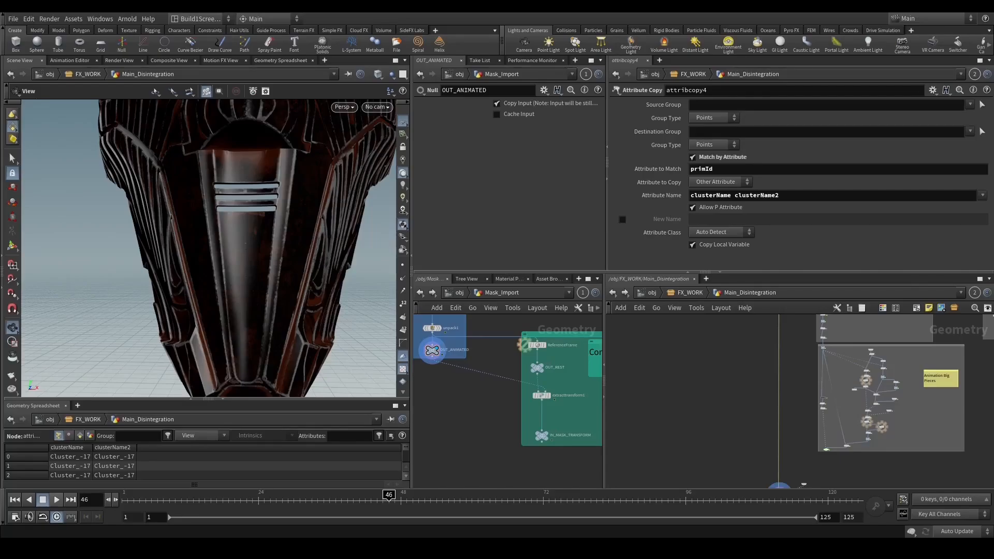
Move the IN_BIG_CLUSTER_ANIM null from the point animation chain to the output end of the Animation Big Pieces network by cutting and pasting it.
scroll(922, 417, down, 3)
middle_drag(870, 451, 858, 396)
scroll(852, 388, up, 6)
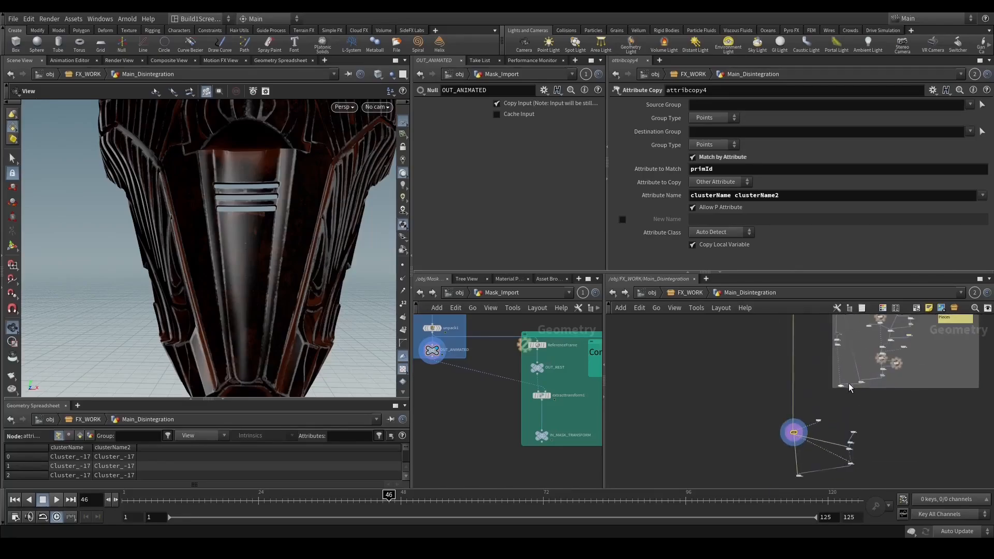
click(834, 423)
scroll(823, 439, down, 6)
scroll(832, 441, up, 7)
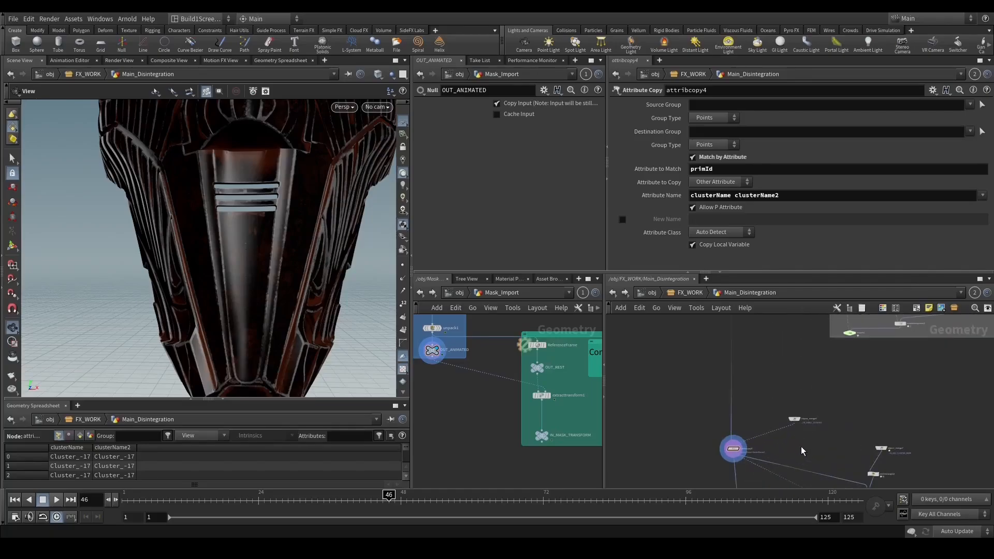
scroll(857, 456, up, 2)
middle_drag(862, 453, 827, 407)
scroll(852, 397, up, 4)
click(848, 402)
scroll(827, 424, down, 8)
scroll(809, 415, up, 5)
middle_drag(843, 355, 844, 427)
click(856, 409)
drag(811, 437, 827, 444)
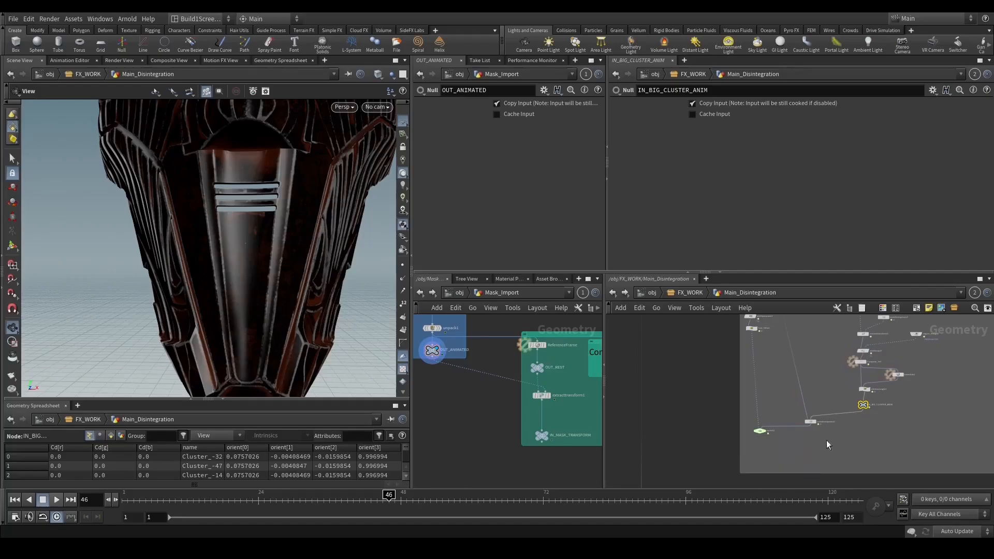
drag(847, 396, 847, 397)
scroll(763, 452, up, 1)
key(ctrl+x)
scroll(763, 452, up, 1)
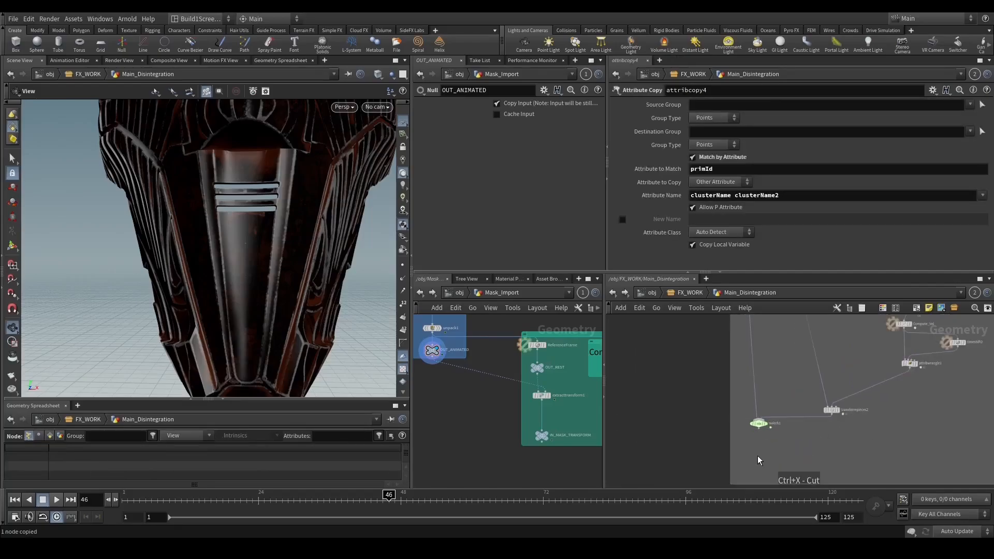
key(ctrl+v)
drag(757, 450, 759, 428)
Set the matching attribute of transformpieces1 to primId.
scroll(787, 461, down, 4)
middle_drag(787, 461, 763, 331)
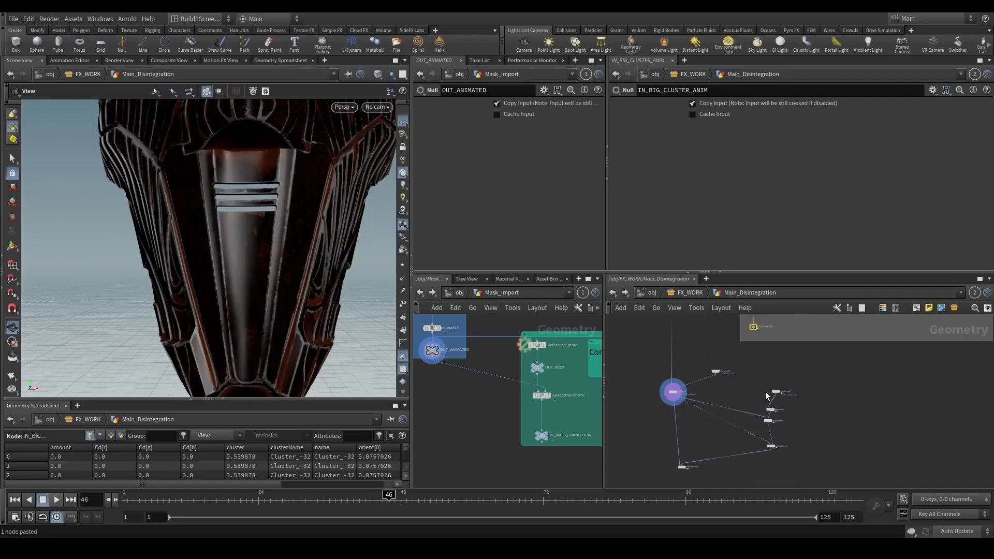
click(773, 392)
scroll(771, 420, up, 3)
click(763, 423)
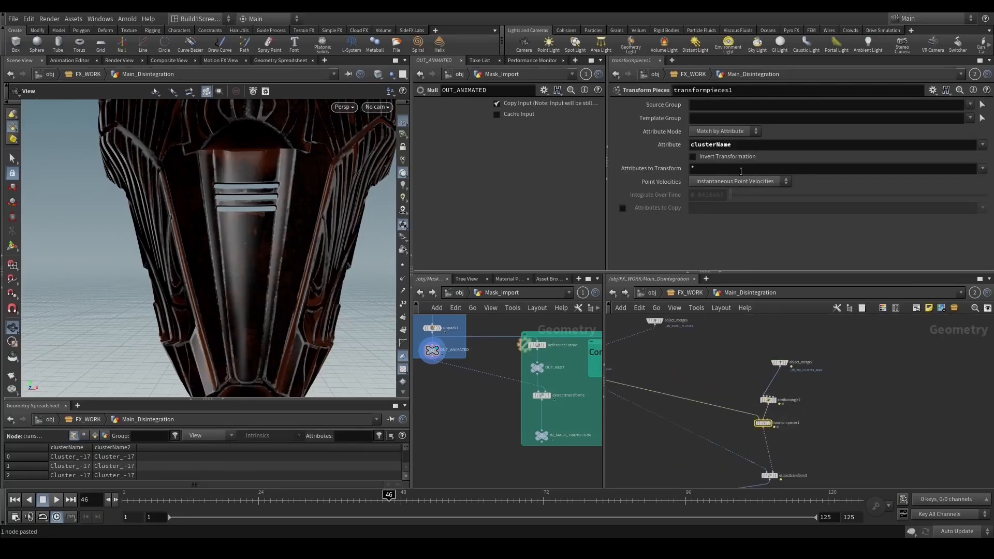
double_click(744, 145)
text(primId)
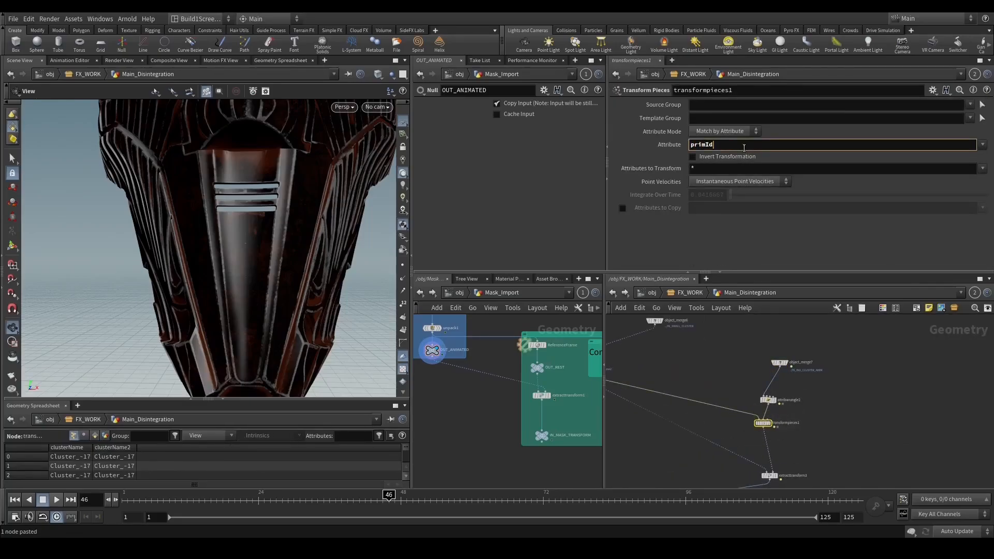
key(Return)
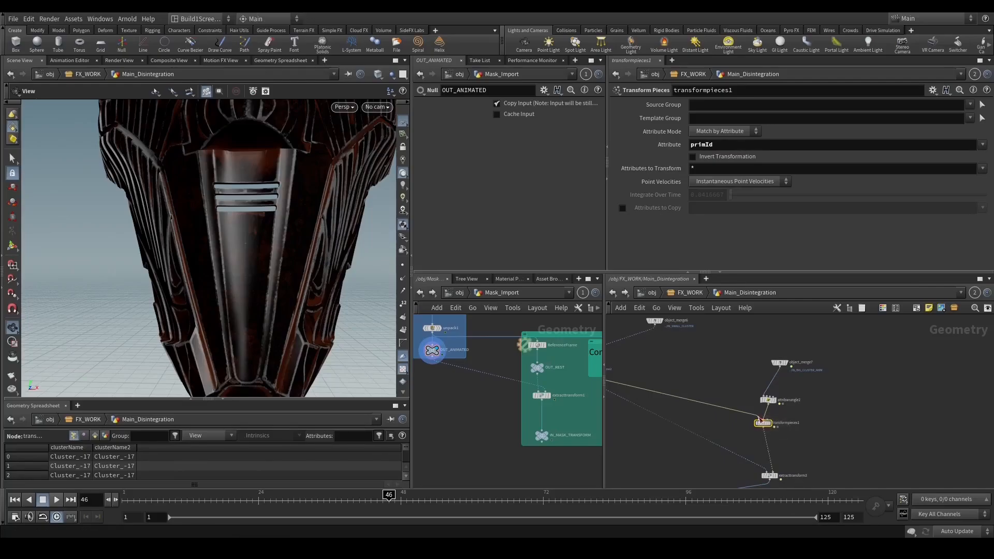
Display transformpieces4 and examine the cracks on the lower half of the mask.
click(770, 423)
middle_drag(600, 387, 658, 310)
drag(683, 470, 618, 418)
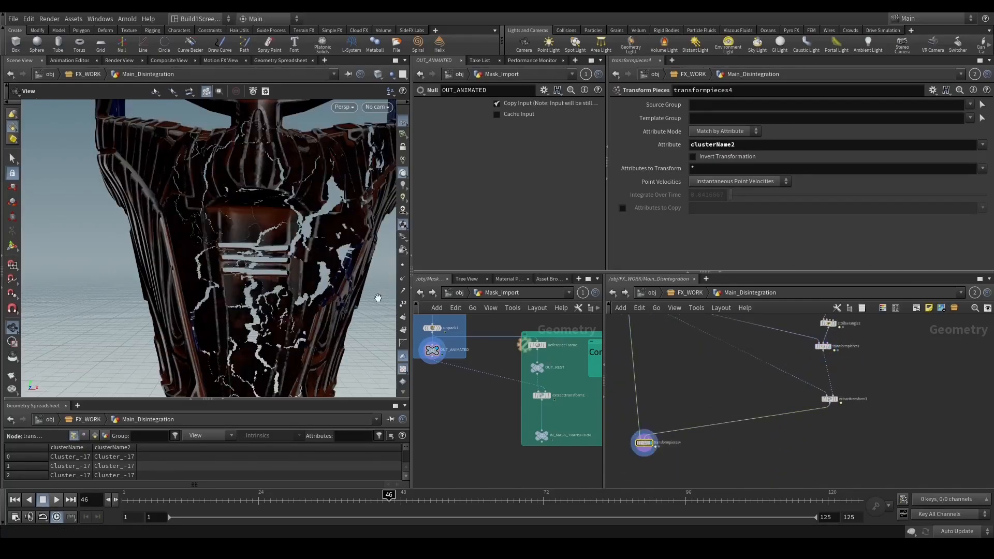
drag(323, 285, 316, 306)
scroll(905, 447, down, 1)
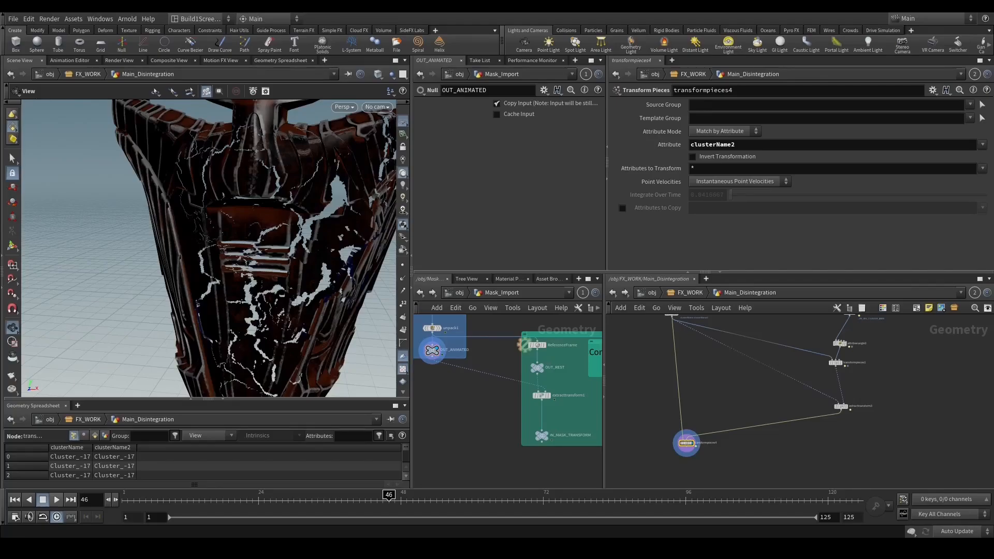
scroll(820, 382, down, 5)
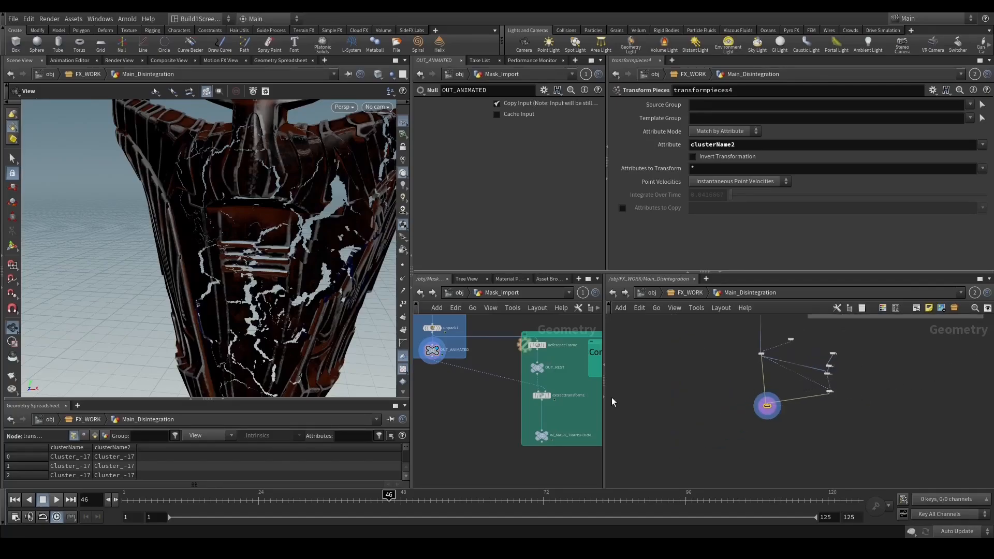
drag(223, 217, 310, 243)
Change the ClusterName2 wrangle expression to s@clusterName2='Cluster_'+itoa(random_fhash(f@cluster)); by replacing the clusterName prefix with literal text.
scroll(798, 404, up, 5)
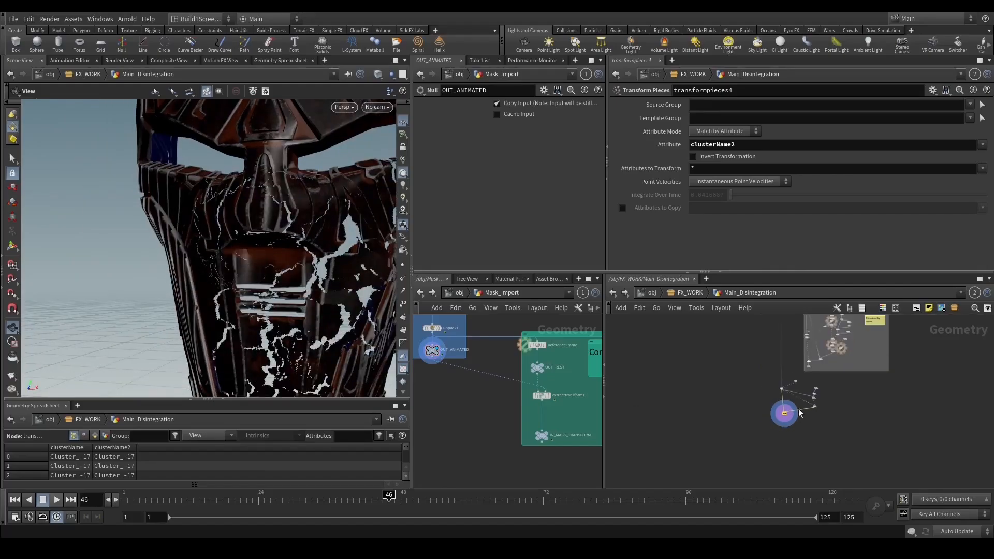
scroll(797, 369, up, 4)
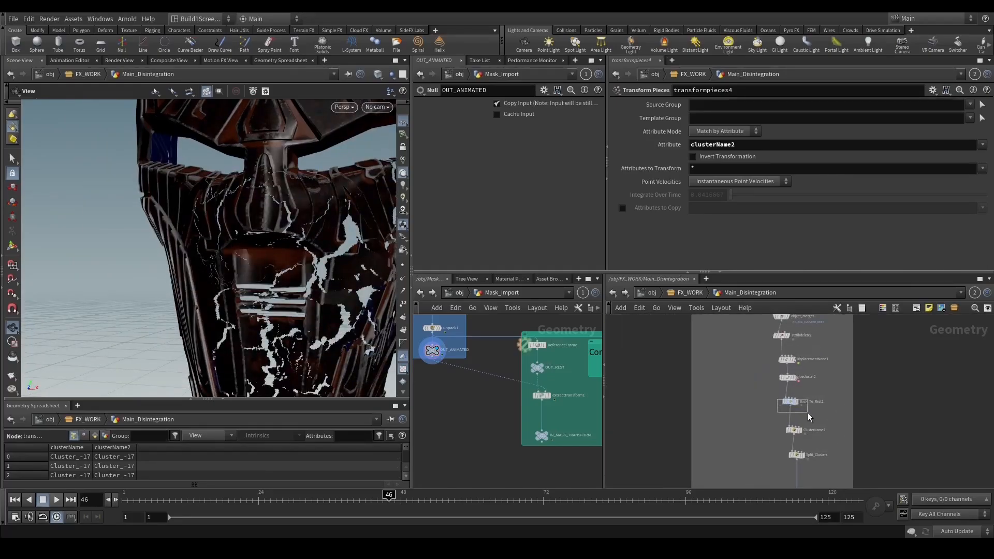
click(793, 402)
middle_drag(779, 433, 763, 393)
key(Down)
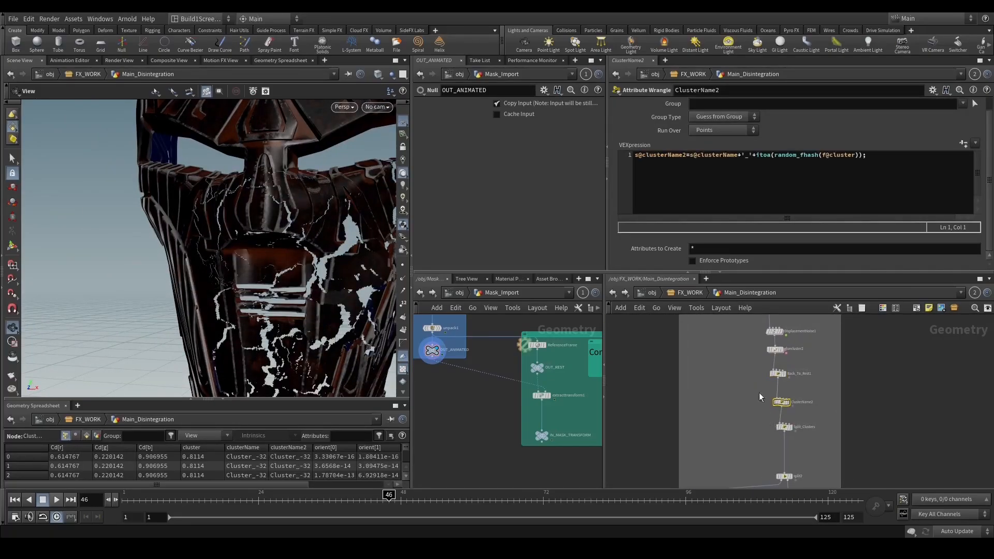
click(739, 155)
drag(743, 156, 690, 155)
key(BackSpace)
key(Right)
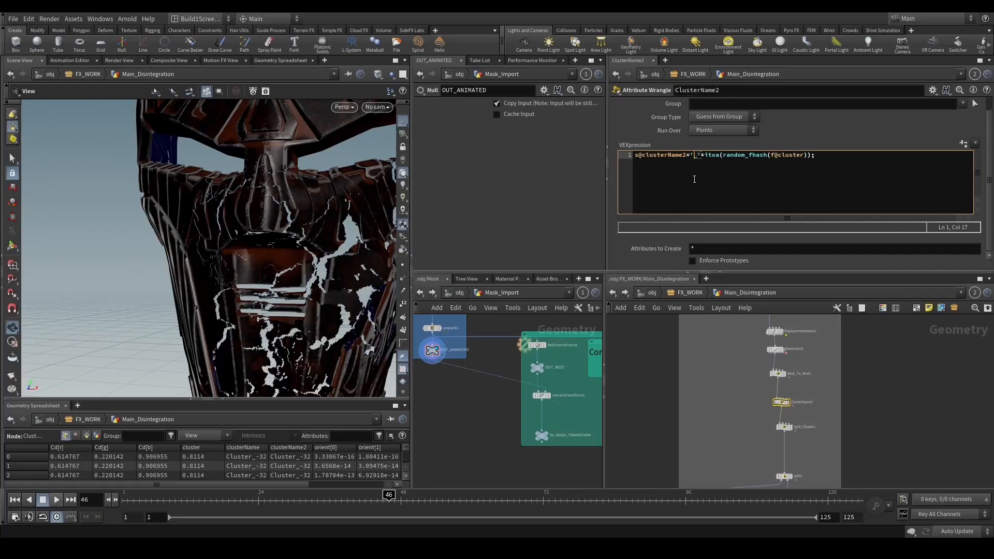
text(Cluster_)
Set the version of the SmallCluster file cache to 2.
middle_drag(728, 362, 712, 290)
scroll(736, 449, down, 5)
middle_drag(779, 418, 795, 367)
scroll(757, 417, up, 6)
click(771, 392)
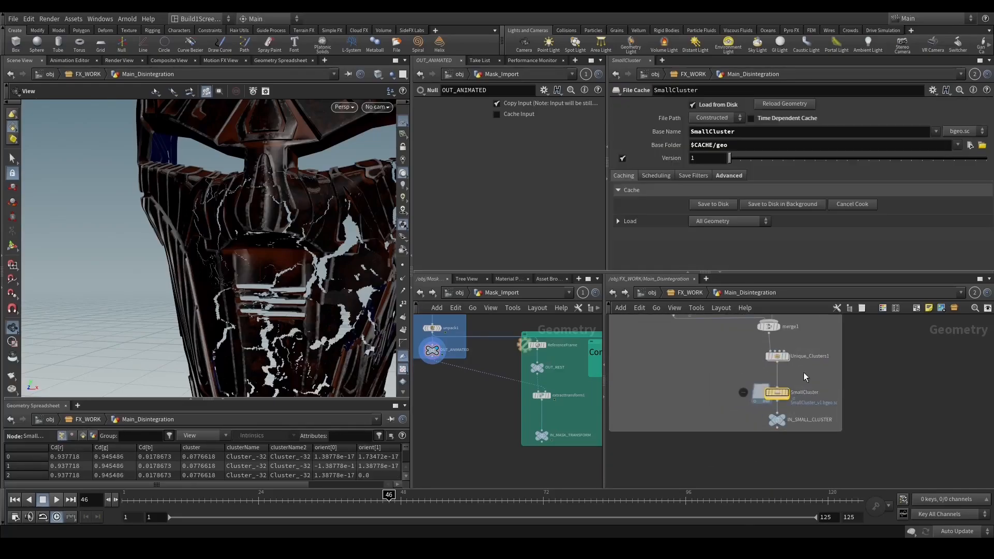
double_click(696, 158)
text(2)
key(Return)
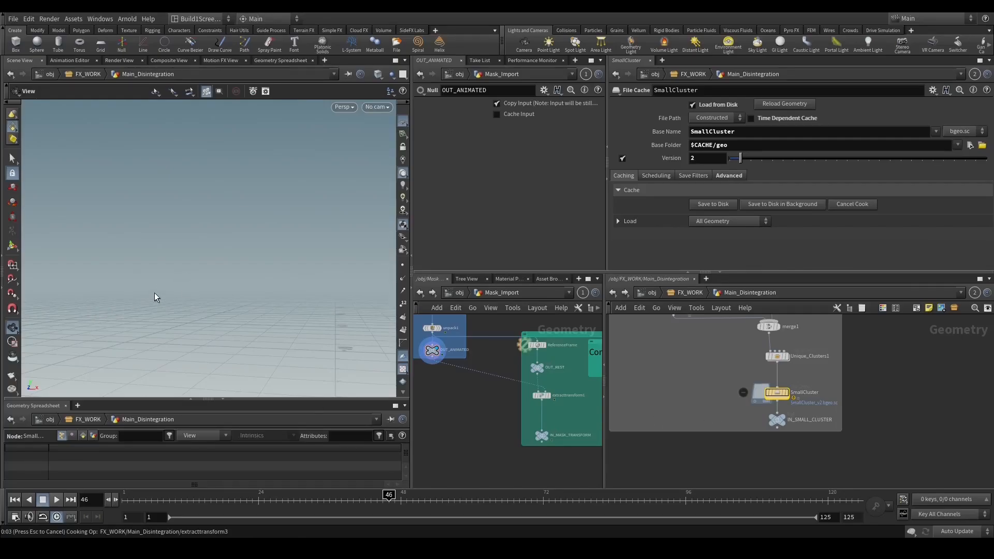
Examine the small-cluster cracks on the mask from a closer, angled view.
scroll(215, 275, up, 2)
scroll(716, 393, down, 3)
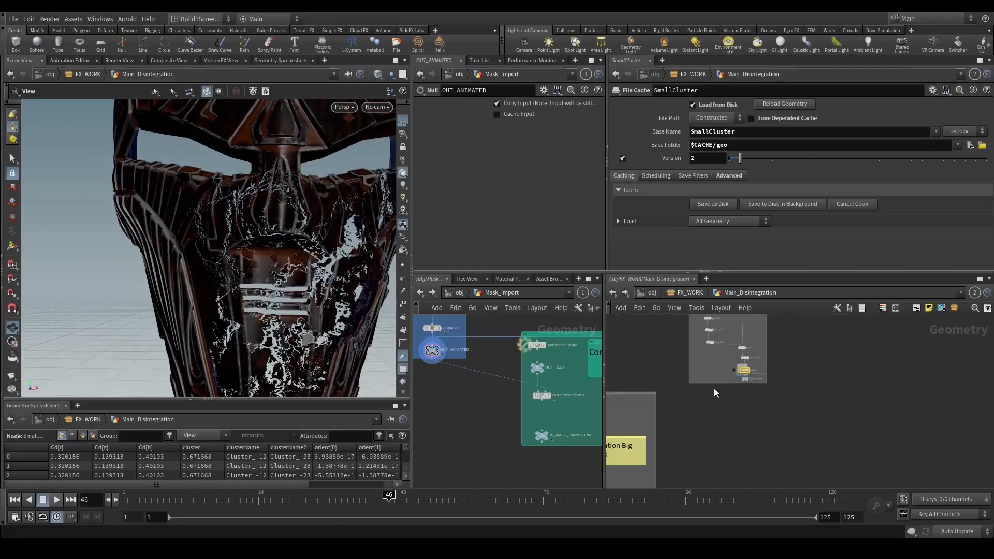
drag(290, 249, 282, 229)
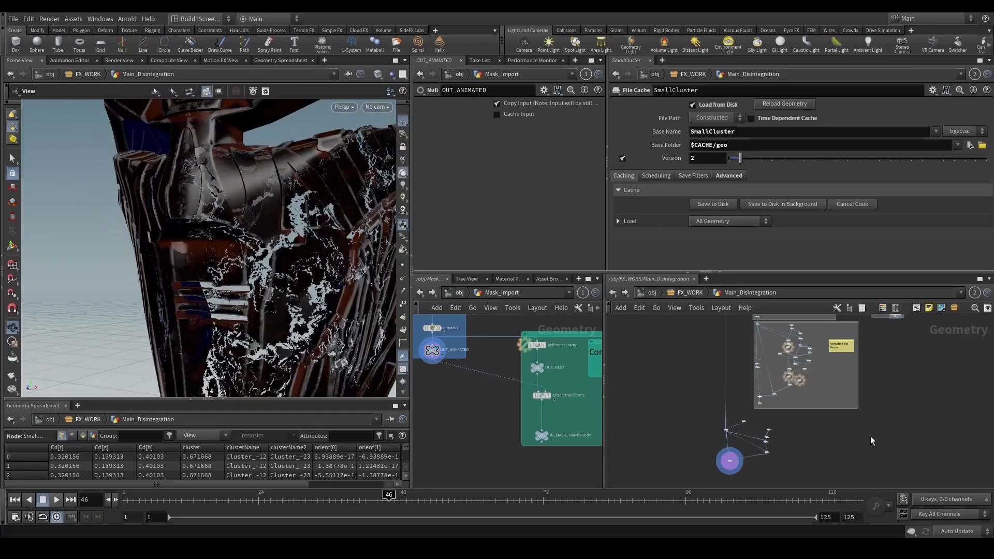
scroll(790, 456, up, 5)
click(704, 446)
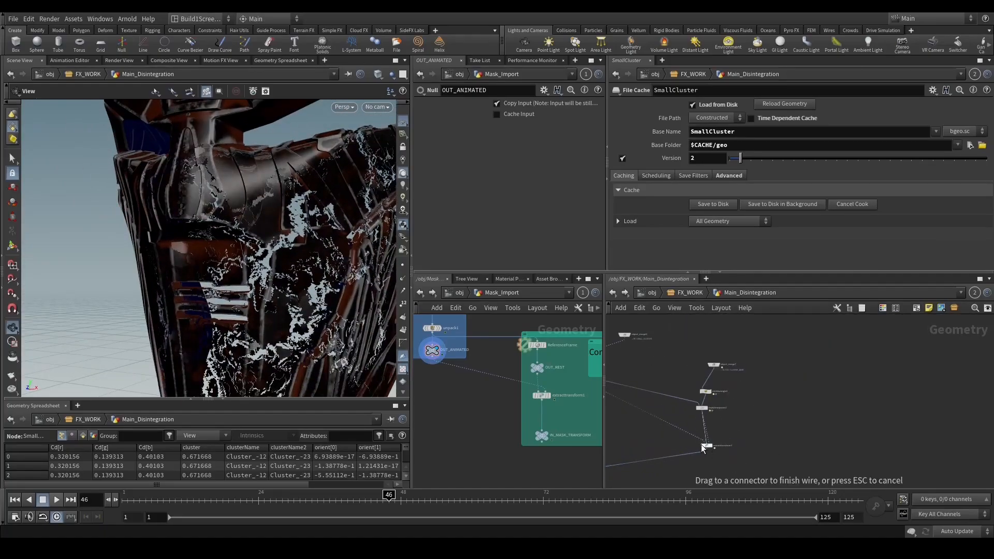
click(707, 447)
scroll(725, 446, up, 5)
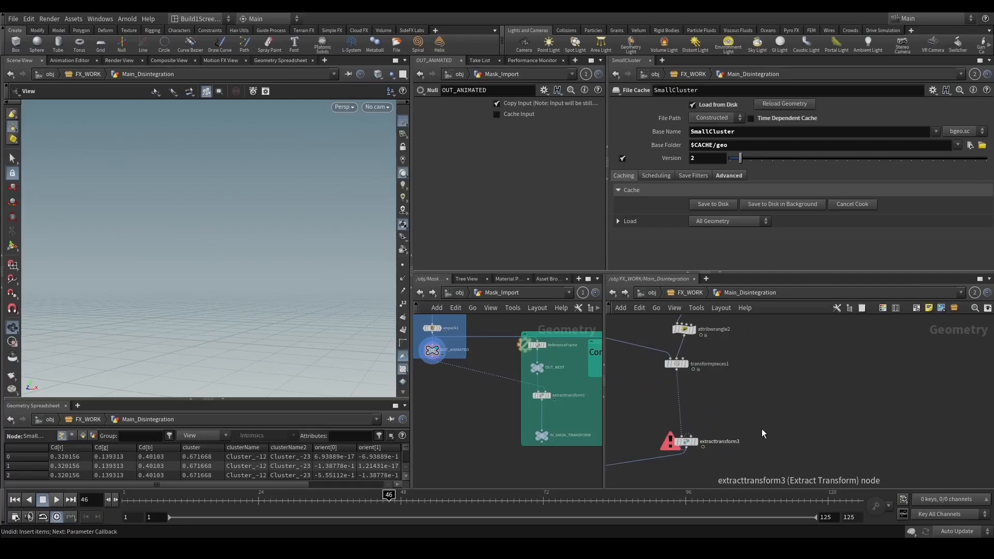
drag(353, 275, 321, 273)
scroll(653, 421, down, 5)
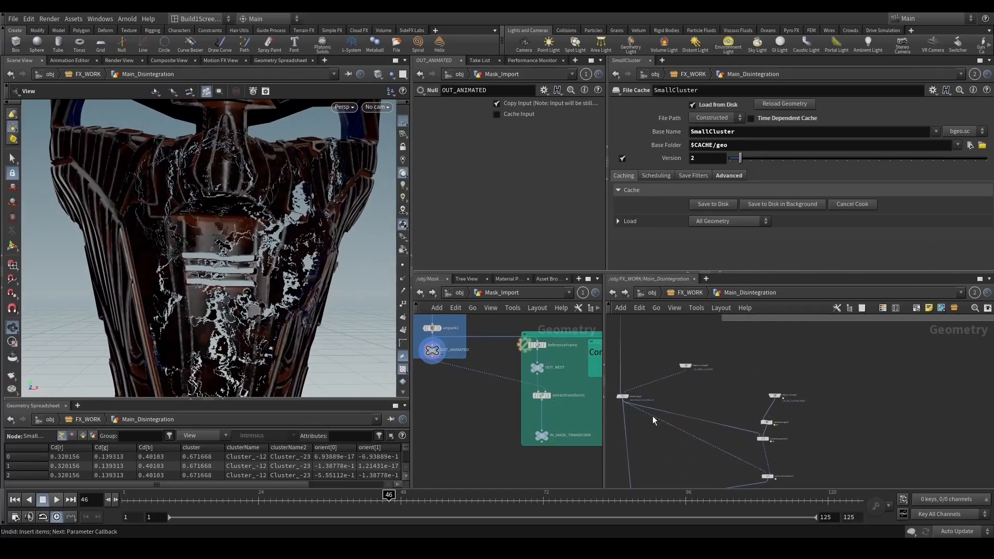
Display attribcopy4, transformpieces1 and transformpieces4 in turn to compare the intact mask, the big-cluster motion and the small-cluster motion.
click(622, 396)
middle_drag(627, 409, 639, 370)
drag(629, 433, 691, 484)
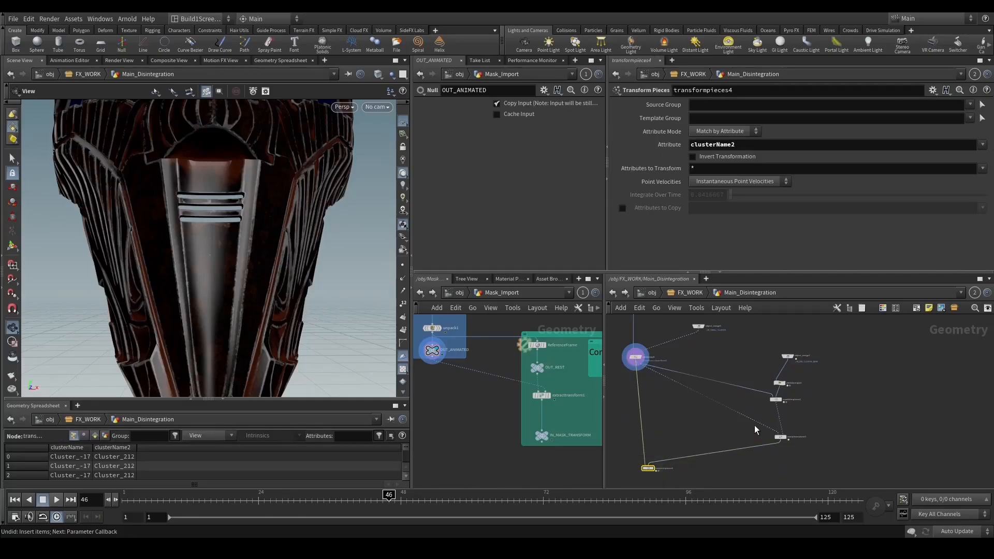
click(780, 399)
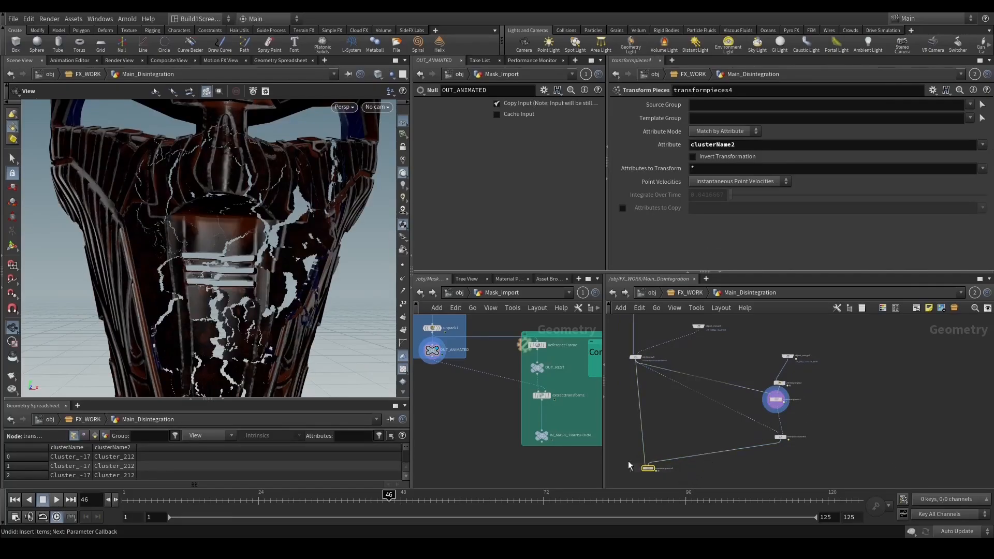
click(648, 468)
Look through RENDER_CAM and check the cracked mask in a maximized viewport, restoring the layout when done.
drag(272, 225, 365, 139)
click(377, 107)
click(394, 127)
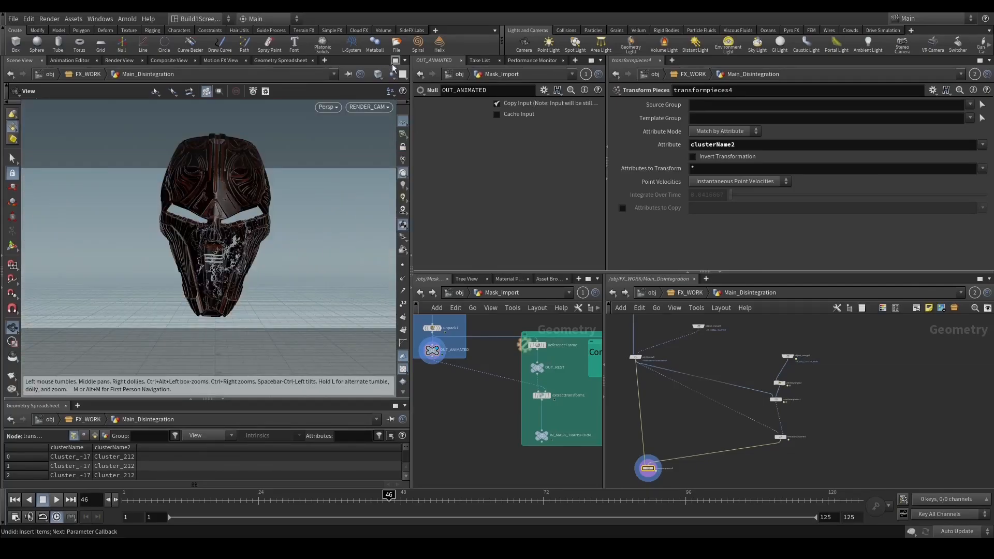
click(395, 60)
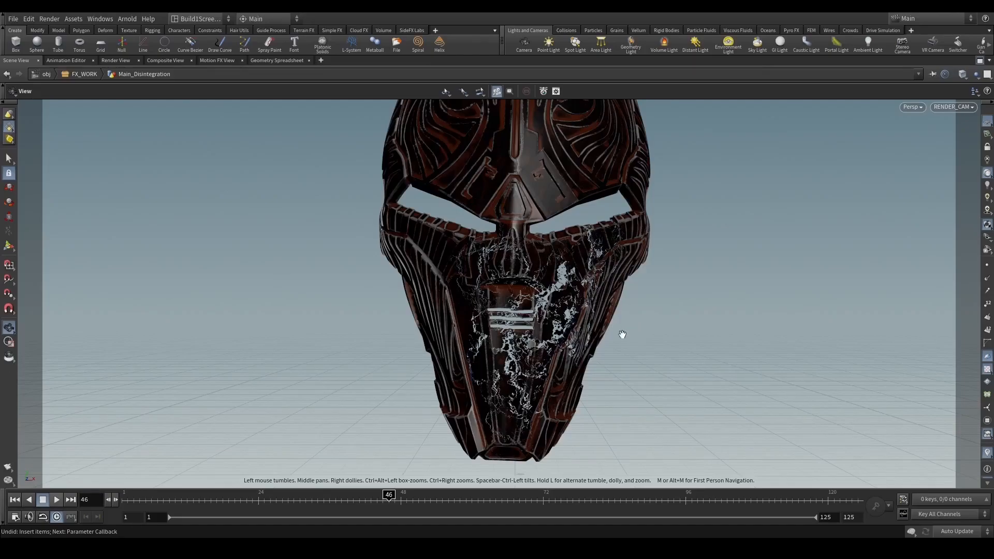
click(980, 60)
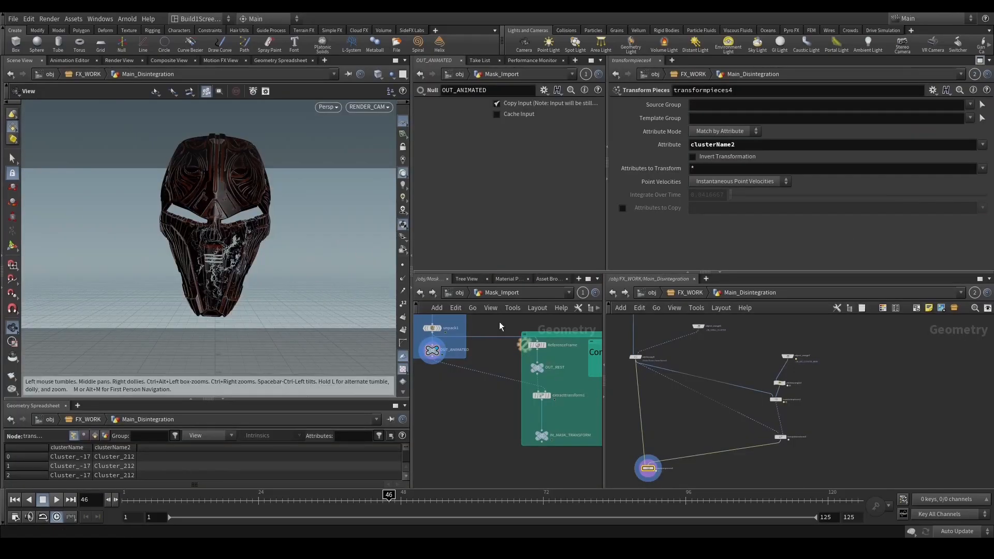
Compare the big-cluster cracks of transformpieces1 up close with the small-cluster cracks of transformpieces4.
click(803, 407)
scroll(228, 251, up, 5)
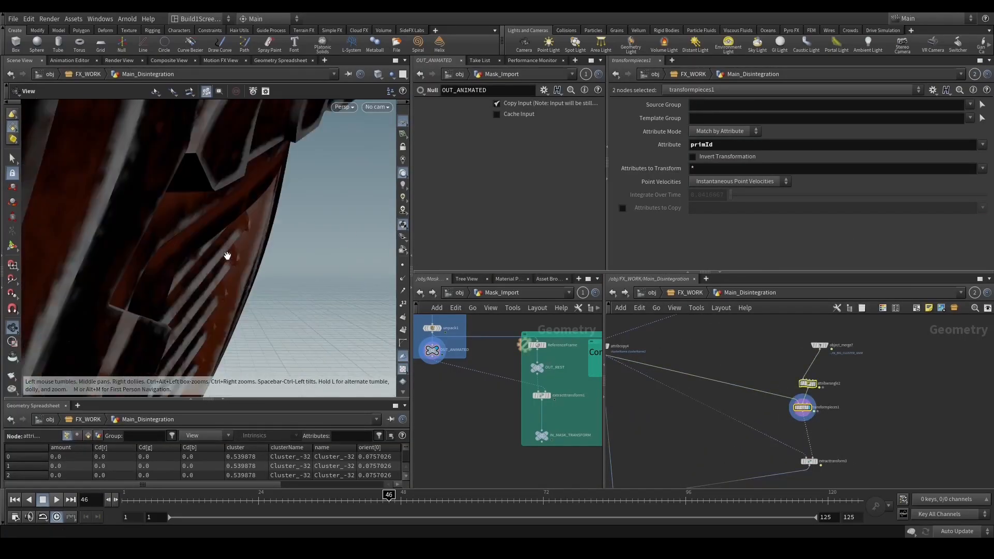
drag(228, 251, 270, 269)
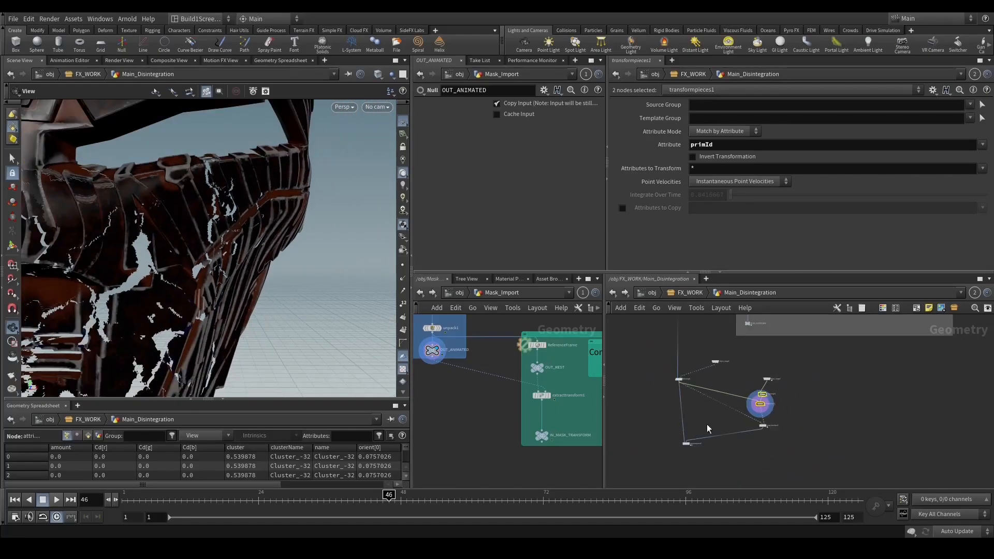
scroll(707, 424, down, 3)
click(720, 420)
View the mask through RENDER_CAM in a maximized viewport, save the scene, and orbit around the cracked area.
drag(290, 217, 345, 128)
click(378, 107)
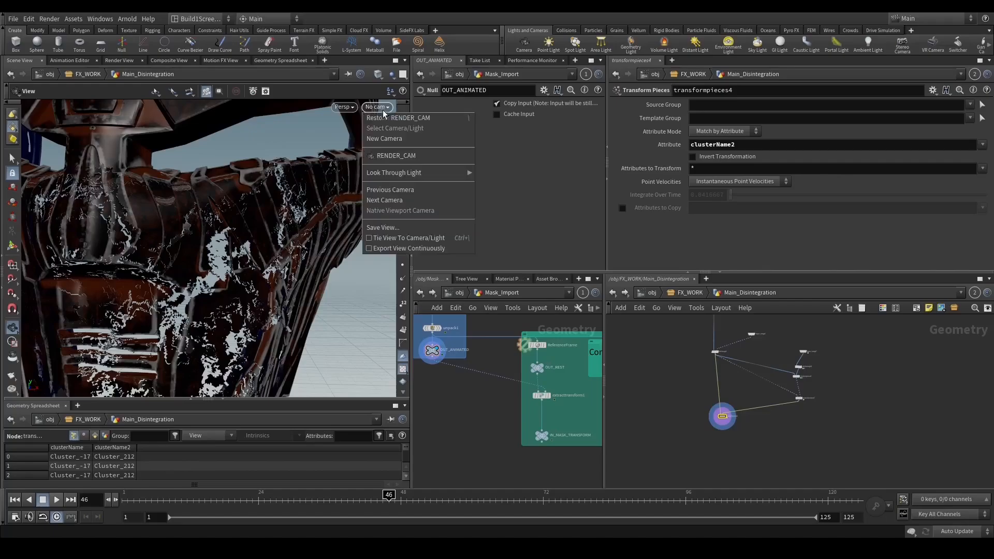
click(385, 159)
click(397, 61)
key(ctrl+s)
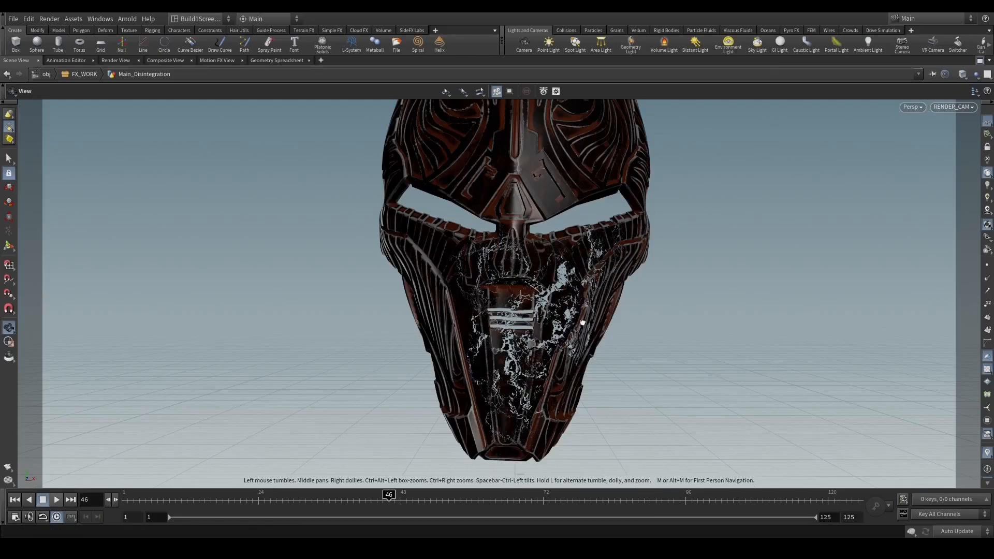
drag(580, 322, 627, 234)
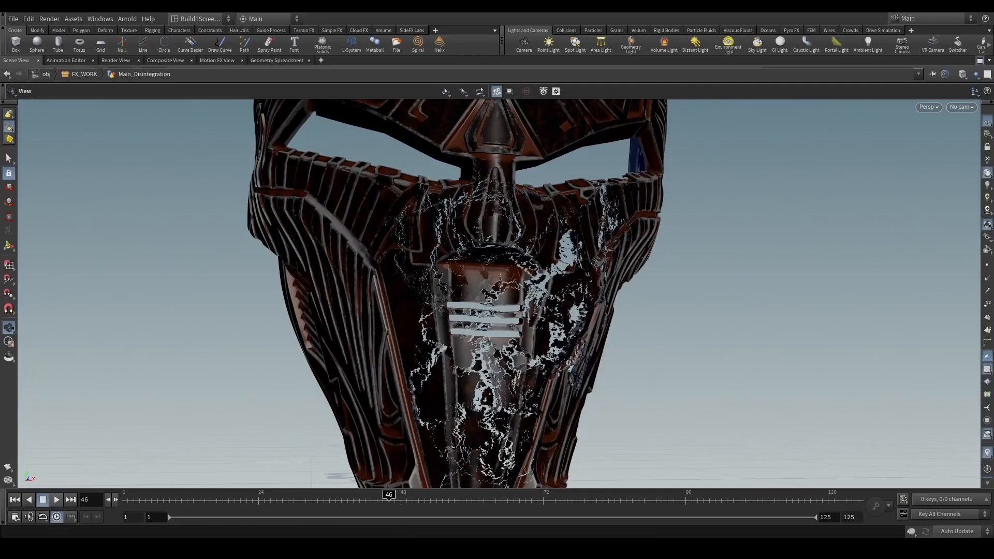
Select transformpieces4 and switch the scene's update mode to Auto Update.
mouse_move(470, 549)
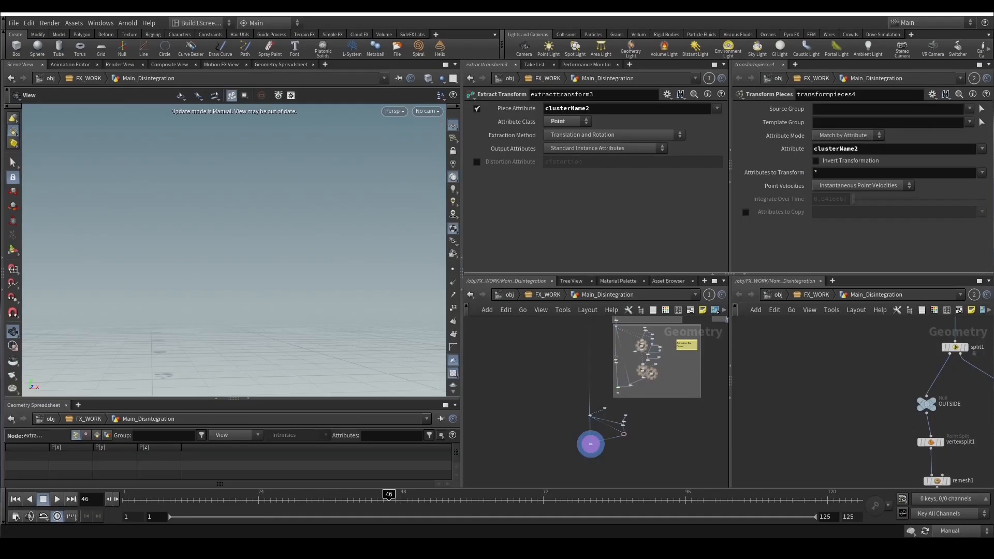
scroll(577, 456, up, 2)
click(574, 419)
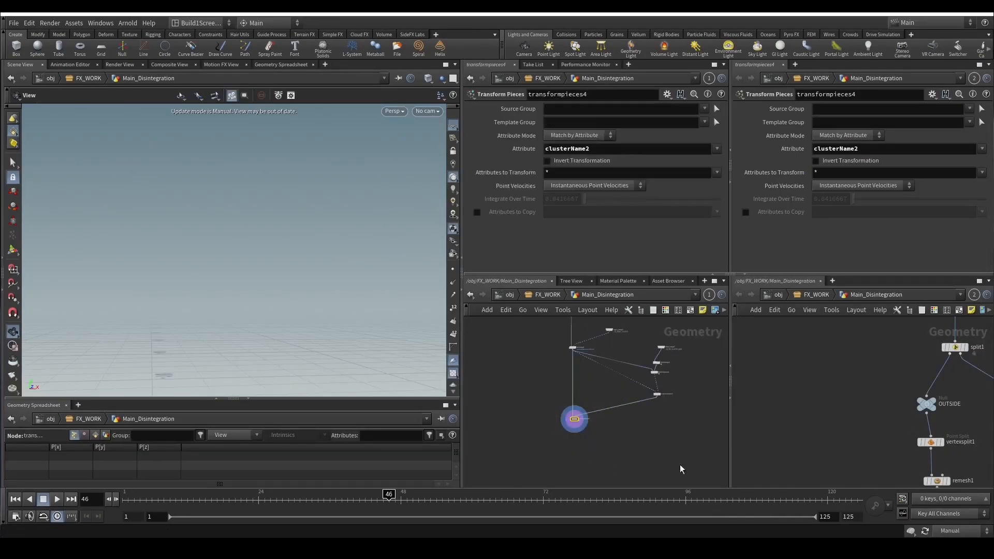
click(946, 531)
click(953, 500)
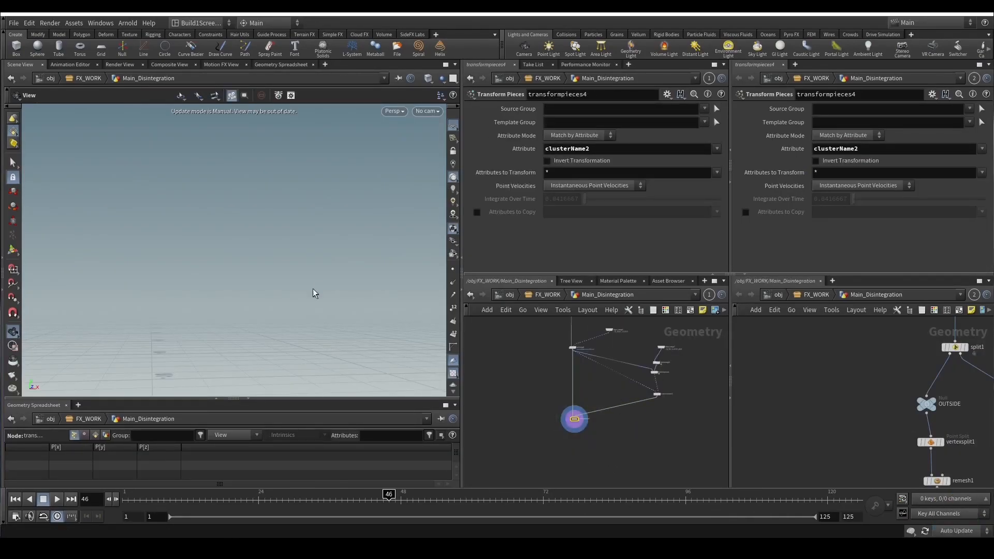
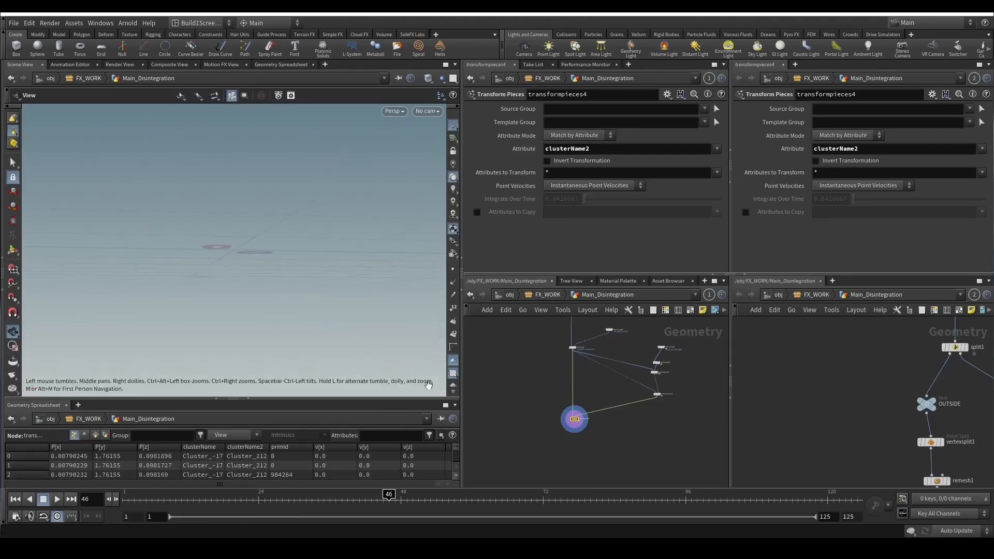
Look at the cracked lower half of the mask up close in the viewport.
drag(277, 285, 262, 299)
scroll(272, 303, up, 3)
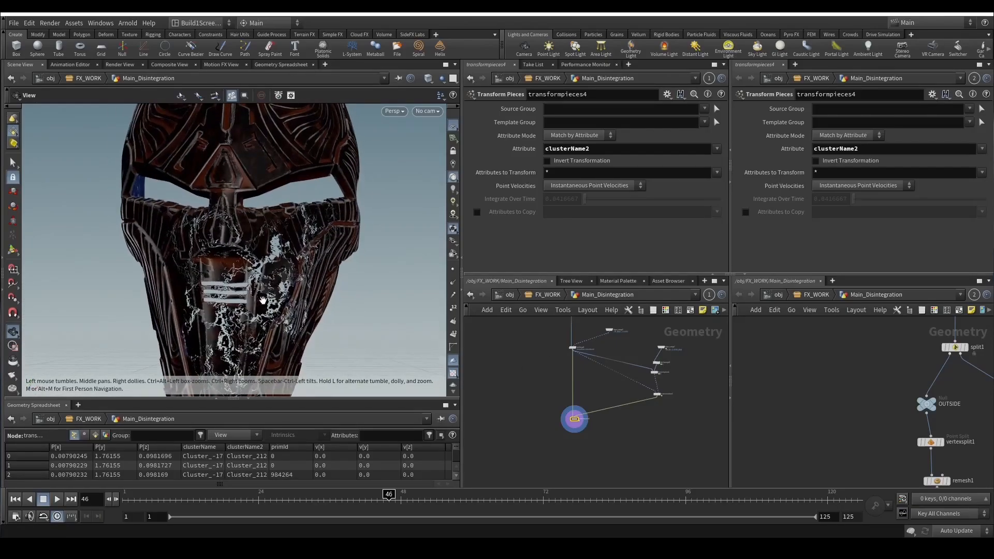
scroll(590, 354, up, 4)
scroll(735, 408, up, 3)
Display extracttransform3 at frame 54 and inspect its point count and attributes in the node info.
middle_drag(714, 404, 651, 406)
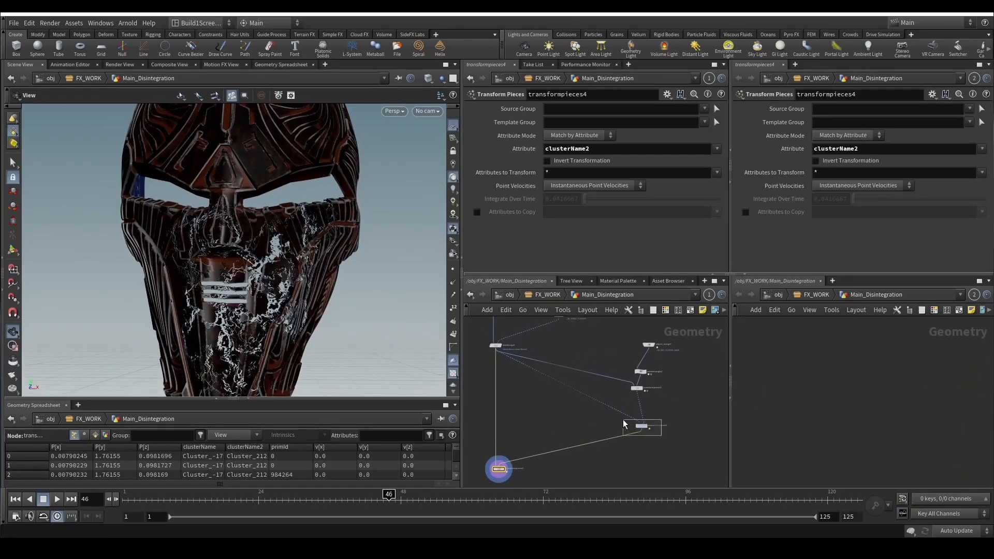
click(642, 426)
click(437, 500)
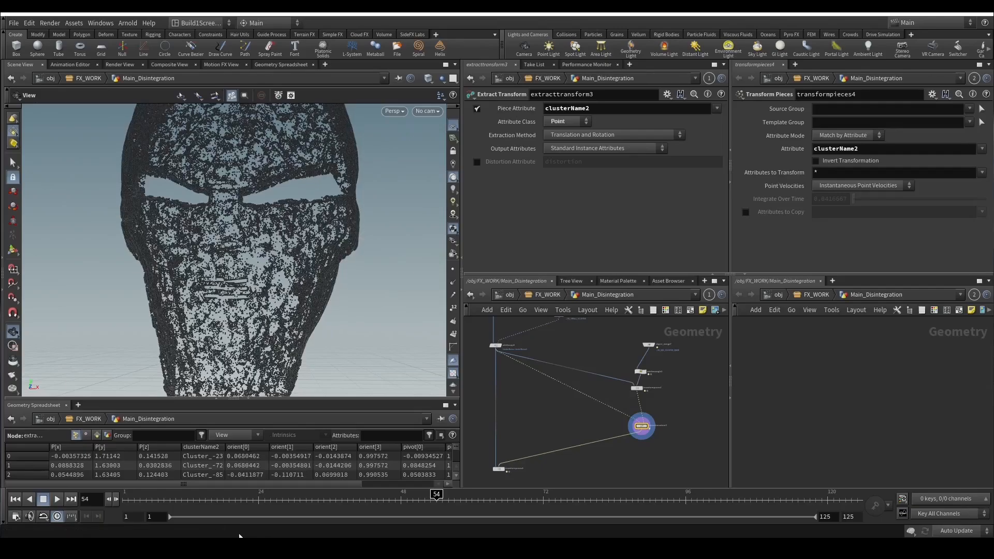
scroll(612, 438, up, 3)
drag(663, 421, 657, 420)
middle_click(656, 423)
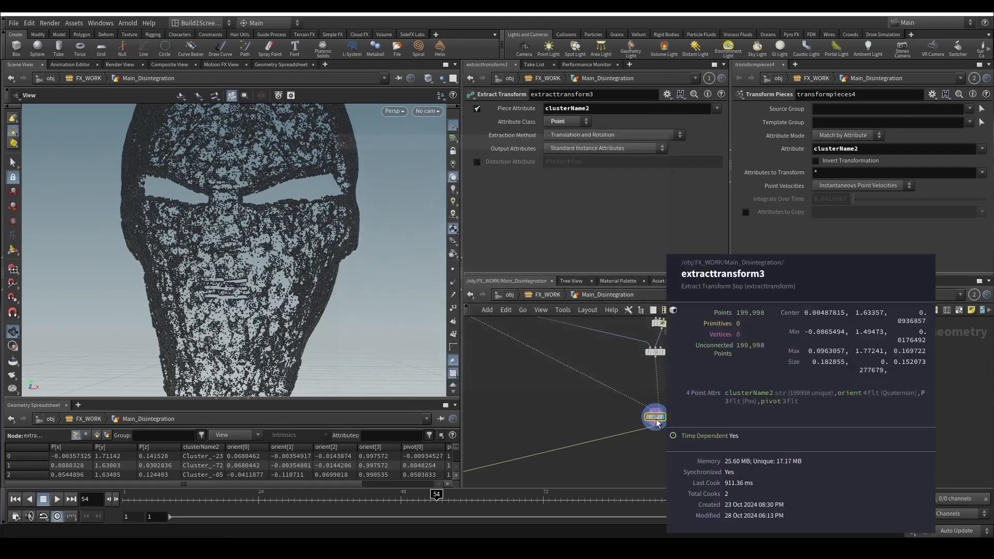
scroll(530, 335, down, 4)
scroll(583, 422, down, 2)
middle_drag(575, 350, 590, 384)
scroll(634, 385, up, 4)
scroll(586, 401, down, 5)
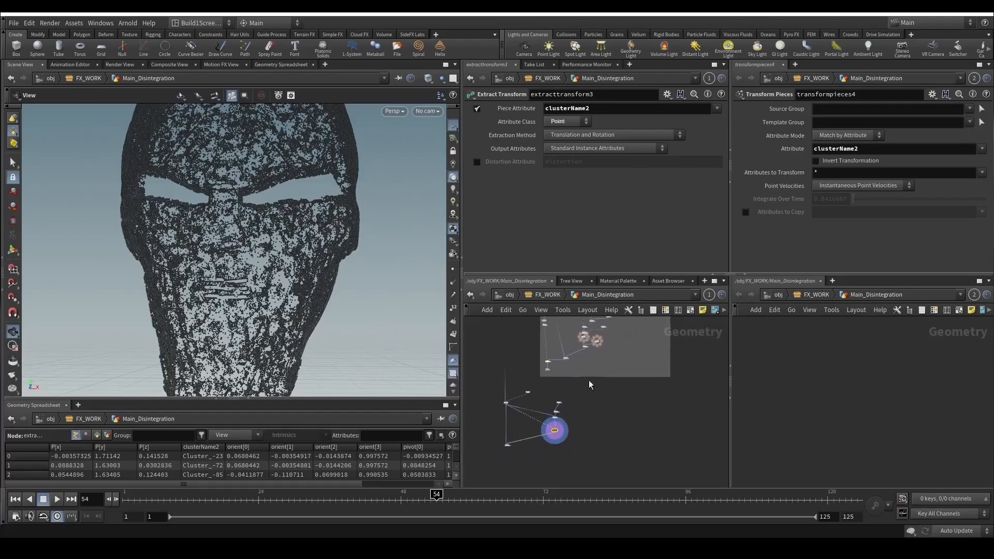
scroll(555, 436, up, 5)
scroll(508, 439, down, 3)
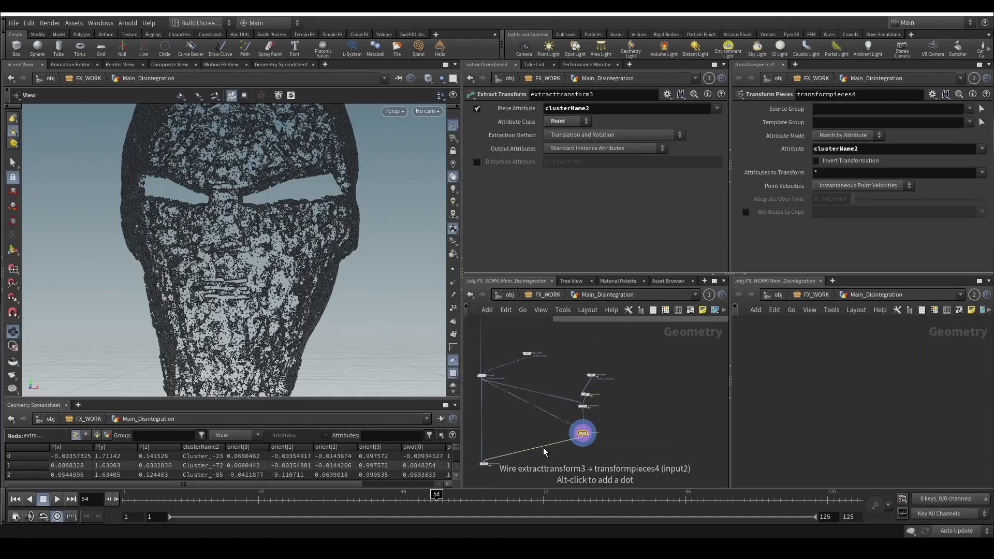
scroll(584, 458, up, 3)
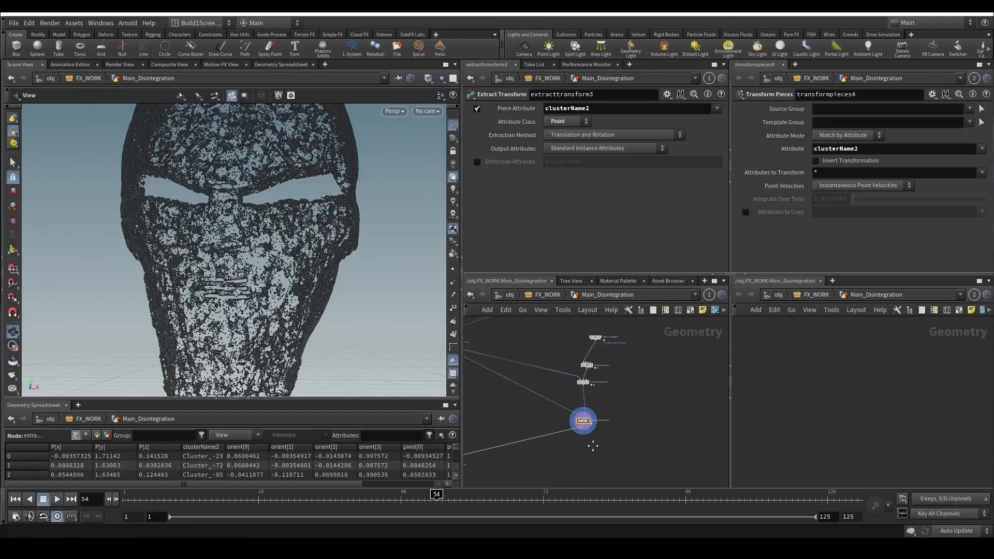
middle_drag(593, 446, 602, 421)
scroll(602, 421, up, 2)
key(Tab)
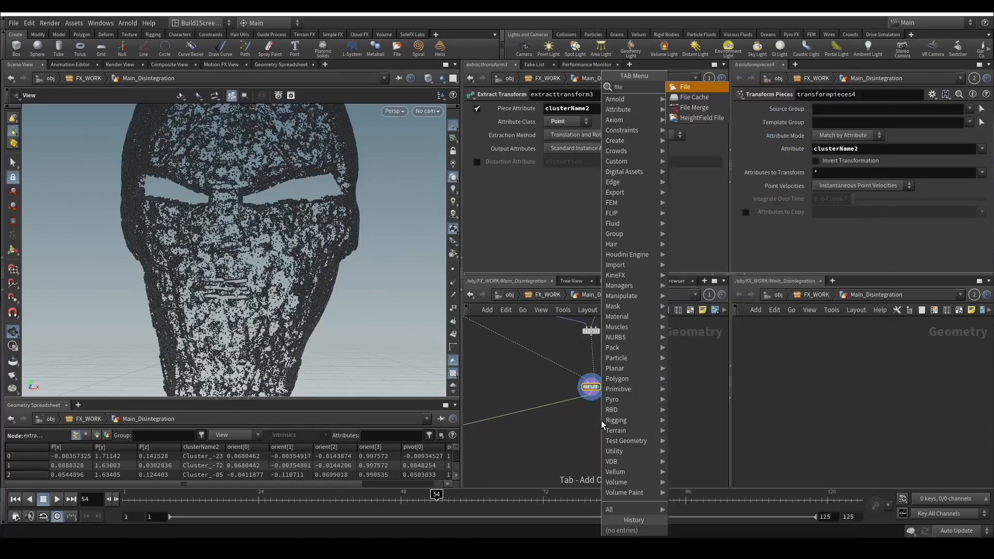
key(Escape)
Copy the BakeRemesh file cache node and paste it near extracttransform3.
scroll(601, 420, down, 5)
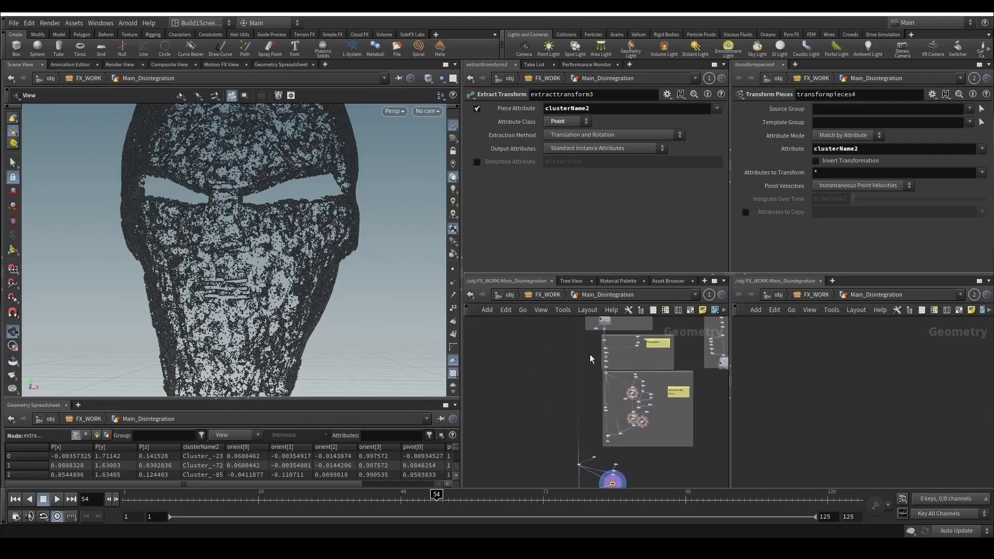
scroll(508, 348, up, 1)
drag(525, 340, 593, 354)
key(ctrl+c)
scroll(617, 427, down, 5)
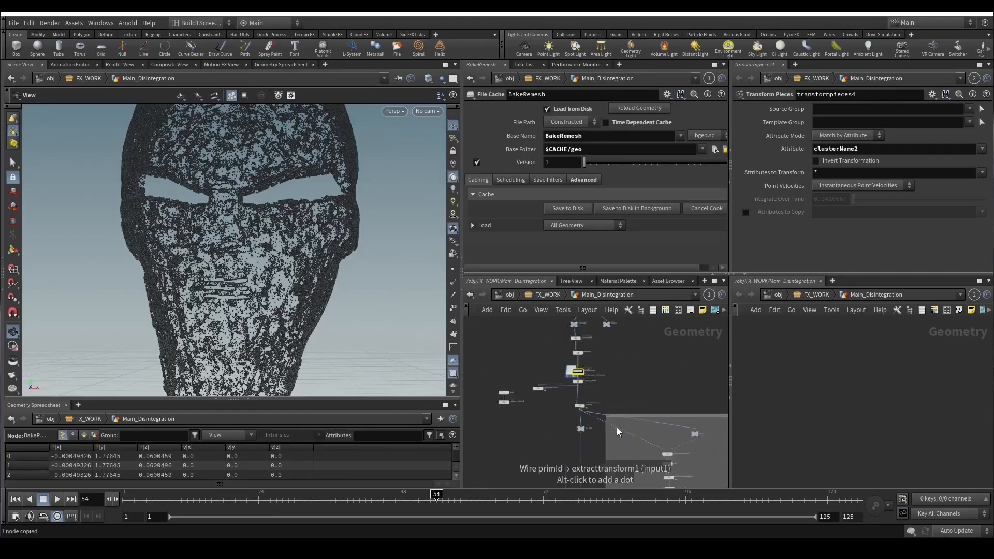
middle_drag(617, 428, 597, 295)
scroll(630, 453, up, 3)
middle_drag(629, 453, 597, 415)
key(ctrl+v)
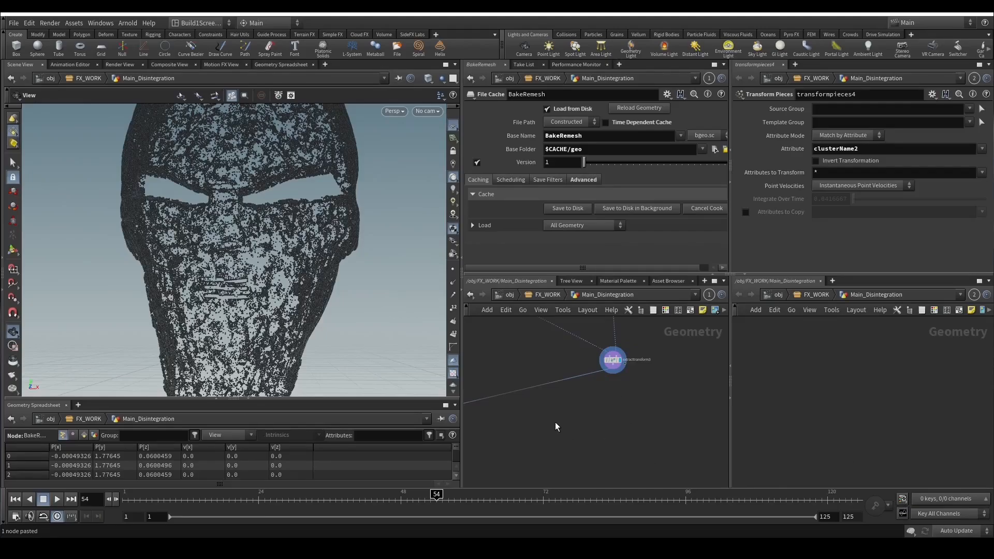
Switch the update mode to Manual and place the pasted file cache below extracttransform3, wired to its output.
click(954, 534)
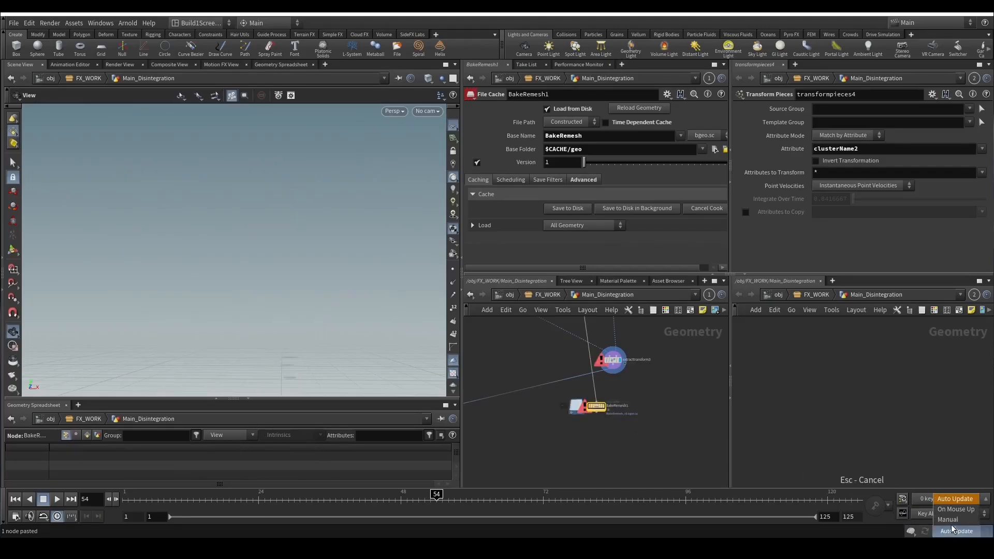
click(951, 519)
scroll(644, 396, up, 2)
drag(572, 404, 600, 410)
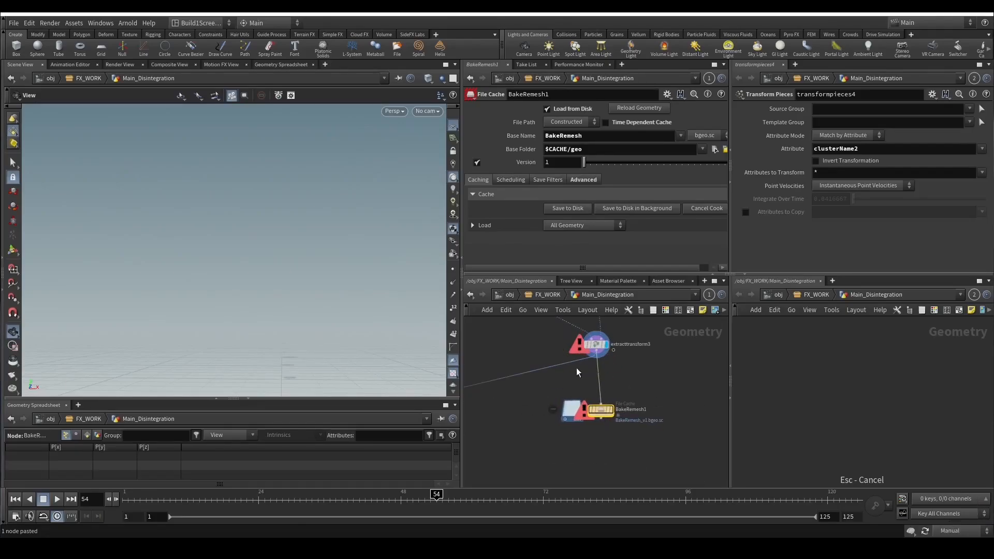
Enable Time Dependent Cache on the pasted file cache and turn off its Simulation option.
click(625, 125)
scroll(524, 230, down, 2)
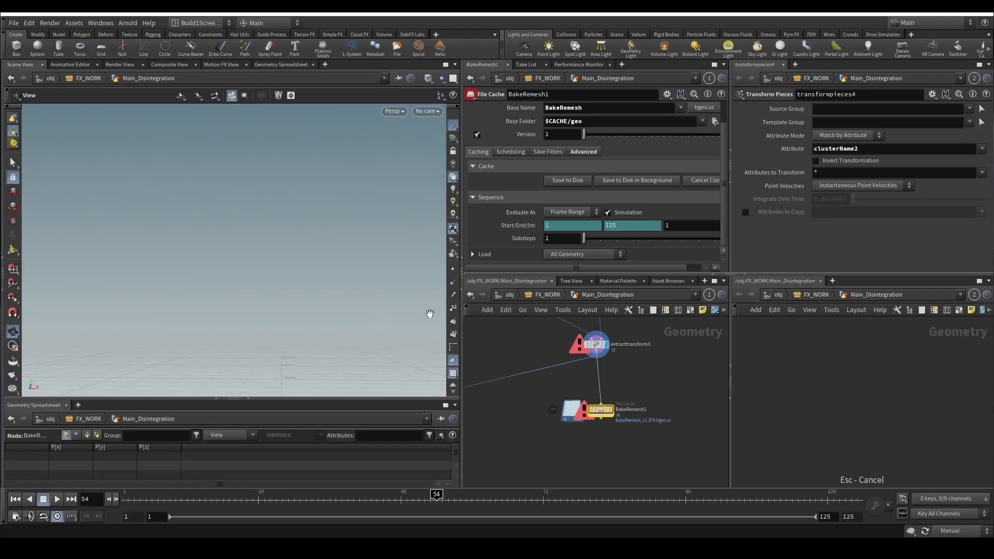
click(608, 213)
scroll(504, 225, up, 2)
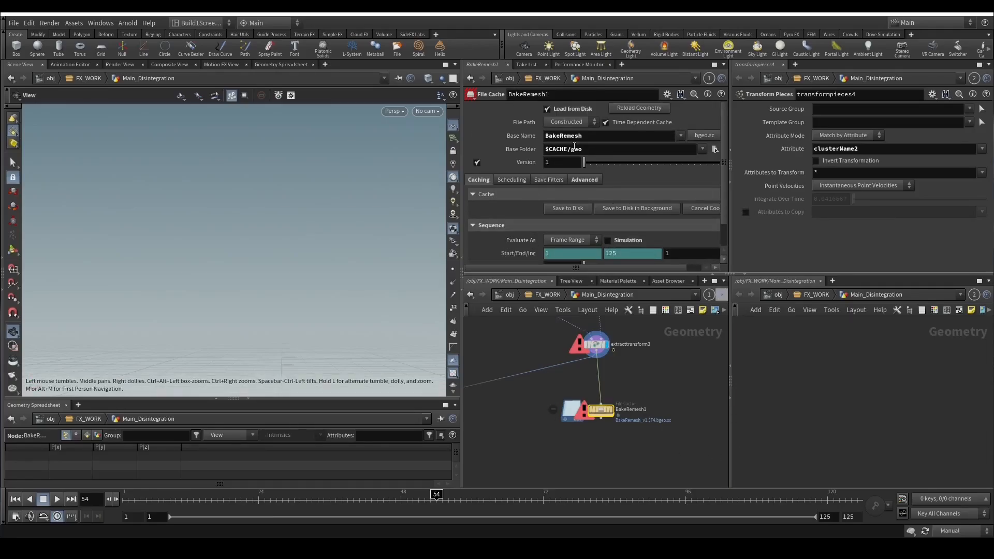
Set the file cache's base name to $OS and rename the node ExtractTransformBake.
double_click(582, 138)
text(#)
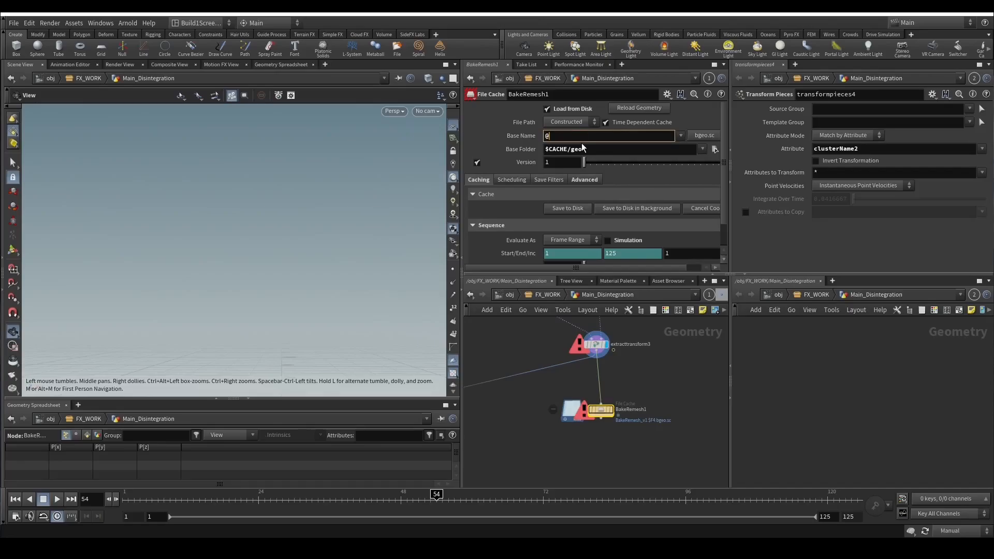
text($OS)
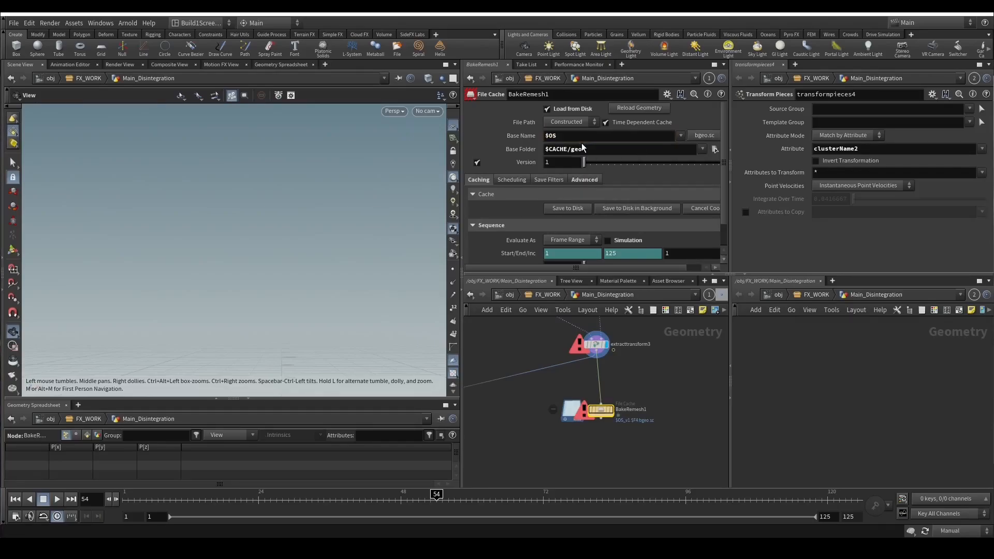
double_click(630, 410)
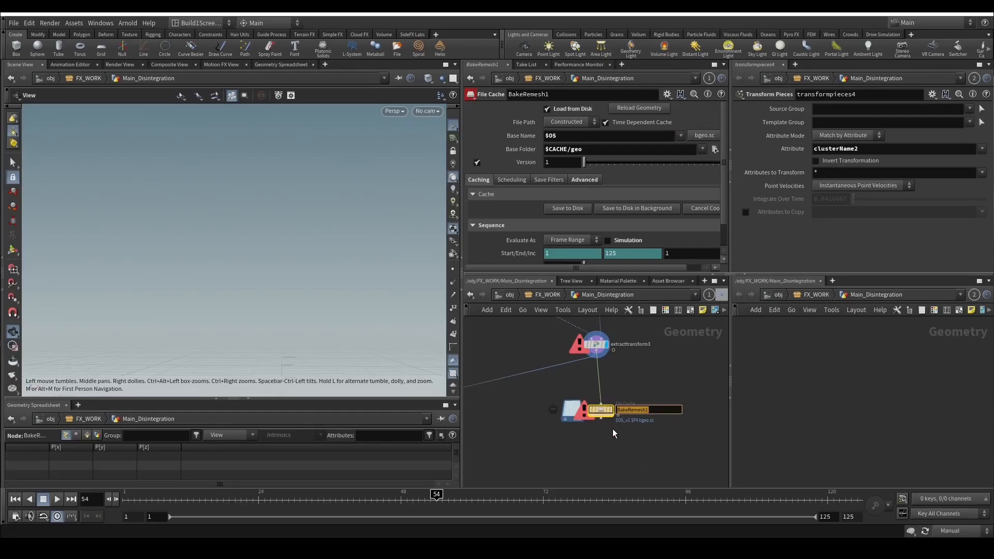
text(ExtractTrans)
key(BackSpace)
text(nsfkr)
key(BackSpace)
key(BackSpace)
text(ormBake)
key(Return)
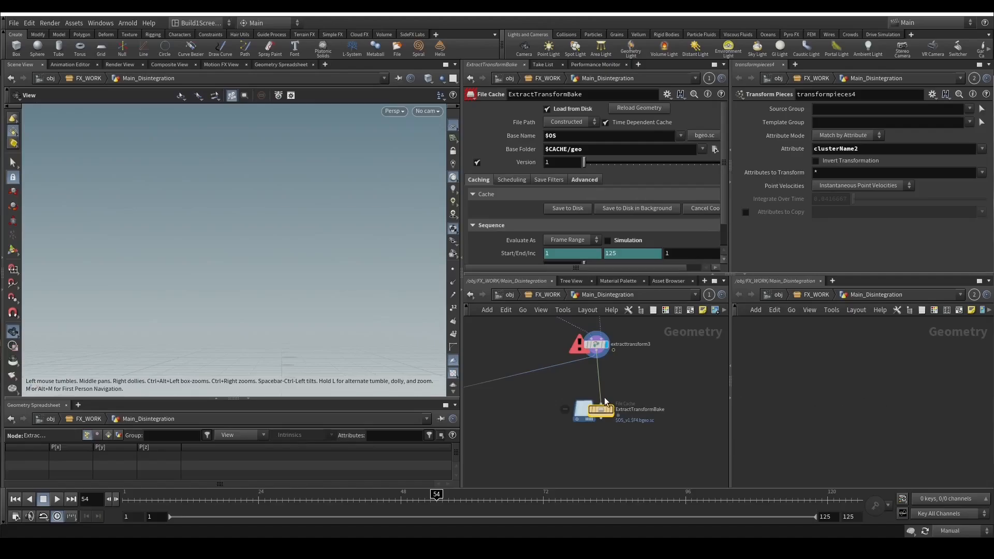
Save the ExtractTransformBake frame sequence to disk and display that node.
click(575, 210)
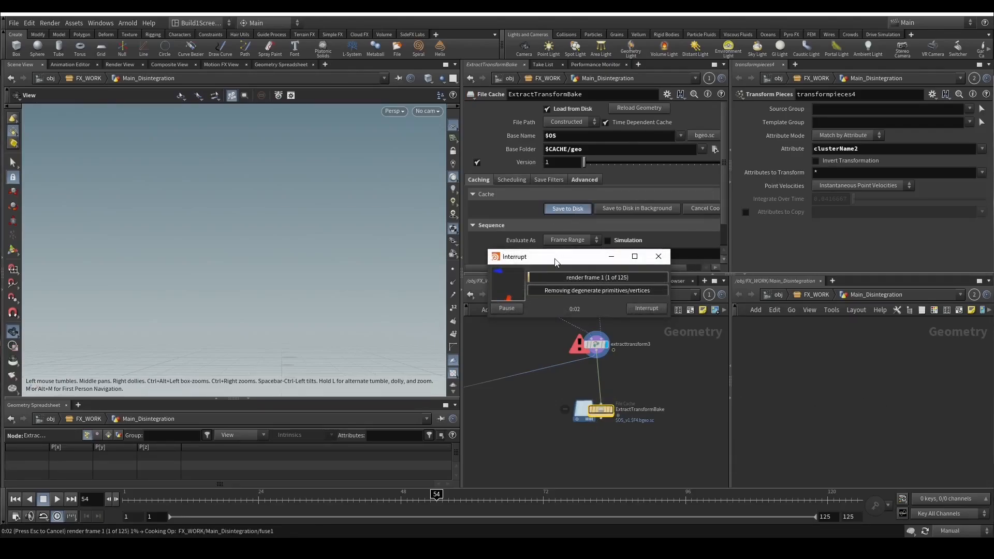
drag(556, 262, 483, 258)
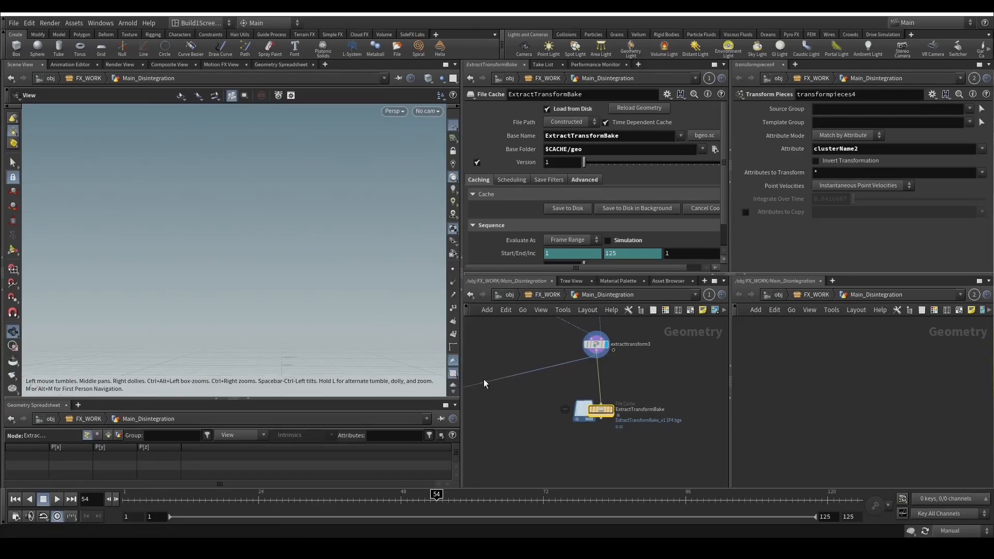
scroll(603, 423, down, 2)
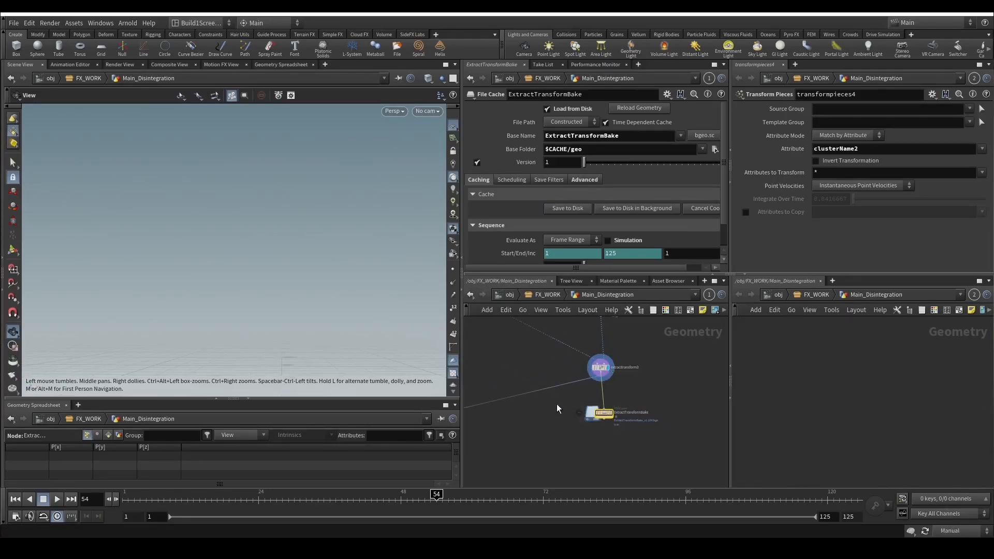
click(609, 412)
Switch the update mode to Auto Update and scrub through the frames of the cached transforms.
scroll(600, 428, down, 4)
middle_drag(586, 438, 665, 414)
click(956, 499)
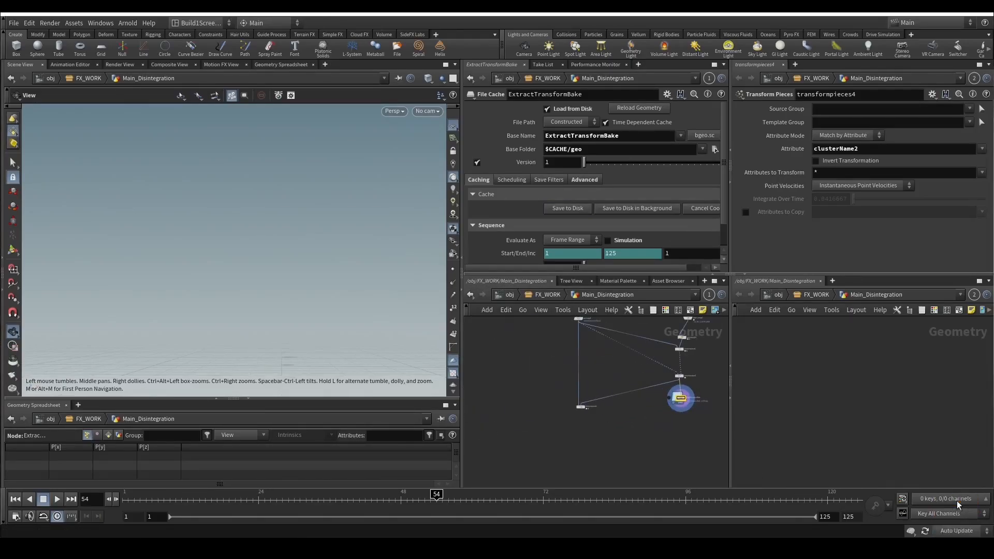
drag(383, 497, 425, 496)
Wire ExtractTransformBake into the second input of transformpieces4 and display transformpieces4.
middle_drag(660, 398, 600, 411)
mouse_move(592, 402)
mouse_down()
mouse_move(625, 431)
mouse_move(623, 418)
mouse_up()
drag(546, 440, 523, 441)
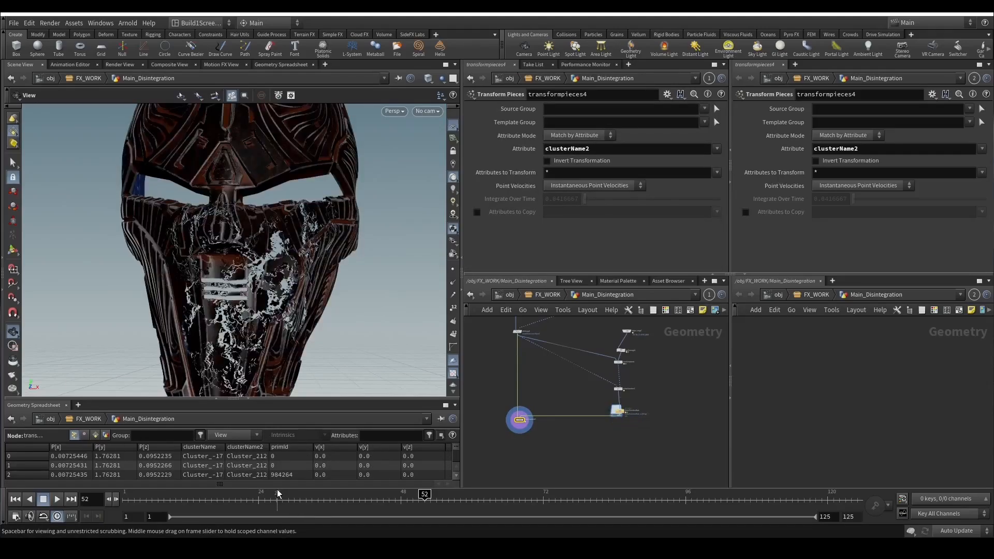
Scrub the timeline to frame 71 and view the disintegrating mask through RENDER_CAM.
drag(278, 495, 193, 493)
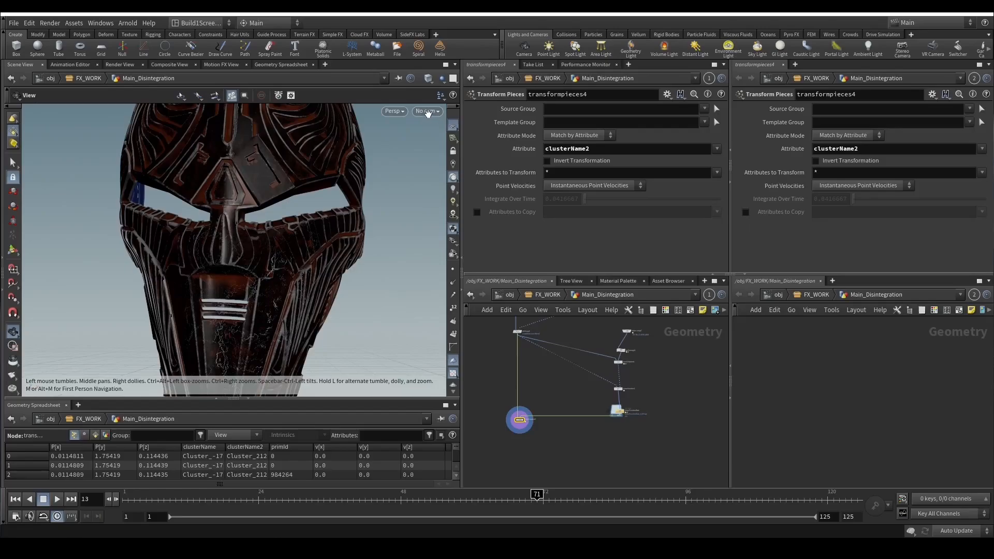
click(428, 112)
click(456, 161)
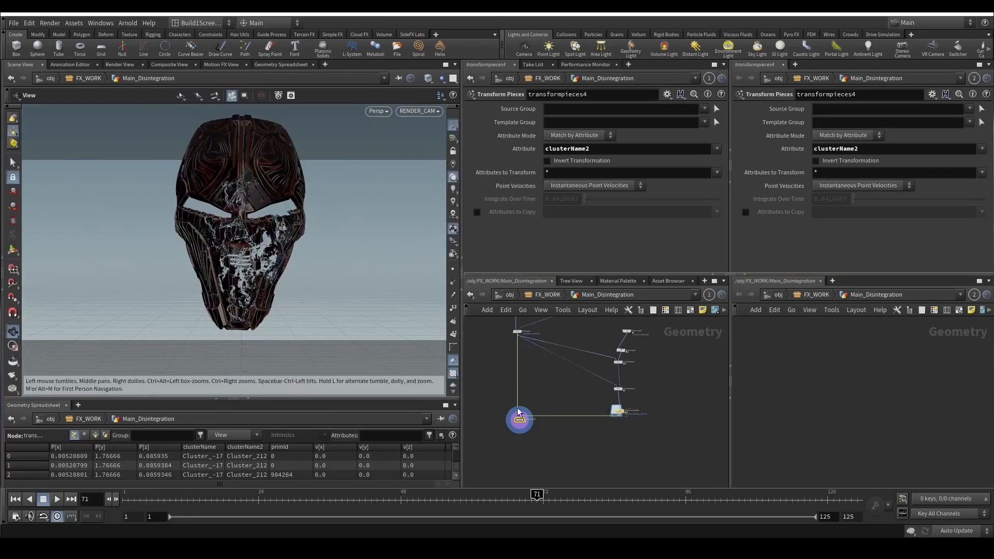
middle_drag(585, 444, 588, 397)
right_drag(589, 398, 562, 406)
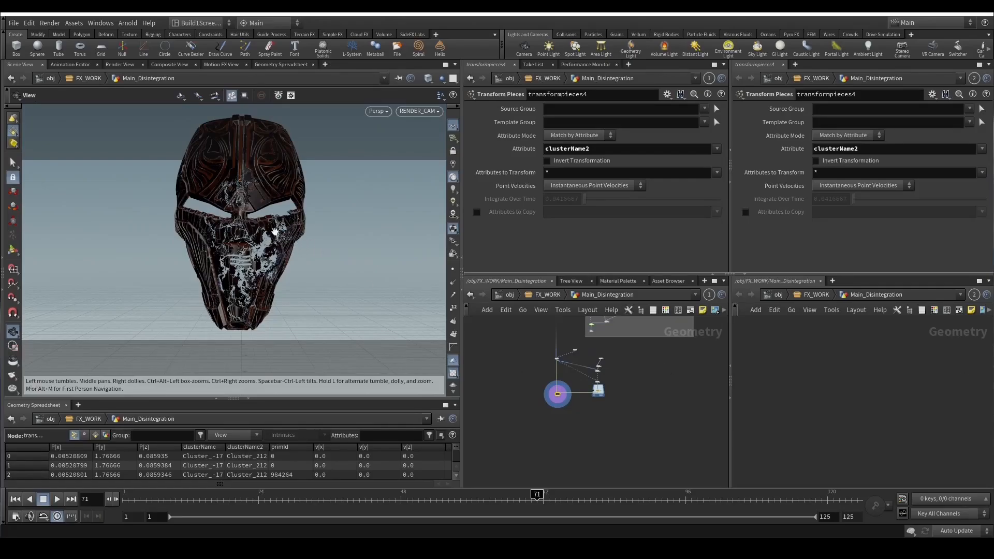
Orbit around the mask at frame 71 and examine the separating small clusters up close.
scroll(264, 251, up, 5)
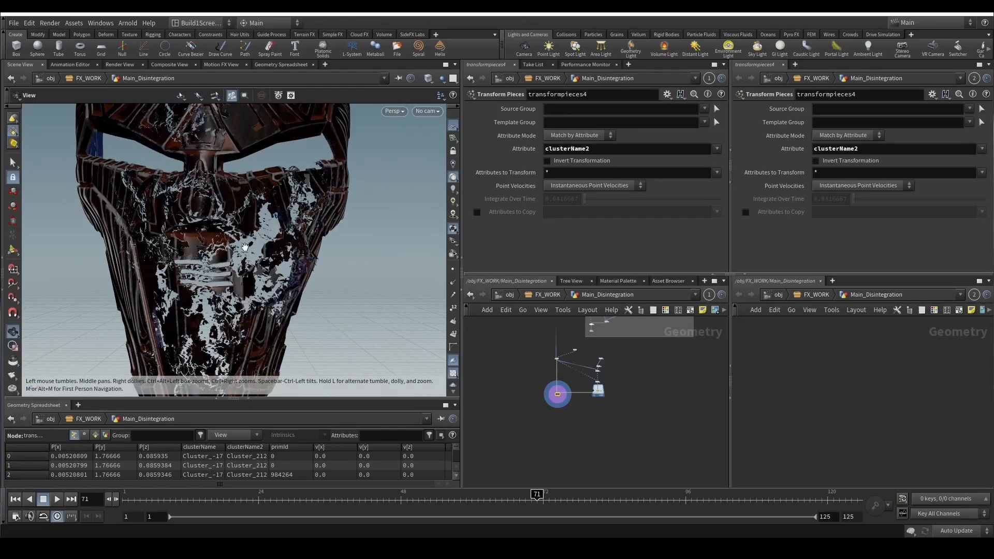
drag(244, 248, 266, 261)
middle_drag(663, 454, 635, 428)
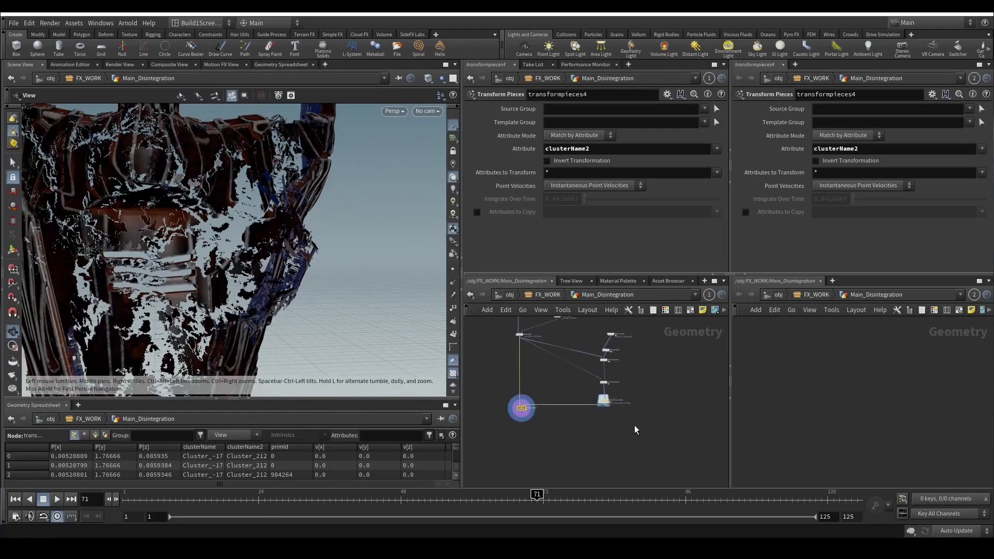
scroll(636, 428, up, 2)
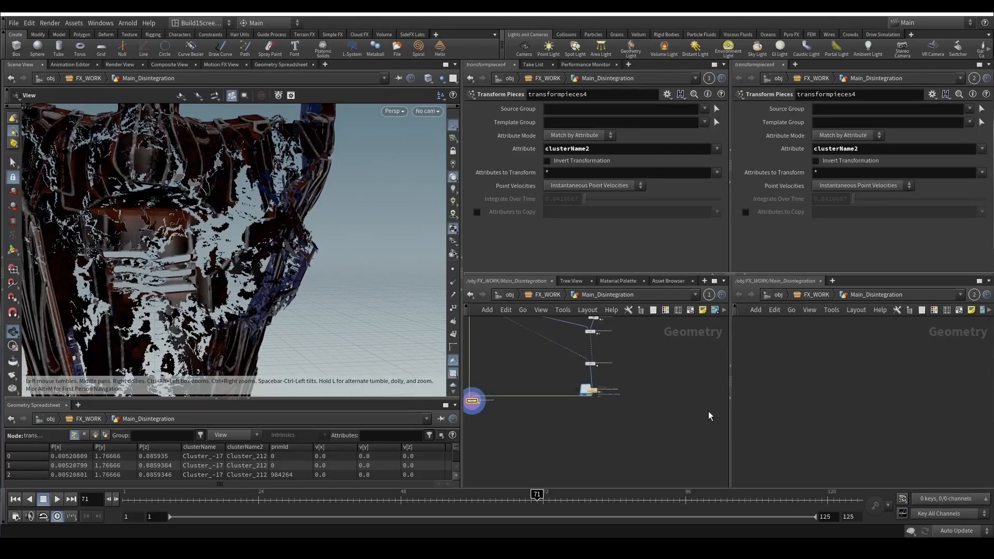
drag(255, 236, 295, 269)
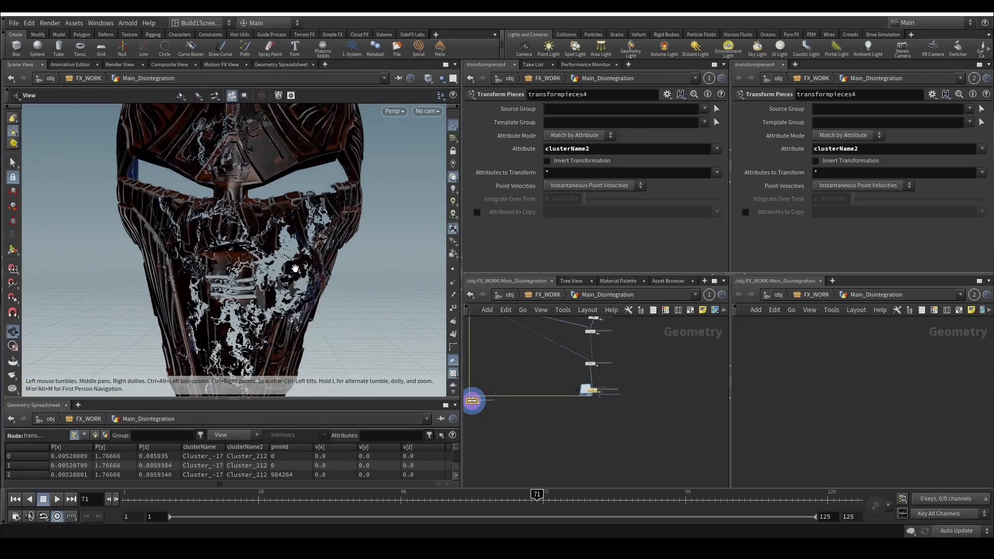
Go back to frame 1 and compare the mask's mouth area there with frame 21.
key(ctrl+Up)
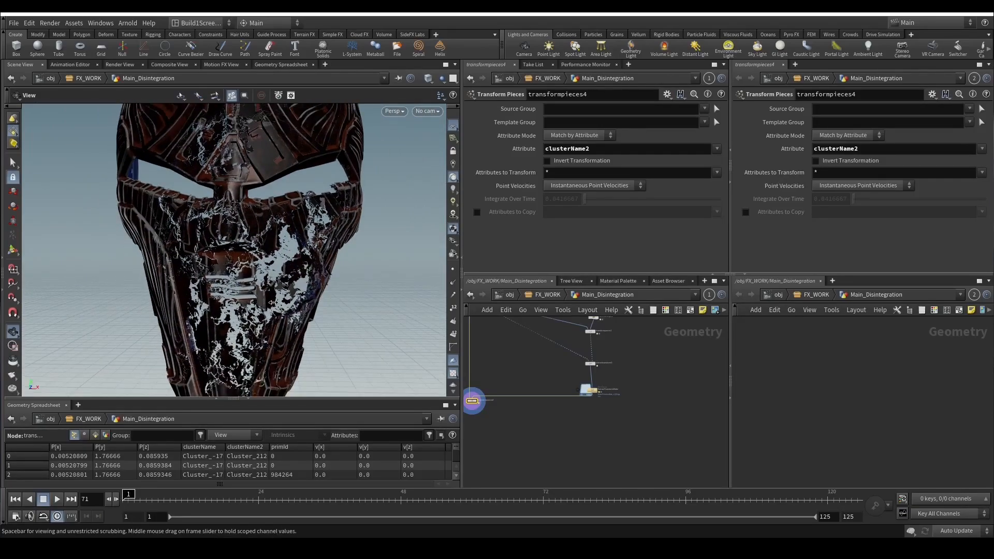
drag(243, 255, 262, 251)
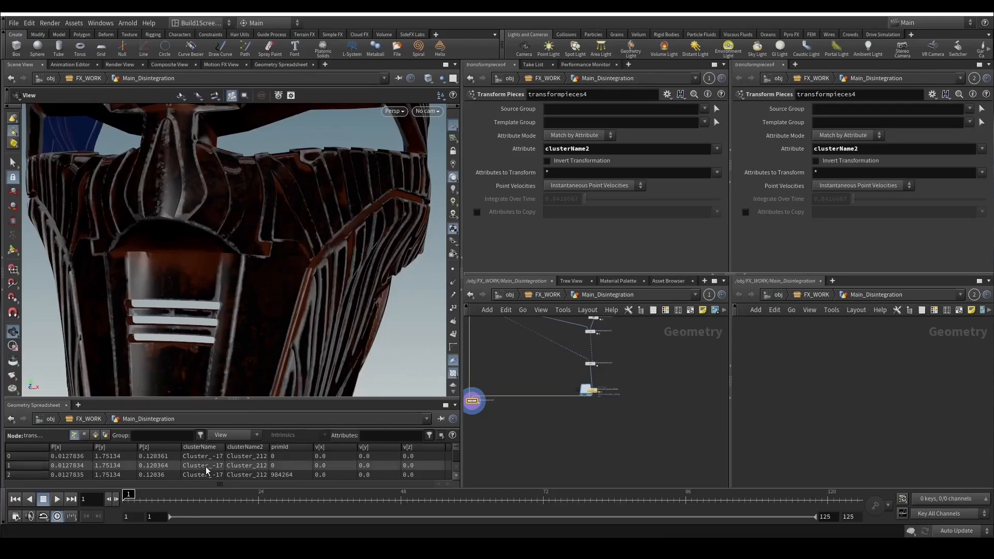
click(220, 501)
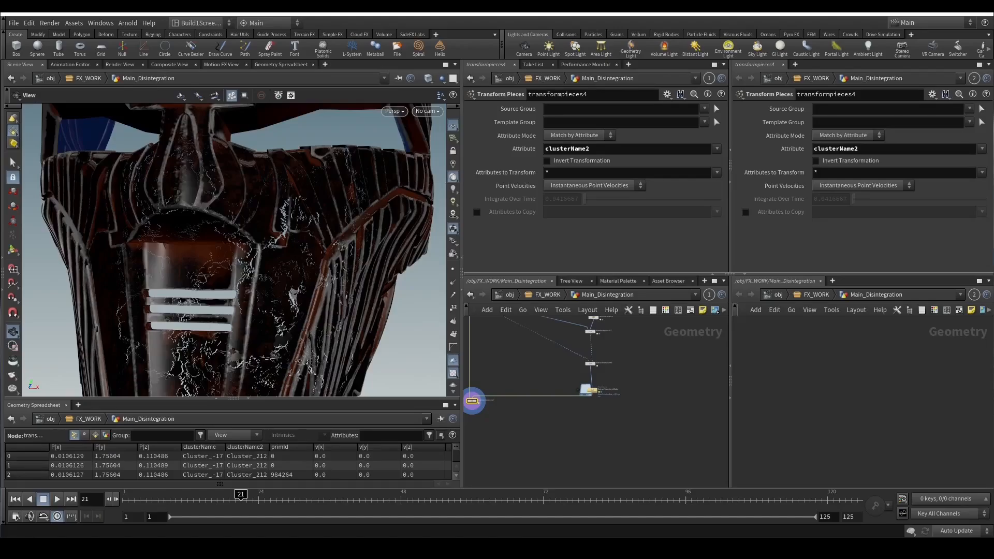
Select ExtractTransformBake and display its cached cluster points at frame 21.
scroll(618, 416, up, 2)
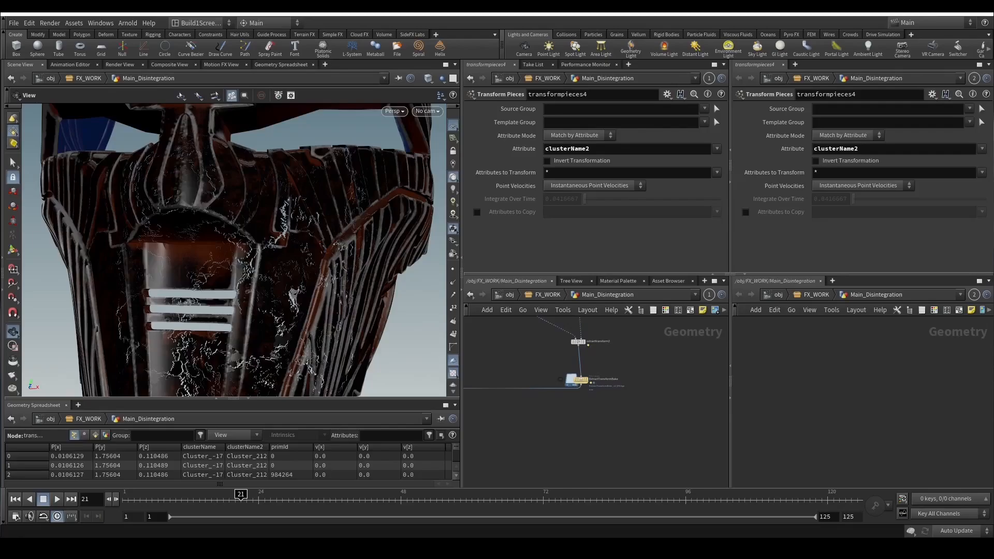
click(574, 381)
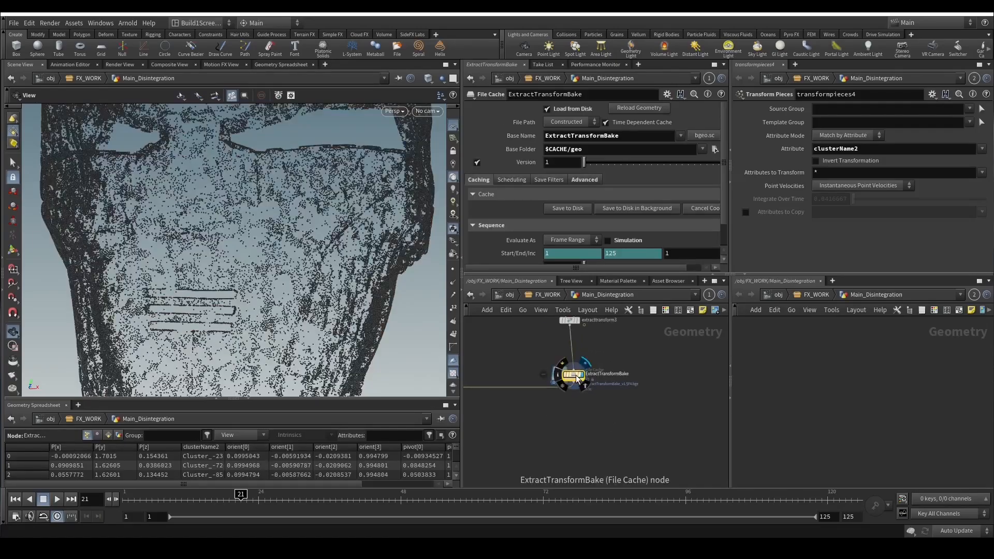
click(583, 379)
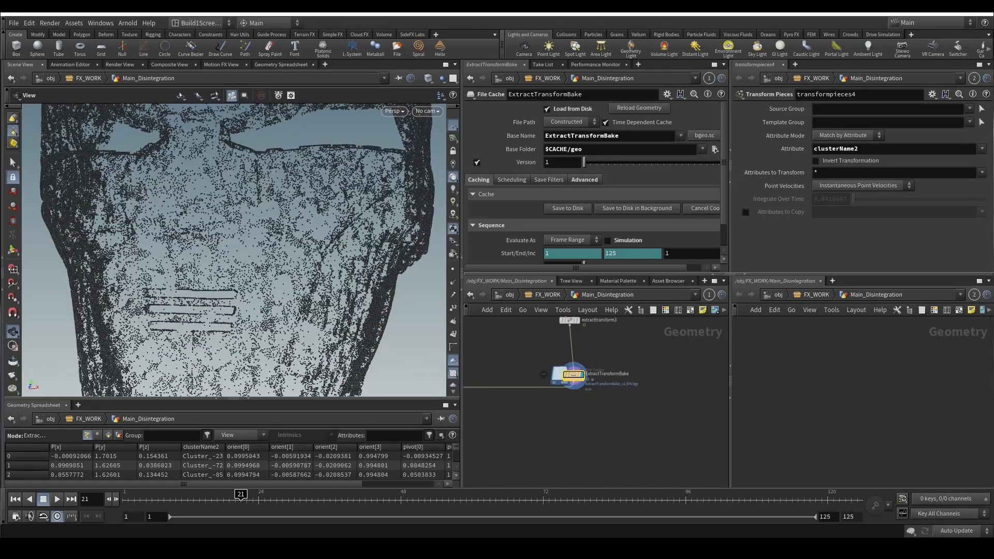
Add a Time Shift node below ExtractTransformBake and wire the cache's output into it.
middle_drag(604, 466, 659, 461)
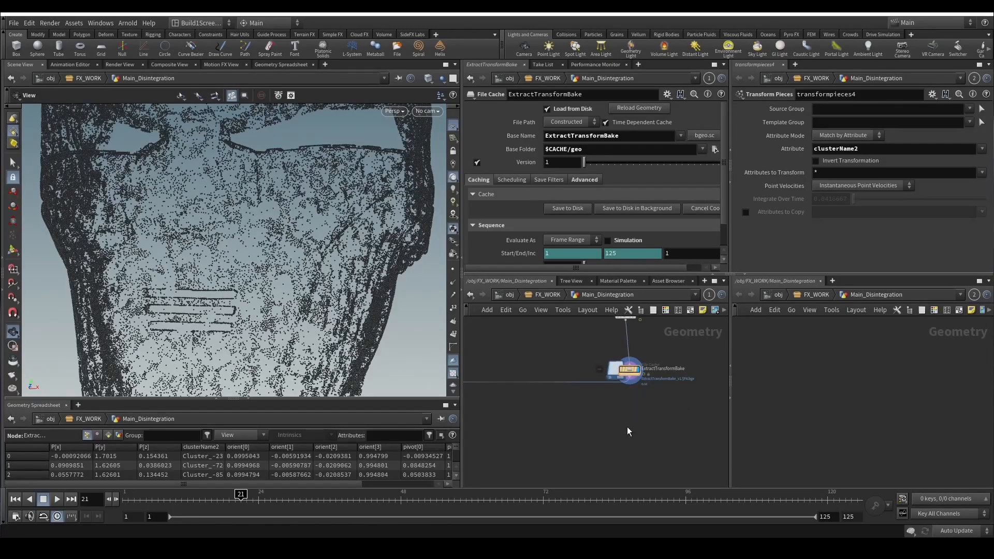
key(Tab)
text(tim)
key(Return)
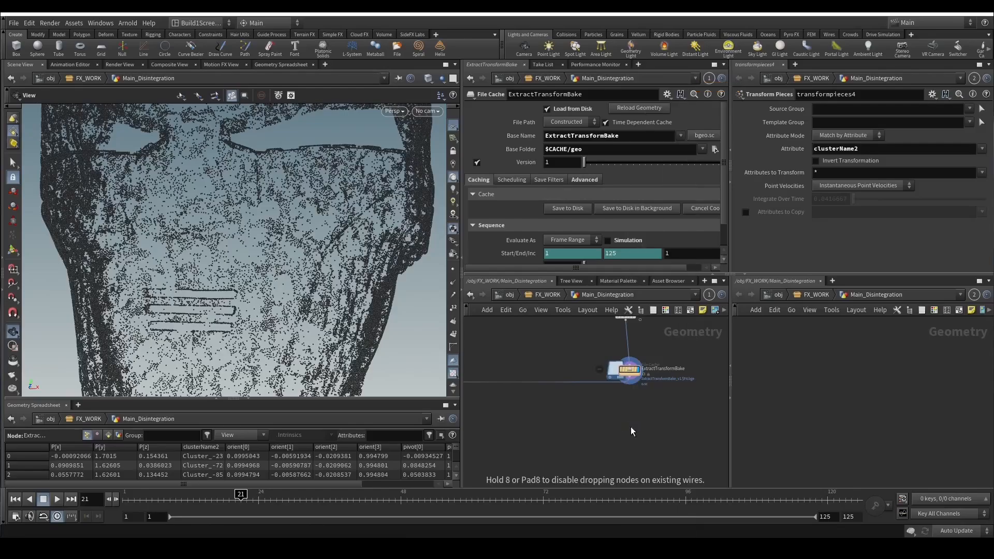
click(630, 426)
drag(180, 275, 283, 277)
right_drag(319, 355, 217, 228)
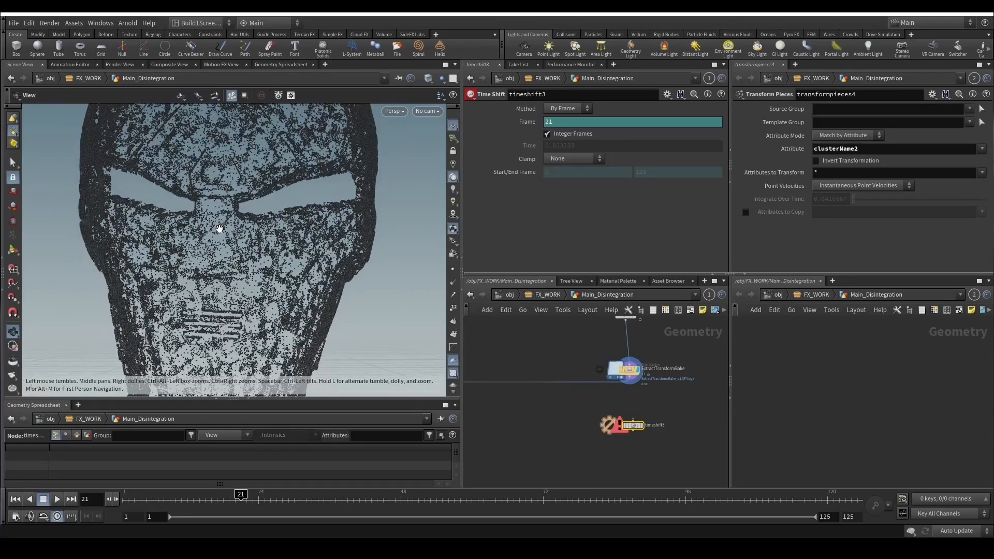
middle_drag(217, 229, 240, 242)
click(634, 420)
click(630, 378)
Display transformpieces4 for comparison and switch the display to the new Time Shift node.
middle_drag(558, 417, 660, 414)
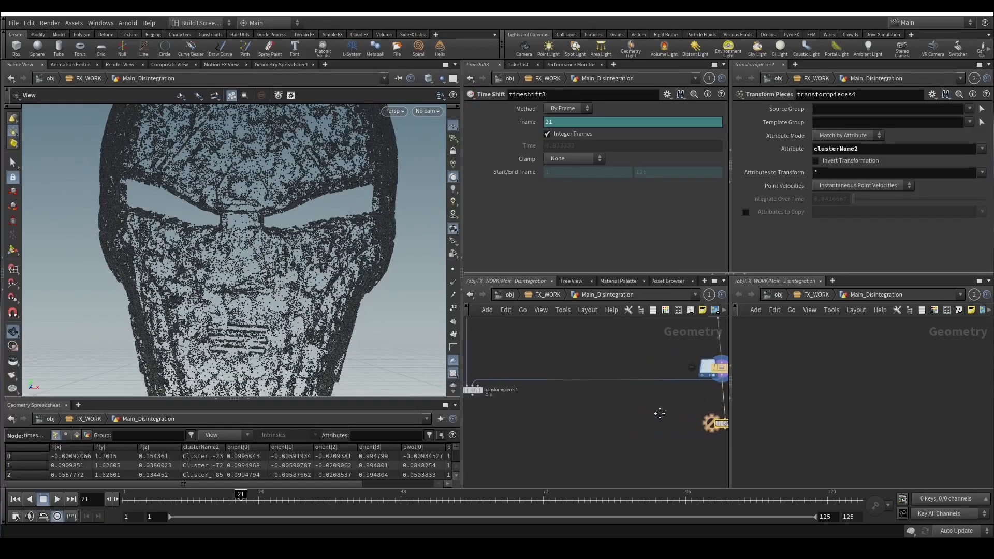
scroll(572, 405, down, 3)
click(513, 396)
key(r)
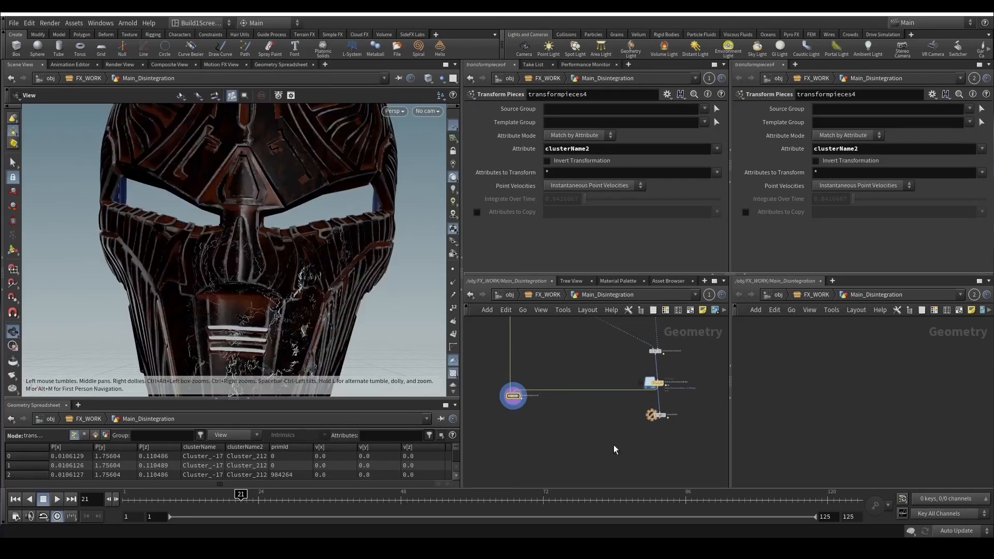
click(656, 415)
key(r)
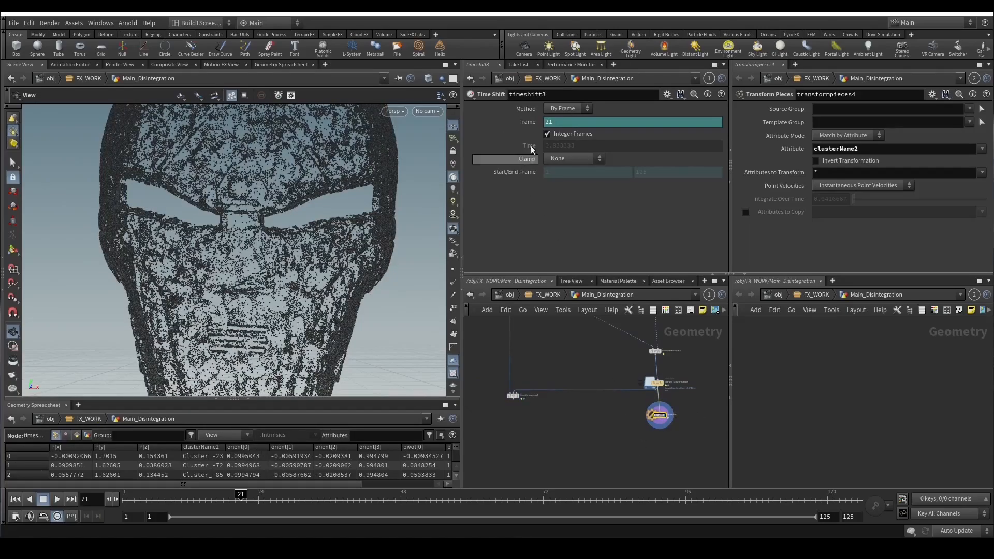
Remove the expression from the Time Shift's Frame parameter, set it to 1, and return the timeline to frame 1.
right_click(524, 122)
click(561, 242)
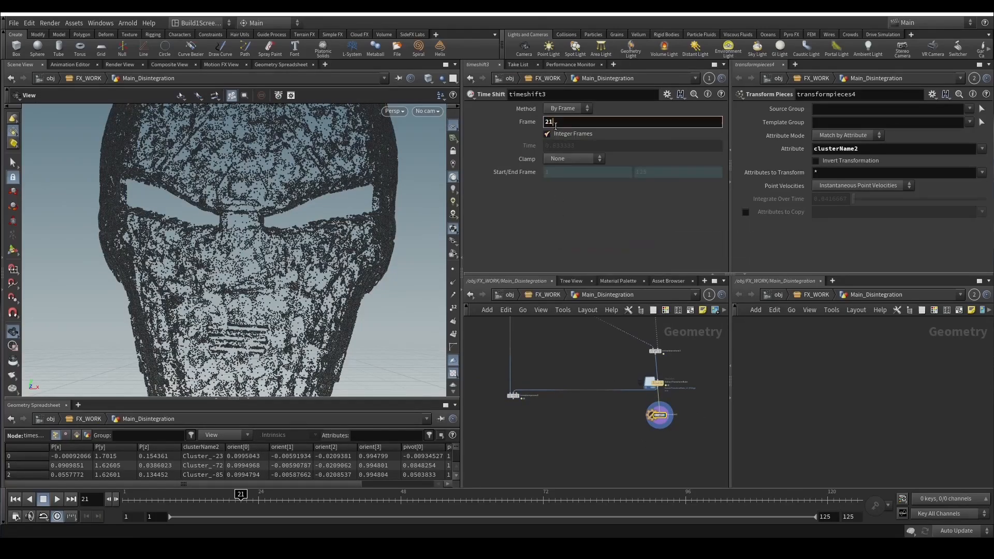
text(1)
key(Return)
click(127, 499)
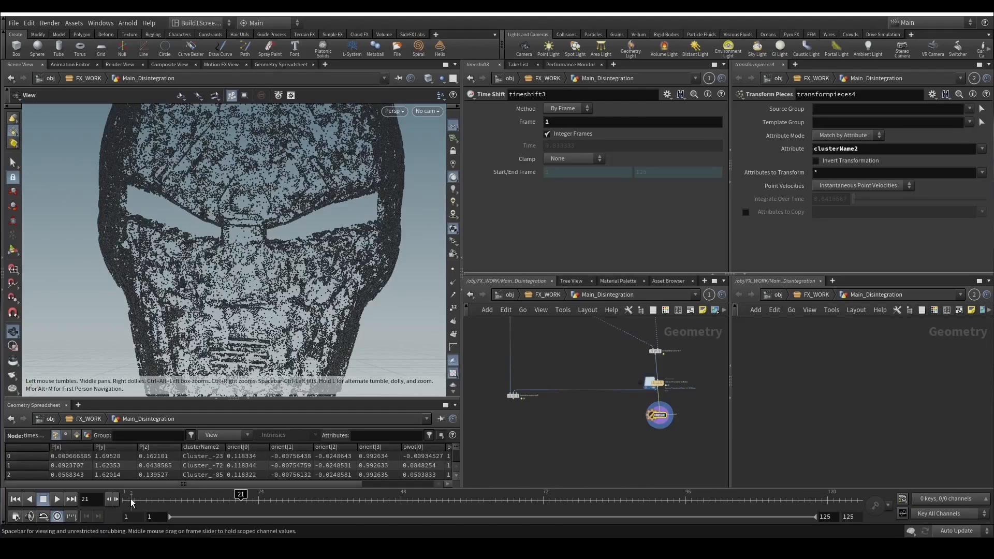
drag(252, 244, 217, 269)
Add an Attribute Wrangle below the Time Shift node, wire the Time Shift's output into it, and display it.
scroll(616, 453, down, 4)
middle_drag(626, 458, 569, 428)
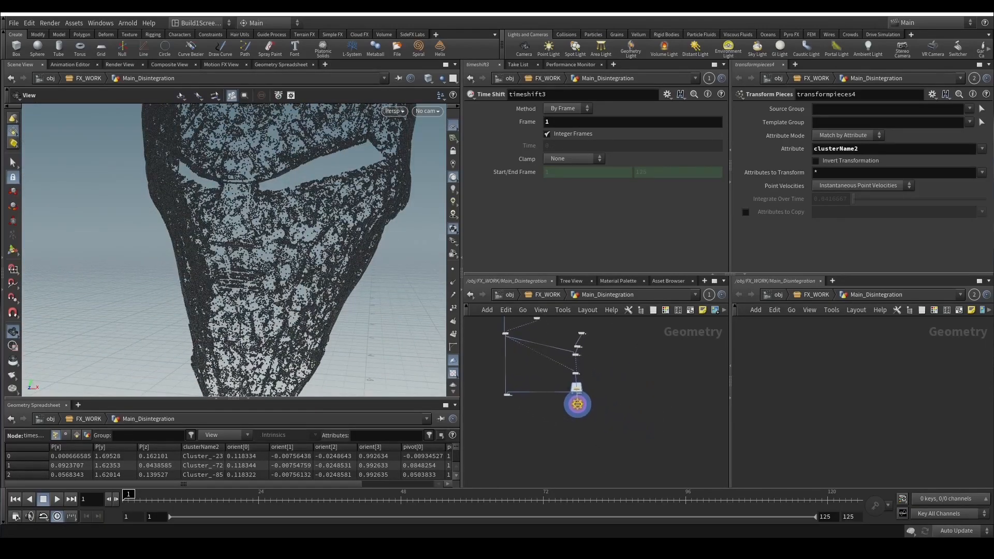
scroll(602, 470, up, 3)
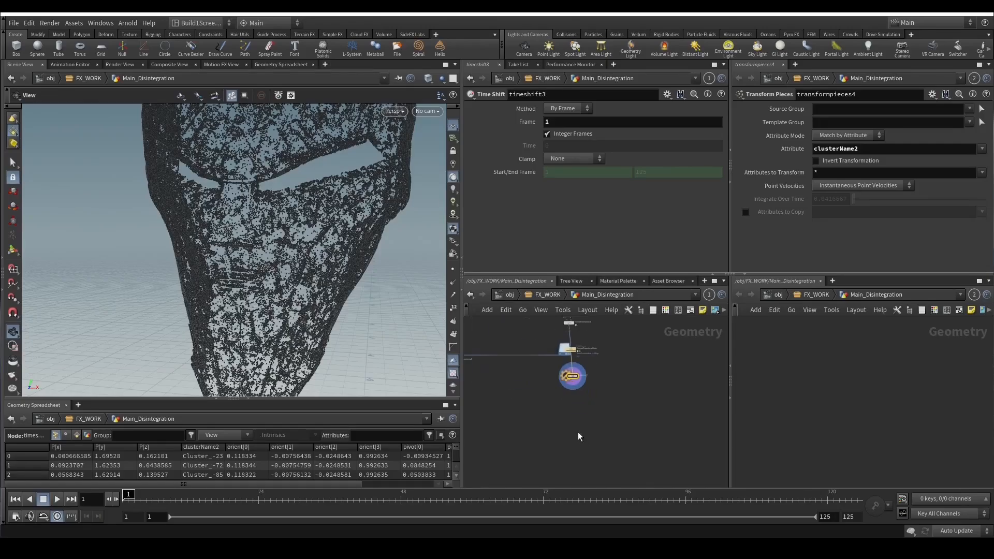
key(Tab)
text(attwr)
key(Return)
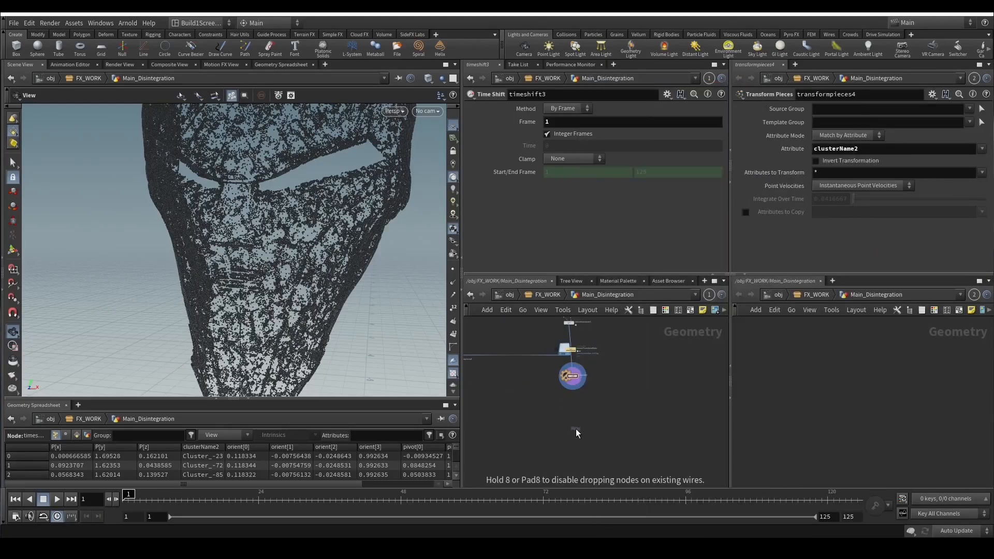
click(575, 427)
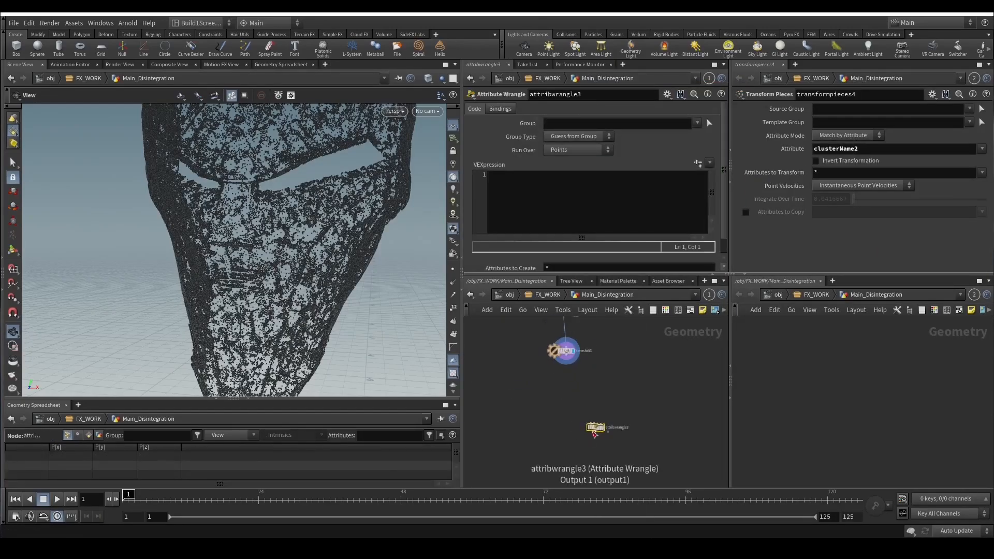
drag(568, 422, 563, 417)
click(567, 356)
click(564, 409)
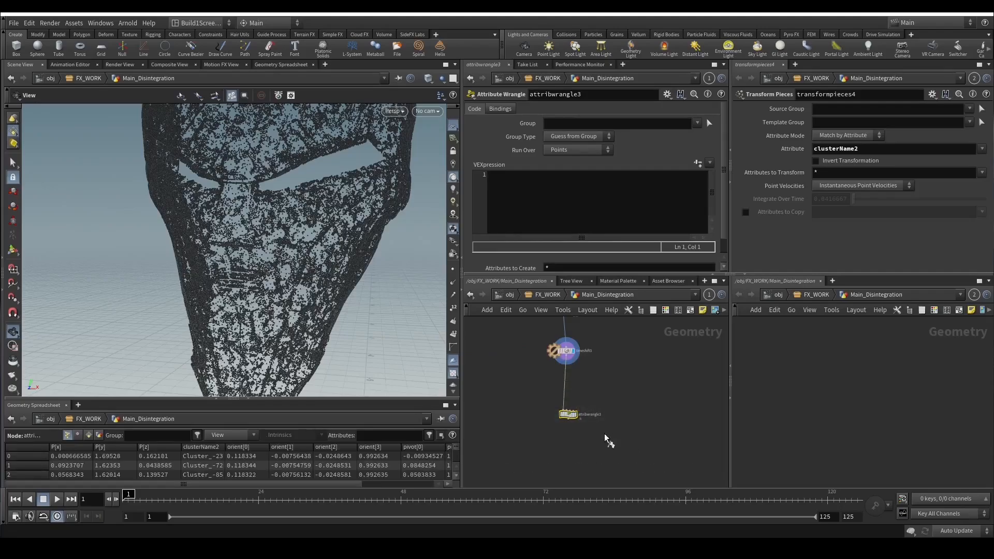
click(577, 415)
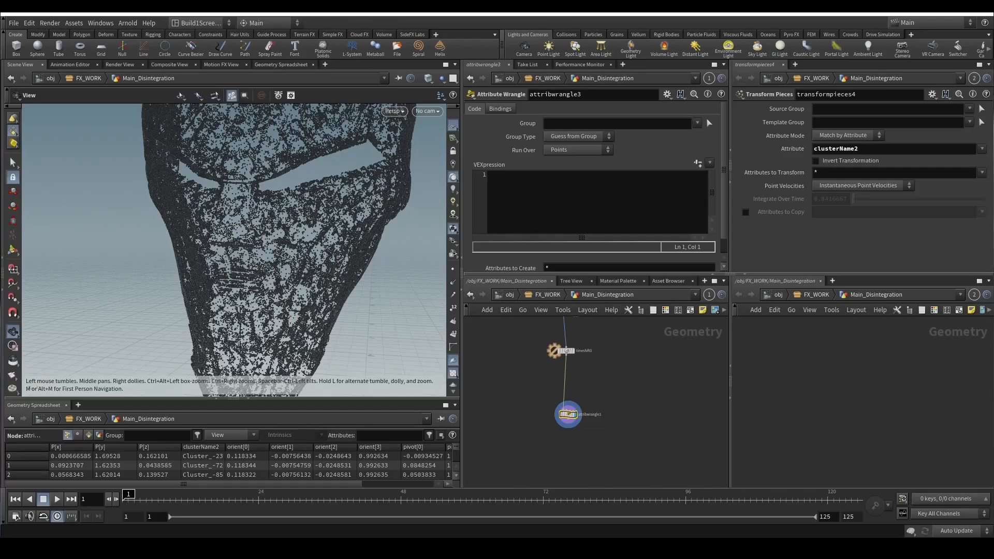
Write the wrangle code int neighbours[]=nearpoints(0, @P, chf("maxDist"), chi('maxPoints')); and widen the parameter pane to complete the line.
click(582, 191)
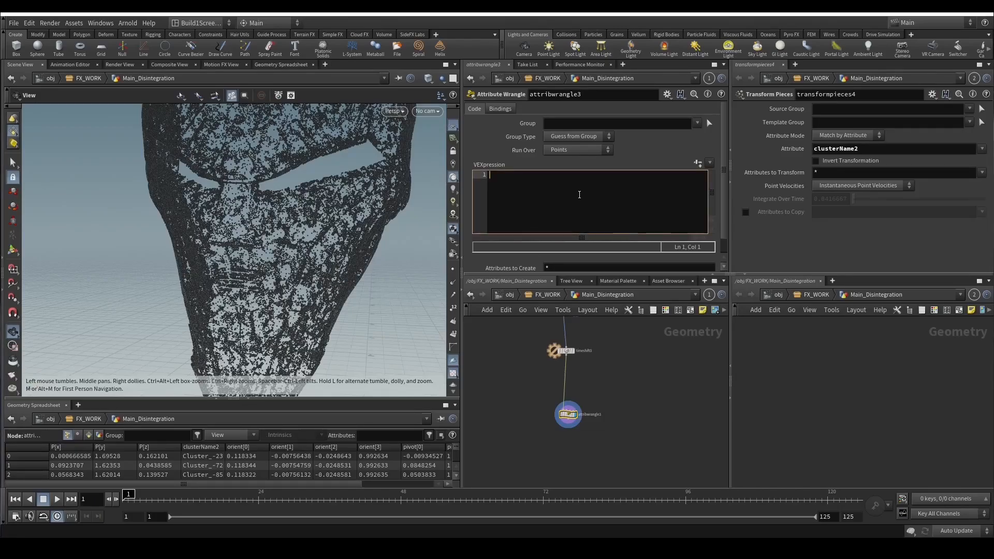
text(int neighbours[]=)
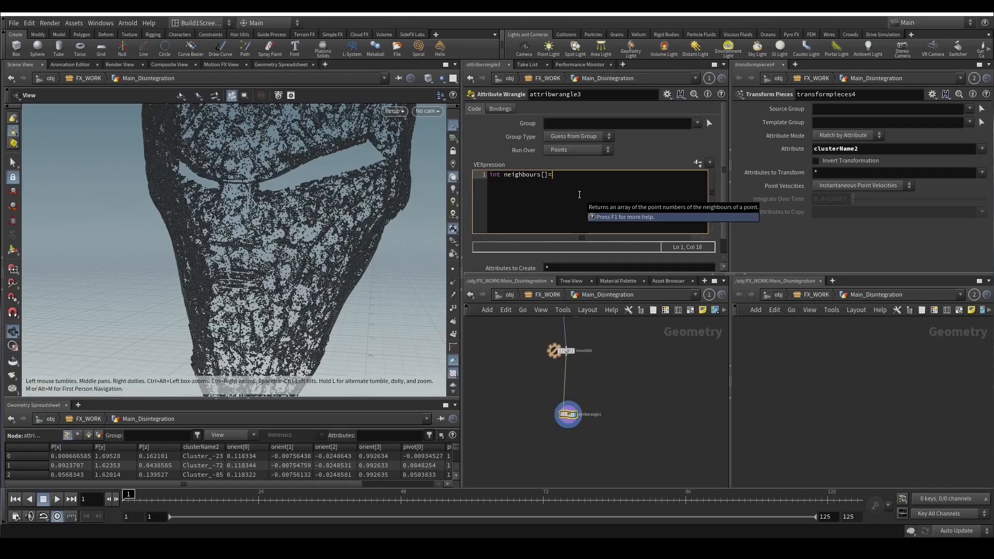
text(nearpoints)
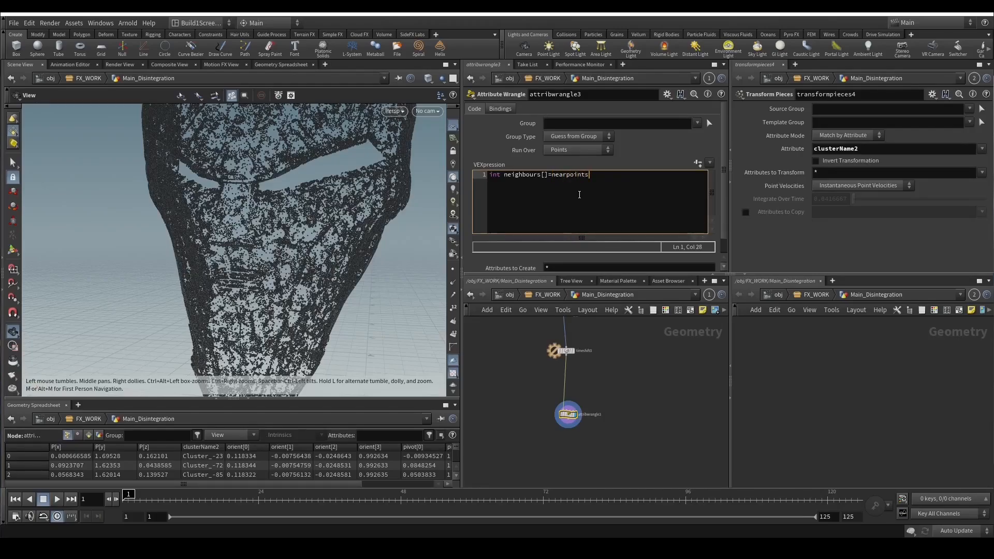
text(()
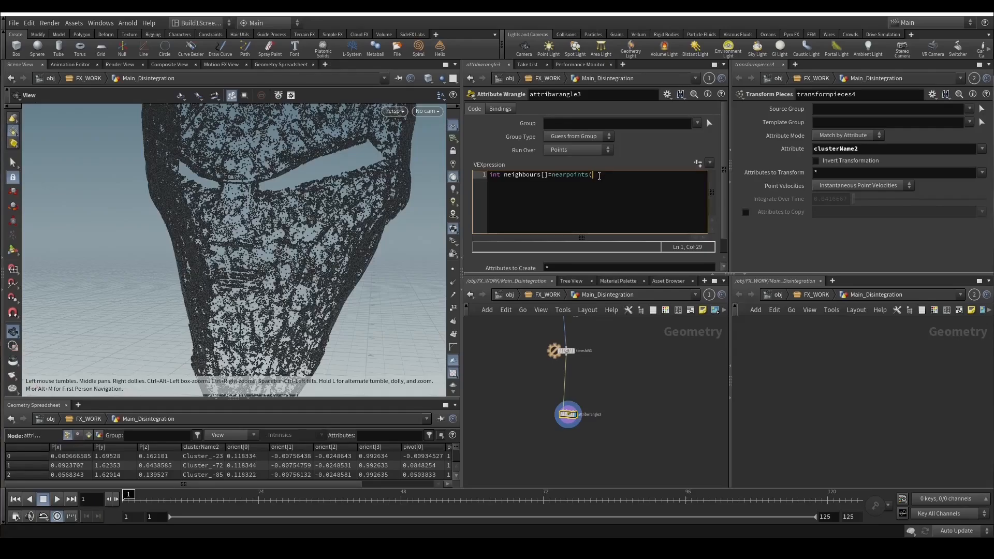
text(0, @P, chf("maxDist")
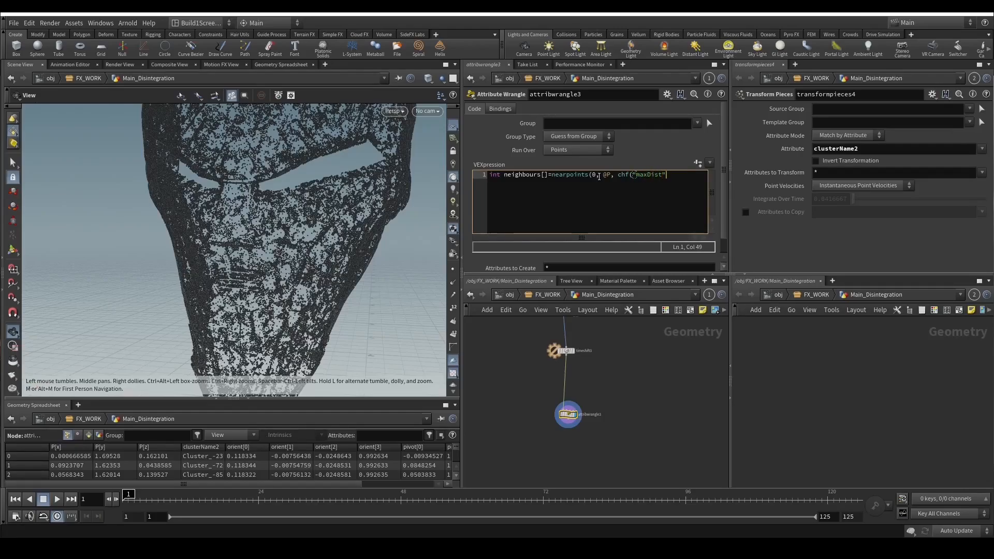
text(), chi()
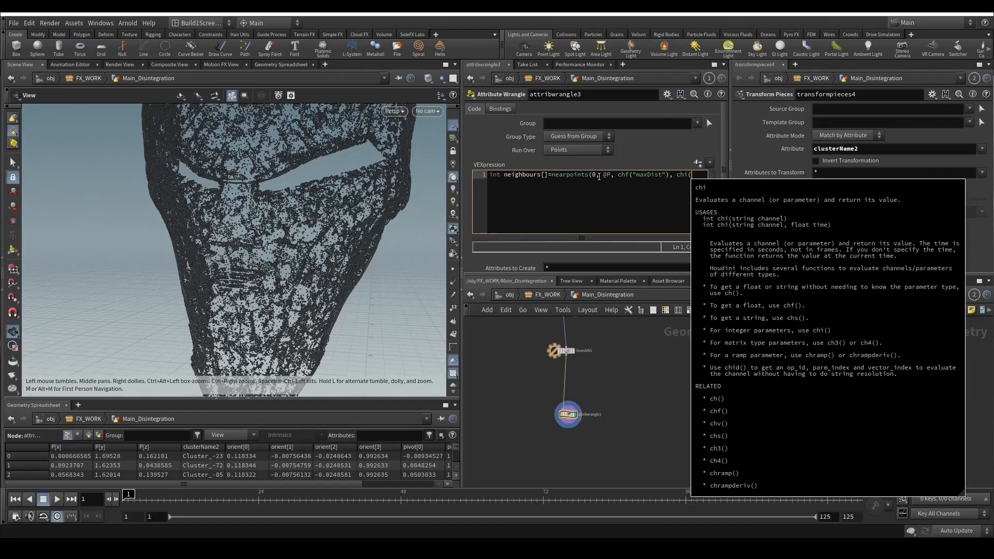
text('max)
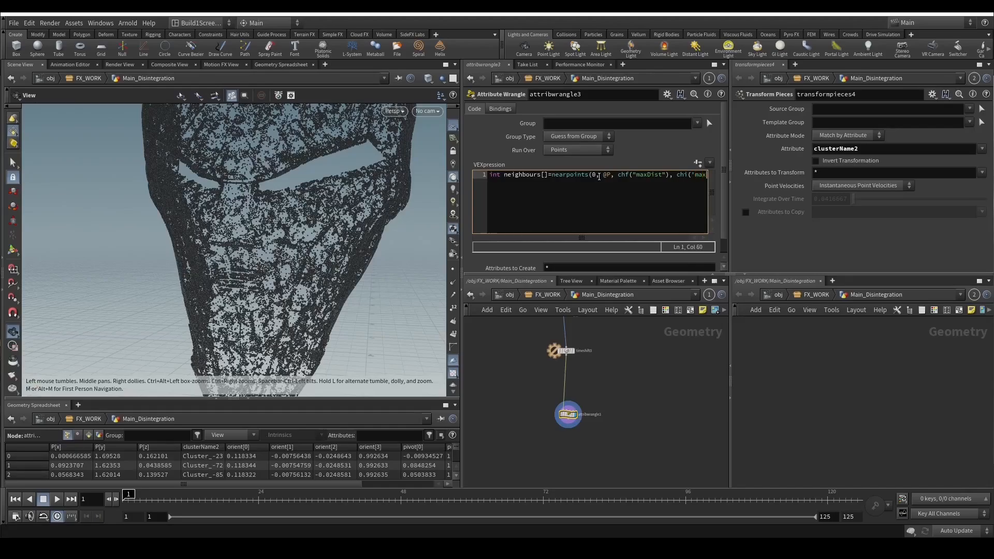
text(Points'));)
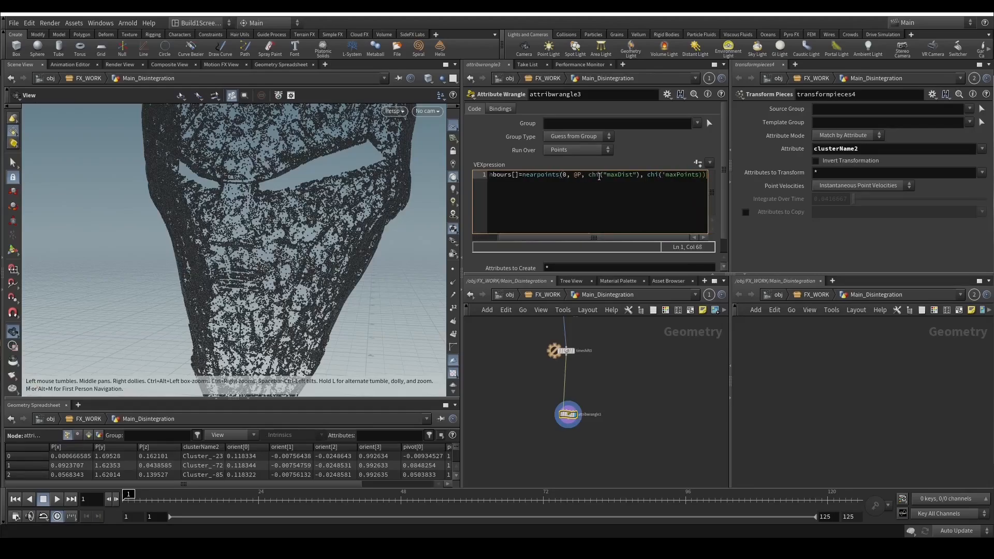
drag(730, 213, 887, 214)
click(731, 174)
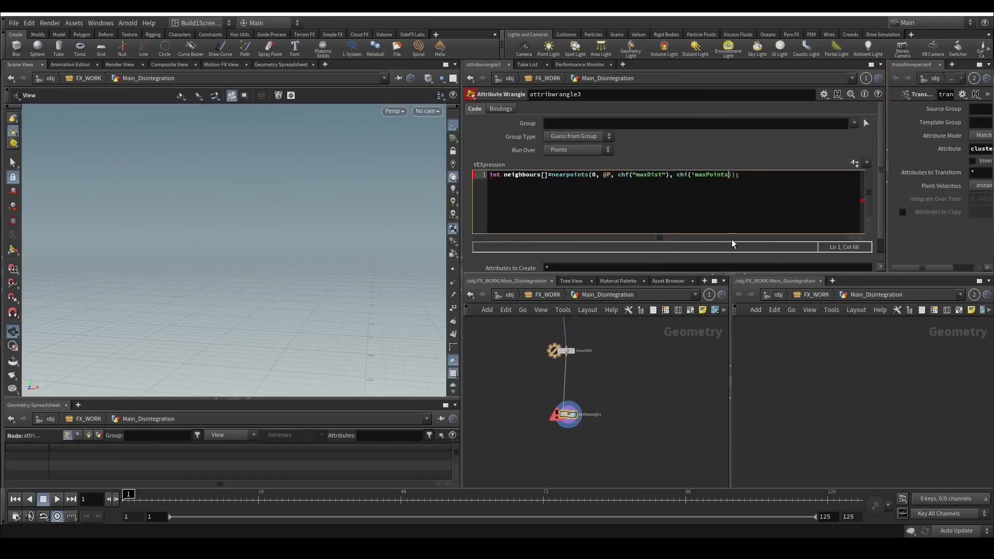
click(681, 373)
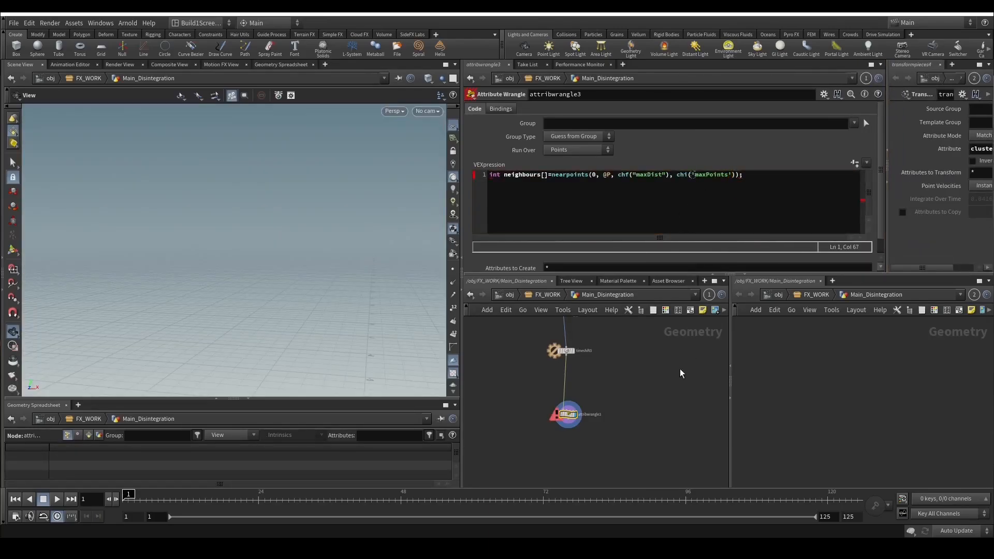
Create the wrangle's channel parameters from the code, and set Maxdist to .1 and Maxpoints to 80.
click(855, 165)
scroll(553, 257, down, 2)
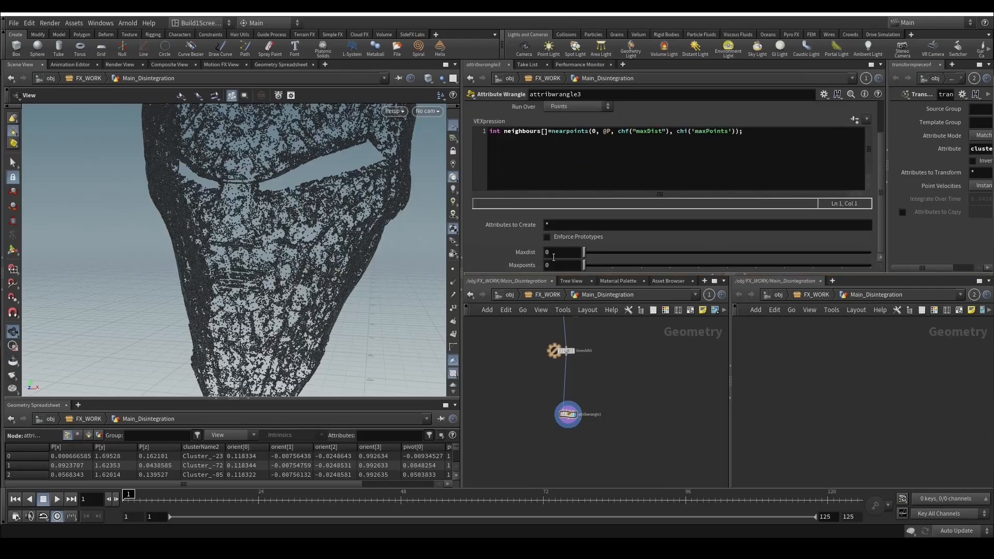
double_click(565, 253)
text(.1)
double_click(563, 265)
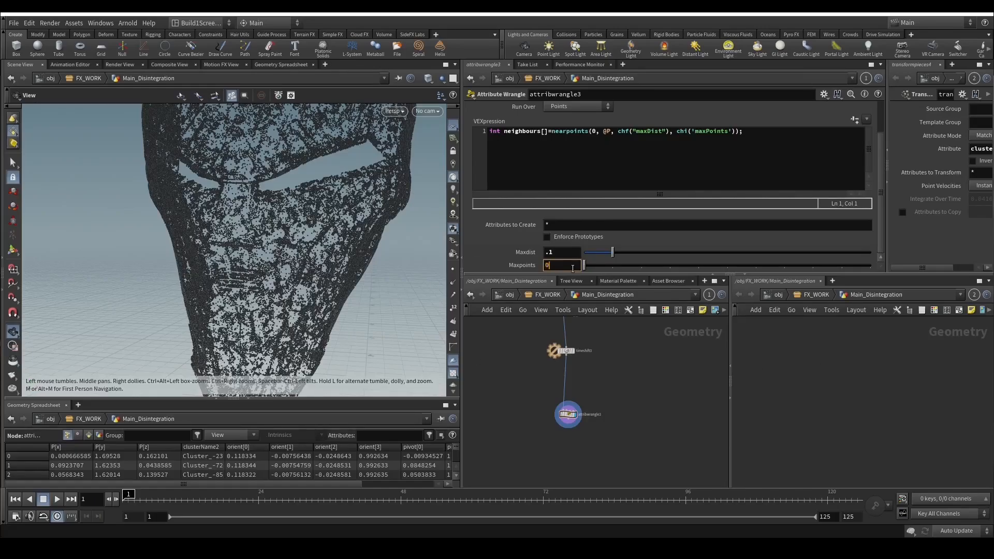
text(80)
key(Return)
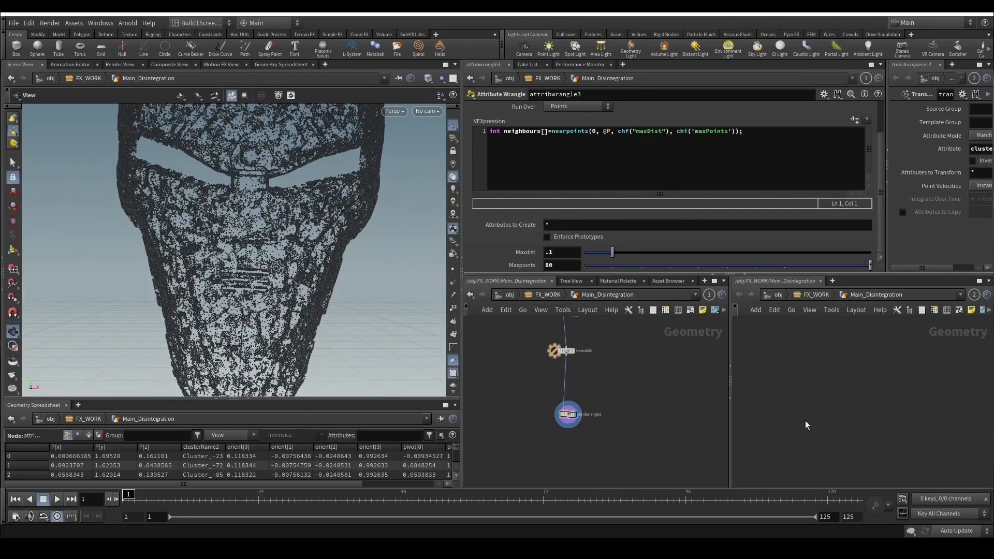
Add the line i@test=neighbours[0]; below the nearpoints call in the wrangle code.
middle_drag(328, 386, 361, 365)
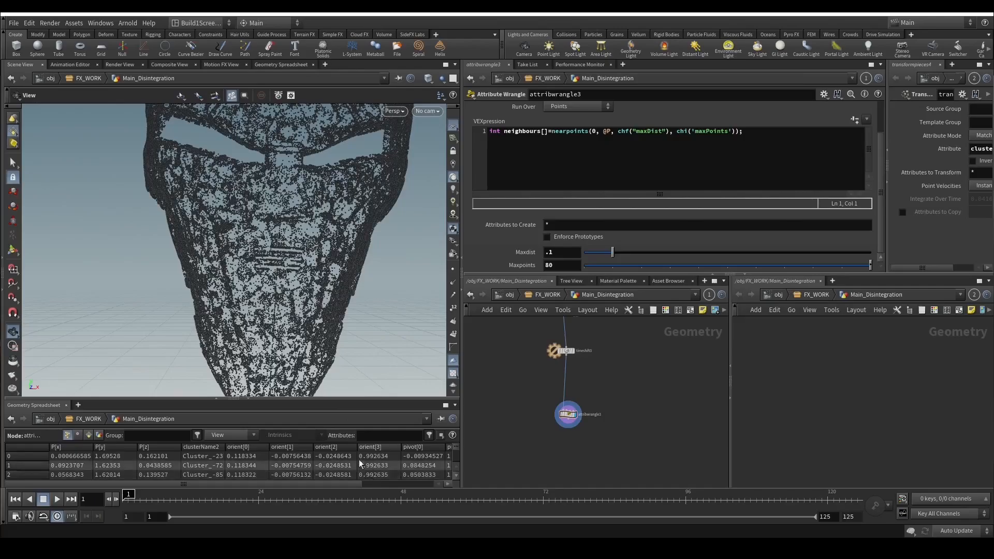
drag(314, 285, 329, 228)
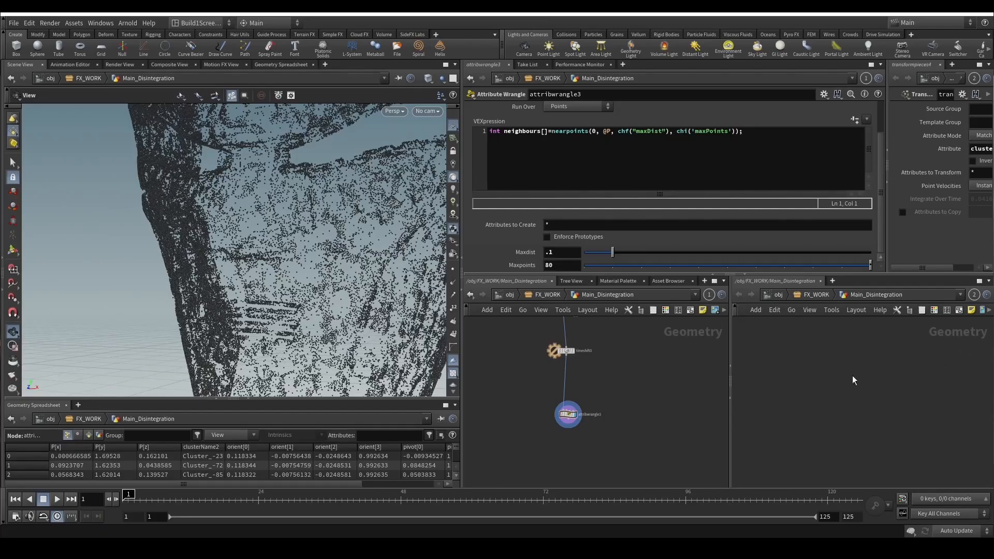
click(816, 152)
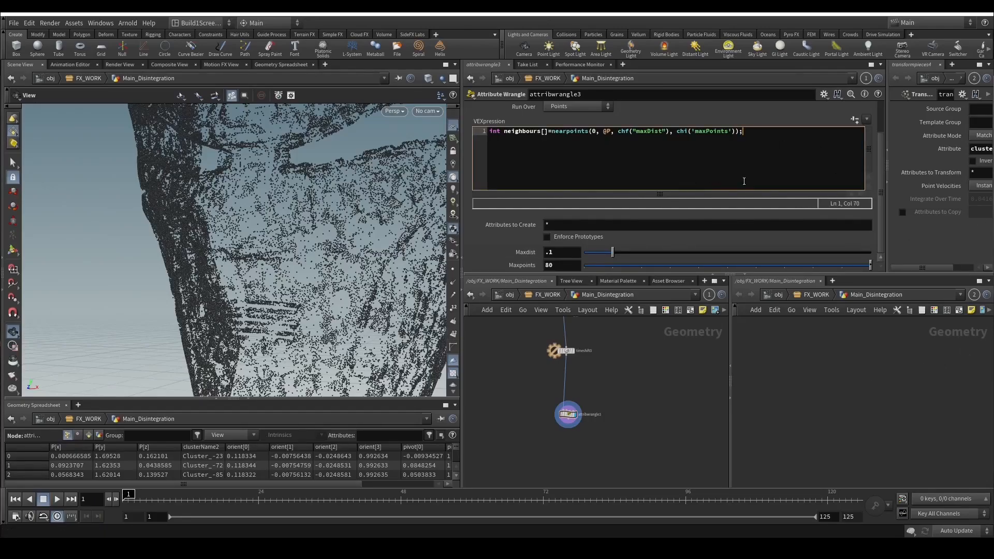
key(Return)
key(Return)
text(i@test=)
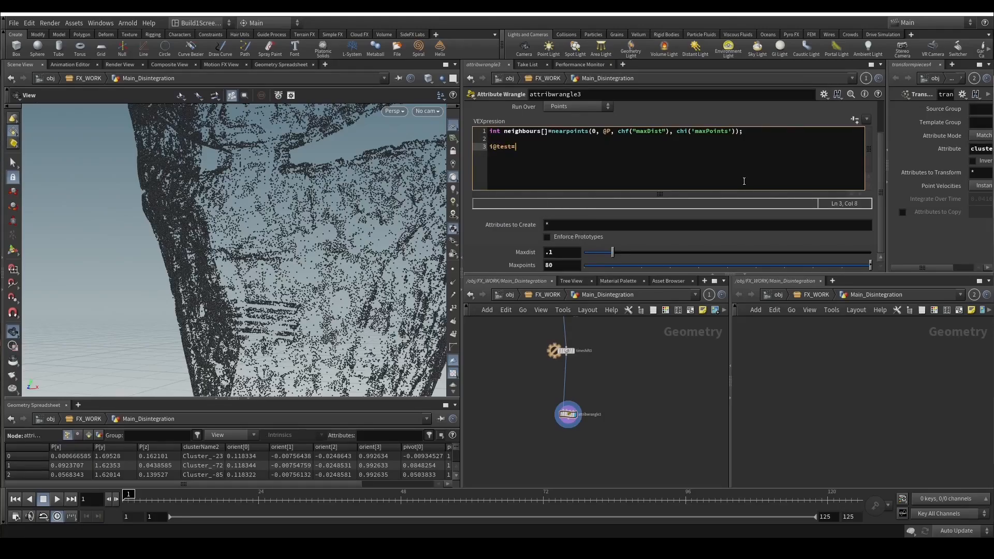
drag(505, 131, 548, 134)
key(ctrl+c)
click(537, 146)
key(ctrl+v)
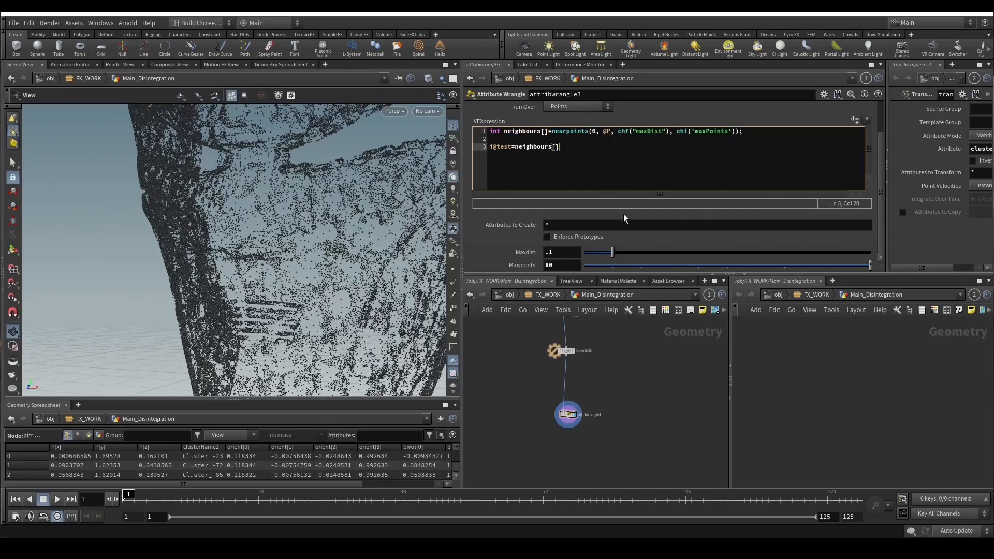
text(;)
text(0)
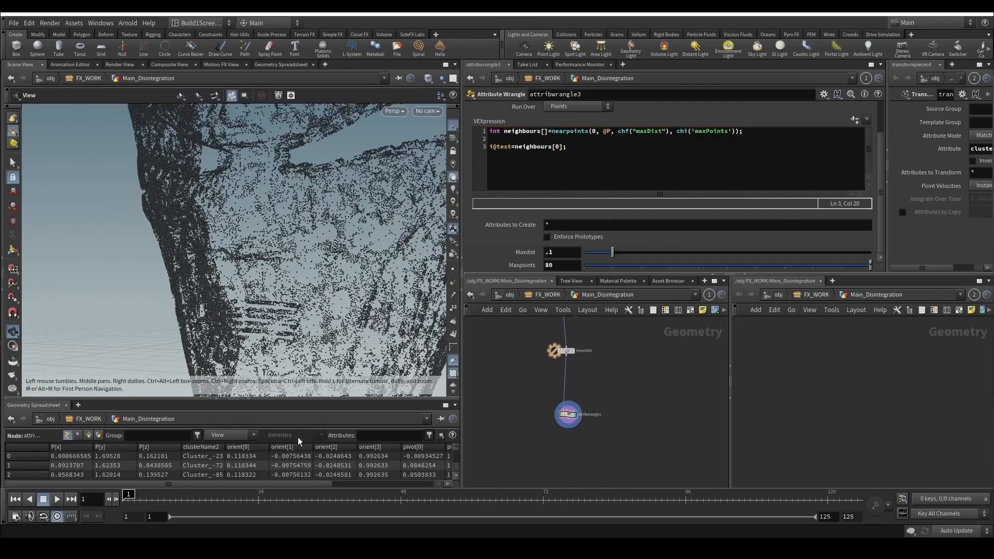
Show only the test attribute in the Geometry Spreadsheet, widen its column, and sort the points by test in descending order.
click(245, 436)
click(234, 345)
click(225, 437)
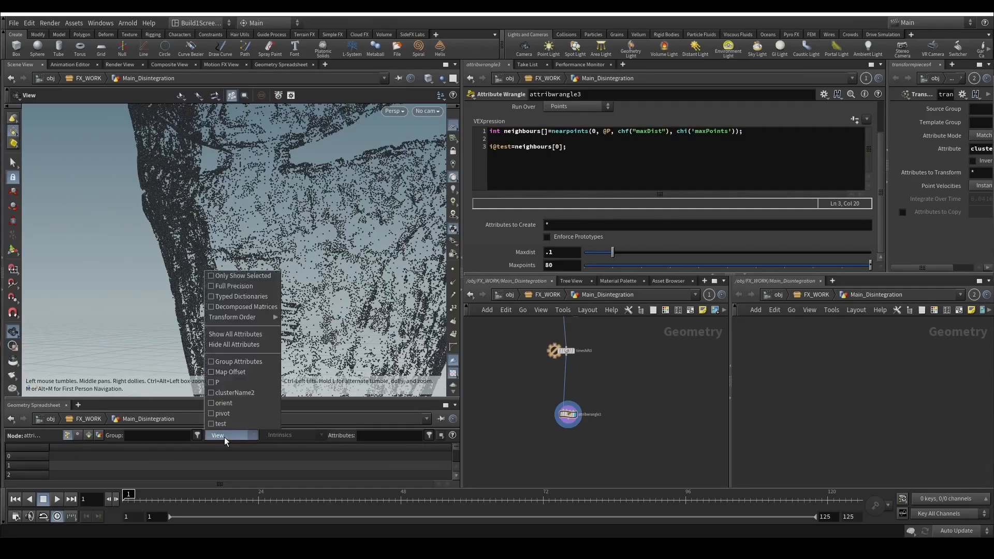
click(222, 417)
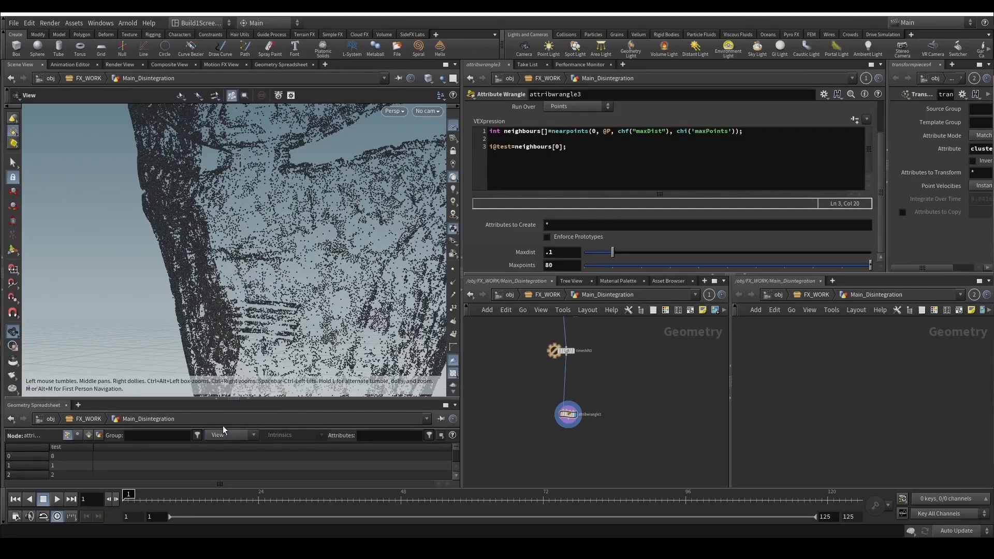
click(67, 447)
drag(93, 447, 144, 446)
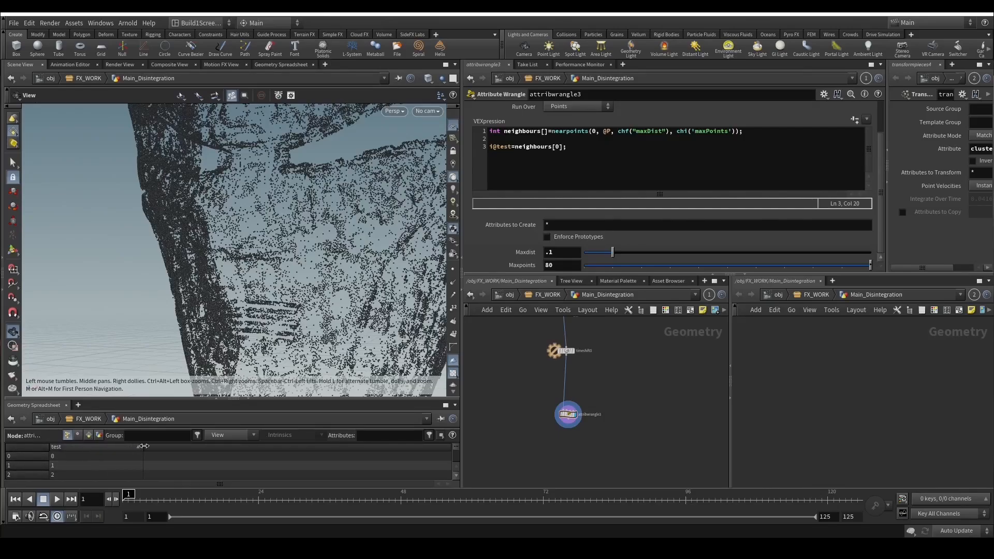
drag(155, 358, 183, 315)
click(65, 447)
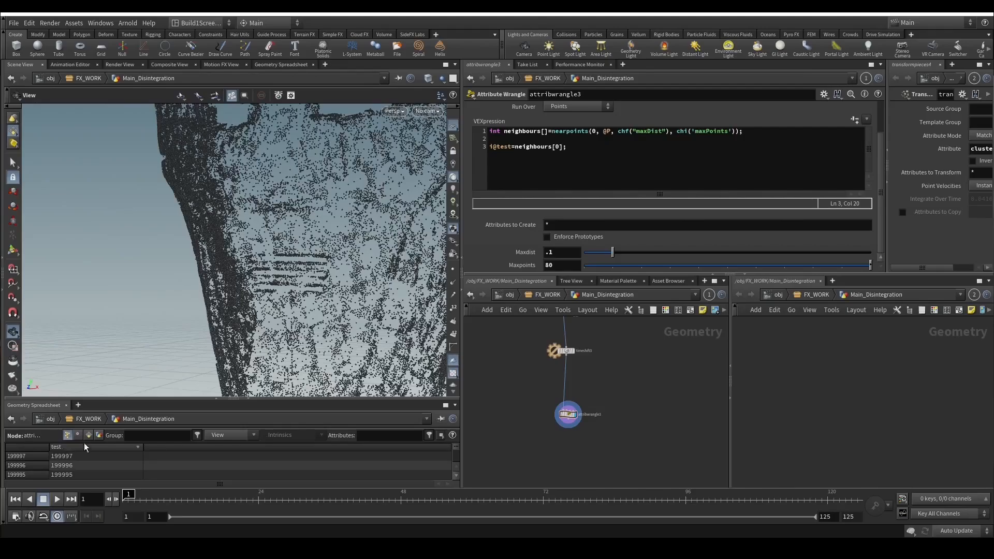
scroll(309, 238, up, 5)
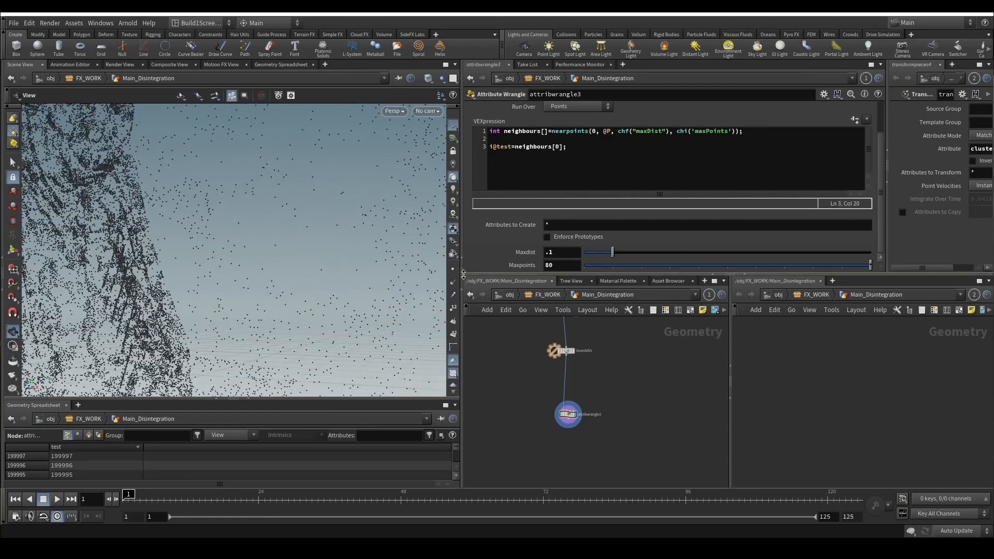
scroll(344, 259, up, 1)
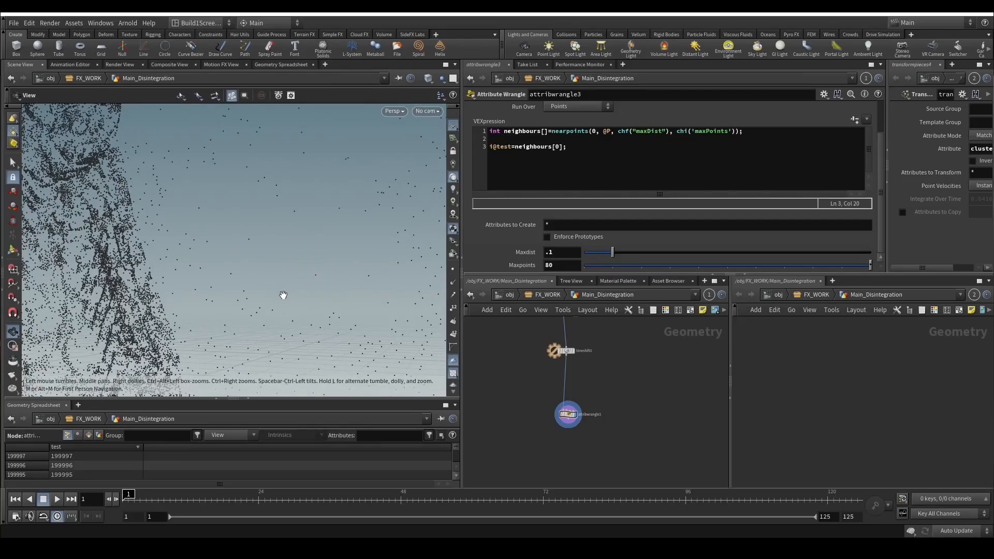
Change the array index in the i@test line to 1 and display point numbers in the viewport.
click(557, 148)
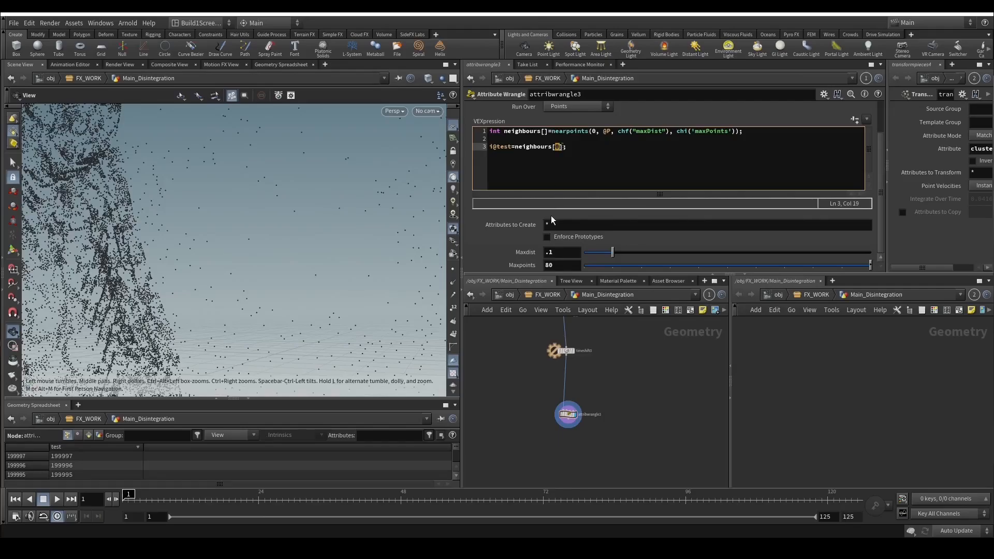
text(1)
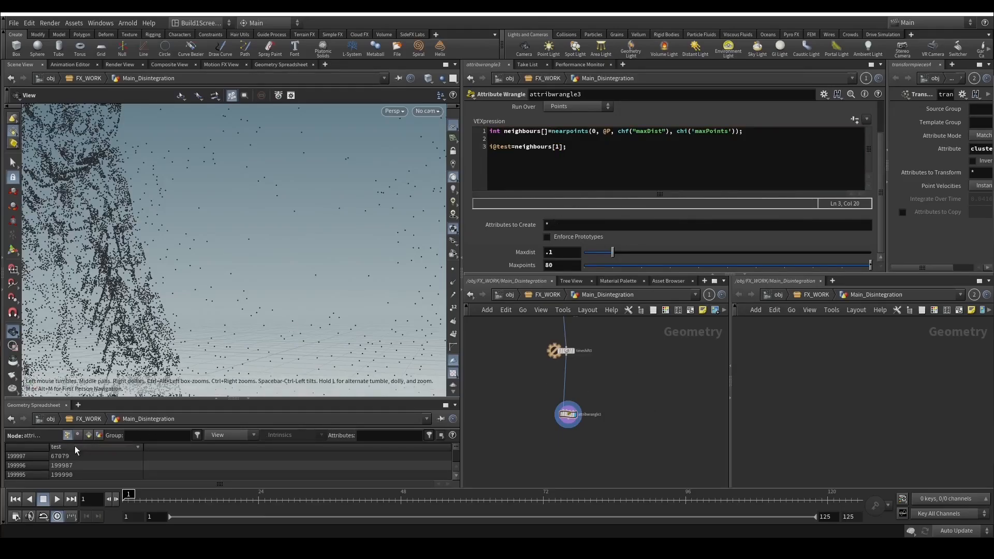
scroll(76, 465, down, 3)
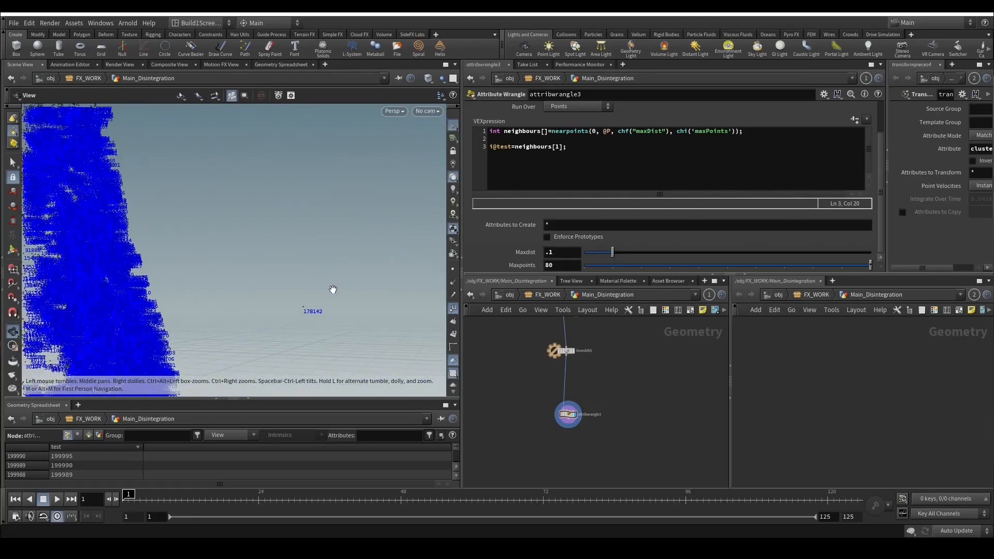
middle_drag(368, 330, 315, 306)
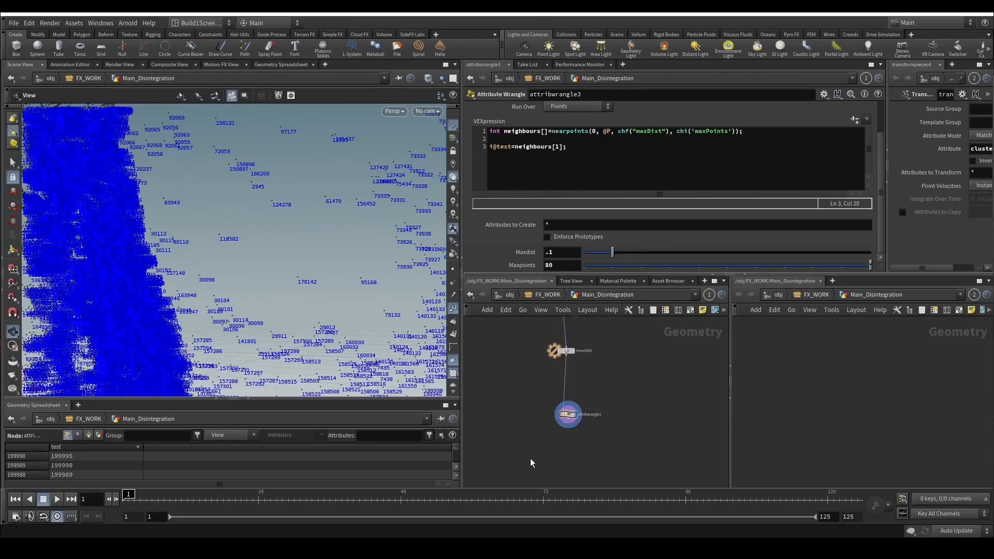
Add a Blast node below the wrangle, wire the wrangle's output into it, and display it.
key(Tab)
key(Return)
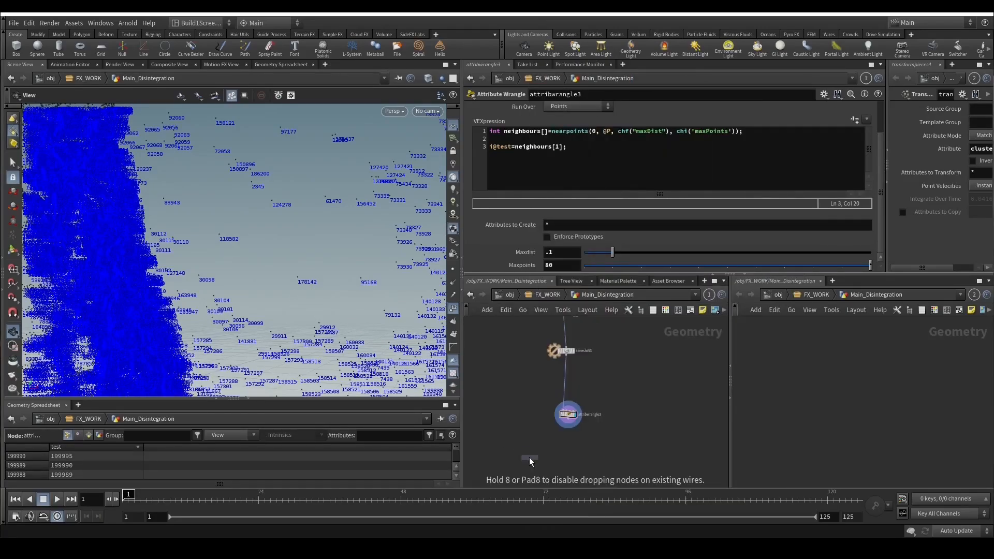
click(529, 458)
click(533, 450)
click(588, 407)
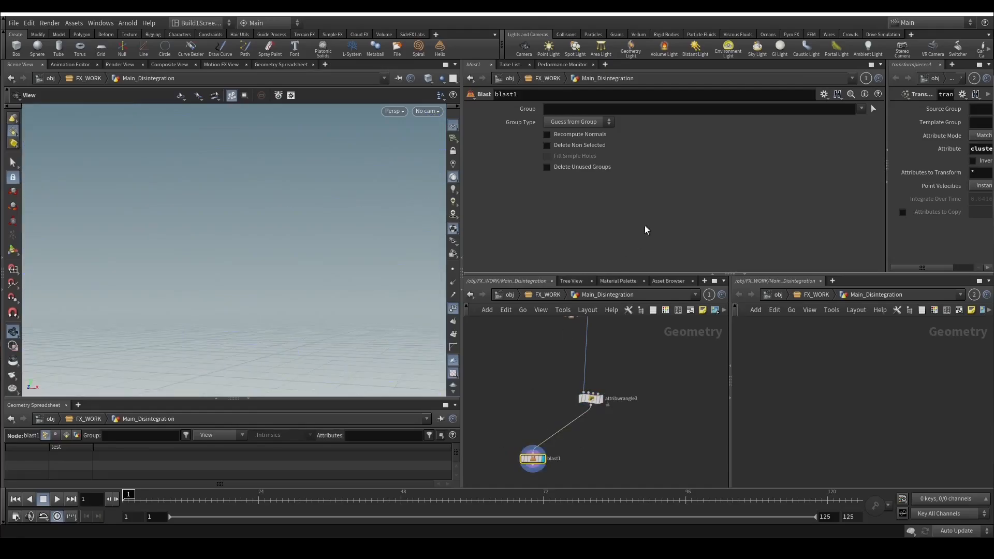
Pick point 178142 in the viewport as the Blast group and enable Delete Non Selected.
click(870, 110)
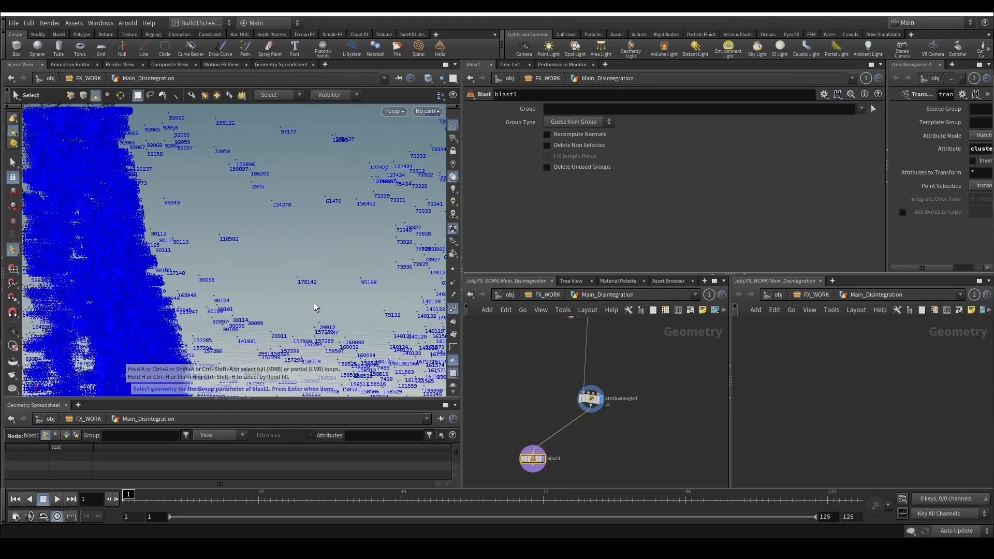
key(9)
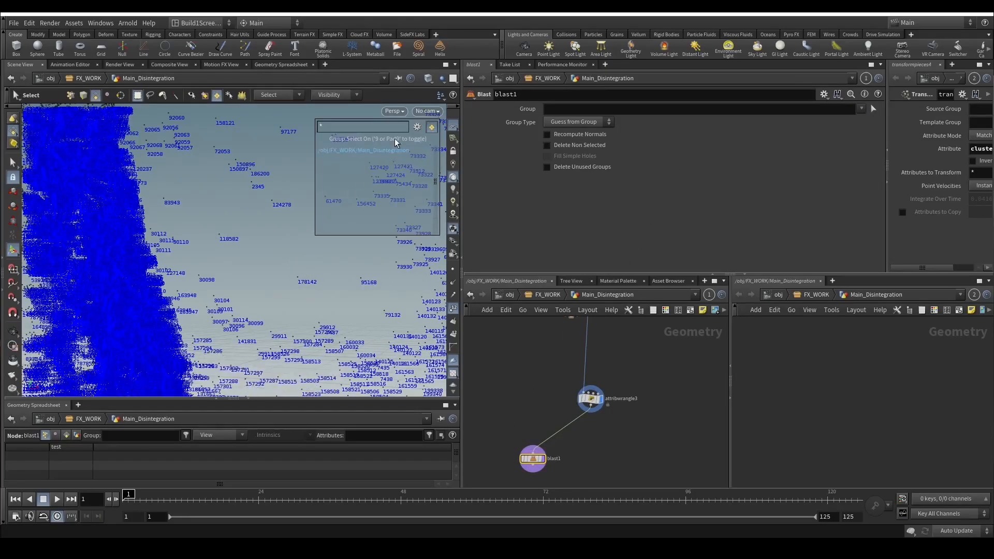
drag(237, 239, 312, 300)
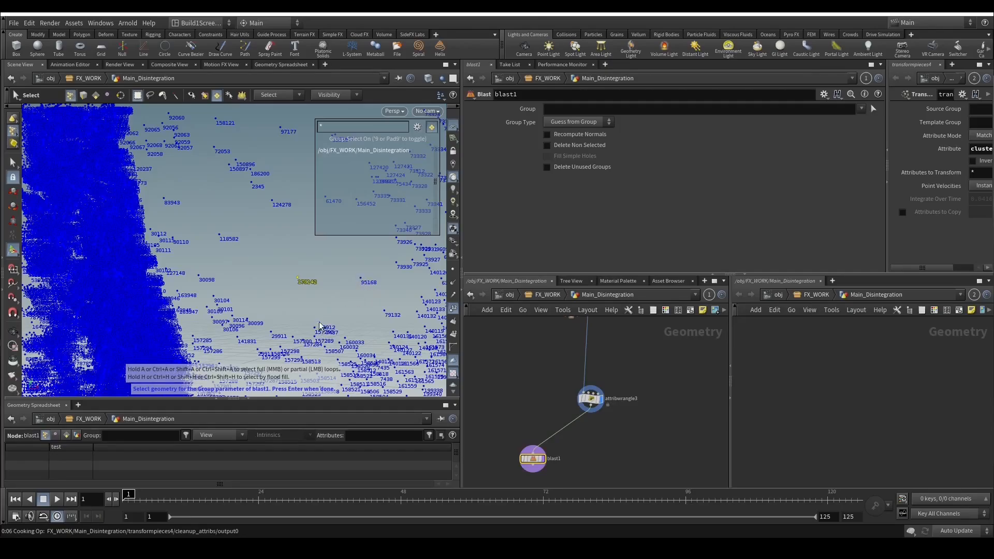
key(Return)
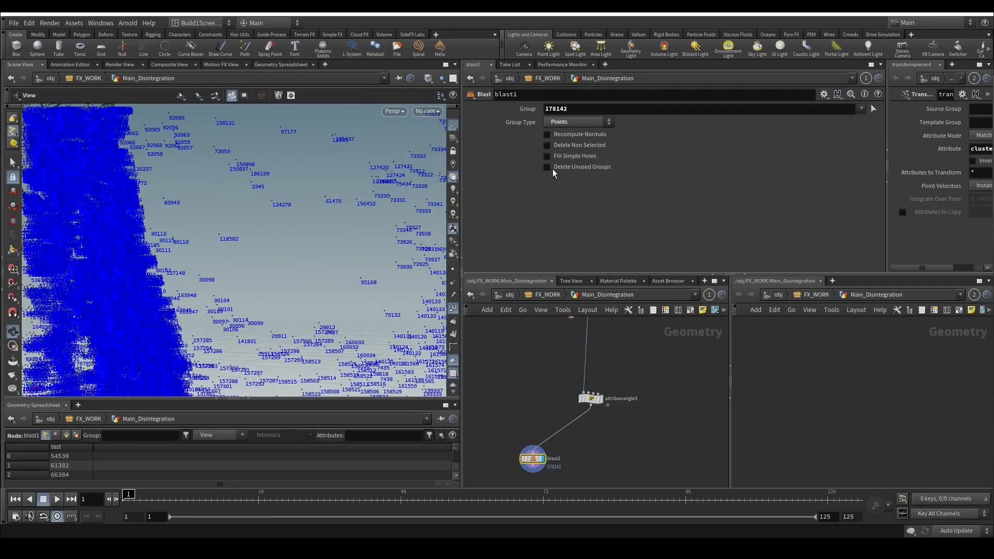
click(556, 145)
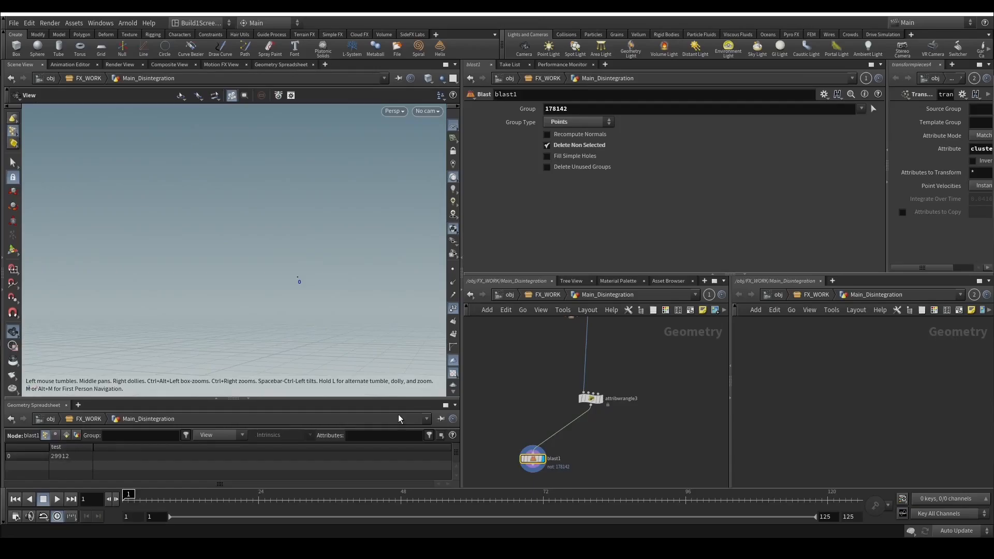
Select and display the attribute wrangle again, and hide the point numbers in the viewport.
click(591, 398)
click(602, 398)
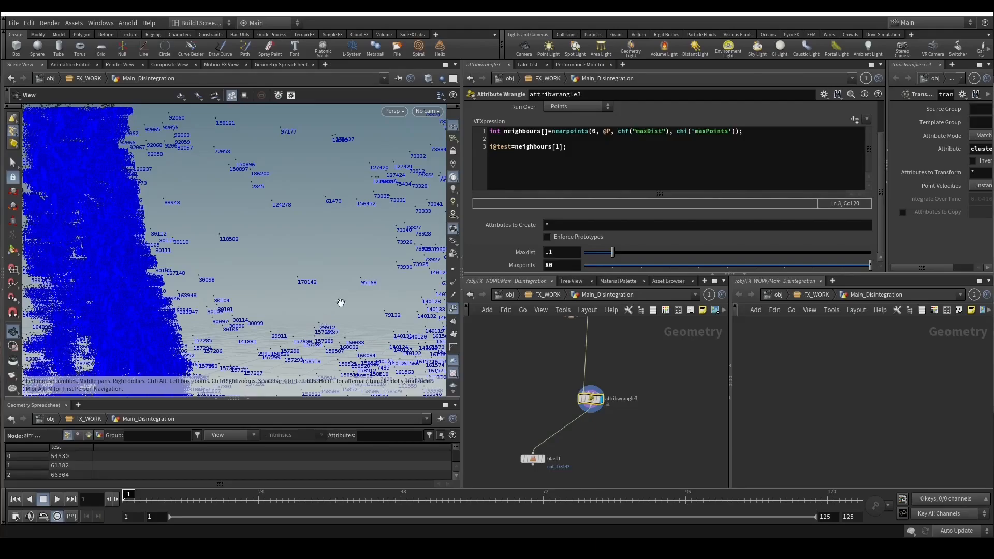
scroll(320, 286, down, 5)
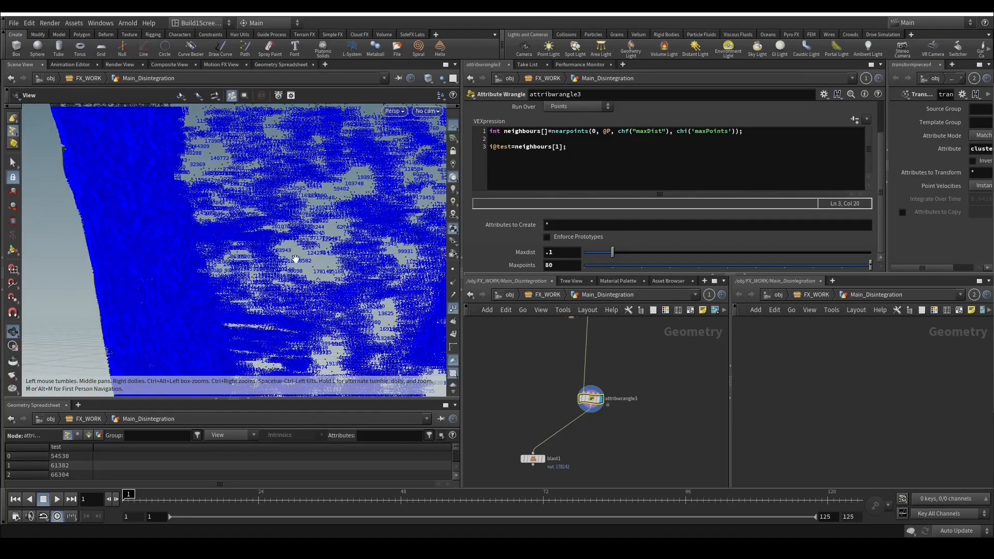
click(454, 309)
drag(382, 215, 394, 243)
Declare int neighbourPoint=-1; on the second line of the wrangle code, between the nearpoints call and the i@test line.
drag(506, 132, 553, 131)
key(ctrl+c)
click(551, 137)
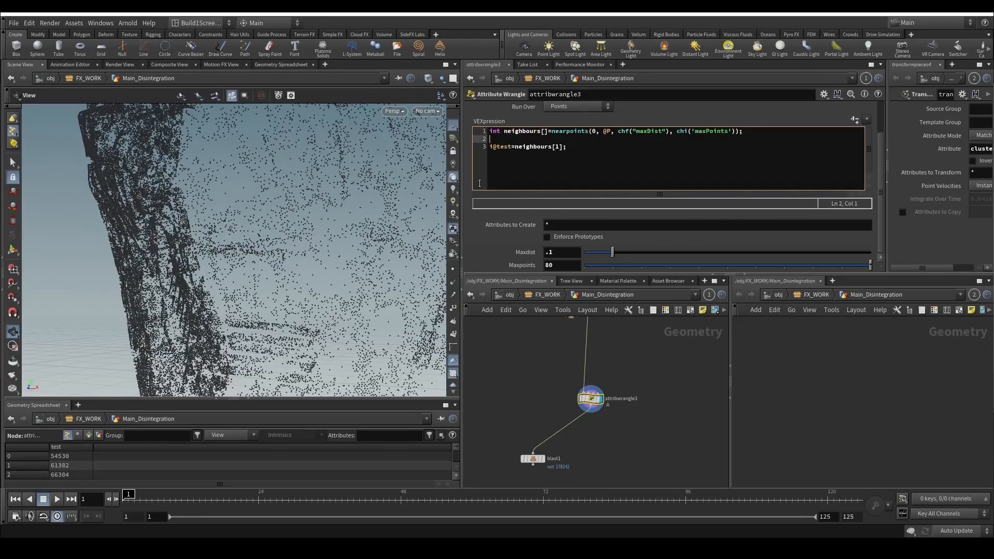
key(Return)
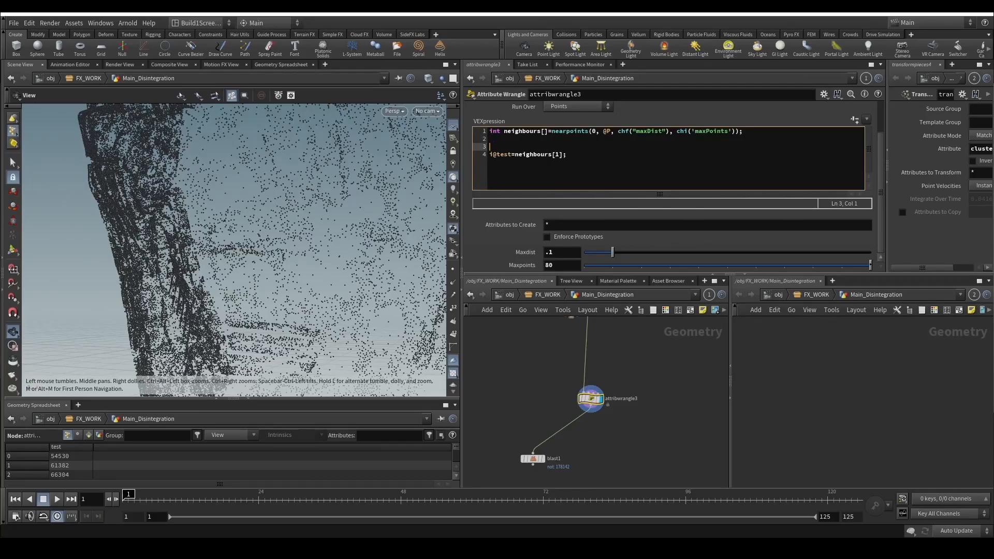
click(501, 138)
text(int )
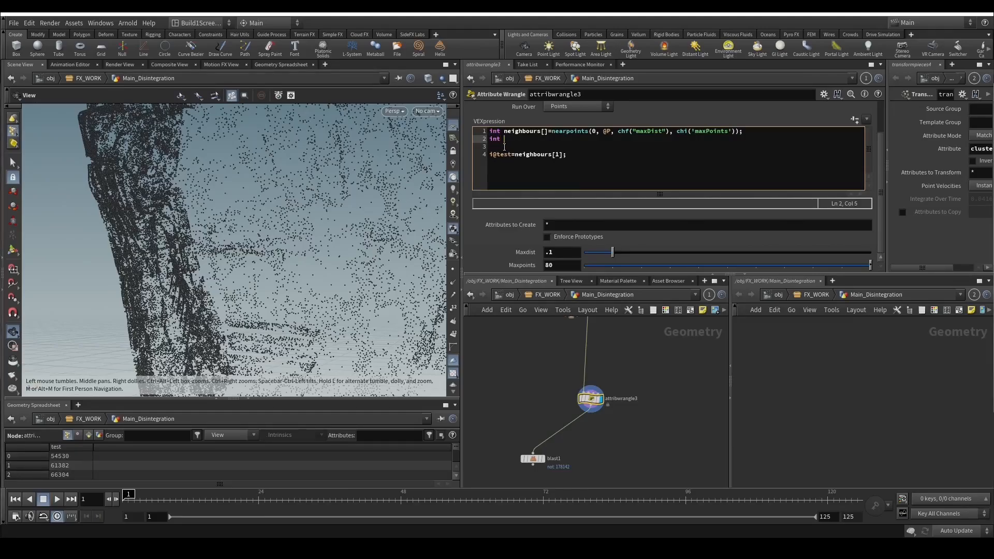
text(nei)
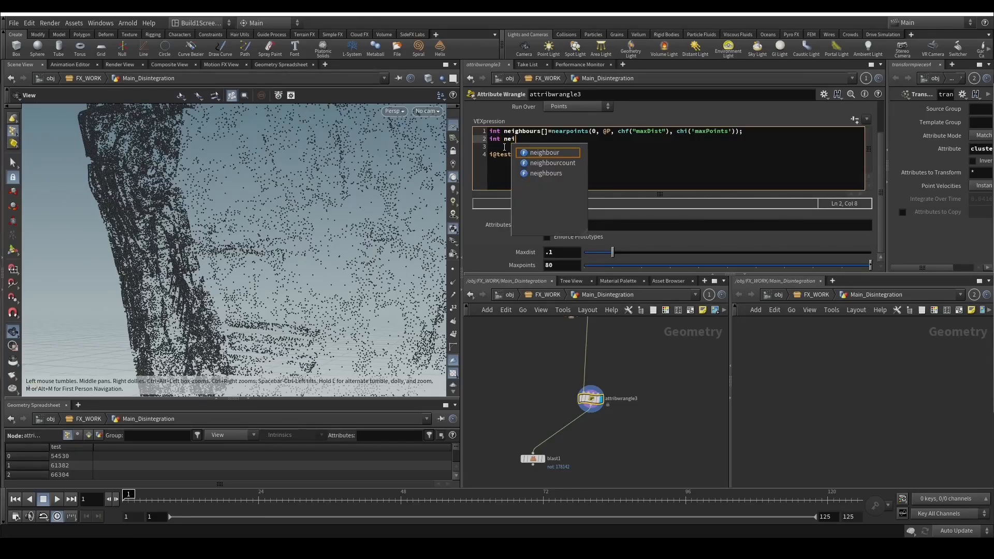
text(ghb)
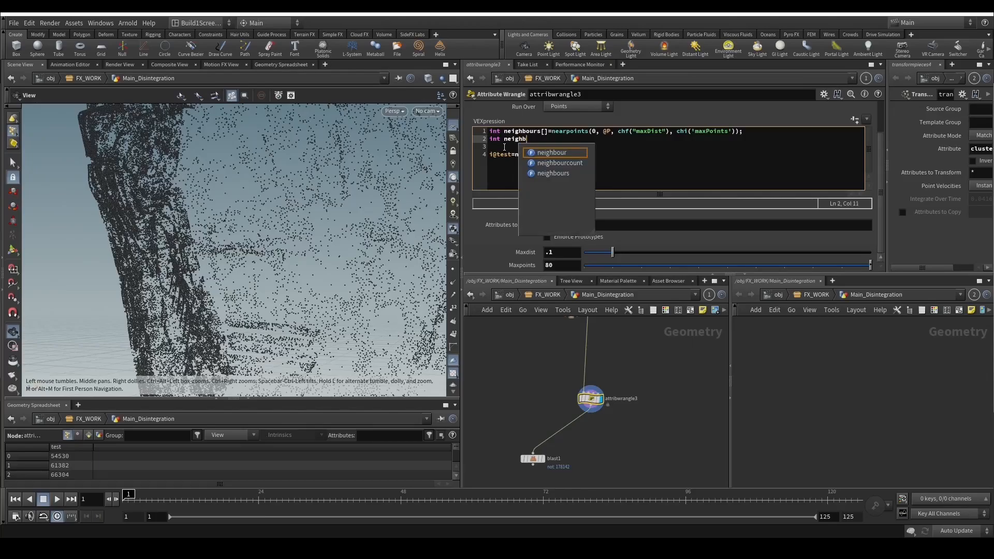
text(ourPoint)
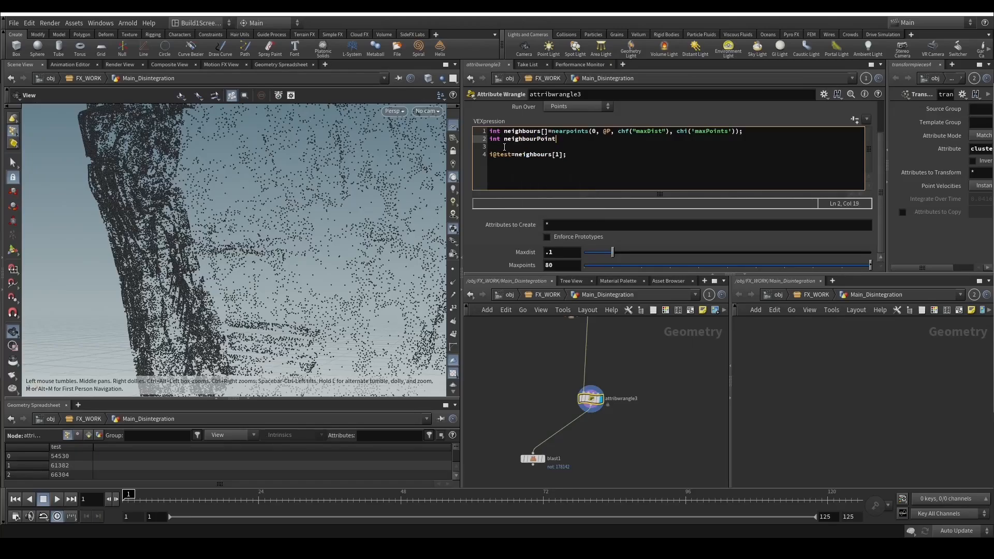
text(=-1;)
key(Return)
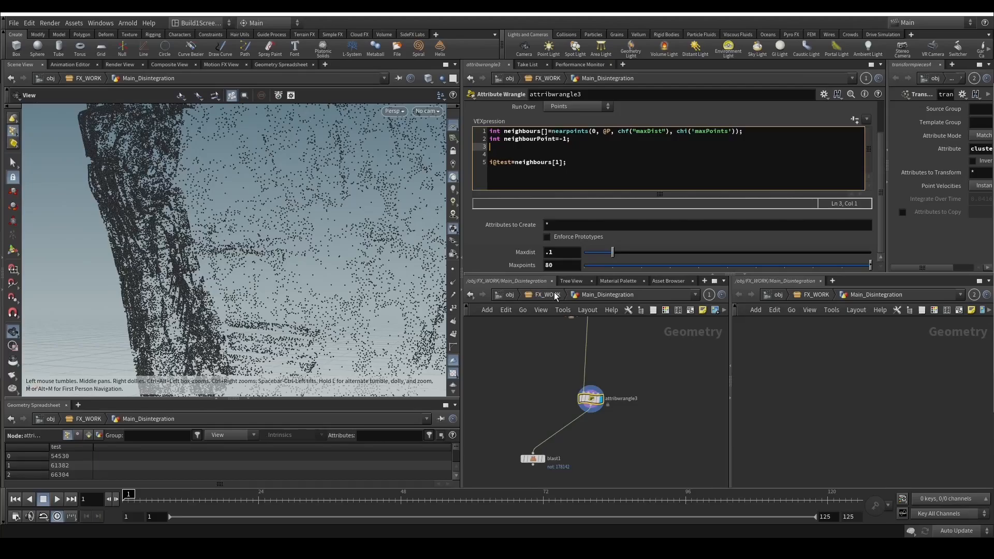
Add a foreach(int i; neighbours) loop with an empty pair of braces below the neighbourPoint declaration in the wrangle code.
text(foreach(int i)
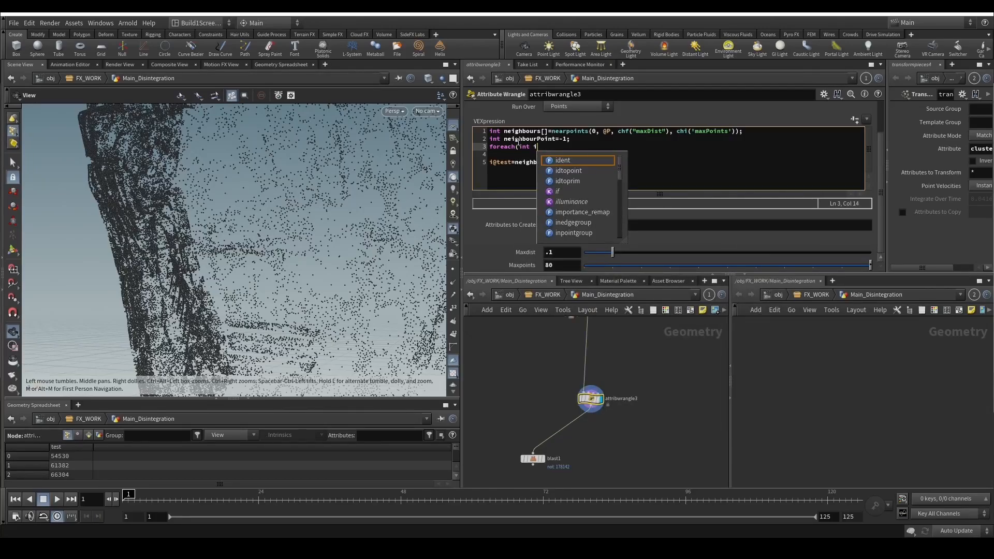
text(; n)
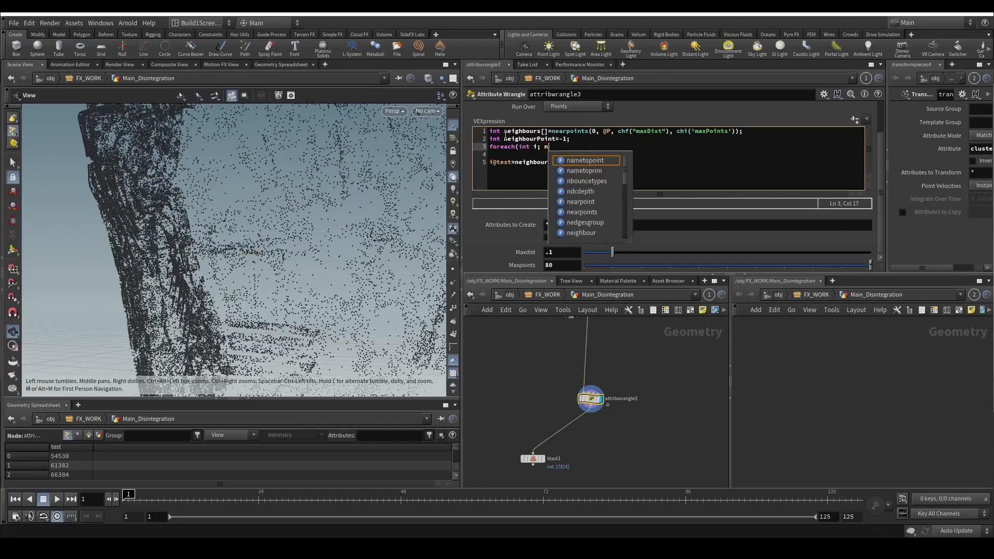
drag(505, 132, 541, 147)
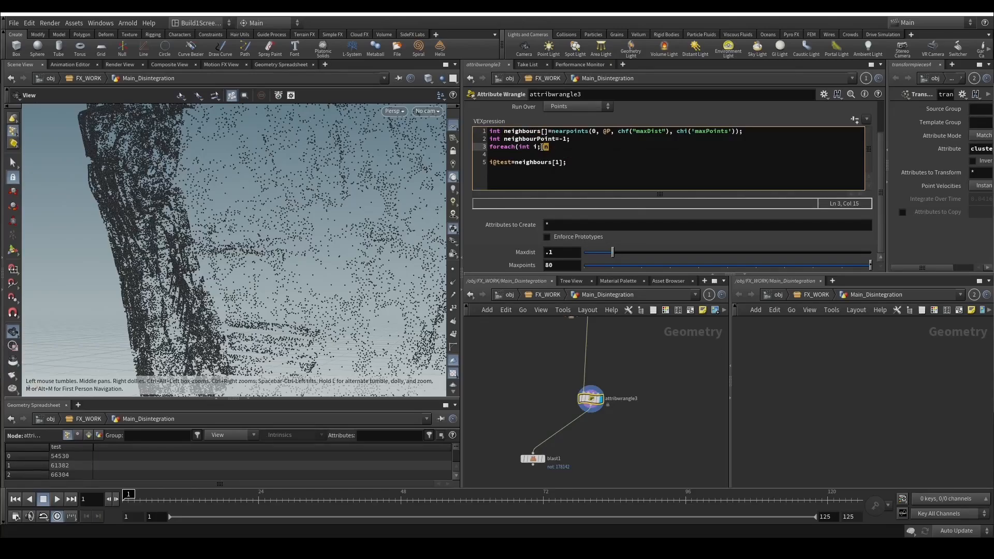
key(ctrl+v)
text())
key(Return)
key(Return)
text({)
key(Return)
key(Return)
key(Return)
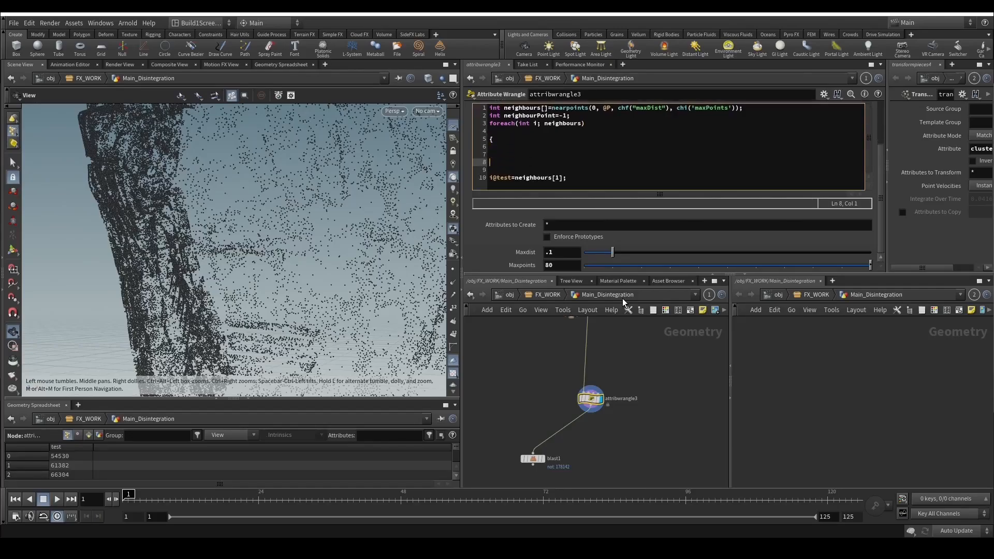
key(BackSpace)
drag(410, 218, 384, 217)
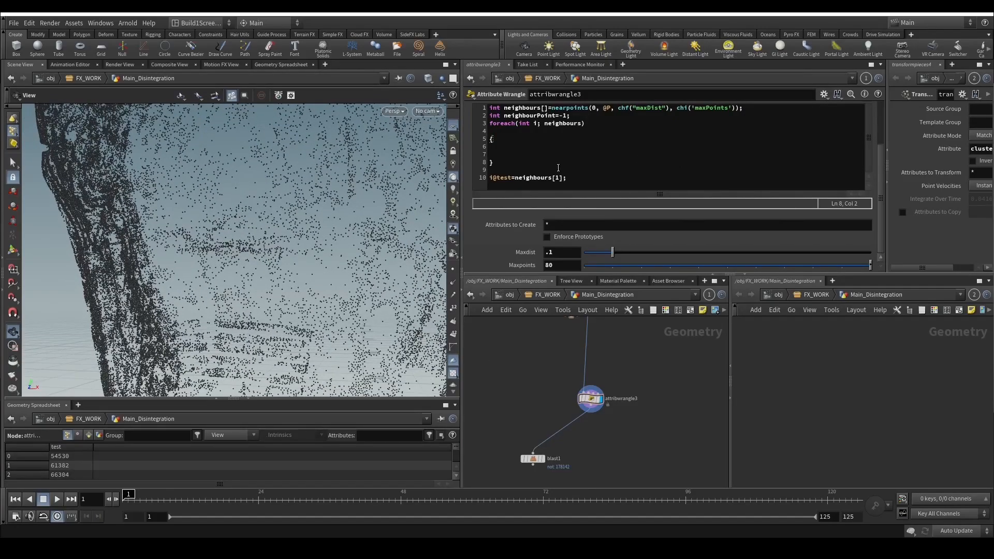
click(512, 148)
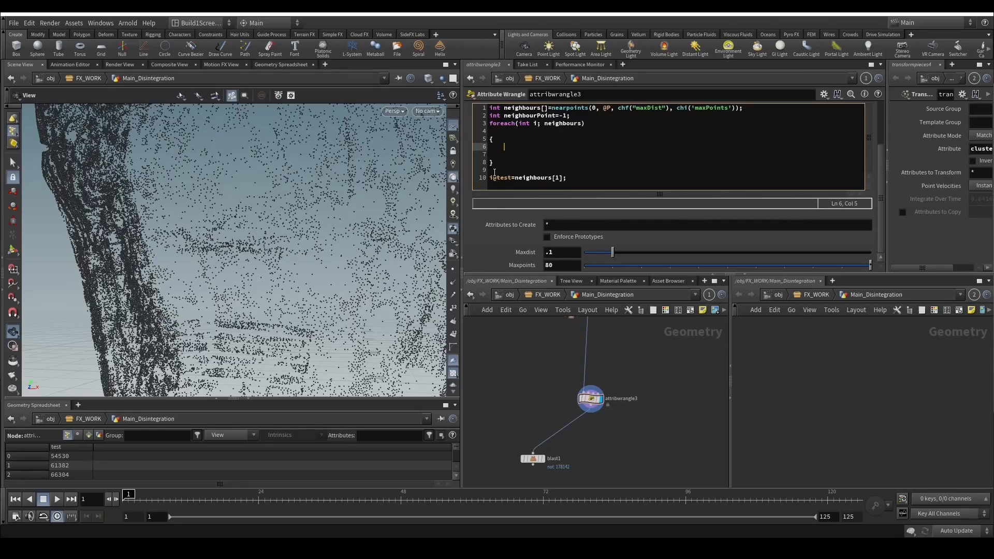
Display the ExtractTransformBake file cache and examine its point attributes and the node chain above it.
scroll(353, 201, down, 1)
scroll(570, 340, down, 4)
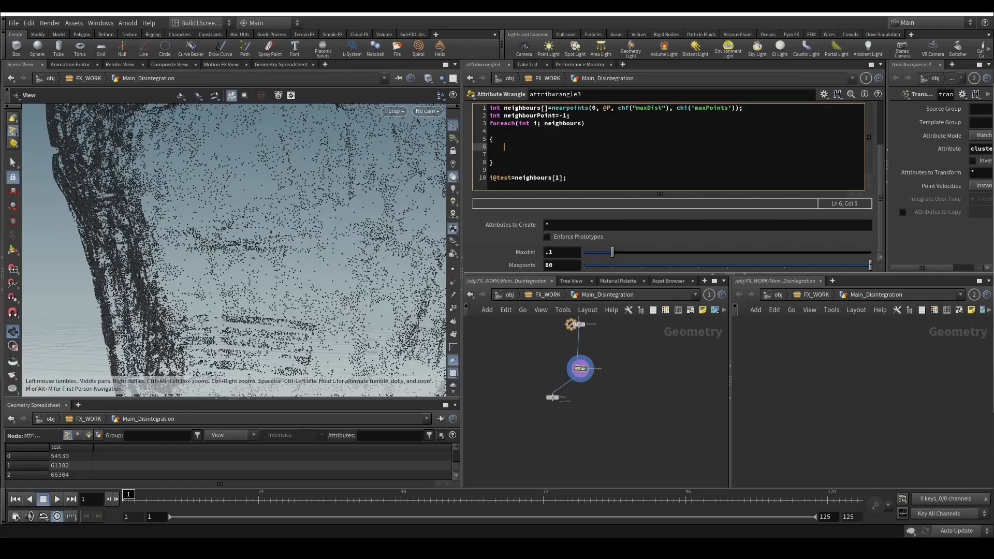
middle_drag(644, 422, 645, 484)
scroll(585, 424, up, 3)
click(578, 436)
middle_drag(579, 436, 576, 463)
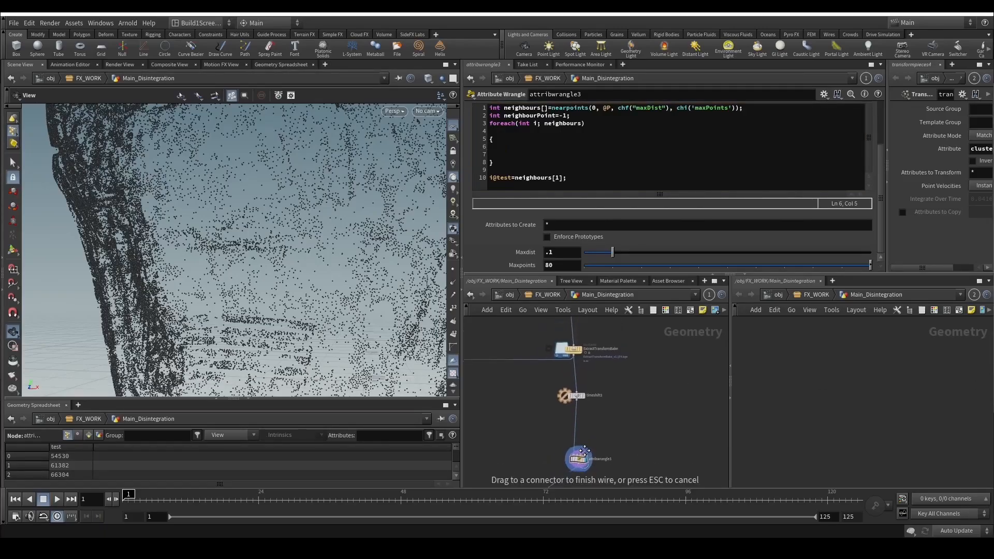
scroll(611, 428, down, 3)
key(Escape)
middle_drag(610, 383, 611, 421)
scroll(611, 421, up, 2)
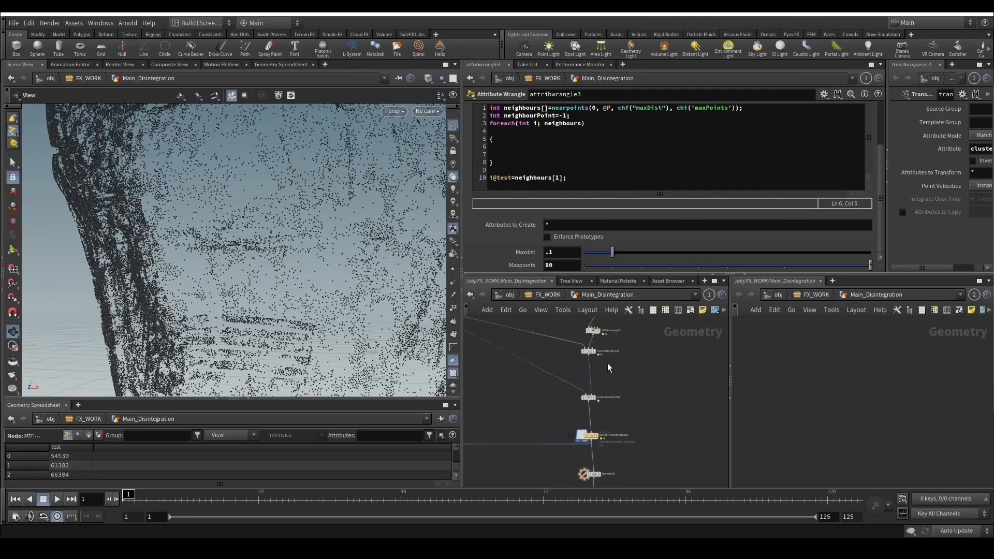
click(593, 357)
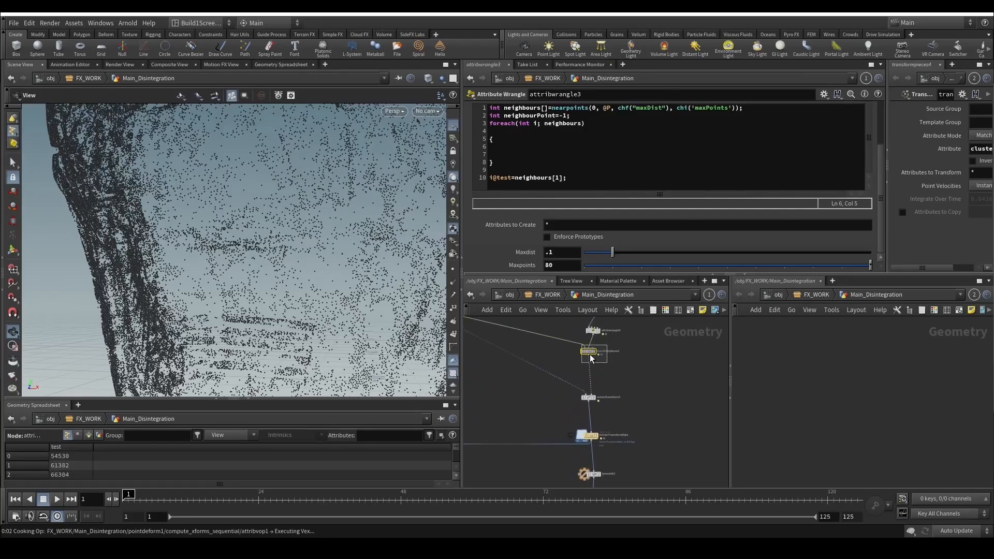
click(595, 365)
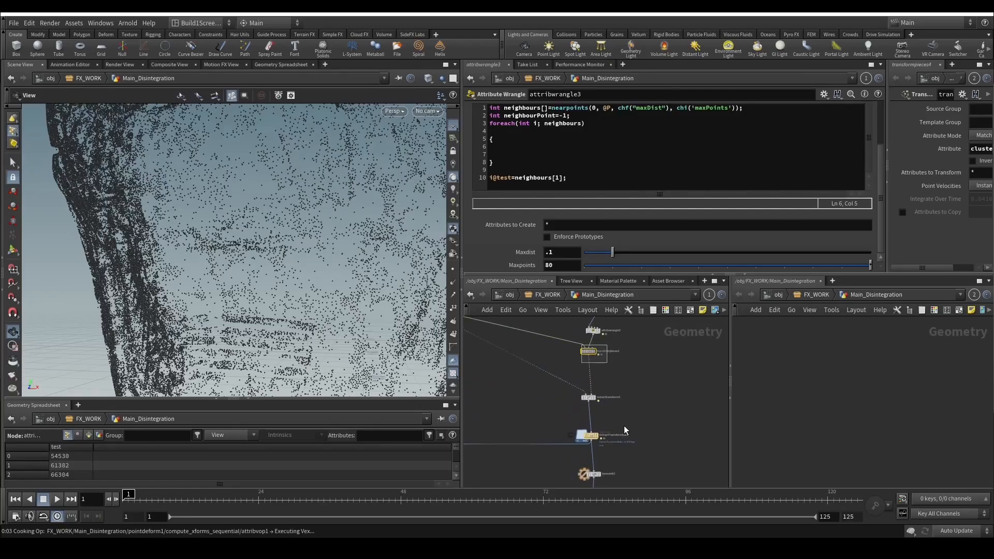
click(591, 434)
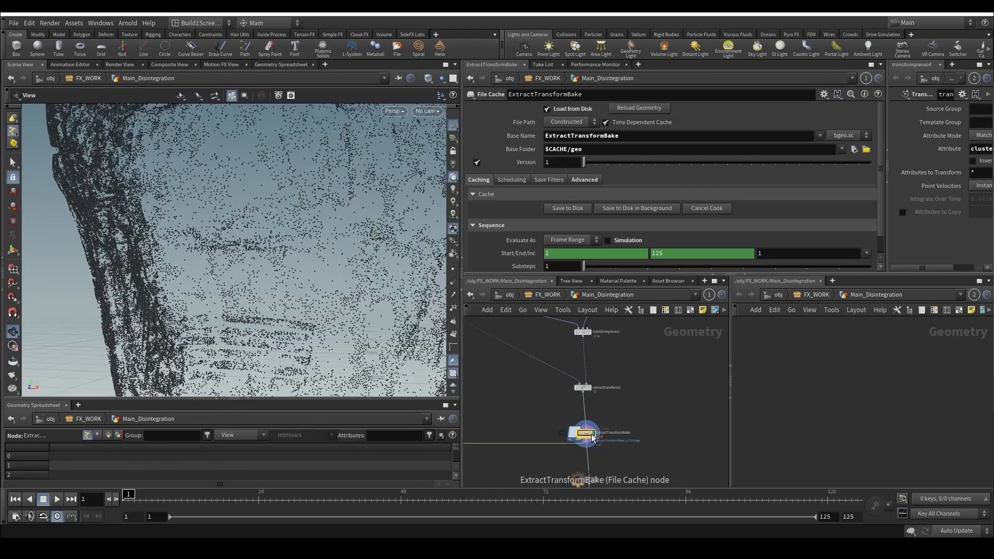
scroll(591, 435, down, 5)
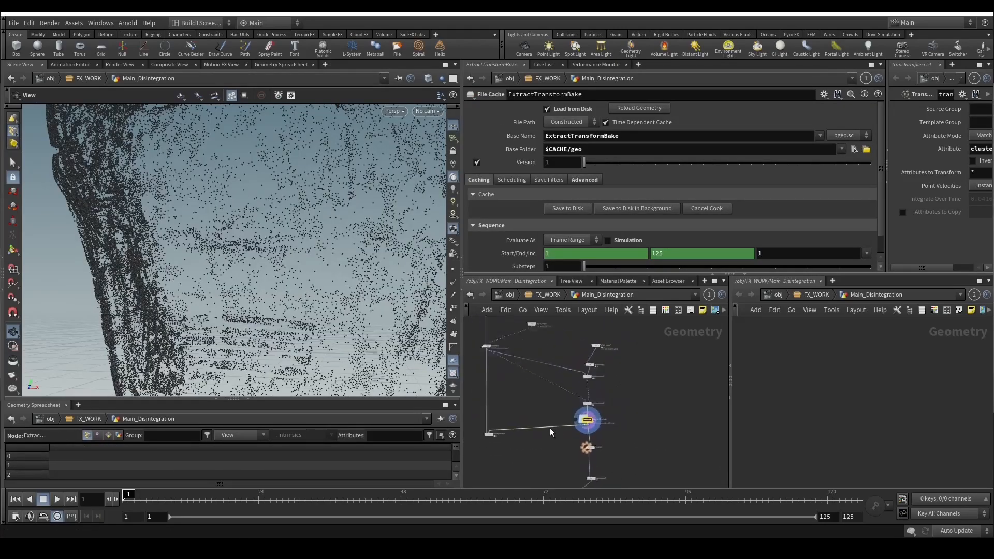
middle_drag(587, 343, 574, 400)
scroll(579, 461, up, 2)
middle_drag(579, 461, 615, 407)
scroll(569, 444, up, 5)
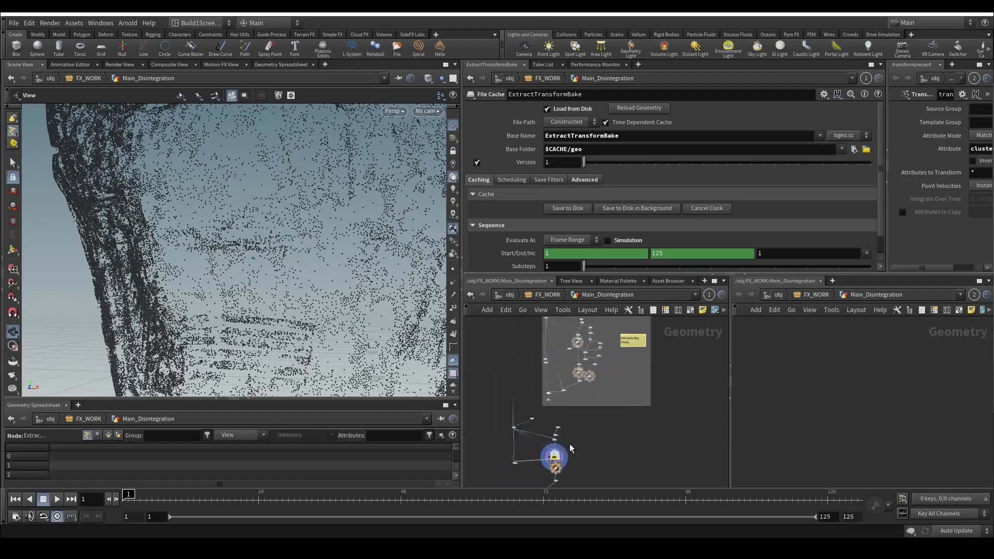
Insert an Attribute Copy between ExtractTransformBake and timeshift3, and wire the node above extracttransform3 into its second input.
scroll(575, 442, up, 3)
key(Tab)
text(att)
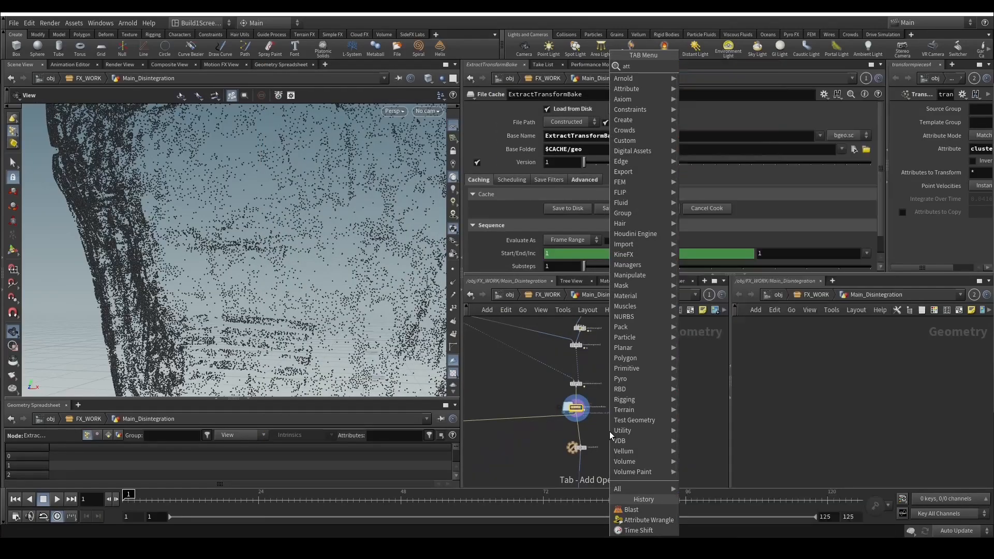
key(Return)
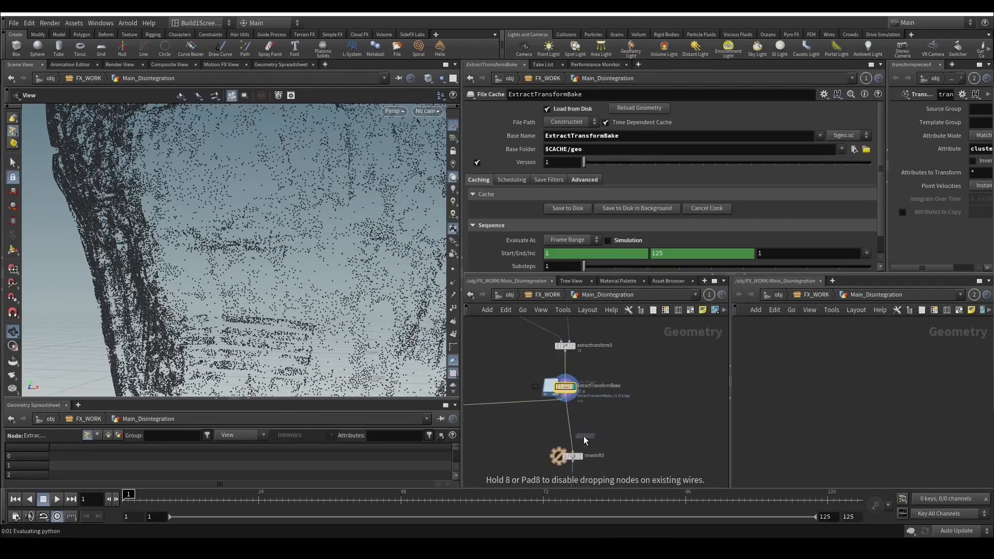
click(575, 436)
drag(573, 435, 612, 424)
scroll(627, 430, down, 3)
middle_drag(628, 404, 621, 450)
click(614, 467)
click(592, 380)
middle_drag(663, 406, 648, 362)
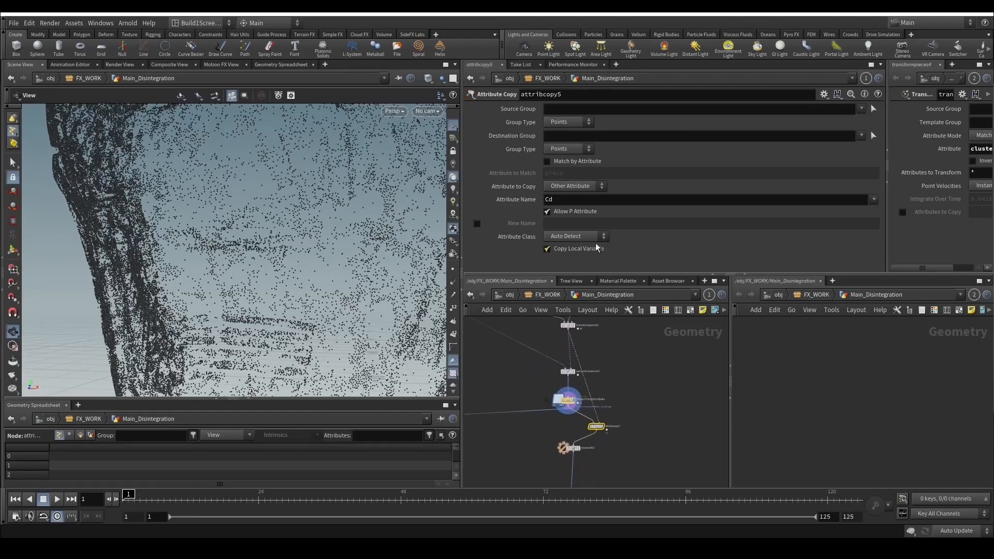
Enable Match by Attribute on the Attribute Copy, matching clusterName2 and copying the clusterName attribute.
click(577, 162)
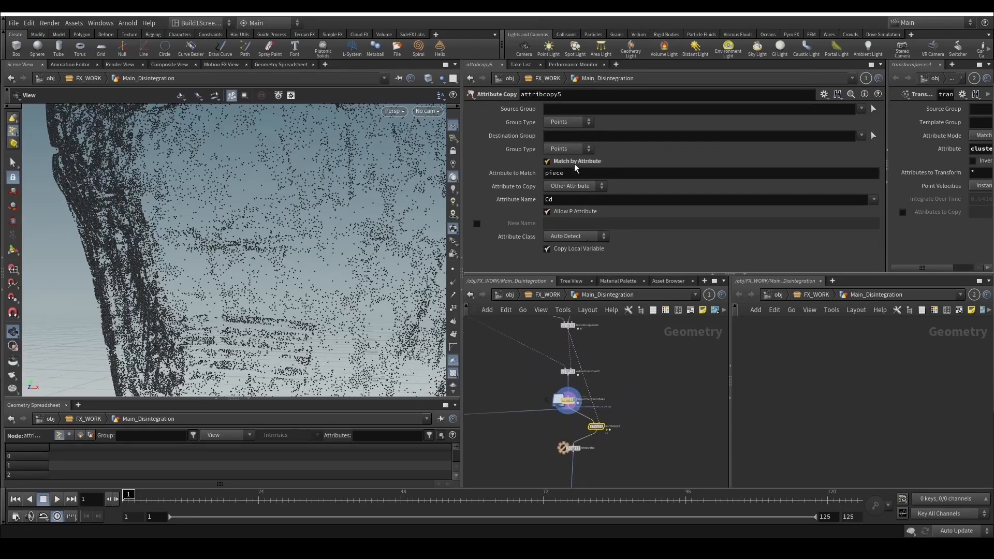
click(578, 190)
click(586, 198)
key(ctrl+z)
double_click(591, 201)
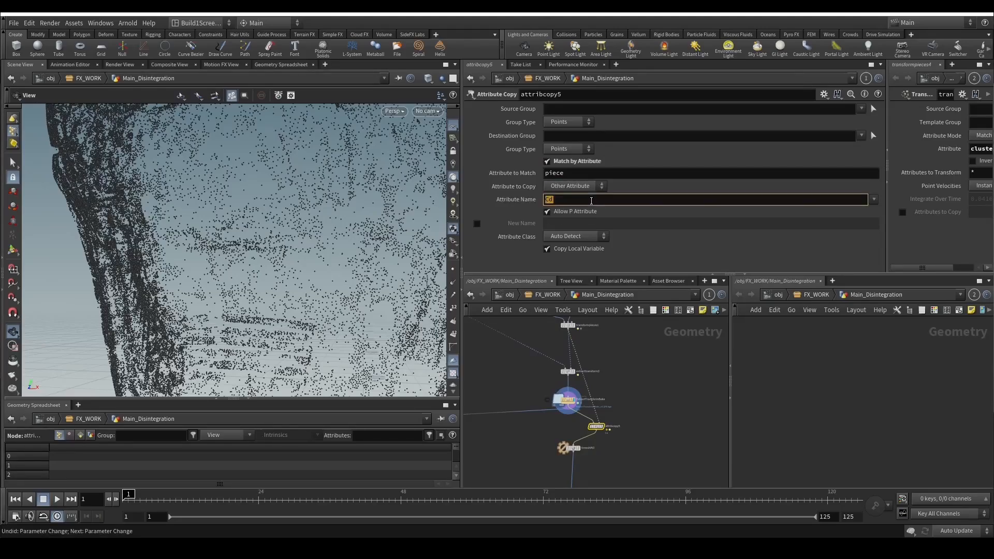
text(clustet)
double_click(592, 199)
key(ctrl+c)
double_click(591, 173)
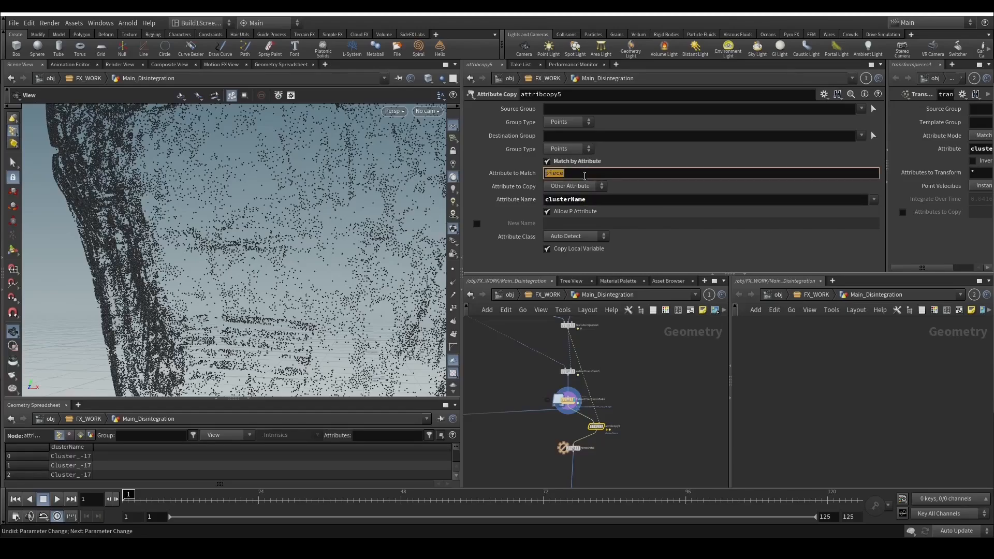
key(ctrl+v)
text(2)
key(Return)
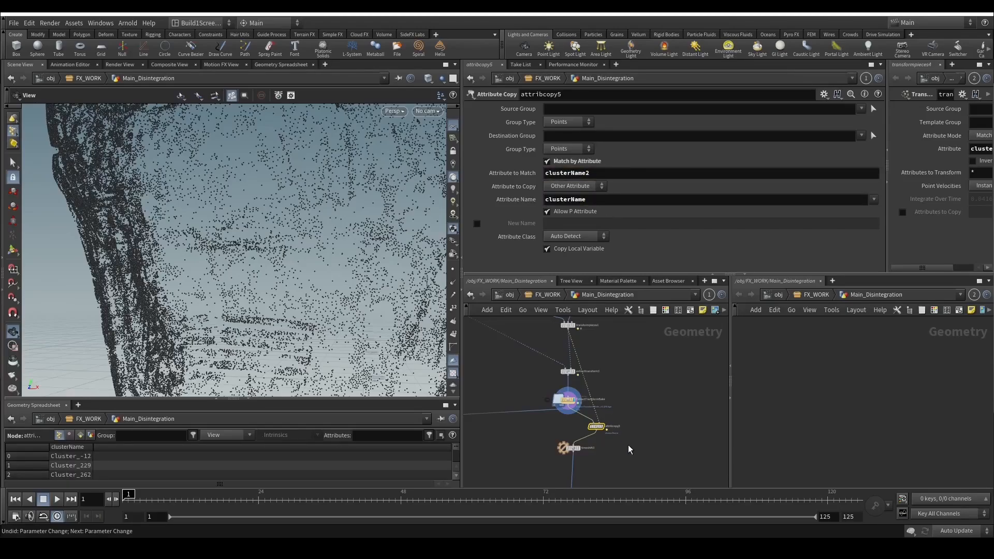
Display the Attribute Copy, widen and sort the spreadsheet's clusterName column, and display attribwrangle3 to check the copied values.
click(601, 427)
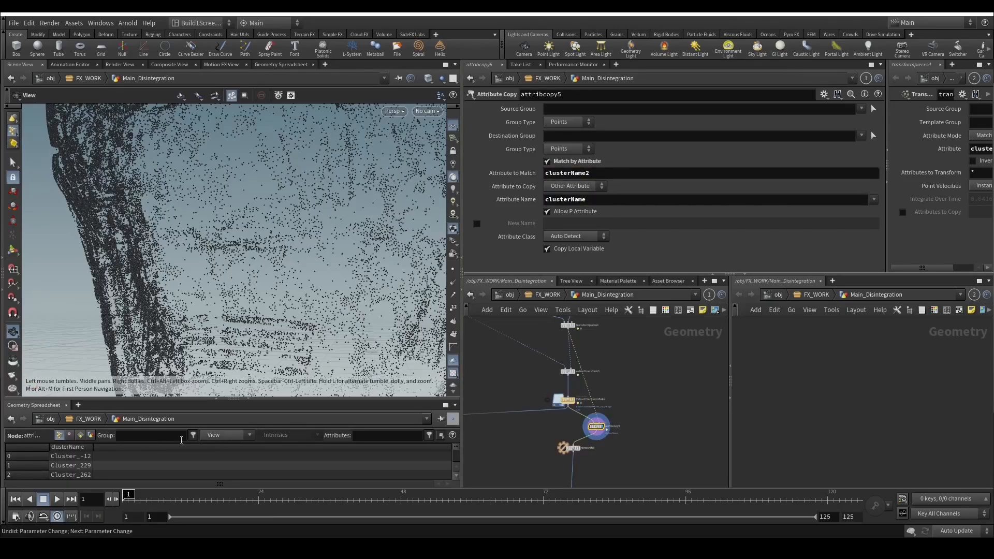
drag(93, 447, 185, 447)
click(105, 448)
middle_drag(507, 465, 491, 423)
drag(511, 391, 591, 421)
key(r)
middle_drag(515, 438, 506, 396)
drag(513, 406, 587, 430)
key(r)
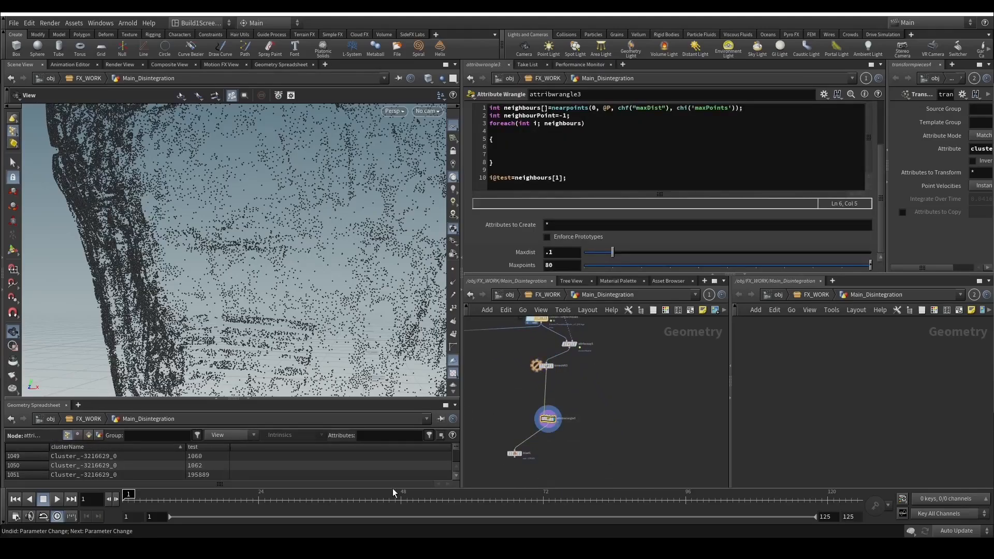
Check the Attribute Copy and timeshift3 at frame 50, and return the display to attribwrangle3 at frame 9.
click(418, 499)
middle_drag(580, 424, 607, 408)
drag(511, 499, 413, 500)
scroll(608, 369, up, 3)
middle_drag(608, 369, 594, 405)
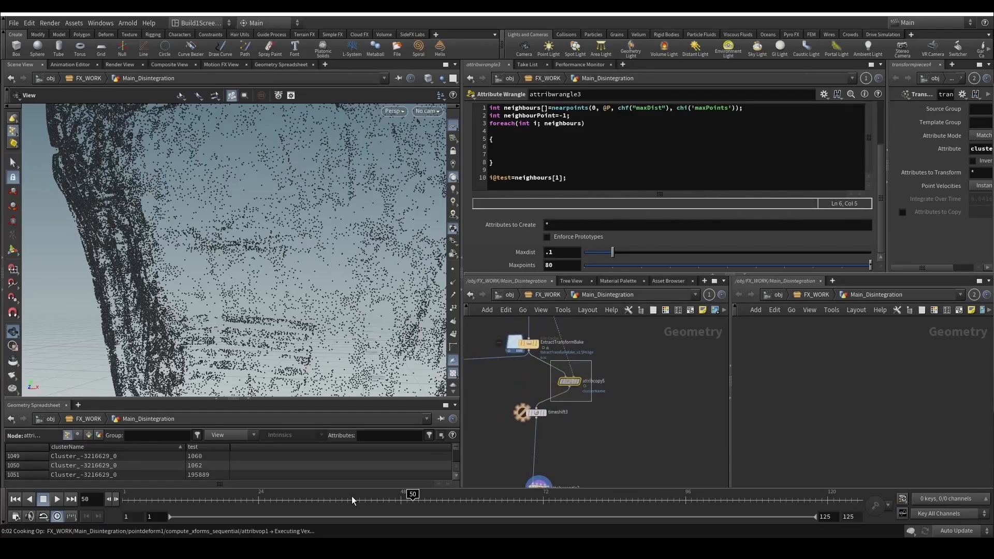
click(537, 412)
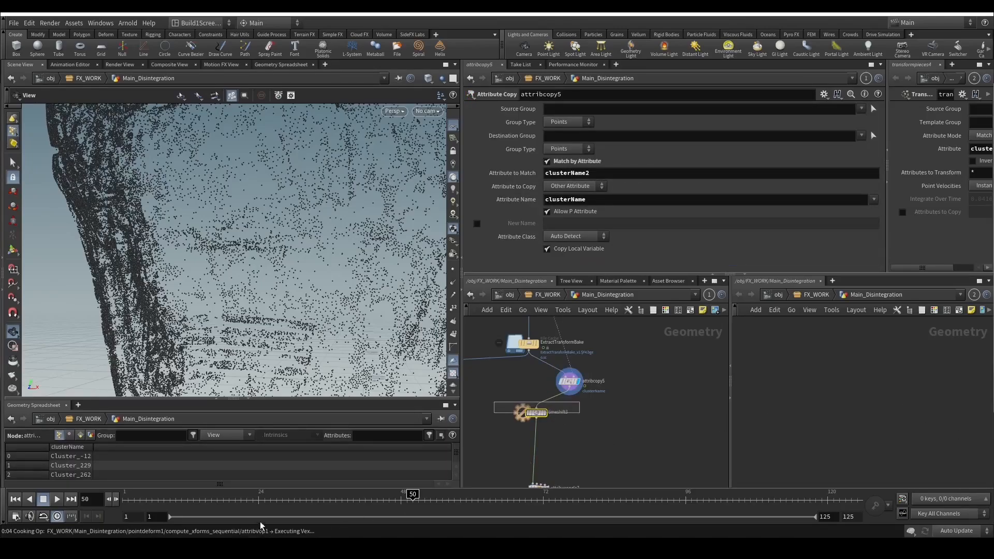
middle_drag(477, 459, 515, 425)
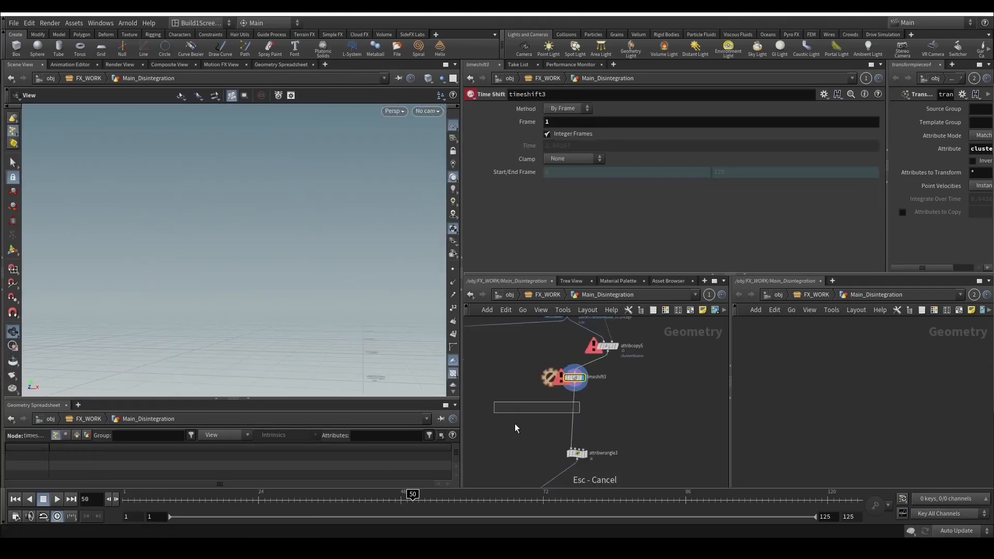
click(584, 421)
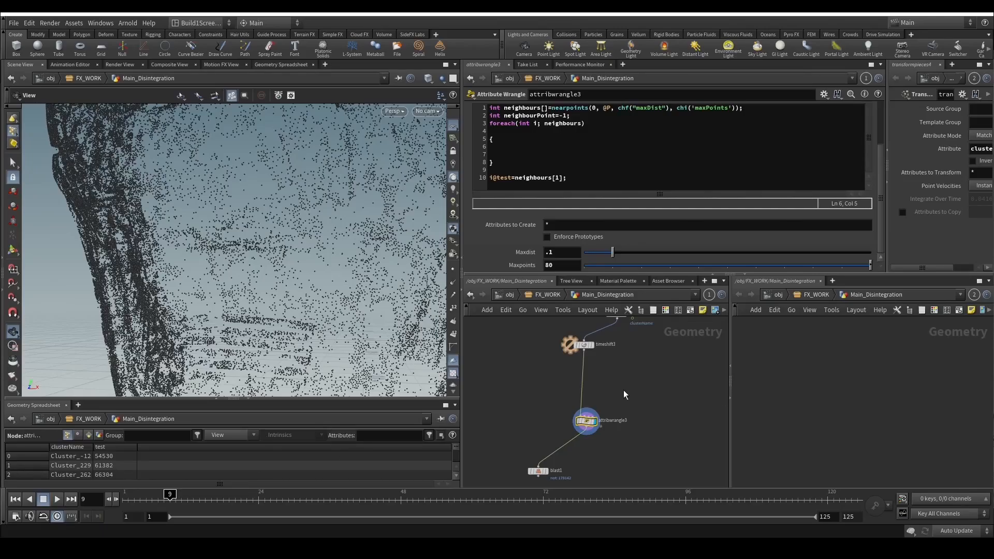
click(515, 147)
scroll(314, 270, down, 1)
scroll(322, 282, down, 1)
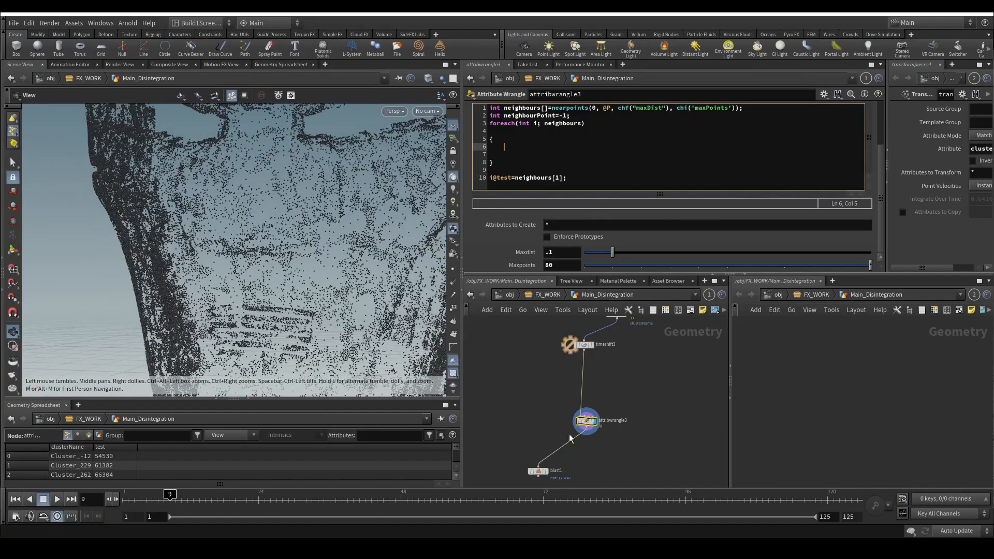
scroll(548, 420, up, 1)
key(Tab)
text(col,)
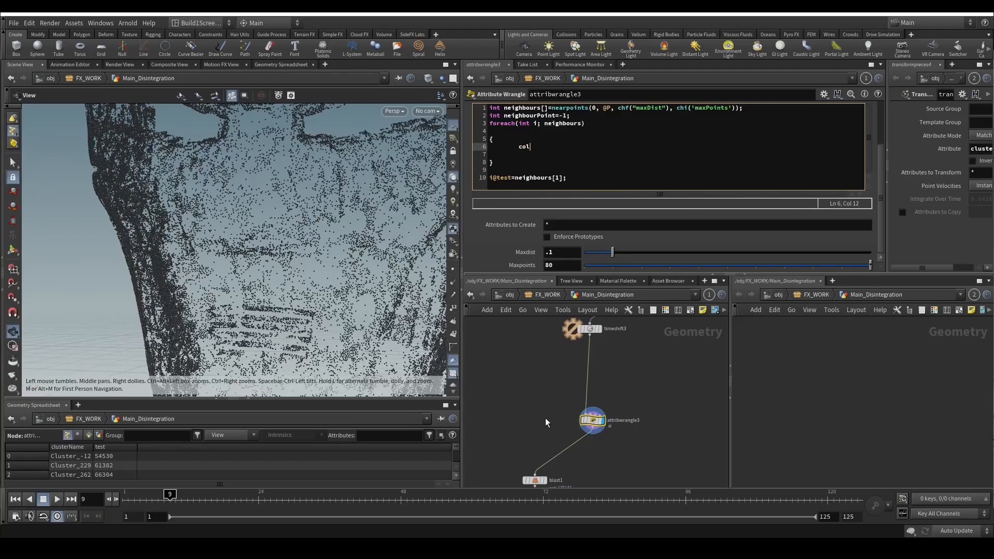
key(BackSpace)
key(BackSpace)
key(BackSpace)
Add a Color node beside the network branch, wire attribwrangle3's output into it, and display it.
key(Tab)
text(co)
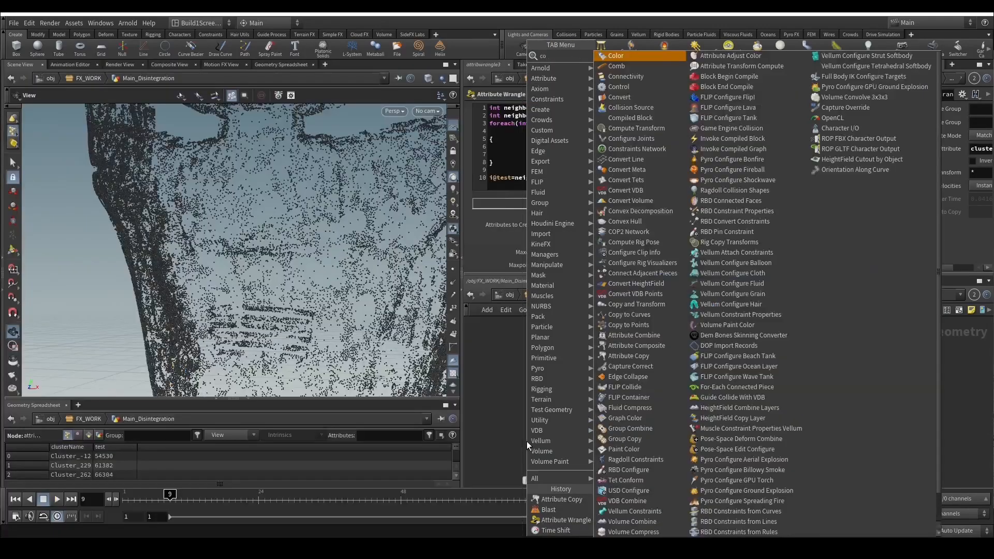
key(Return)
click(495, 446)
click(593, 426)
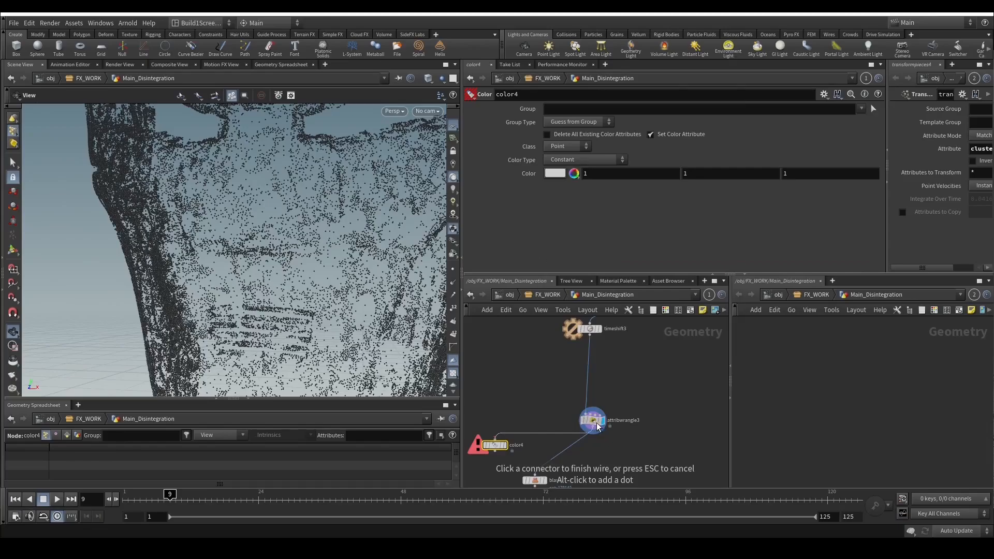
click(495, 437)
Set the Color node's type to Random from Attribute, using the clusterName attribute.
click(583, 159)
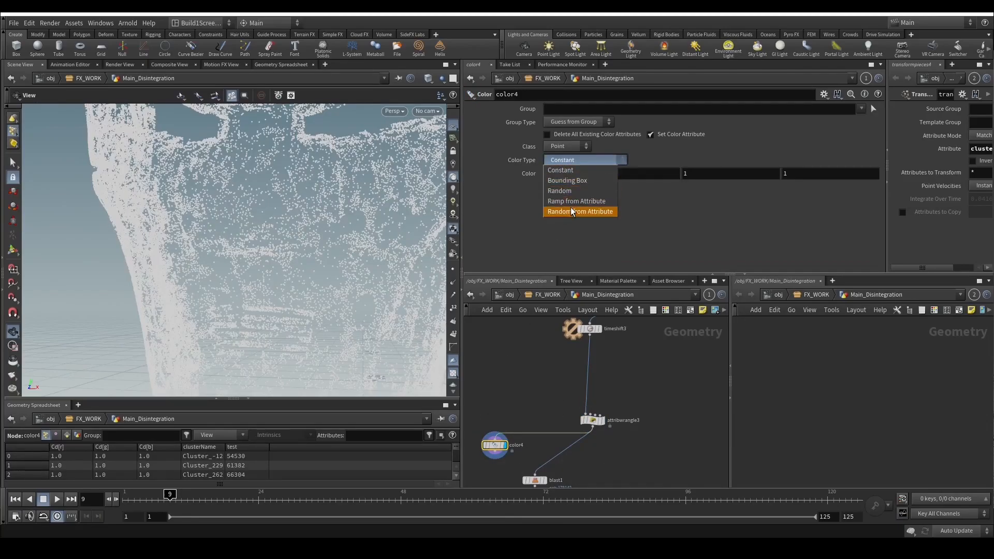
click(580, 210)
text(cluste)
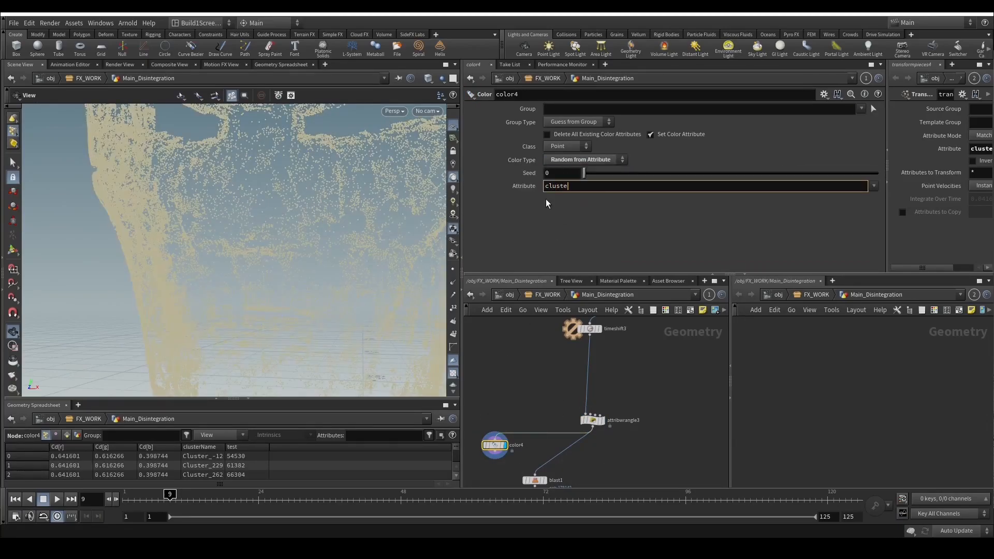
text(rName)
key(Return)
Duplicate color4 below itself, set the copy's attribute to clusterName2, and move color4 up away from the copy.
middle_drag(503, 441, 539, 391)
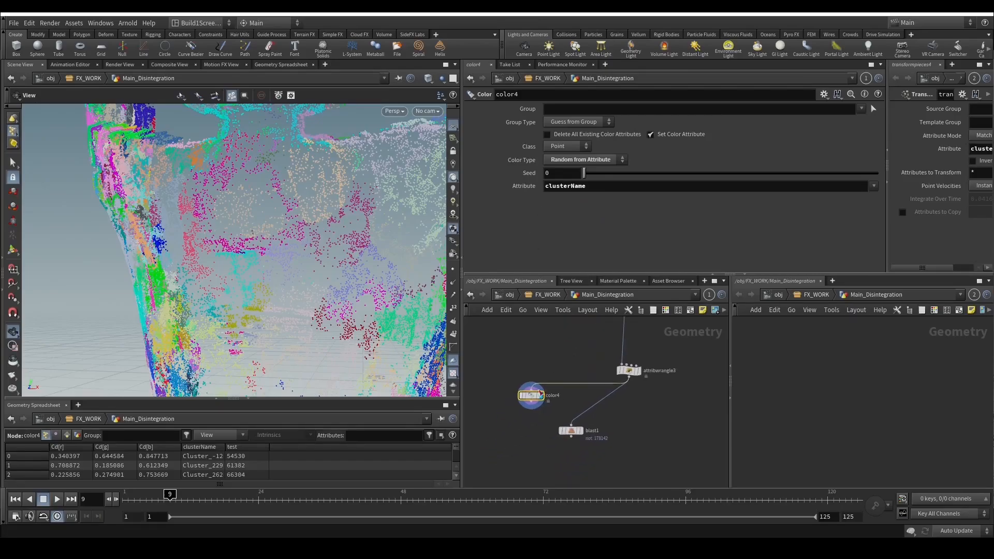
alt+drag(537, 394, 531, 424)
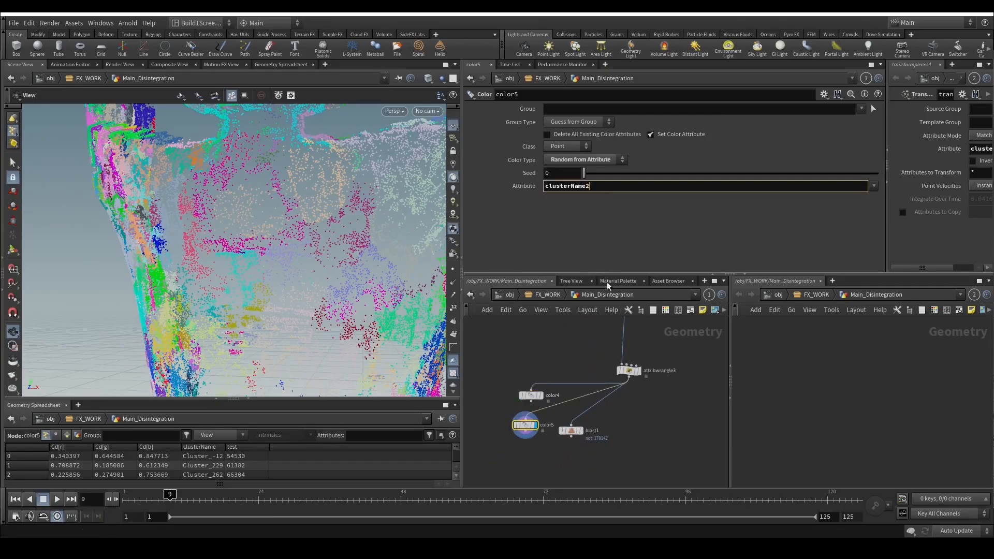
click(528, 398)
drag(525, 399, 513, 384)
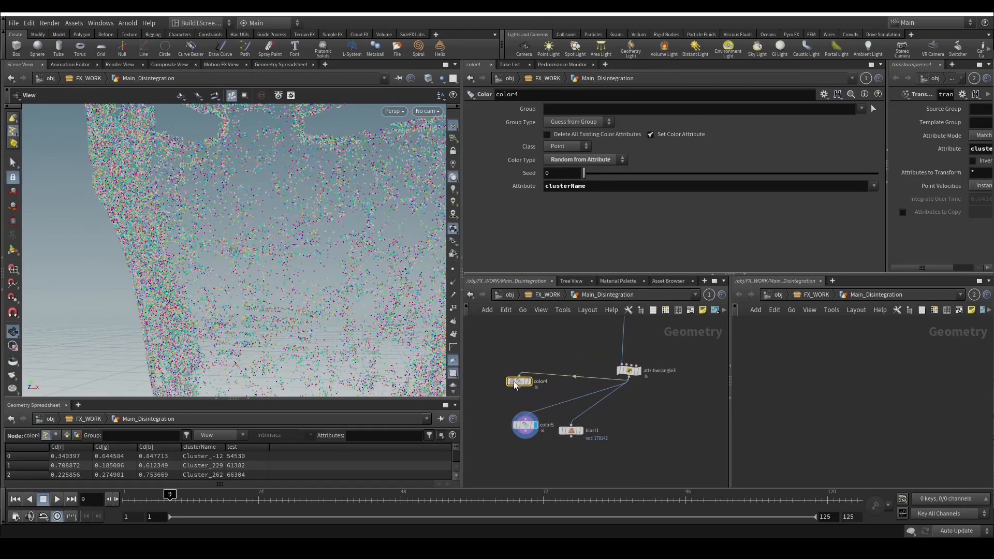
Display color4 and examine the randomly coloured clusters up close on the mask.
click(525, 381)
scroll(350, 244, up, 2)
drag(483, 348, 534, 392)
key(r)
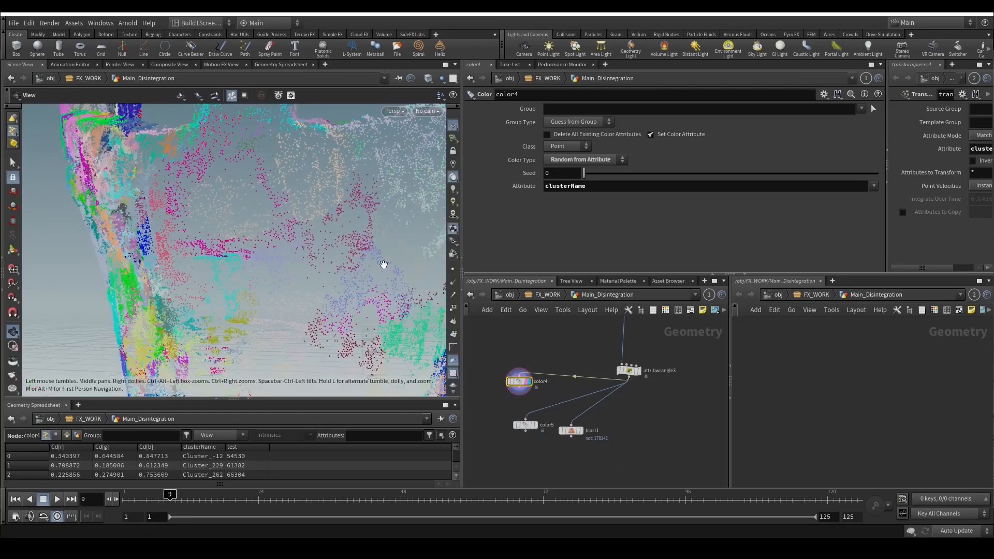
scroll(380, 266, up, 2)
drag(378, 264, 353, 239)
scroll(350, 244, up, 2)
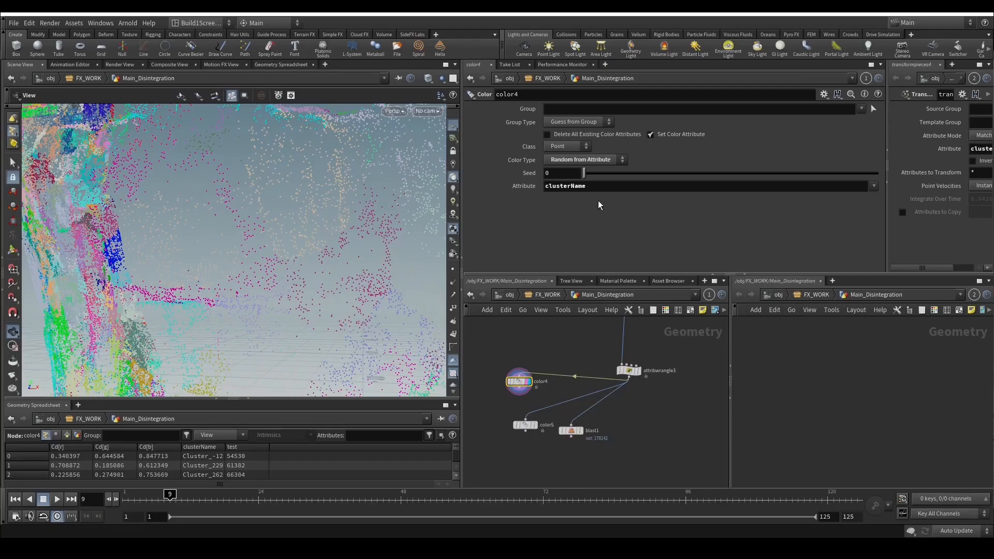
double_click(566, 186)
Display attribwrangle3 and add string nameNeighbour=point(0, 'clusterName', i); inside its foreach loop.
click(629, 371)
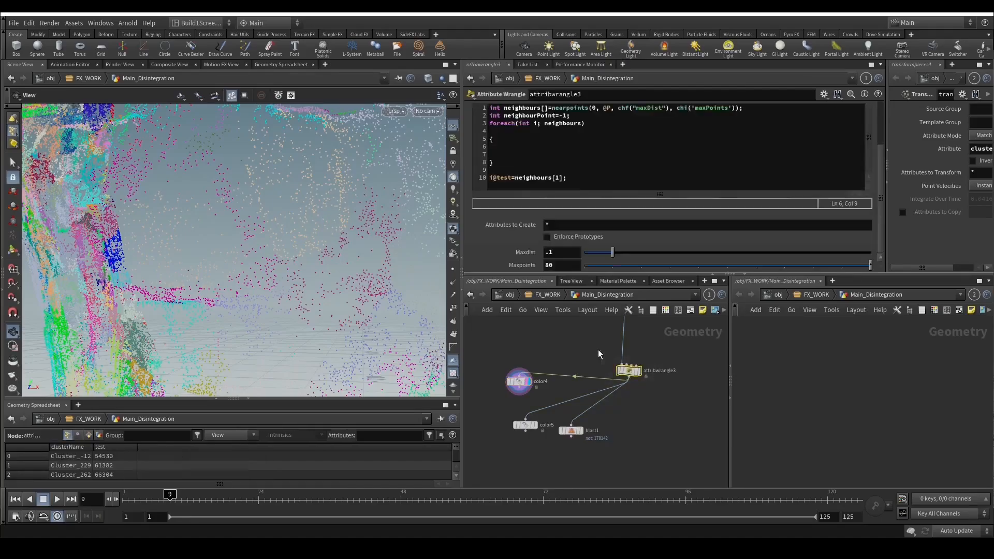
scroll(647, 374, up, 2)
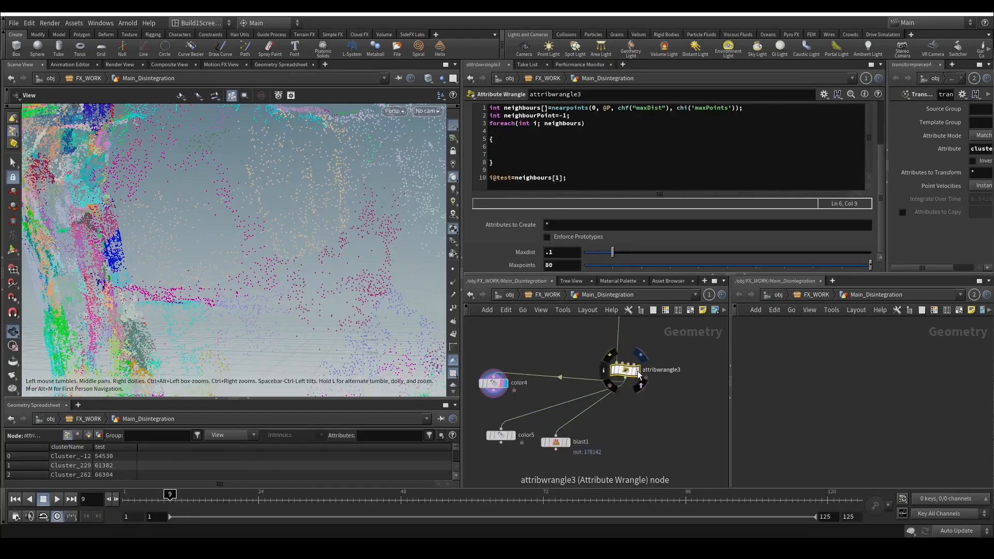
click(637, 370)
click(553, 150)
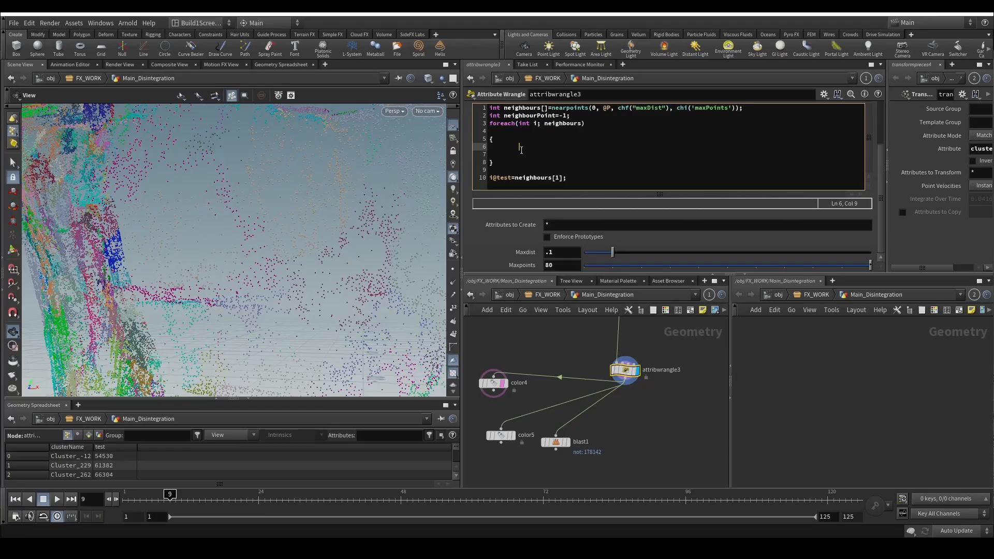
text(string)
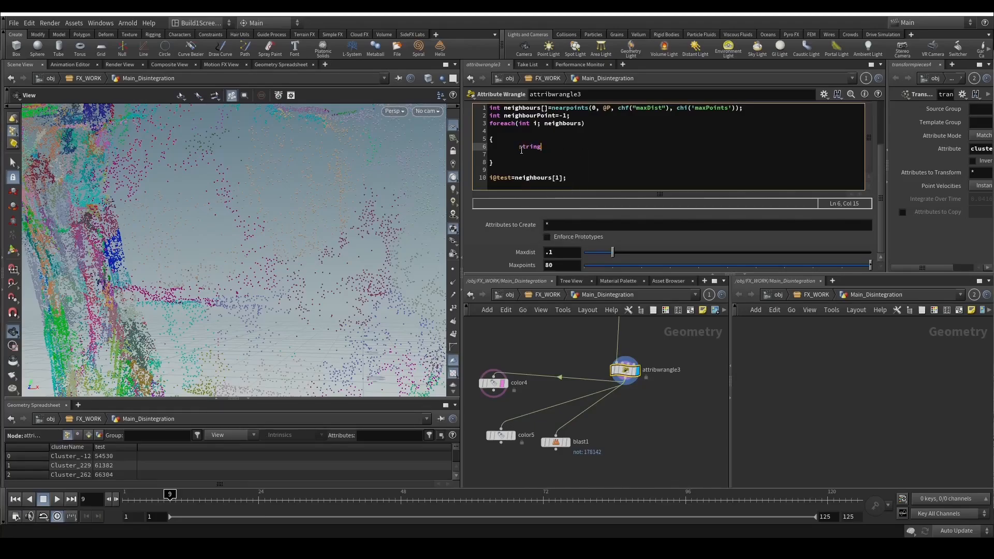
text( n)
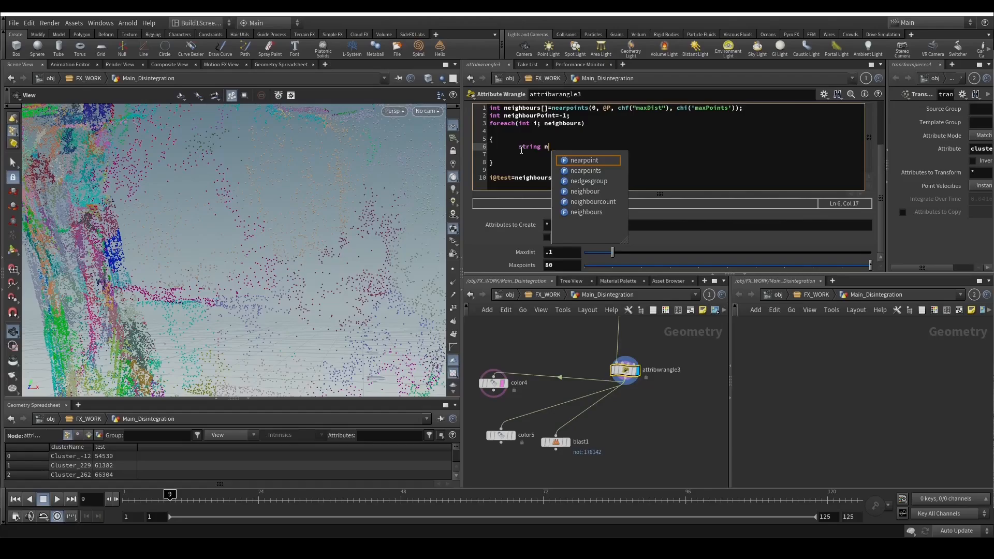
text(eameNeigh)
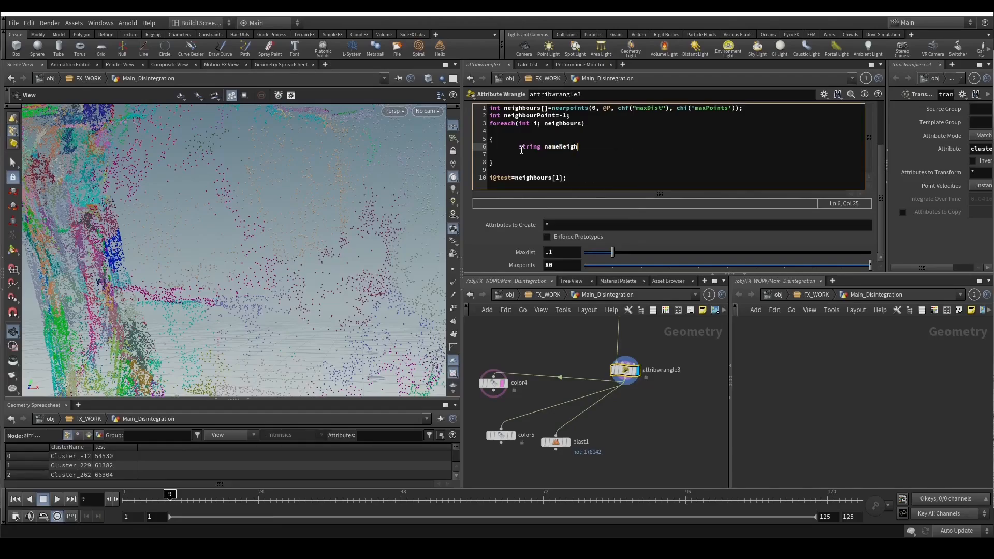
text(bour=p)
text(oint(0, ')
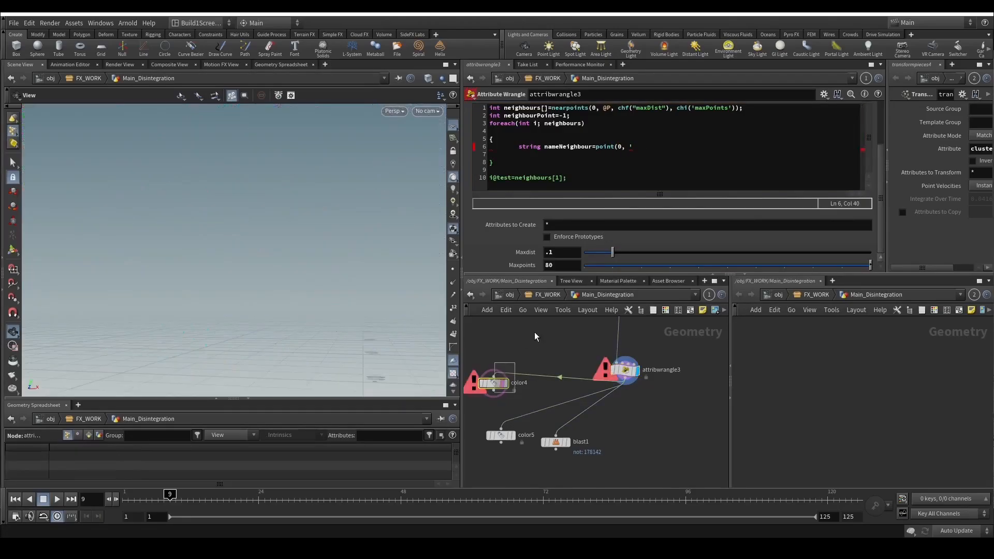
drag(670, 395, 593, 348)
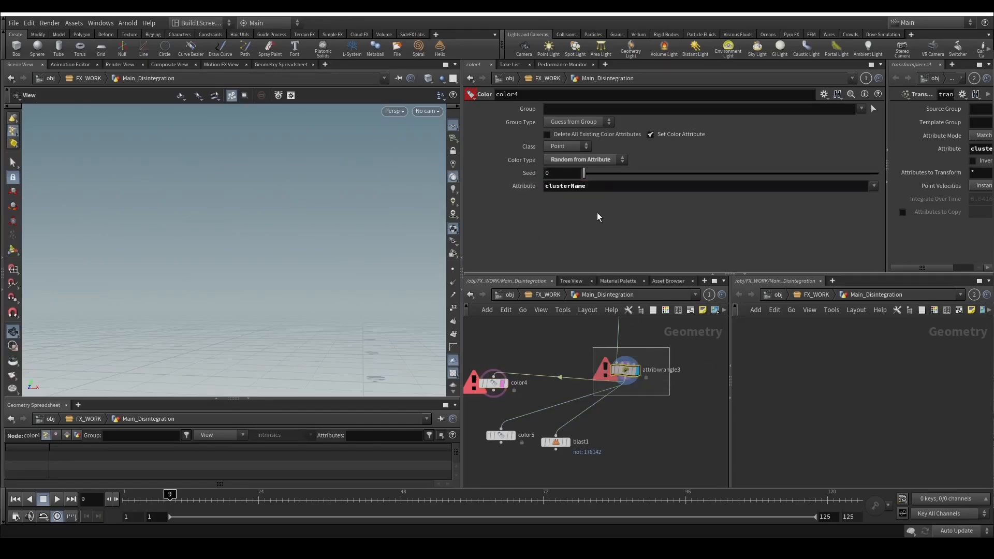
click(645, 154)
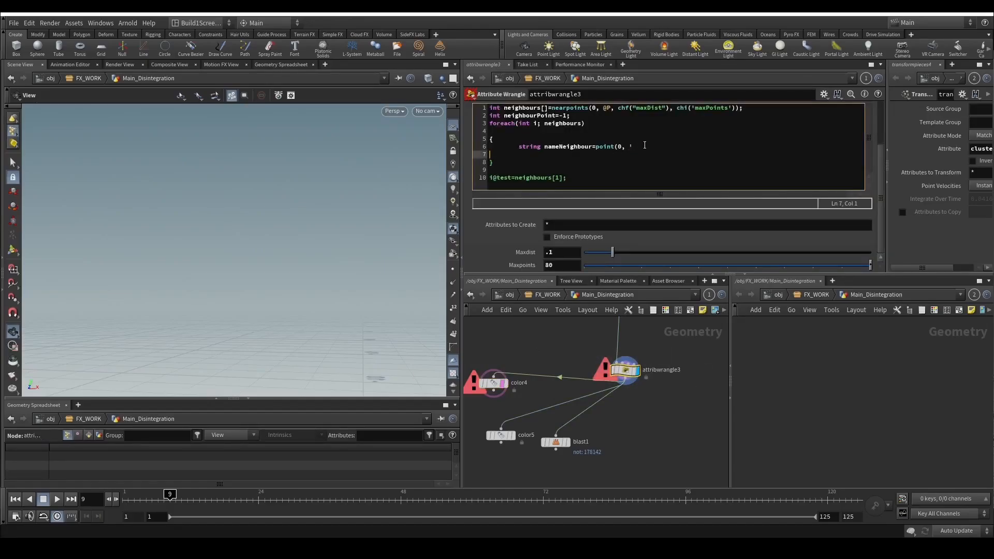
click(644, 145)
text(clusterName')
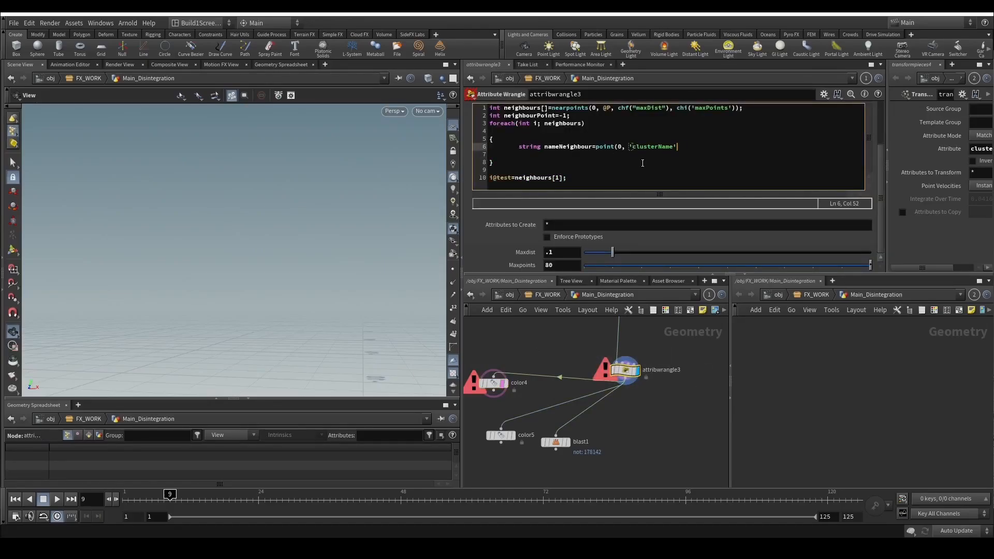
text(, i))
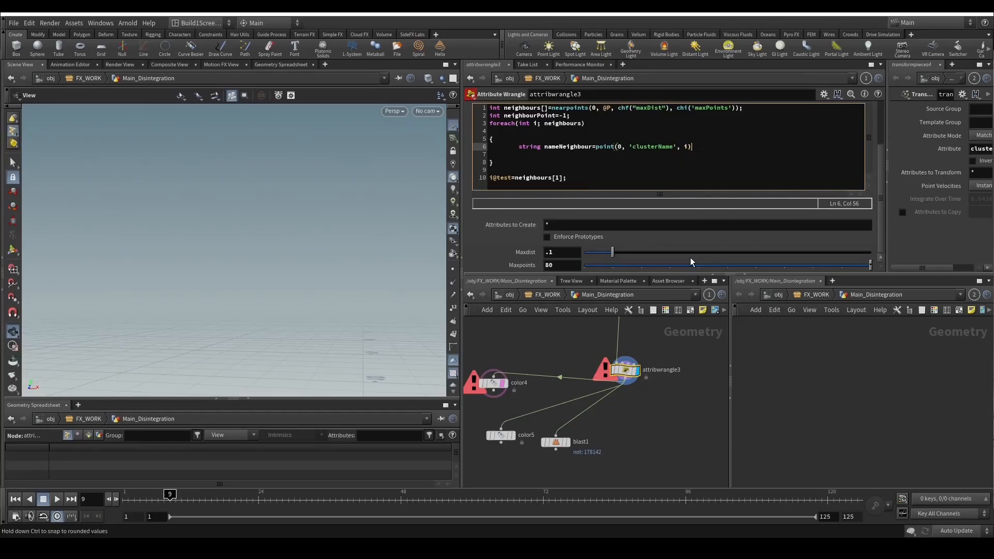
text(;)
Add the condition if(s@clusterName!=nameNeighbour) below the nameNeighbour line in the loop.
key(Return)
text(if()
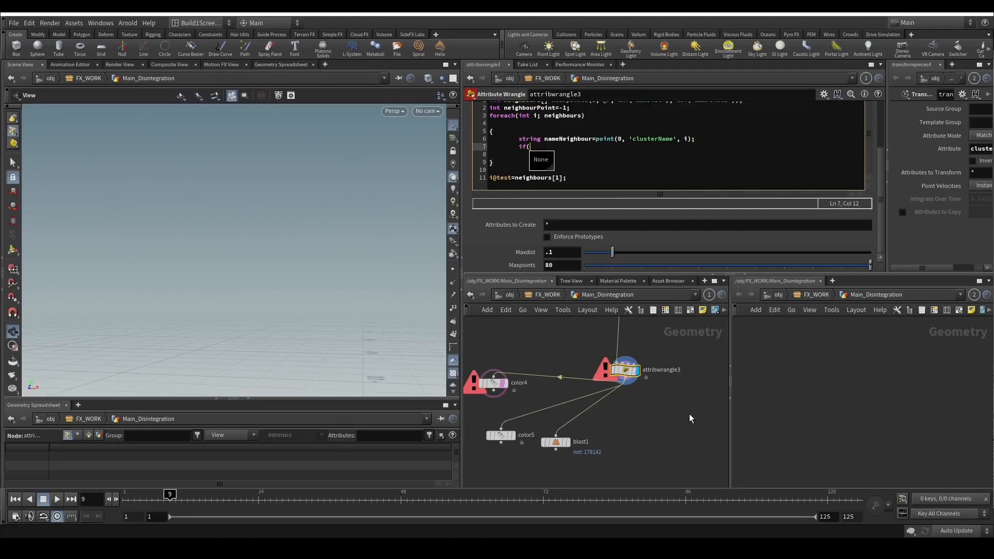
text(s@clusterName)
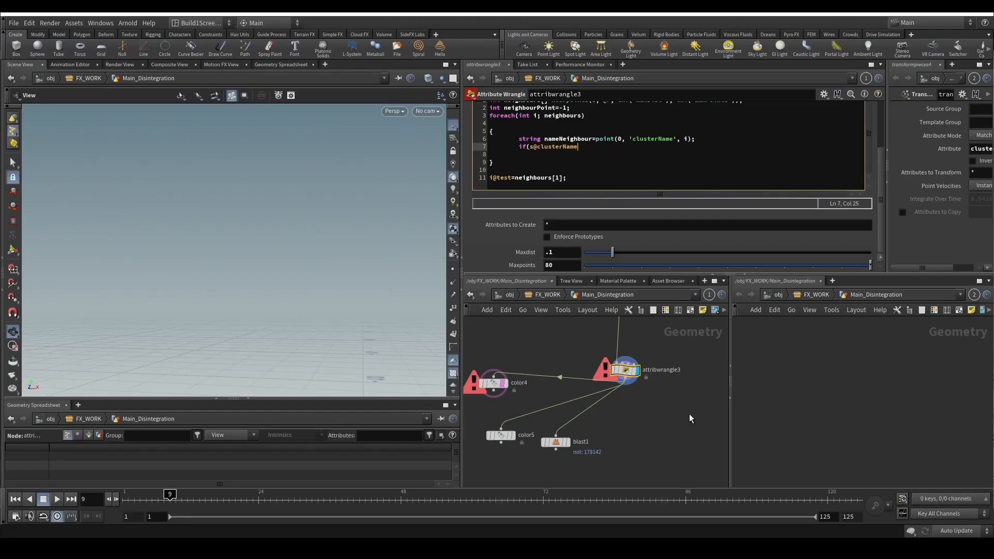
text(!=)
drag(543, 138, 593, 140)
key(ctrl+c)
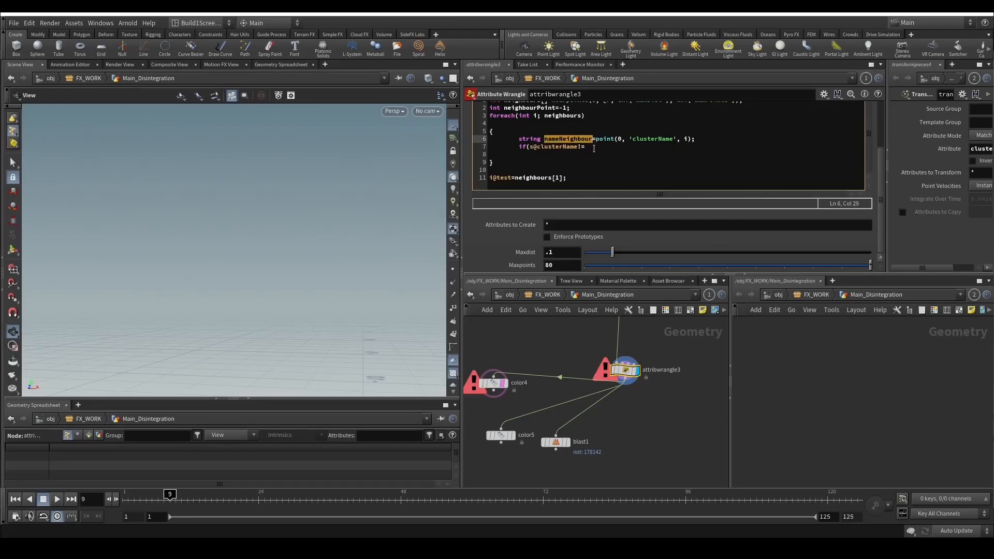
click(594, 147)
key(ctrl+v)
text())
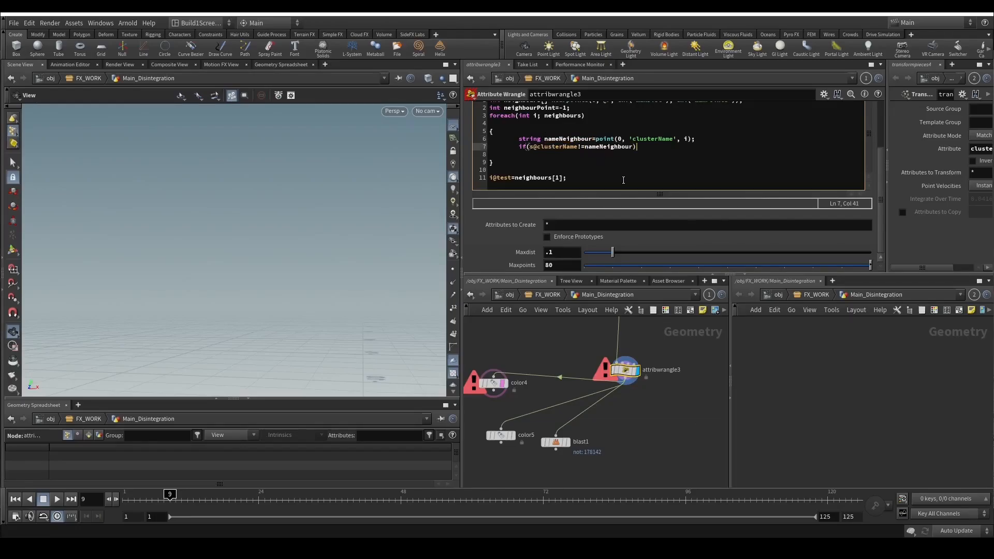
key(Return)
text({)
key(Return)
key(Return)
text(})
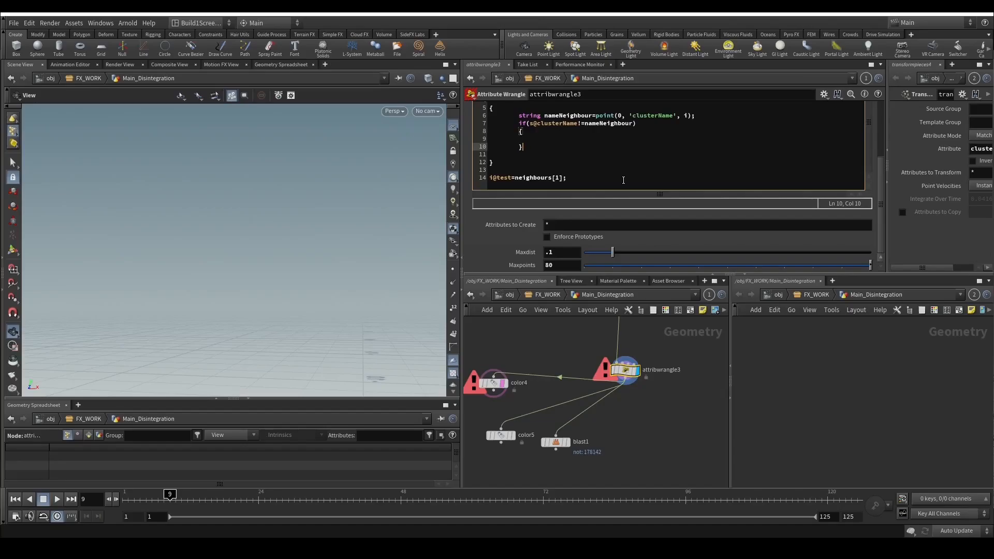
key(Up)
key(Tab)
text(@Cd=set(1,0,0);)
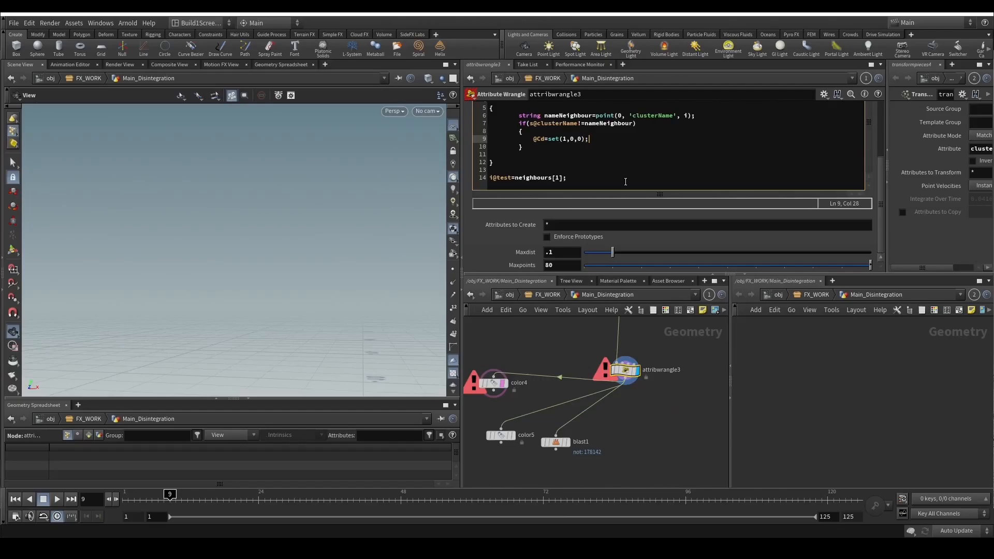
key(Return)
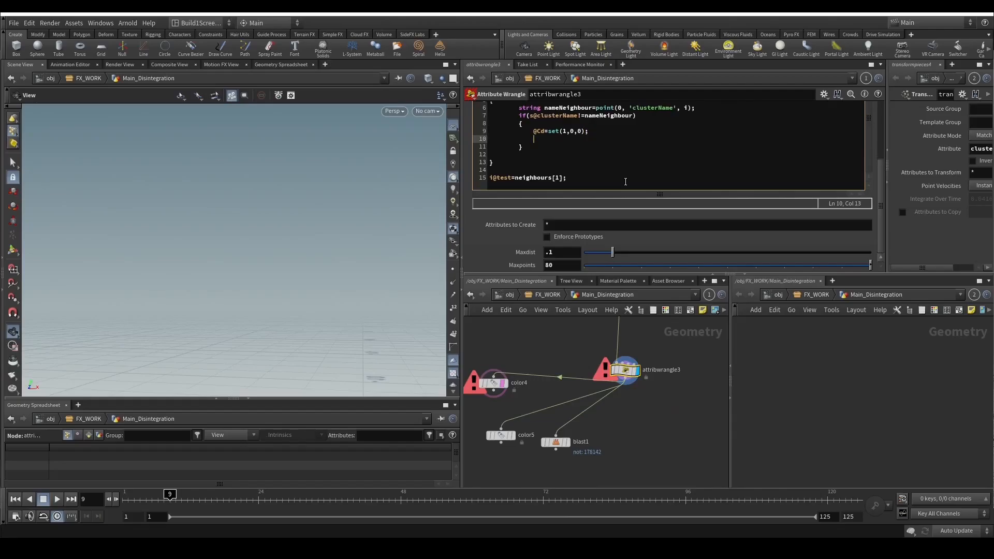
text(break;)
scroll(594, 141, up, 3)
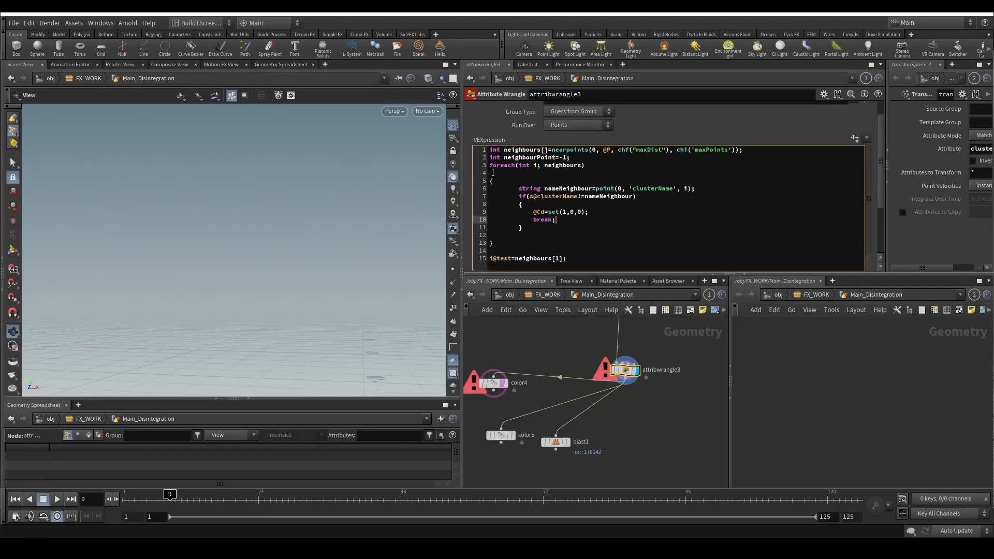
mouse_move(573, 158)
mouse_down()
mouse_move(504, 159)
mouse_move(556, 158)
mouse_up()
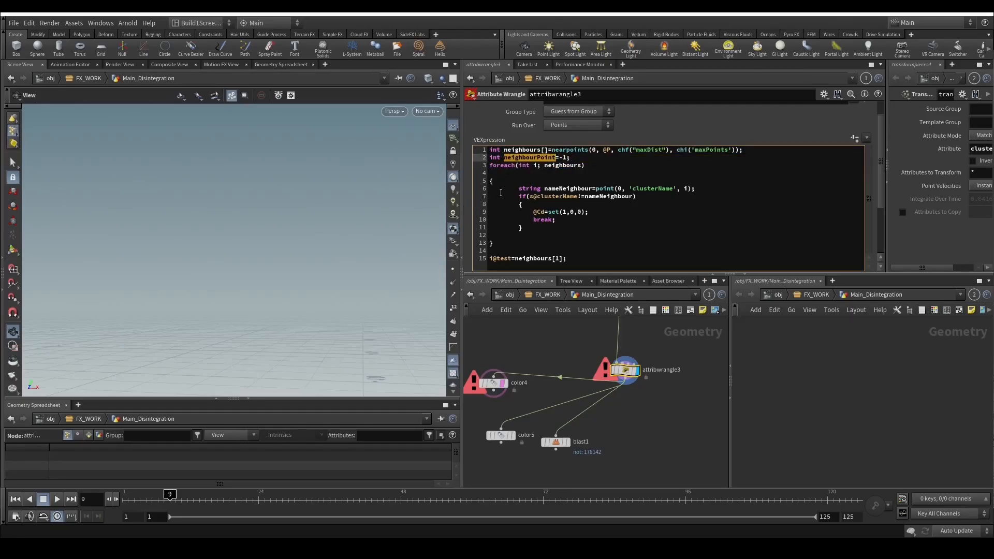
click(581, 166)
click(584, 212)
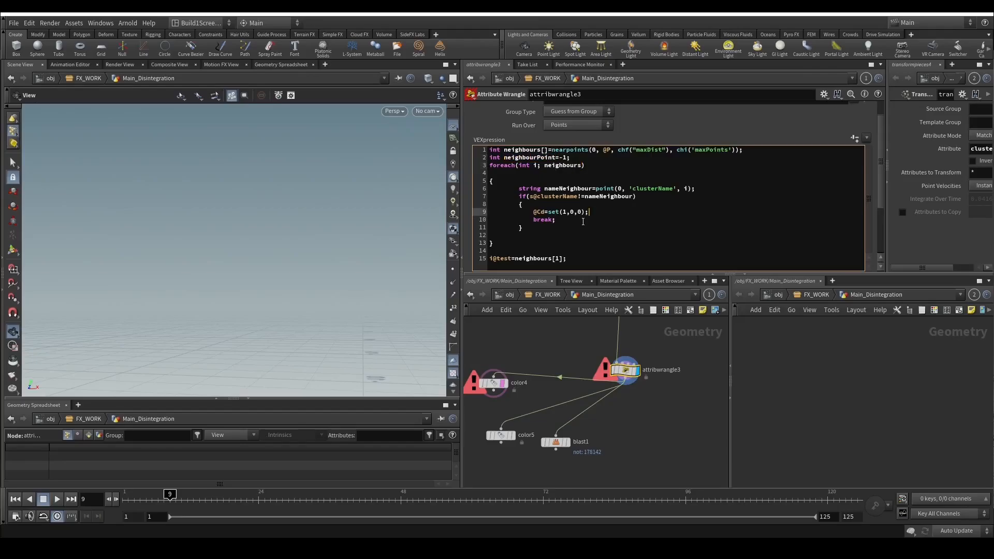
key(Return)
text(neighbourPoint)
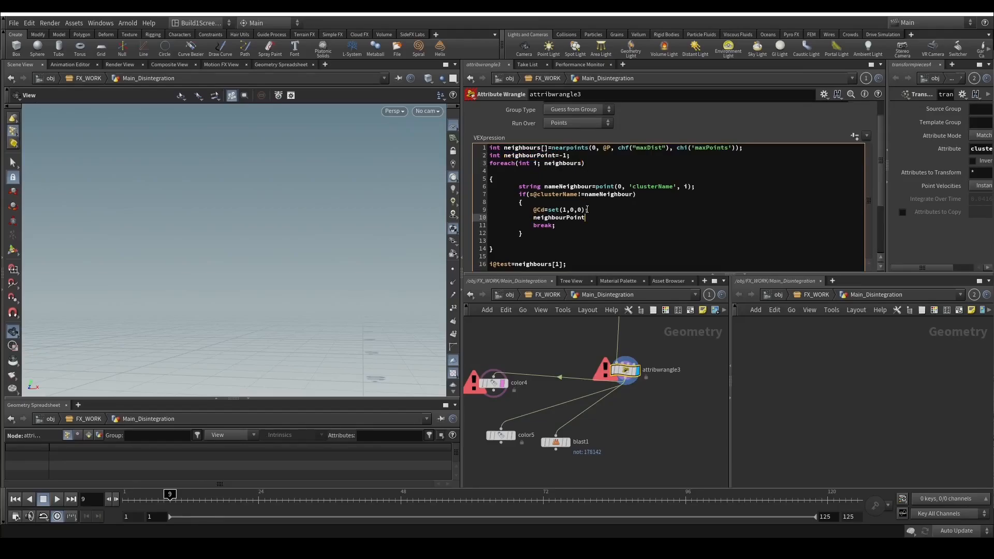
text(=i')
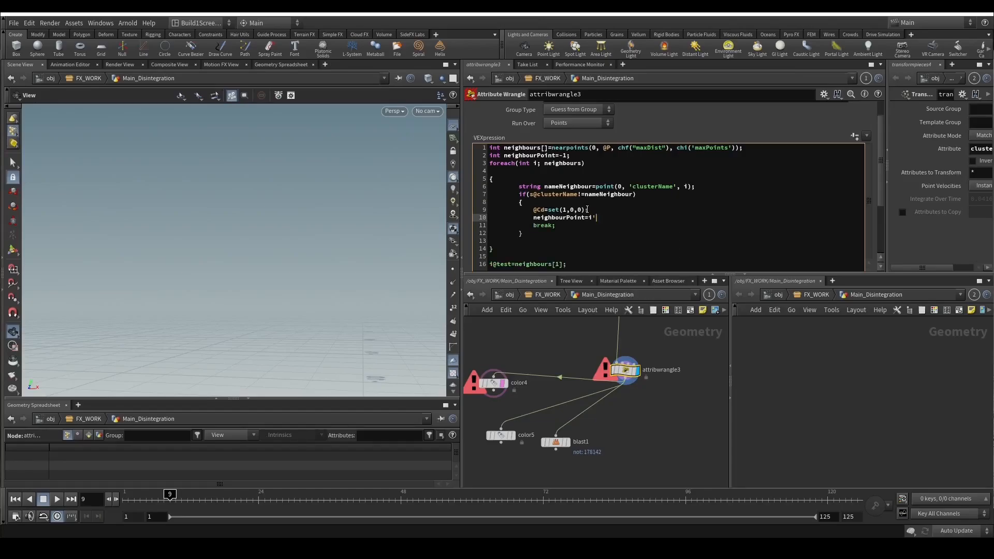
key(BackSpace)
text(;)
click(616, 242)
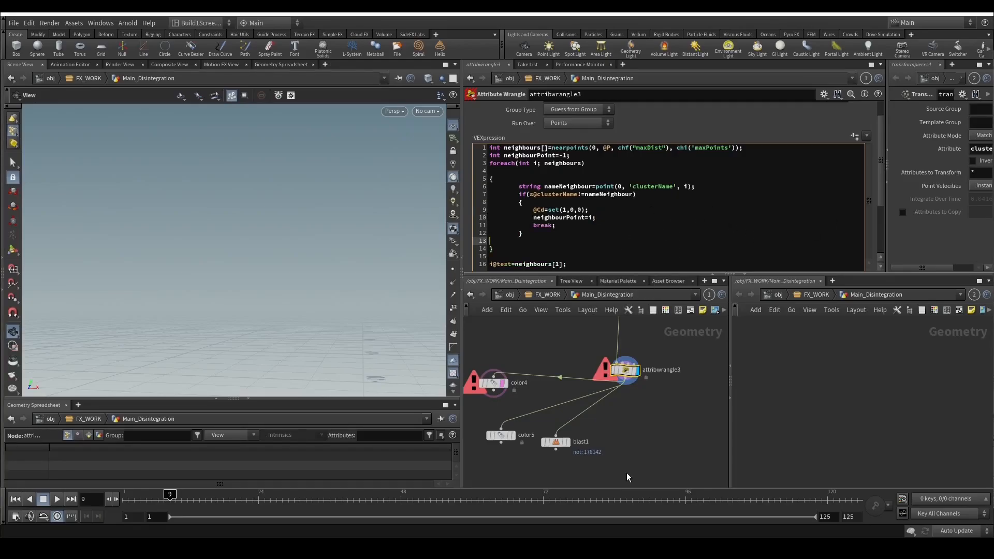
Display attribwrangle3 and compare the points it colours with the cluster colours of color4.
click(654, 375)
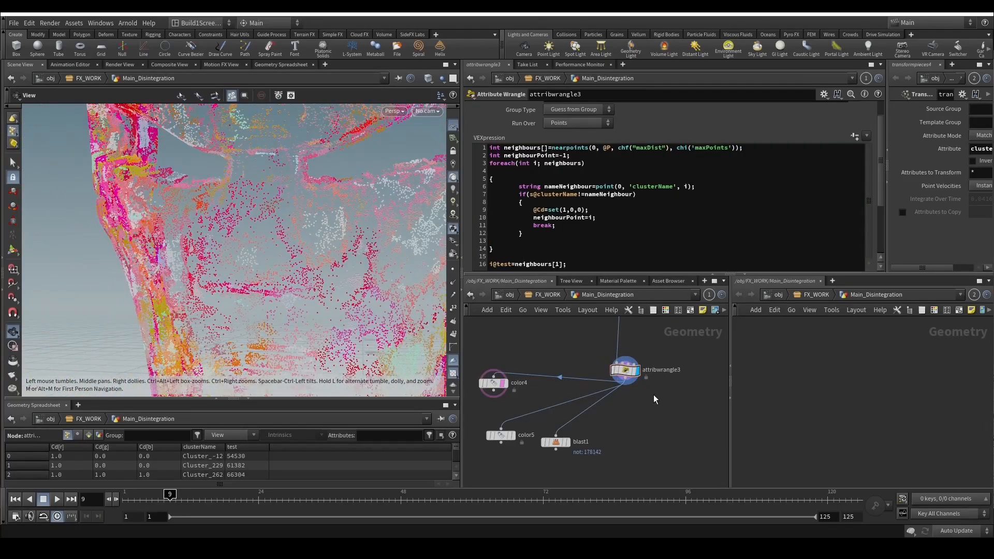
click(633, 375)
drag(248, 249, 320, 273)
scroll(321, 273, up, 5)
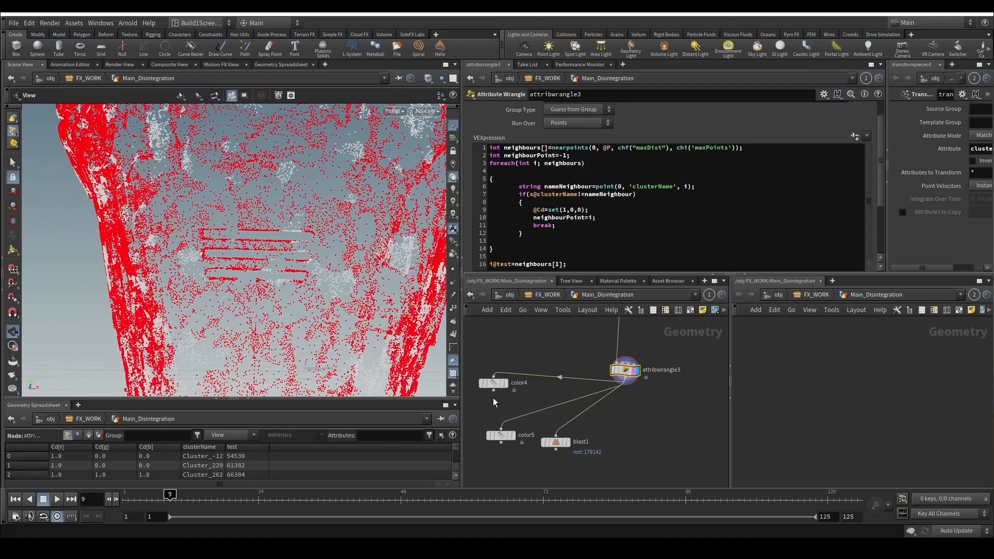
click(493, 383)
click(482, 383)
mouse_move(349, 289)
mouse_down()
mouse_move(373, 280)
mouse_move(352, 290)
mouse_up()
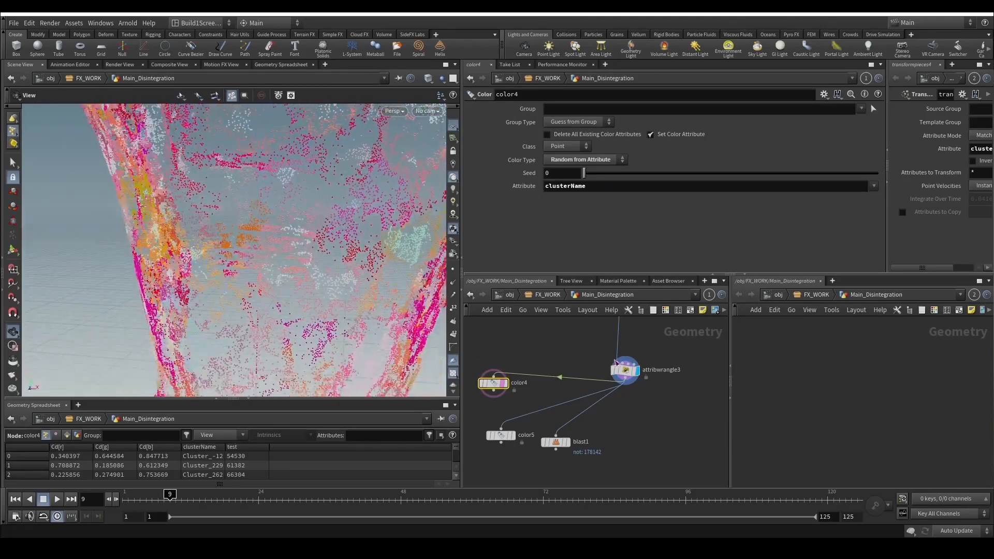
click(625, 370)
key(e)
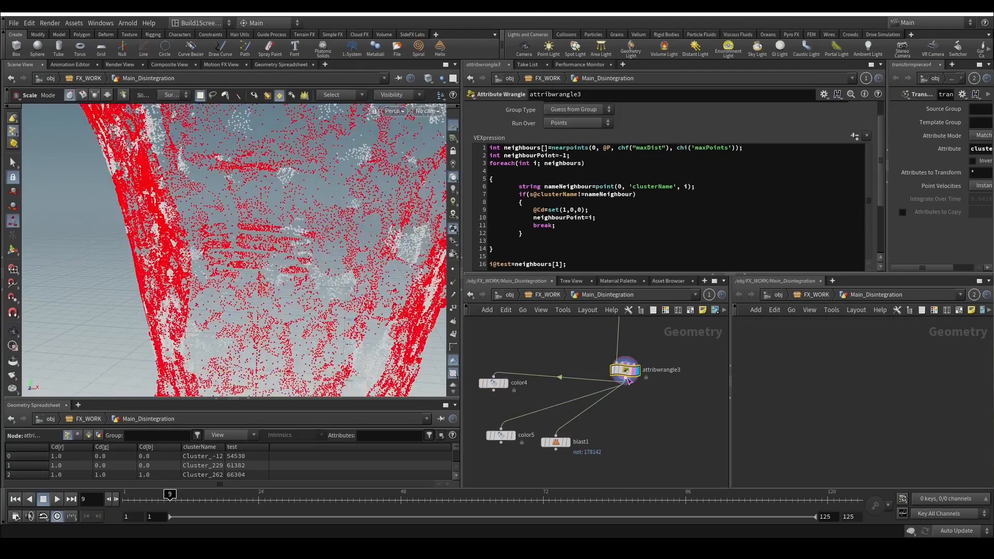
Set attribwrangle3's Maxpoints to 20.
scroll(872, 216, down, 3)
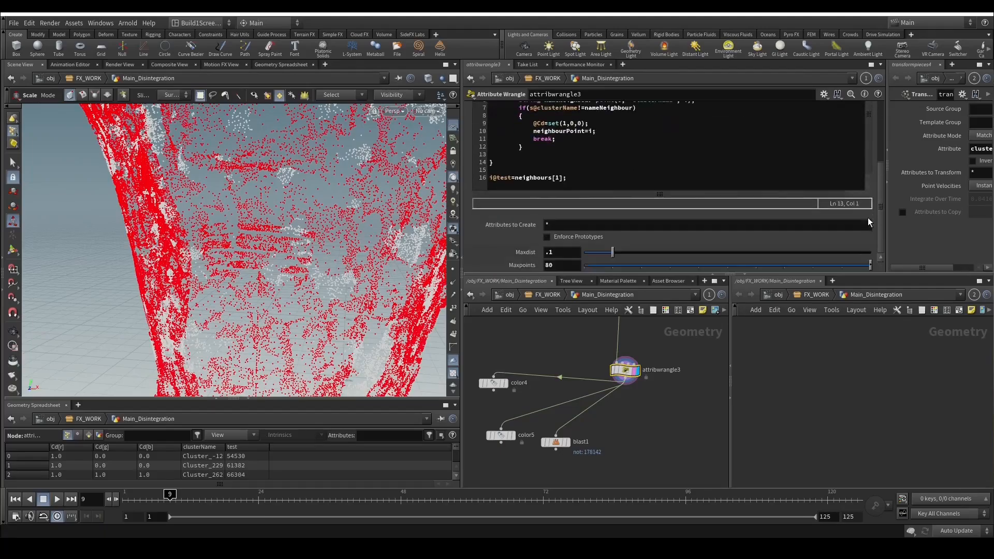
text(20)
key(Return)
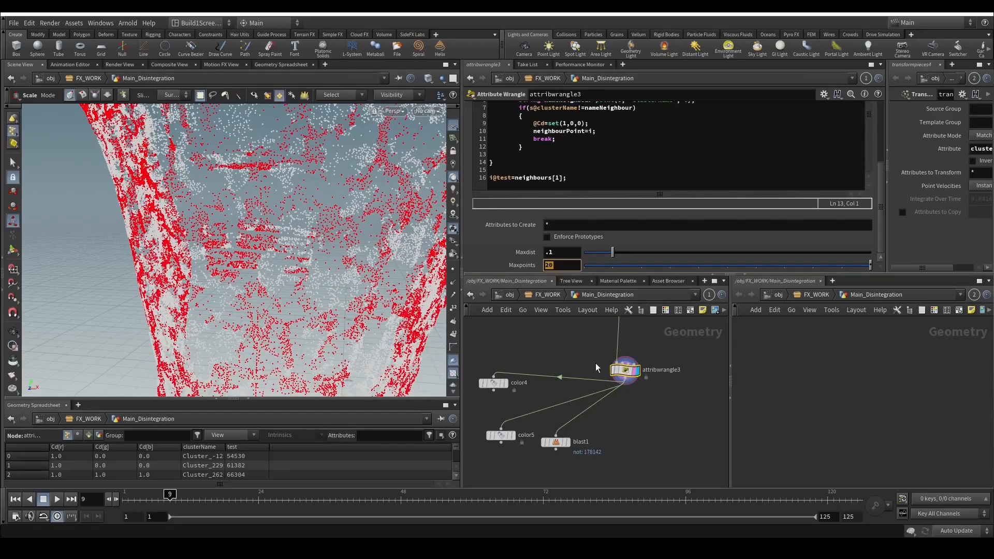
Set attribwrangle3's Maxpoints to 80.
middle_drag(596, 367, 589, 388)
scroll(558, 251, up, 3)
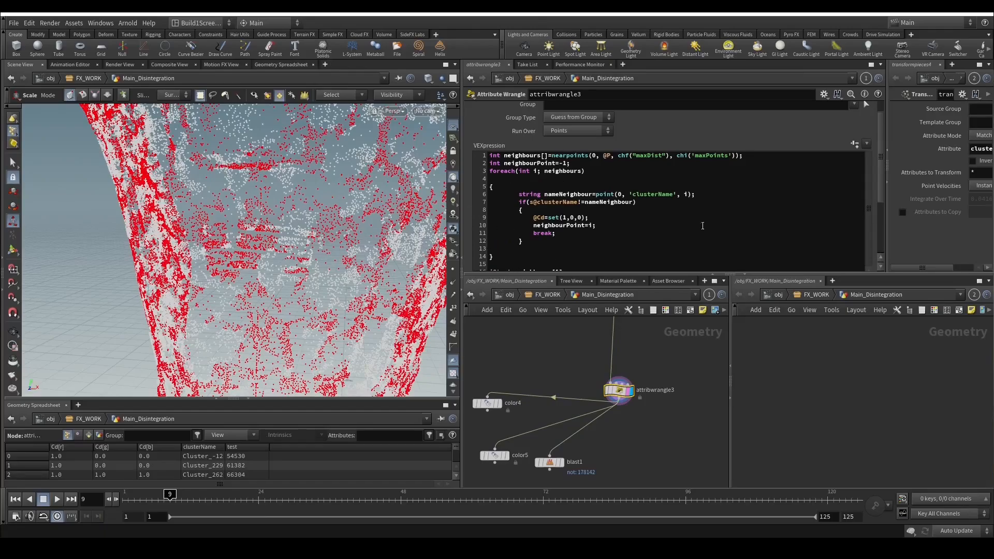
scroll(875, 216, down, 5)
double_click(550, 265)
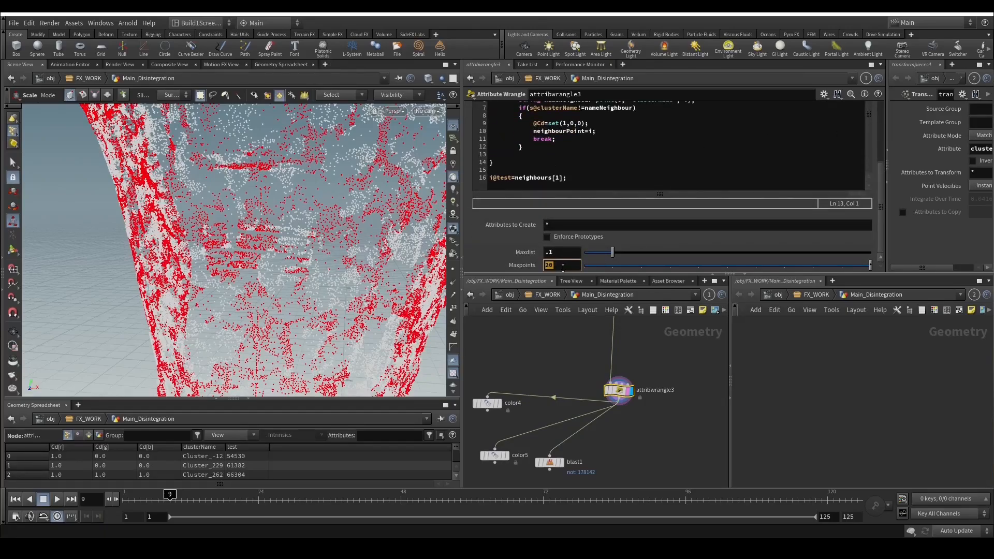
text(80)
key(Return)
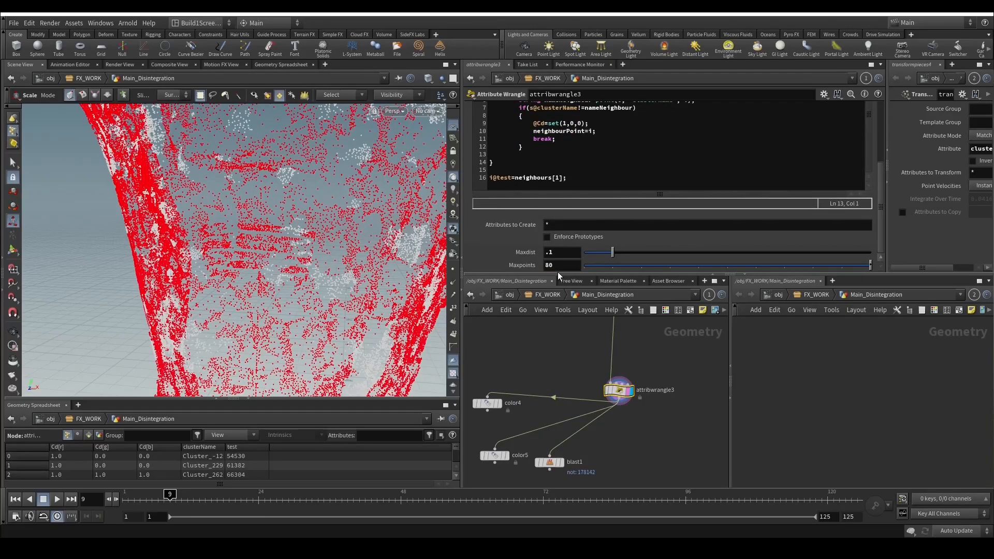
middle_click(616, 388)
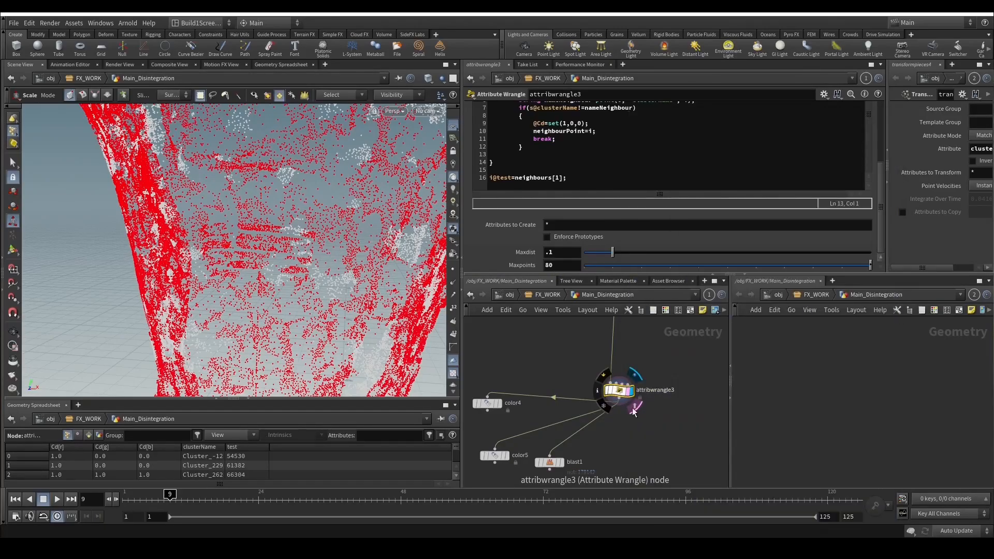
scroll(627, 398, up, 3)
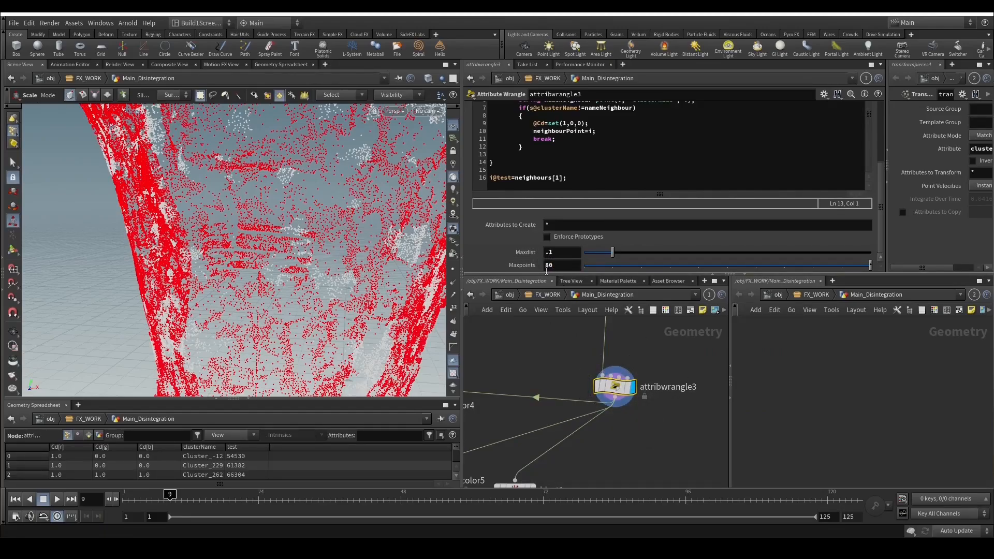
Review the nearpoints line that fills the neighbours[] array in attribwrangle3's code.
click(548, 252)
key(Return)
drag(809, 204, 809, 218)
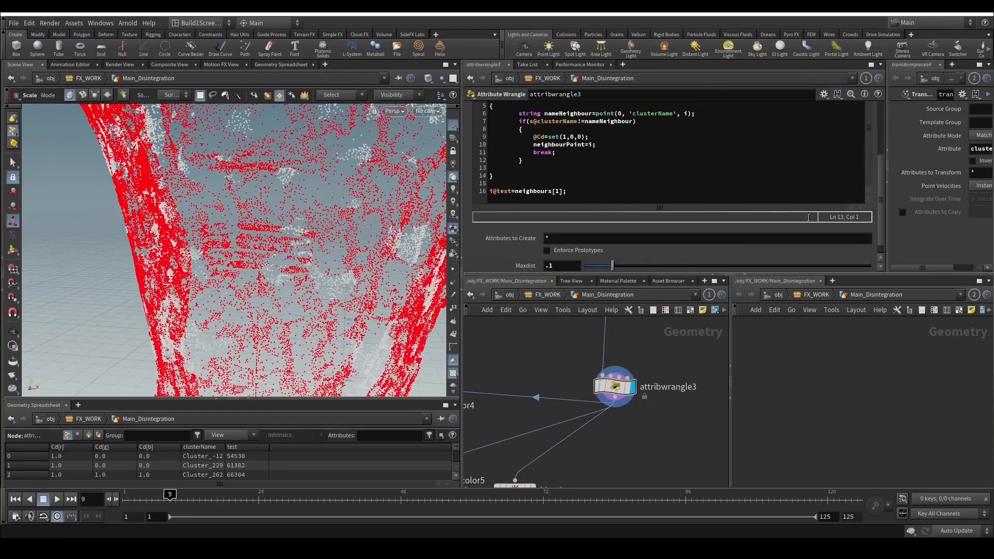
scroll(731, 191, up, 4)
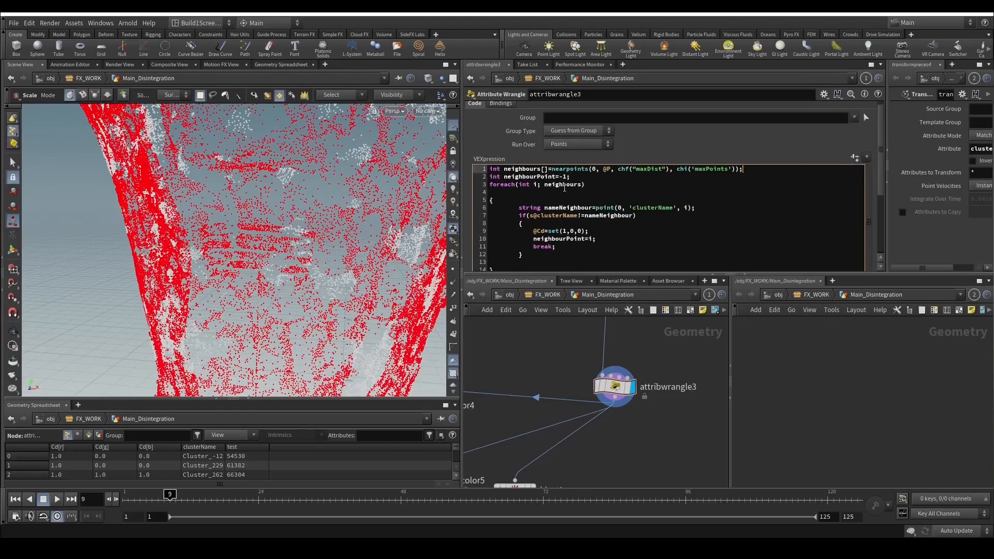
click(543, 169)
drag(501, 169, 548, 171)
Rename the attribwrangle3 node as Find_Neighbour_Points.
scroll(622, 373, down, 2)
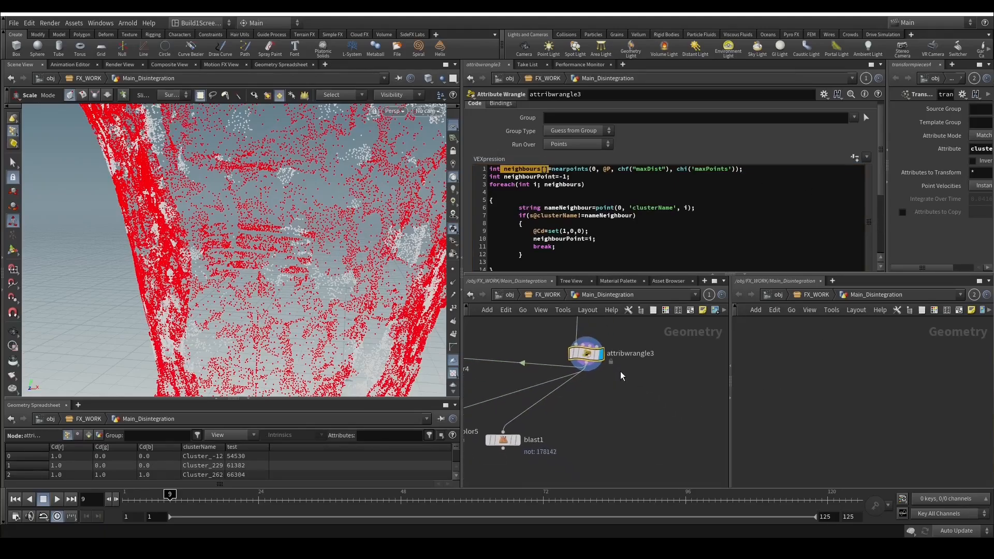
scroll(619, 364, up, 2)
double_click(616, 368)
text(F)
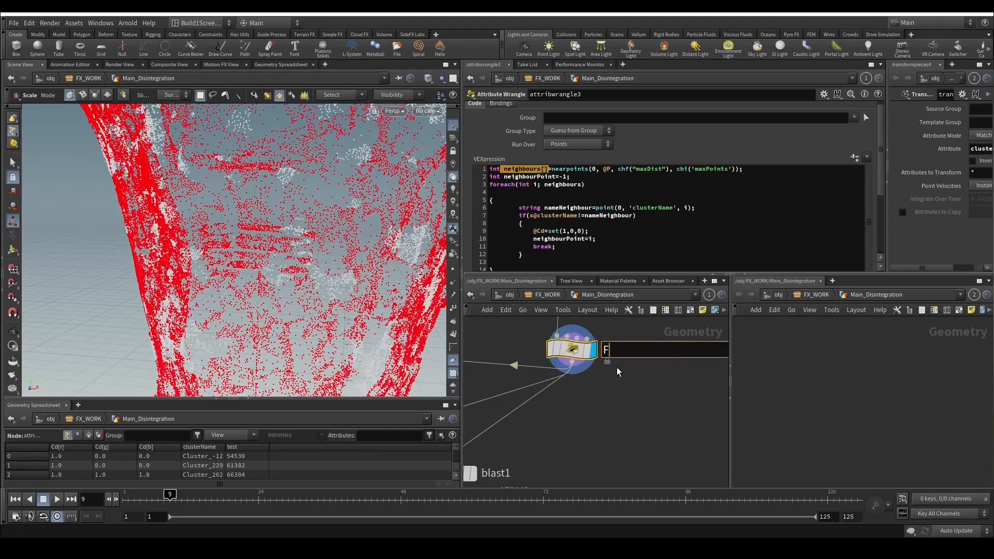
text(ind_Neighbour_Points)
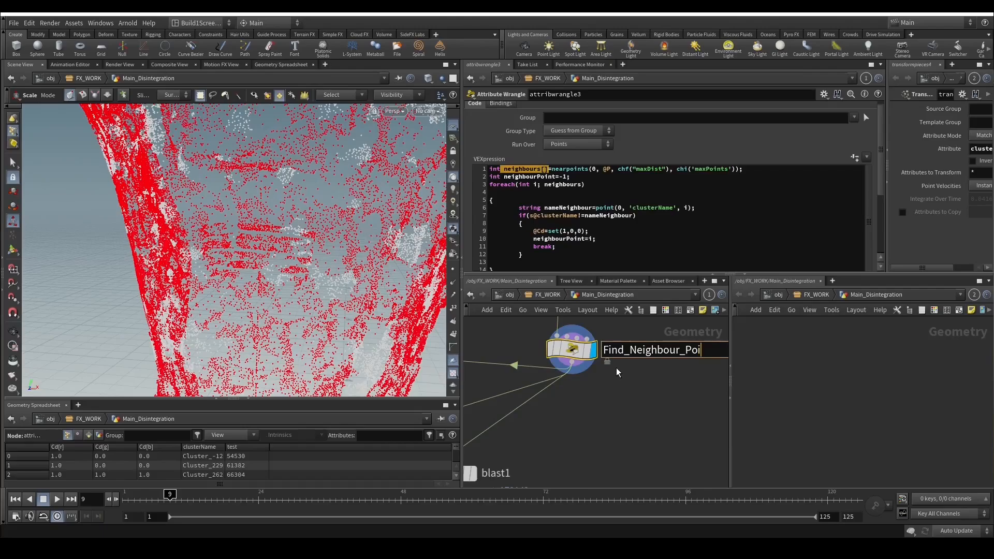
key(Return)
Begin a new line above i@test in the Find_Neighbour_Points code with f@distance=distance(.
scroll(878, 195, down, 2)
scroll(877, 195, down, 2)
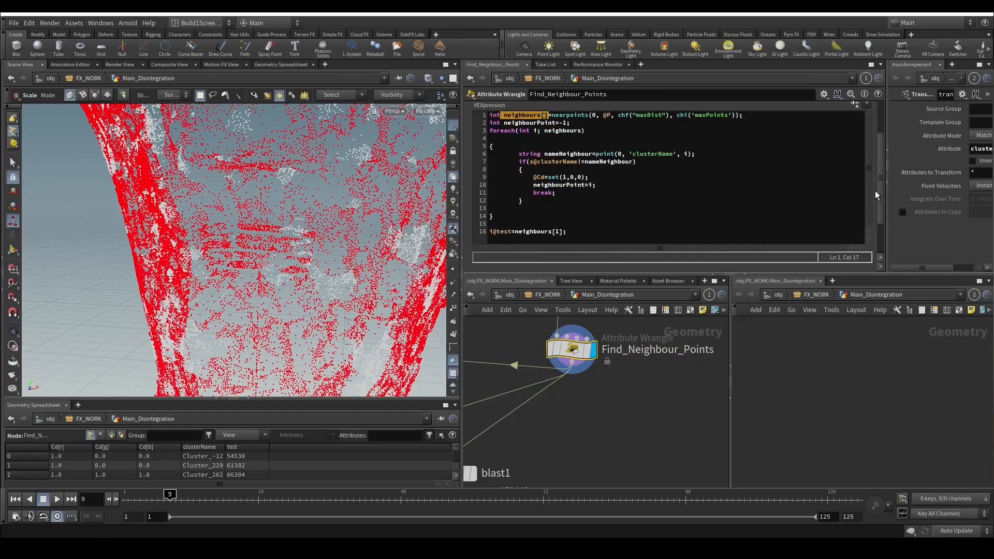
click(547, 182)
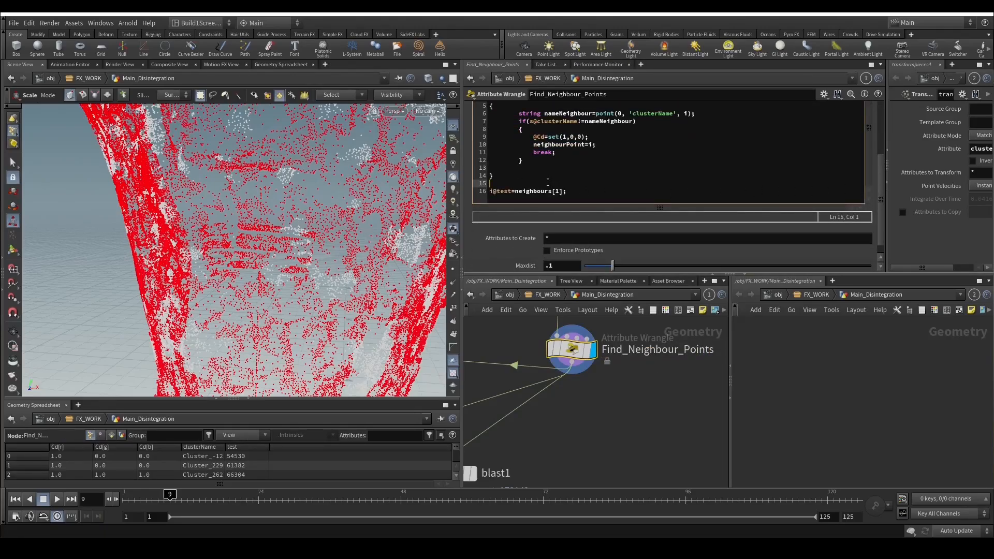
key(Return)
text(f@dist)
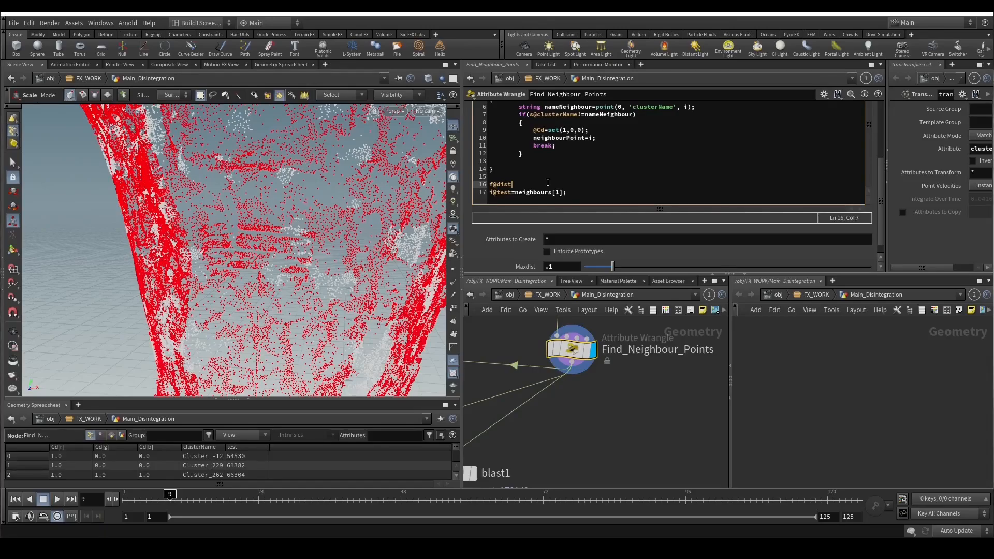
text(ance=leng)
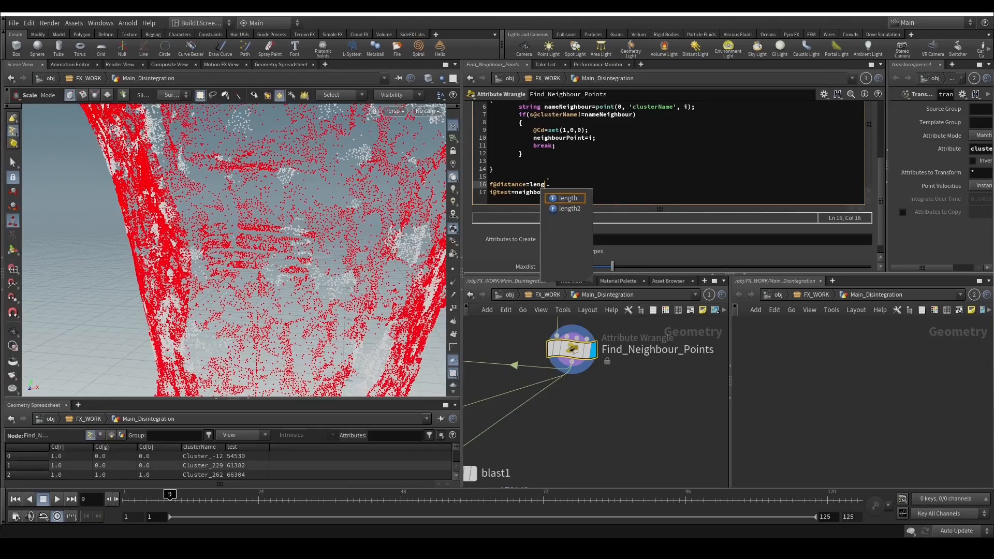
text(th)
key(BackSpace)
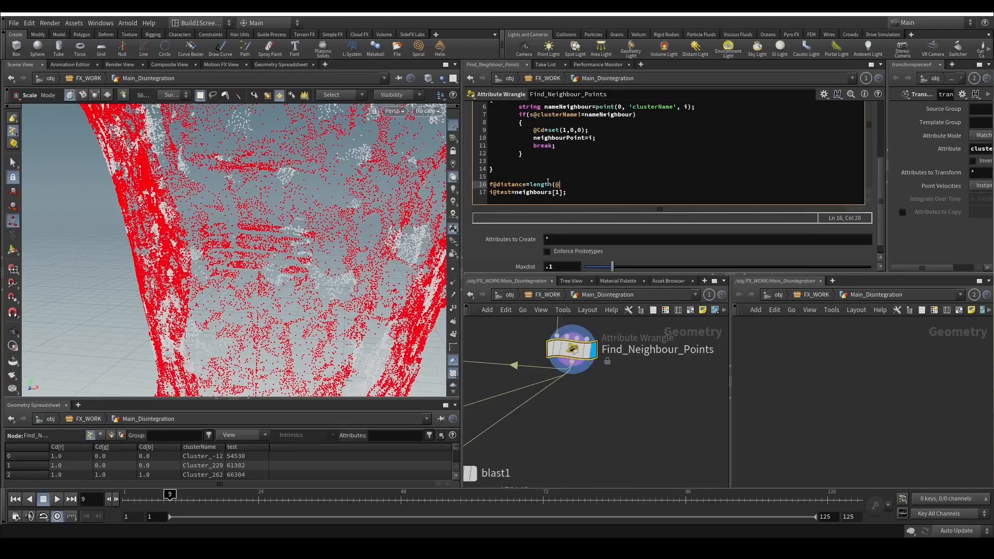
key(BackSpace)
key(BackSpace)
key(BackSpace)
key(BackSpace)
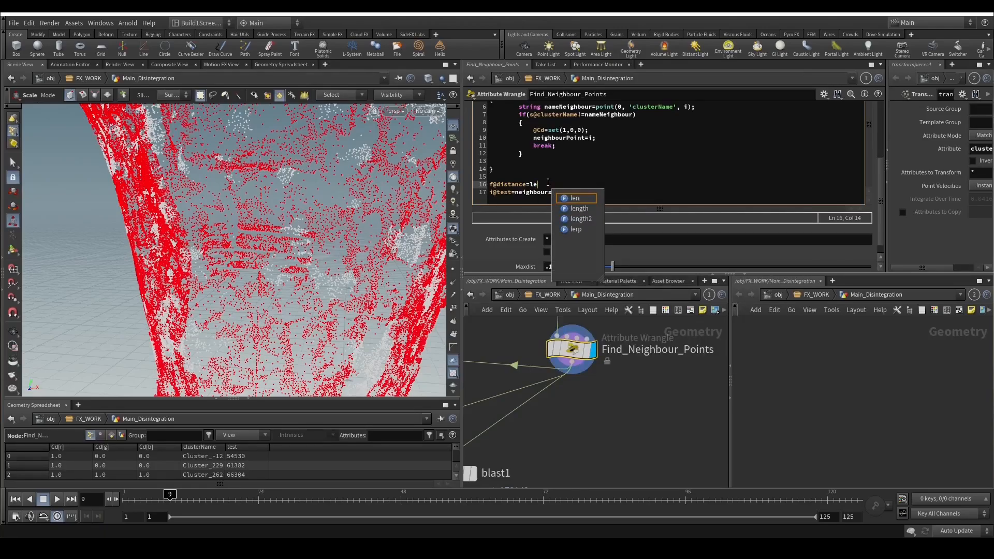
text(distance()
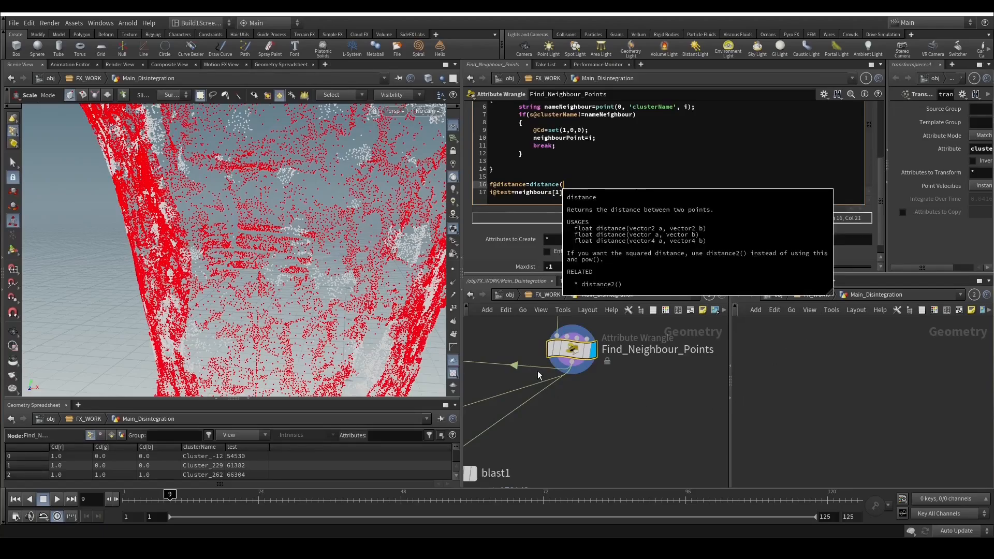
Continue the distance() call with @P as its first argument and a point() lookup on input 0 as its second.
click(566, 183)
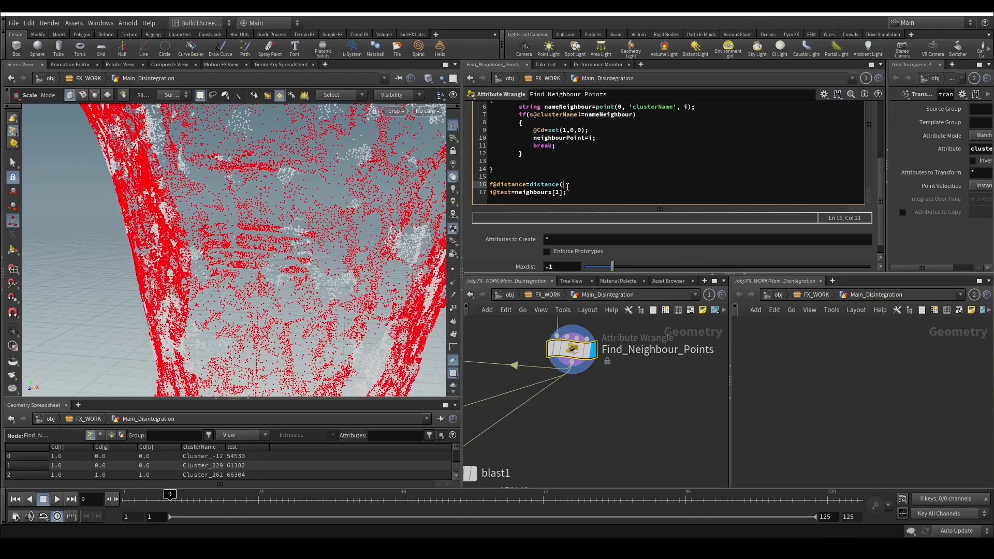
text(@)
text(P, point(1)
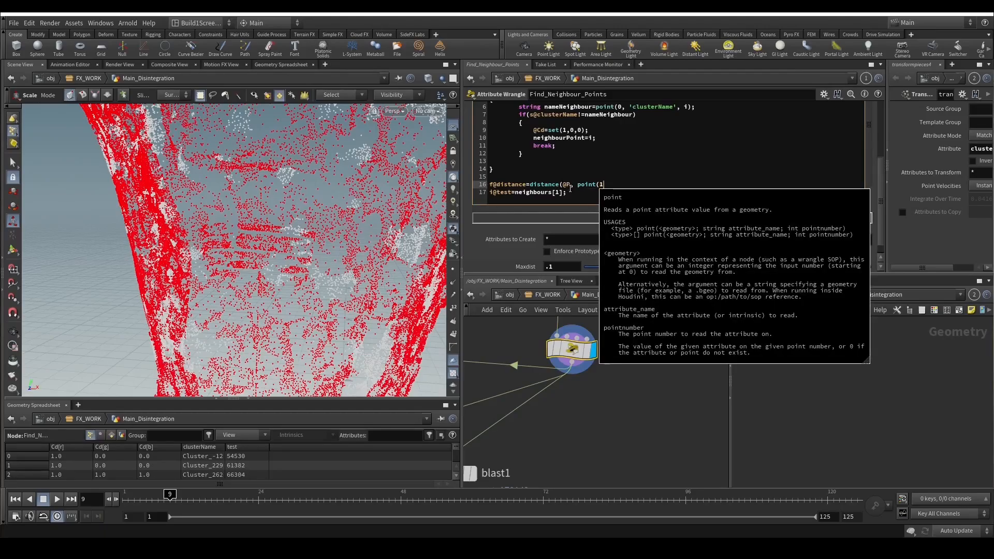
key(BackSpace)
text(0, )
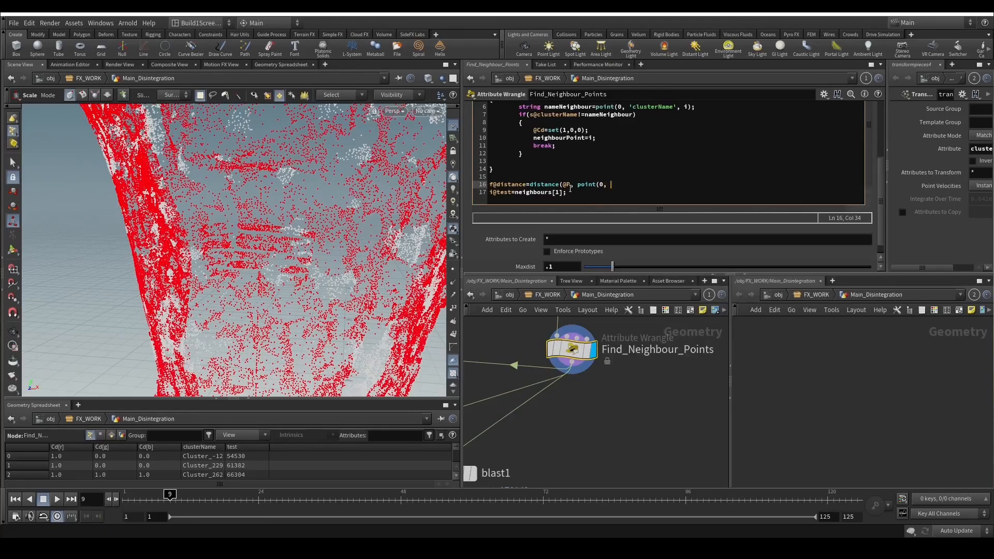
Complete the wrangle's distance line as f@distance=distance(@P, point(0, 'P', neighbourPoint));.
text('P',)
drag(531, 140, 586, 137)
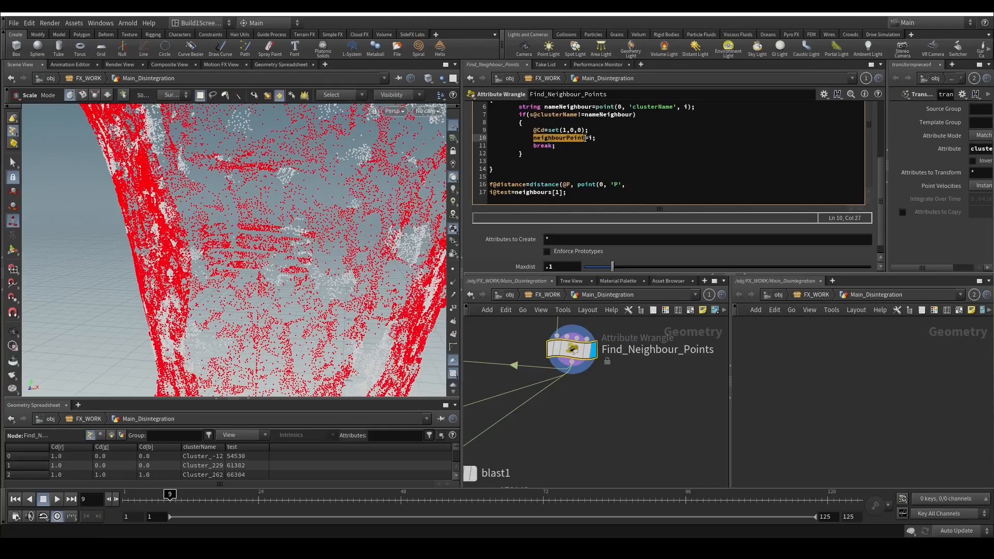
key(ctrl+c)
click(624, 184)
key(ctrl+v)
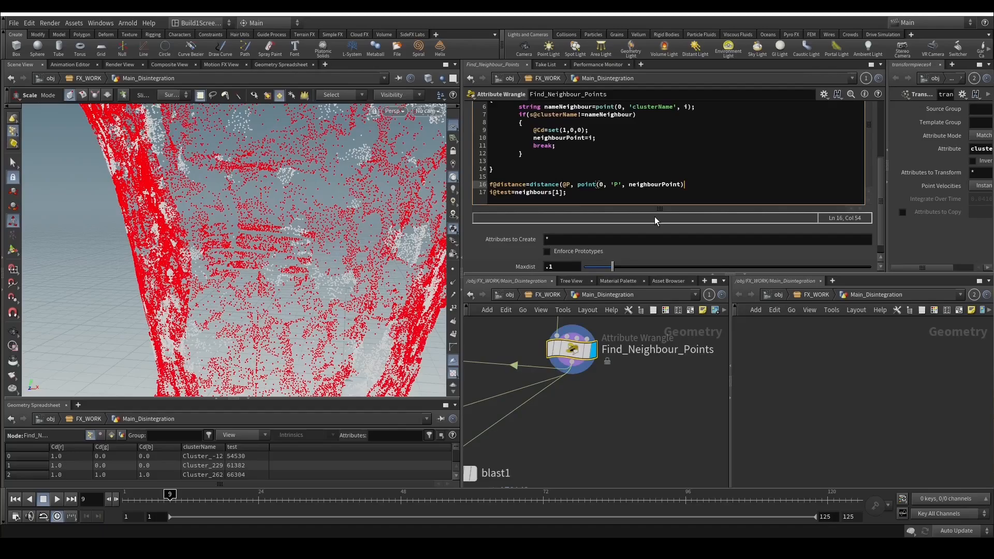
text();)
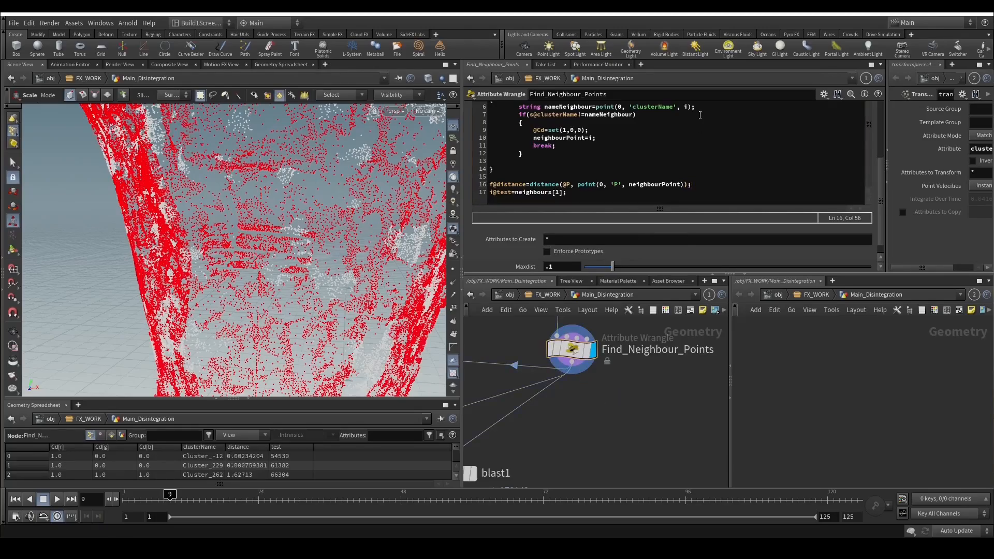
Add the line i@neighbourPoint=neighbourPoint; below the distance line to export the neighbour point number as an attribute.
key(Return)
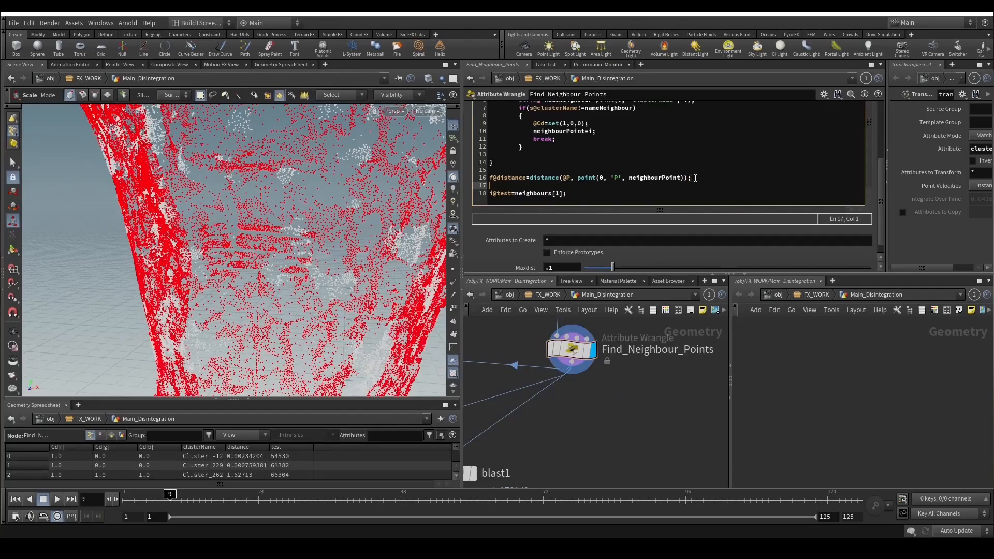
drag(628, 178, 681, 179)
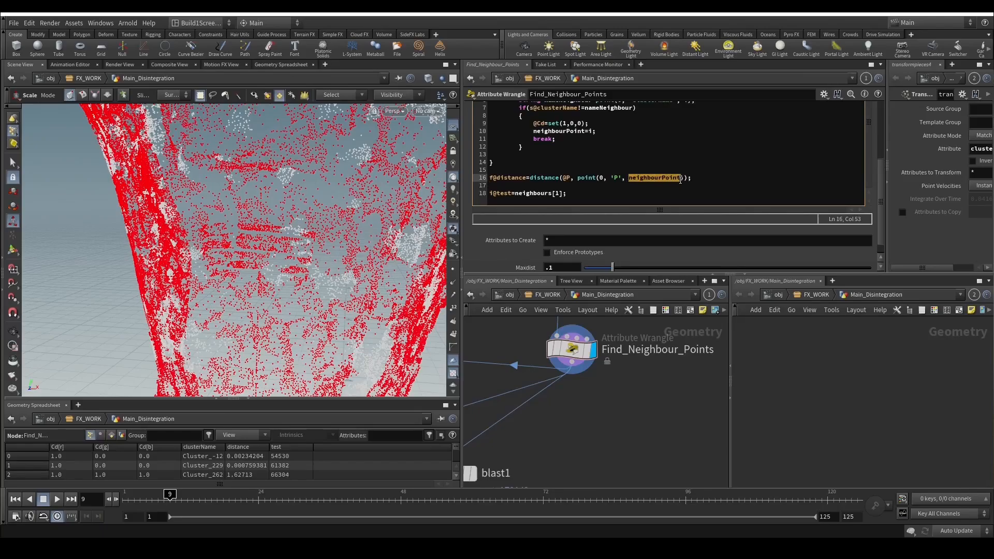
click(577, 188)
text(i@)
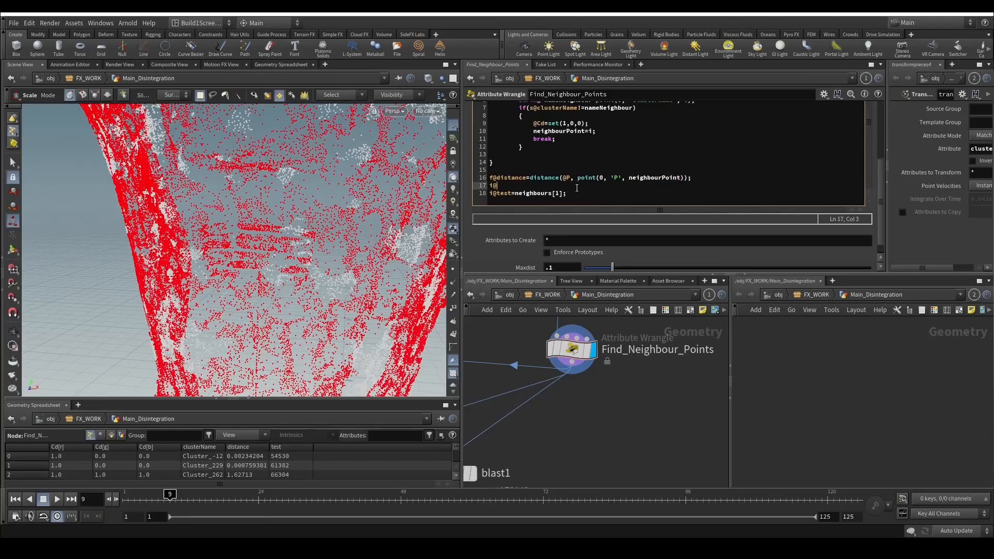
key(ctrl+v)
text(=)
key(ctrl+v)
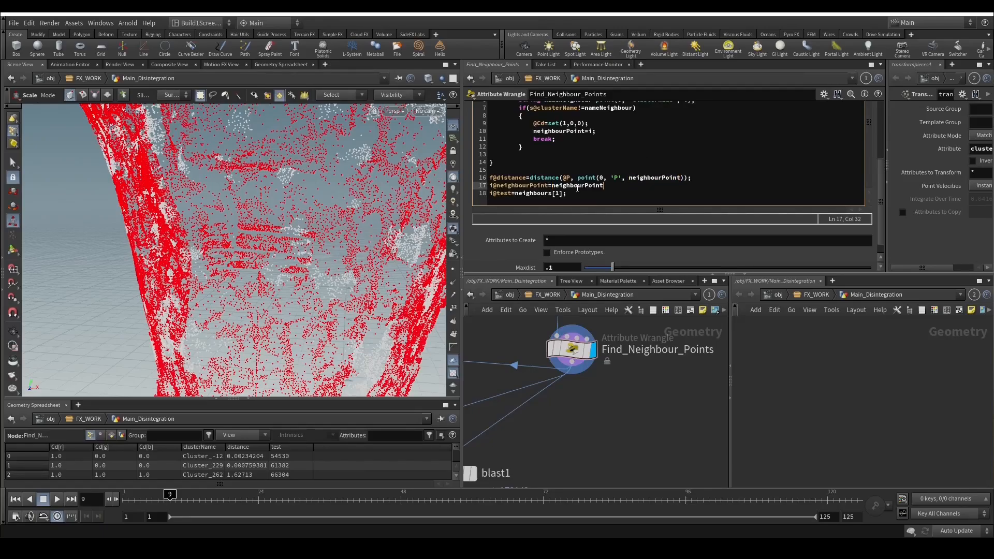
text(;)
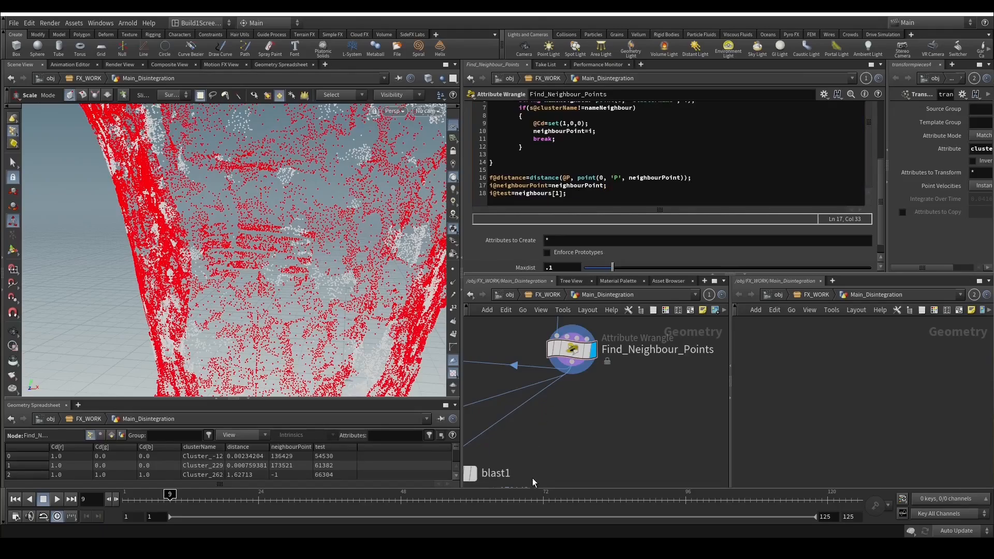
click(303, 444)
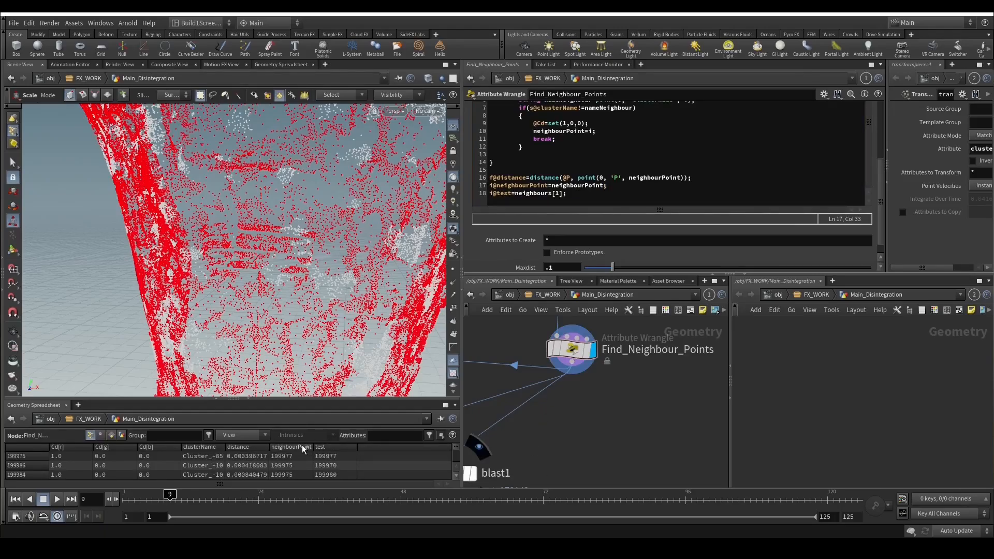
drag(330, 273, 345, 292)
scroll(603, 381, down, 2)
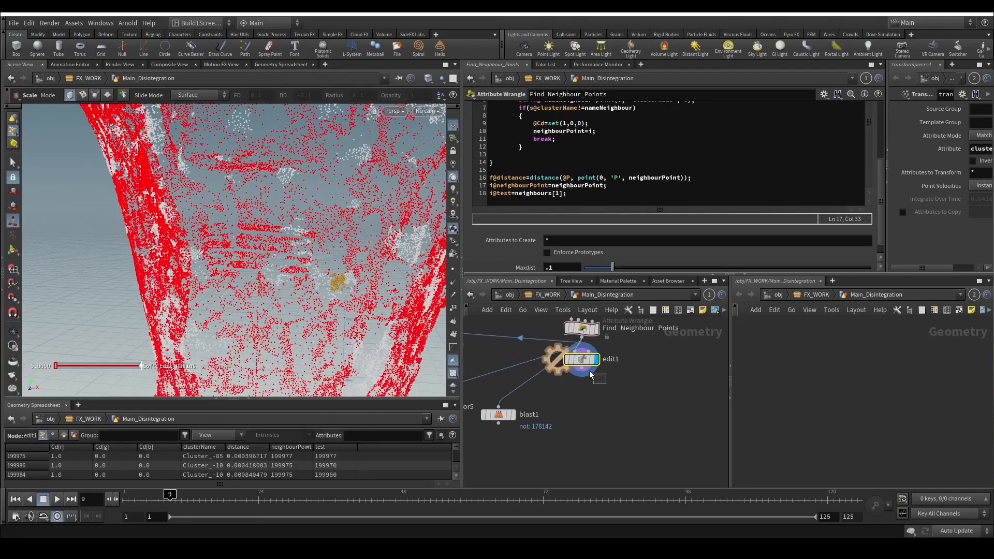
click(580, 365)
key(Delete)
middle_drag(584, 397, 590, 437)
click(587, 371)
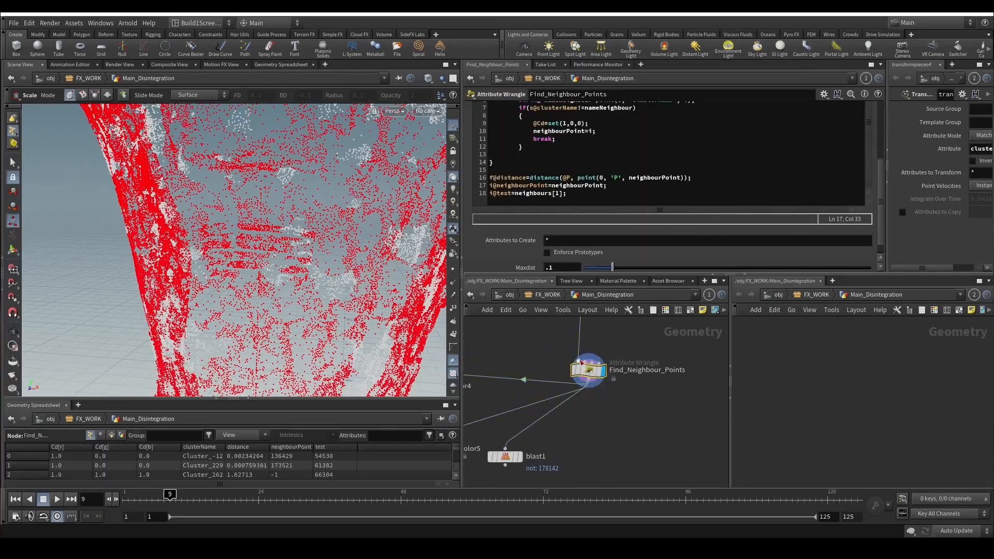
middle_click(588, 372)
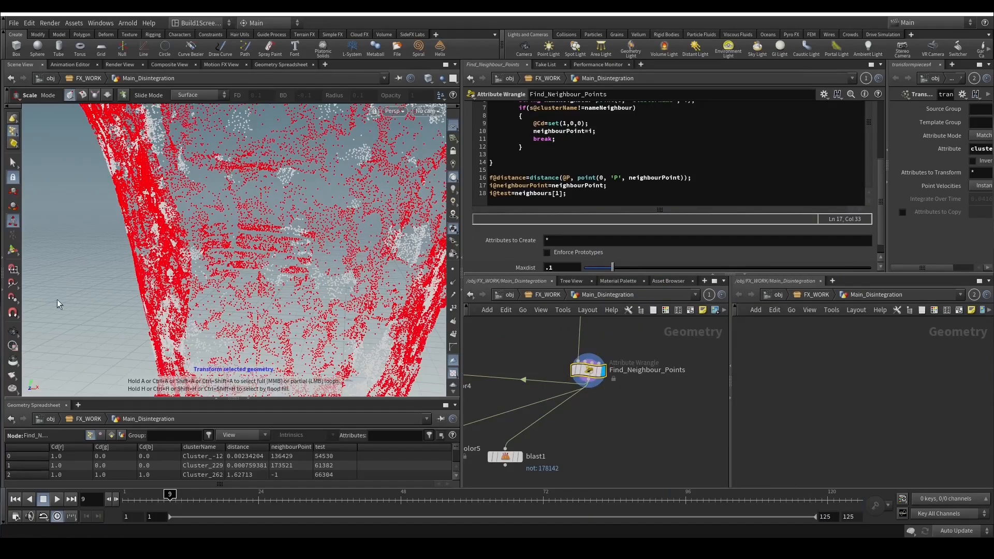
Switch the viewport from the Scale tool to the View tool.
click(13, 332)
drag(290, 290, 326, 261)
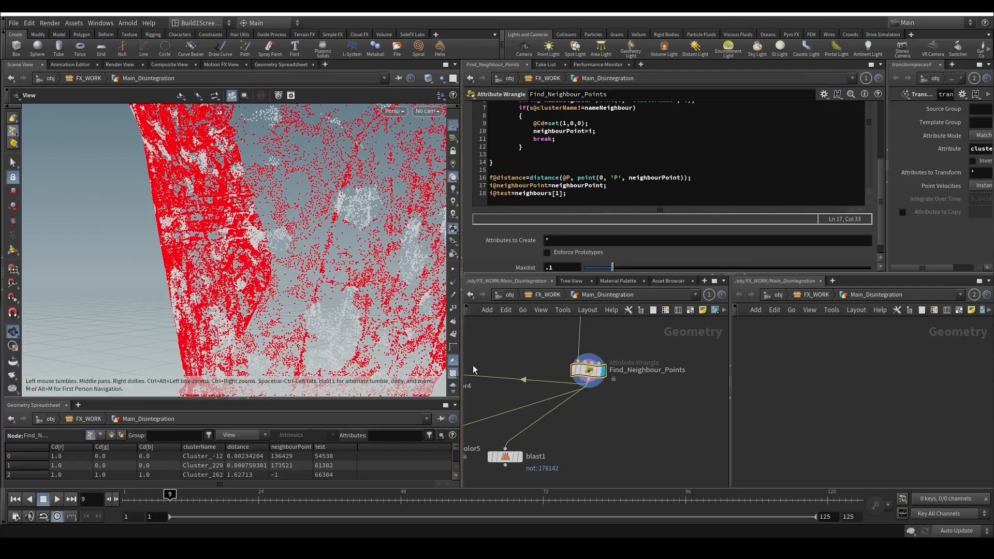
scroll(555, 355, down, 2)
middle_drag(555, 355, 557, 380)
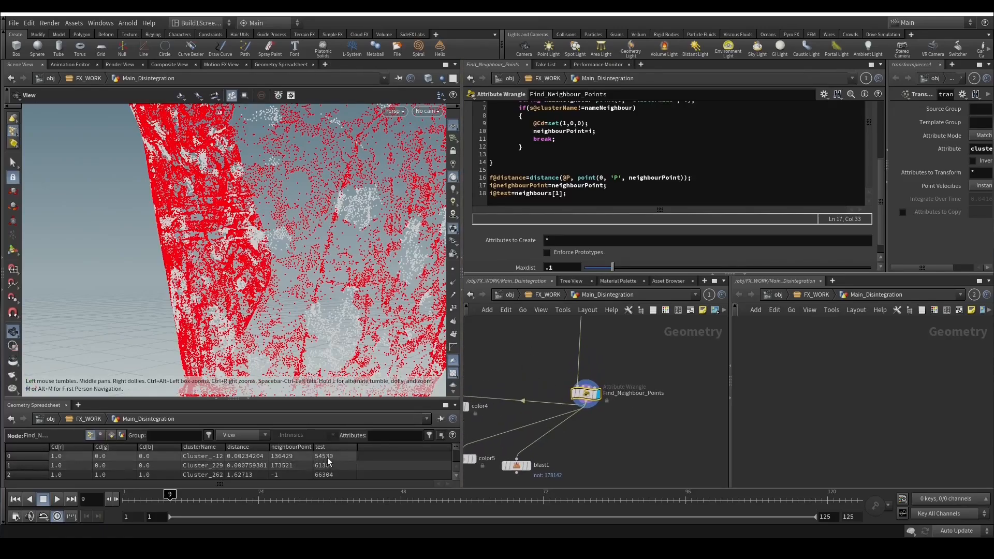
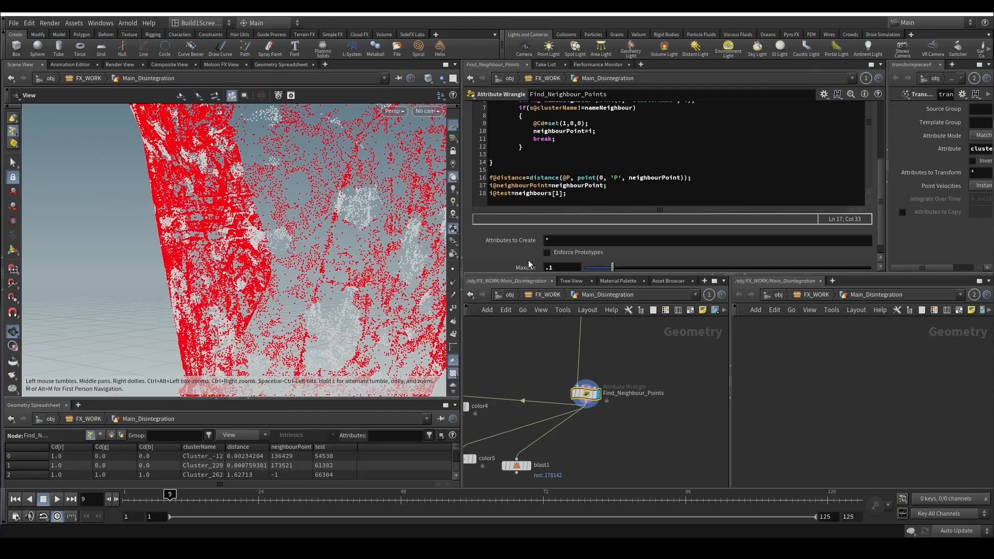
Comment out the i@test=neighbours[1]; line in the Find_Neighbour_Points code.
scroll(528, 260, up, 3)
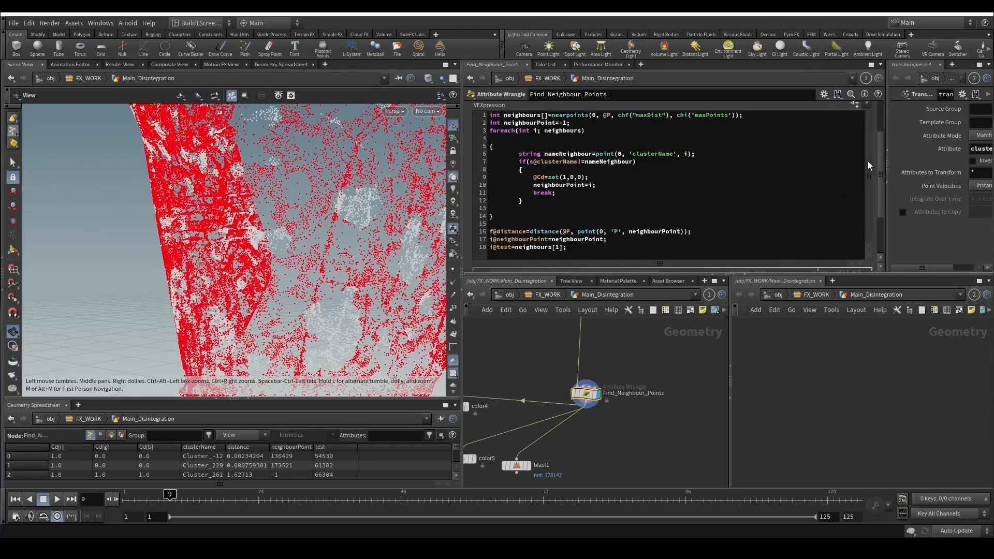
scroll(868, 160, down, 4)
click(490, 179)
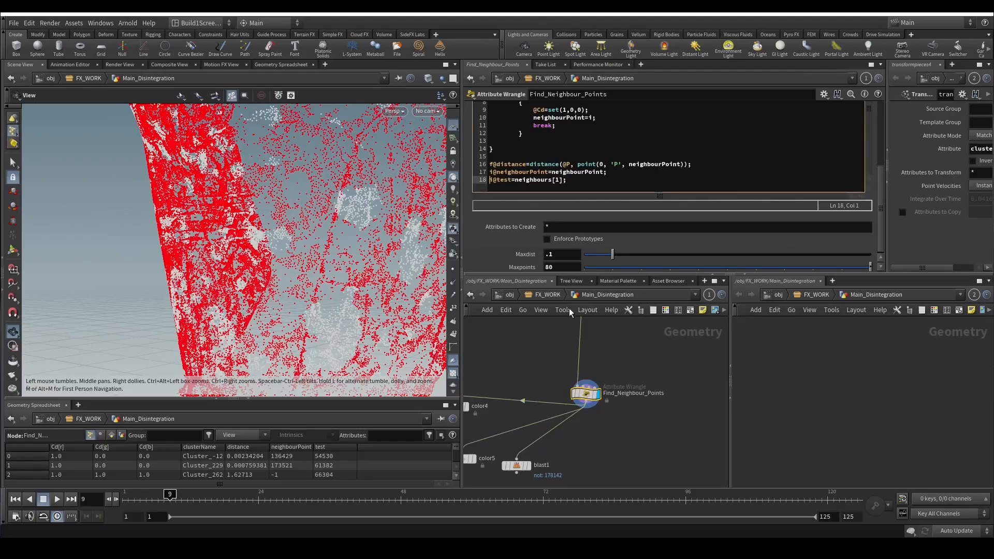
text(//)
drag(339, 303, 358, 289)
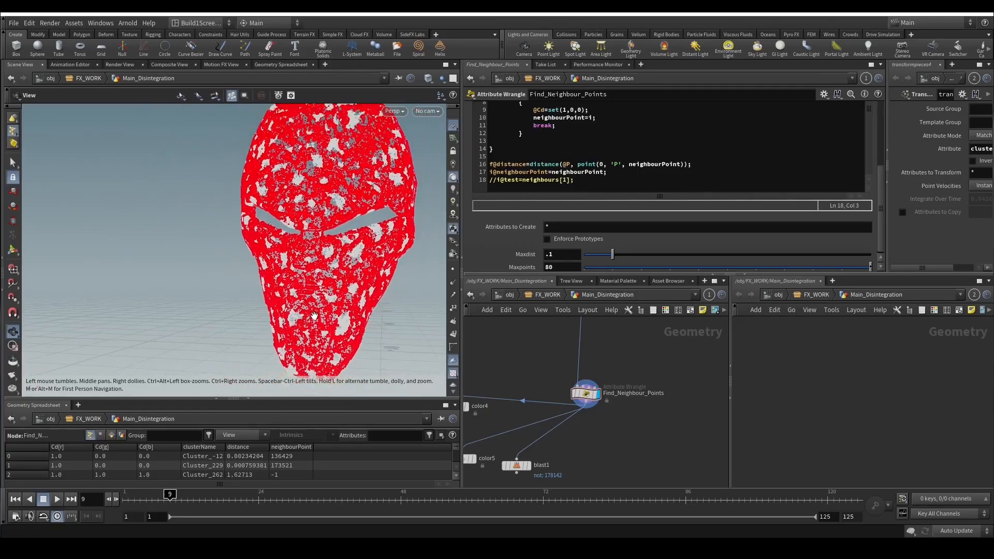
Add an Attribute Copy node with Find_Neighbour_Points as first input and ExtractTransformBake as second, and display it.
scroll(586, 409, down, 4)
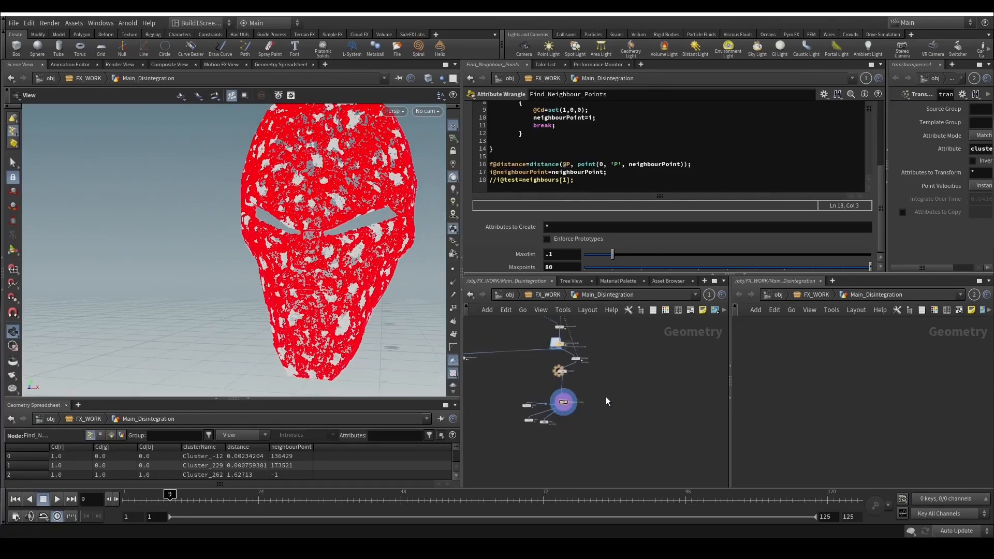
key(Tab)
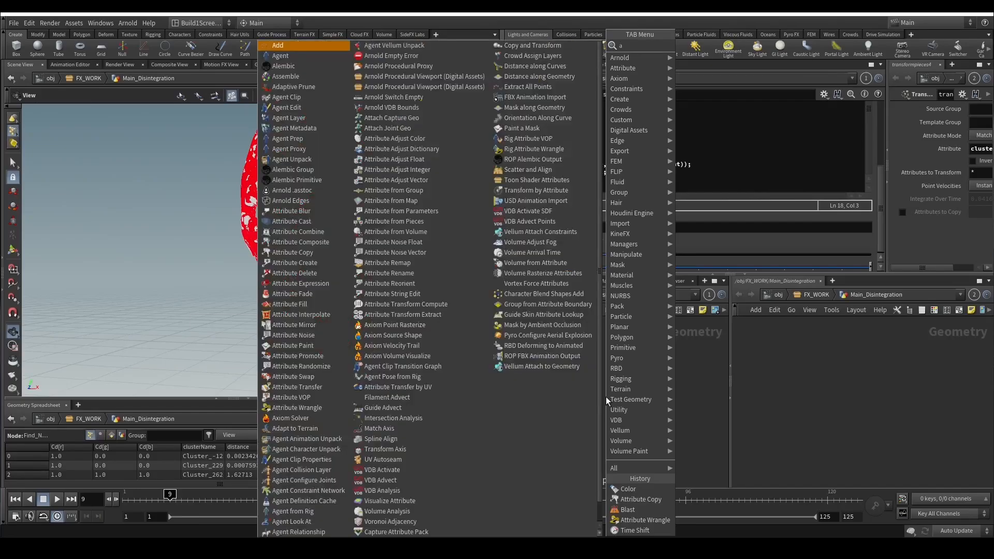
click(606, 397)
click(600, 396)
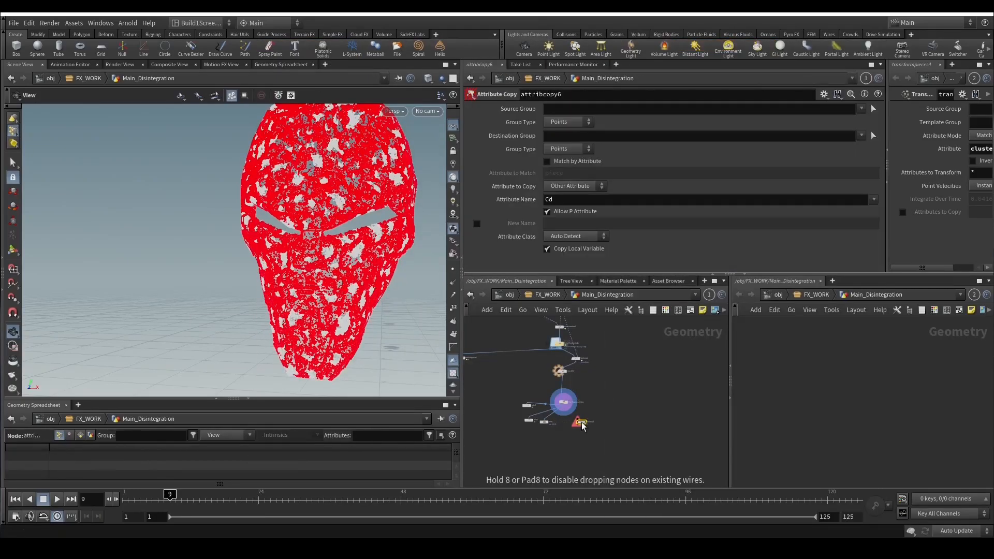
click(531, 372)
click(579, 414)
click(591, 413)
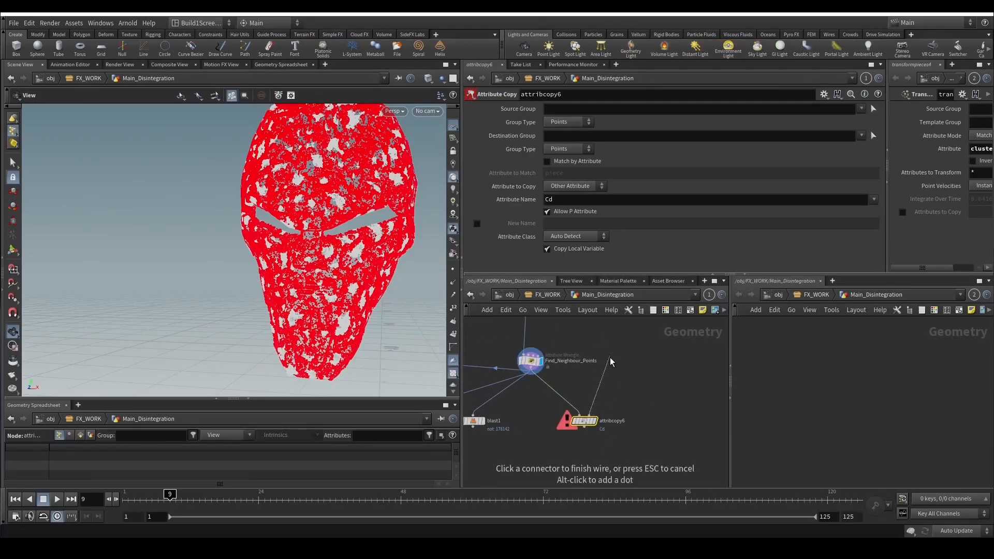
middle_drag(533, 363, 575, 463)
click(565, 358)
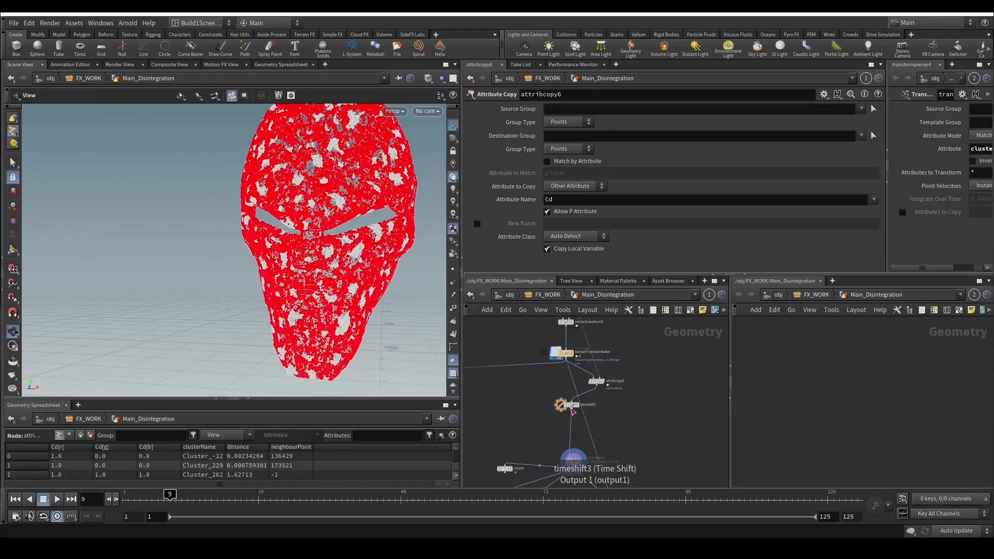
middle_drag(662, 452, 629, 384)
click(582, 431)
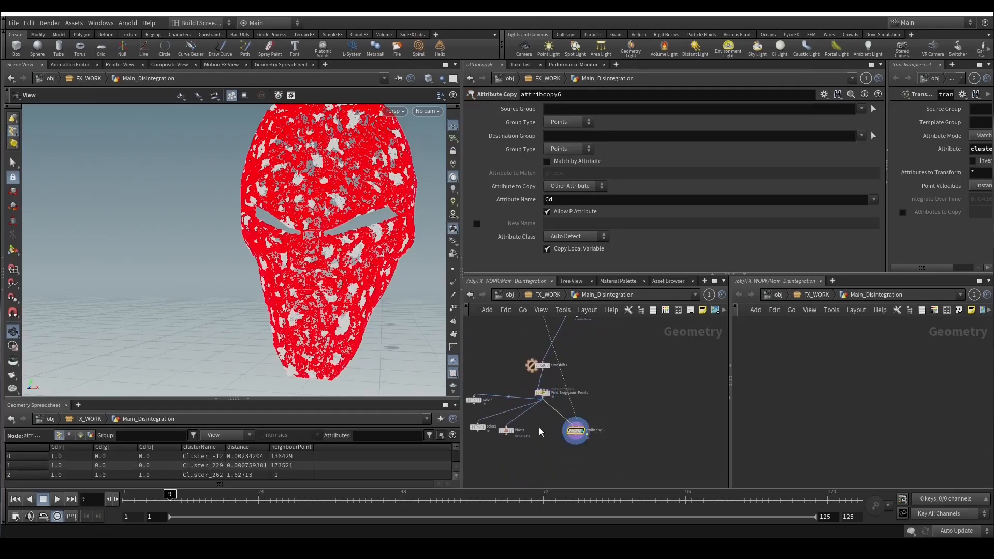
Set the Attribute Copy's attribute name to P and scrub the timeline to frame 90.
double_click(567, 200)
text(P)
key(Return)
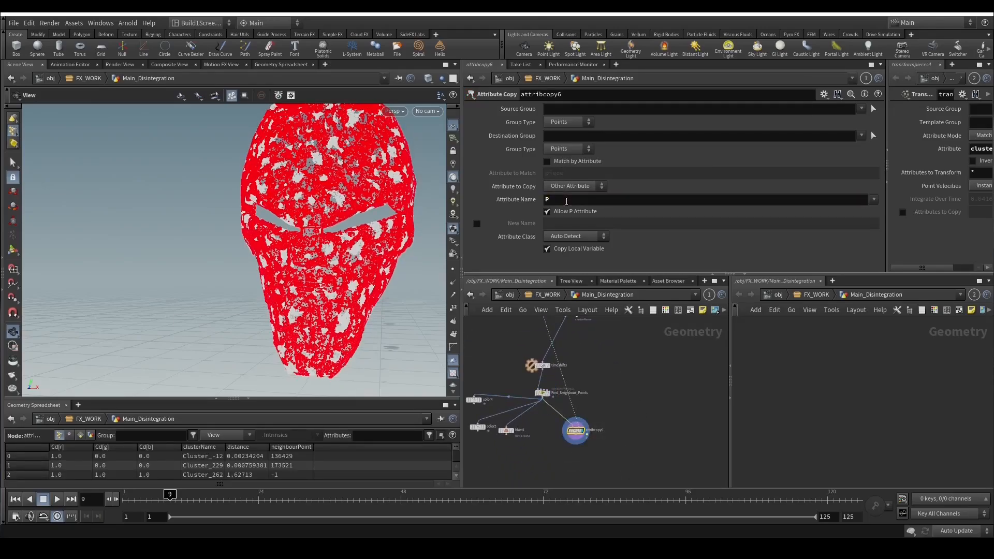
drag(336, 500, 574, 500)
Move the time shift, Find_Neighbour_Points, color and blast nodes away from the new Attribute Copy, and inspect ExtractTransformBake's node info.
middle_drag(648, 485, 682, 437)
scroll(682, 437, down, 3)
drag(561, 440, 624, 390)
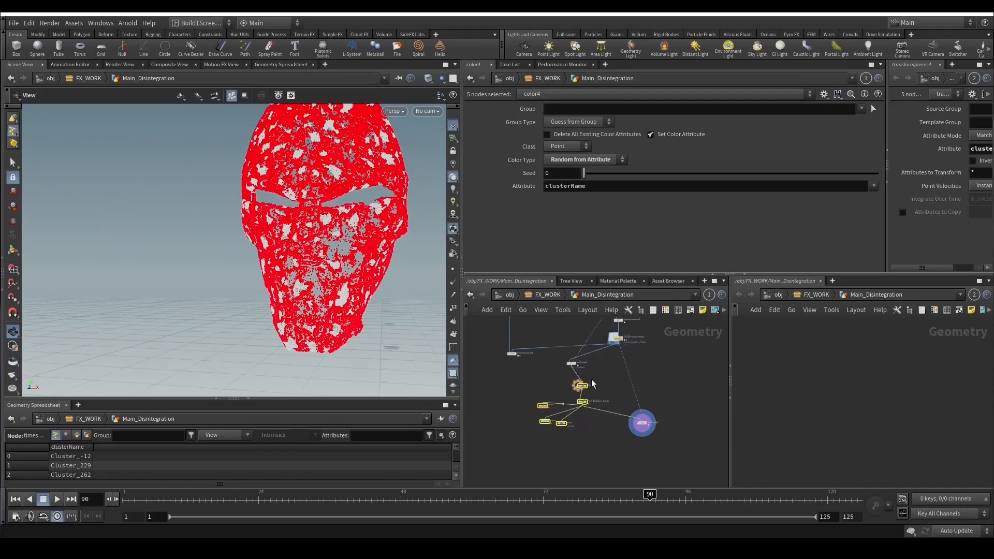
scroll(605, 391, up, 3)
scroll(605, 391, up, 2)
middle_click(599, 376)
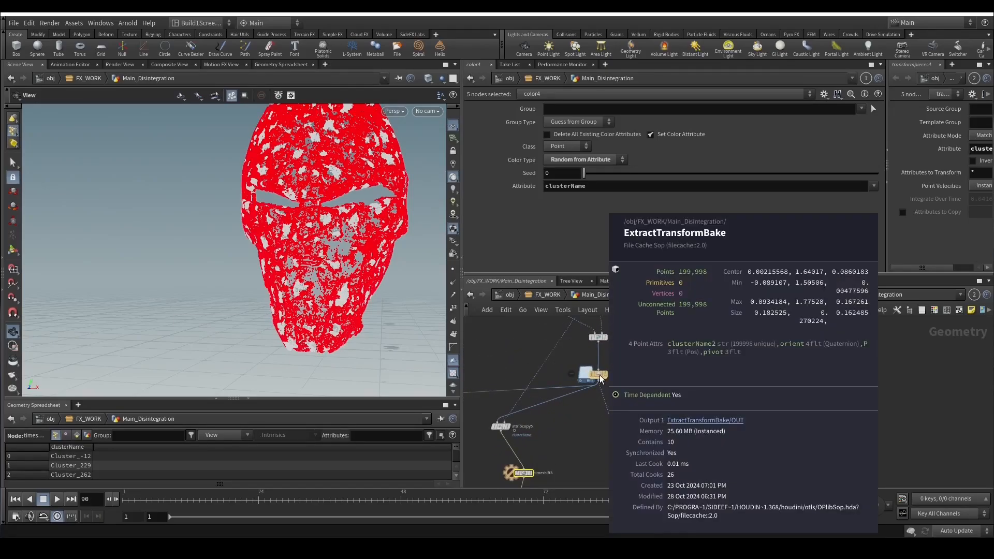
Add a Trail node below the new Attribute Copy, connect it to that node's output and display it.
scroll(631, 448, down, 2)
key(Tab)
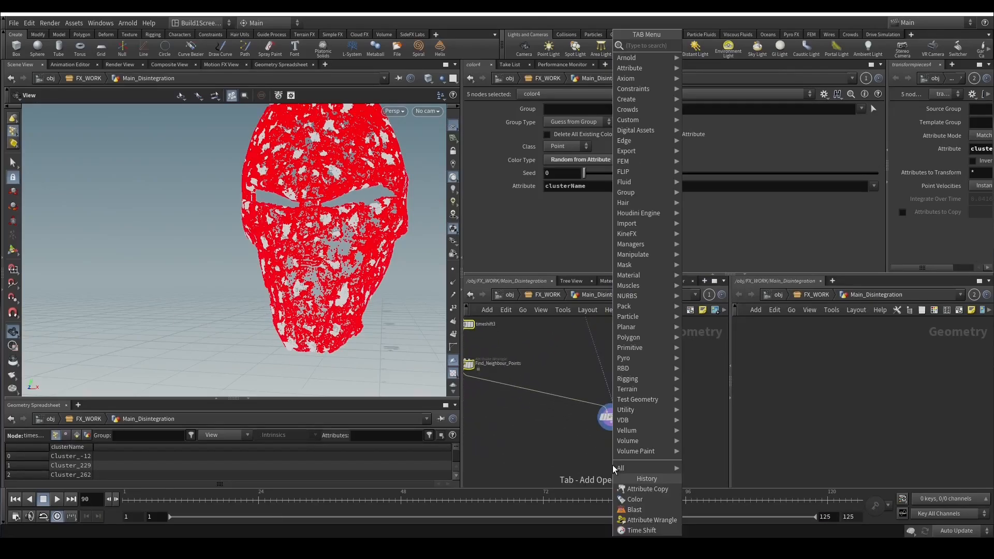
text(null)
key(Return)
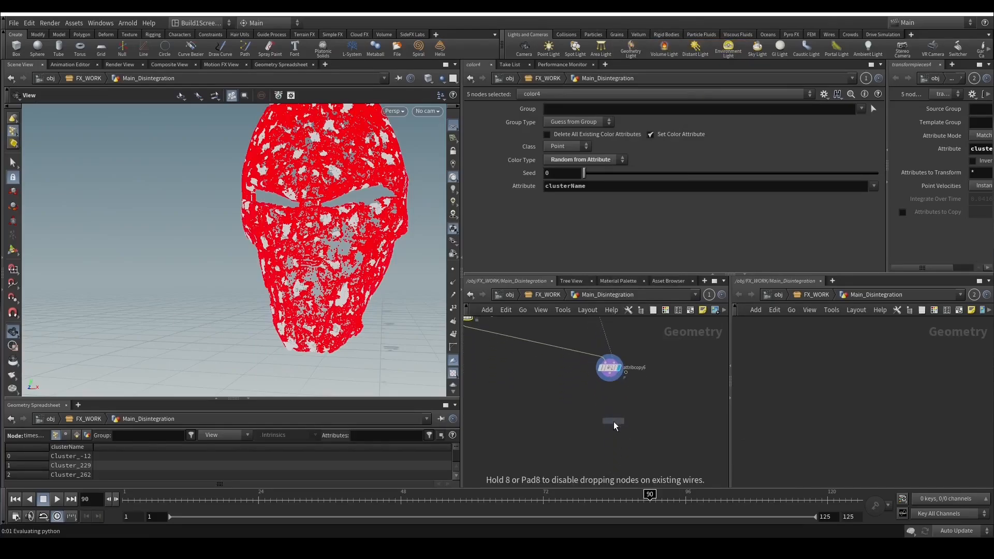
click(614, 422)
drag(609, 378, 613, 416)
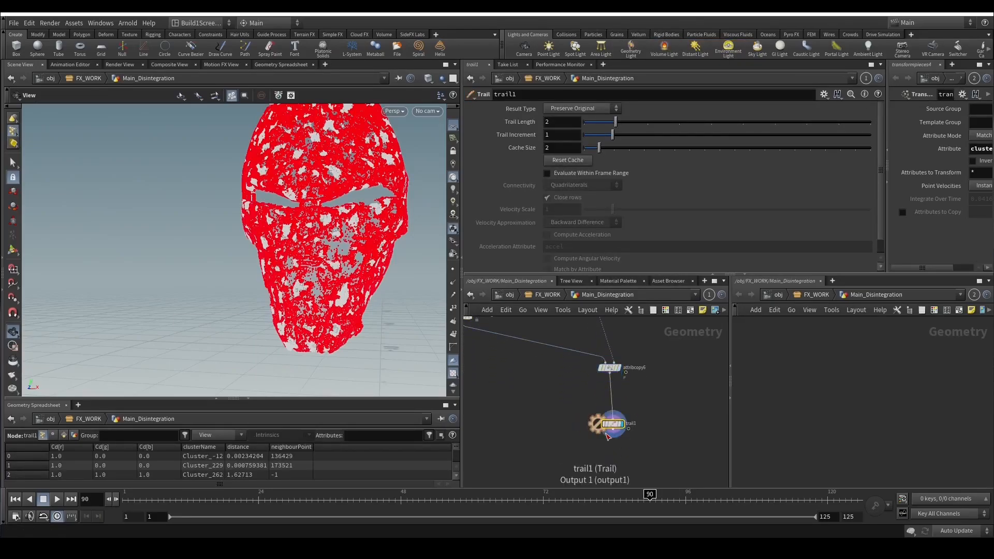
Set the Trail node's result type to Compute Velocity and rename the node Compute_vel.
click(572, 110)
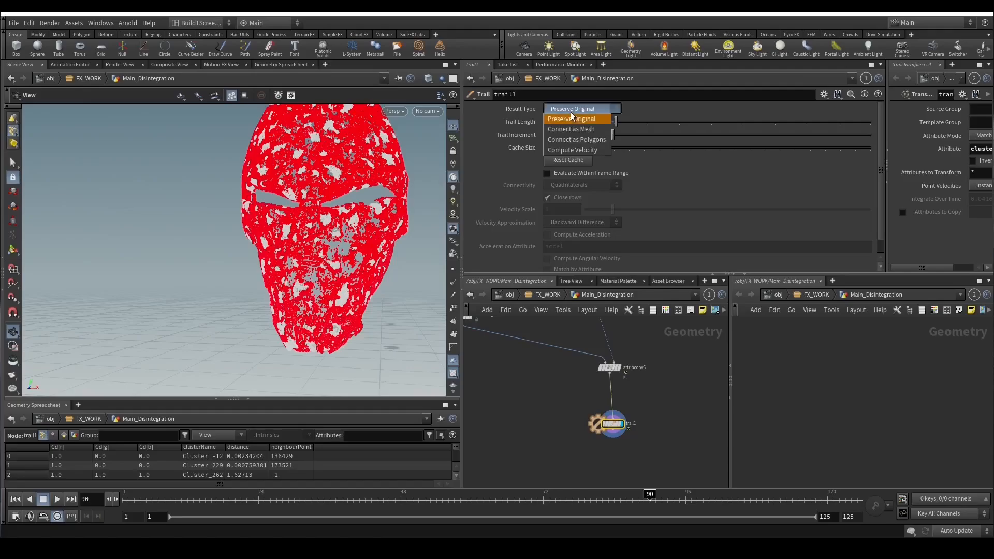
click(572, 150)
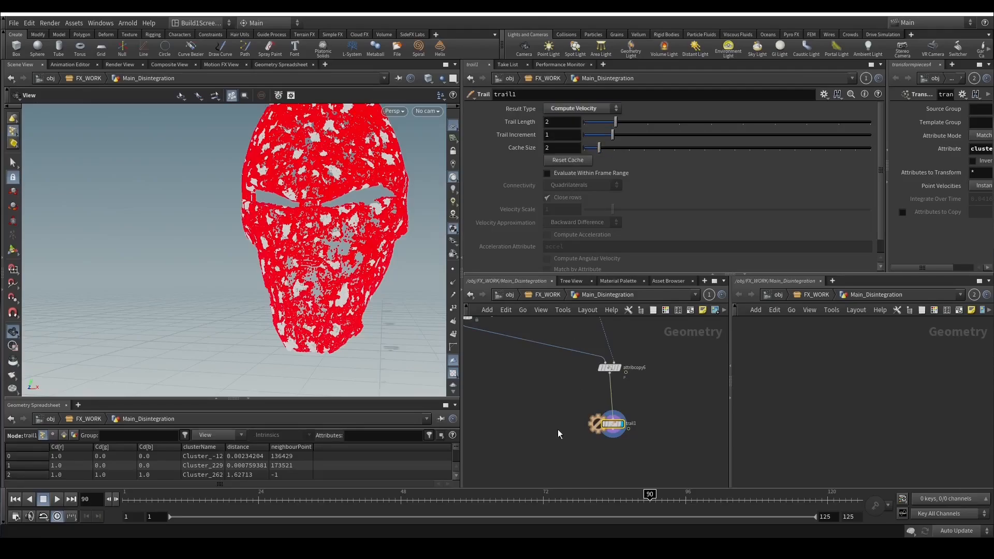
text(Compute_vel)
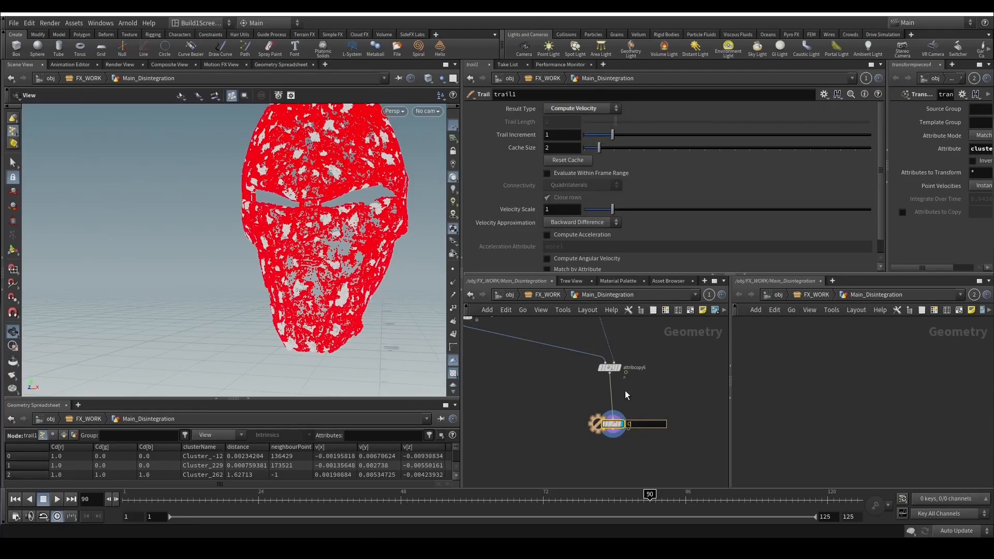
key(Return)
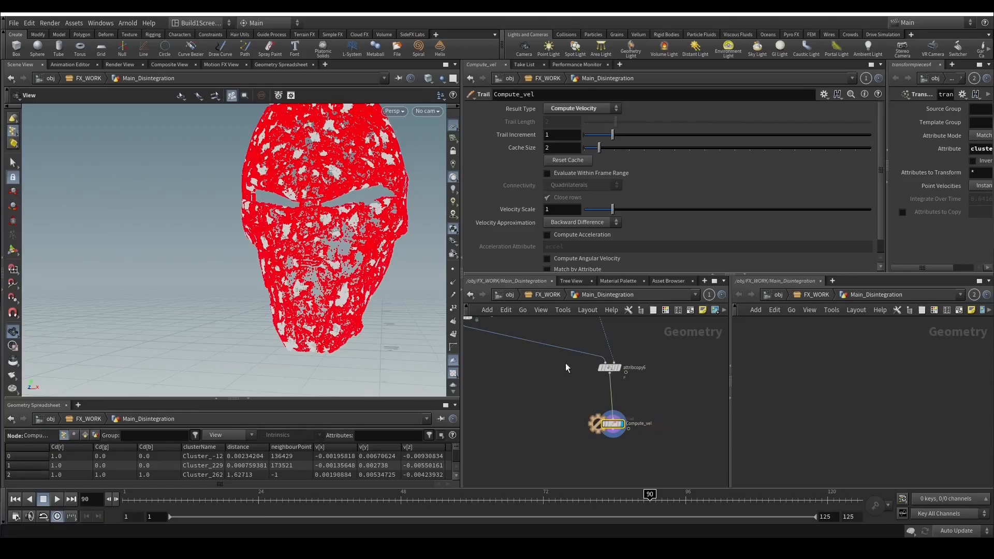
scroll(339, 254, up, 5)
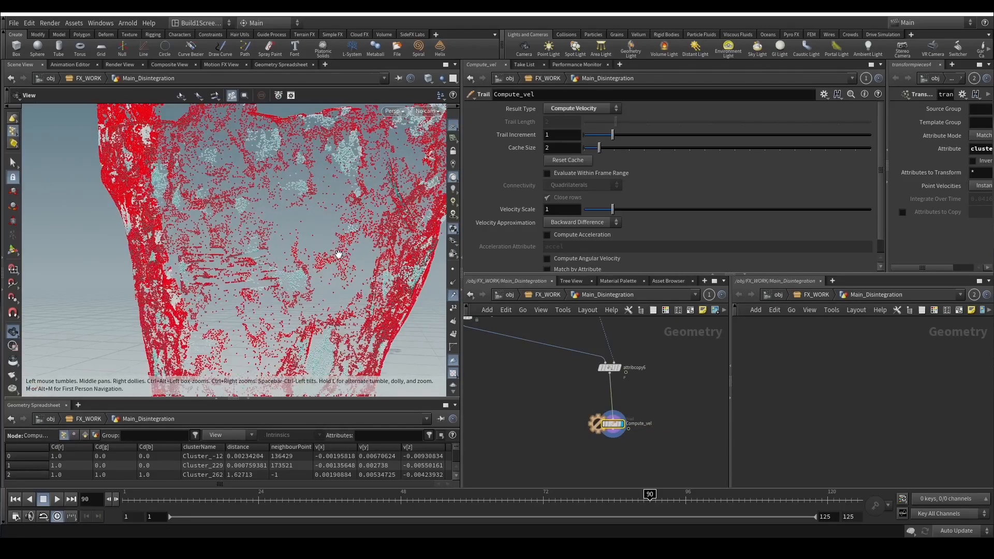
Turn off the point velocity trail display in the viewport and frame the whole mask.
scroll(336, 248, up, 5)
scroll(337, 268, down, 4)
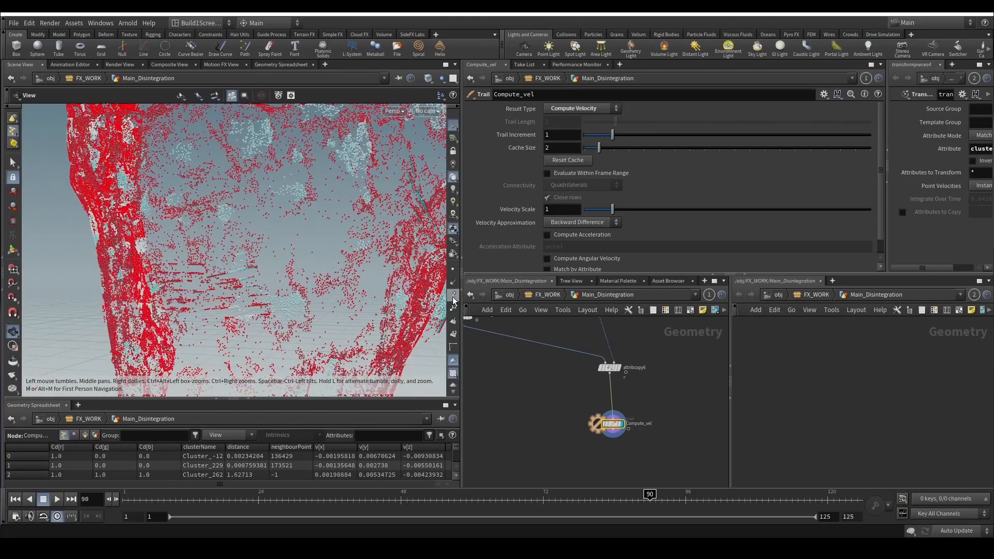
click(453, 298)
scroll(597, 446, down, 7)
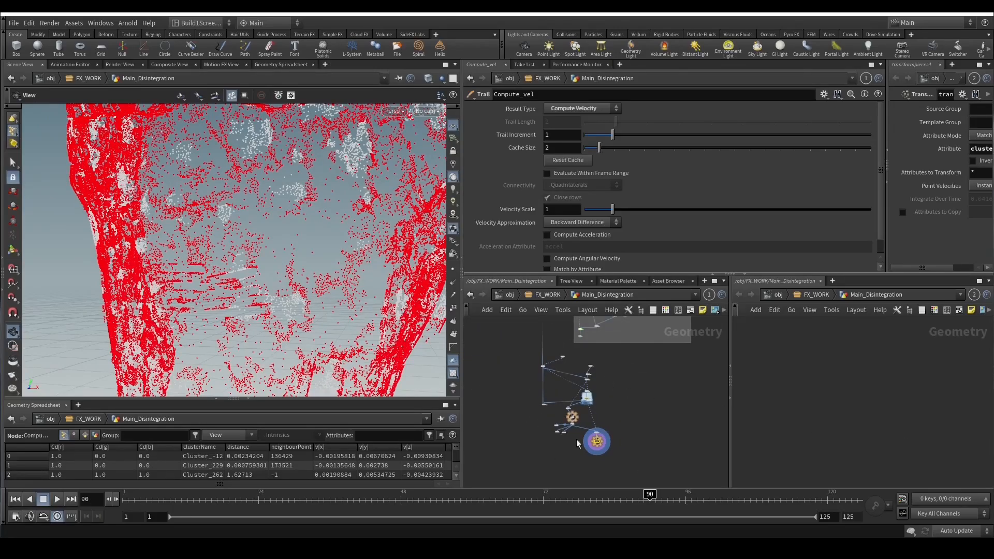
scroll(576, 439, up, 4)
scroll(247, 289, down, 6)
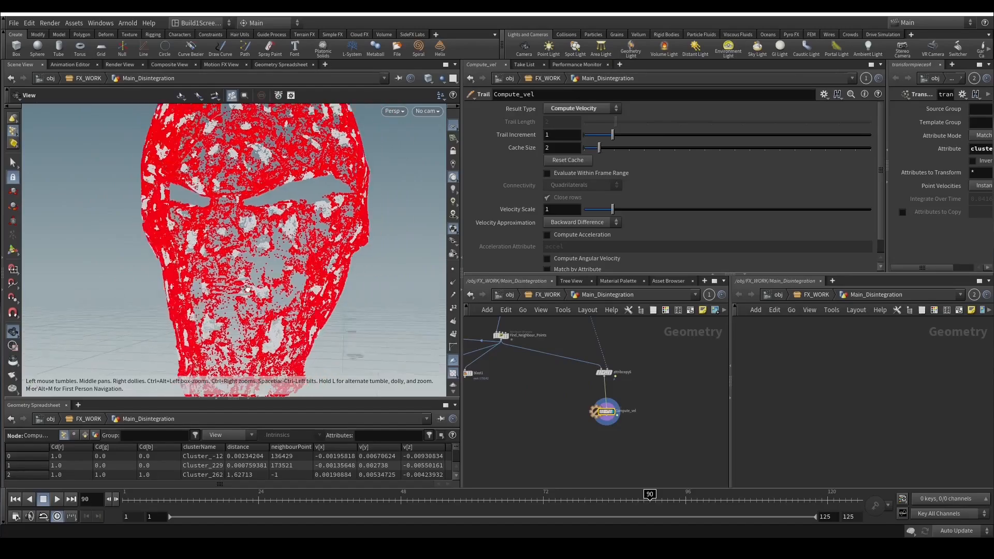
drag(247, 289, 259, 290)
middle_drag(523, 393, 569, 424)
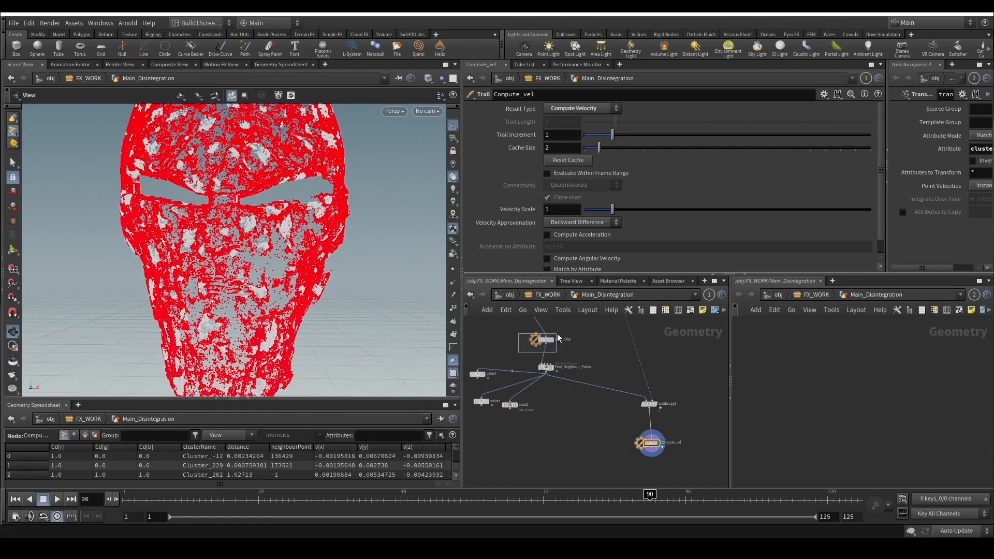
Review the distance and neighbourPoint lines at the end of the Find_Neighbour_Points wrangle code.
drag(550, 340, 545, 345)
middle_drag(577, 453, 531, 423)
click(606, 413)
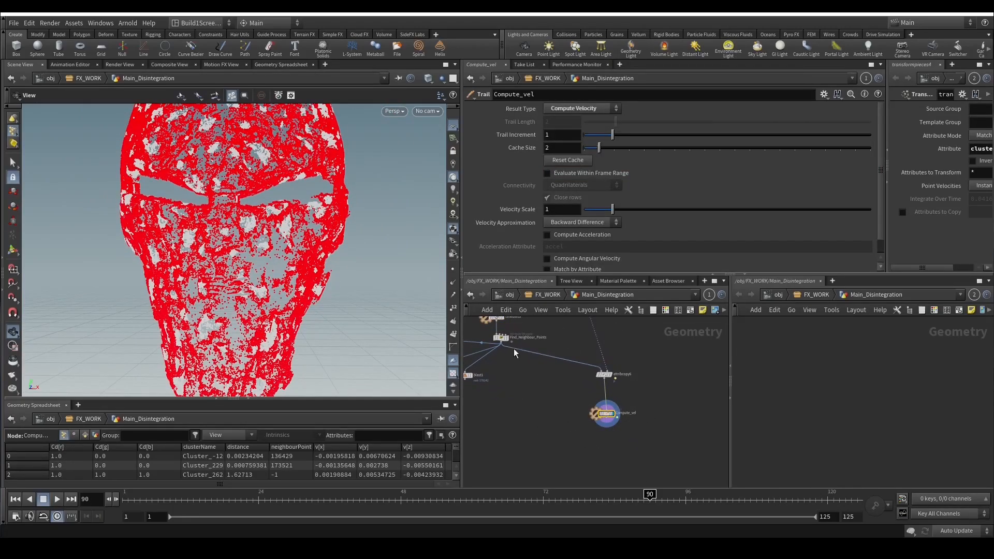
click(501, 339)
click(523, 164)
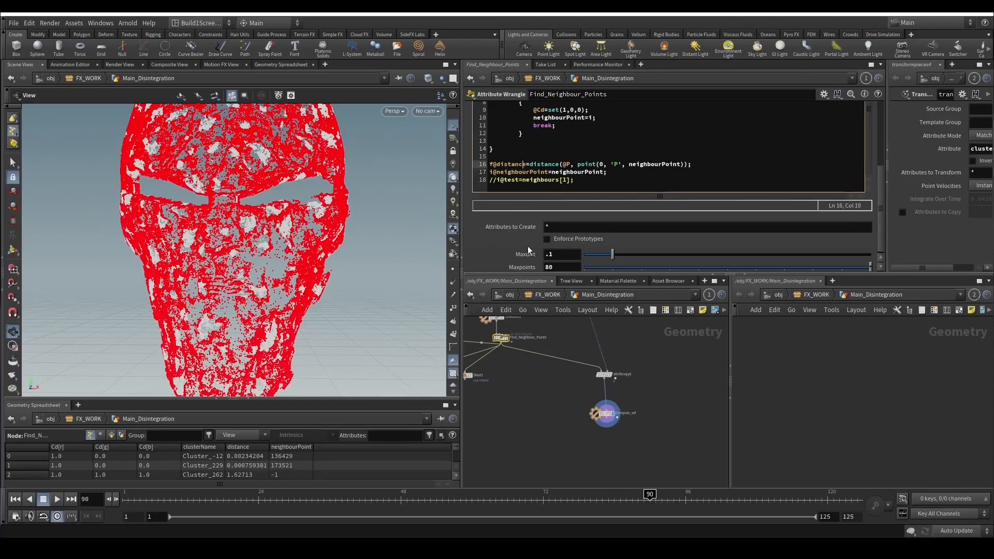
middle_drag(524, 415, 521, 382)
scroll(235, 254, up, 3)
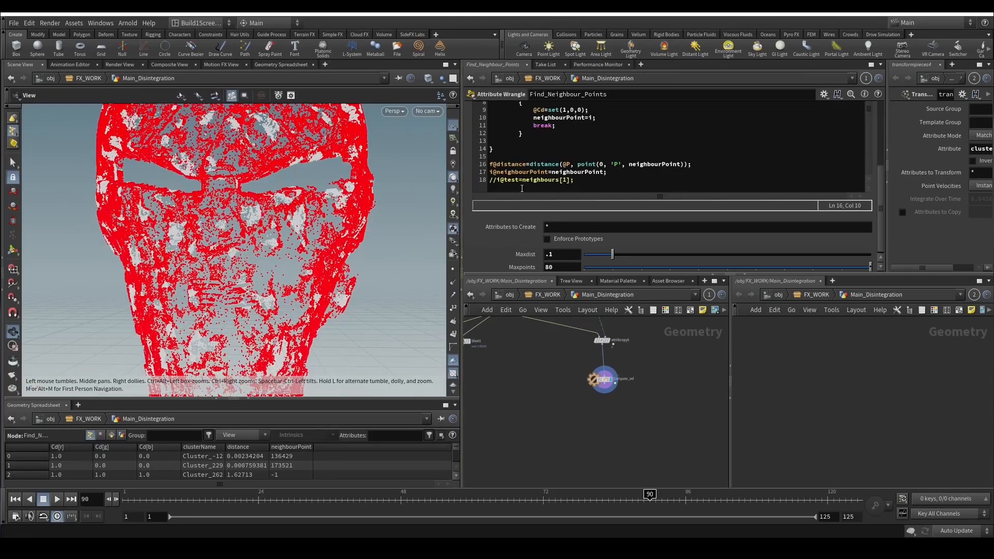
click(549, 171)
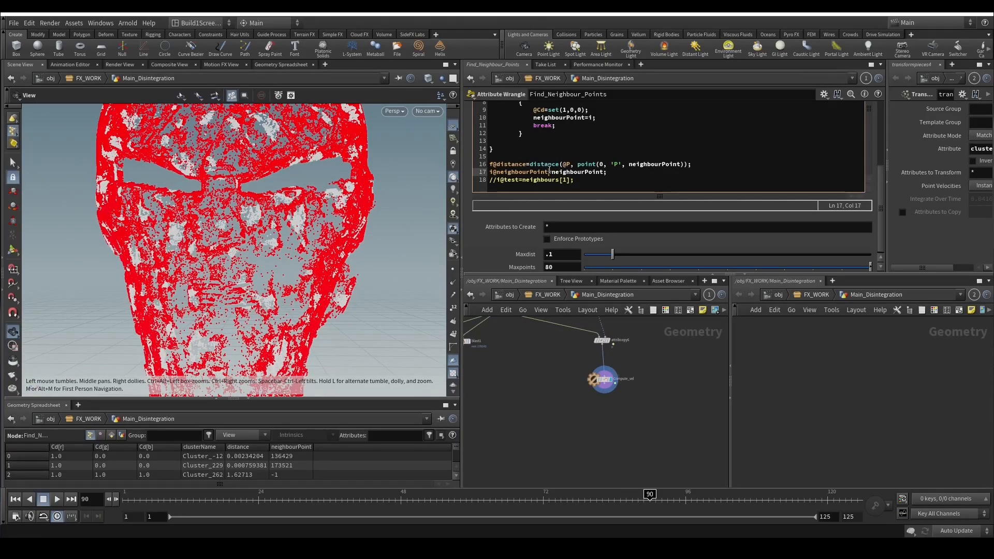
Select the Compute_vel node and scrub the timeline to frame 63.
click(603, 379)
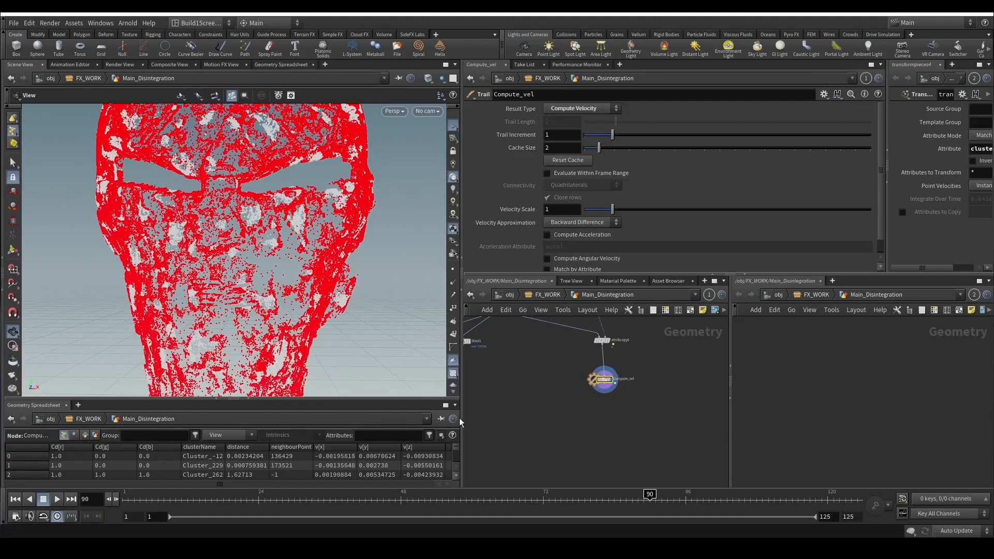
click(335, 501)
drag(333, 502, 490, 501)
Add an Attribute Wrangle below Compute_vel, connected to its output, rename it Activate and display it.
middle_drag(567, 402, 578, 388)
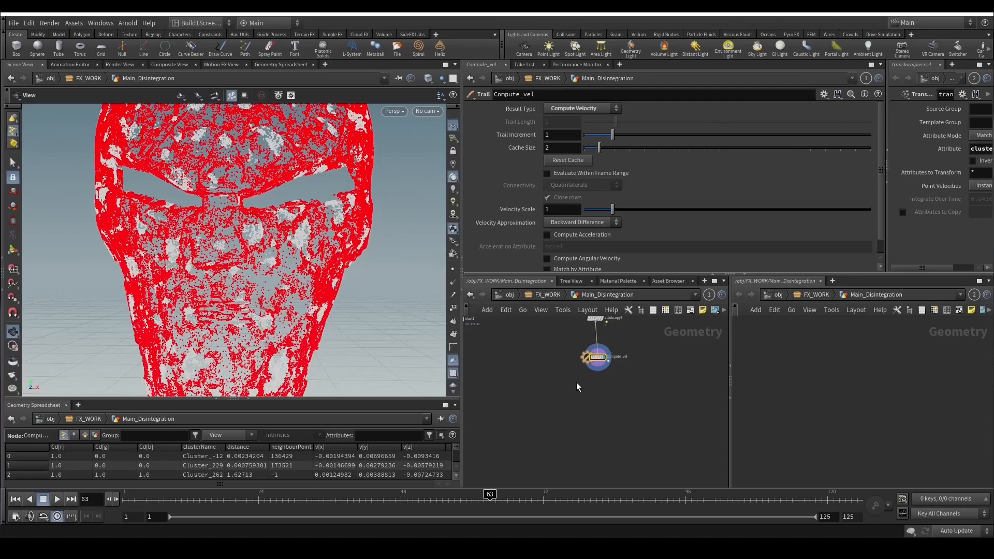
key(Tab)
text(attw)
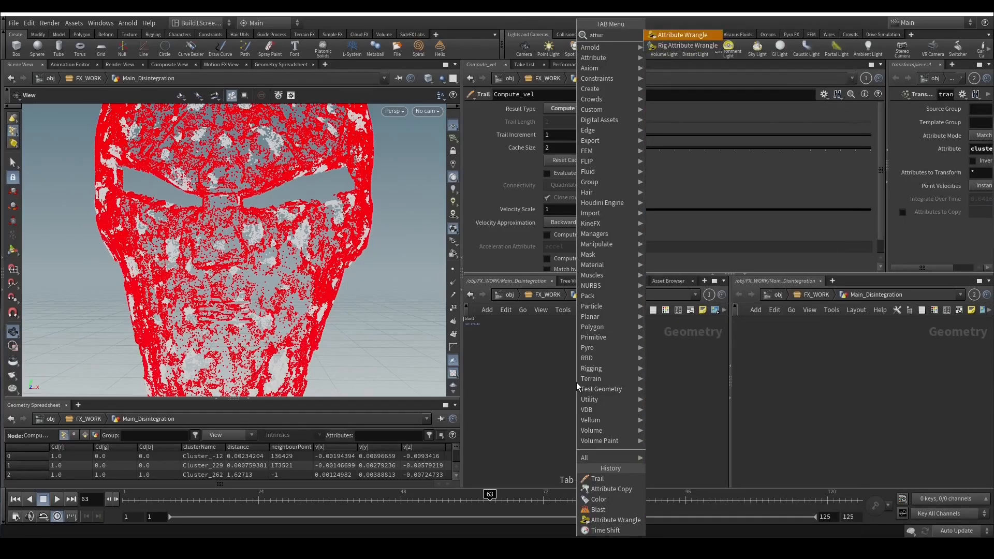
key(Return)
click(599, 384)
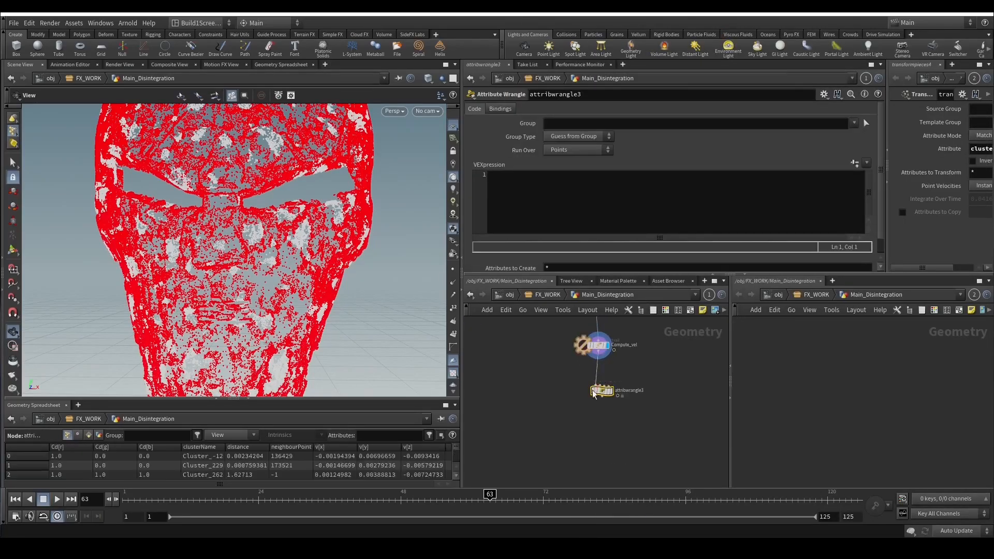
double_click(635, 391)
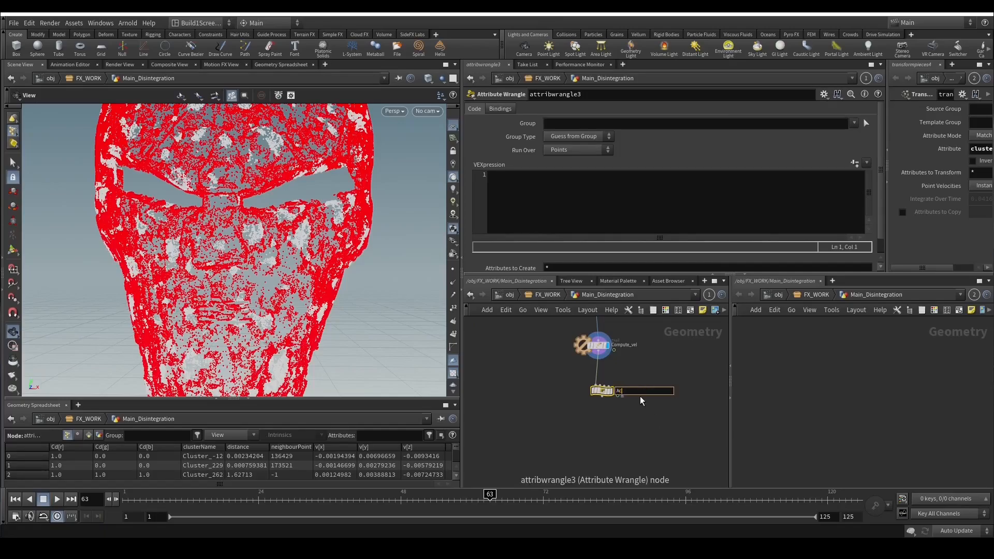
text(Activate)
key(Return)
click(611, 391)
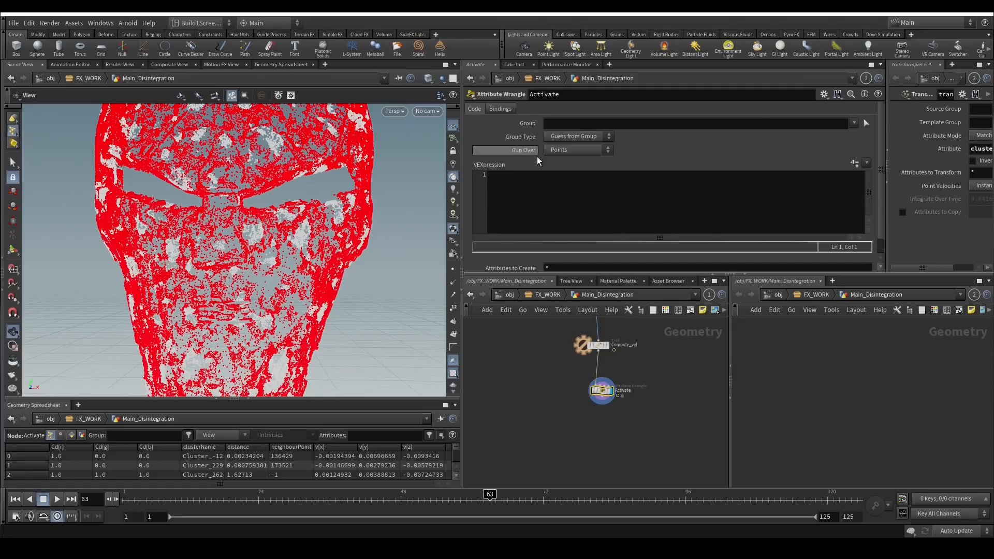
Start the Activate wrangle's VEX code with "float newDistance=distance(@P, ".
click(561, 203)
text(float )
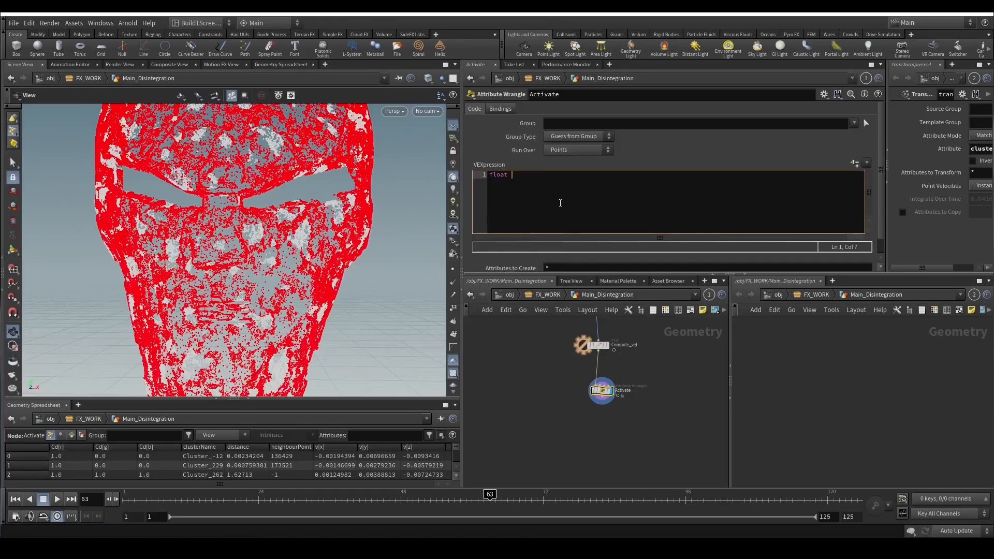
text(newDistance=)
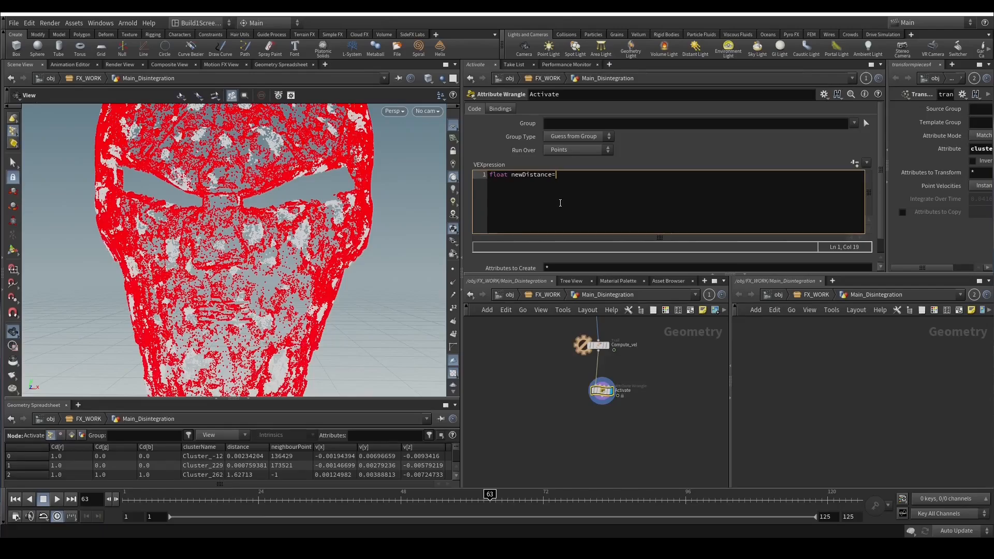
text(distan)
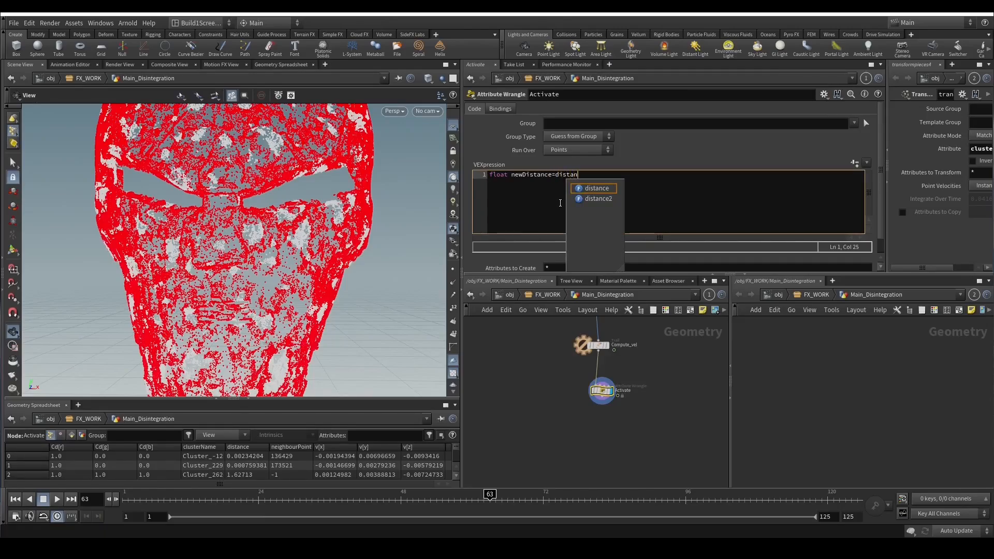
text(ce(@P,)
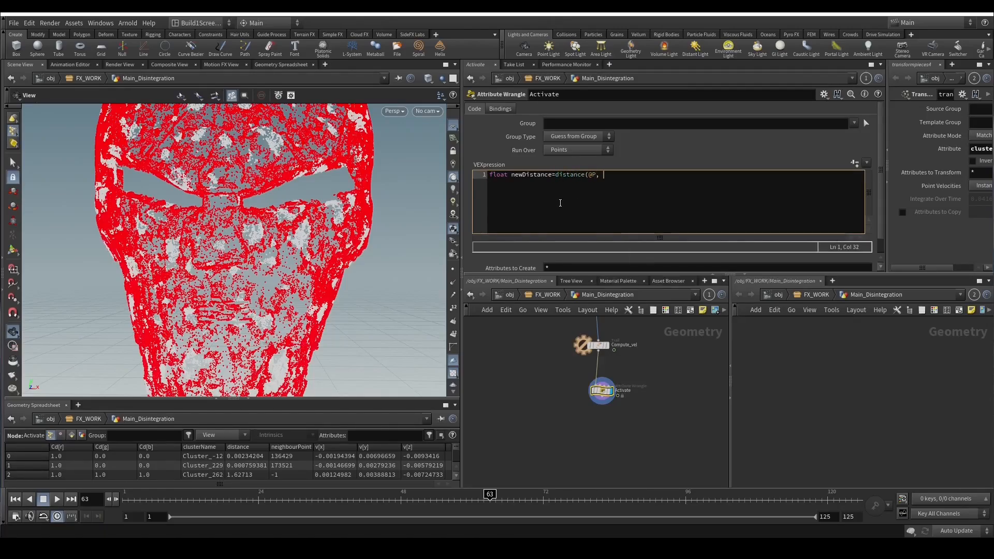
Complete newDistance in Activate with the distance expression copied from Find_Neighbour_Points, changing its point number to i@neighbourPoint: distance(@P, point(0, 'P', i@neighbourPoint));.
middle_drag(565, 332, 588, 424)
middle_drag(561, 348, 579, 411)
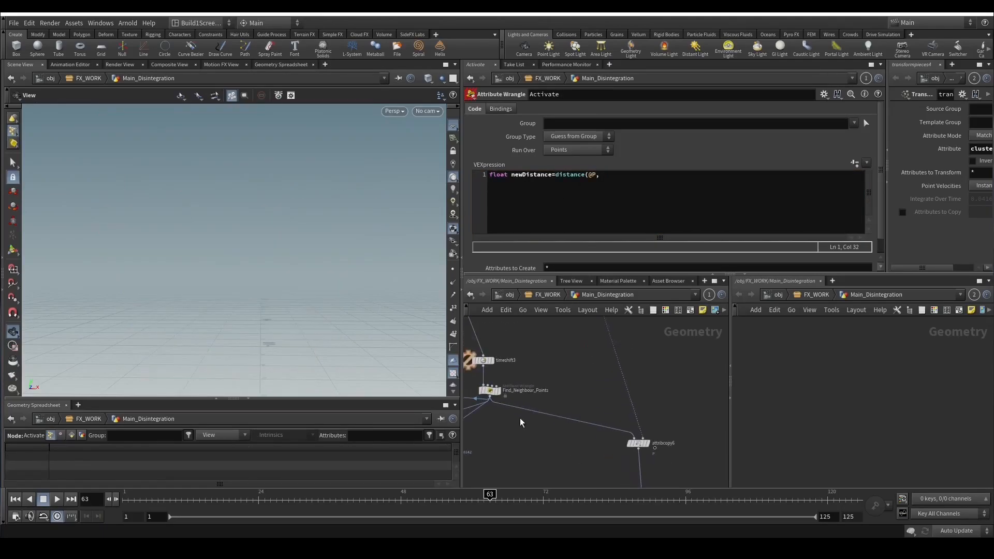
drag(480, 429, 577, 253)
click(490, 390)
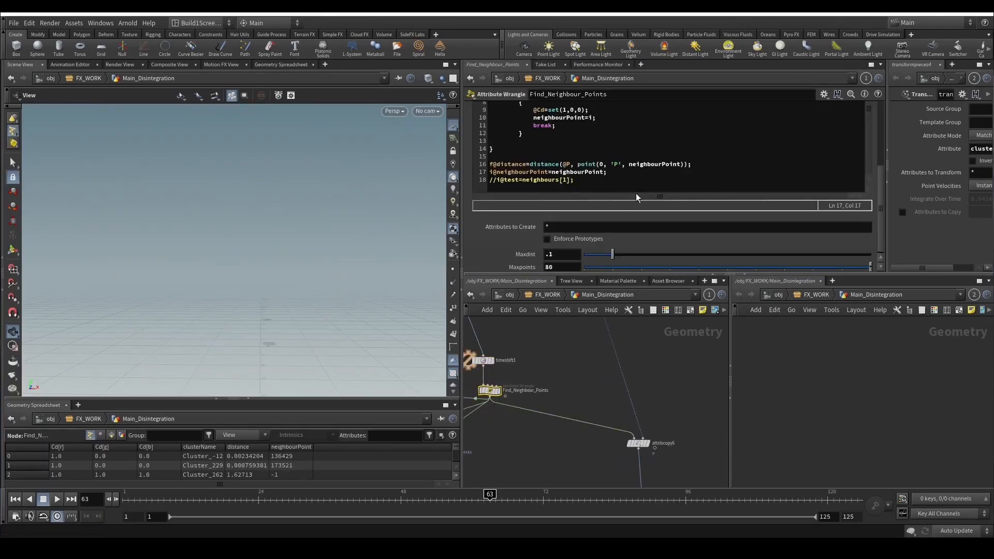
drag(710, 166, 469, 169)
key(ctrl+c)
middle_drag(541, 435, 540, 351)
click(592, 361)
mouse_move(604, 174)
mouse_down()
mouse_move(555, 174)
mouse_move(597, 176)
mouse_up()
key(ctrl+v)
key(Delete)
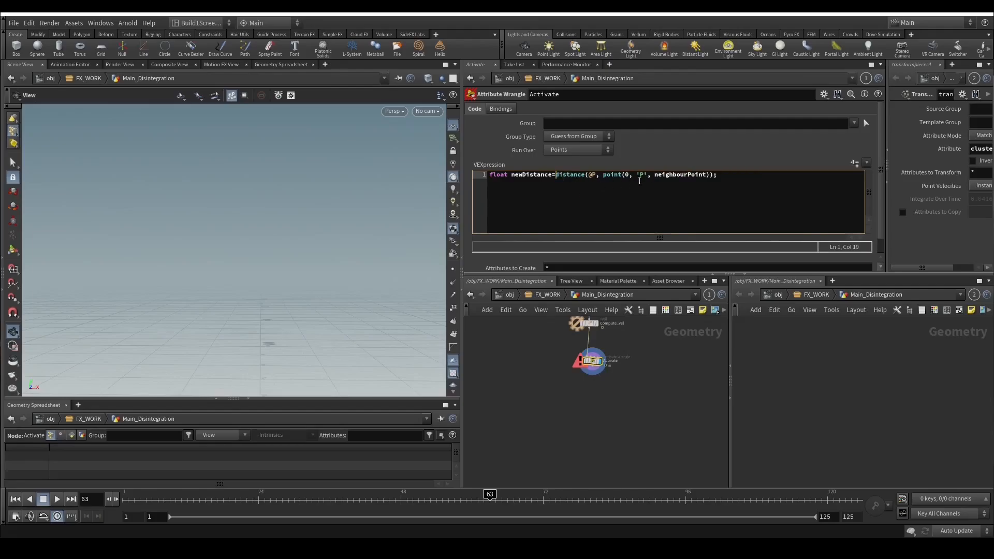
click(654, 175)
text(i@)
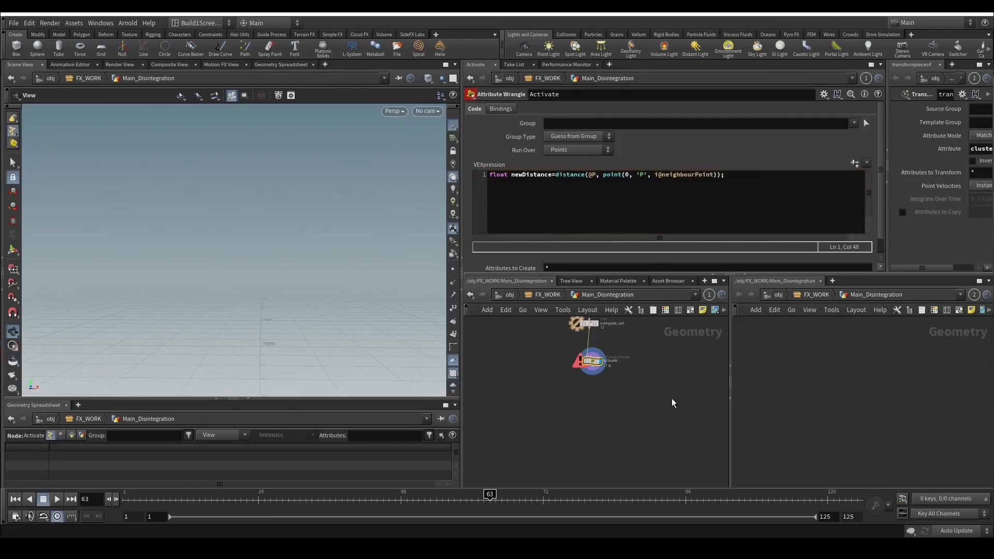
click(799, 190)
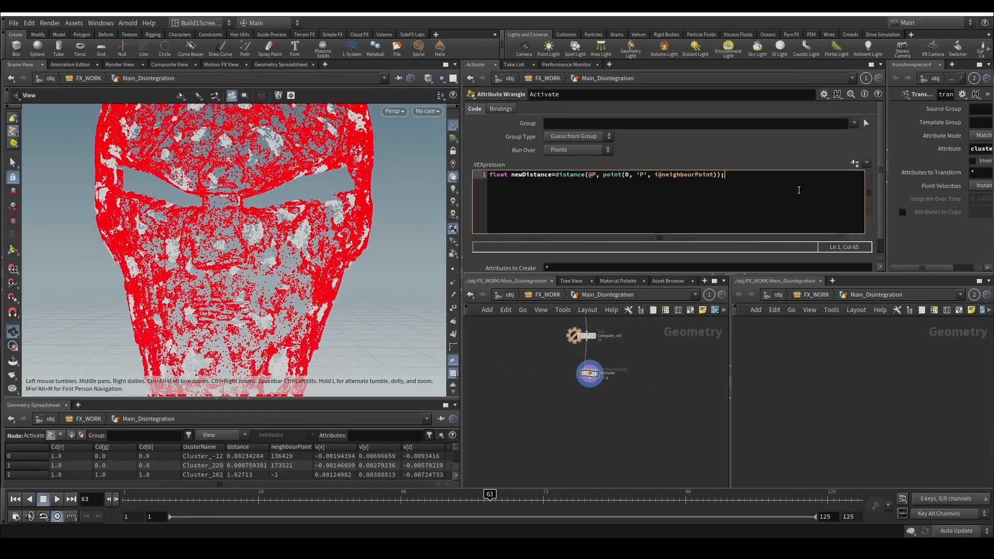
Add an if(i@neighbourPoint!=-1) condition with an empty braced block below the newDistance line.
key(Return)
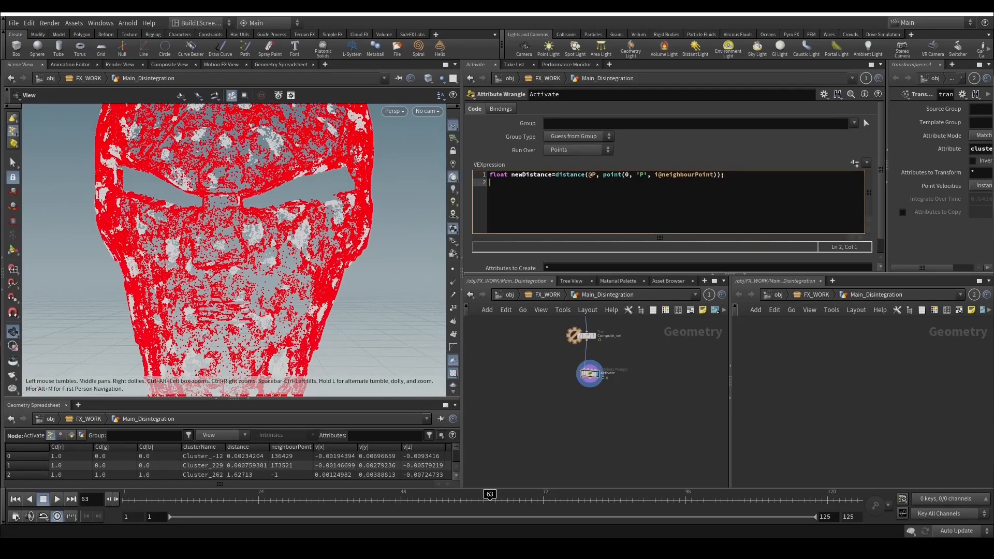
text(if()
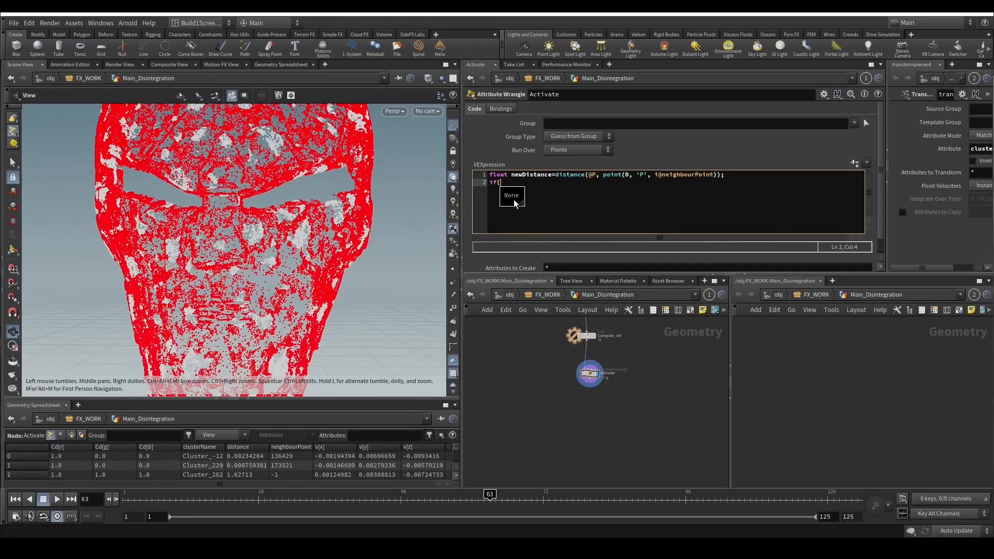
drag(654, 177, 713, 177)
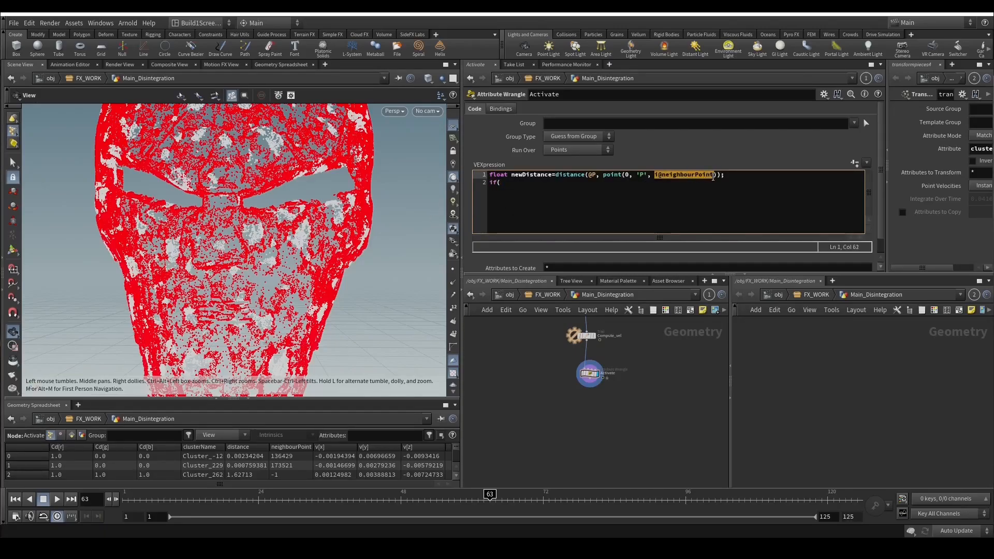
key(ctrl+c)
click(584, 182)
key(ctrl+v)
text(!)
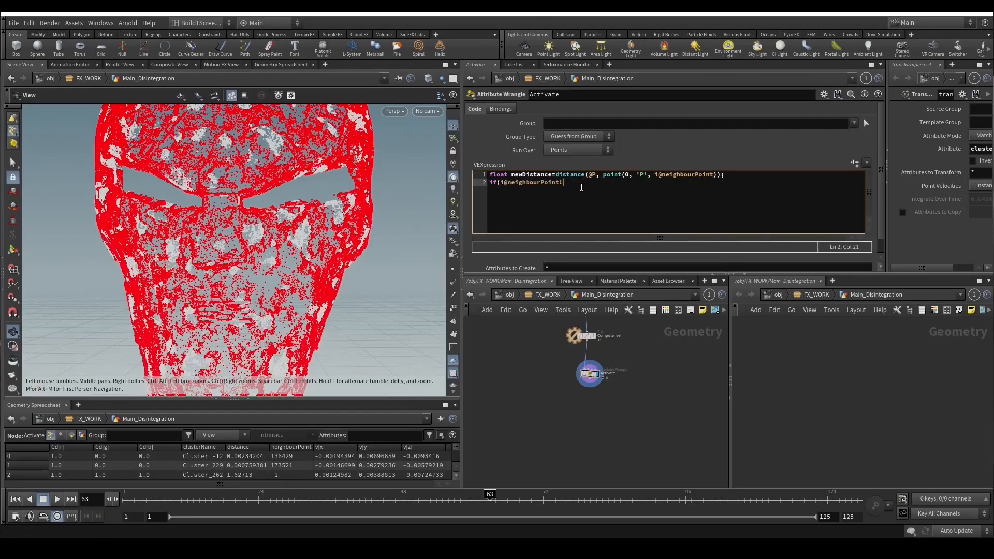
text(=-1)
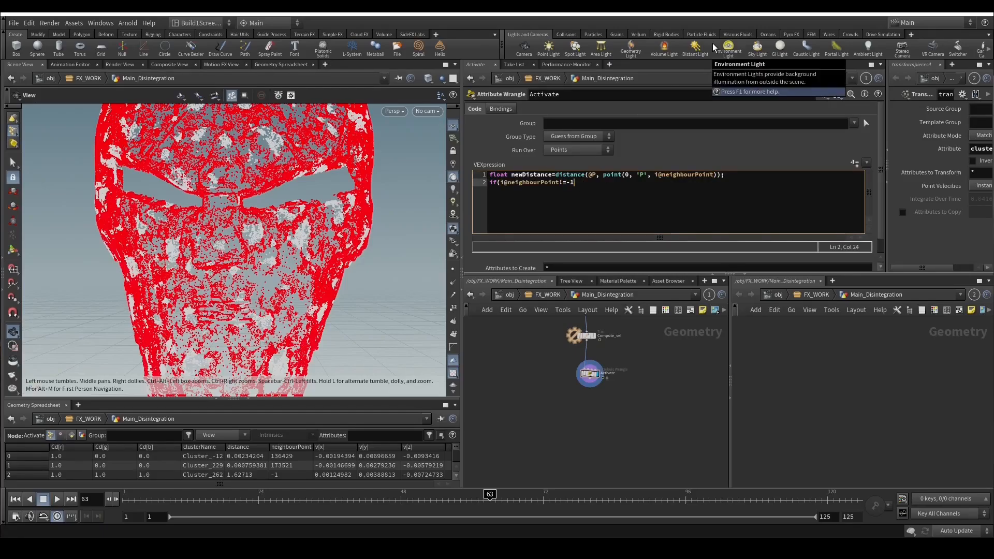
key(Return)
text({)
key(Return)
key(Return)
key(Return)
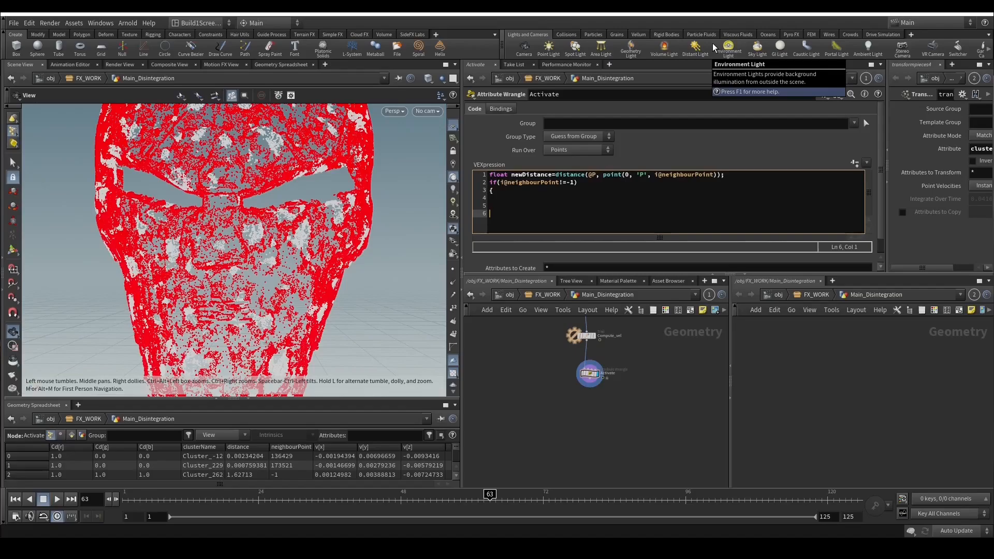
text(})
Nest the condition if(newDistance>f@distance*chf('Multiplier')) with its own braced block inside the neighbourPoint check.
key(Up)
drag(512, 174, 548, 174)
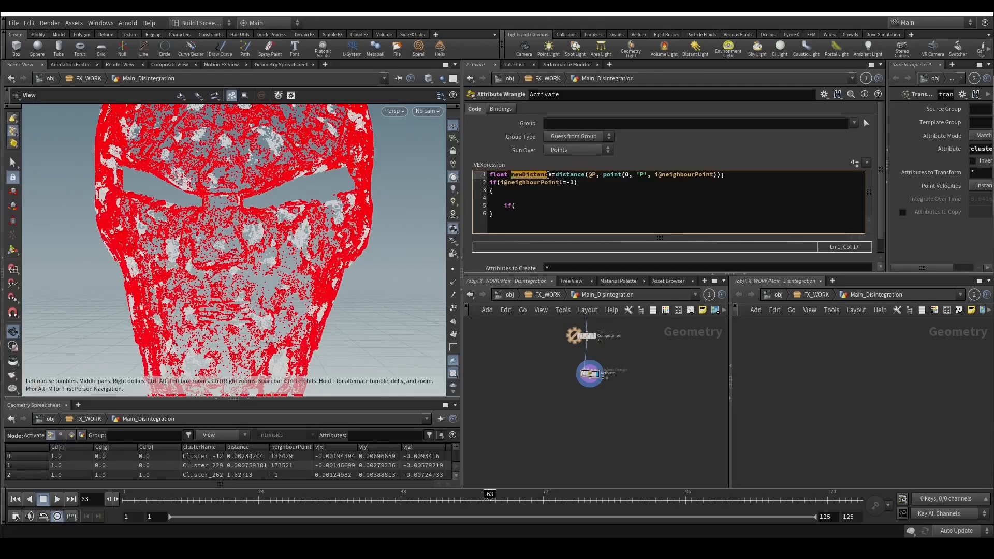
key(ctrl+c)
key(Down)
key(Down)
key(Down)
key(Down)
key(ctrl+v)
text(>ch)
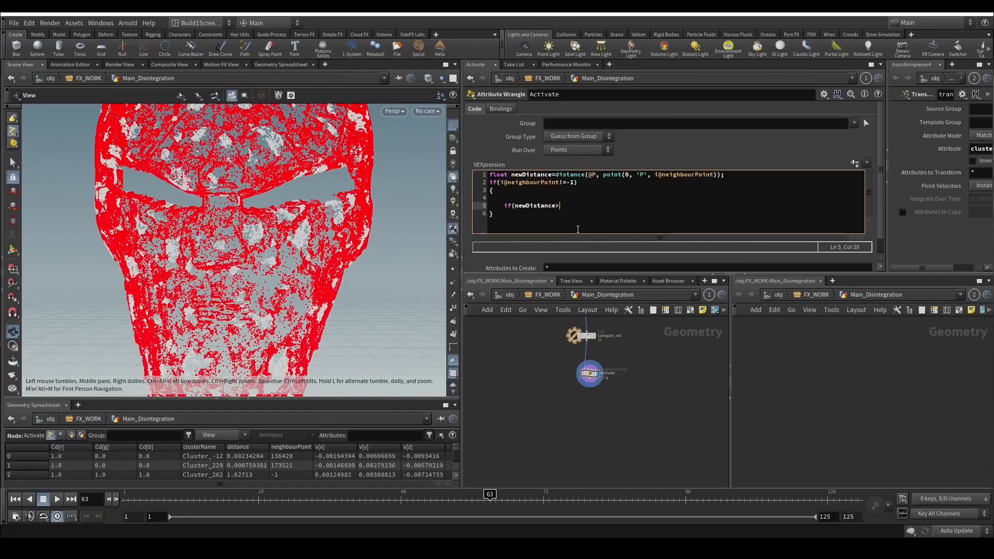
key(BackSpace)
key(BackSpace)
text(f@dist)
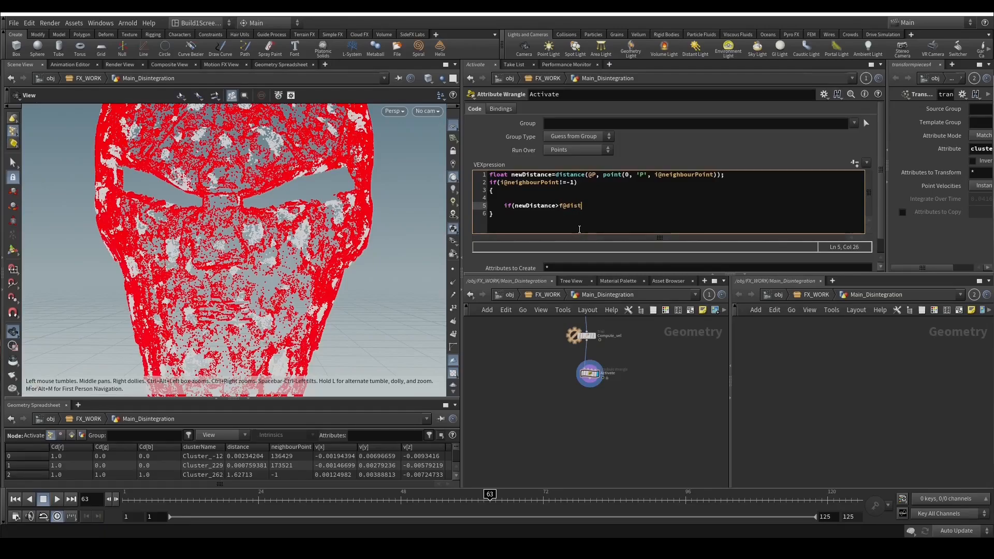
text(ance*chf('Multiplier')))
key(Return)
text({)
key(Return)
key(Return)
key(Return)
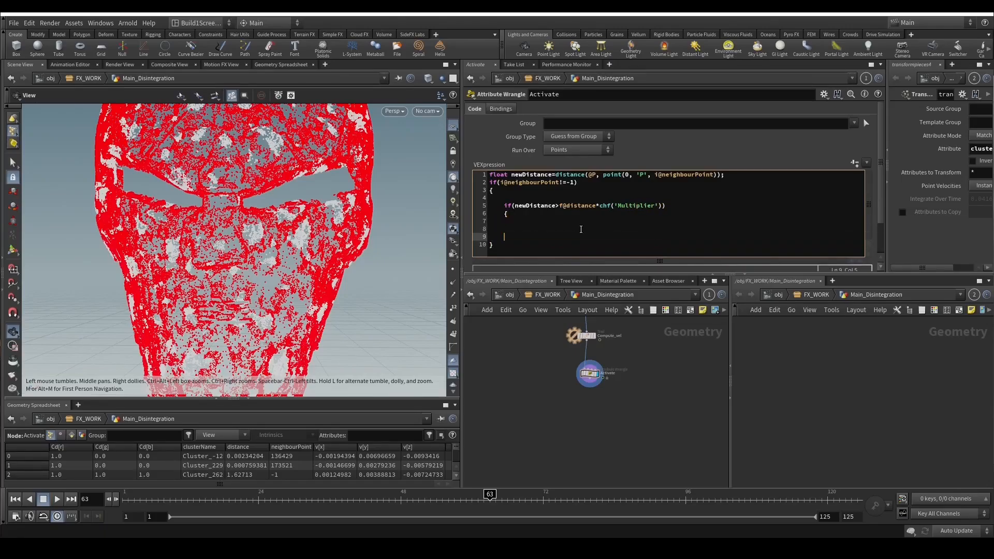
click(581, 229)
text(@Cd=set()
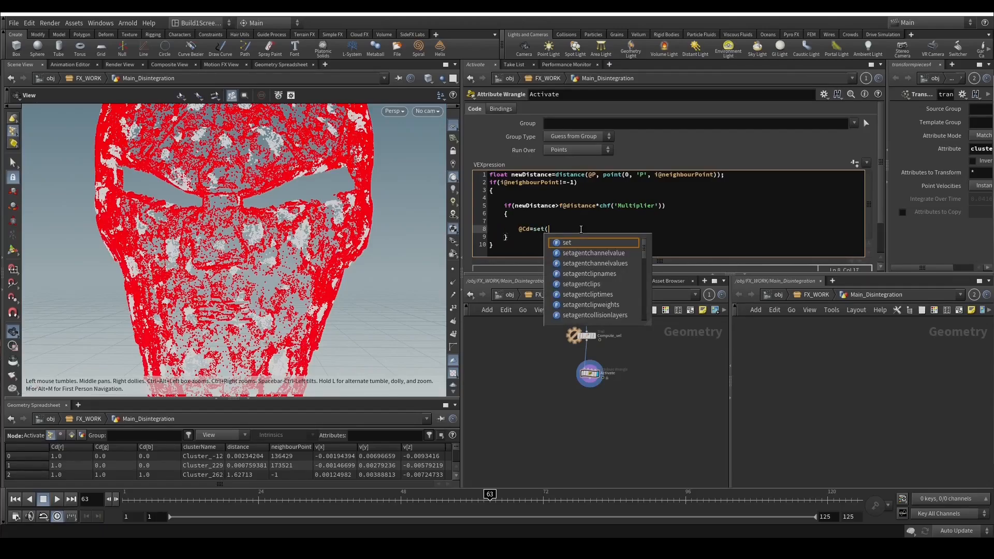
text(1,1,0);)
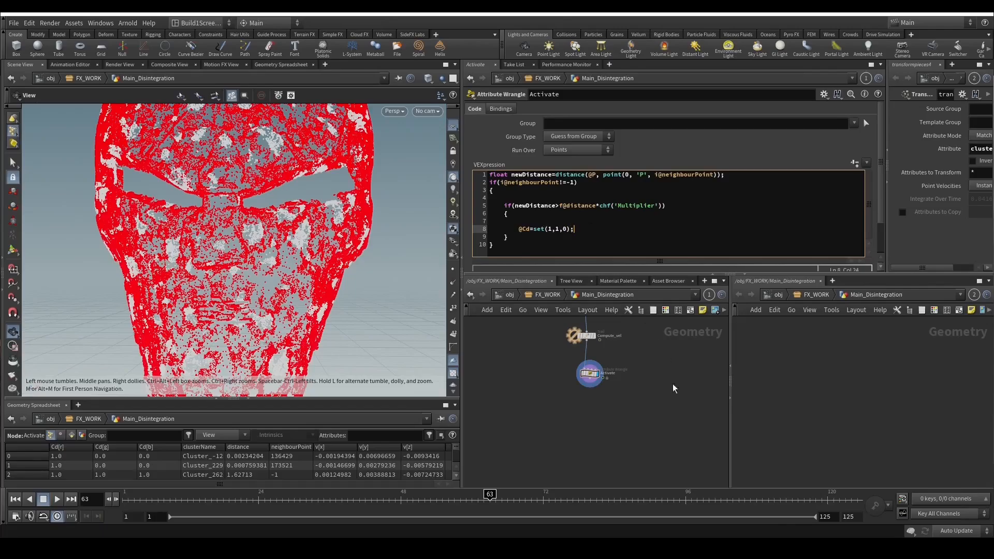
Apply the Activate code, create its Multiplier parameter, set it to 1, and check the points on an early frame.
click(667, 429)
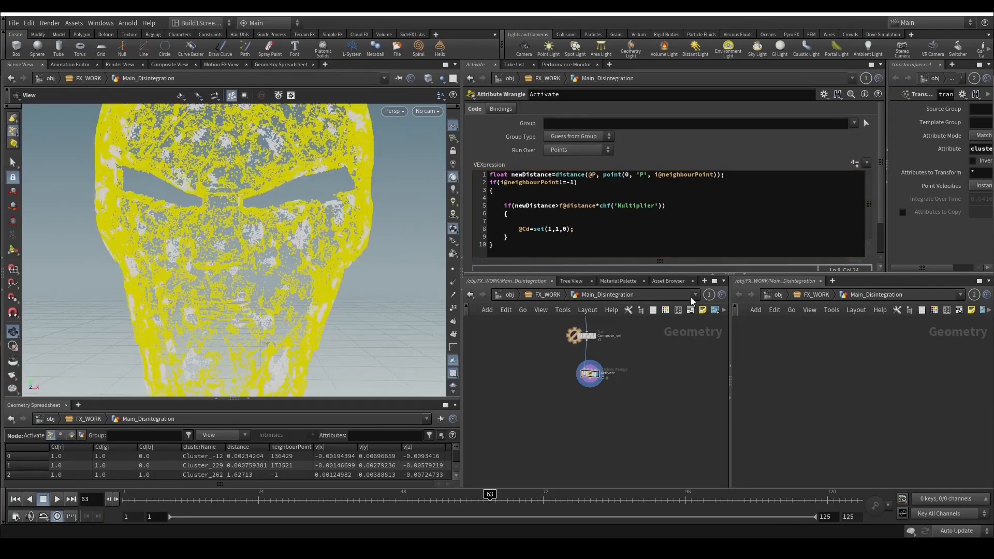
click(855, 164)
scroll(514, 167, down, 1)
scroll(554, 244, down, 1)
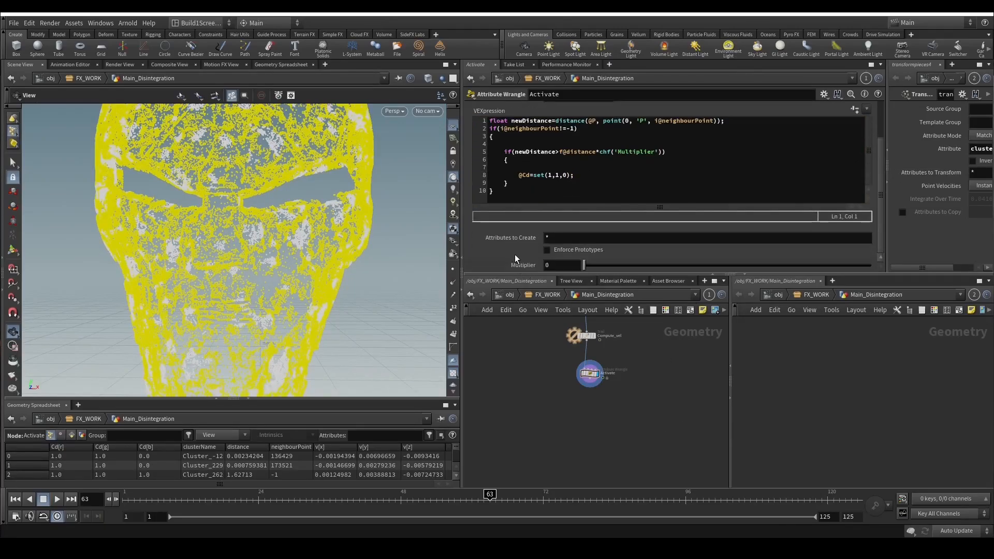
double_click(549, 265)
text(1)
key(Return)
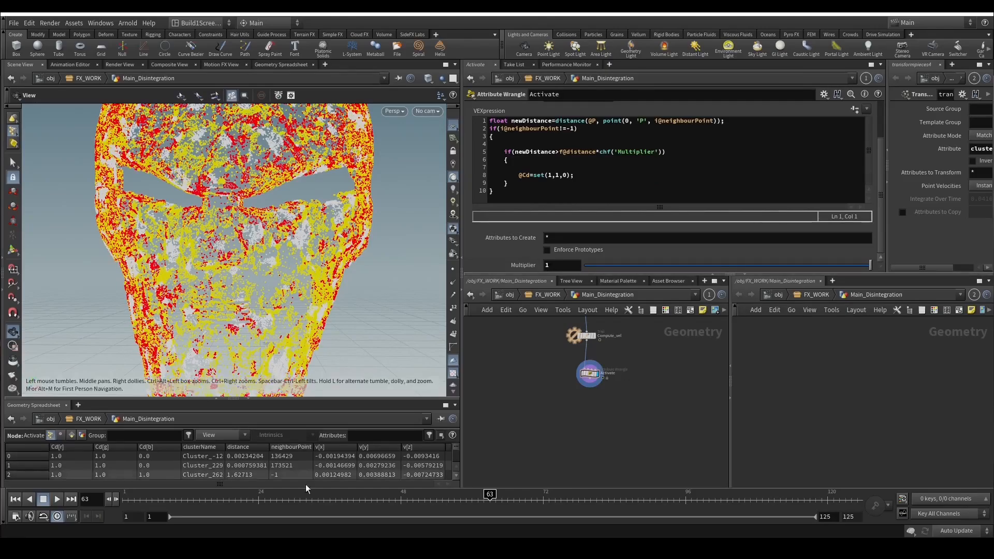
drag(291, 501, 164, 498)
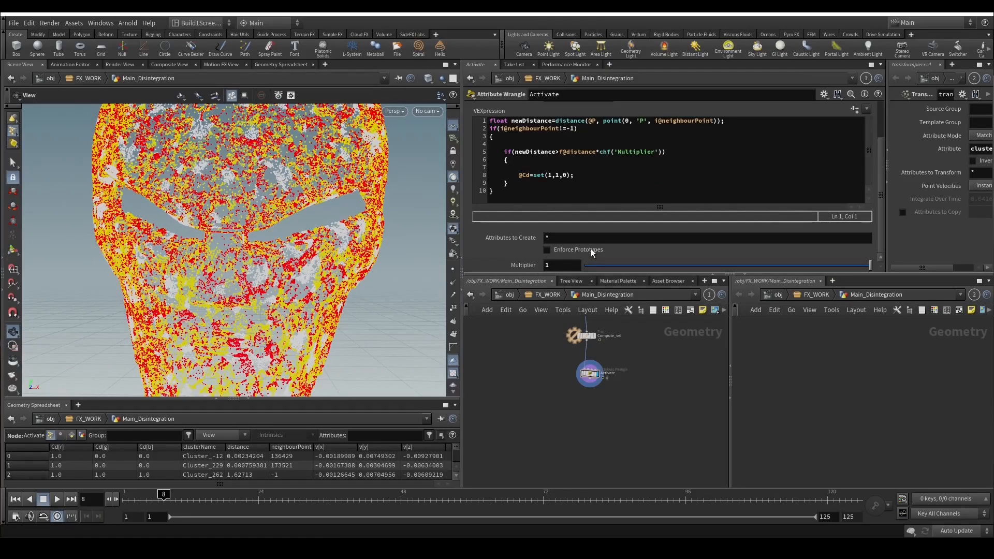
Set the Multiplier of the Activate wrangle to 1.2.
click(545, 265)
text(.2)
key(Return)
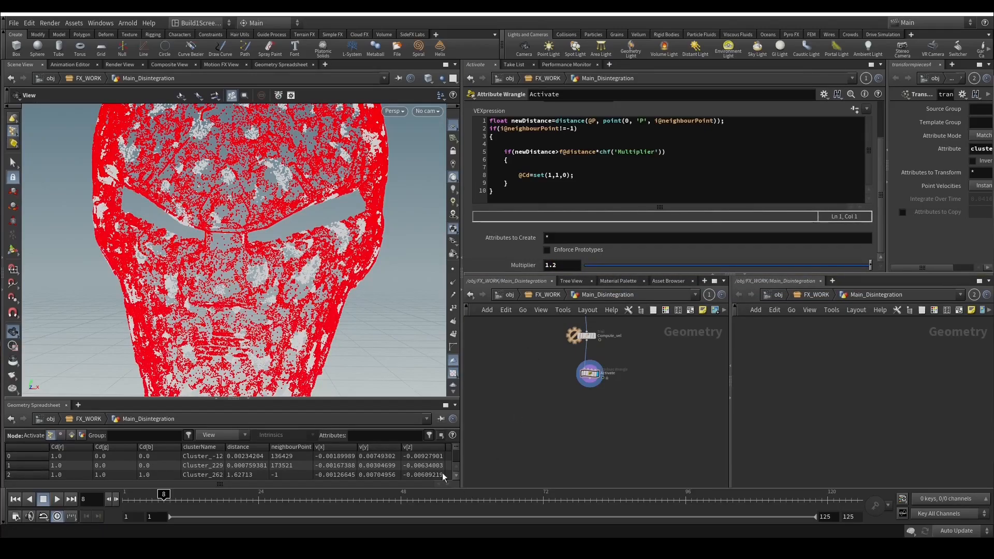
Scrub through frames 7 to 43 and examine from several angles which mask points turn yellow.
drag(356, 500, 158, 501)
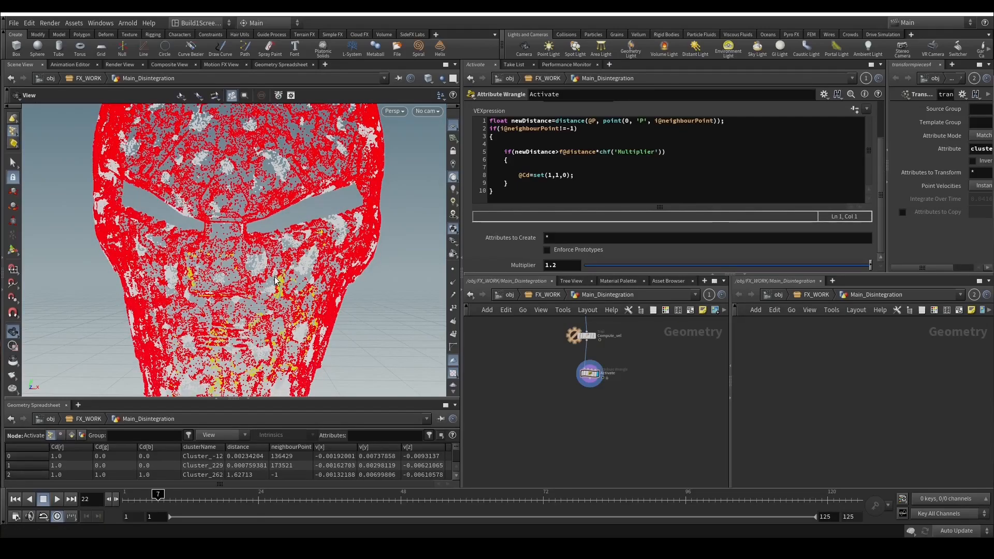
scroll(246, 327, down, 2)
middle_drag(247, 327, 248, 307)
drag(247, 307, 247, 280)
click(194, 500)
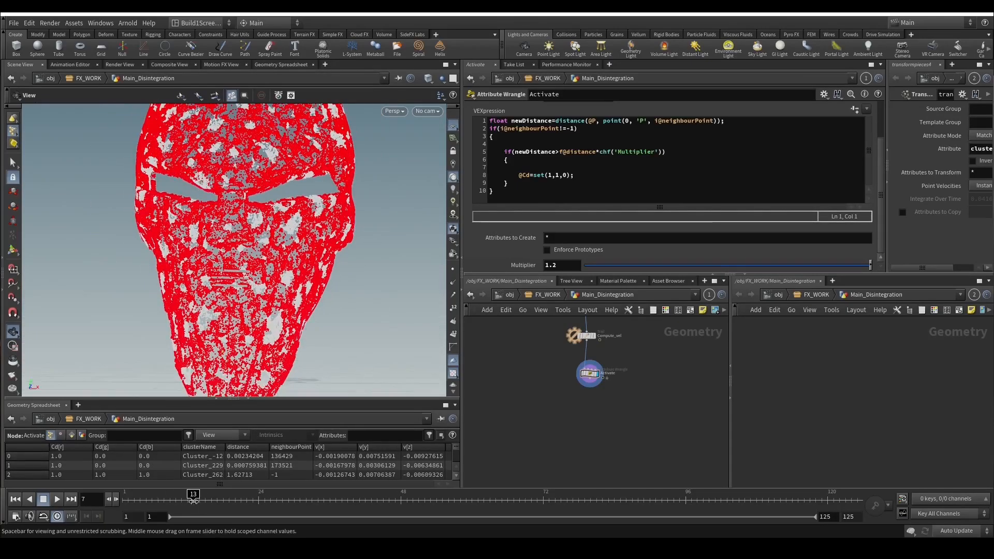
drag(245, 500, 279, 499)
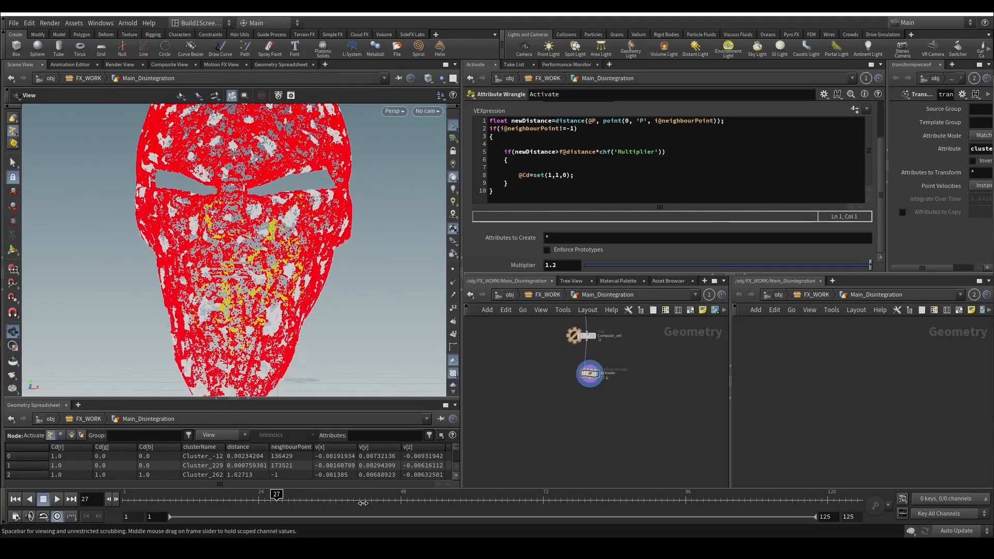
drag(363, 503, 371, 503)
right_drag(290, 243, 282, 217)
middle_drag(283, 217, 291, 220)
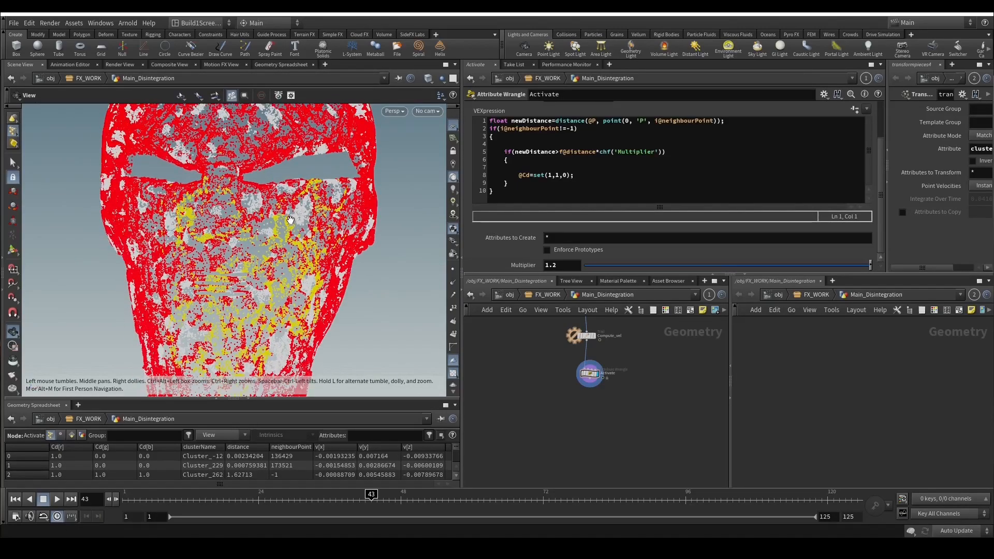
drag(290, 220, 275, 242)
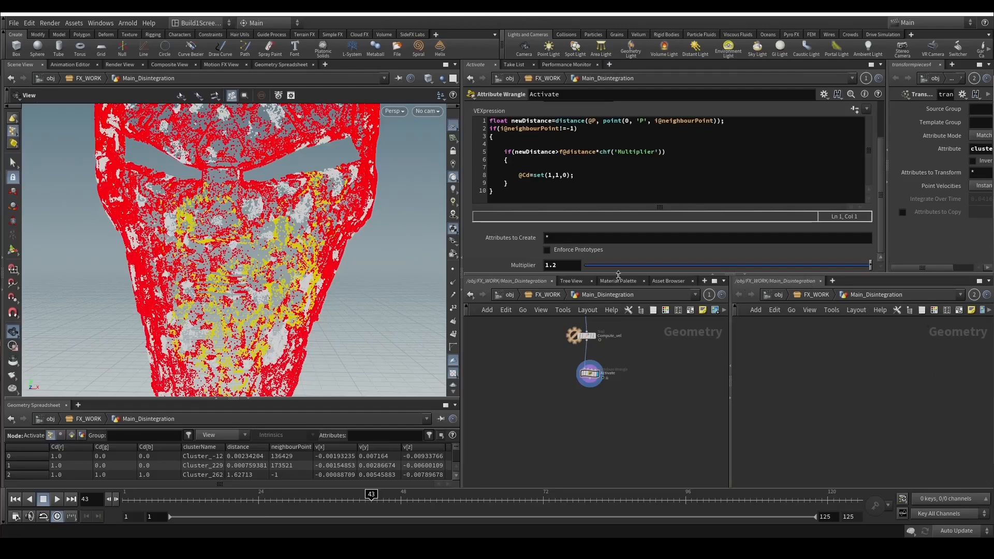
drag(224, 502, 306, 503)
Set the Activate wrangle's Multiplier to 3 and scrub forward to frame 77 to check the activation.
click(568, 267)
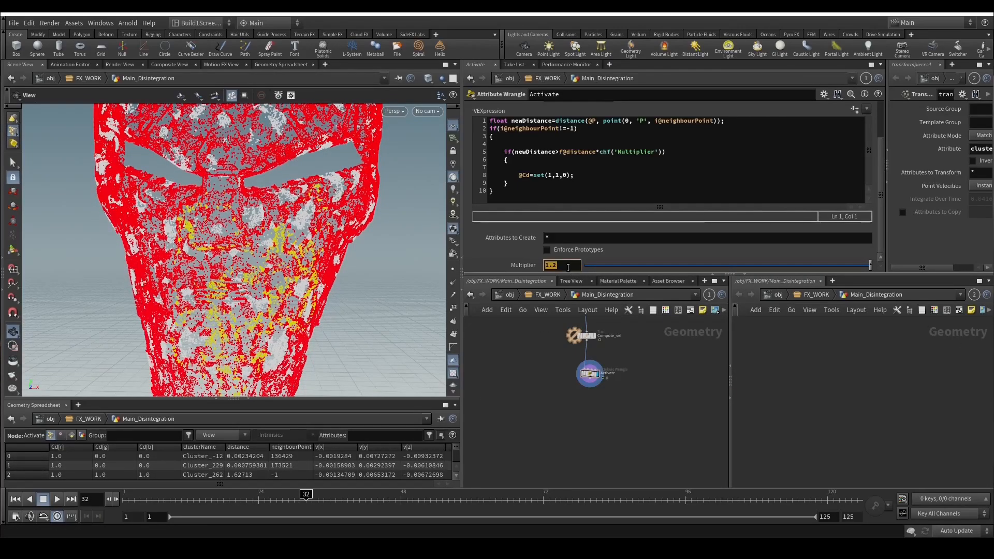
text(3)
key(Return)
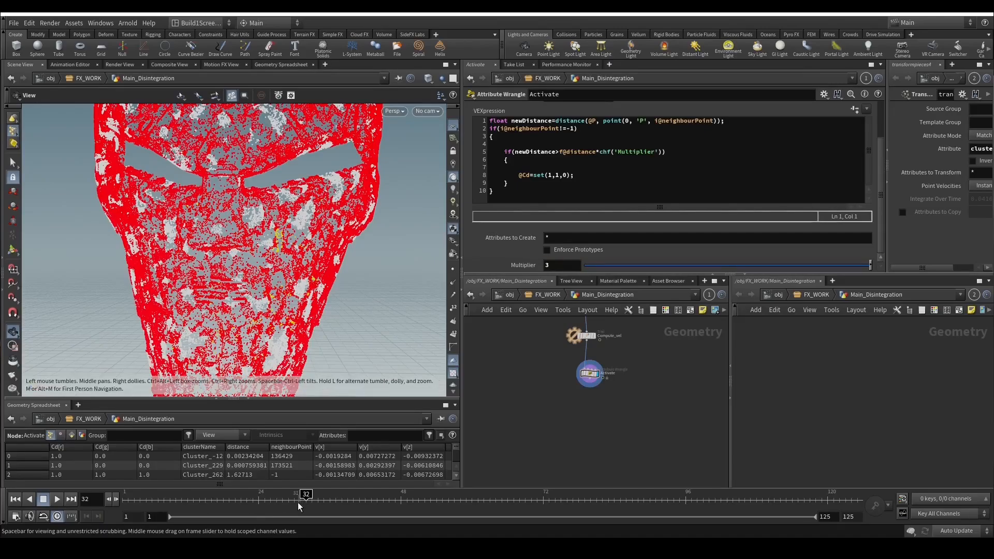
click(282, 499)
mouse_move(368, 499)
mouse_down()
mouse_move(515, 509)
mouse_move(565, 531)
mouse_up()
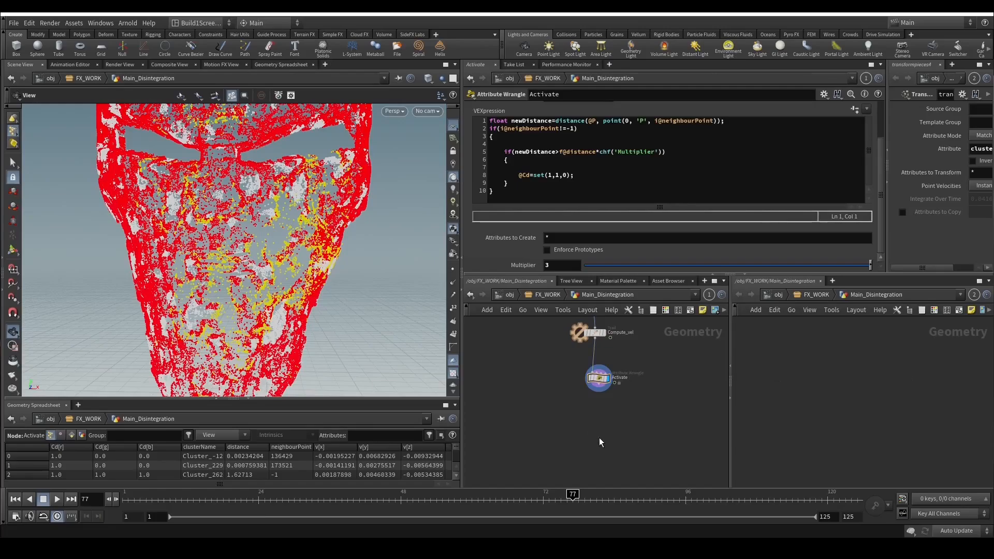
Add a POP network wired below the Activate node and display its output at frame 1.
key(Tab)
text(null)
key(Return)
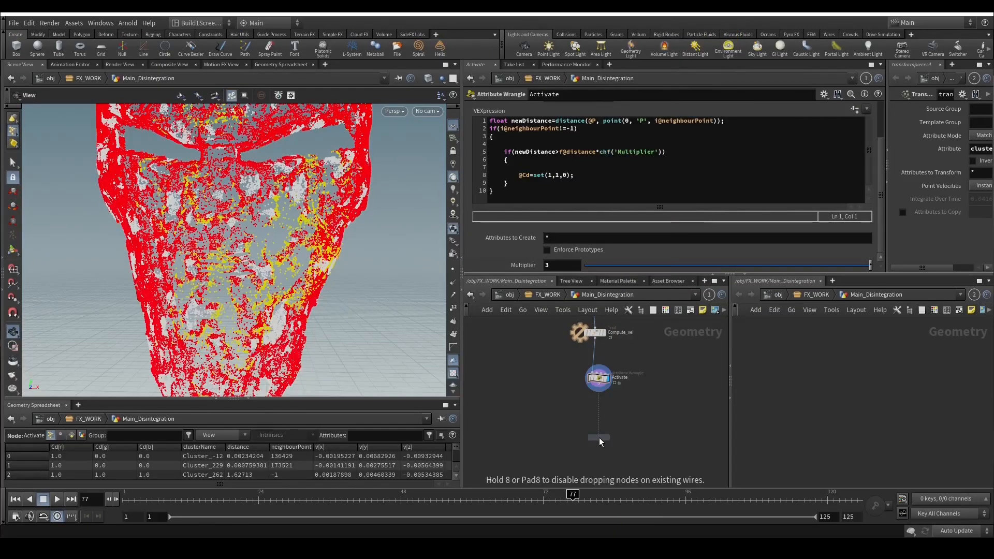
click(598, 439)
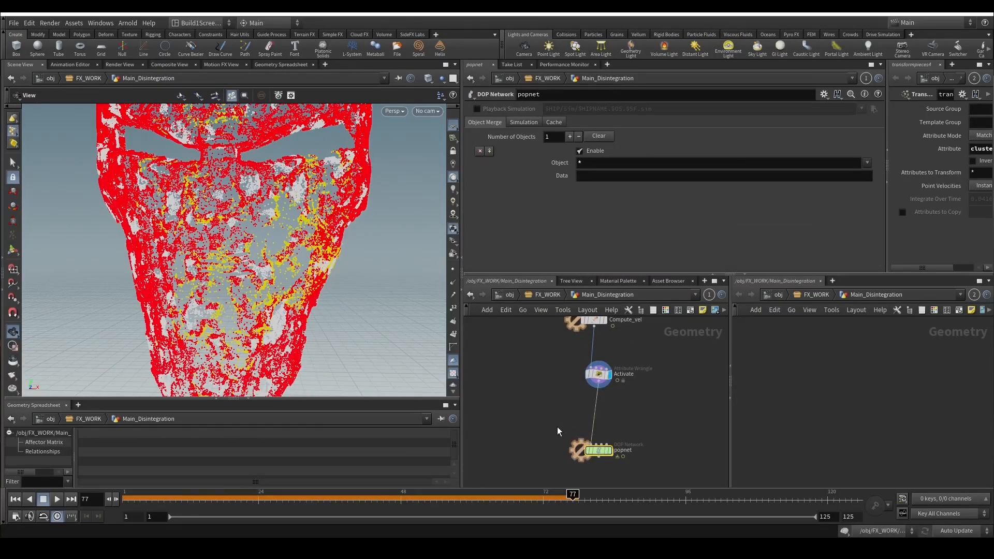
double_click(600, 451)
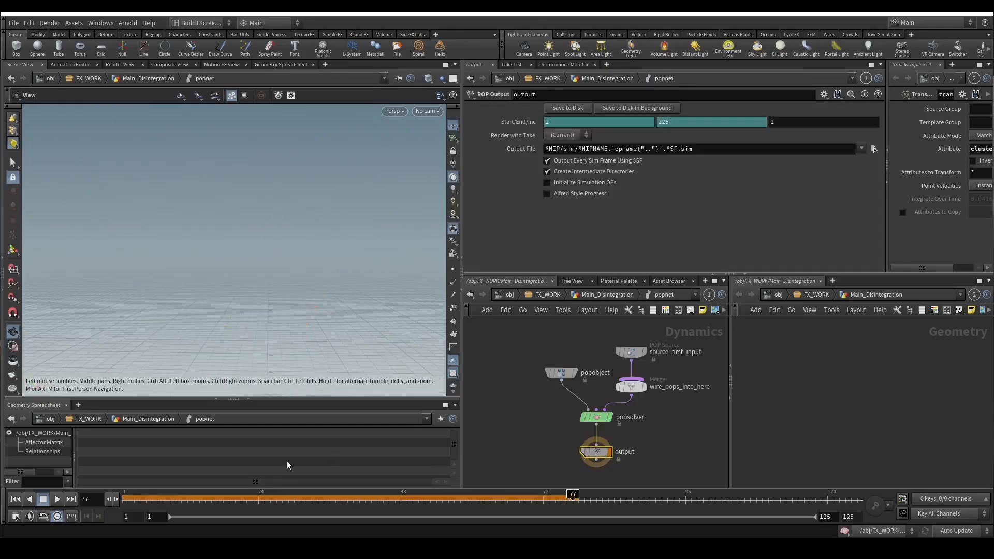
click(595, 296)
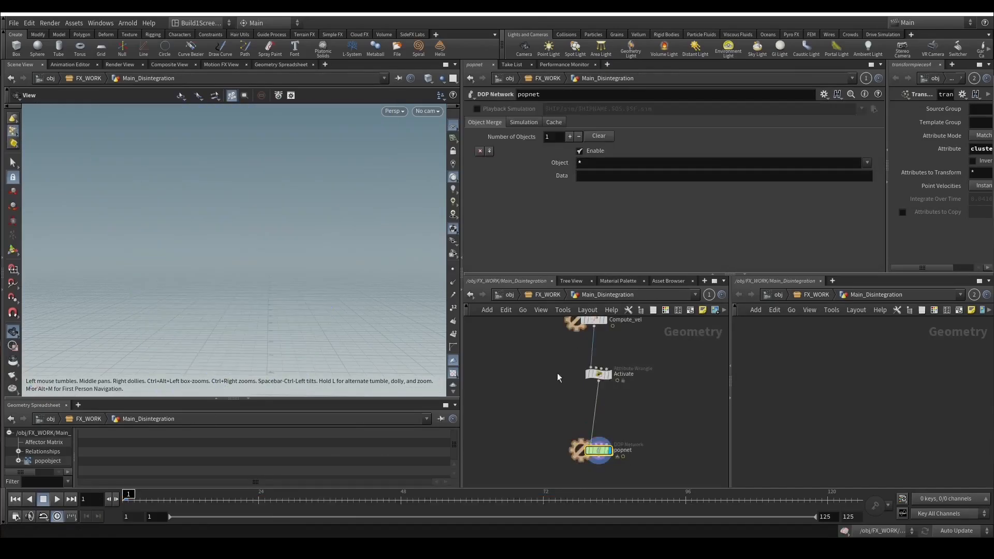
Inside the popnet, set the Emission Type of source_first_input to All Points.
double_click(570, 420)
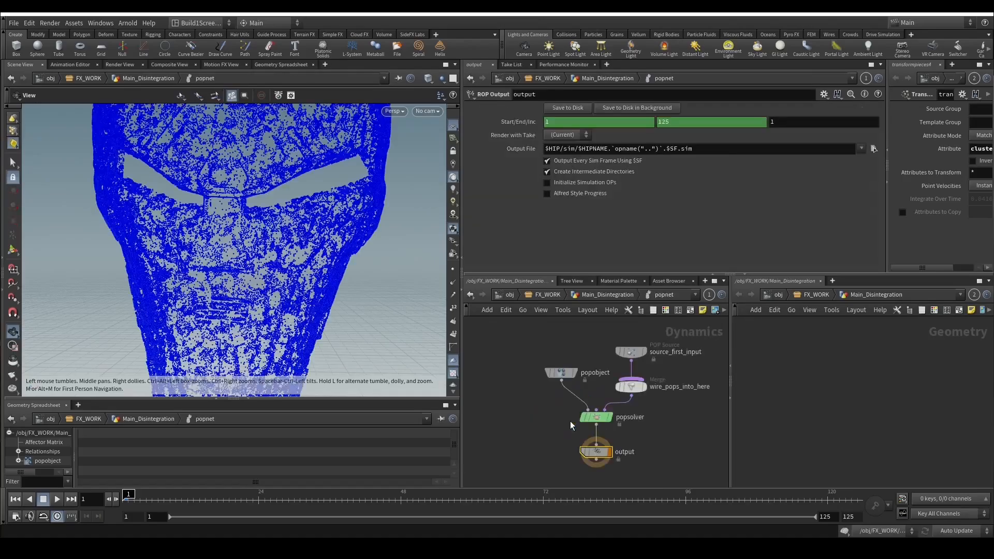
click(630, 352)
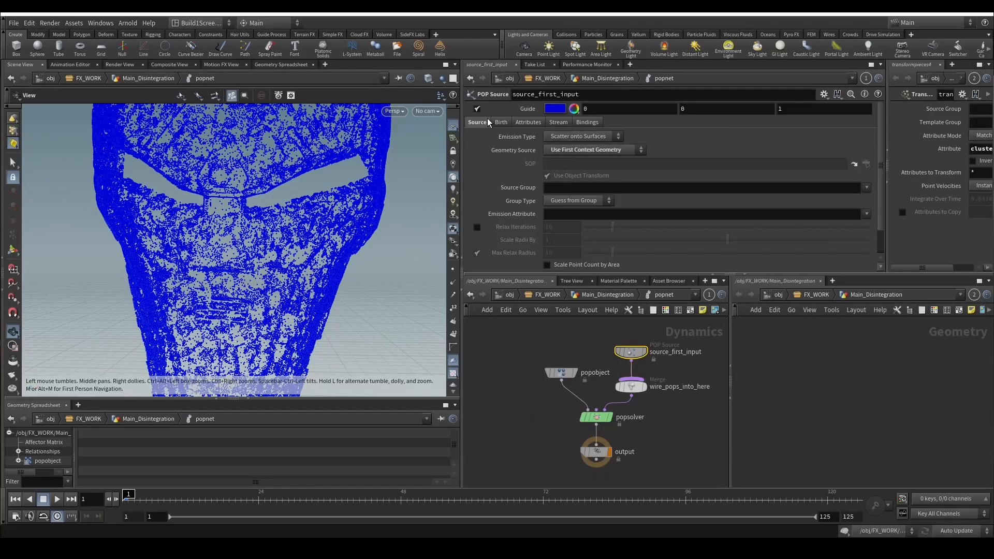
click(501, 123)
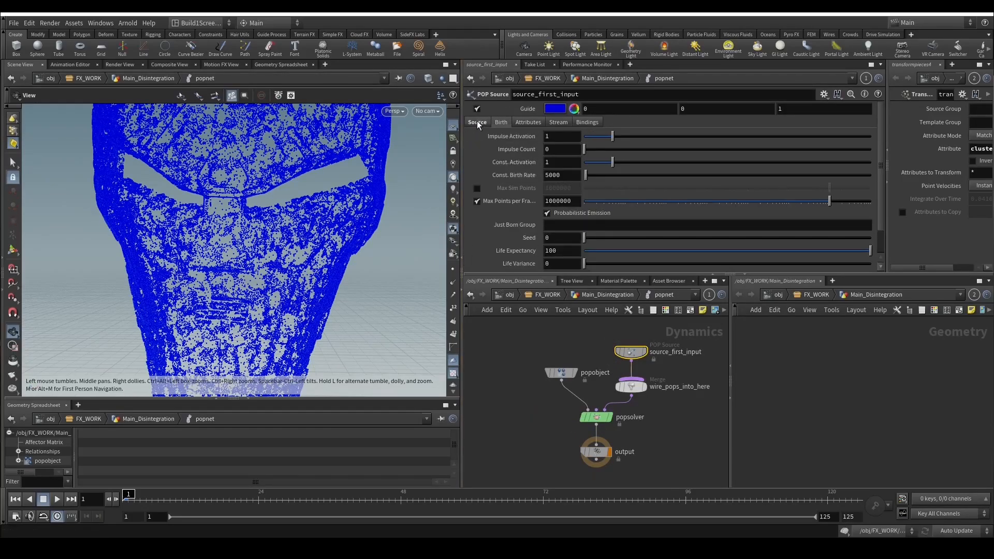
click(478, 122)
click(578, 136)
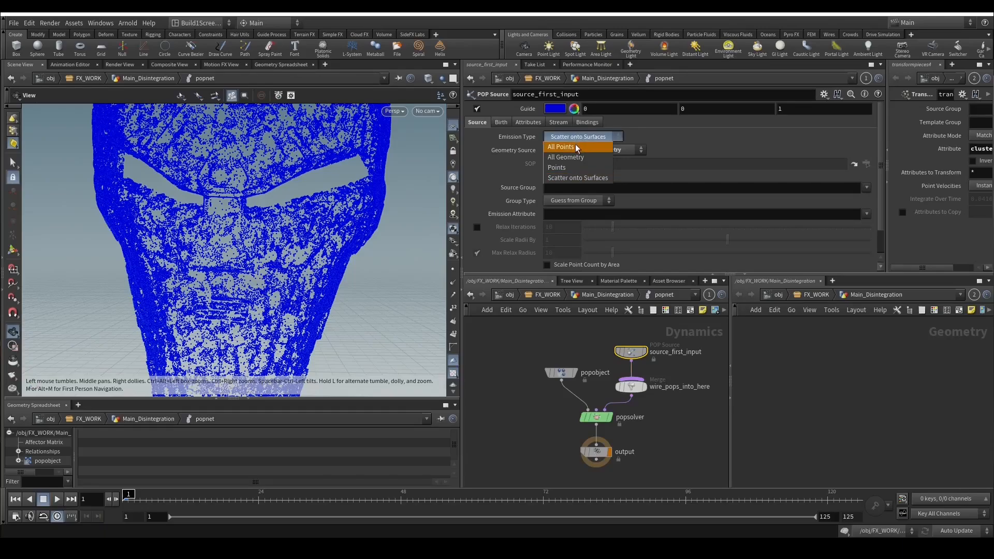
click(572, 148)
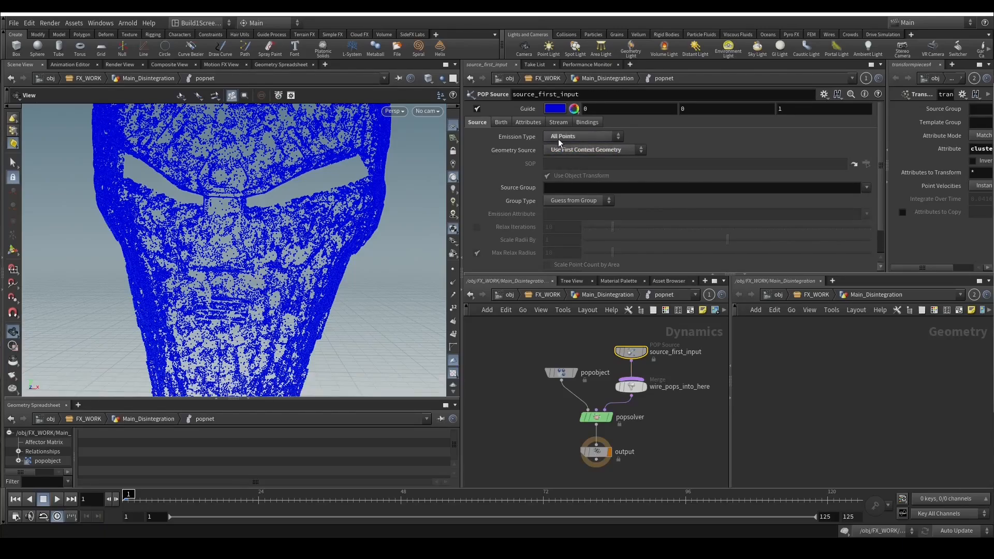
Copy the popnet's Start Frame parameter for use in the source's Impulse Activation.
click(501, 123)
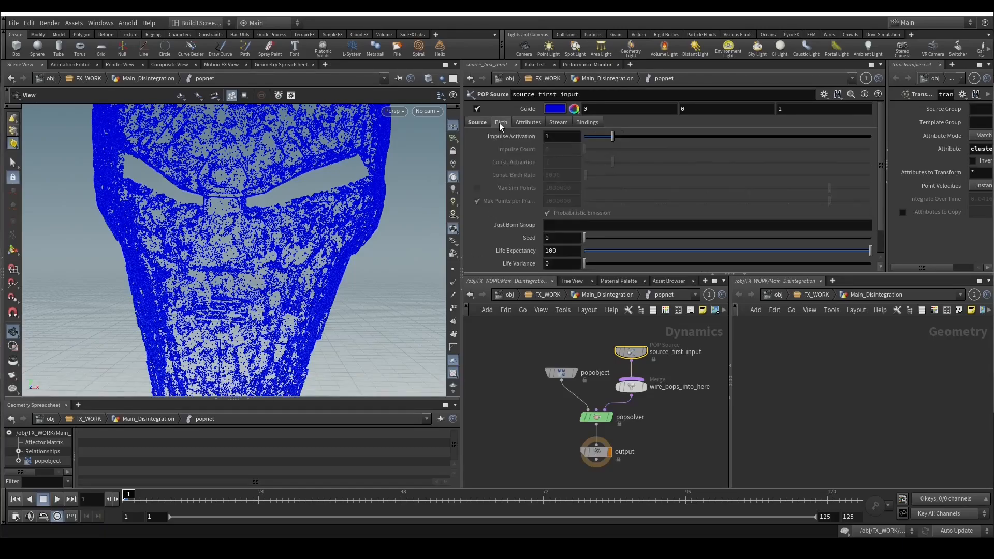
click(554, 138)
click(595, 296)
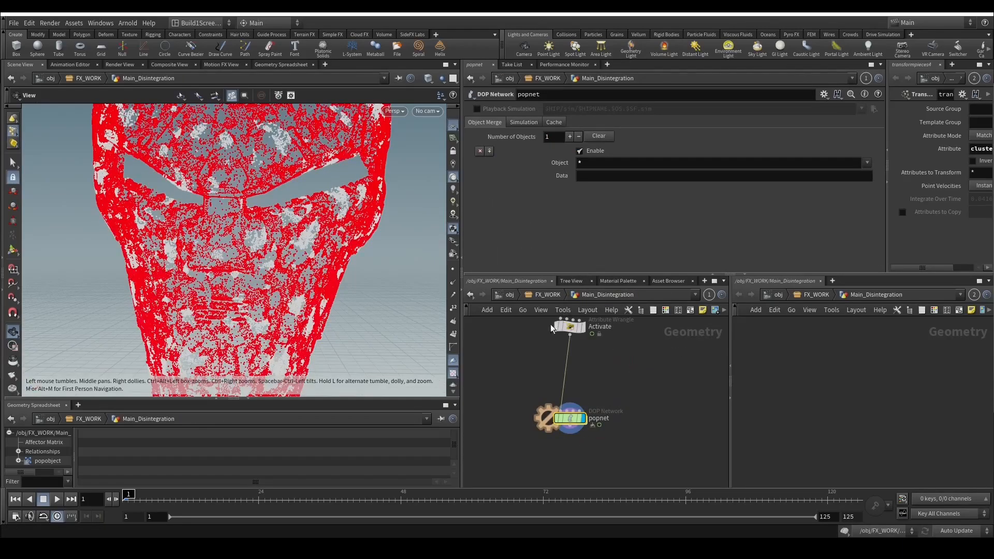
click(527, 124)
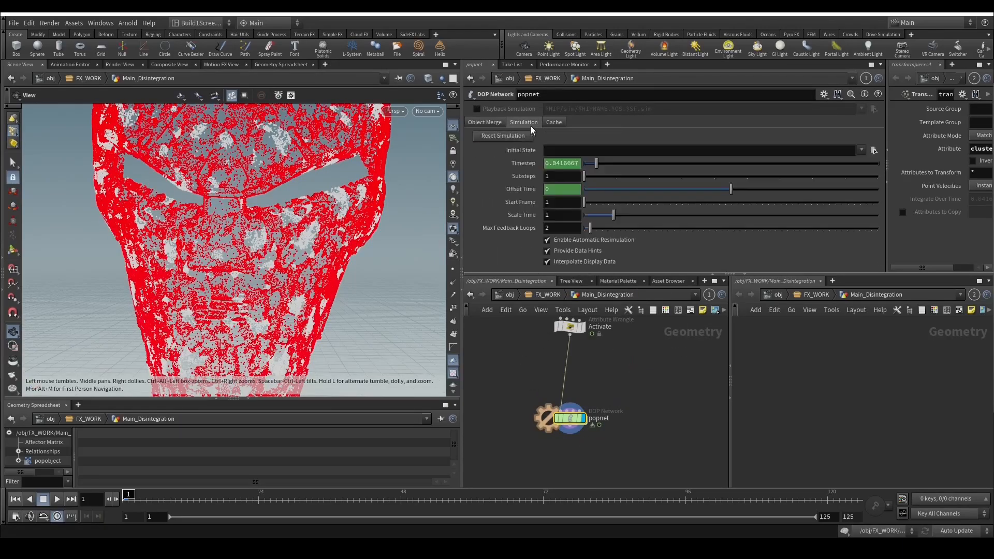
right_click(529, 204)
key(Escape)
double_click(568, 418)
Set the source's Impulse Activation to if($F==ch("../startframe"),1,0), pasting the copied start frame as a relative reference.
click(561, 136)
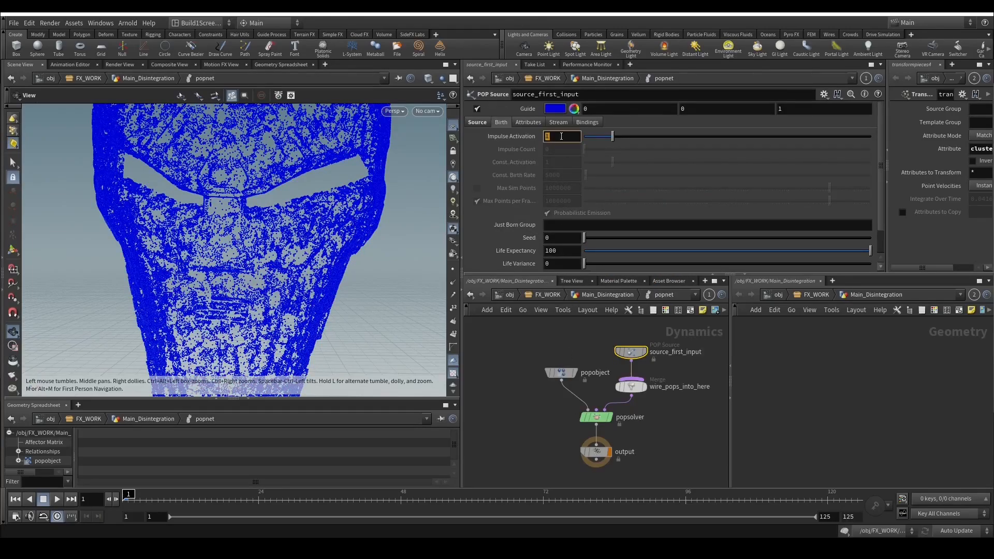
text(if)
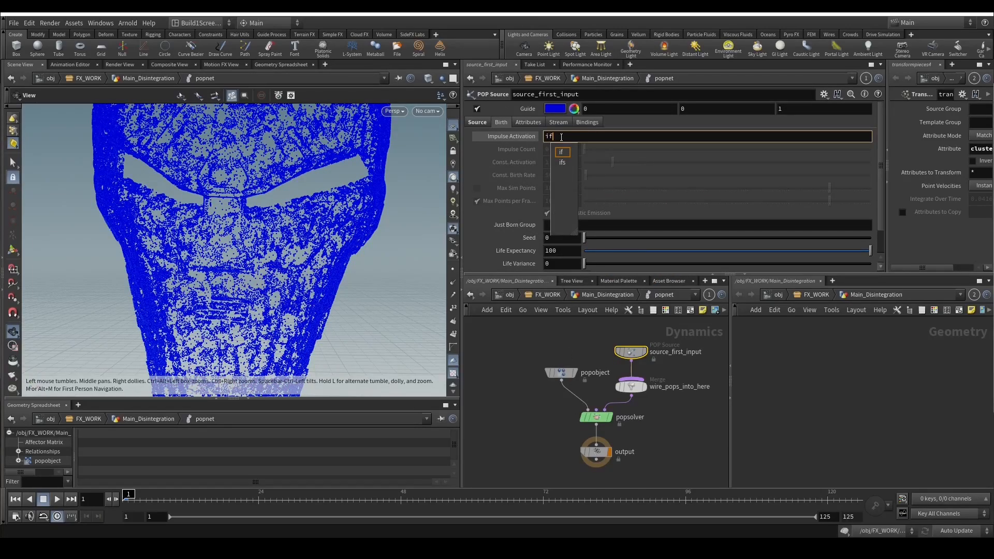
text(($F==)
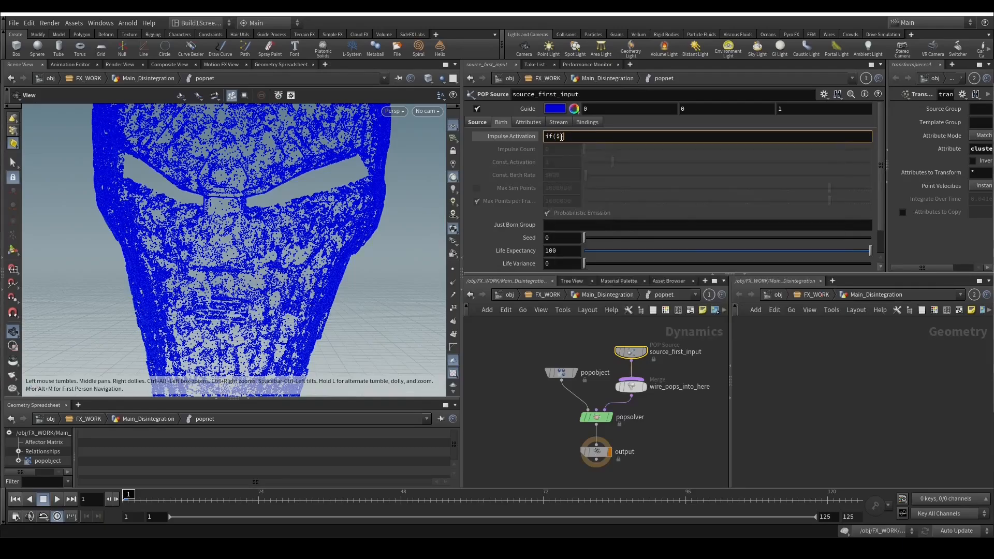
right_click(593, 143)
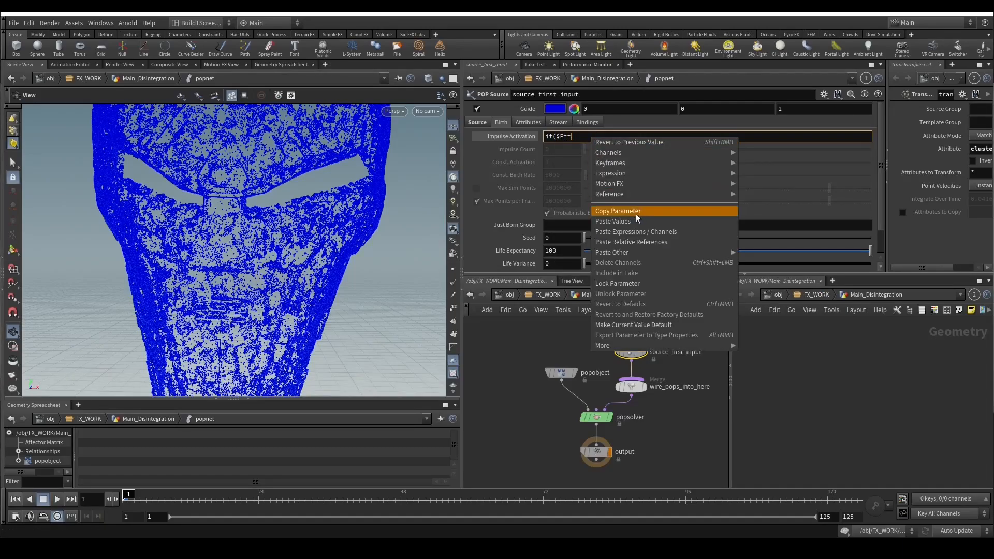
click(635, 244)
text(,1,0))
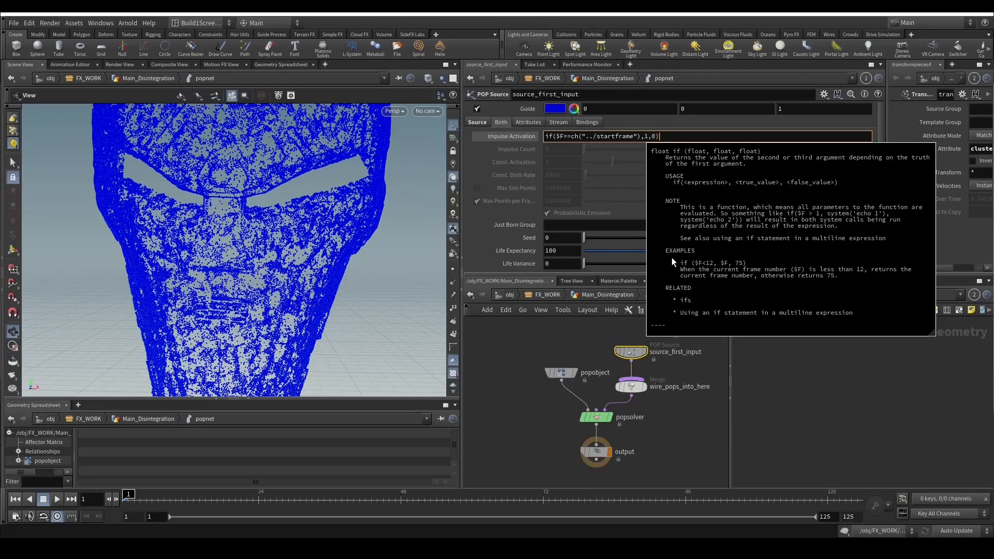
key(Return)
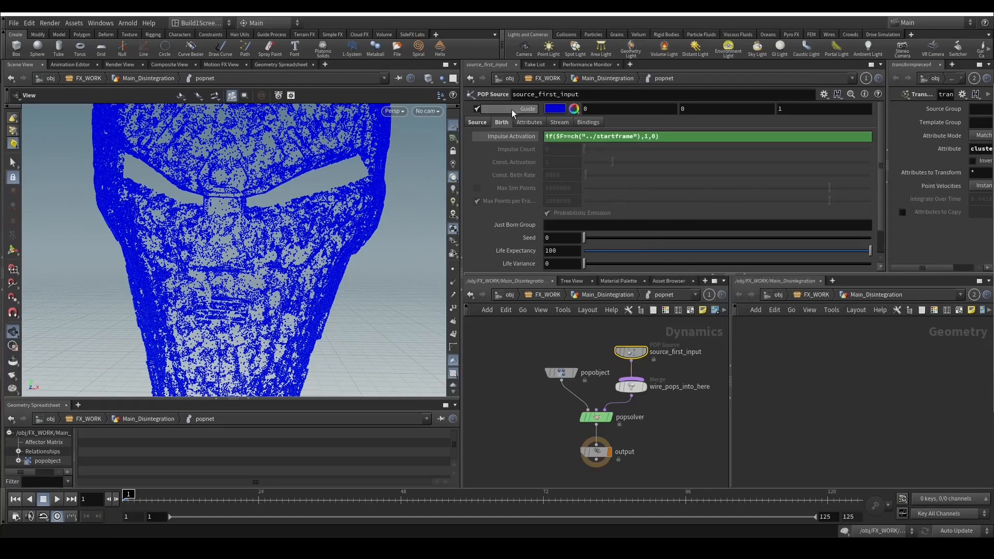
click(526, 137)
Play the first frames of the particle simulation, go to frame 4, and turn off the source's Guide display.
middle_drag(502, 432, 536, 403)
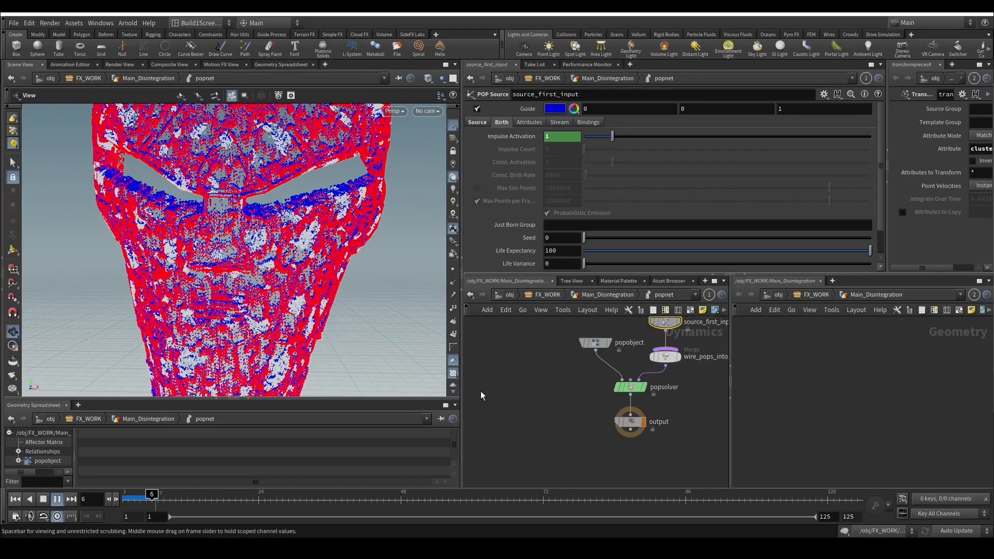
click(145, 500)
middle_drag(537, 418, 517, 436)
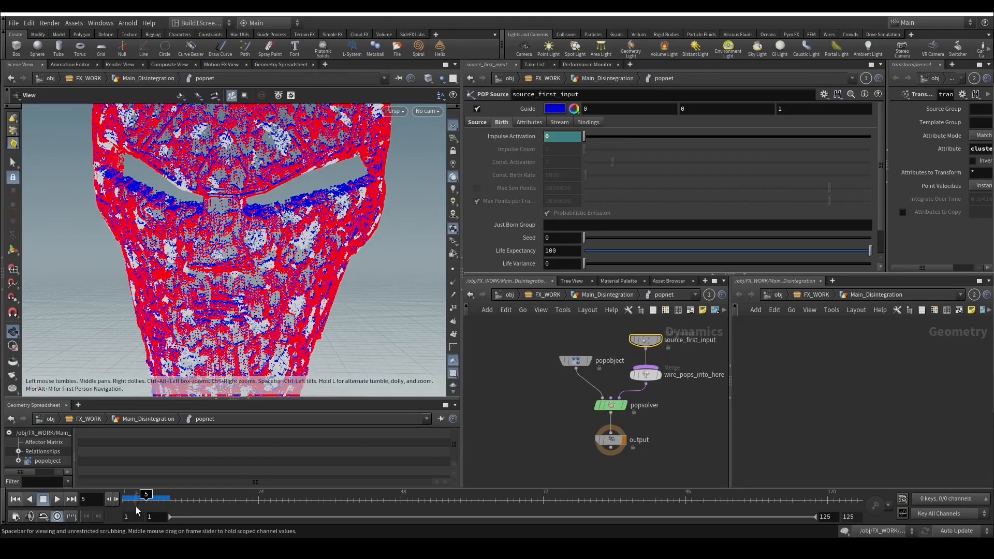
click(15, 500)
click(141, 500)
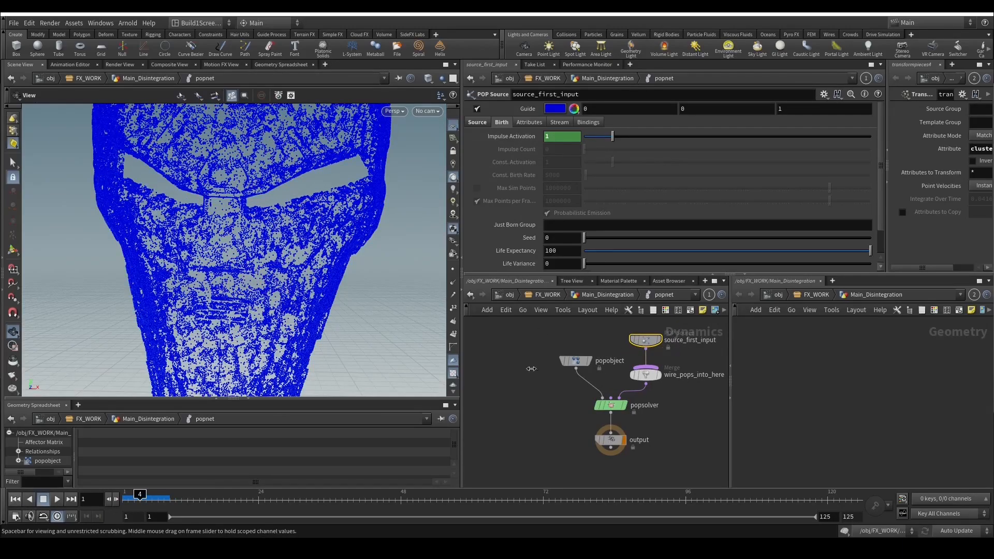
click(477, 109)
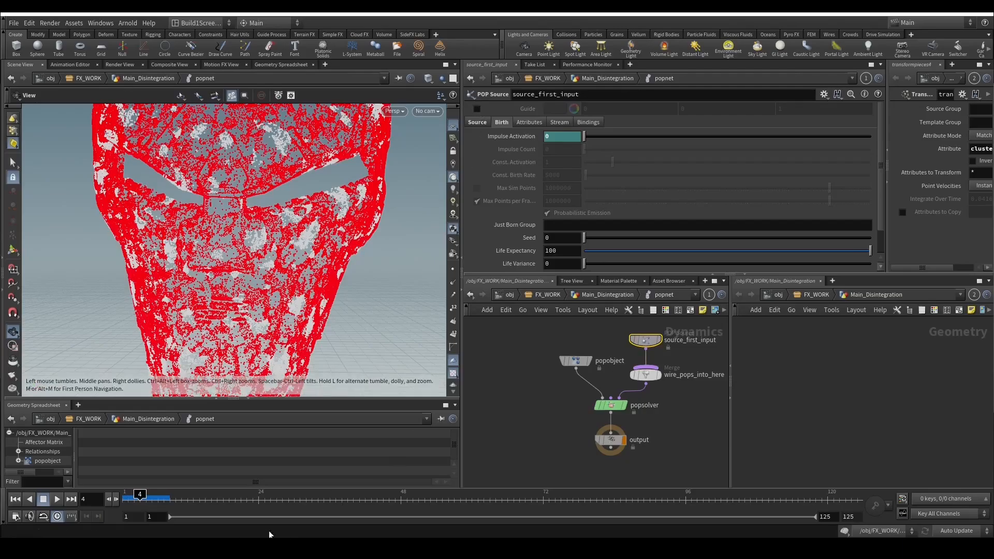
Replay the particle simulation from frame 1 and return to the first frame.
mouse_move(139, 500)
mouse_down()
mouse_move(159, 500)
mouse_move(124, 501)
mouse_up()
click(60, 502)
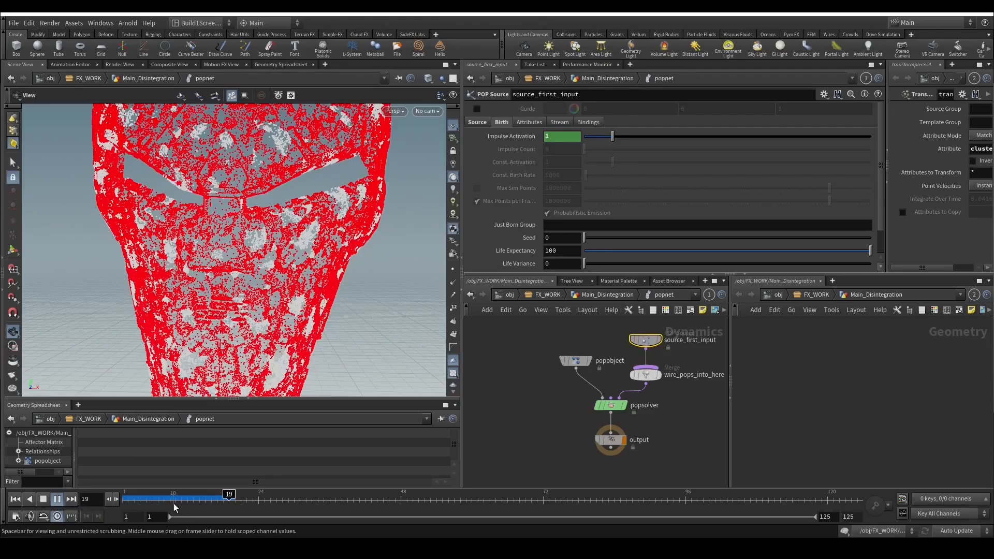
click(43, 499)
click(57, 500)
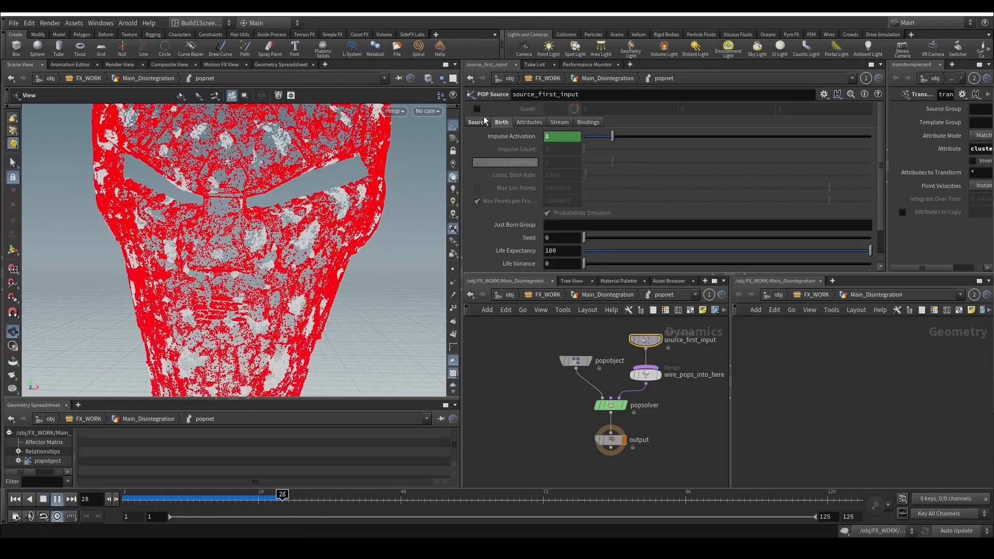
drag(175, 496, 124, 496)
Check the attribute inheritance settings of source_first_input inside the popnet, and return to the Main_Disintegration network.
middle_drag(602, 331, 586, 346)
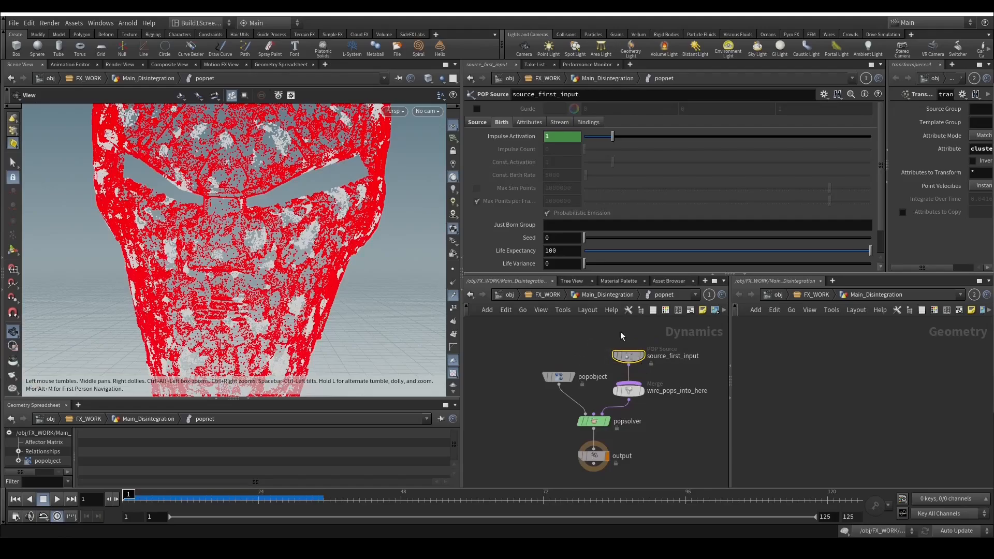
click(608, 296)
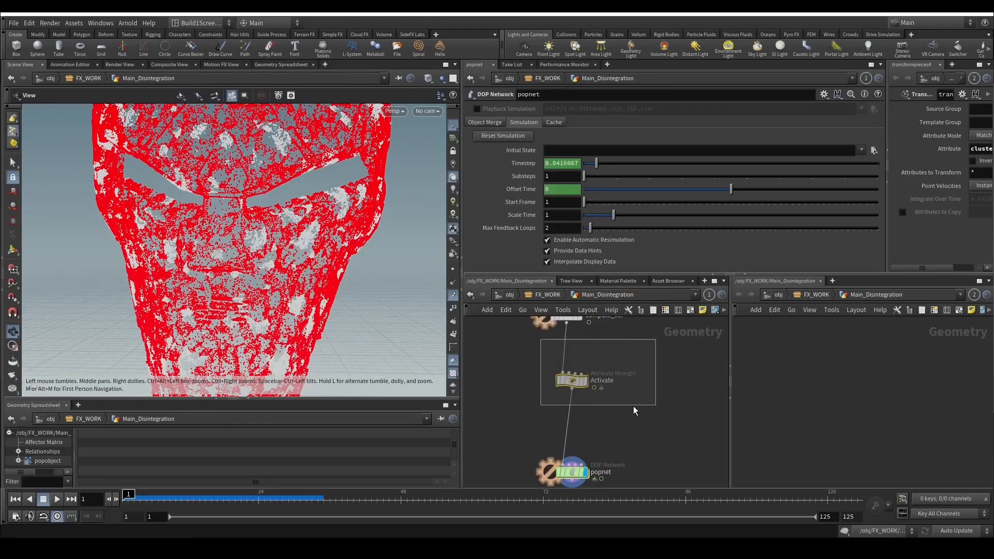
double_click(550, 378)
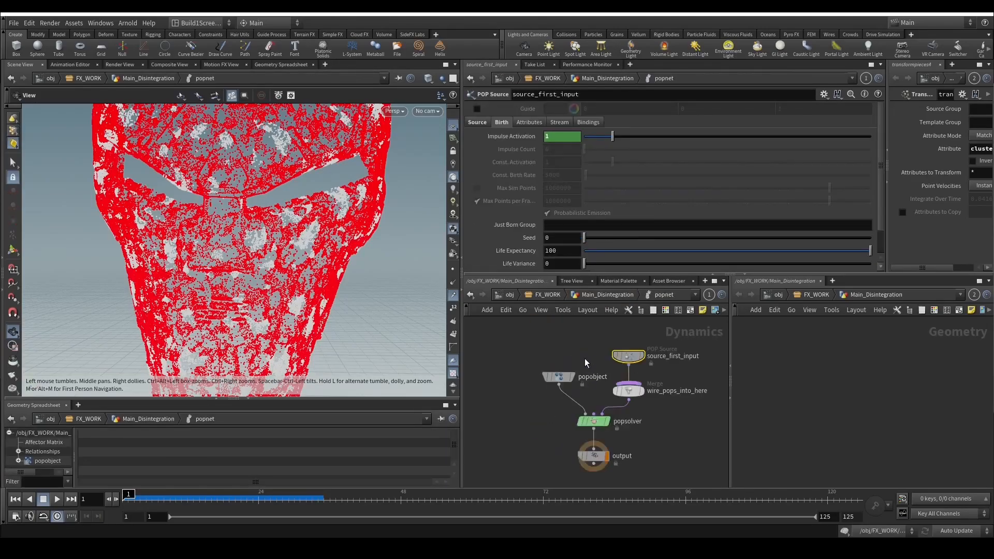
click(529, 123)
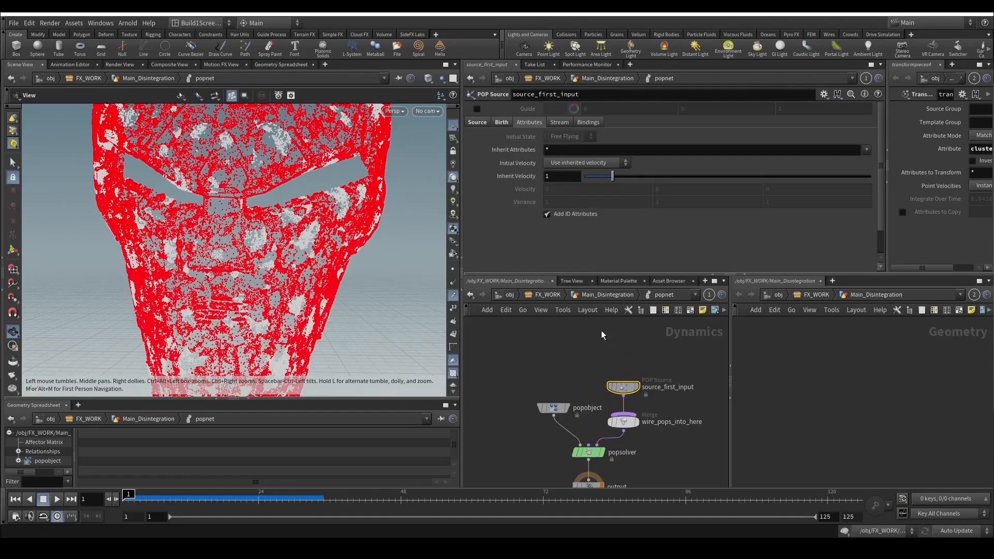
click(594, 294)
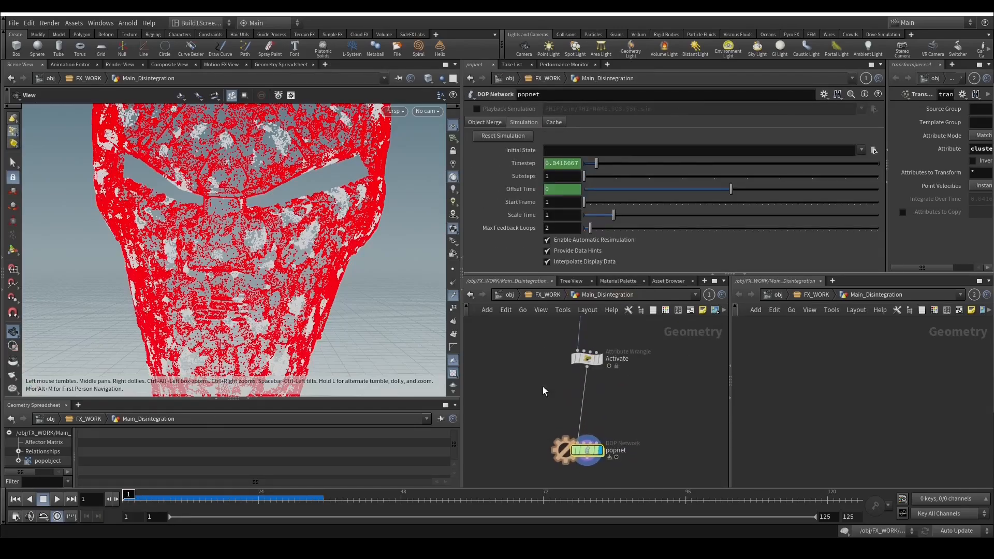
Display the Activate wrangle's points and frame them in the viewport.
click(585, 357)
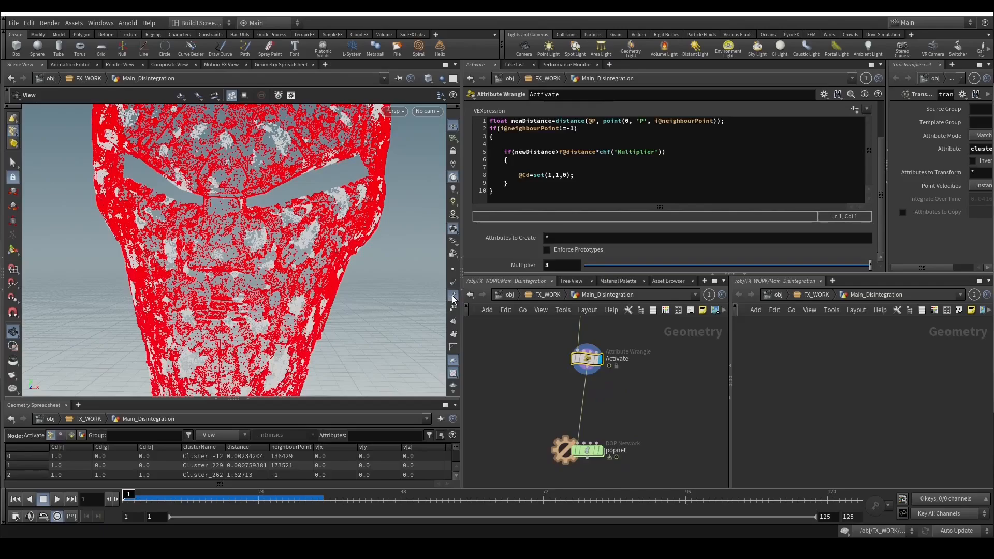
scroll(215, 297, down, 10)
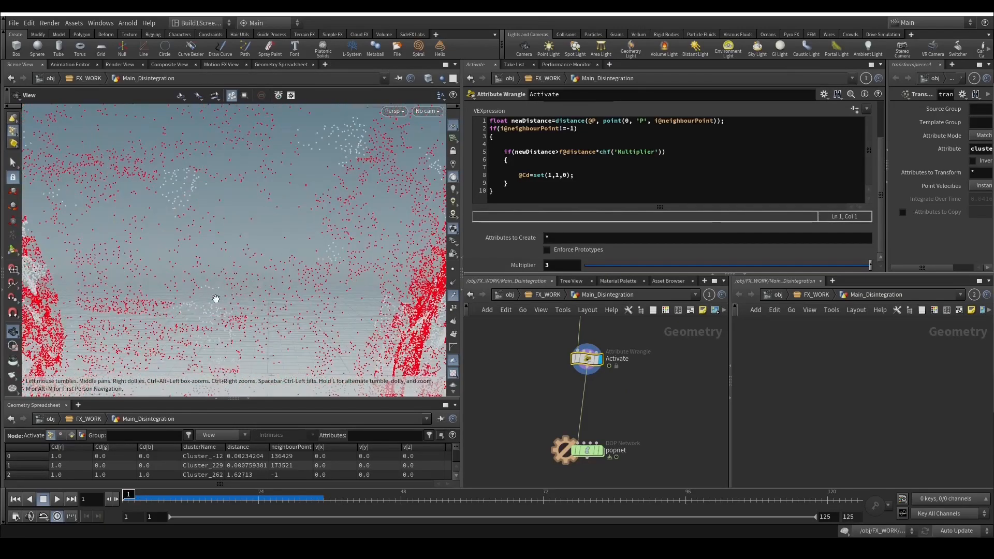
scroll(269, 298, up, 5)
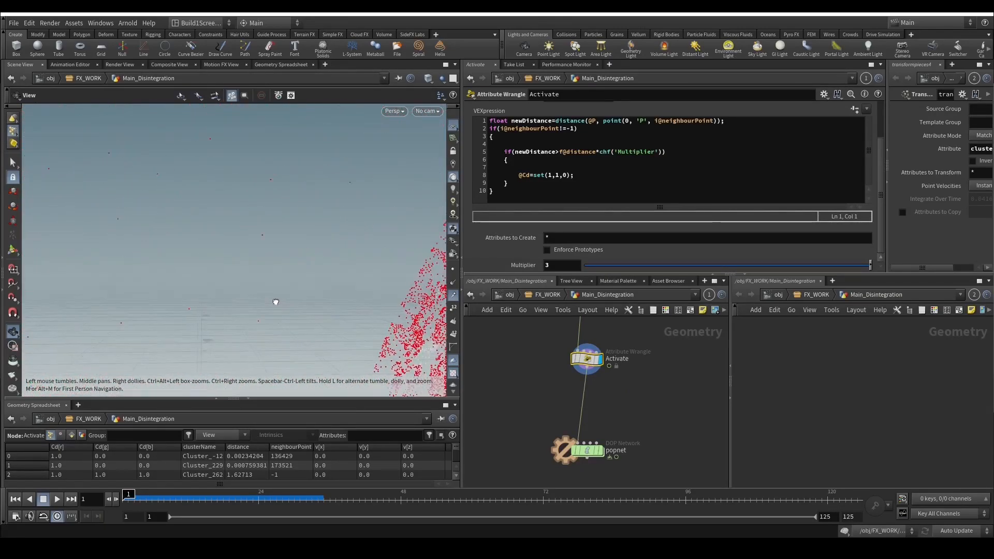
scroll(521, 369, down, 4)
scroll(520, 414, up, 1)
click(552, 386)
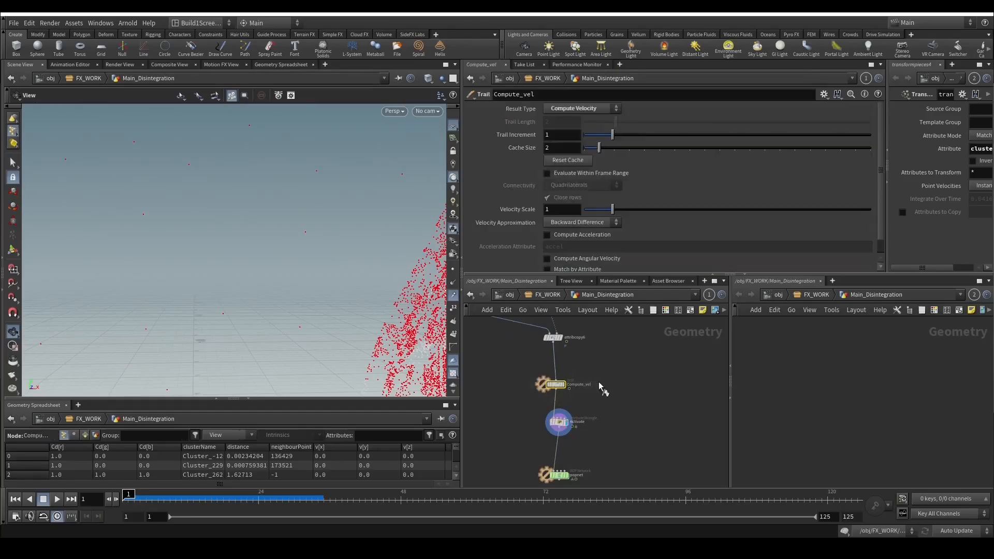
click(558, 422)
key(f)
scroll(326, 306, down, 4)
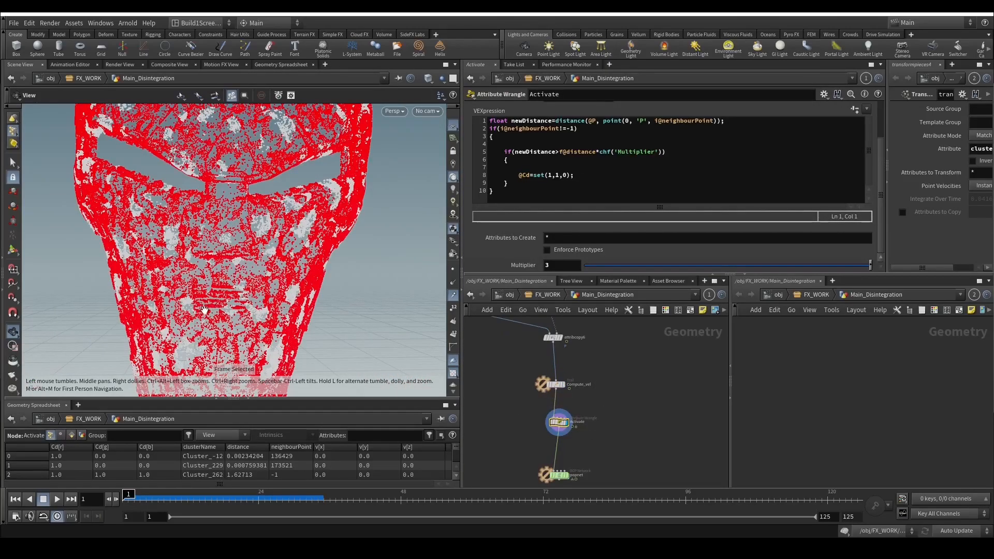
Examine the activated points of the mask at frames 29, 10 and 8, and return to frame 1.
click(278, 500)
click(290, 500)
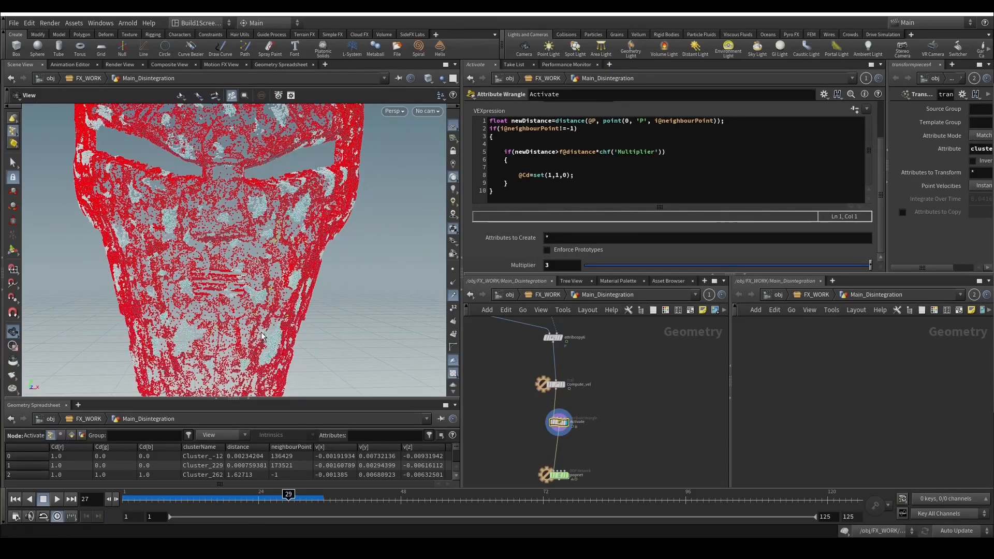
scroll(249, 316, down, 4)
drag(249, 316, 254, 327)
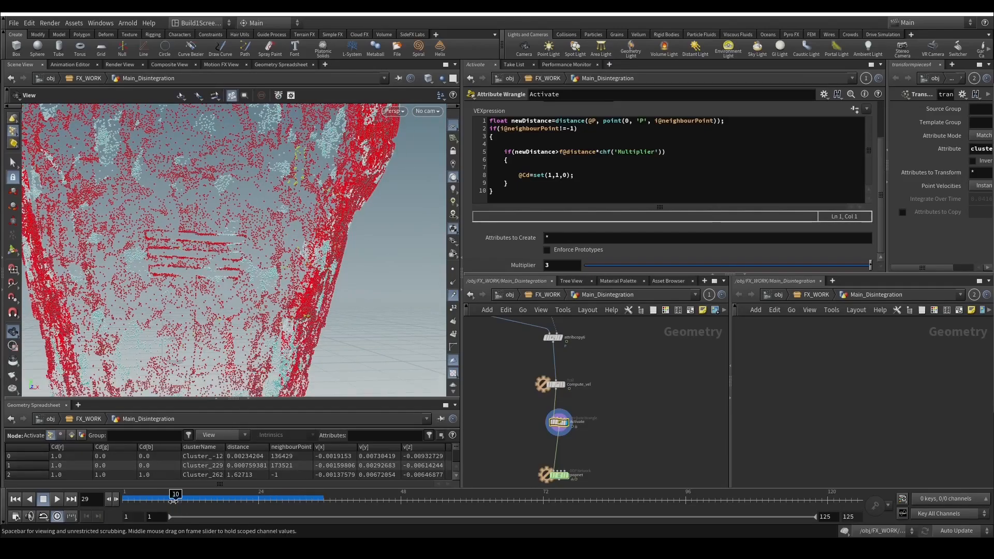
click(175, 499)
click(14, 499)
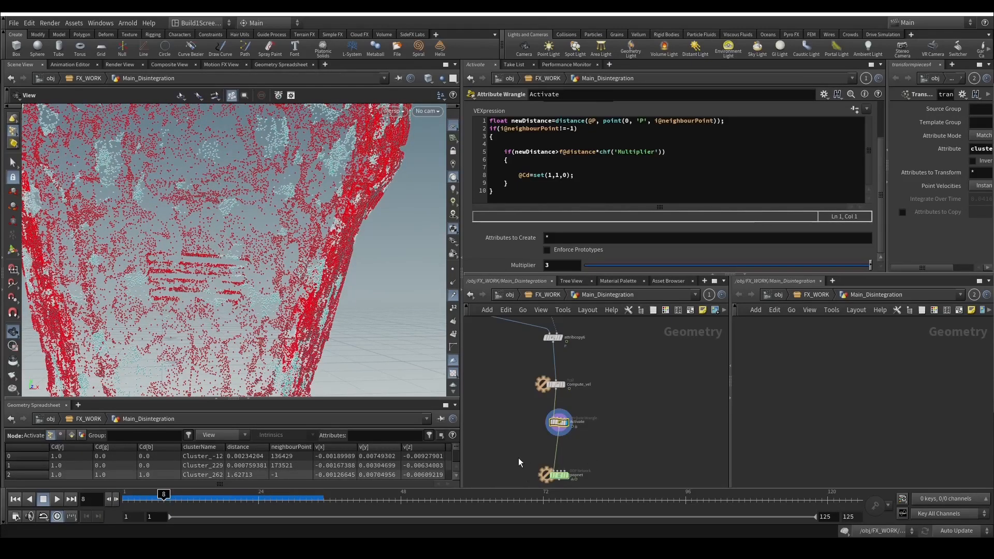
Replay the popnet's simulation, return to frame 1, and move source_first_input farther above the merge node.
middle_drag(510, 493, 536, 436)
click(585, 418)
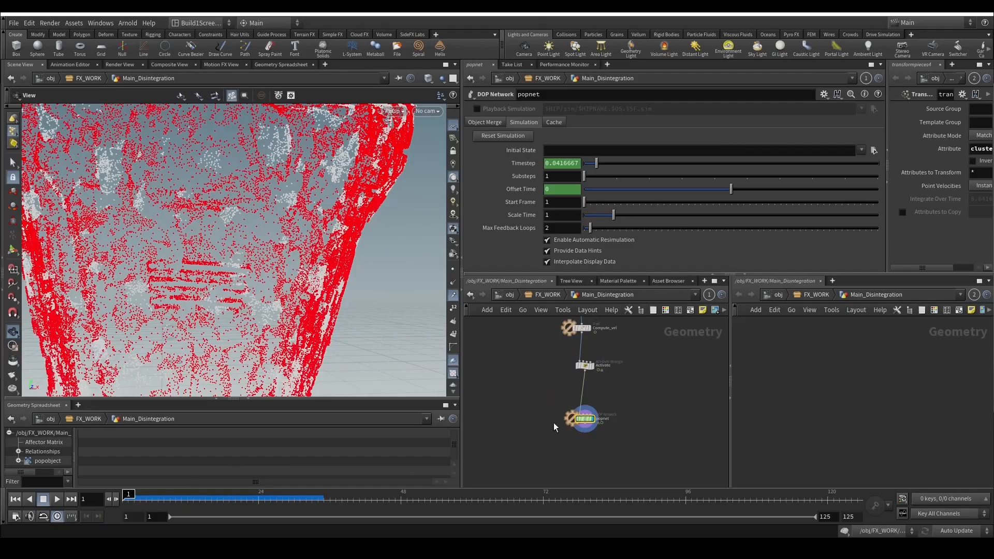
double_click(584, 418)
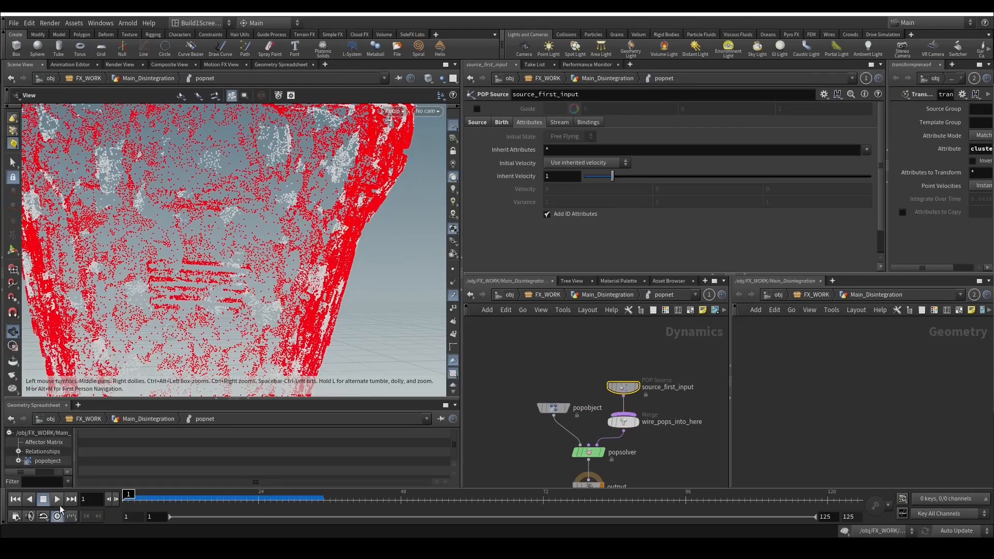
mouse_move(187, 500)
mouse_down()
mouse_move(221, 500)
mouse_move(129, 499)
mouse_move(223, 500)
mouse_move(127, 500)
mouse_up()
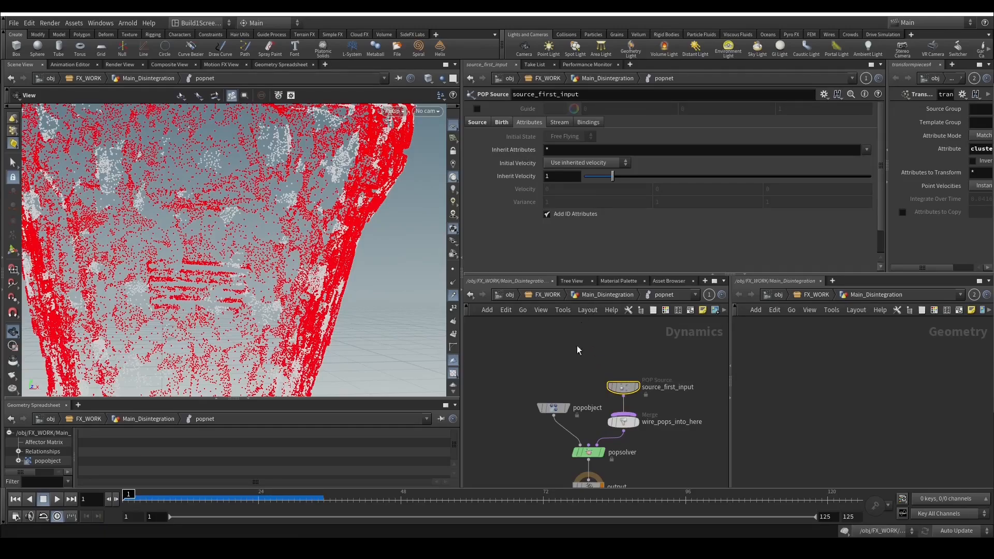
drag(625, 392, 625, 358)
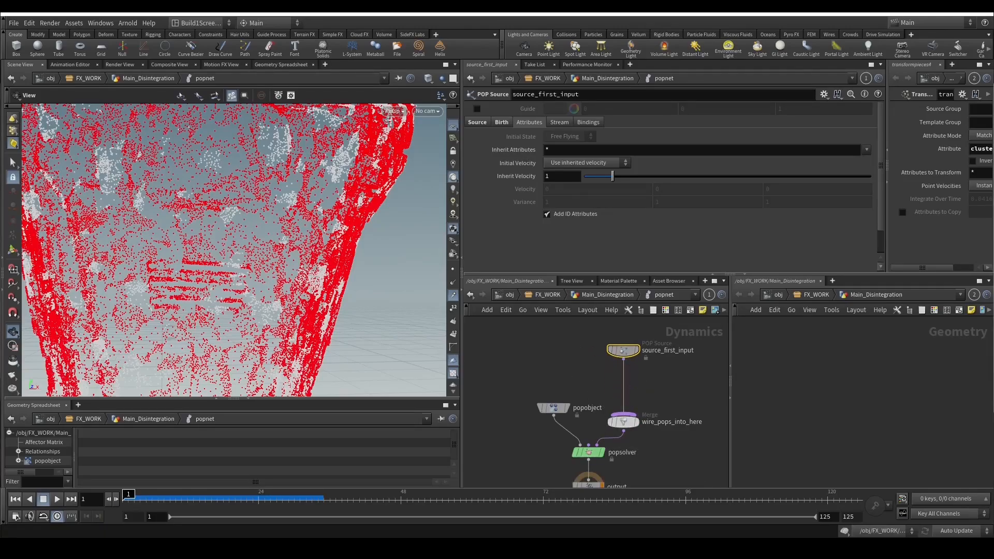
Add the line i@active=1; after the colour assignment in the Activate wrangle's code.
click(608, 293)
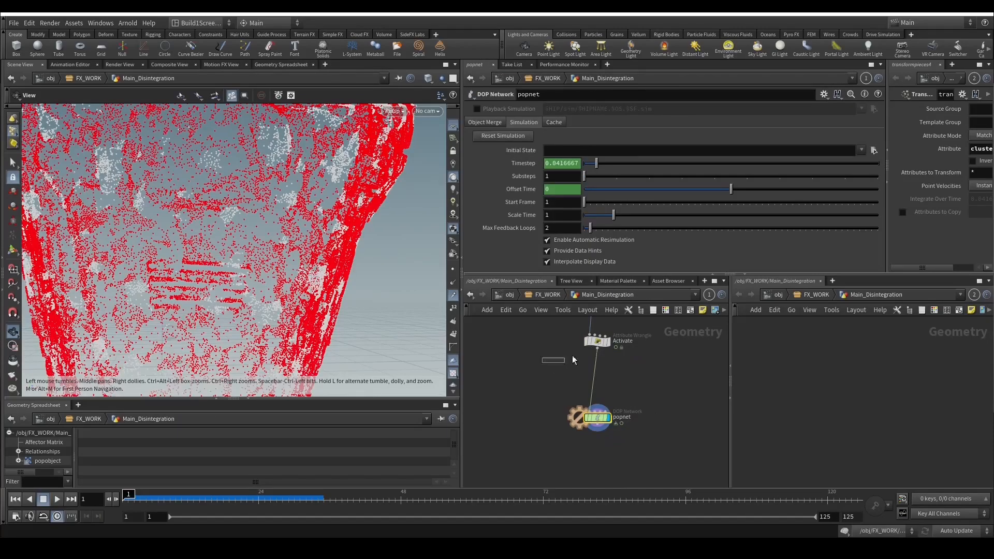
click(597, 342)
click(582, 177)
key(Return)
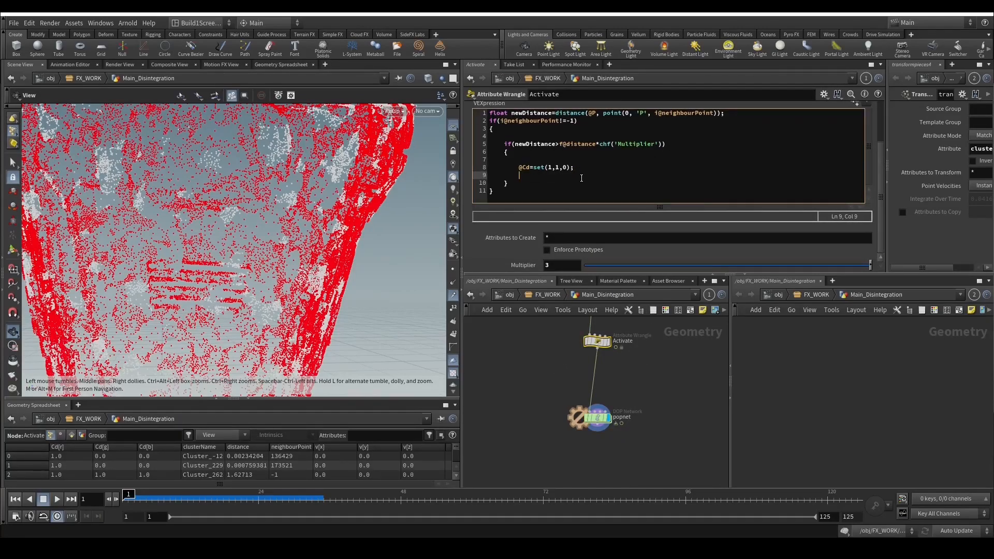
text(i@active=)
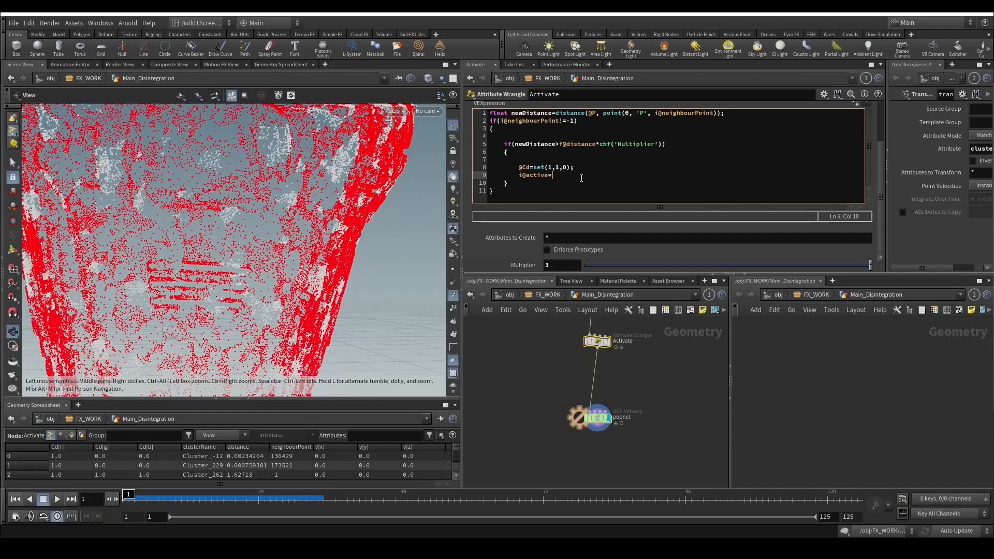
text(1;)
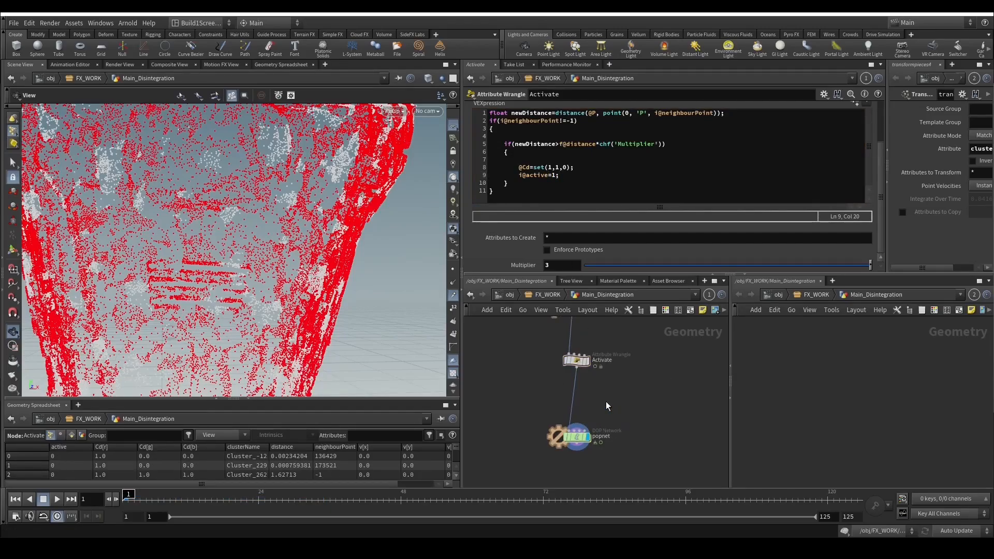
Insert an Attribute Wrangle between Activate and the popnet with the code i@activeFrame=999999;.
key(Tab)
text(attw)
key(Return)
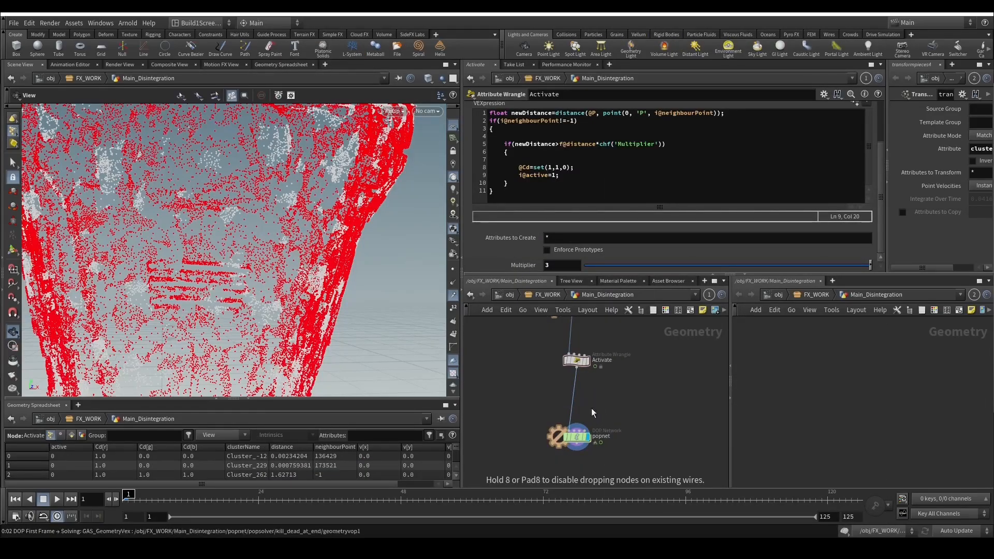
click(591, 408)
click(559, 230)
text(i@)
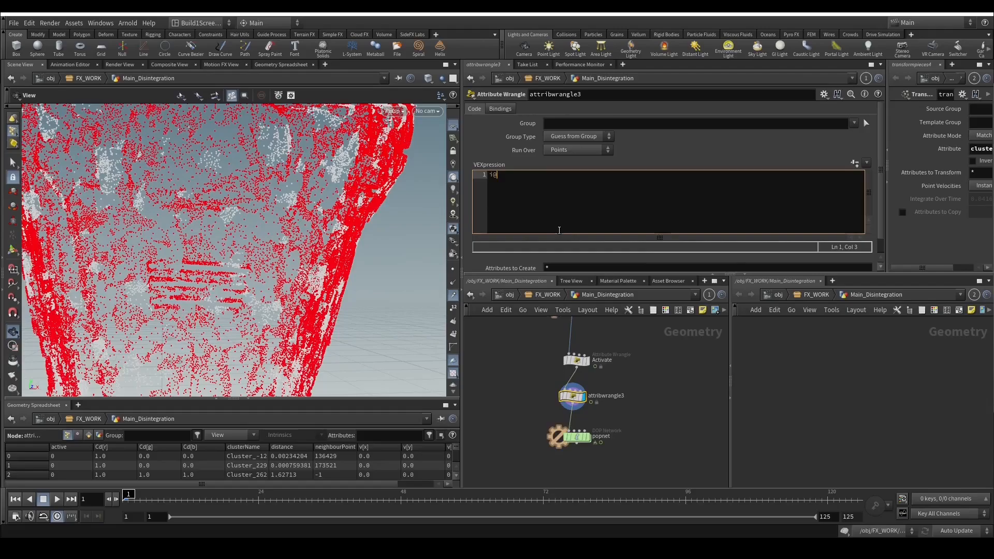
text(activeFrame)
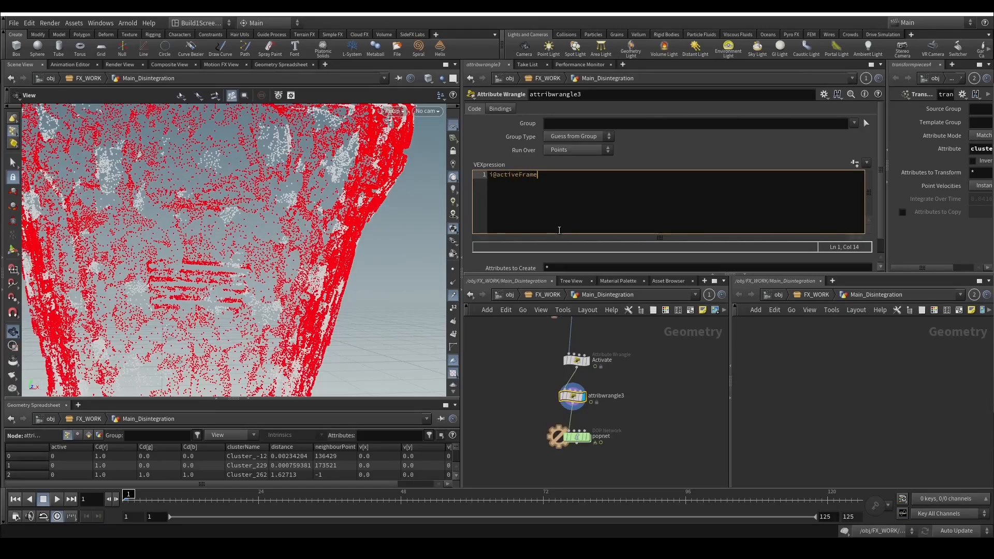
text(=999999;)
Rename the new wrangle as ActiveFrame_Init and display the popnet.
double_click(606, 396)
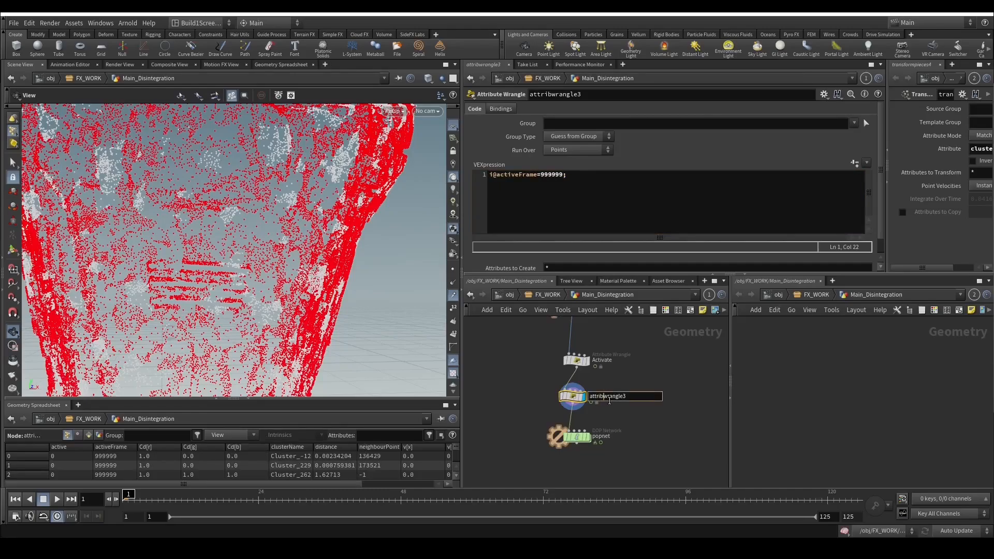
text(ActiveFrame_Init)
key(Return)
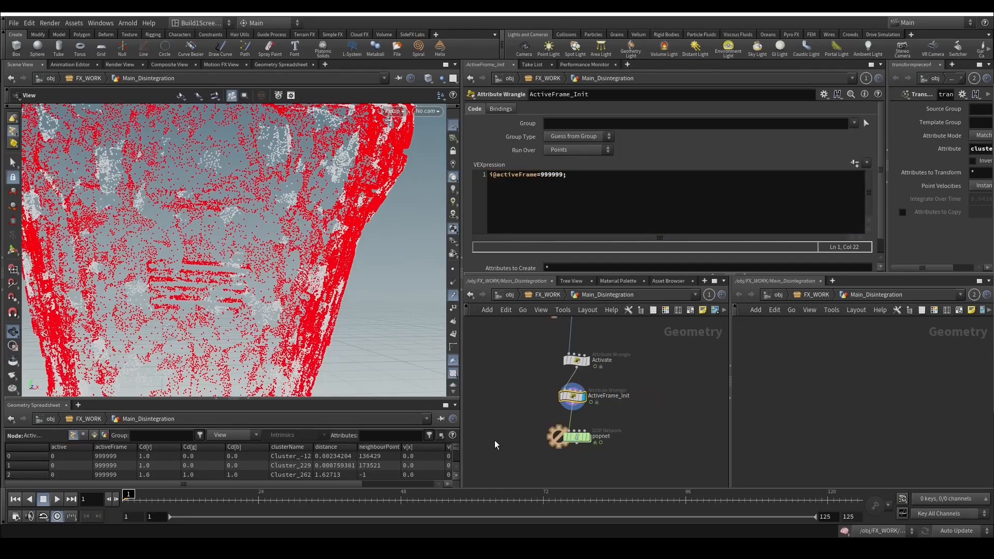
drag(514, 407, 641, 448)
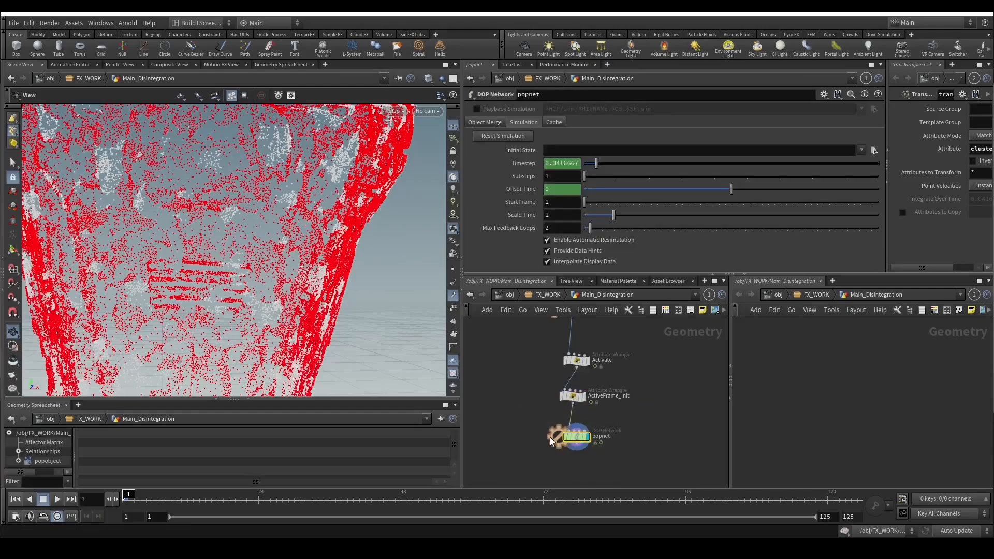
Inside the popnet, insert a POP Wrangle between source_first_input and the wire_pops_into_here merge.
double_click(551, 438)
scroll(616, 412, down, 3)
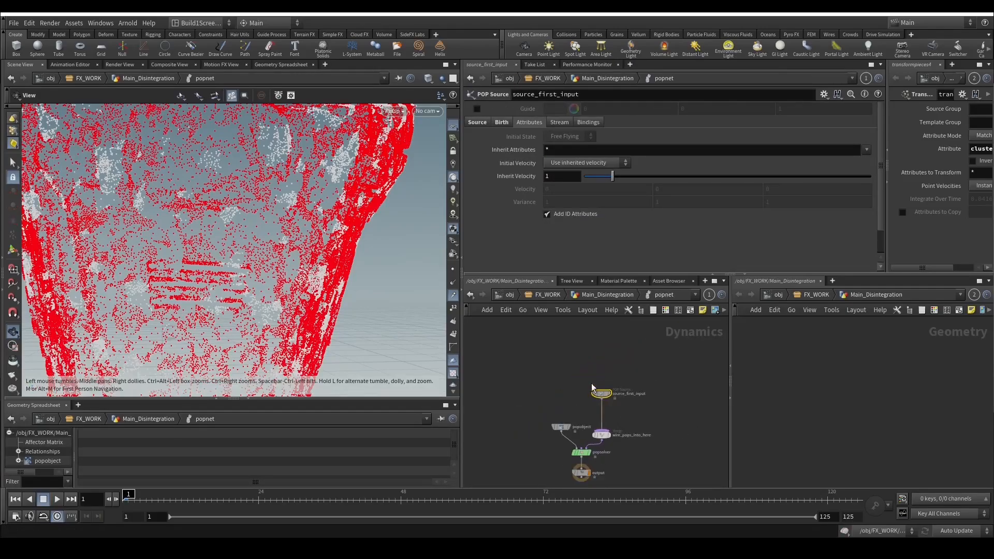
key(Tab)
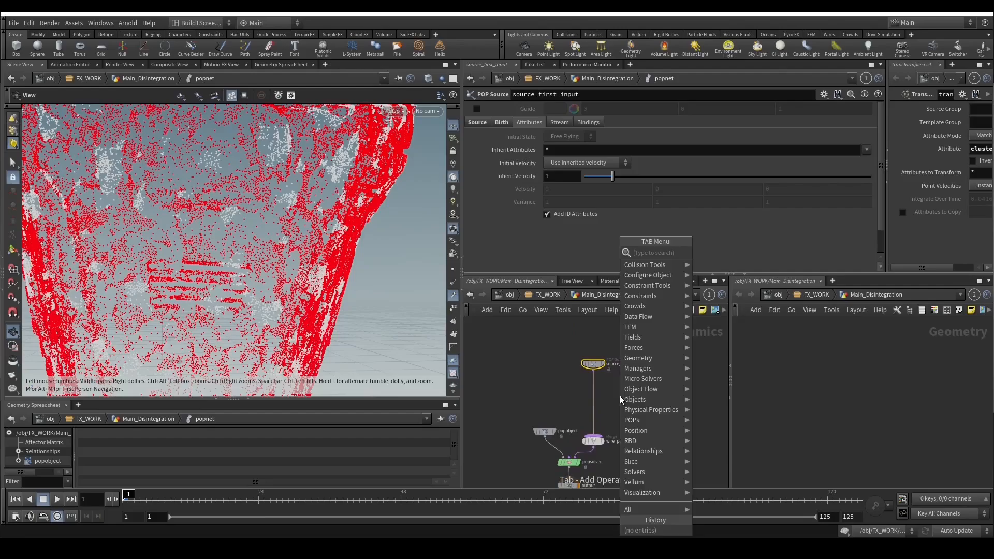
text(popwr)
key(Return)
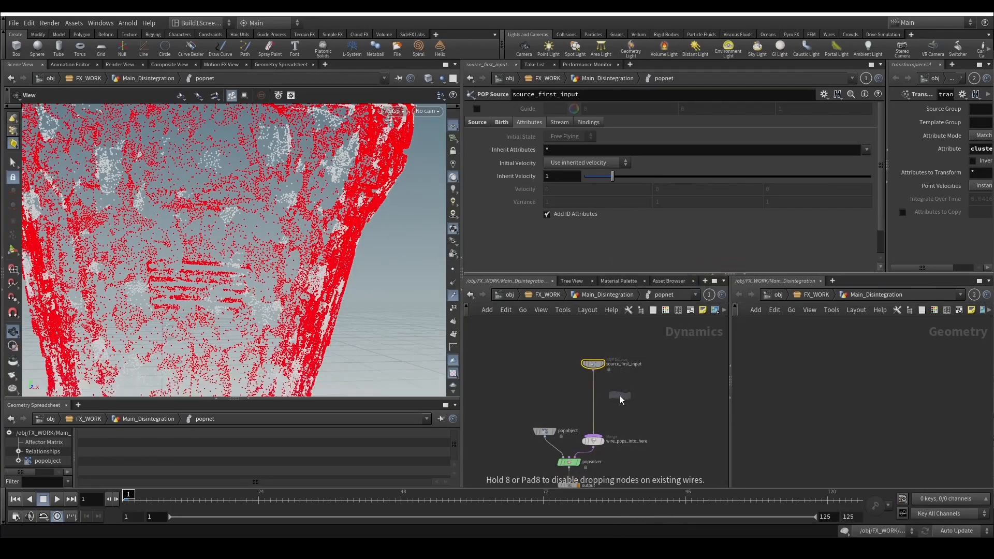
scroll(614, 394, up, 2)
click(585, 392)
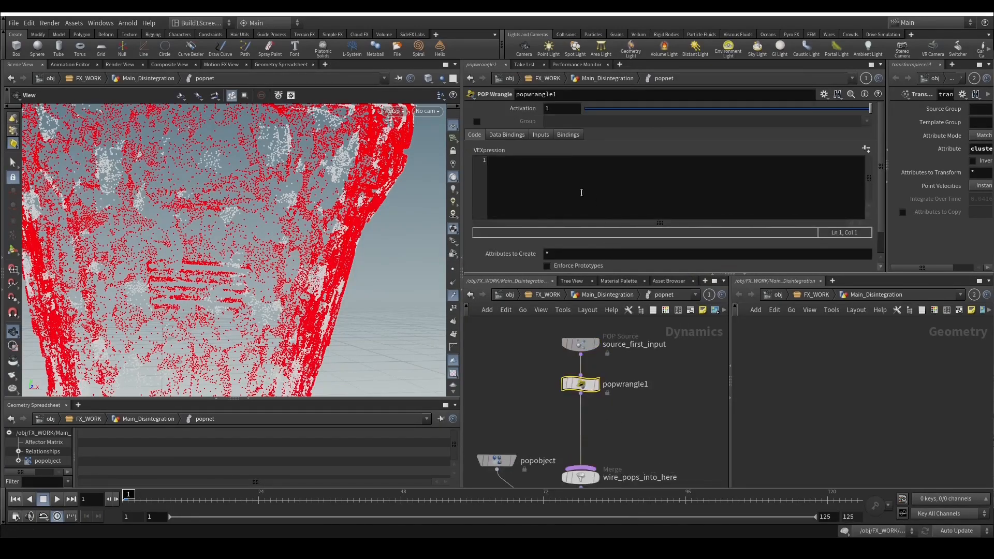
Rename the POP Wrangle as Update_P and move it closer to the wire_pops_into_here merge.
double_click(625, 383)
double_click(627, 381)
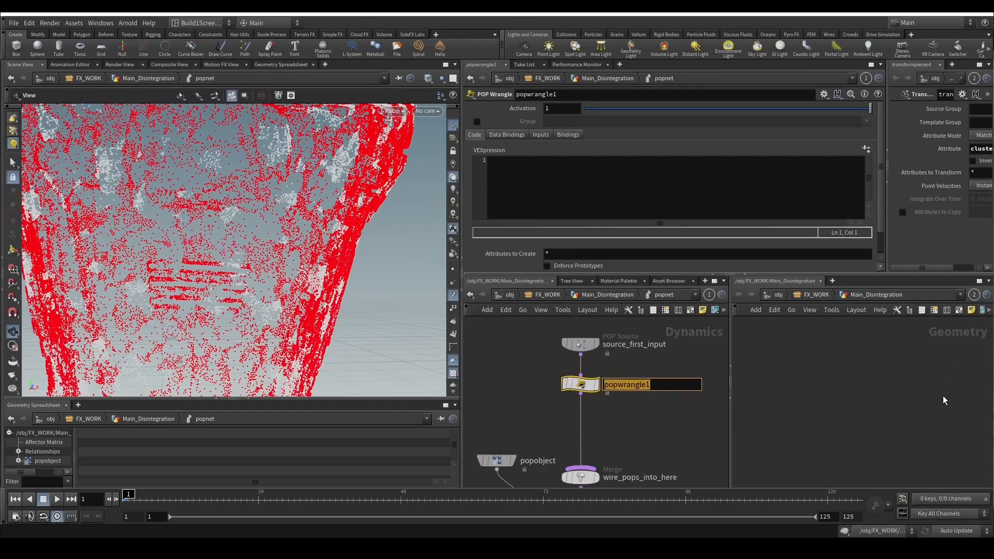
text(Update_)
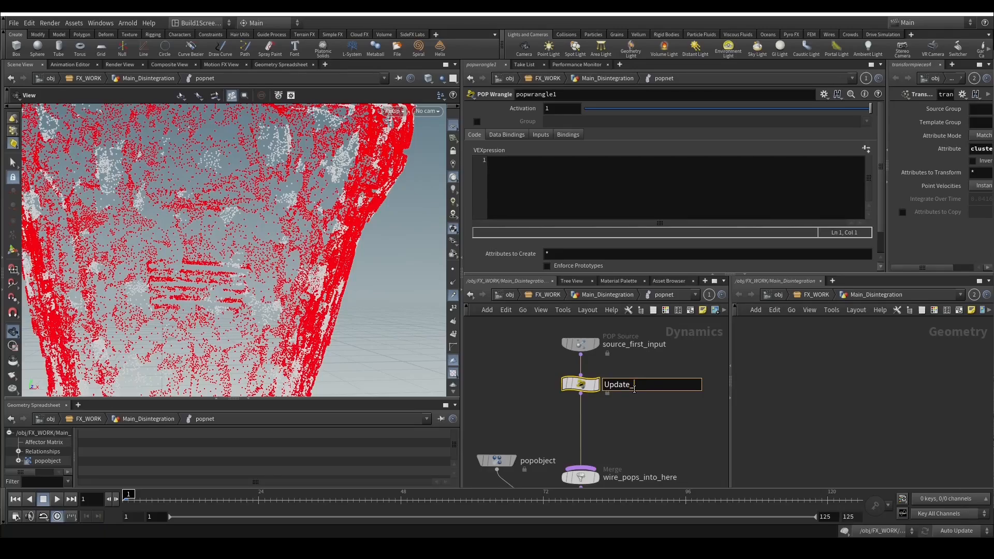
text(P)
key(Return)
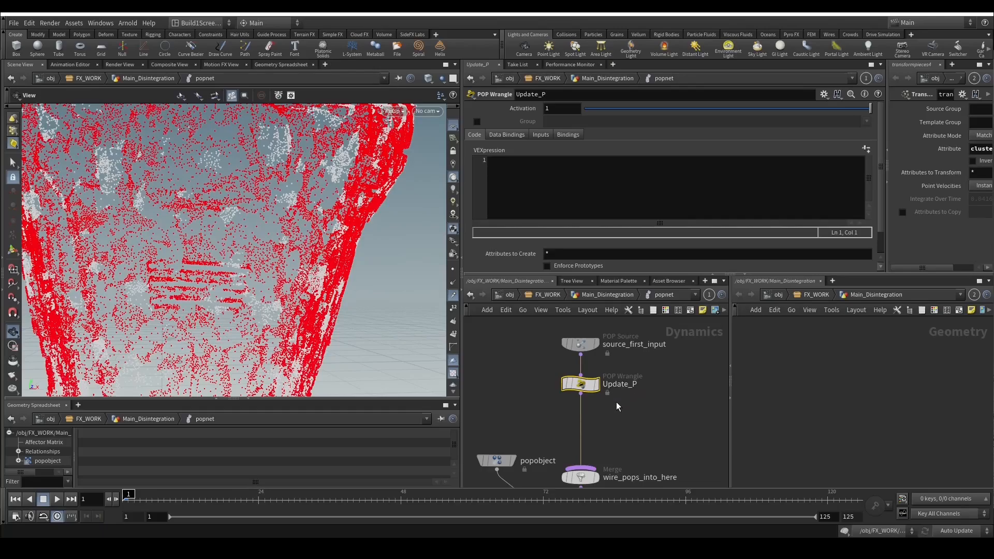
drag(581, 384, 581, 412)
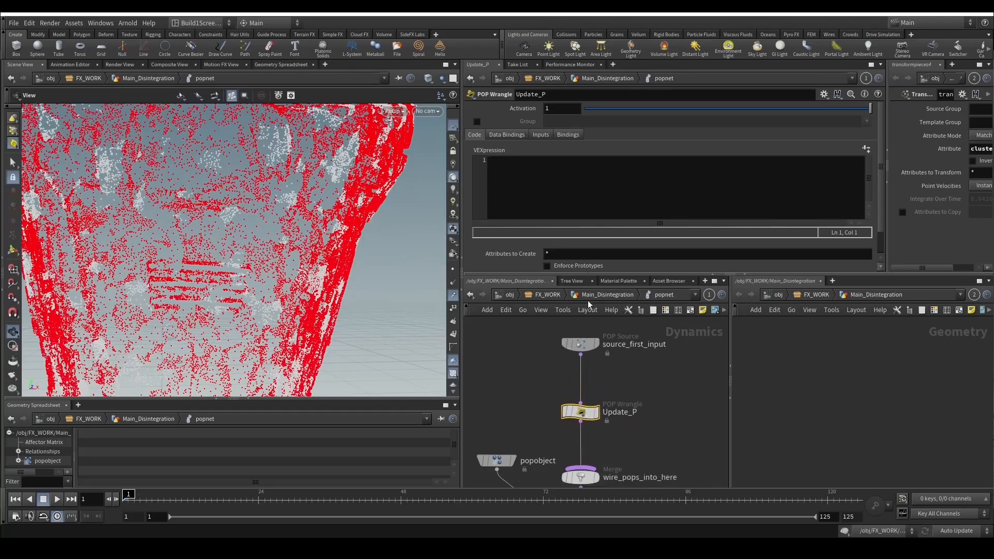
click(580, 218)
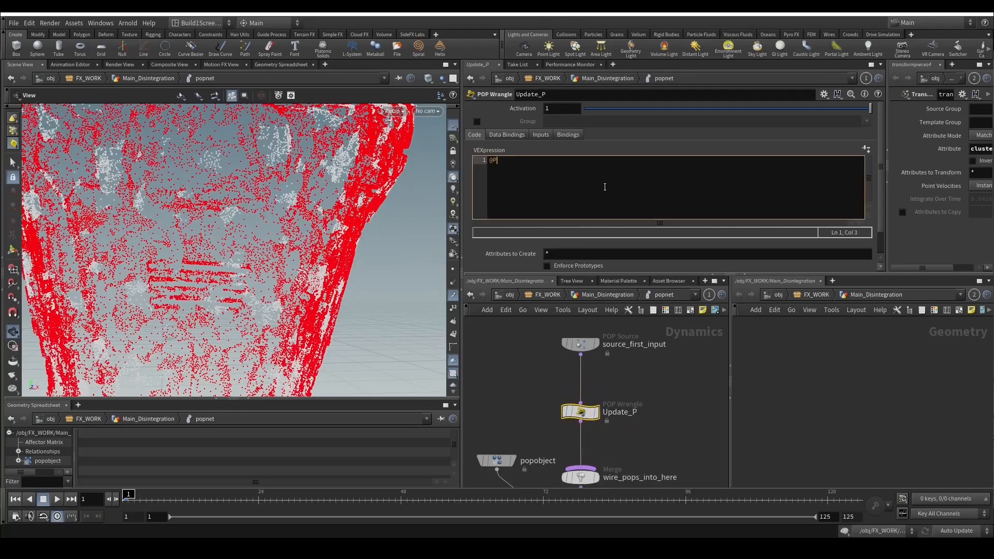
text(@P=poi)
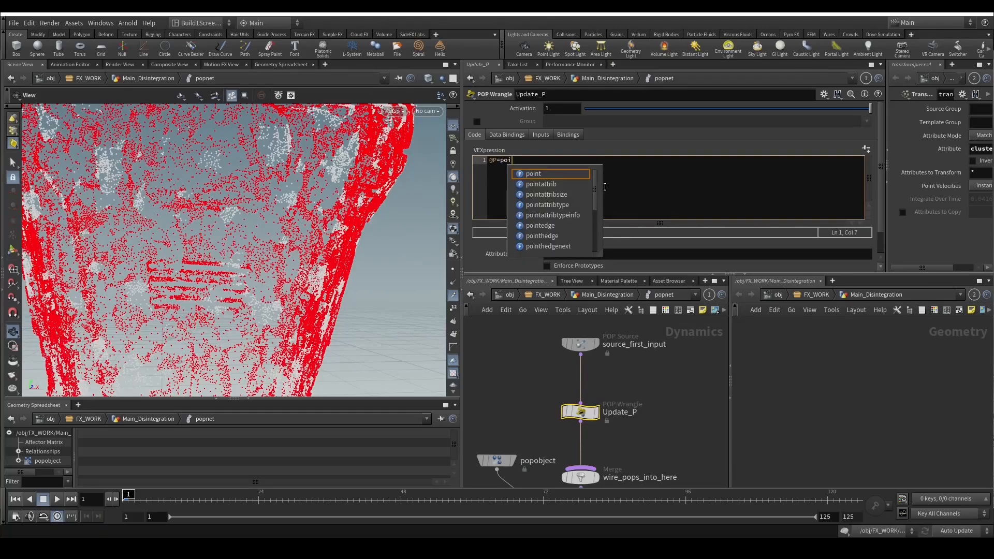
text(nt(1, 'P', @ptnum)
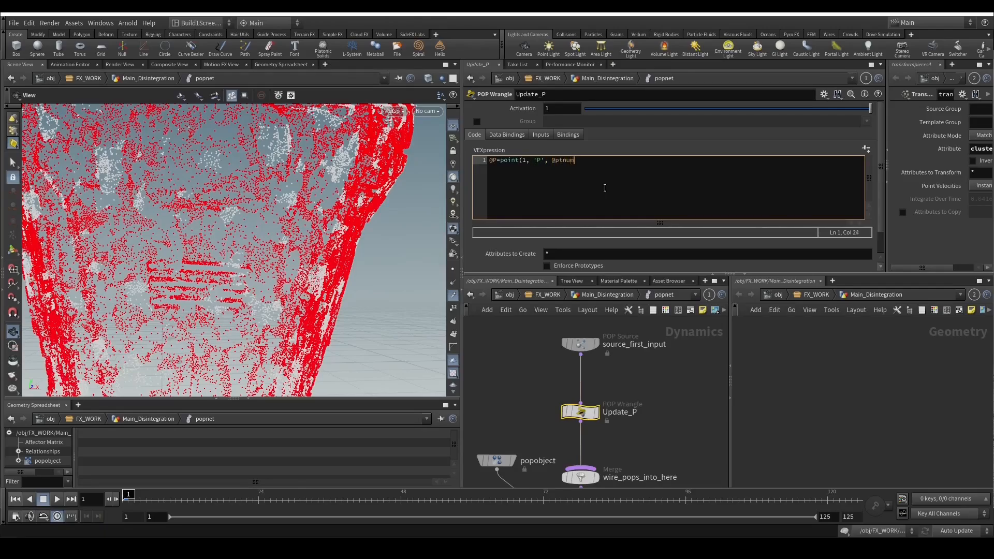
text();)
key(Return)
drag(500, 161, 583, 160)
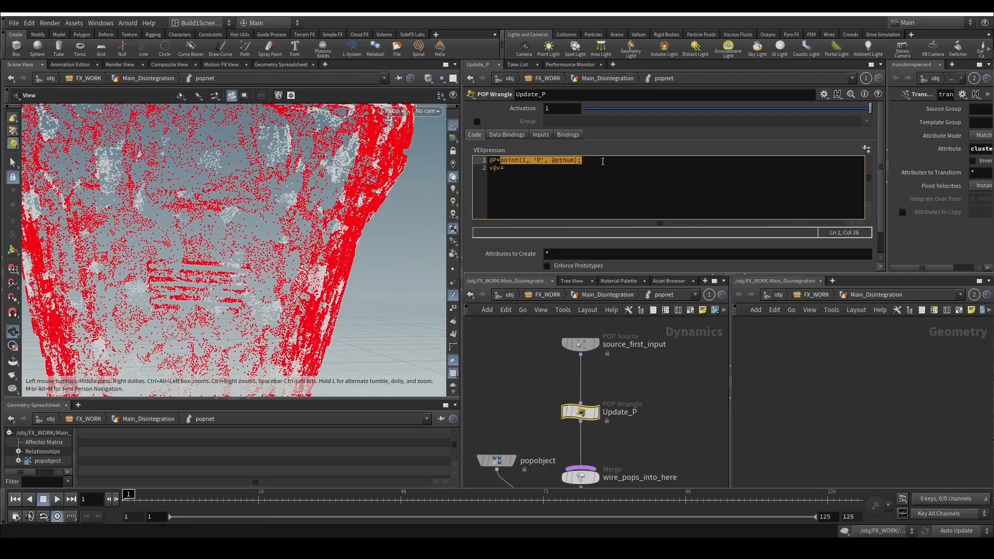
key(ctrl+c)
click(576, 182)
key(ctrl+v)
Set Update_P's Input 2 to First Context Geometry.
click(518, 136)
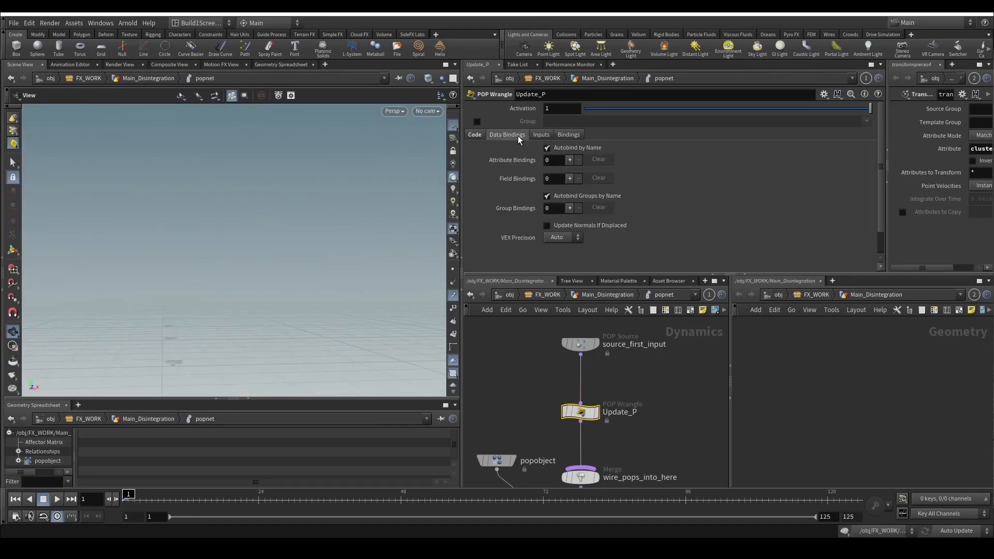
click(542, 136)
click(585, 163)
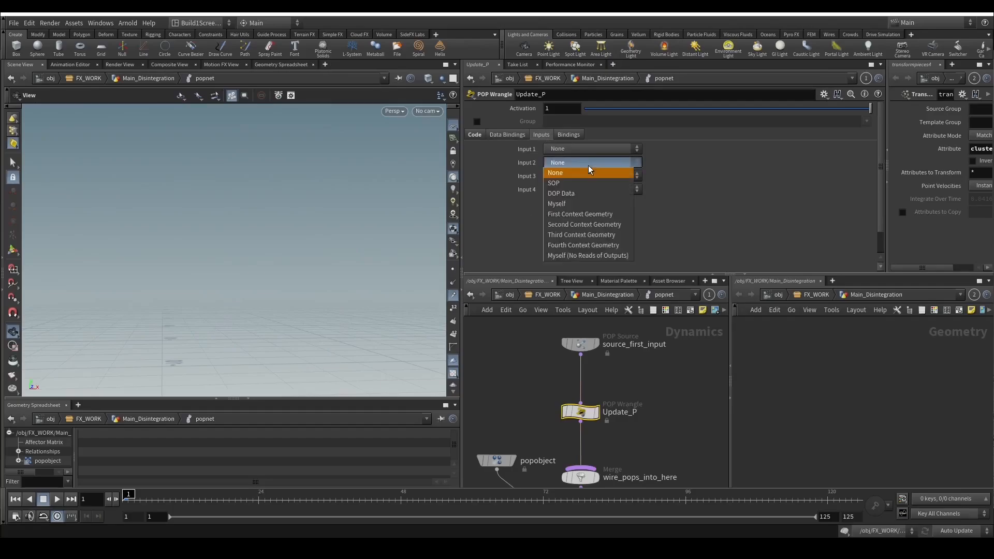
click(580, 214)
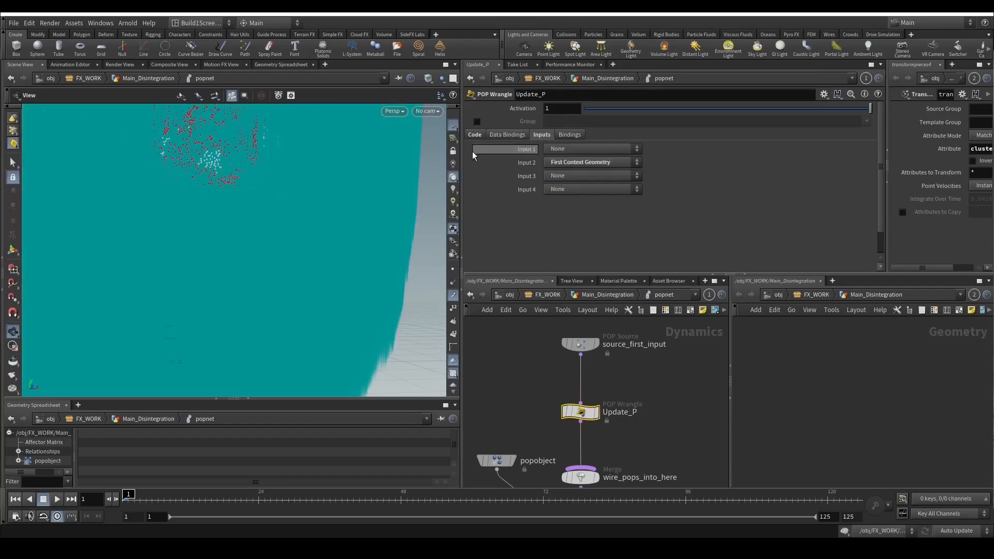
Turn off the point trails in the viewport, play the simulation to check the point motion, and return to frame 1.
click(454, 296)
middle_drag(532, 408, 569, 361)
scroll(471, 402, down, 1)
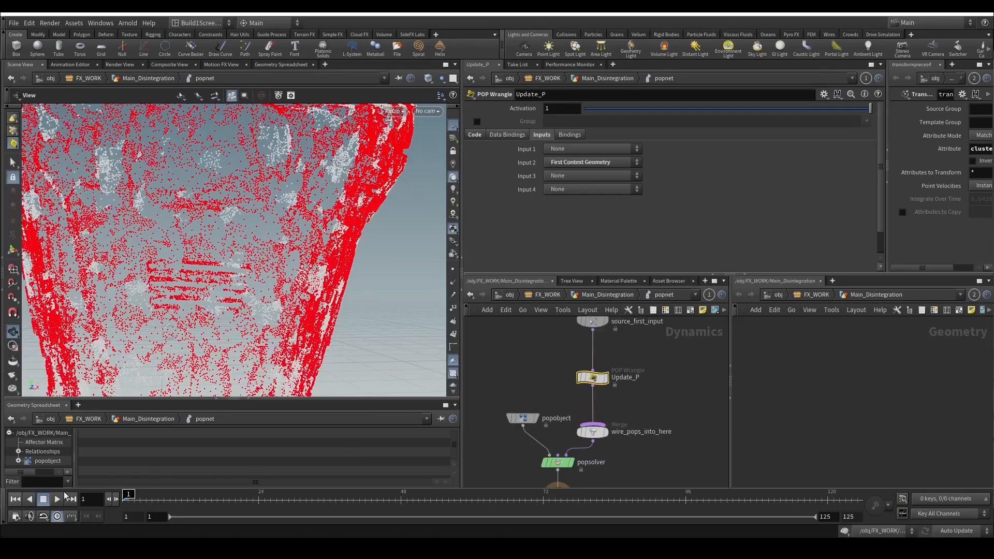
click(59, 499)
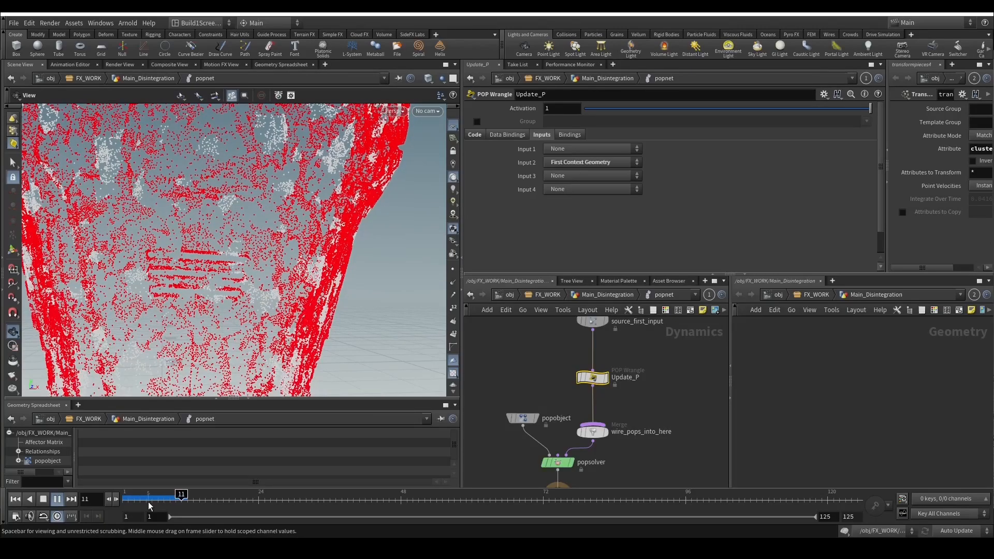
click(154, 500)
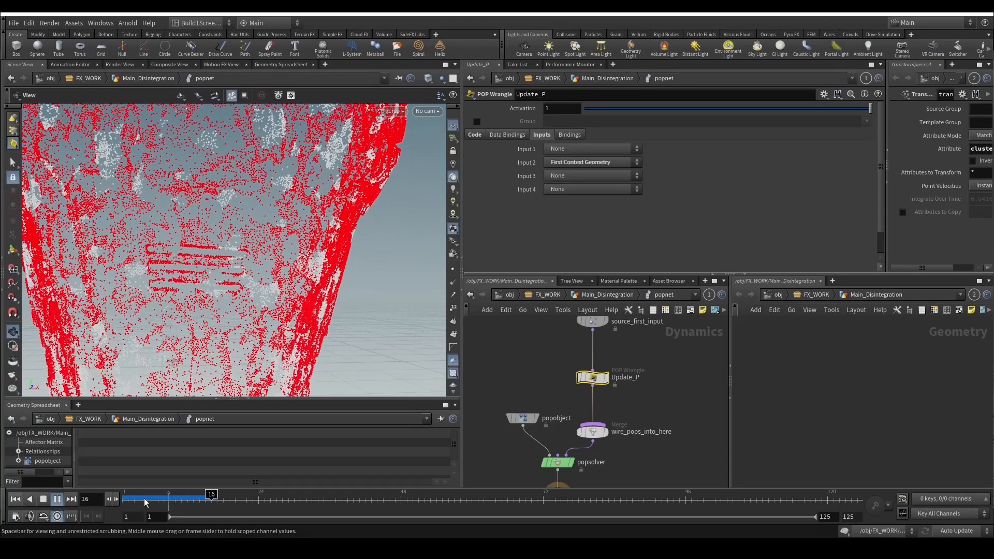
drag(136, 498, 115, 508)
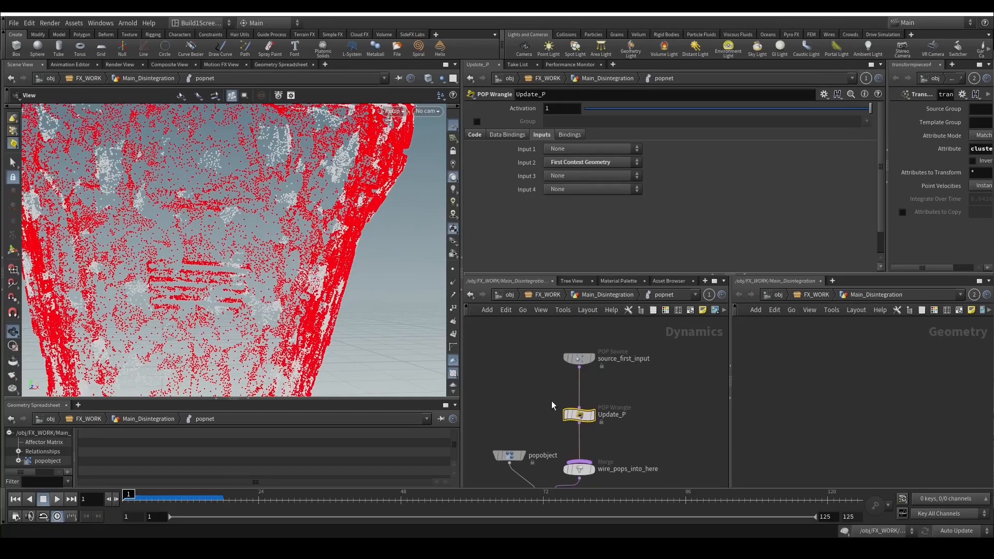
Insert another POP Wrangle between source_first_input and Update_P.
key(Tab)
text(popwr)
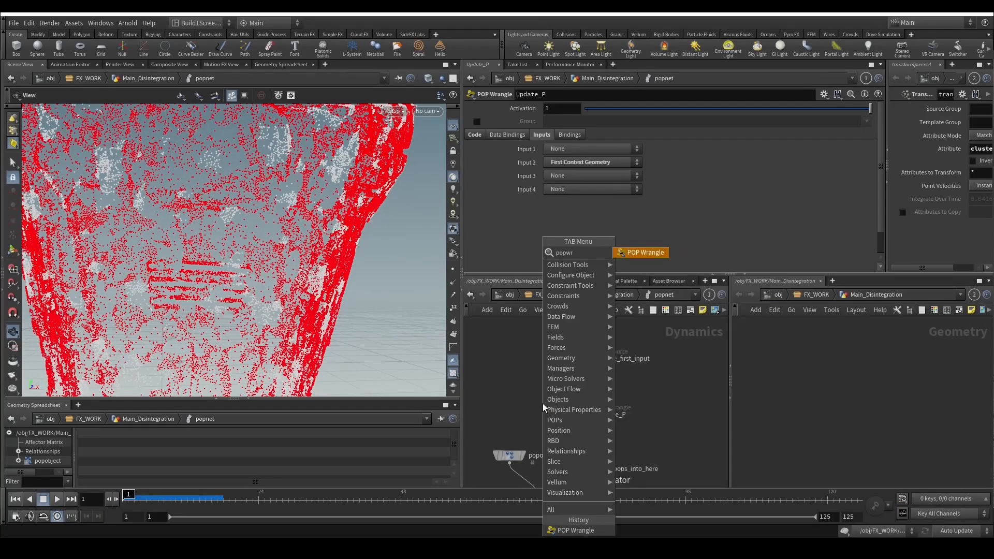
key(Return)
click(548, 386)
drag(552, 391, 586, 395)
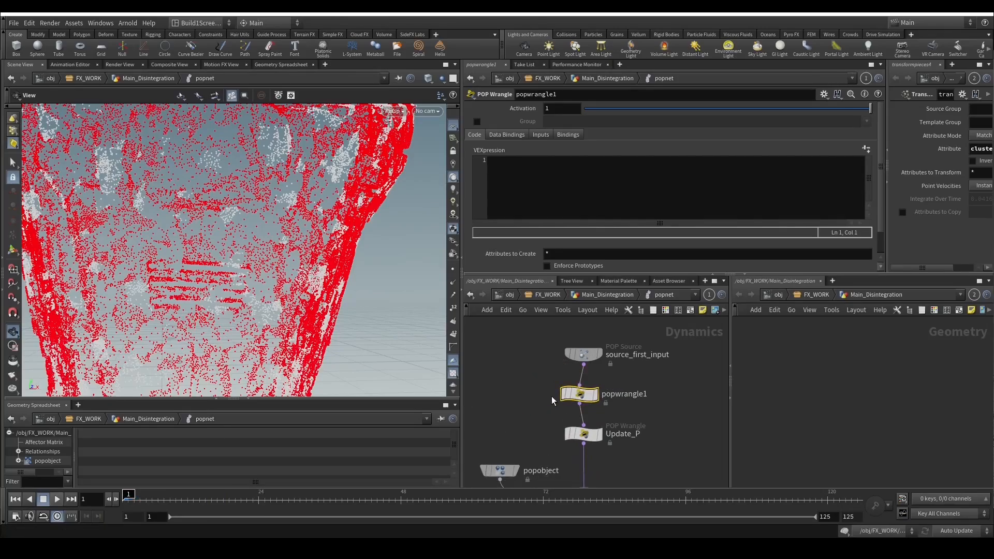
click(578, 177)
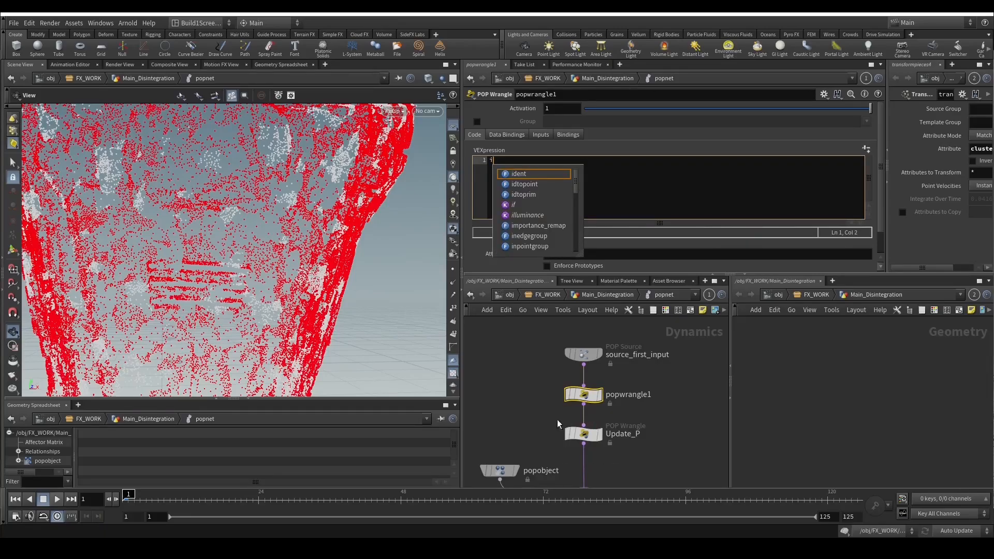
click(608, 435)
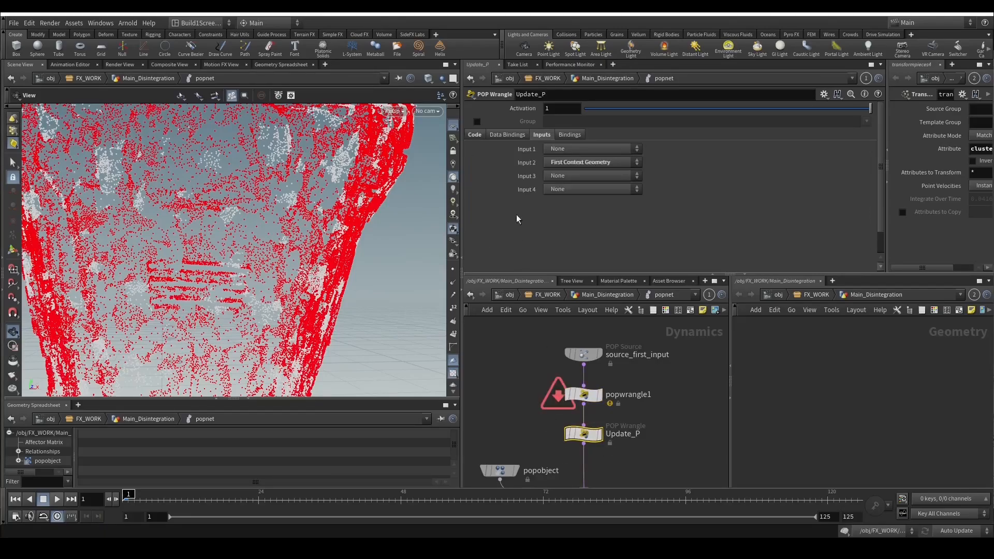
click(475, 135)
drag(610, 161, 441, 159)
key(ctrl+c)
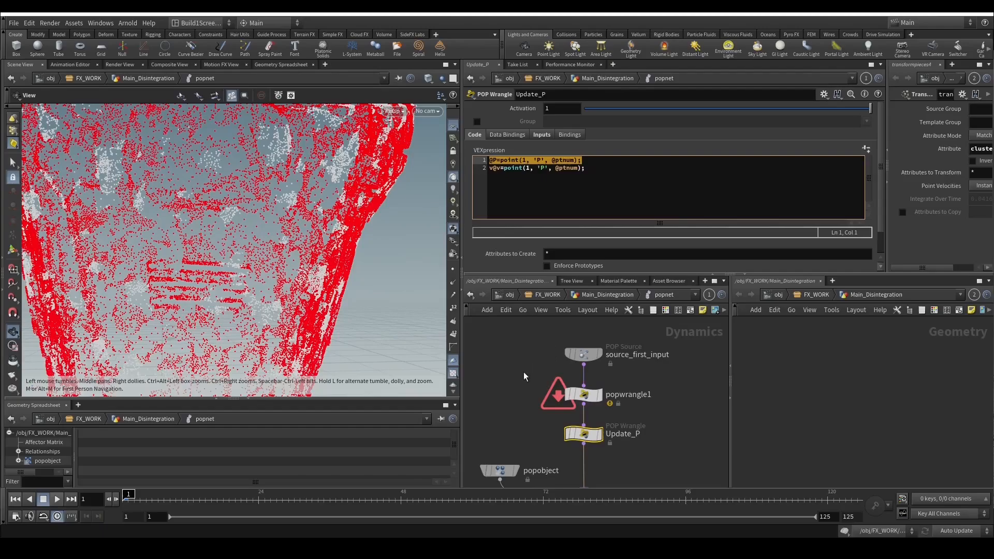
click(584, 394)
click(571, 185)
key(ctrl+v)
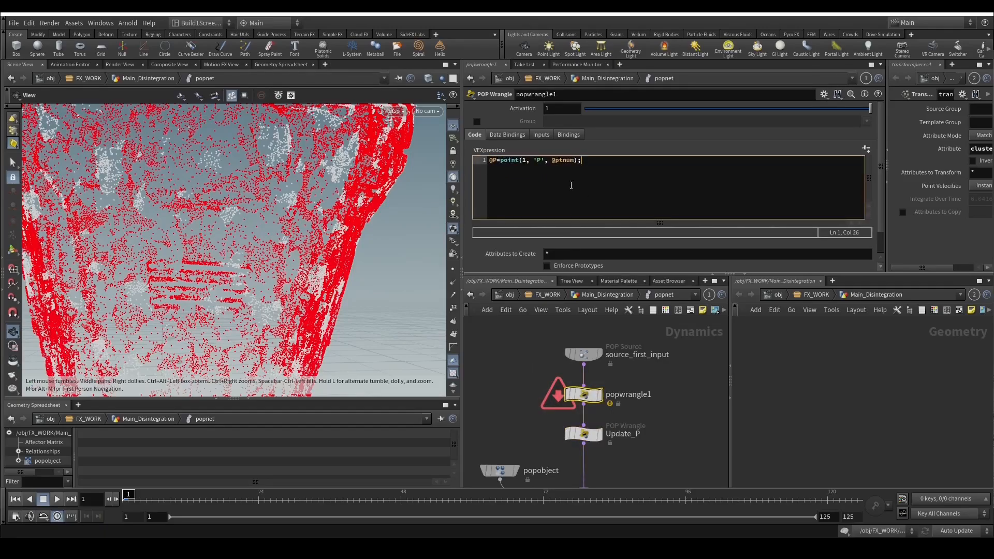
double_click(495, 157)
text(active)
key(BackSpace)
text(active)
Set Input 2 of the active-state wrangle to First Context Geometry and return to its code.
click(516, 135)
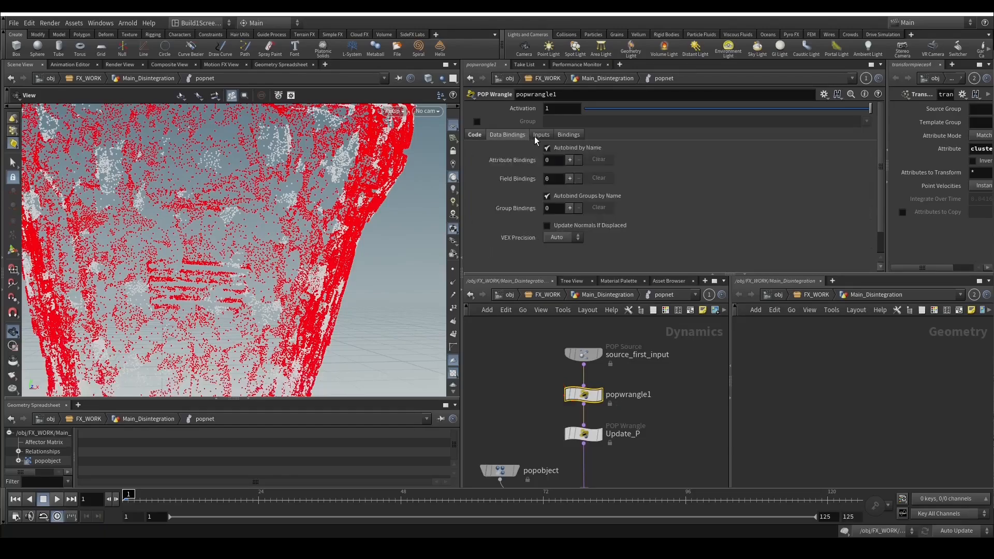
click(540, 135)
click(559, 163)
click(579, 214)
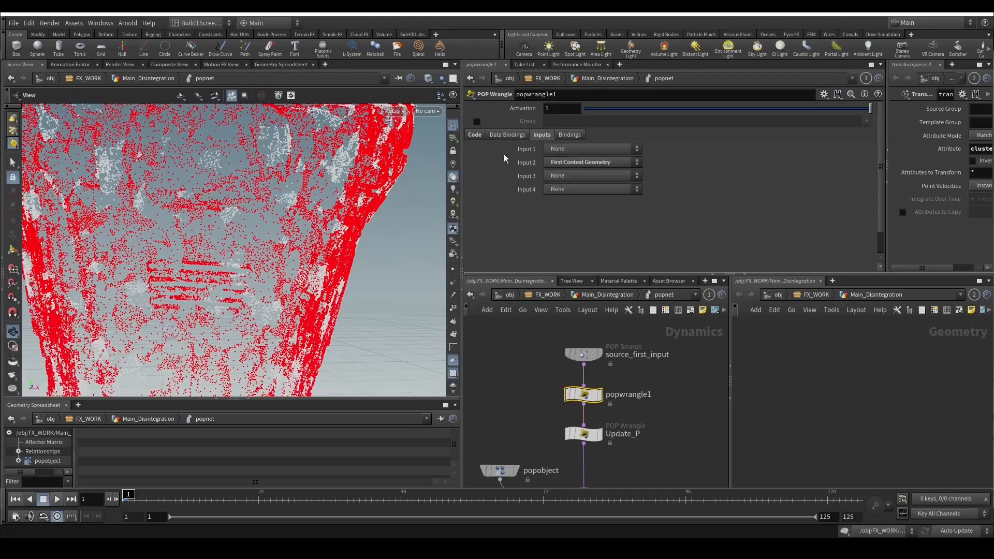
click(474, 135)
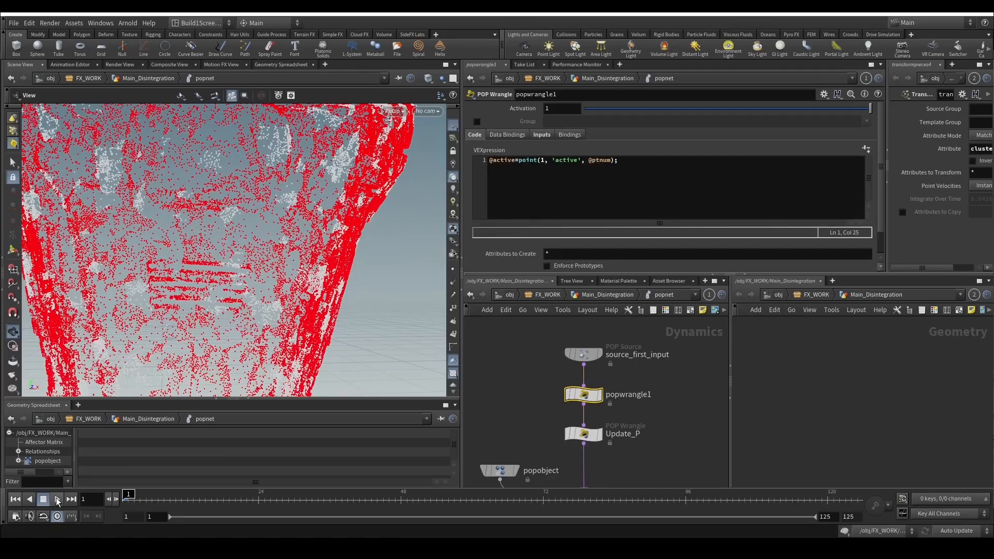
Insert a POP Color node between Update_P and the wire_pops_into_here merge.
middle_drag(486, 417, 483, 364)
key(Tab)
text(color)
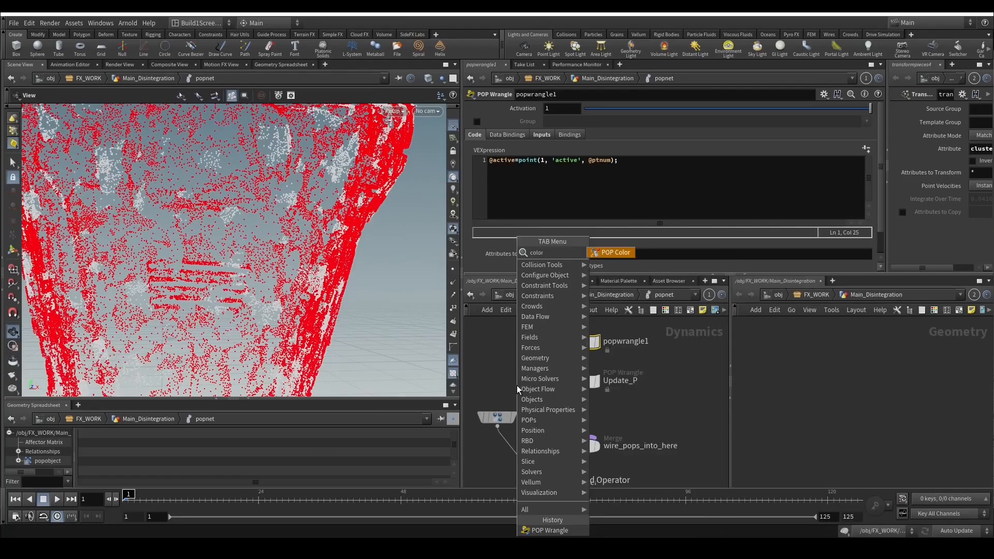
key(Return)
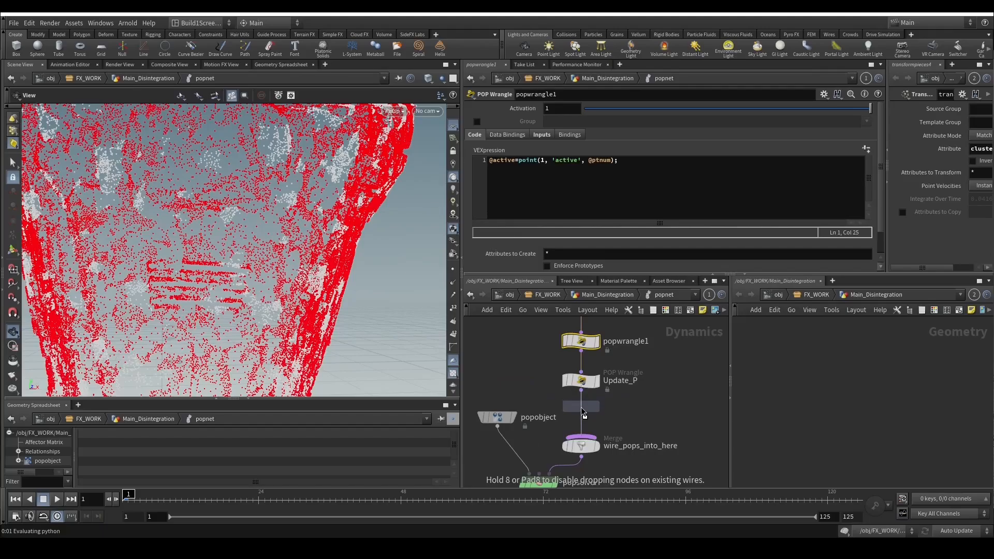
click(607, 417)
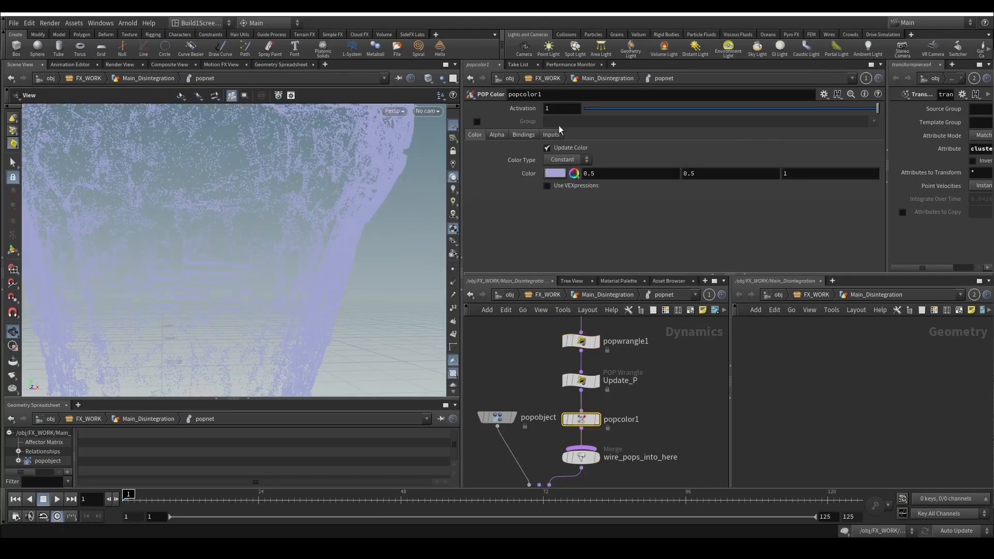
click(478, 122)
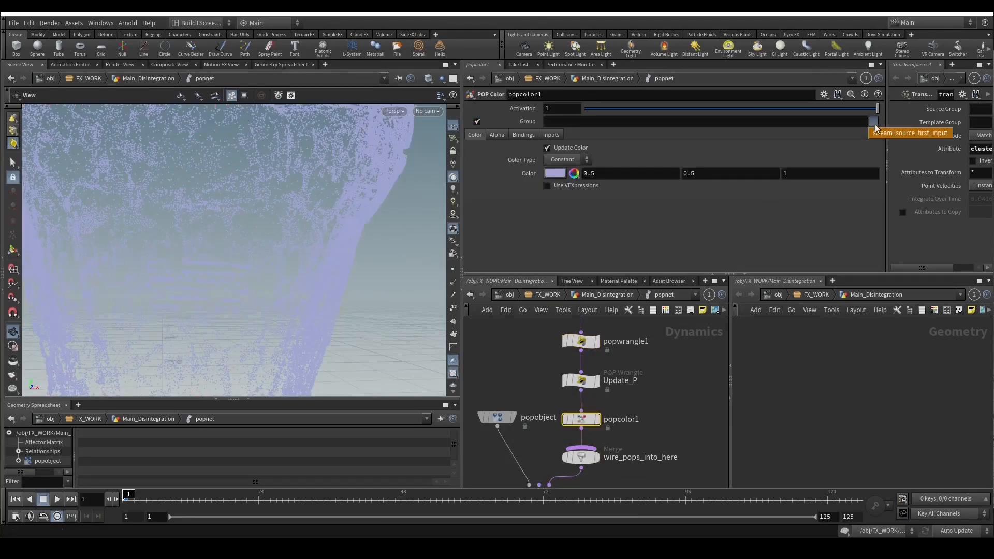
click(798, 119)
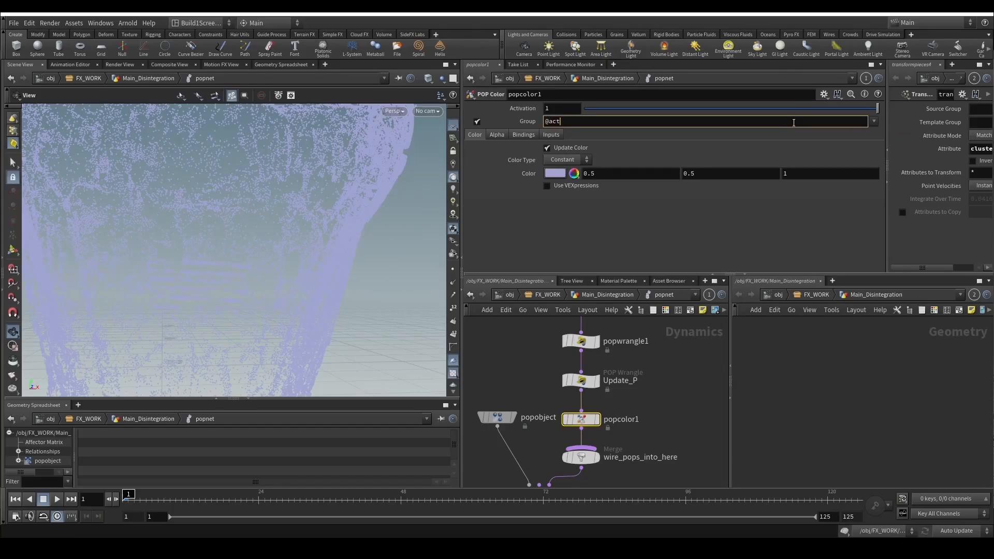
text(@active=1)
key(Return)
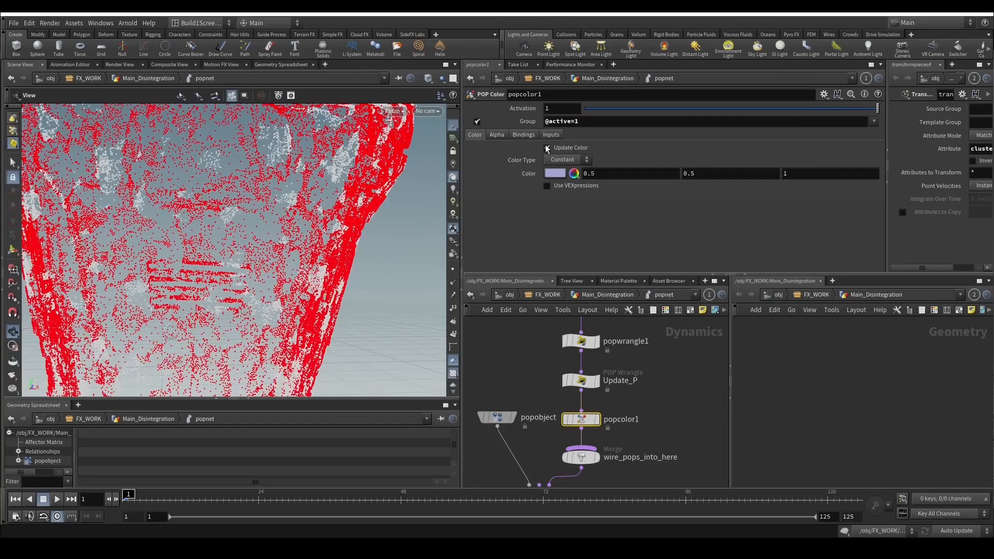
click(556, 173)
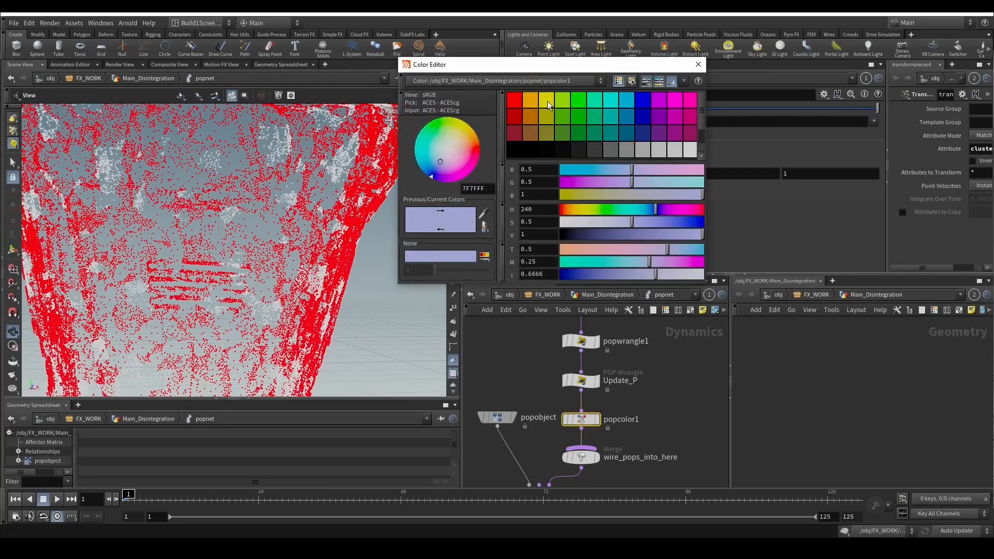
click(578, 99)
click(698, 64)
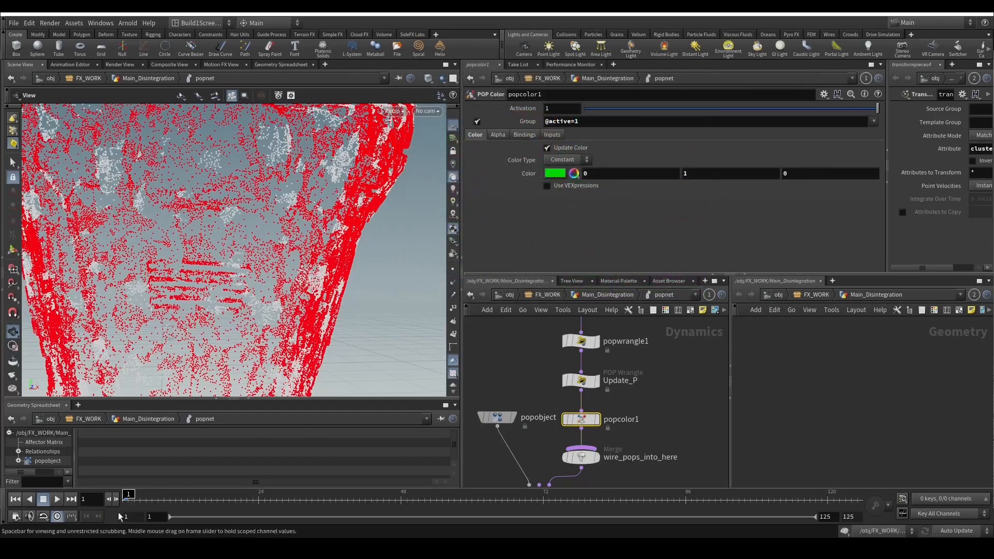
Play the simulation with more of the model in view and stop at frame 37 to check which points turn green.
click(62, 502)
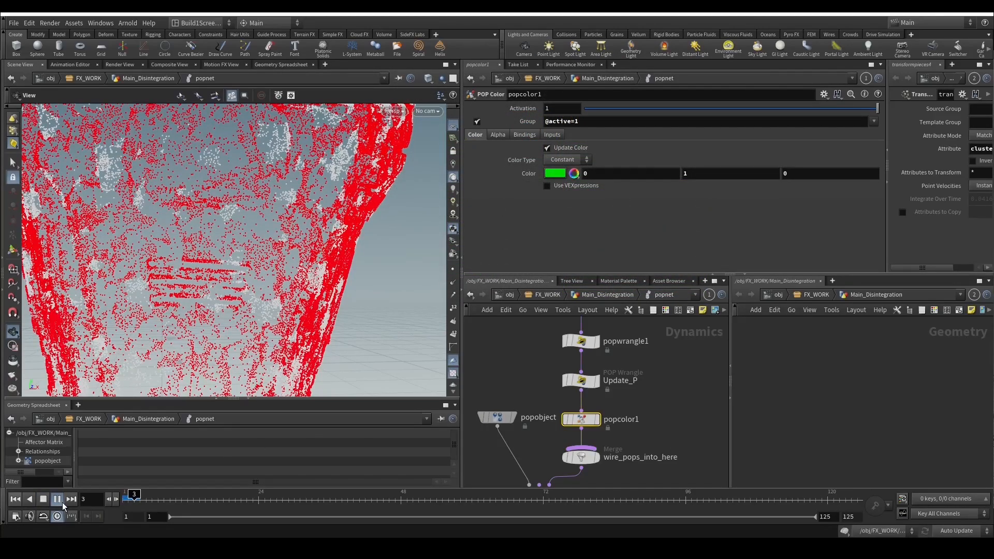
scroll(269, 308, down, 5)
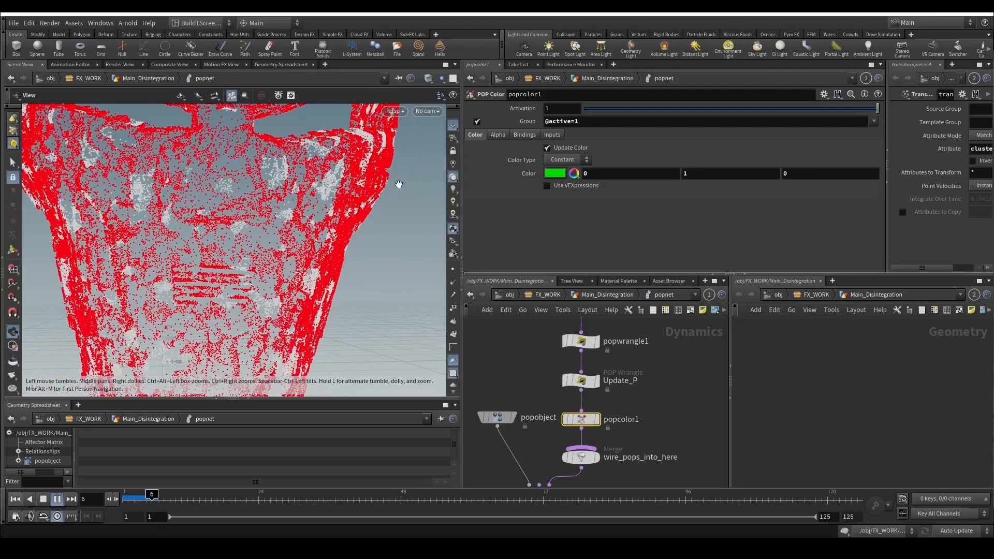
click(336, 499)
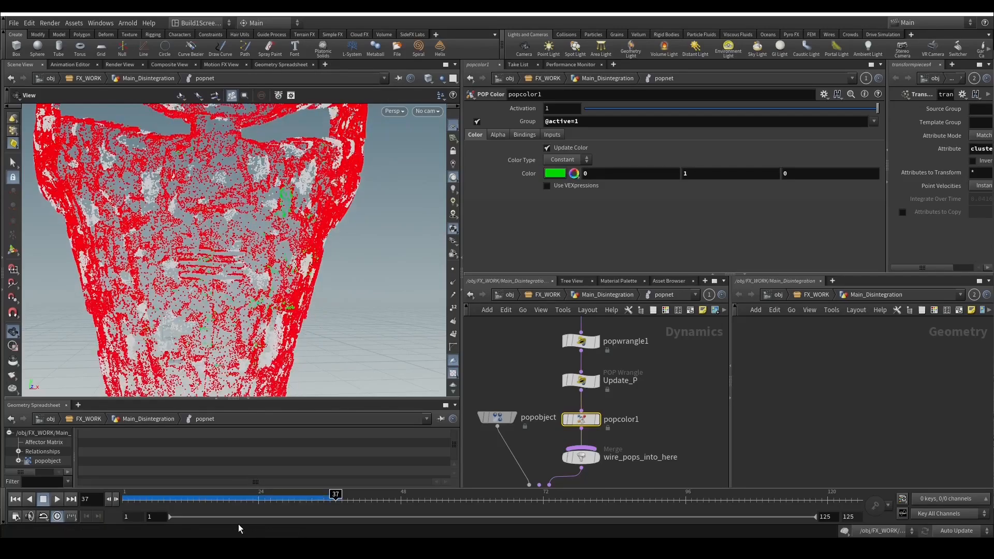
Scrub the cached simulation to inspect the green active points from another angle and return to frame 1.
drag(251, 498, 306, 508)
scroll(277, 307, up, 5)
drag(280, 248, 337, 275)
click(15, 500)
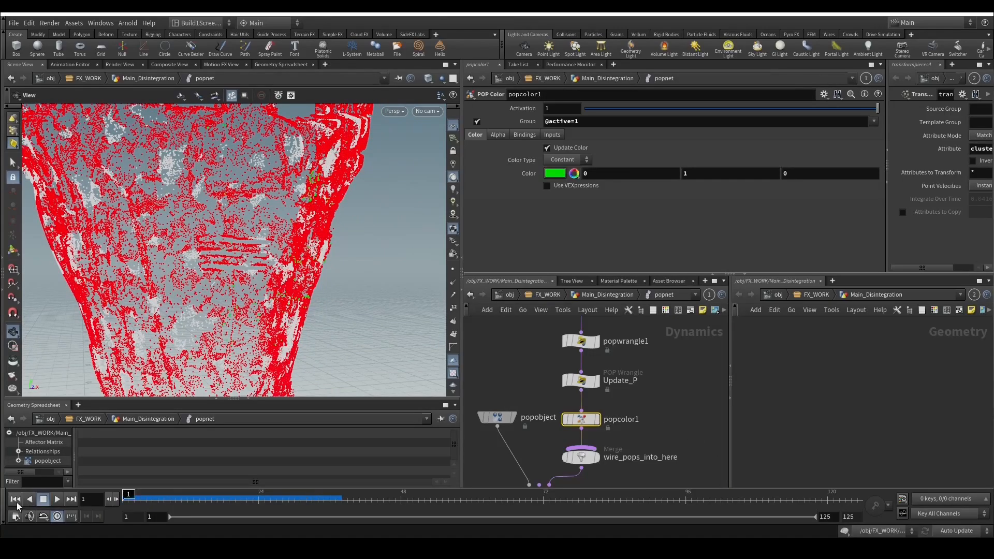
Rename the popwrangle1 node as Update_Active and the Update_P node as Update_P_And_V.
click(636, 342)
drag(636, 342, 605, 340)
double_click(627, 339)
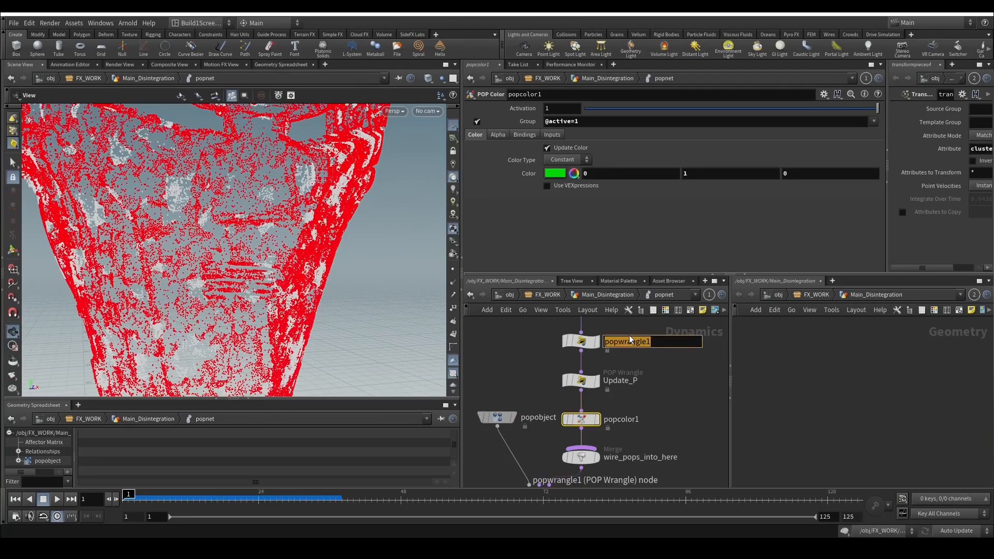
text(Update_Active)
key(Return)
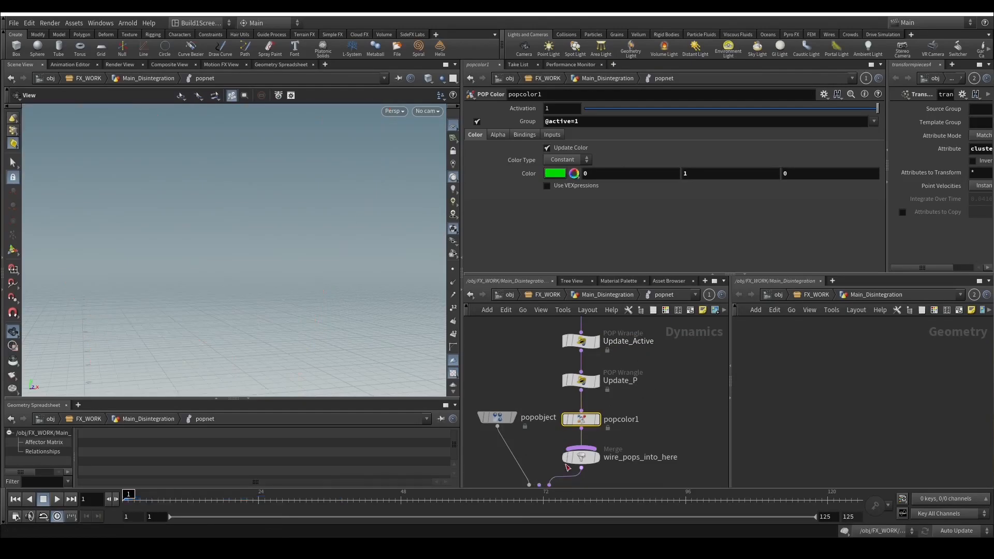
double_click(635, 385)
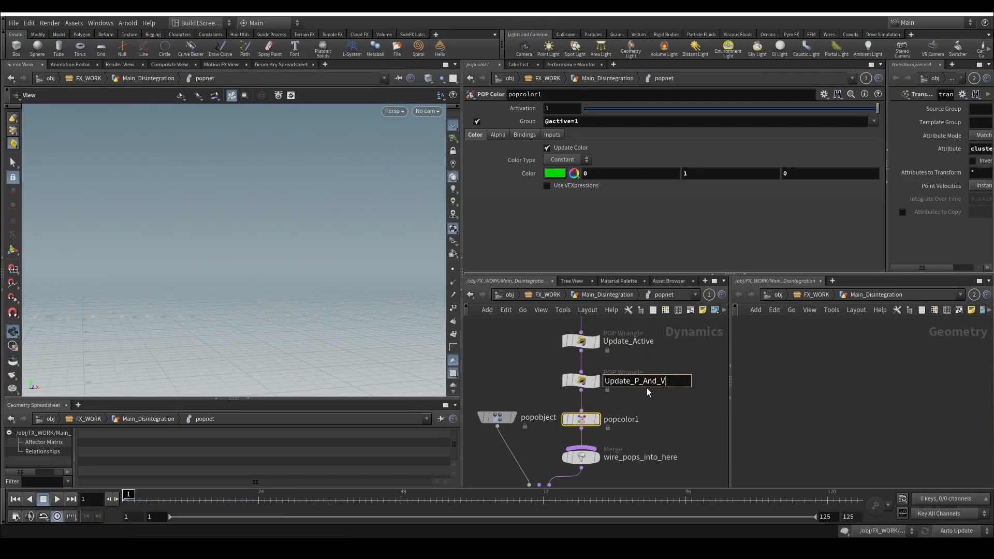
key(Return)
Rename the popcolor1 node as Check_Active.
double_click(621, 420)
text(C)
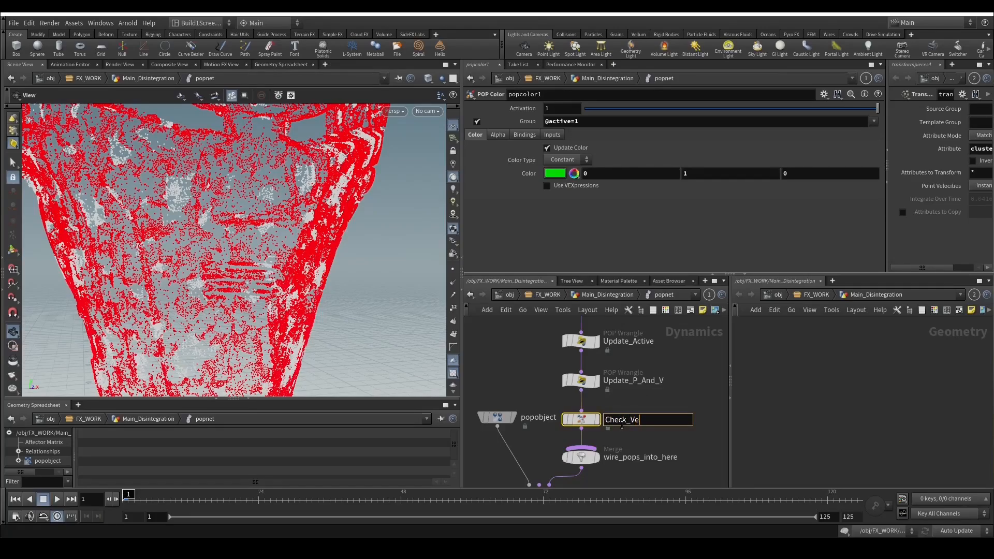
text(heck_Active)
key(Return)
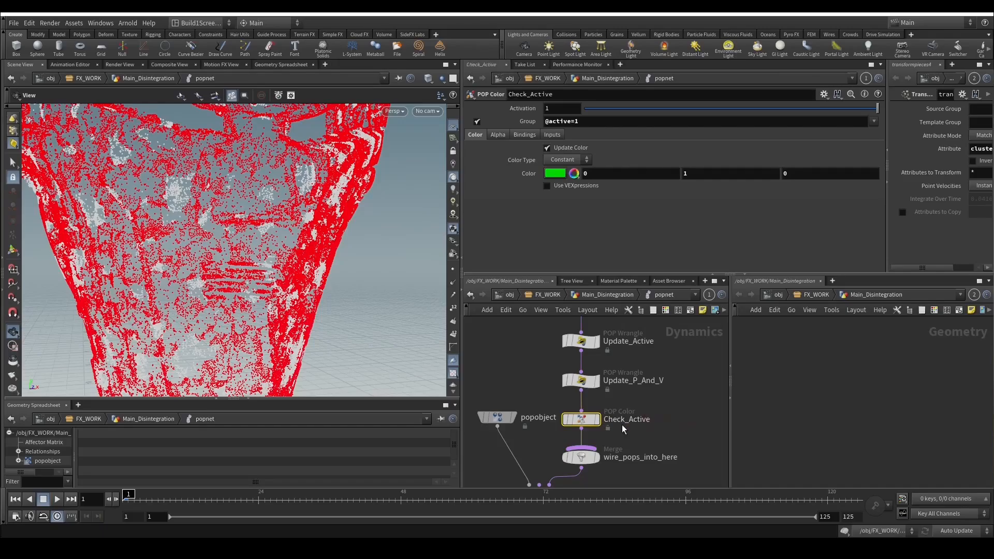
Move popobject away from the POP chain and shift the source and both wrangles up to open a gap above Check_Active.
scroll(623, 425, down, 3)
drag(562, 422, 508, 434)
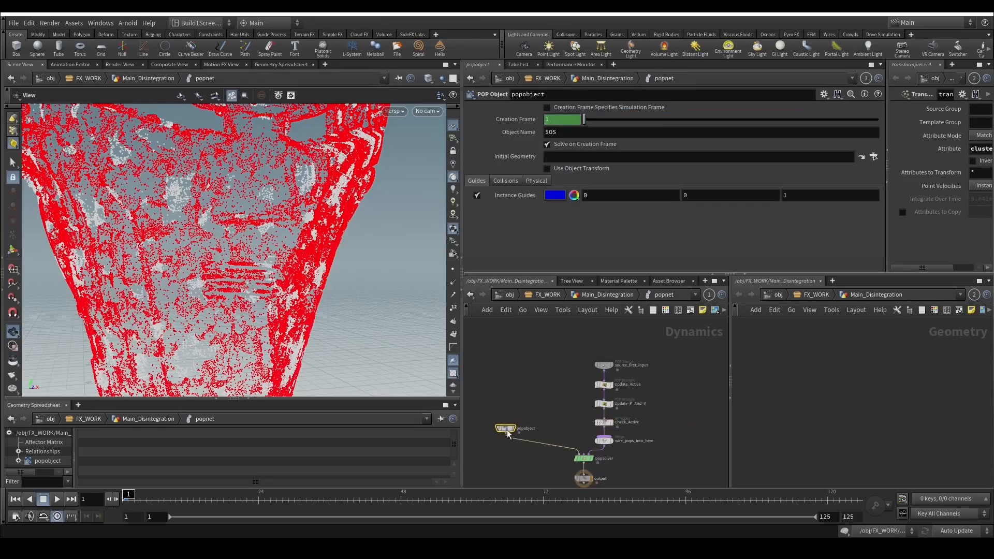
drag(583, 414, 571, 412)
scroll(571, 413, up, 3)
click(631, 397)
scroll(663, 390, down, 2)
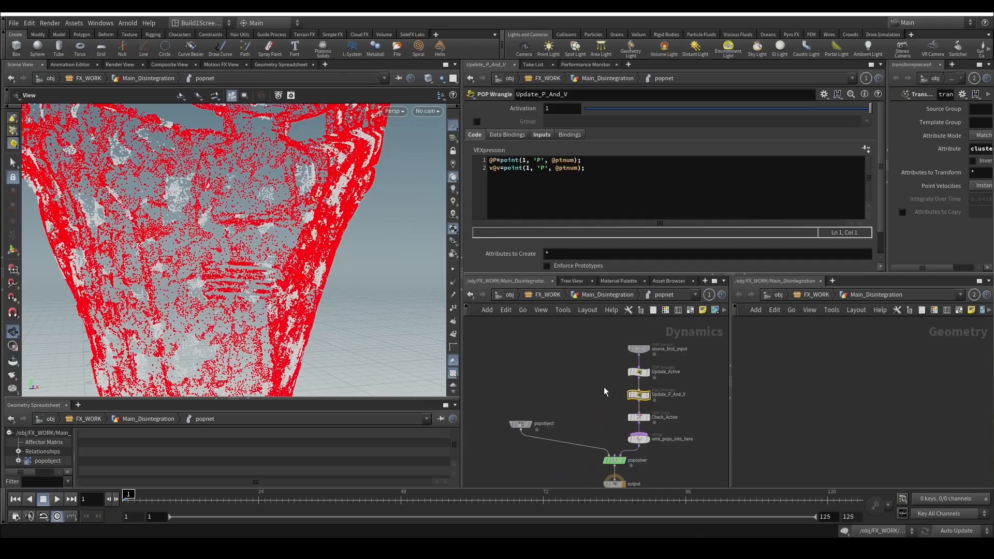
middle_drag(604, 387, 578, 408)
drag(556, 353, 614, 387)
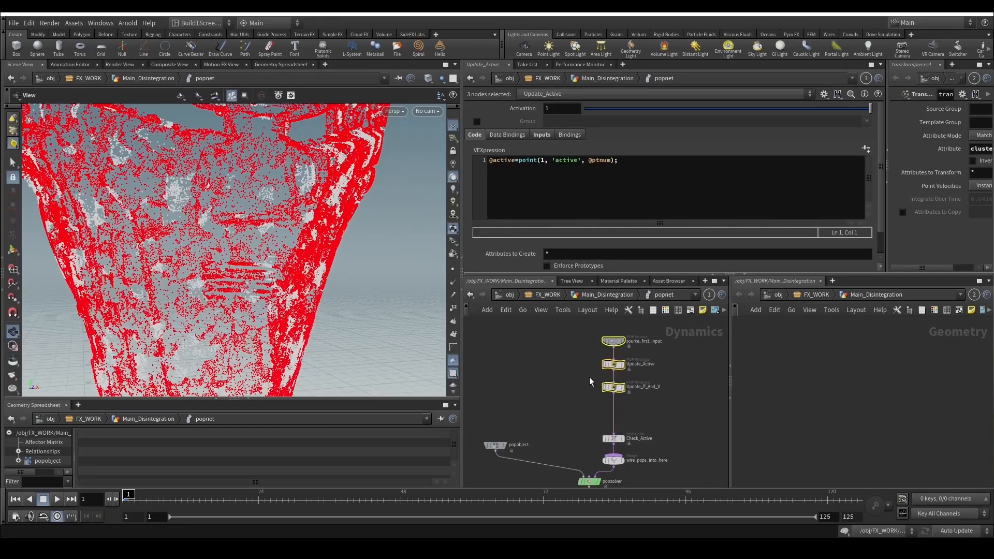
click(614, 387)
middle_drag(649, 398, 625, 422)
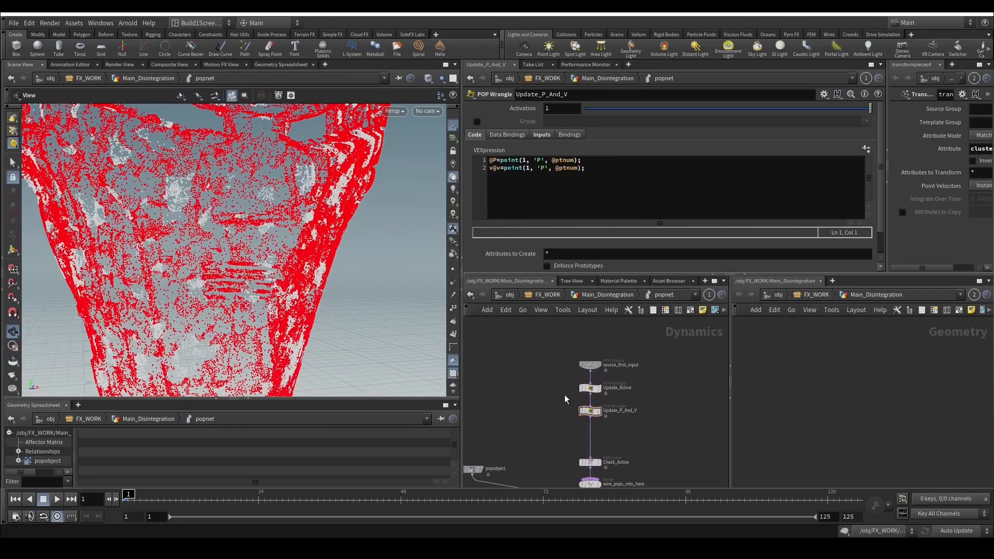
click(591, 389)
middle_drag(582, 435, 577, 398)
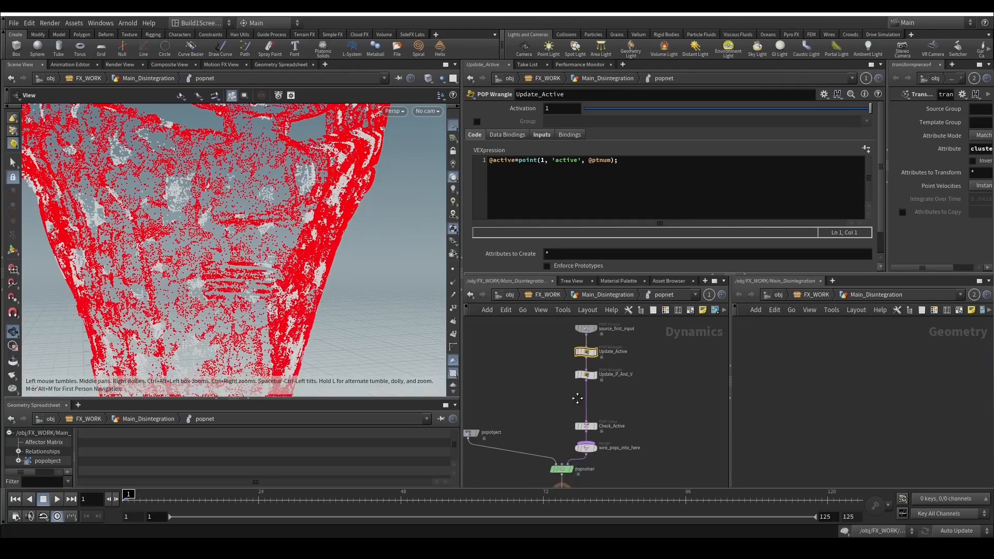
click(586, 375)
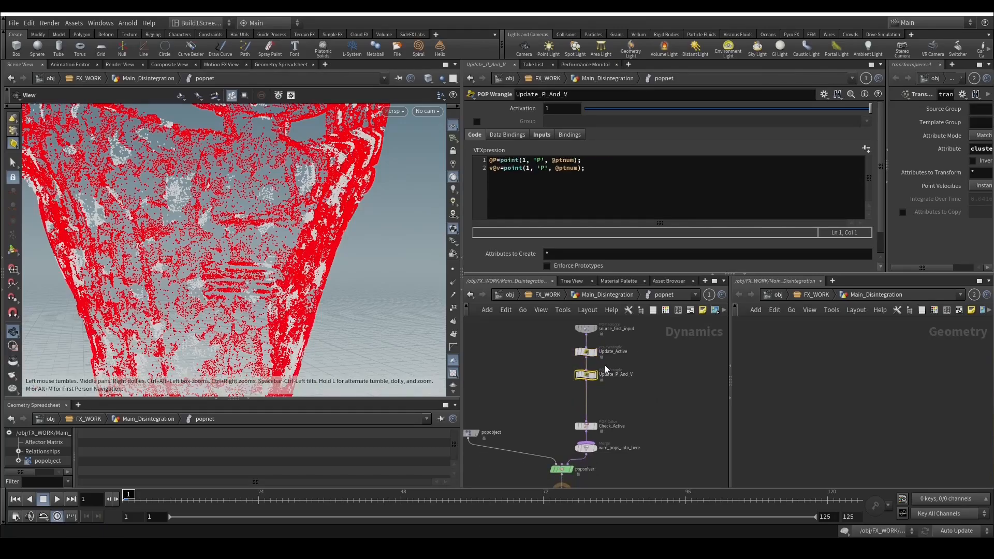
click(477, 122)
click(567, 123)
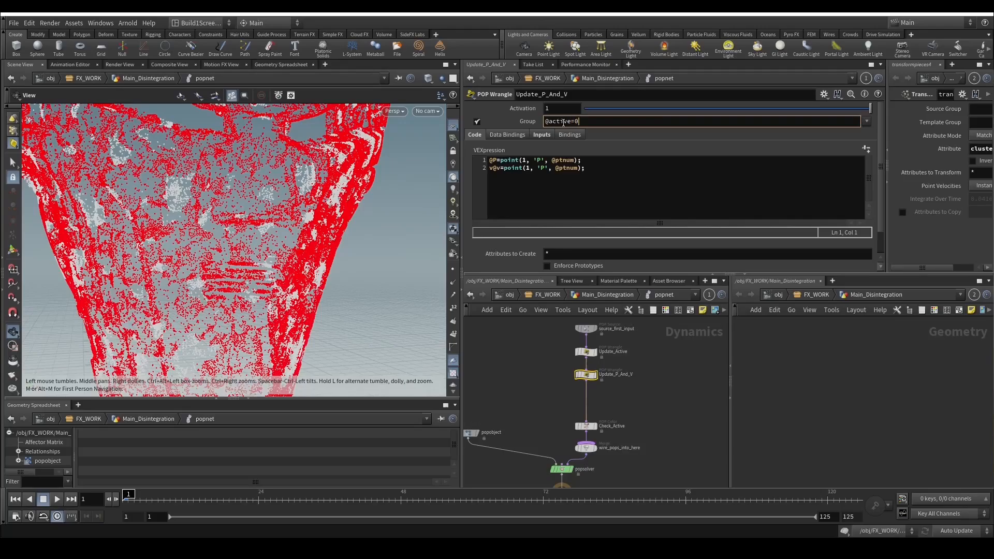
key(Return)
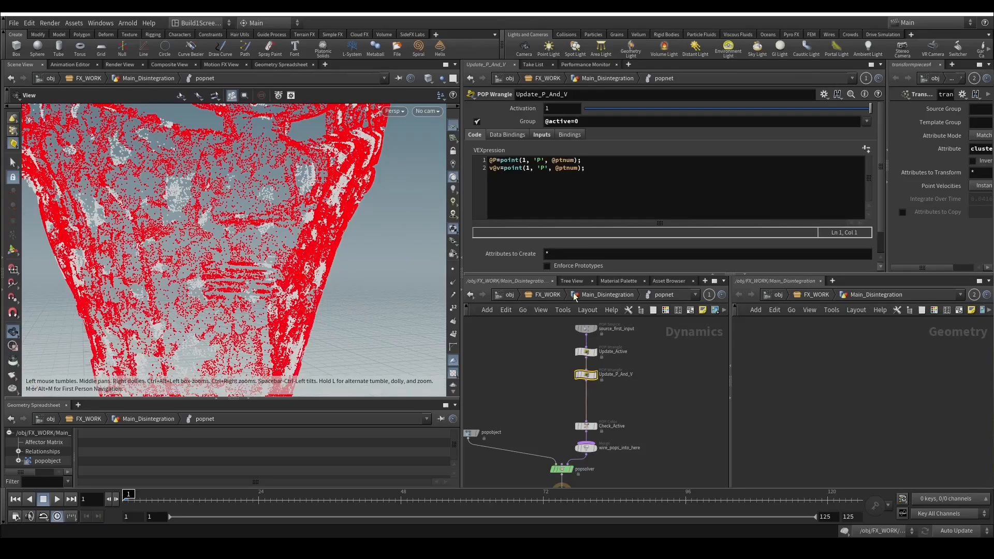
Insert a POP Wind node between Update_P_And_V and Check_Active.
key(Tab)
text(pop)
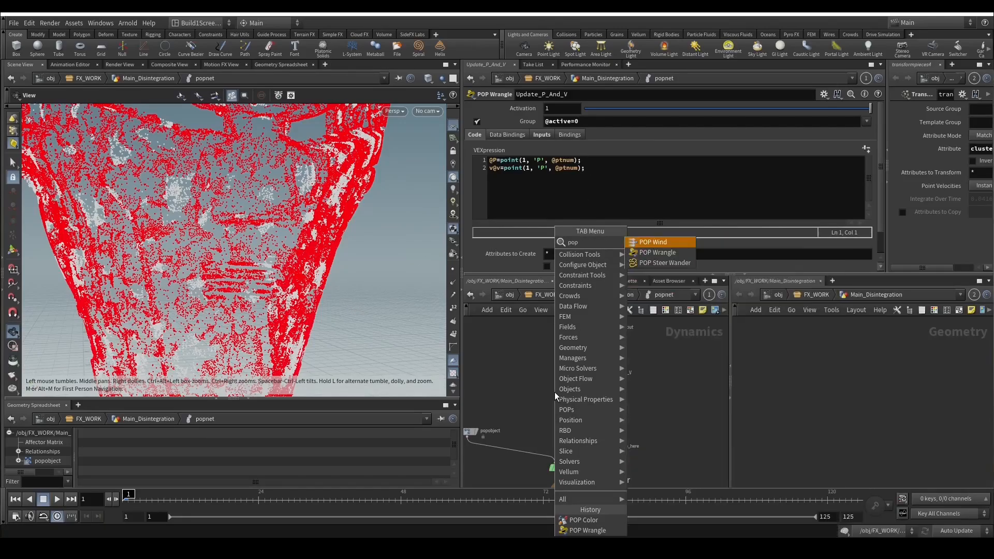
text(wr)
key(Return)
key(Tab)
text(po)
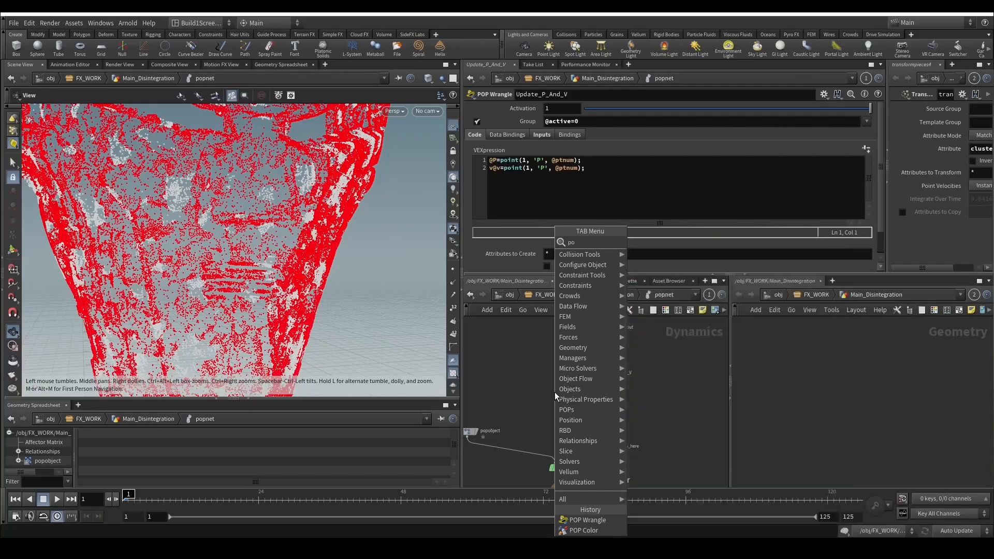
text(p)
key(Return)
click(585, 398)
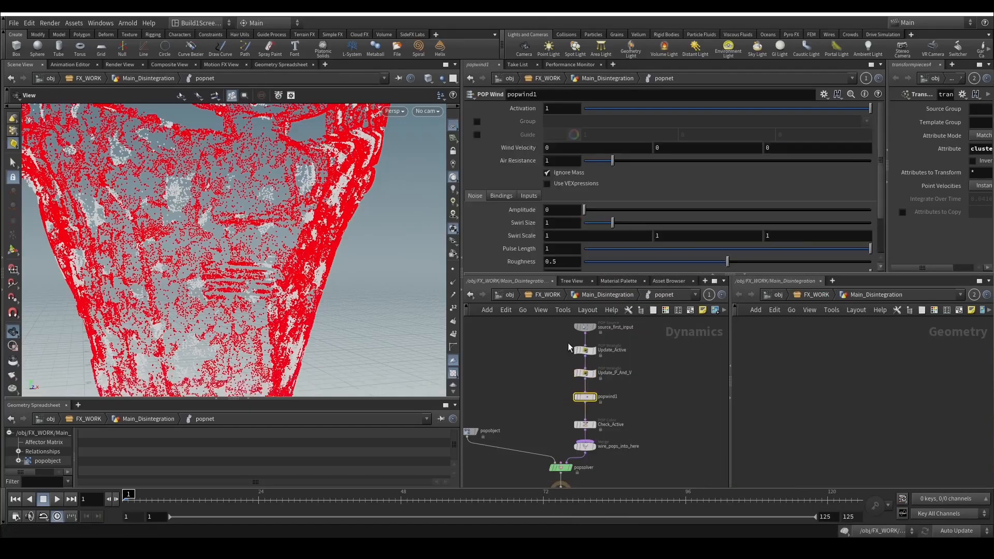
Enable the POP Wind's group restriction and set the group to active=1.
click(477, 121)
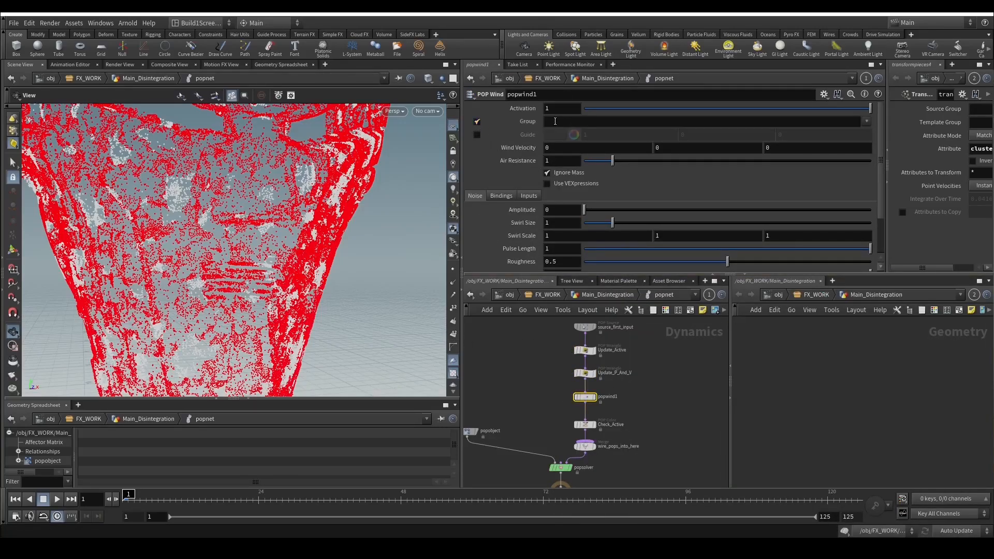
click(554, 122)
text(a)
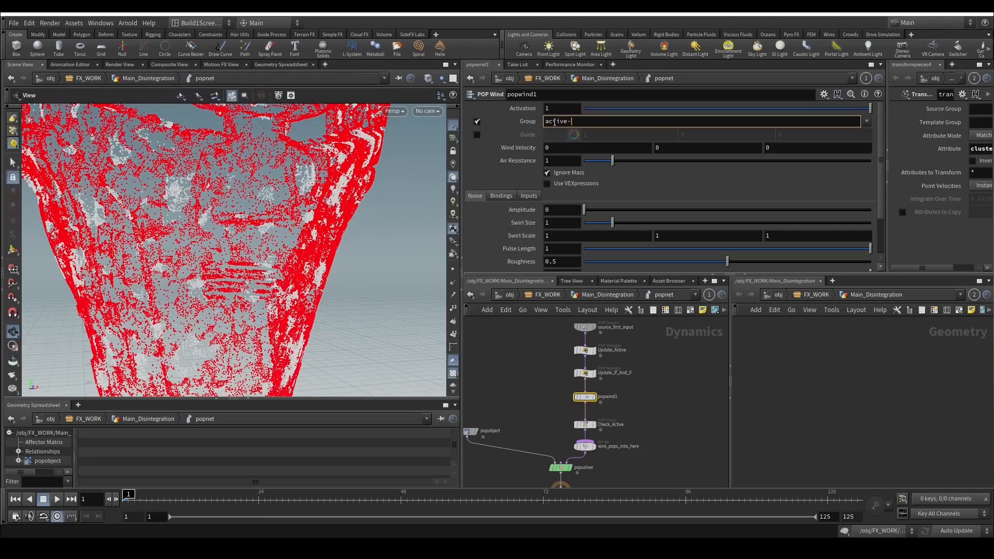
text(ctive=1)
key(Return)
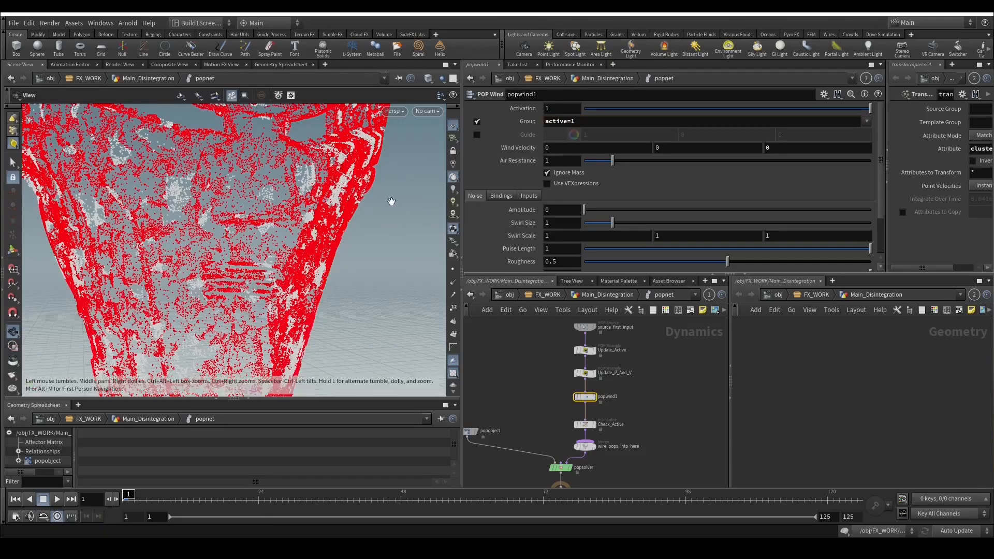
Set the POP Wind's X wind velocity to 1.
drag(331, 217, 268, 229)
scroll(267, 228, down, 2)
click(562, 148)
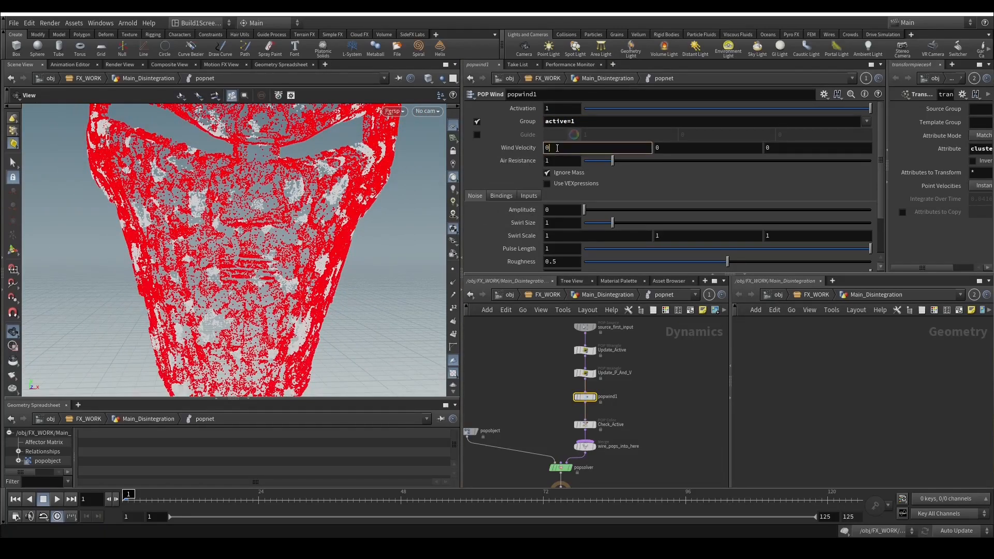
text(1)
key(Return)
middle_drag(558, 364, 604, 343)
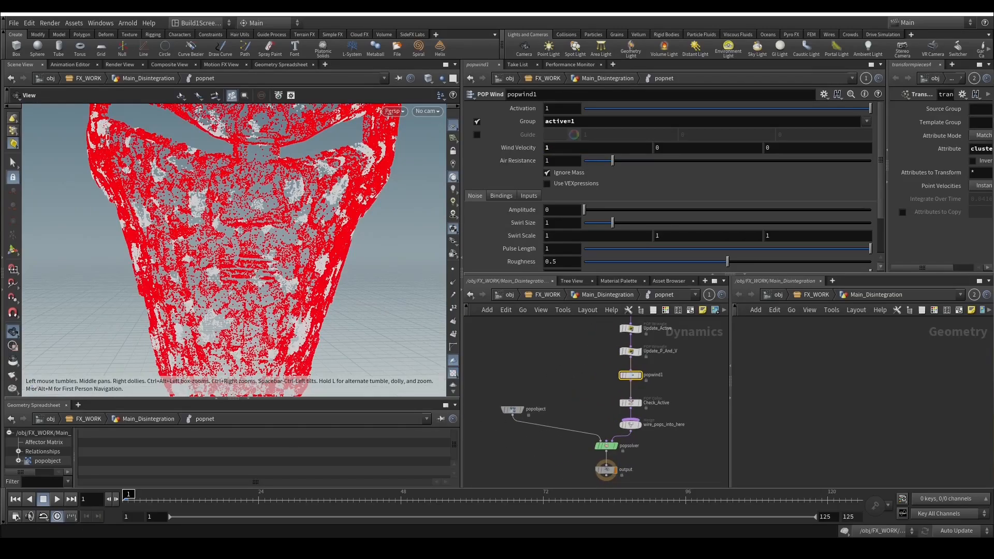
Look through RENDER_CAM in a maximised viewport and save the scene.
click(418, 111)
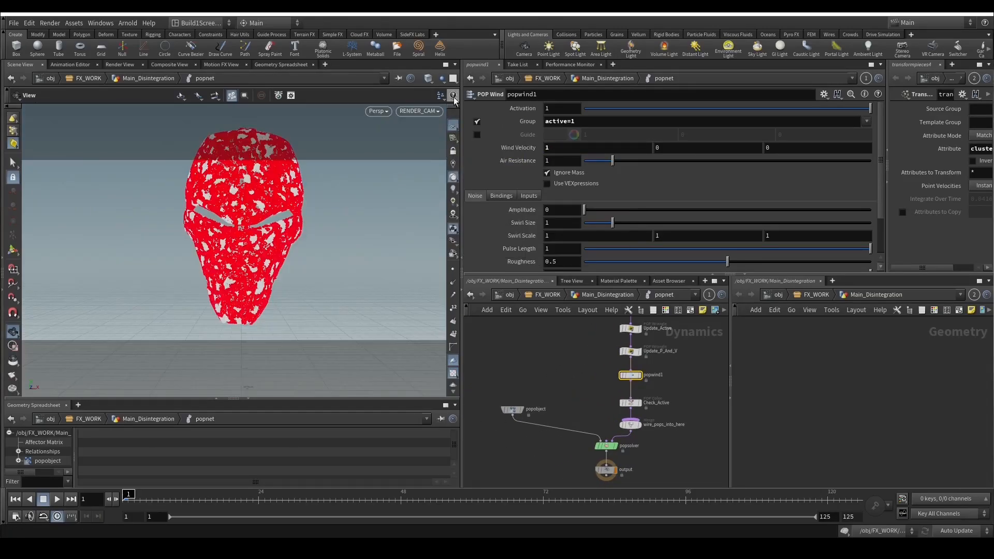
click(466, 160)
key(ctrl+b)
key(ctrl+s)
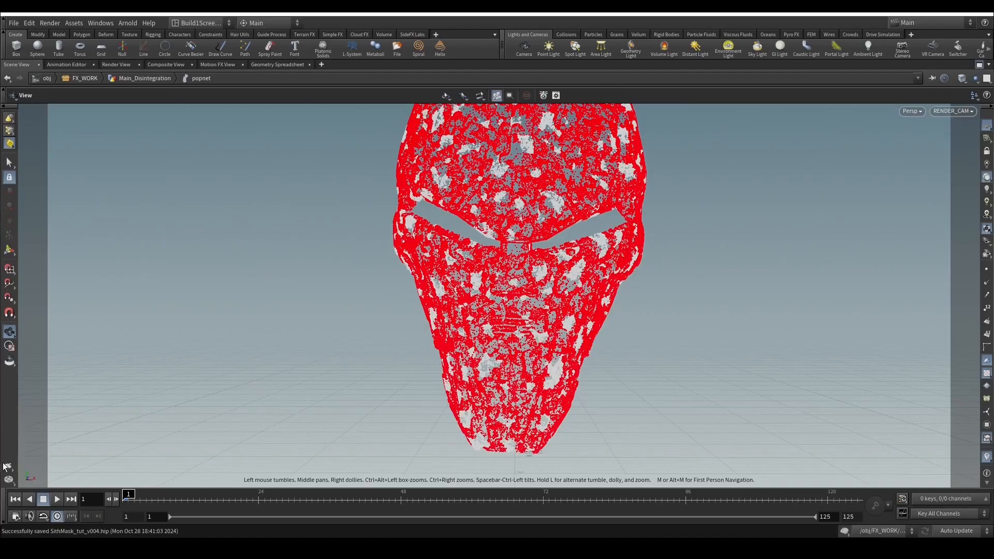
Check the flipbook size settings and start a flipbook of the current viewport over the frame range $RFSTART to $RFEND.
click(7, 468)
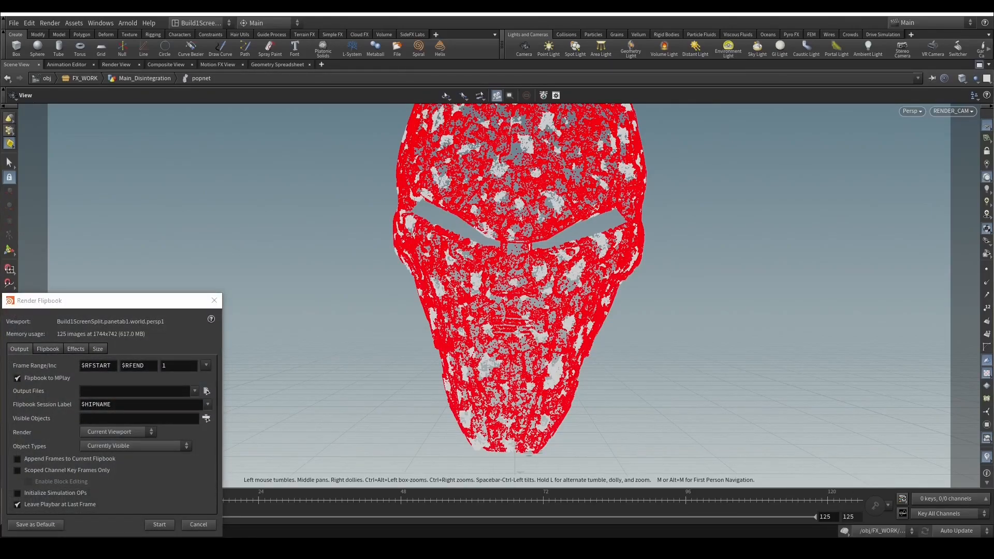
click(94, 348)
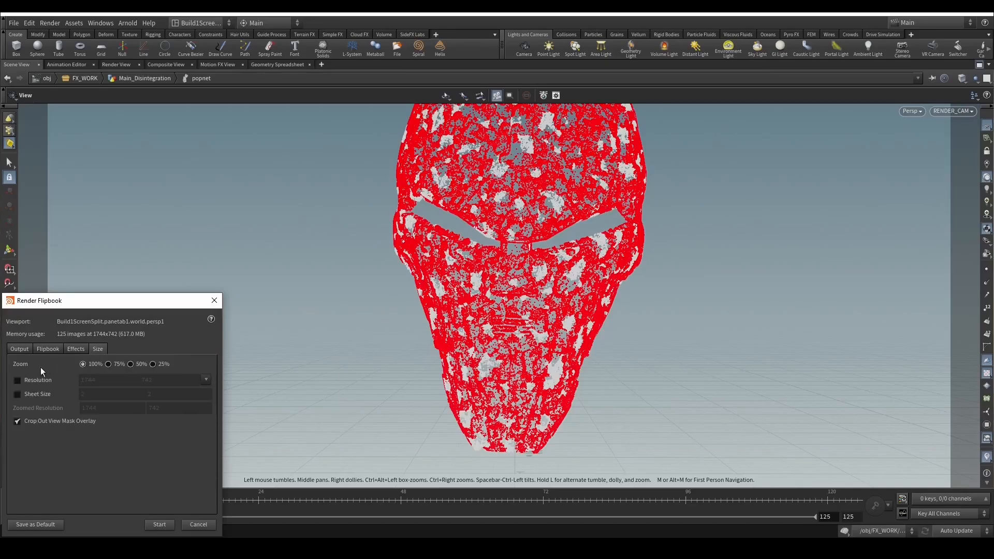
click(158, 525)
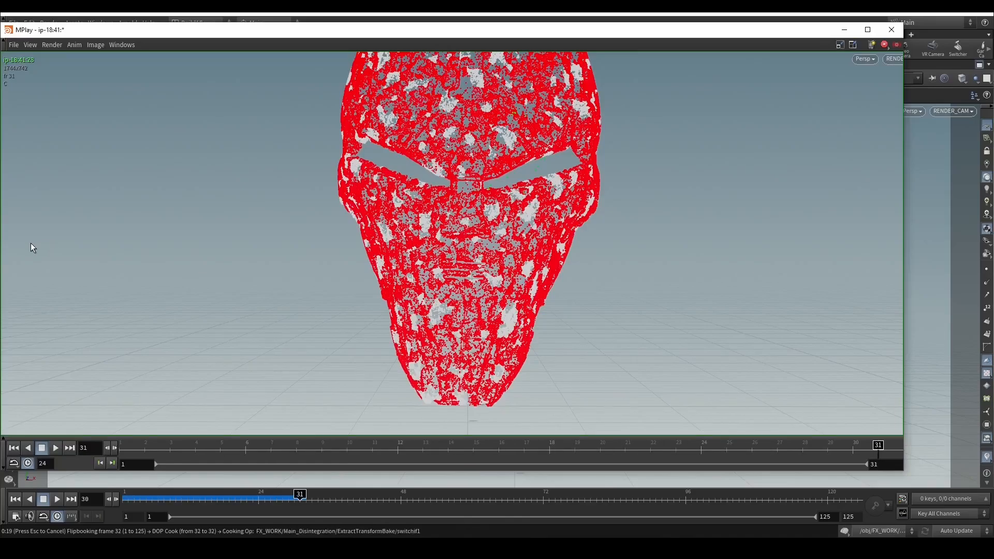
Play the flipbook frames rendered so far to check the particle motion, and close MPlay to stop the flipbook.
click(56, 449)
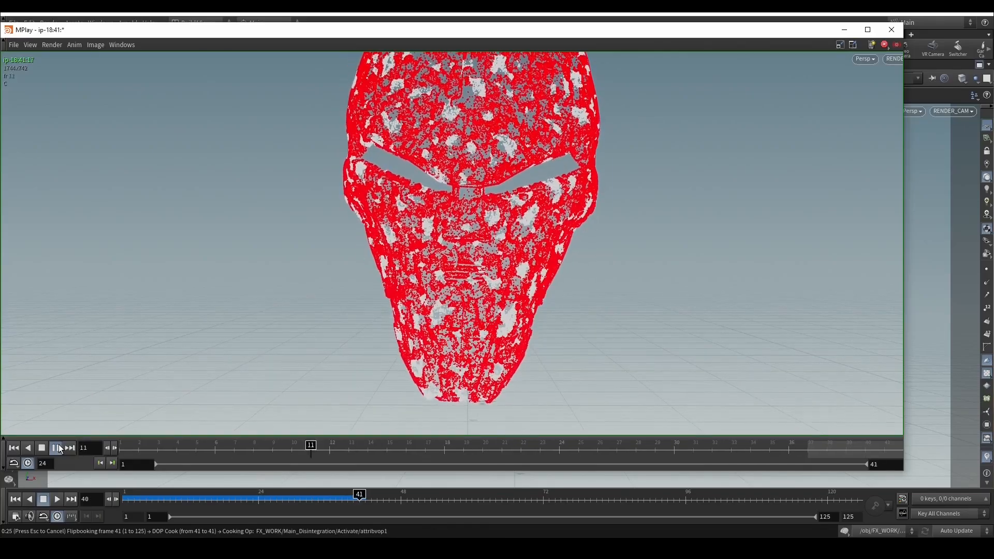
click(60, 449)
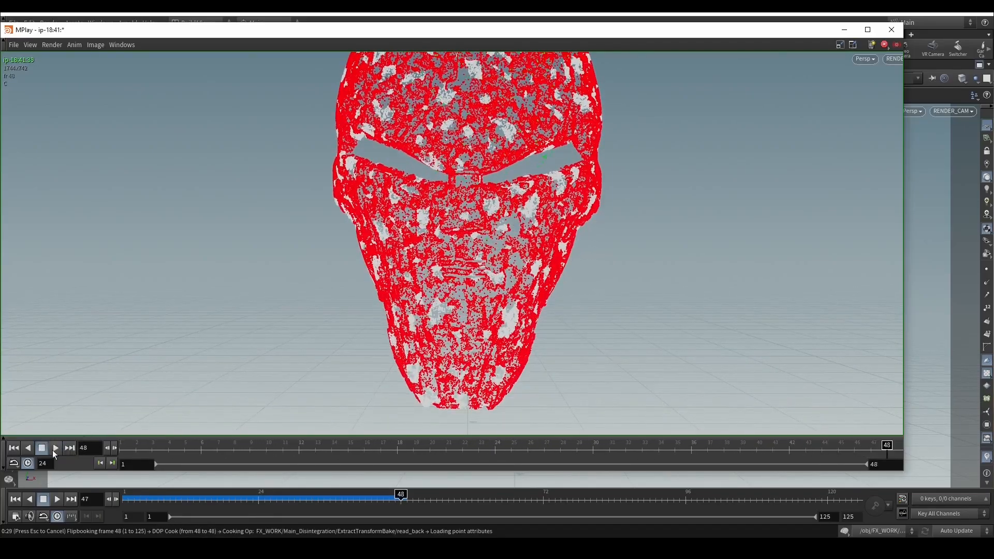
click(54, 449)
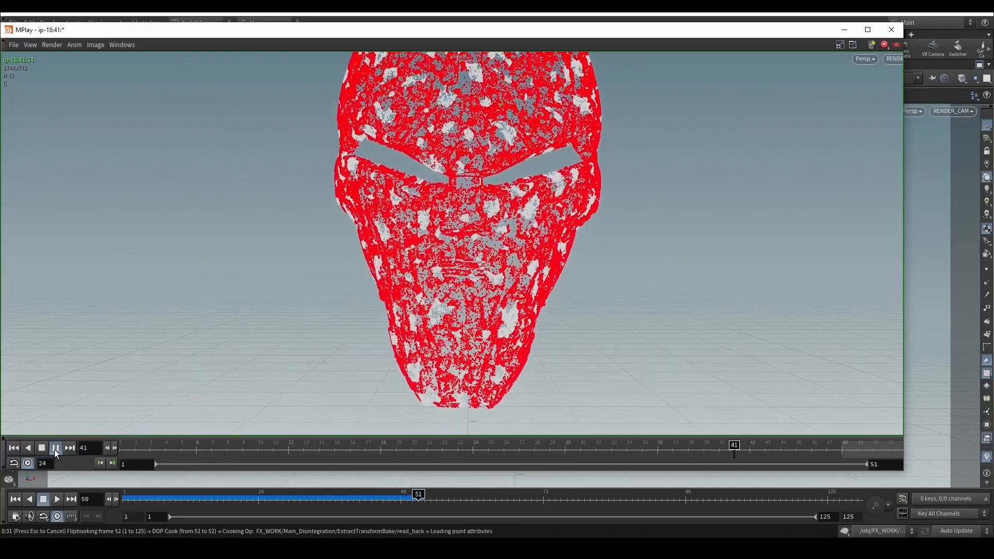
click(221, 448)
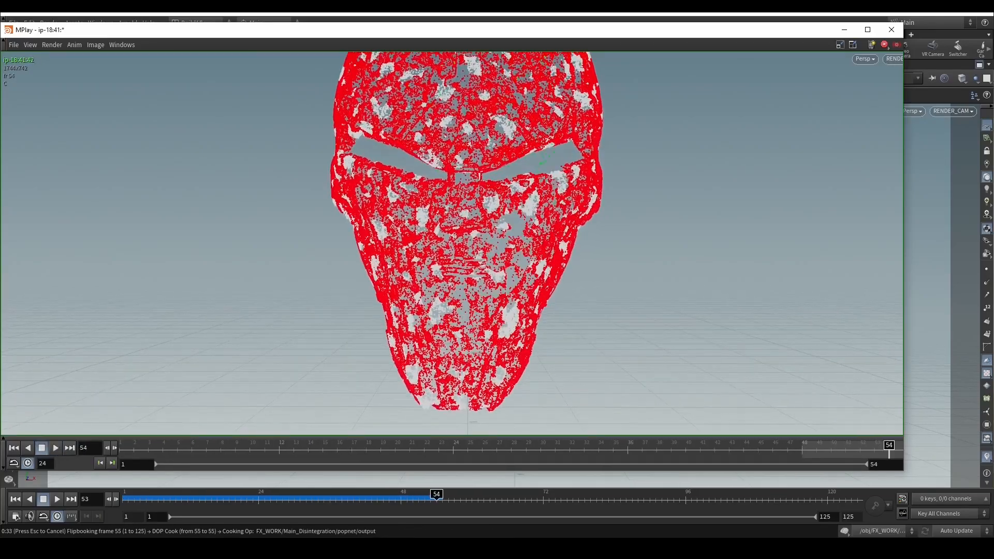
click(892, 30)
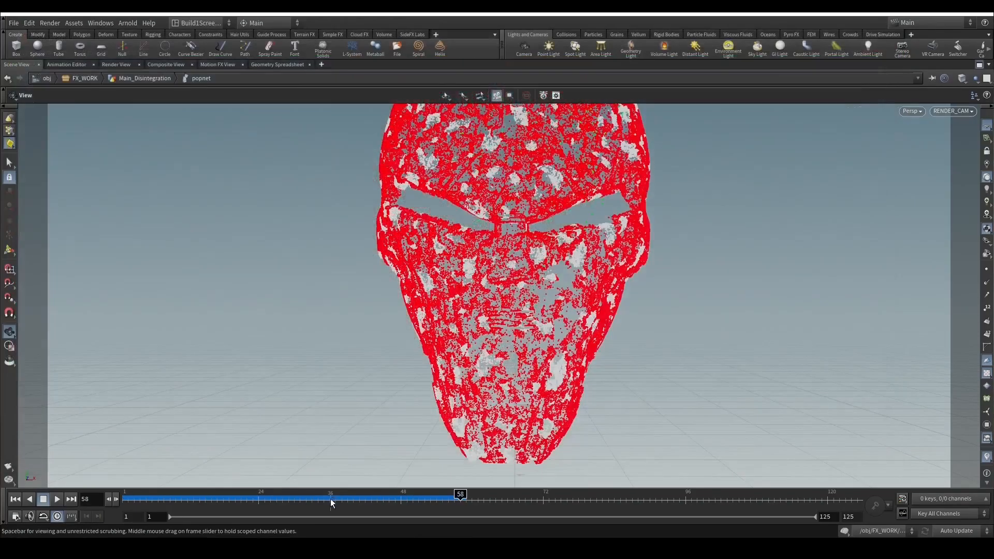
Inspect the active points from outside the render camera while scrubbing back to frame 40, and restore the split pane layout.
drag(589, 368, 437, 431)
mouse_move(389, 501)
mouse_down()
mouse_move(444, 500)
mouse_move(407, 496)
mouse_up()
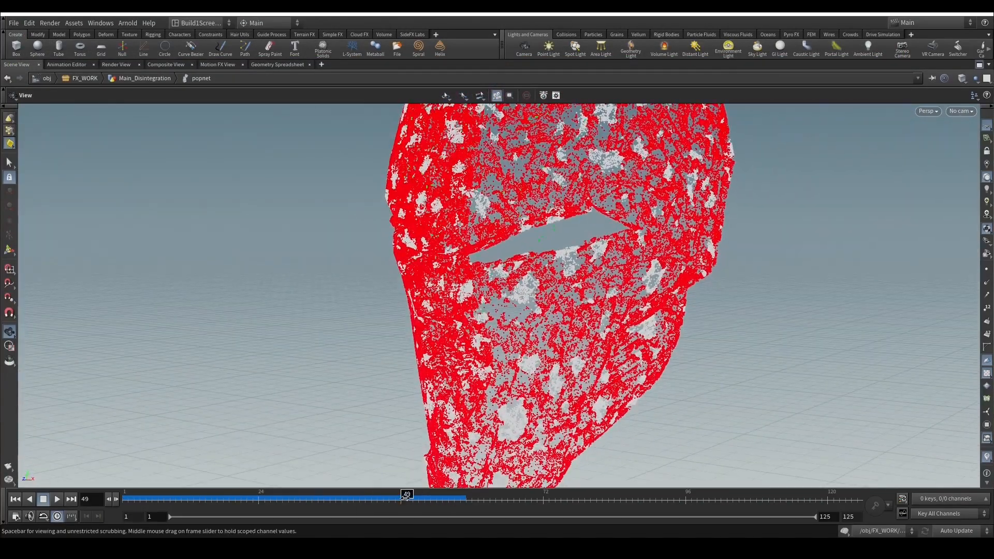
drag(415, 368, 477, 362)
drag(407, 496, 353, 496)
click(979, 65)
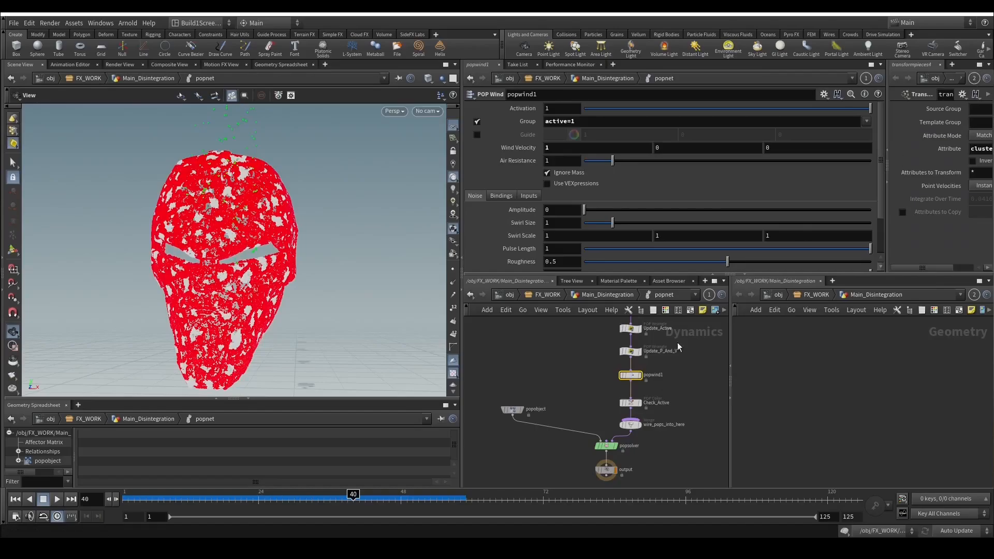
alt+drag(334, 272, 353, 292)
alt+right_drag(373, 304, 348, 284)
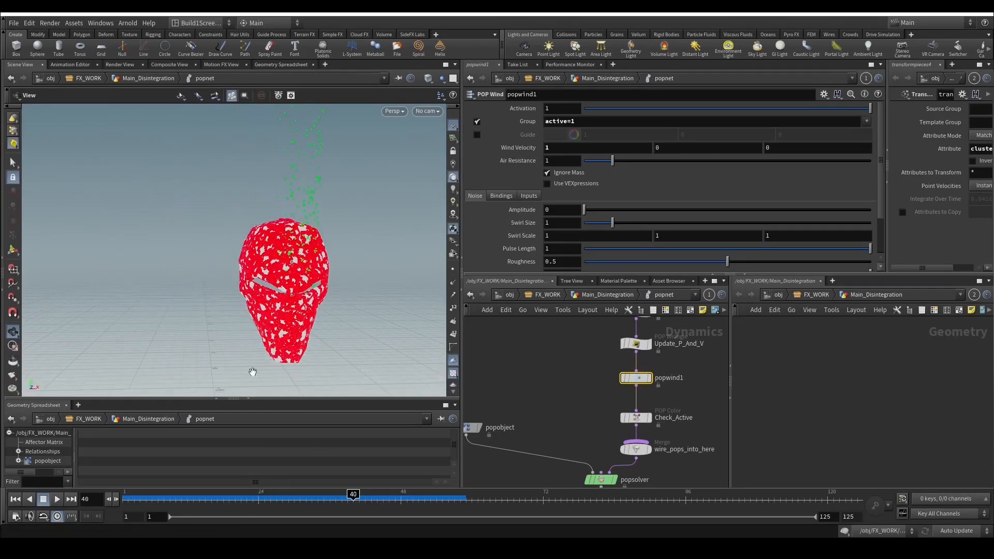
Inspect the active points rising from the mask around frame 39 from several angles outside the render camera.
drag(254, 372, 311, 280)
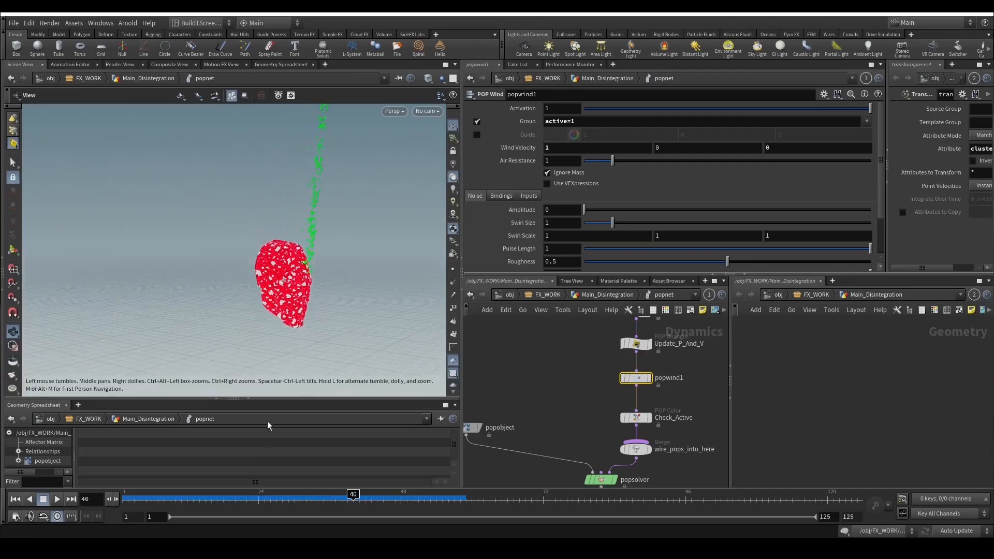
drag(244, 496, 347, 496)
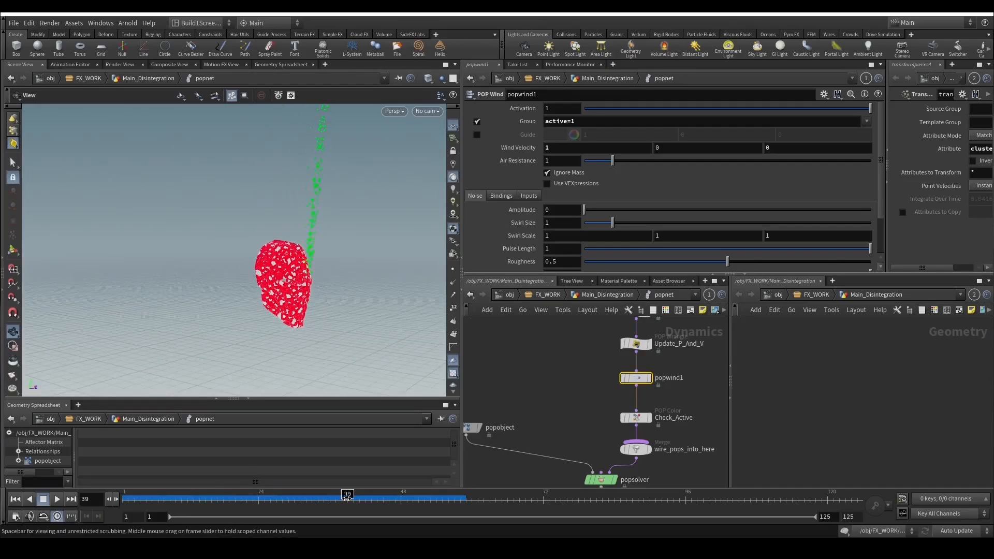
drag(337, 290, 251, 277)
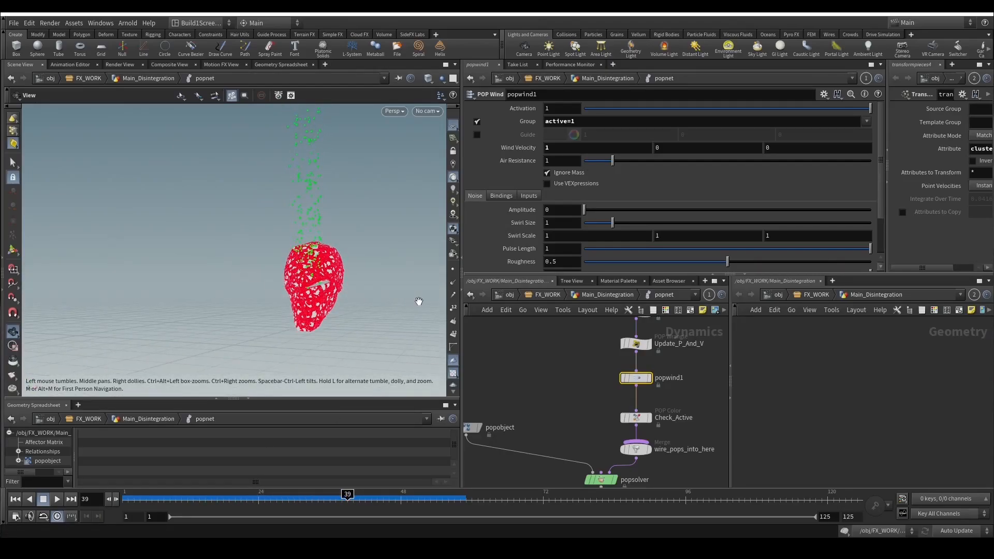
middle_drag(302, 260, 310, 293)
drag(311, 293, 362, 290)
right_drag(374, 265, 353, 295)
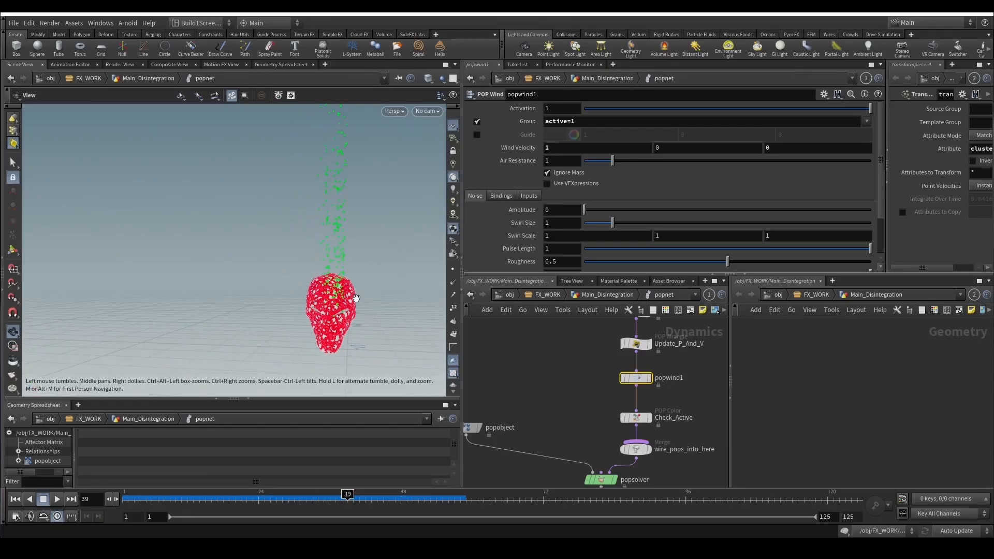
middle_drag(353, 280, 354, 239)
drag(343, 260, 356, 258)
middle_drag(577, 337, 547, 377)
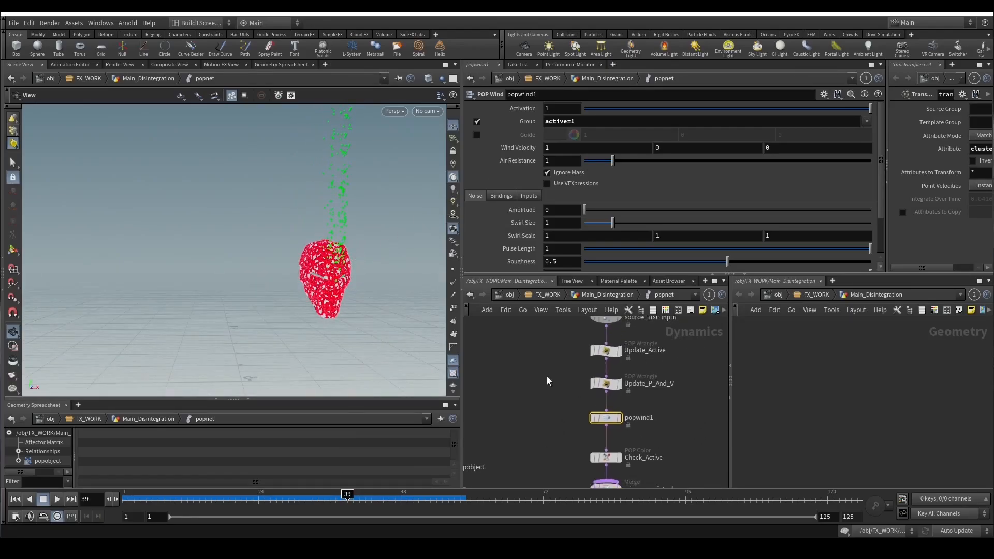
click(606, 383)
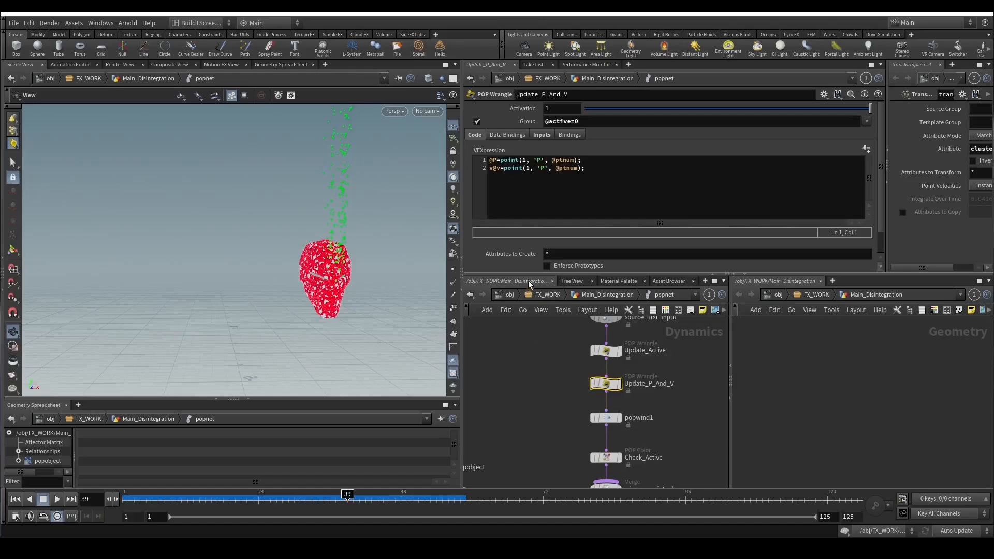
click(545, 169)
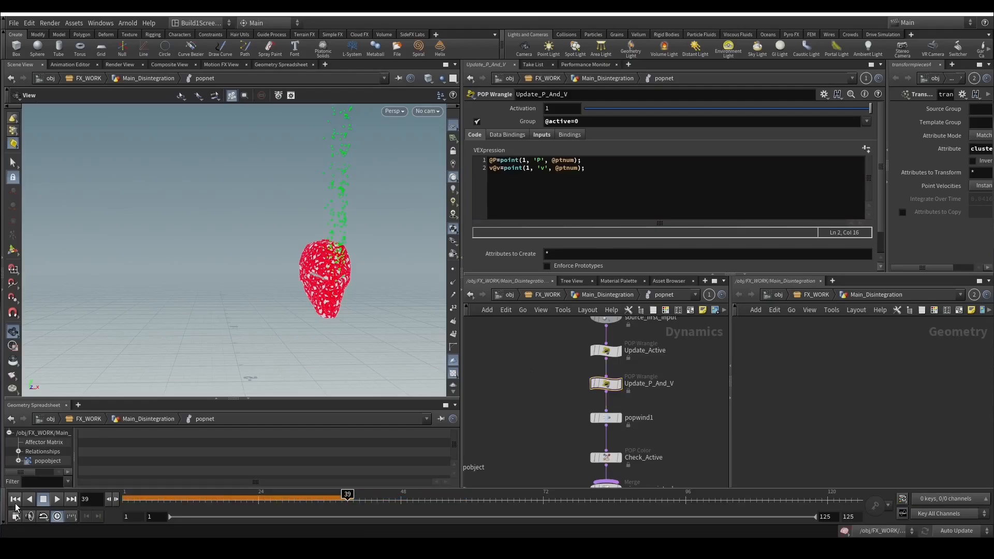
key(ctrl+Left)
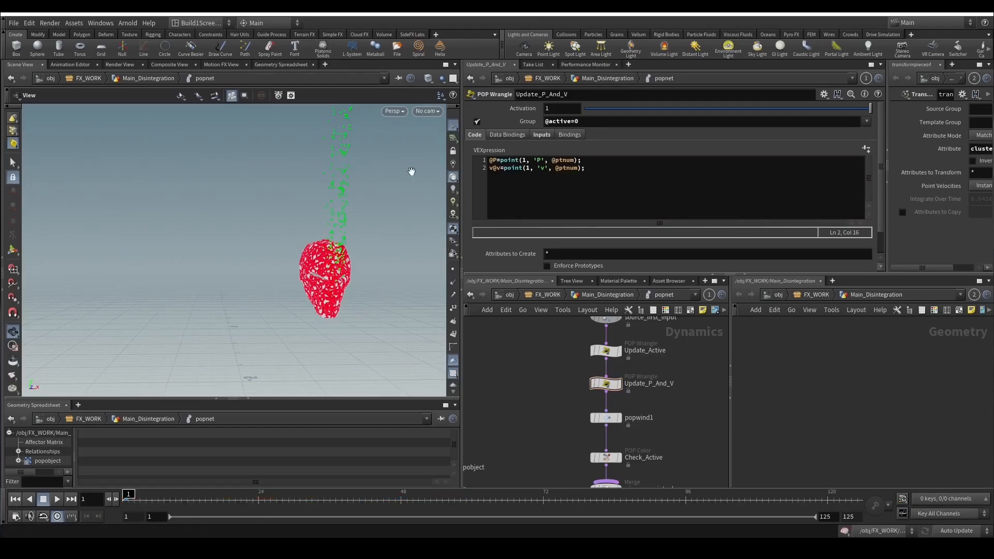
Look through RENDER_CAM in a maximised viewport and launch a flipbook of the simulation.
click(428, 111)
click(428, 162)
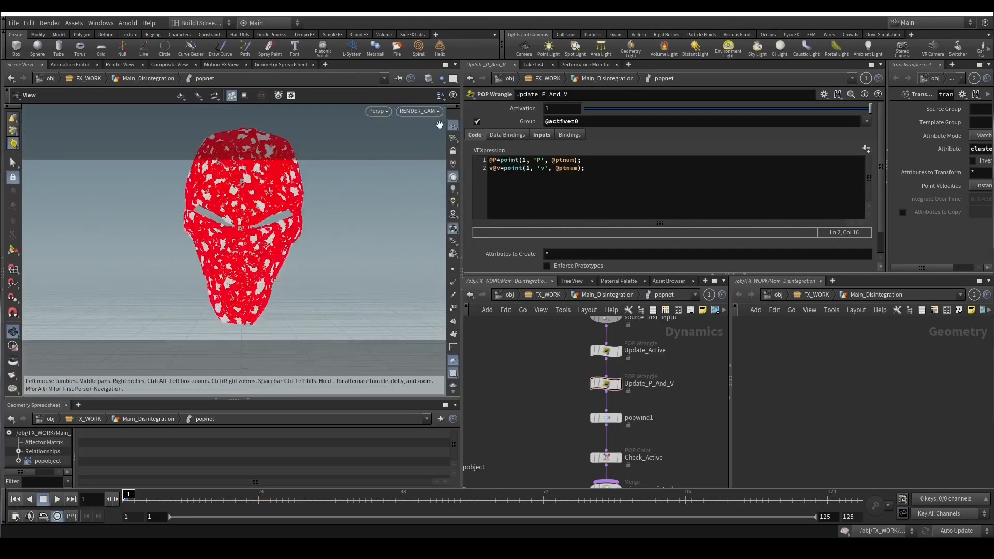
click(445, 65)
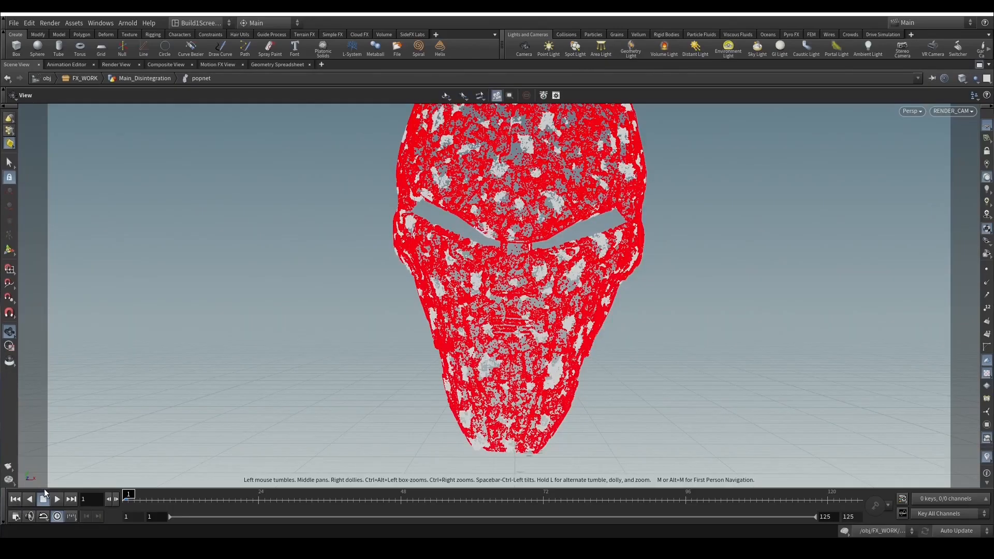
click(9, 468)
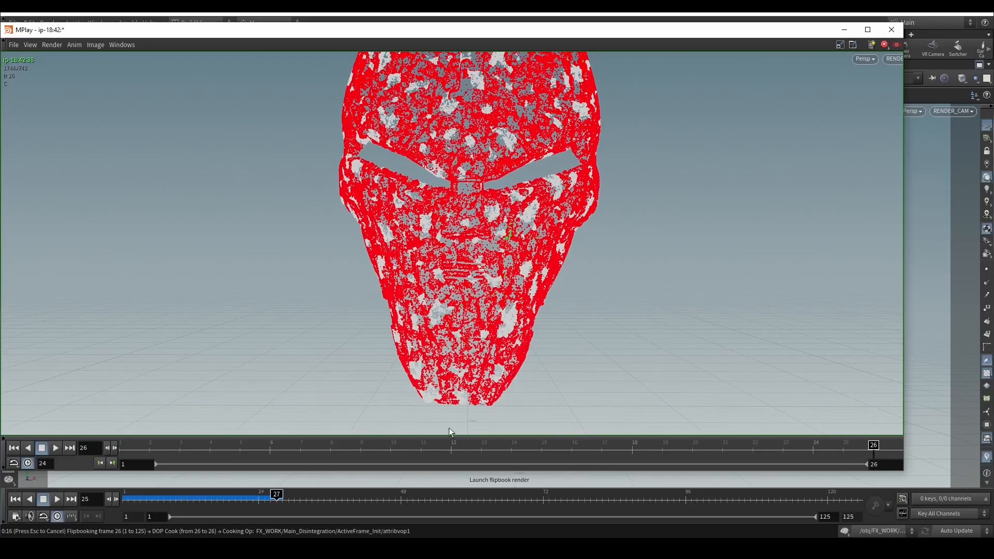
Play the flipbook frames as they render to check the active points, close MPlay to stop it, and go to frame 63.
click(56, 447)
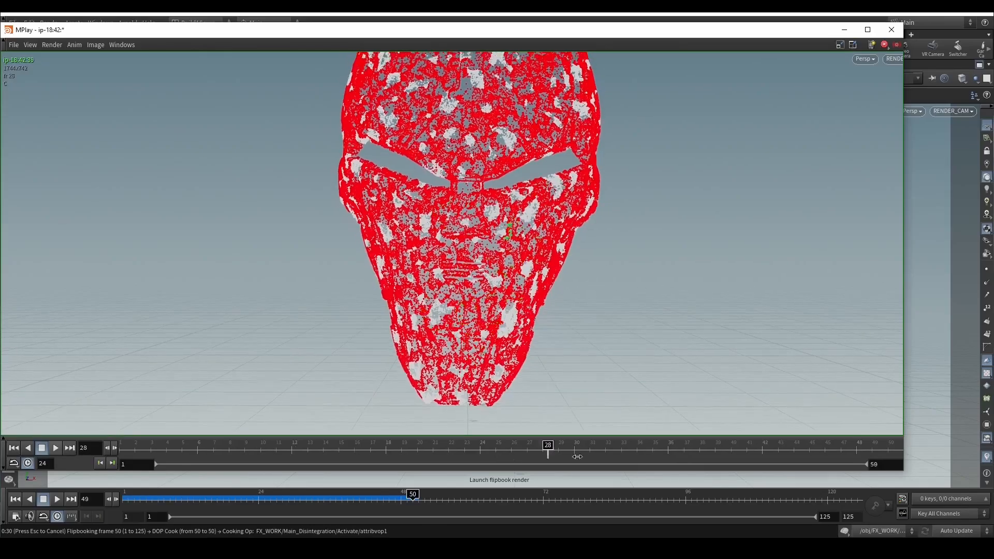
click(70, 448)
click(55, 447)
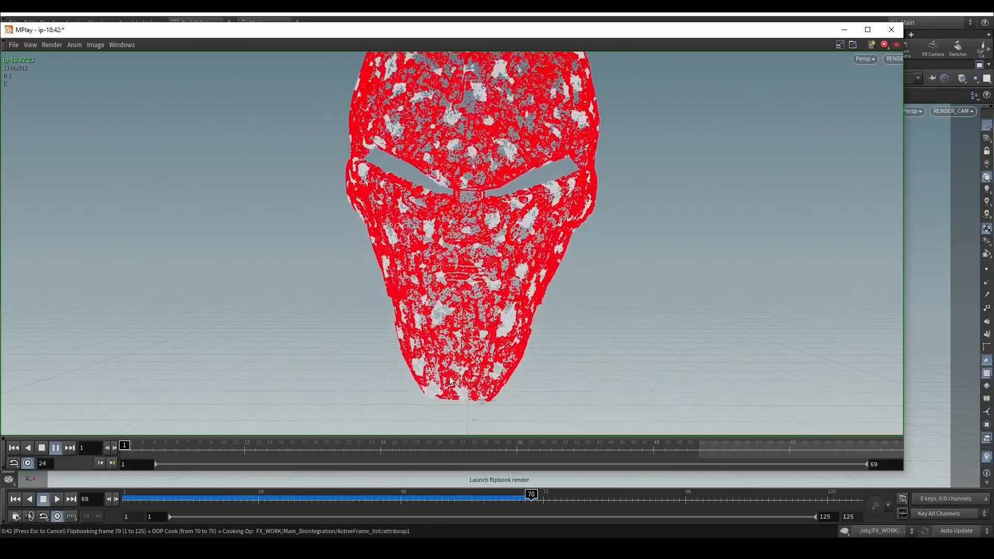
click(491, 450)
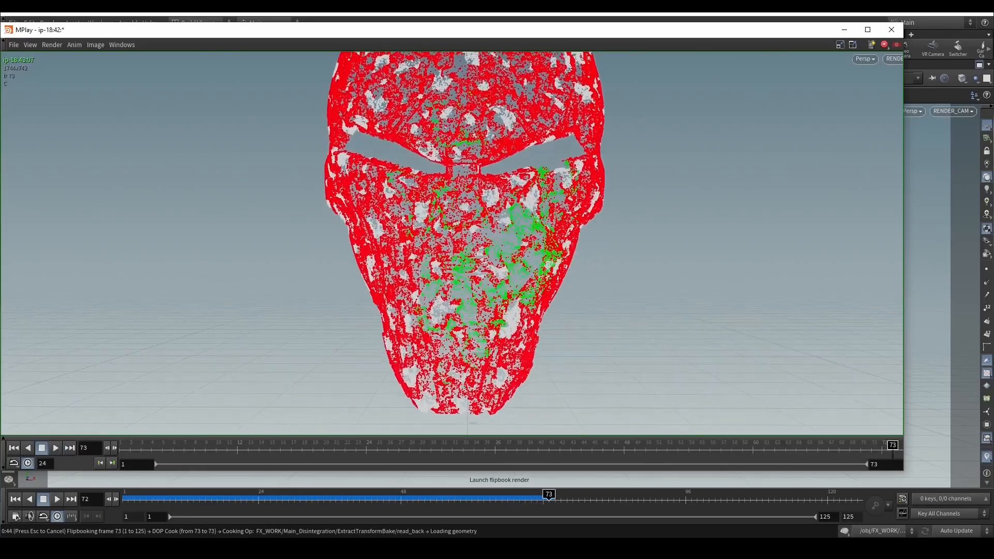
click(54, 447)
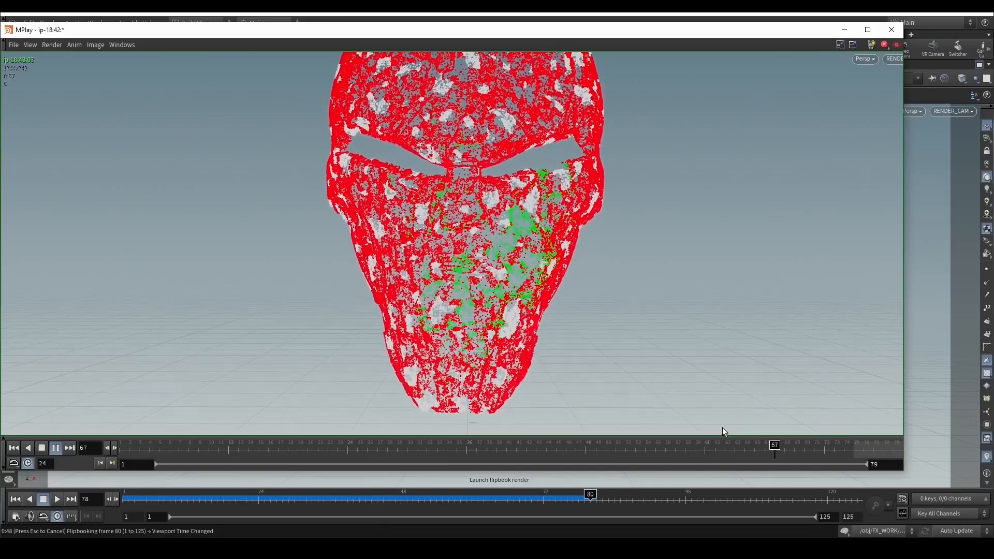
click(56, 448)
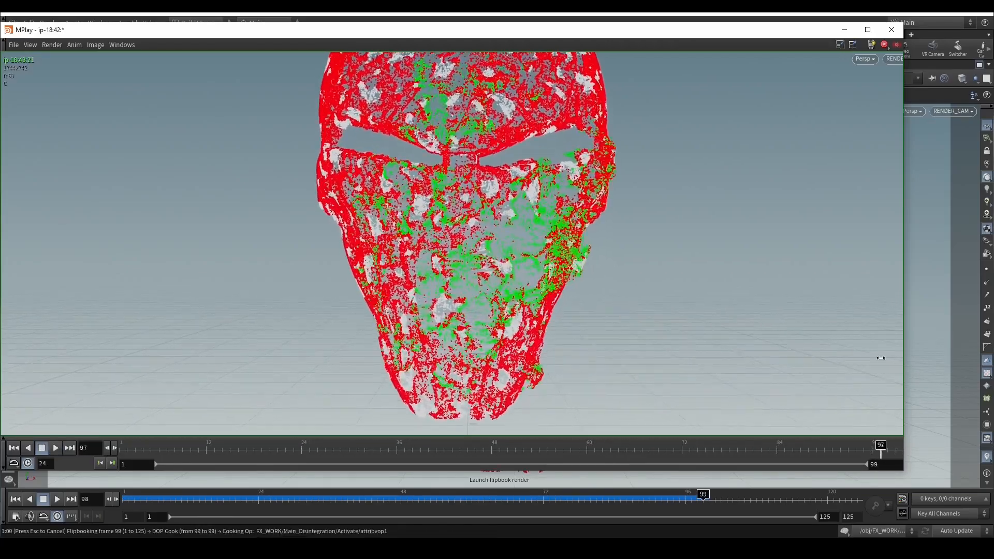
click(55, 448)
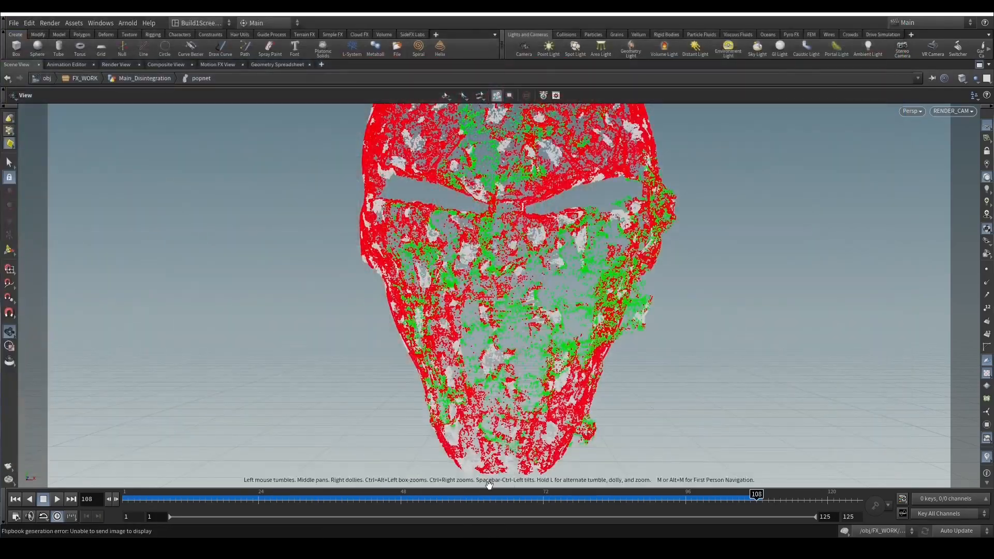
key(Escape)
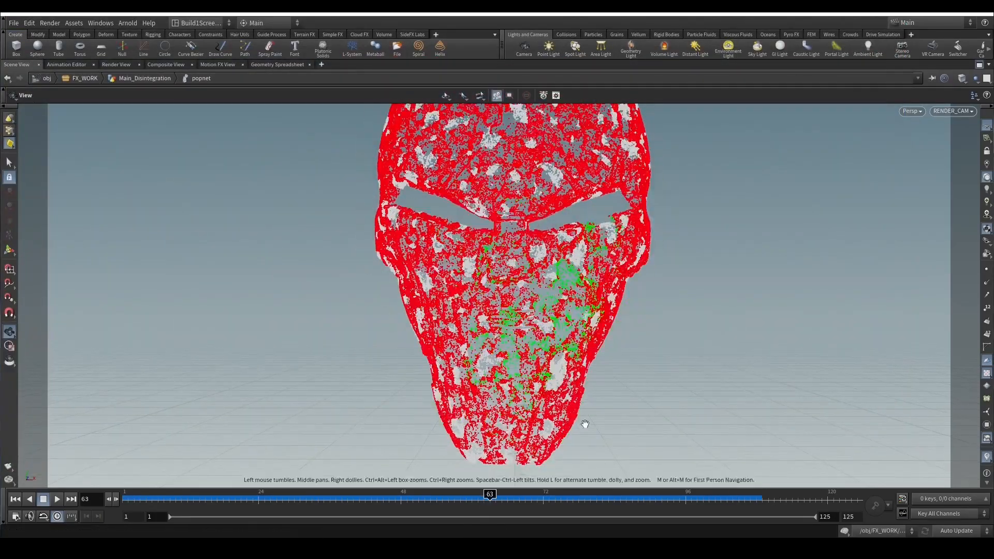
Restore the split pane layout and compare the group settings of popwind1 and Update_P_And_V.
click(979, 65)
scroll(581, 443, down, 2)
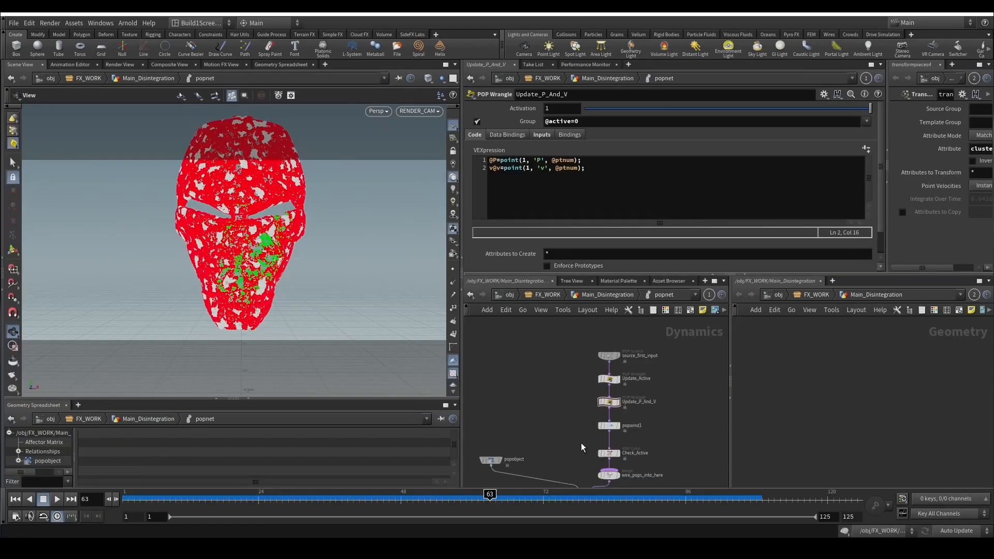
click(609, 426)
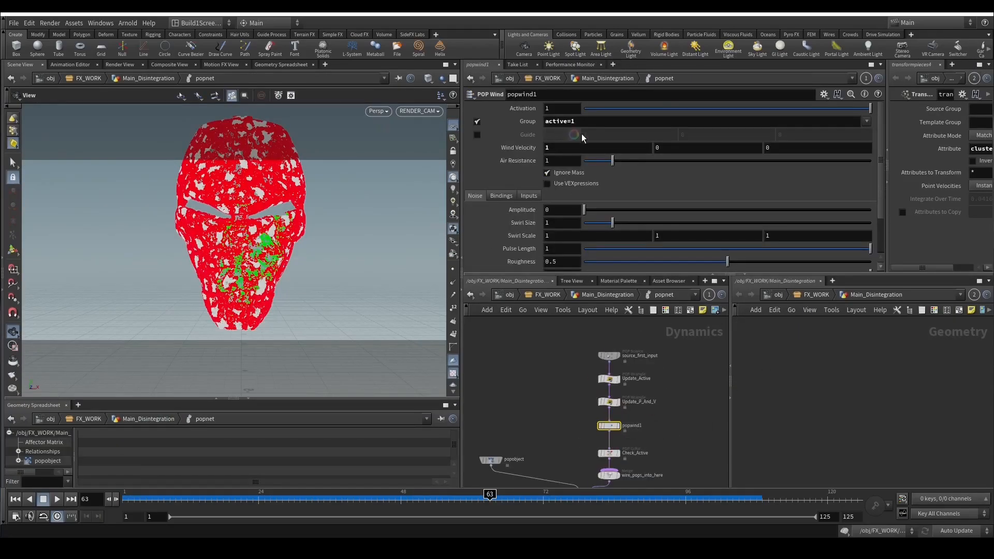
click(611, 402)
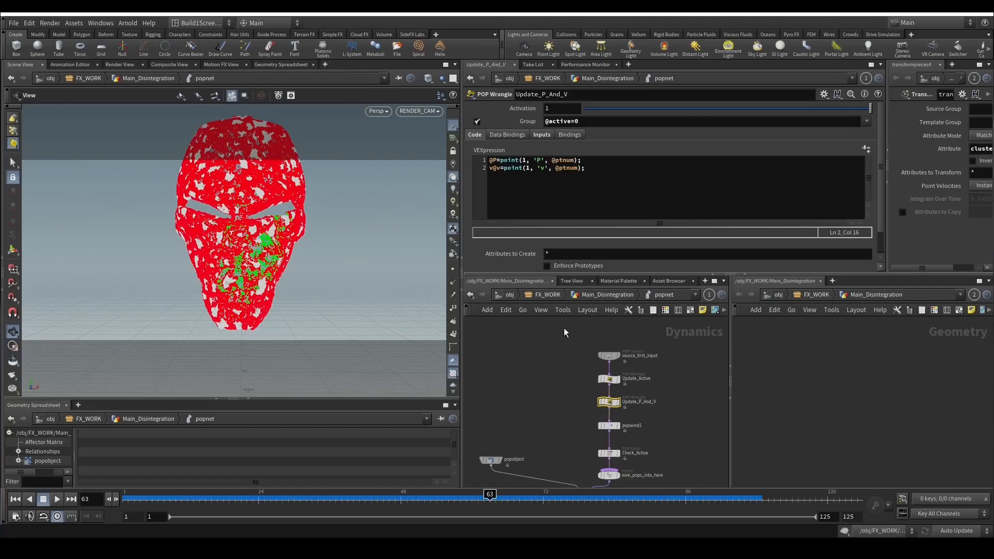
click(609, 426)
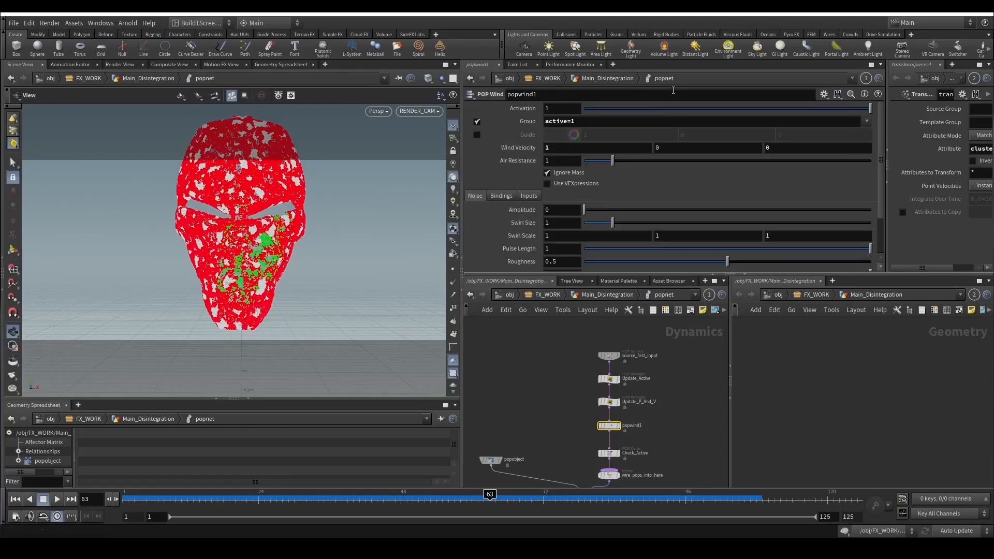
click(547, 121)
Go up to the Main_Disintegration network, feed the popnet points into transformpieces4 as its template, and display transformpieces4.
click(593, 299)
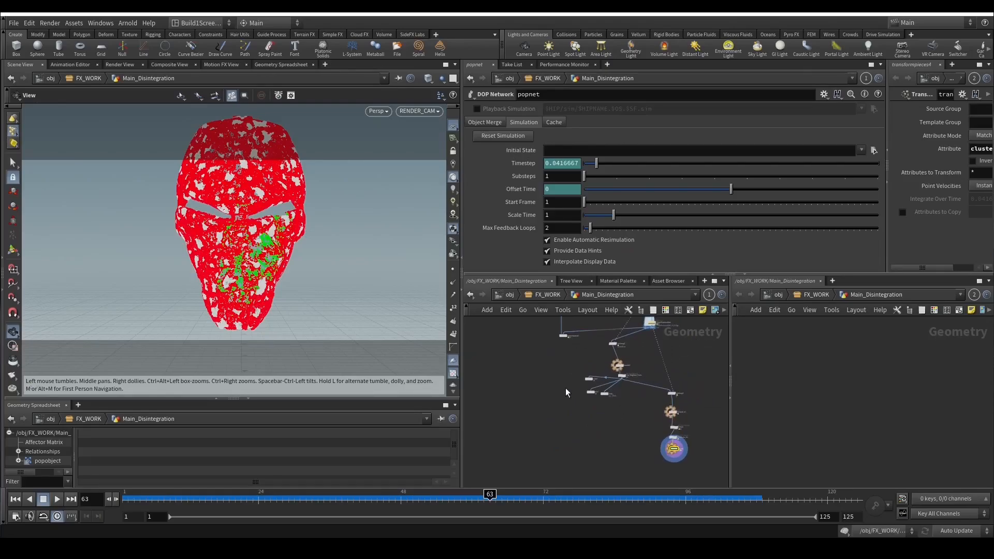
drag(565, 333, 668, 449)
drag(531, 434, 528, 436)
key(r)
middle_drag(533, 430, 552, 378)
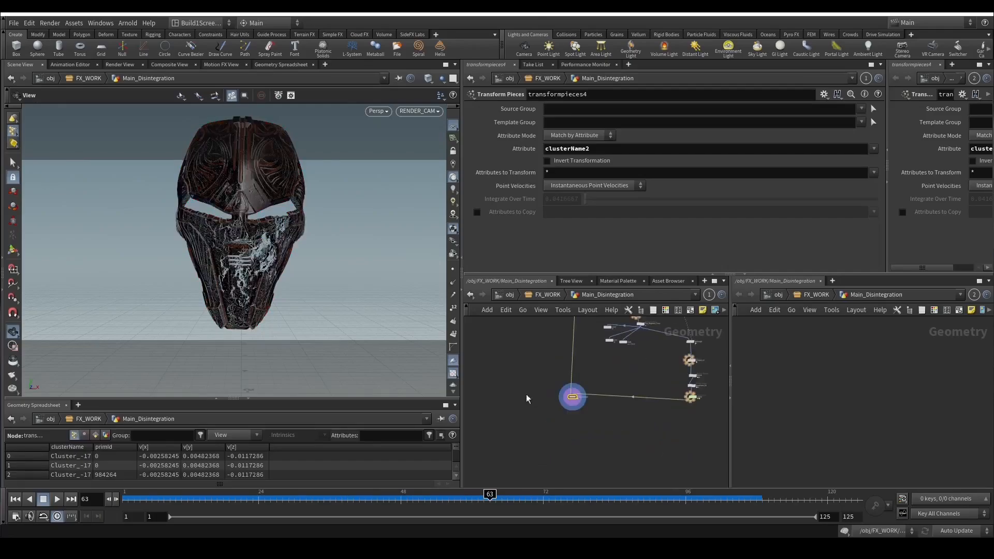
Insert a Switch node on the wire between popnet and transformpieces4.
click(447, 65)
click(980, 65)
key(Tab)
key(Return)
click(616, 398)
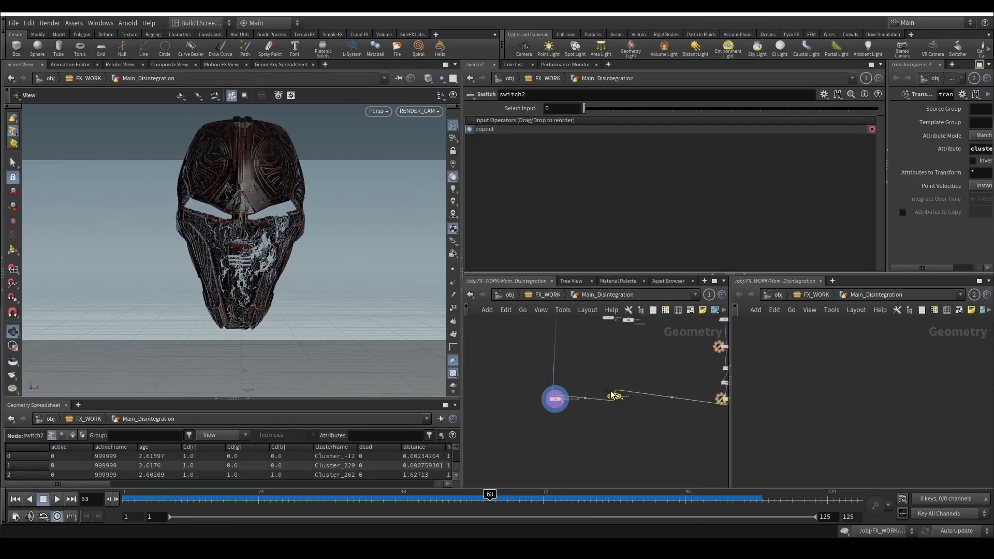
Wire ExtractTransformBake into the switch as its second input and set Select Input to 1.
scroll(617, 406, up, 3)
scroll(619, 374, down, 3)
middle_drag(618, 374, 550, 511)
click(604, 405)
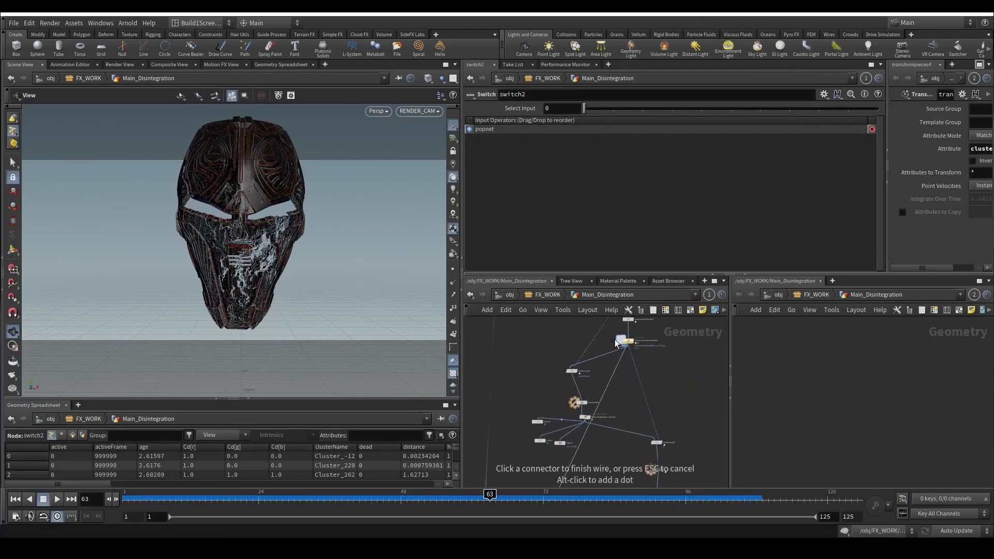
middle_drag(594, 351, 628, 333)
click(640, 394)
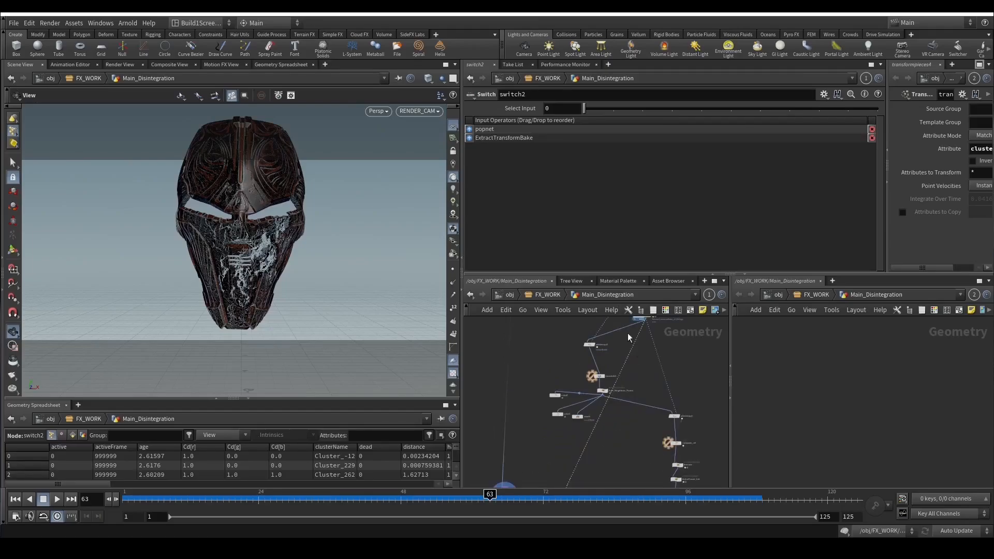
click(560, 110)
Preview the points output by the switch, and display transformpieces4 again.
scroll(602, 450, down, 3)
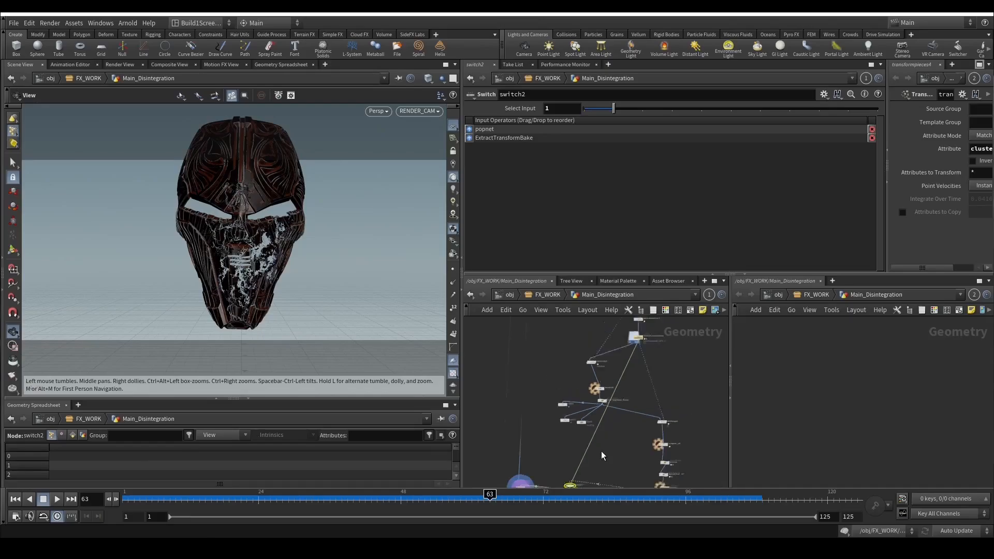
middle_drag(603, 444, 604, 414)
scroll(602, 447, up, 3)
click(574, 446)
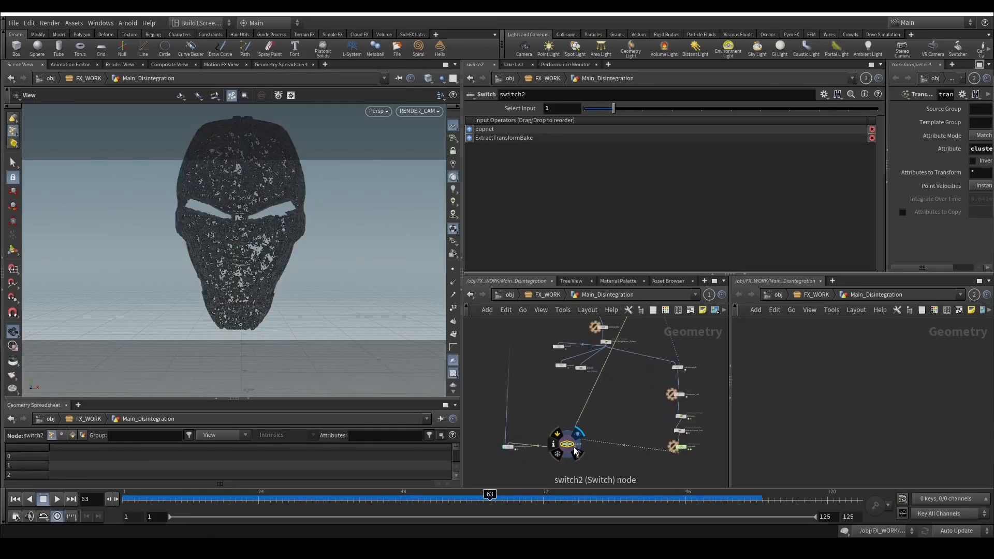
click(509, 446)
key(r)
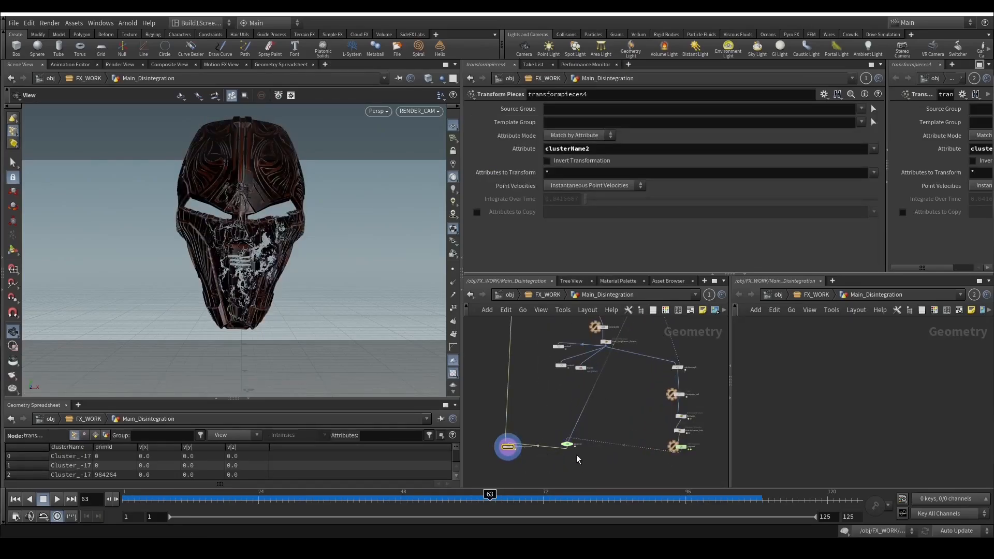
Swap the switch inputs back and forth to compare the popnet and ExtractTransformBake results up close on the mask.
click(569, 445)
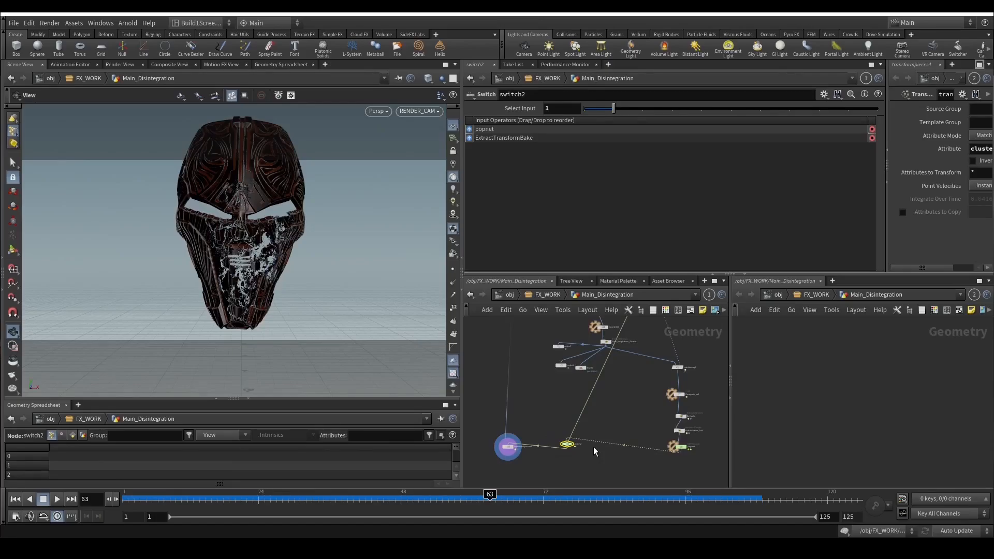
key(shift+r)
scroll(254, 265, up, 10)
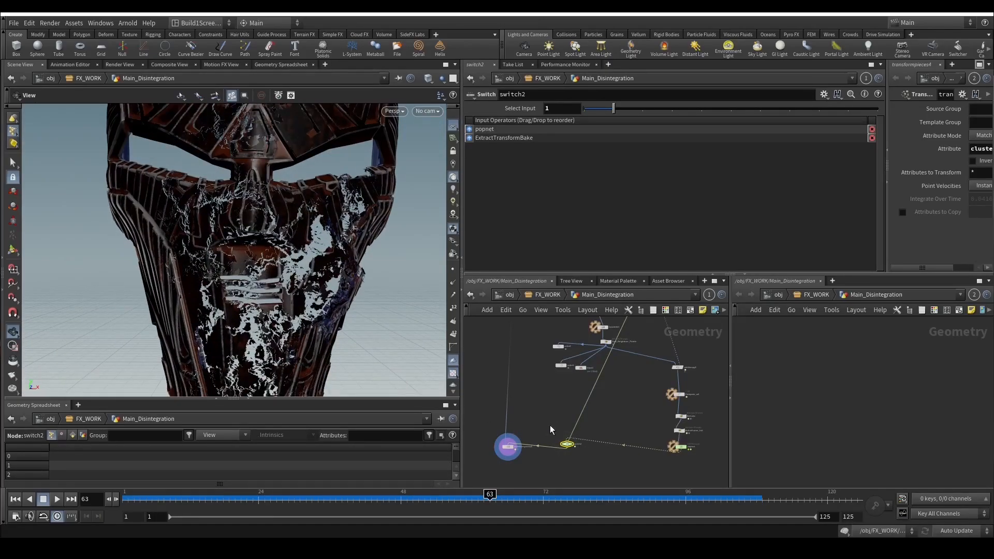
key(shift+r)
key(shift+r)
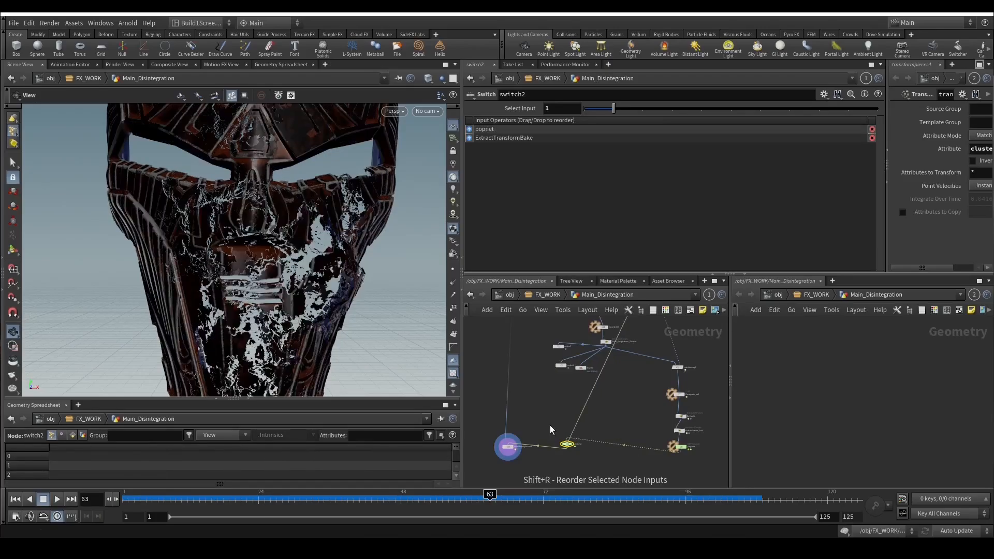
key(shift+r)
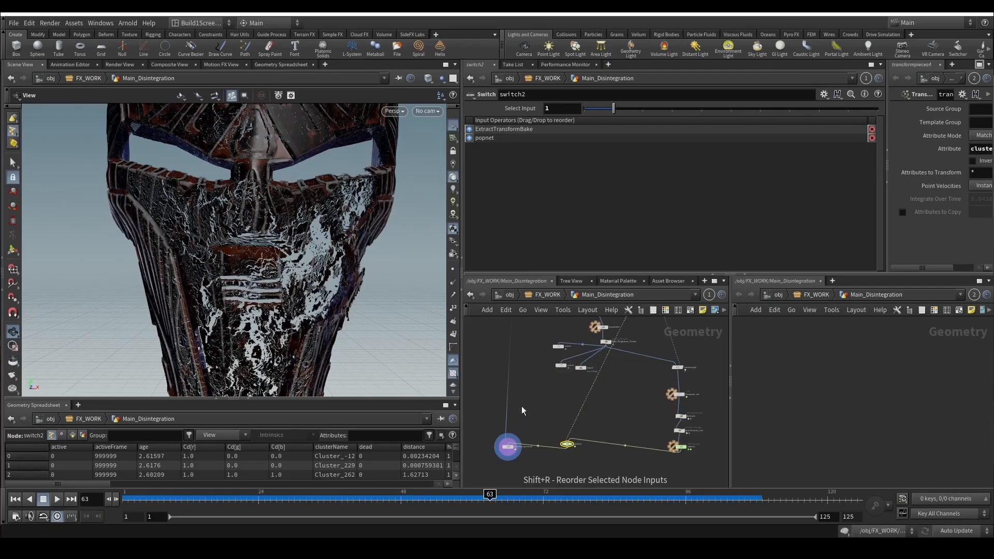
key(shift+r)
drag(282, 281, 373, 280)
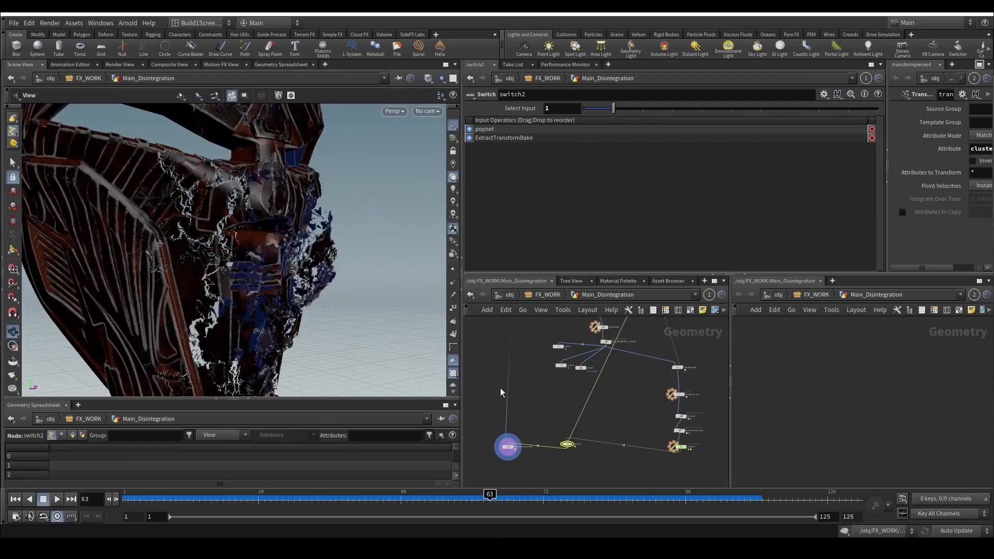
Reverse the input order of switch2 so ExtractTransformBake comes first, and inspect the mask's cheek up close.
key(shift+r)
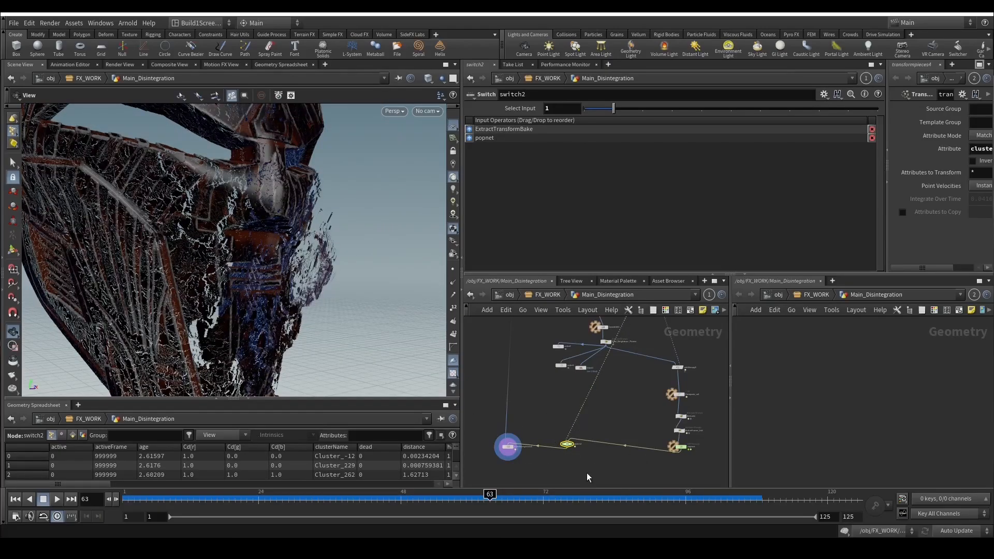
drag(222, 282, 231, 305)
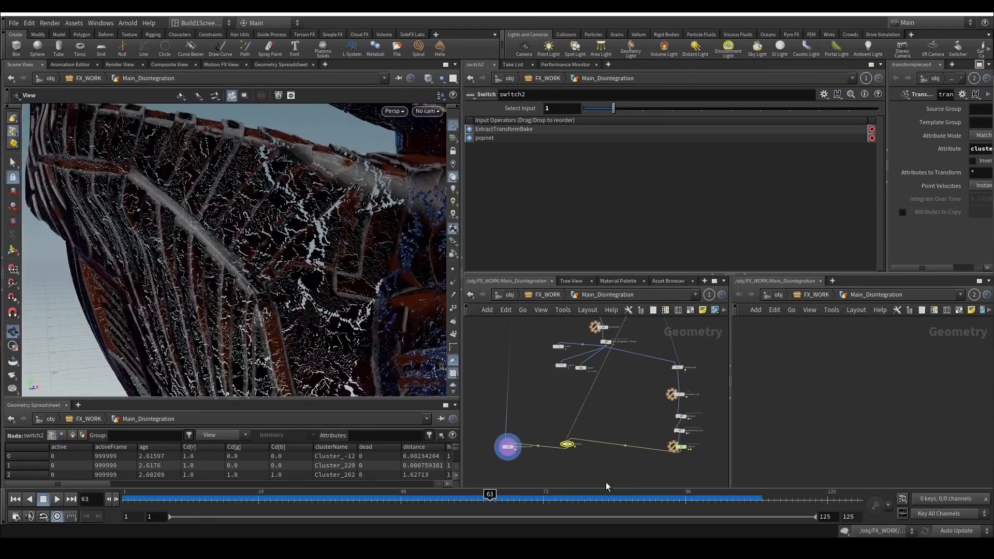
double_click(507, 447)
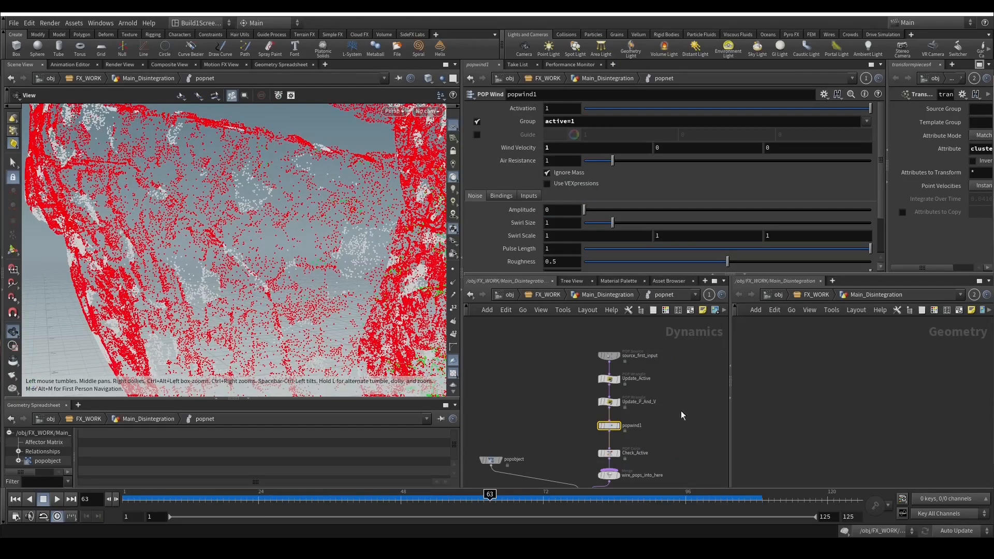
click(618, 382)
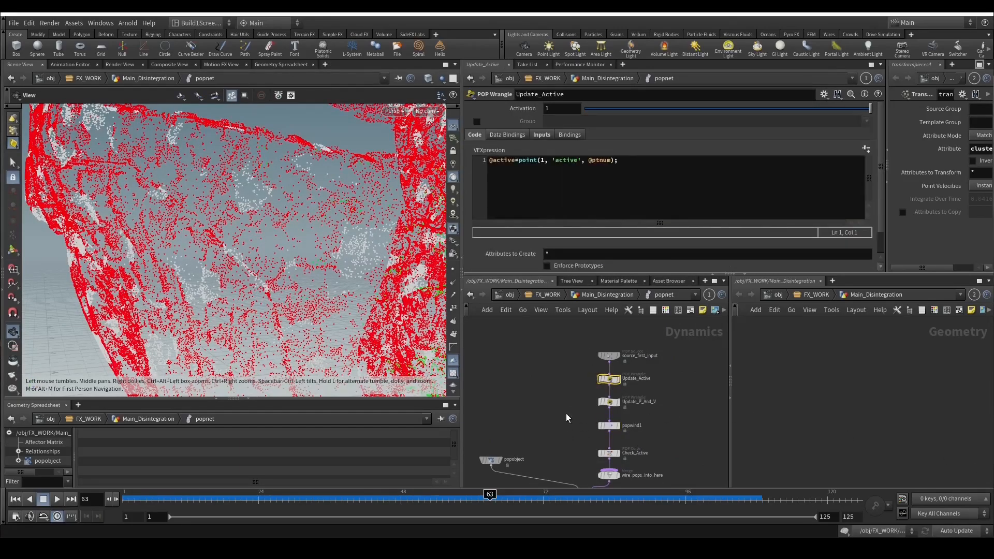
click(657, 397)
click(610, 187)
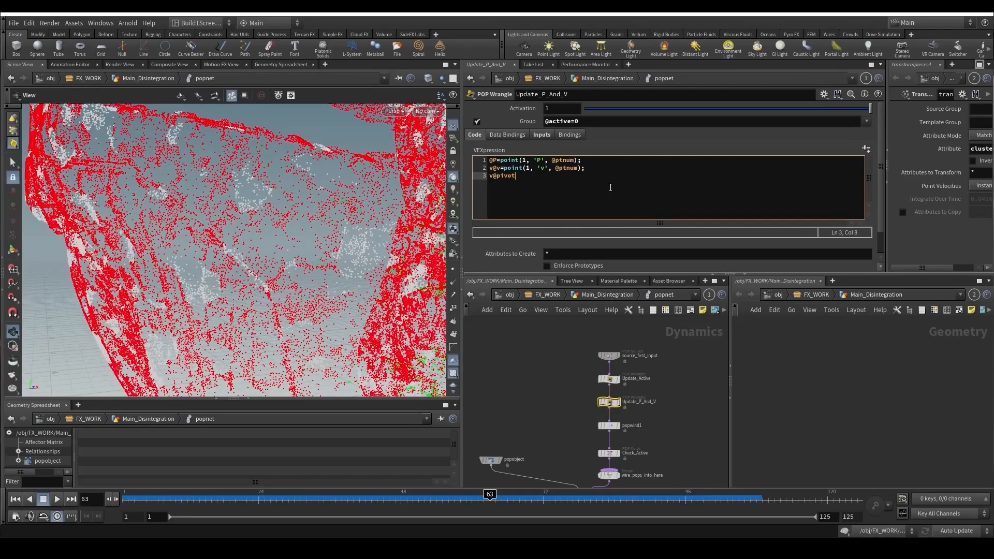
drag(584, 168, 540, 165)
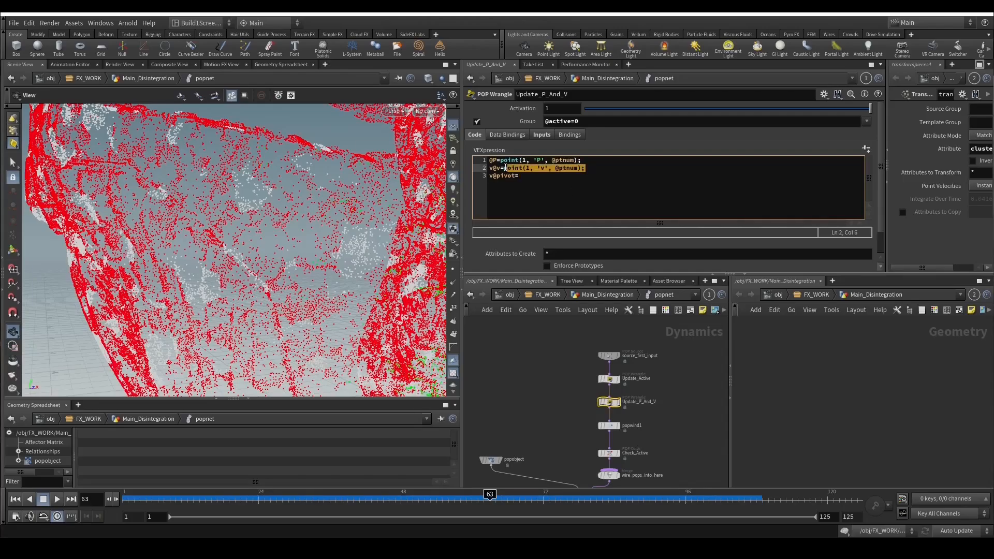
key(ctrl+c)
click(534, 180)
key(ctrl+v)
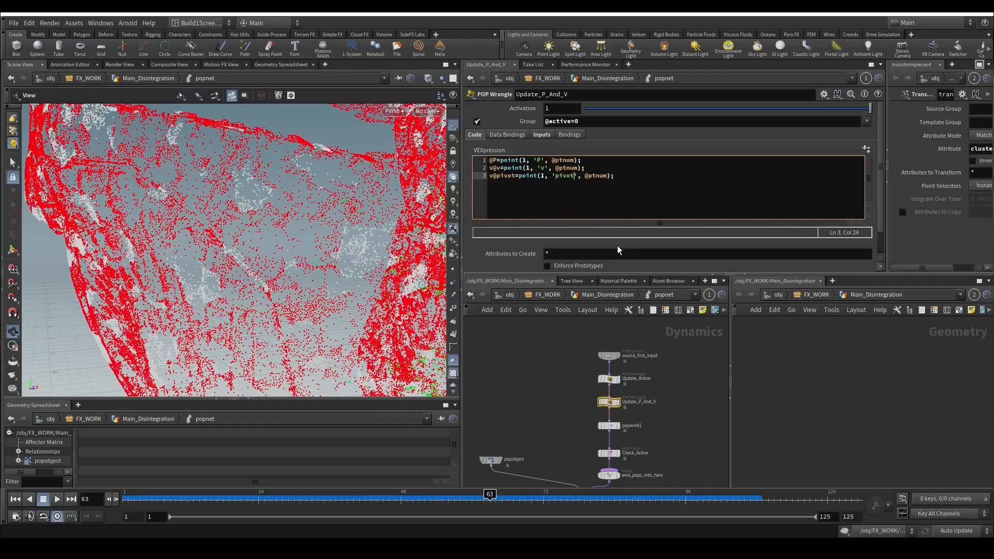
drag(640, 186, 453, 185)
click(687, 187)
key(Return)
key(ctrl+v)
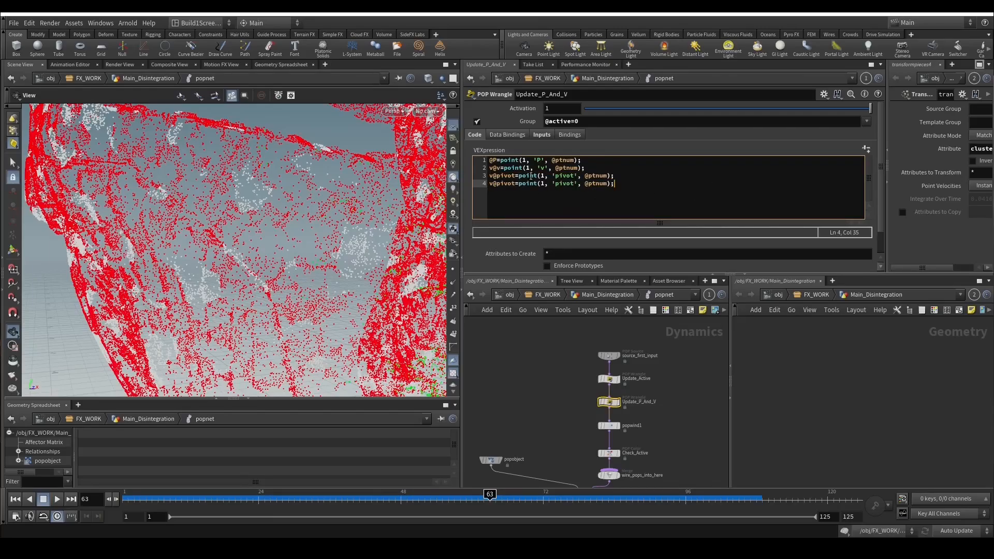
key(BackSpace)
text(p@orien)
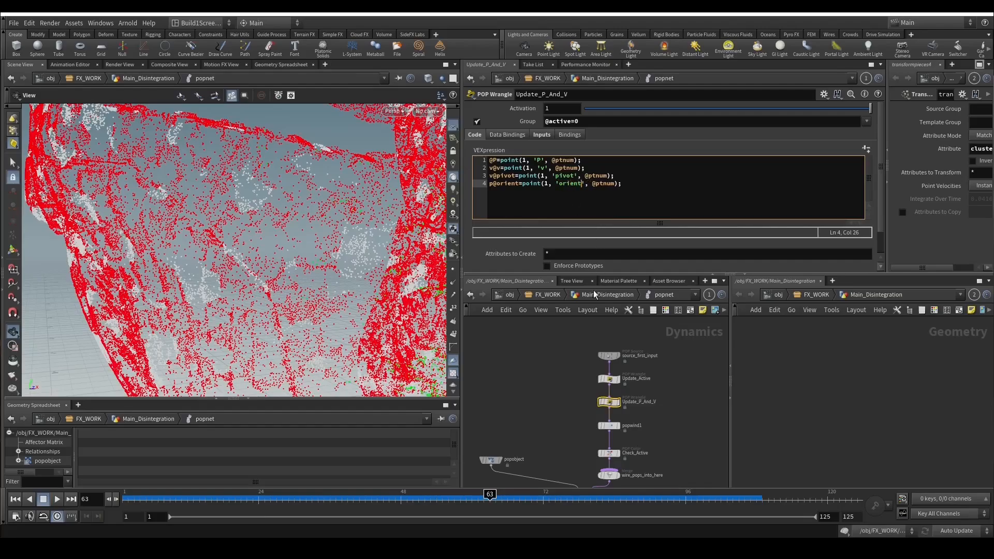
Return to Main_Disintegration, select transformpieces4, simulate to frame 32 and examine the front of the mask.
key(u)
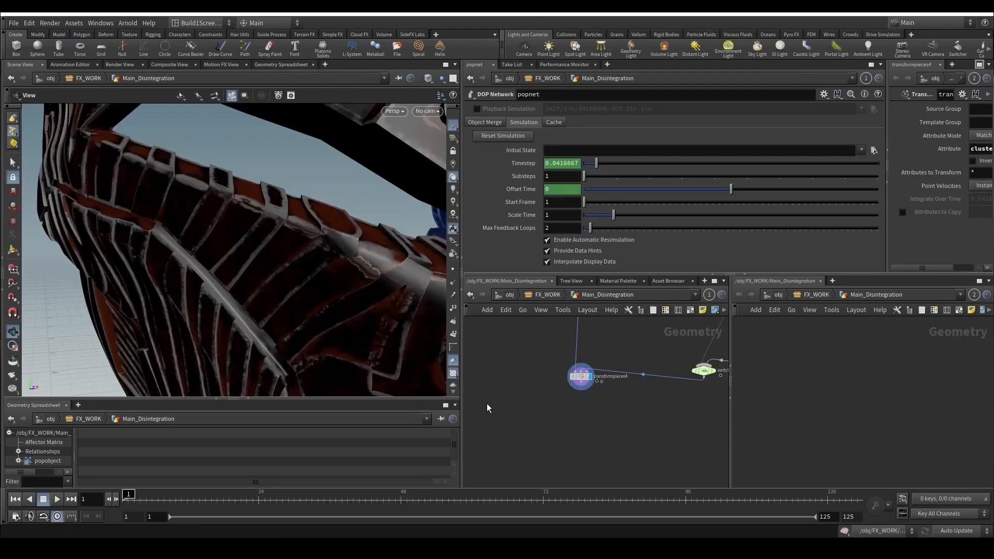
click(580, 376)
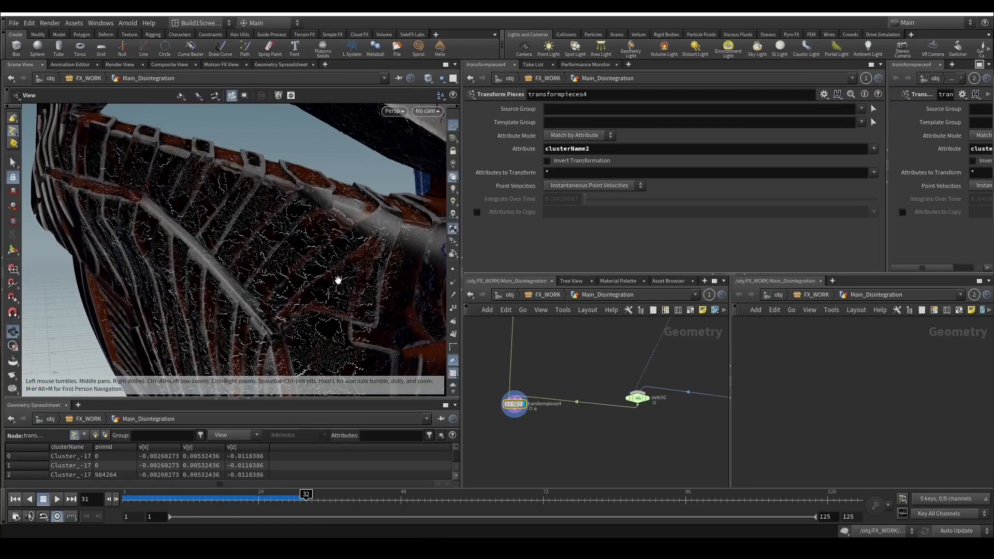
scroll(342, 282, down, 2)
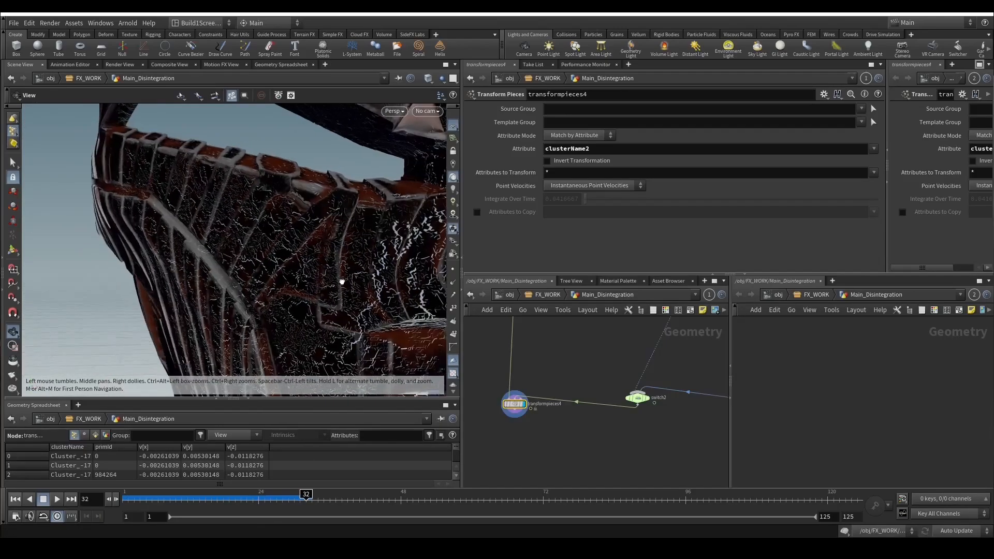
drag(342, 282, 219, 249)
scroll(297, 293, down, 4)
middle_drag(329, 307, 306, 295)
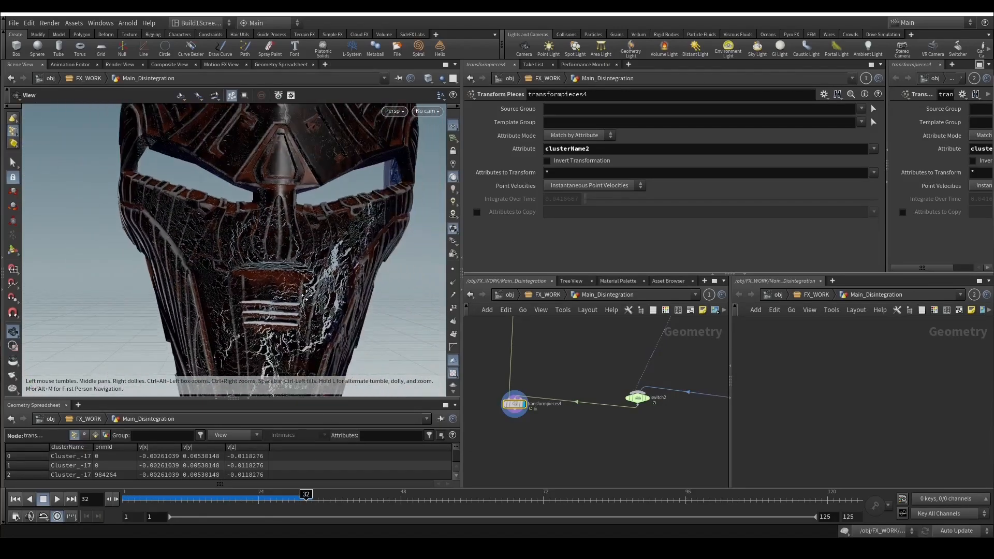
drag(307, 296, 259, 290)
Set Select Input of switch2 to 0 and back to 1, comparing both results around the mask's nose and forehead.
click(637, 398)
click(583, 108)
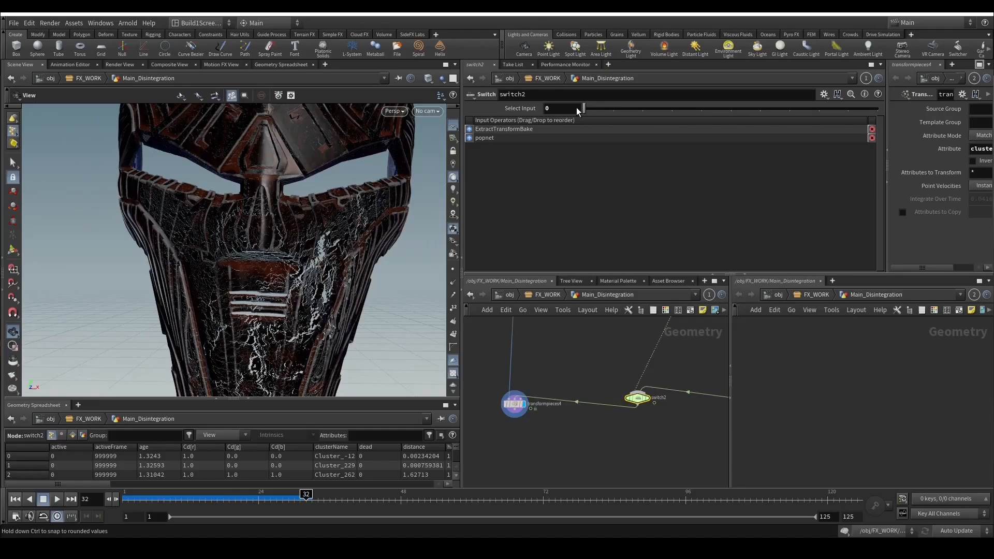
middle_drag(283, 124, 286, 236)
scroll(285, 222, up, 3)
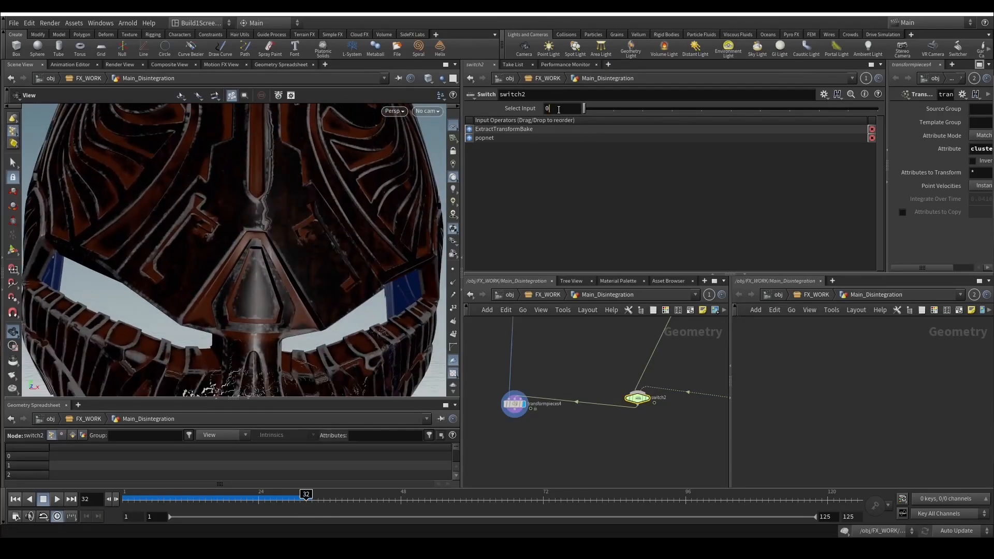
key(BackSpace)
text(1)
key(Return)
scroll(311, 262, up, 3)
mouse_move(315, 262)
mouse_down()
mouse_move(293, 242)
mouse_move(311, 259)
mouse_up()
Preview the points output by Compute_vel, popnet and switch2 in turn.
middle_drag(627, 404, 479, 453)
scroll(572, 488, up, 3)
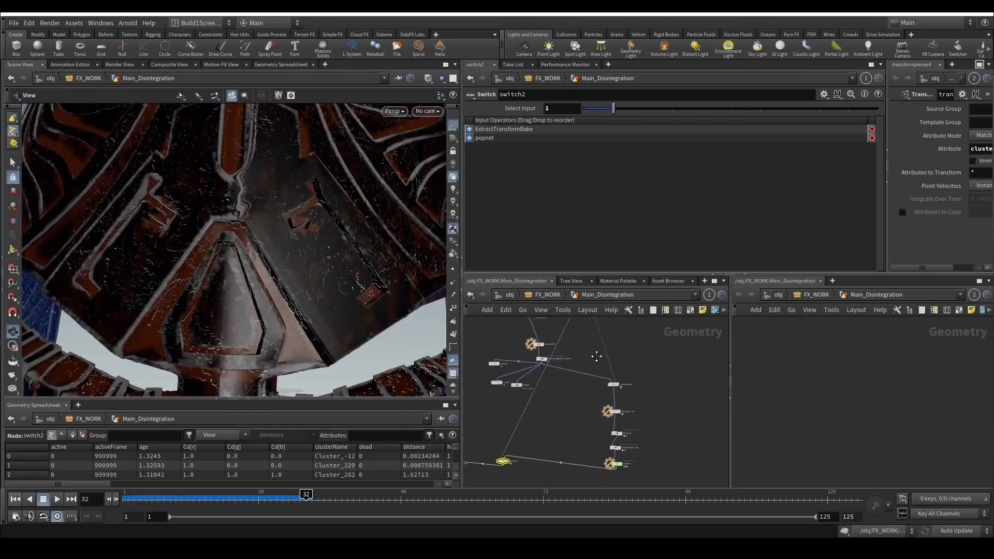
click(608, 414)
click(614, 418)
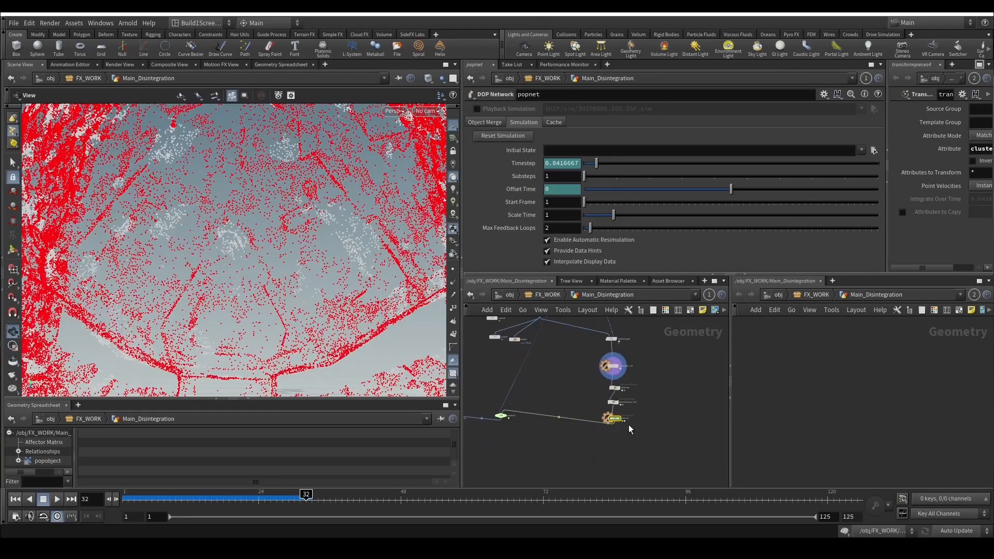
middle_click(614, 421)
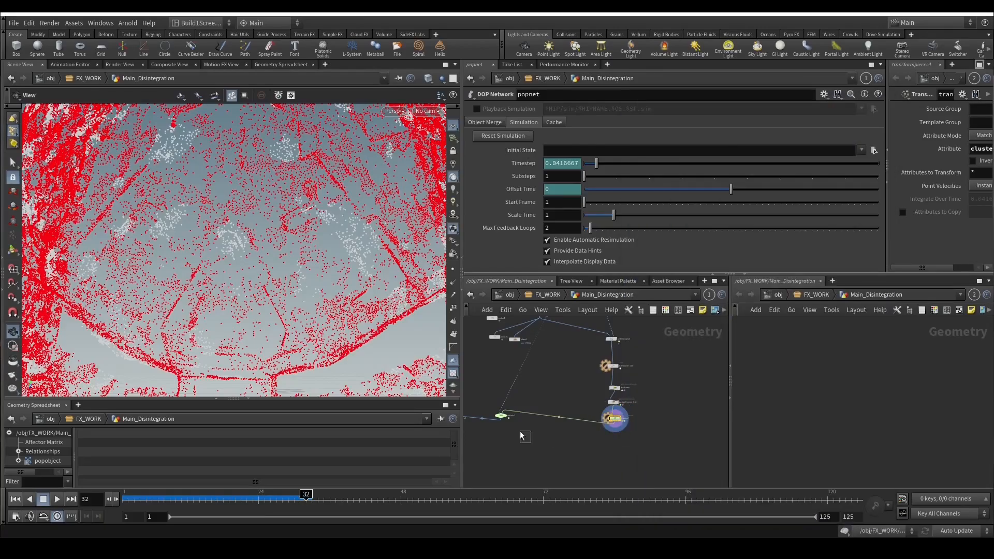
drag(498, 415, 525, 436)
Insert an Attribute Delete node on the wire between popnet and switch2, placed just below popnet.
key(Tab)
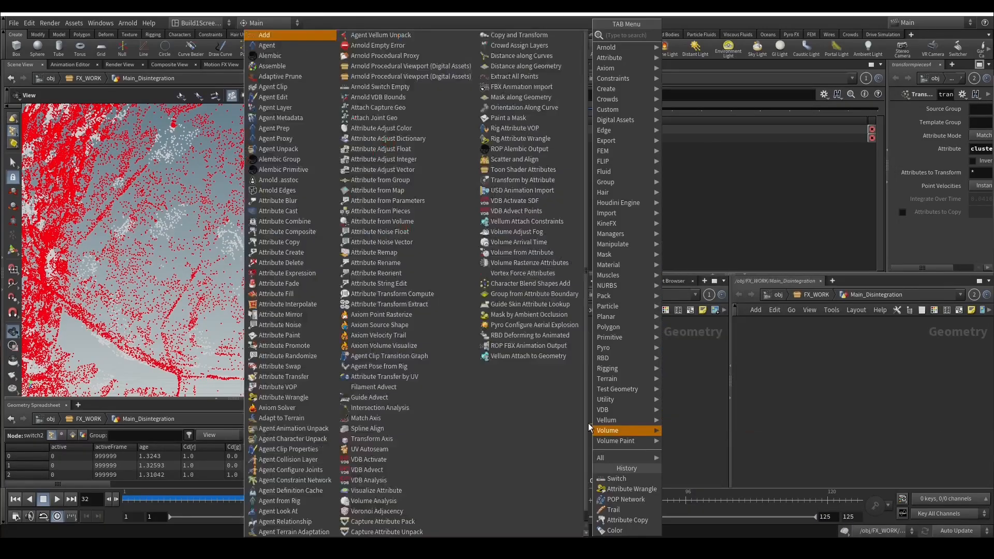
click(589, 424)
click(593, 418)
scroll(596, 424, up, 3)
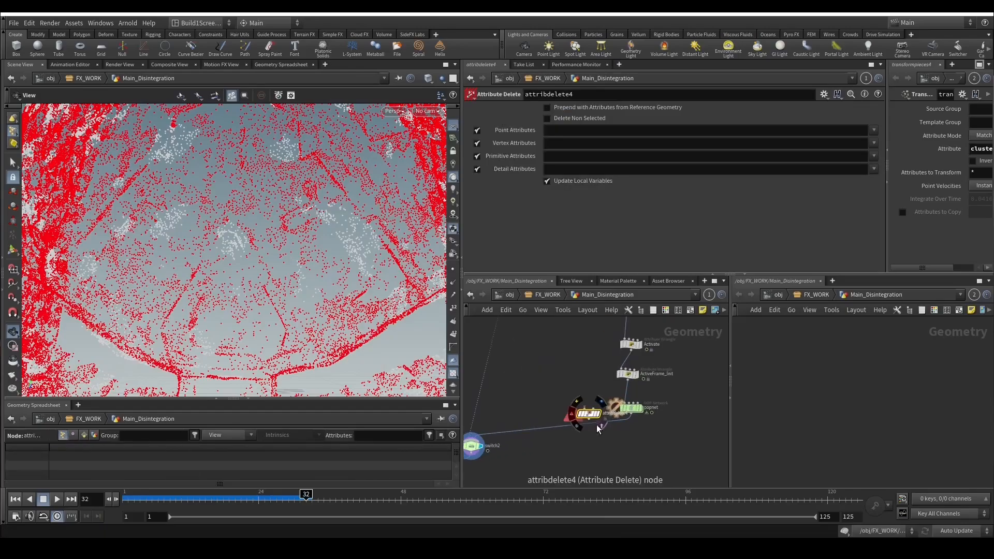
drag(595, 423, 625, 435)
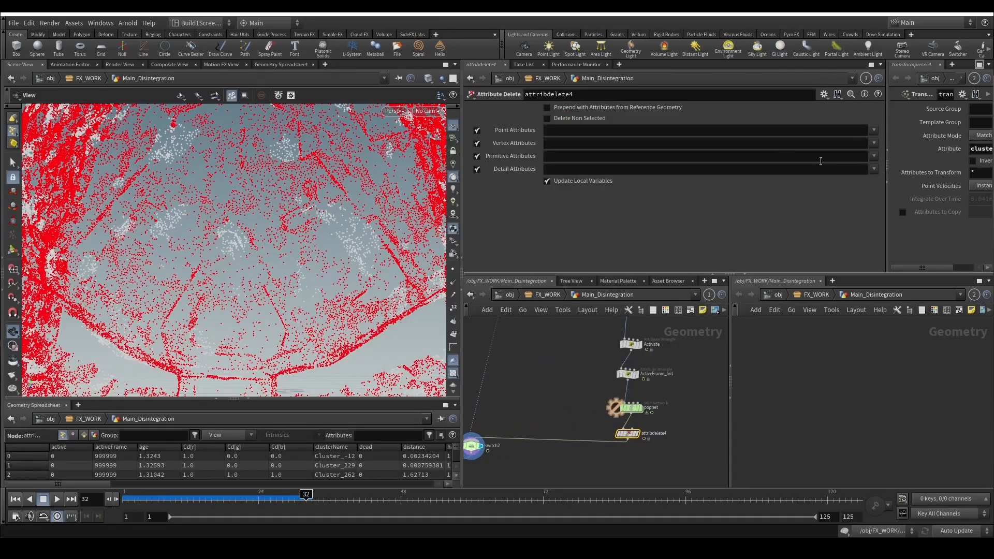
Enable Delete Non Selected on the Attribute Delete node and list pivot, orient and clusterName as point attributes.
click(875, 131)
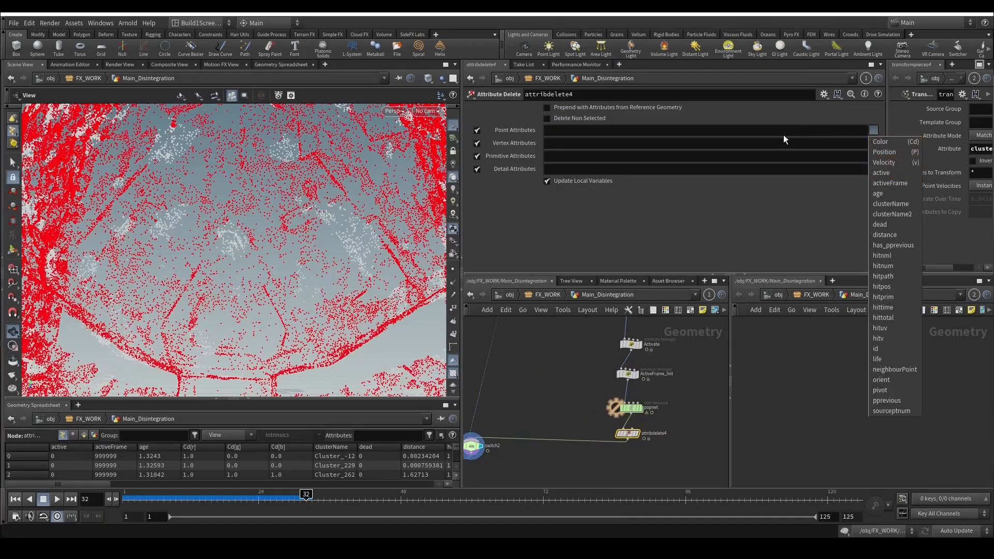
click(588, 119)
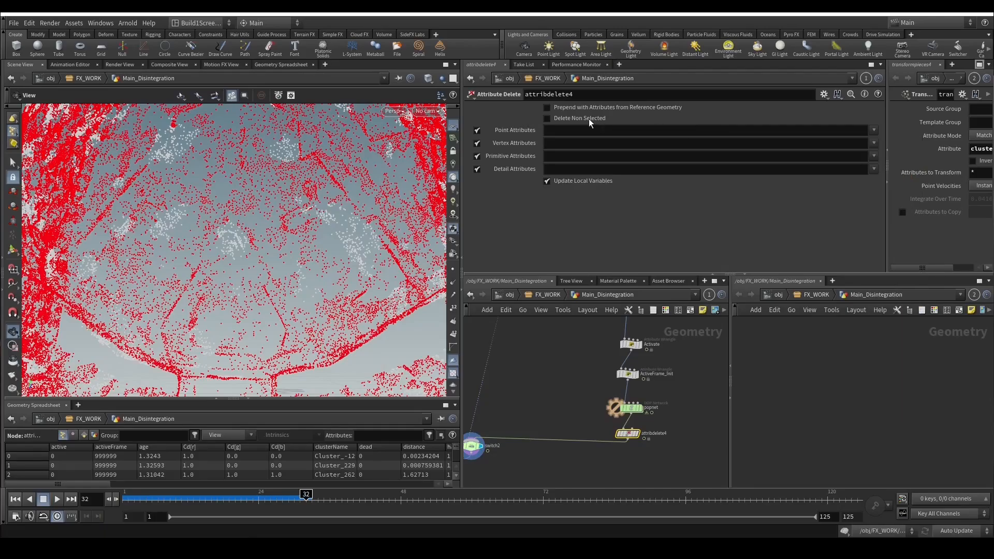
click(876, 131)
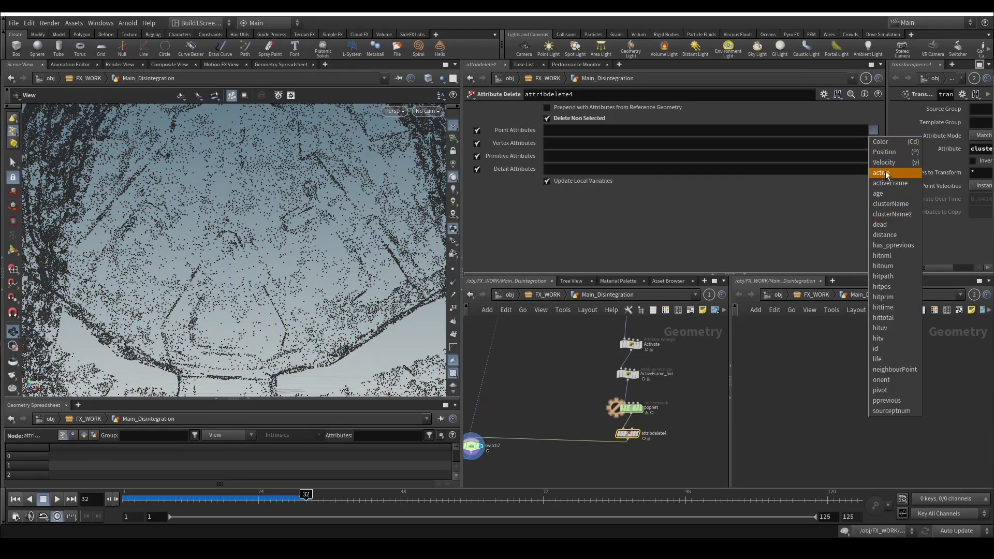
click(881, 392)
click(874, 130)
click(882, 391)
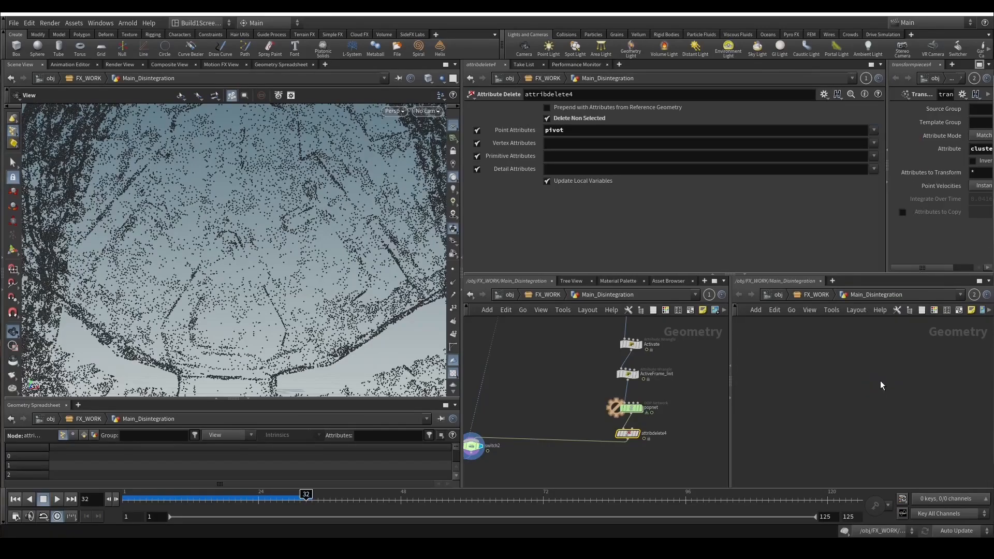
click(874, 131)
click(893, 206)
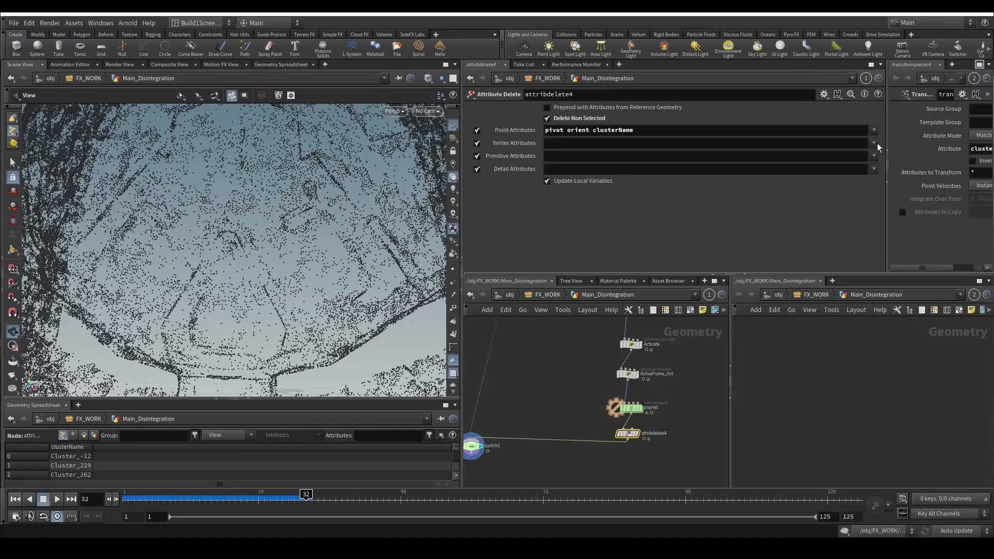
Widen the kept point attributes by changing clusterName to clusterName* and adding id and neighbourPoint.
click(774, 129)
key(Return)
click(874, 130)
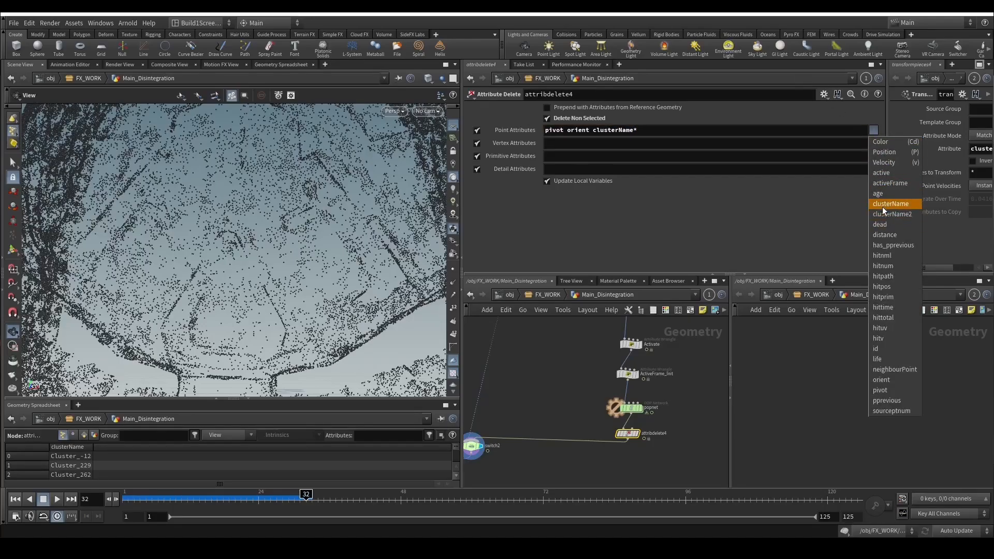
click(896, 349)
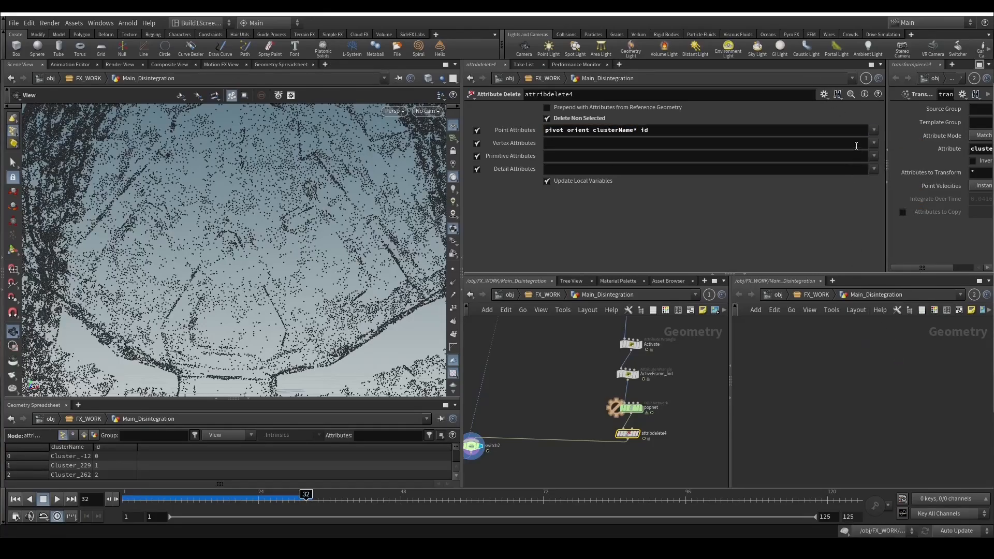
click(874, 130)
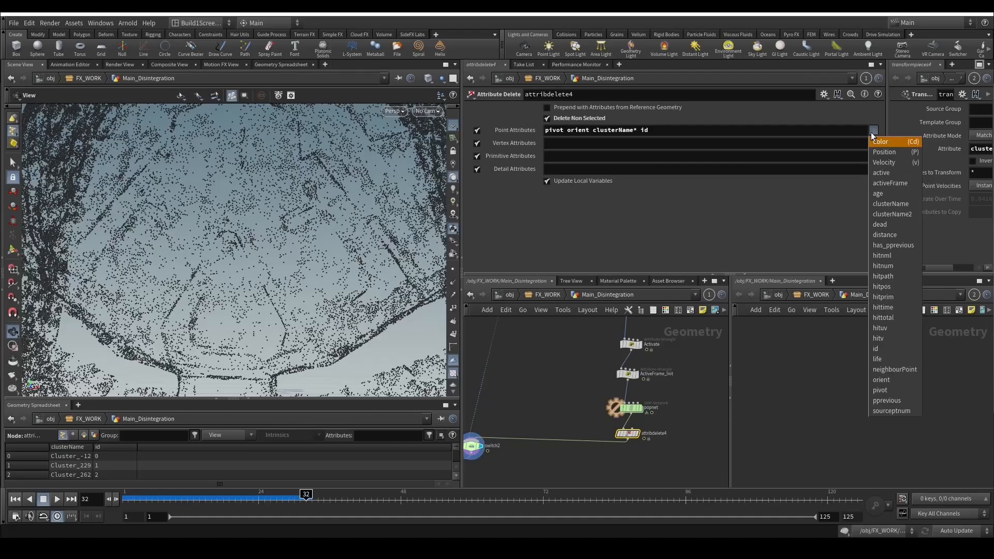
click(882, 371)
Display transformpieces4 again and move it lower in the network, level with the switch.
middle_drag(582, 421, 651, 421)
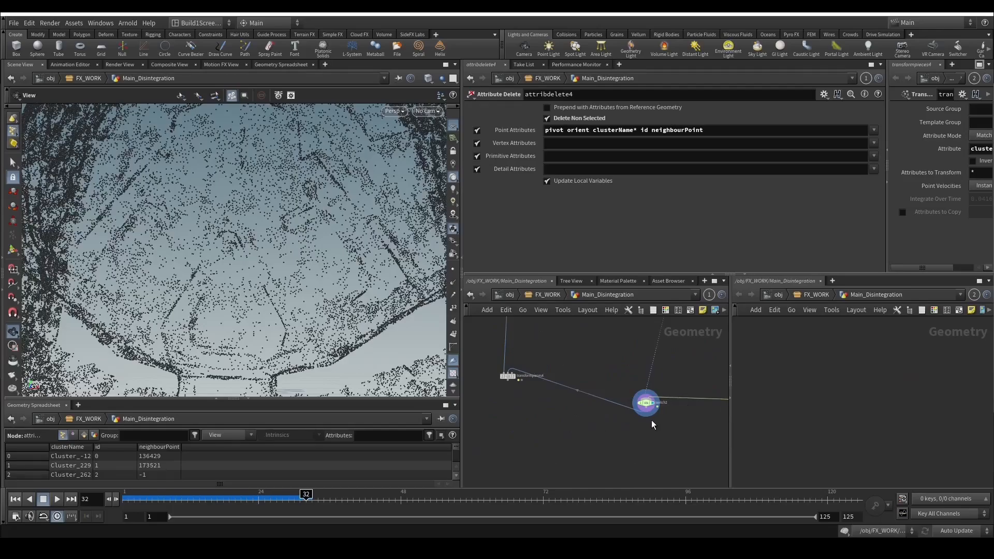
click(647, 405)
click(510, 375)
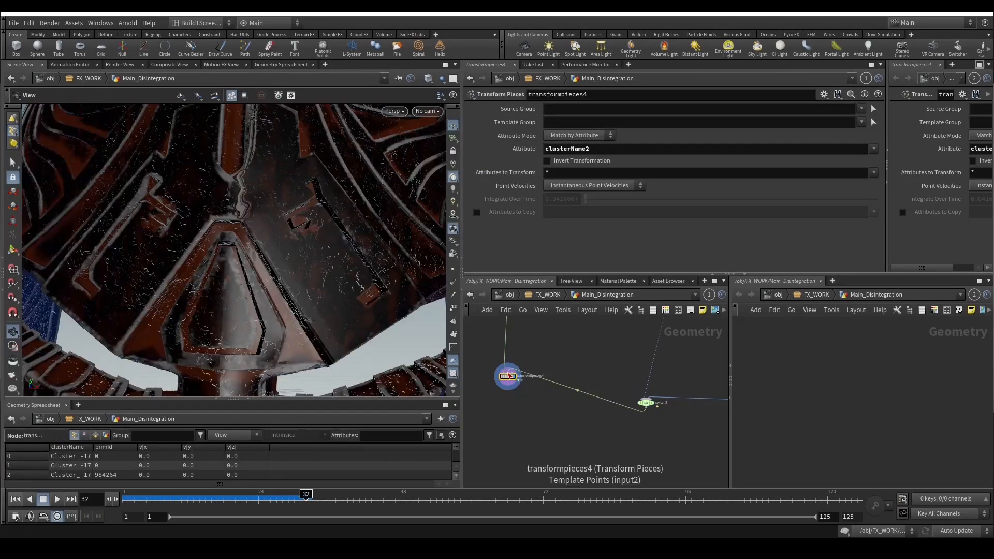
drag(507, 375, 510, 425)
Toggle Select Input of switch2 to 0 and back to 1 to compare the baked and cleaned popnet results on the mask.
click(646, 403)
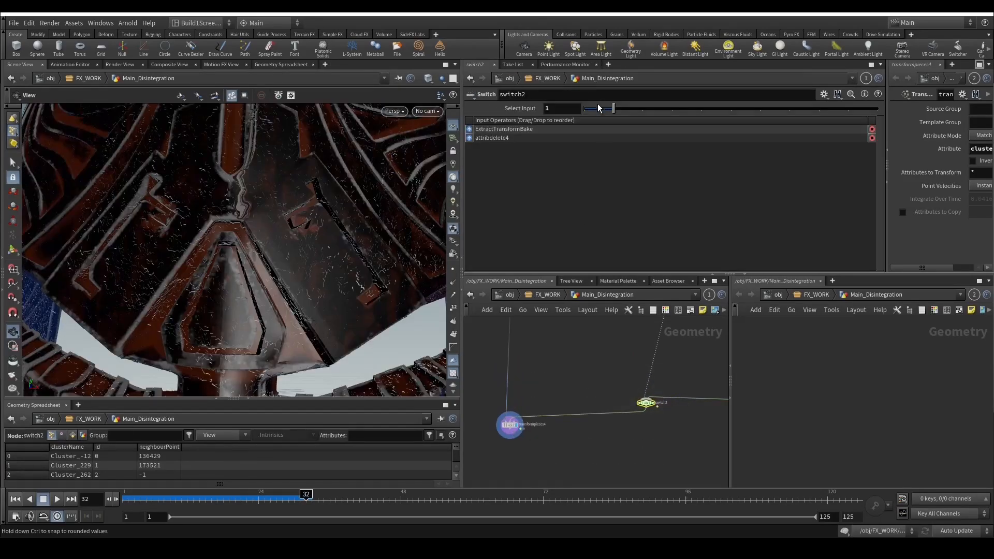
drag(587, 108, 614, 108)
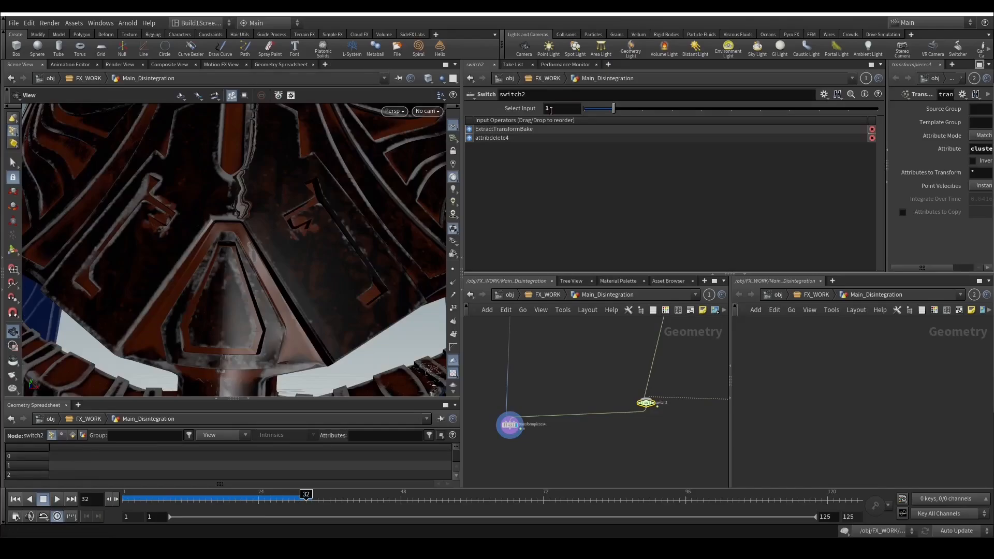
drag(297, 269, 373, 322)
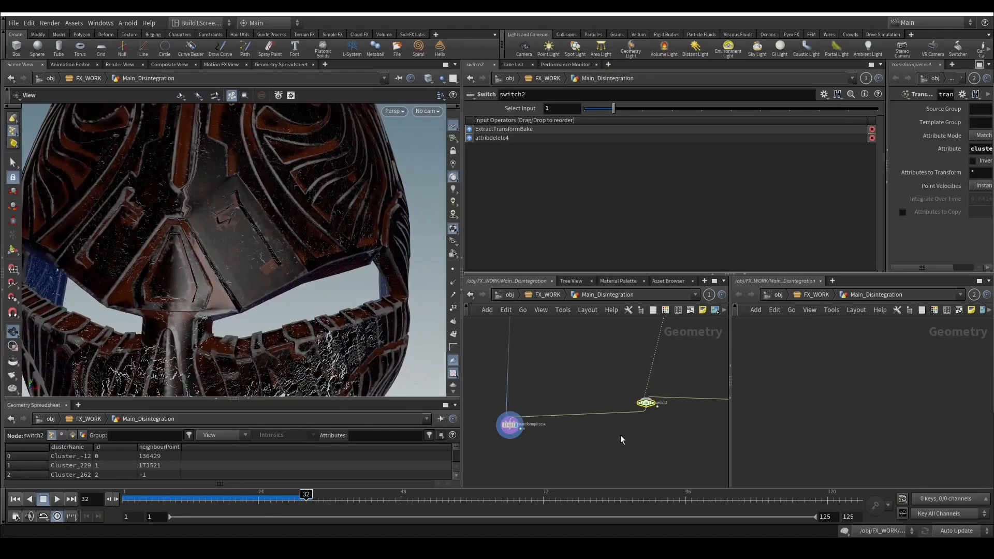
Select and display the attribcopy6 node above Compute_vel and frame its points in the viewport.
middle_drag(535, 429, 552, 411)
click(577, 386)
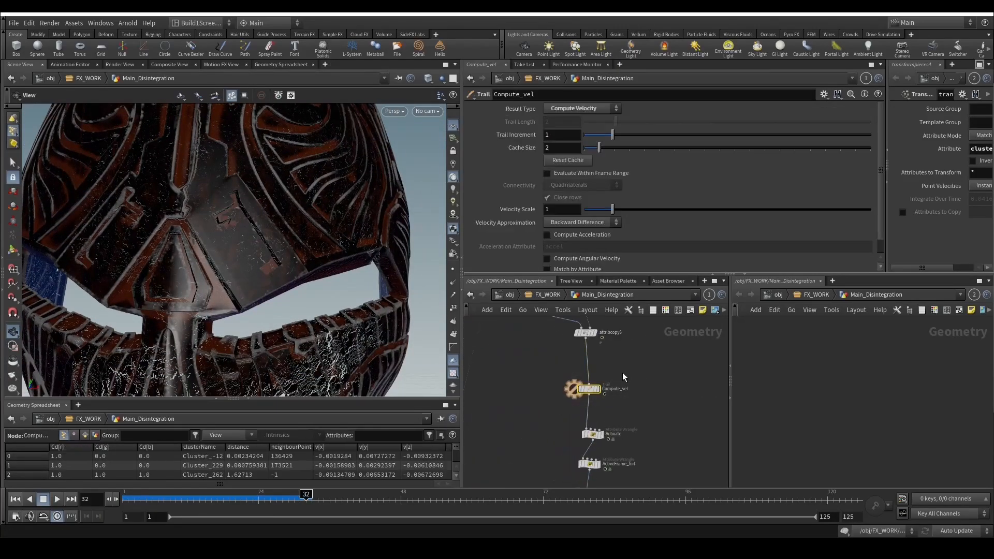
middle_drag(622, 371, 584, 414)
scroll(601, 400, up, 3)
drag(599, 399, 660, 365)
key(r)
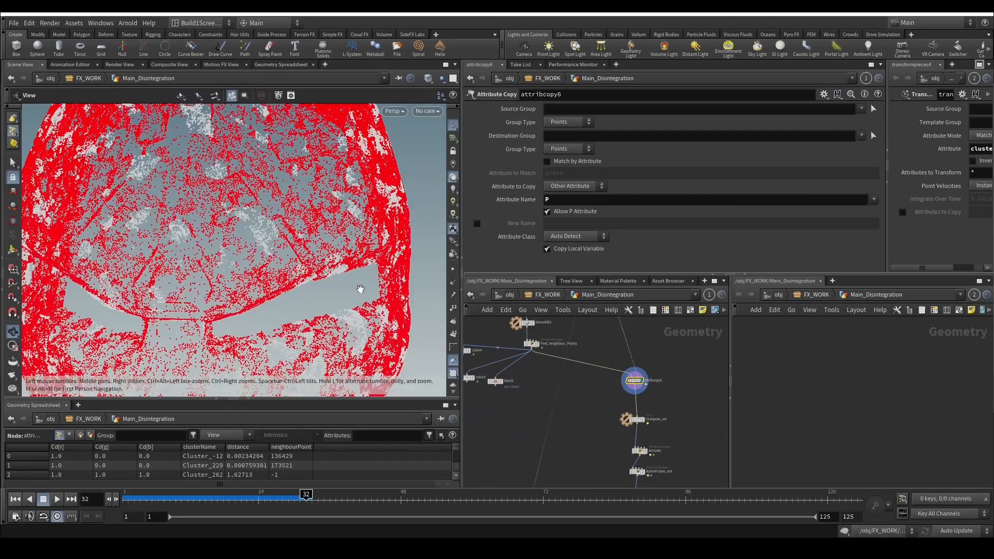
drag(359, 288, 310, 290)
scroll(554, 383, down, 2)
middle_drag(332, 280, 378, 238)
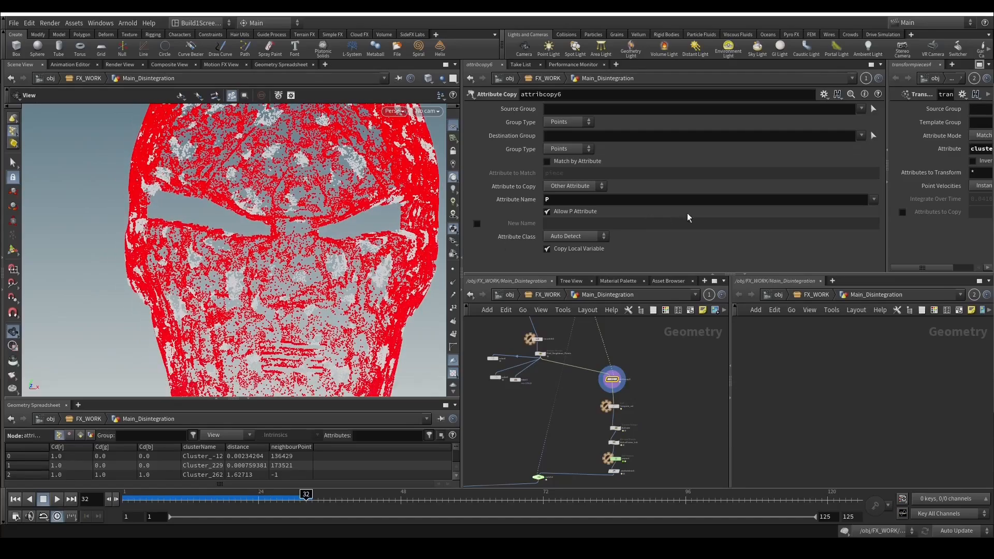
Add orient and pivot to P in the list of attributes copied by attribcopy6.
click(874, 200)
click(881, 231)
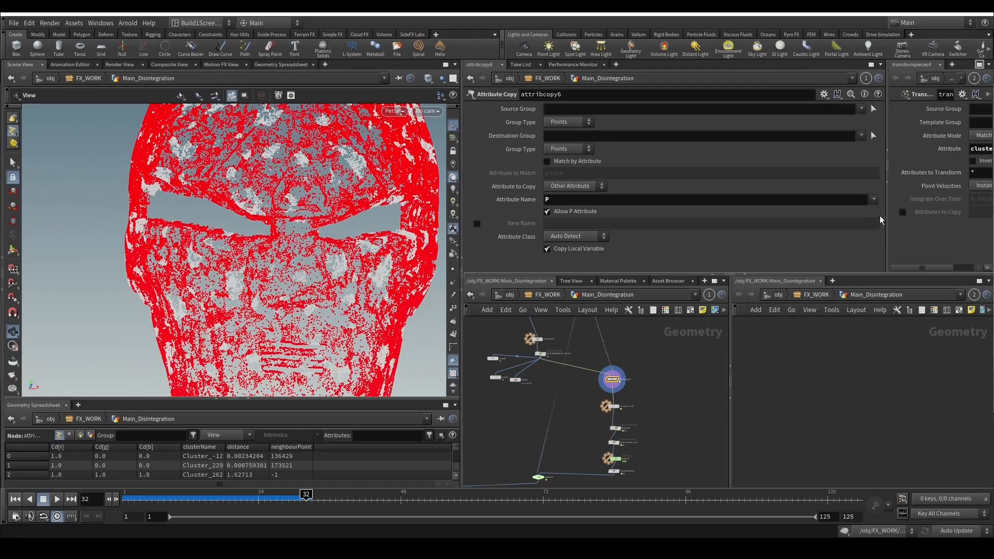
click(874, 199)
click(880, 242)
Reset the simulation of the popnet DOP network.
scroll(690, 423, up, 3)
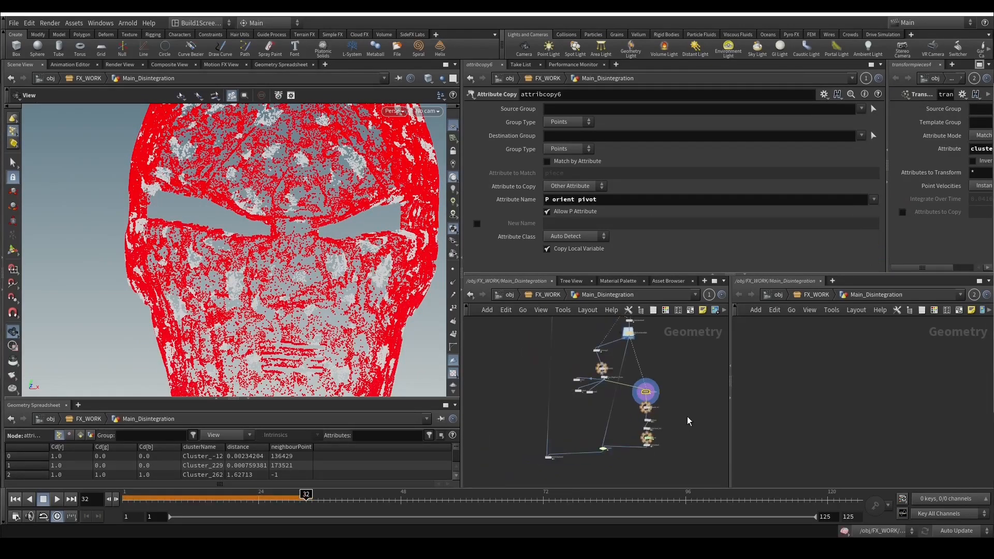
middle_drag(557, 443, 590, 451)
drag(602, 448, 551, 414)
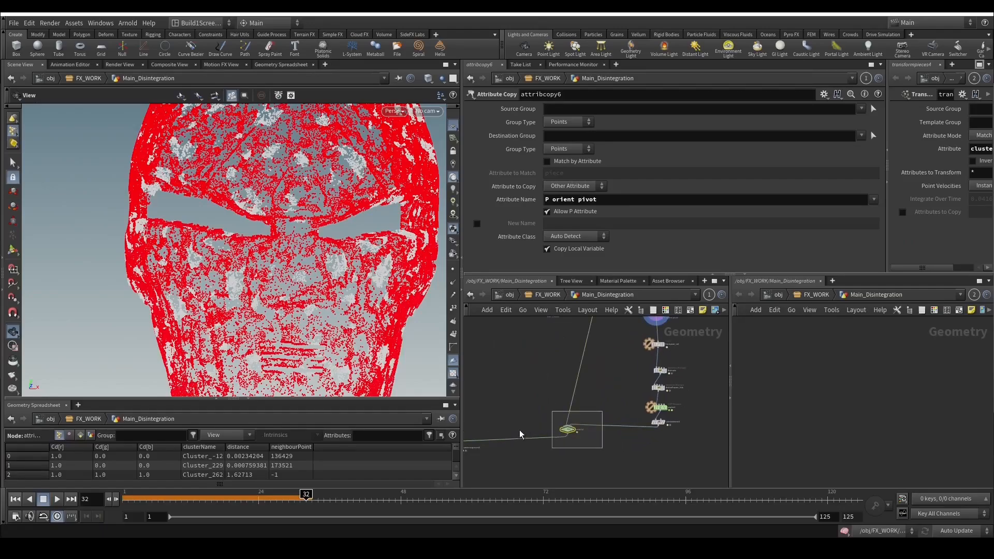
scroll(520, 435, down, 1)
middle_drag(551, 460, 588, 461)
scroll(681, 428, up, 2)
click(664, 406)
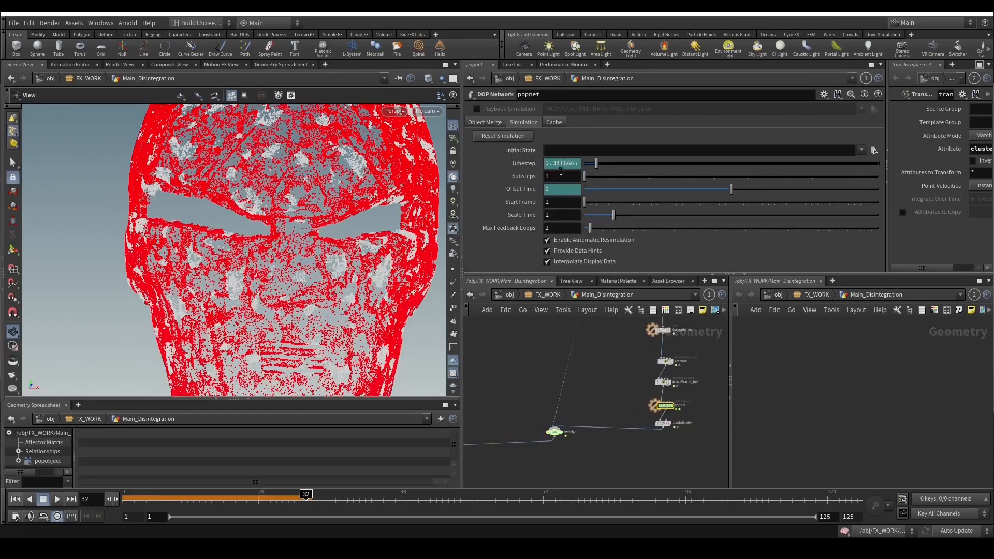
click(514, 137)
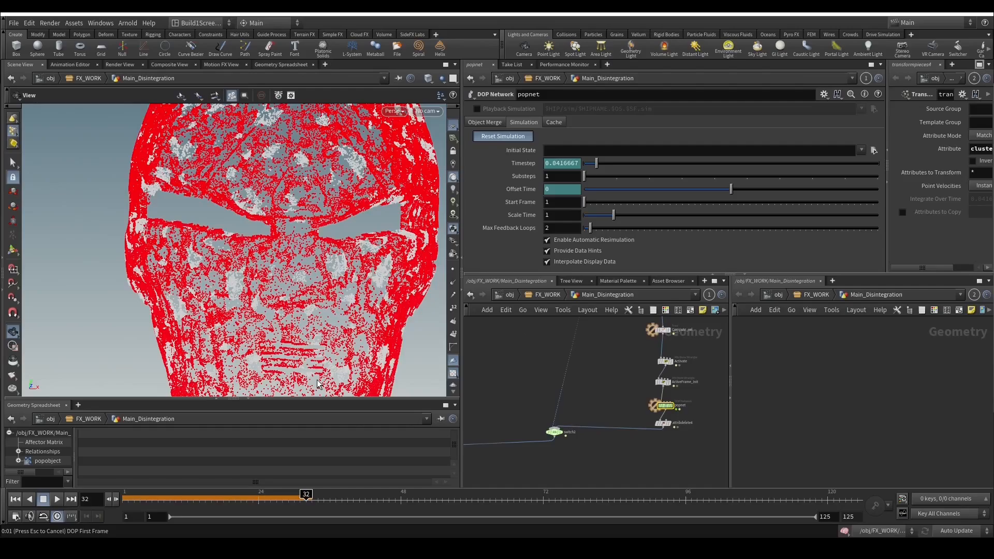
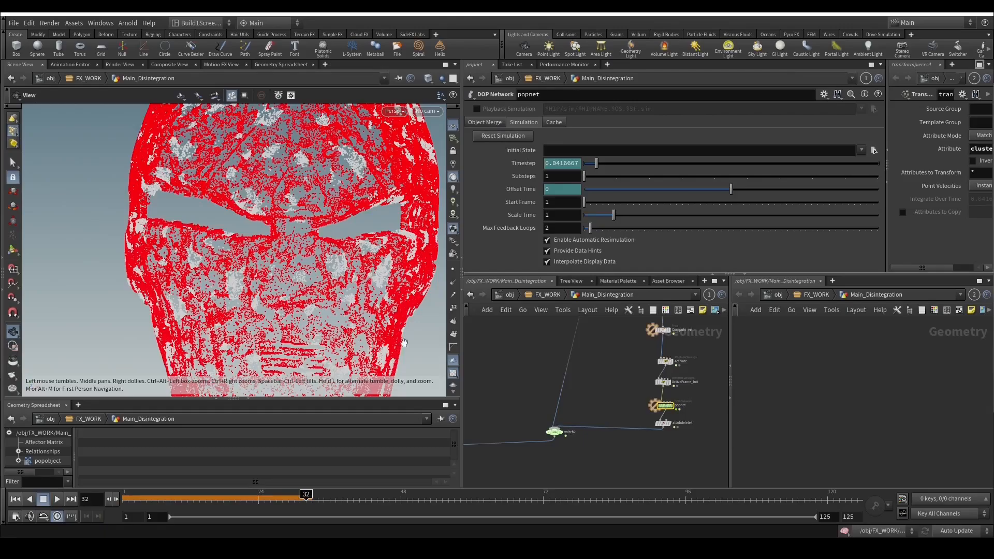
Display transformpieces4 and switch switch2 to input 0 and back to 1 to compare both sources on the mask.
scroll(551, 430, down, 3)
click(489, 439)
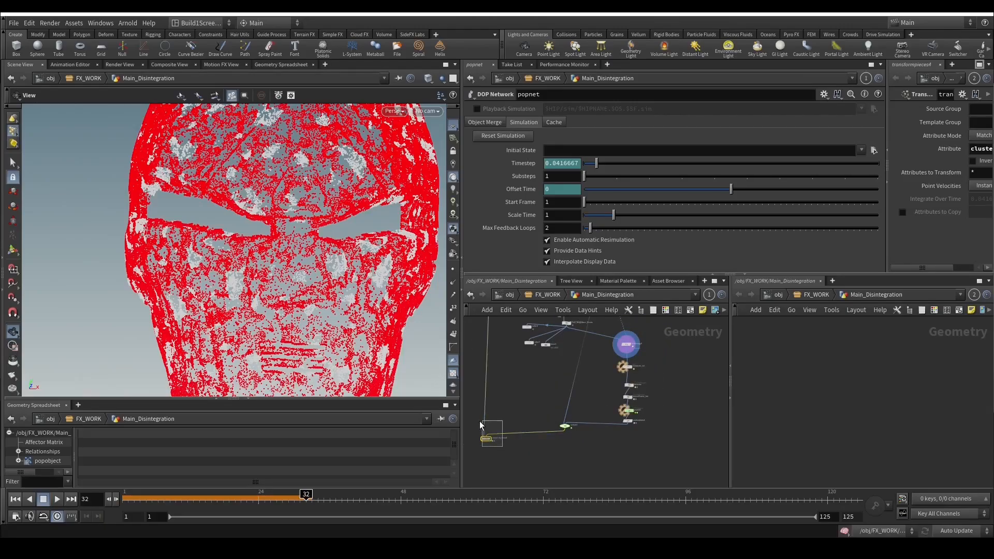
mouse_move(373, 340)
middle_down()
mouse_move(335, 246)
mouse_move(322, 173)
mouse_move(386, 284)
middle_up()
click(565, 427)
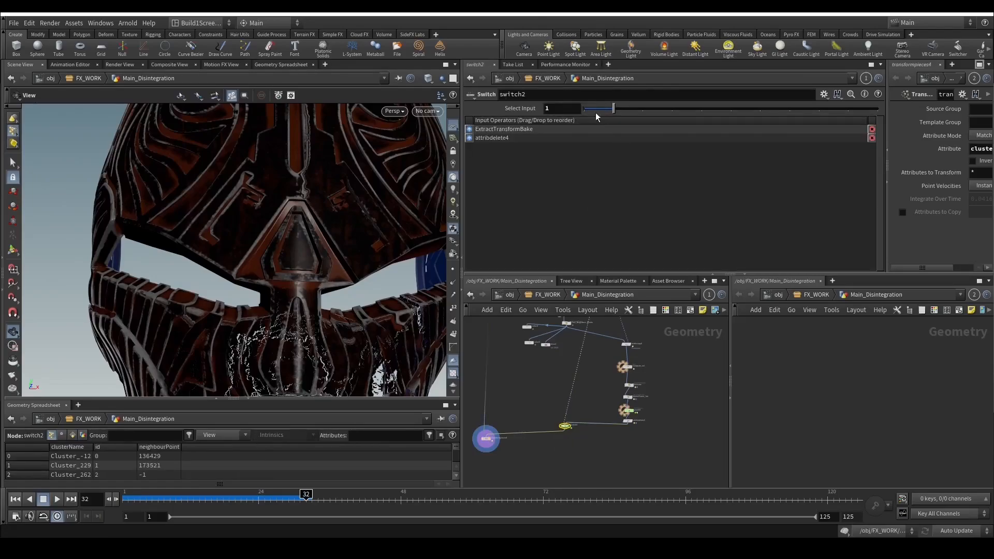
drag(594, 111, 572, 109)
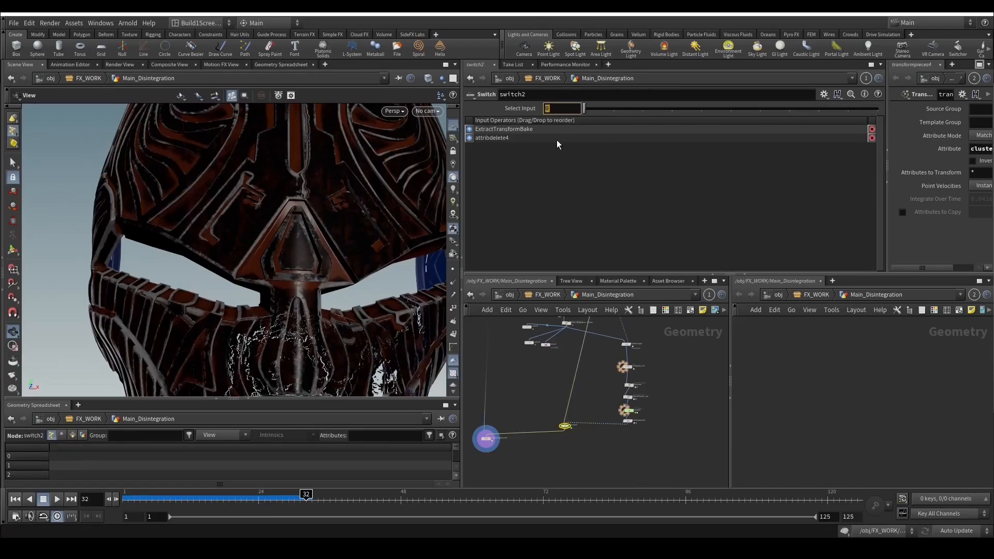
text(1)
key(Return)
scroll(304, 284, down, 2)
middle_drag(333, 321, 343, 269)
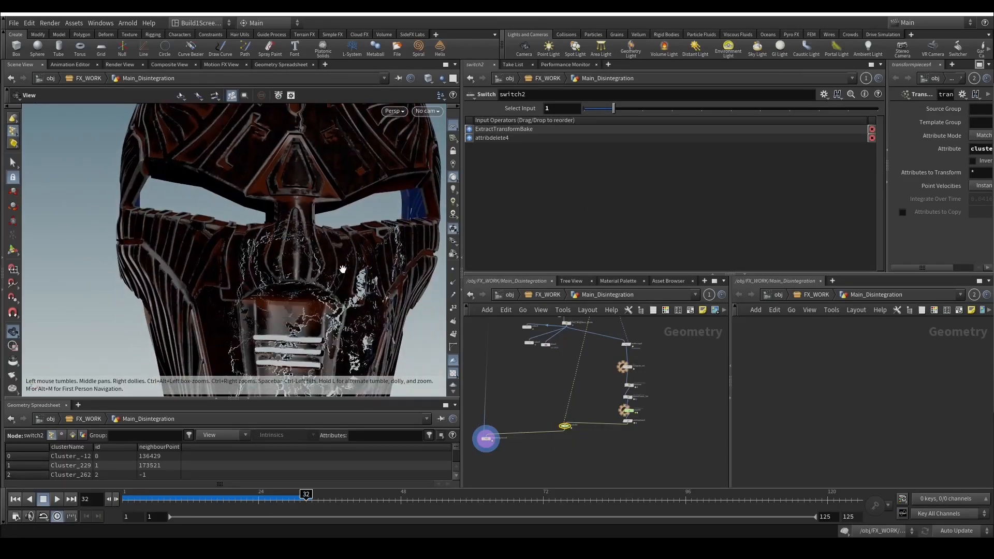
drag(343, 269, 300, 239)
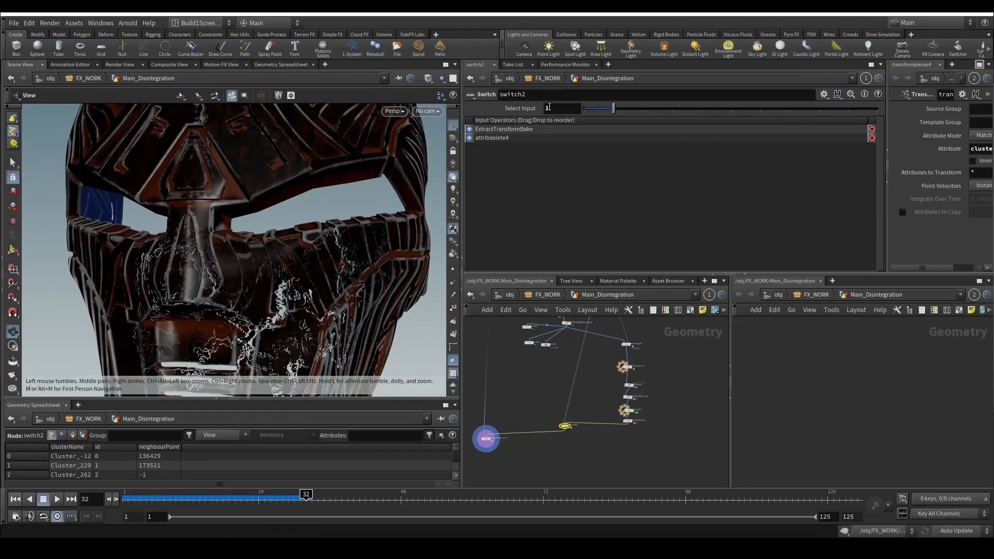
Compare the mask's lower half closely by alternating switch2 between inputs 0 and 1, ending on input 1.
double_click(549, 107)
text(0)
key(Return)
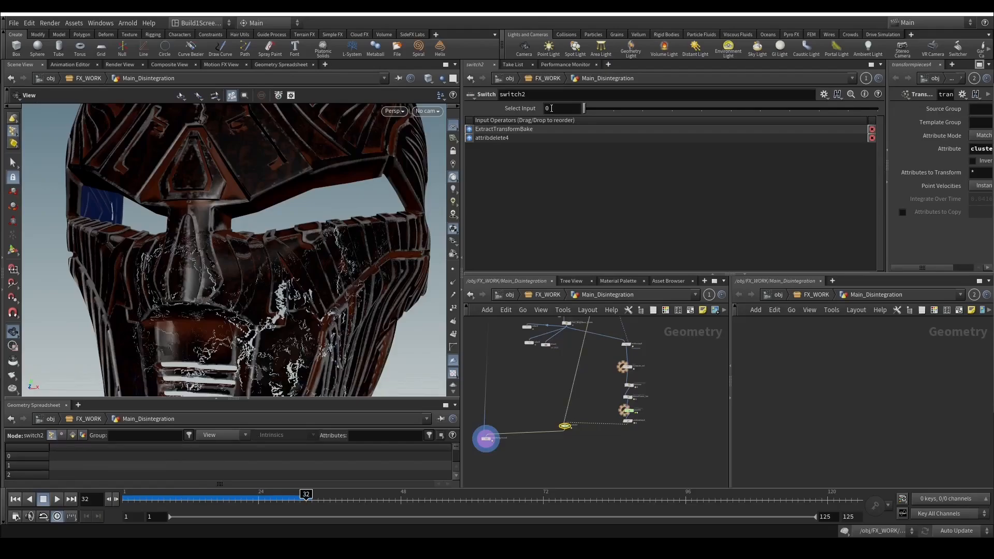
double_click(551, 109)
text(1)
key(Return)
middle_drag(560, 396, 551, 352)
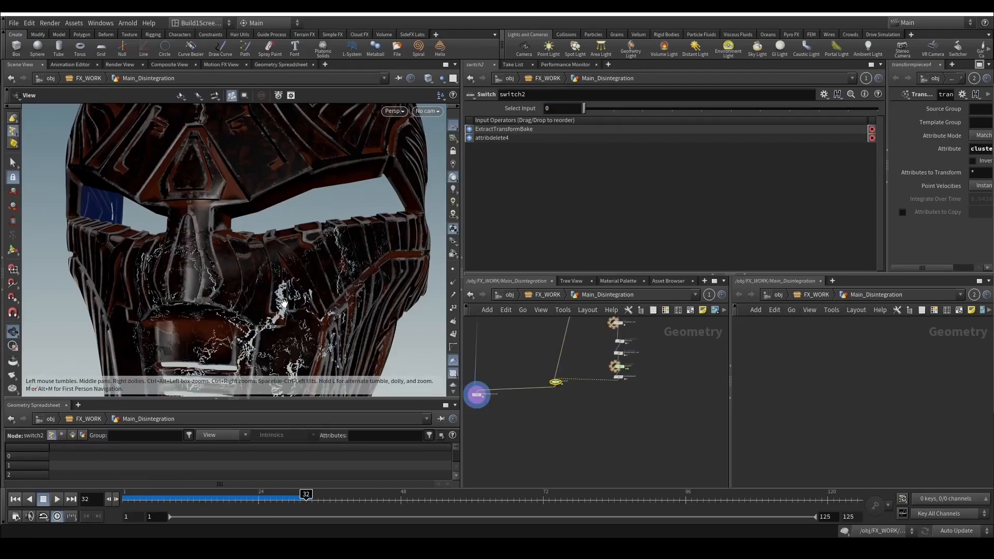
scroll(283, 304, up, 4)
double_click(558, 109)
text(1)
key(Return)
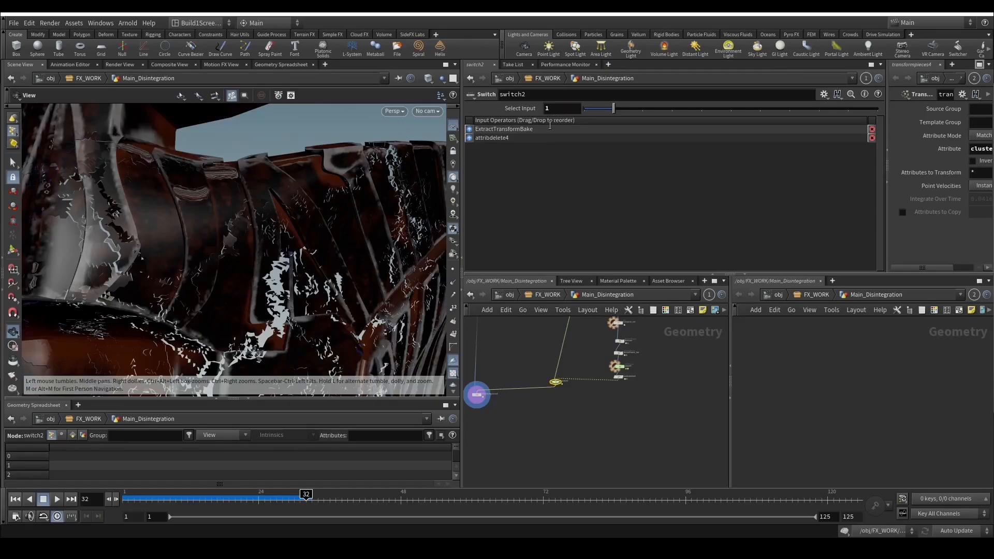
Examine the cracks beside the mask's mouth, advancing the timeline to frame 58.
scroll(282, 290, up, 6)
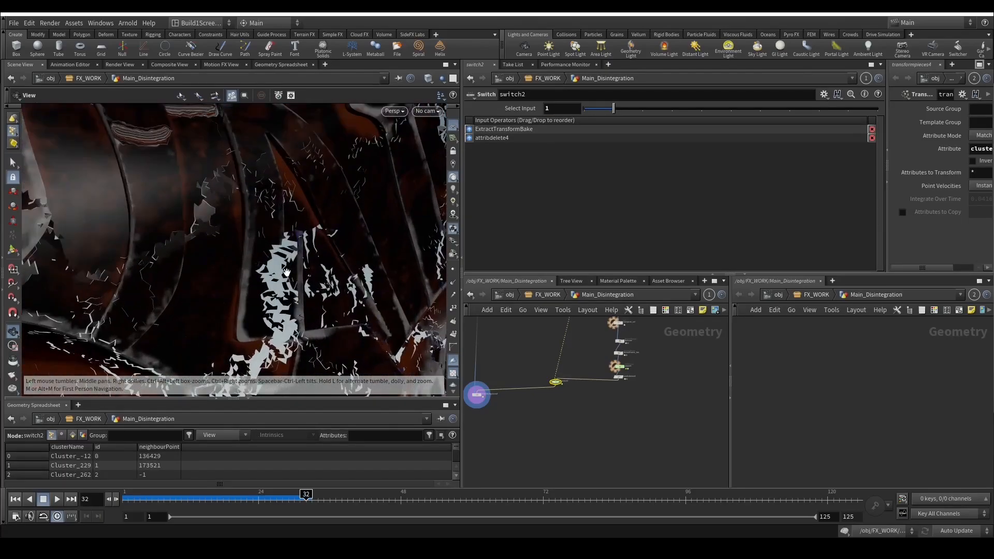
scroll(286, 293, down, 6)
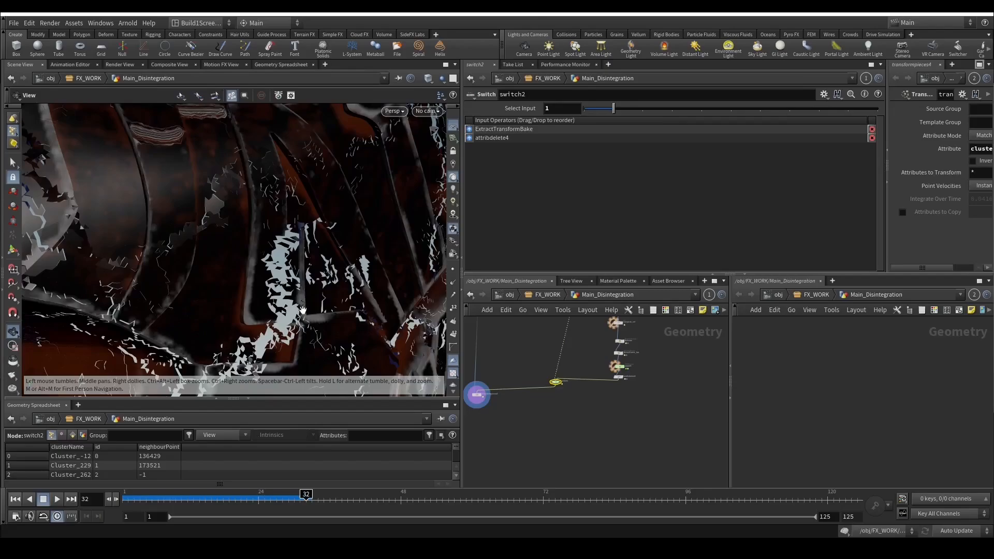
scroll(303, 319, down, 1)
middle_drag(303, 319, 299, 279)
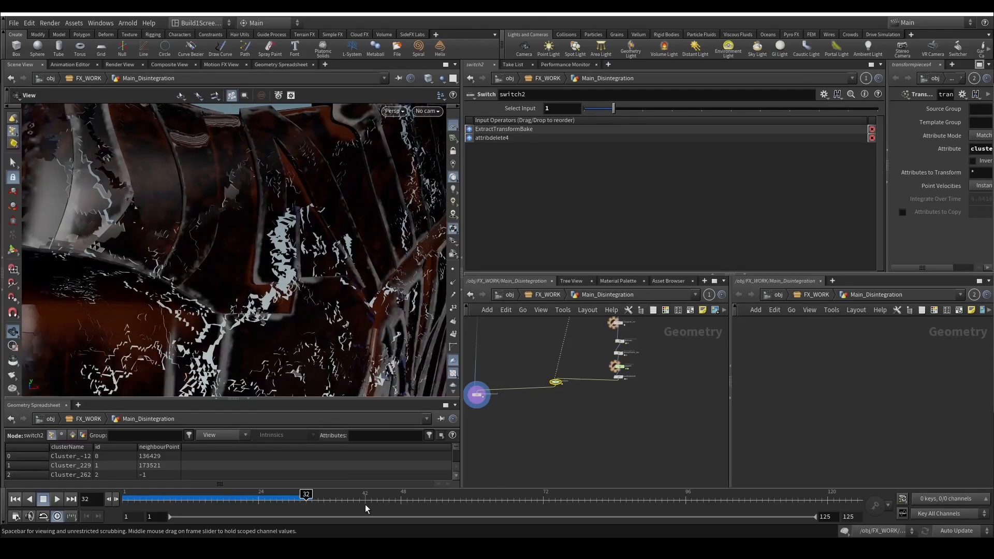
click(461, 500)
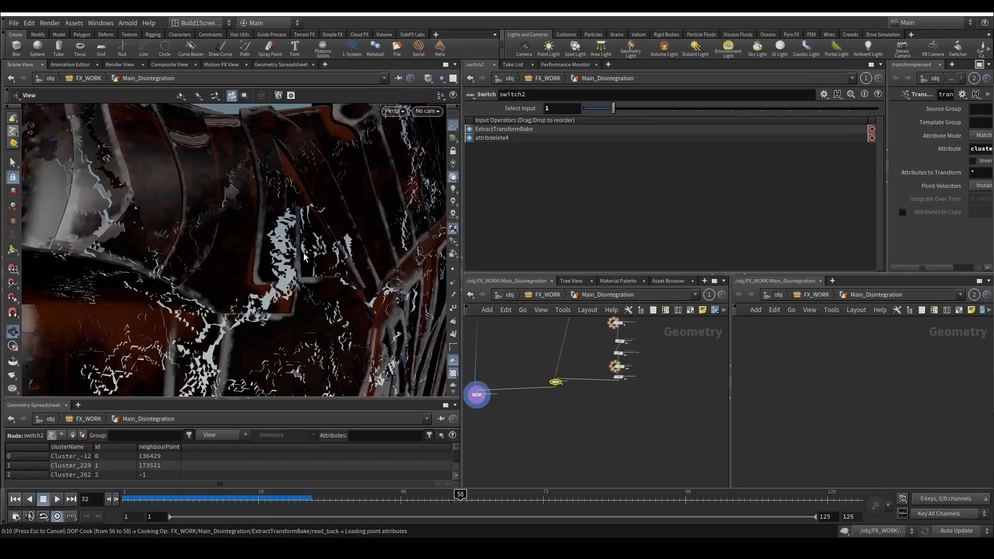
scroll(304, 257, down, 6)
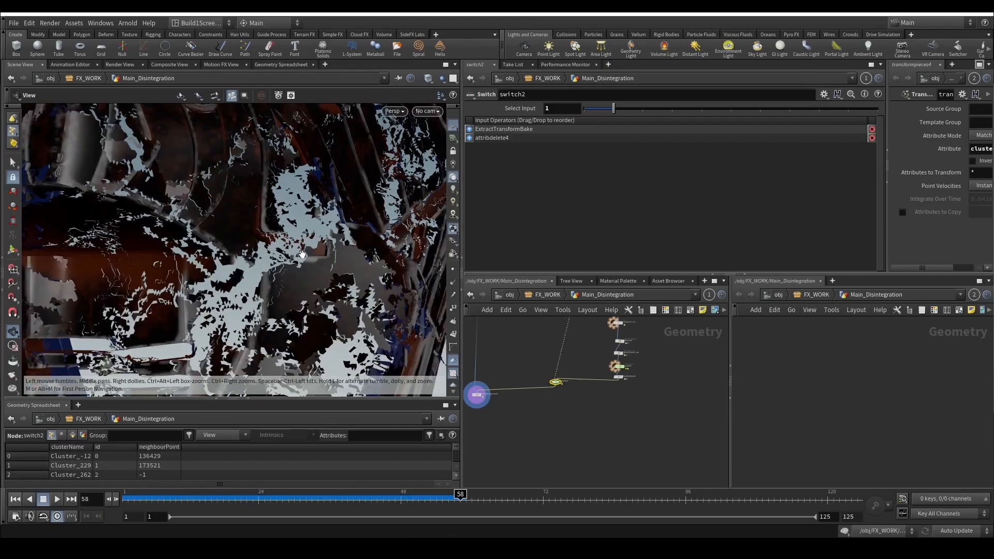
scroll(584, 422, up, 3)
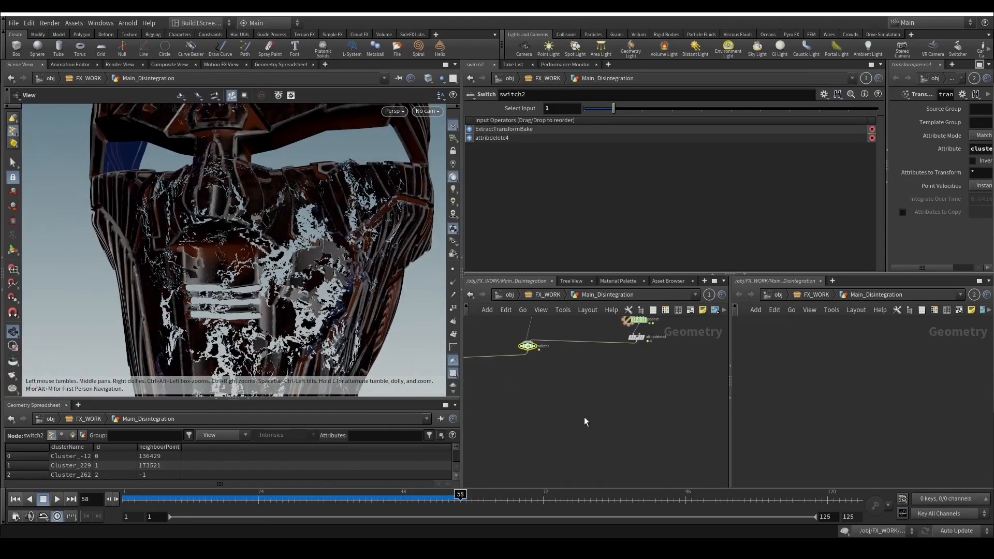
Set switch2 to input 0 at frame 58, inspect the cracked pieces up close, and return it to input 1.
click(584, 109)
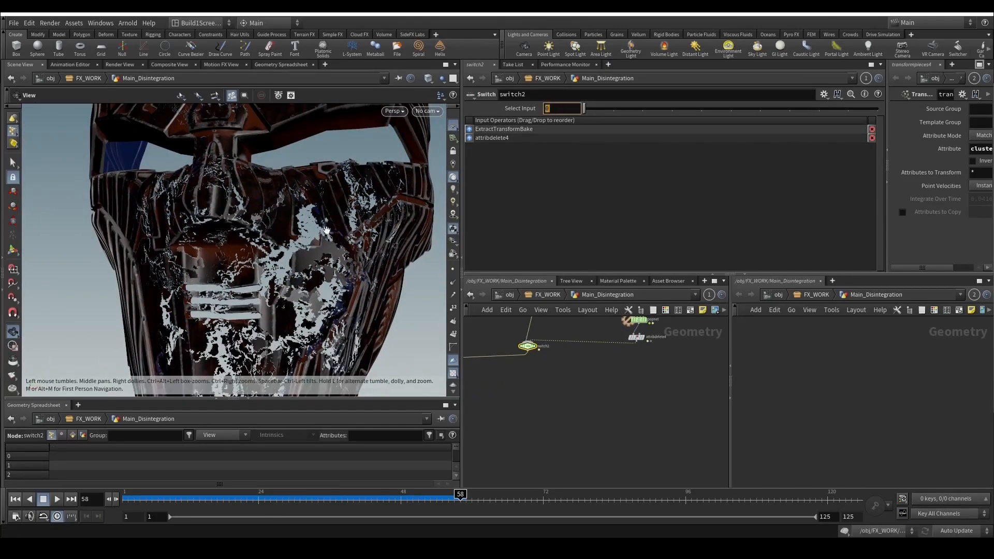
scroll(296, 247, up, 5)
drag(295, 247, 326, 243)
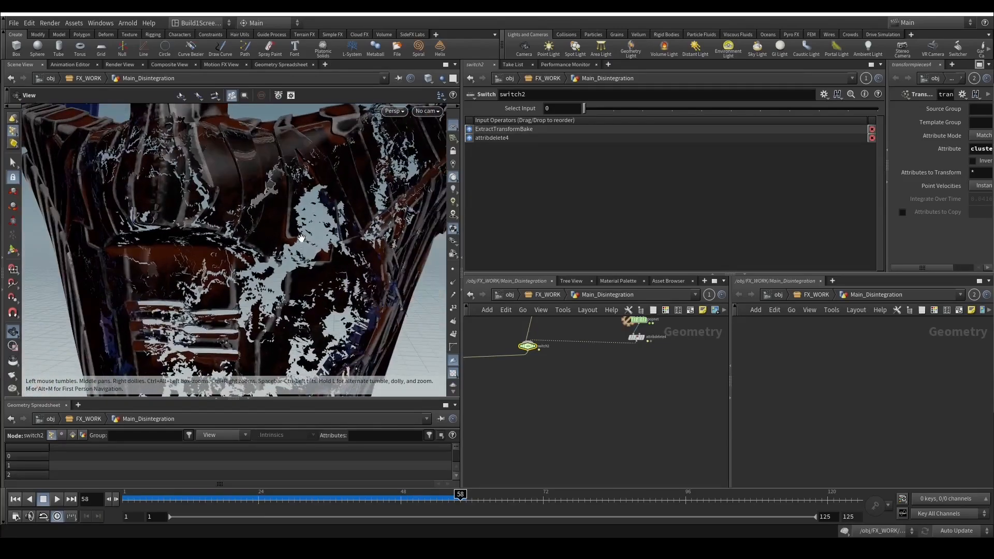
scroll(303, 228, up, 3)
middle_drag(305, 145, 324, 201)
drag(323, 202, 304, 207)
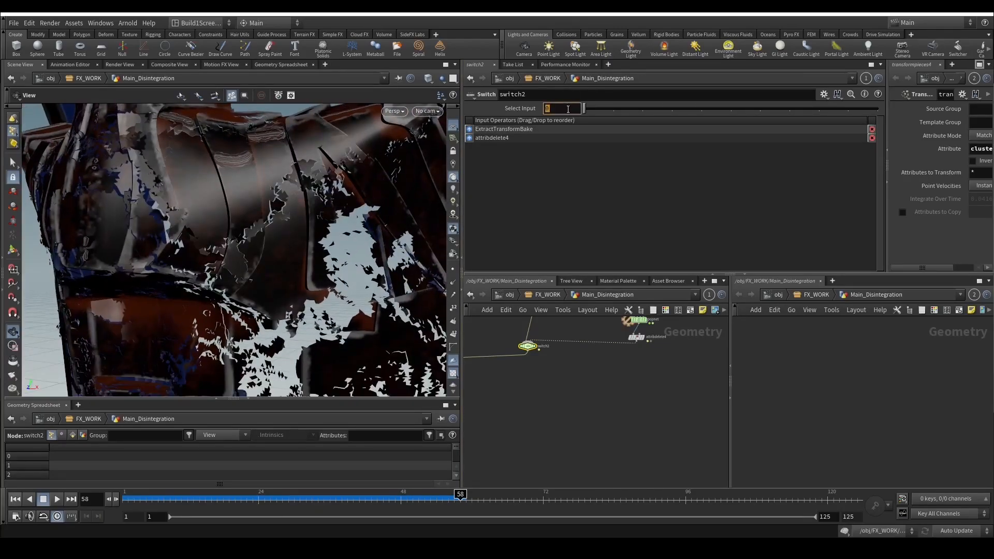
text(1)
key(Return)
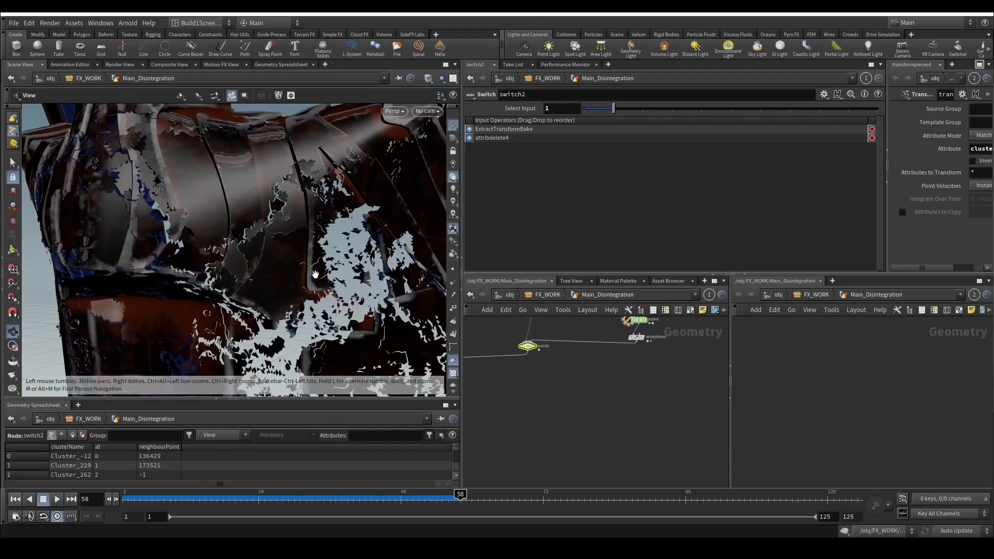
View the whole cracked jaw from another angle while toggling switch2 to input 0 and back to 1.
drag(290, 262, 316, 227)
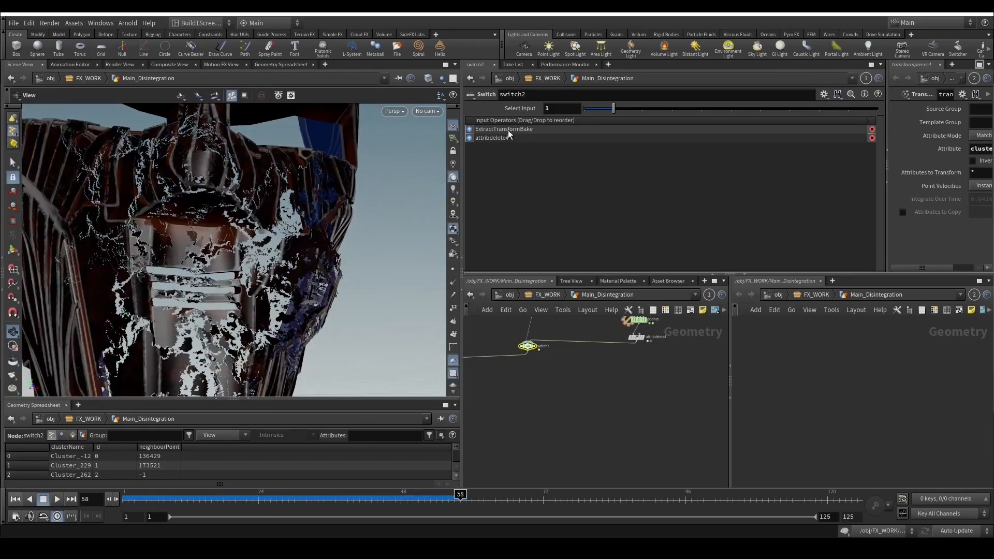
click(551, 109)
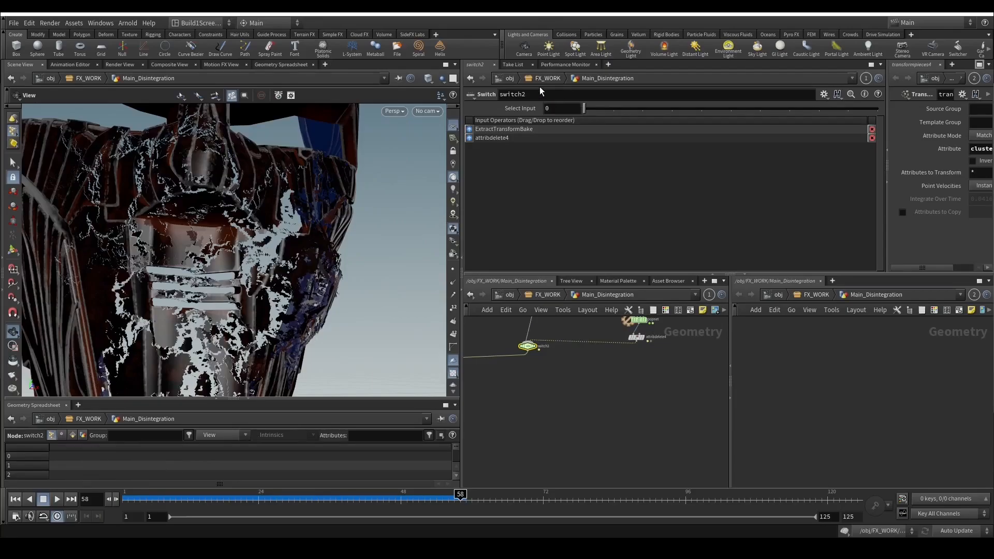
click(561, 109)
text(1)
key(Return)
Look through RENDER_CAM, check the mask in an enlarged viewport, and save the scene.
click(423, 111)
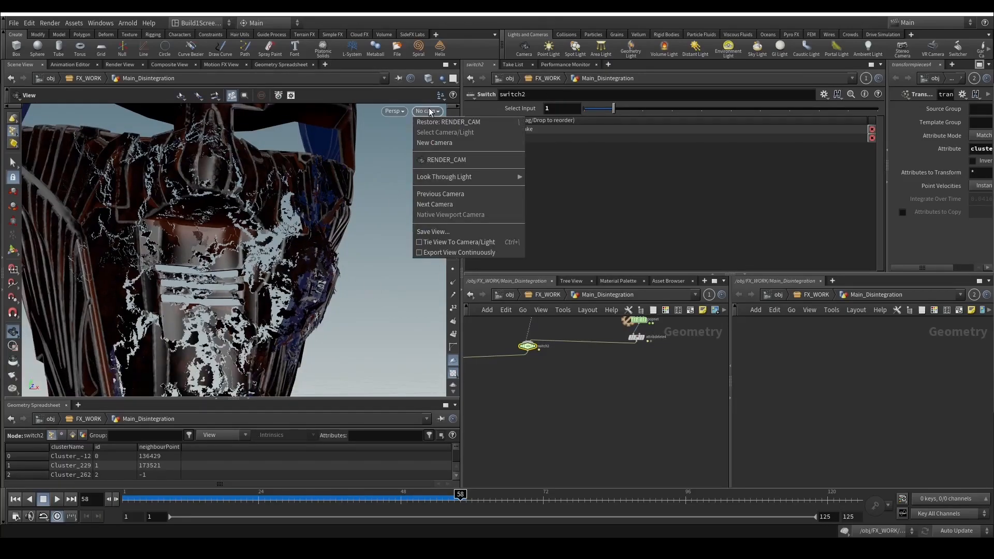
click(447, 160)
click(445, 64)
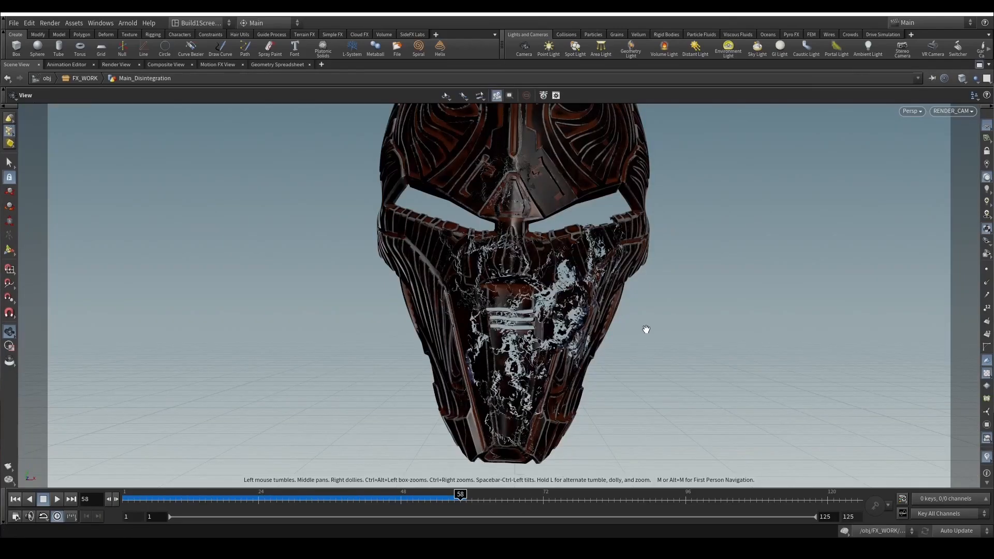
click(980, 64)
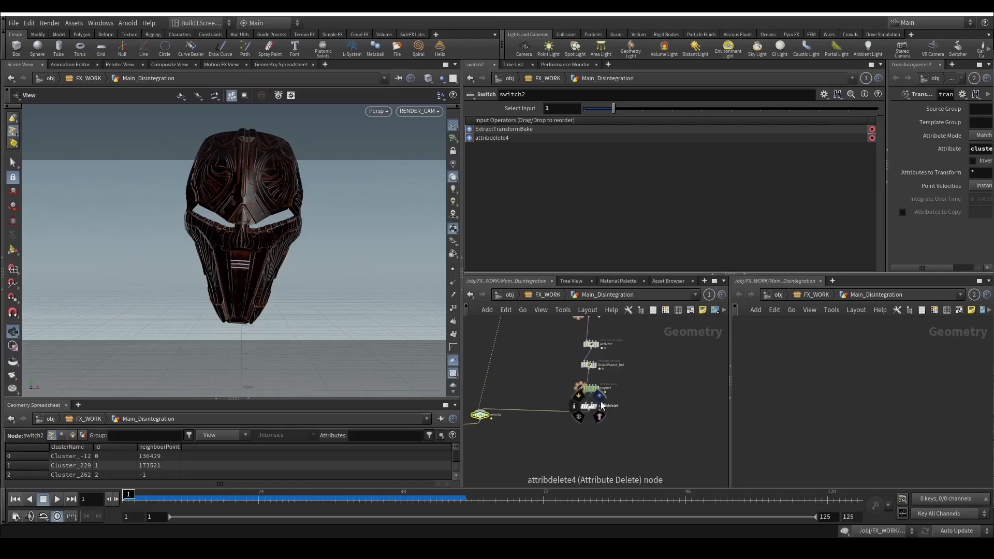
key(ctrl+s)
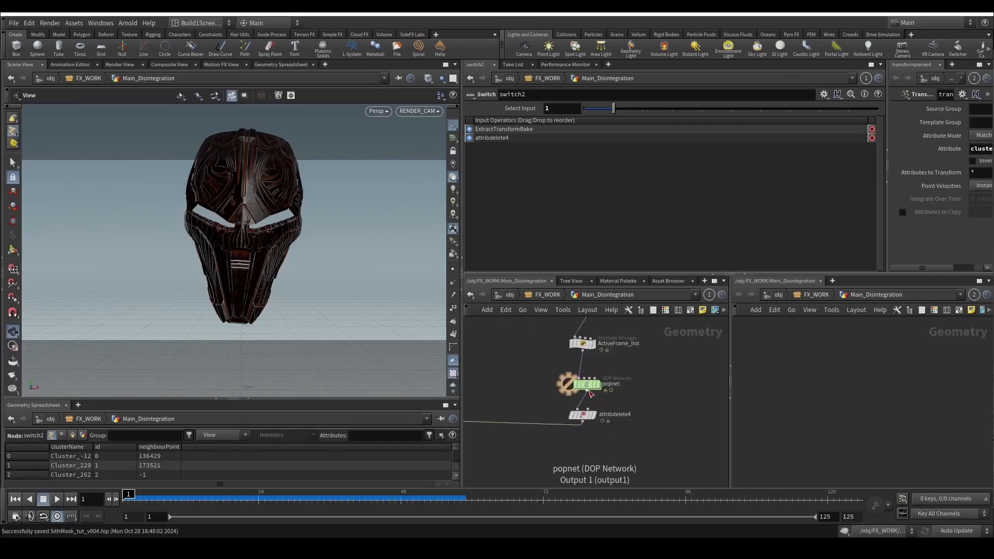
double_click(585, 384)
click(609, 425)
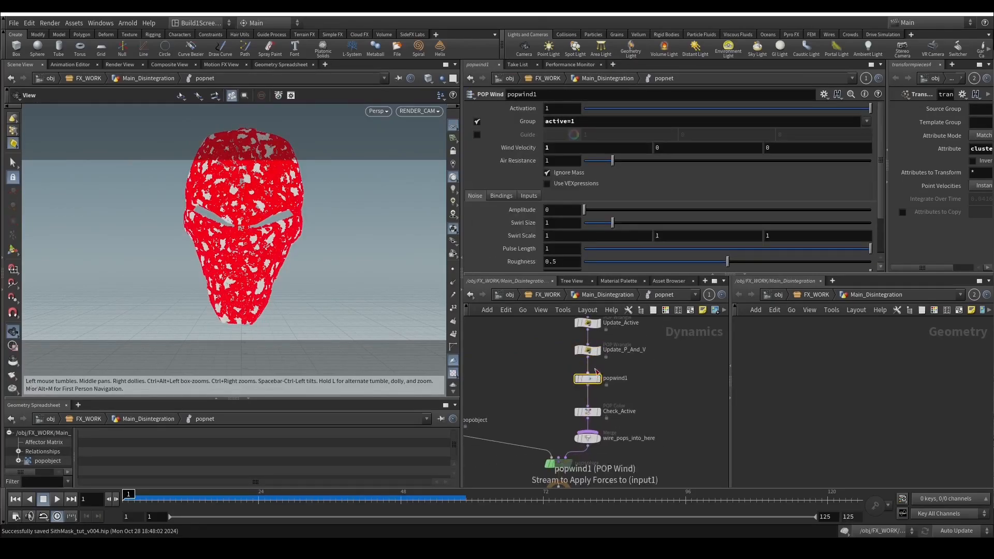
click(543, 121)
text(@)
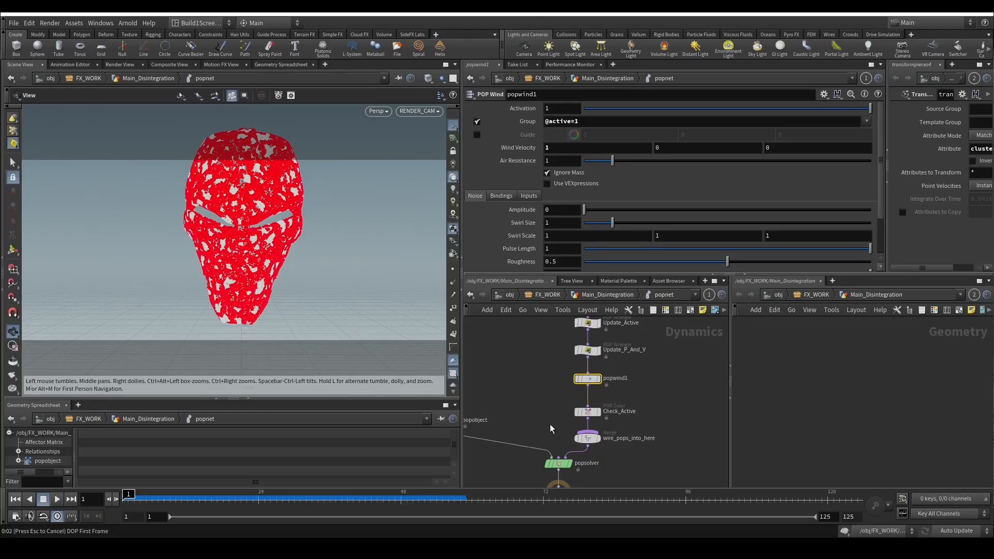
Leave popnet for the Main_Disintegration level, save the scene, and select the transformpieces4 node.
text(u)
key(ctrl+s)
key(f)
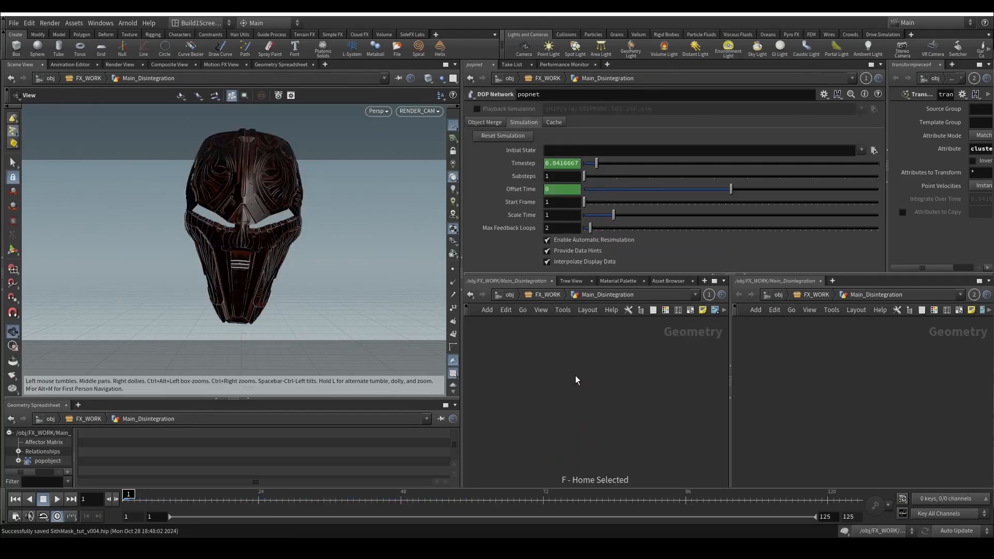
scroll(553, 387, down, 3)
middle_drag(538, 357, 577, 420)
scroll(577, 420, up, 3)
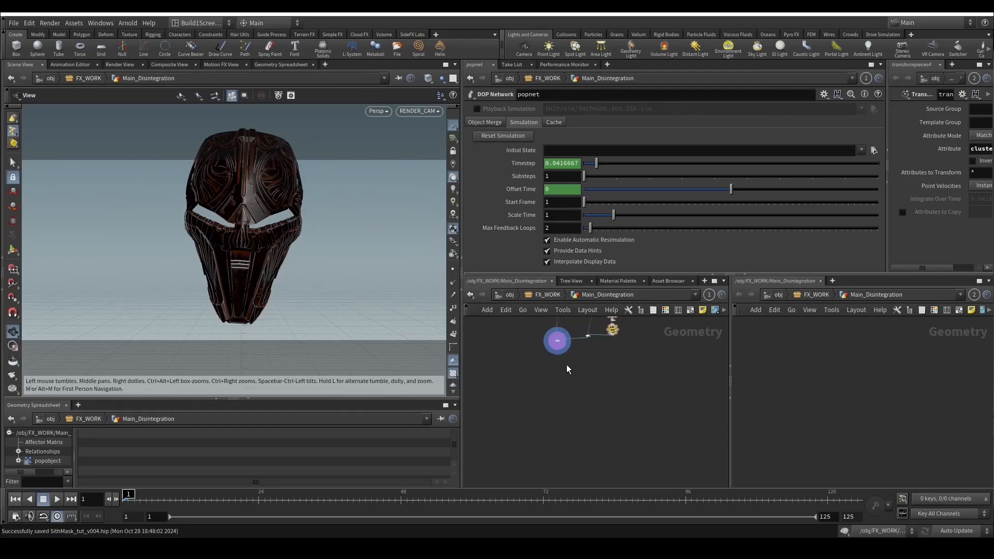
middle_drag(566, 364, 571, 402)
click(561, 379)
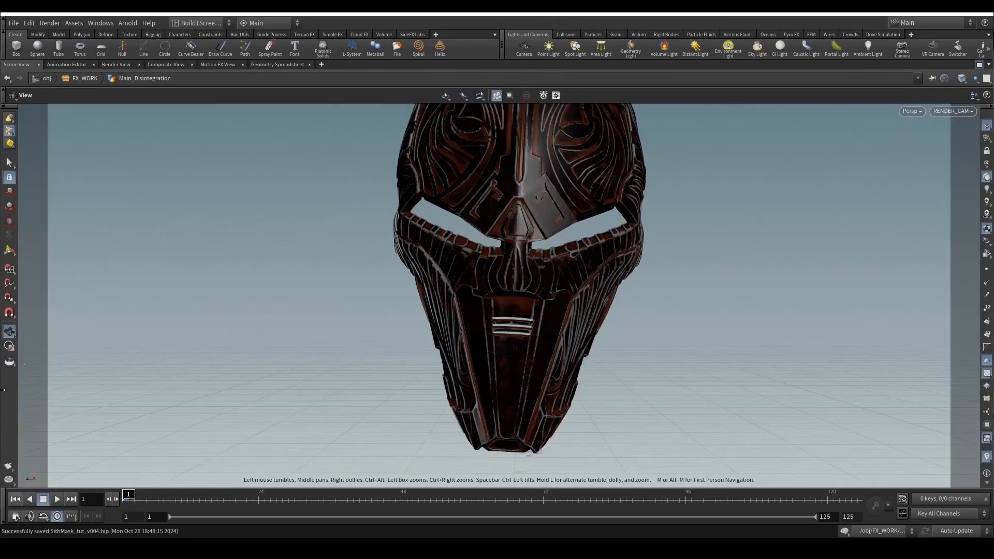
Flipbook frames 1 to 125 through RENDER_CAM in an enlarged viewport, review the disintegration playback, and restore the pane layout.
click(8, 466)
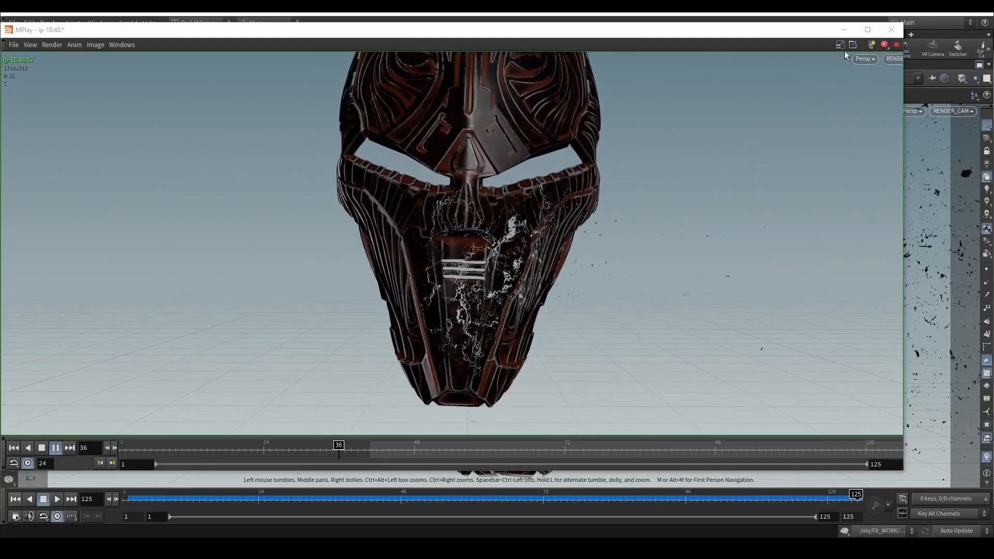
click(846, 29)
click(979, 65)
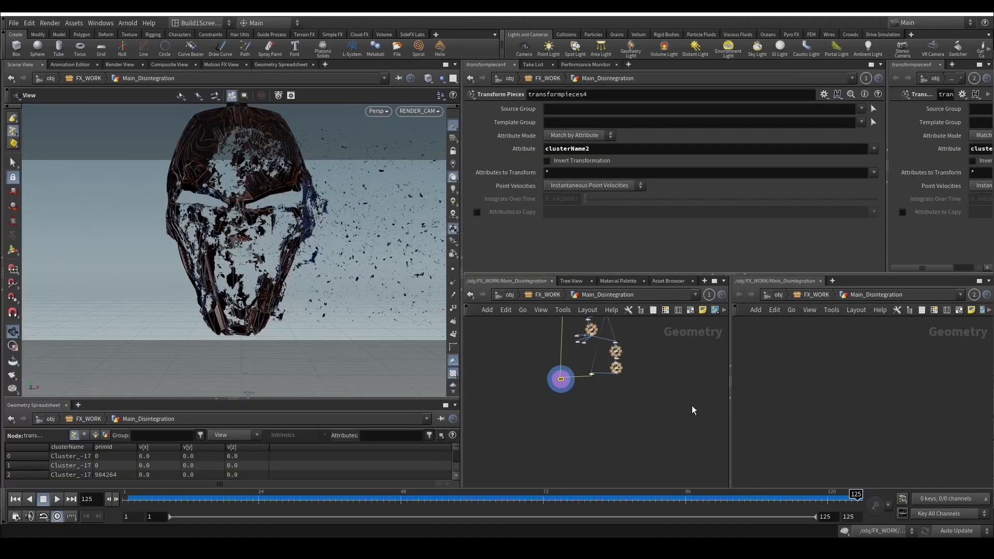
Inside popnet, enable VEXpressions for popwind1's wind and enter wind.x=rand(i@id)*chf('WindAmount'); as the code.
scroll(559, 388, up, 3)
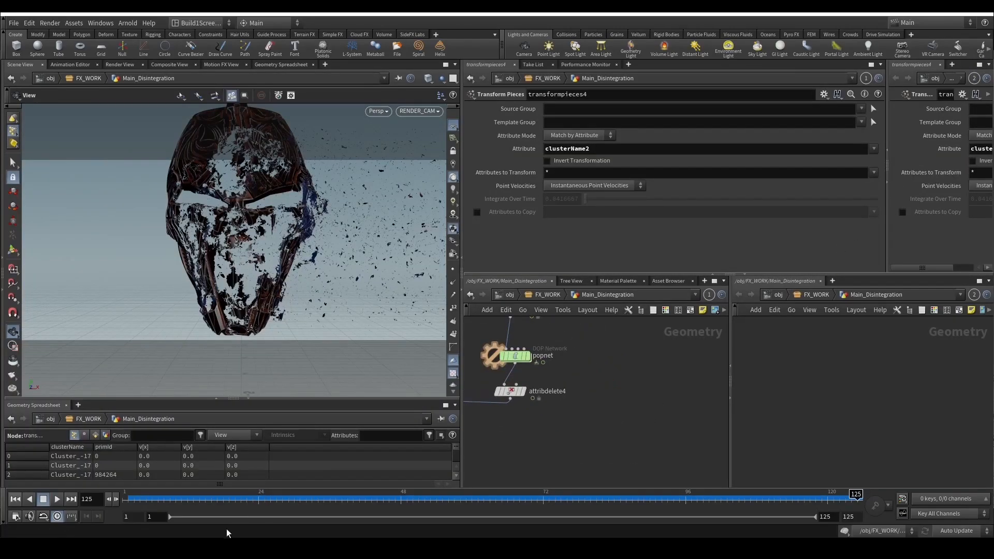
double_click(516, 363)
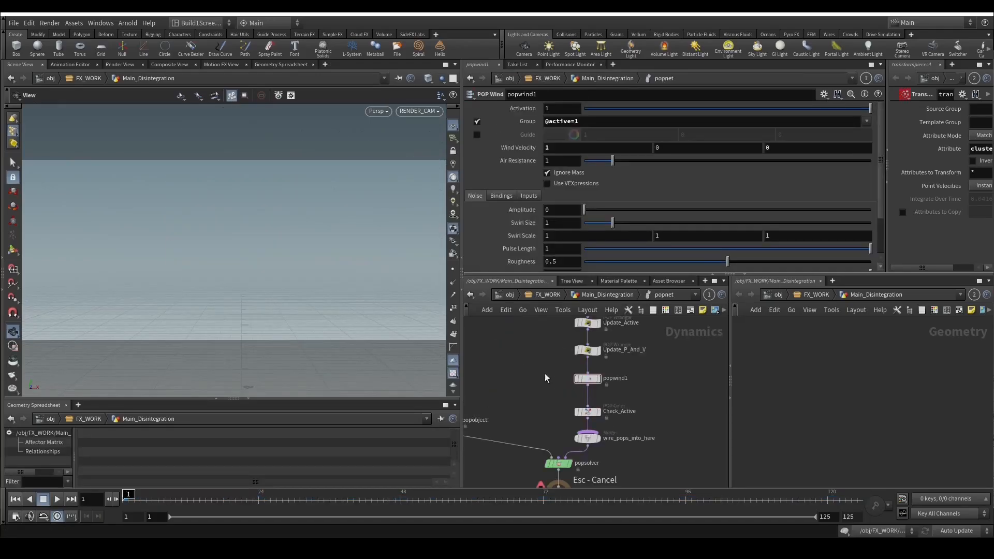
click(548, 184)
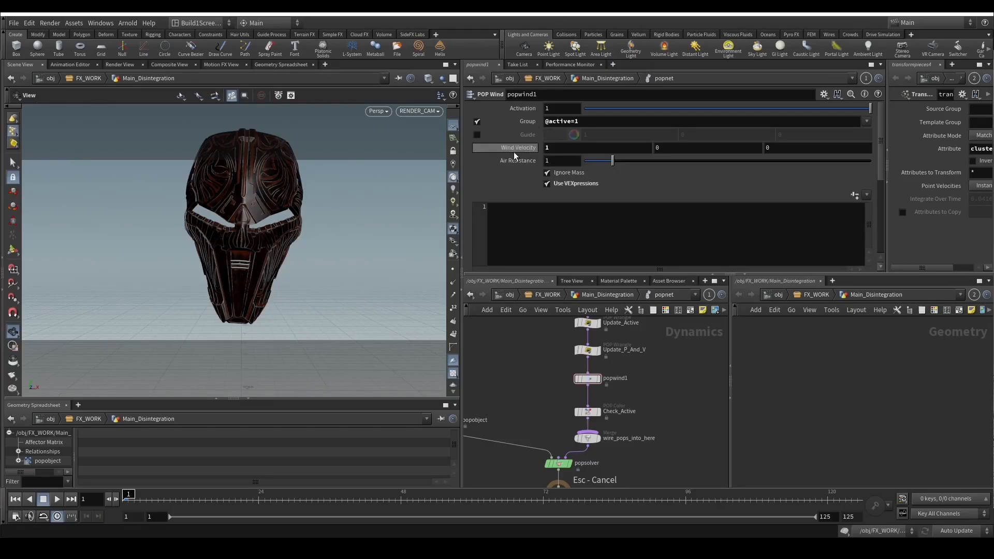
click(526, 245)
text(W)
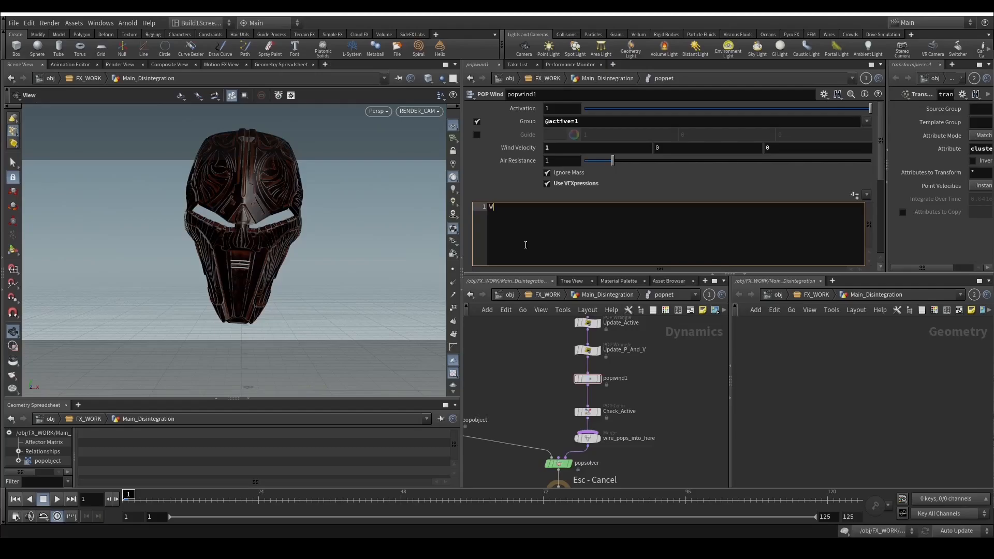
text(IND)
key(BackSpace)
key(BackSpace)
key(BackSpace)
text(ind)
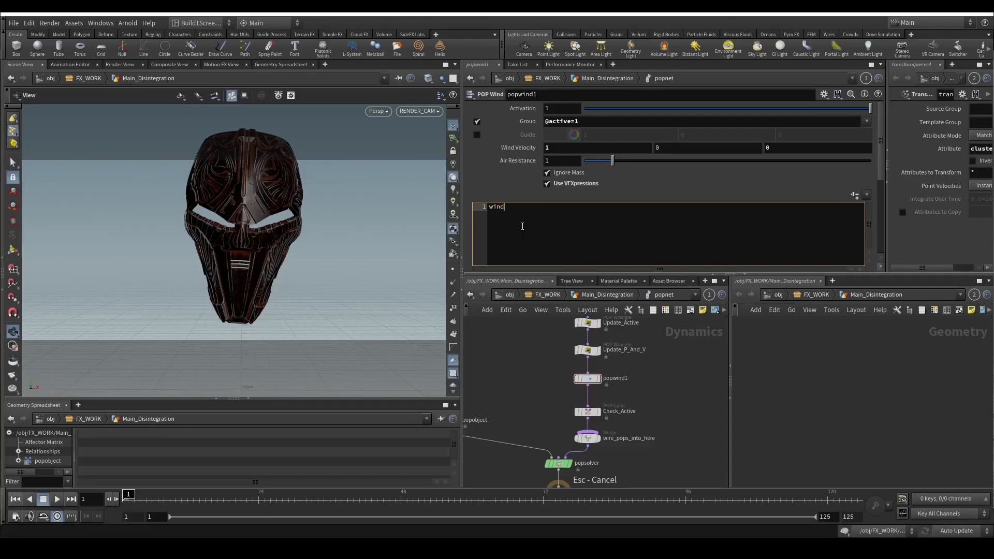
text(.x=rand)
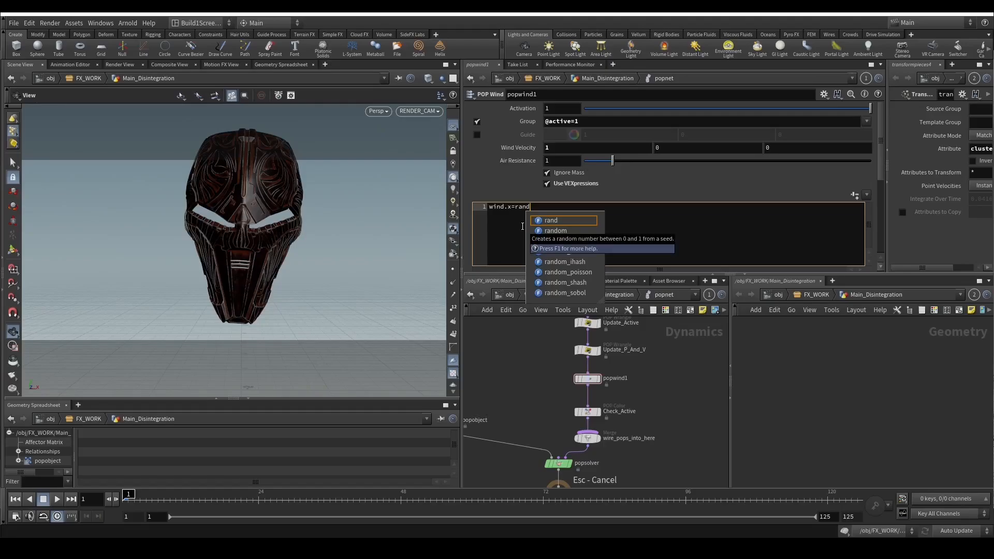
text((i@id))
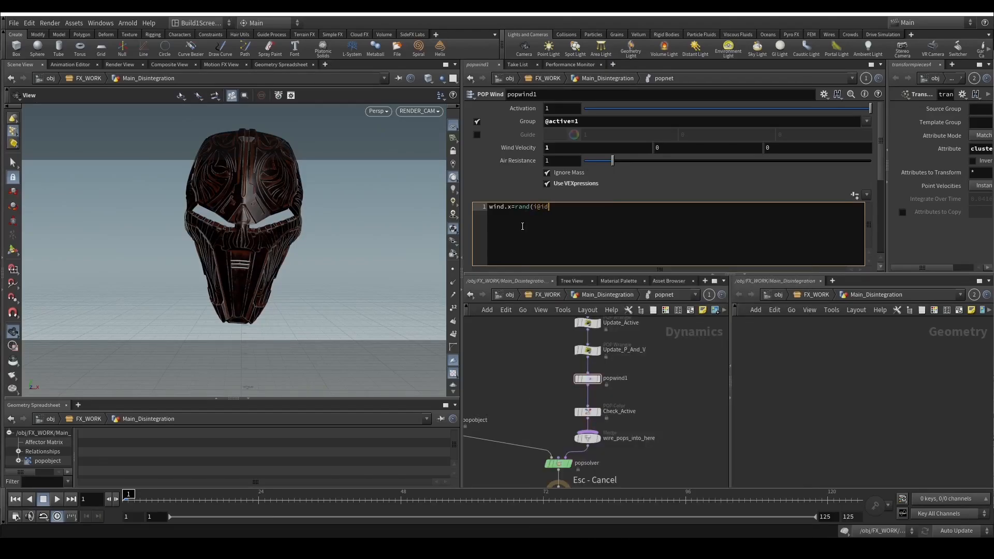
text(*chf('WindAmount');)
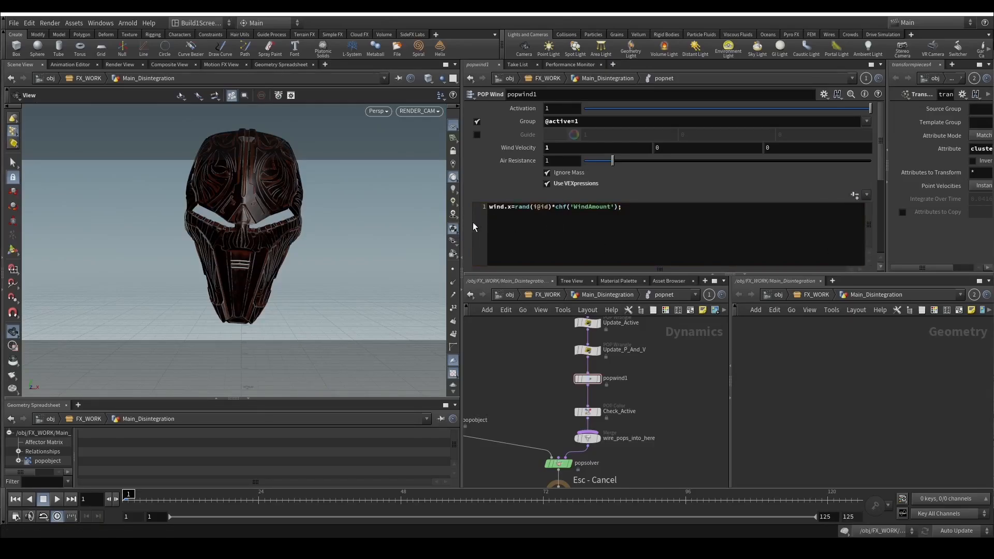
Generate the WindAmount spare parameter from popwind1's expression and set it to 0.045.
drag(461, 230, 391, 230)
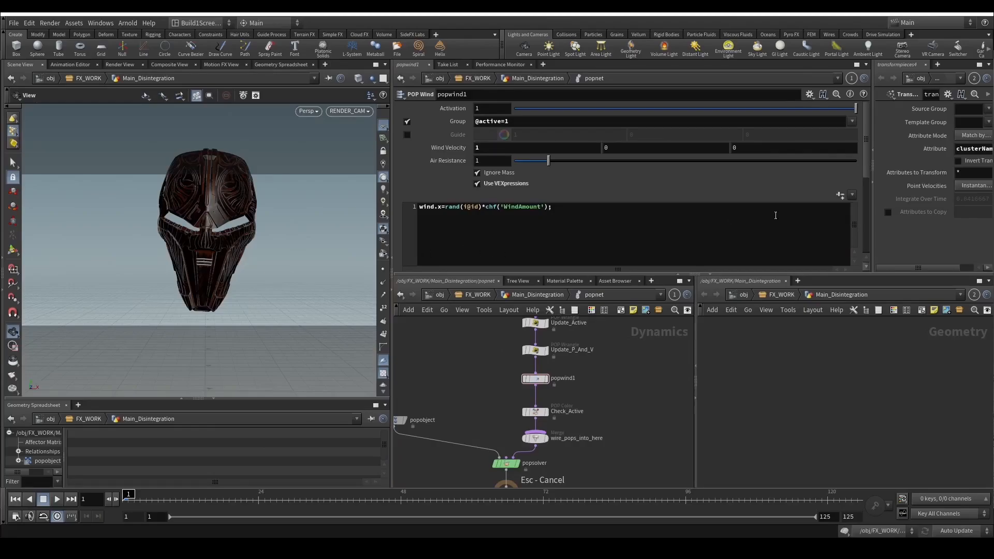
scroll(859, 216, down, 4)
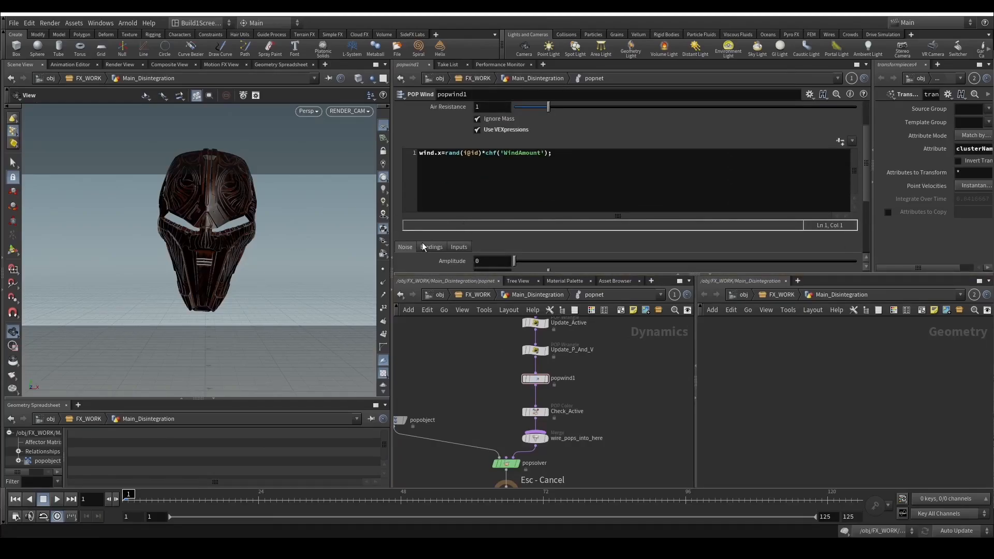
click(477, 155)
drag(478, 155, 464, 156)
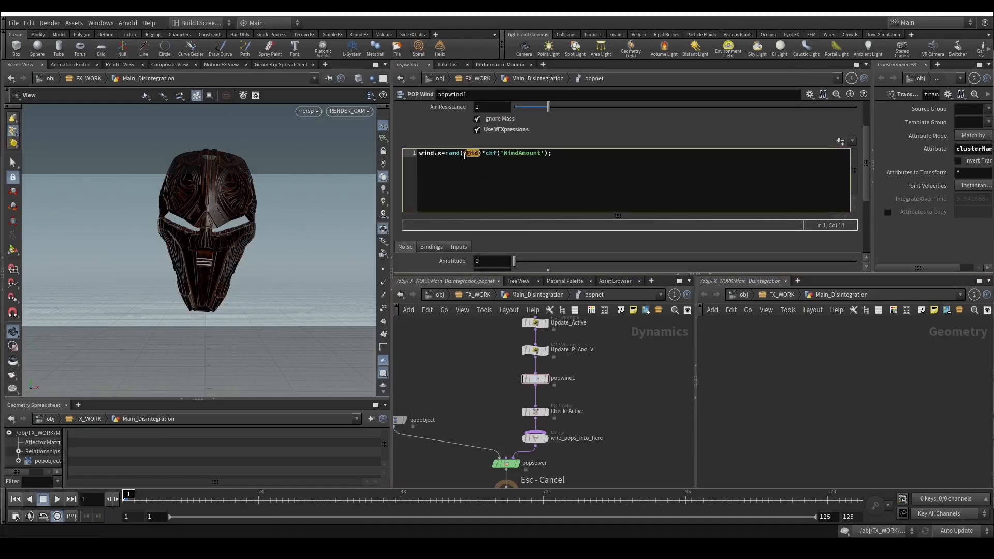
click(464, 156)
click(521, 154)
scroll(482, 262, down, 5)
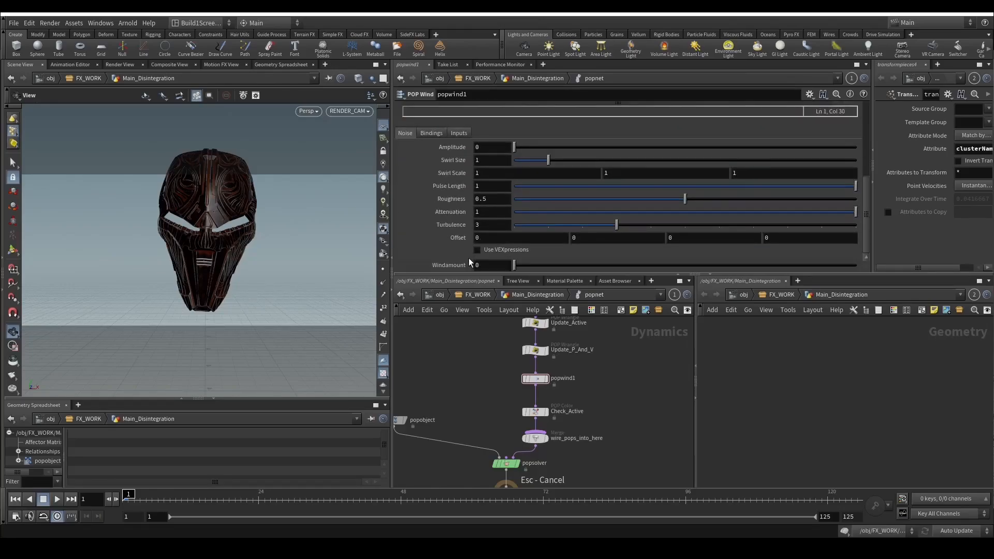
click(482, 265)
text(.045)
key(Return)
scroll(424, 247, up, 5)
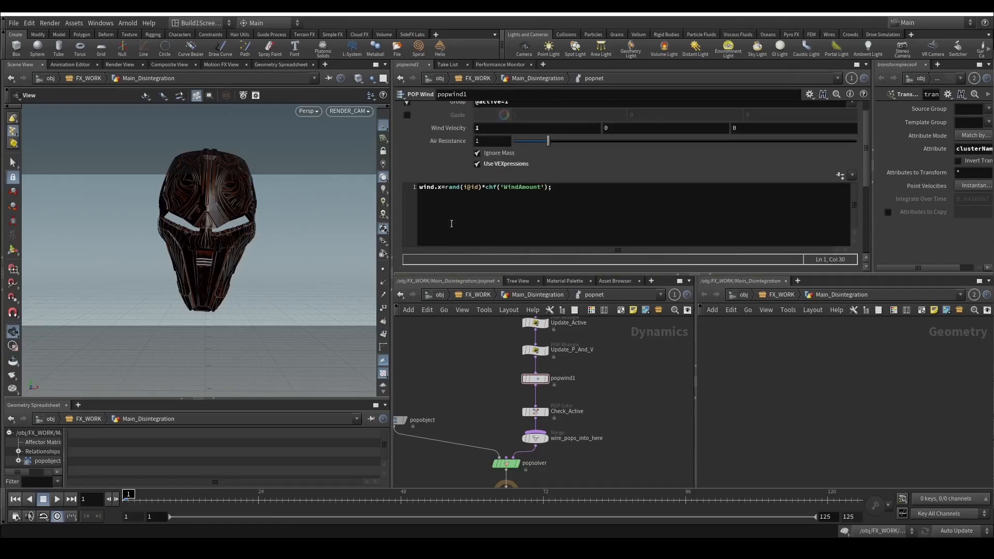
Add a second line to popwind1's VEXpression assigning amp a copy of the wind.x right-hand side, rand(i@id)*chf('WindAmount').
scroll(424, 248, down, 3)
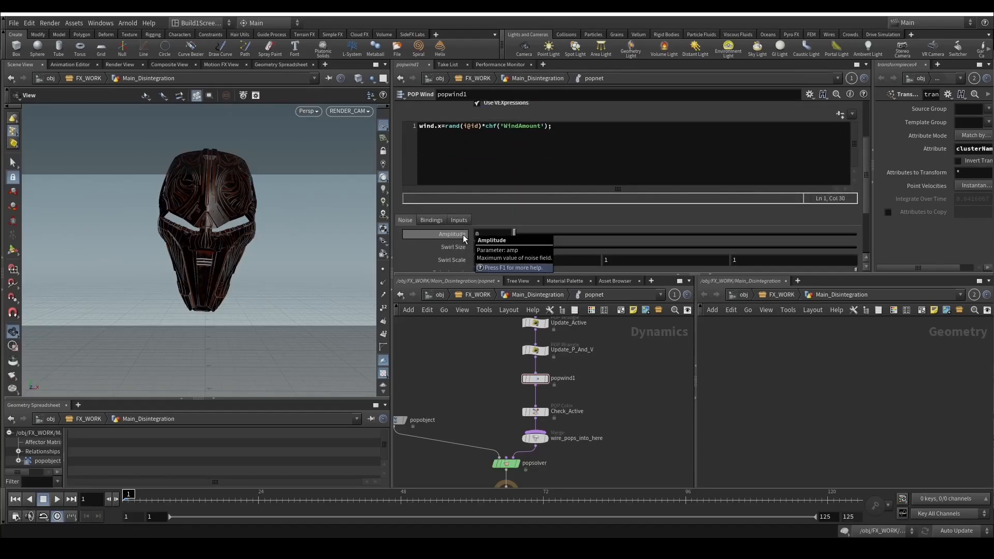
click(592, 138)
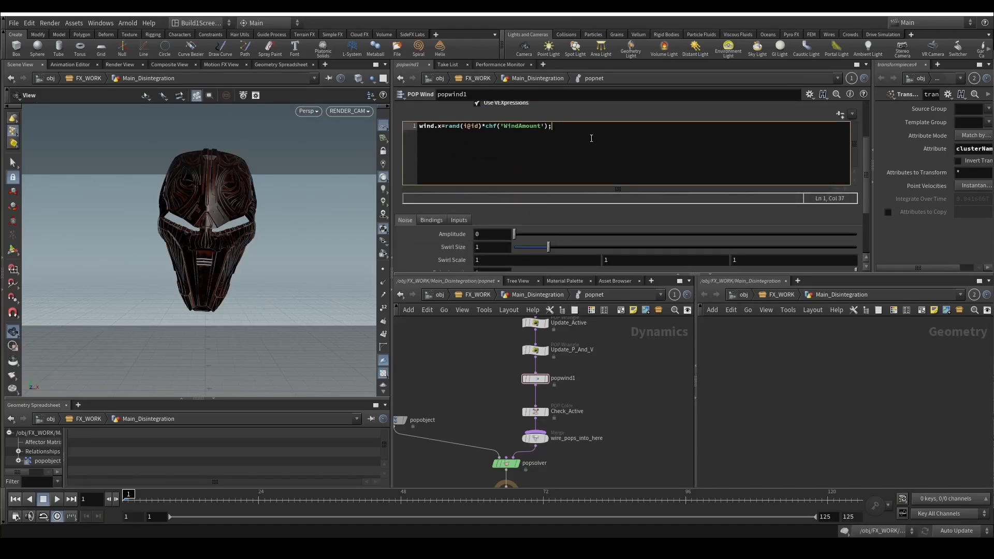
key(Return)
text(ampo)
drag(445, 126, 551, 129)
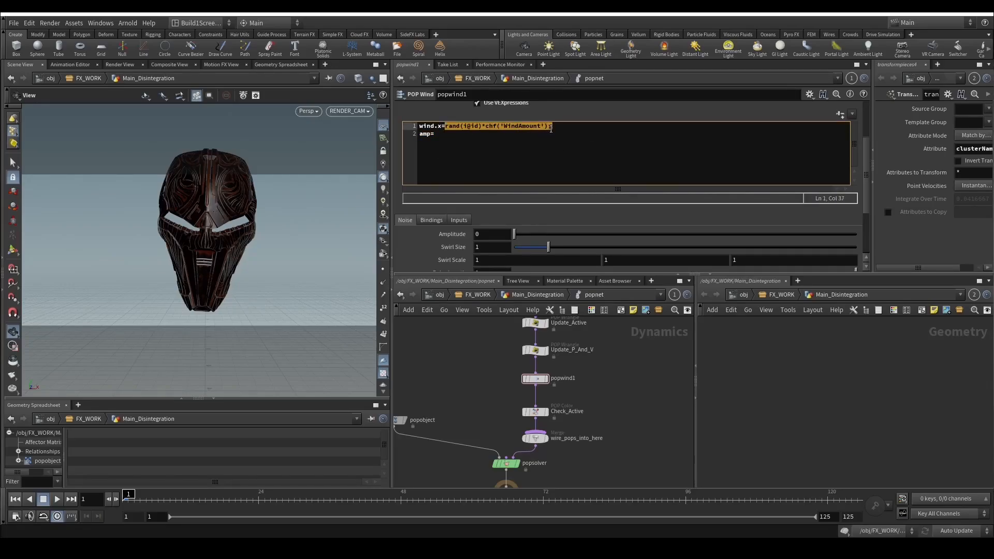
key(ctrl+c)
click(512, 137)
key(ctrl+v)
Change the amp line to rand(i@id+chf('Seed'))*chf('NoiseAmplitude') and generate the Seed and NoiseAmplitude spare parameters.
click(467, 134)
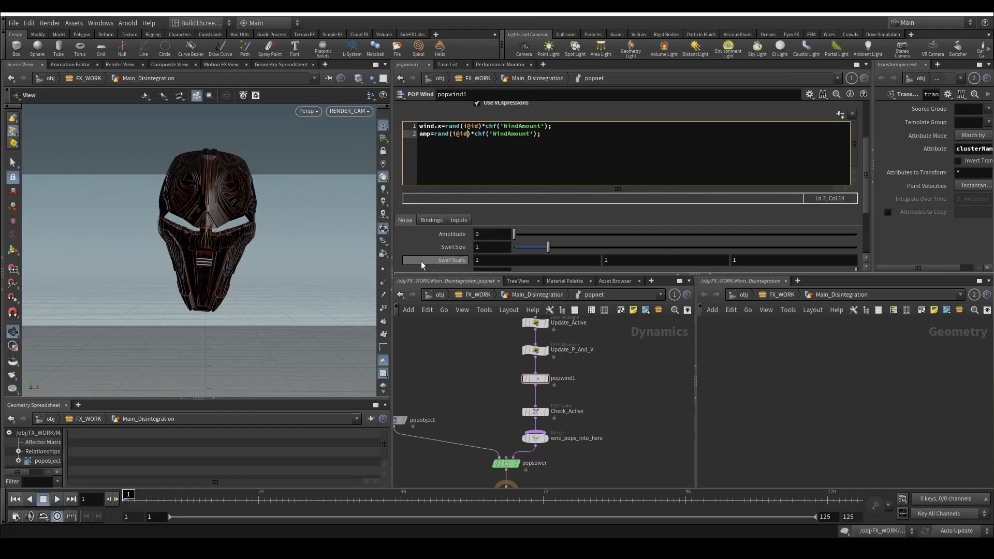
text(+ch)
text(f('Seed')
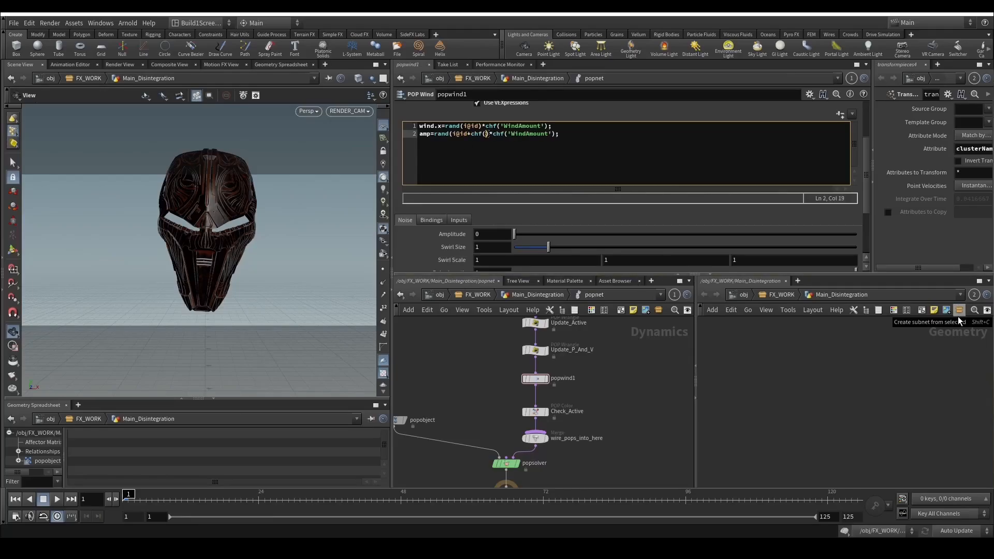
text())
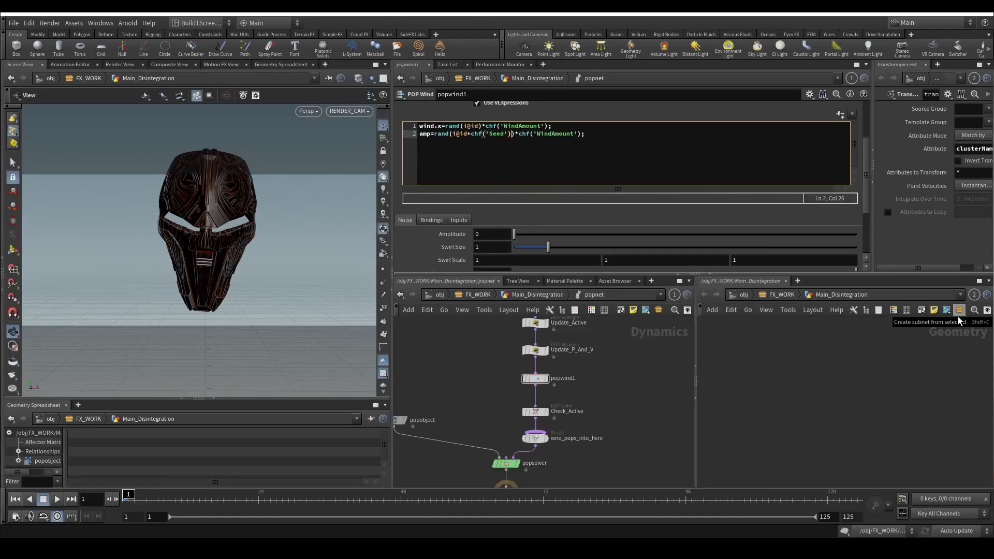
drag(537, 133, 574, 134)
text(NoiseAmplitude)
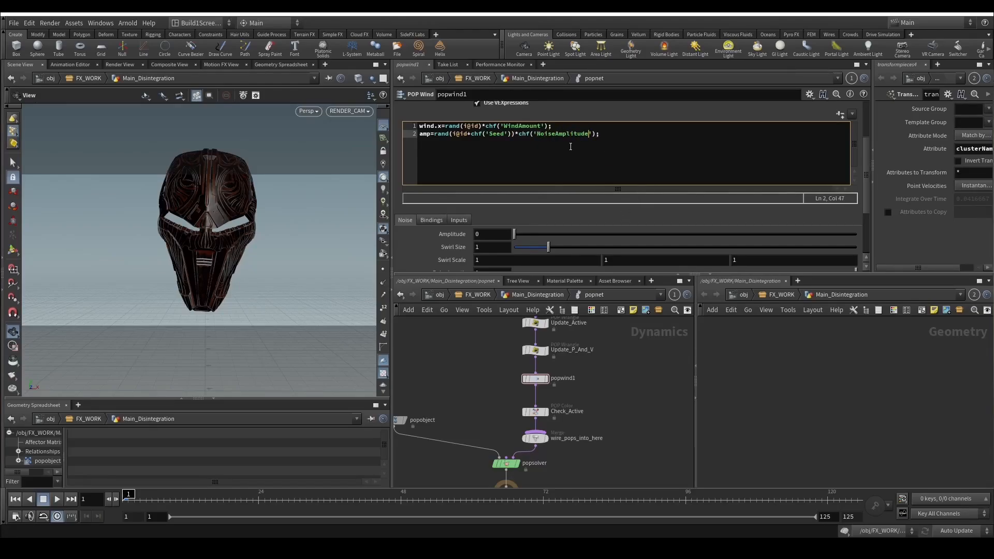
click(840, 114)
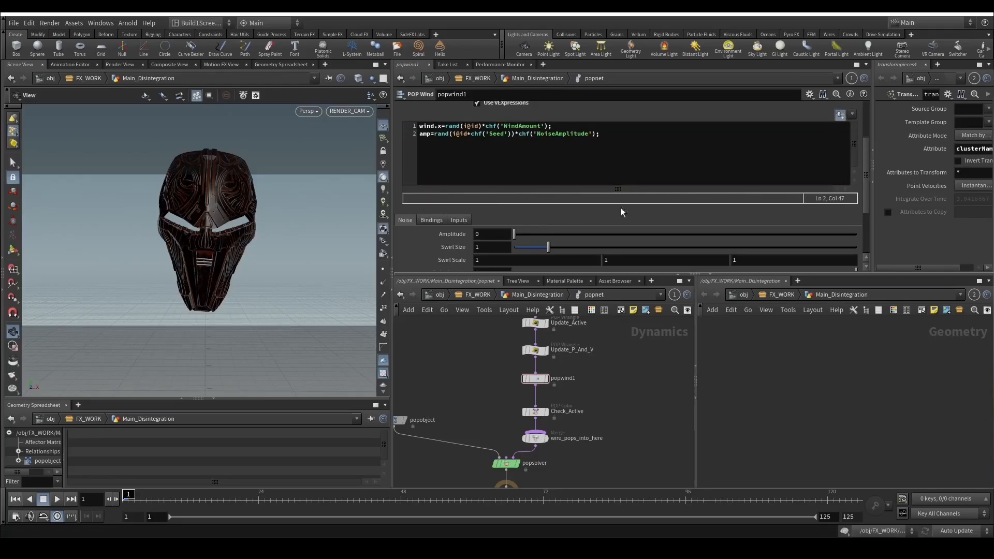
Set popwind1's noise Swirl Size to .01.
click(475, 248)
scroll(475, 248, up, 3)
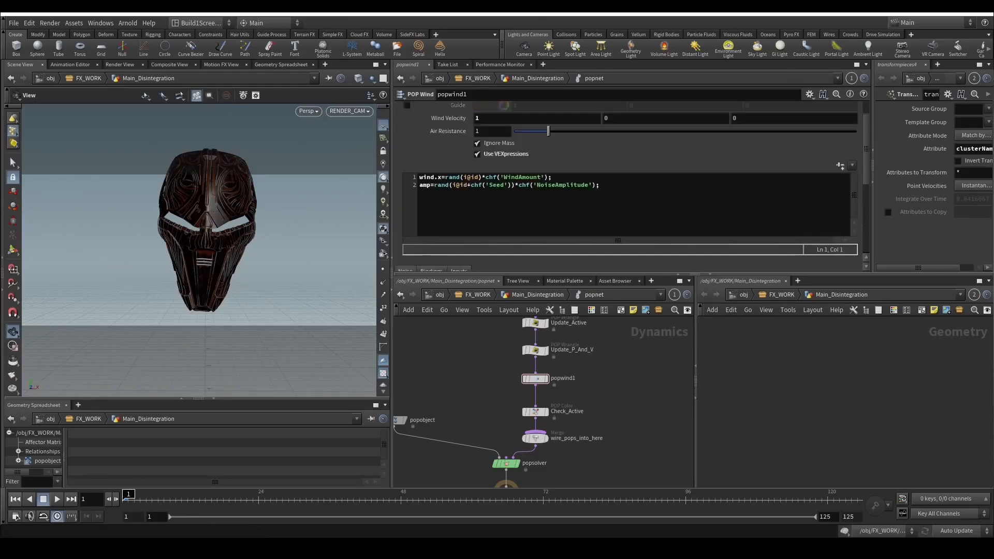
scroll(449, 251, down, 4)
click(482, 232)
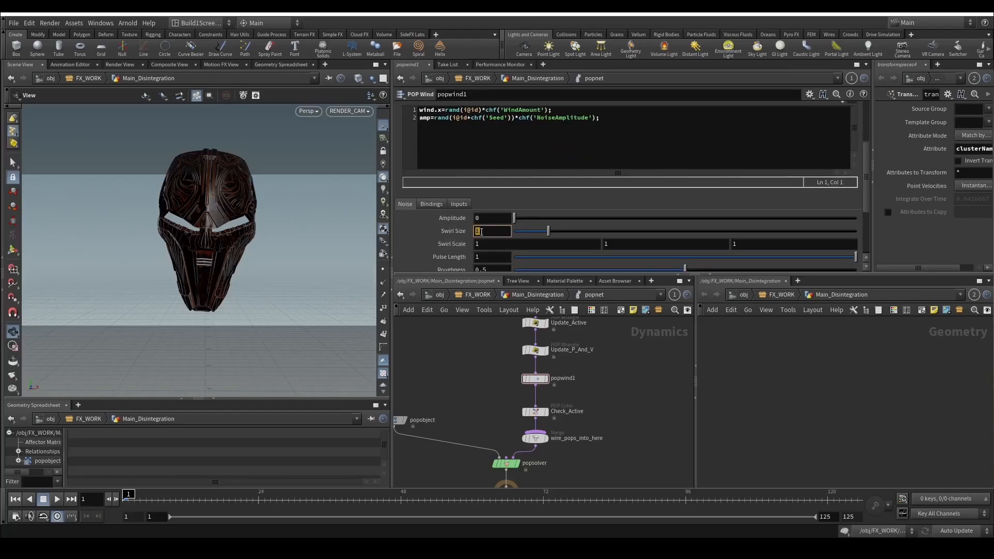
text(.01)
key(Return)
Copy the Windamount value 0.045 into Noiseamplitude and set popwind1's Seed to 25.765.
scroll(445, 243, down, 4)
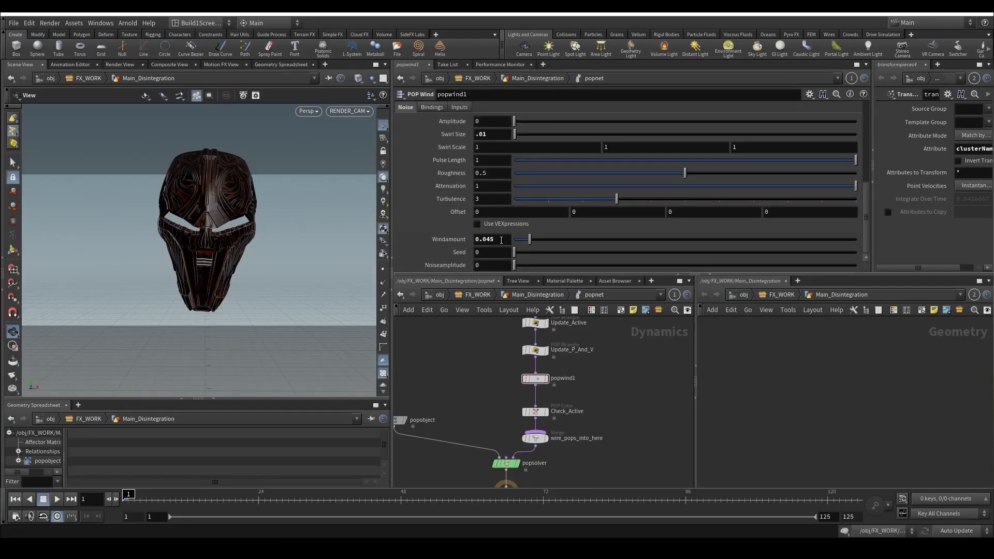
click(501, 239)
key(ctrl+c)
click(499, 264)
key(ctrl+v)
key(Return)
middle_drag(496, 257, 569, 234)
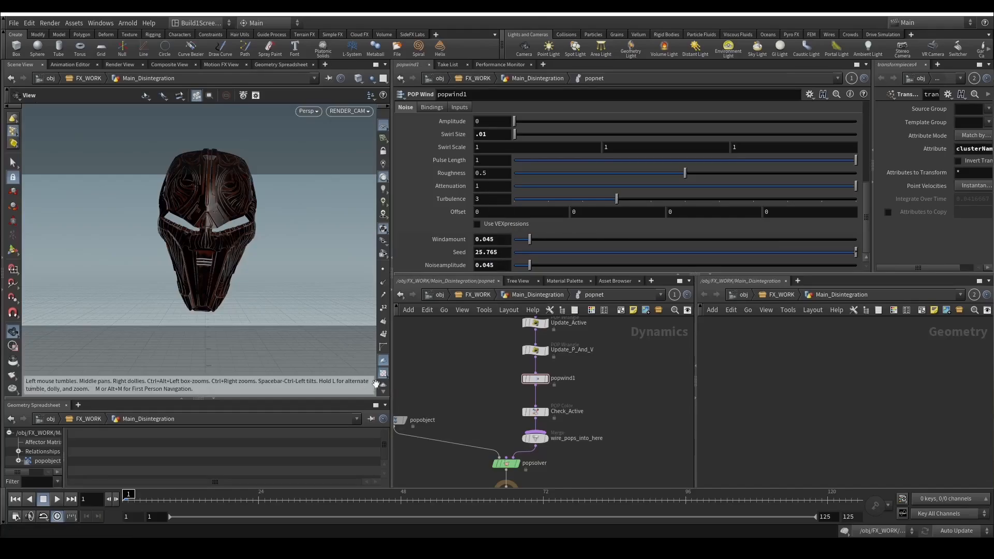
Check the popnet node in the Main_Disintegration network and go back inside it to view the nodes around popwind1.
click(529, 299)
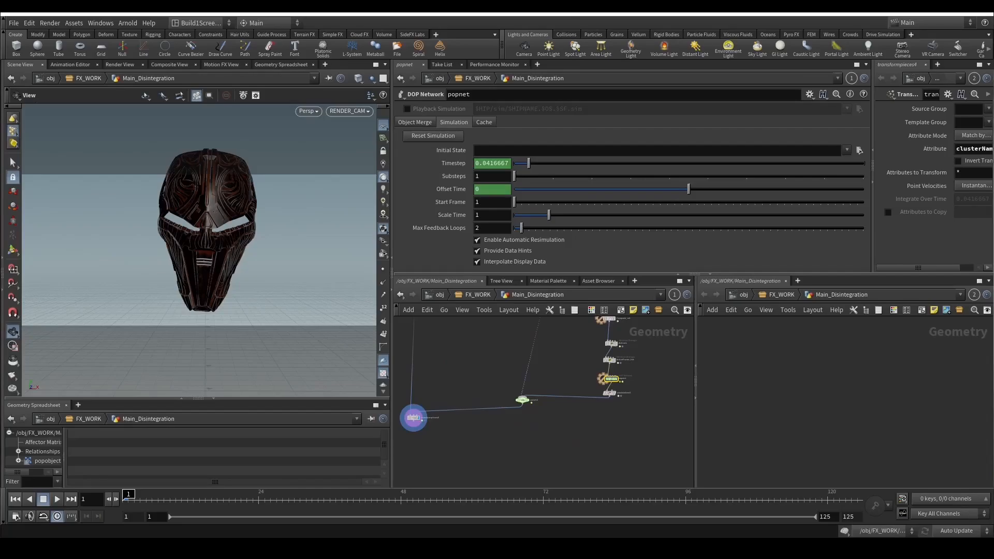
scroll(616, 377, up, 3)
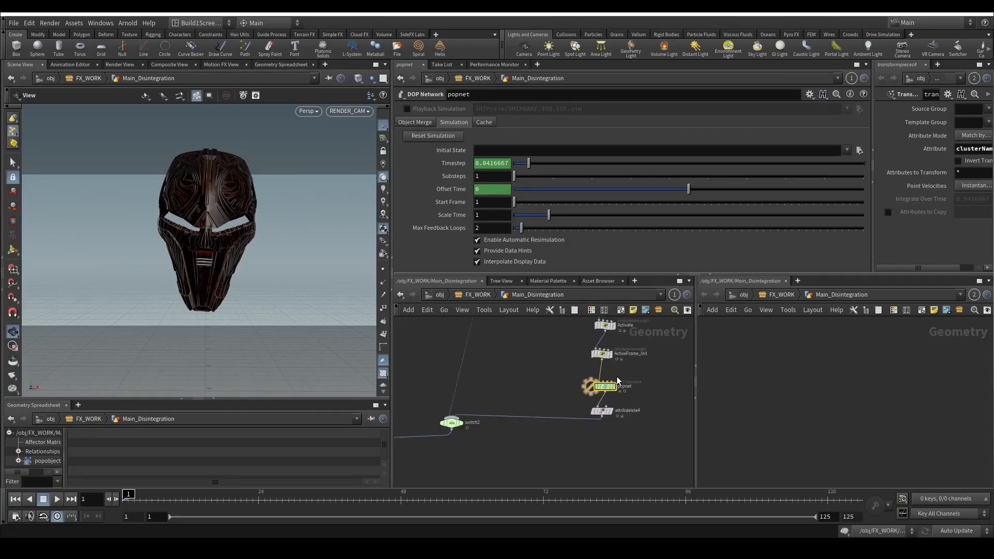
scroll(635, 380, up, 2)
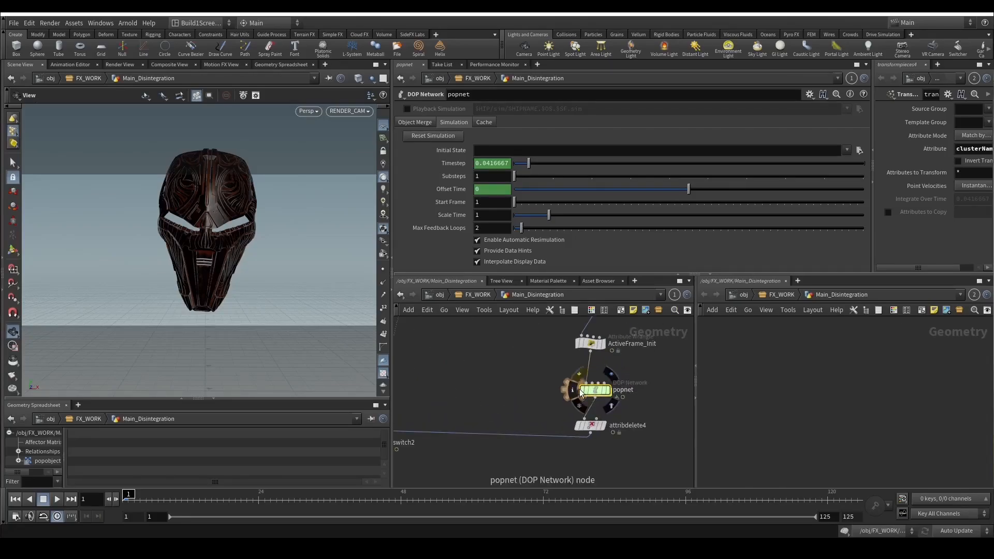
double_click(596, 392)
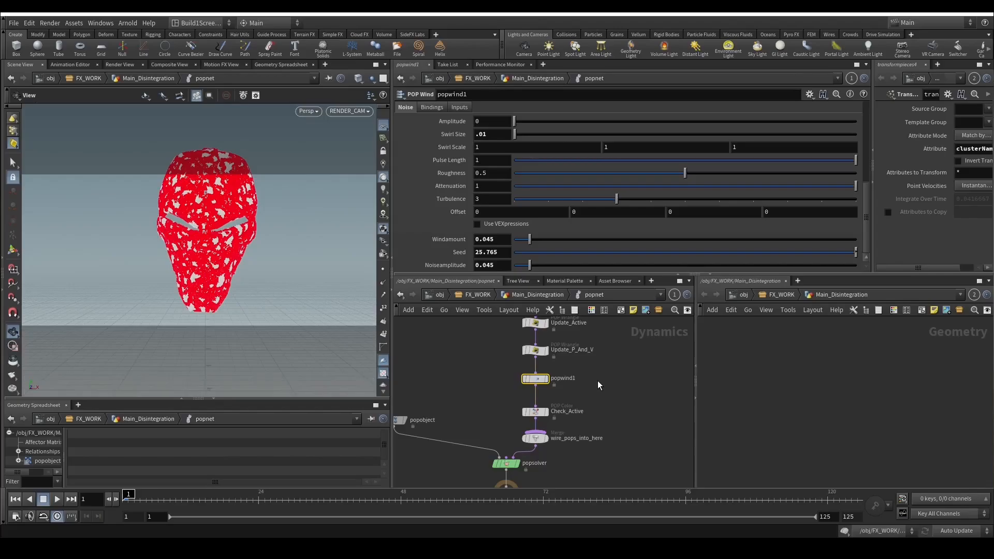
middle_drag(598, 381, 593, 412)
middle_drag(490, 353, 491, 364)
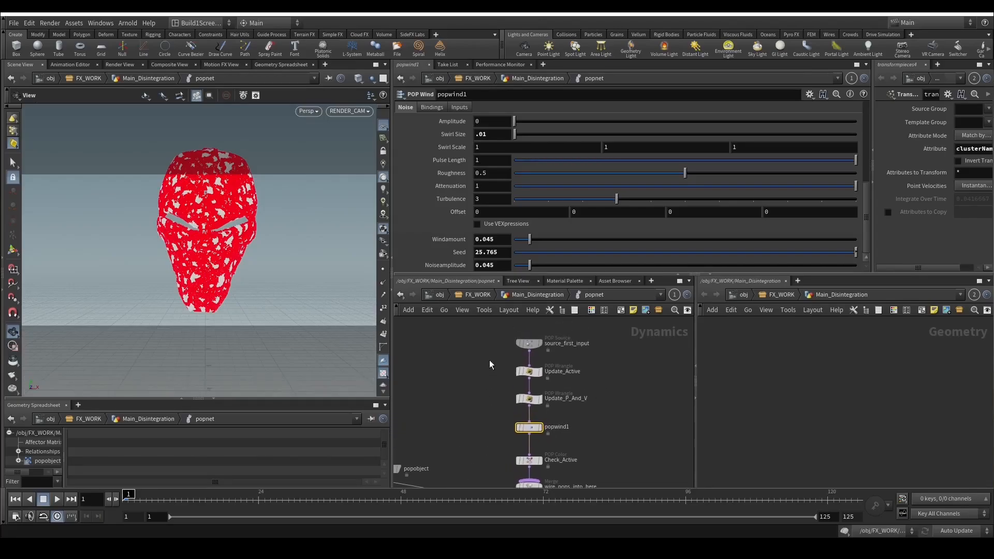
Make room above popwind1 and insert a POP Wrangle between Update_P_And_V and popwind1.
scroll(491, 364, down, 2)
drag(484, 341, 519, 377)
click(489, 377)
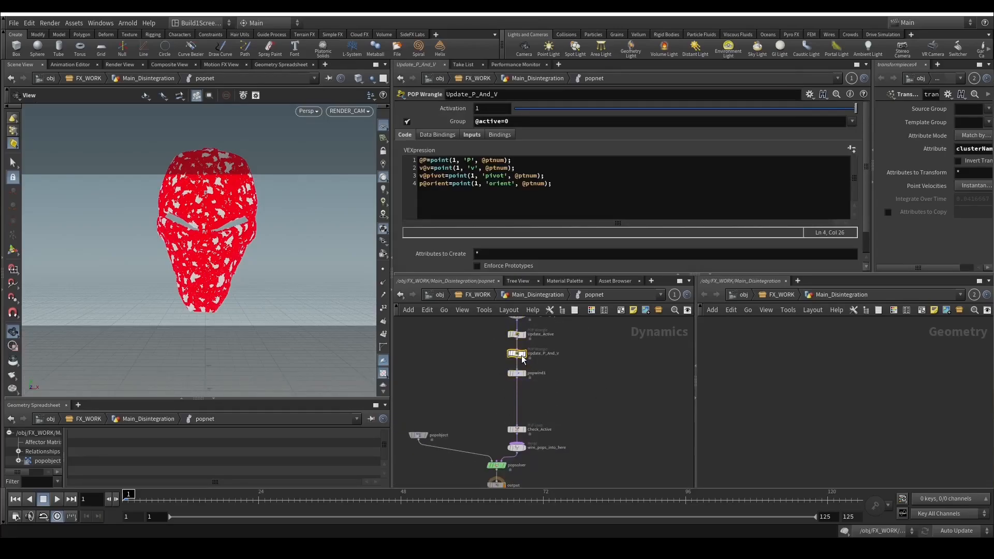
scroll(492, 386, up, 2)
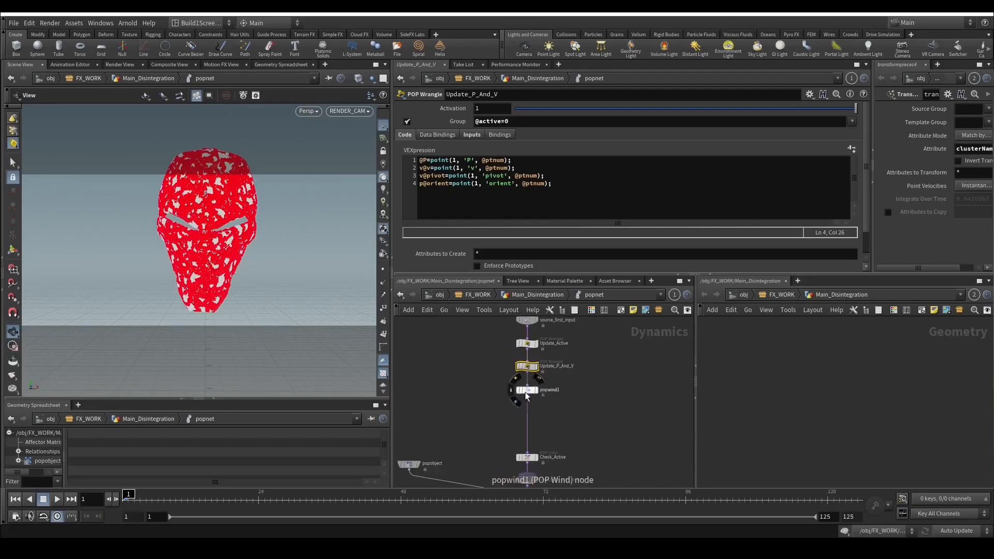
drag(525, 393, 525, 420)
key(Tab)
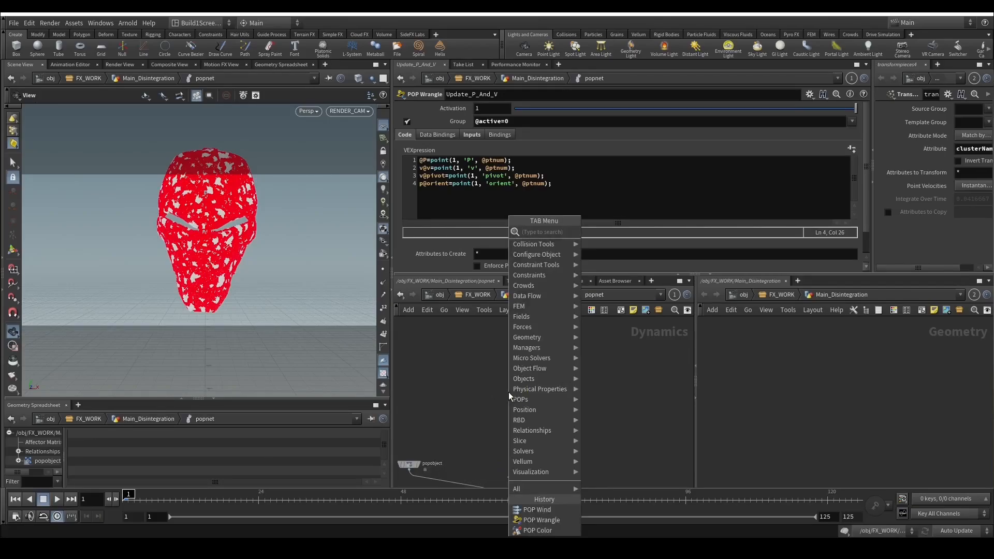
text(popwr)
key(Return)
click(527, 388)
scroll(523, 389, up, 2)
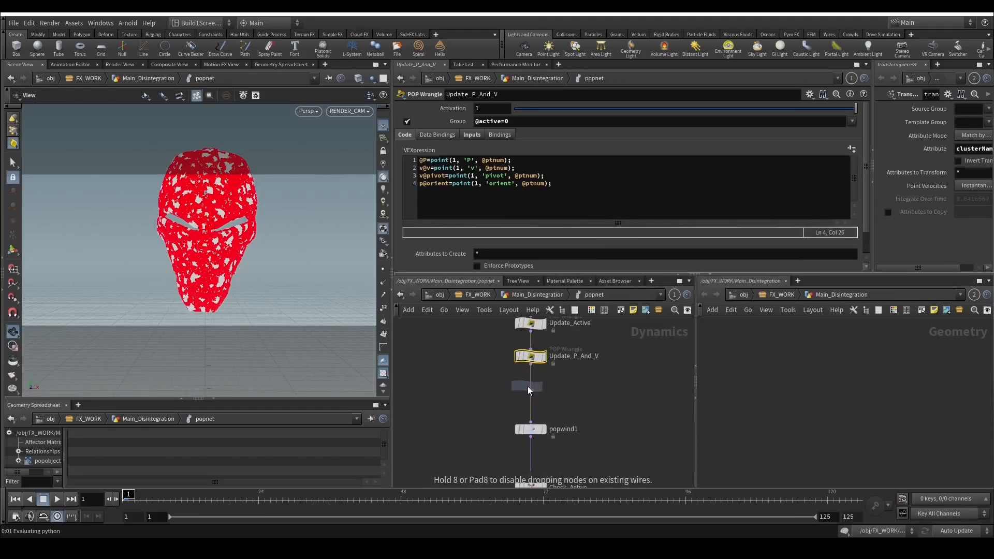
click(469, 184)
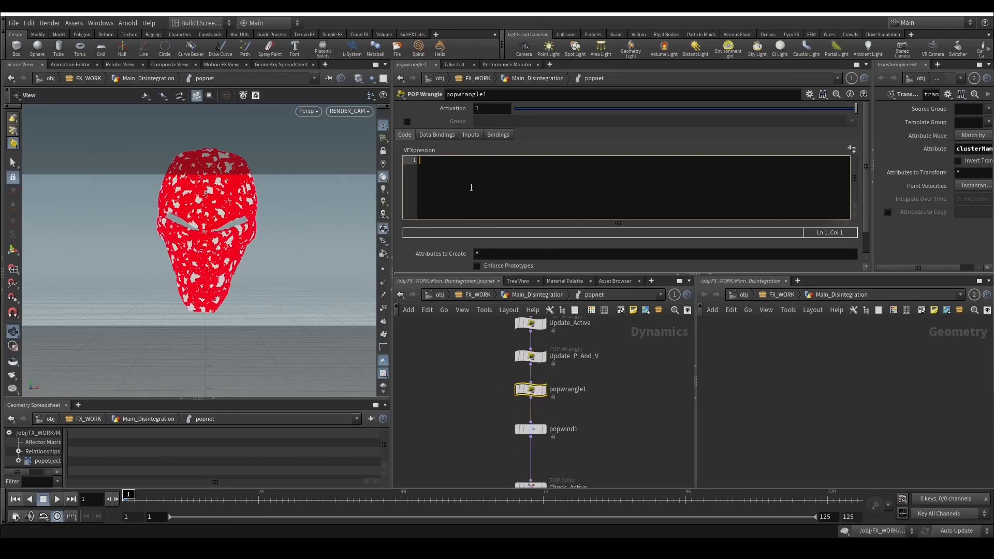
mouse_move(518, 389)
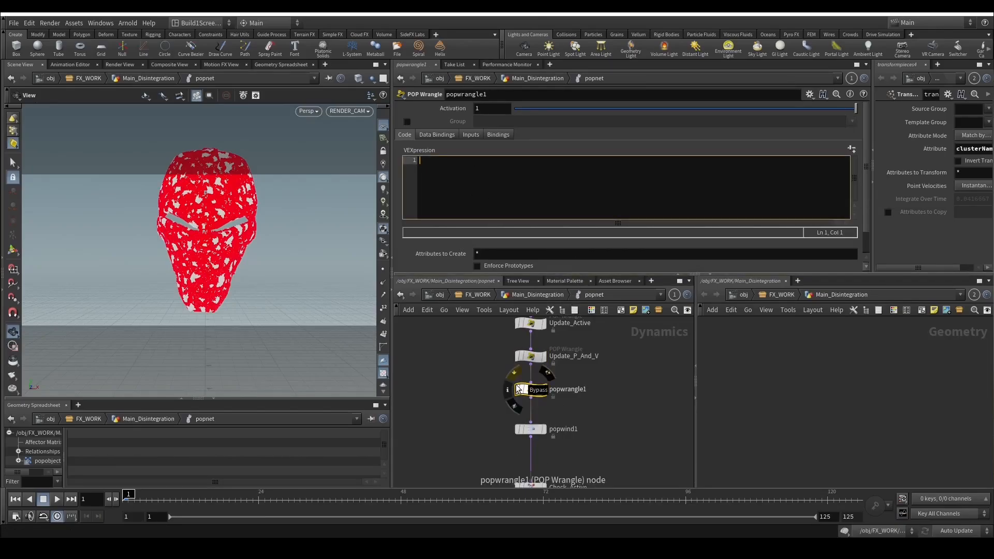
text(if)
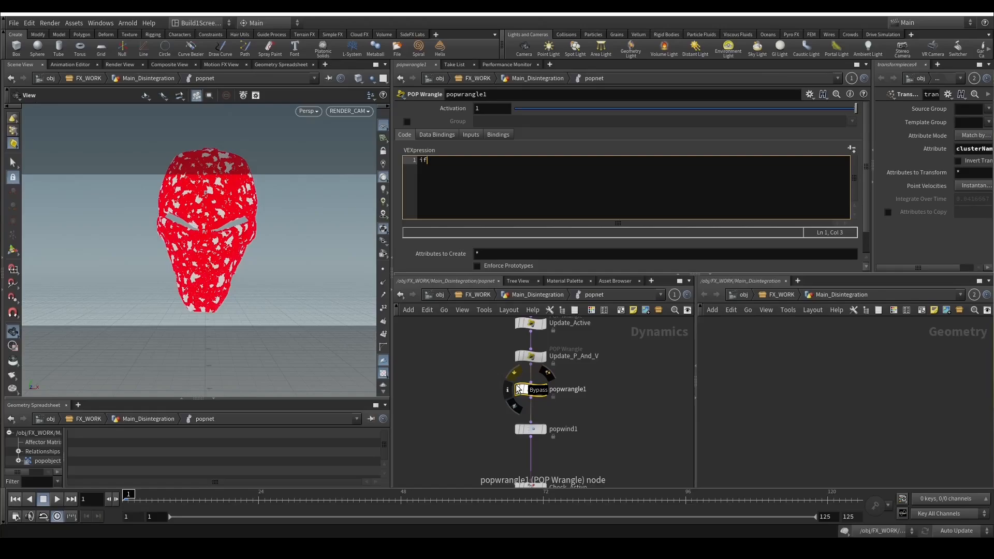
text(()
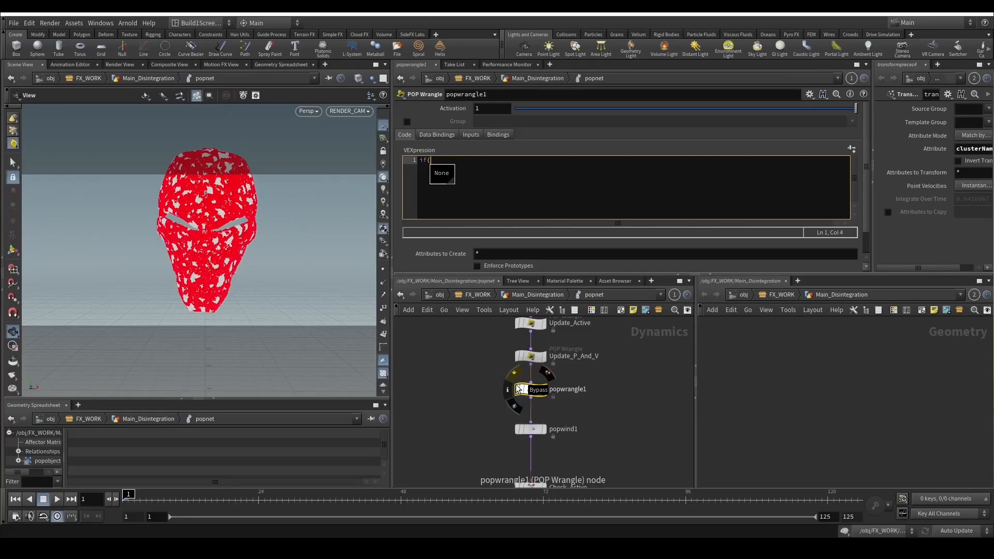
text(@active)
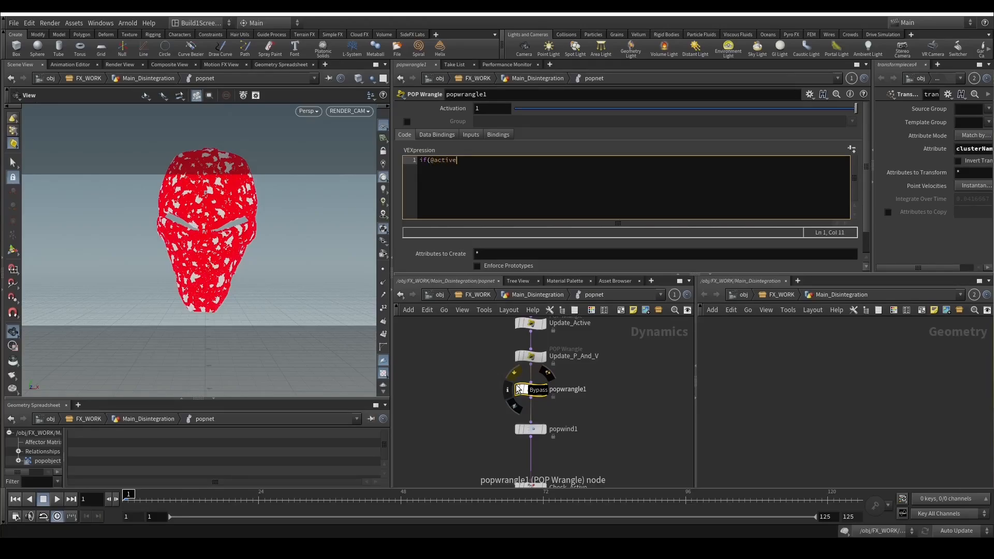
text(=1)
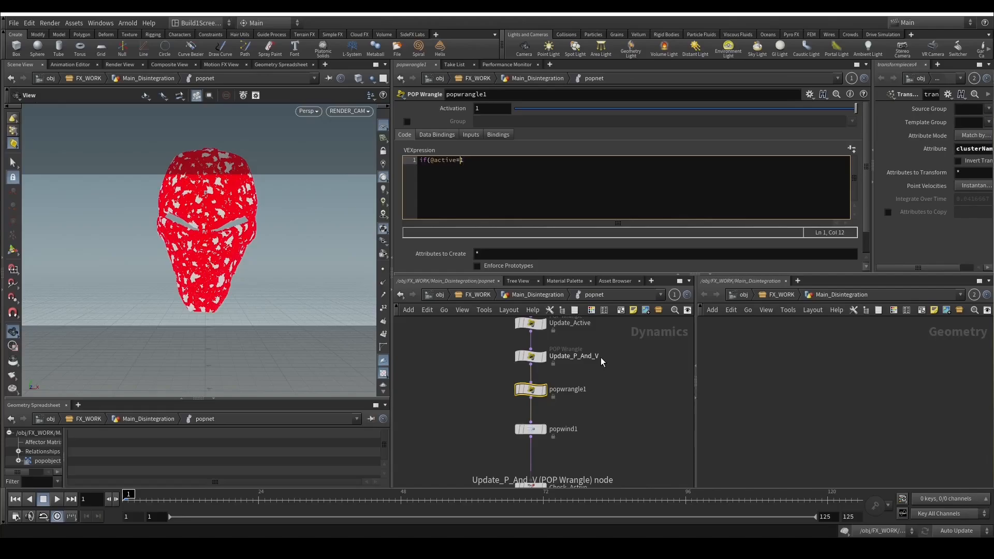
text(=)
key(End)
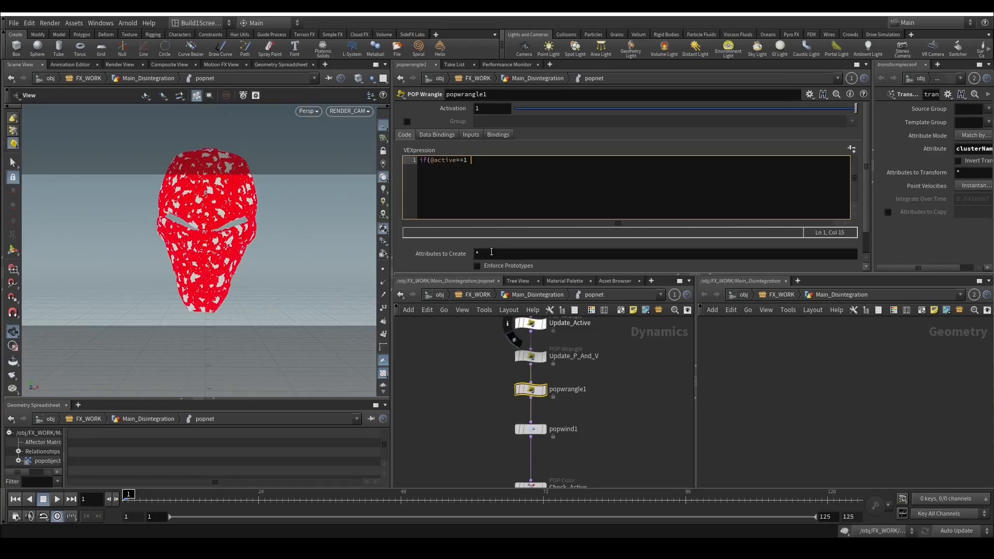
text(&&)
text( @activeFrame)
text(>10000)
text(0)
key(BackSpace)
text())
key(Return)
text({)
key(Return)
key(Return)
text(})
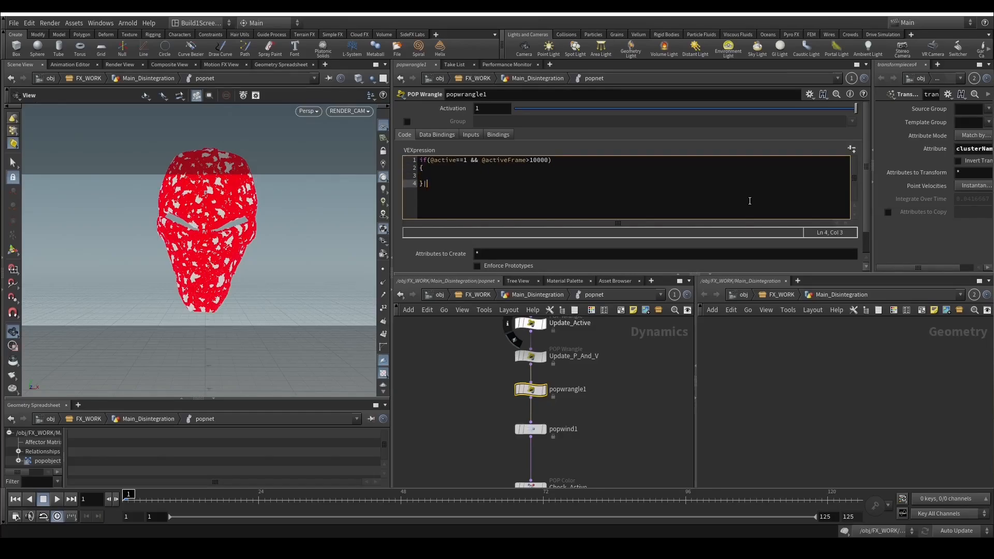
key(Up)
key(Tab)
text(@activeFrame)
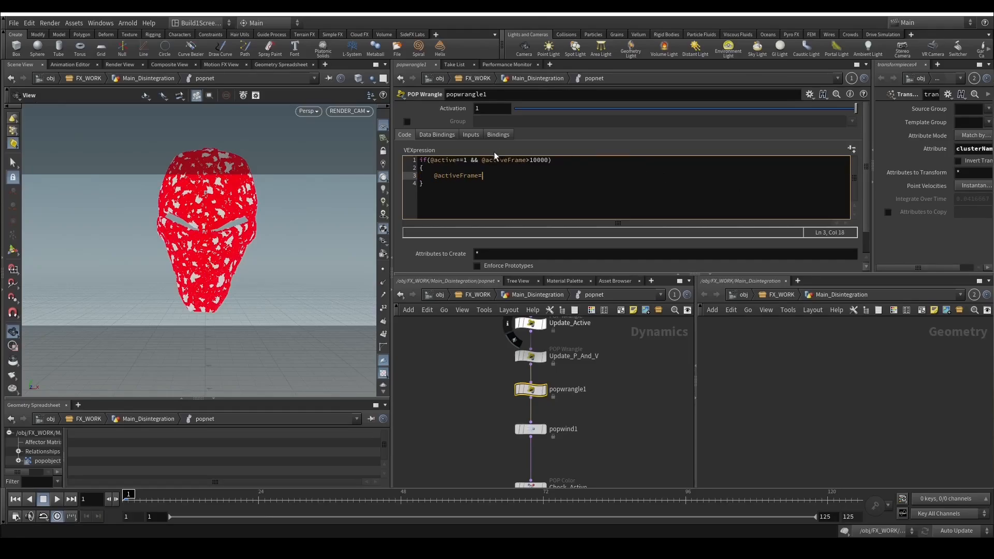
text(=)
drag(481, 160, 548, 160)
key(Right)
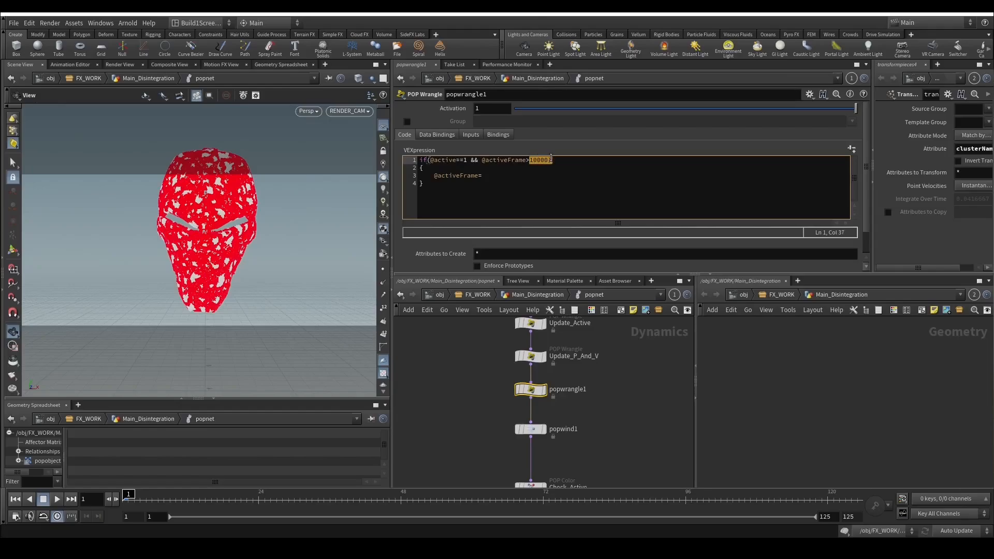
click(502, 176)
text(@Frame;)
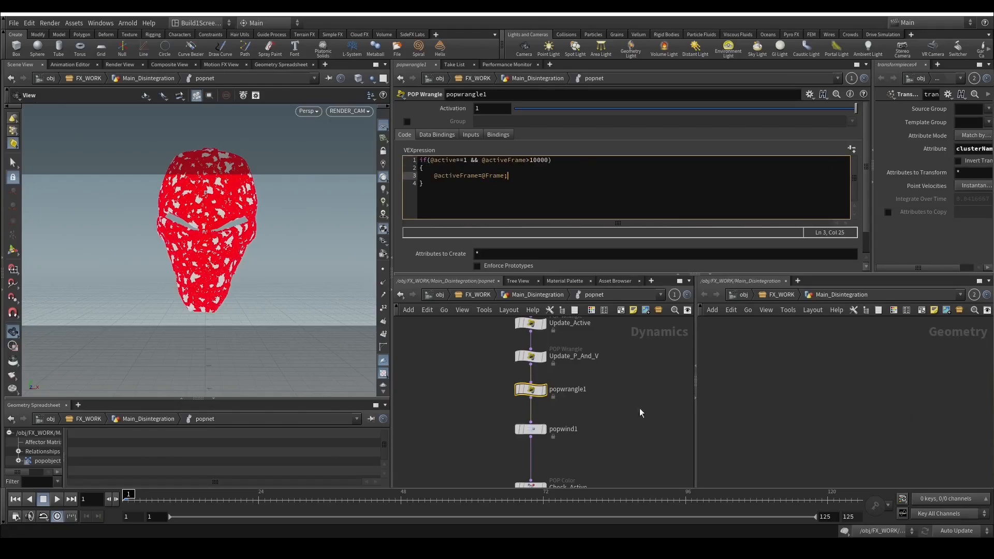
Rename the new POP Wrangle node to Update_ActiveFrame.
drag(486, 392, 626, 366)
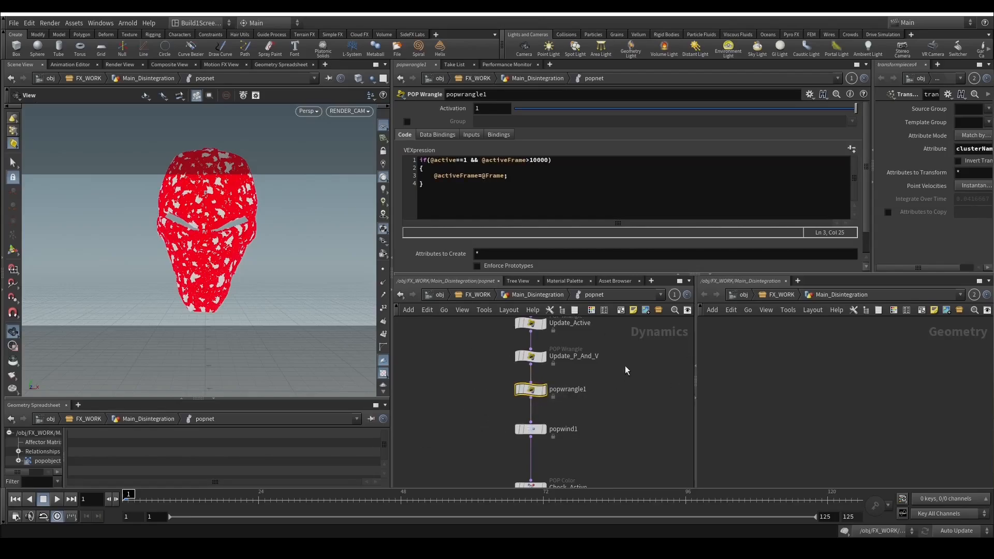
double_click(571, 388)
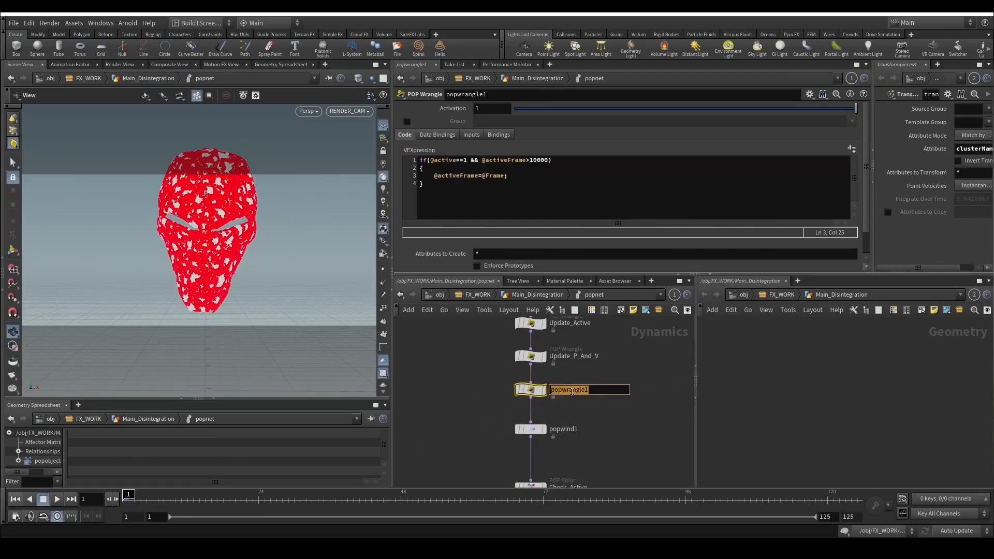
text(Update_ActiveFrame)
key(Return)
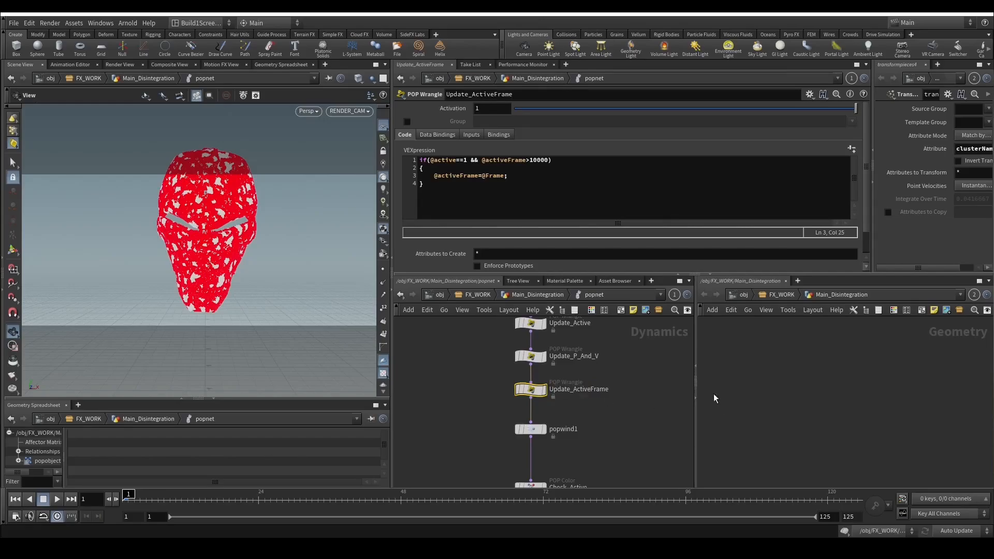
Return to the Main_Disintegration network, display attribdelete4, and add activeFrame to its list of kept point attributes.
click(541, 295)
key(u)
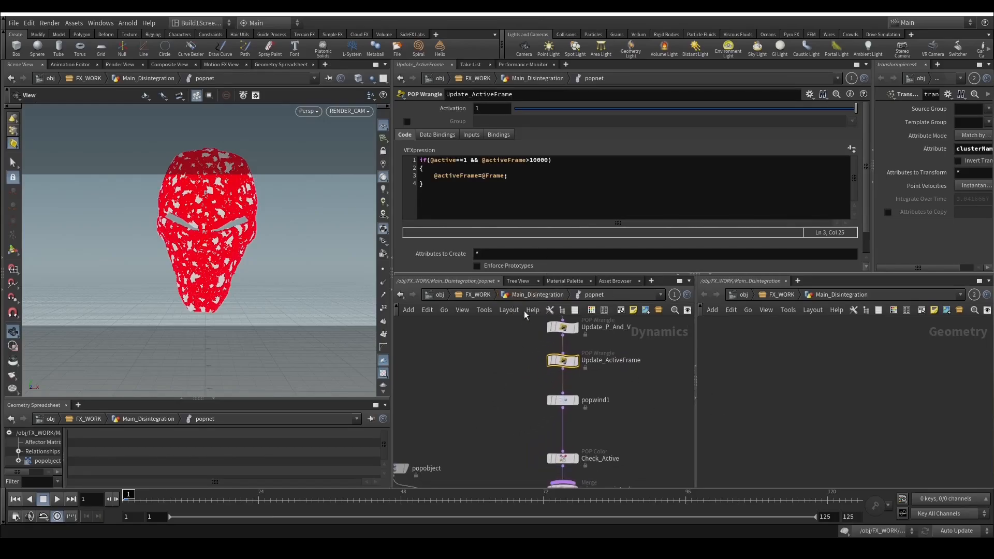
click(610, 388)
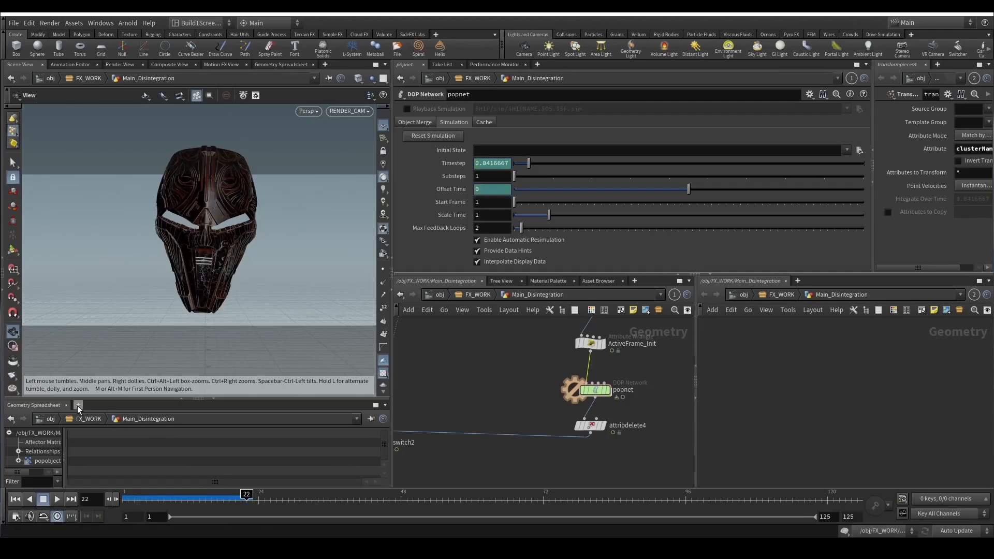
click(590, 425)
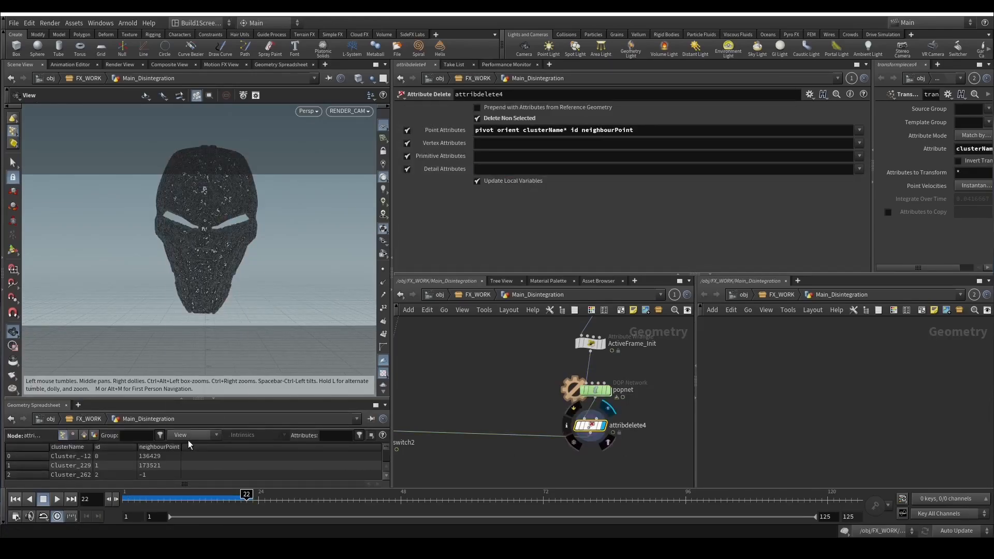
click(191, 436)
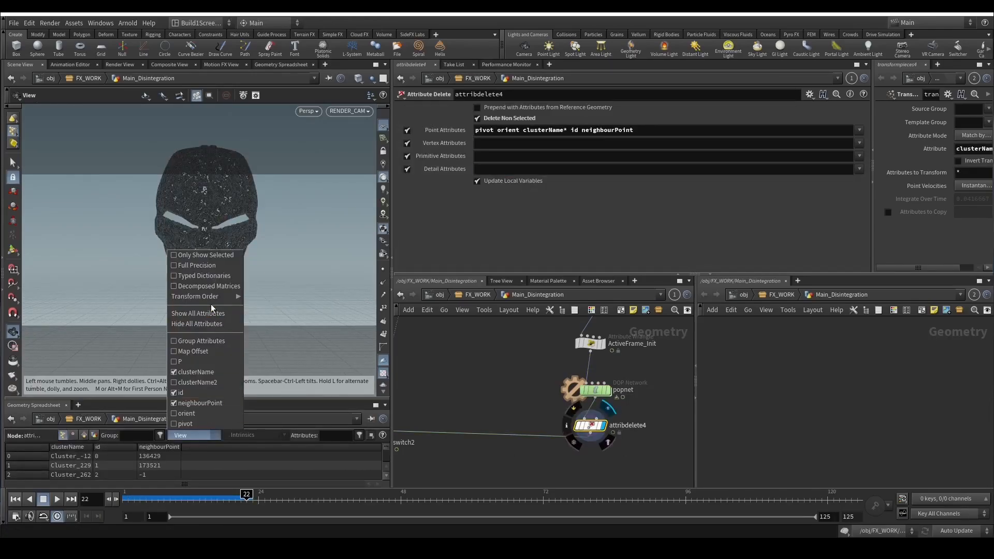
click(537, 445)
click(859, 130)
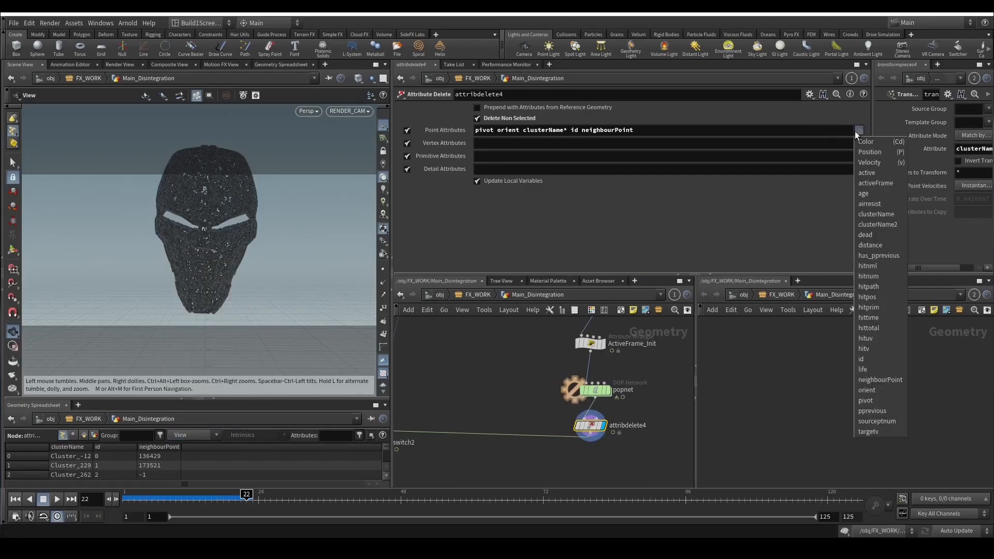
click(881, 171)
Sort the geometry spreadsheet by activeFrame, examine the values at frame 23, and check attribdelete4's node info.
click(220, 447)
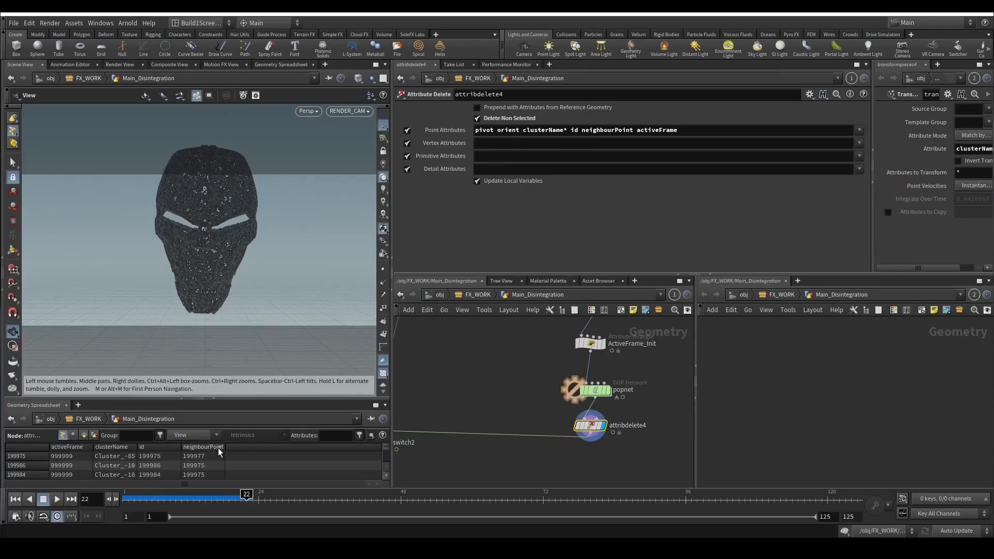
click(60, 446)
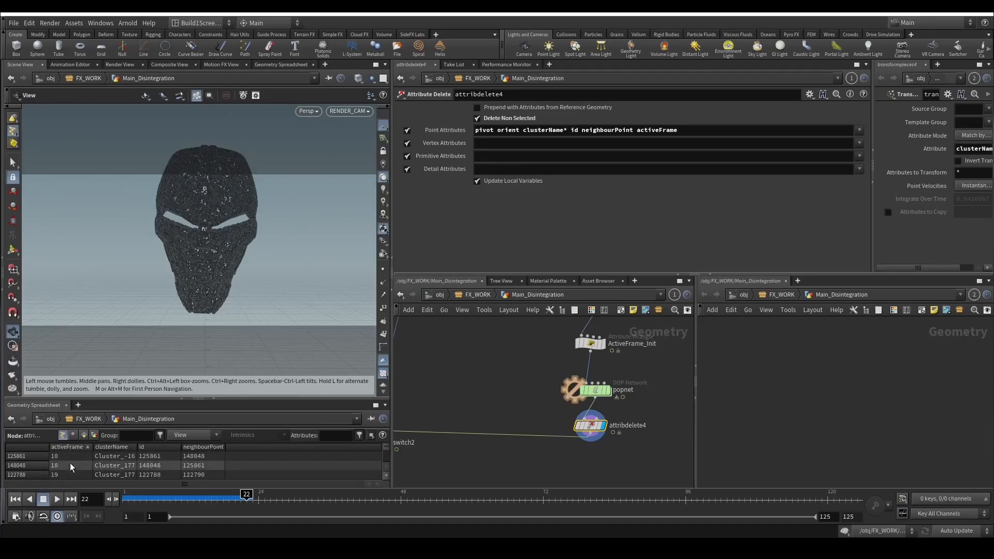
drag(215, 501, 251, 496)
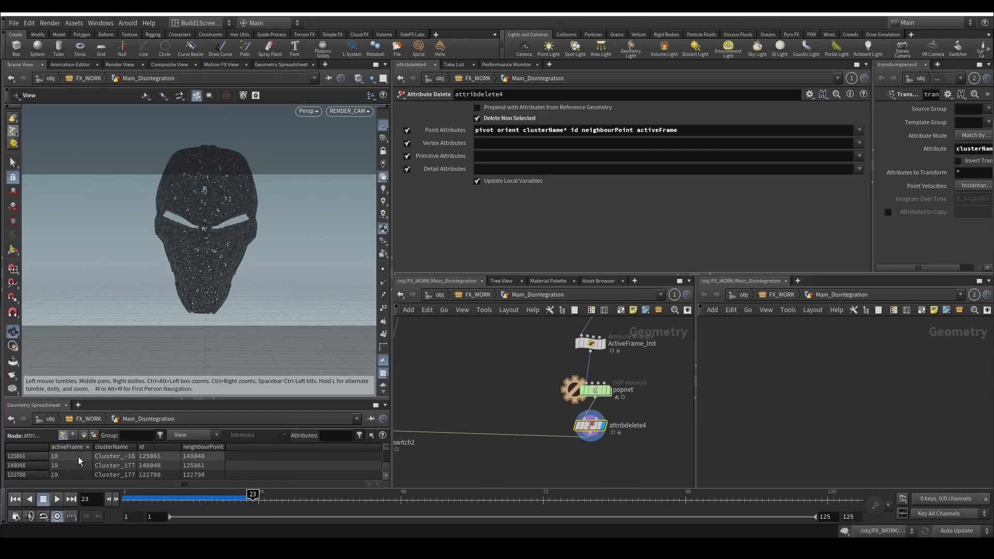
scroll(76, 458, down, 5)
scroll(81, 463, up, 5)
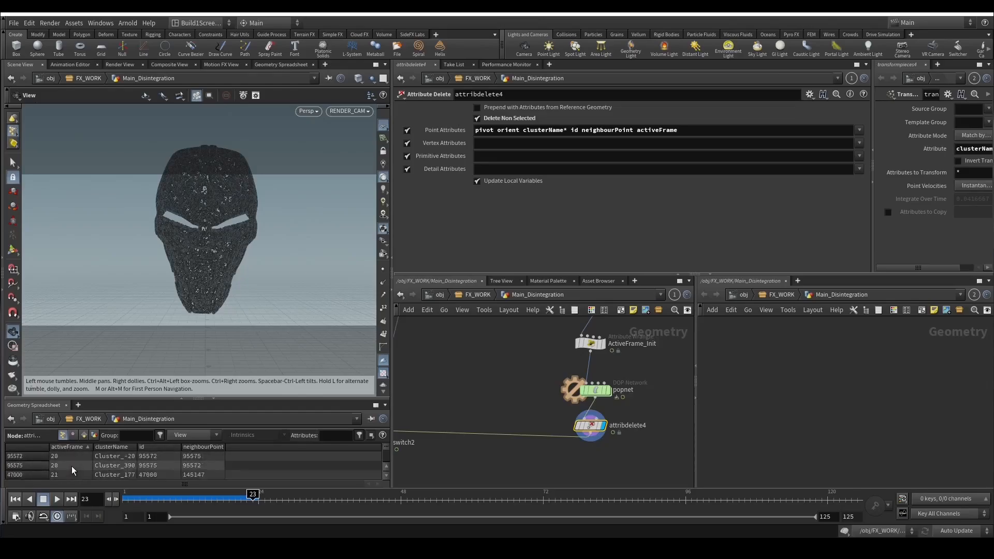
middle_click(591, 433)
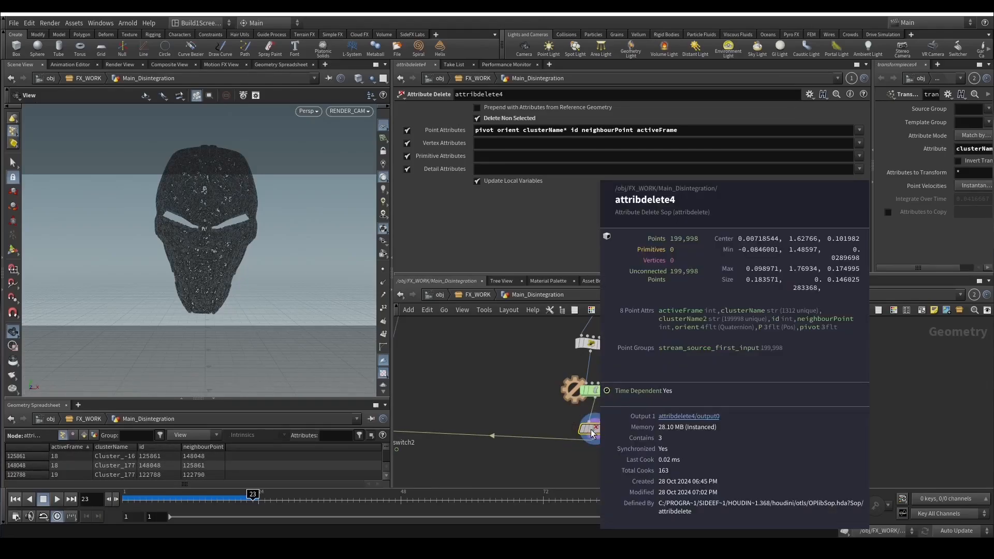
Move the switch2 node closer to attribdelete4.
scroll(504, 414, down, 3)
click(456, 420)
drag(455, 421, 498, 424)
Copy the ExtractTransformBake file cache node and paste the duplicate near attribdelete4.
scroll(489, 428, down, 4)
middle_drag(440, 447, 515, 463)
scroll(608, 442, up, 4)
scroll(563, 423, down, 3)
scroll(528, 418, down, 3)
scroll(524, 408, up, 3)
scroll(559, 370, up, 3)
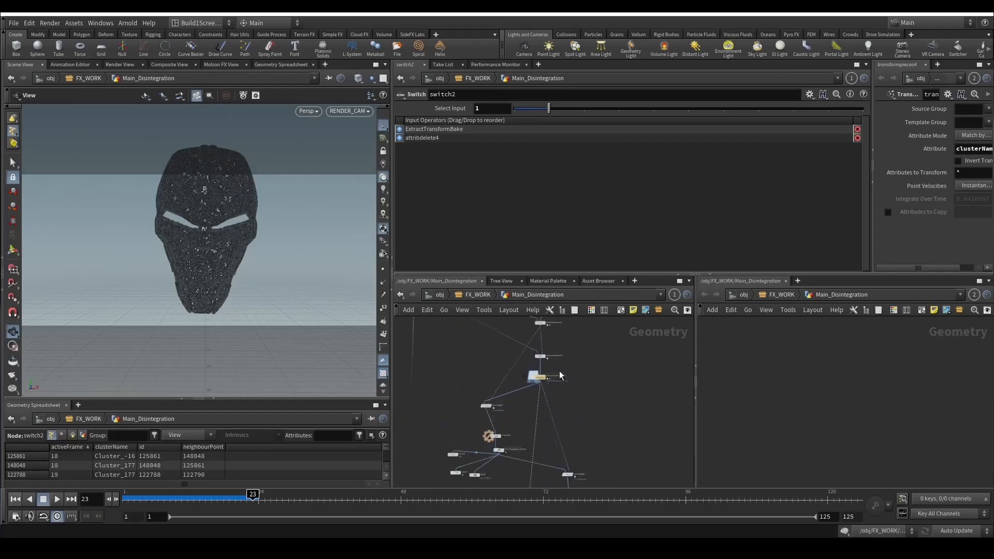
click(538, 378)
key(ctrl+c)
middle_drag(570, 434, 572, 339)
scroll(564, 366, down, 2)
middle_drag(549, 453, 552, 372)
scroll(551, 405, up, 3)
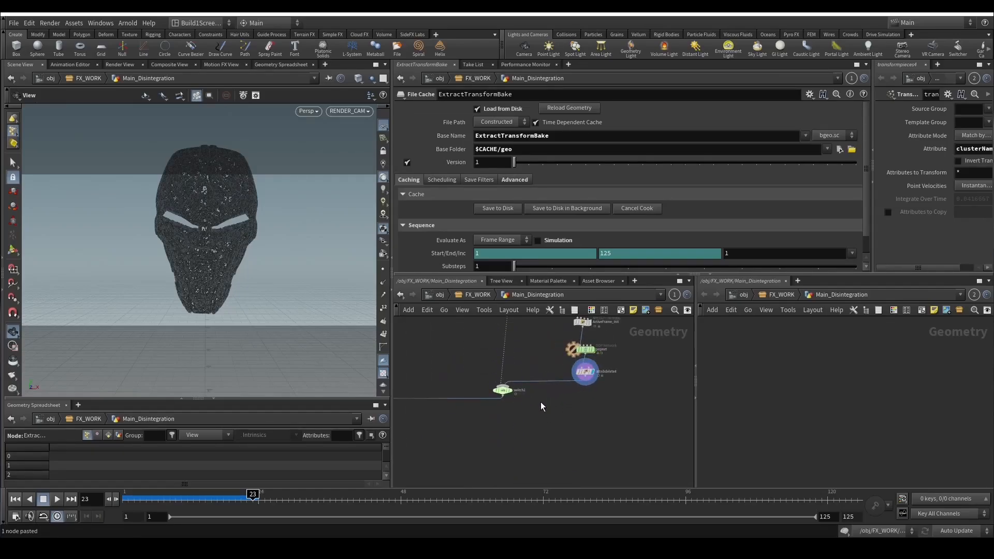
key(ctrl+v)
scroll(556, 409, up, 3)
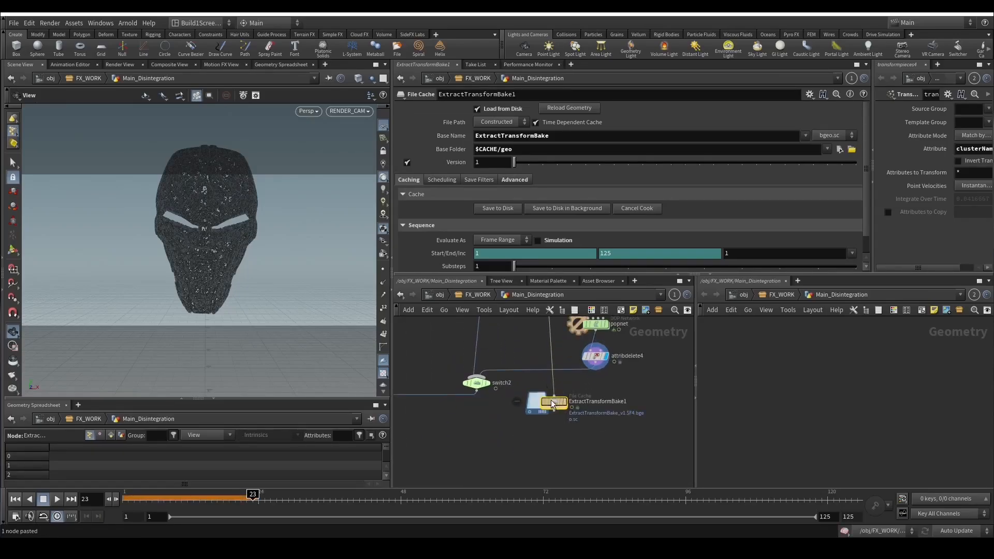
Place the pasted file cache between attribdelete4 and switch2, enable its Simulation option, and move switch2 below it.
drag(547, 399, 601, 383)
click(570, 241)
drag(477, 383, 485, 412)
Set the pasted file cache's base name to $OS and rename the node DisintegrationPopSim.
double_click(554, 140)
text($OS)
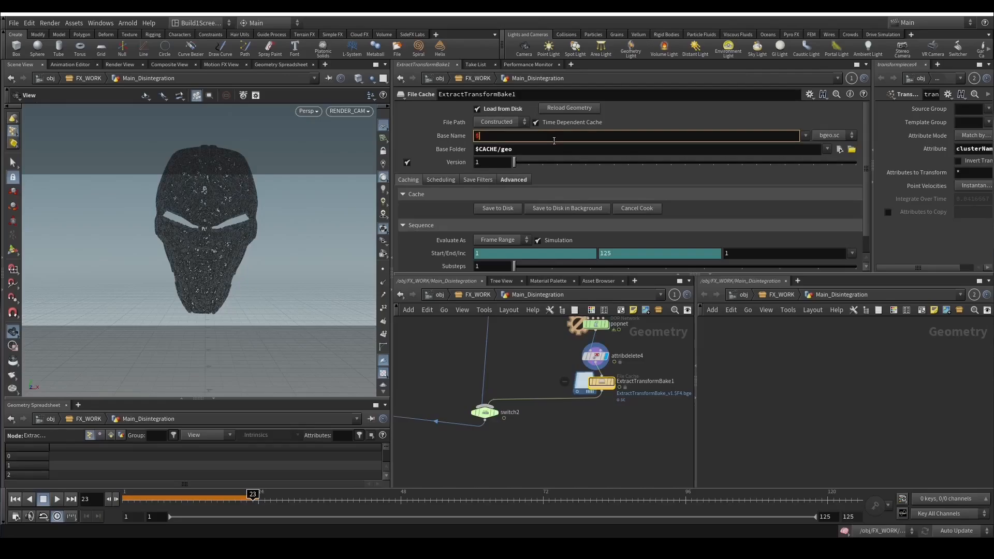
key(Return)
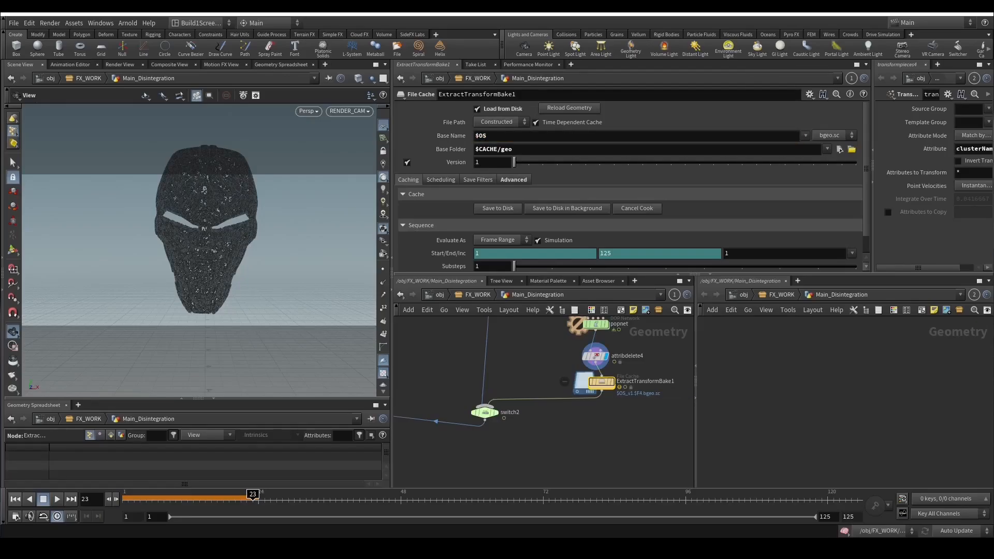
double_click(649, 382)
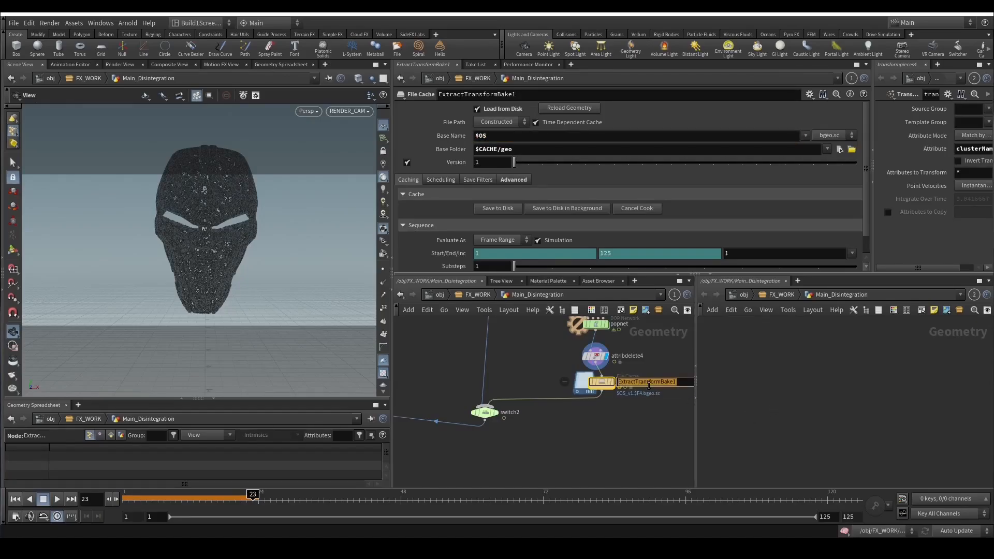
text(DisintegrationPopSim)
key(Return)
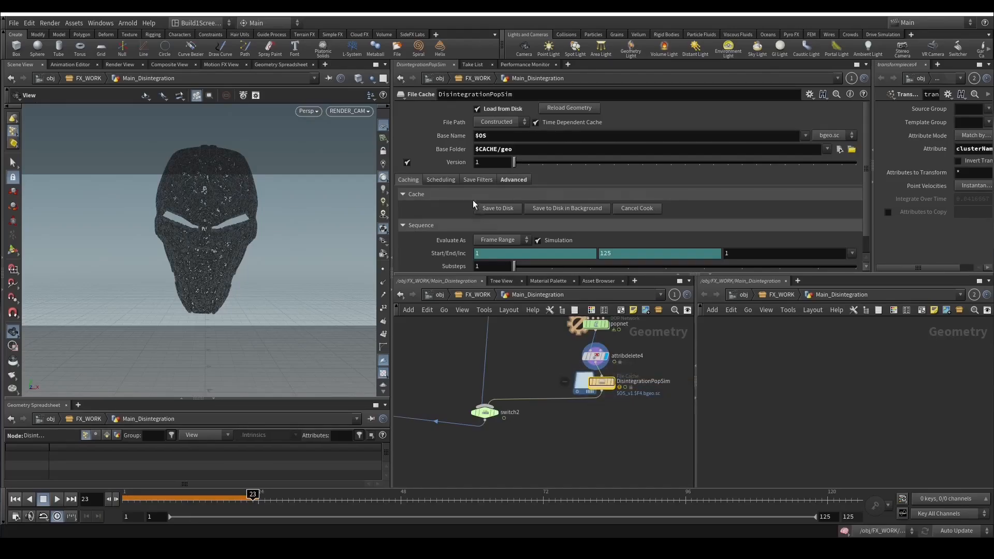
Write the DisintegrationPopSim cache to disk over frames 1 to 125.
click(485, 211)
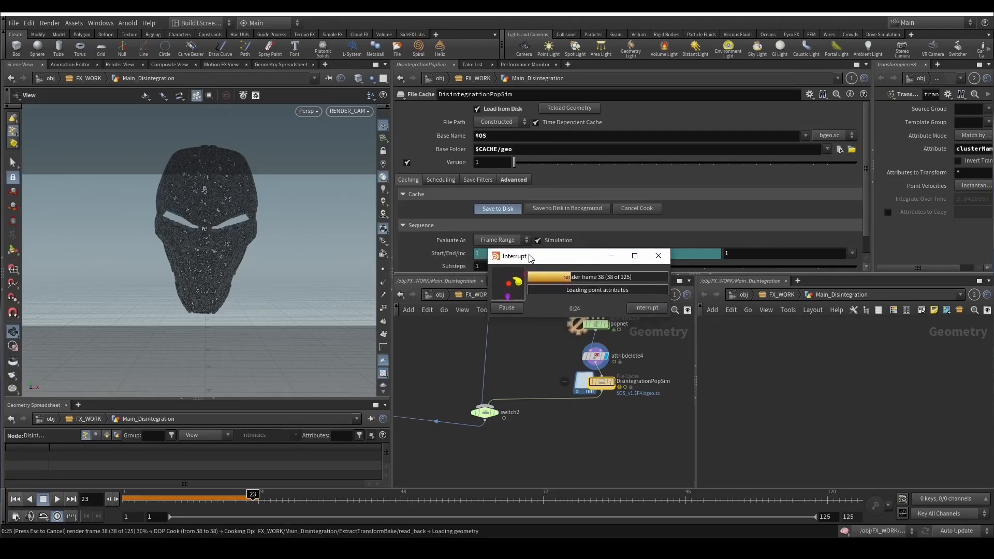
drag(528, 256, 484, 266)
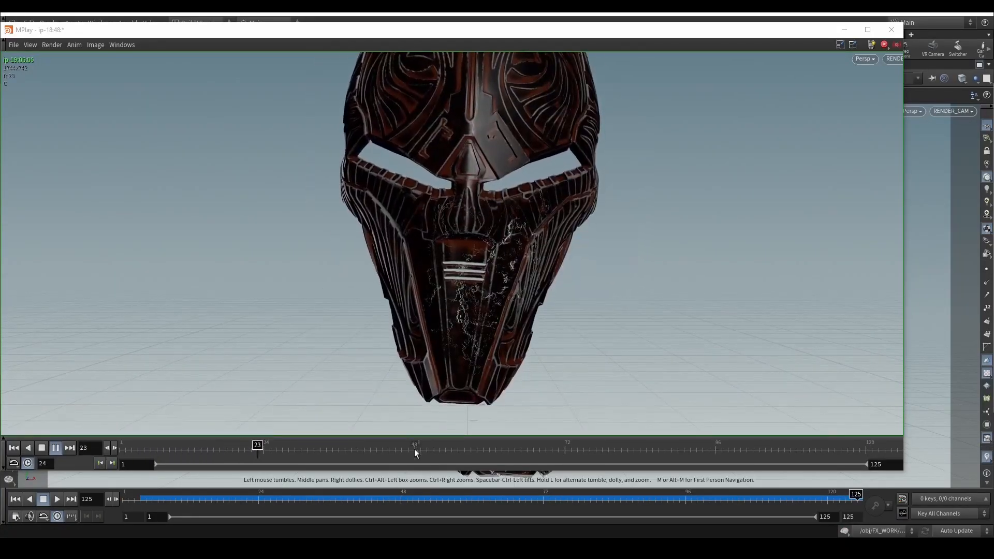
Play and scrub the mask disintegration flipbook in MPlay, examining how the pieces break away, especially around frames 97 to 112.
drag(415, 449, 265, 432)
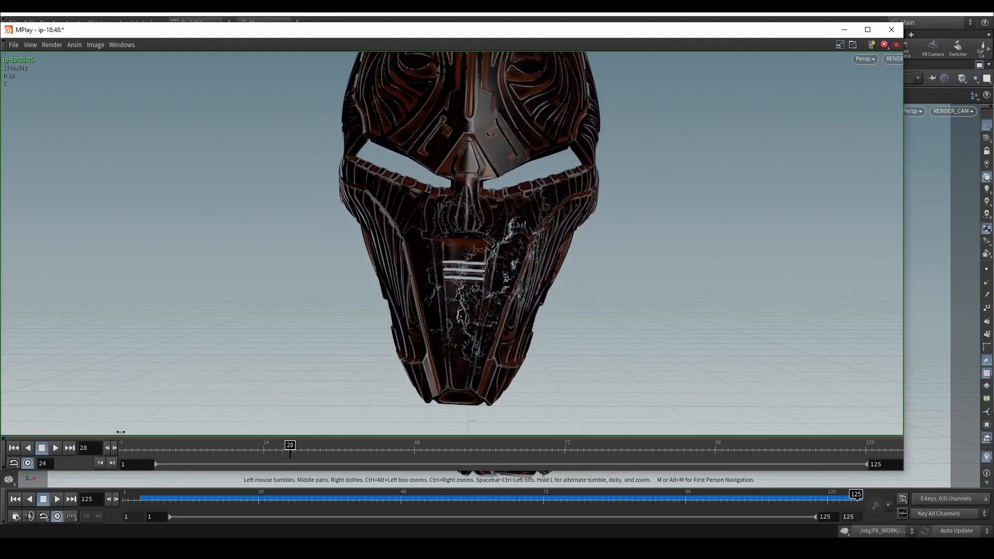
click(56, 448)
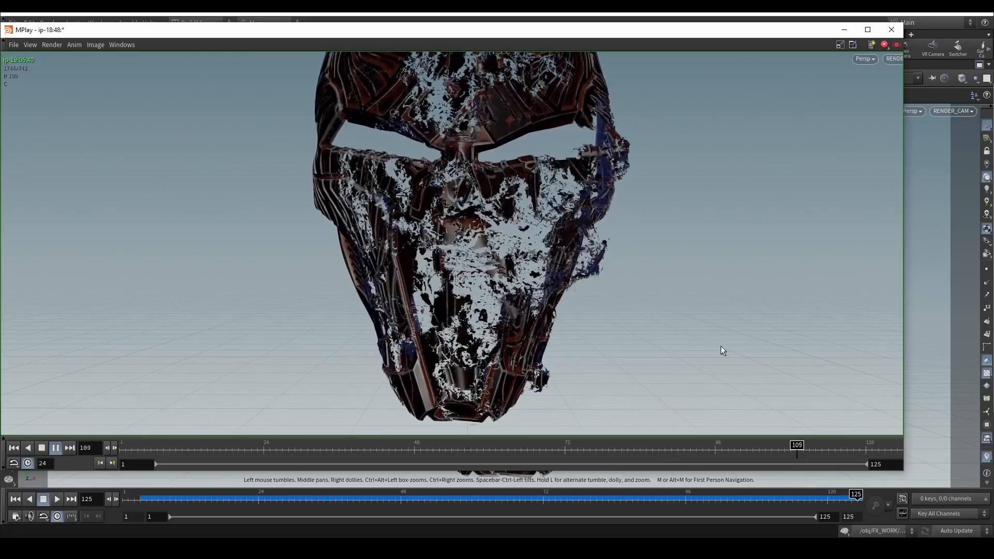
mouse_move(663, 448)
mouse_down()
mouse_move(895, 449)
mouse_move(558, 446)
mouse_move(781, 450)
mouse_move(882, 407)
mouse_move(363, 449)
mouse_up()
click(51, 450)
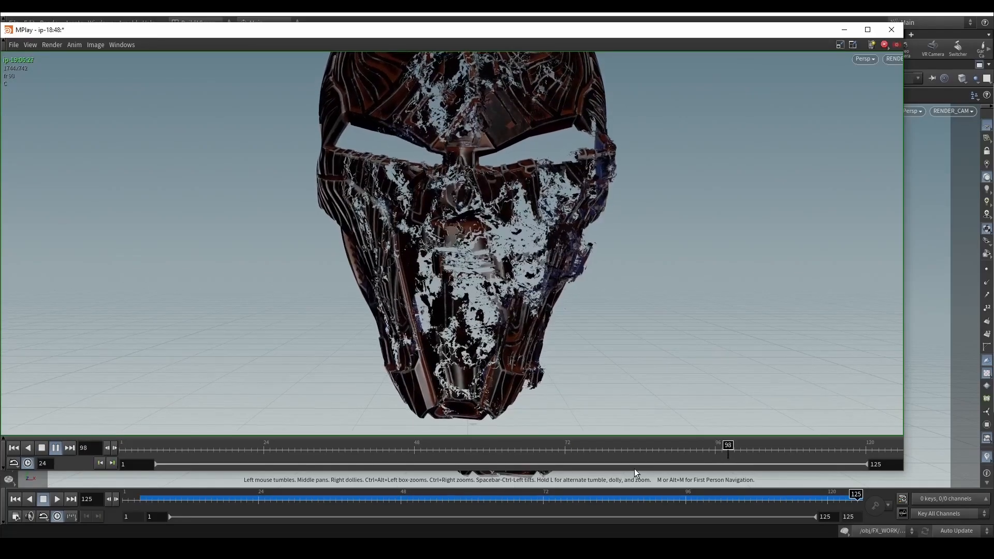
drag(575, 449, 818, 427)
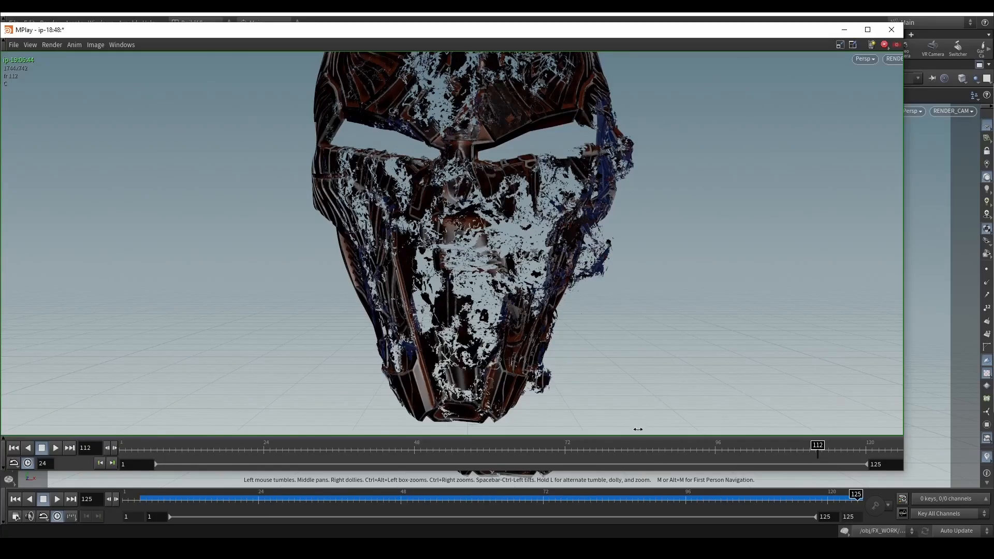
drag(638, 450, 719, 450)
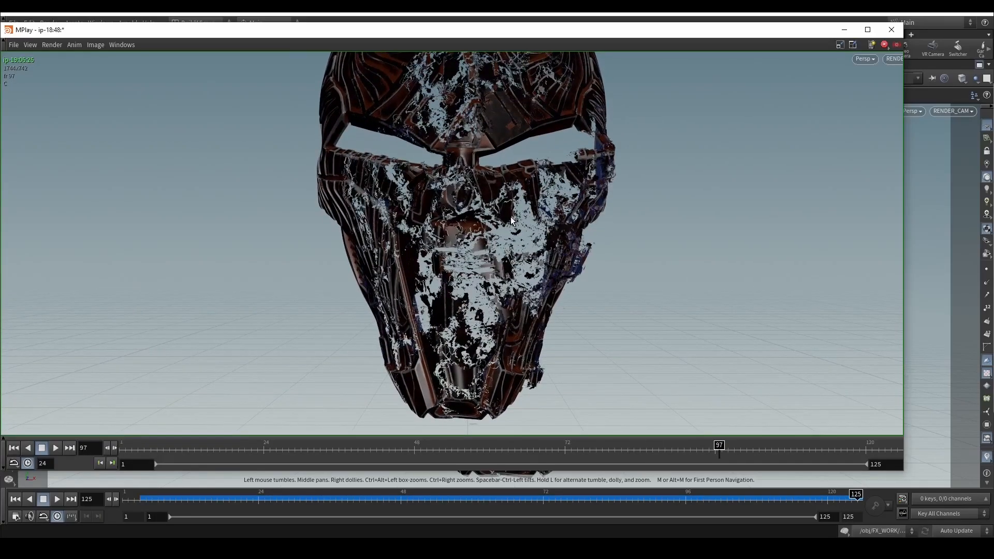
drag(597, 449, 784, 450)
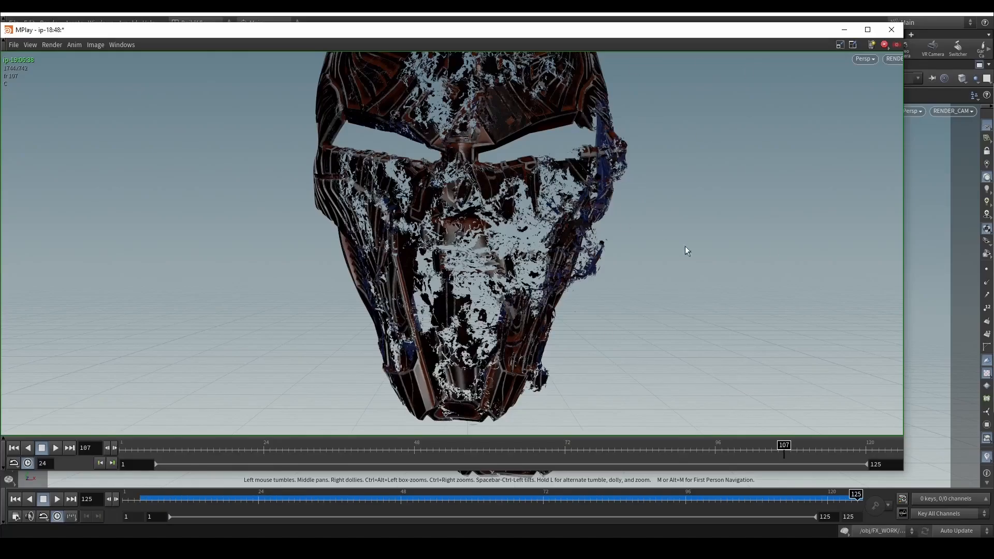
drag(409, 455, 761, 456)
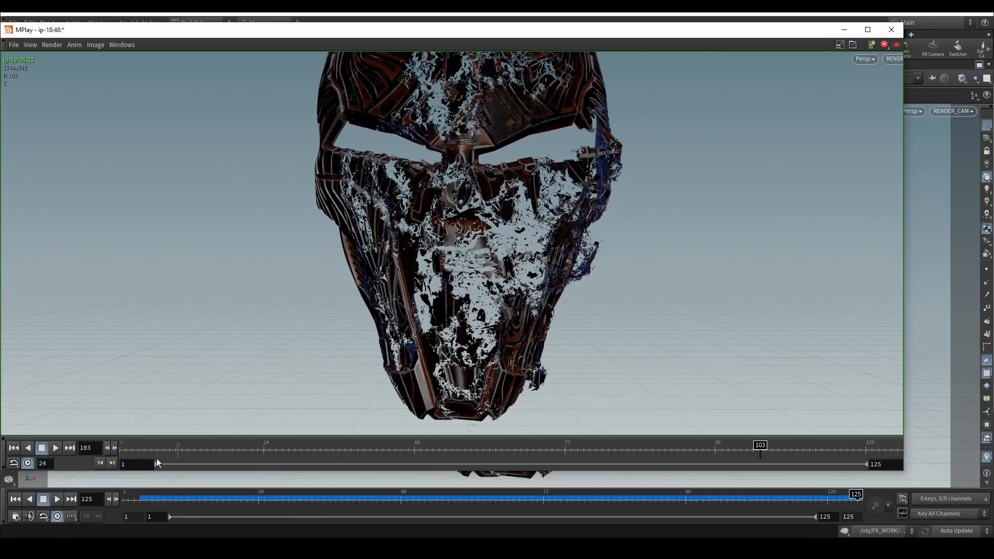
click(55, 448)
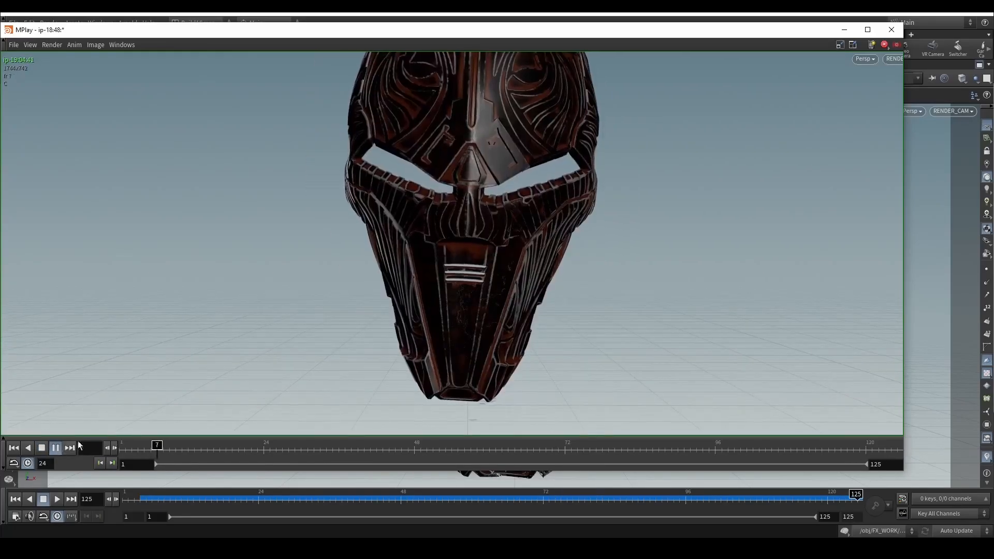